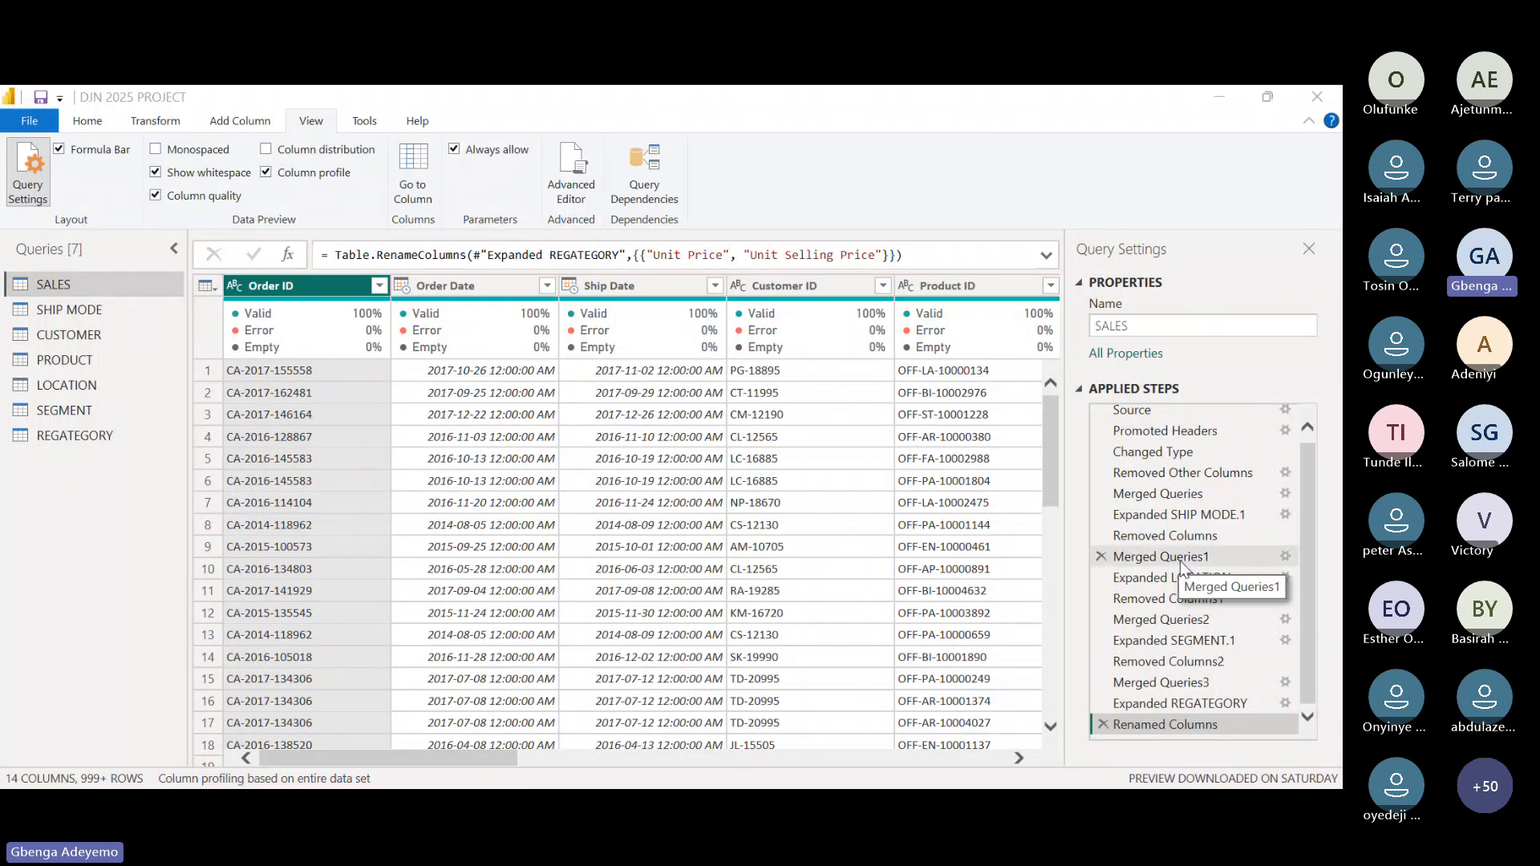
Go through the SALES query's applied steps from Source to Merged Queries1, examining each formula and data preview
scroll(1180, 561, up, 1)
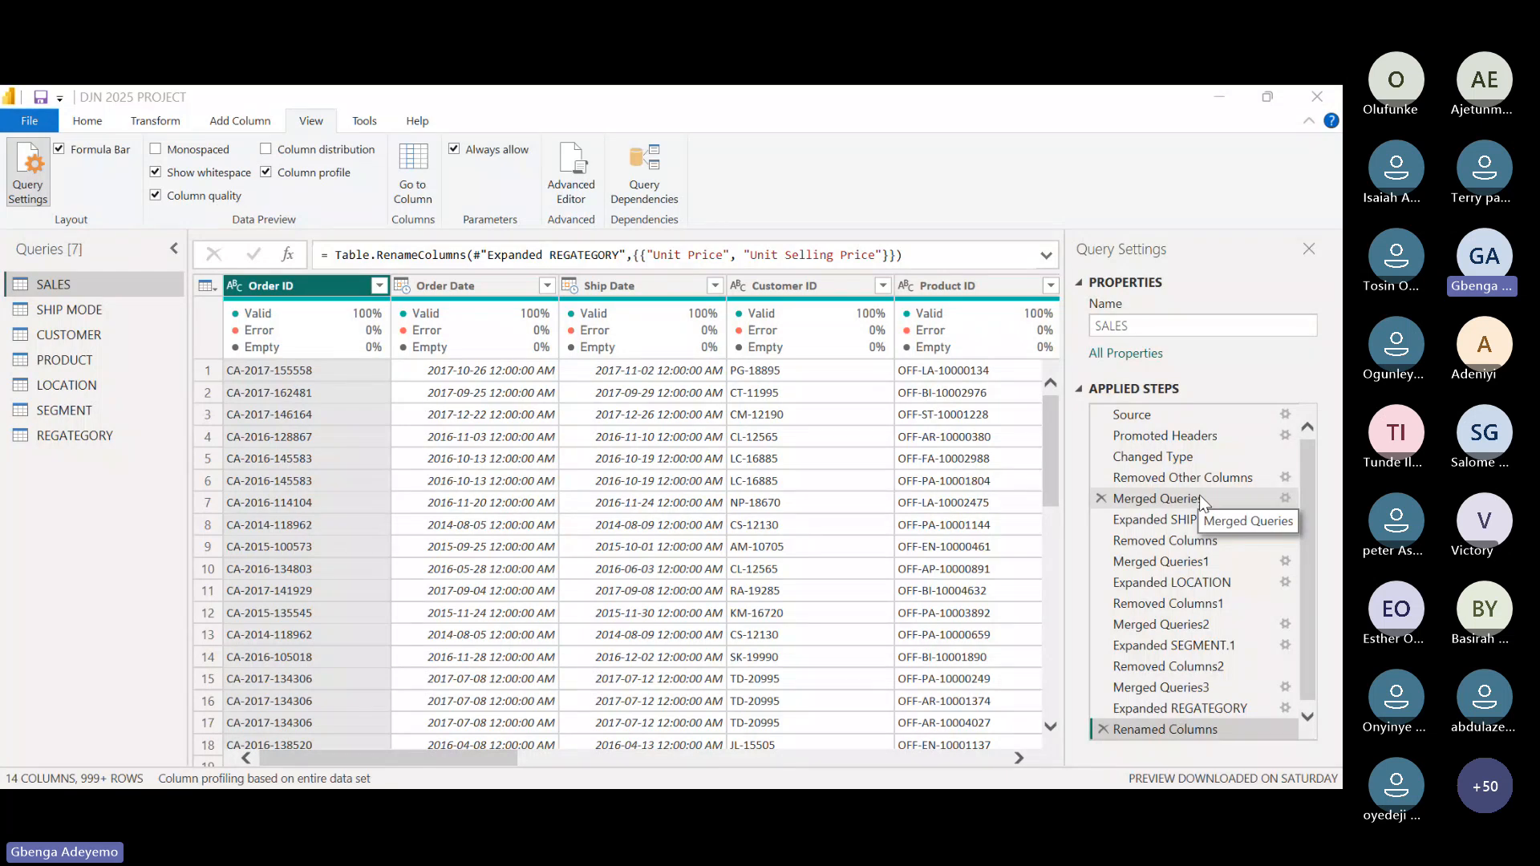
scroll(1201, 502, down, 1)
scroll(1201, 497, up, 1)
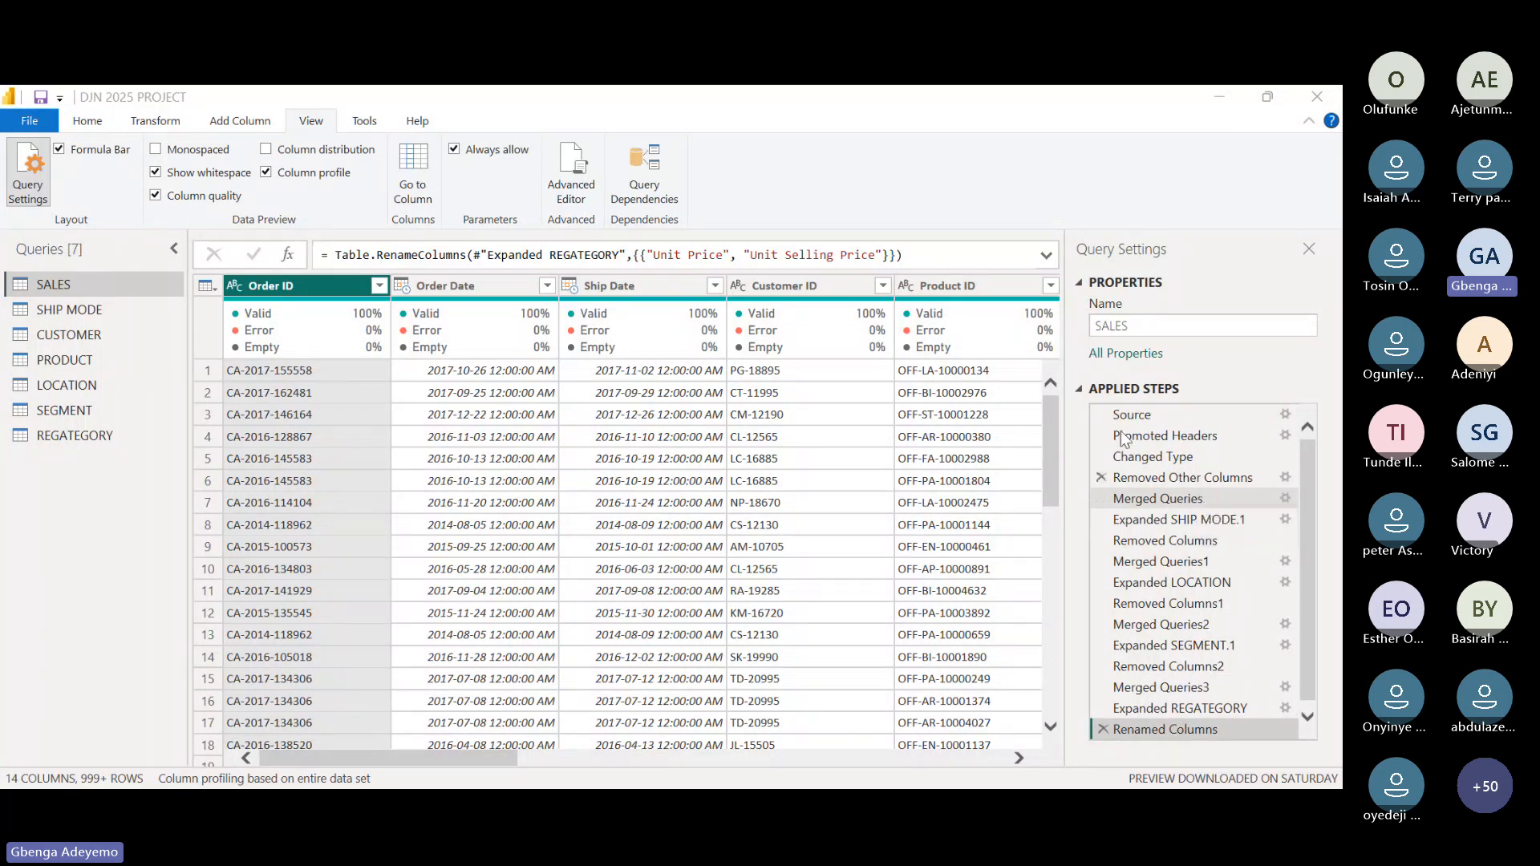
click(1139, 420)
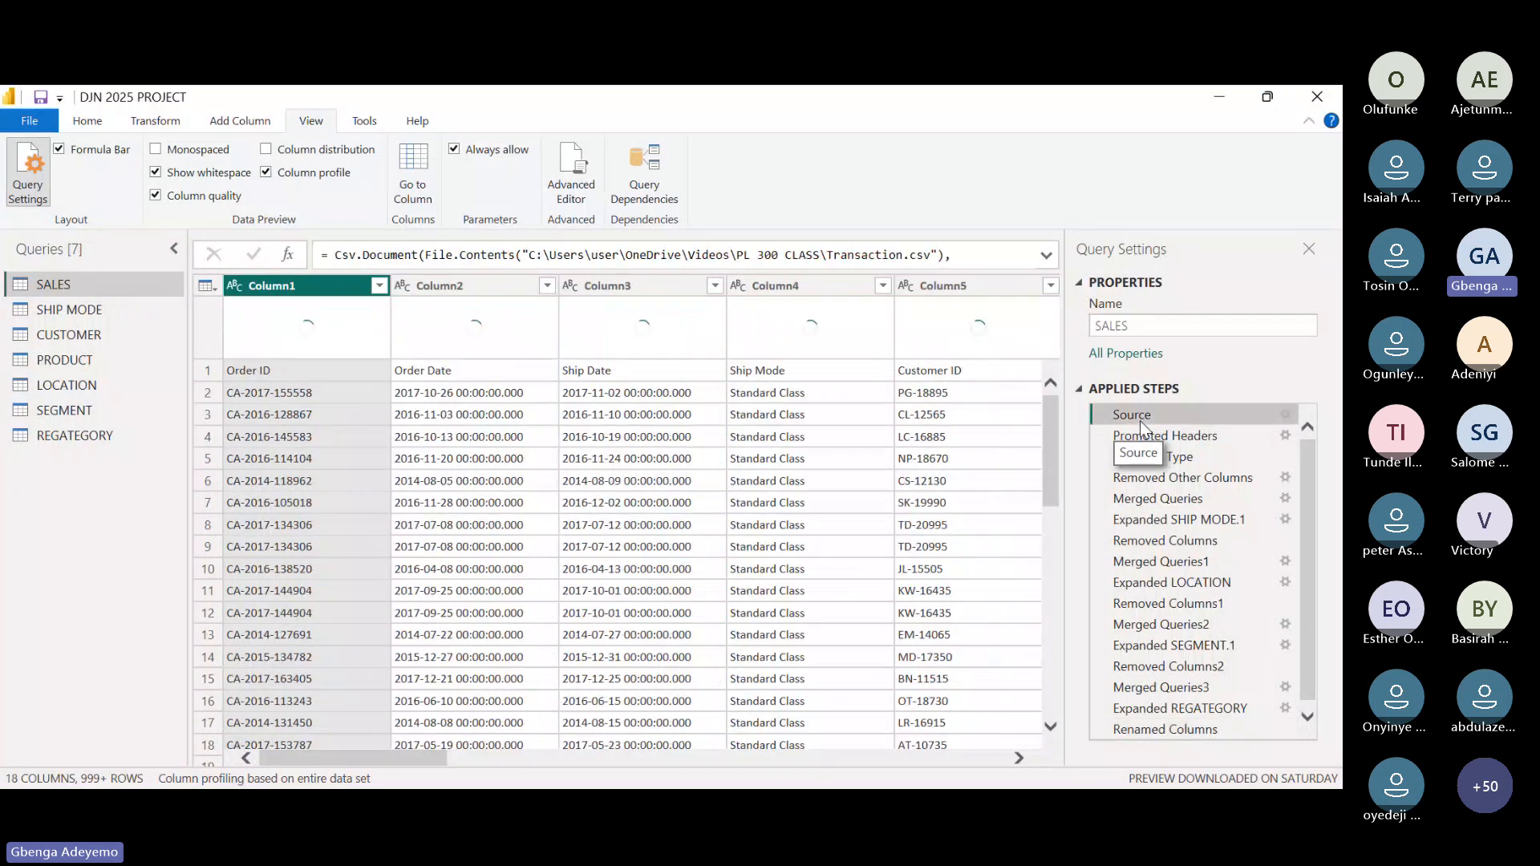
click(1178, 442)
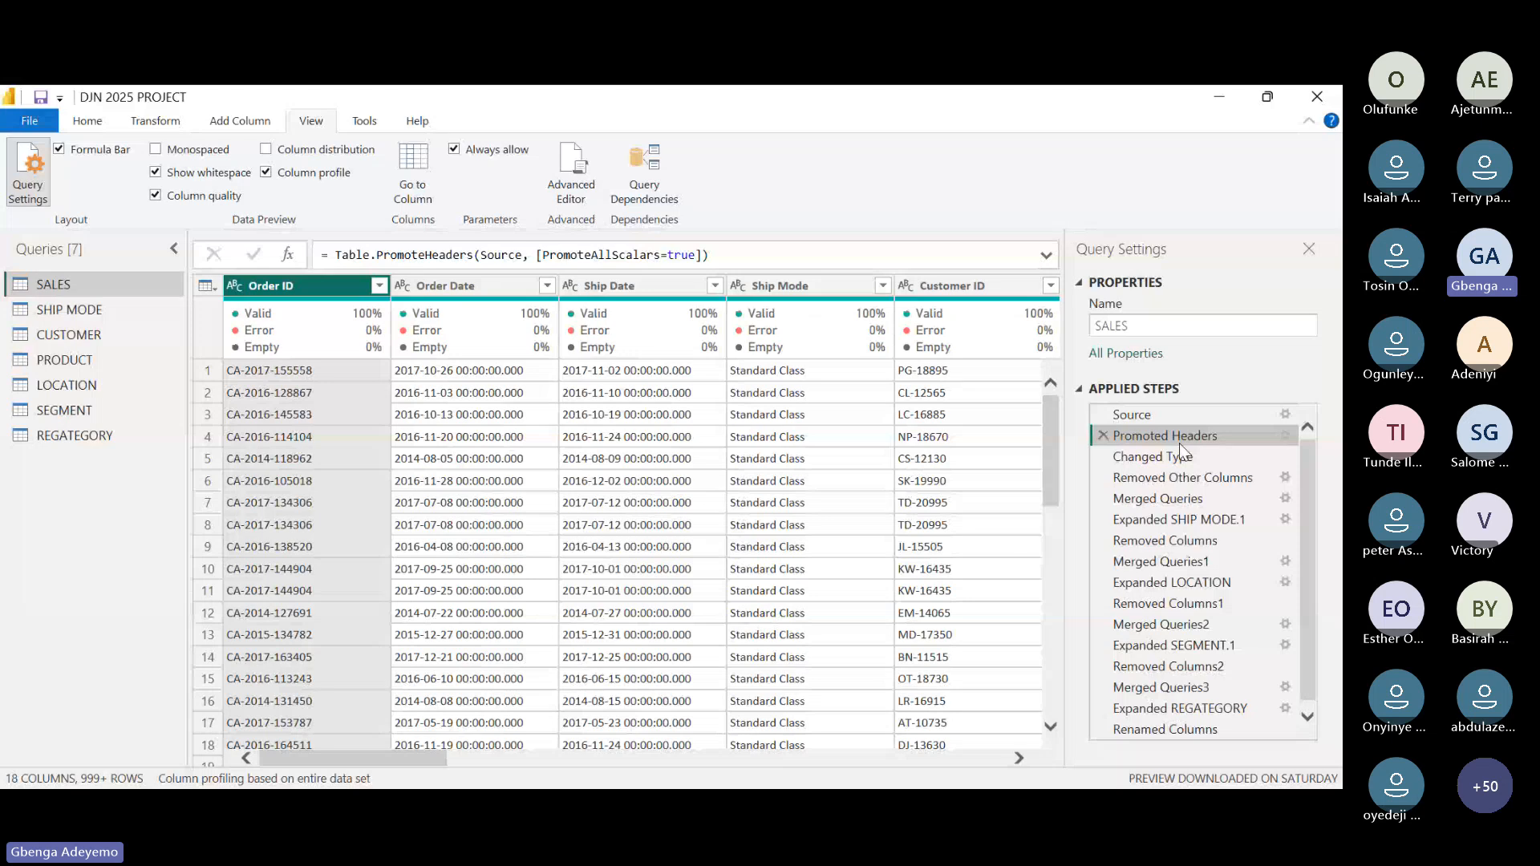
click(1179, 457)
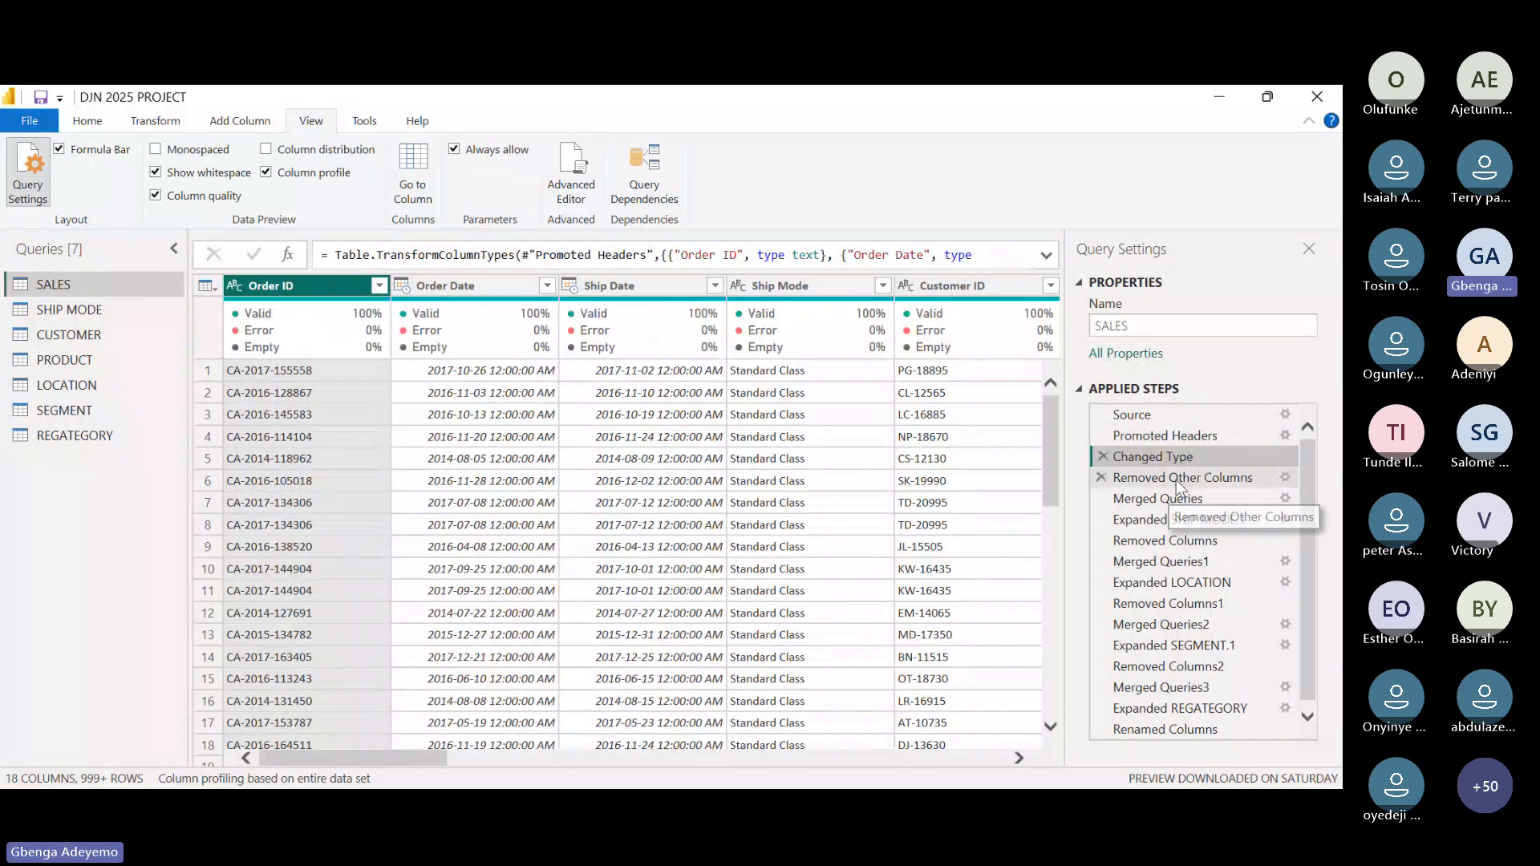
click(1177, 479)
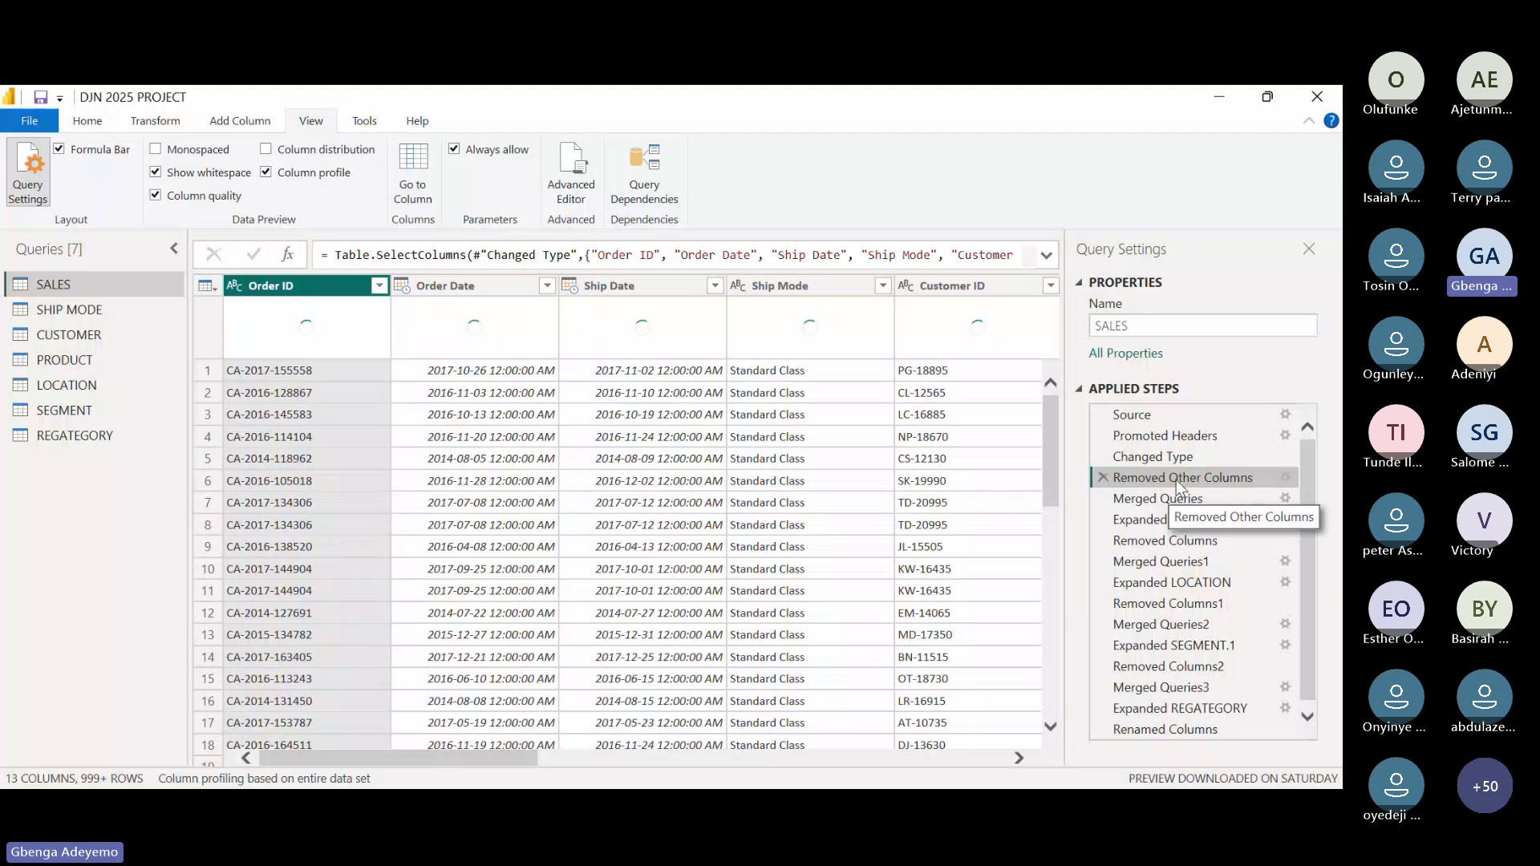
click(1166, 502)
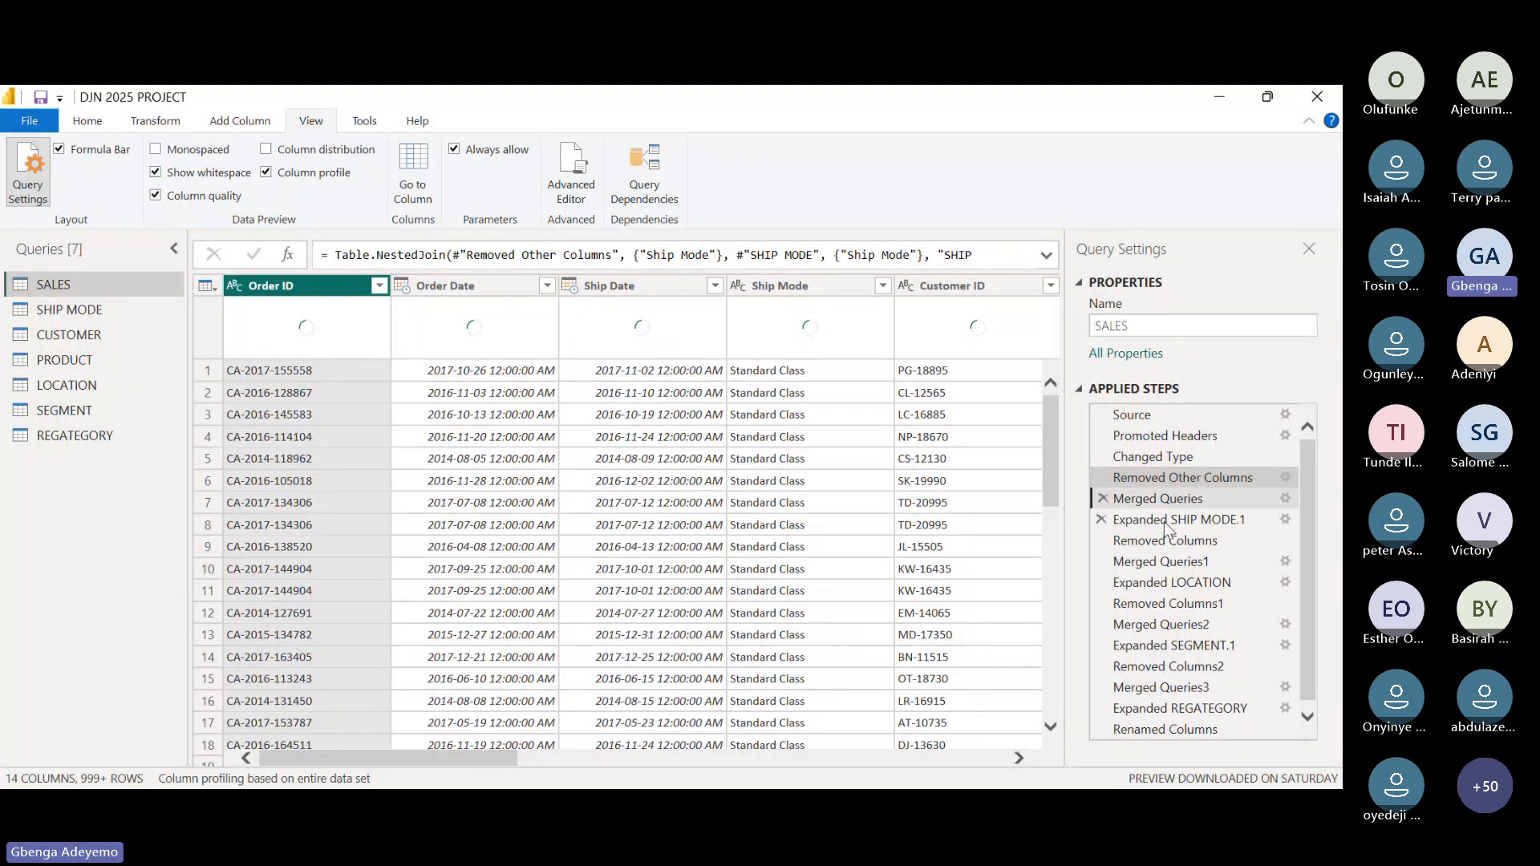
click(1163, 521)
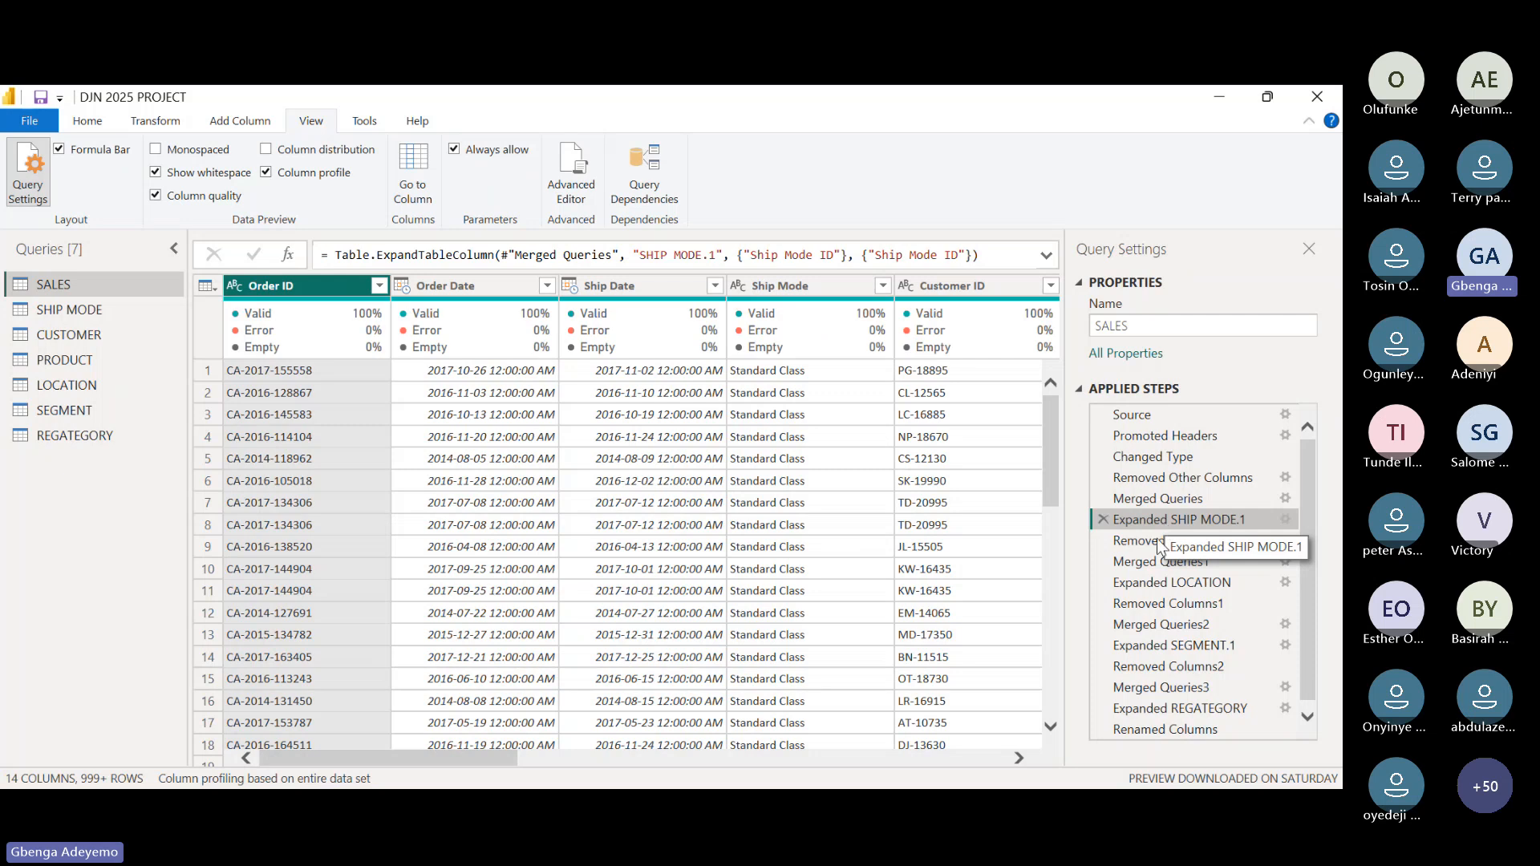
click(1159, 562)
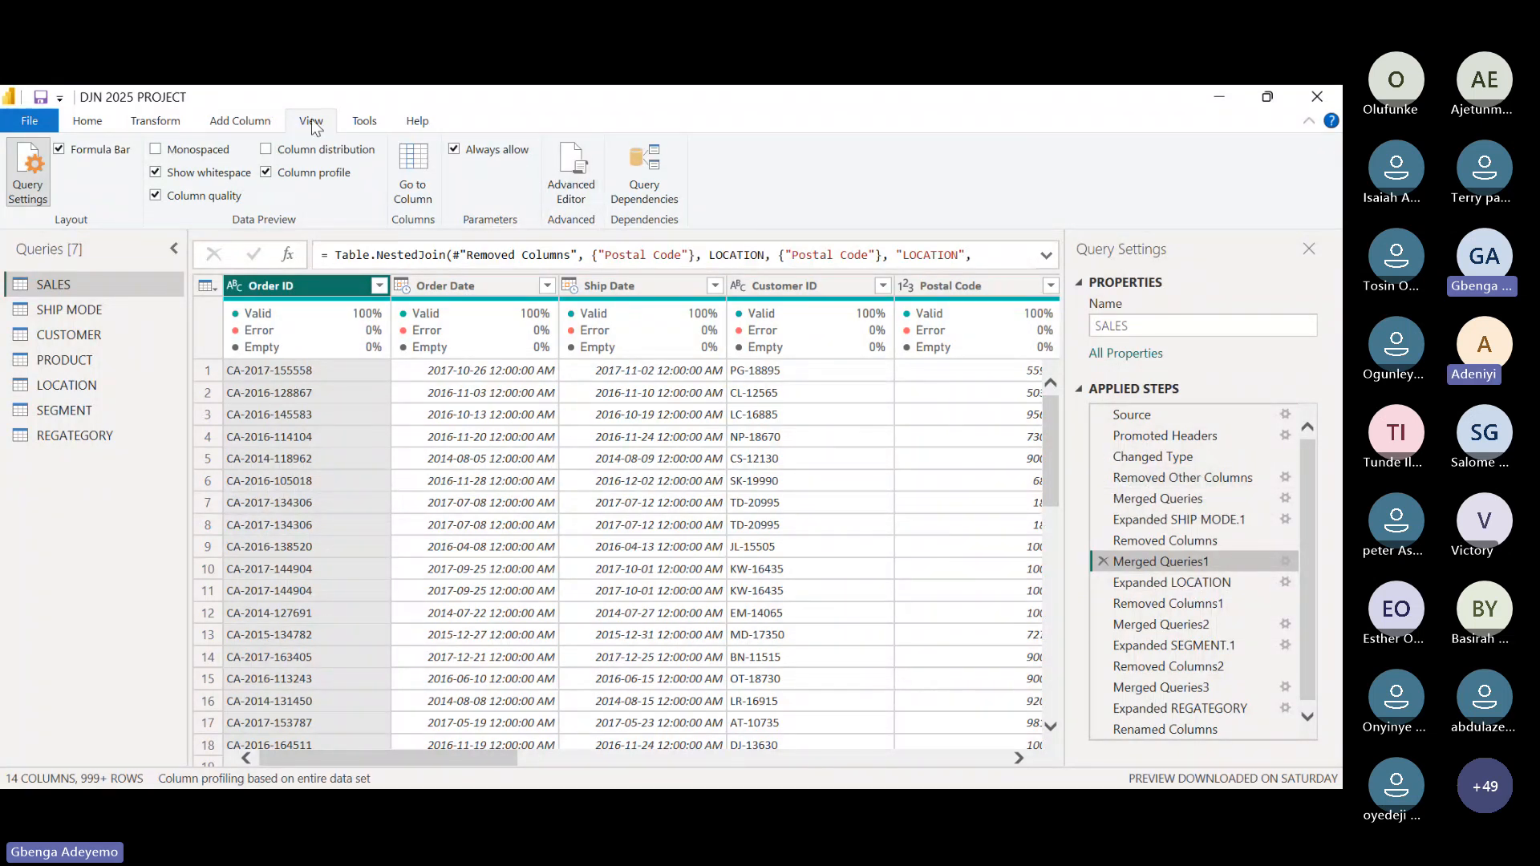
Examine the full M code of the SALES query in the Advanced Editor and close it without changes
click(583, 188)
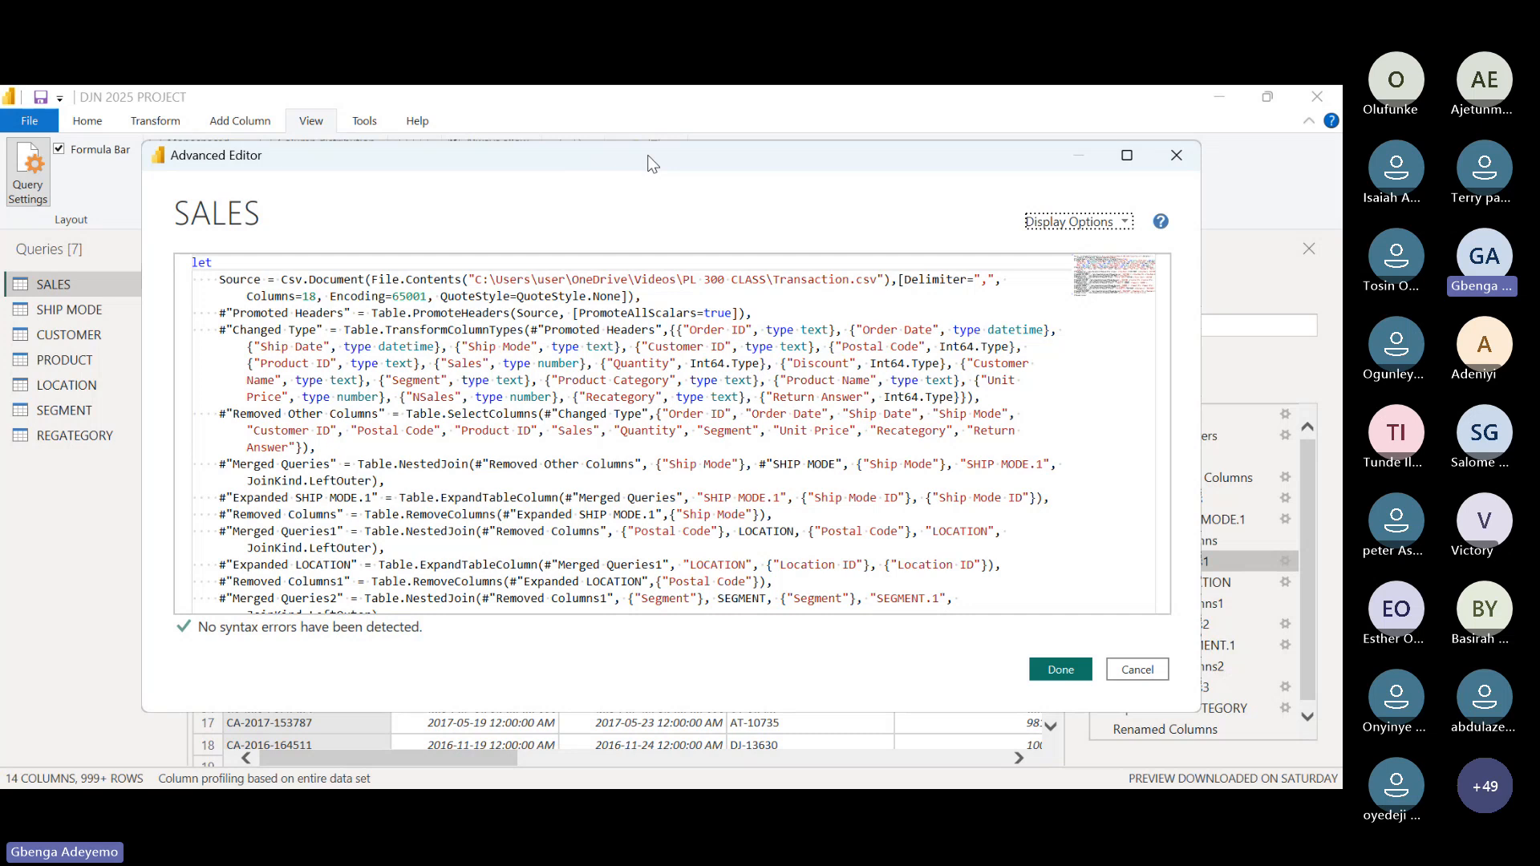
drag(649, 157, 634, 112)
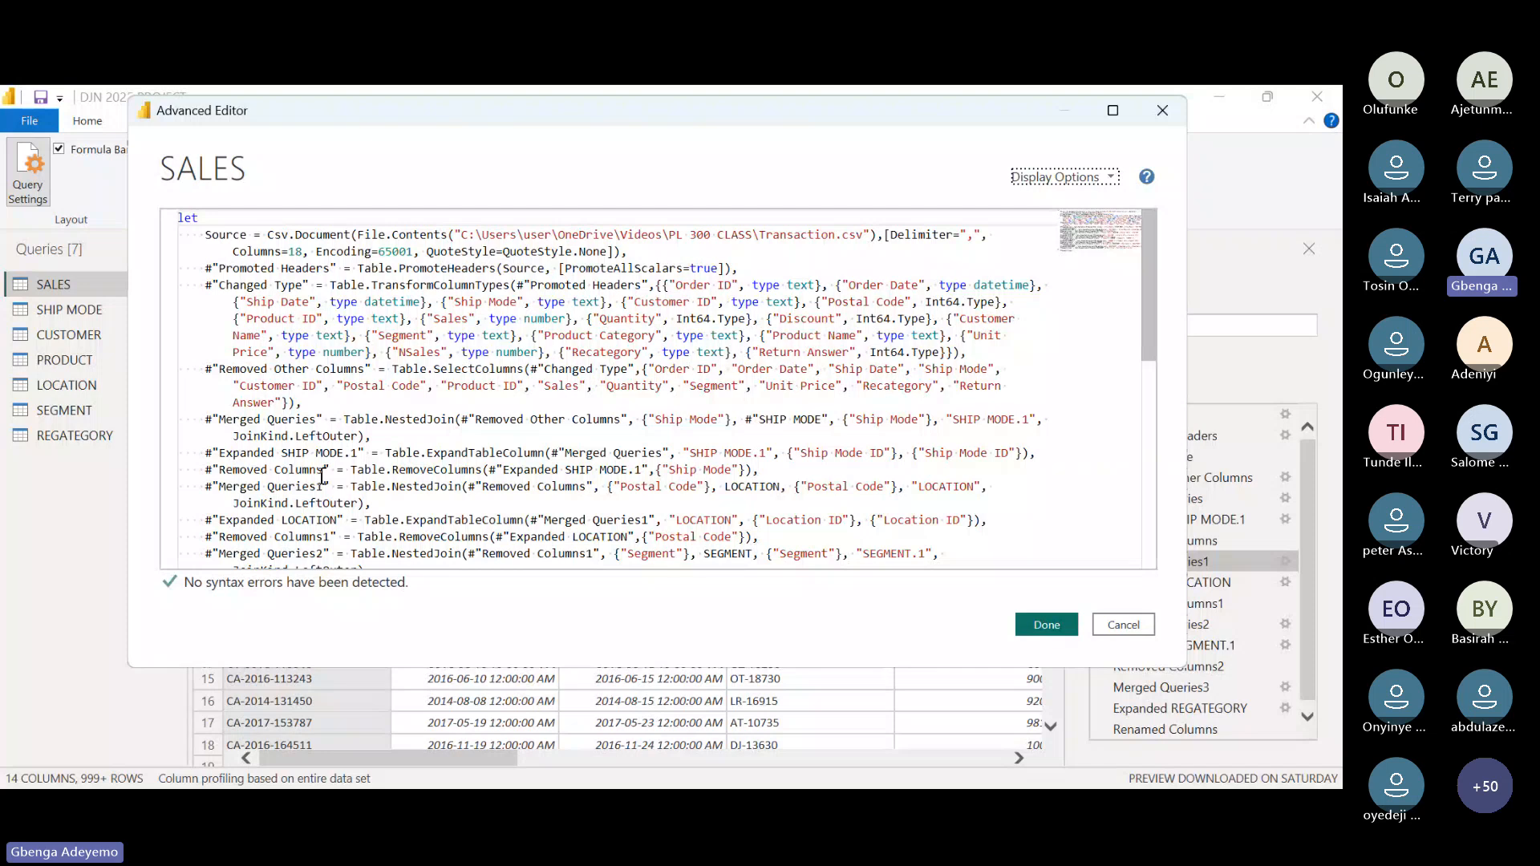
scroll(323, 476, down, 1)
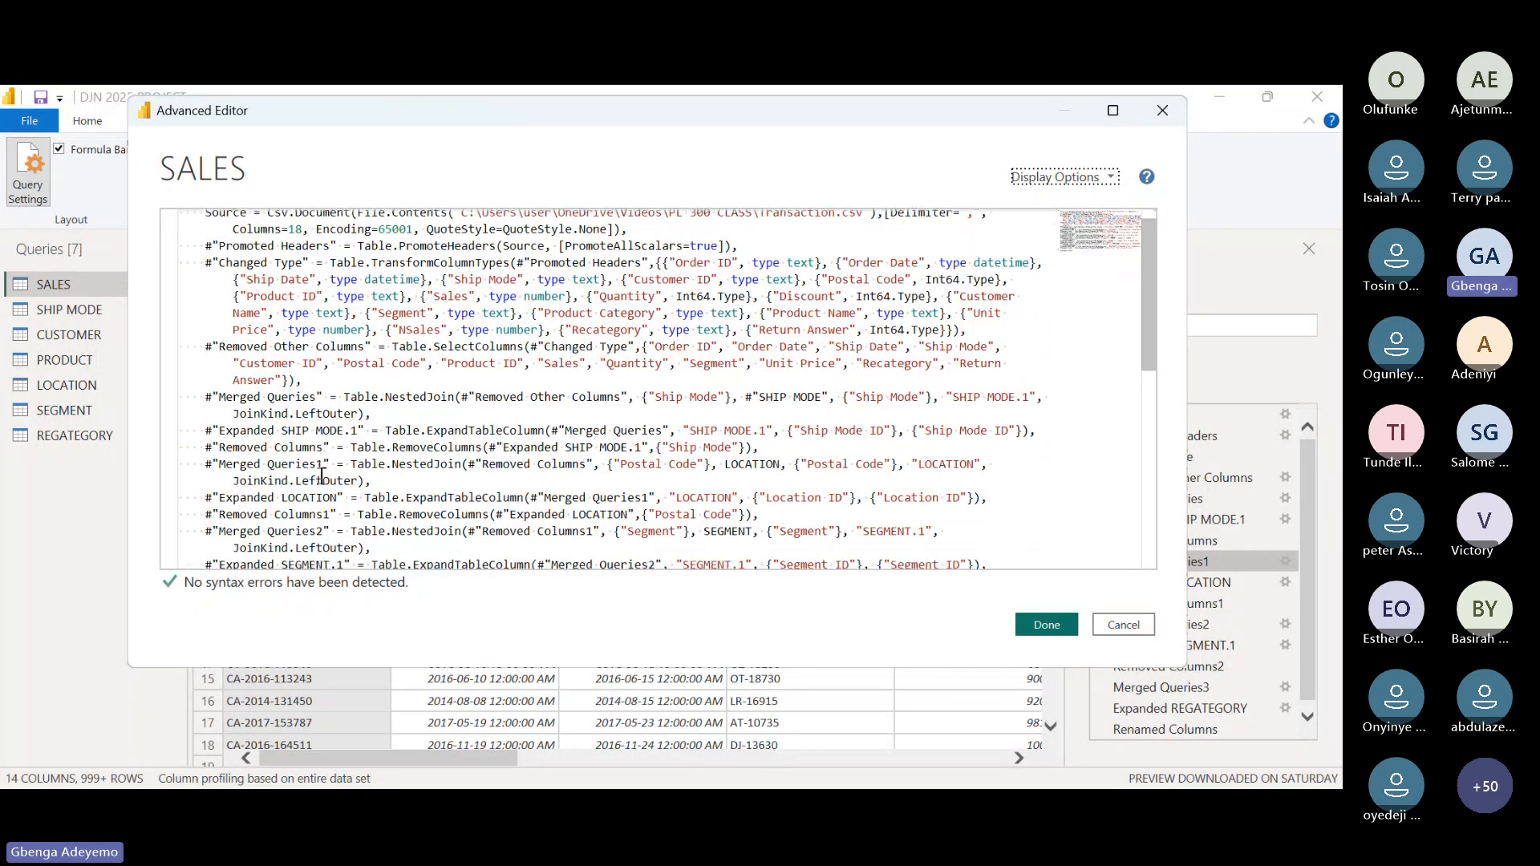
scroll(323, 476, down, 7)
scroll(323, 477, up, 3)
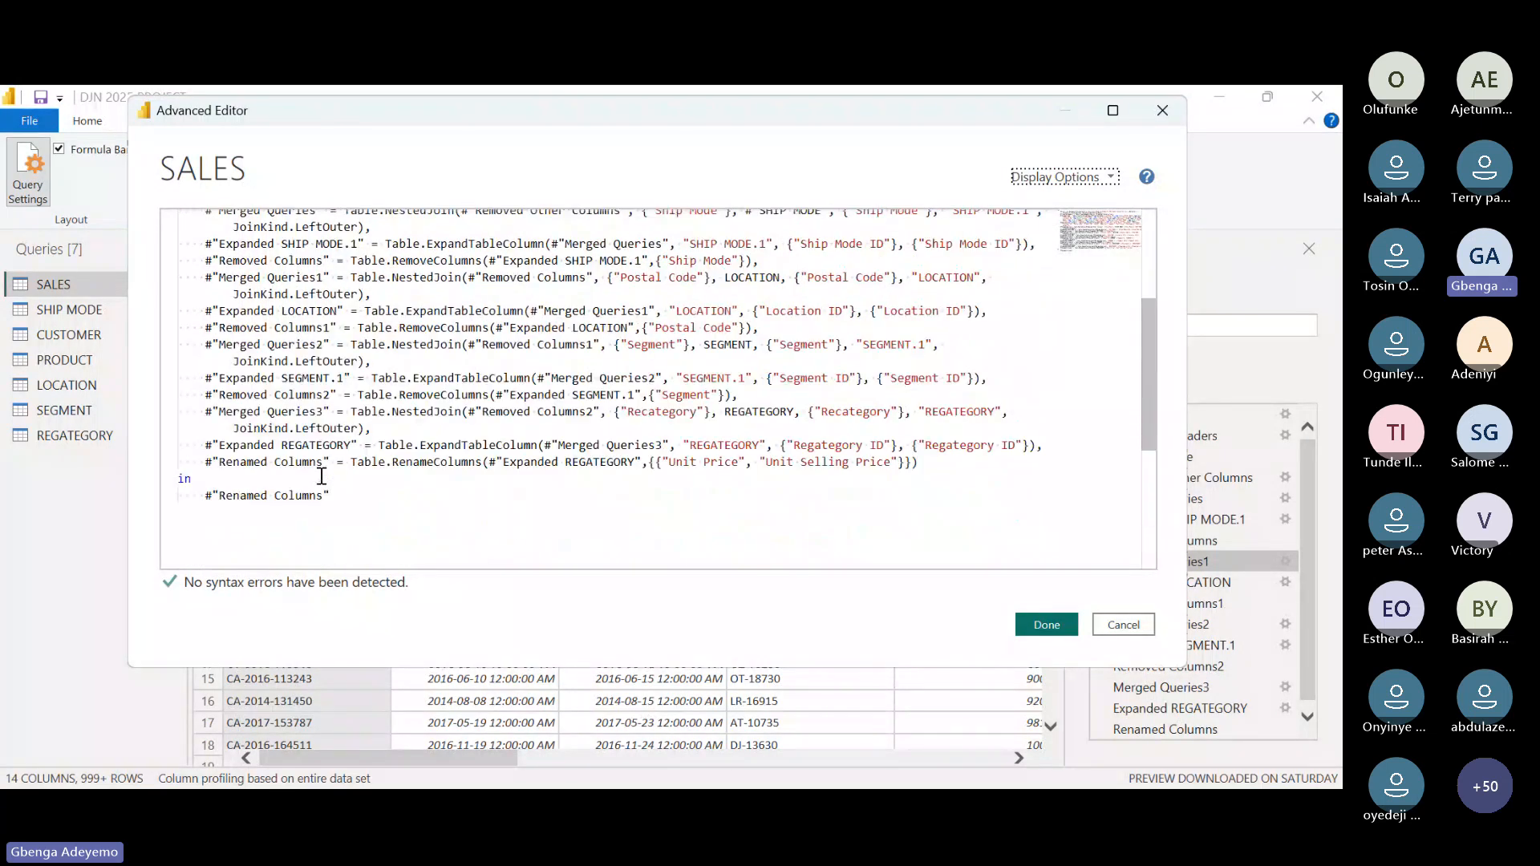
scroll(321, 476, up, 4)
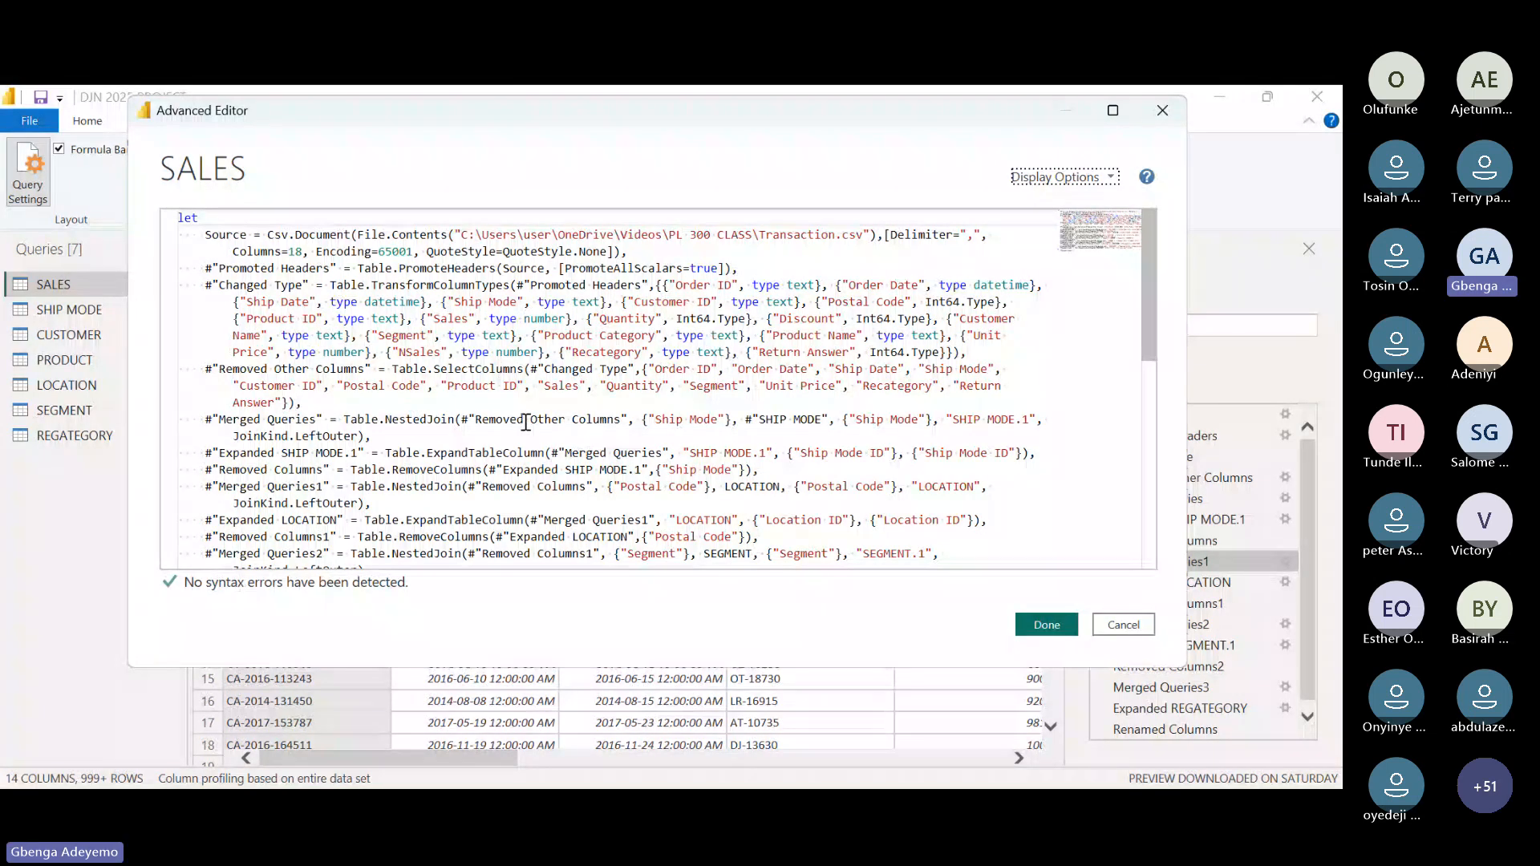
scroll(525, 421, down, 1)
scroll(525, 421, down, 10)
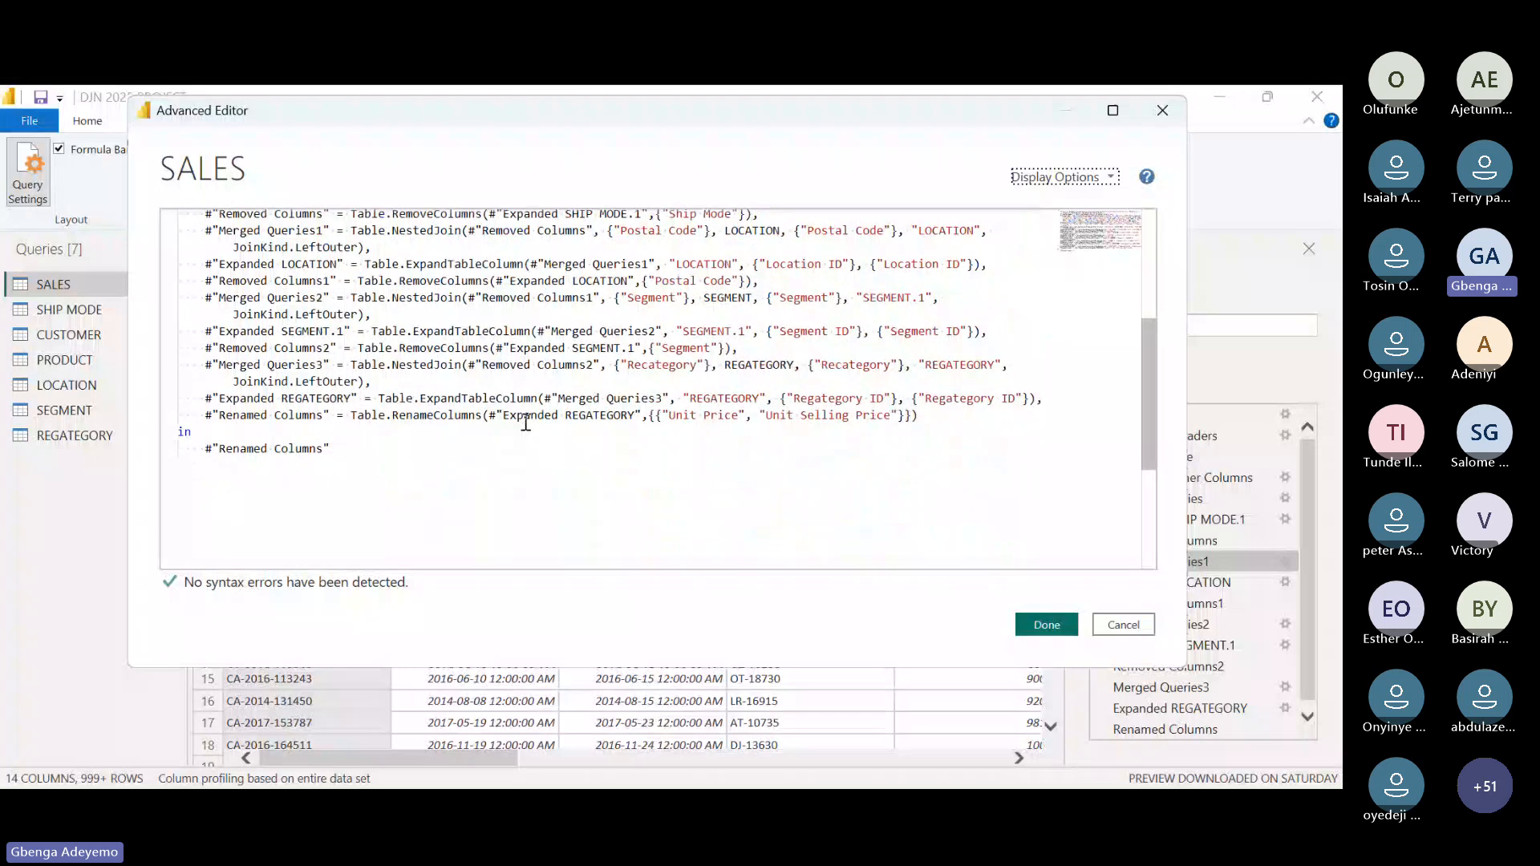
scroll(525, 422, up, 12)
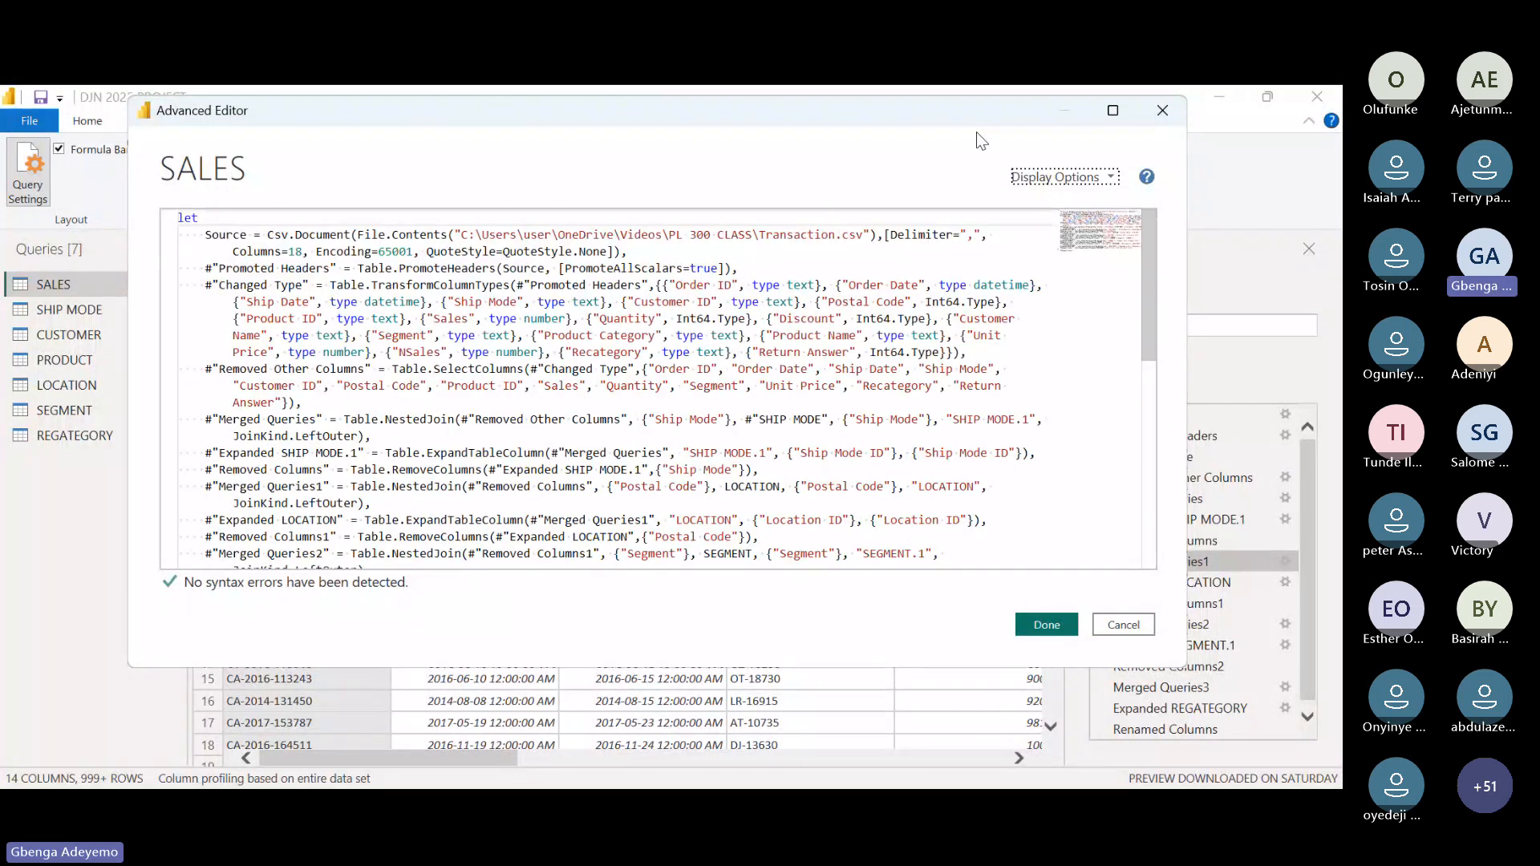
click(1159, 111)
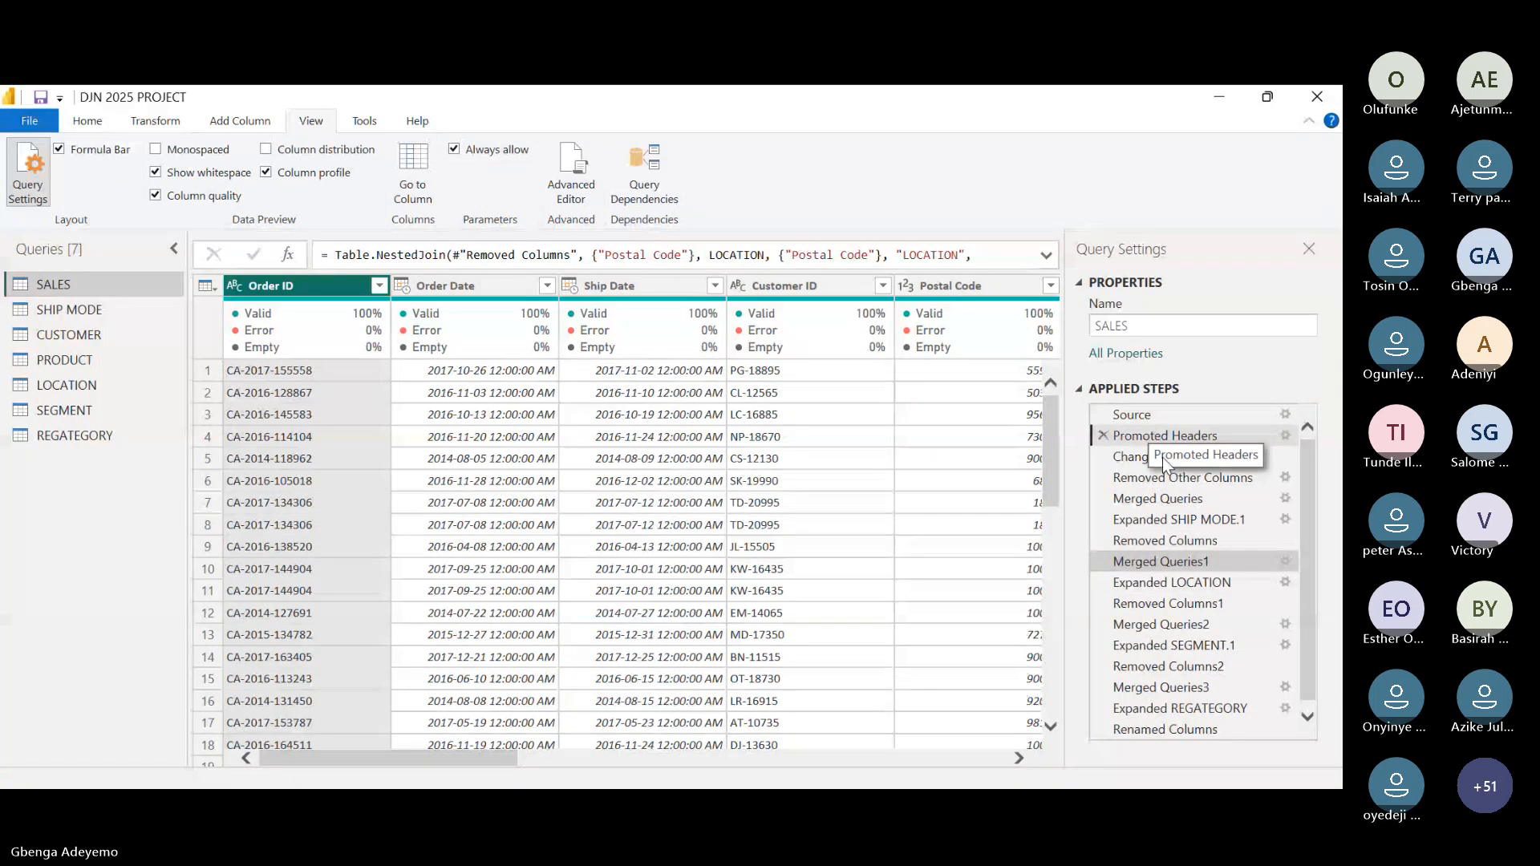
Review the SALES applied steps from Changed Type through Merged Queries1 and their formulas
click(1162, 457)
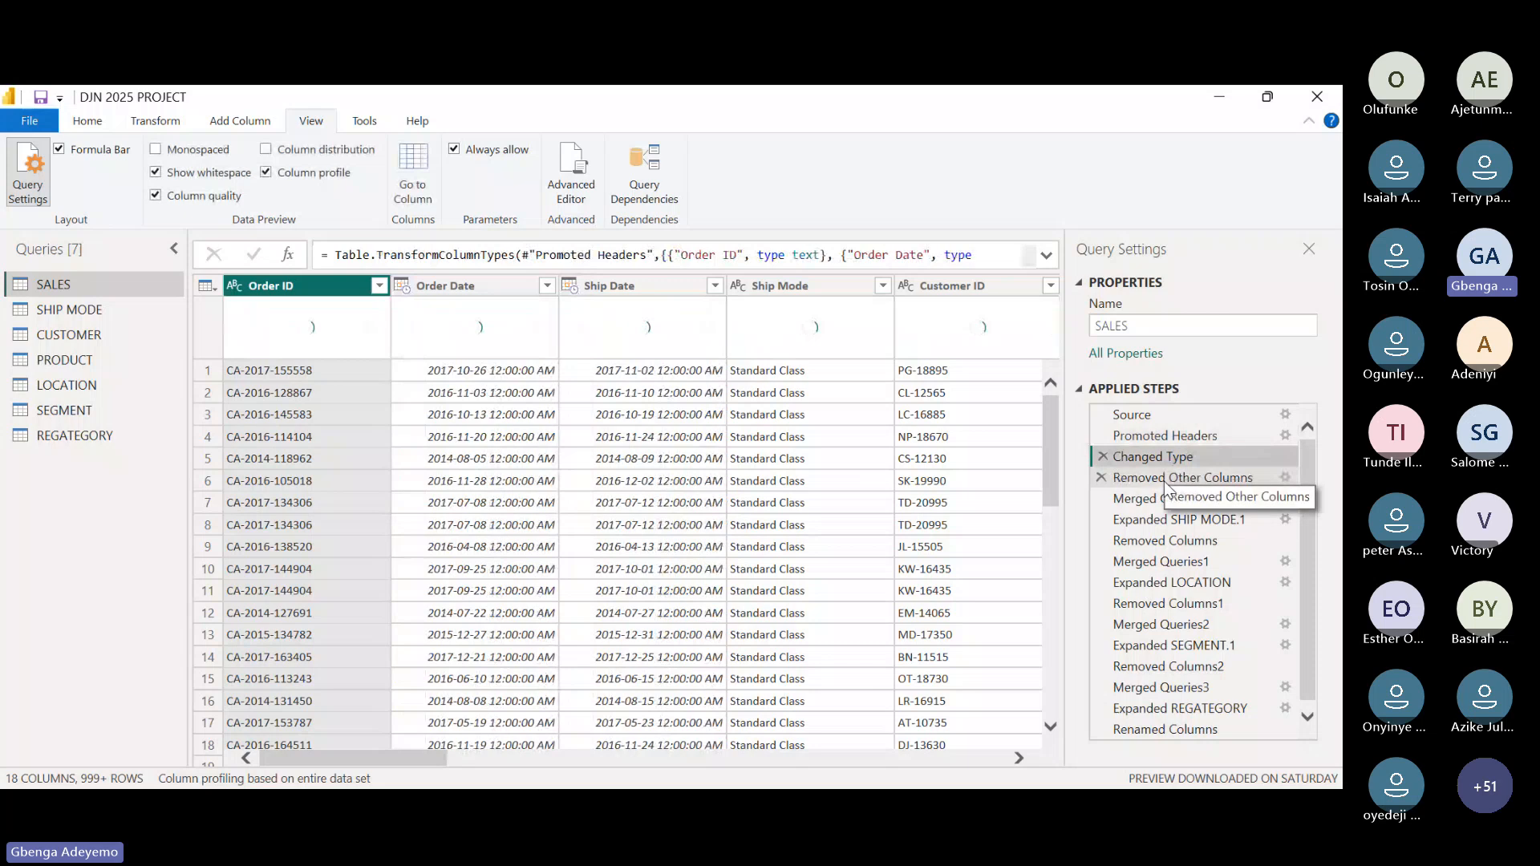
click(1164, 479)
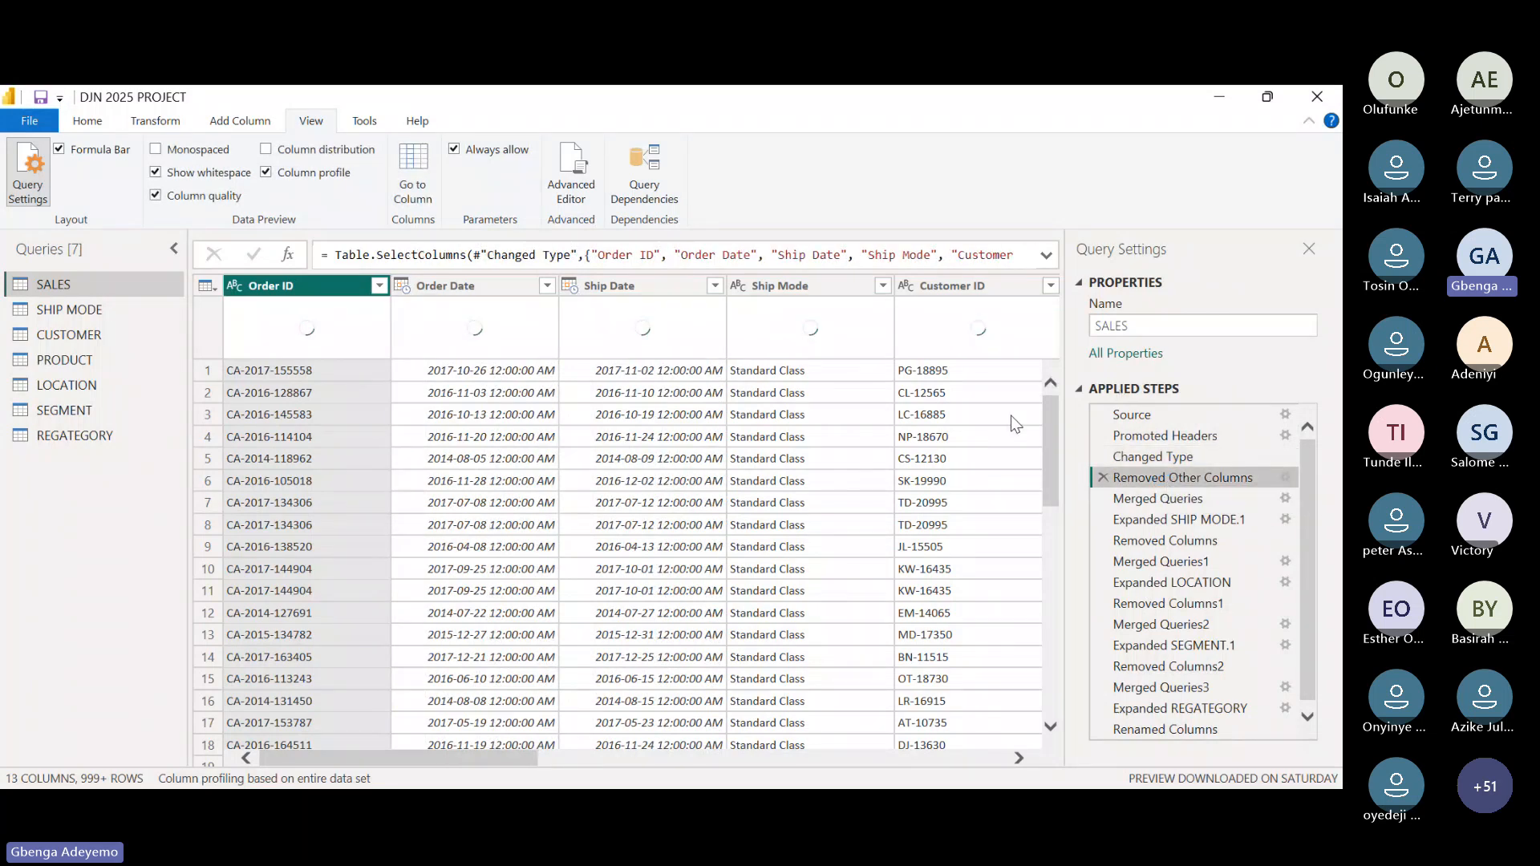
click(1168, 498)
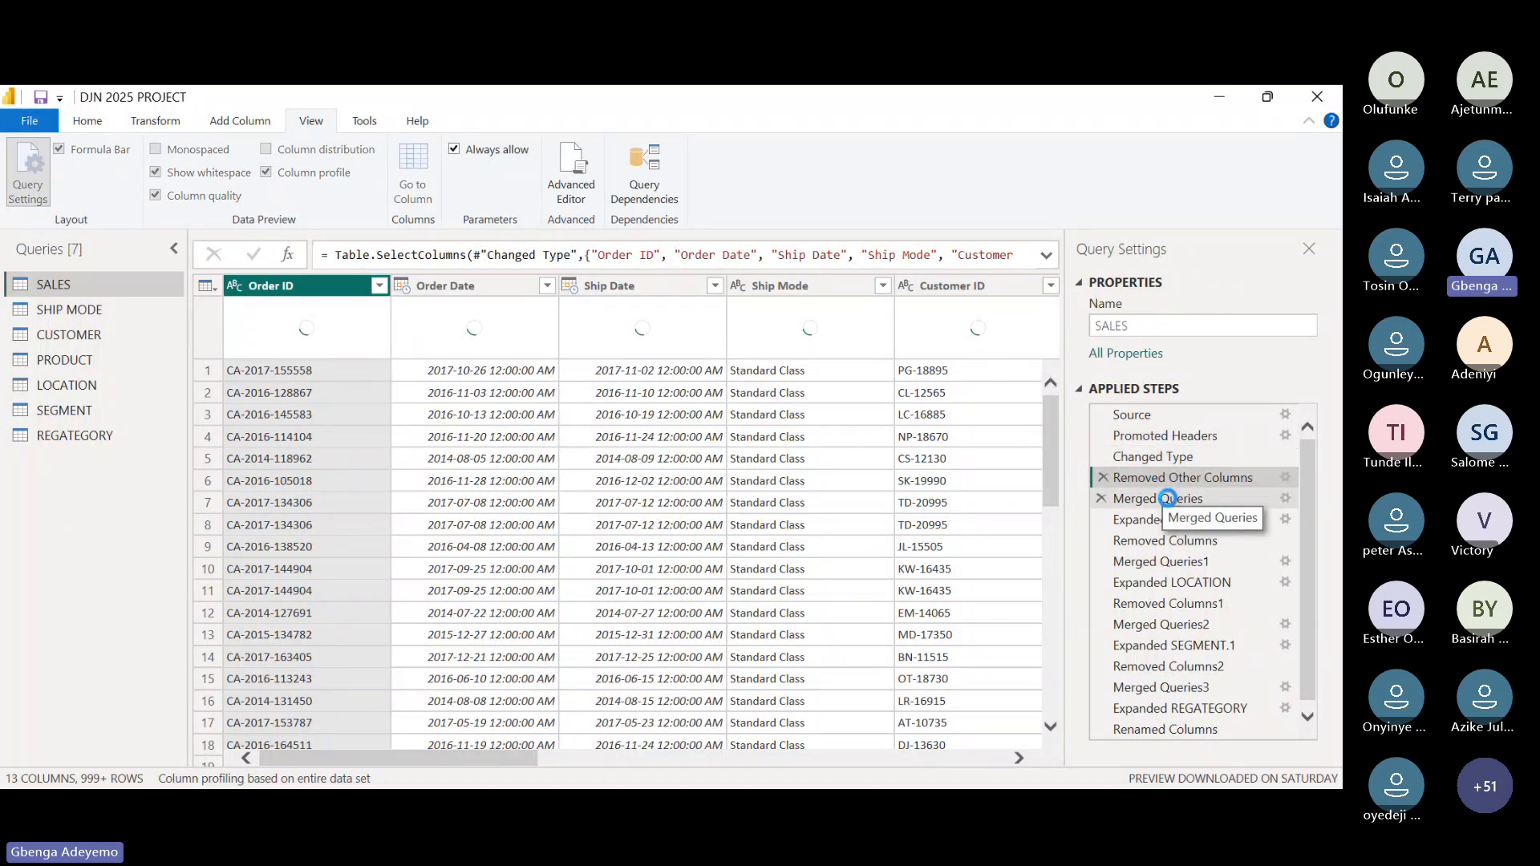
click(1176, 525)
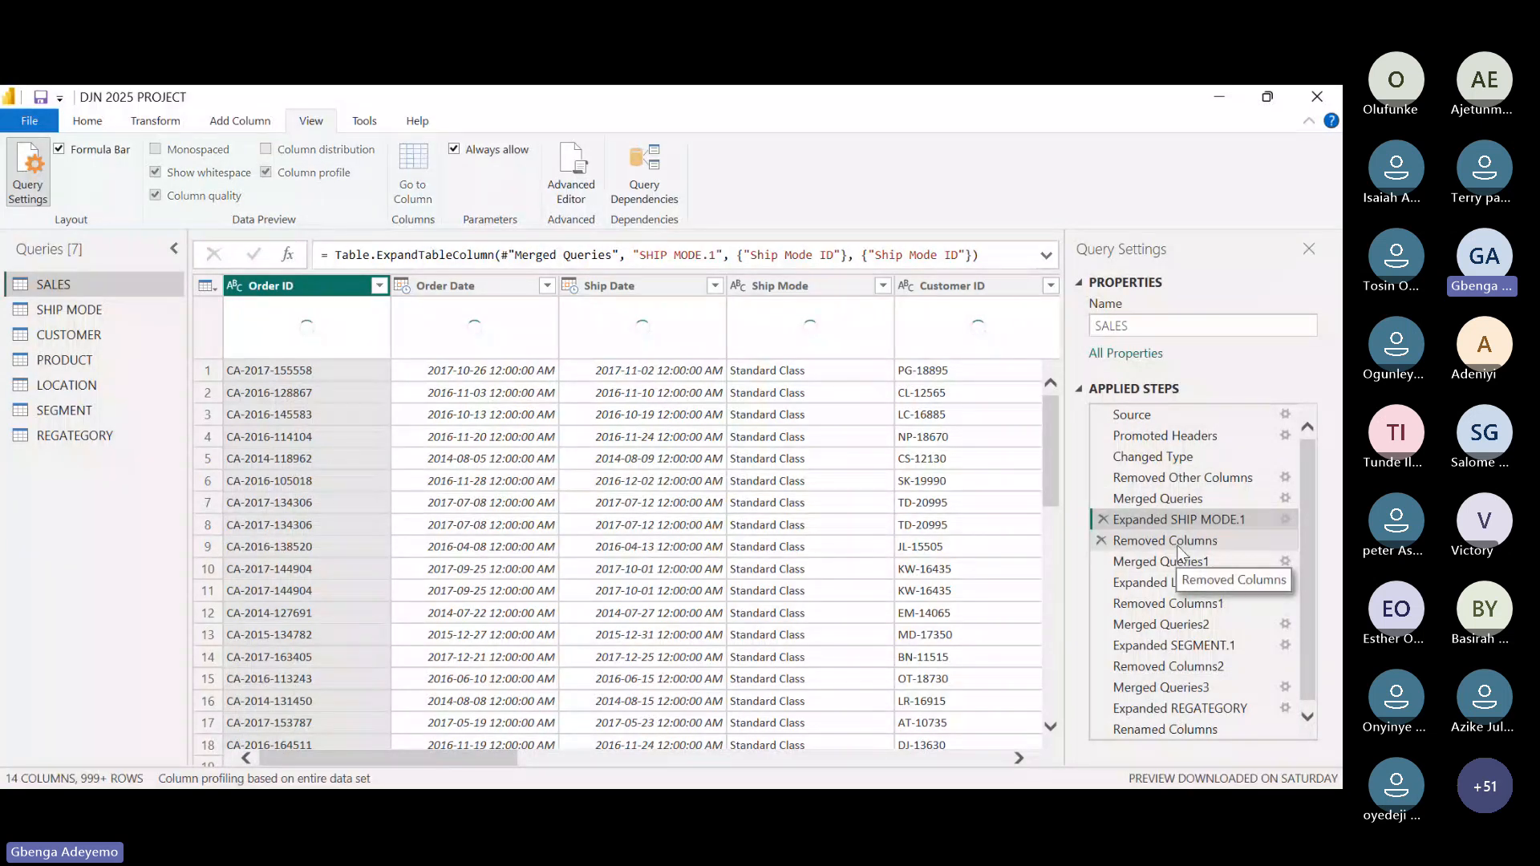
click(1175, 544)
click(1175, 563)
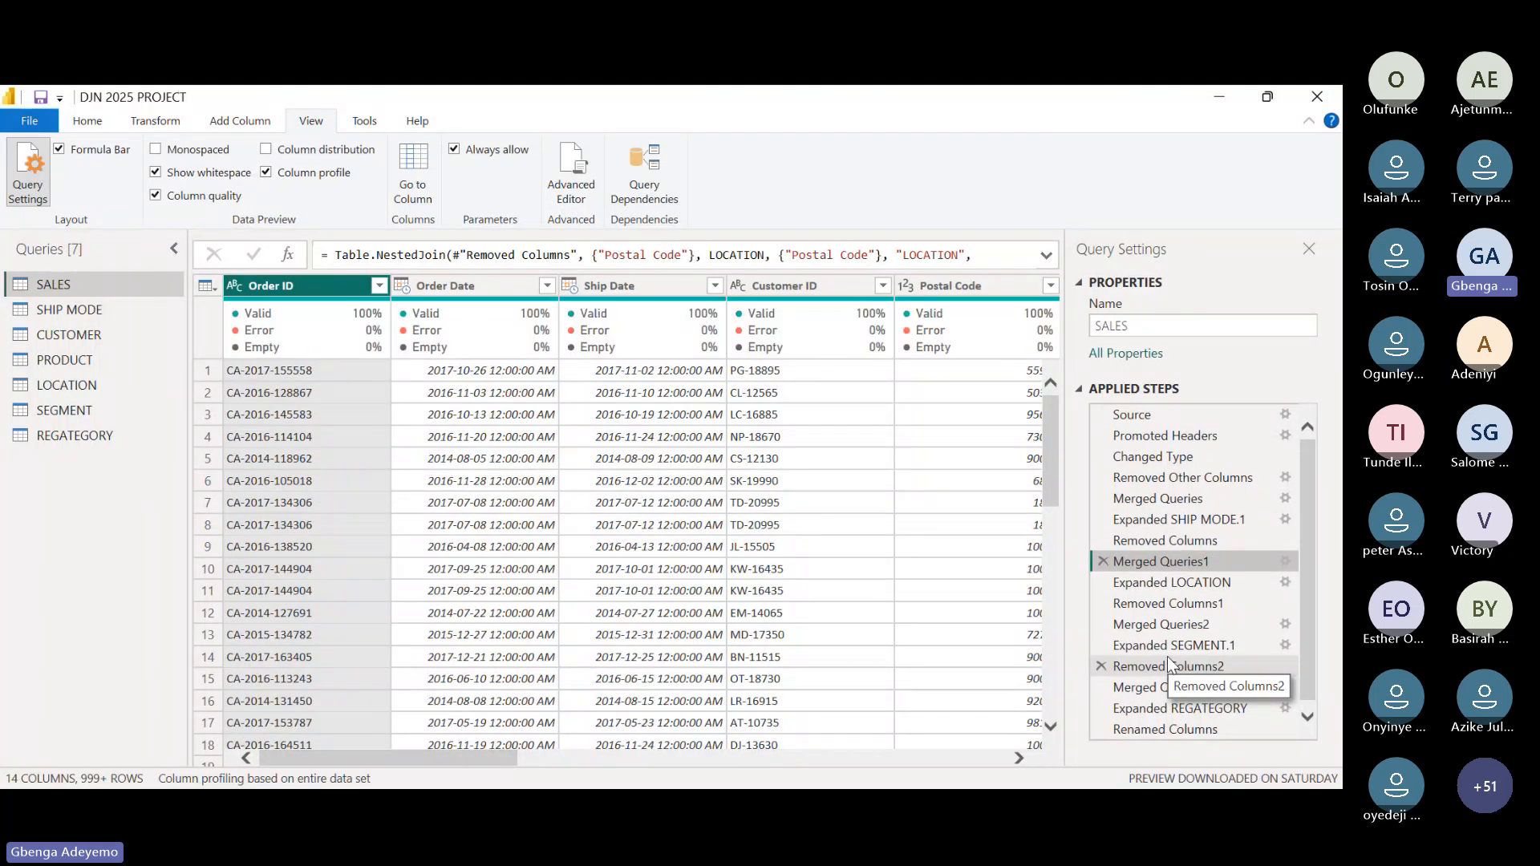
Inspect the Source, Promoted Headers and Removed Other Columns steps of the SALES query
click(1139, 415)
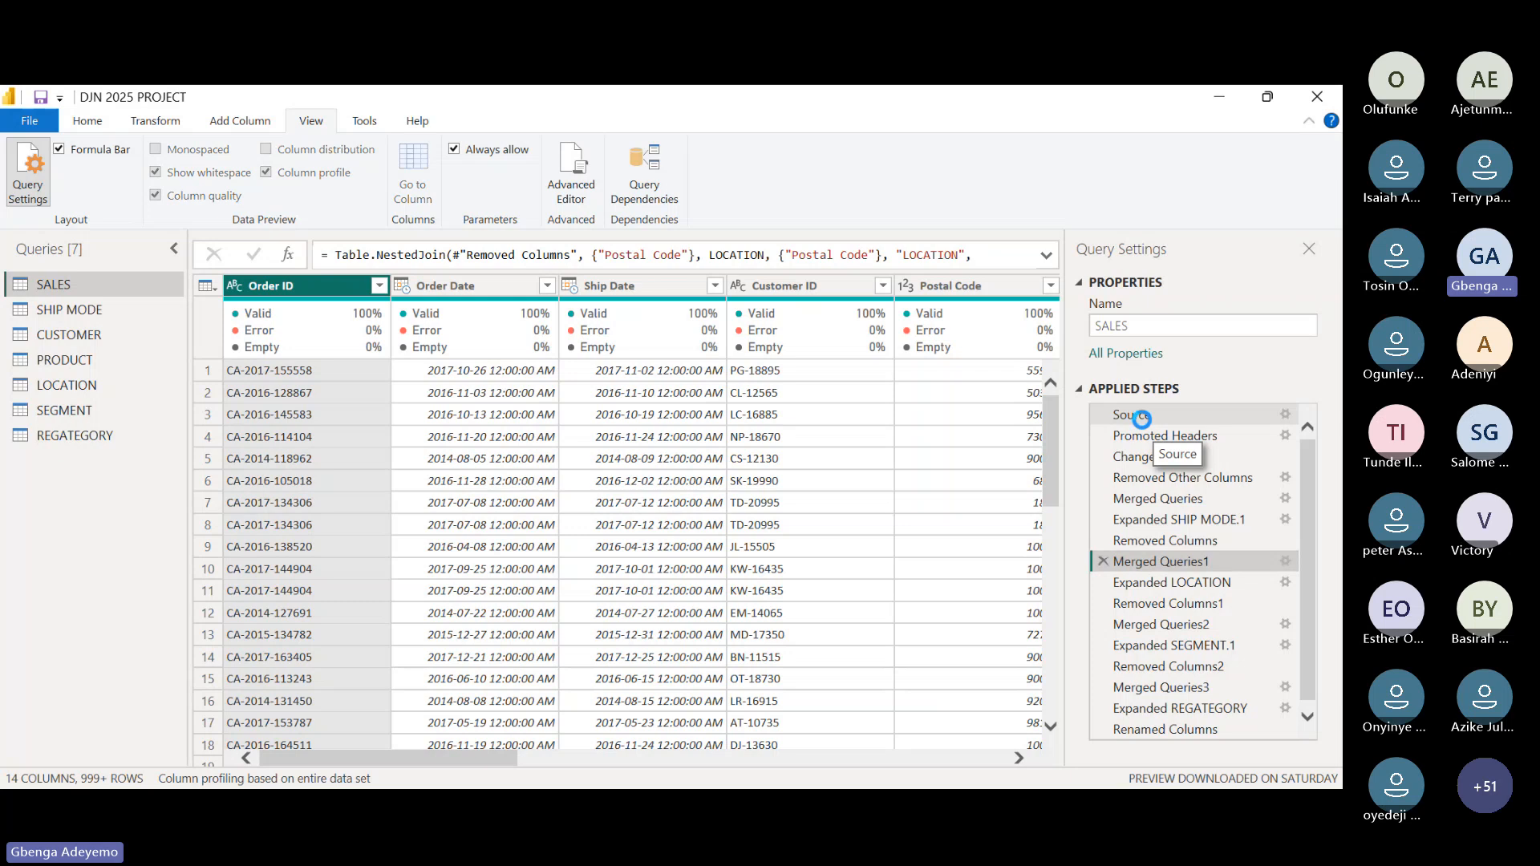
click(1164, 437)
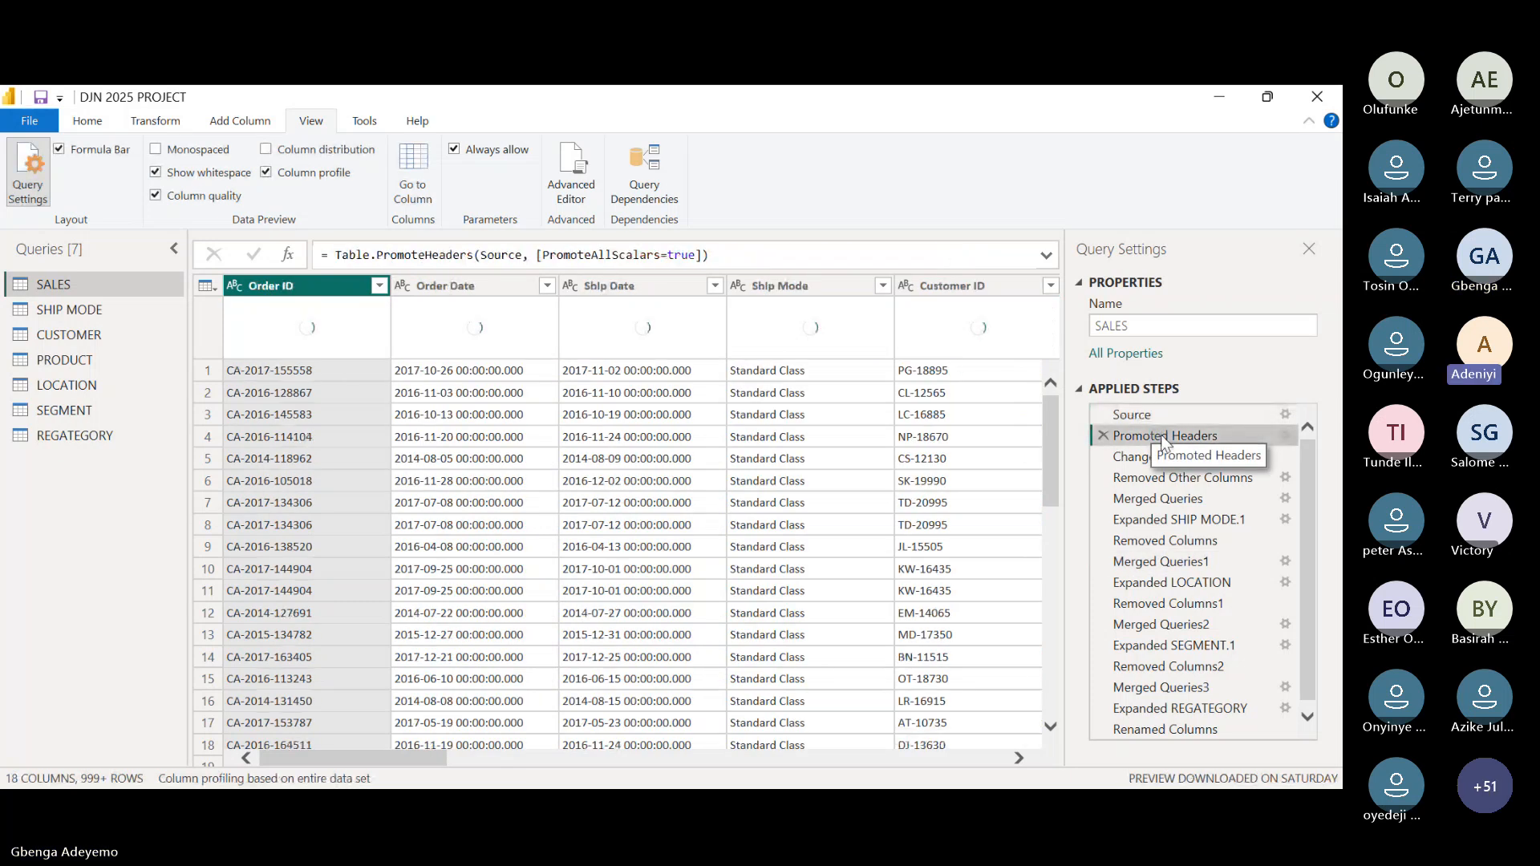
click(1150, 480)
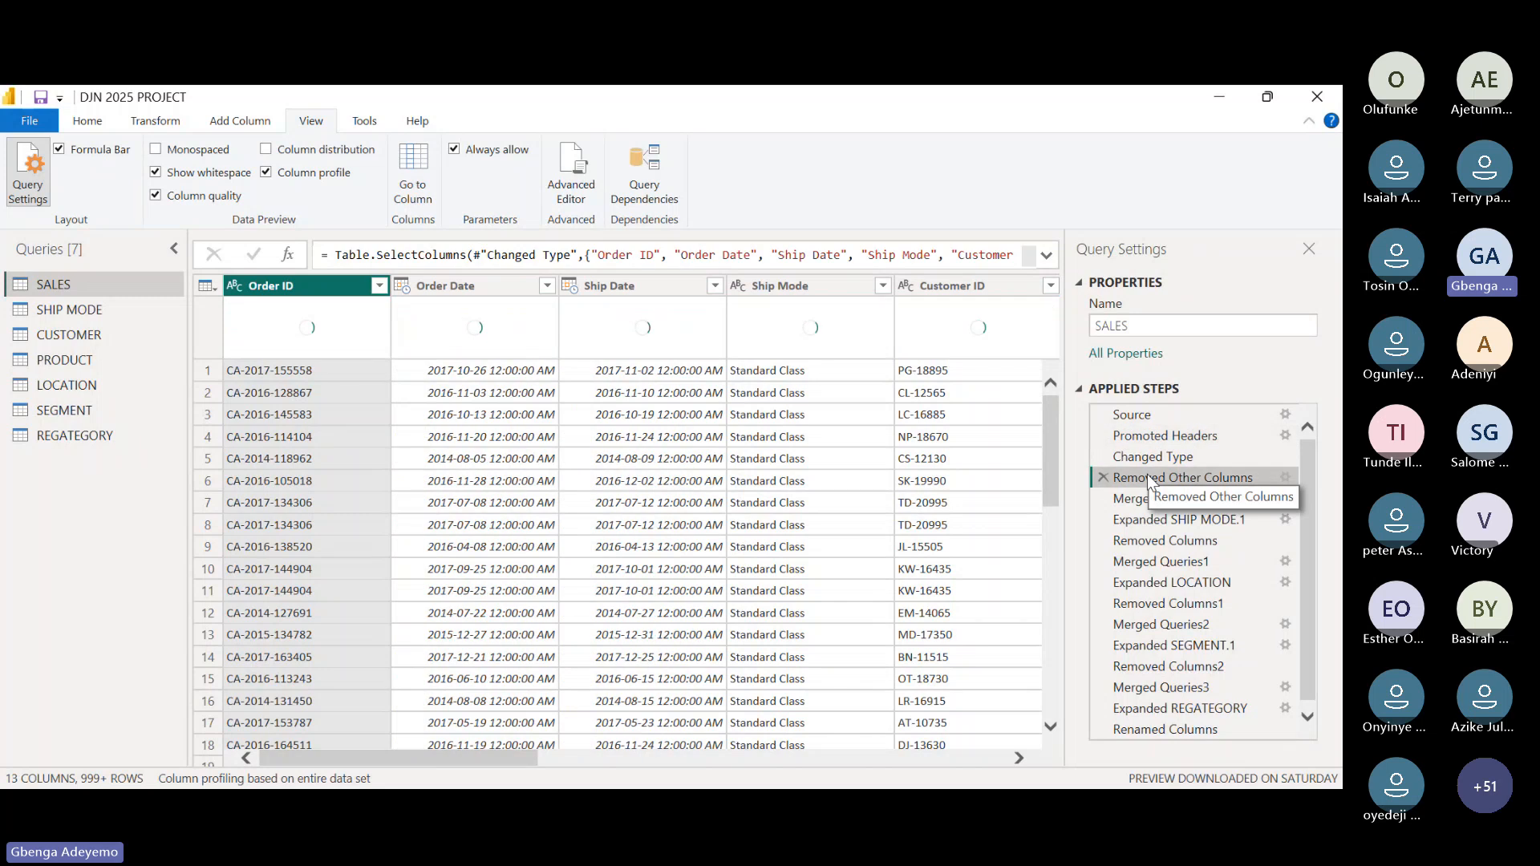
Compare the SALES M code in the Advanced Editor with the applied steps list, closing the editor without changes
click(569, 188)
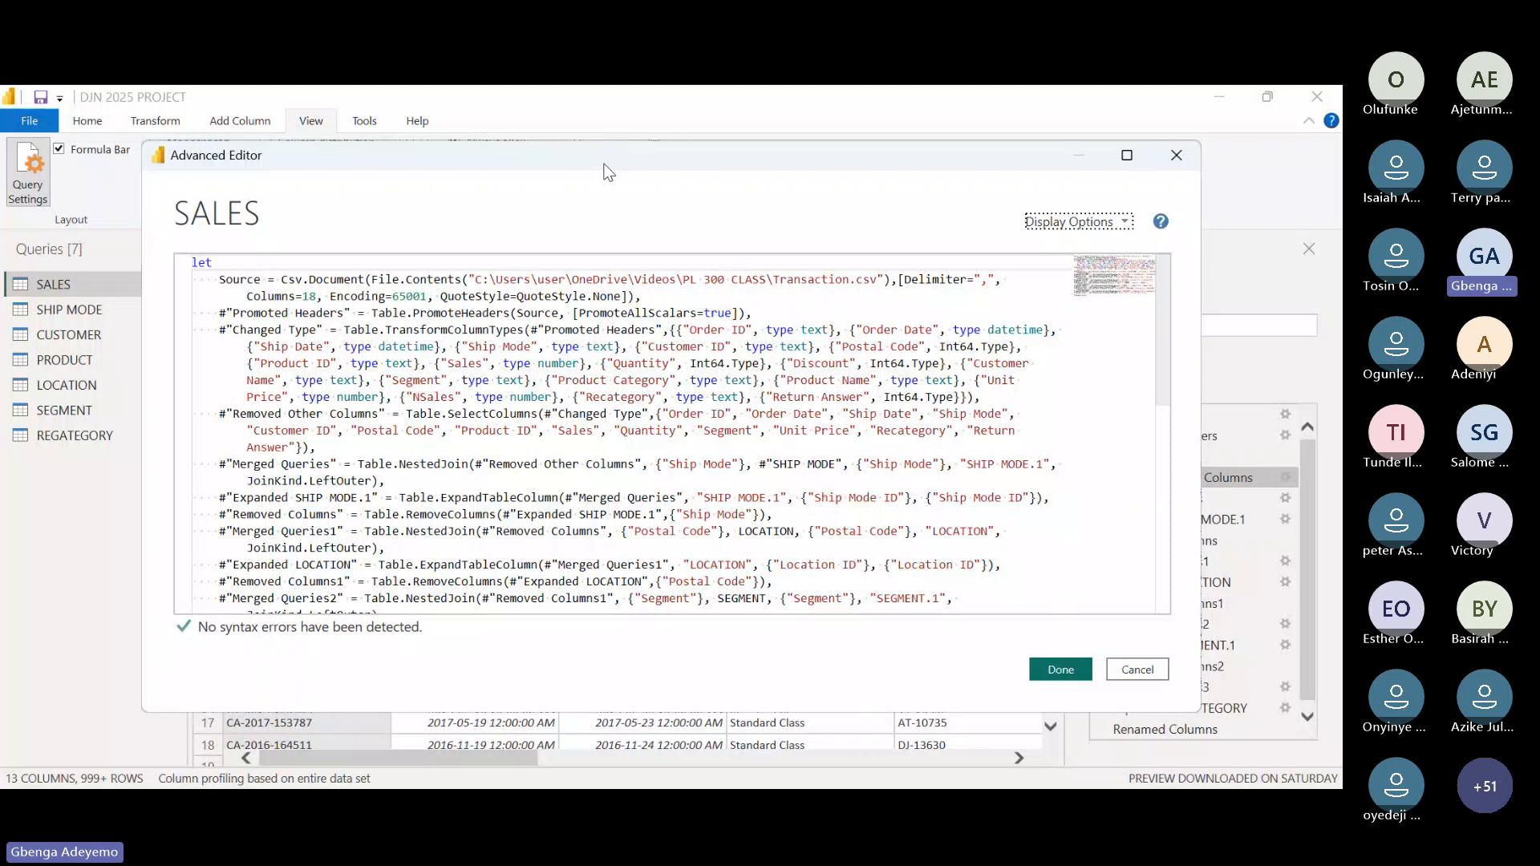
drag(608, 172, 624, 143)
scroll(607, 466, down, 4)
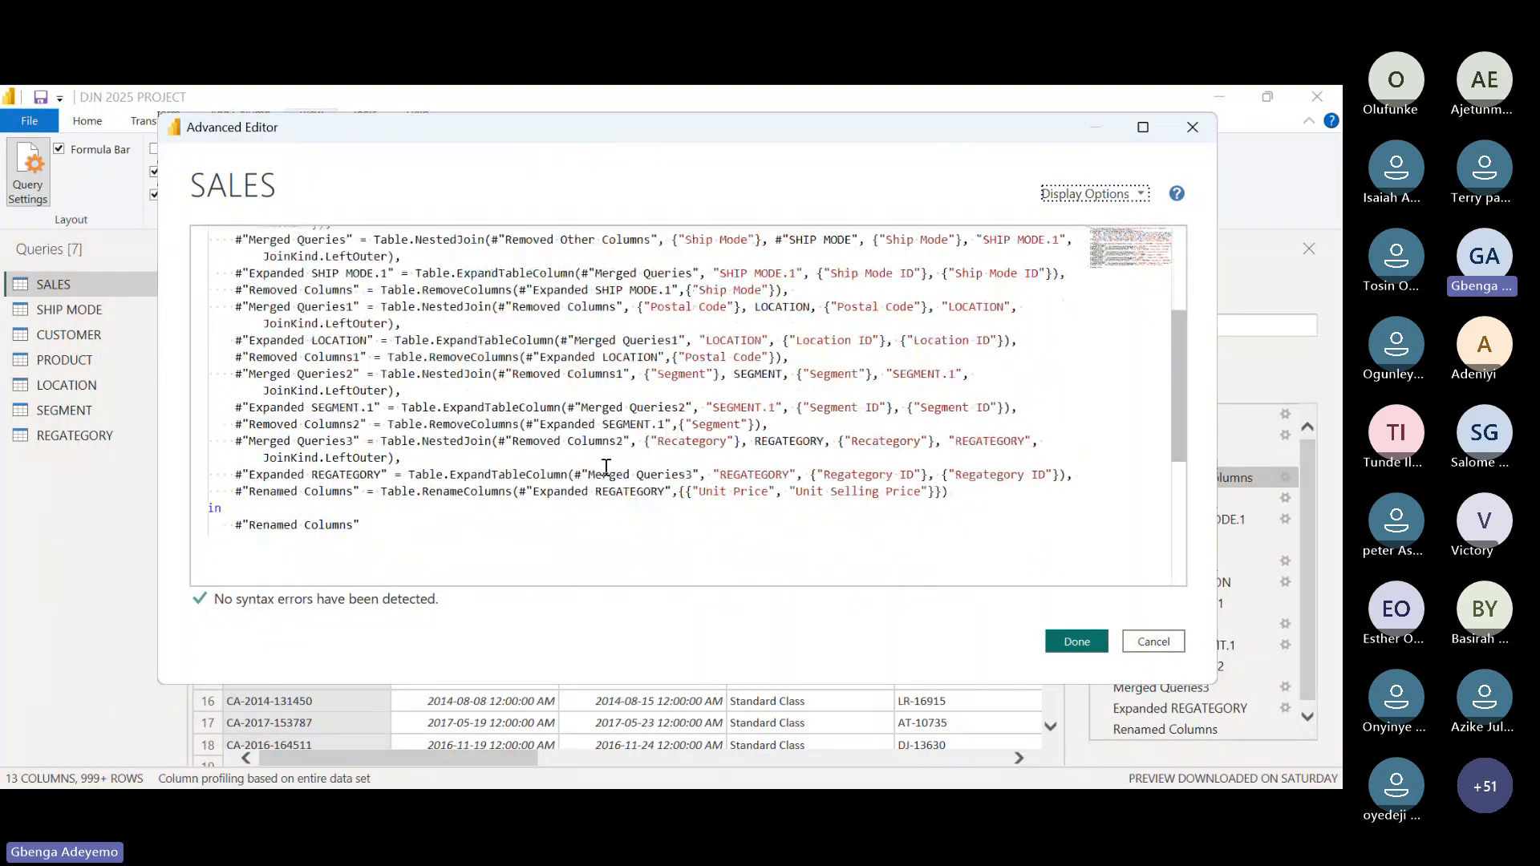
scroll(606, 467, down, 5)
scroll(606, 467, up, 10)
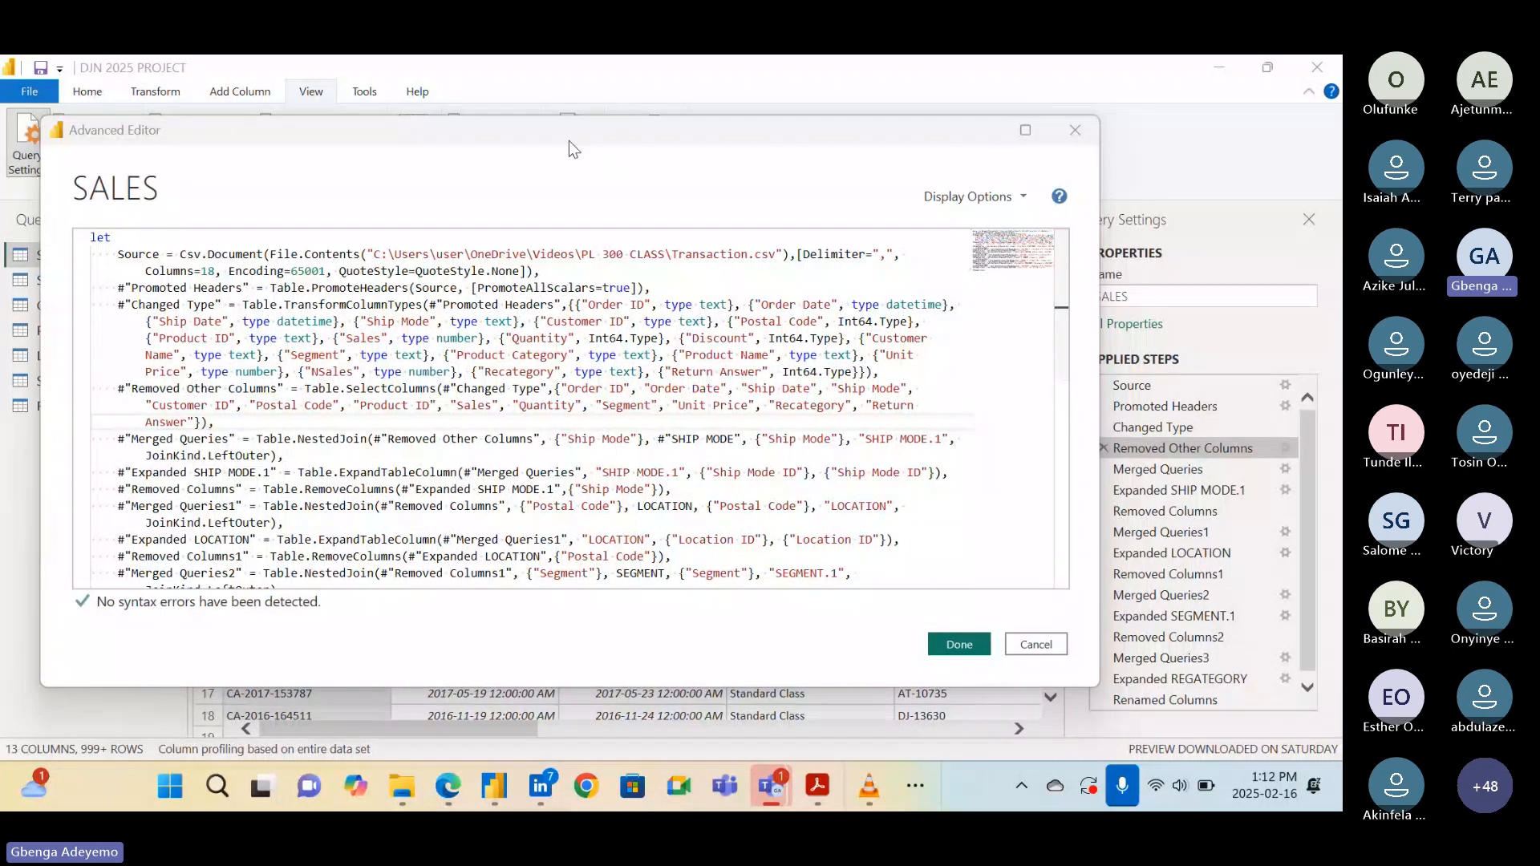
drag(570, 142, 536, 142)
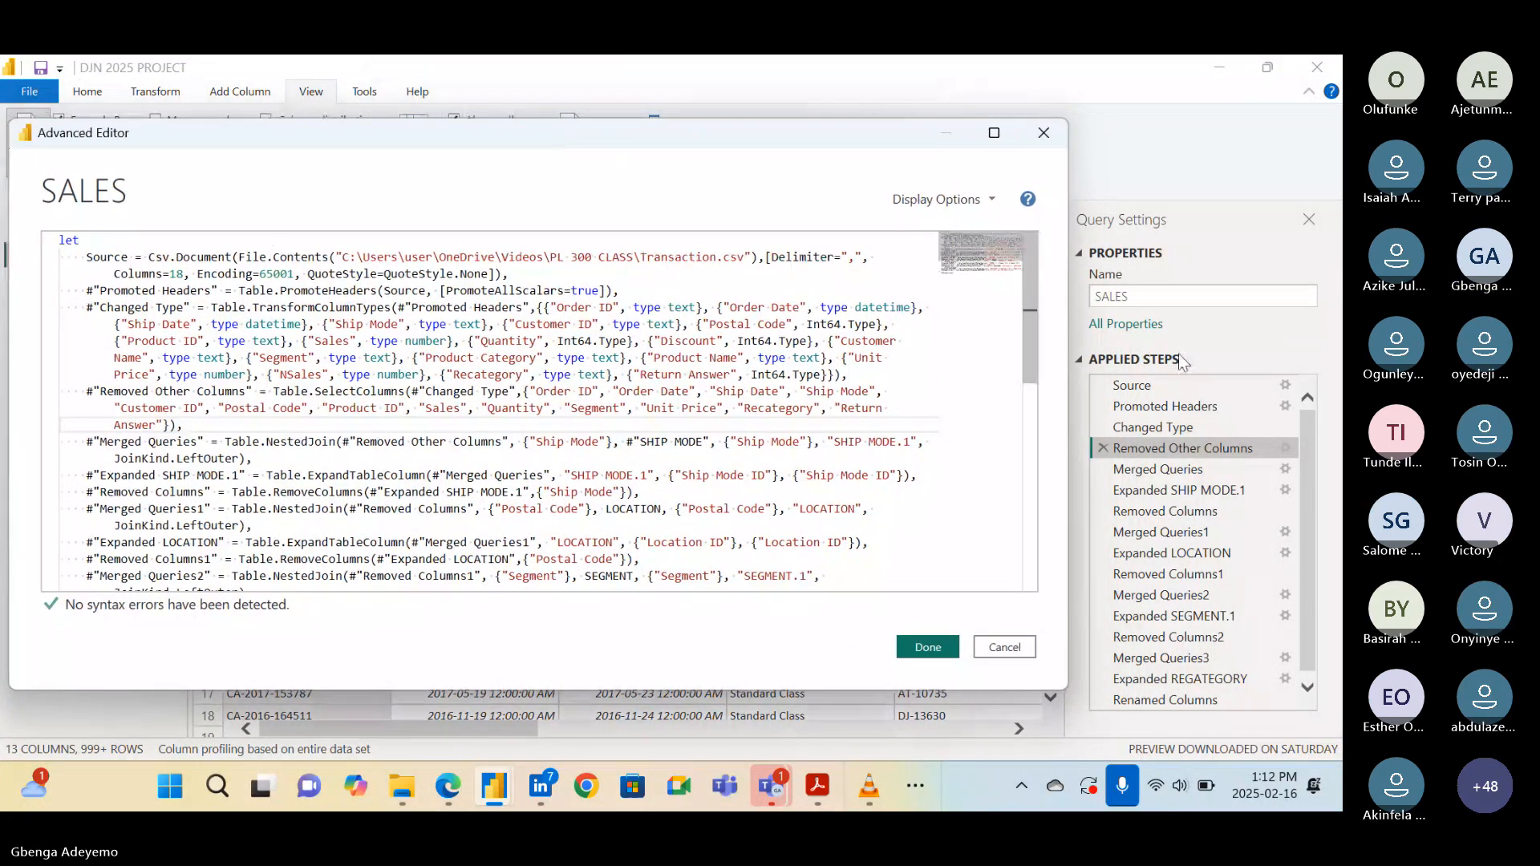
click(1202, 266)
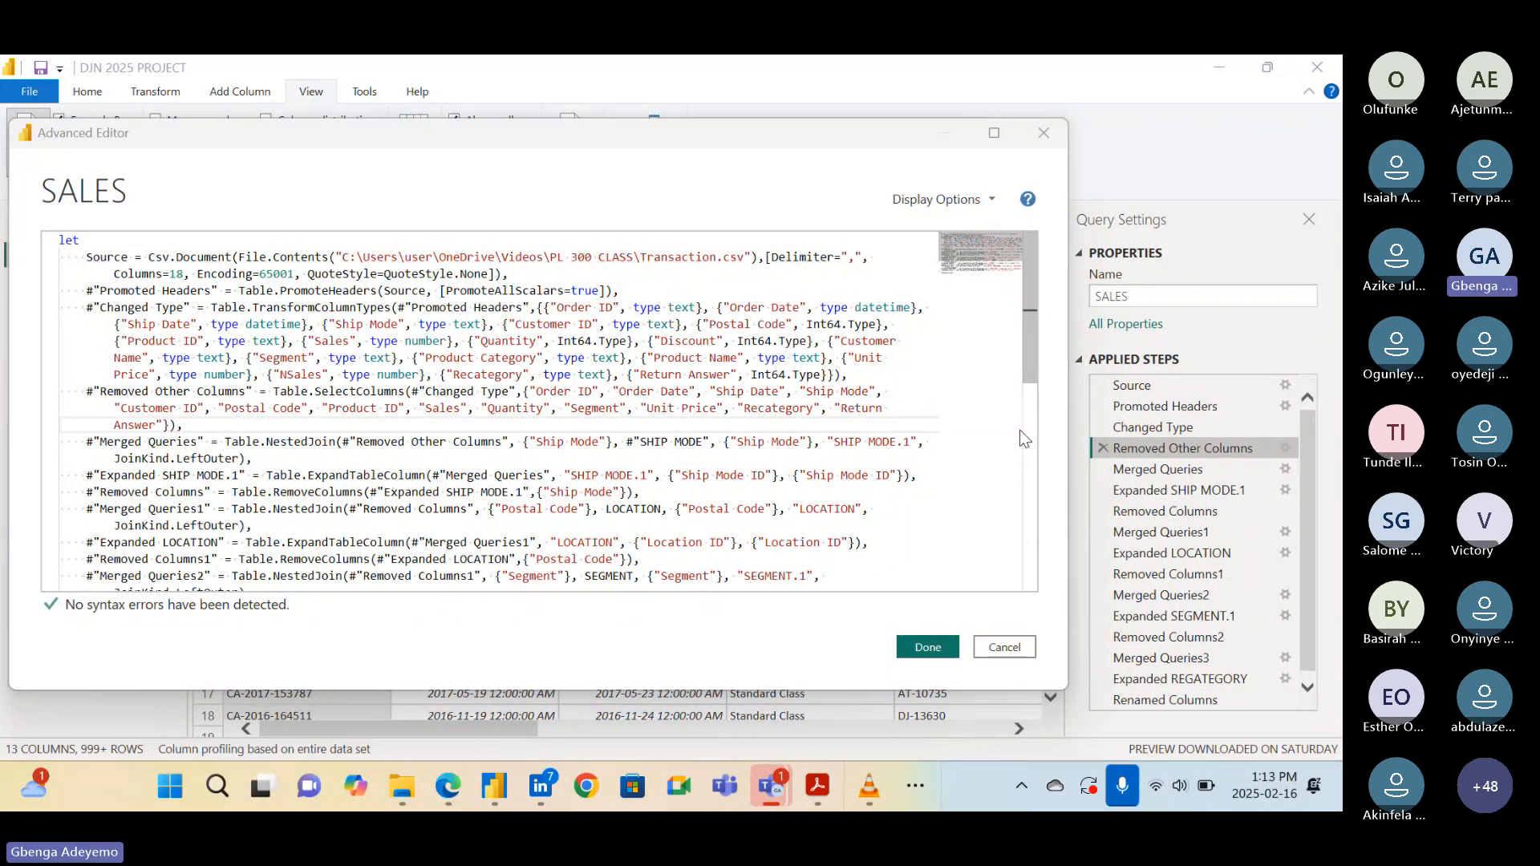
click(1039, 140)
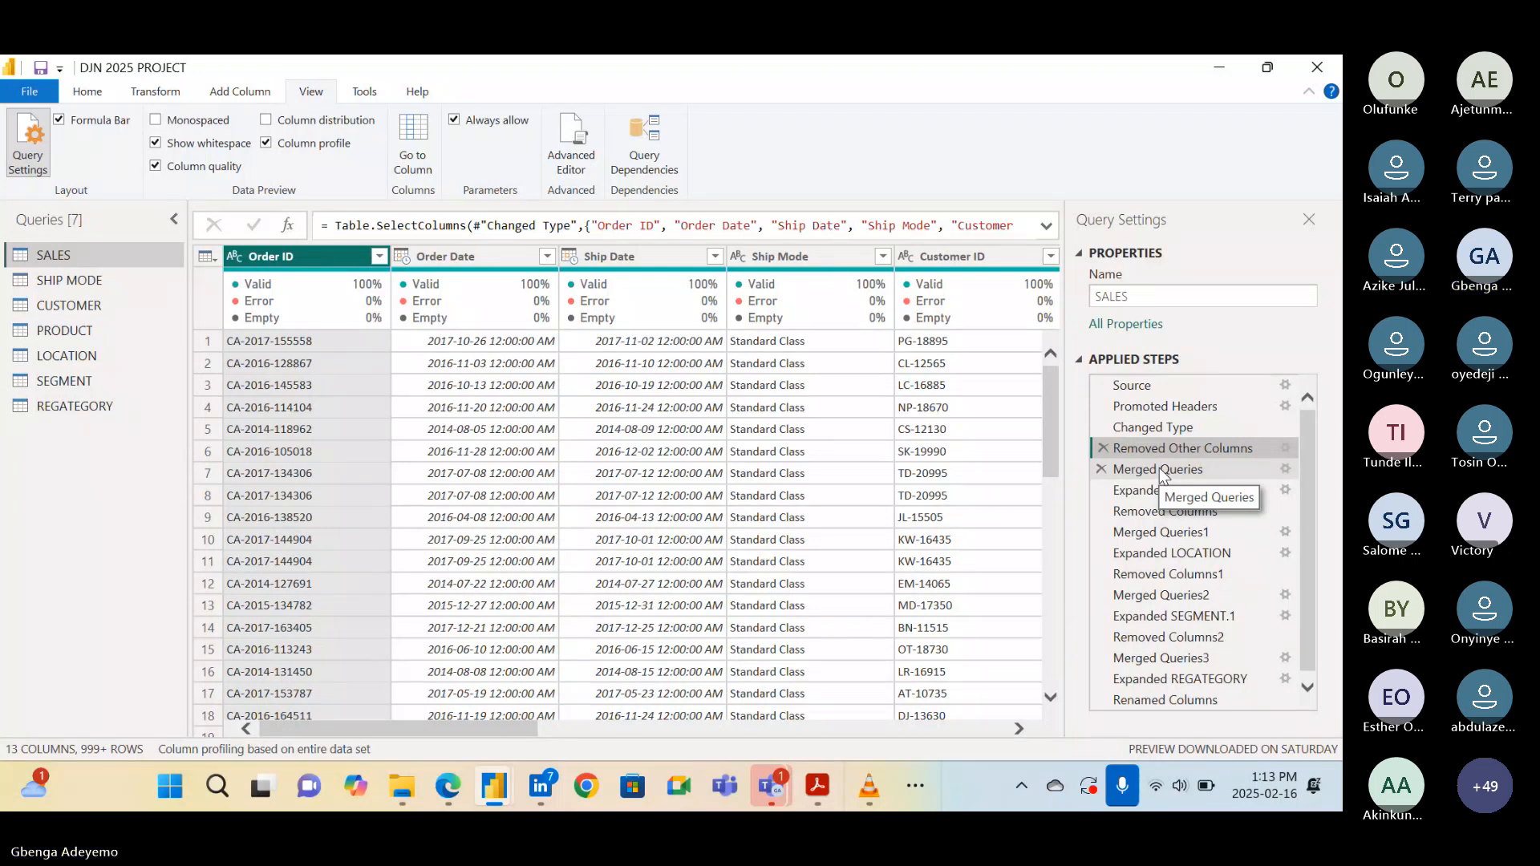
View each SALES applied step in order from Source to Expanded SHIP MODE.1 with its formula
click(1157, 386)
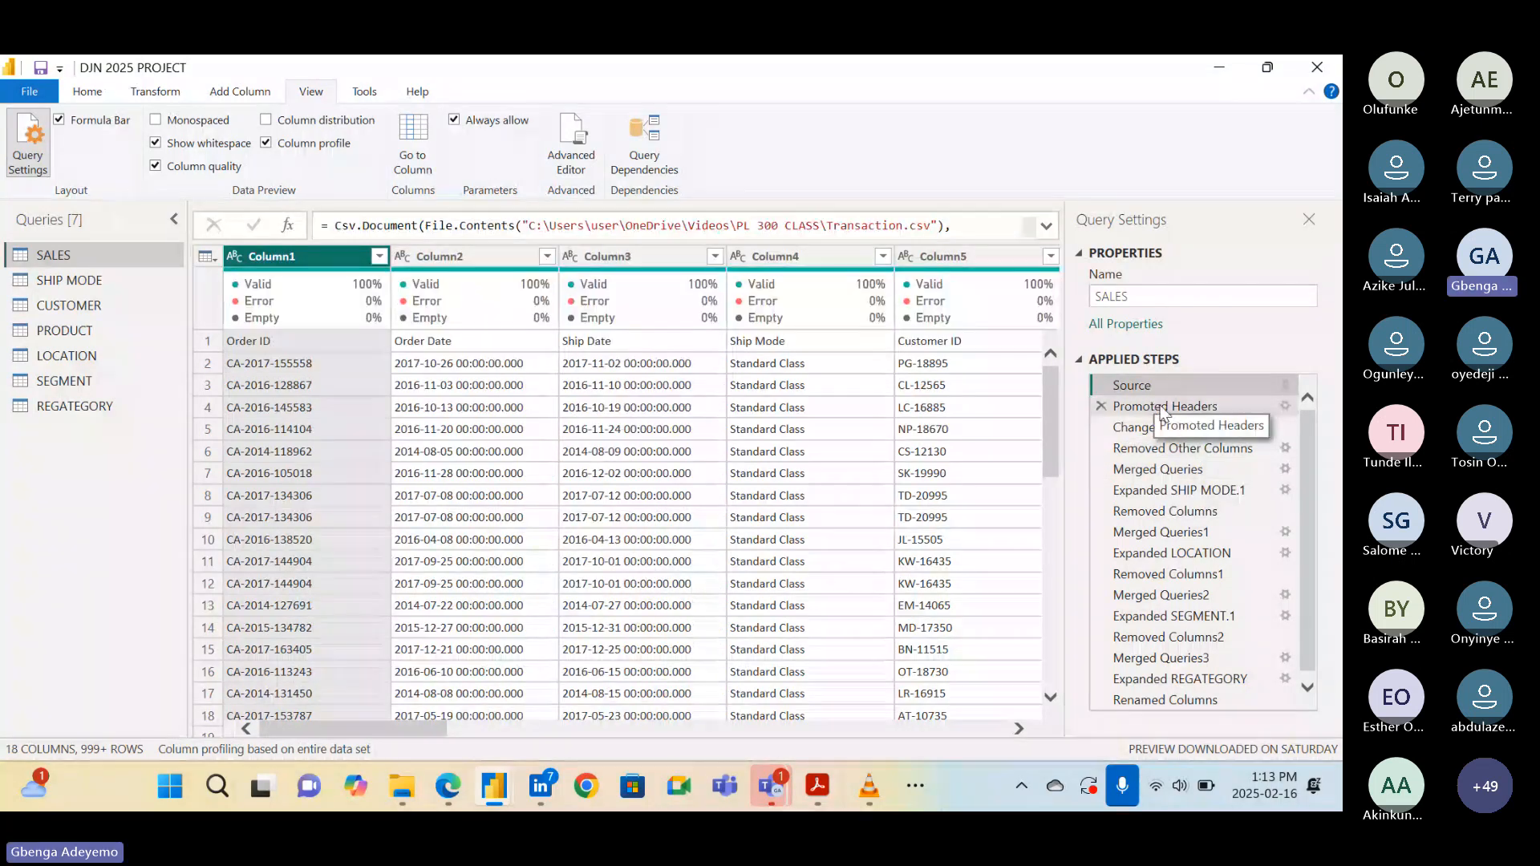
click(1159, 407)
click(1148, 428)
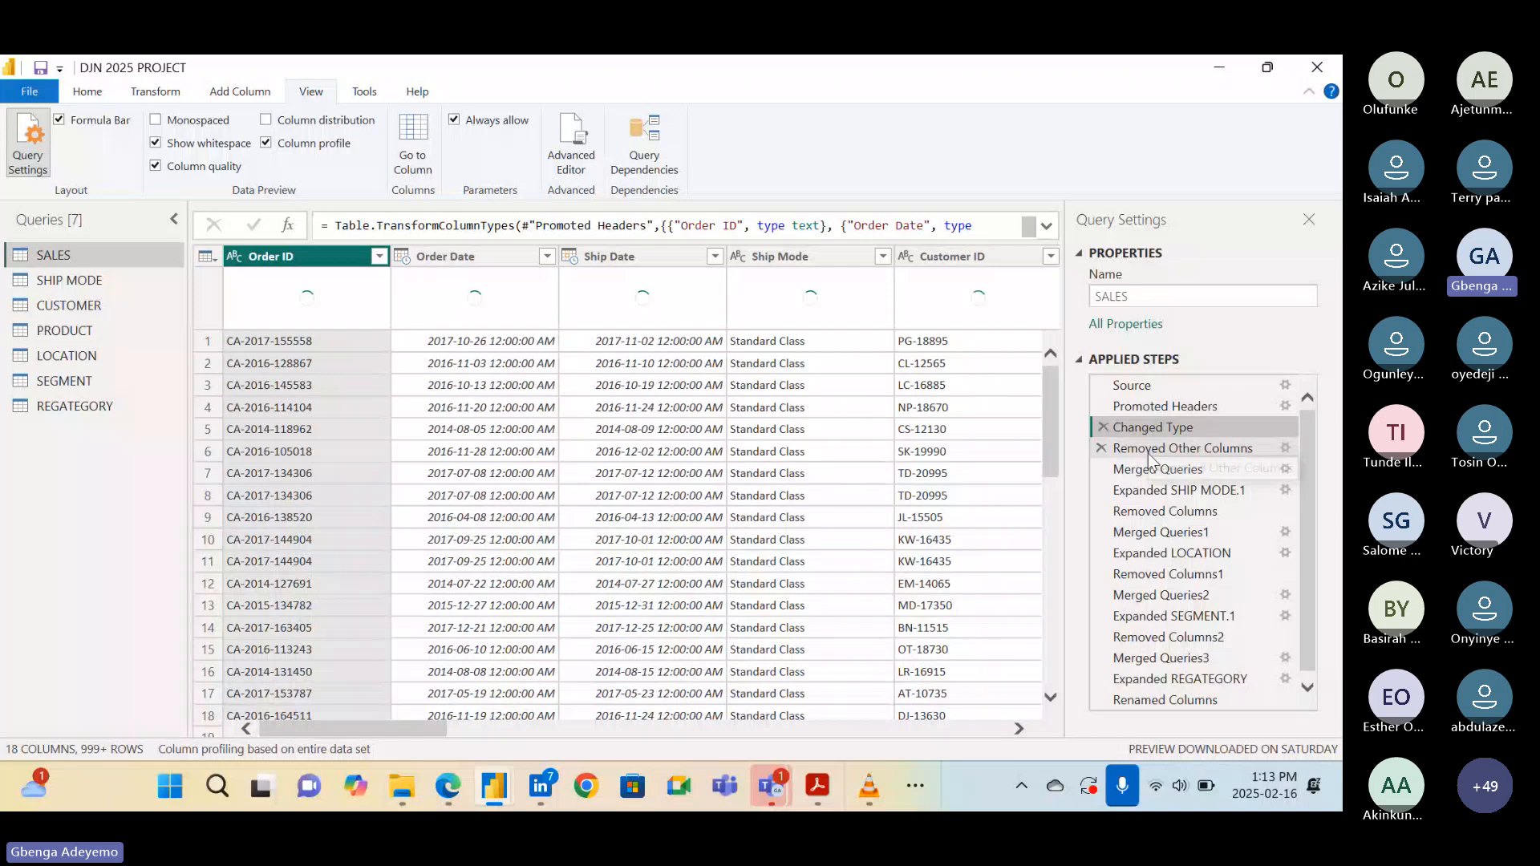
click(1150, 452)
click(1147, 470)
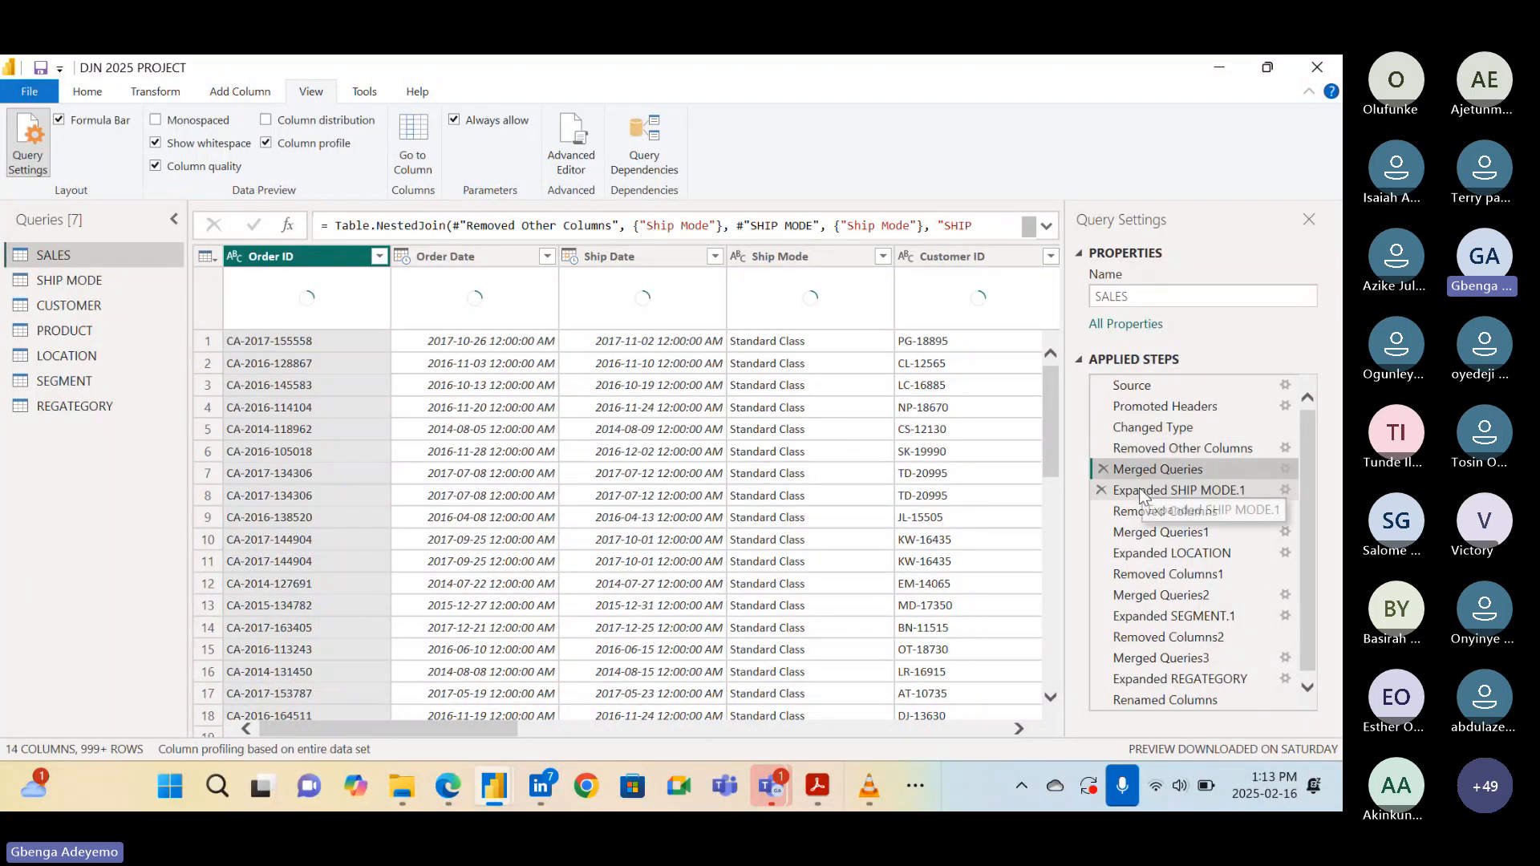
click(1141, 489)
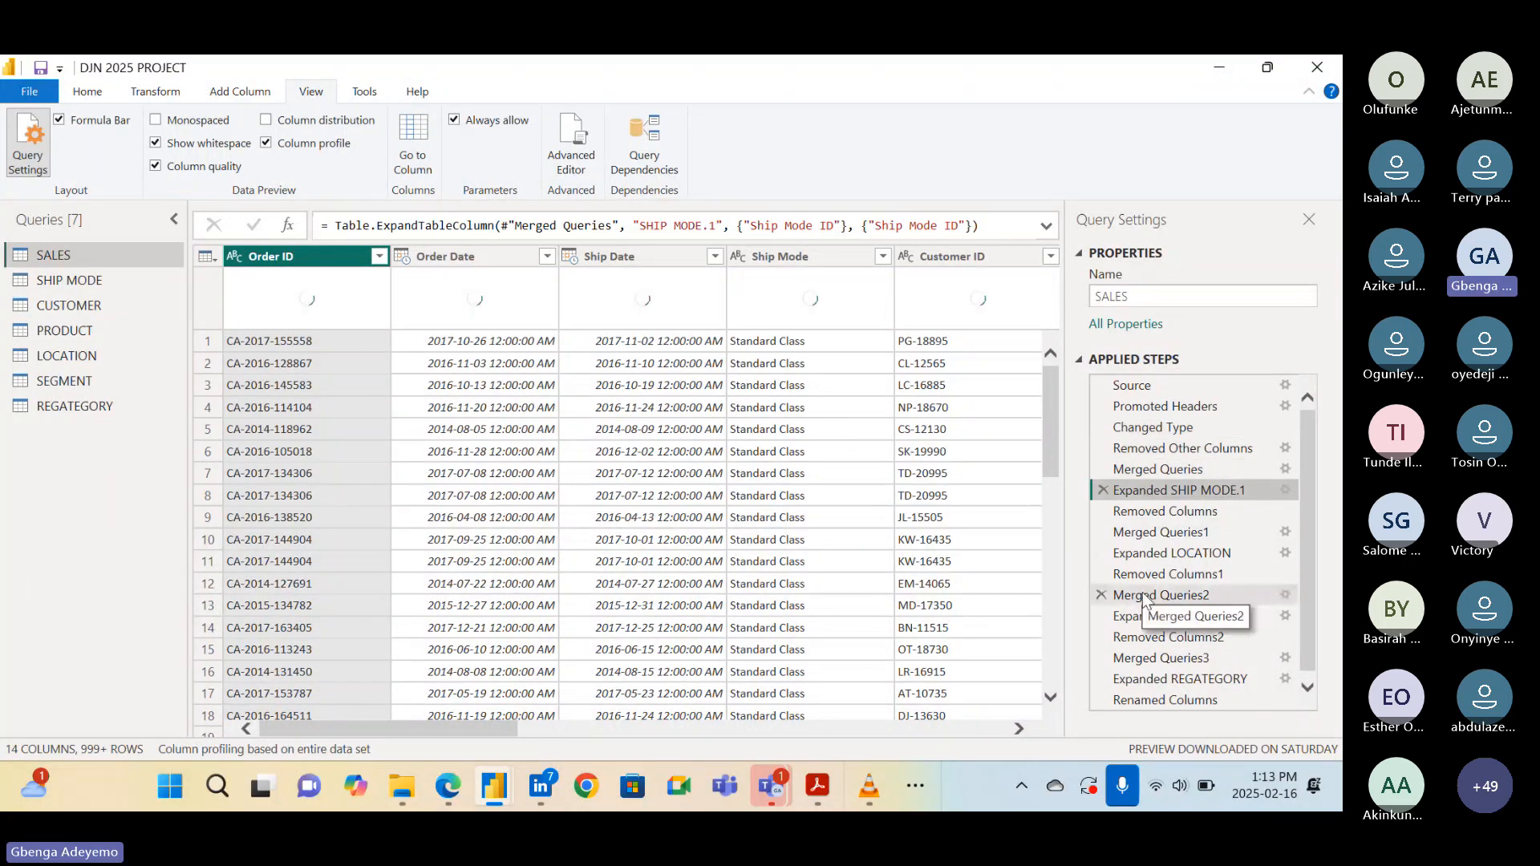
View the first Removed Columns step of the SALES query and its M code in the Advanced Editor, closing the editor without changes
scroll(1142, 592, down, 1)
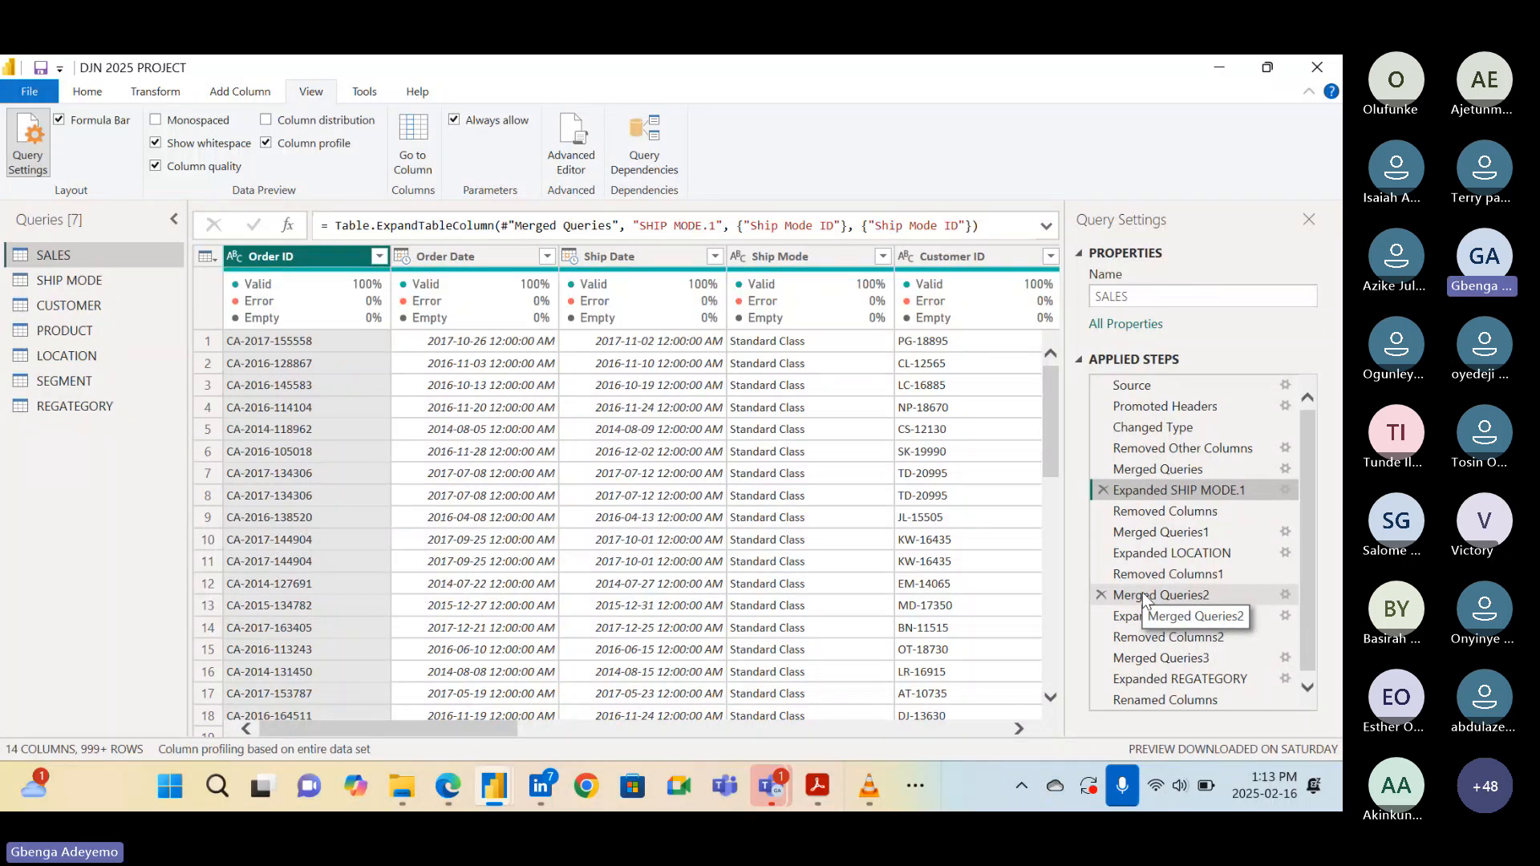
click(1146, 511)
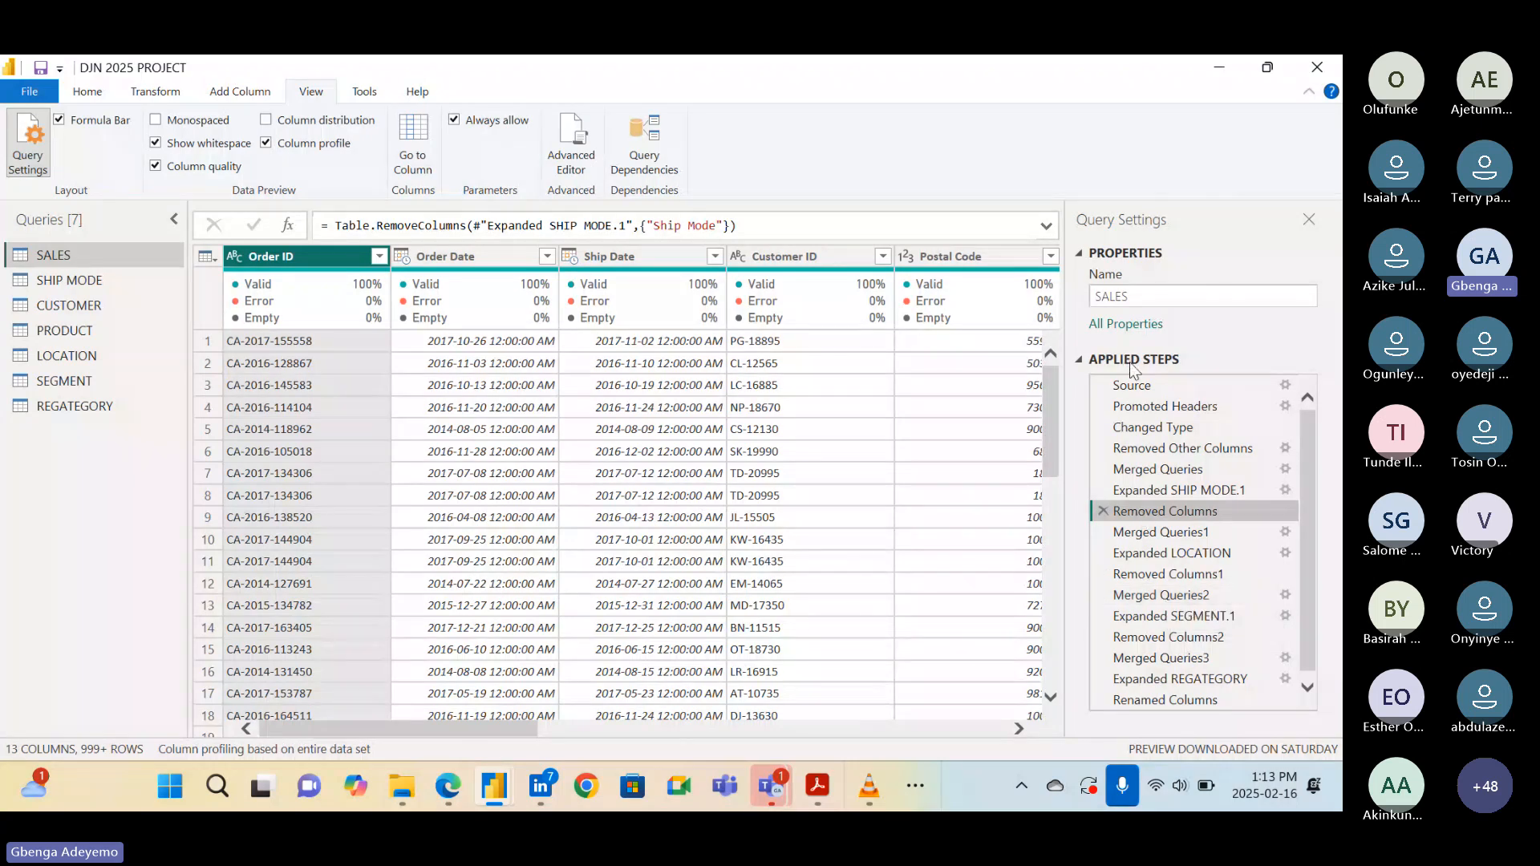
click(571, 143)
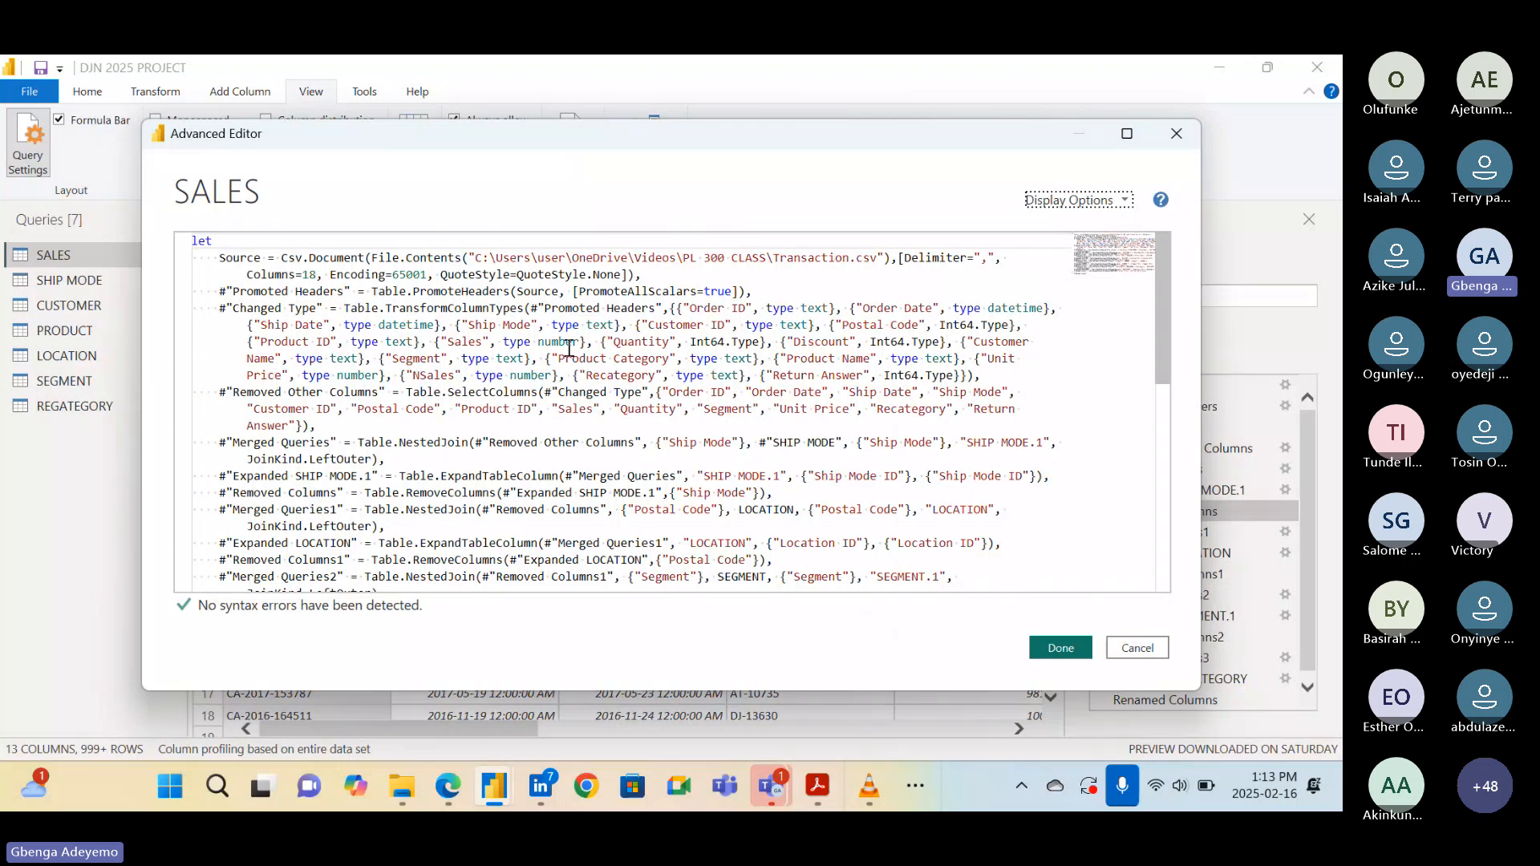
drag(643, 130, 531, 119)
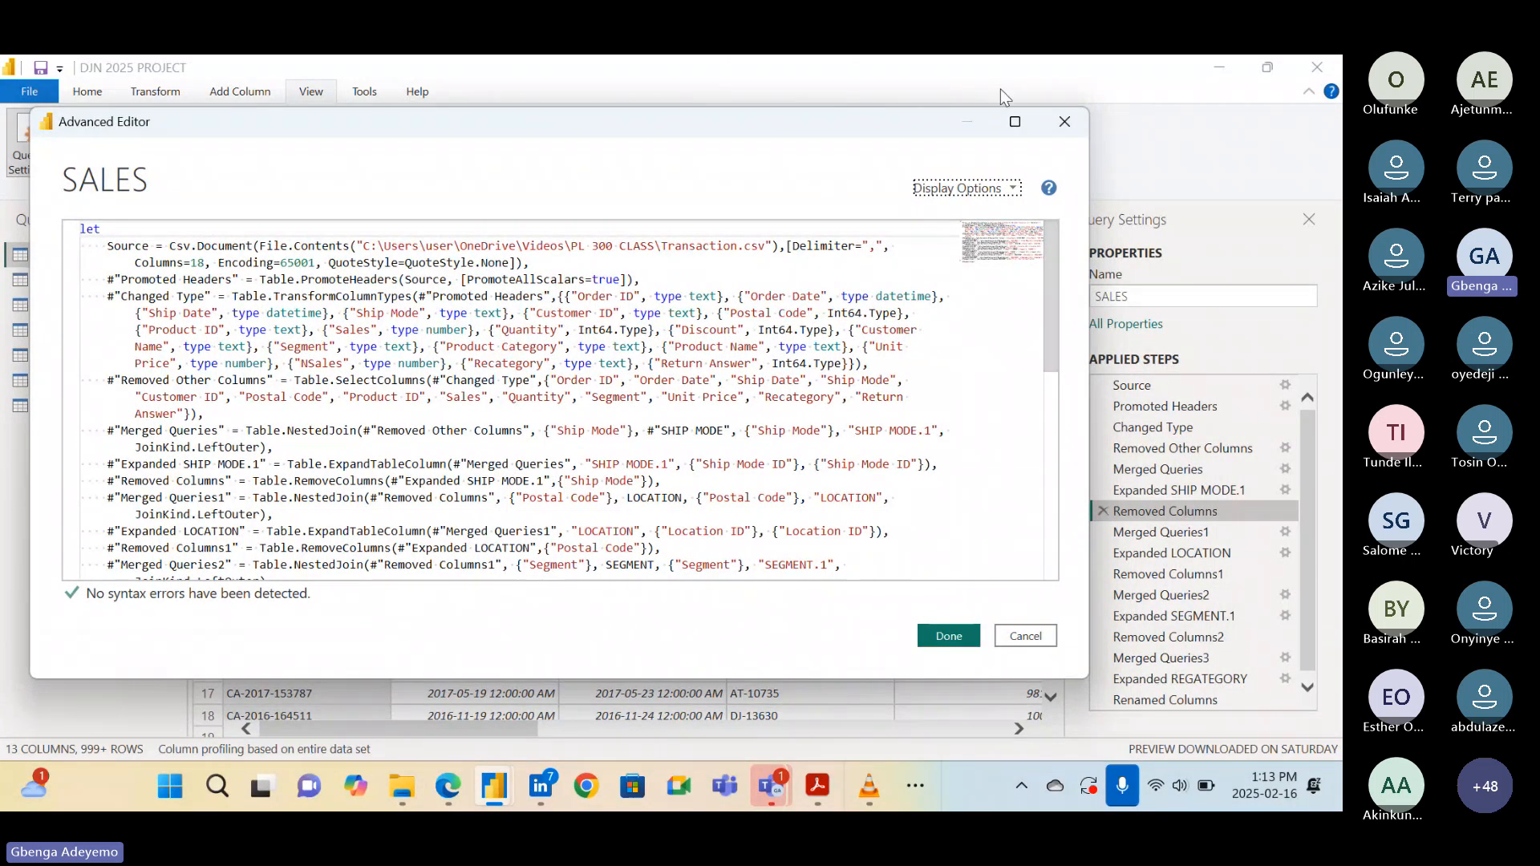
click(1059, 127)
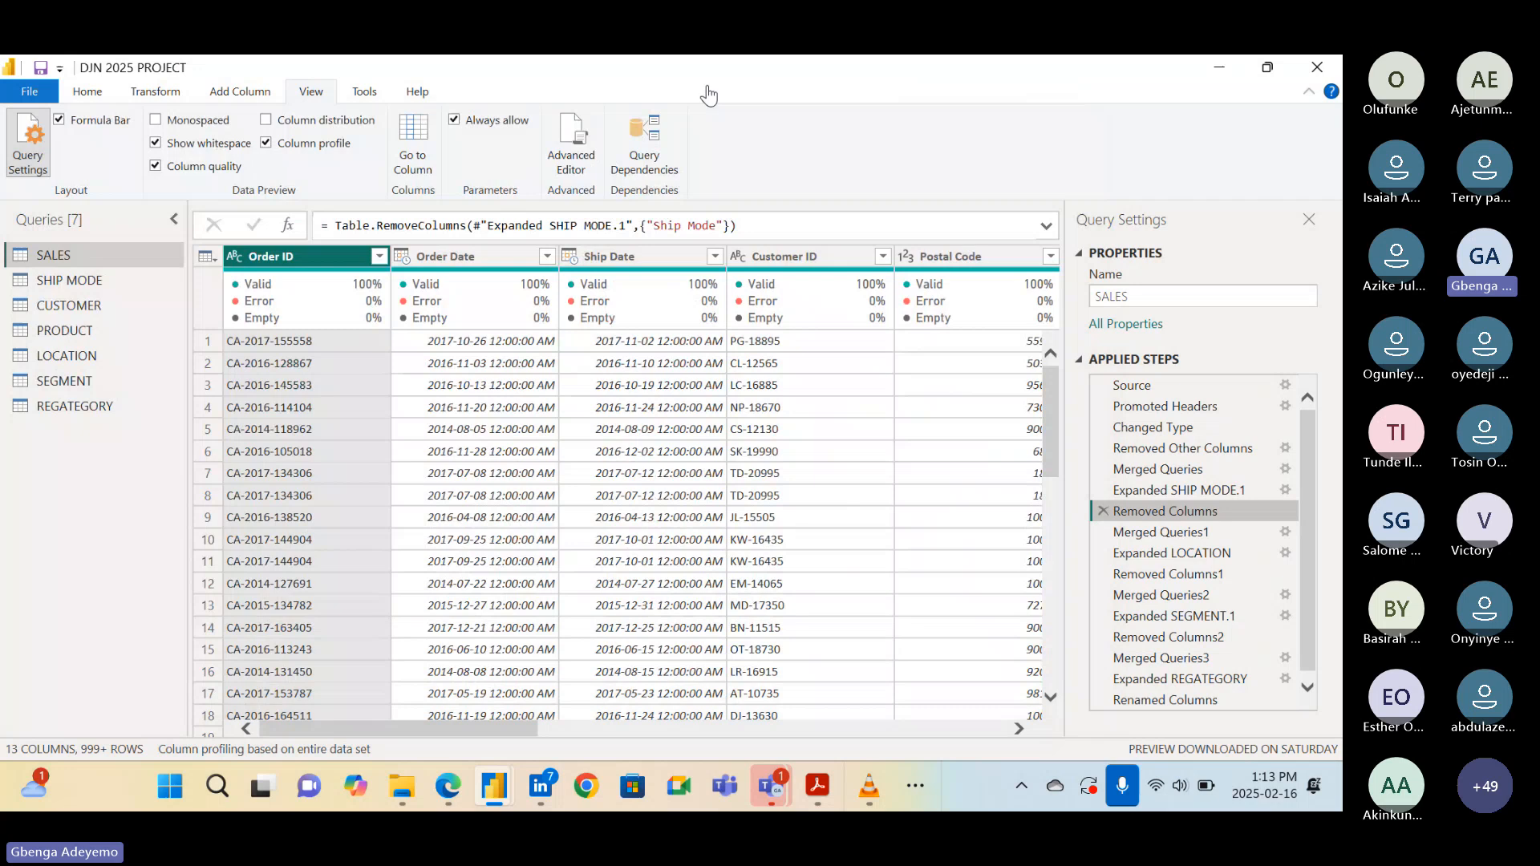
Read through the SALES M code in the Advanced Editor beside the applied steps list, and cancel without changes
click(566, 129)
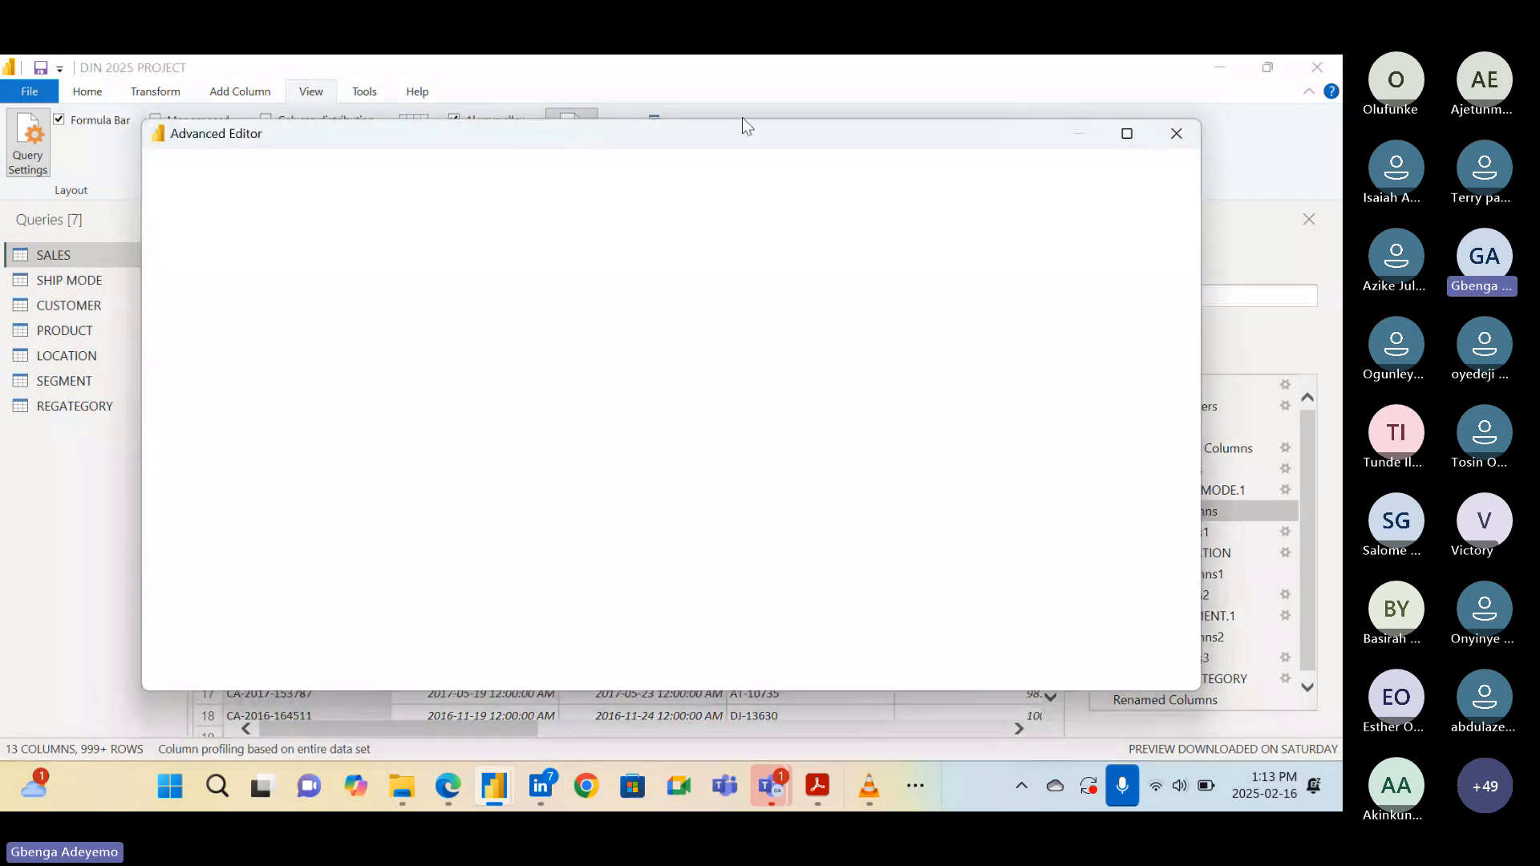
drag(761, 124, 639, 170)
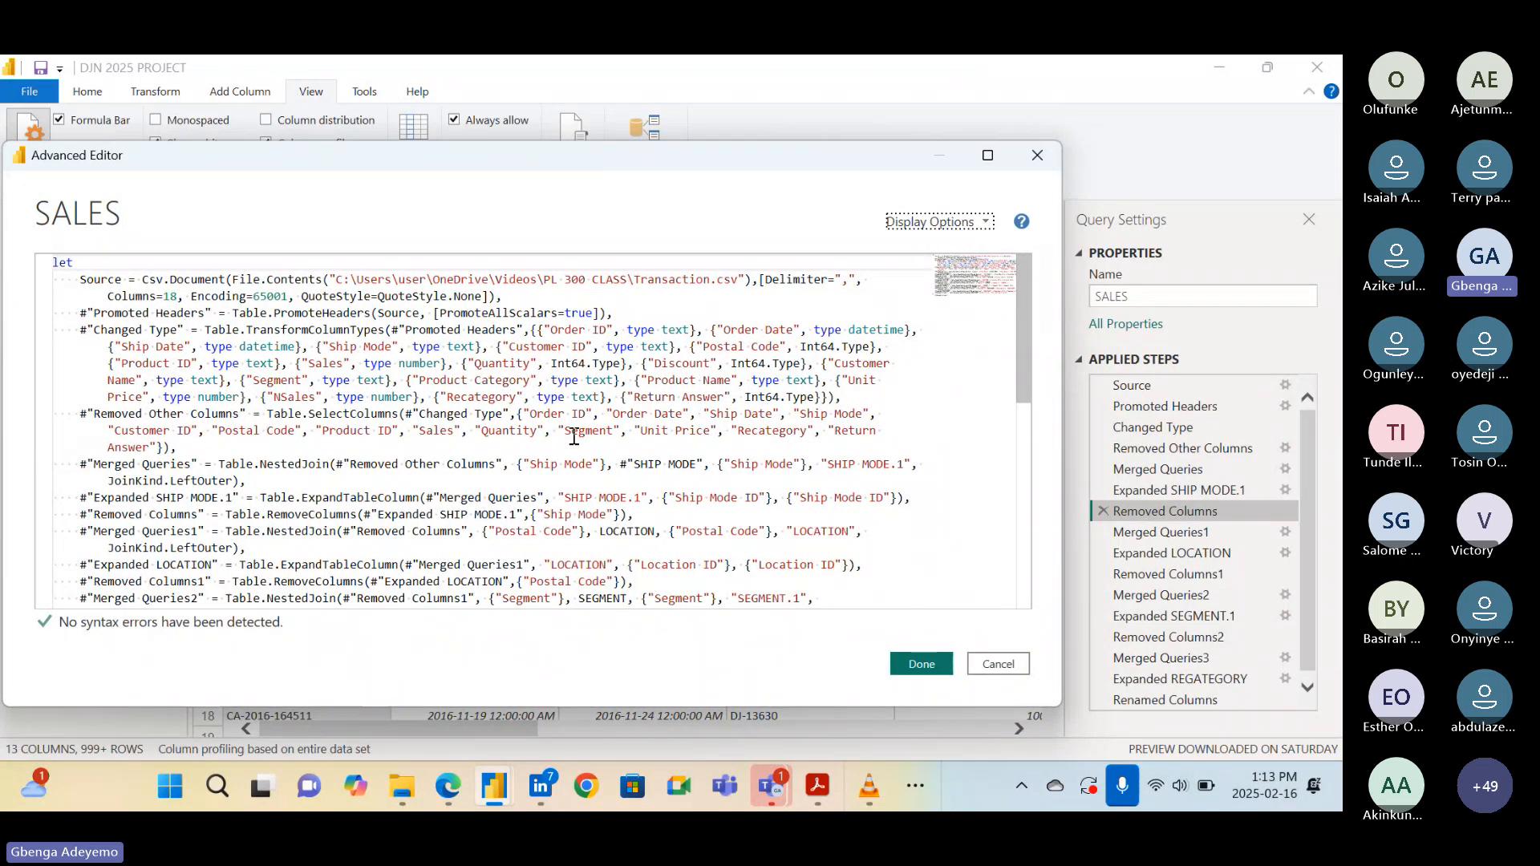
scroll(510, 433, down, 2)
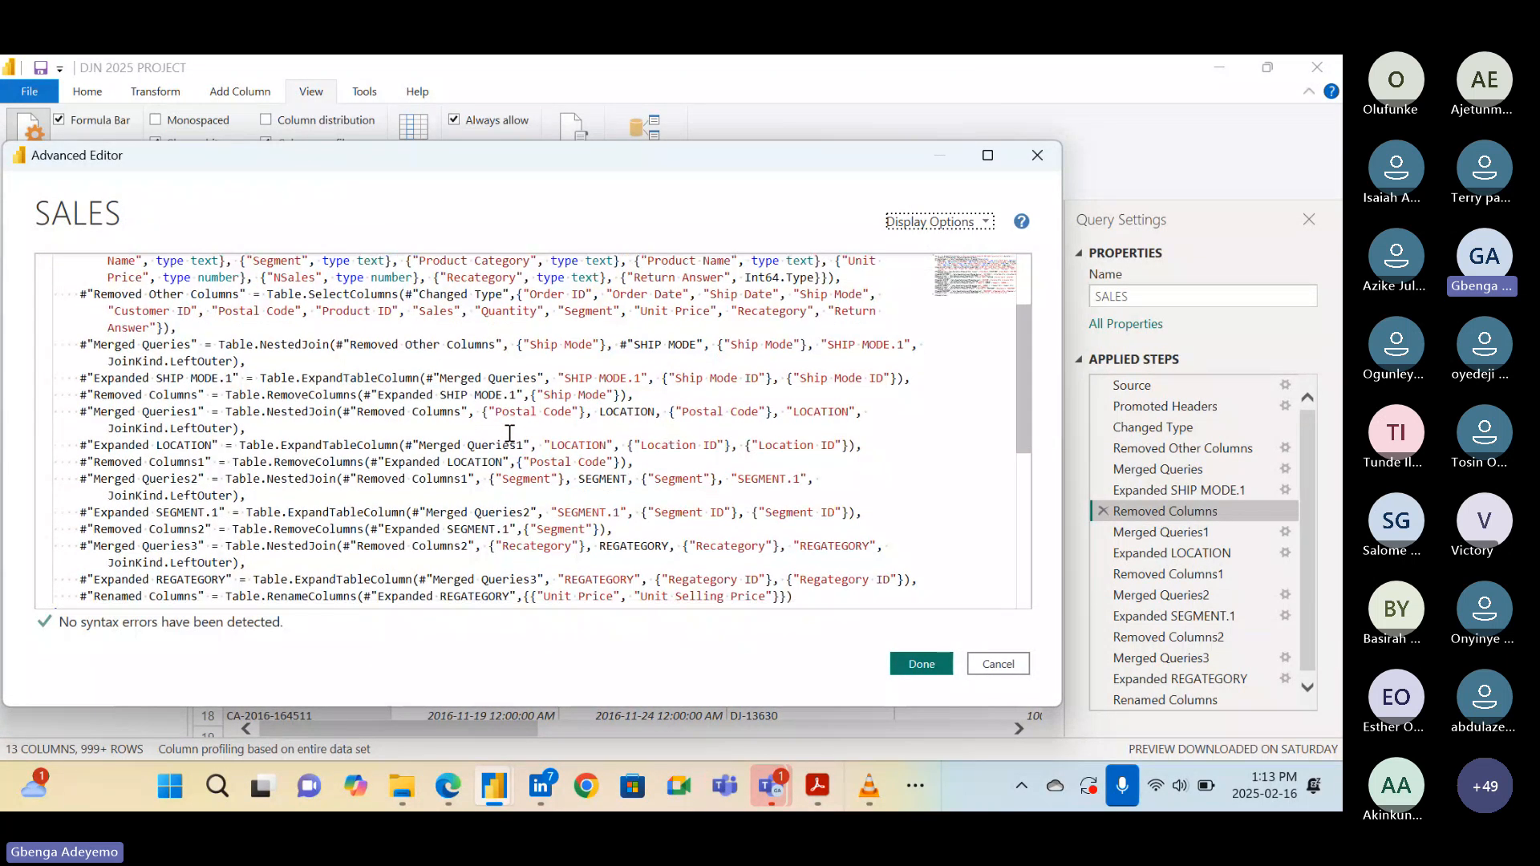
scroll(510, 433, up, 3)
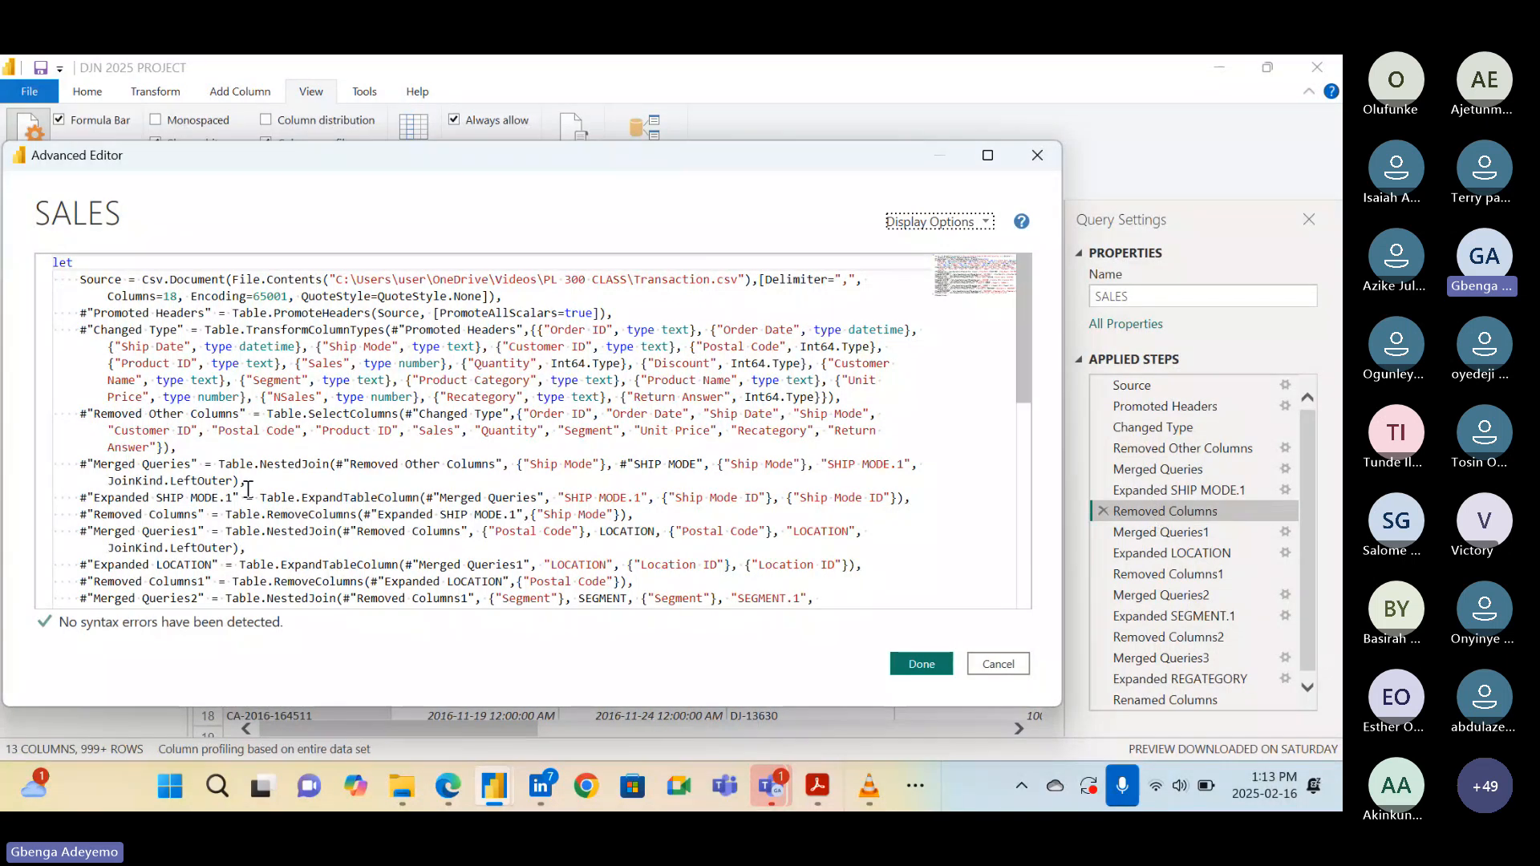
click(186, 443)
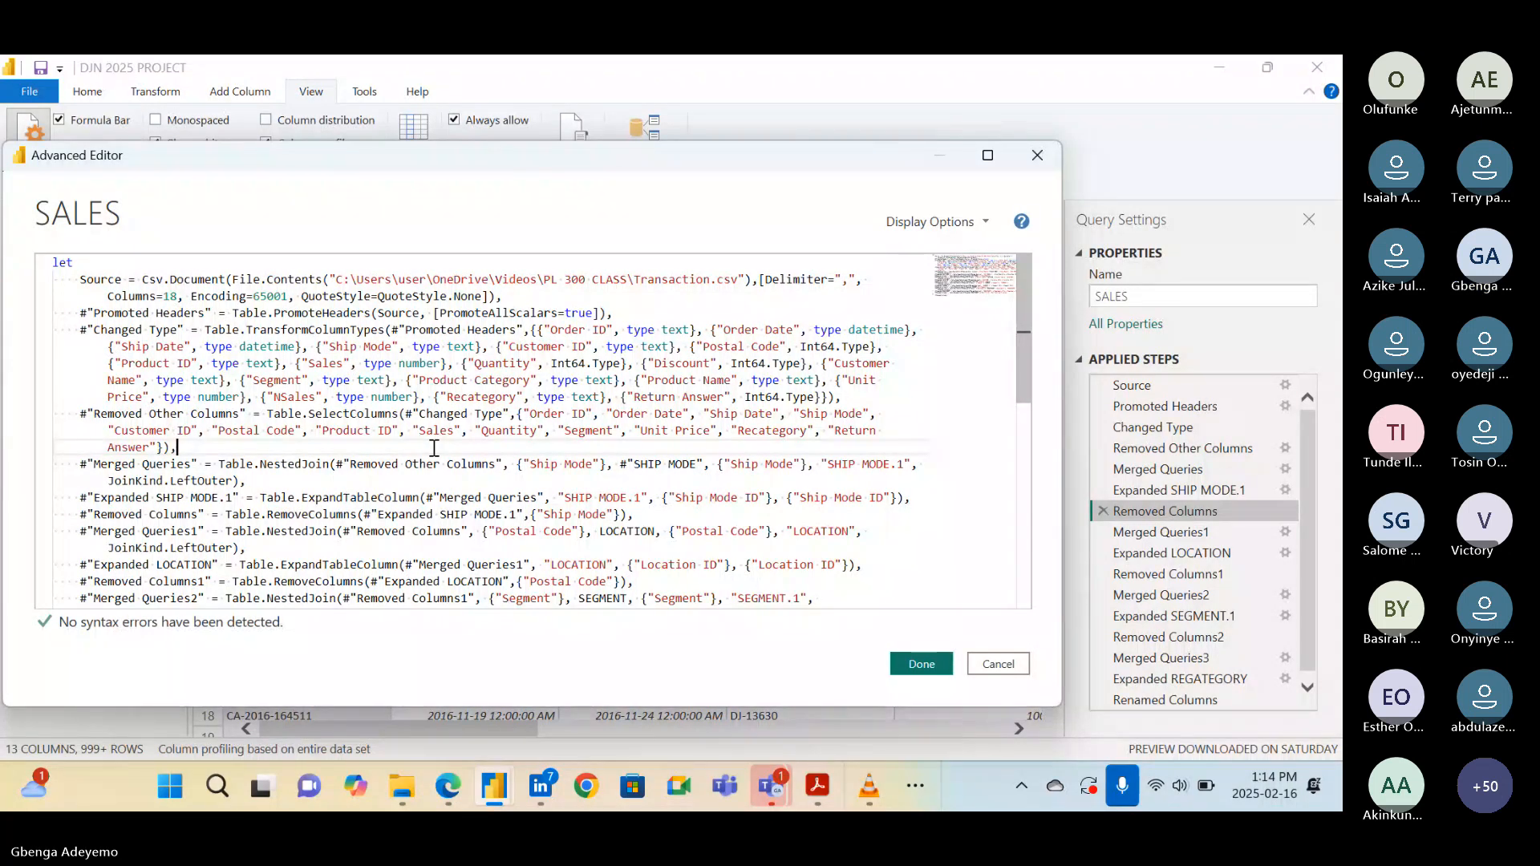
click(989, 669)
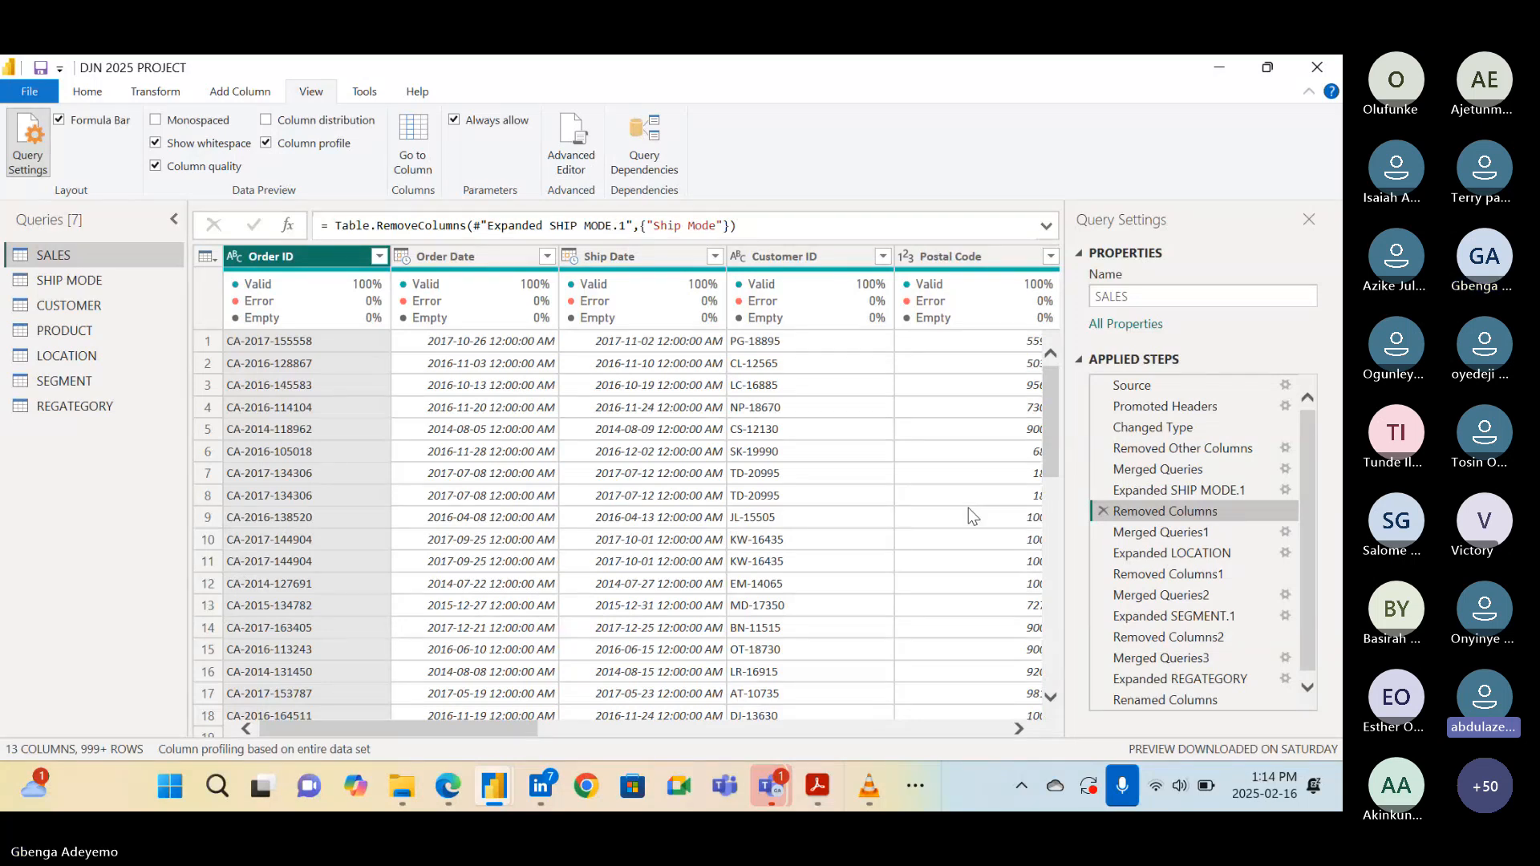
Raise the computer's speaker volume
key(XF86AudioRaiseVolume)
key(XF86AudioRaiseVolume)
key(XF86AudioRaiseVolume)
key(XF86AudioRaiseVolume)
key(XF86AudioRaiseVolume)
key(XF86AudioRaiseVolume)
key(XF86AudioRaiseVolume)
key(XF86AudioRaiseVolume)
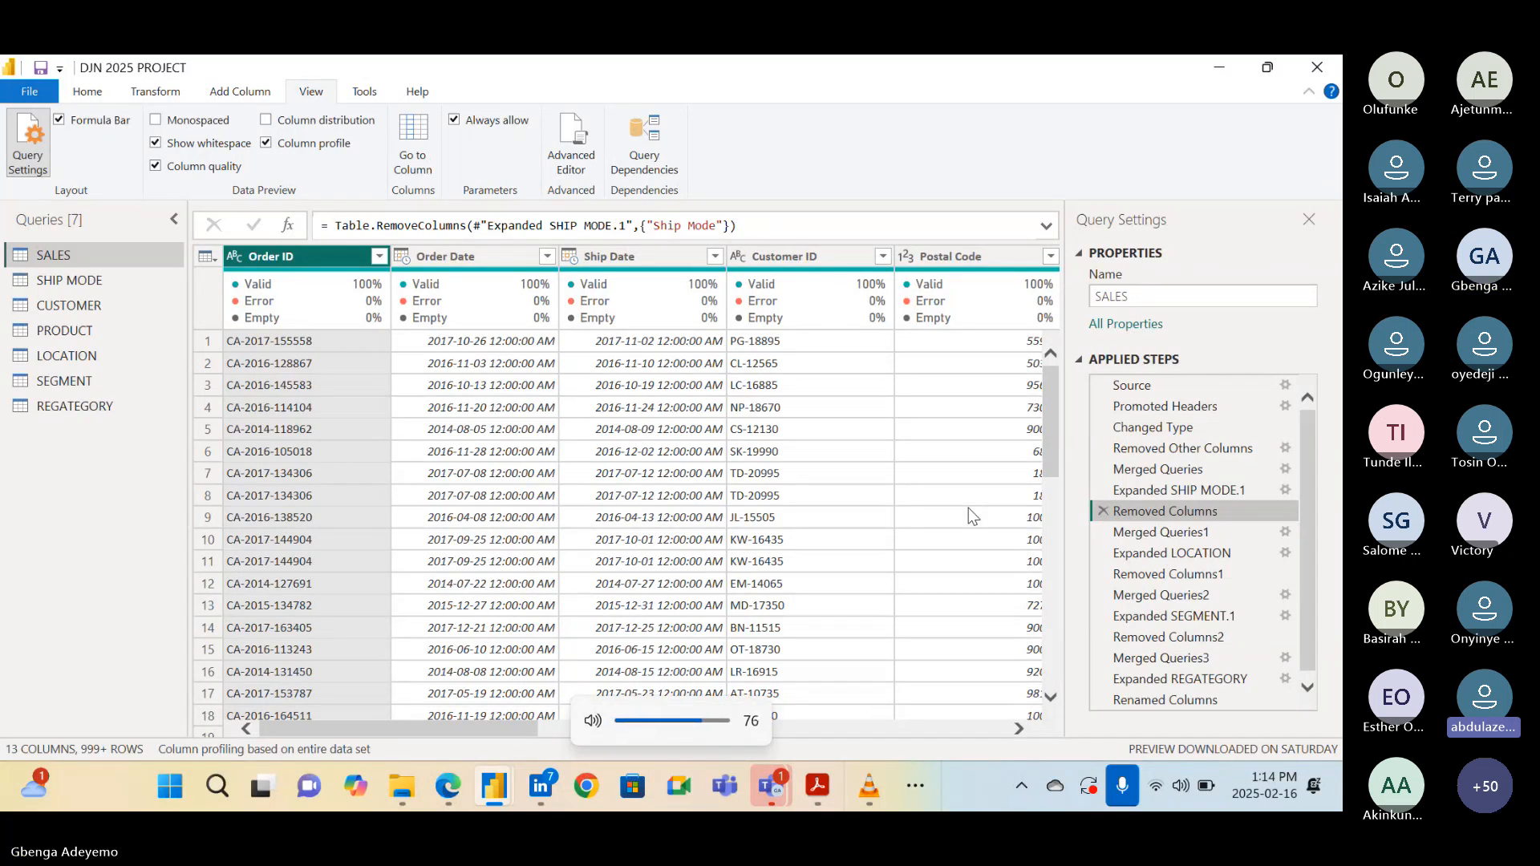
key(XF86AudioRaiseVolume)
key(XF86AudioRaiseVolume)
key(XF86AudioRaiseVolume)
key(XF86AudioRaiseVolume)
key(XF86AudioRaiseVolume)
key(XF86AudioRaiseVolume)
key(XF86AudioRaiseVolume)
key(XF86AudioRaiseVolume)
key(XF86AudioRaiseVolume)
key(XF86AudioRaiseVolume)
key(XF86AudioRaiseVolume)
key(XF86AudioRaiseVolume)
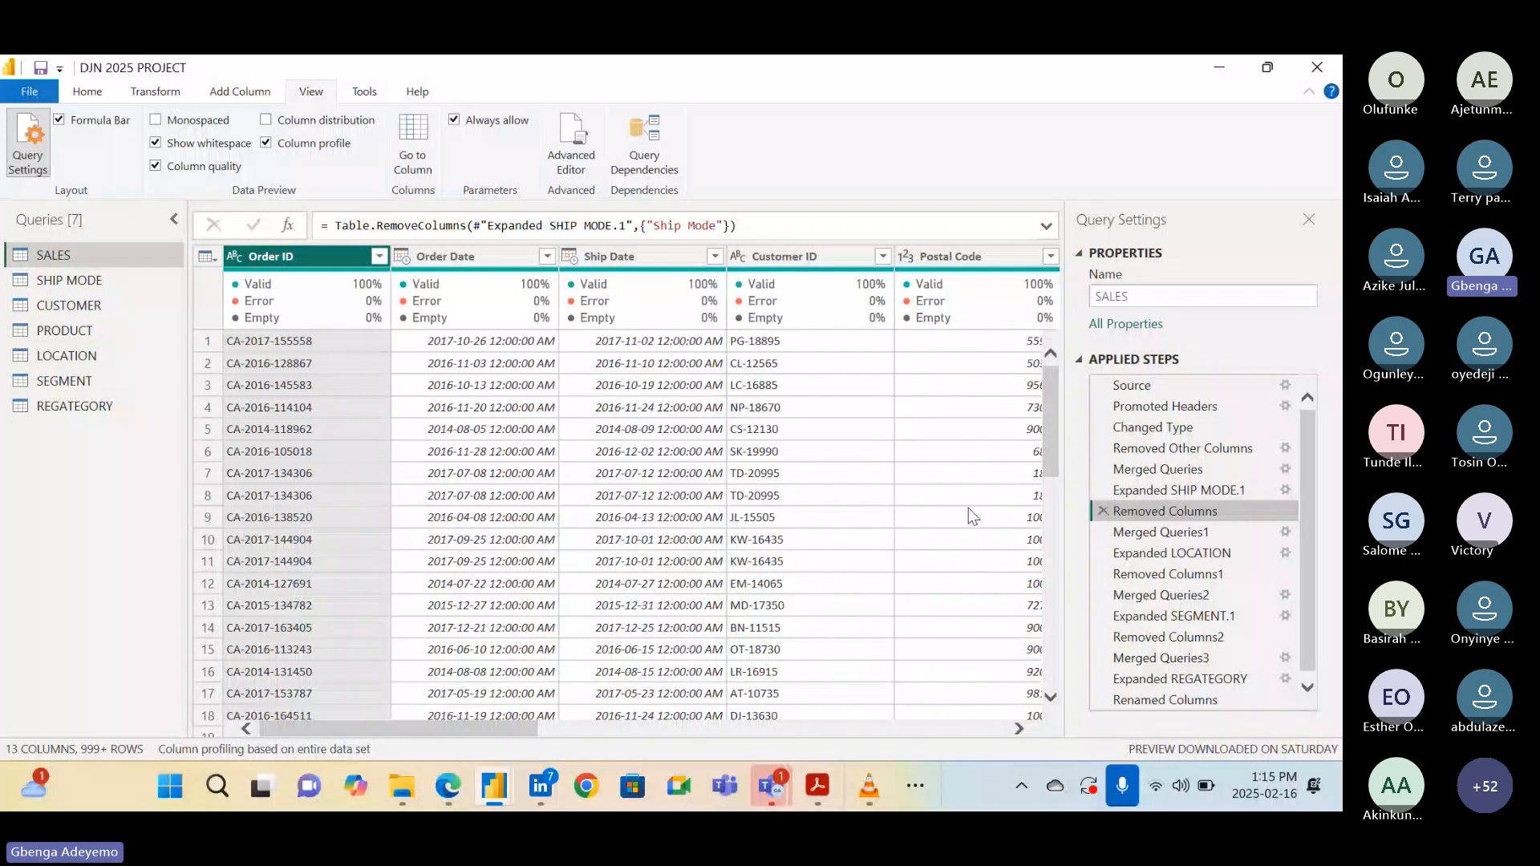
Create a blank query as a new source and delete it again
click(80, 96)
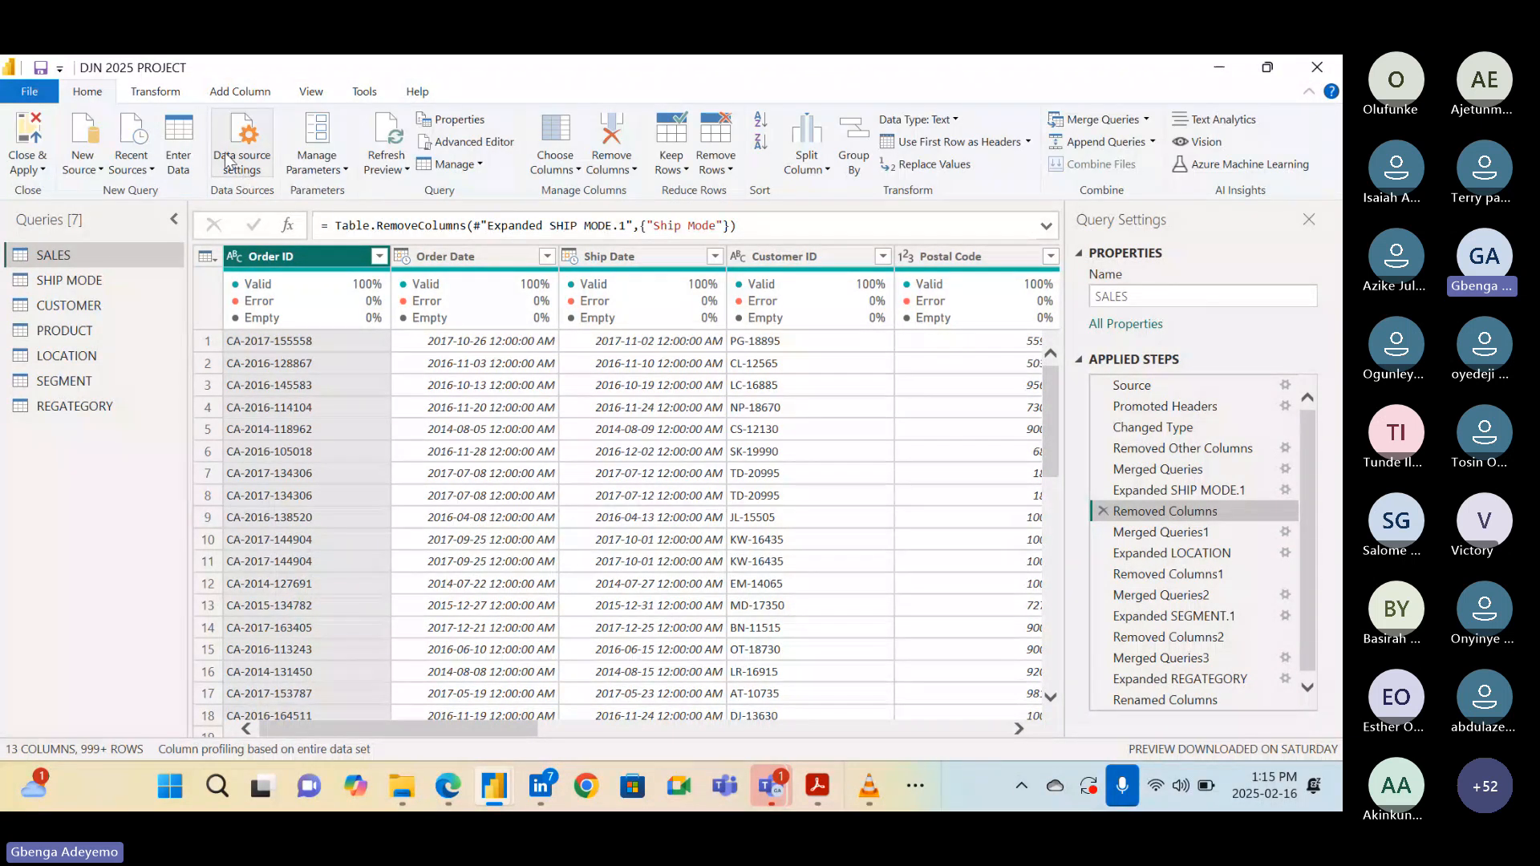
click(99, 170)
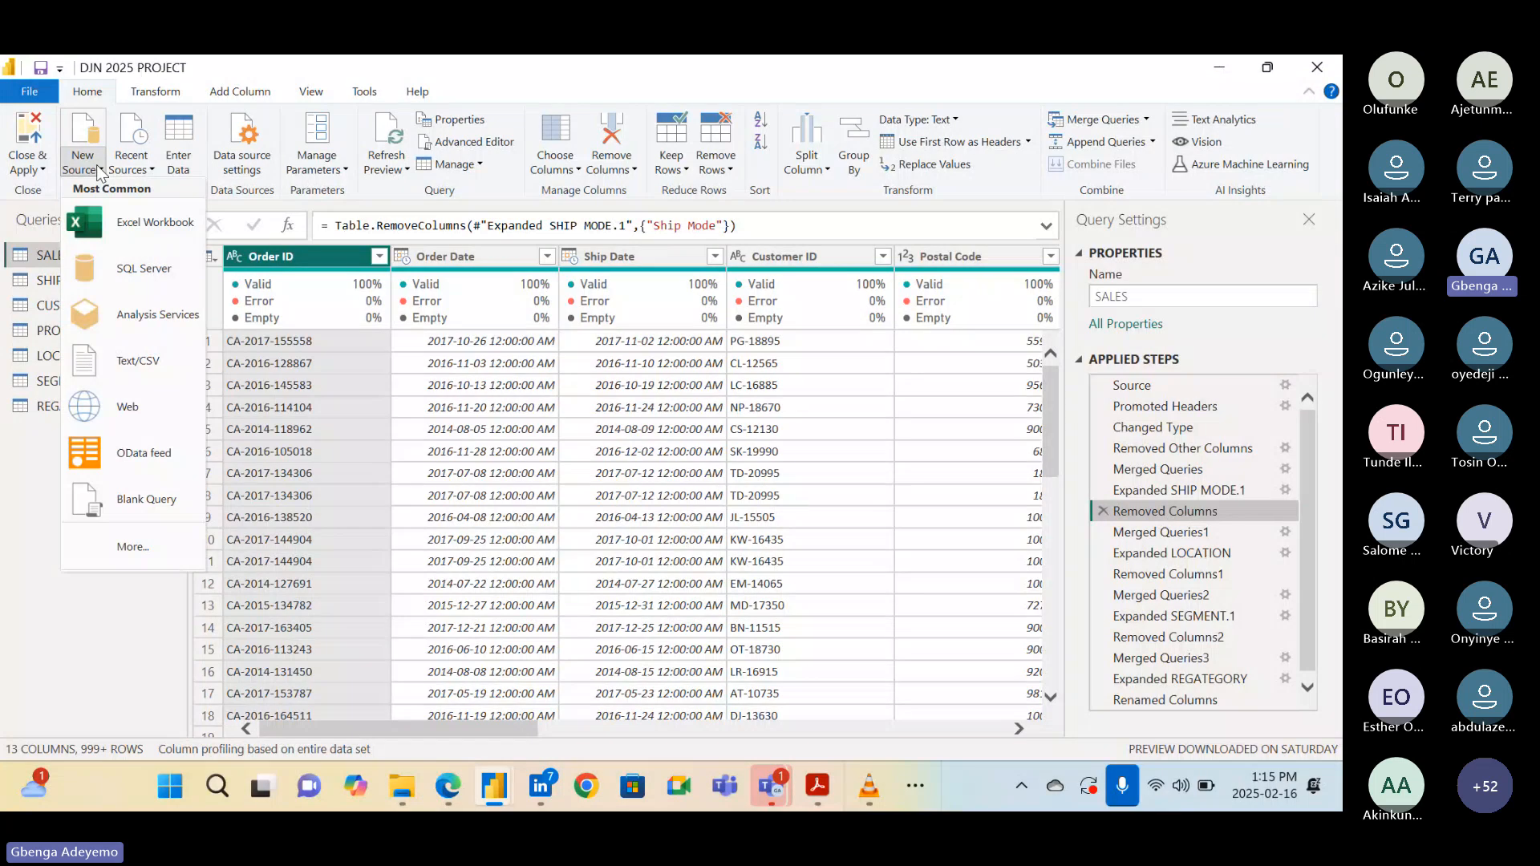
click(126, 503)
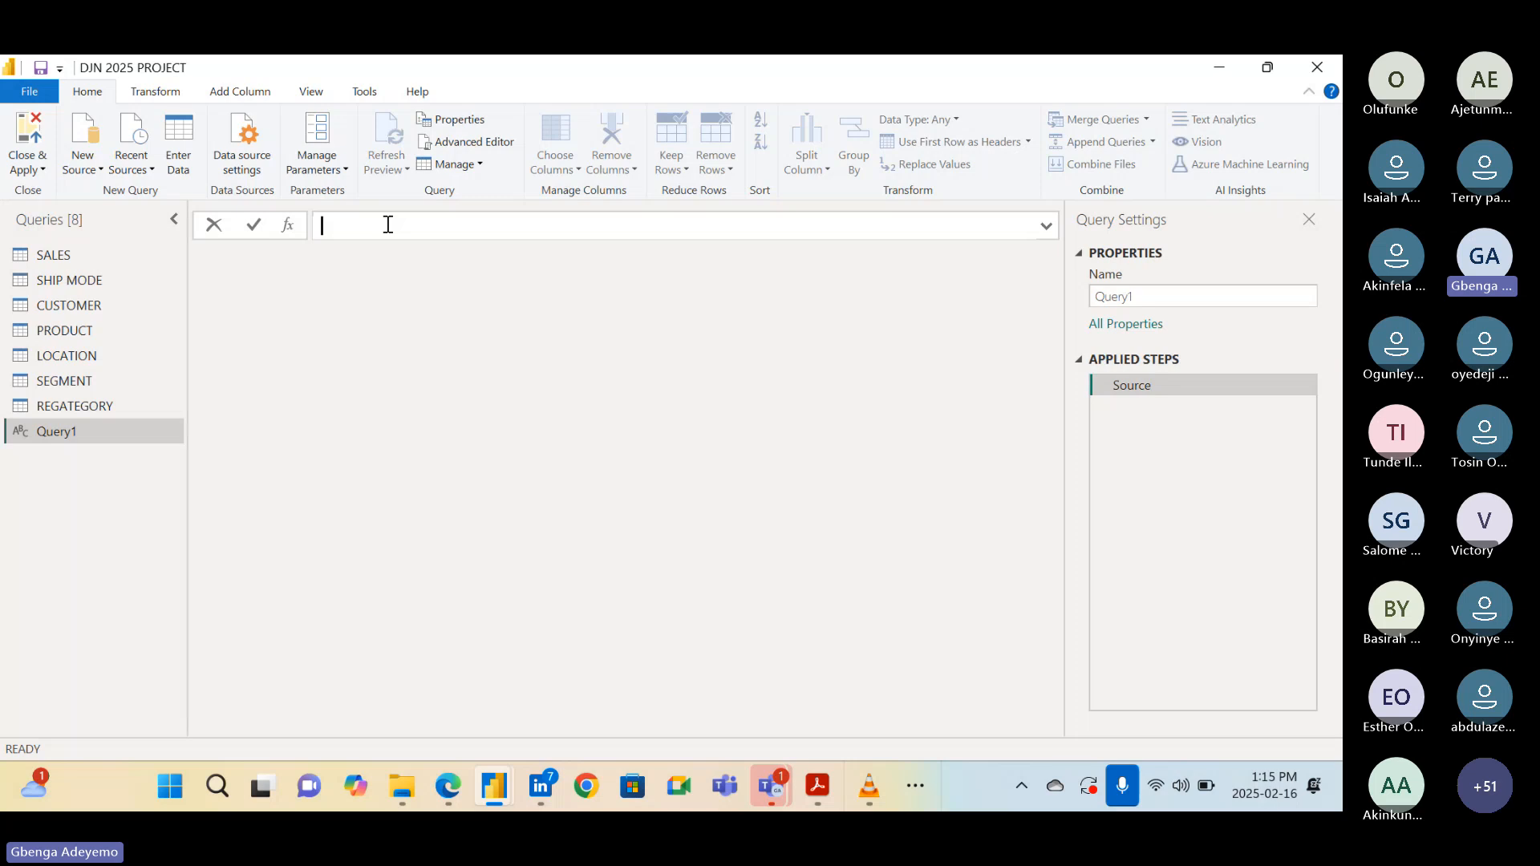
right_click(94, 426)
click(136, 478)
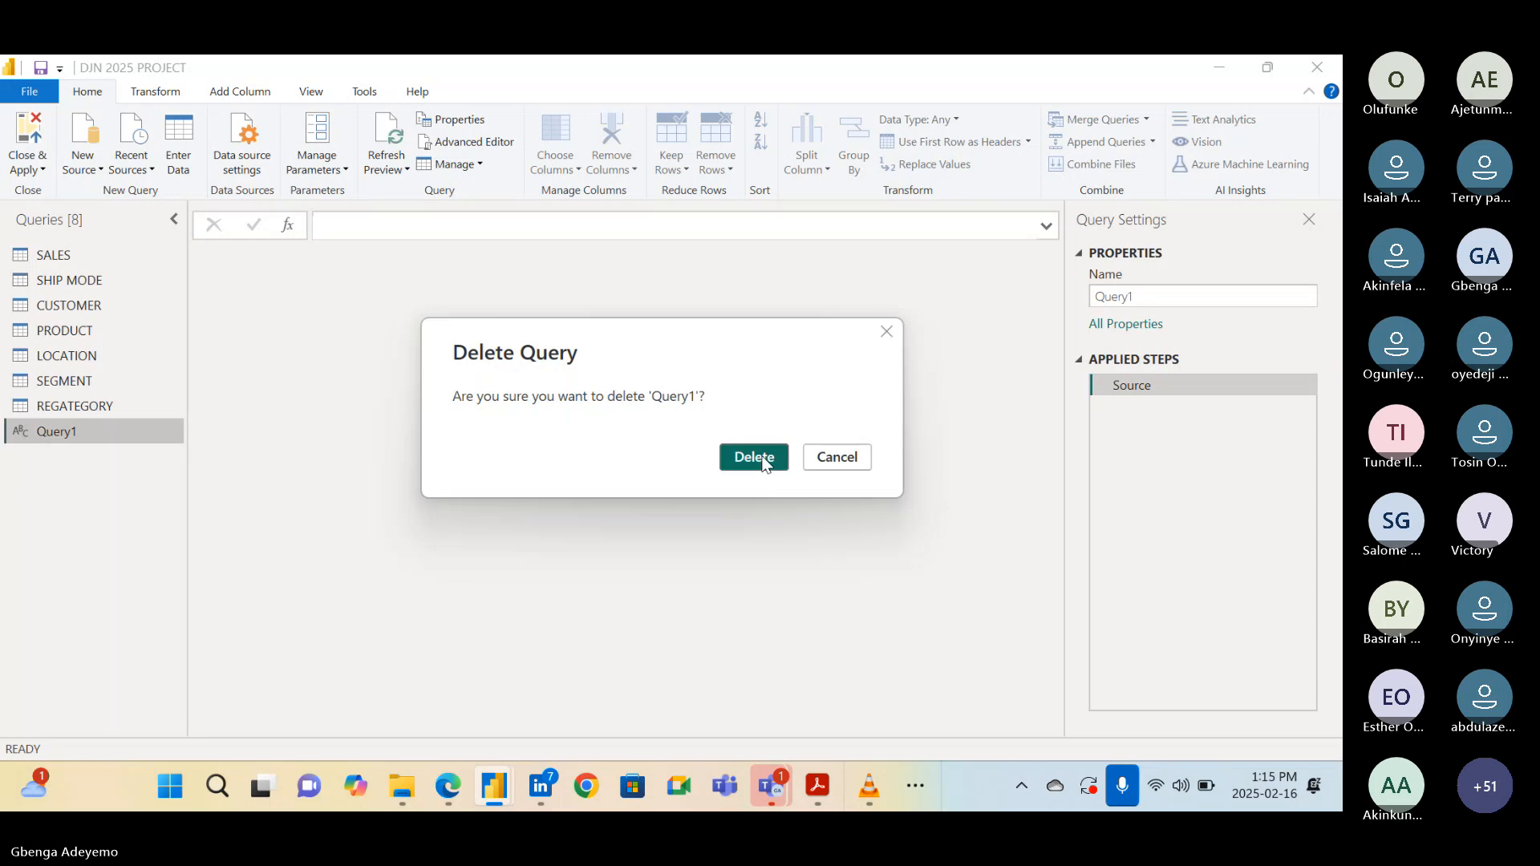
click(757, 454)
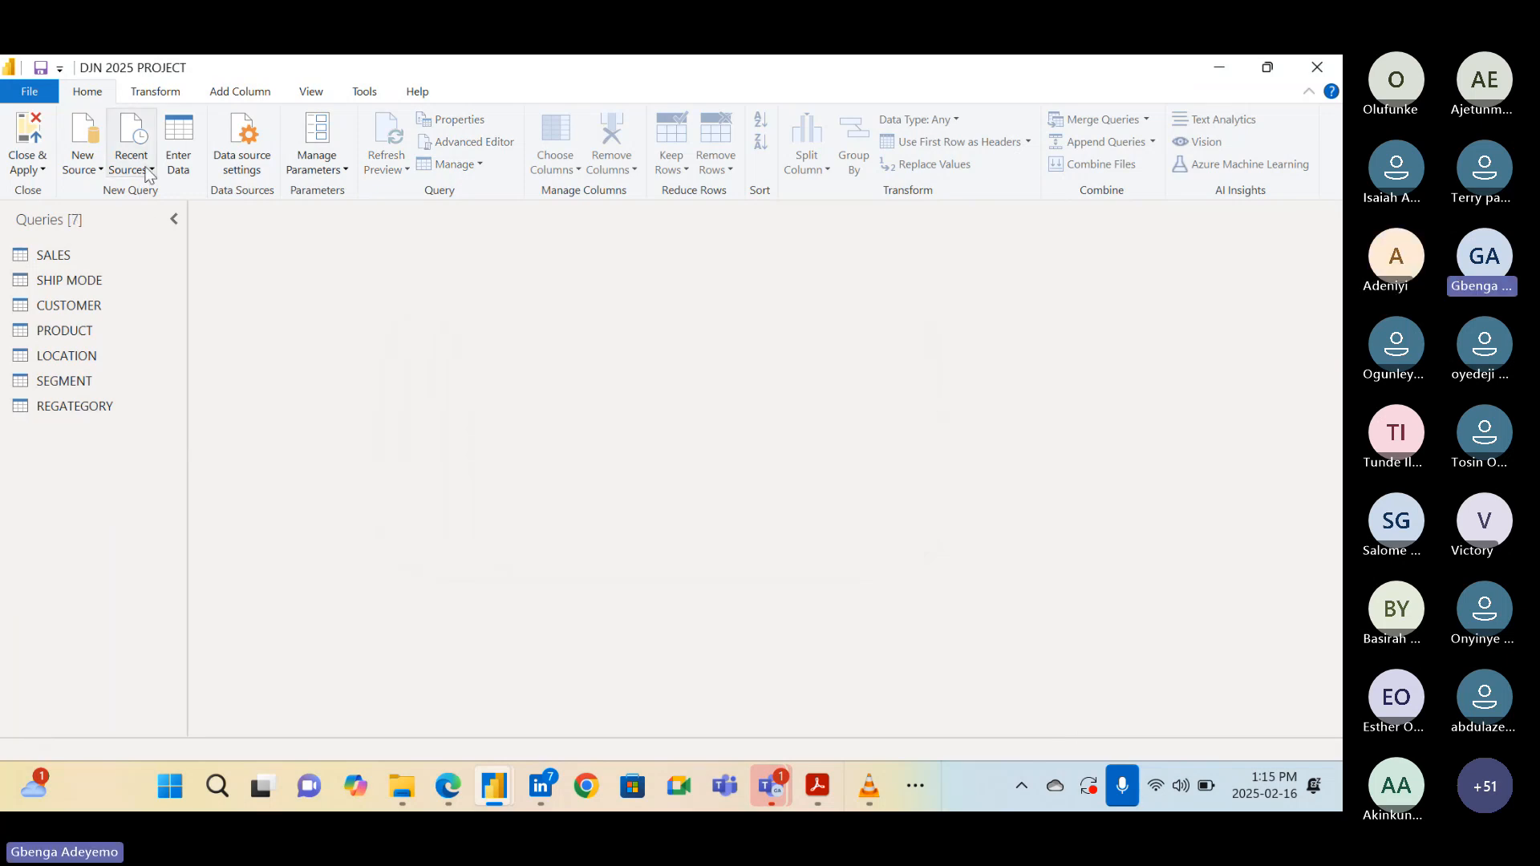
Look over the full list of data connectors and the common new source options without connecting to any
click(93, 168)
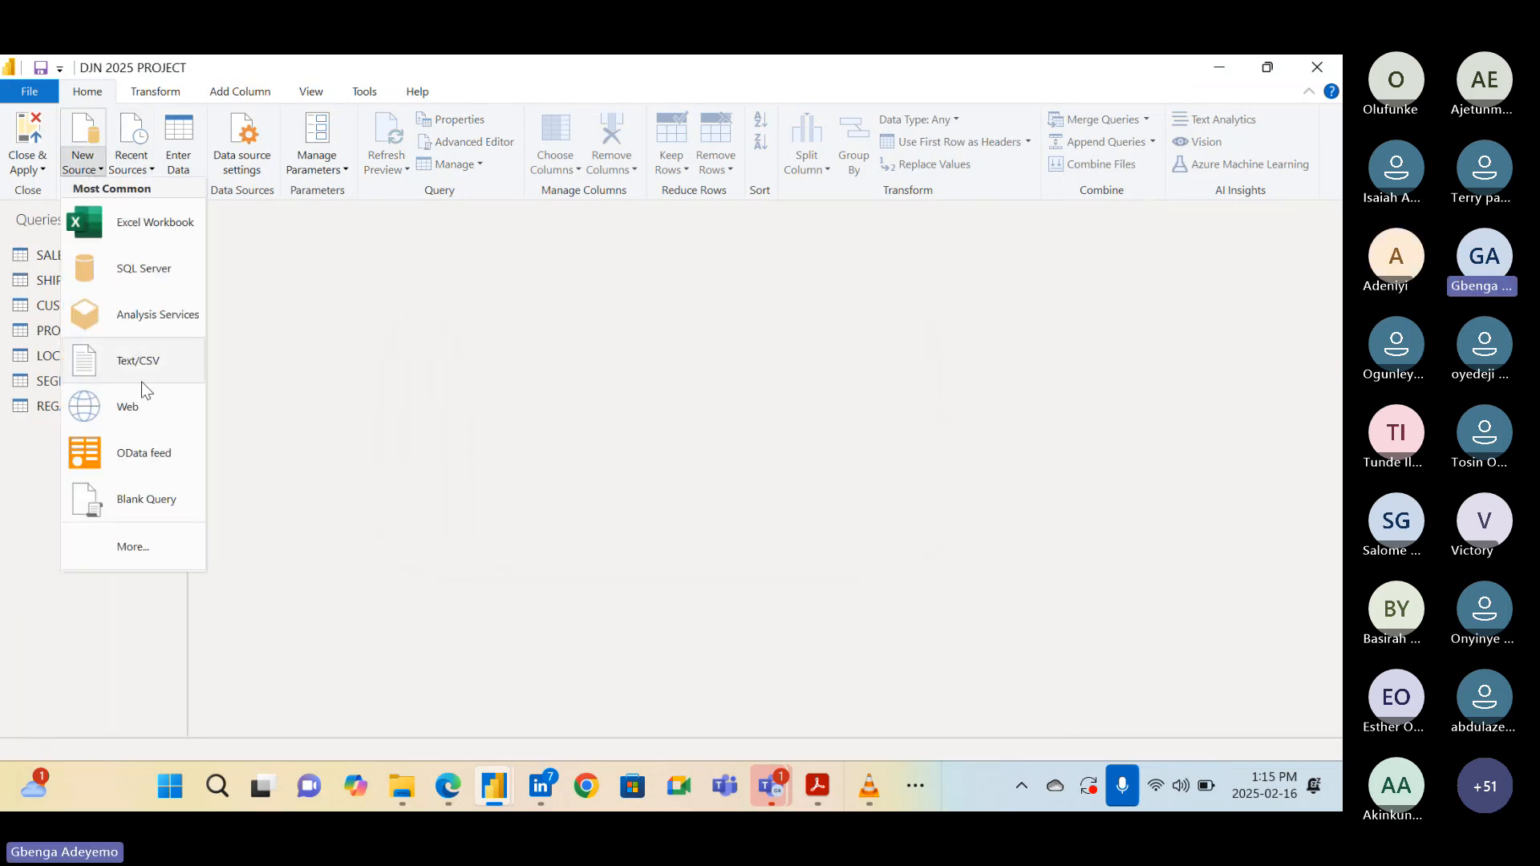
click(128, 535)
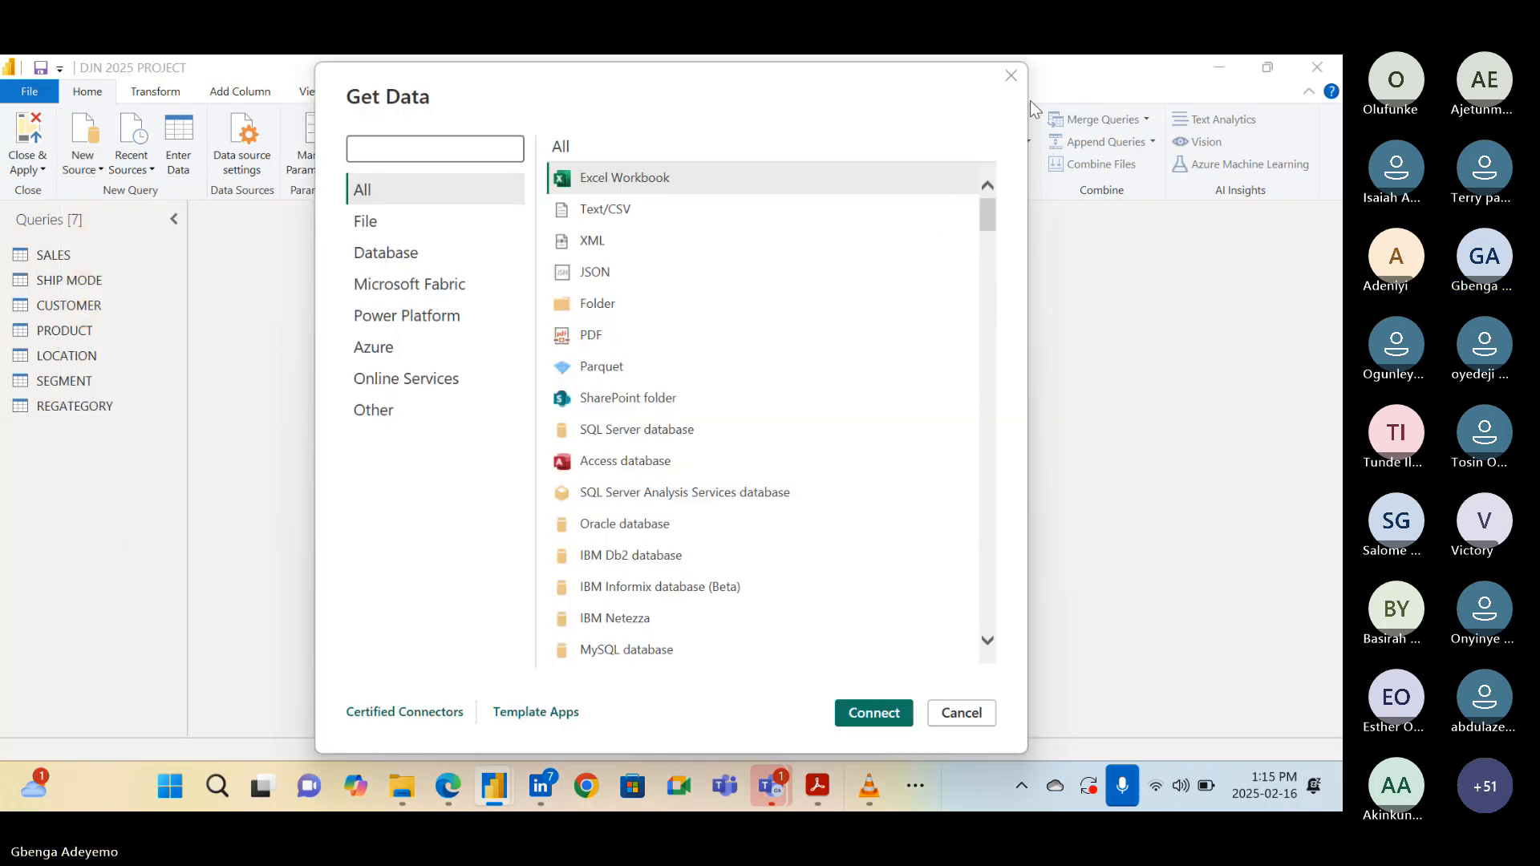
click(1012, 77)
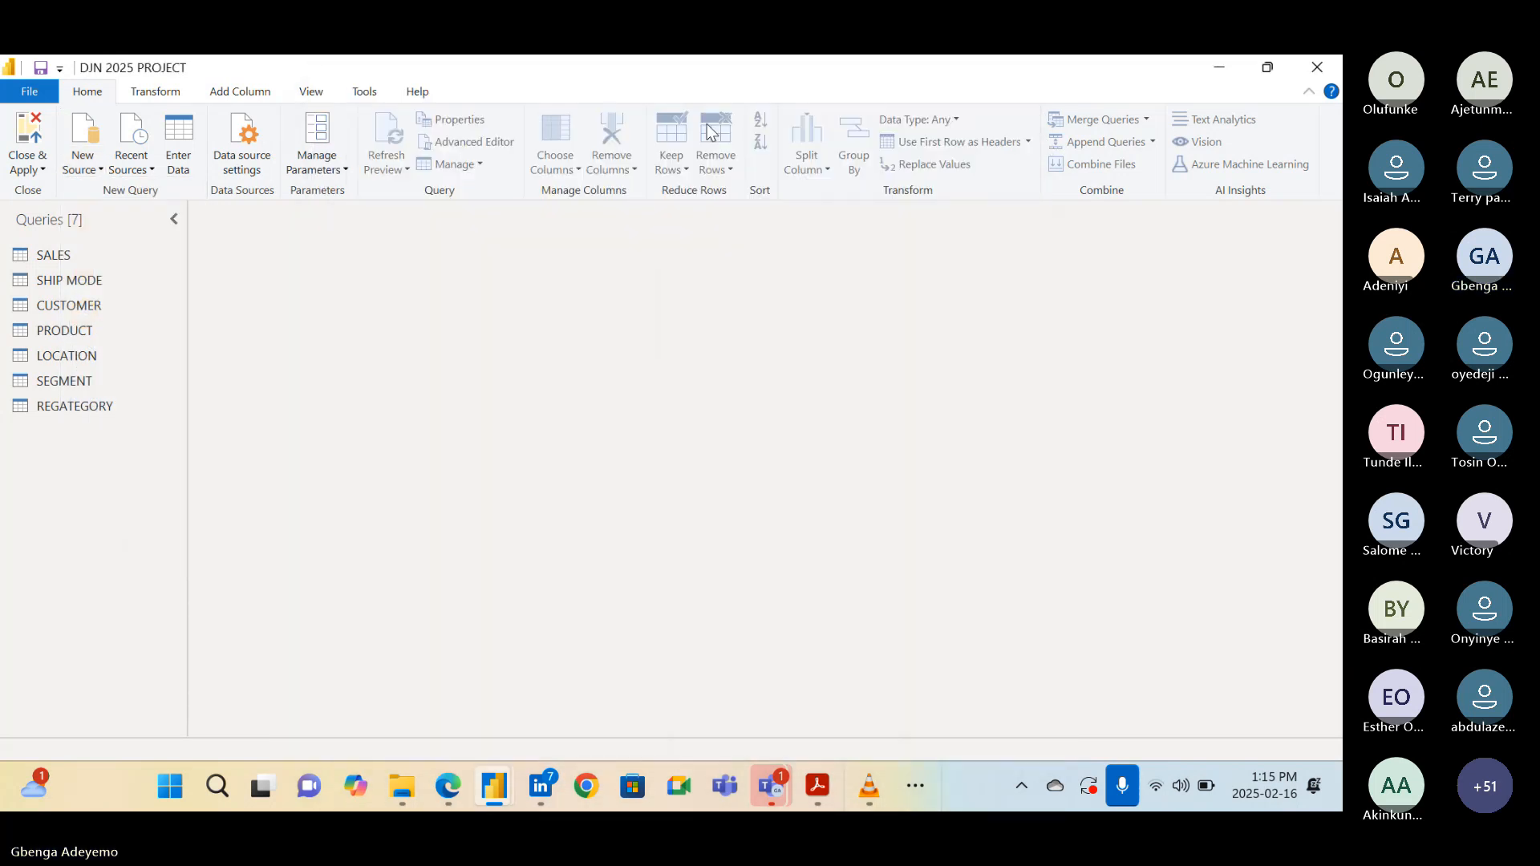
click(96, 170)
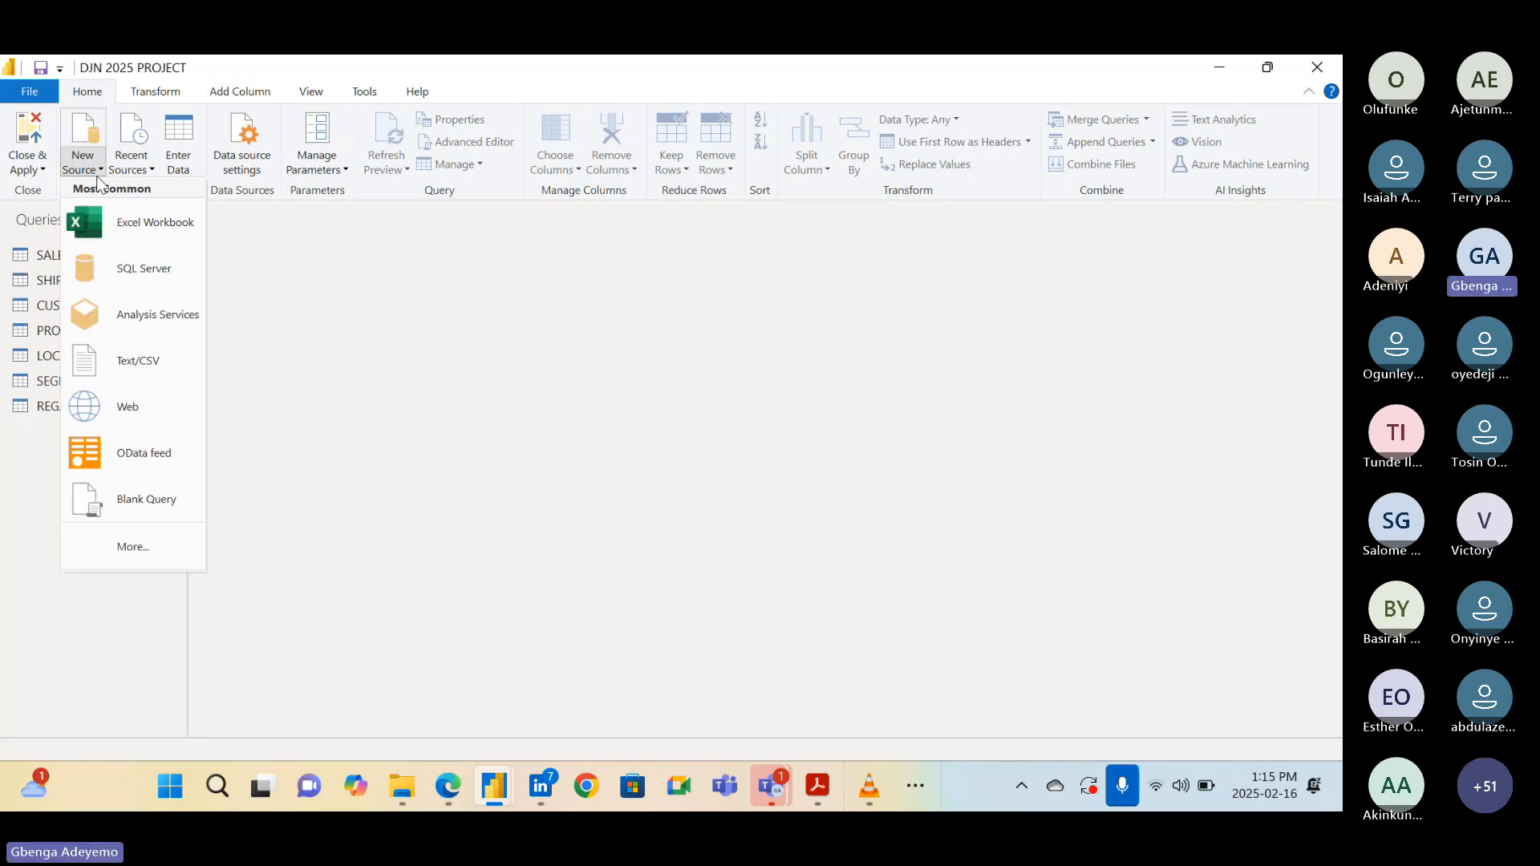
click(38, 258)
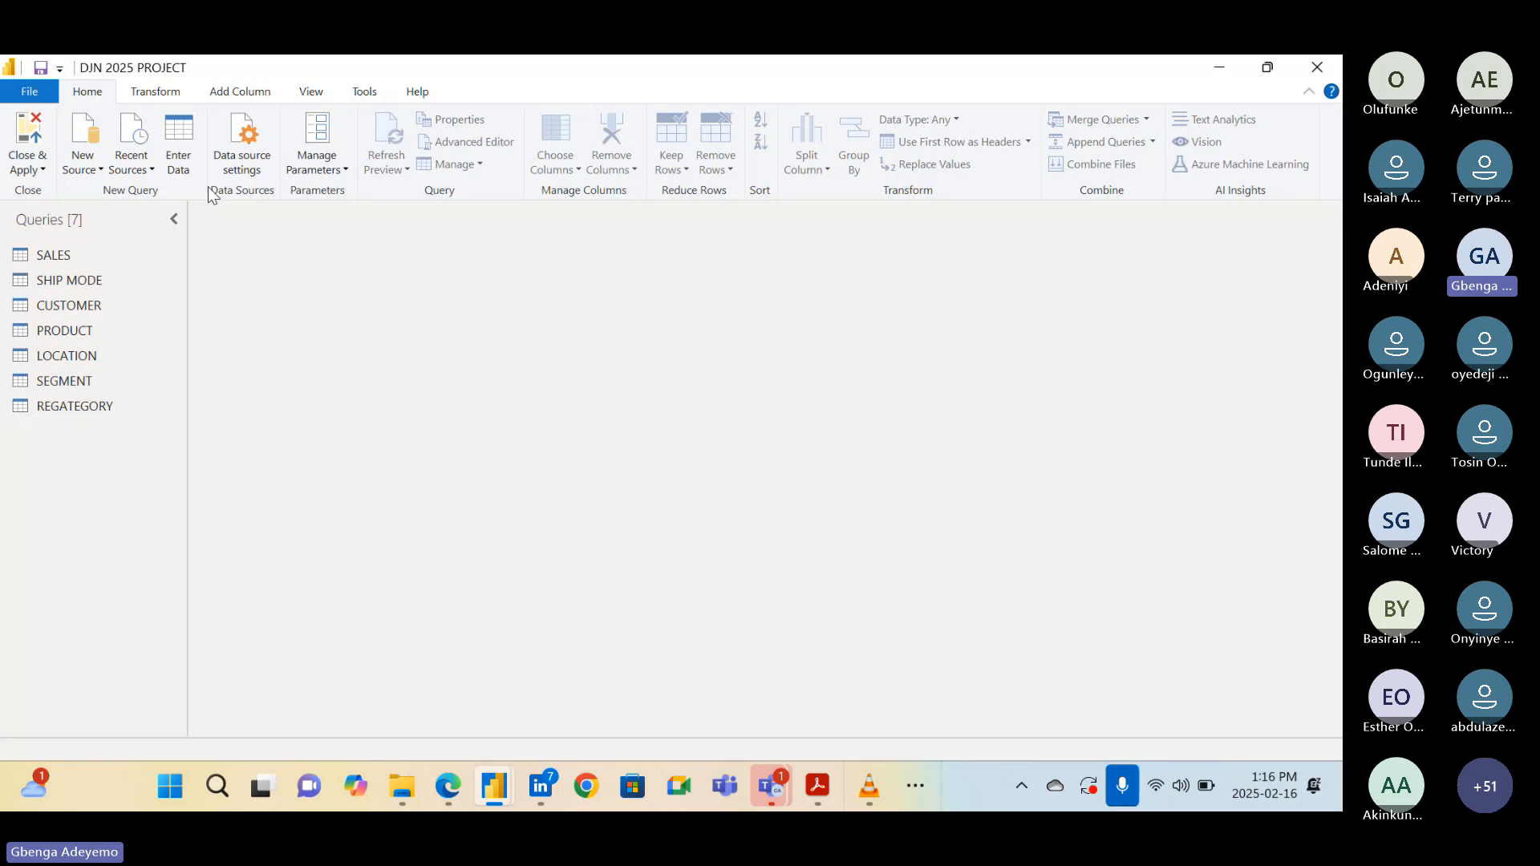
Select the SALES query and view its M code in the Advanced Editor, closing it without changes
click(82, 257)
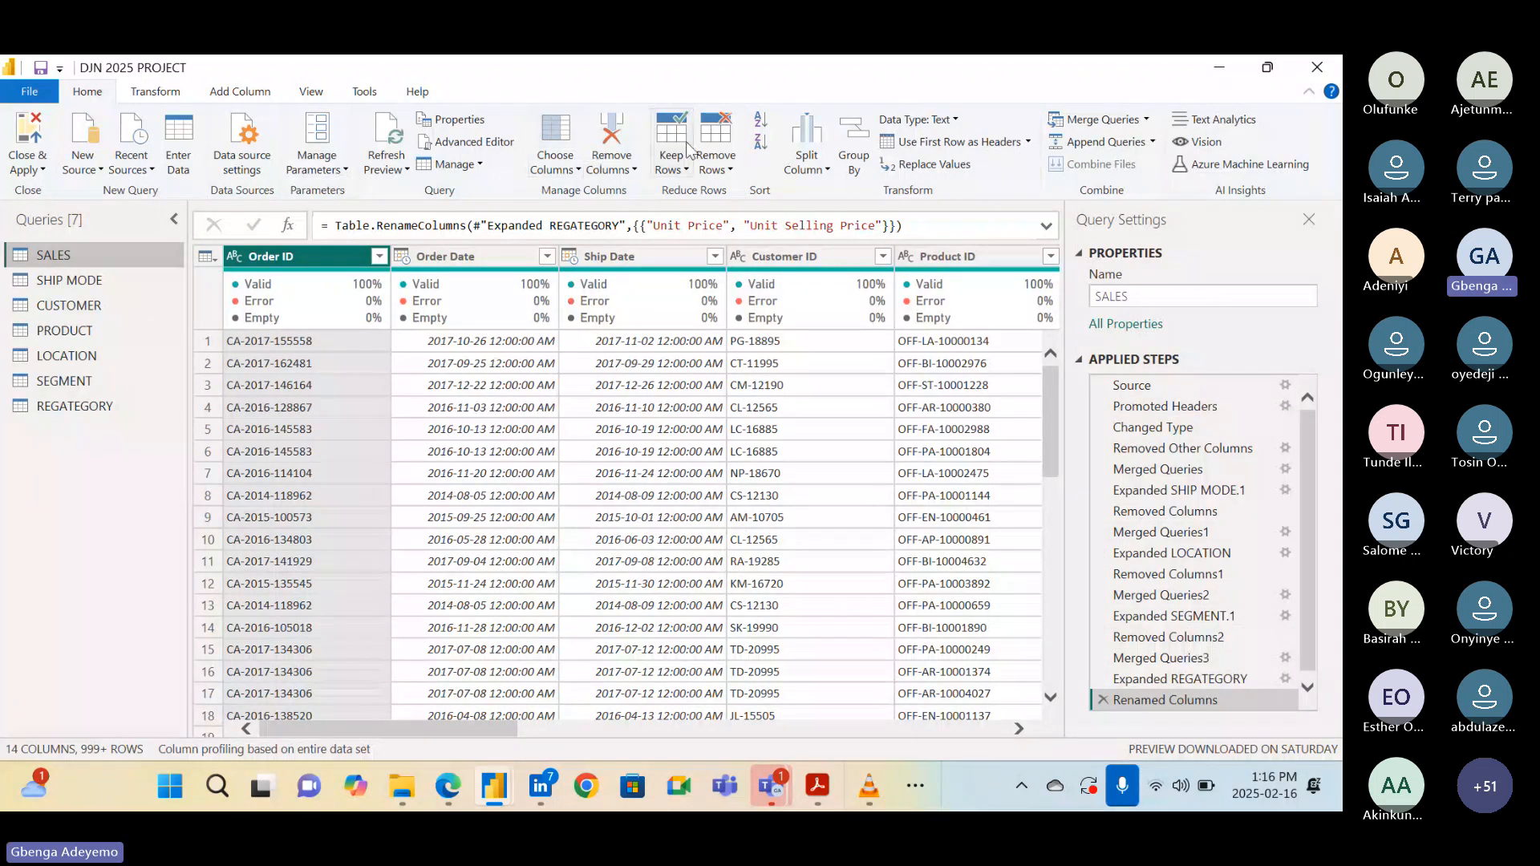
click(469, 142)
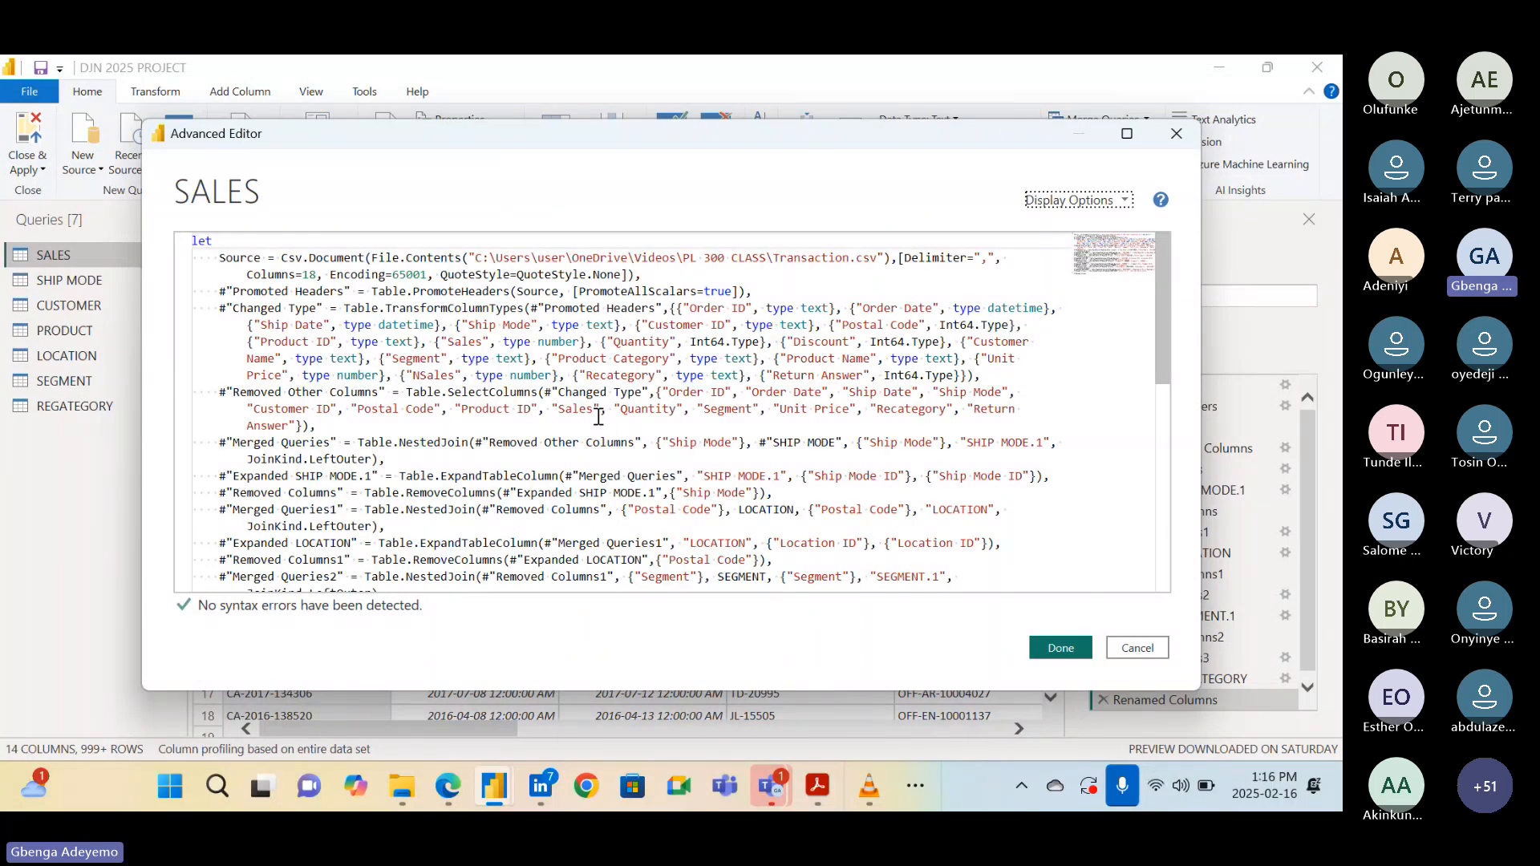
click(1177, 135)
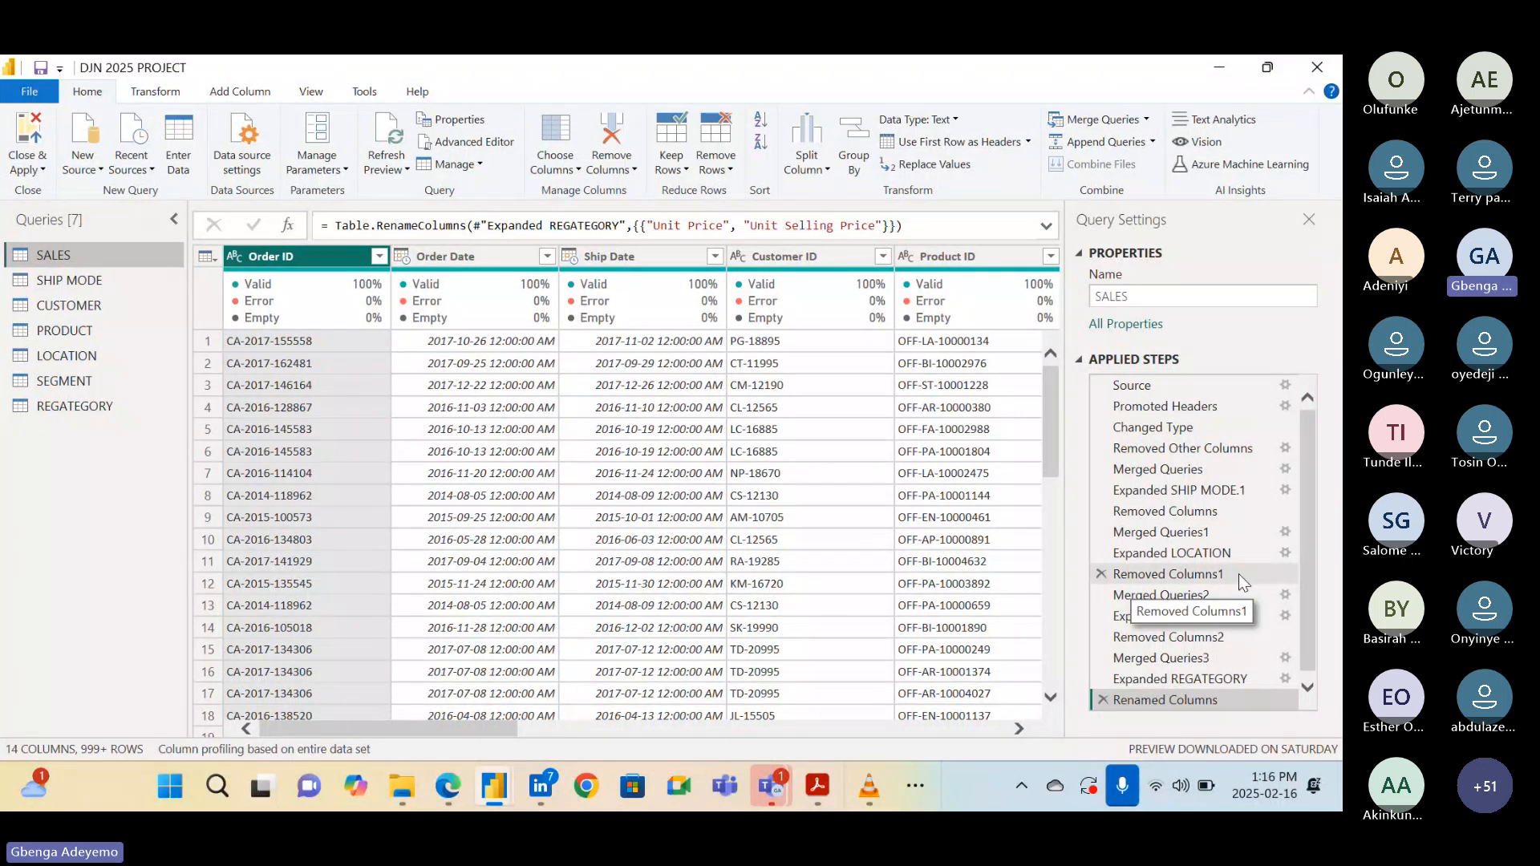
Compare the Source, Promoted Headers and Changed Type steps of the SALES query with their formulas and data previews
click(1165, 388)
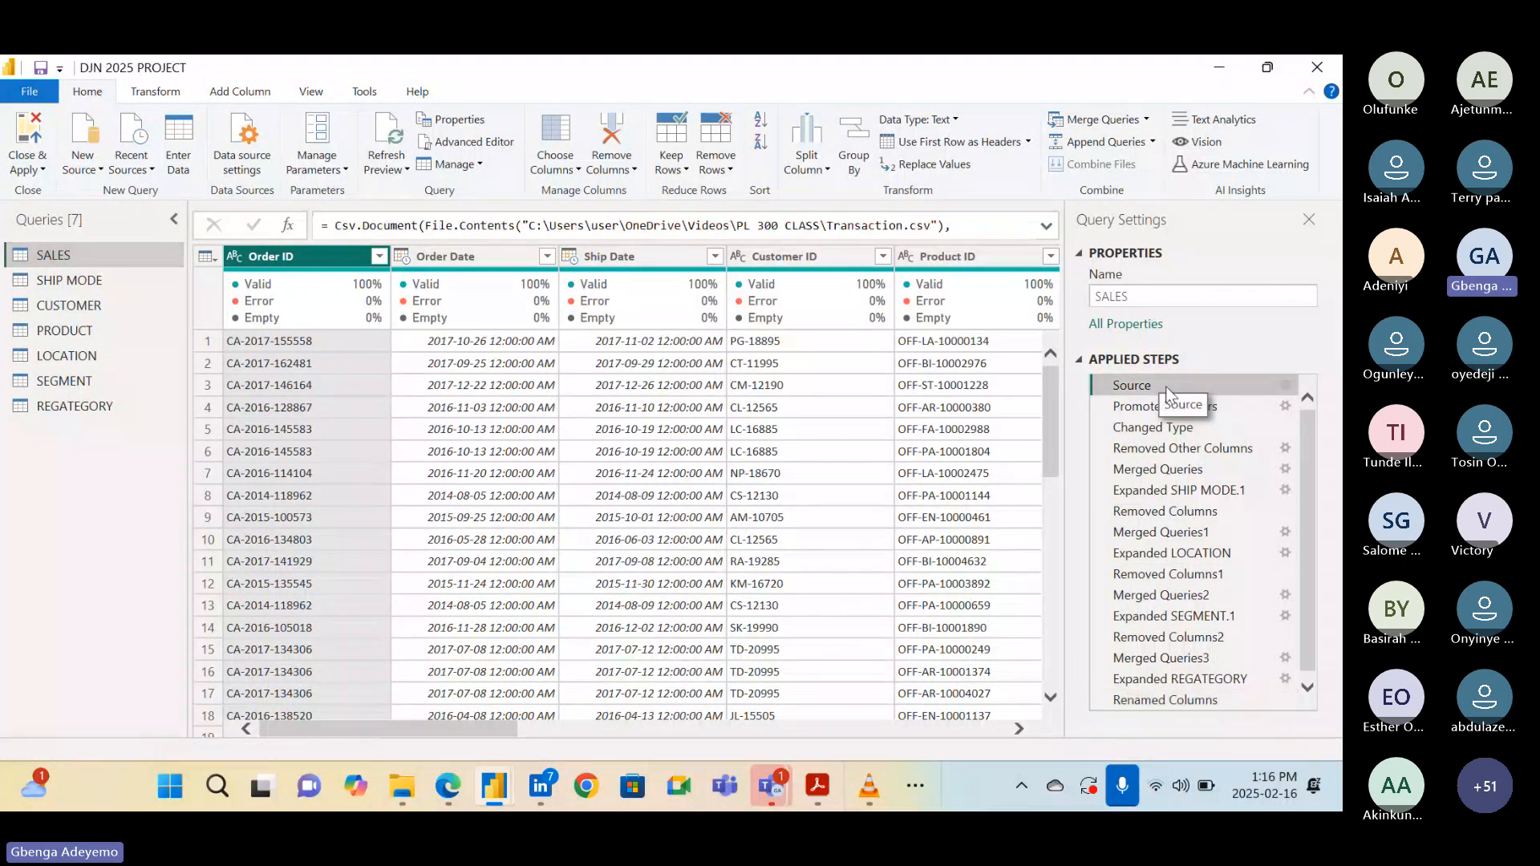
click(1155, 409)
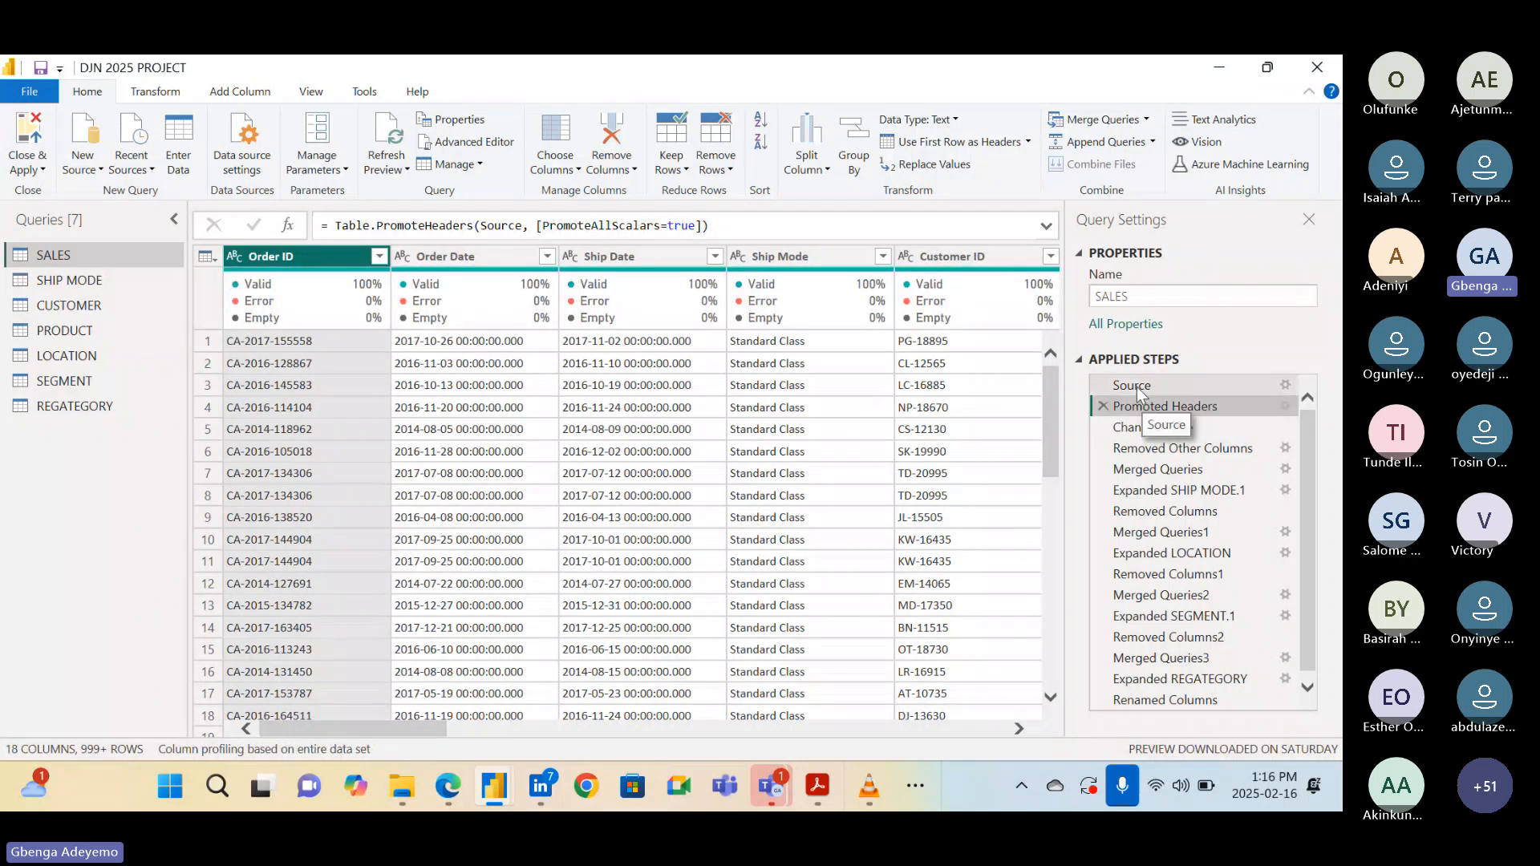
click(1137, 386)
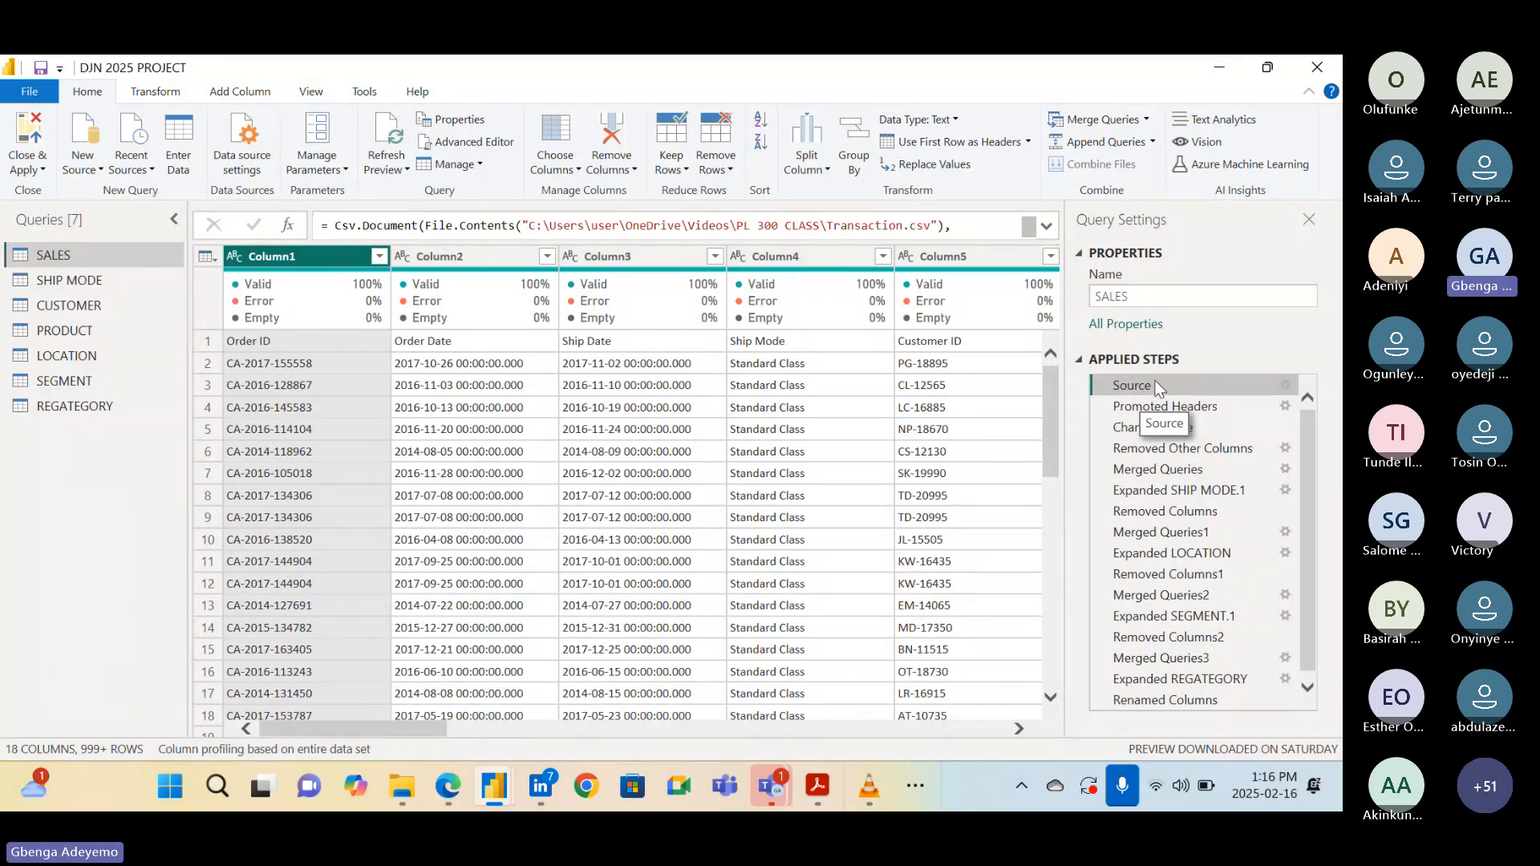
click(1152, 408)
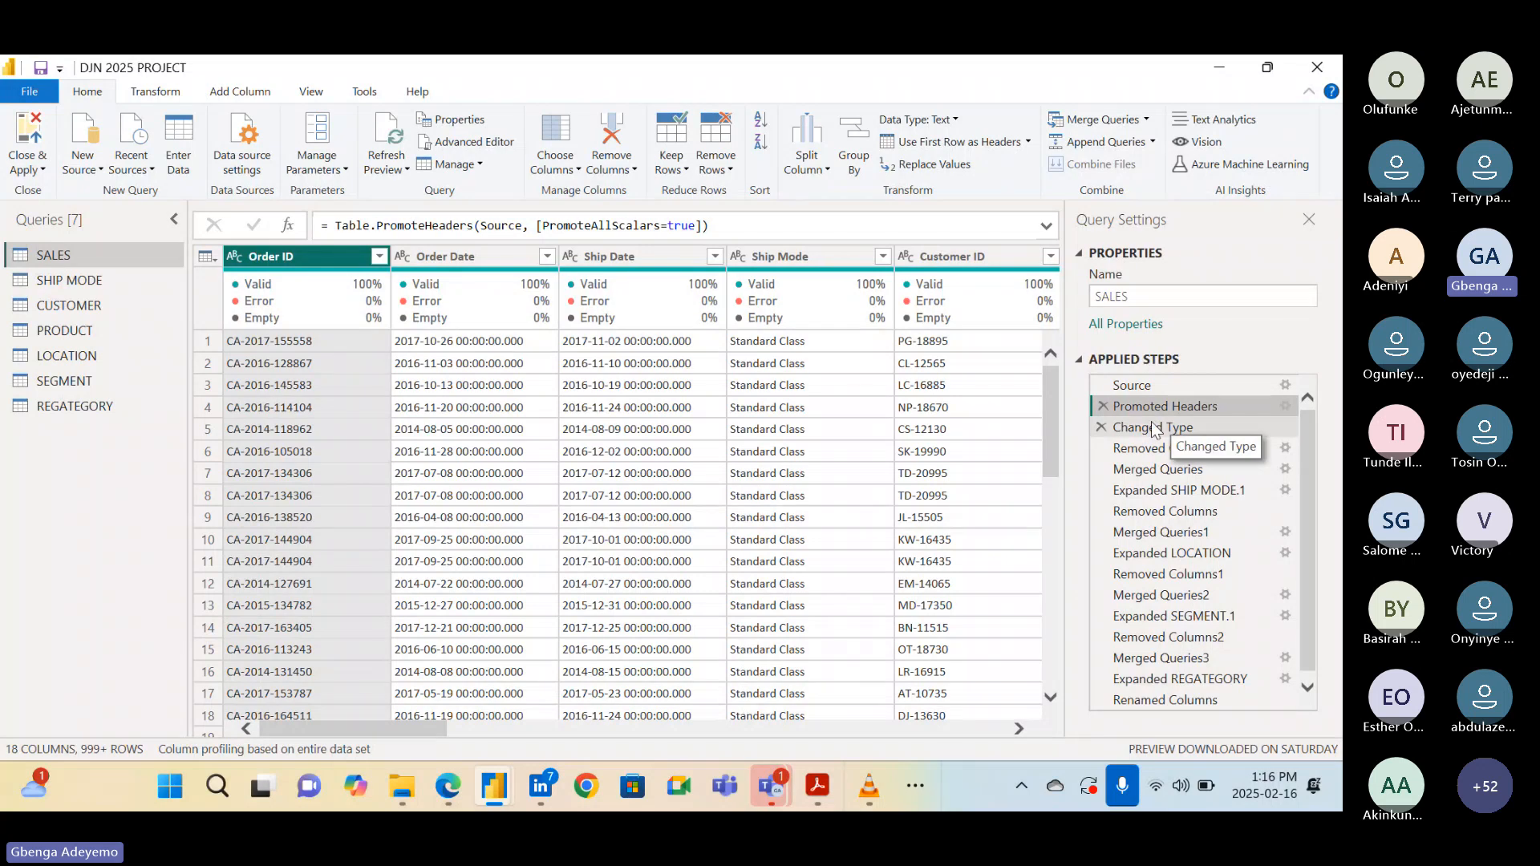
click(1155, 427)
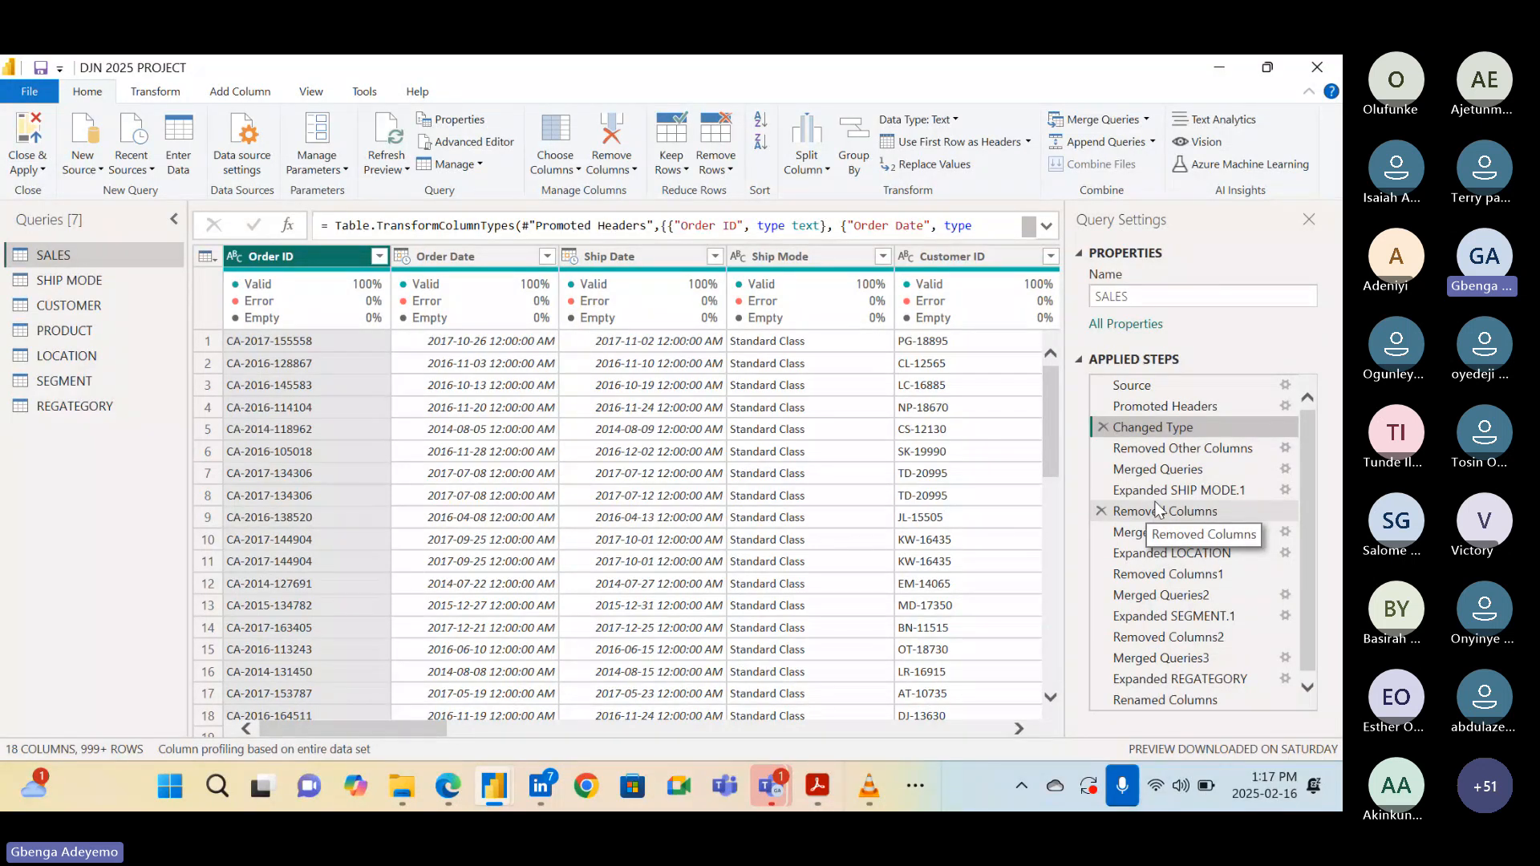
scroll(1161, 639, down, 1)
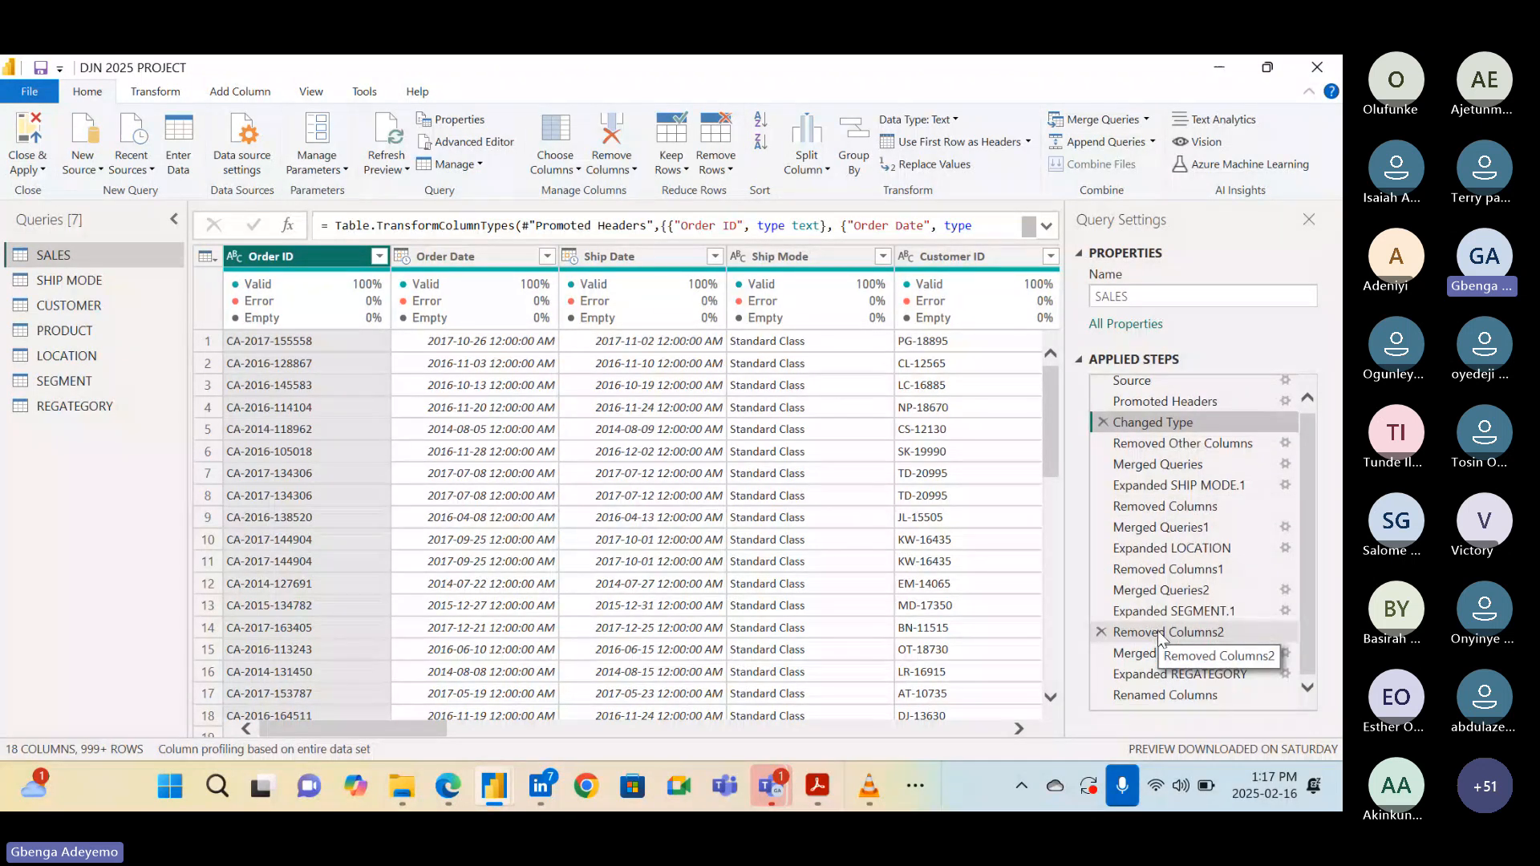
scroll(1160, 634, up, 1)
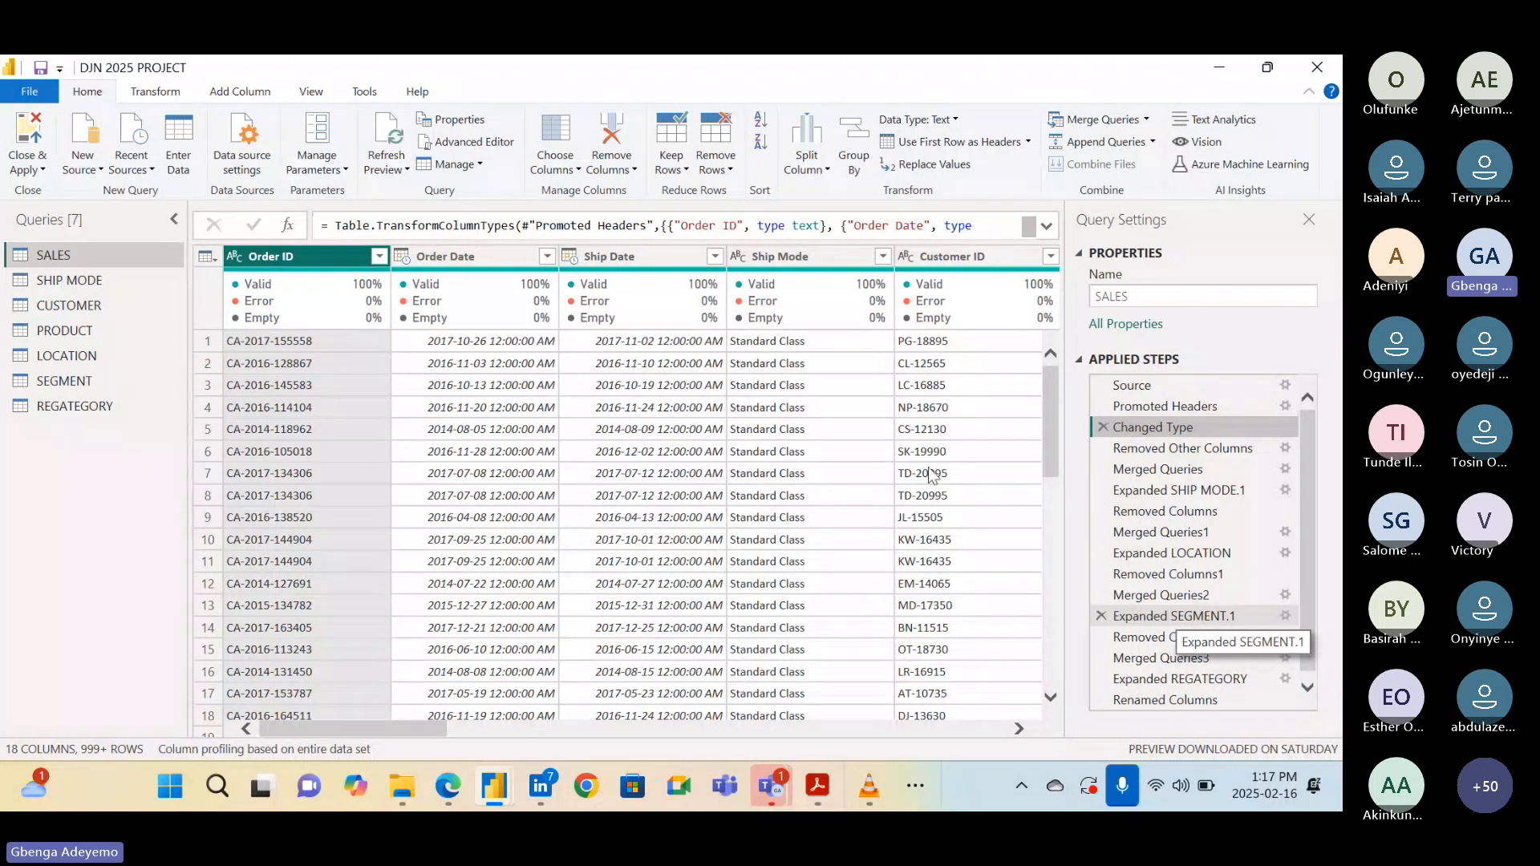
Look over the SALES query's M code in the Advanced Editor alongside its applied steps, closing it without changes
click(473, 143)
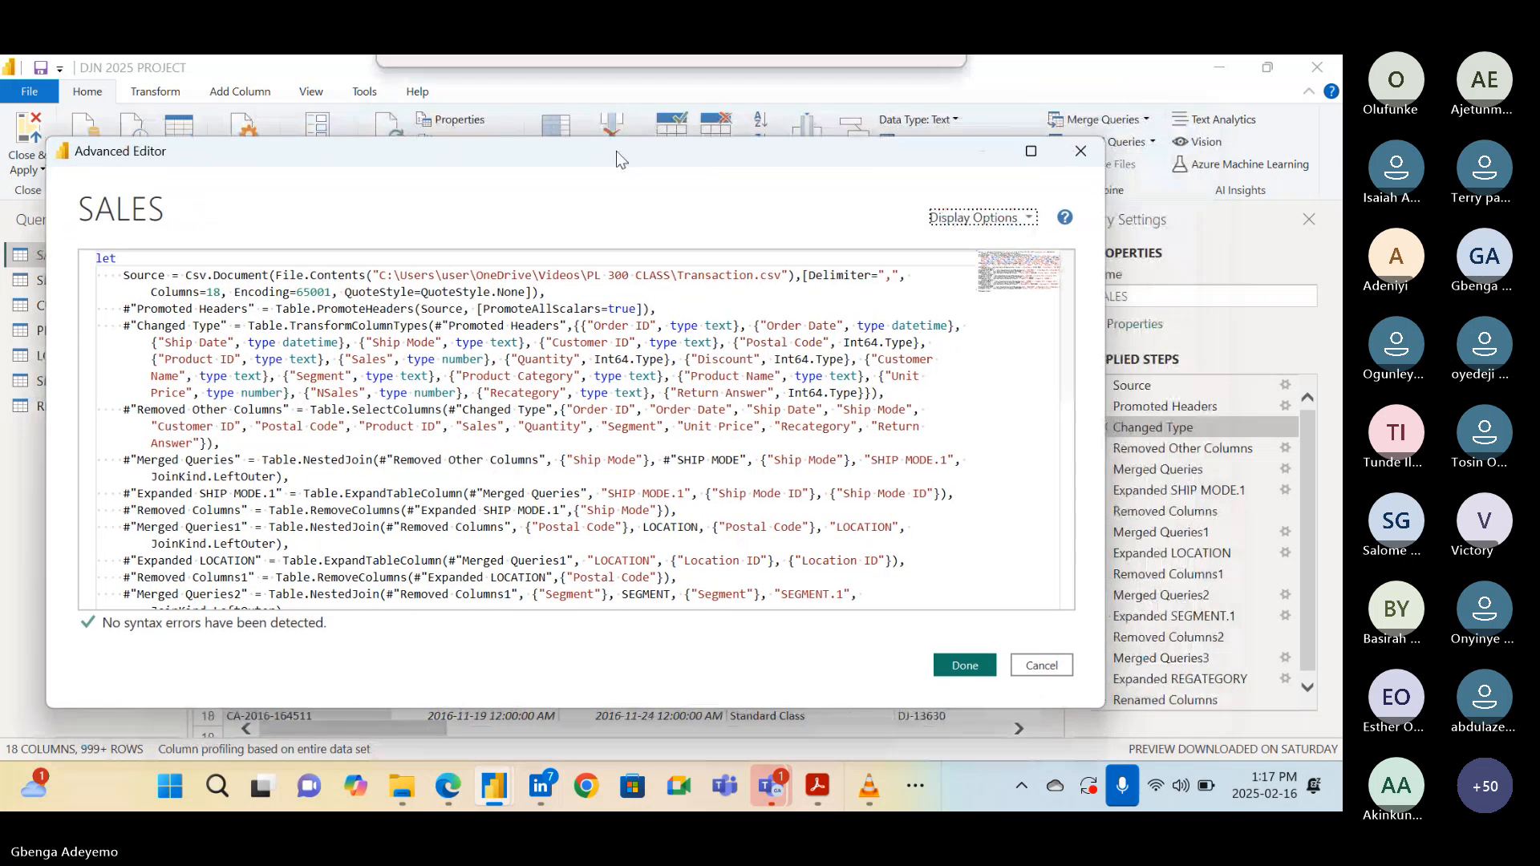
mouse_move(587, 161)
mouse_down()
mouse_move(595, 152)
mouse_move(582, 157)
mouse_up()
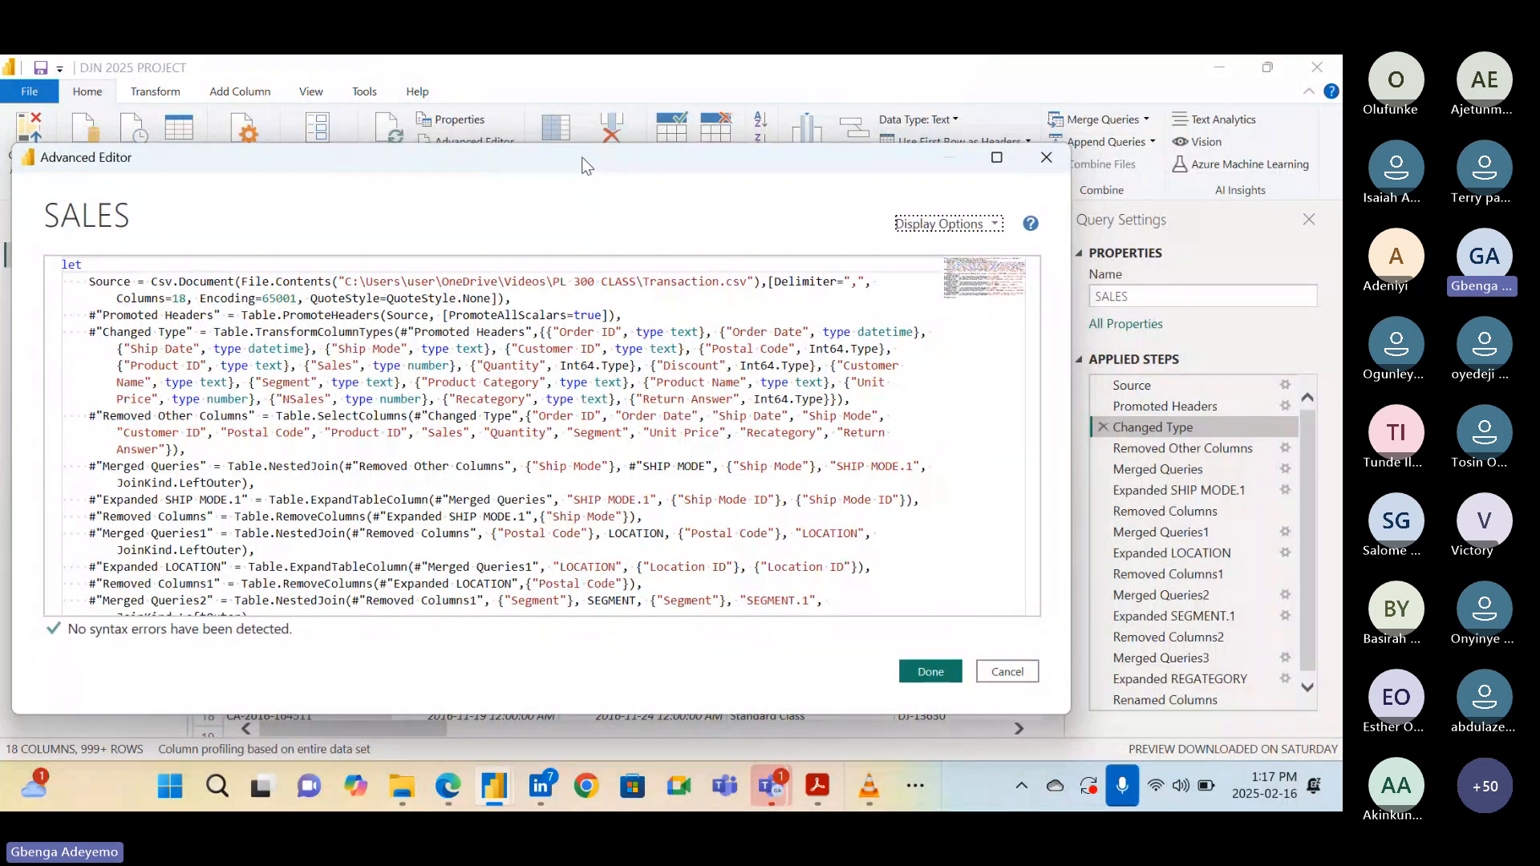
click(340, 450)
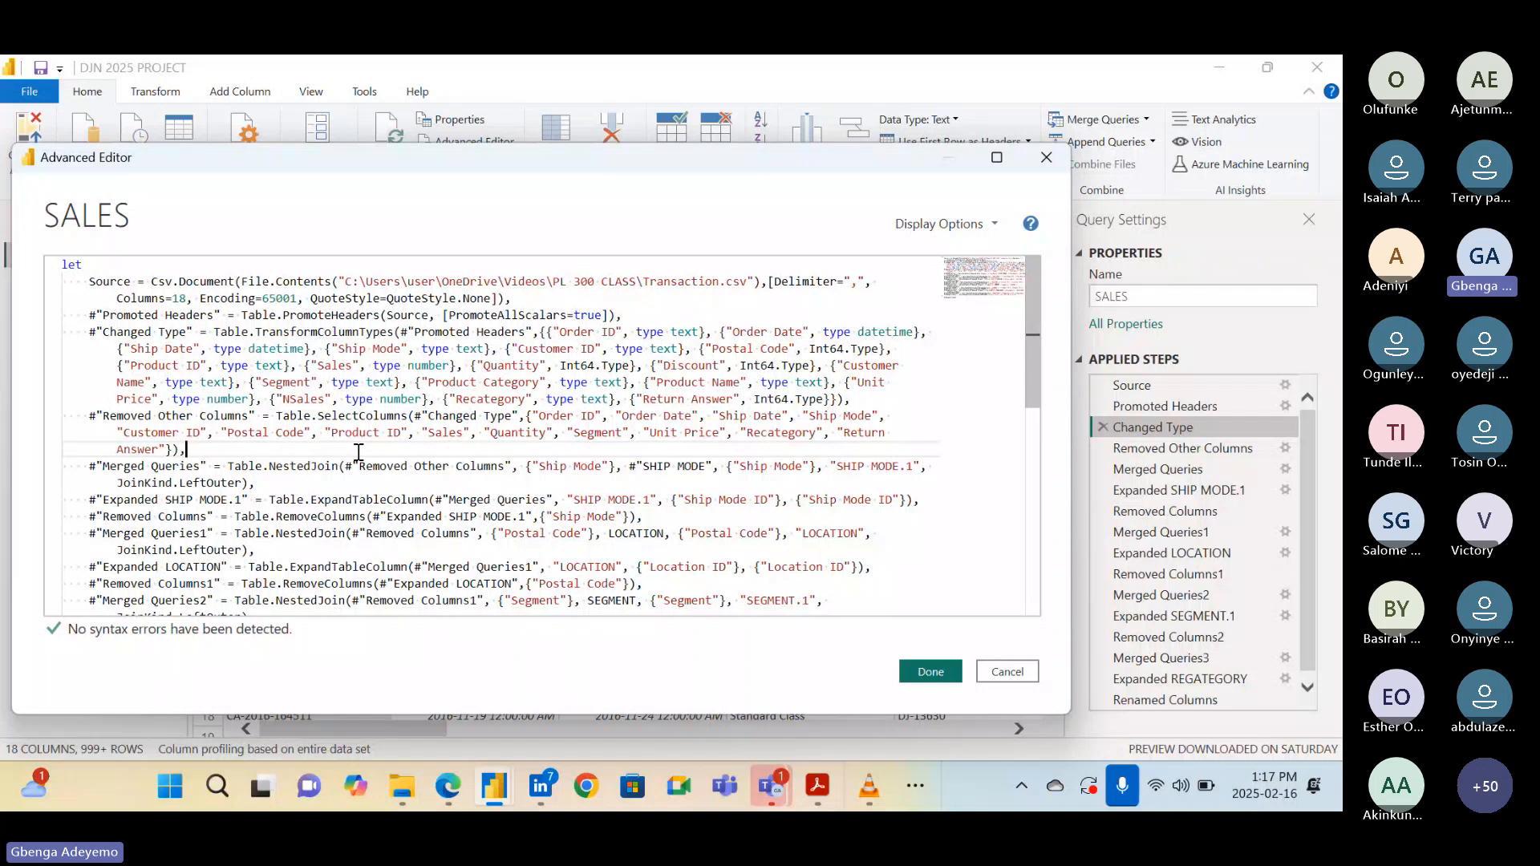
scroll(358, 452, down, 3)
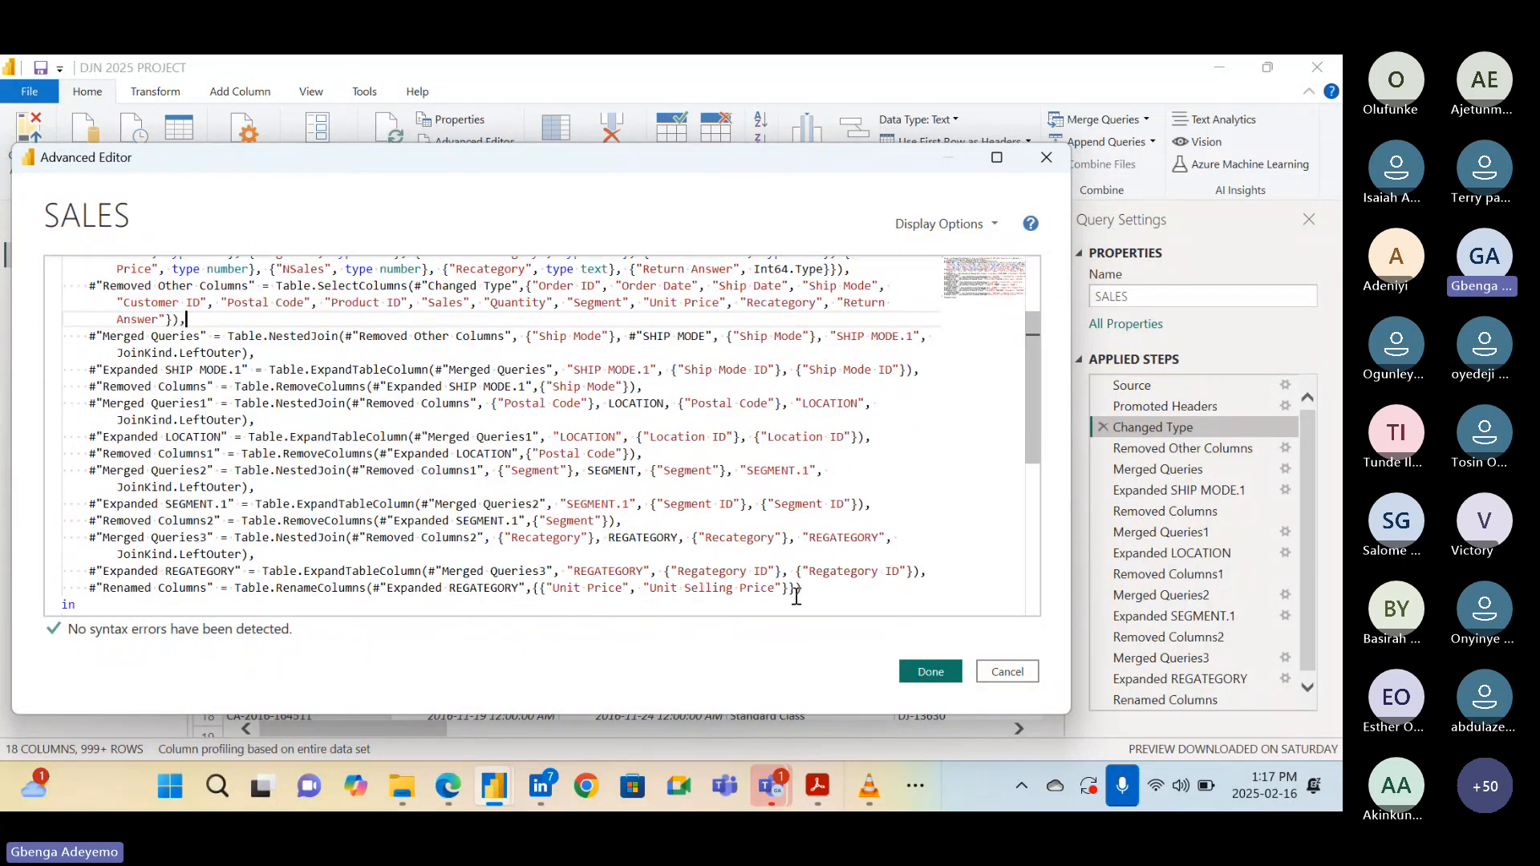
click(1046, 158)
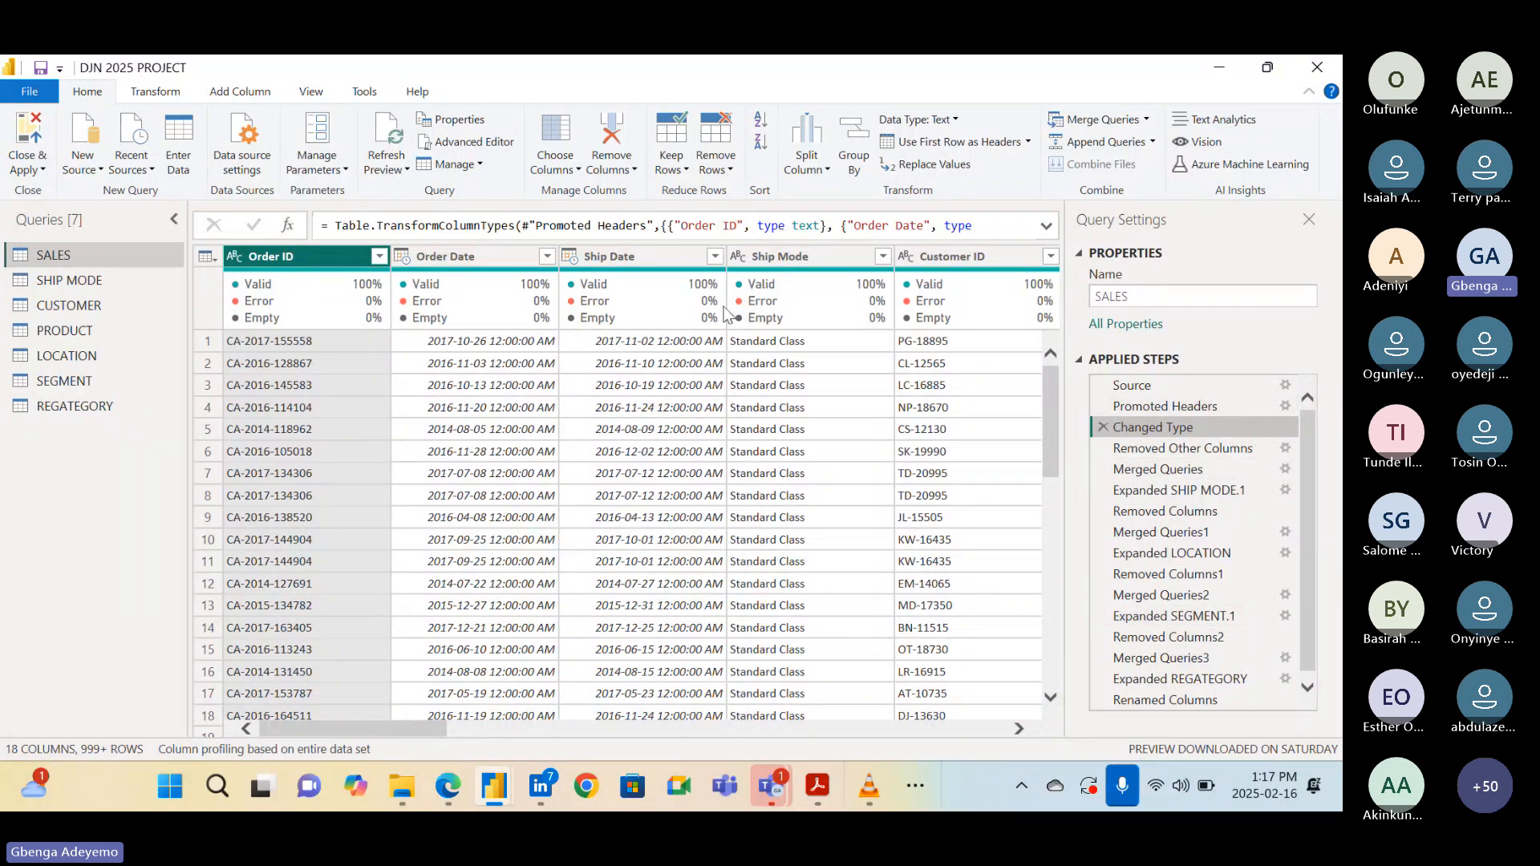
click(465, 142)
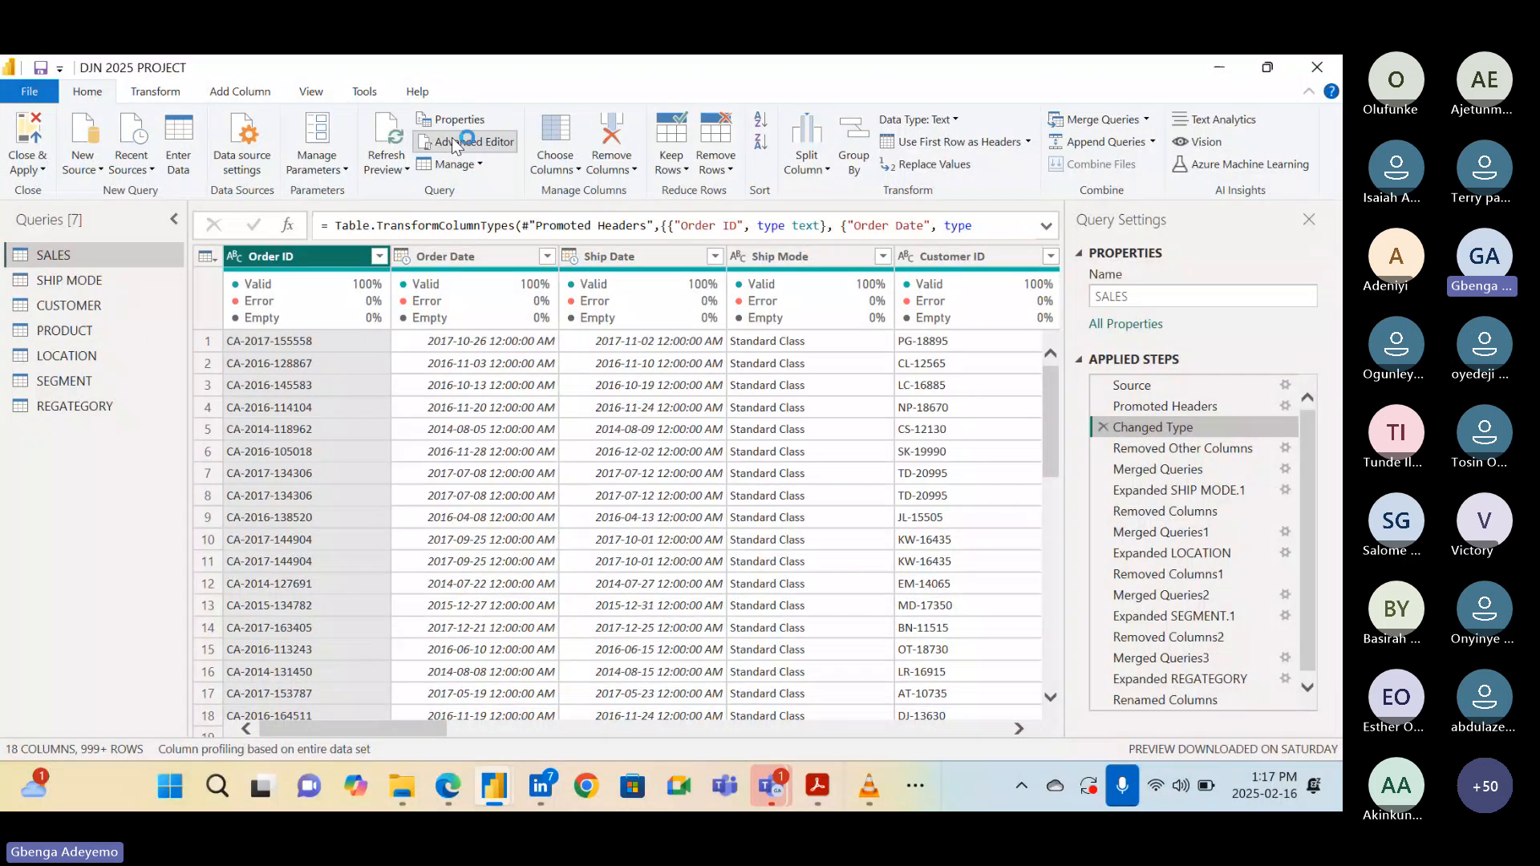
drag(686, 143, 566, 157)
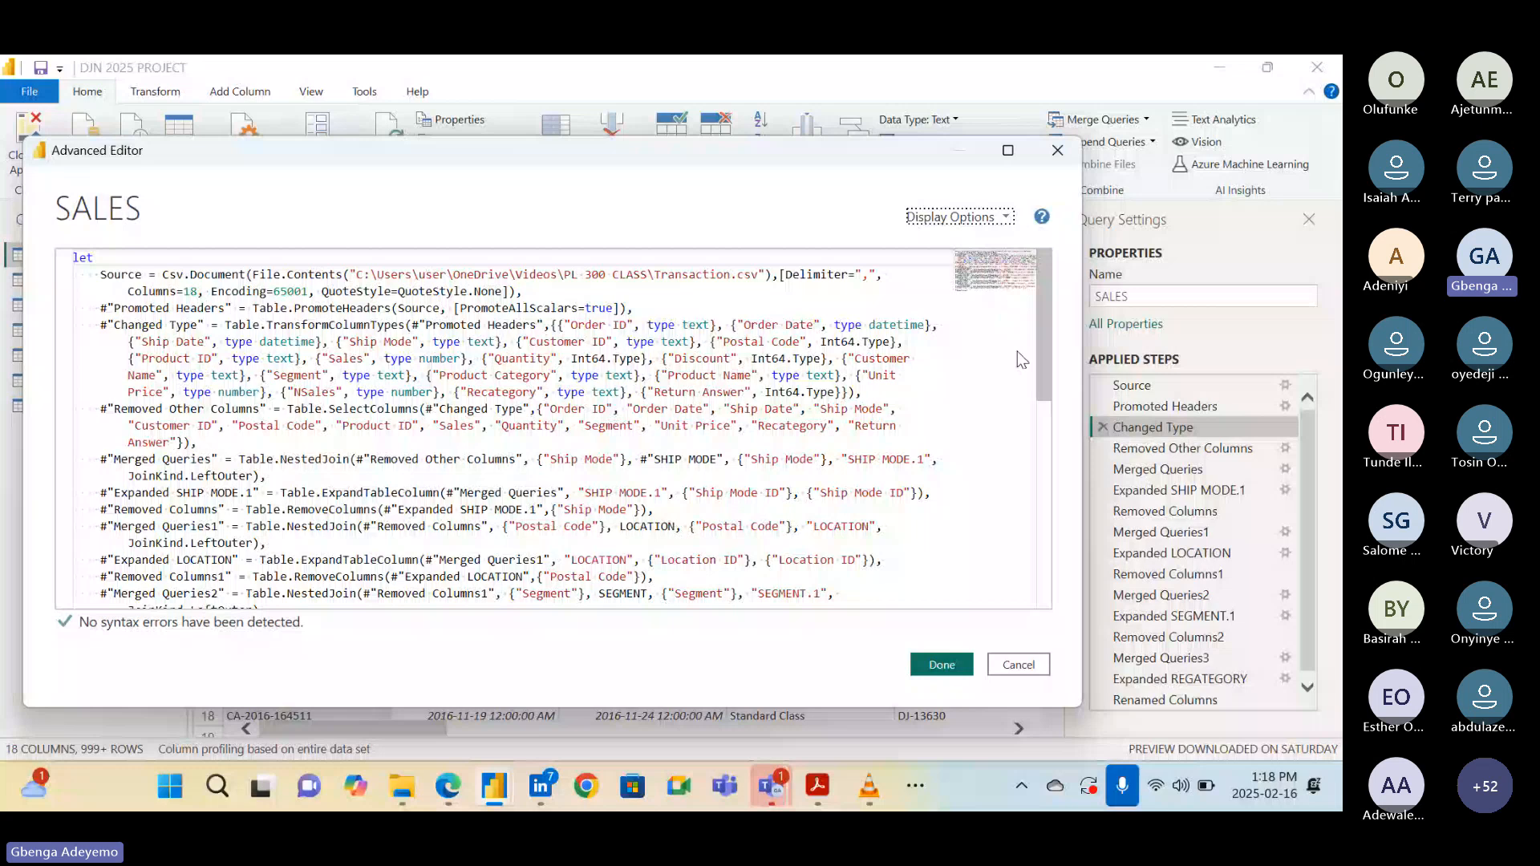
click(1060, 155)
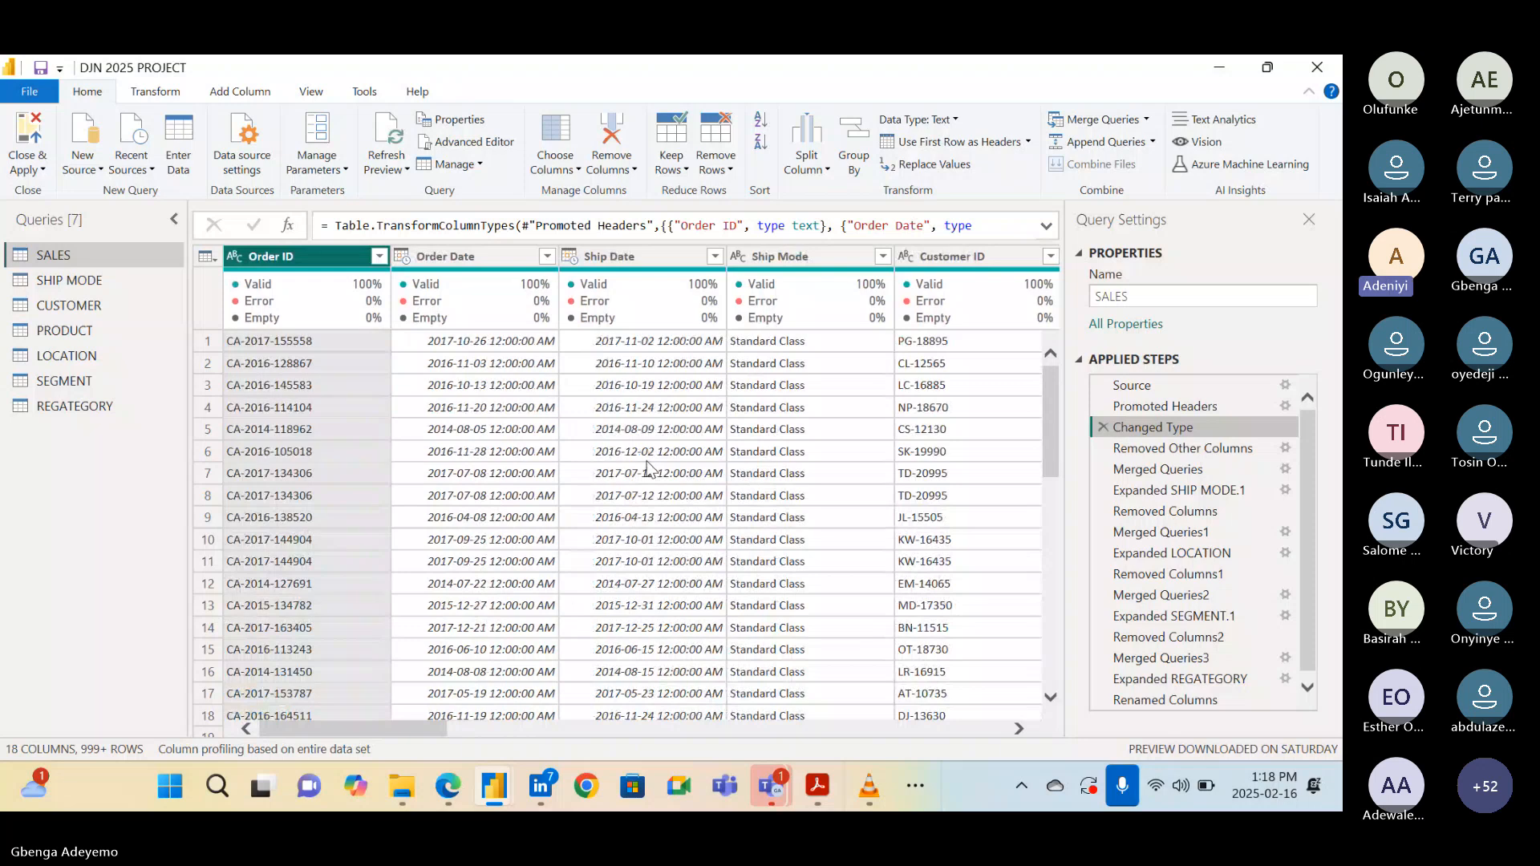
View the column profiles of Order Date and Ship Date, and turn off the column profile display
click(435, 258)
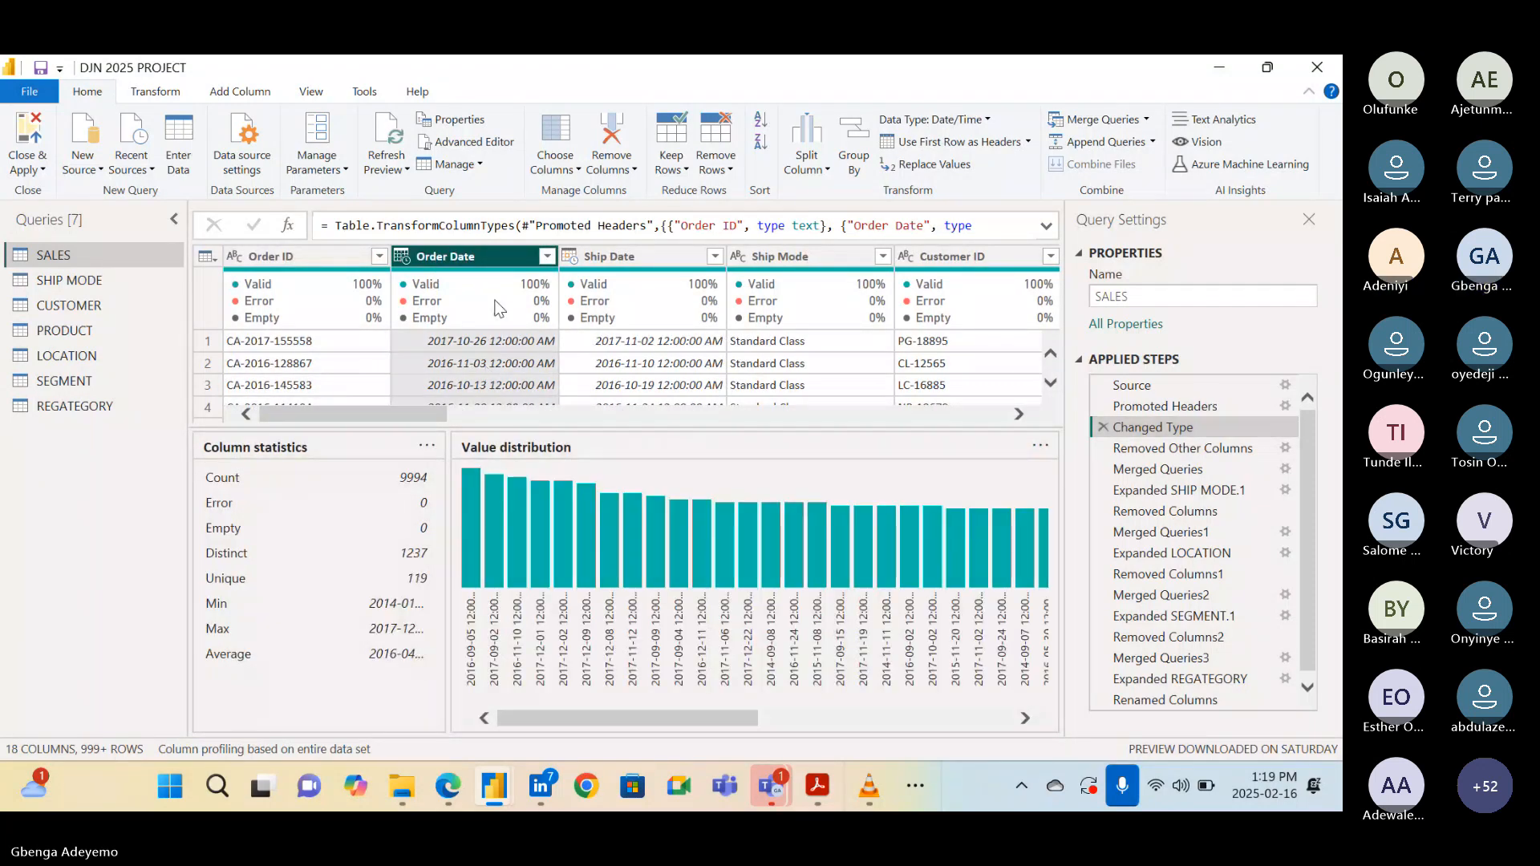
click(646, 257)
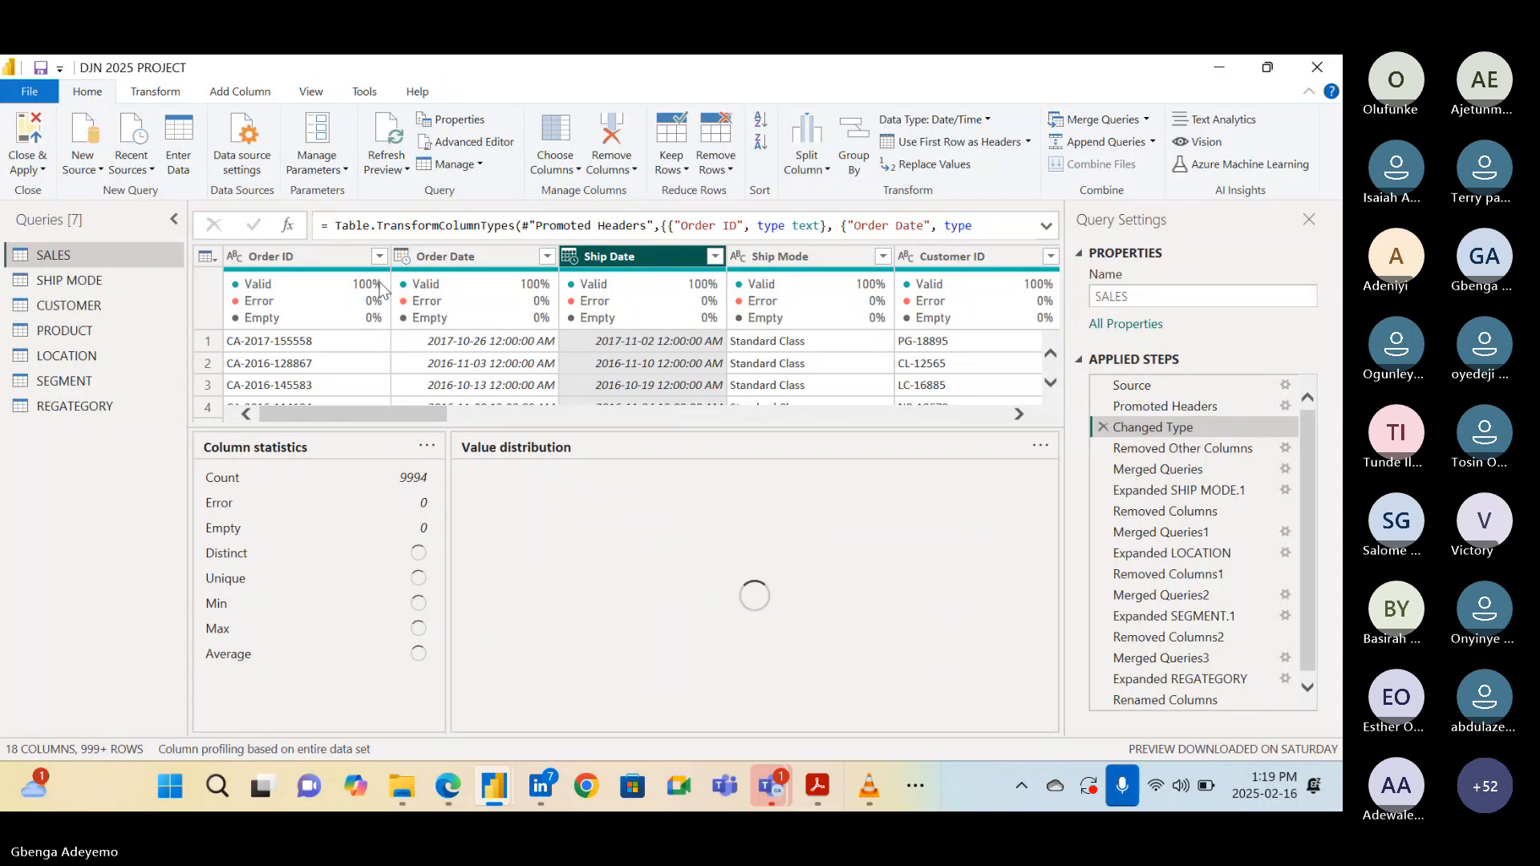
click(314, 94)
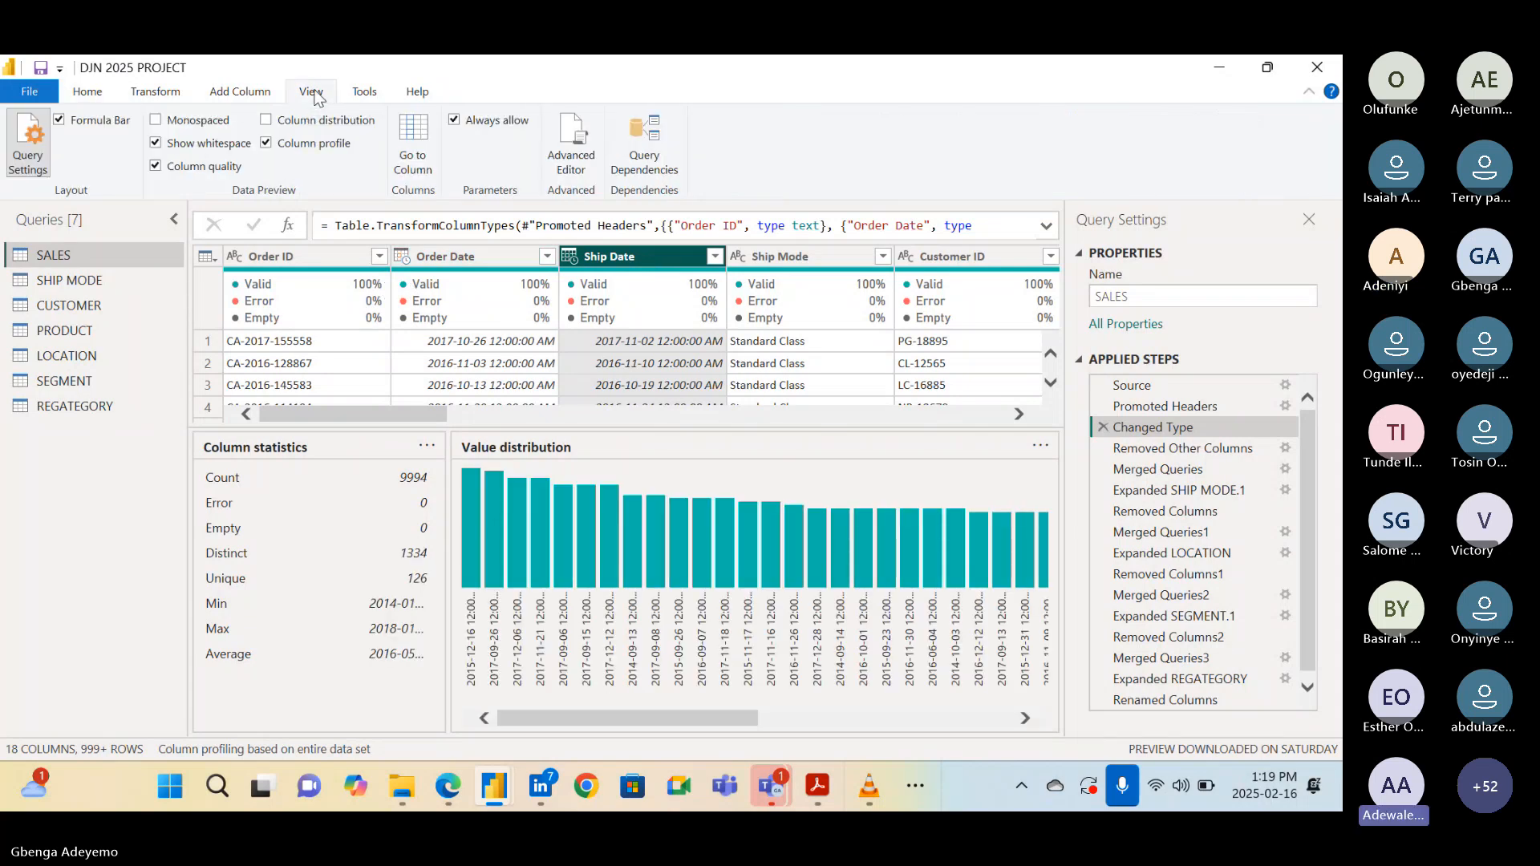
click(281, 149)
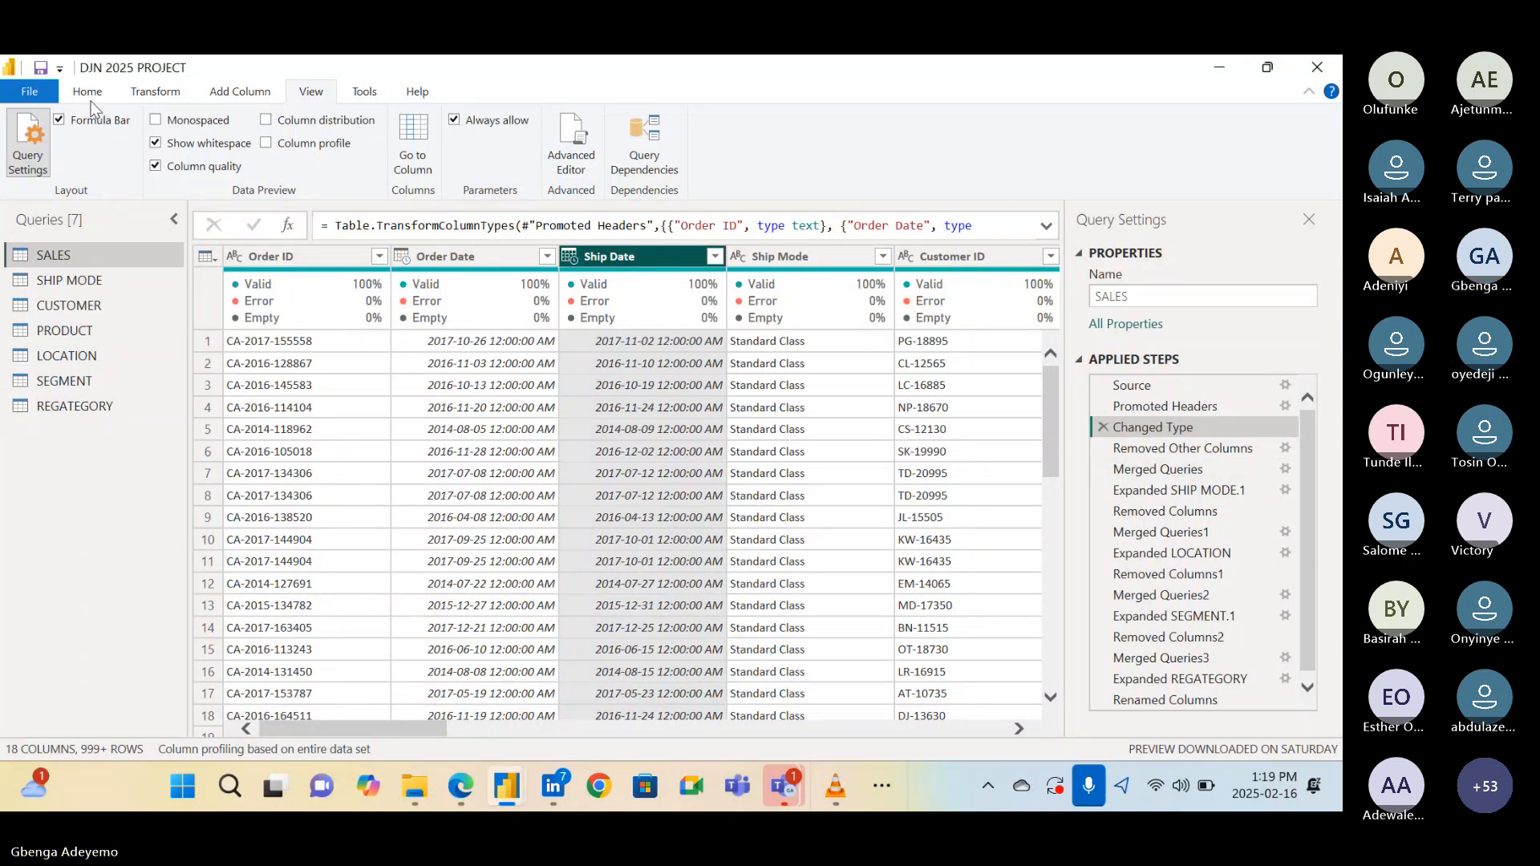
Open the SALES query's M code in the Advanced Editor and read it from the Source line through Renamed Columns
click(566, 140)
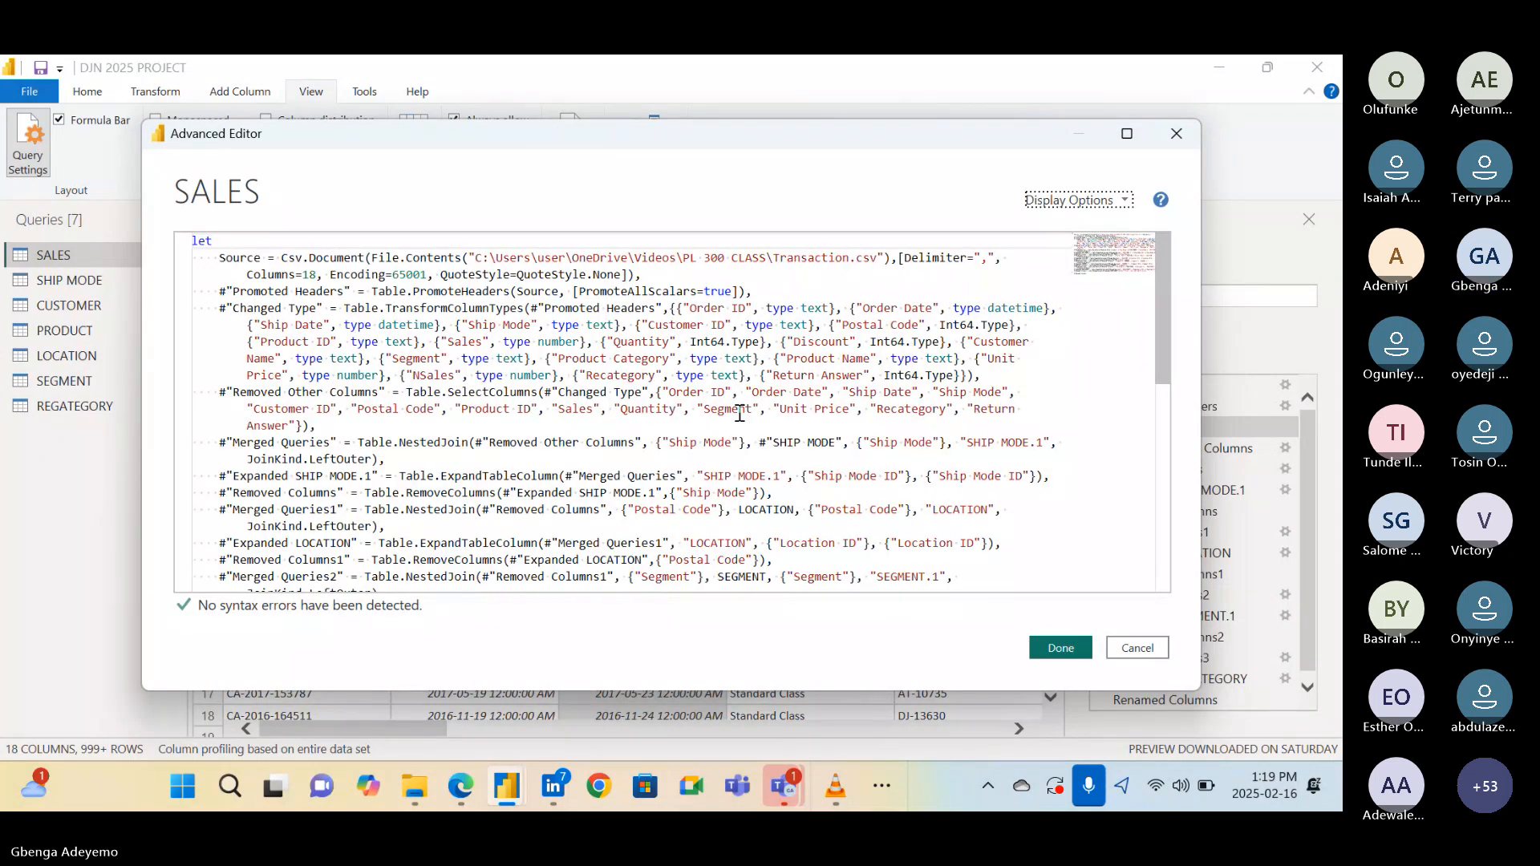
scroll(740, 413, down, 4)
scroll(740, 413, down, 5)
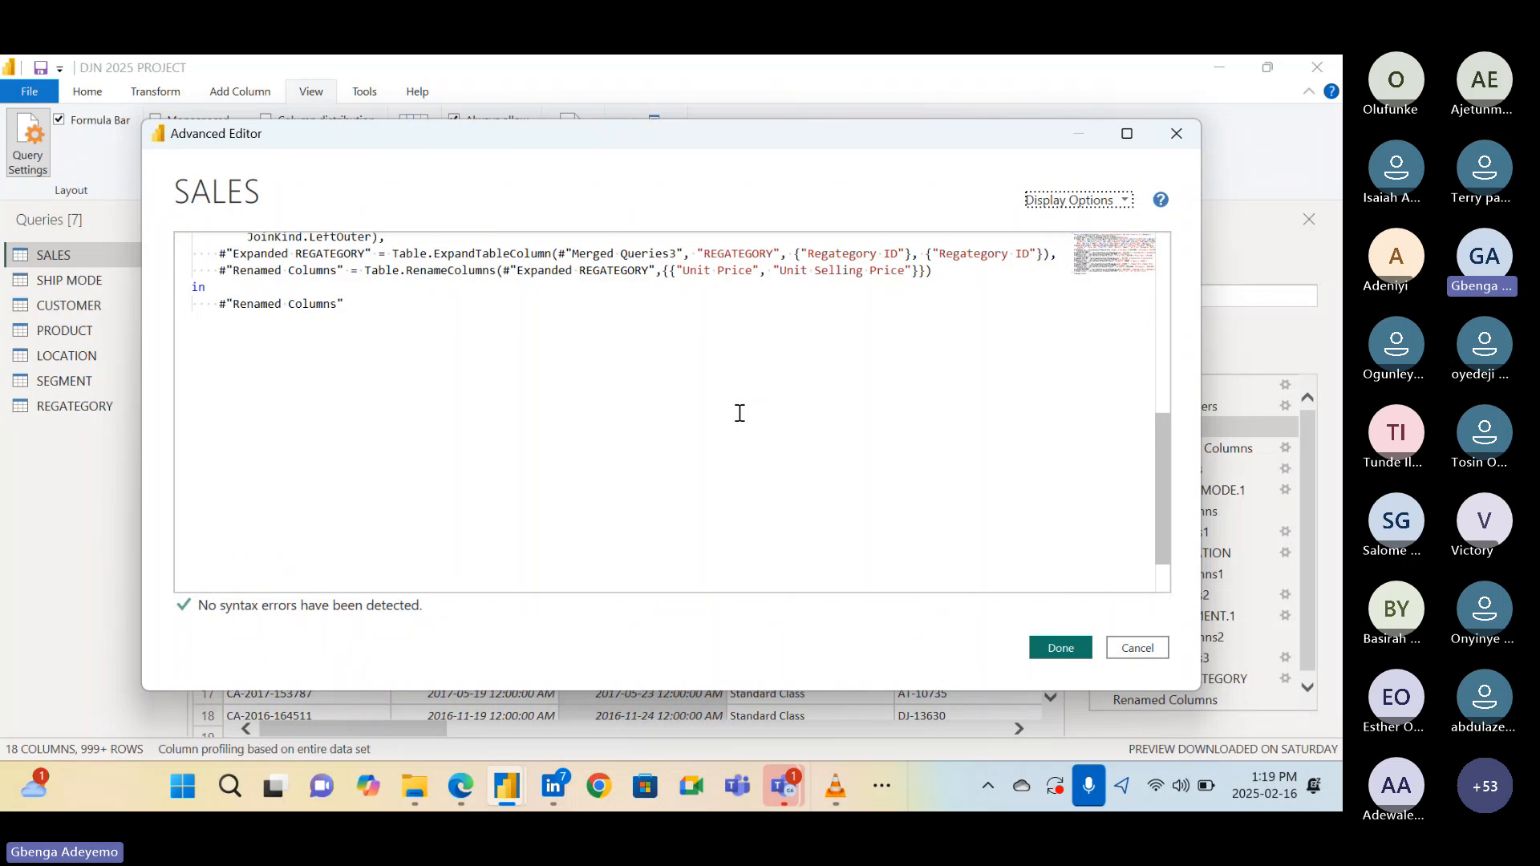
scroll(740, 413, up, 8)
mouse_move(695, 143)
mouse_down()
mouse_move(550, 133)
mouse_move(733, 178)
mouse_move(700, 160)
mouse_up()
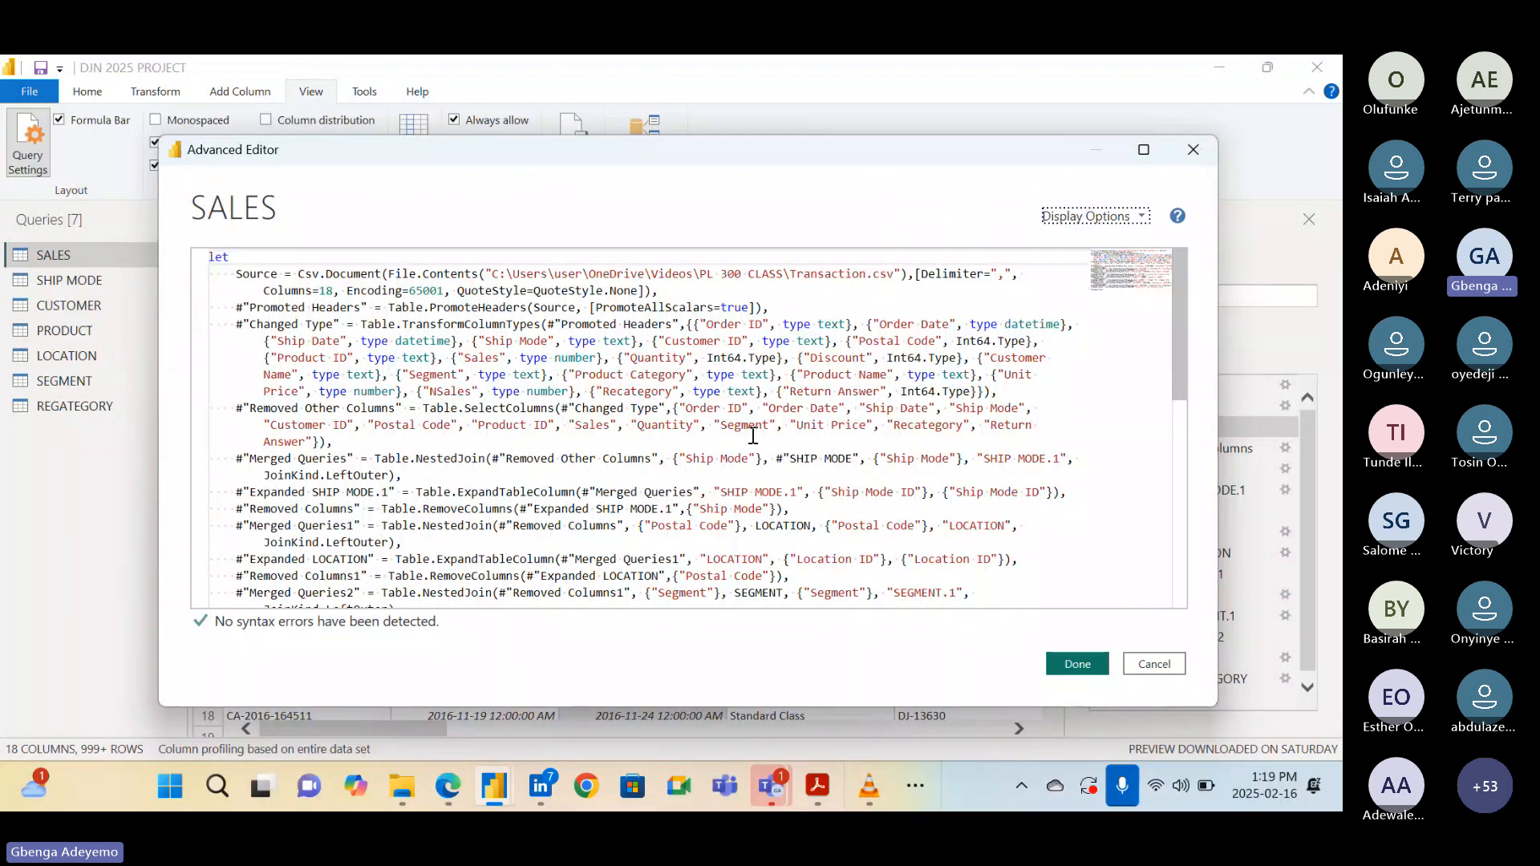
scroll(753, 435, down, 2)
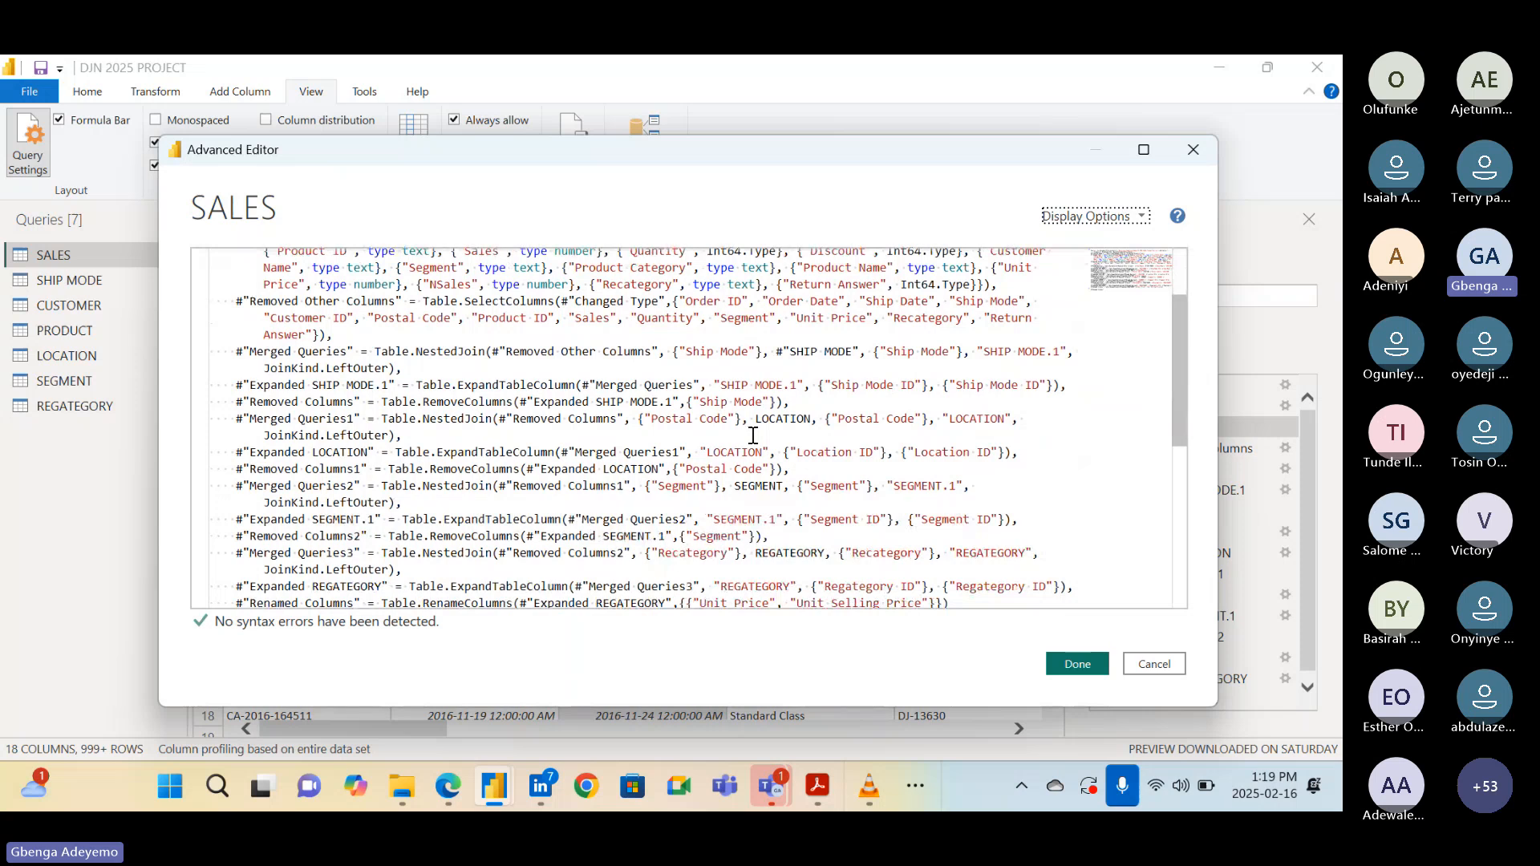
scroll(753, 435, down, 2)
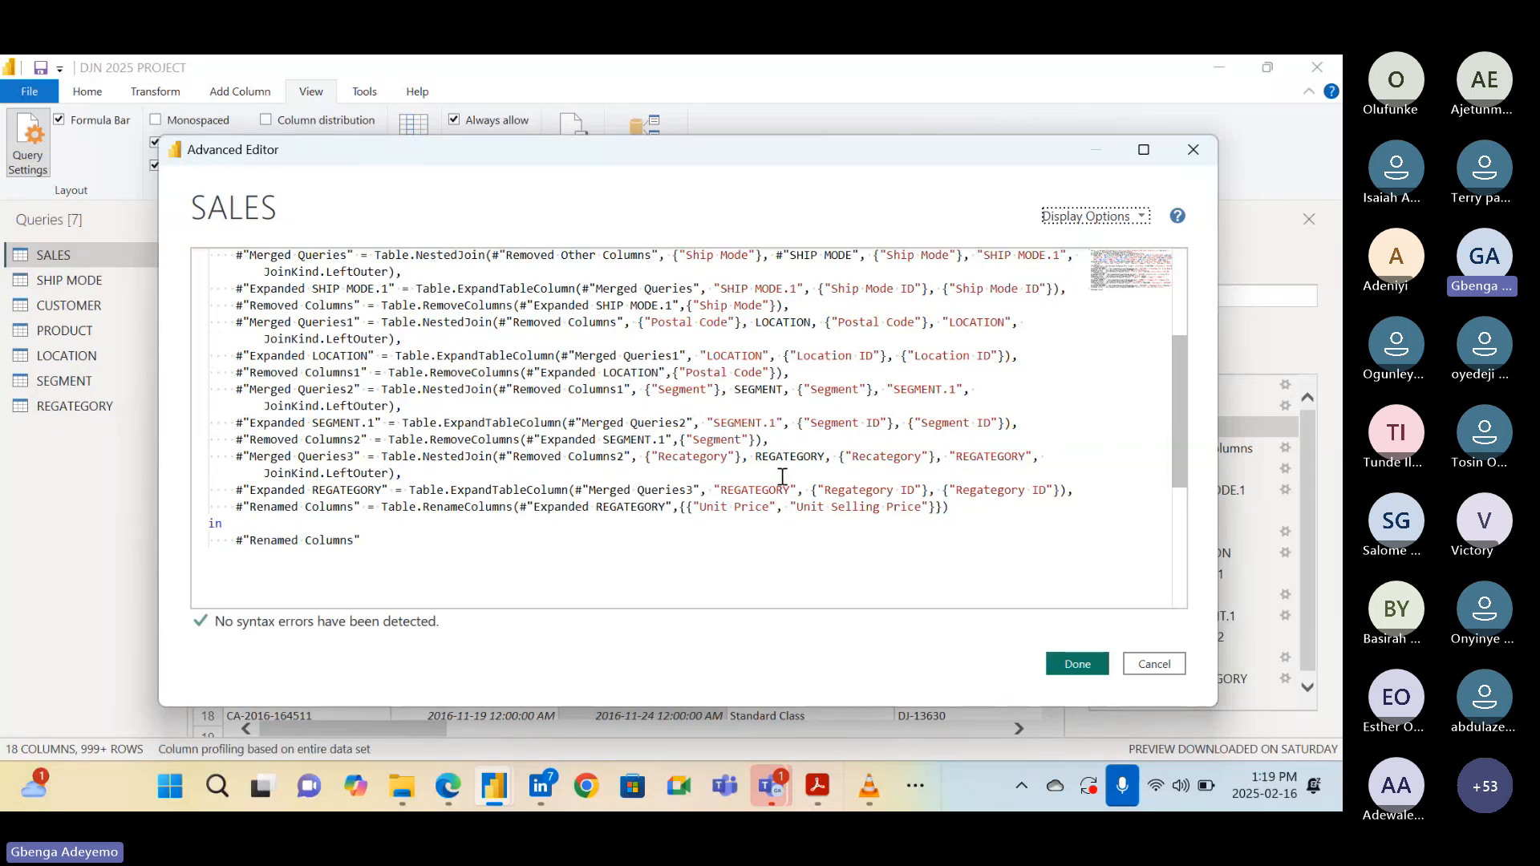
scroll(683, 379, up, 2)
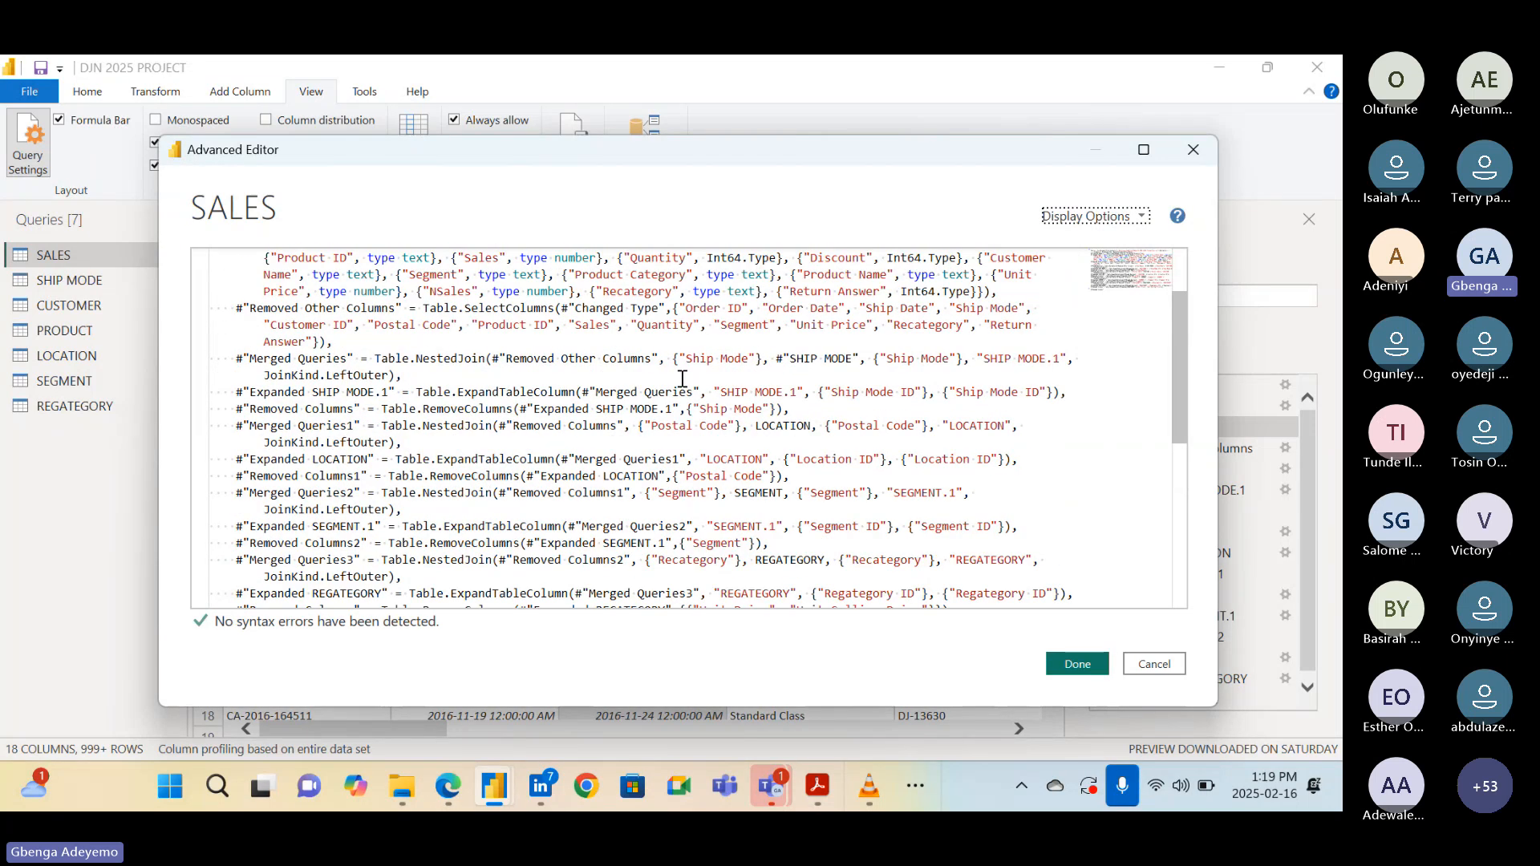
scroll(682, 379, up, 2)
scroll(683, 378, down, 2)
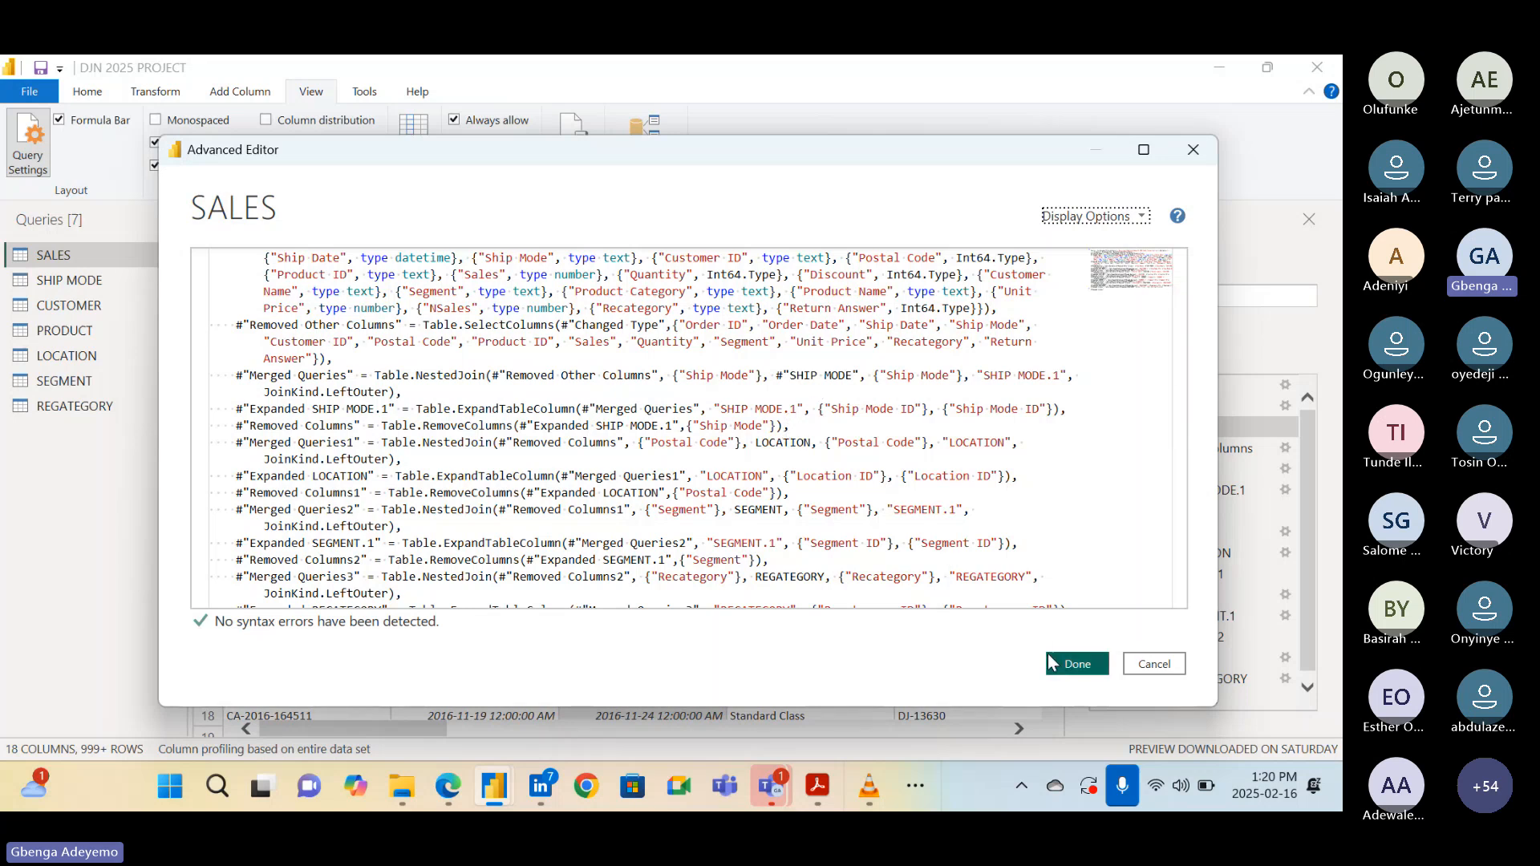
Delete the comma after "REGATEGORY" in the Merged Queries3 line of the SALES code and apply the edited code
click(1040, 576)
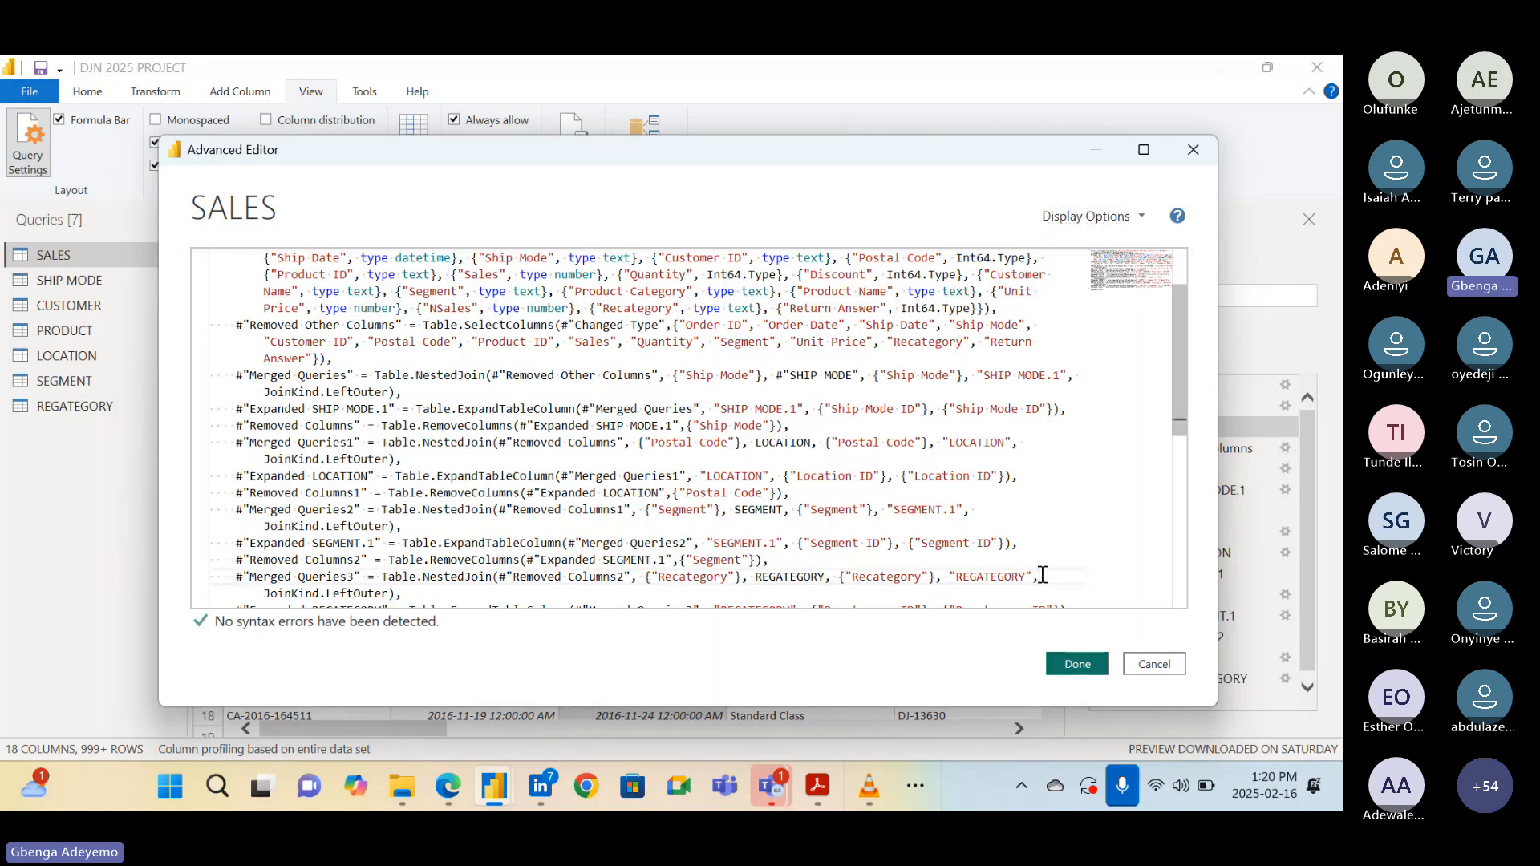
key(BackSpace)
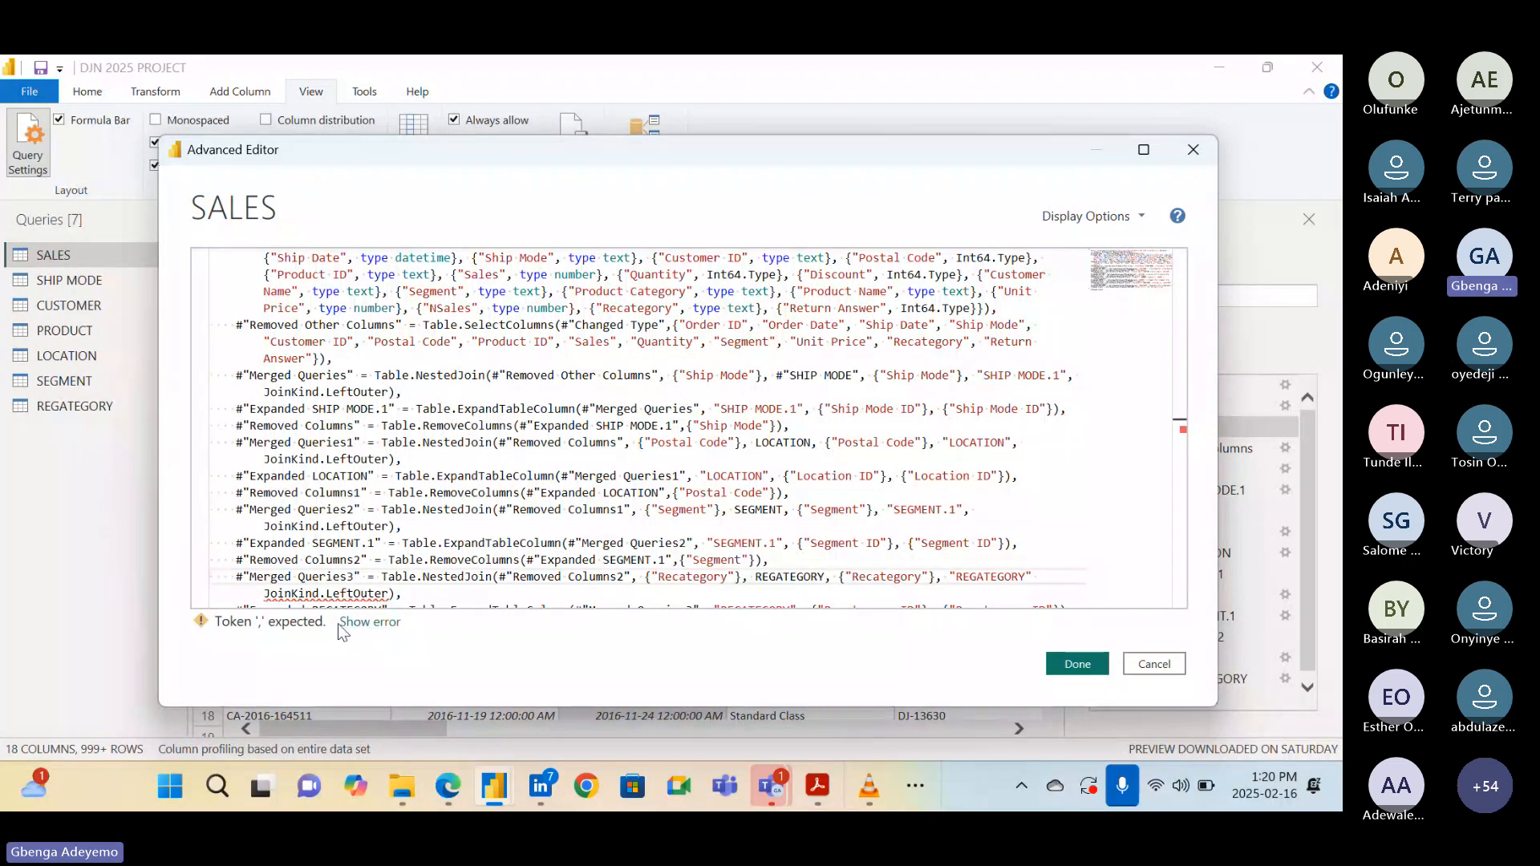
scroll(321, 504, down, 4)
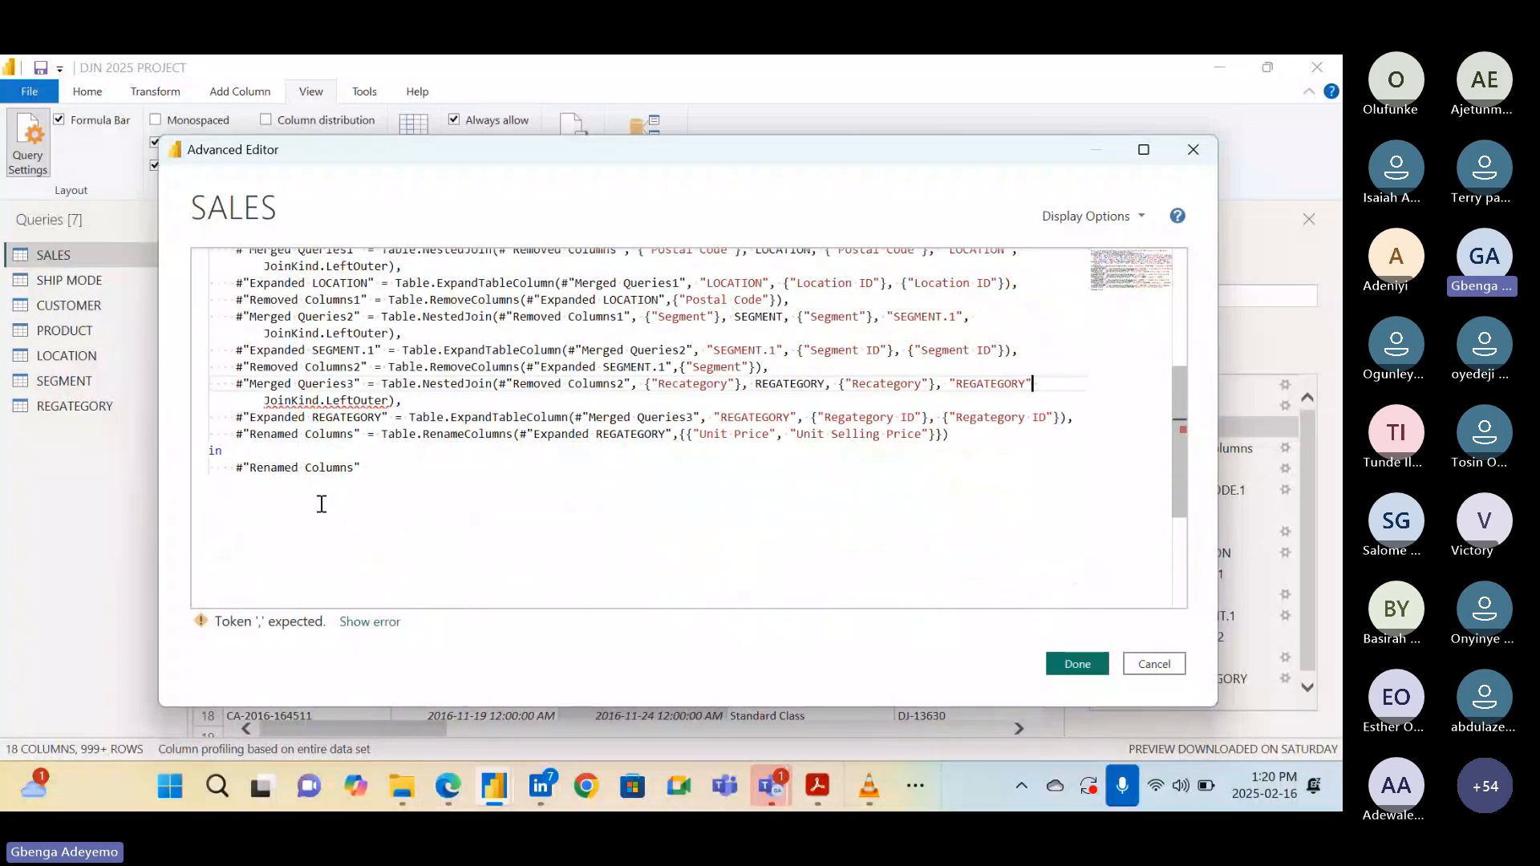
scroll(322, 503, up, 3)
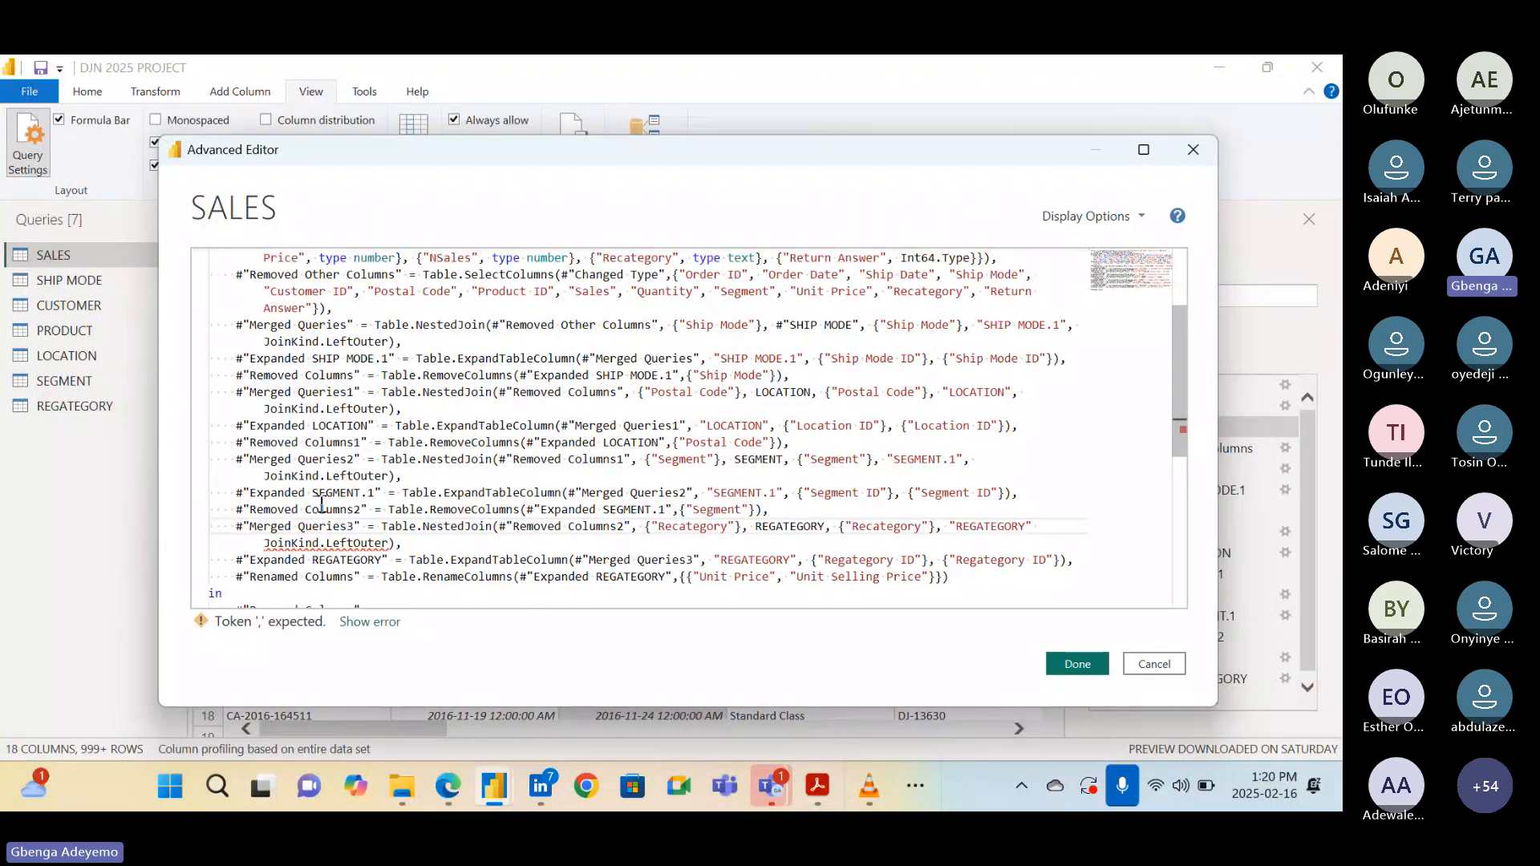
scroll(321, 504, down, 1)
mouse_move(350, 532)
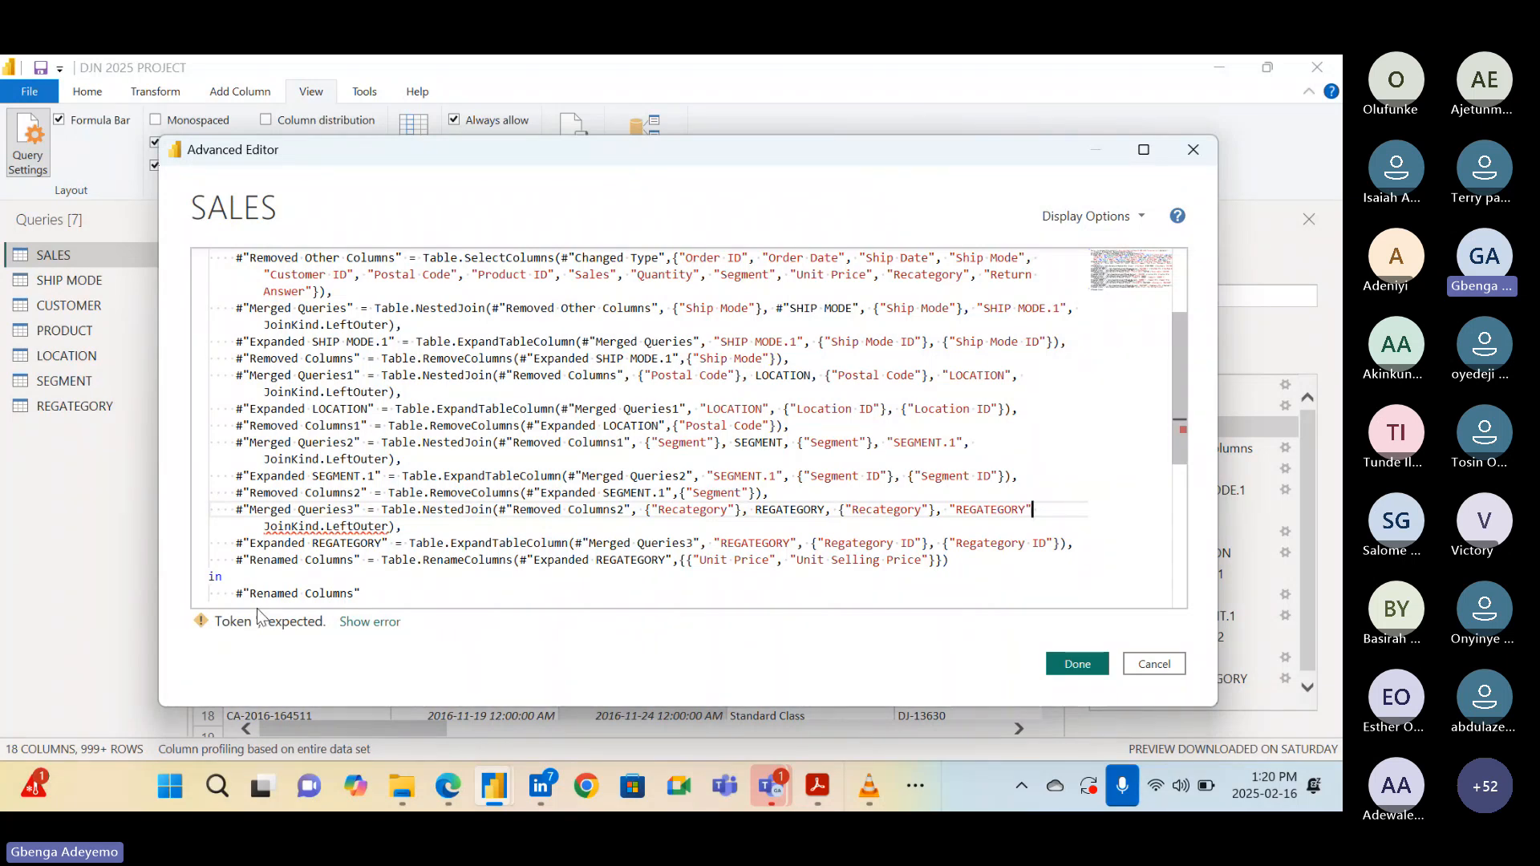
click(1084, 667)
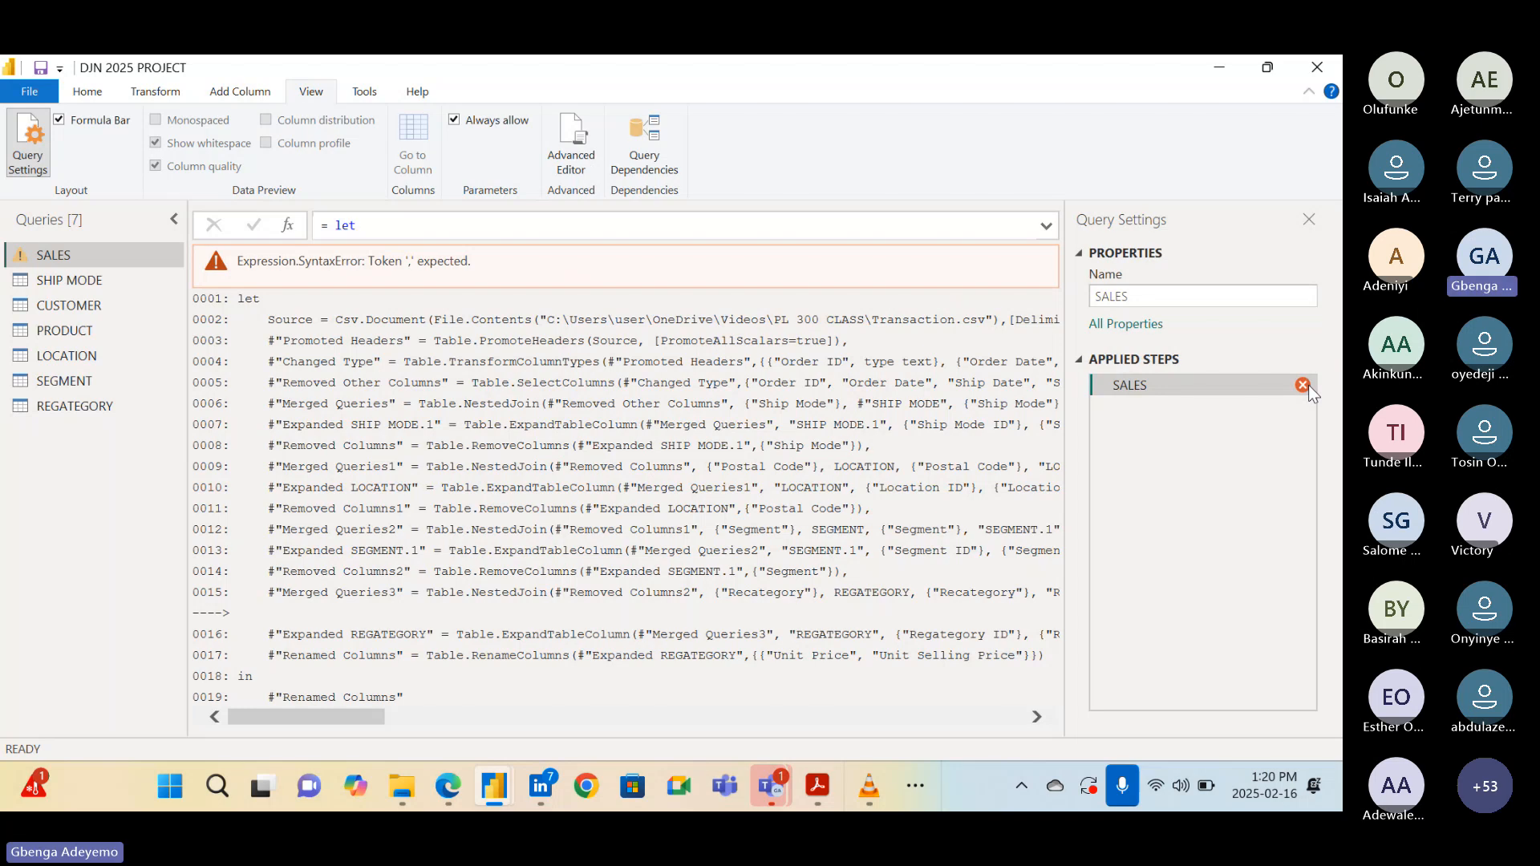
Expand the formula bar and examine the SALES code around the Merged Queries3 line for the missing comma
click(1045, 228)
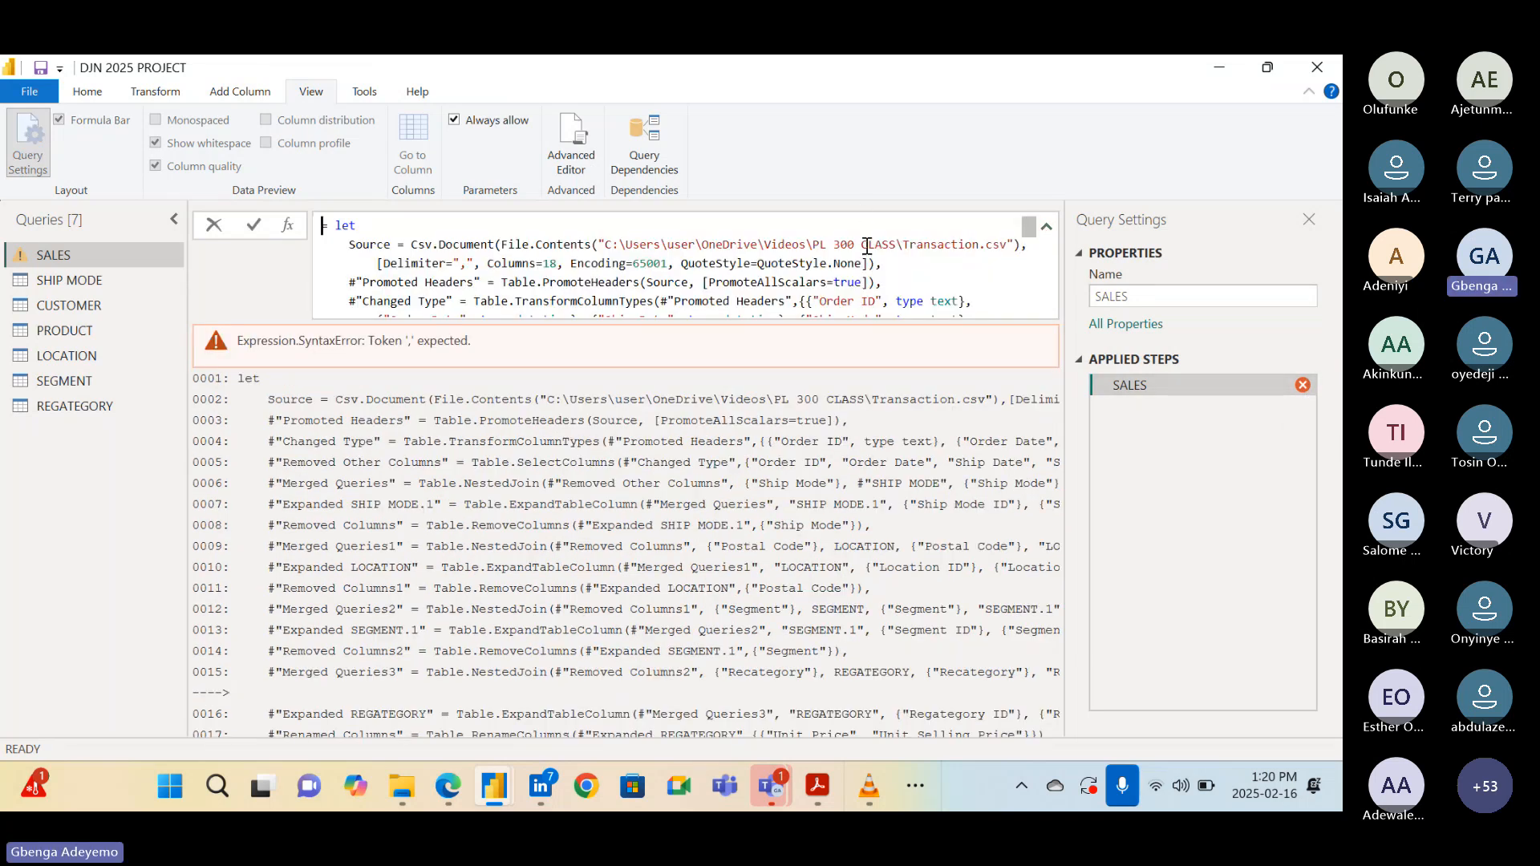
scroll(866, 246, down, 5)
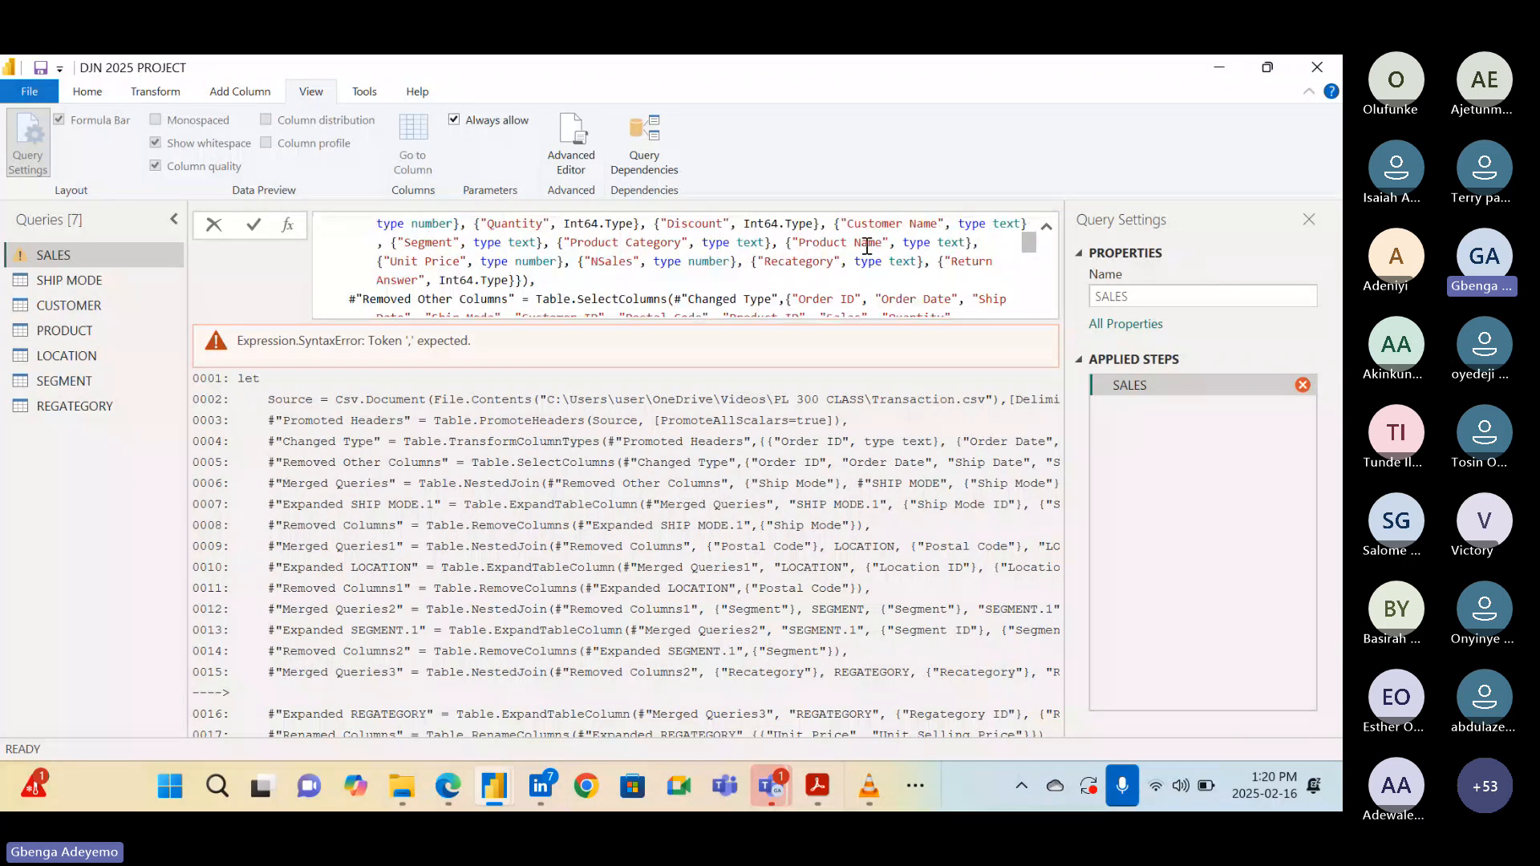
scroll(866, 246, down, 5)
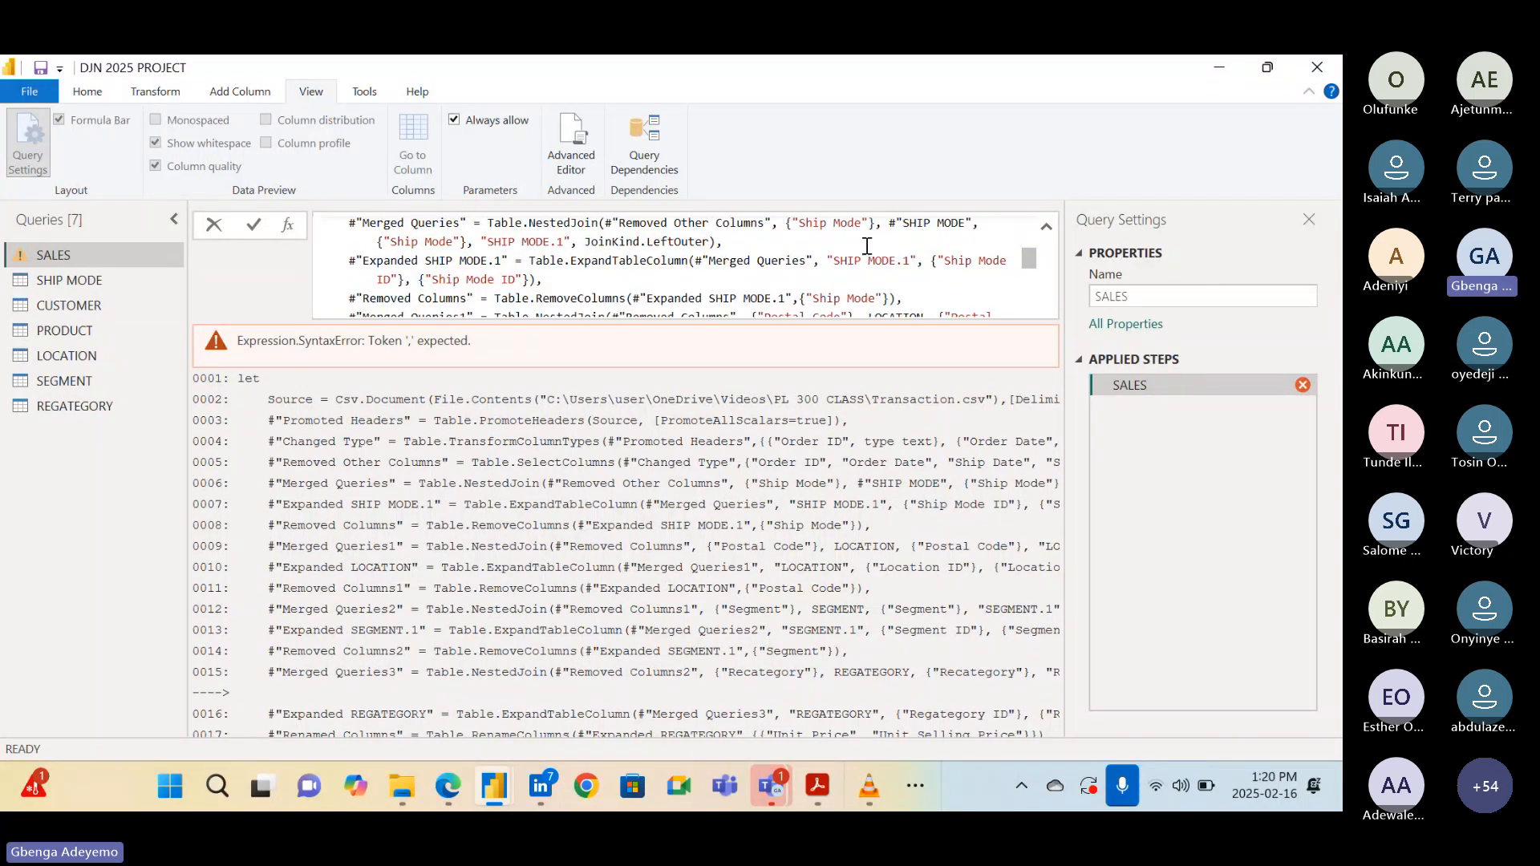
scroll(866, 246, down, 5)
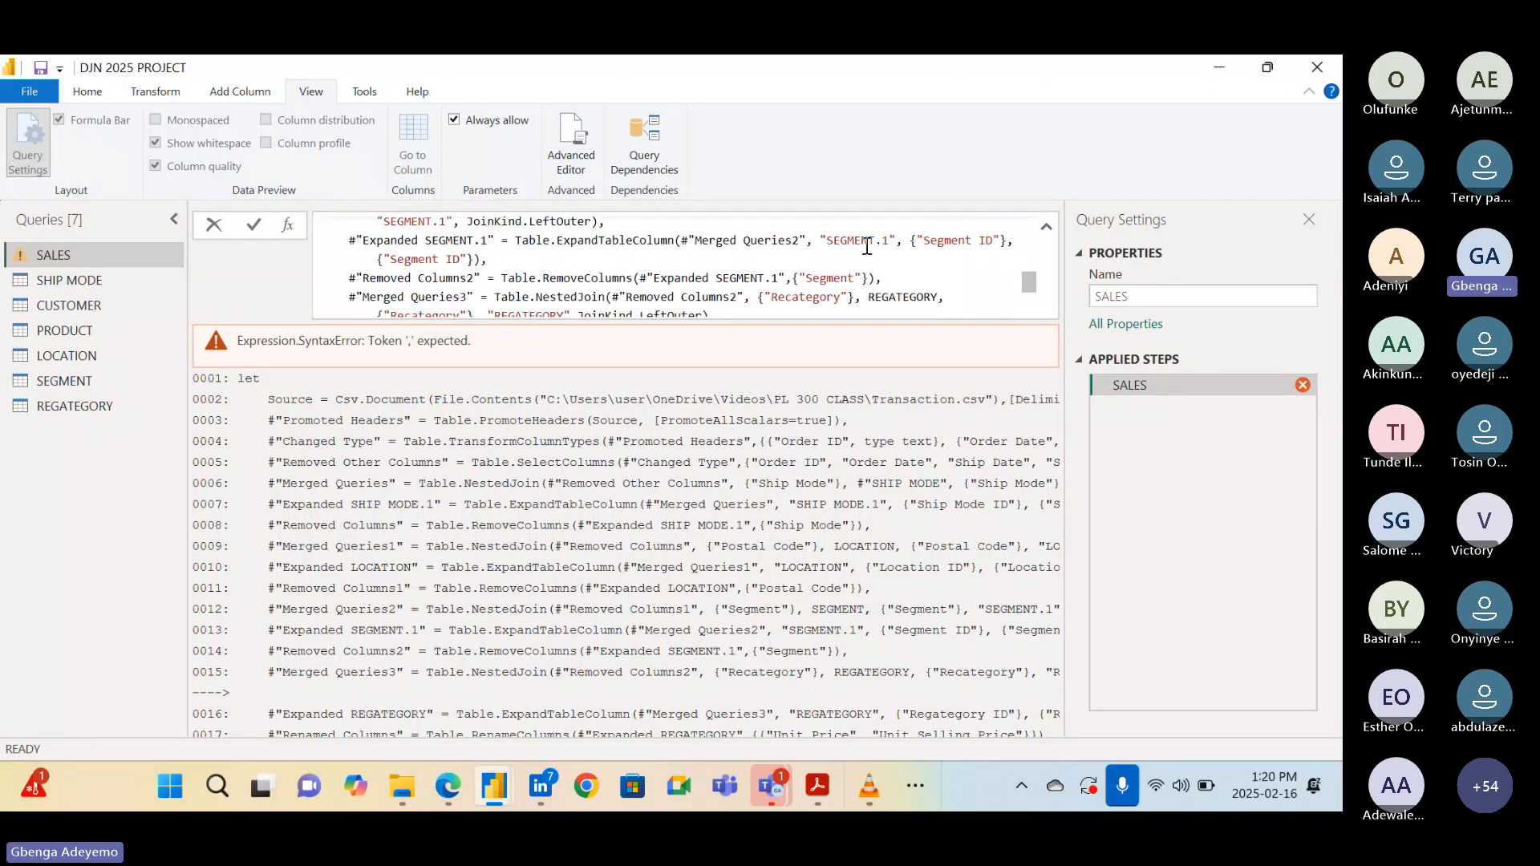
scroll(906, 258, up, 1)
scroll(947, 271, down, 1)
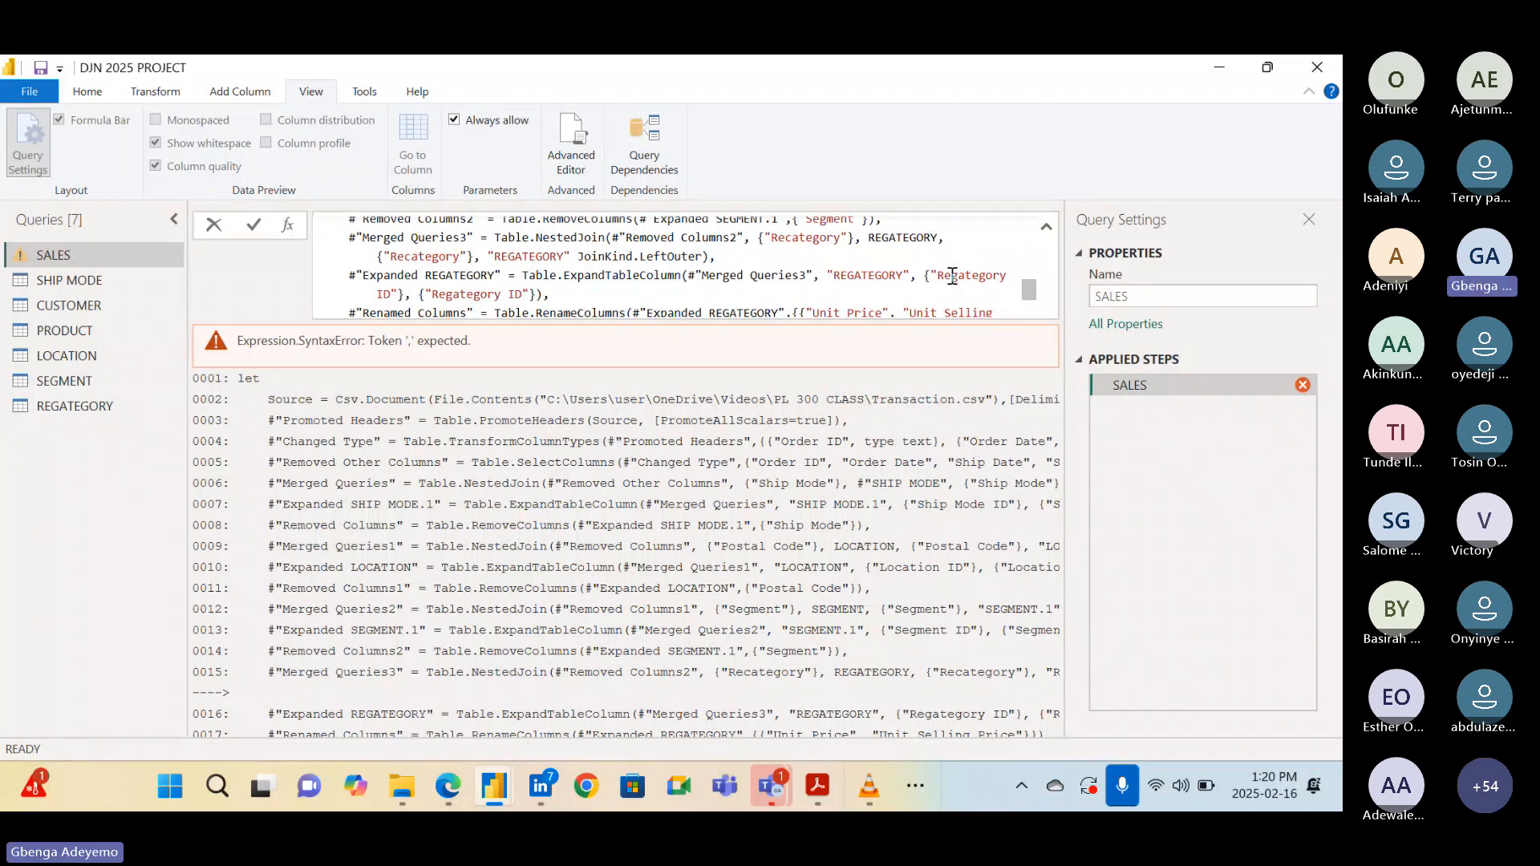
scroll(952, 275, down, 4)
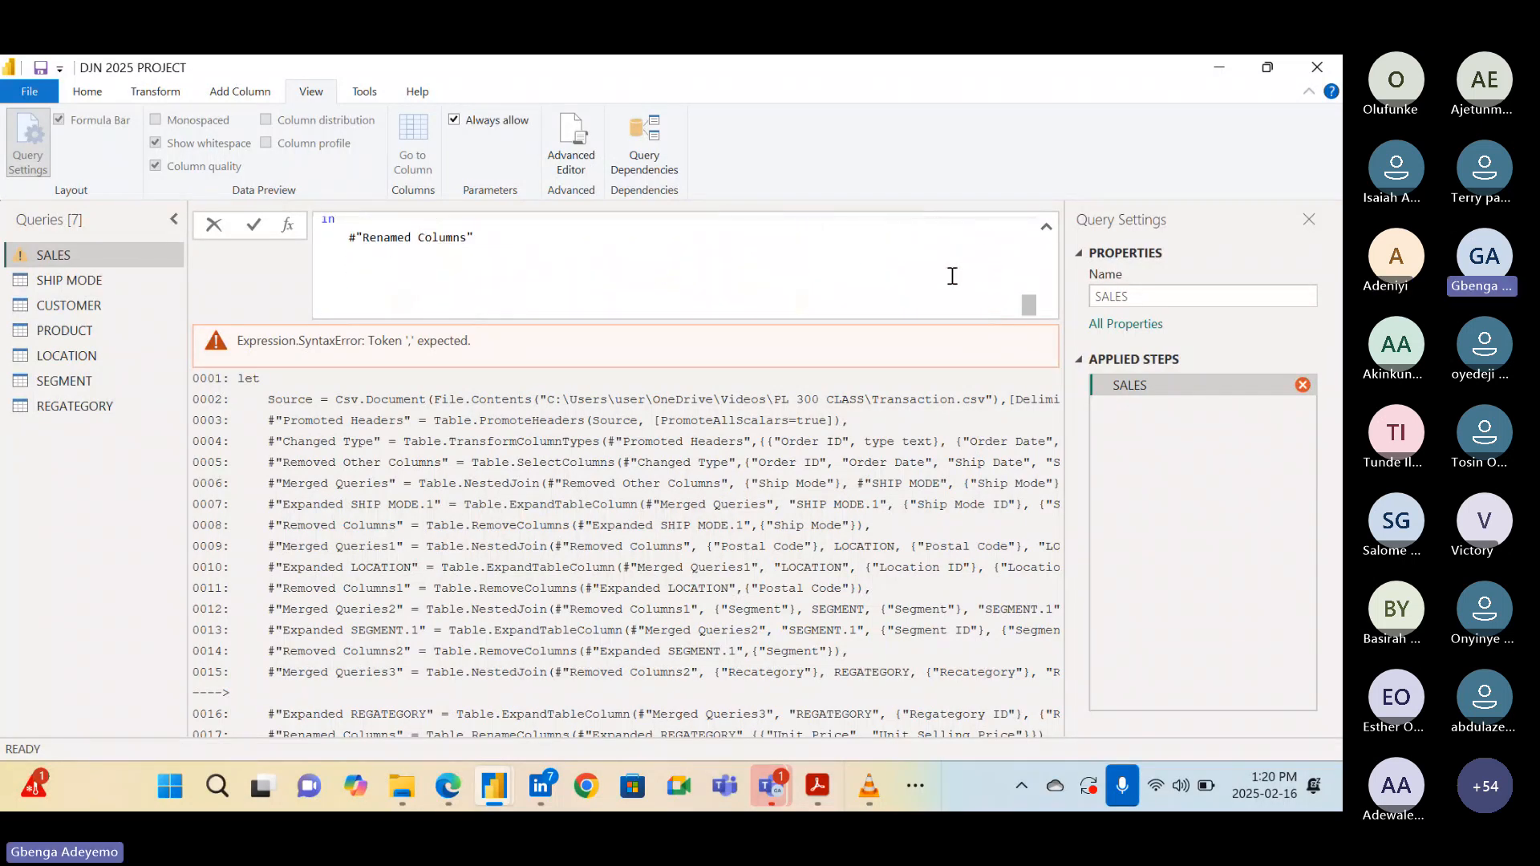
scroll(952, 275, up, 5)
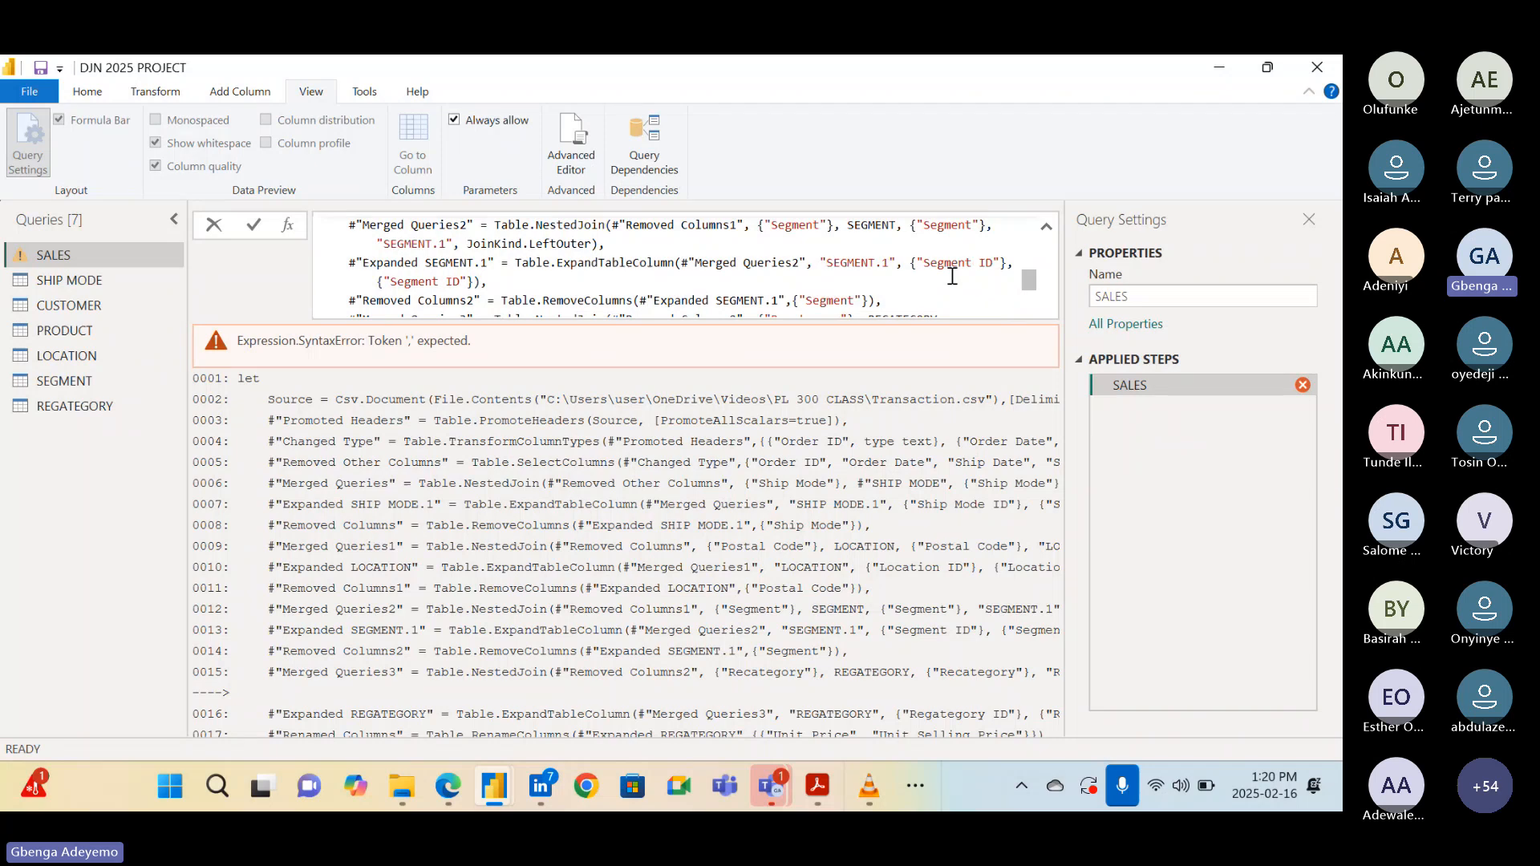
scroll(952, 275, up, 1)
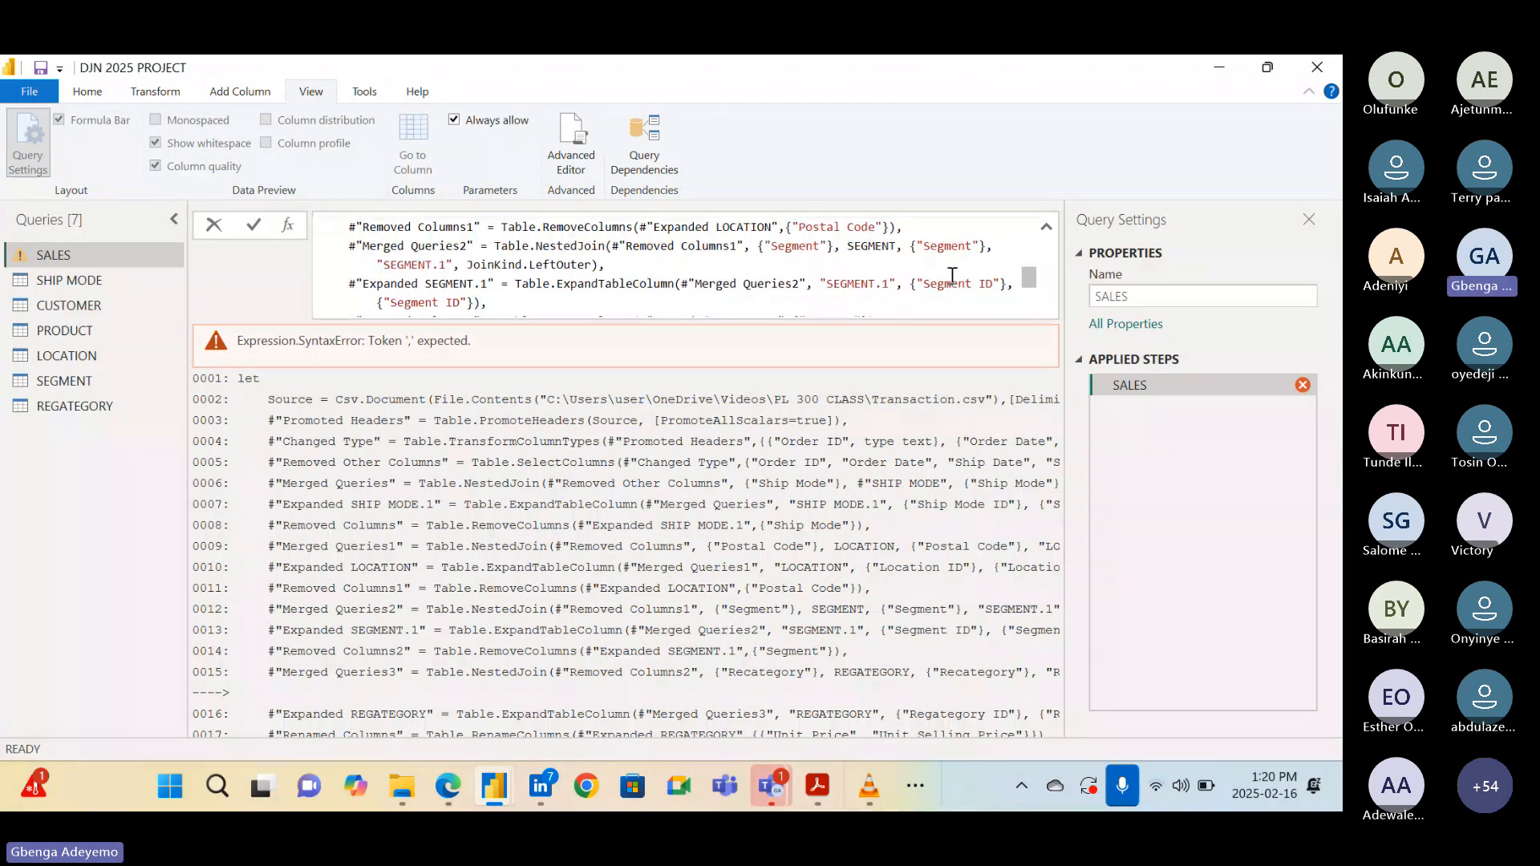
scroll(952, 275, down, 1)
scroll(952, 275, down, 4)
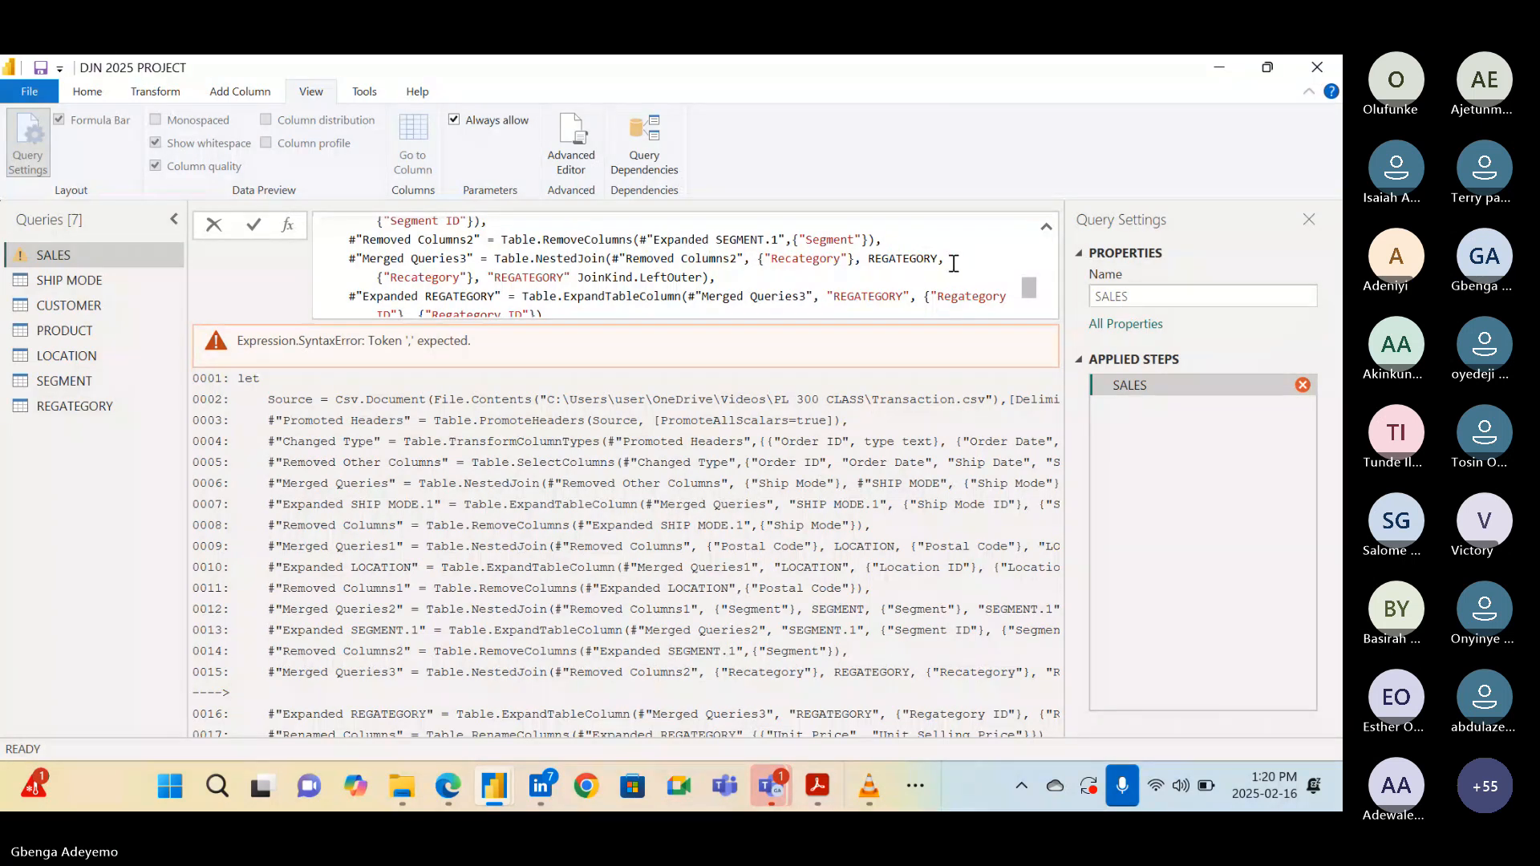
scroll(952, 260, down, 1)
scroll(953, 263, down, 1)
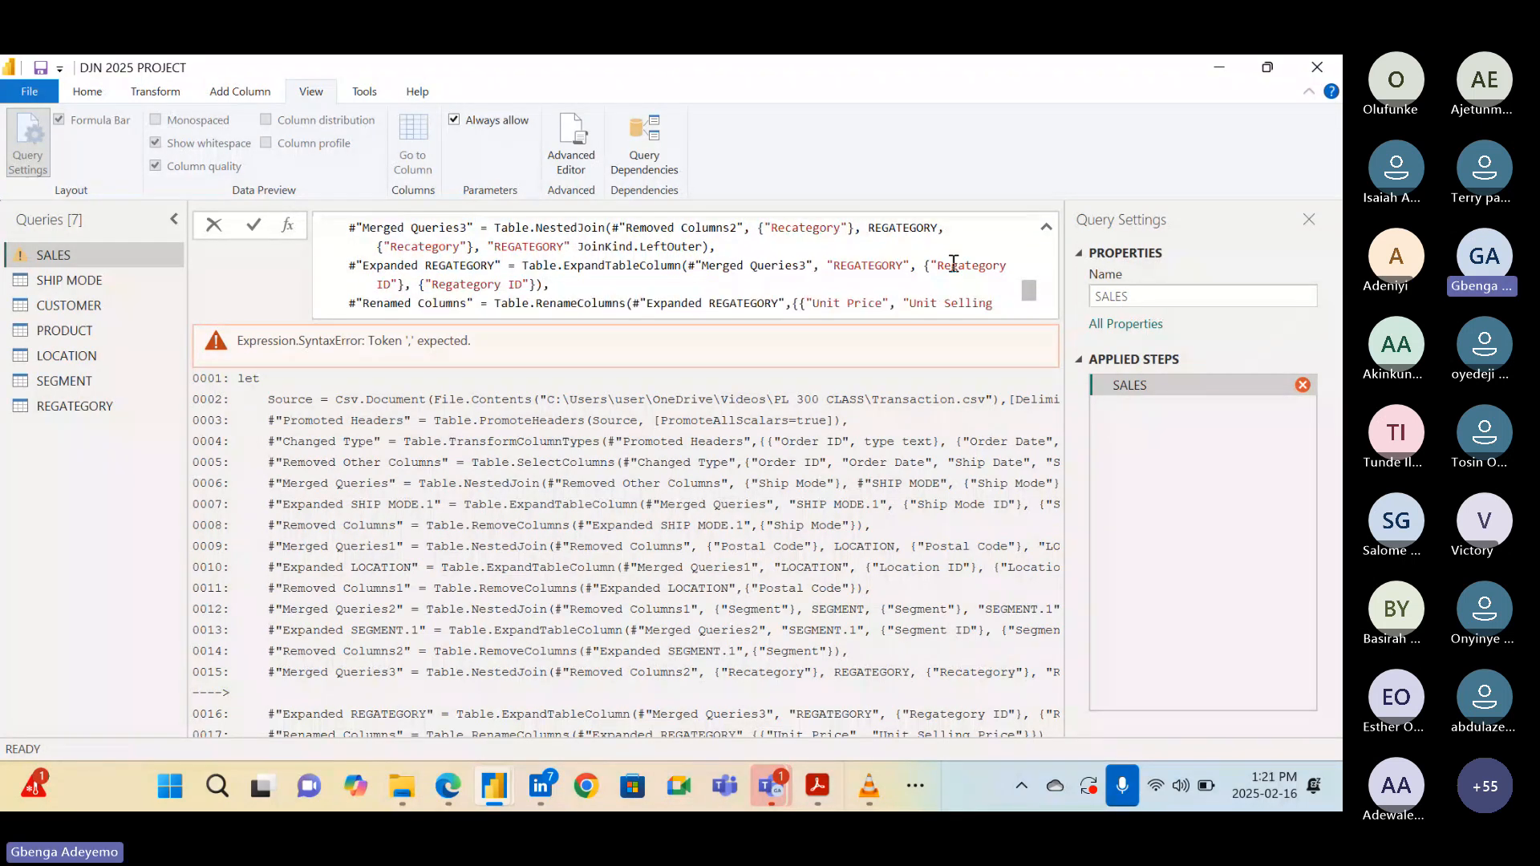
scroll(953, 263, down, 1)
scroll(952, 263, up, 3)
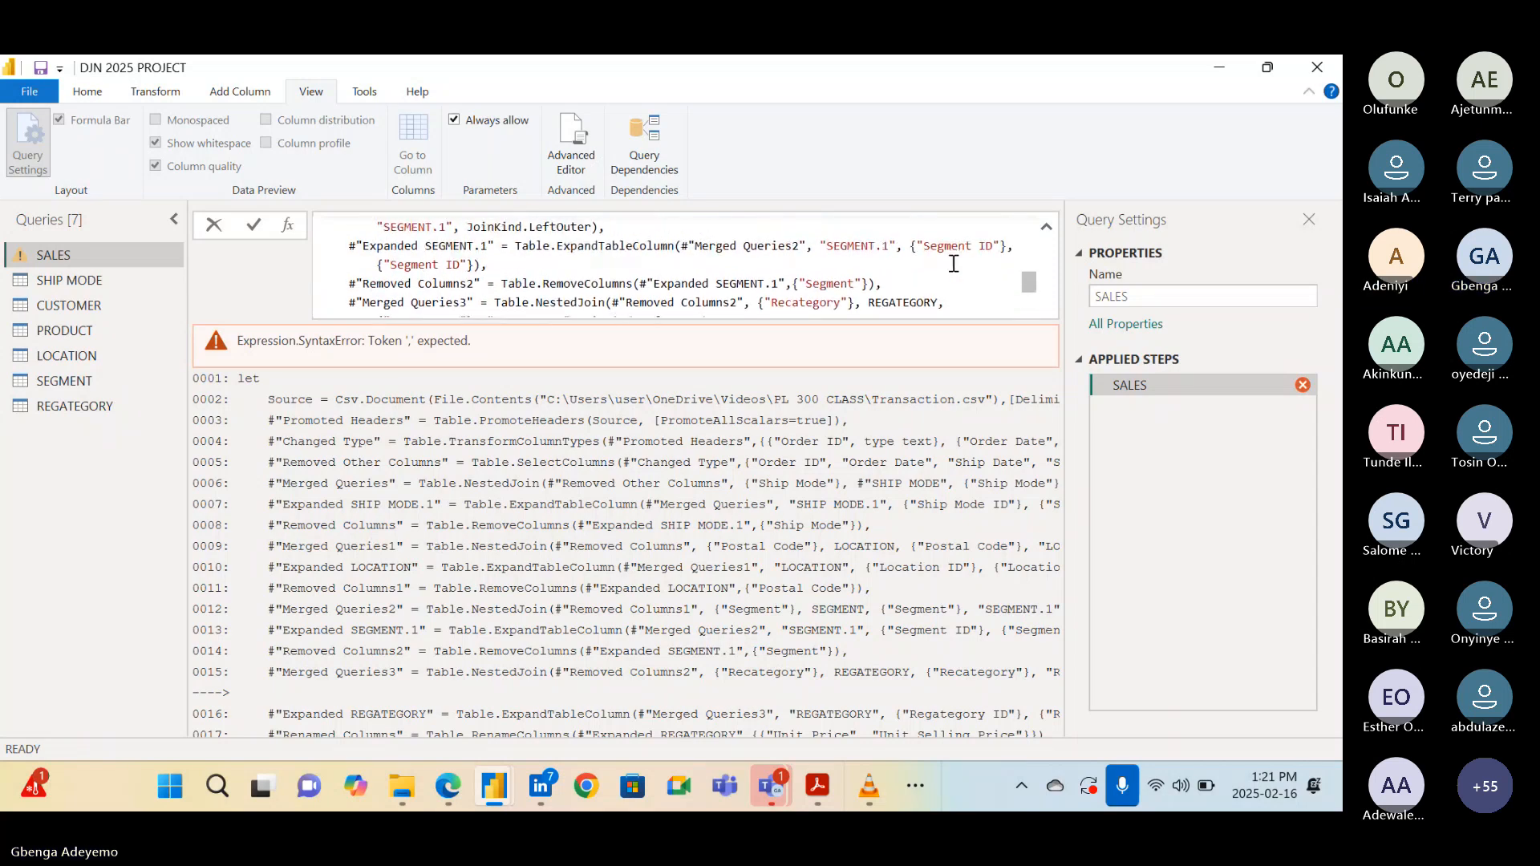
scroll(953, 263, down, 1)
scroll(952, 263, down, 1)
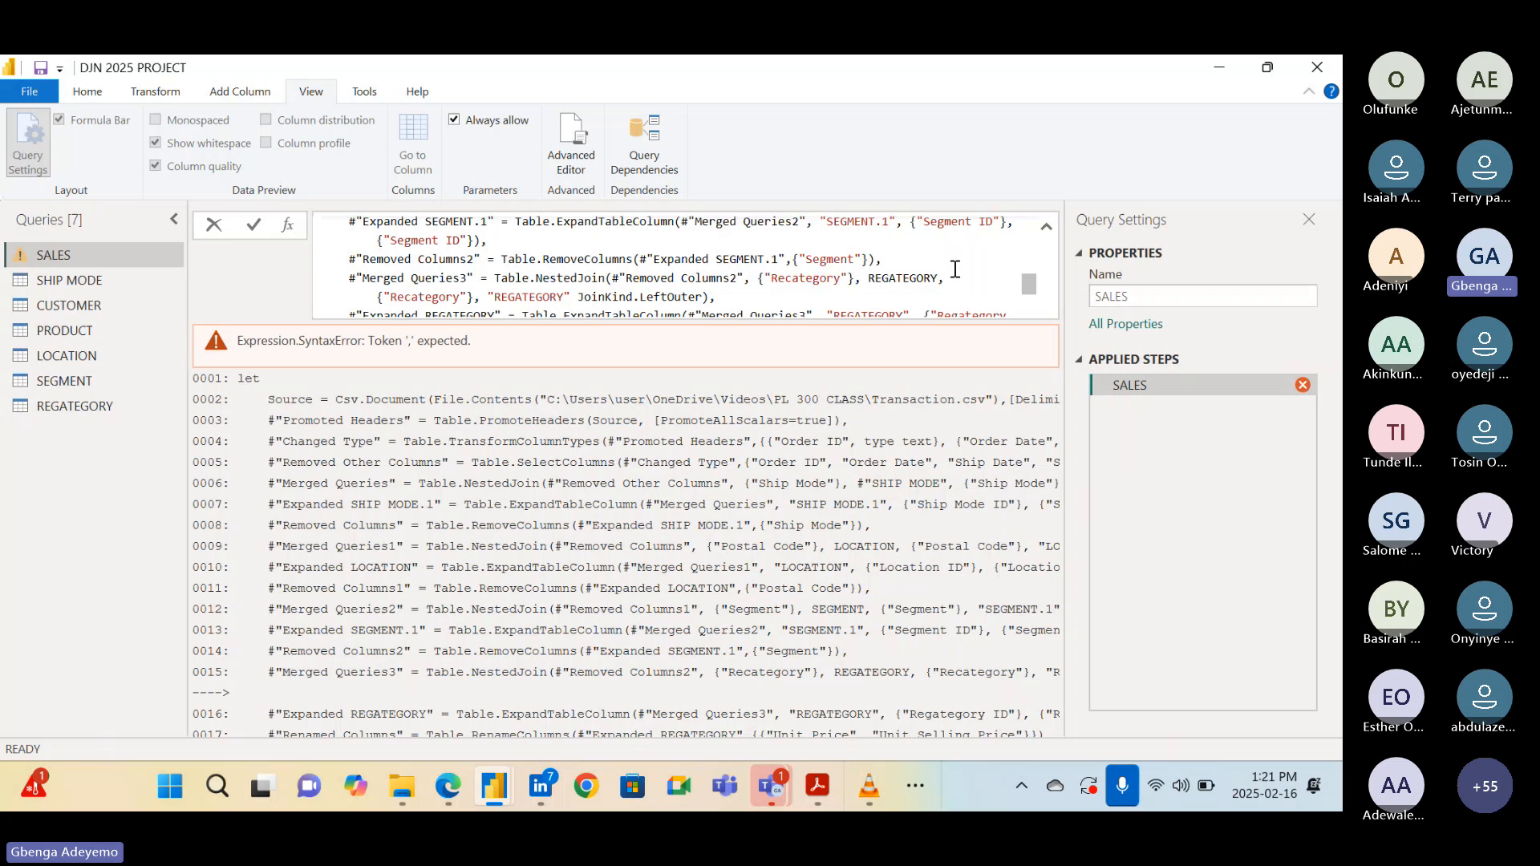
click(954, 279)
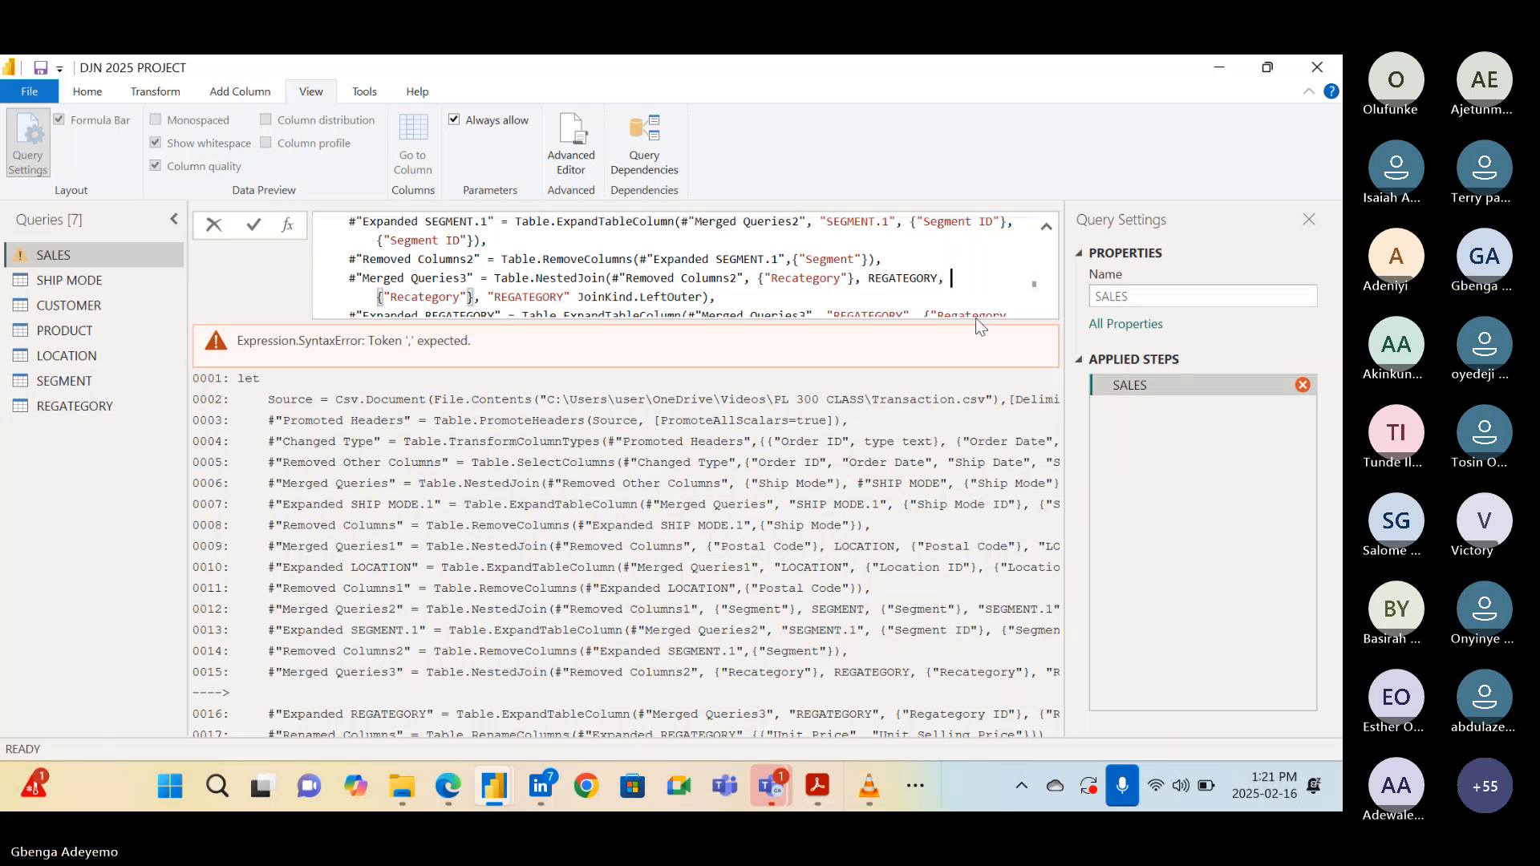
text(,)
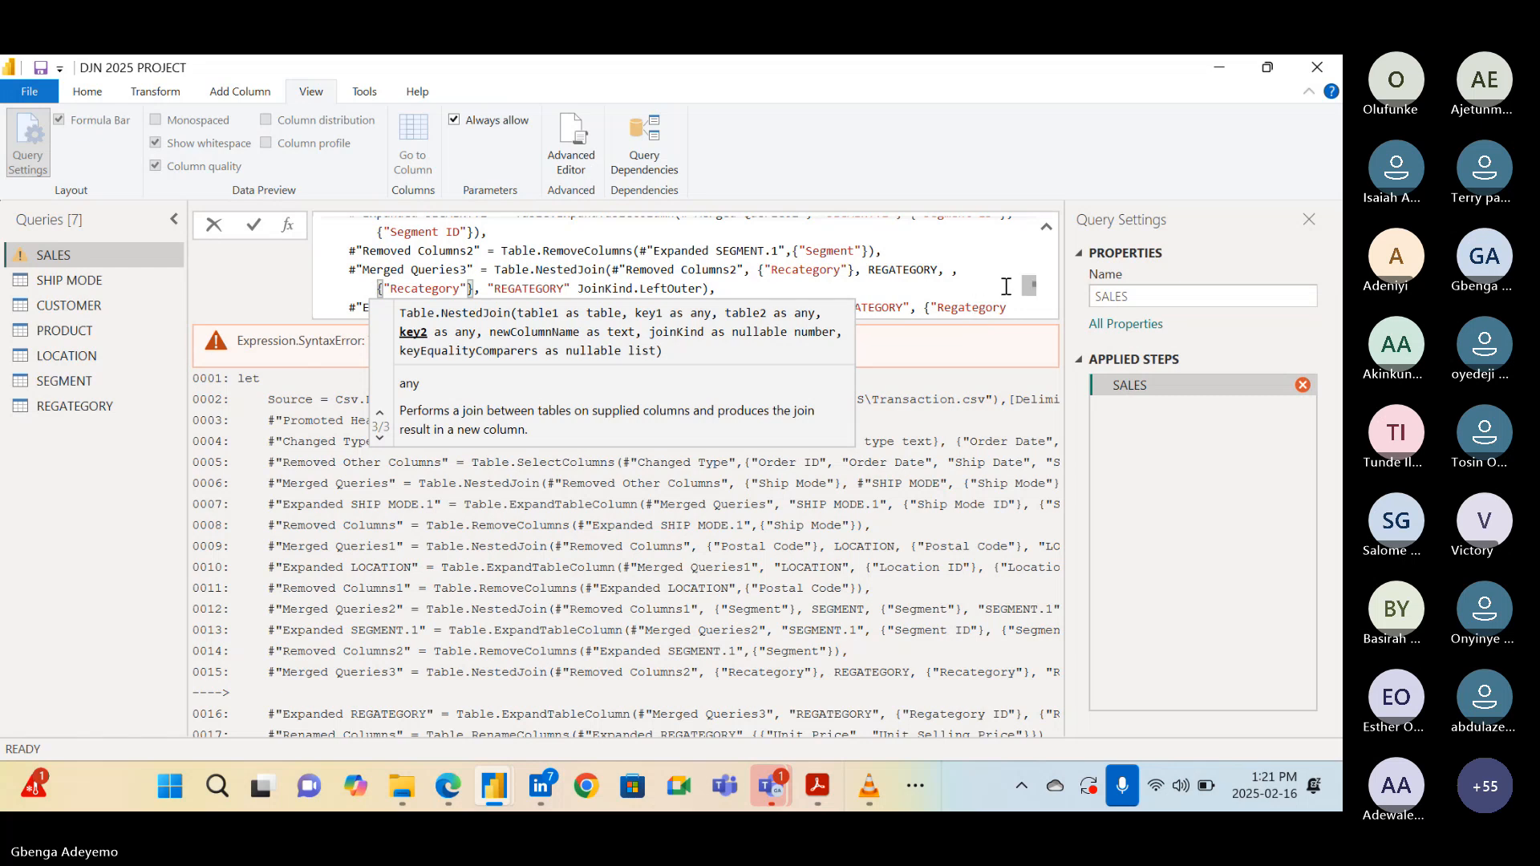
key(BackSpace)
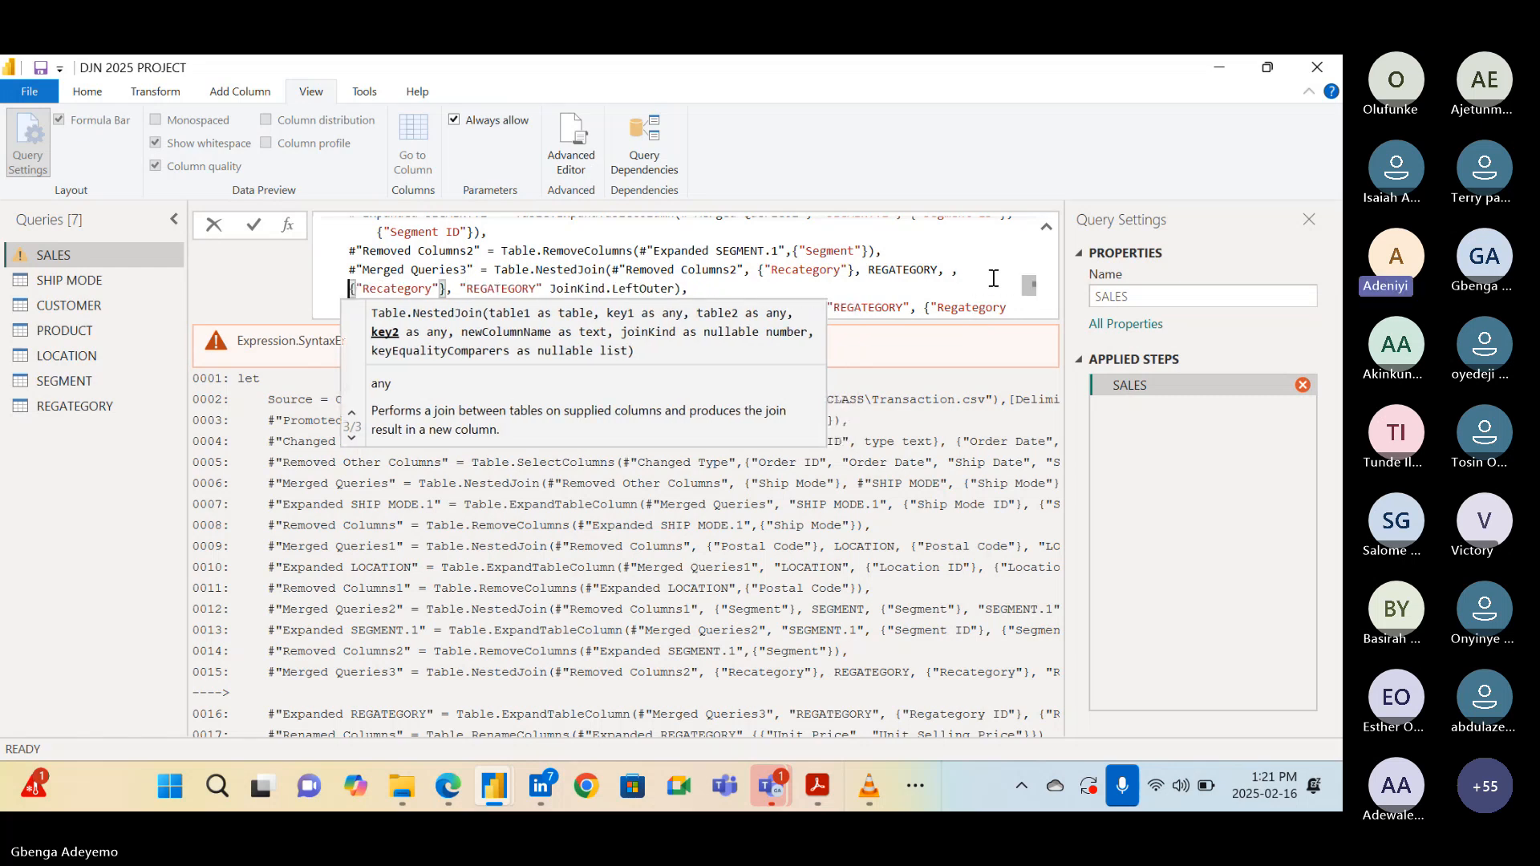
key(BackSpace)
key(BackSpace)
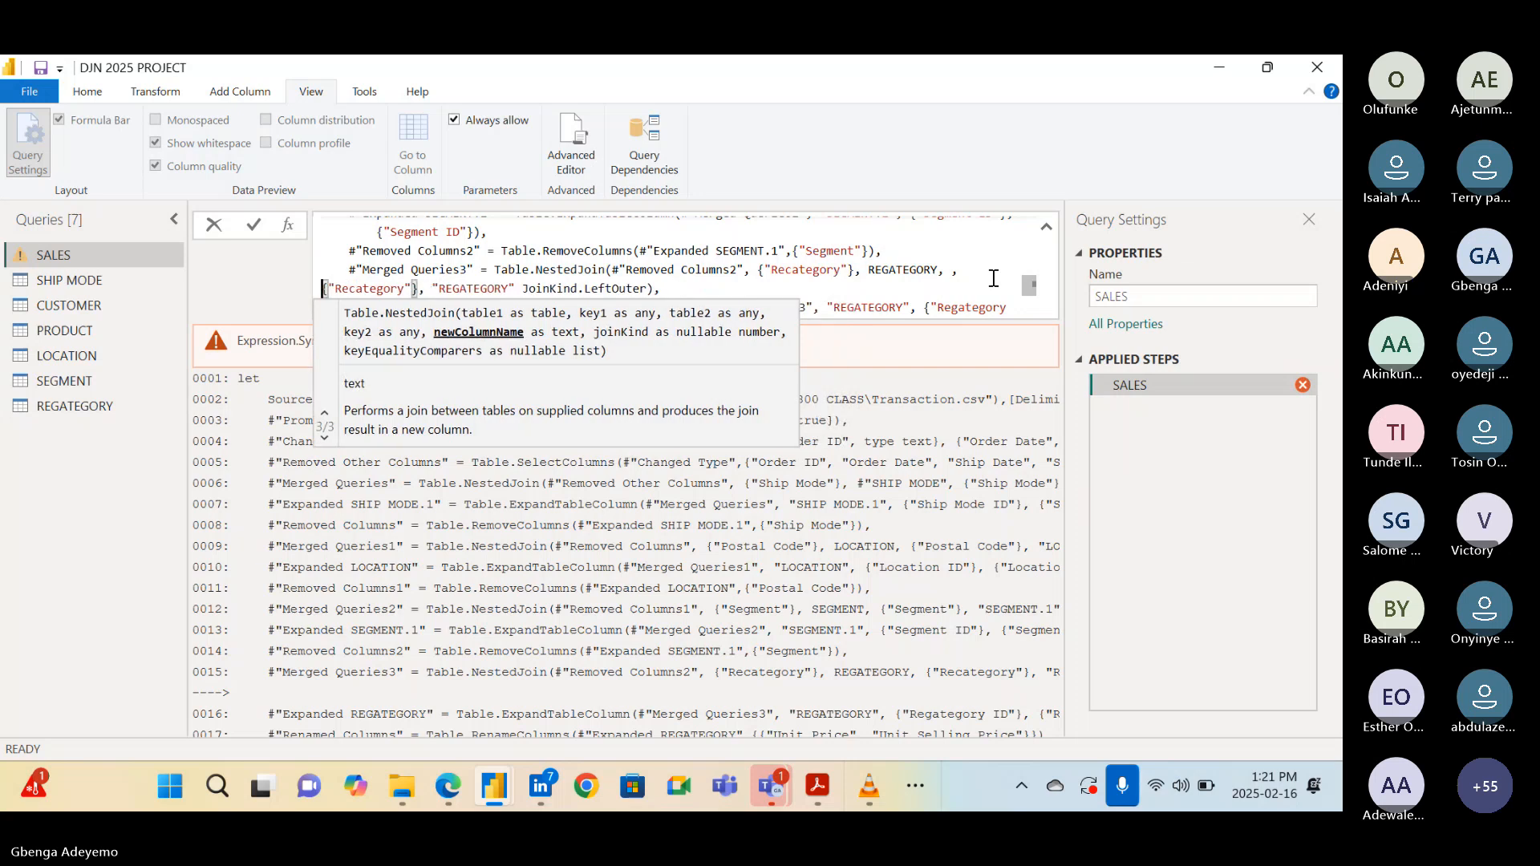
key(BackSpace)
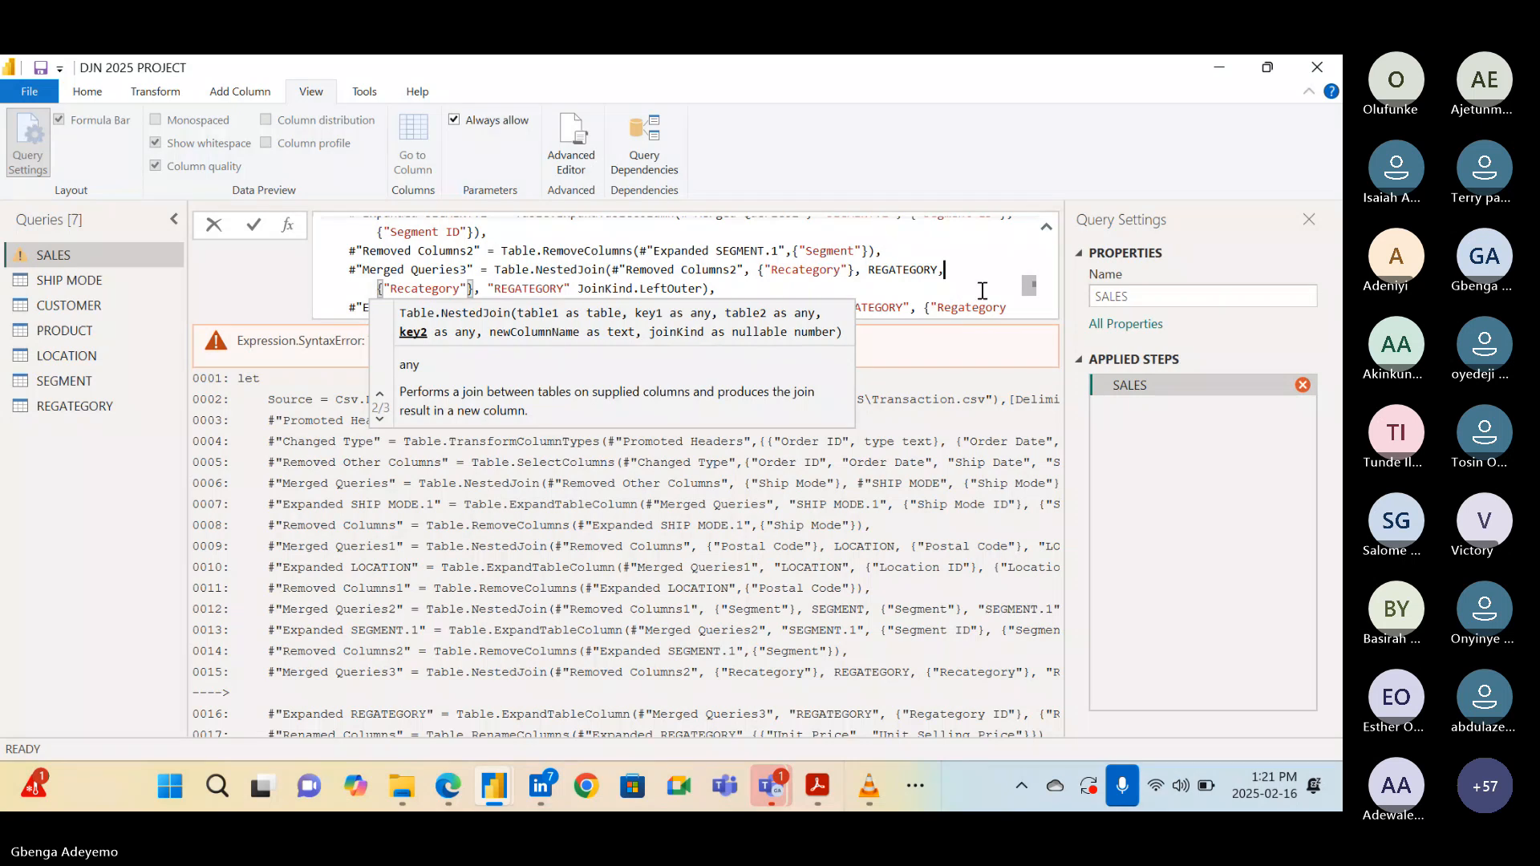
key(ctrl+z)
key(ctrl+z)
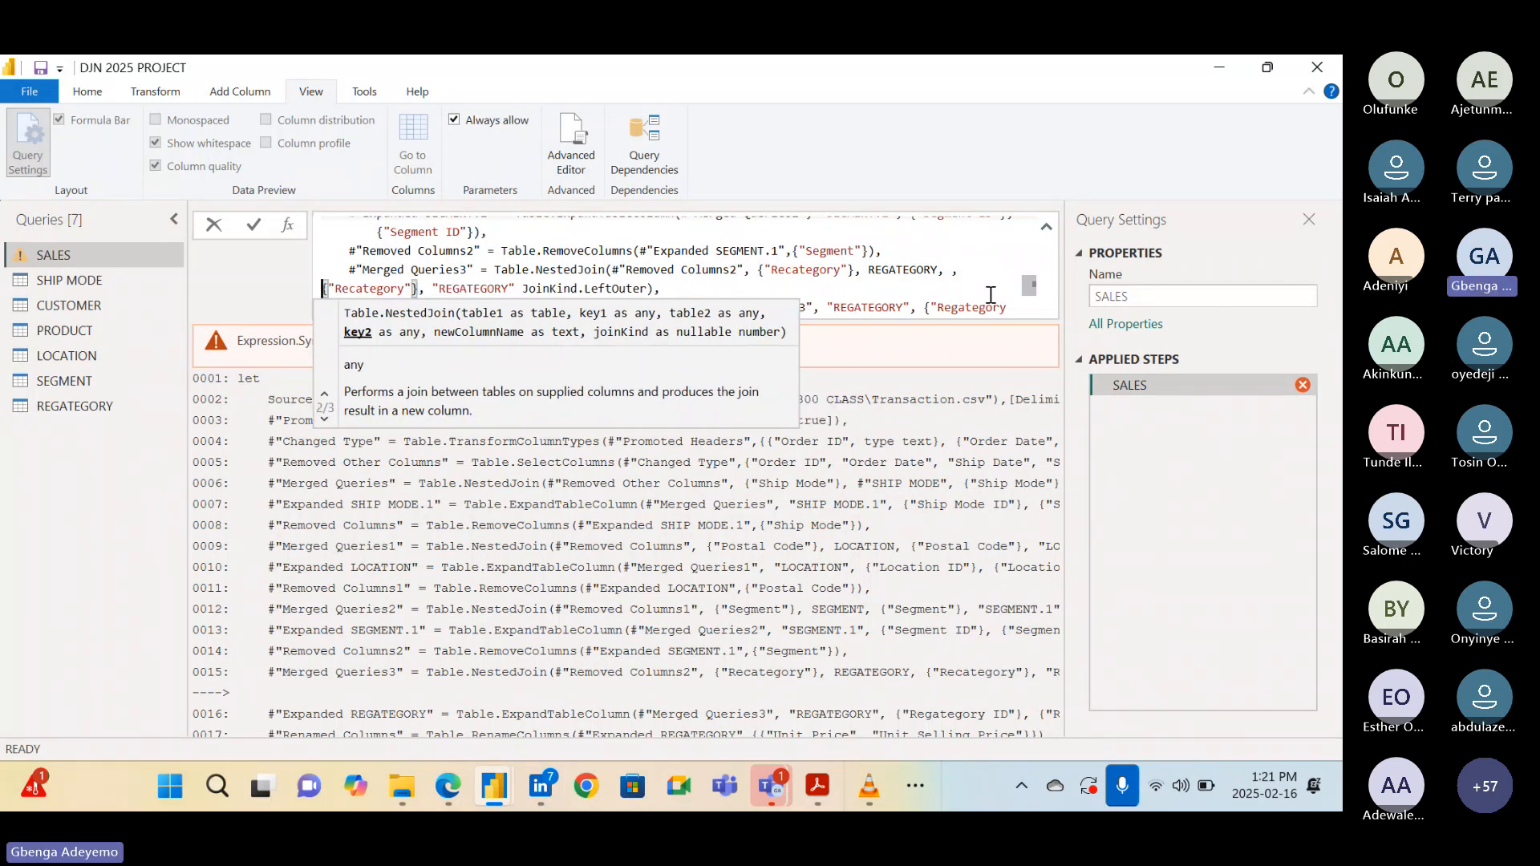
key(ctrl+y)
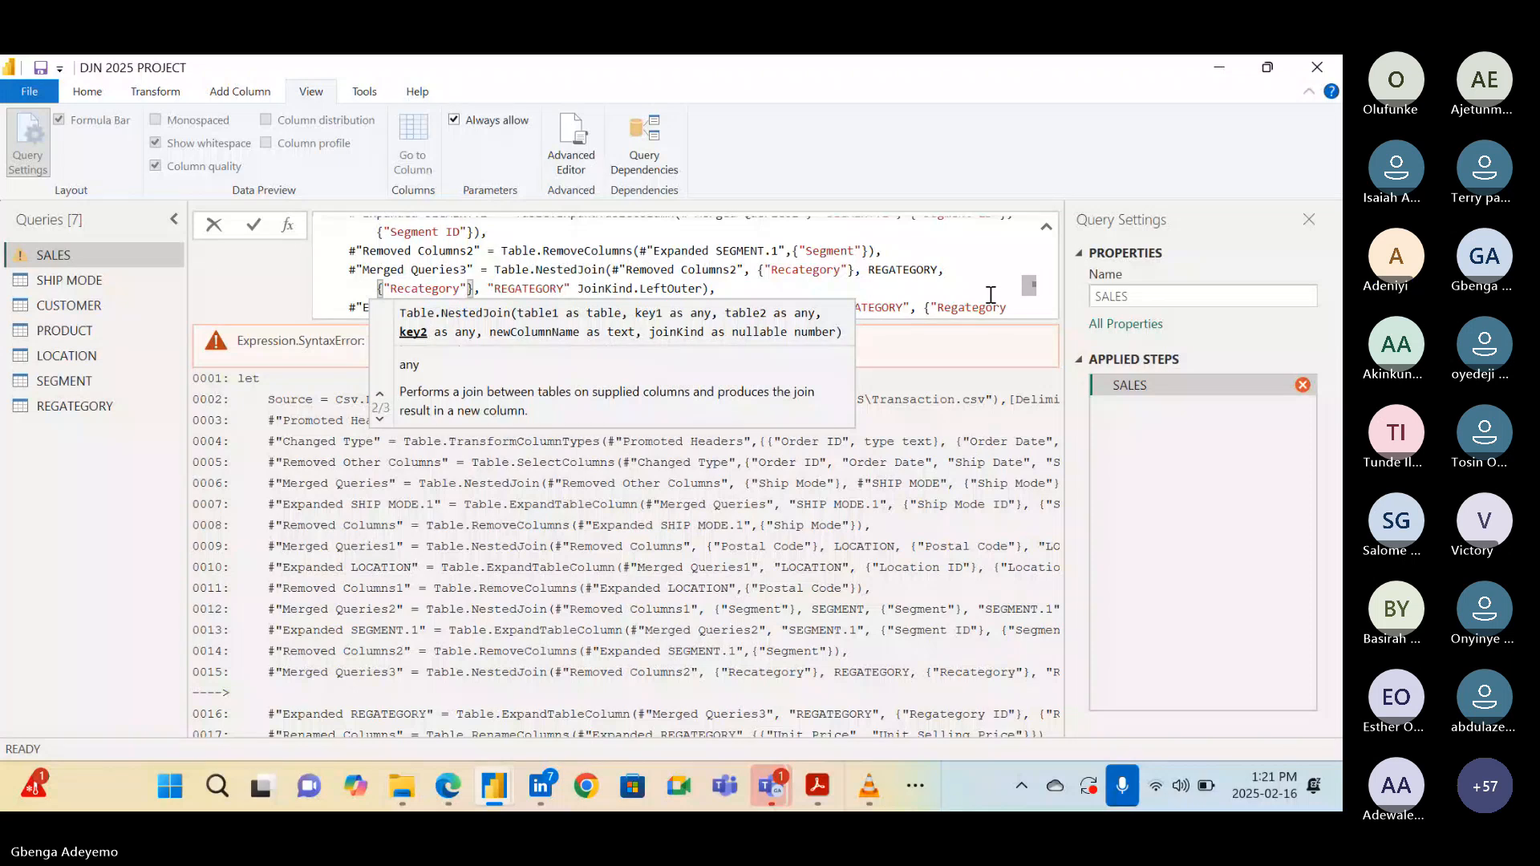
key(BackSpace)
key(BackSpace)
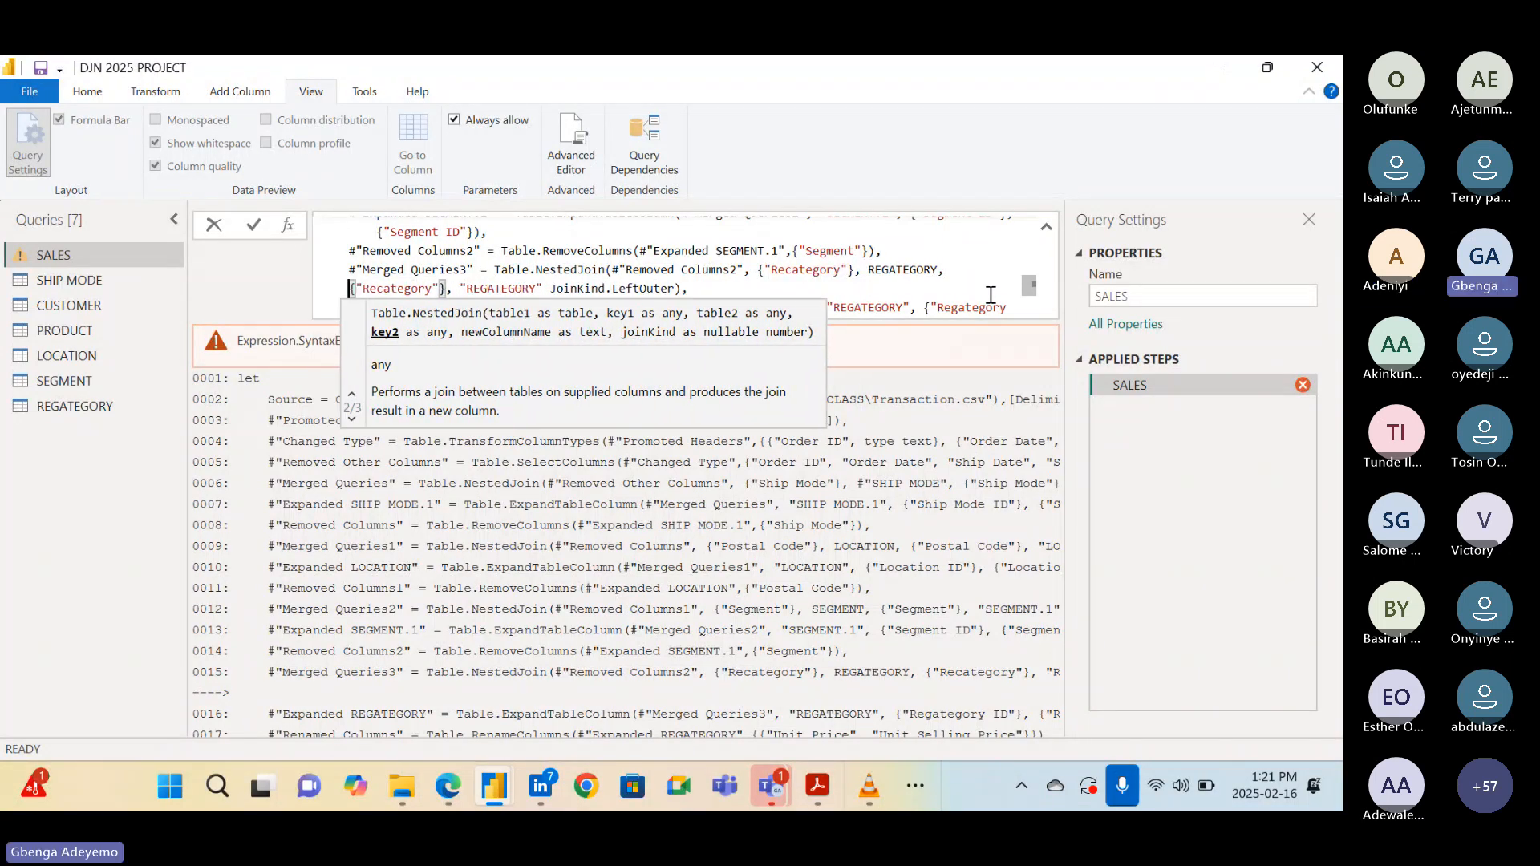
key(Tab)
key(Tab)
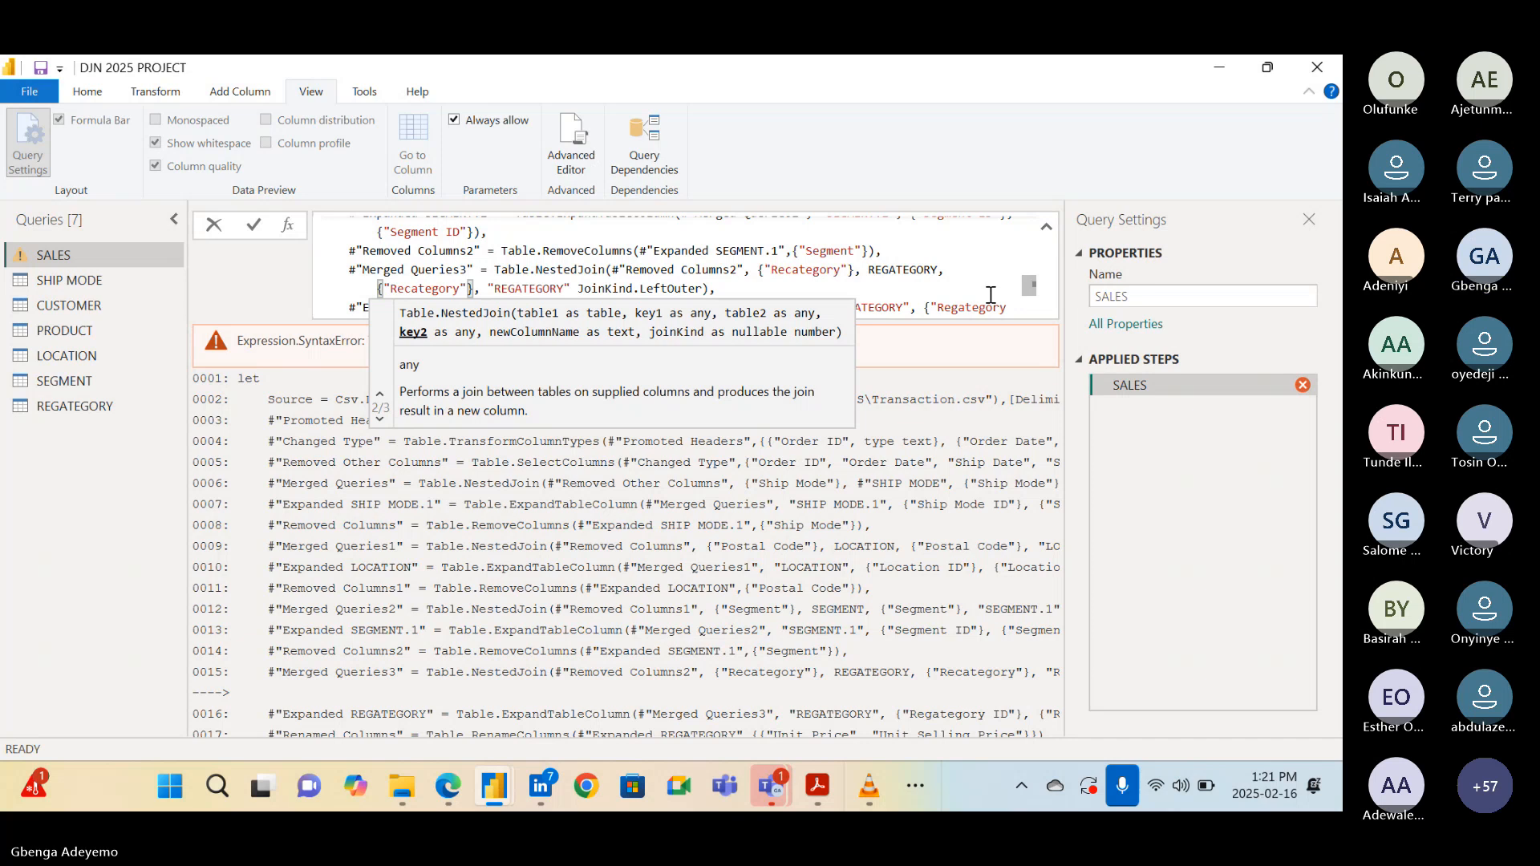
click(1149, 390)
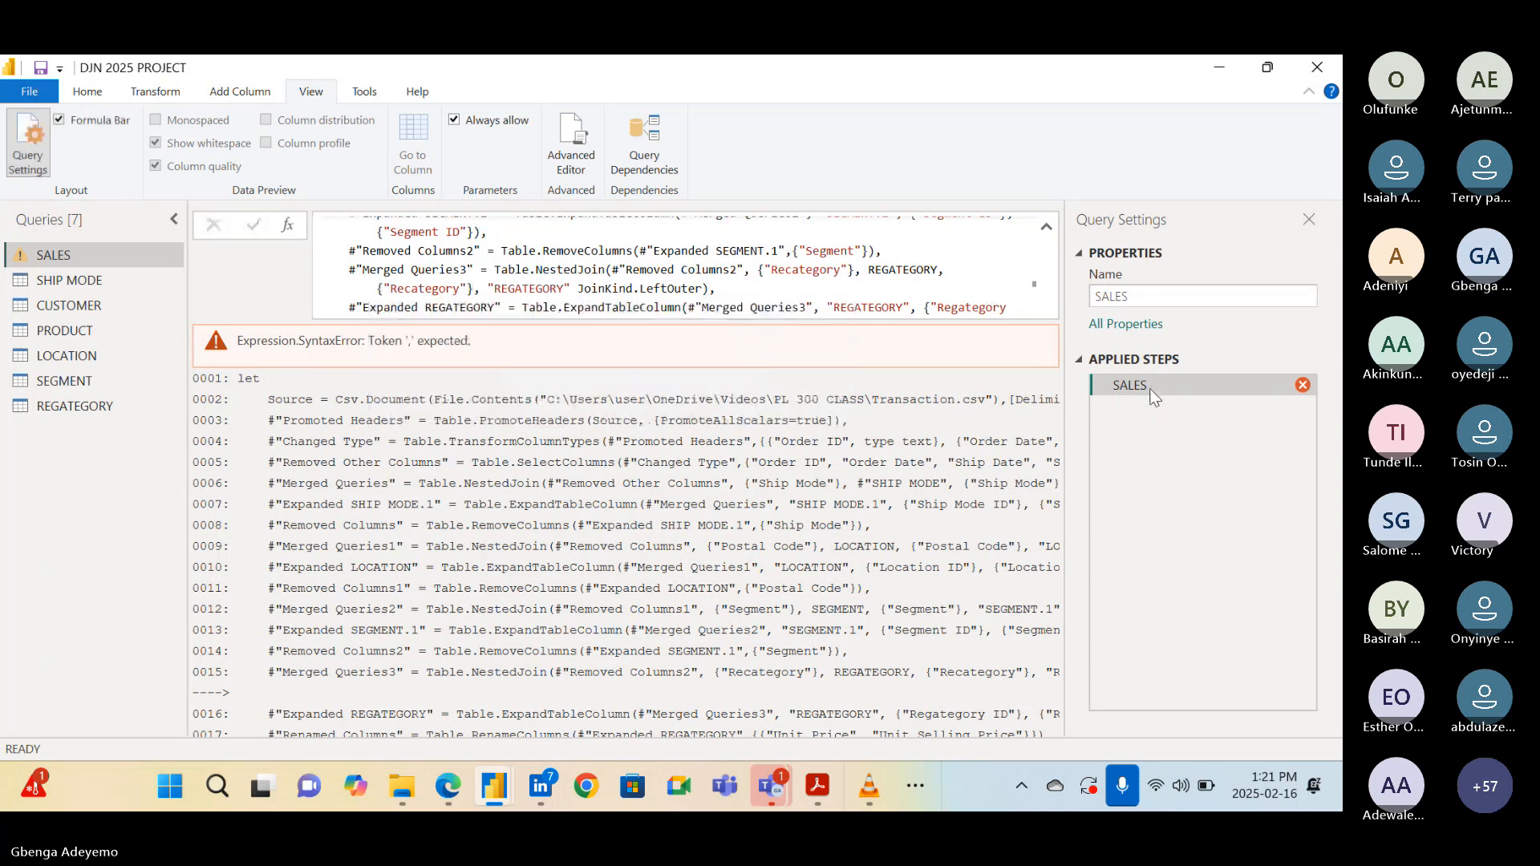
Insert a comma after the final "REGATEGORY" in the Merged Queries3 line using the Advanced Editor, and apply the corrected SALES code
right_click(1149, 390)
click(549, 163)
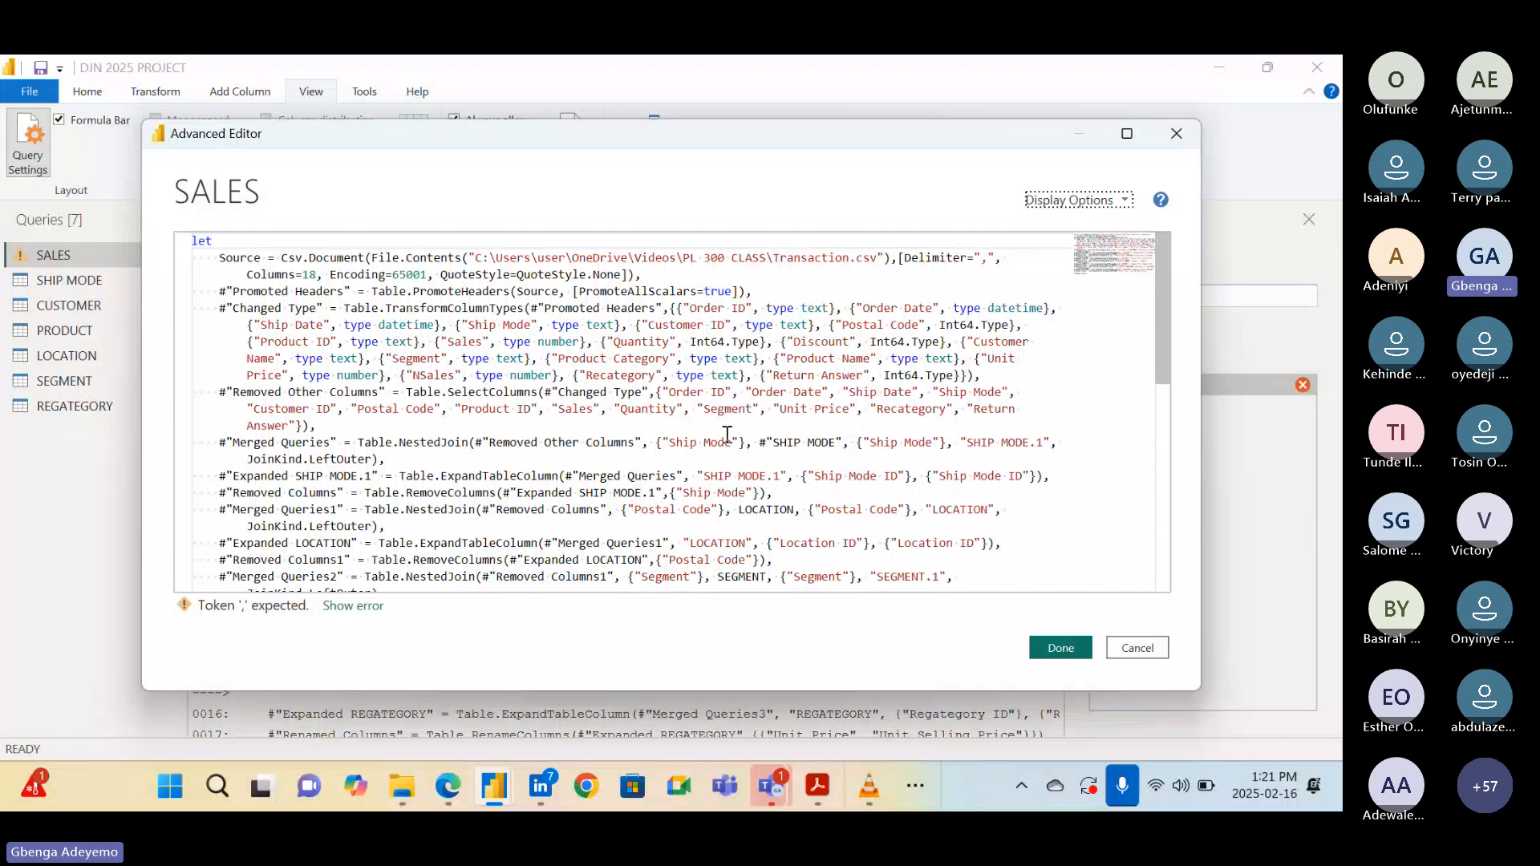
scroll(954, 479, down, 3)
click(1032, 518)
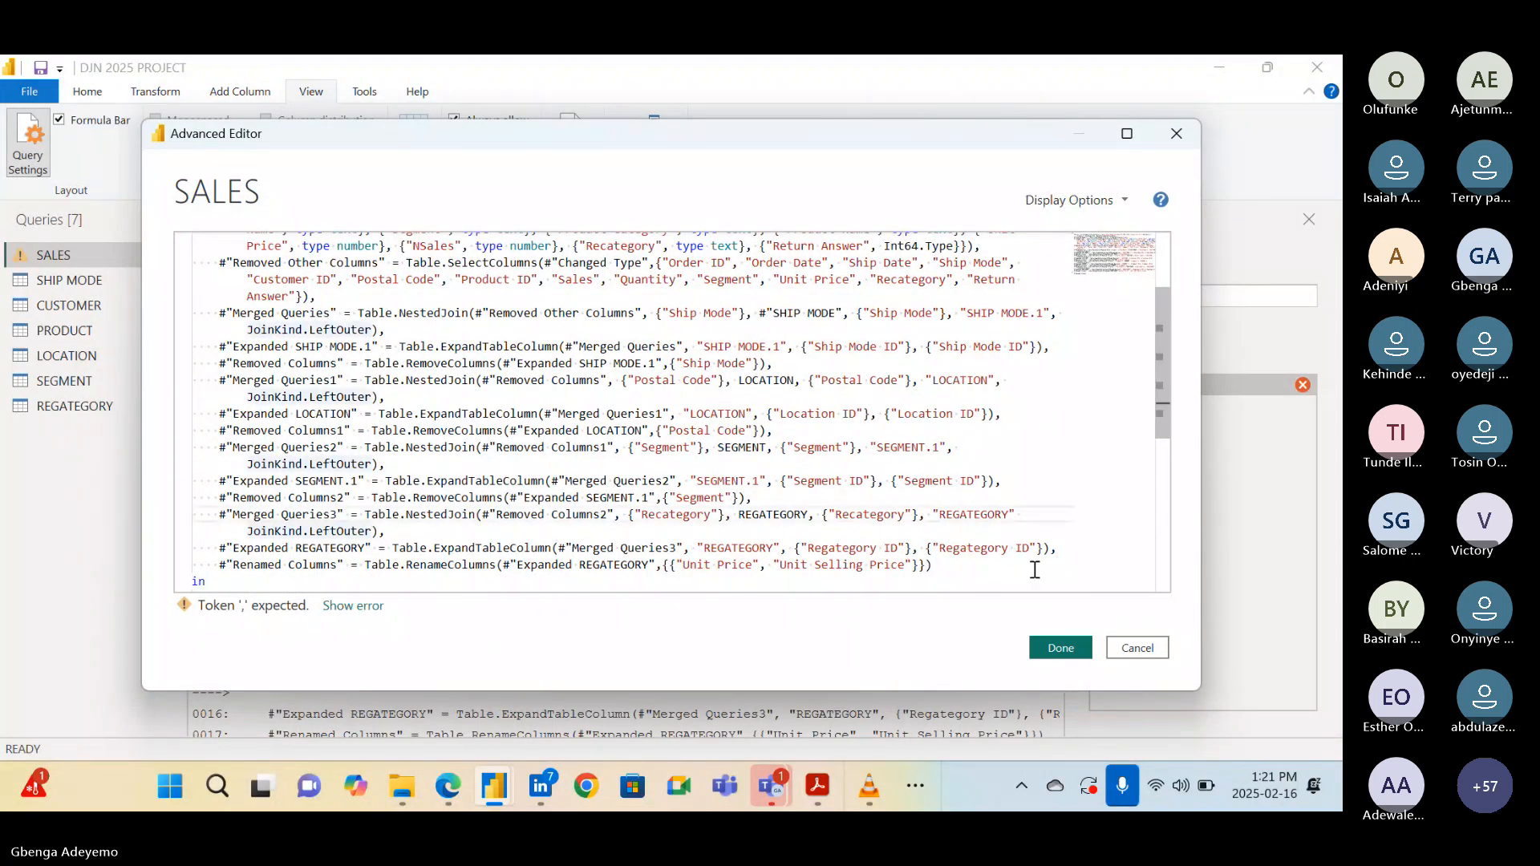
key(Delete)
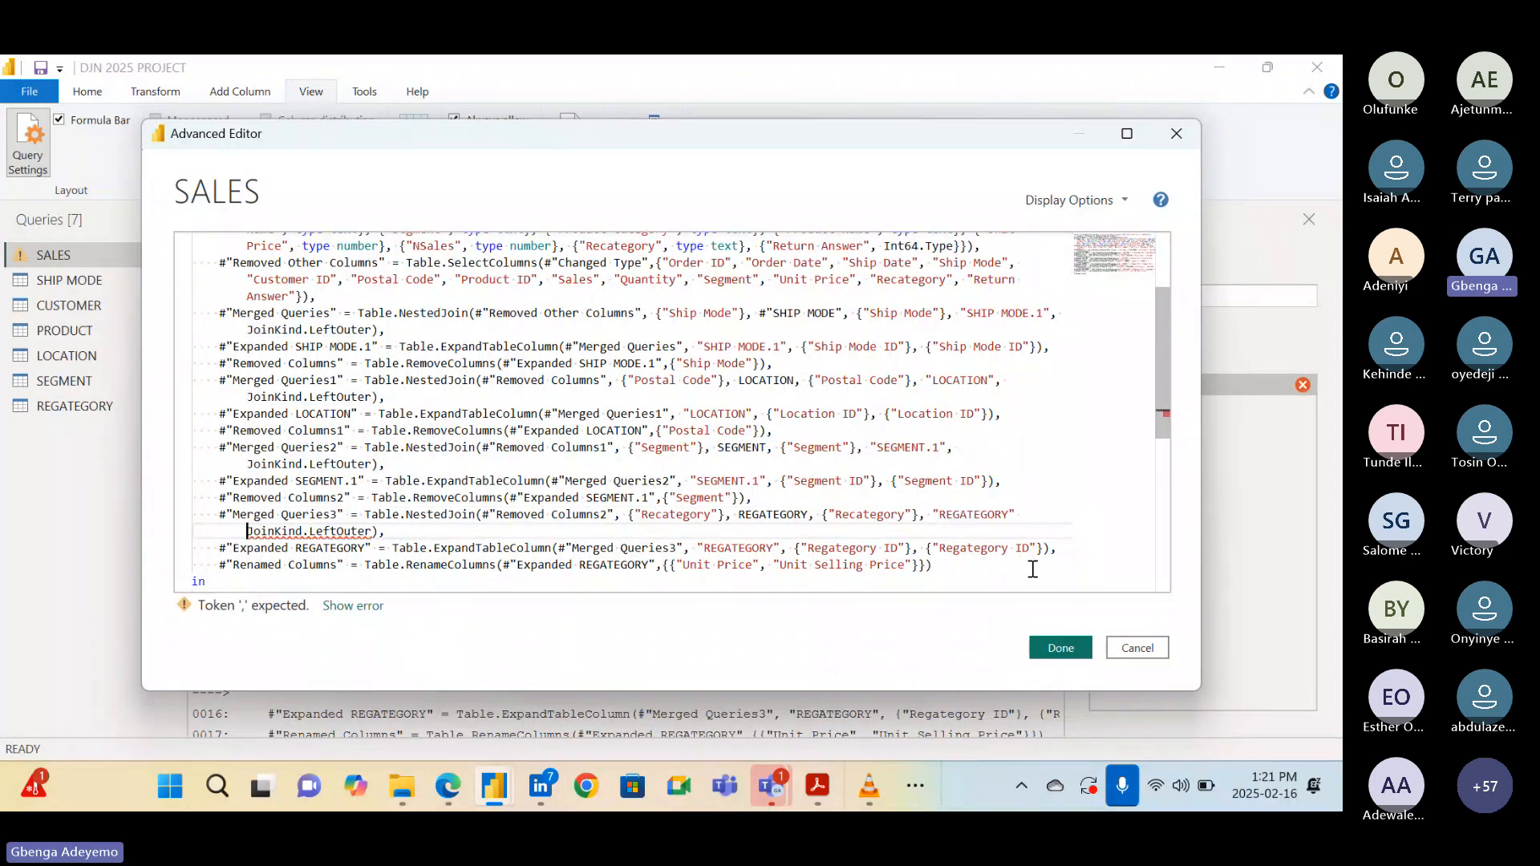
click(1020, 514)
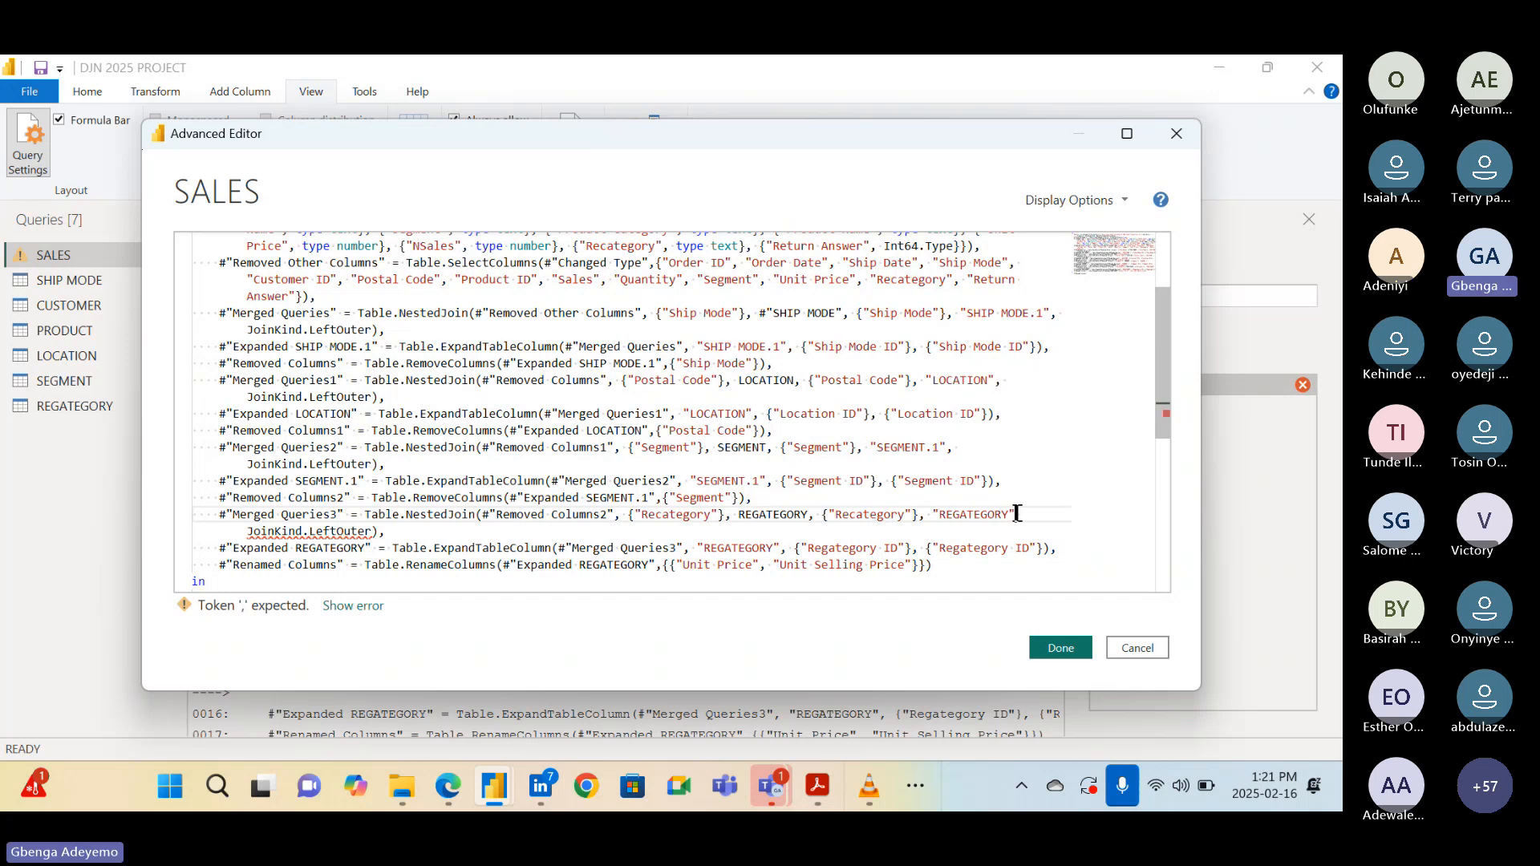
text(,)
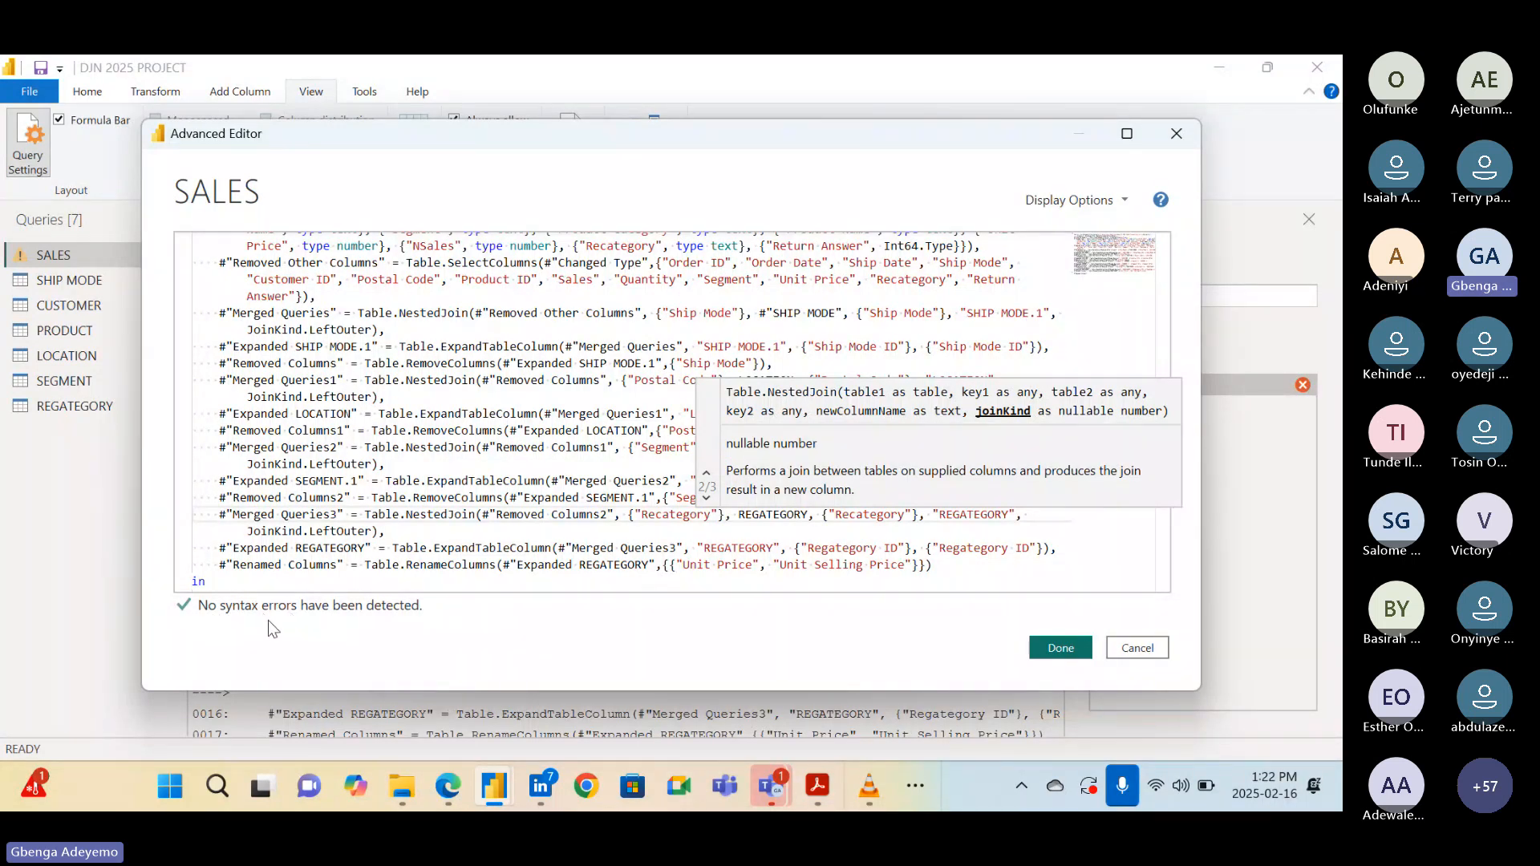
click(1060, 646)
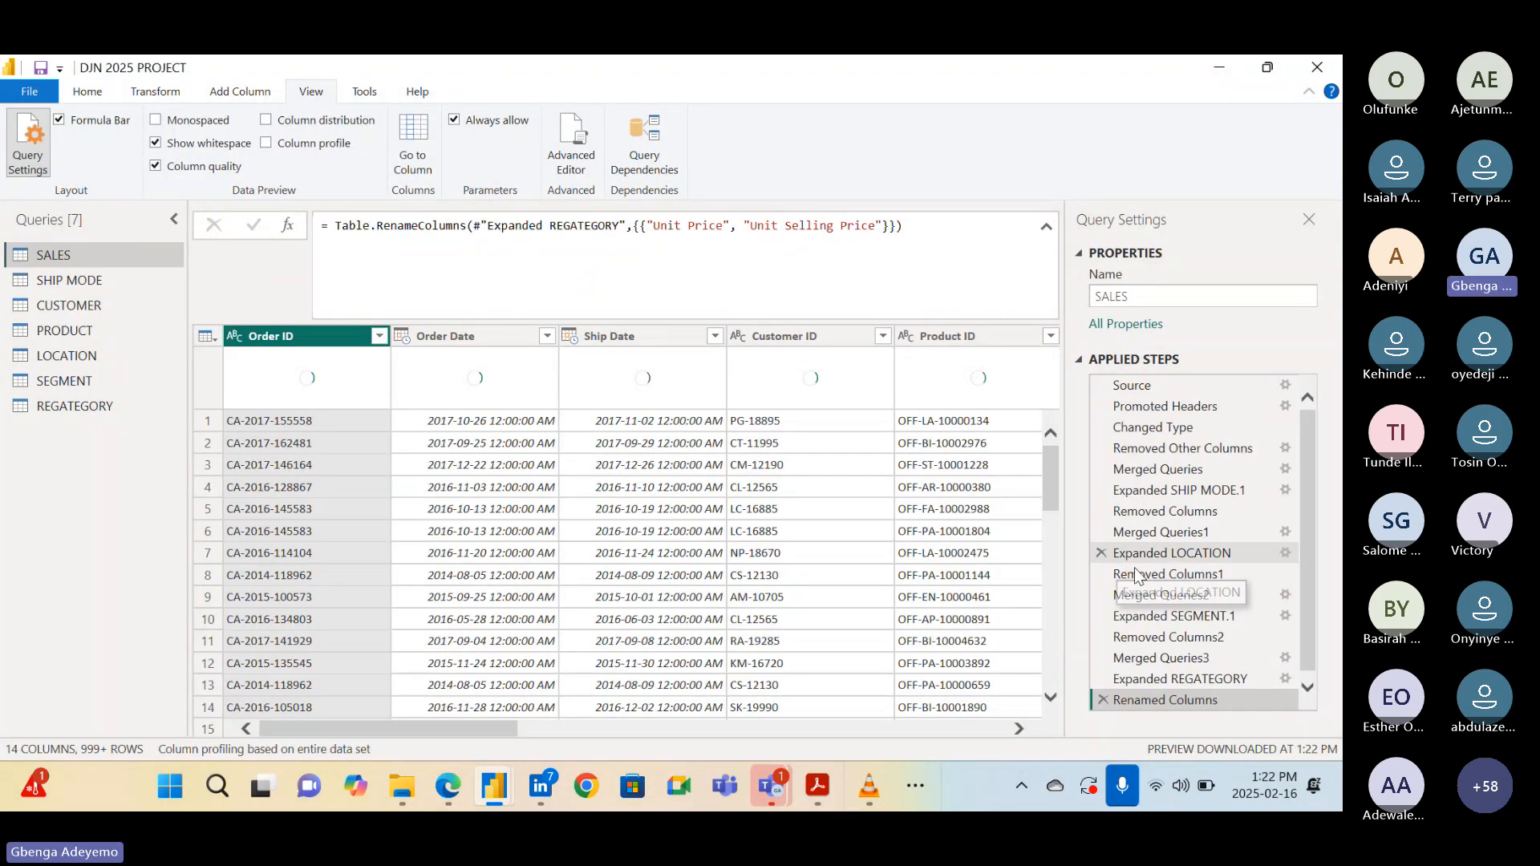
Reopen the SALES code in the Advanced Editor, copy the whole Renamed Columns definition line above "in", and delete it
click(553, 136)
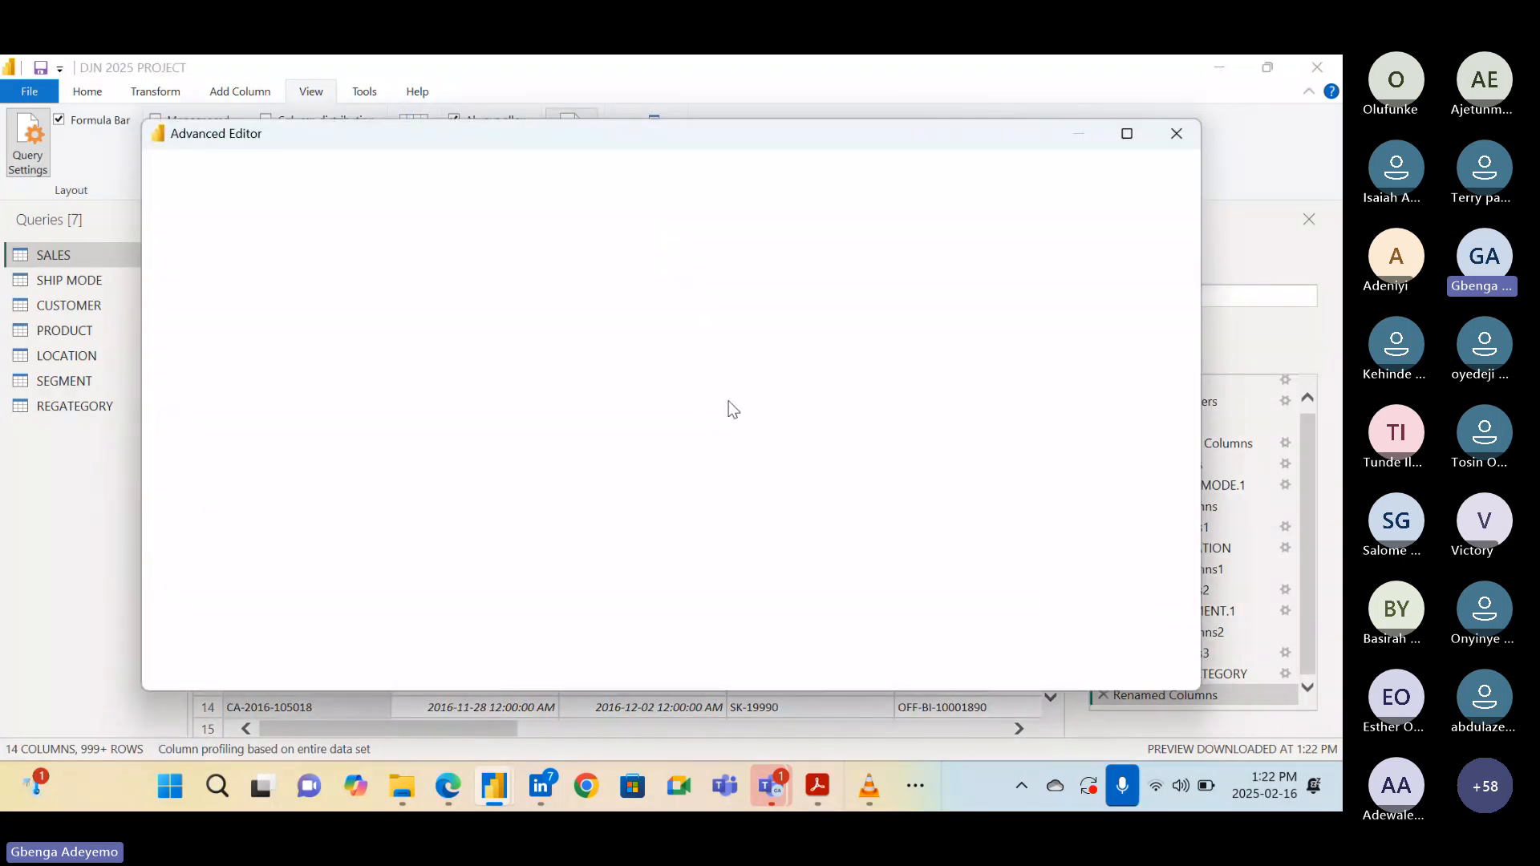
scroll(774, 530, down, 5)
scroll(774, 530, down, 3)
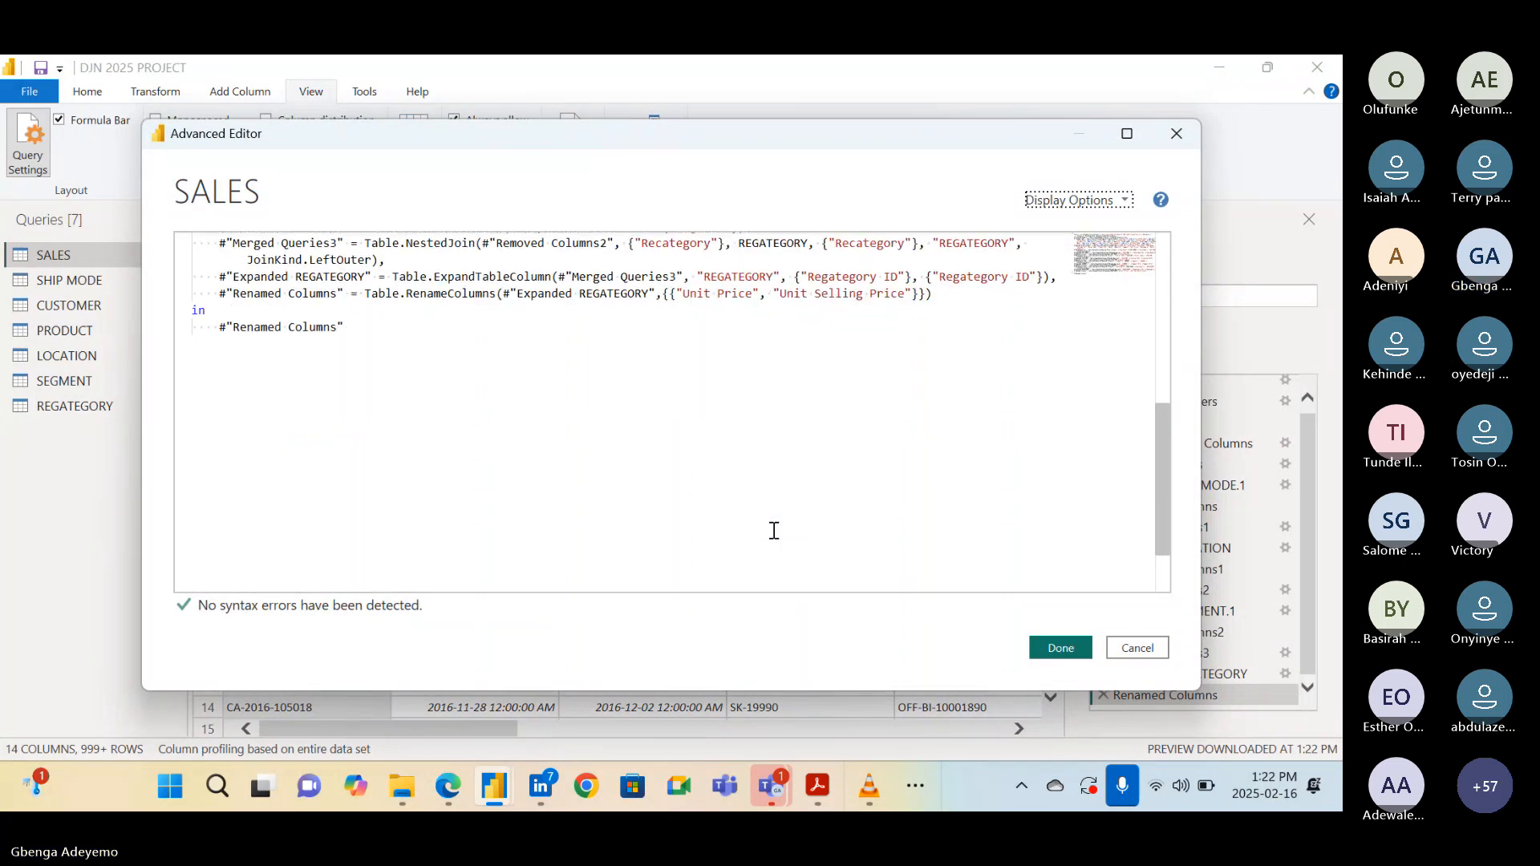
scroll(746, 497, up, 3)
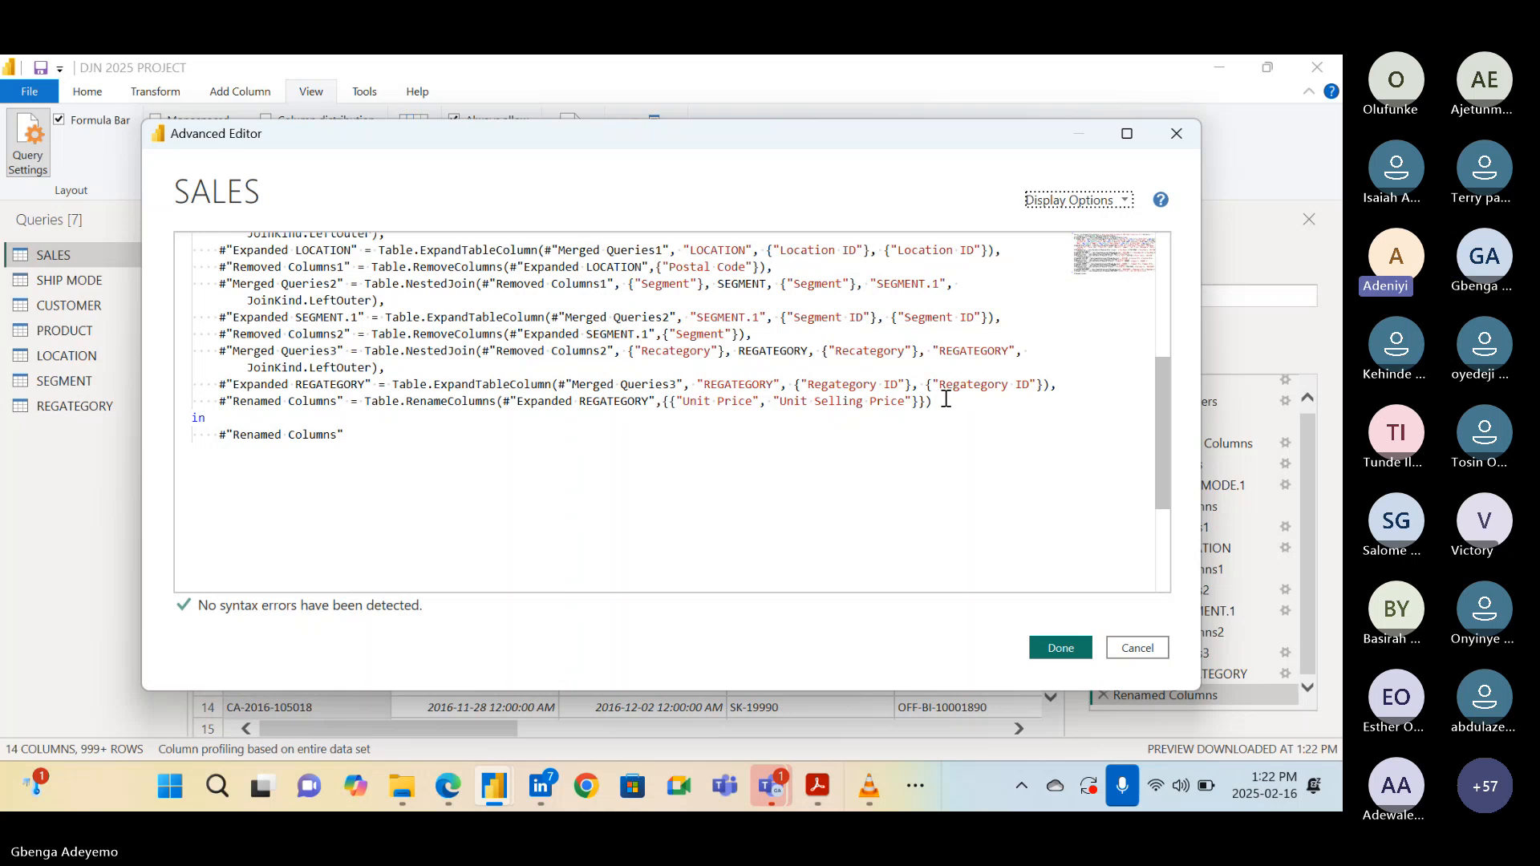
drag(938, 401, 217, 403)
key(ctrl+c)
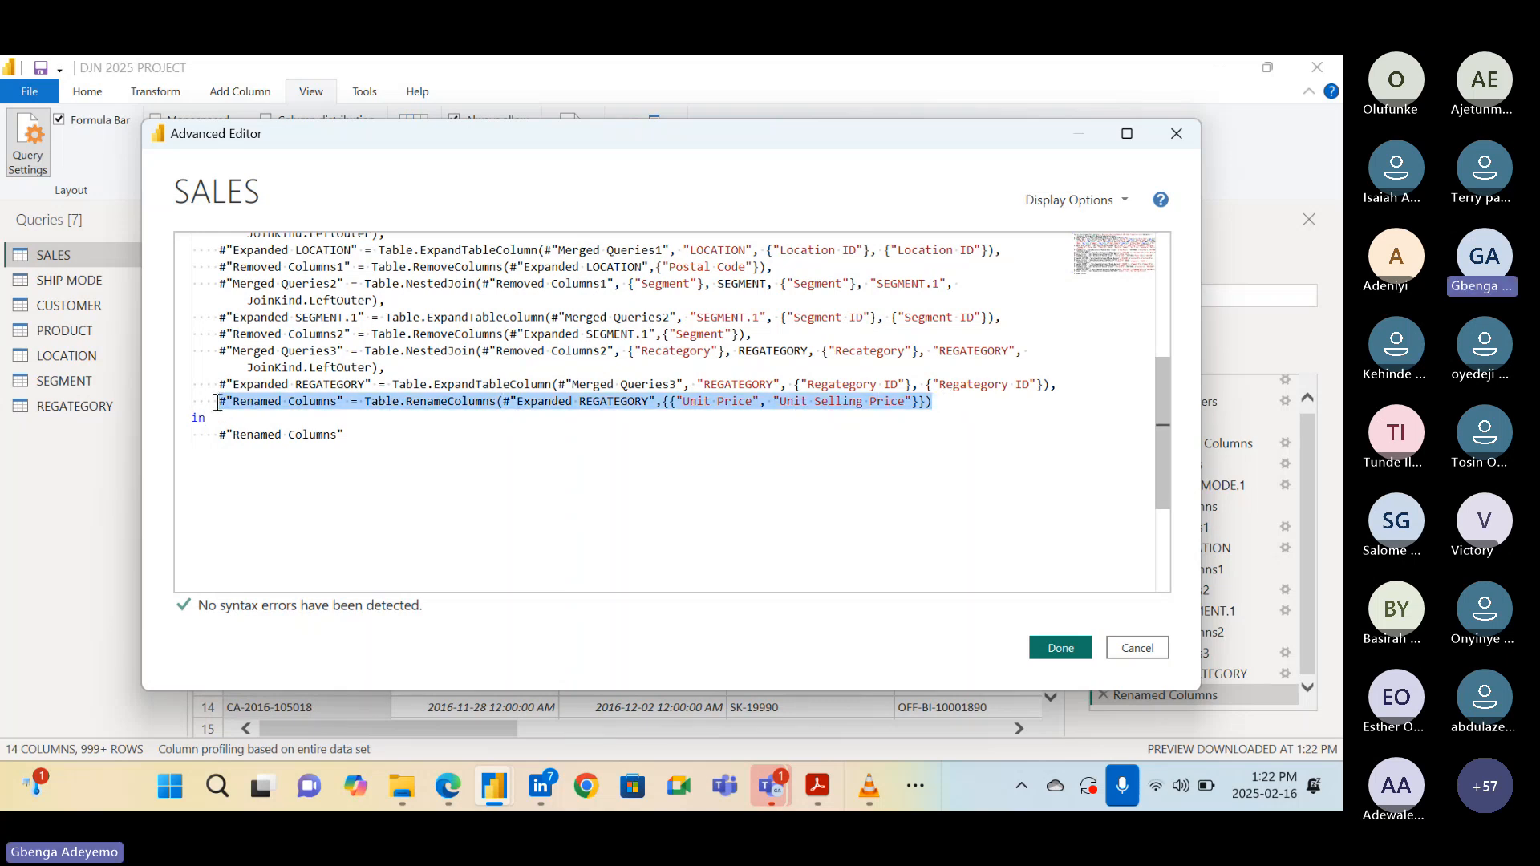
key(BackSpace)
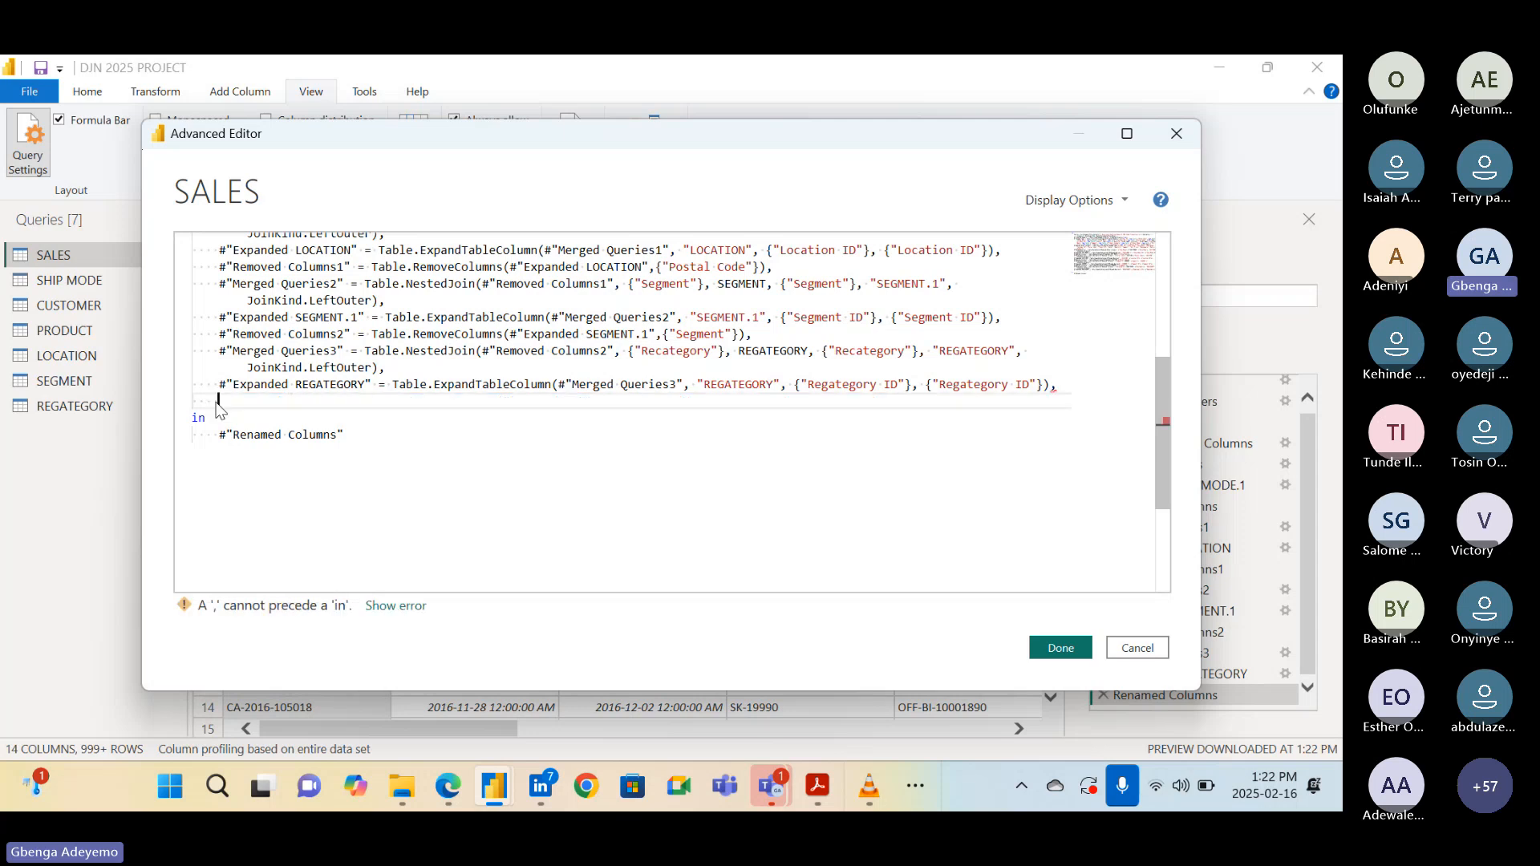
Remove the trailing comma from the Expanded REGATEGORY line and apply the edited SALES code
click(1063, 386)
key(BackSpace)
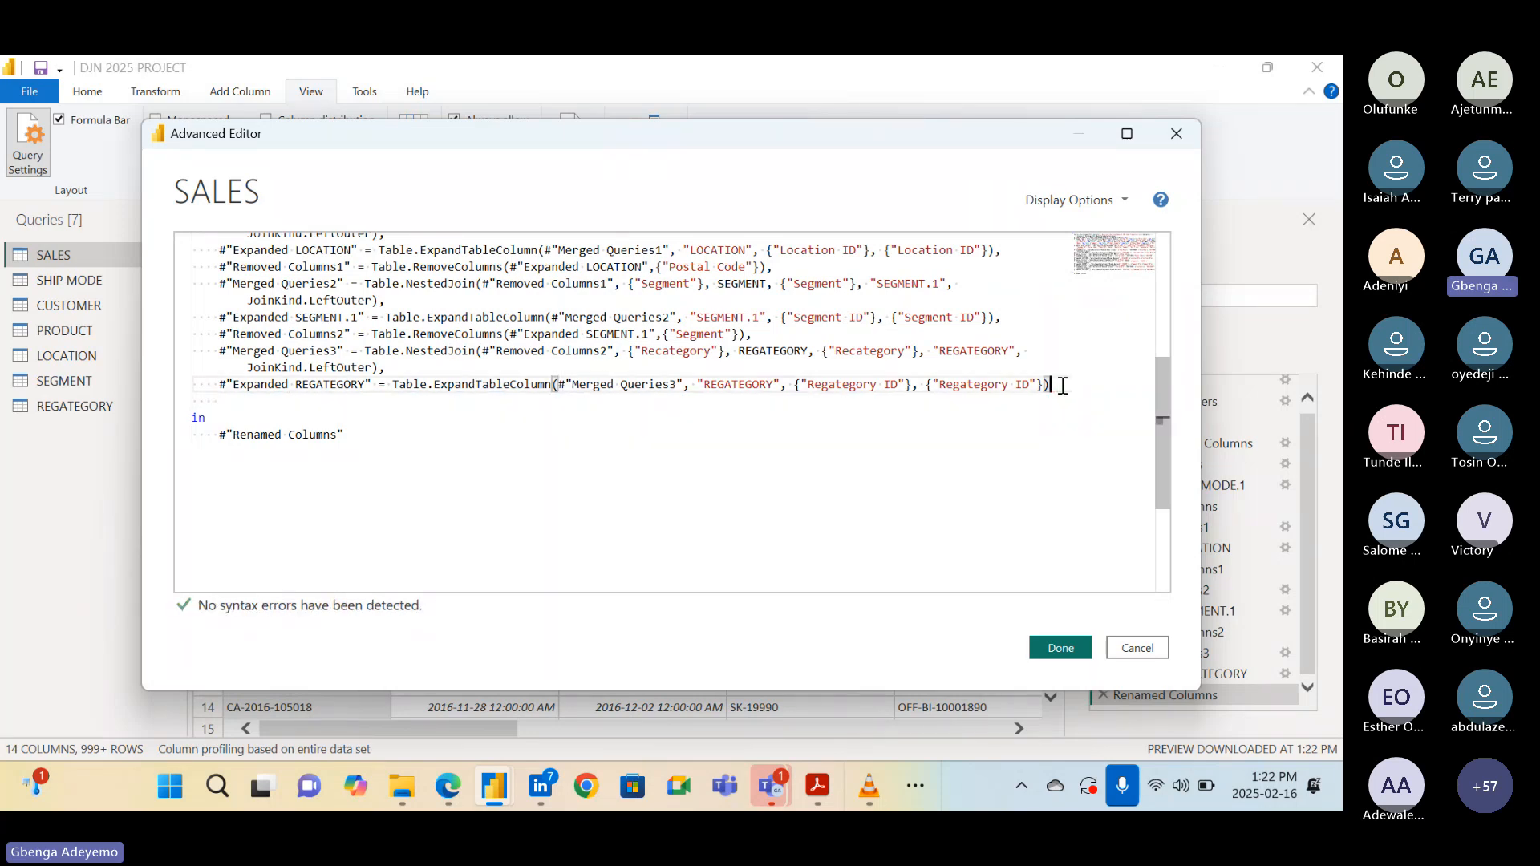
click(1061, 647)
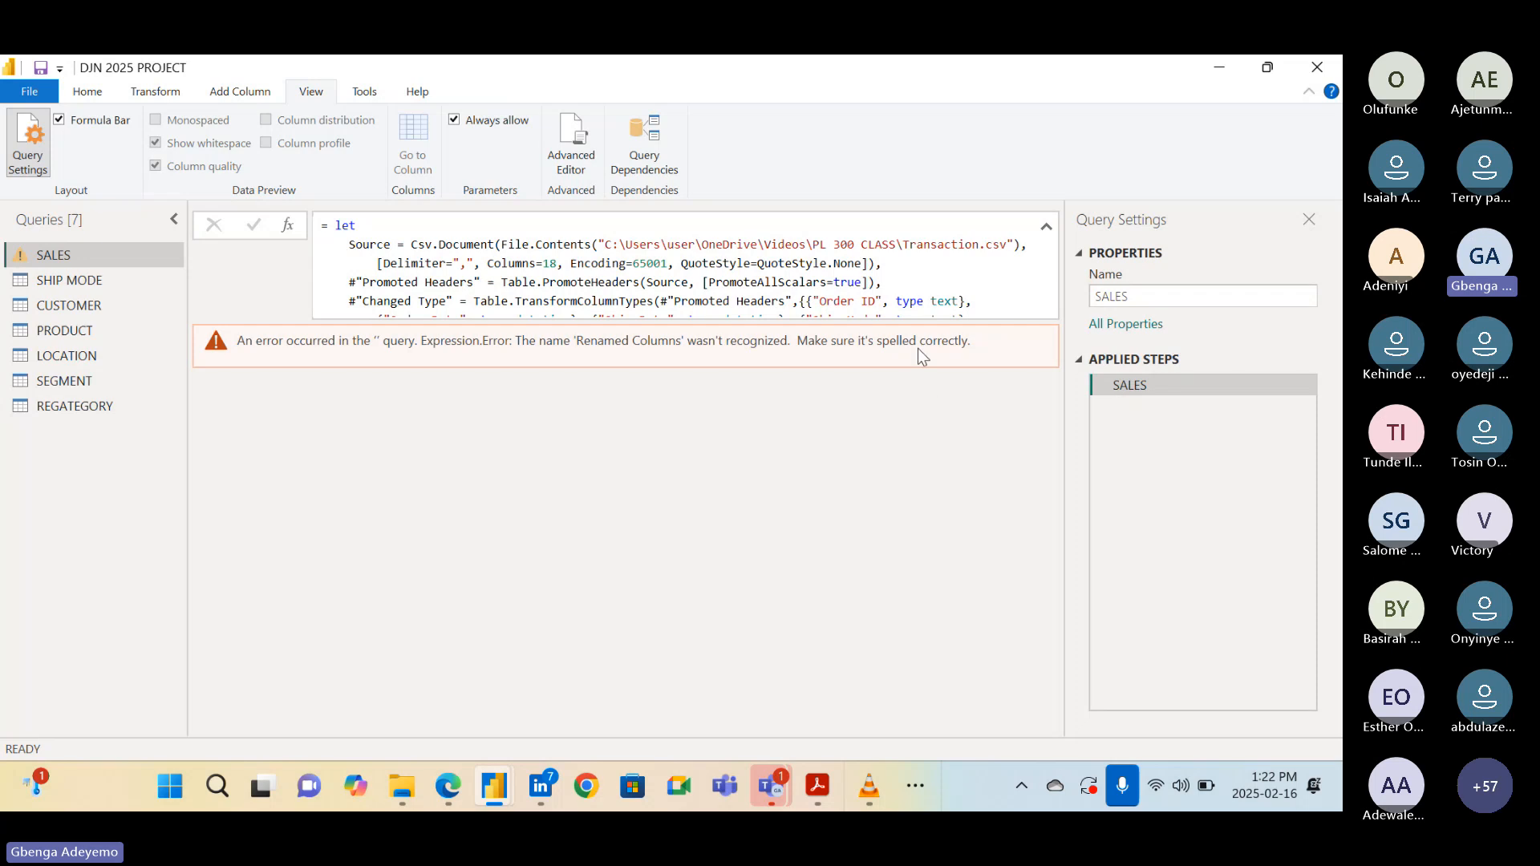
Reopen the SALES code in the Advanced Editor and add a comma at the end of the Expanded REGATEGORY line
click(569, 153)
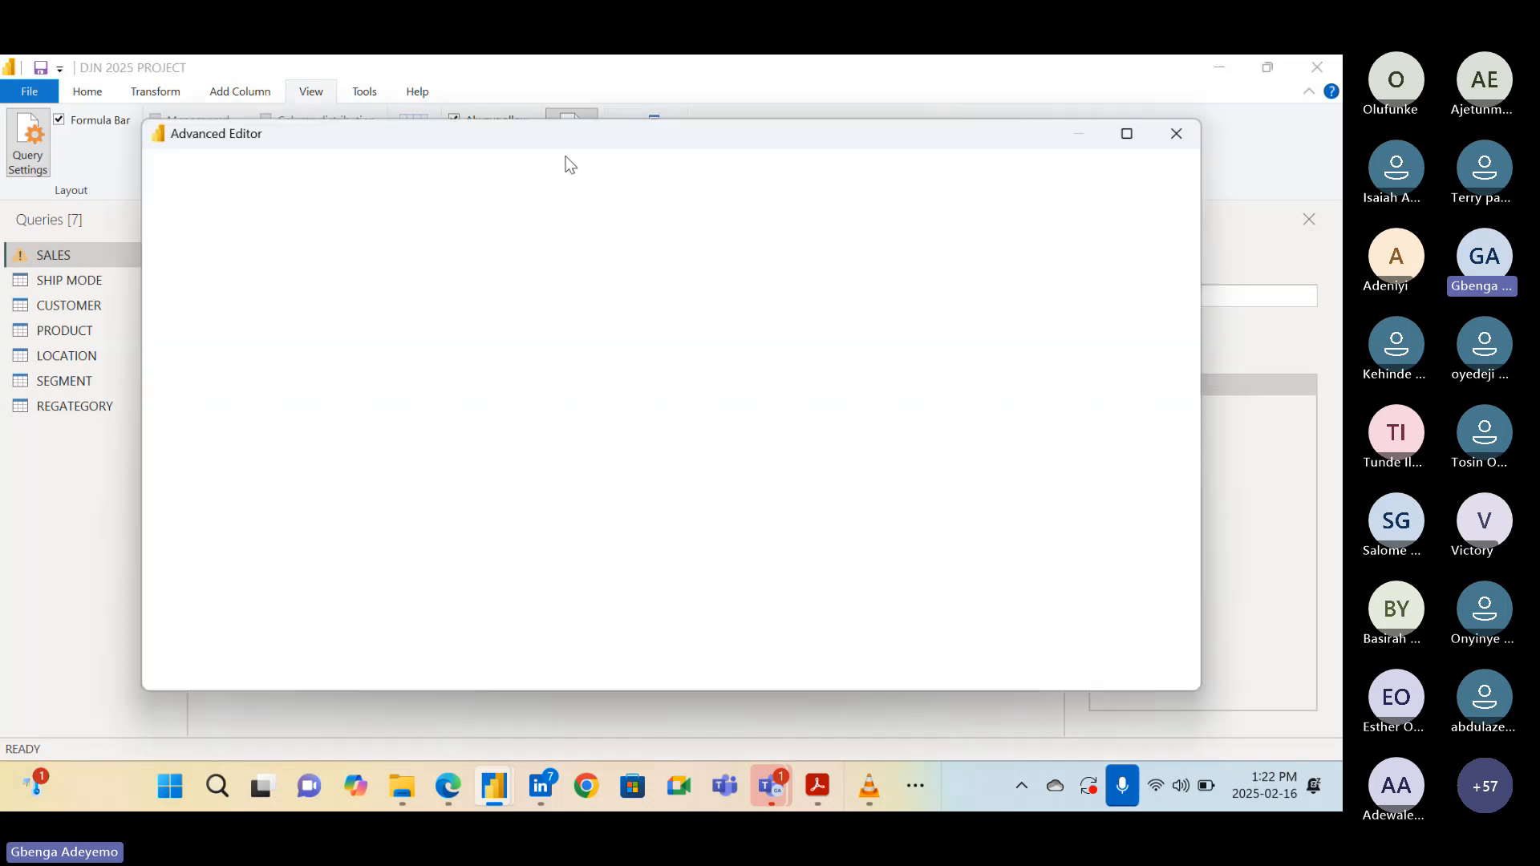
scroll(907, 533, down, 5)
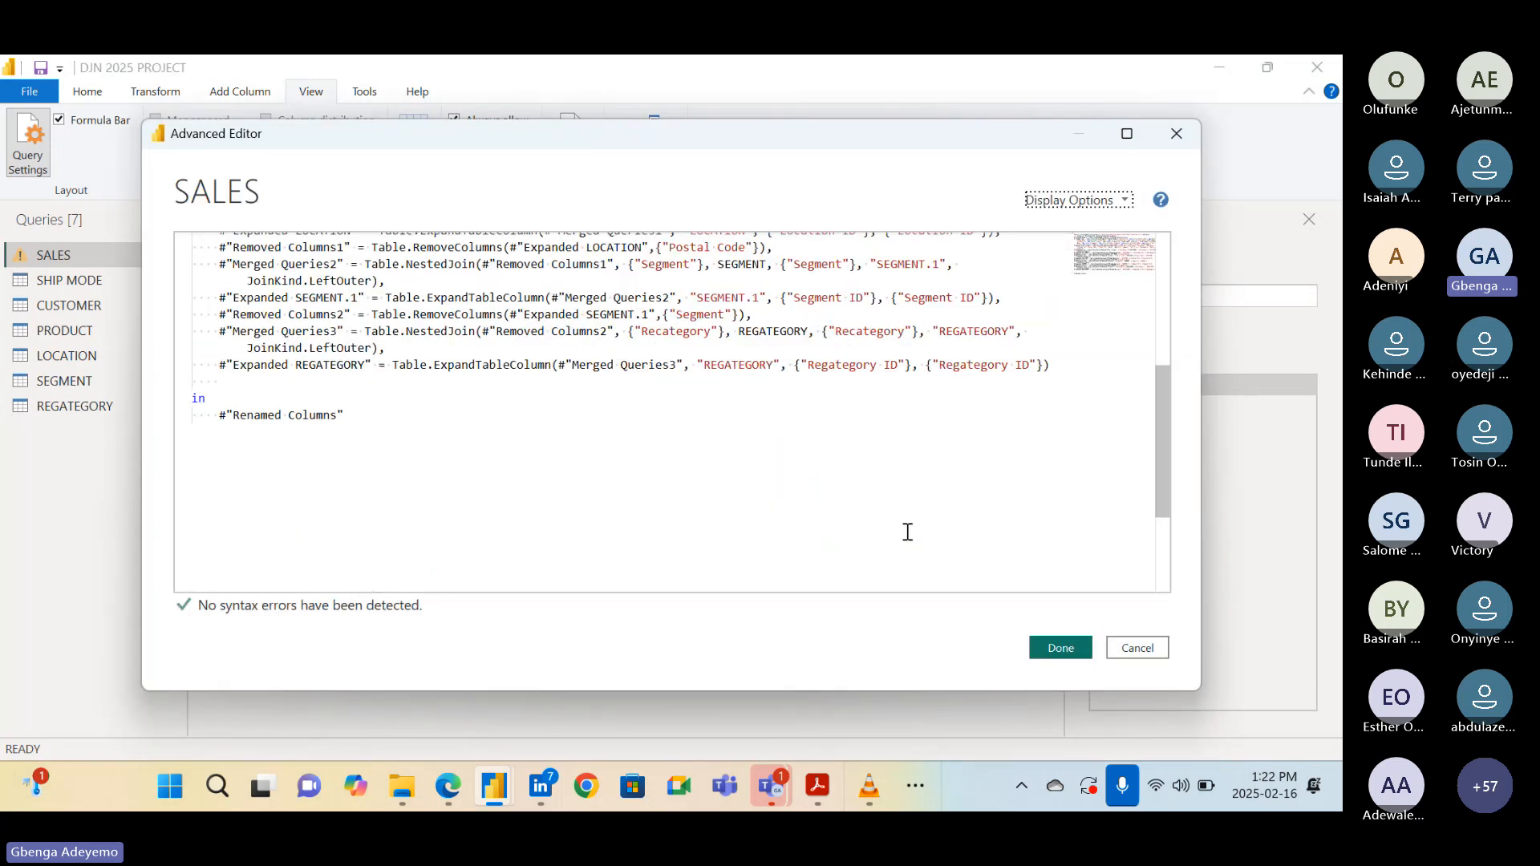
scroll(922, 522, up, 3)
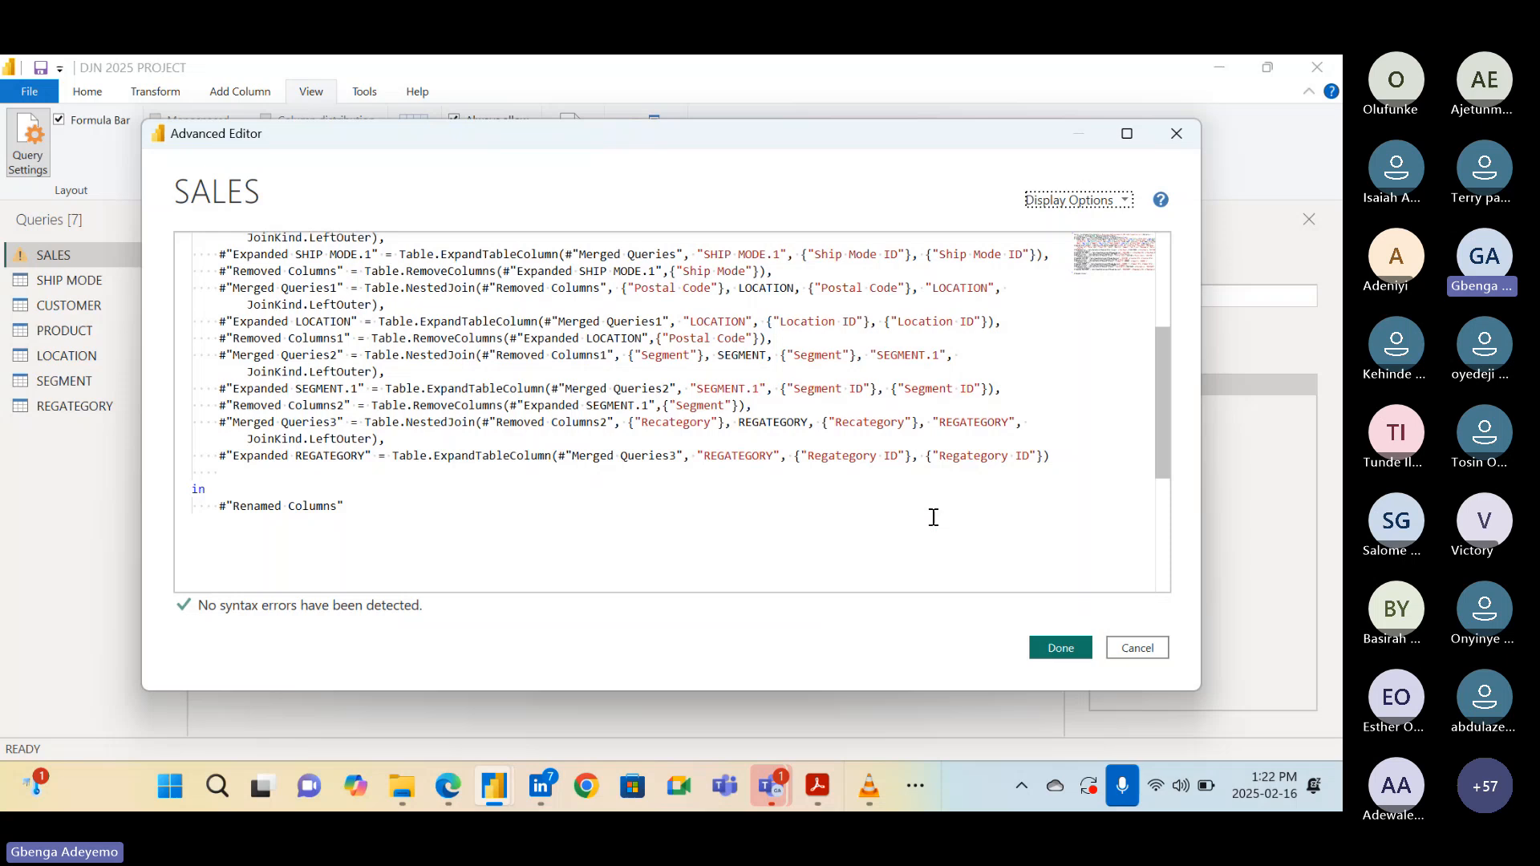
click(1052, 457)
text(,)
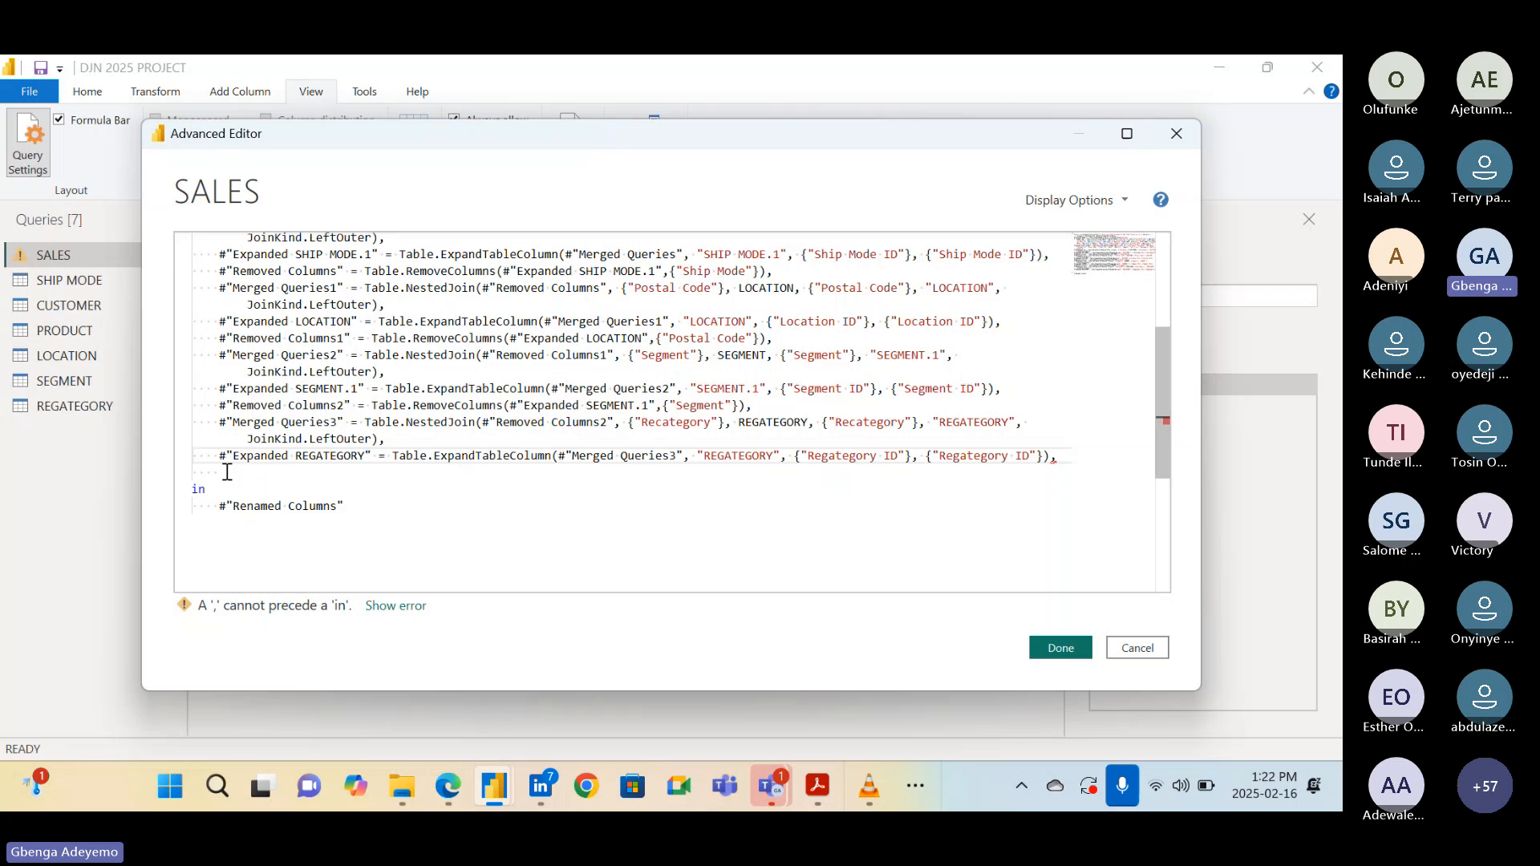
Paste the copied Renamed Columns definition on a new line below Expanded REGATEGORY and apply the restored SALES code
scroll(1071, 457, down, 2)
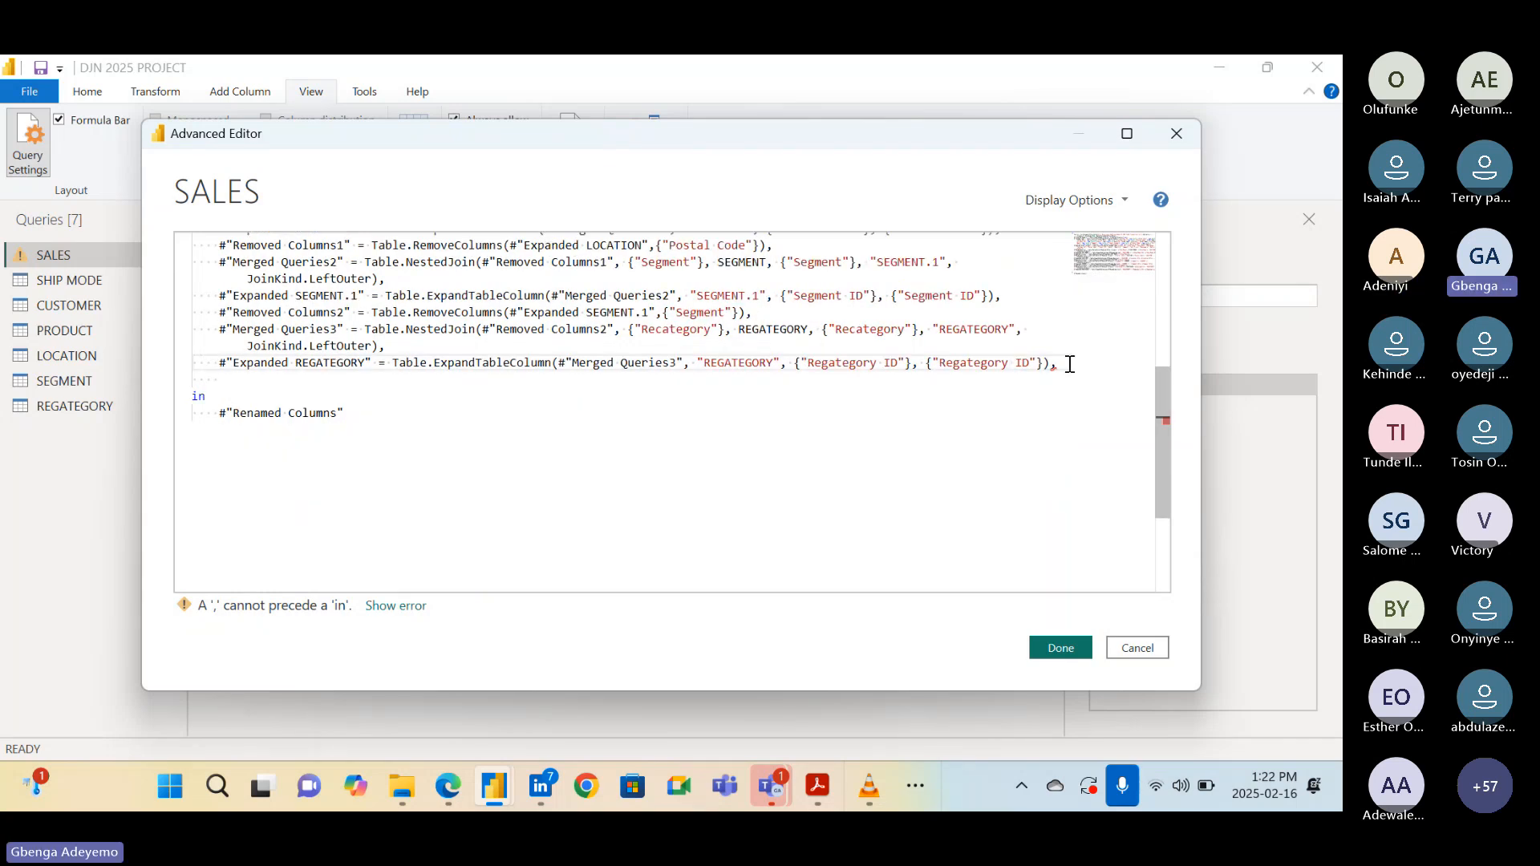
key(Return)
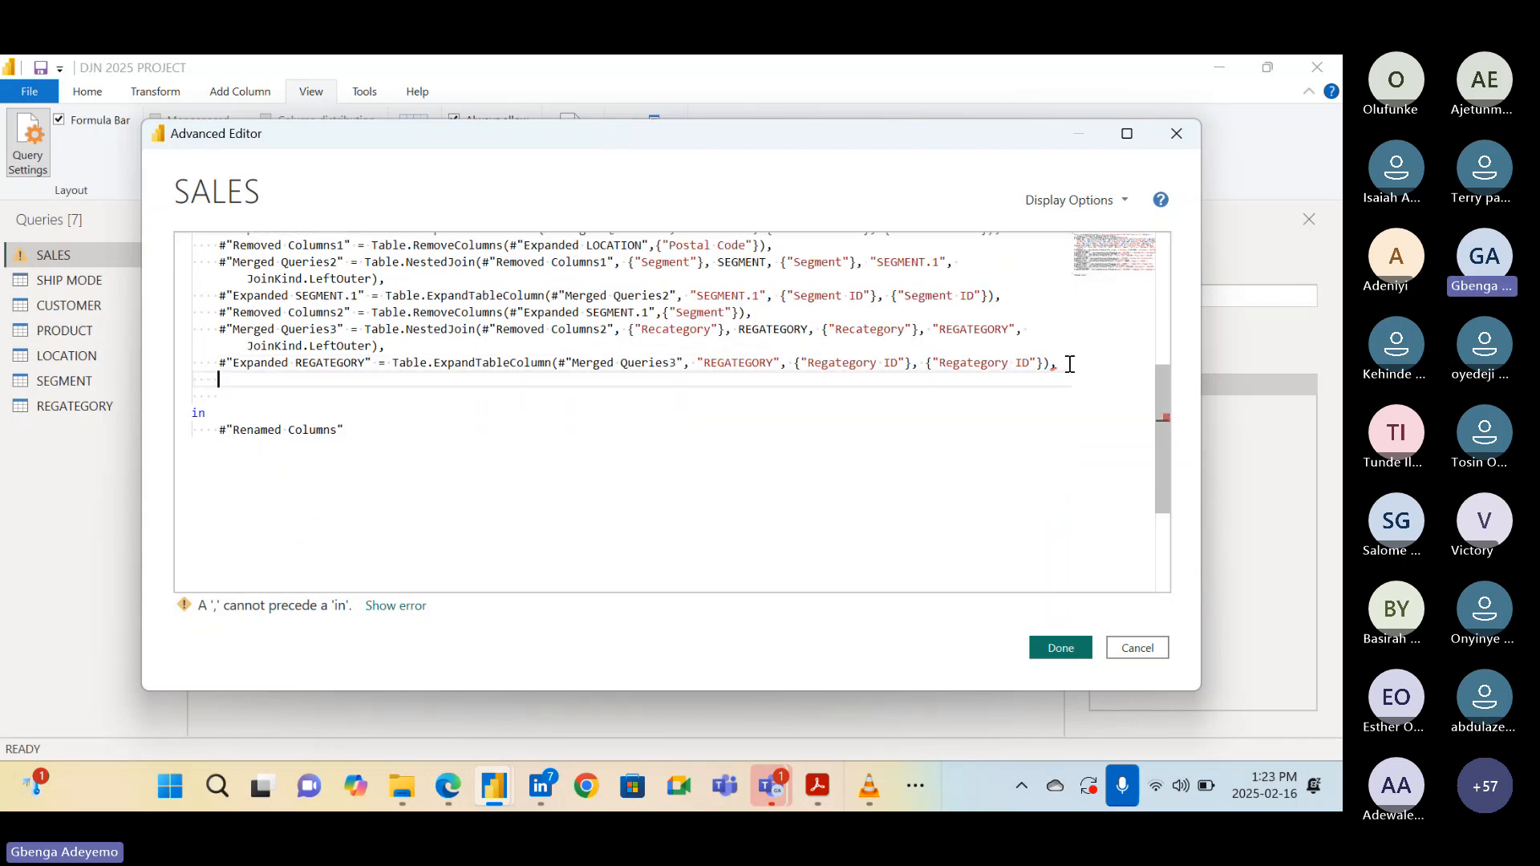
key(ctrl+v)
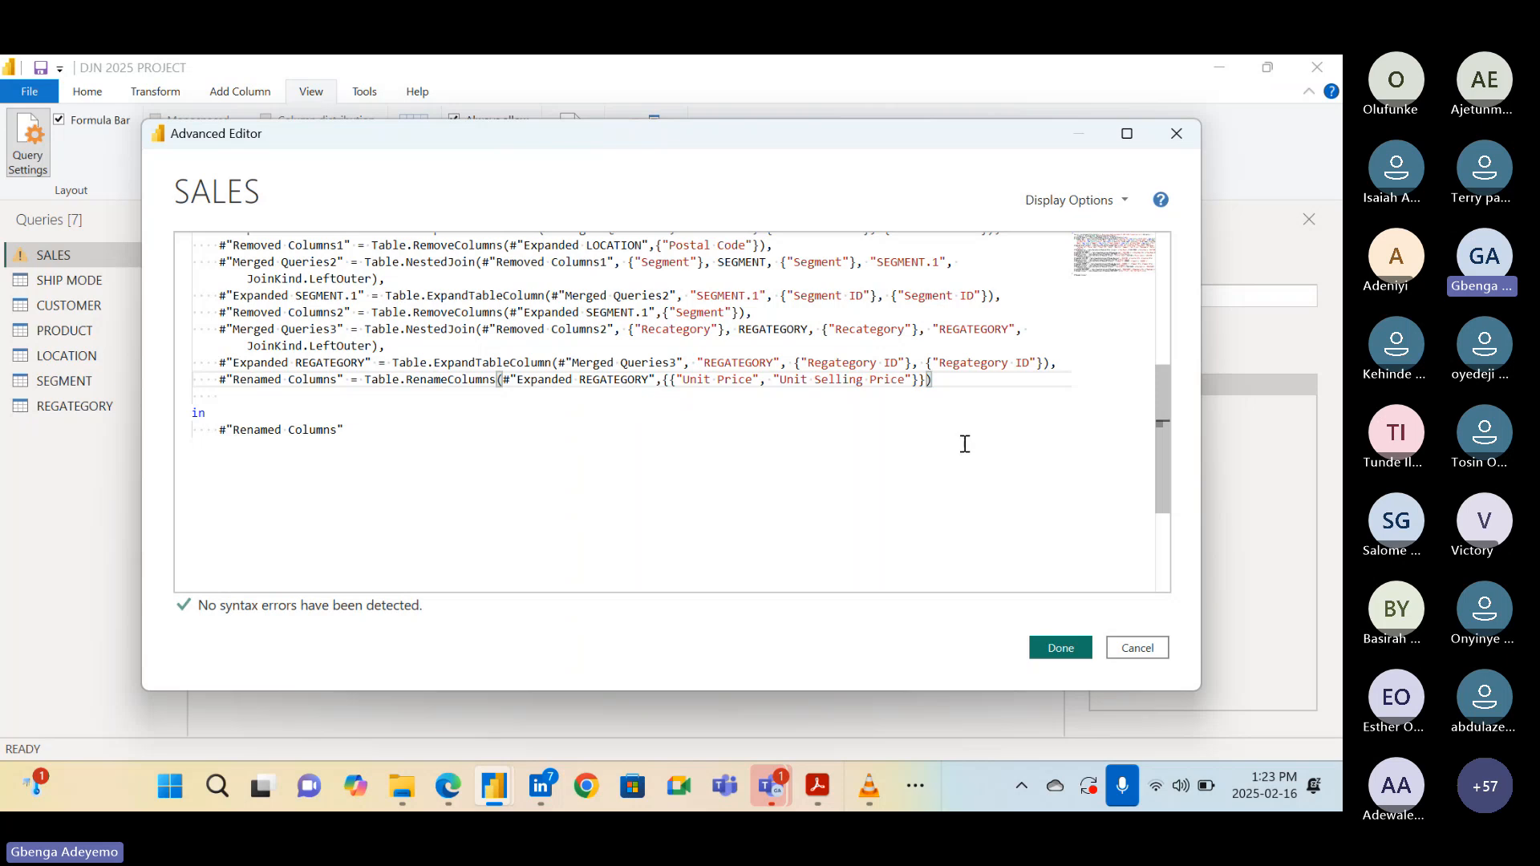
click(1054, 648)
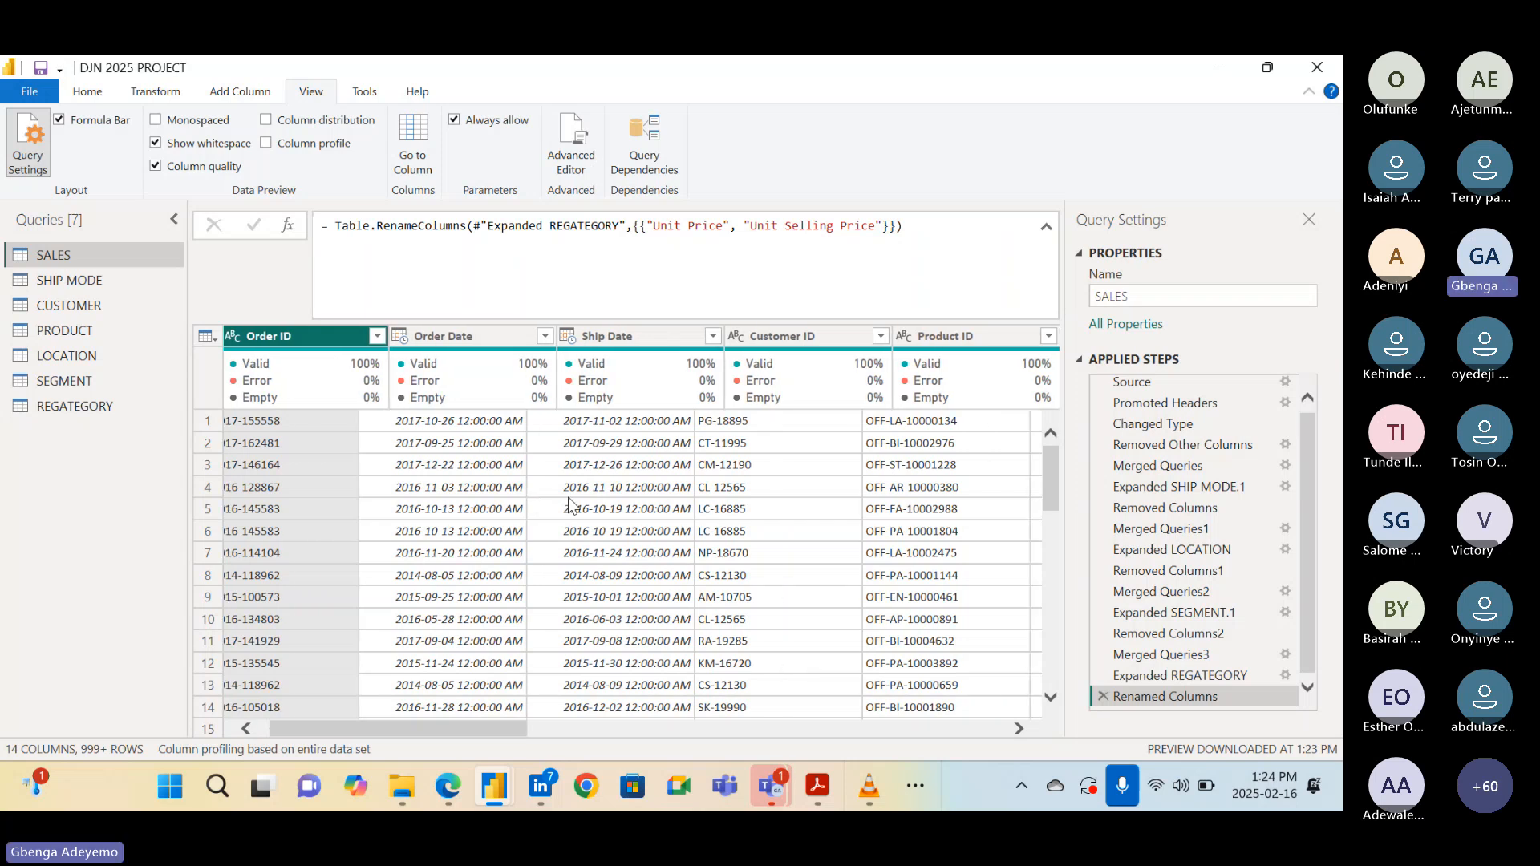
Examine the distinct Ship Mode ID values in the SALES query and compare them with the modes listed in the SHIP MODE query
scroll(571, 505, right, 3)
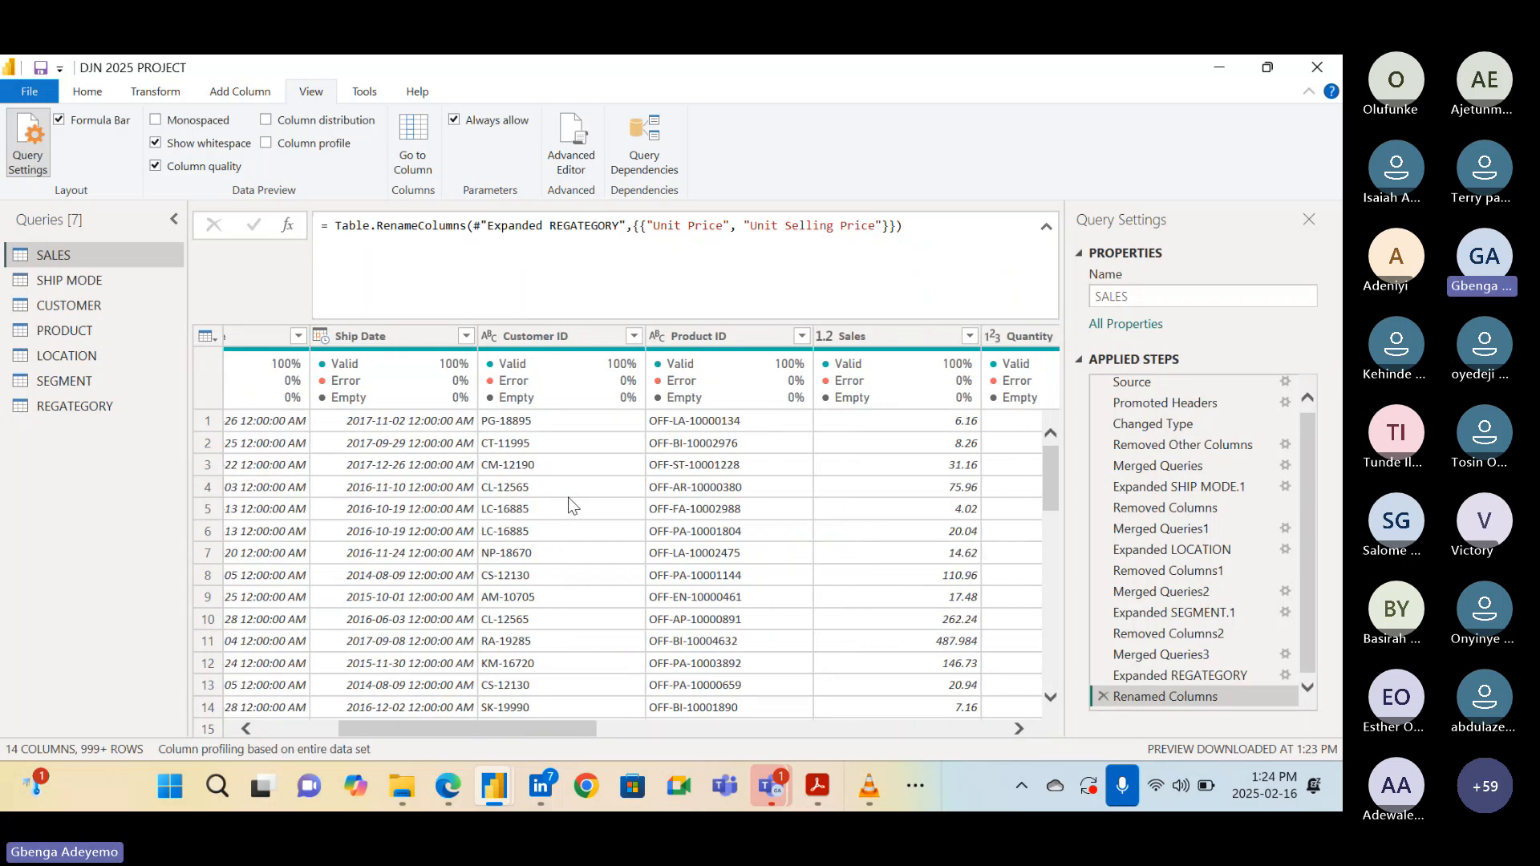
click(935, 95)
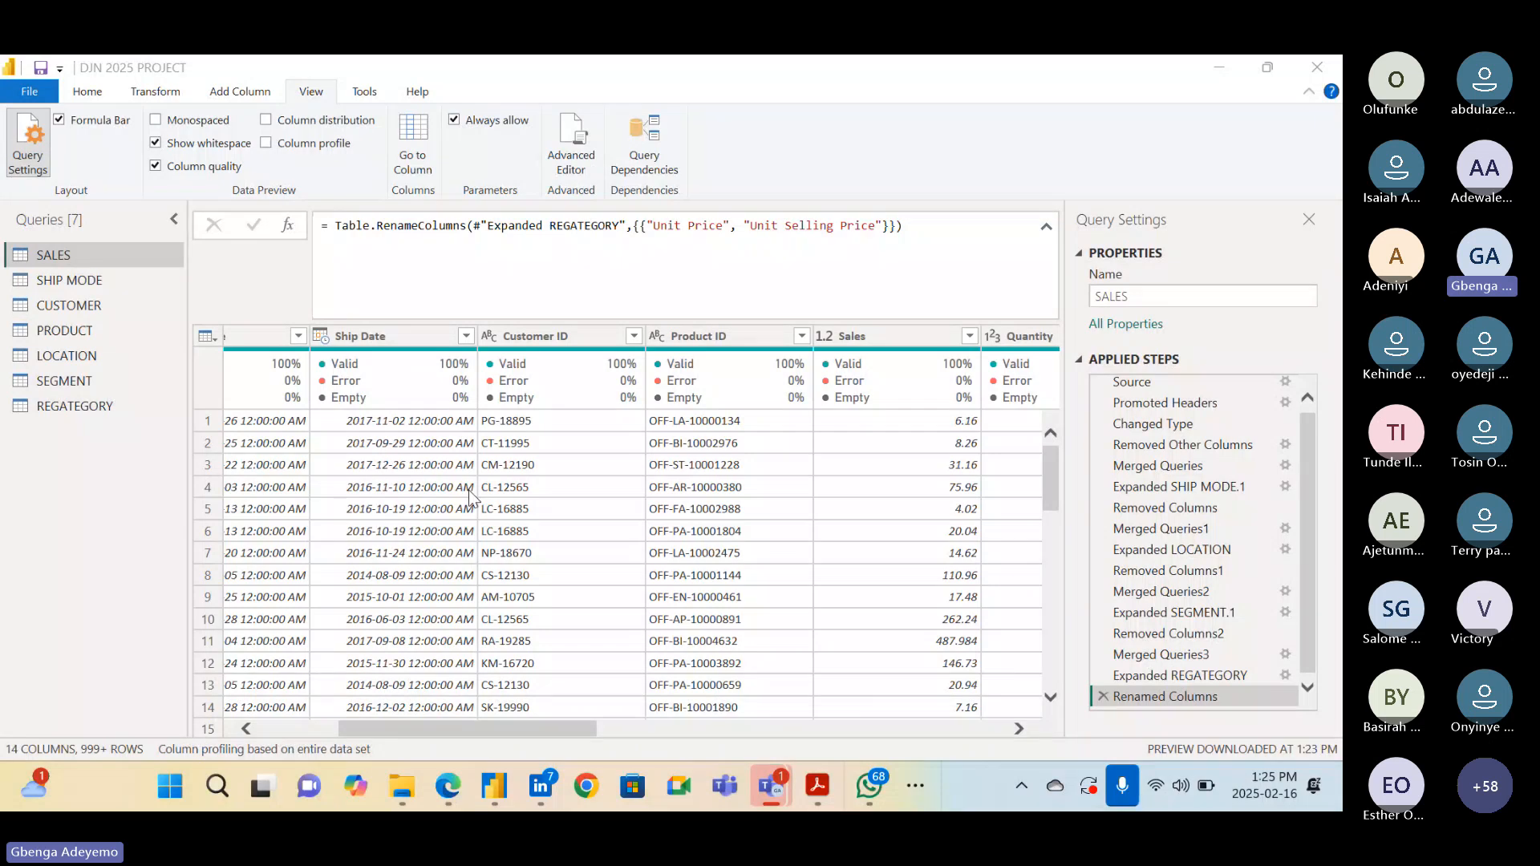
scroll(590, 534, right, 5)
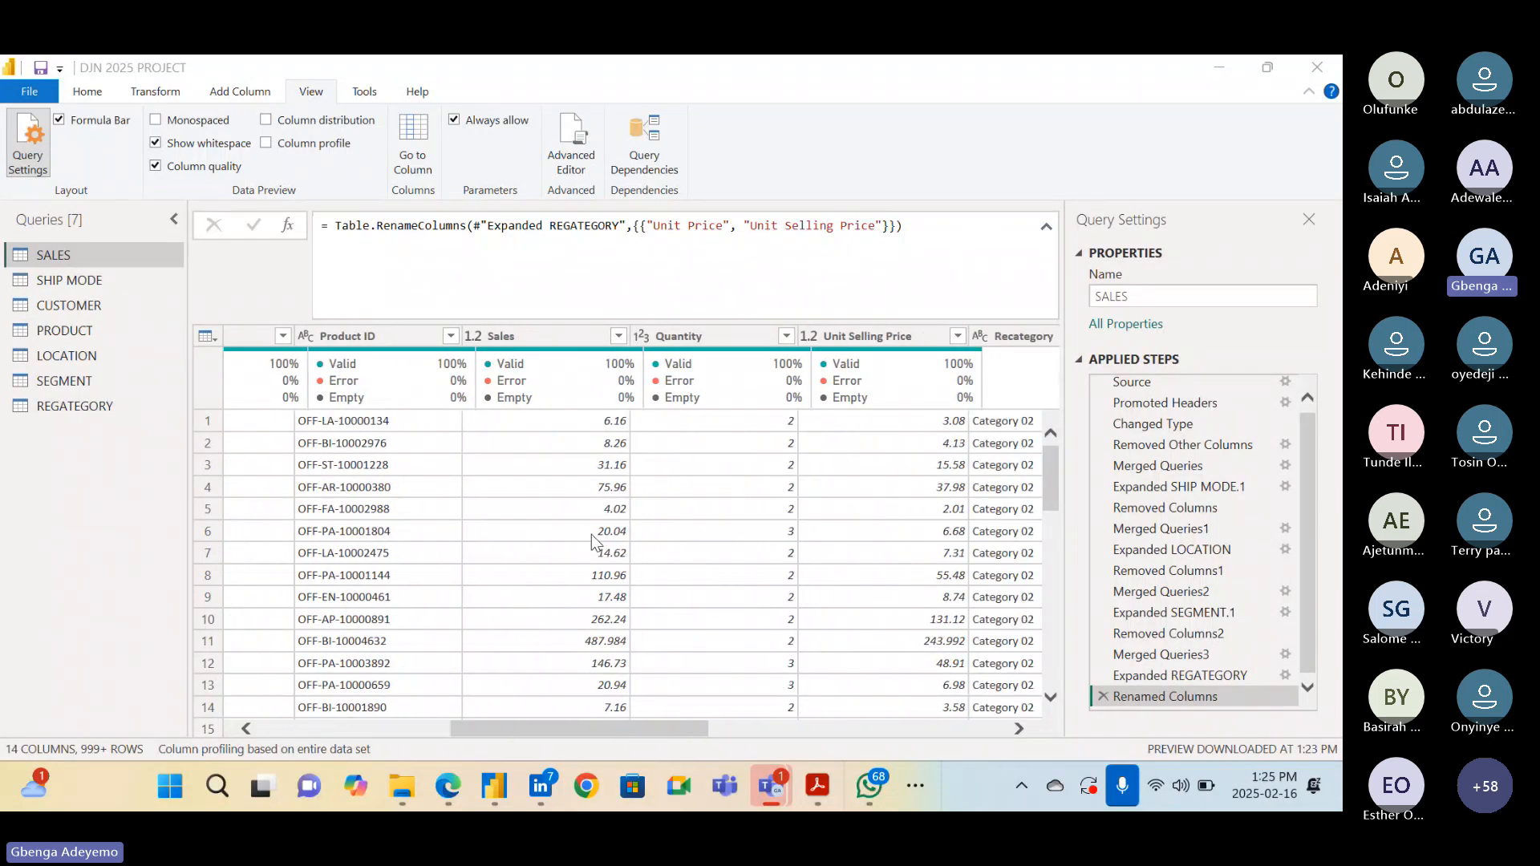
scroll(590, 534, right, 5)
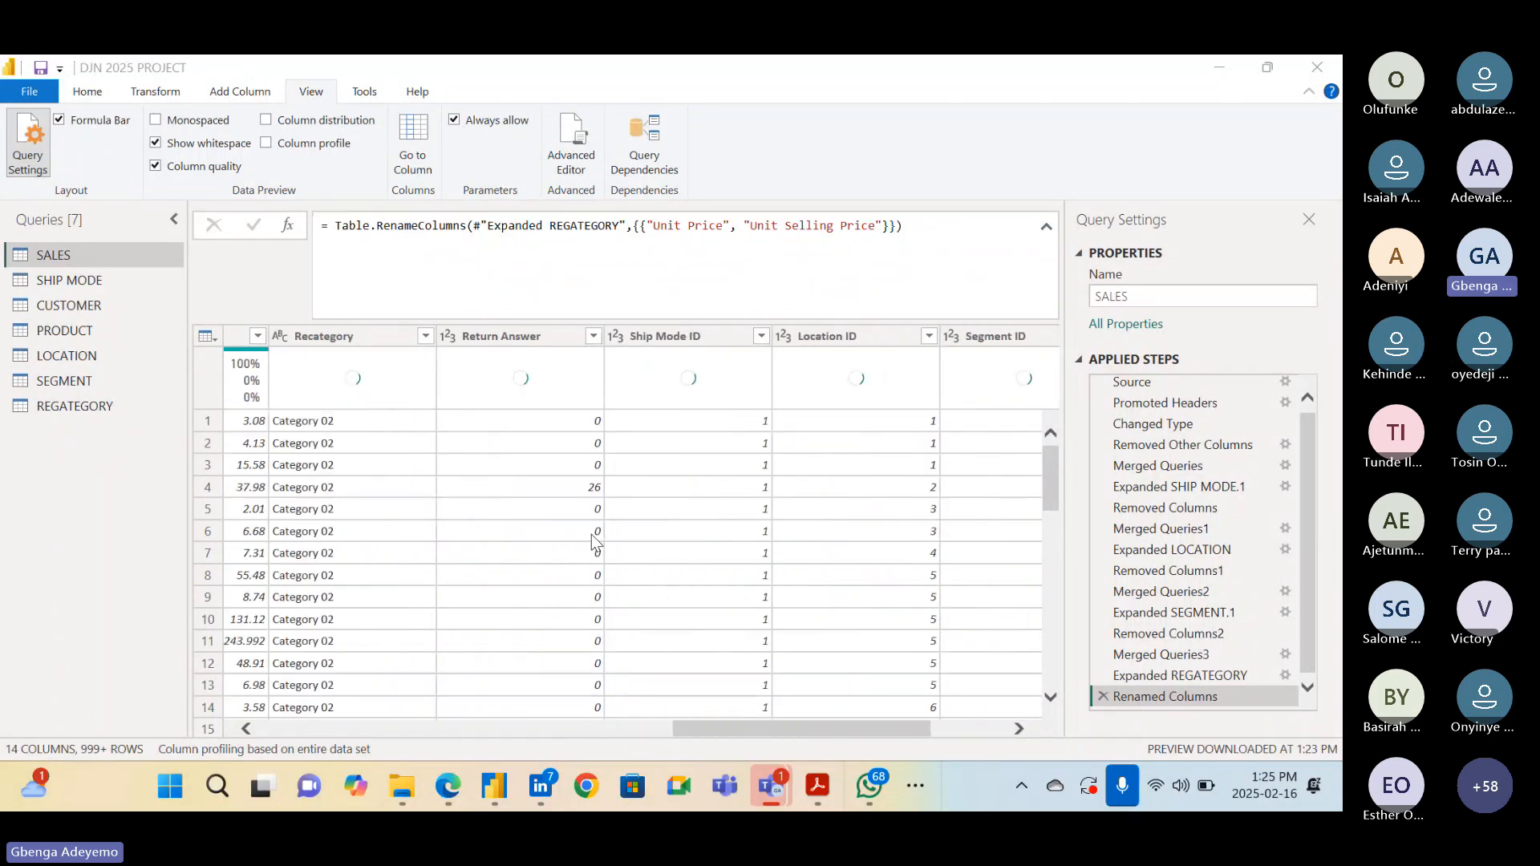
scroll(591, 534, left, 5)
scroll(591, 535, right, 5)
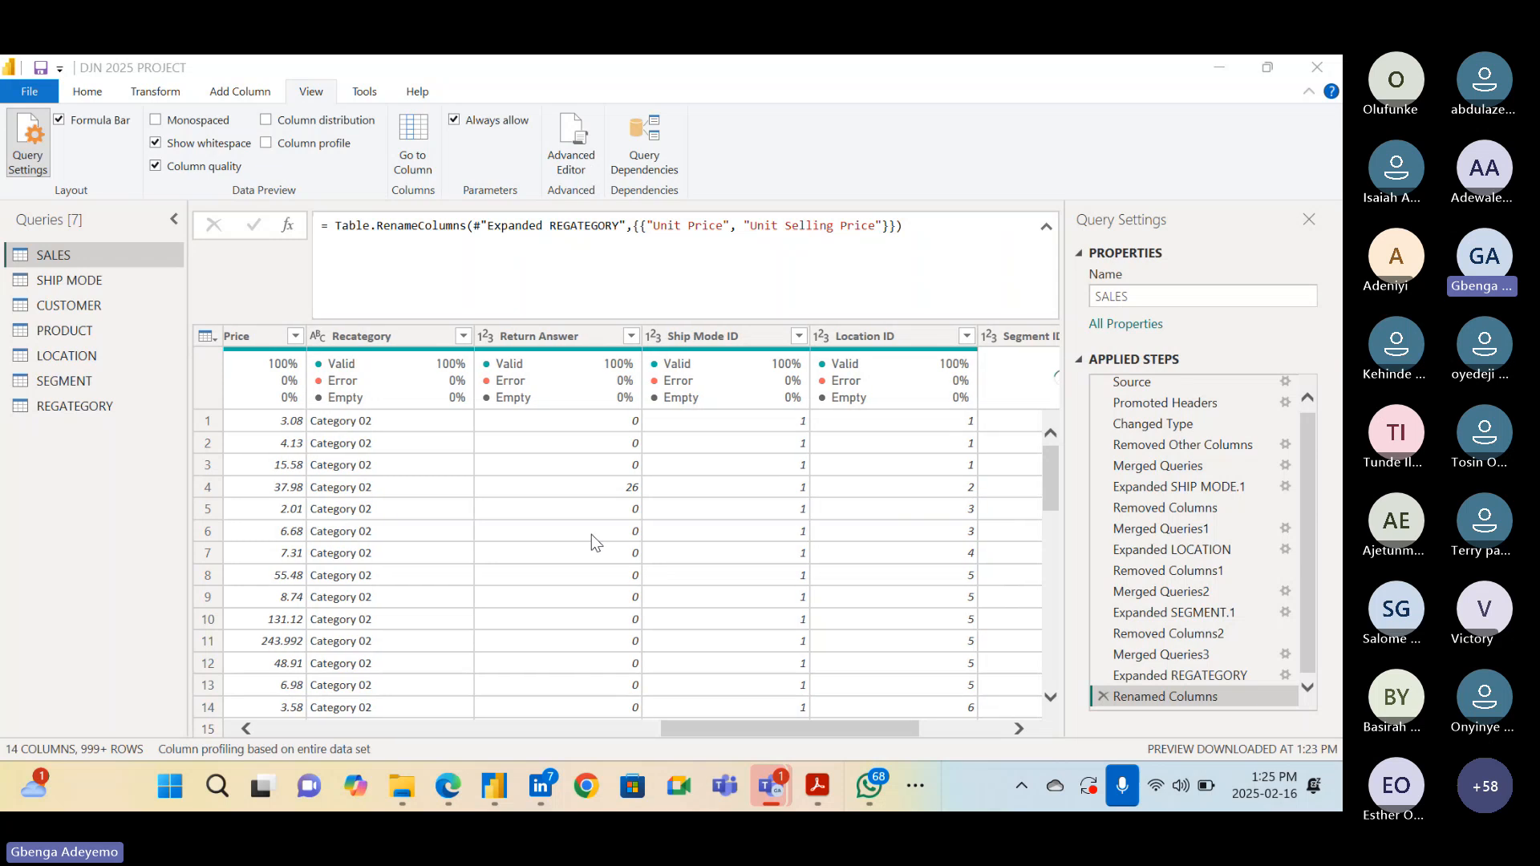
click(800, 335)
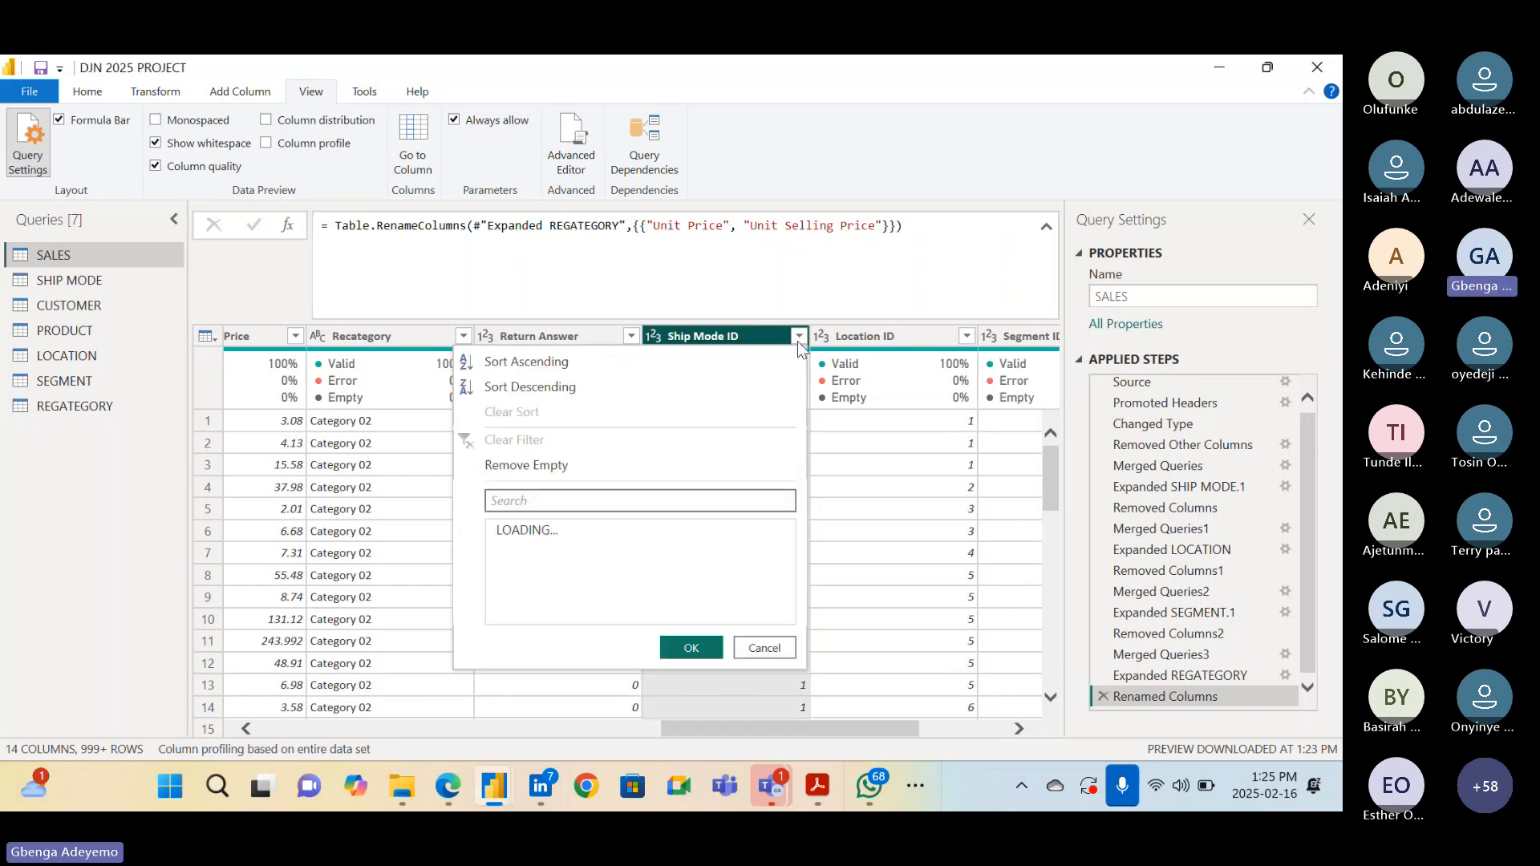
click(763, 668)
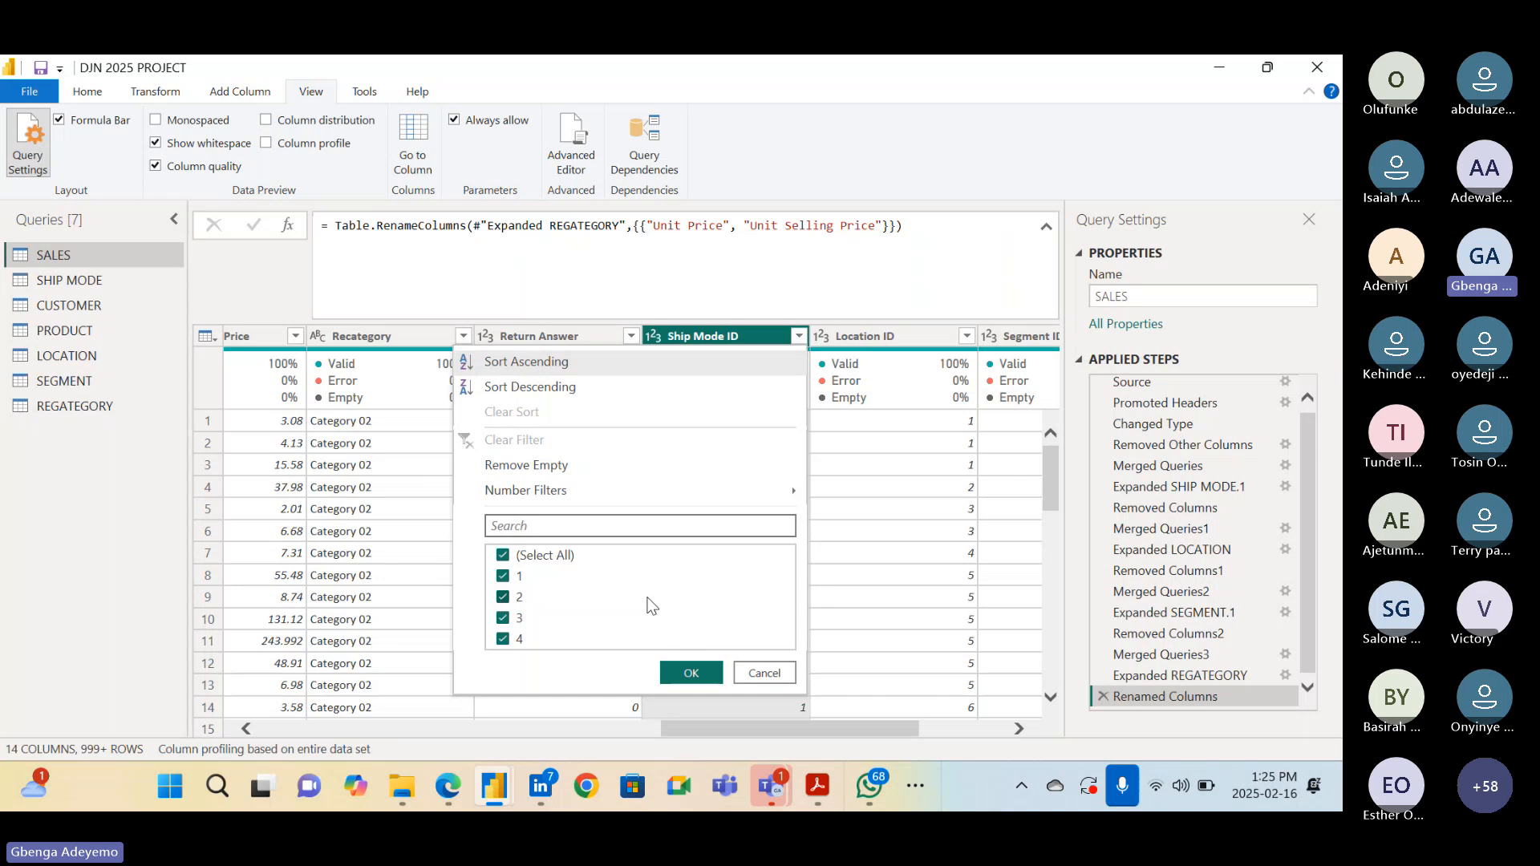
click(757, 672)
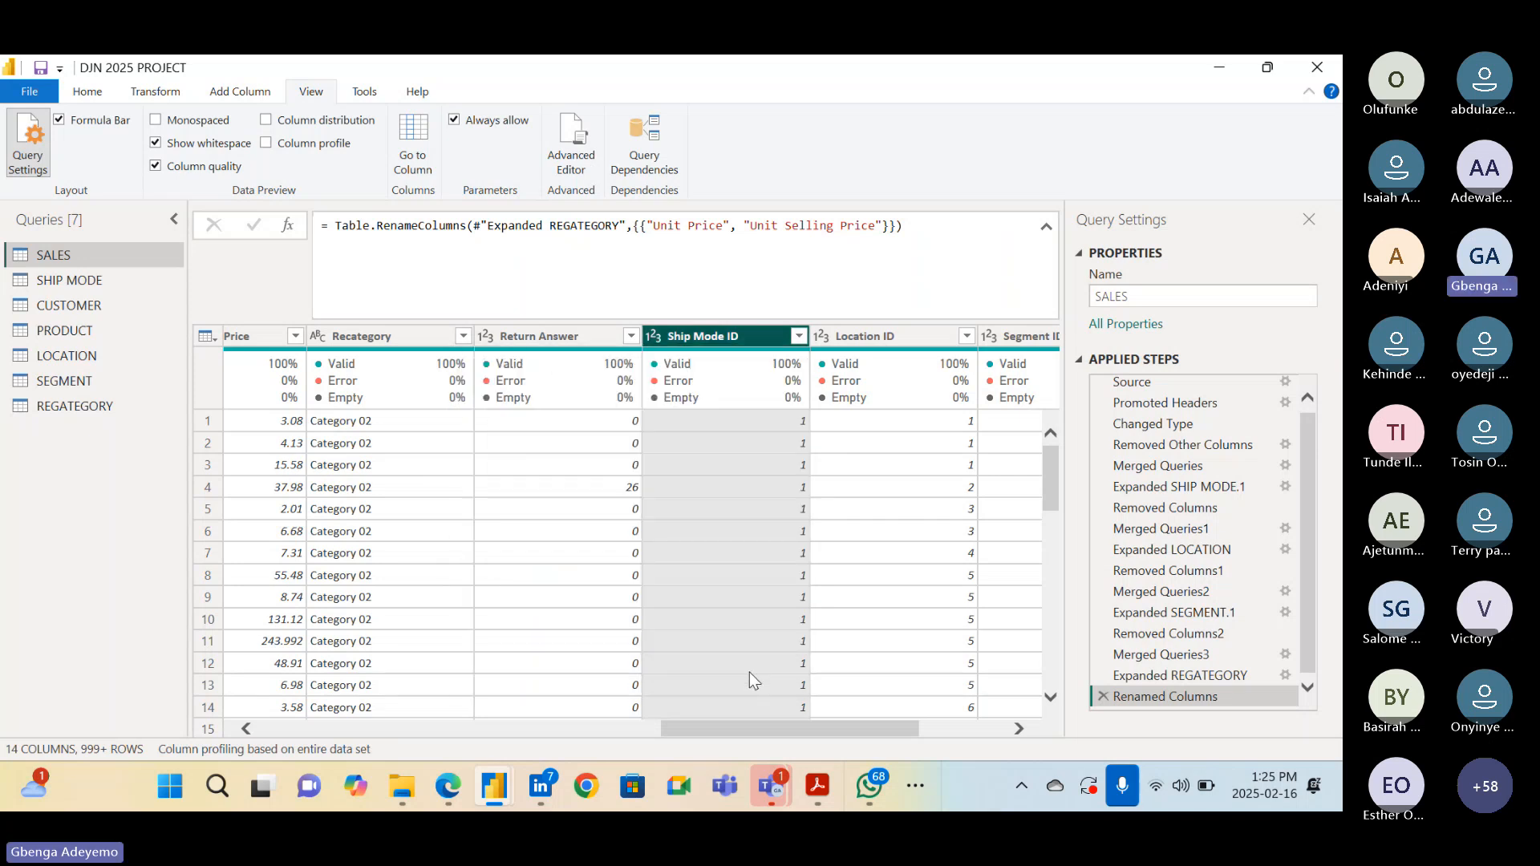
click(70, 280)
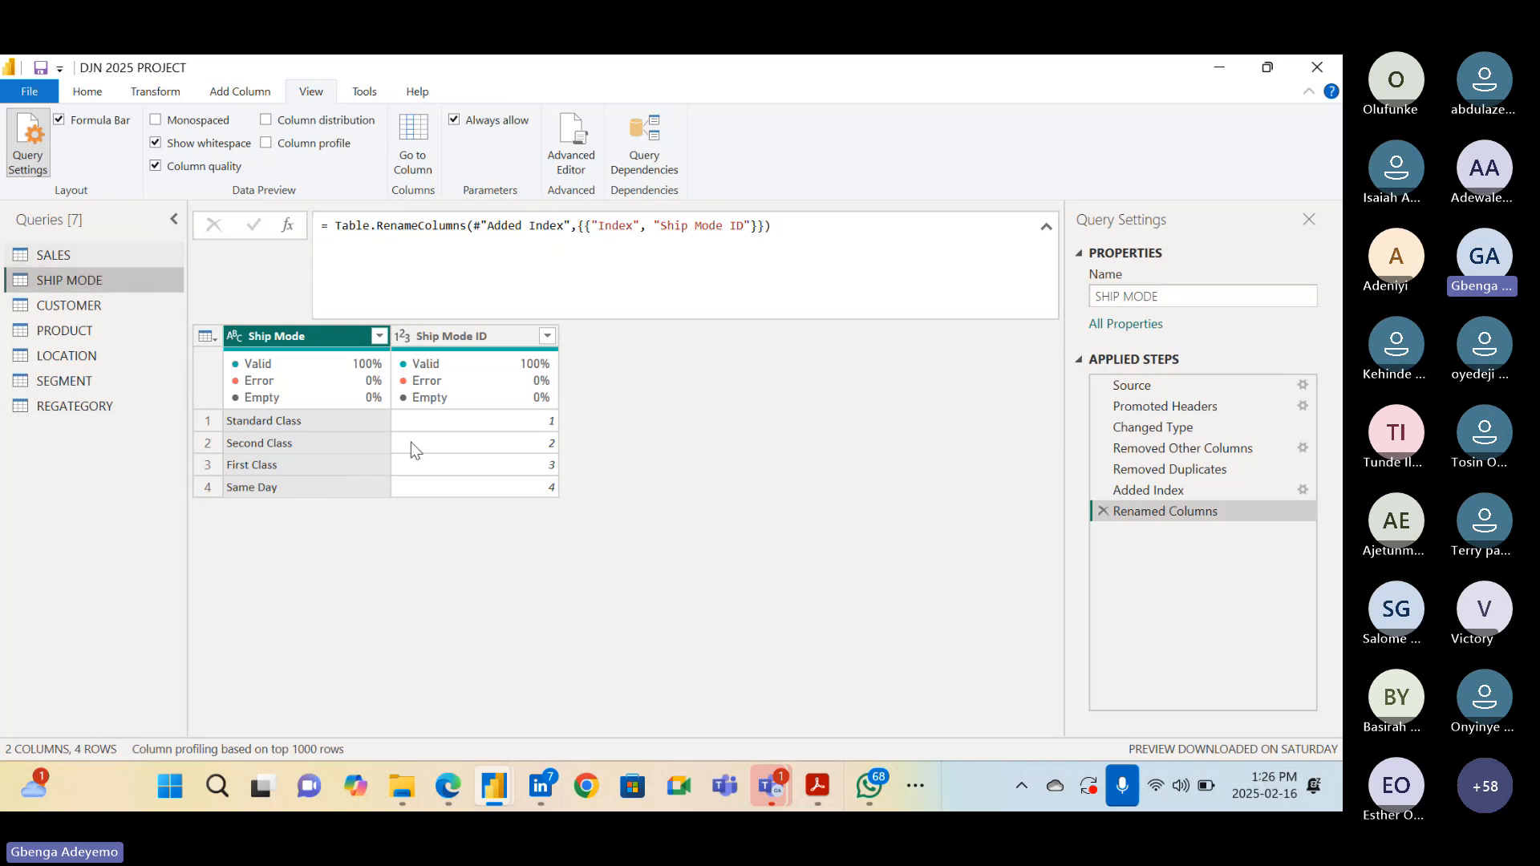
Return to the SALES query, load the full list of Ship Mode ID values, and filter the column to only 3
click(126, 258)
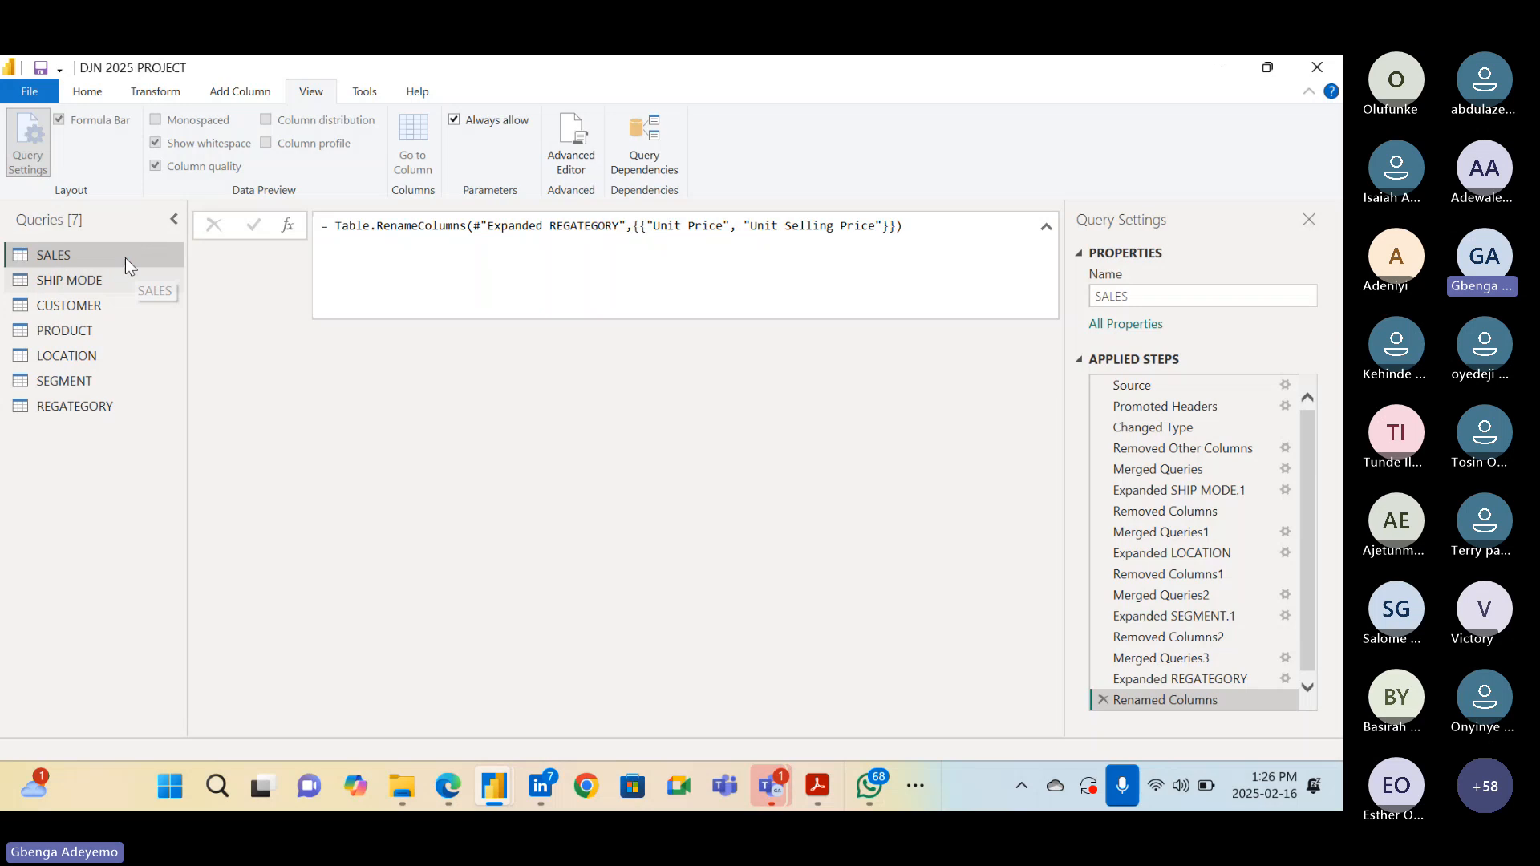
scroll(636, 579, right, 5)
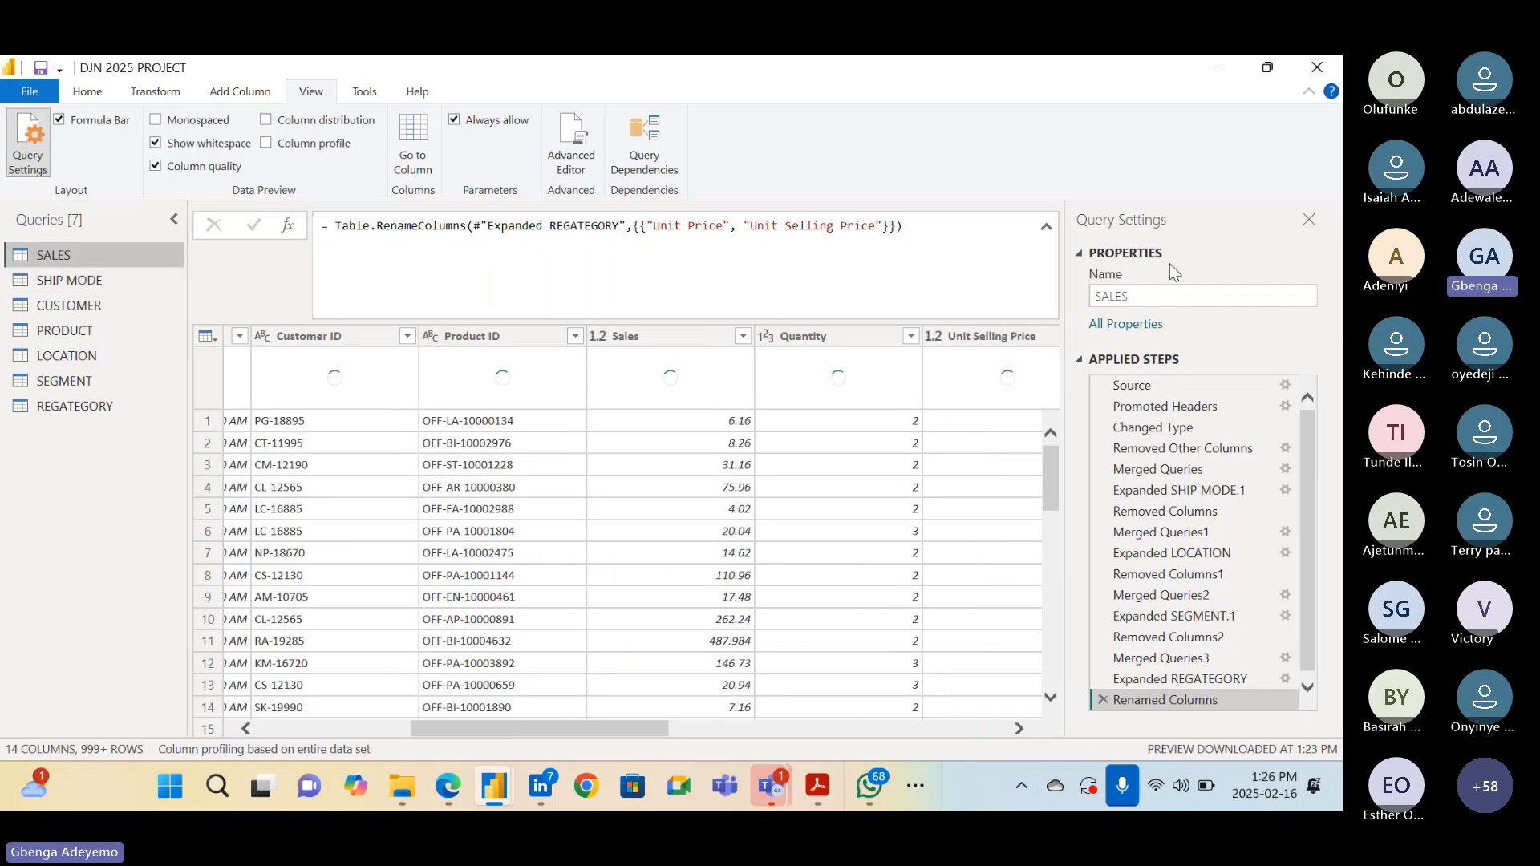
scroll(763, 451, right, 5)
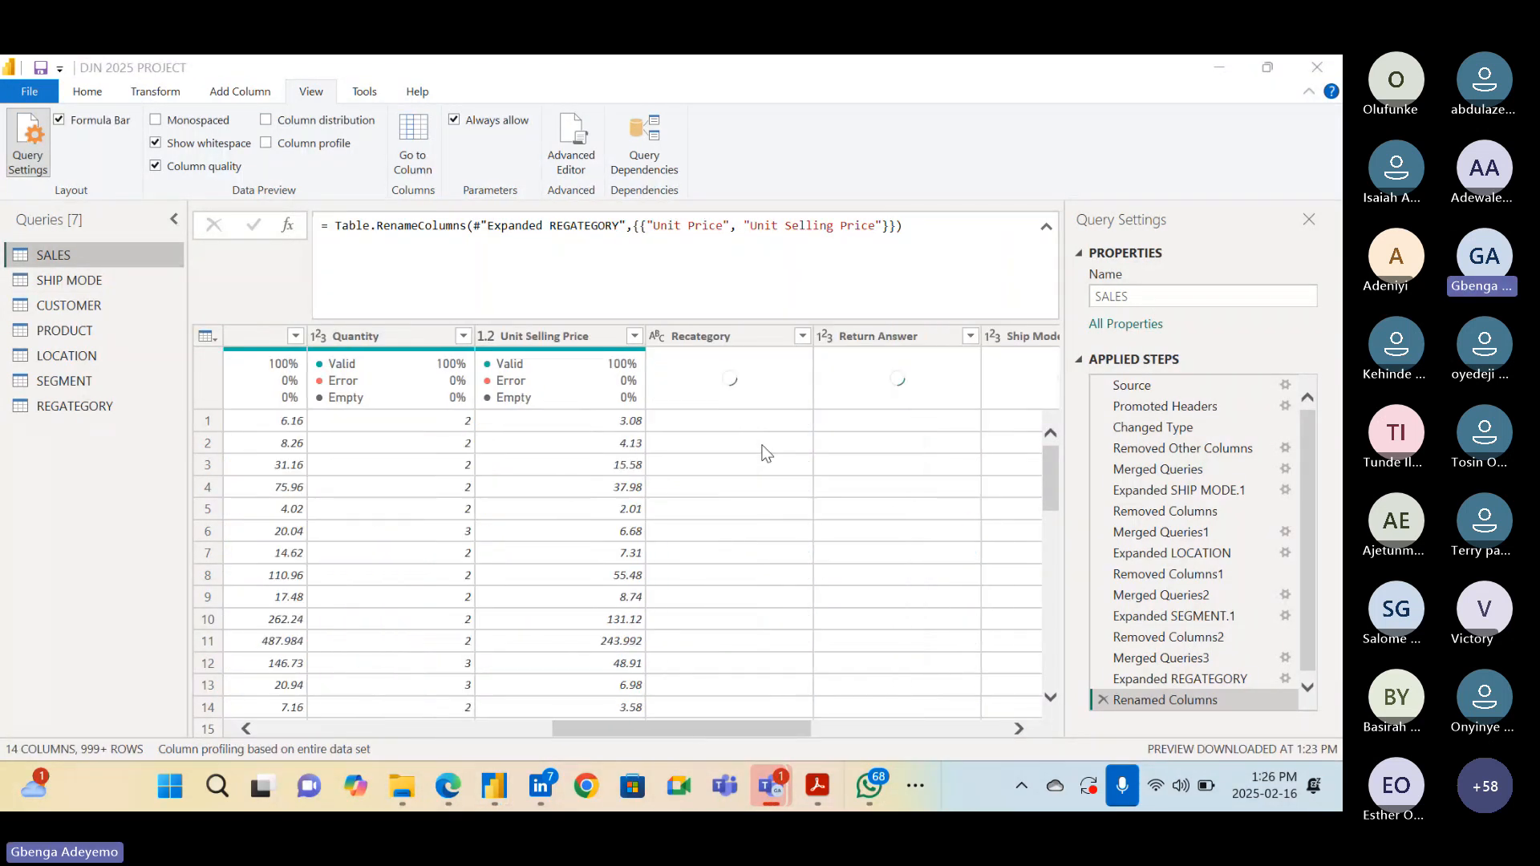
scroll(763, 451, right, 5)
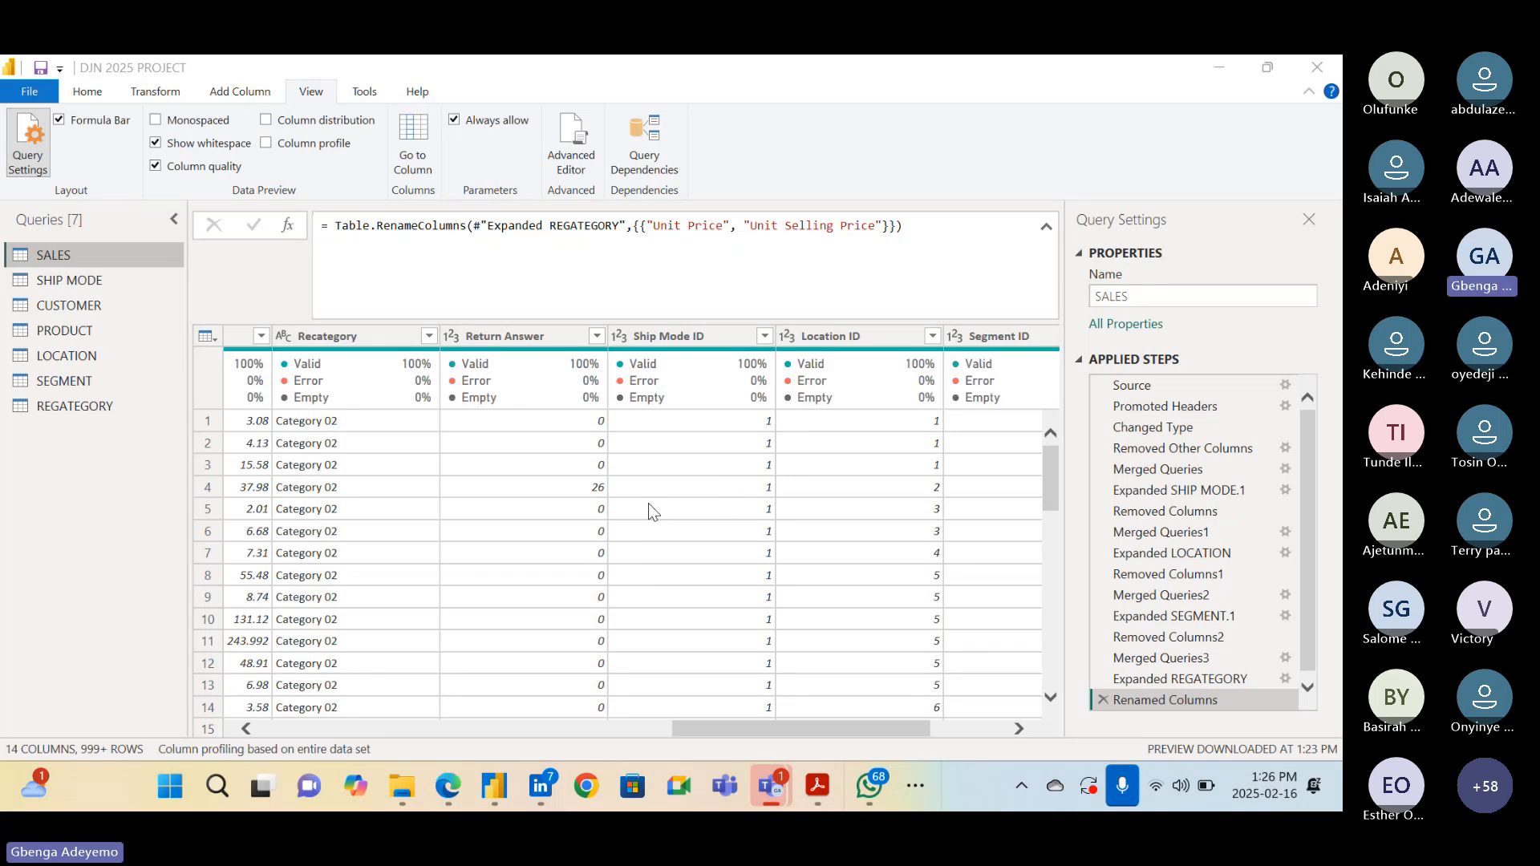
scroll(648, 504, right, 3)
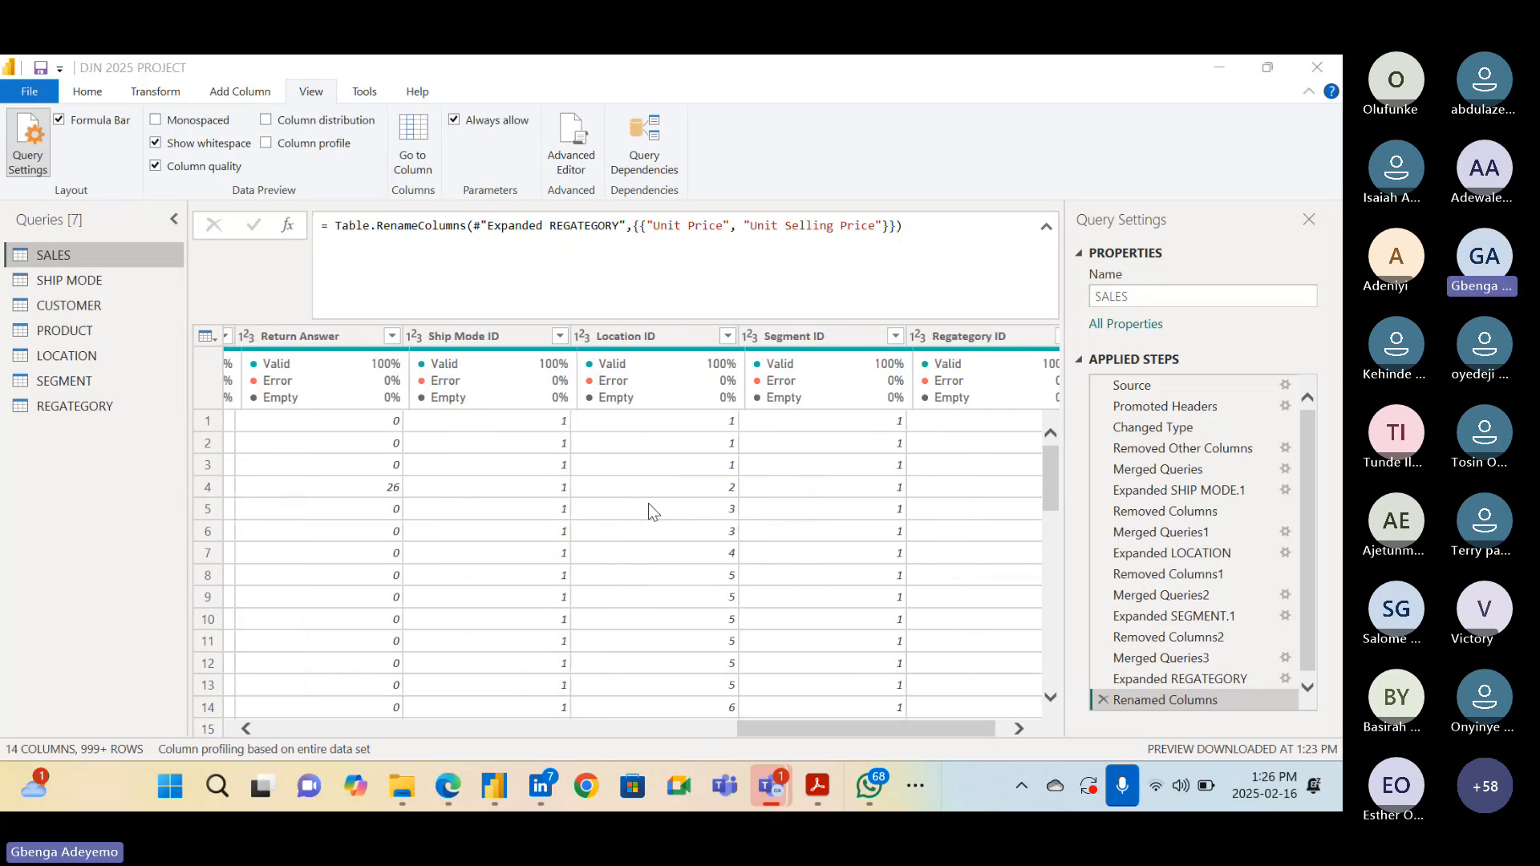
click(559, 336)
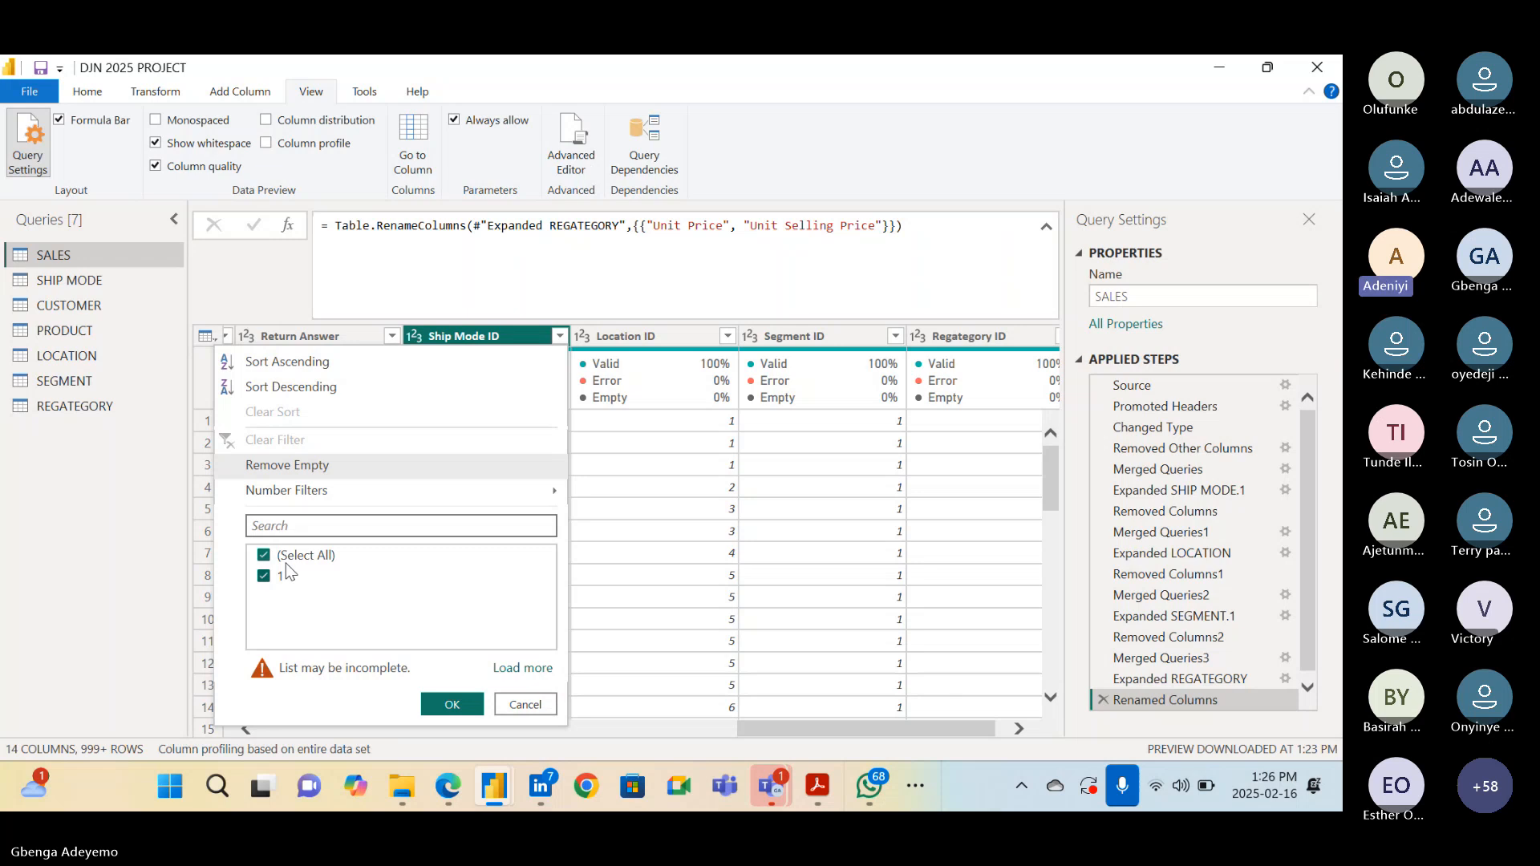
click(522, 668)
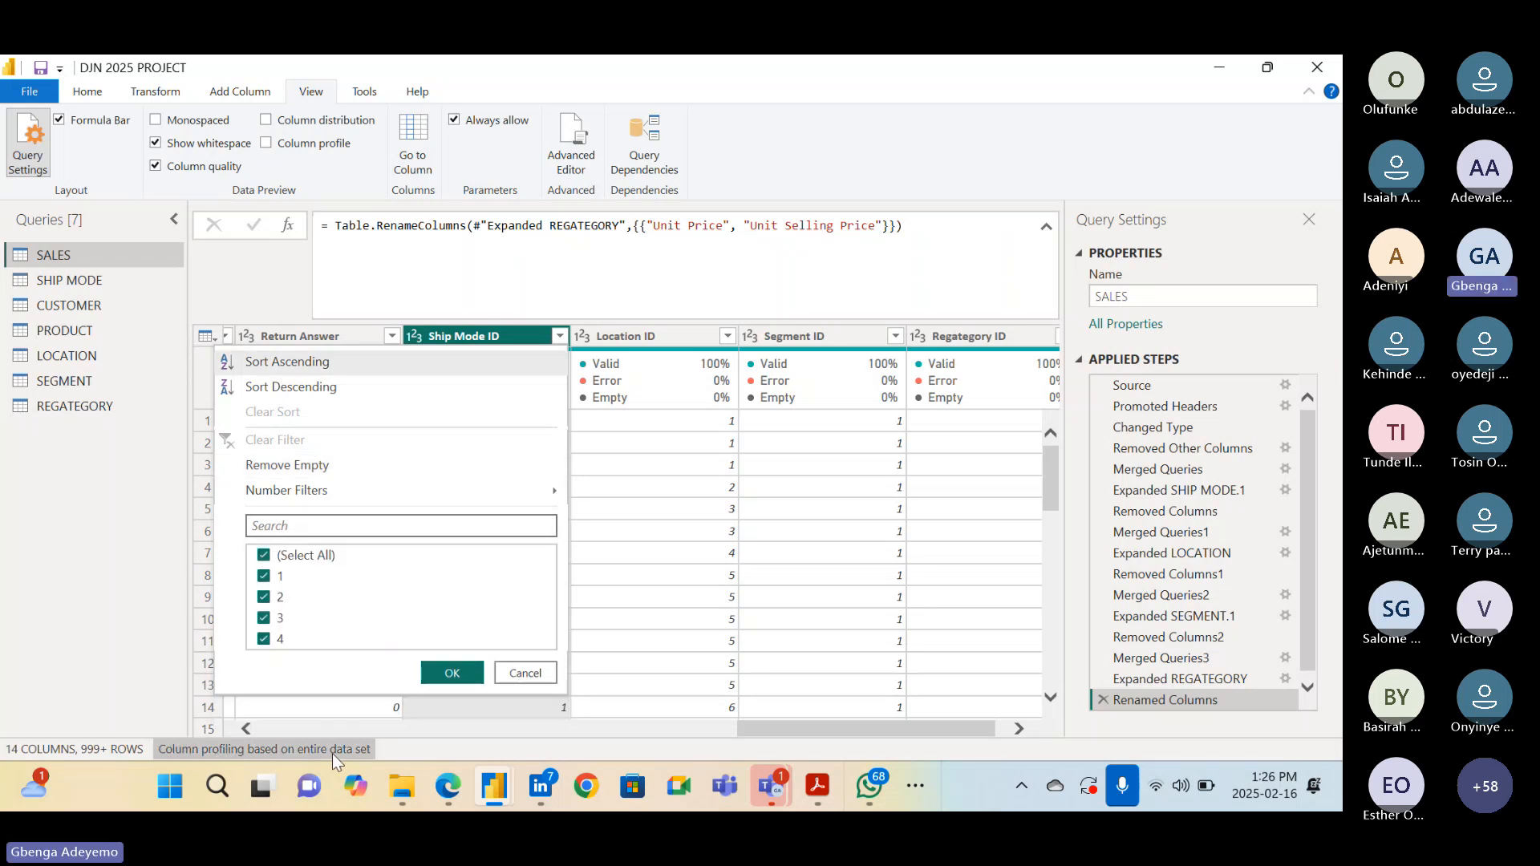
click(263, 555)
click(263, 618)
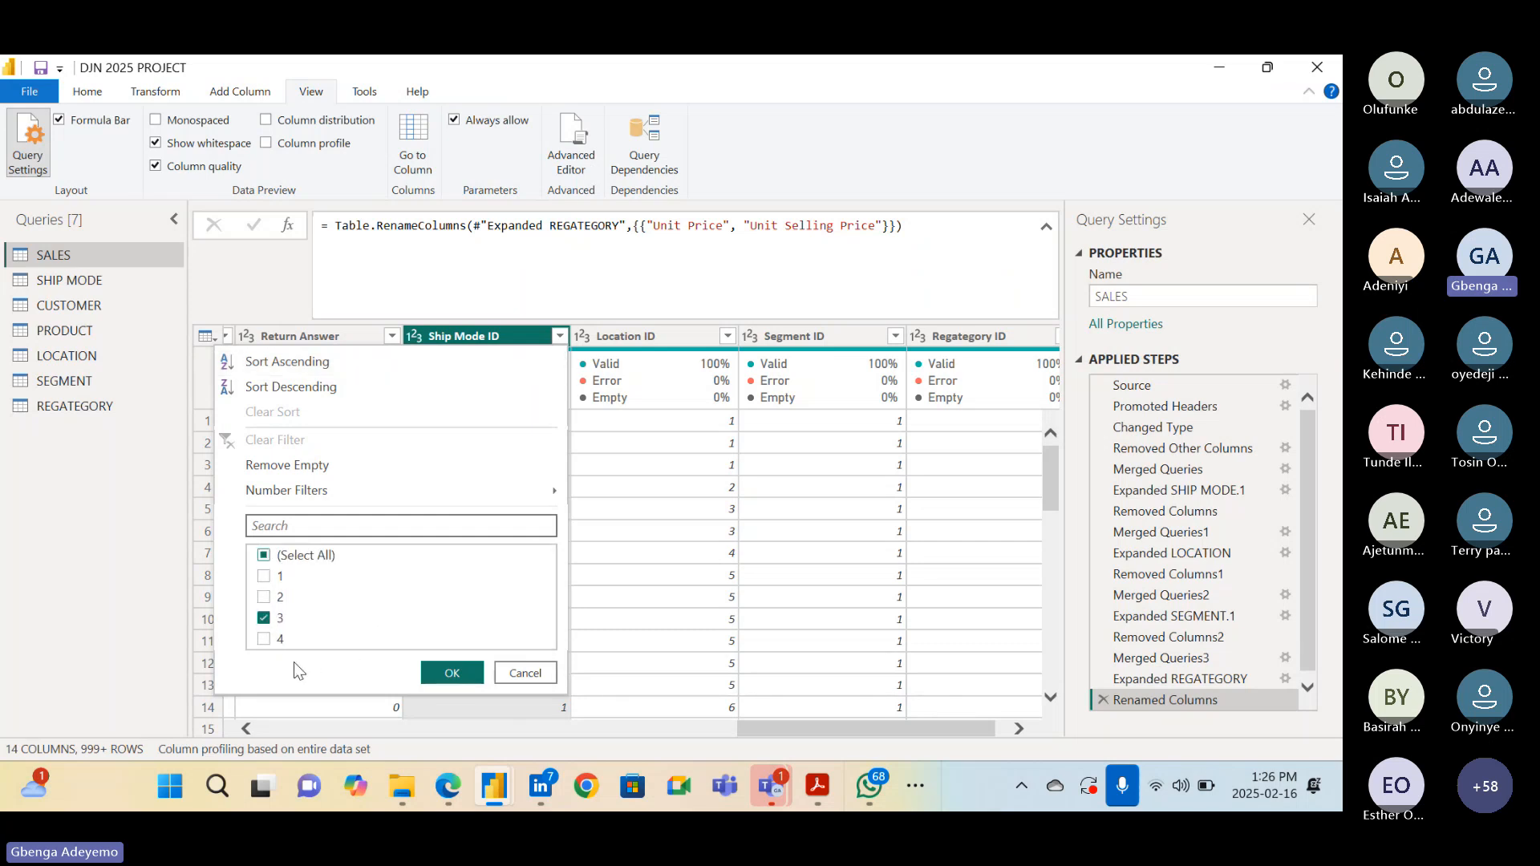
click(449, 674)
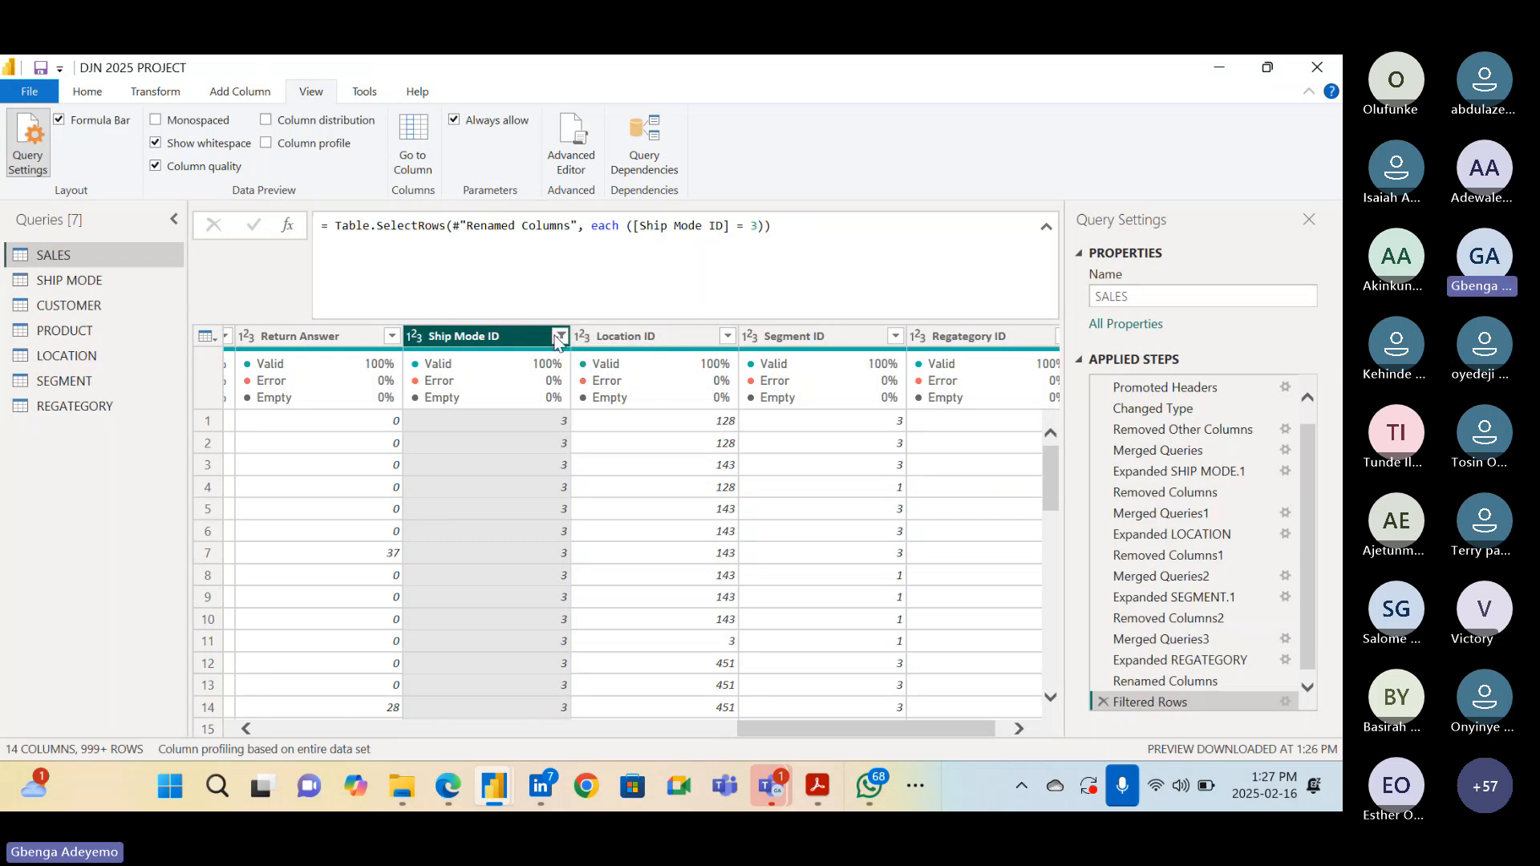
Create a new query parameter and name it ShipModeFilter
click(84, 94)
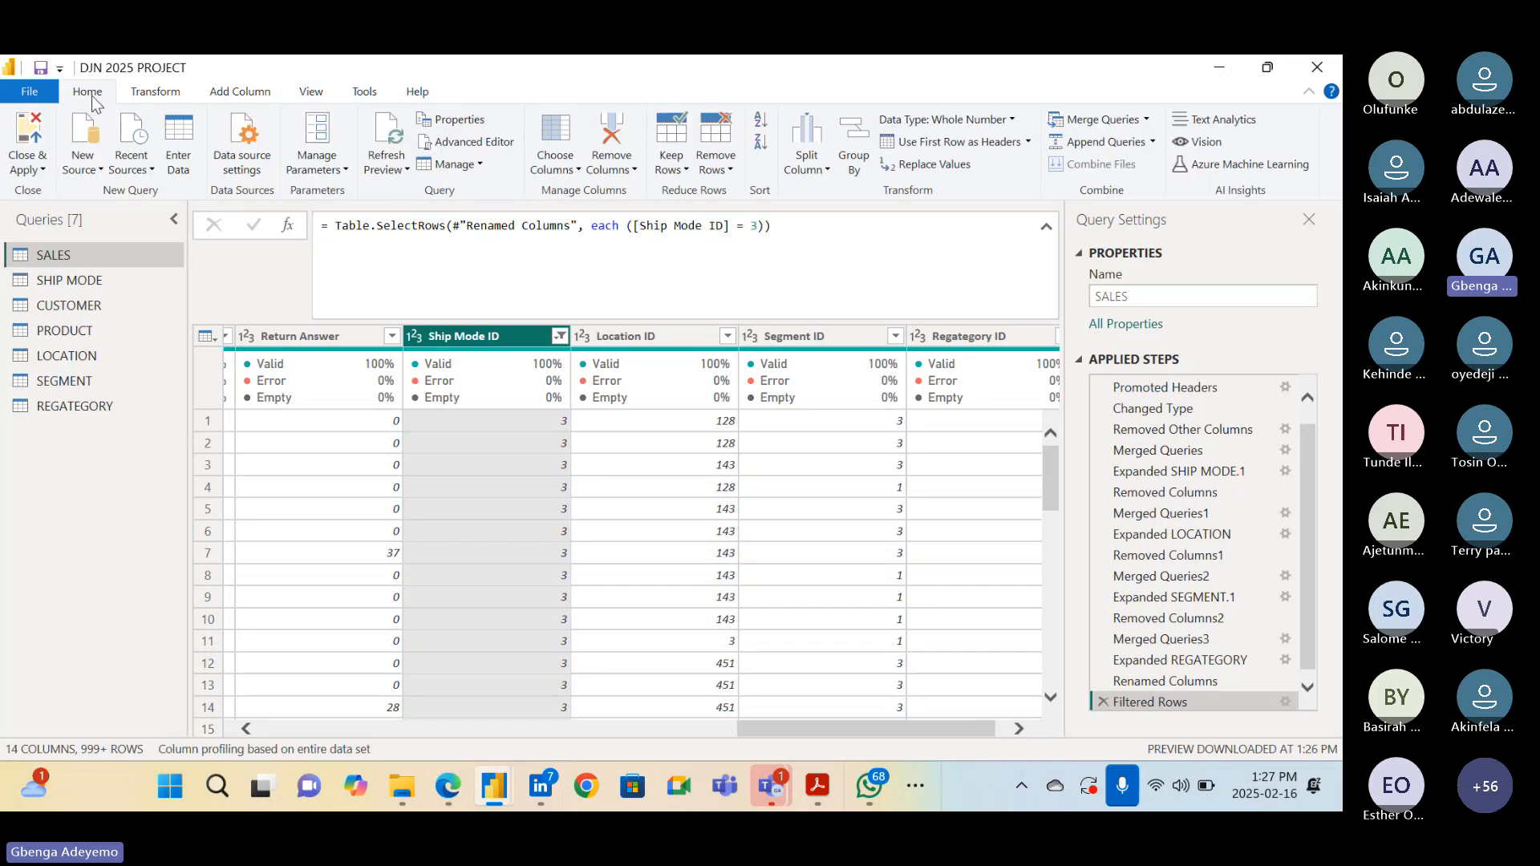
click(343, 169)
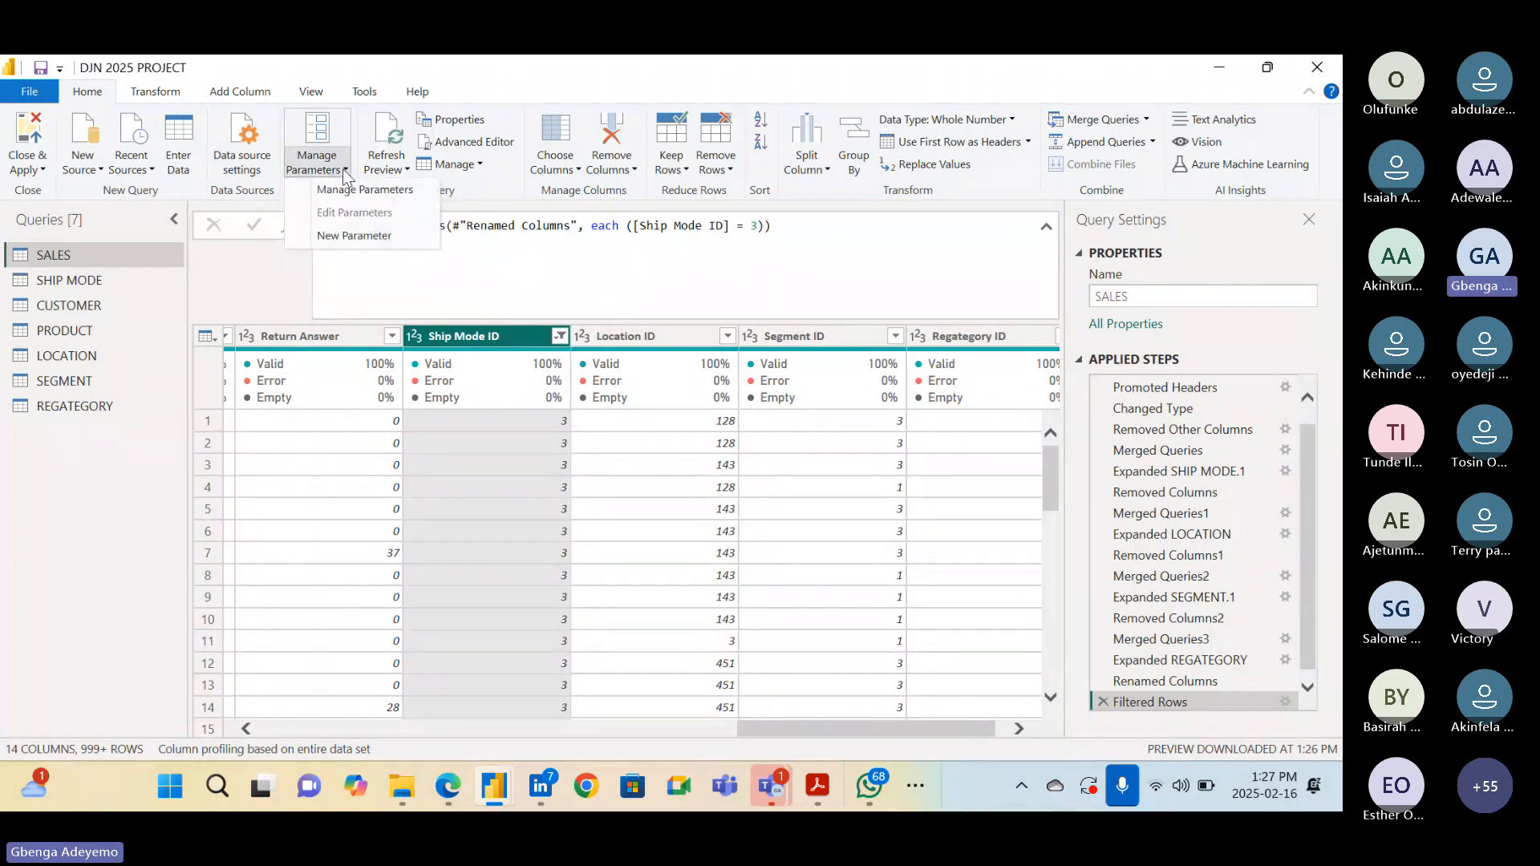
click(374, 237)
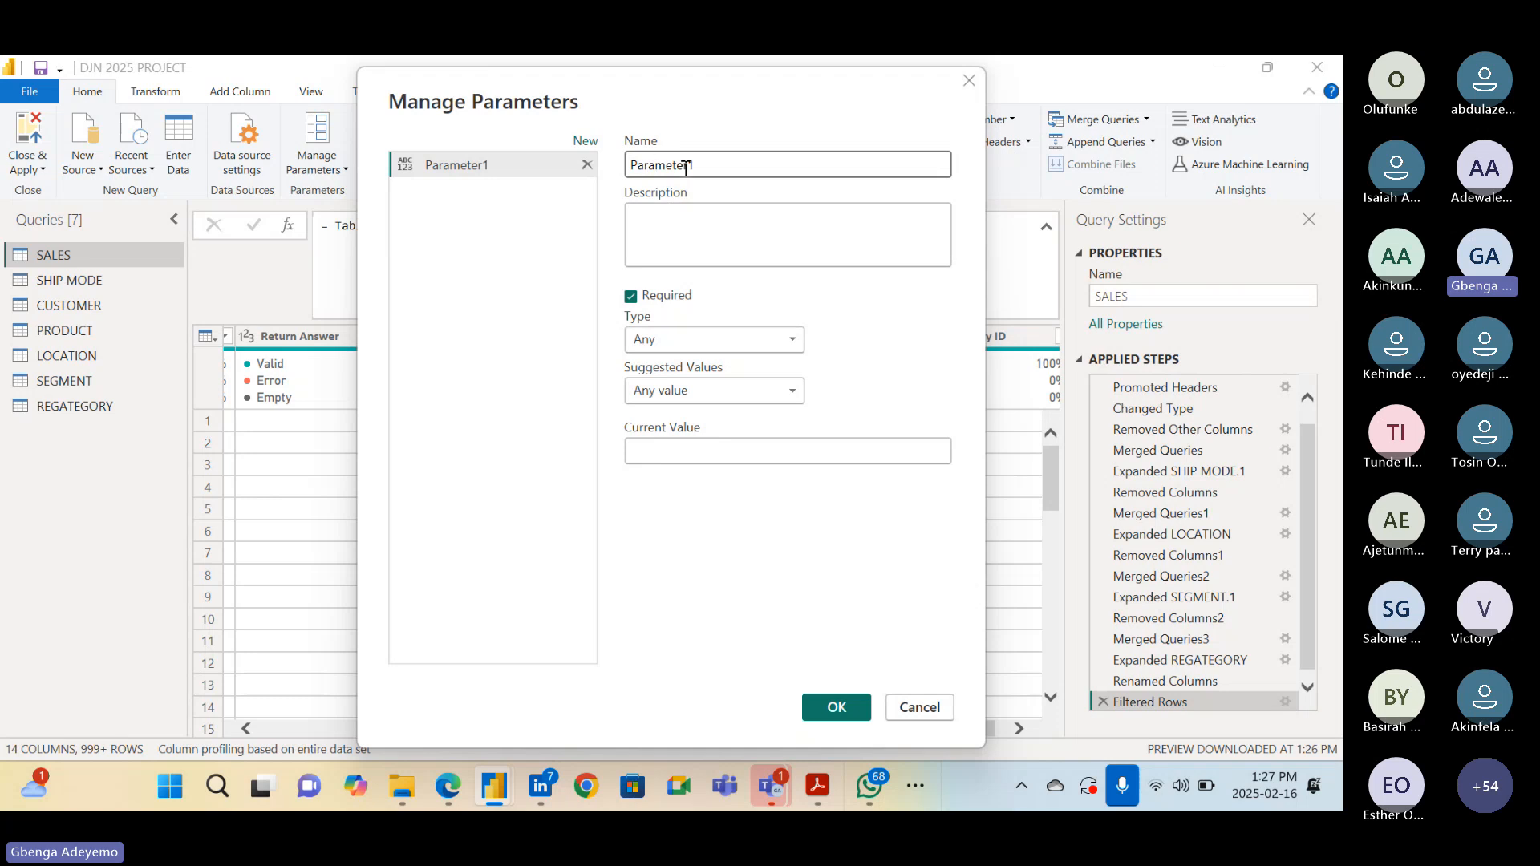
click(726, 163)
key(BackSpace)
key(BackSpace)
key(BackSpace)
key(BackSpace)
key(BackSpace)
key(BackSpace)
key(BackSpace)
key(BackSpace)
key(BackSpace)
key(BackSpace)
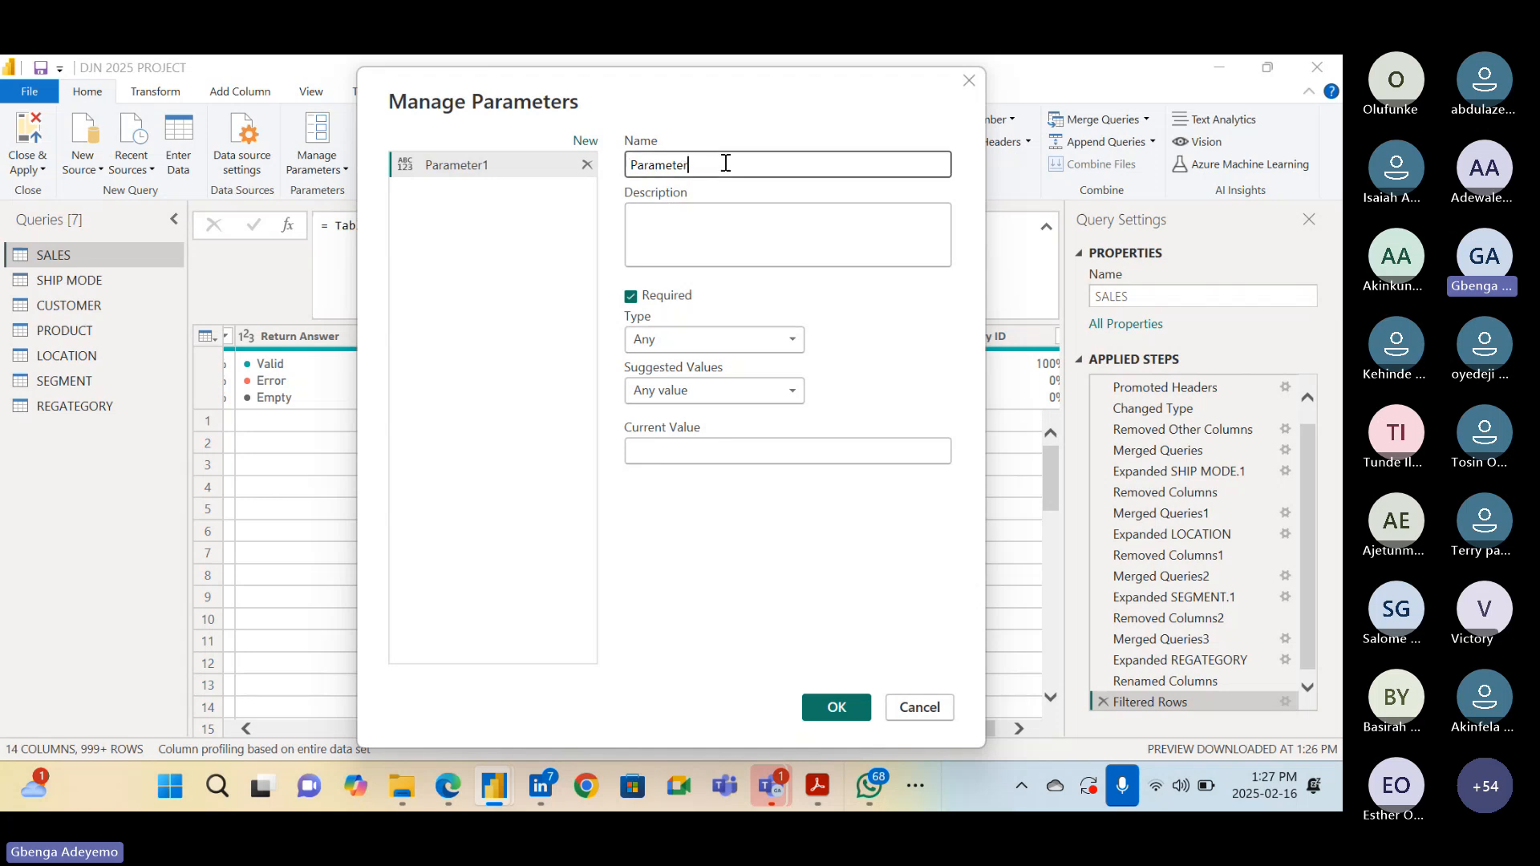
text(Sh)
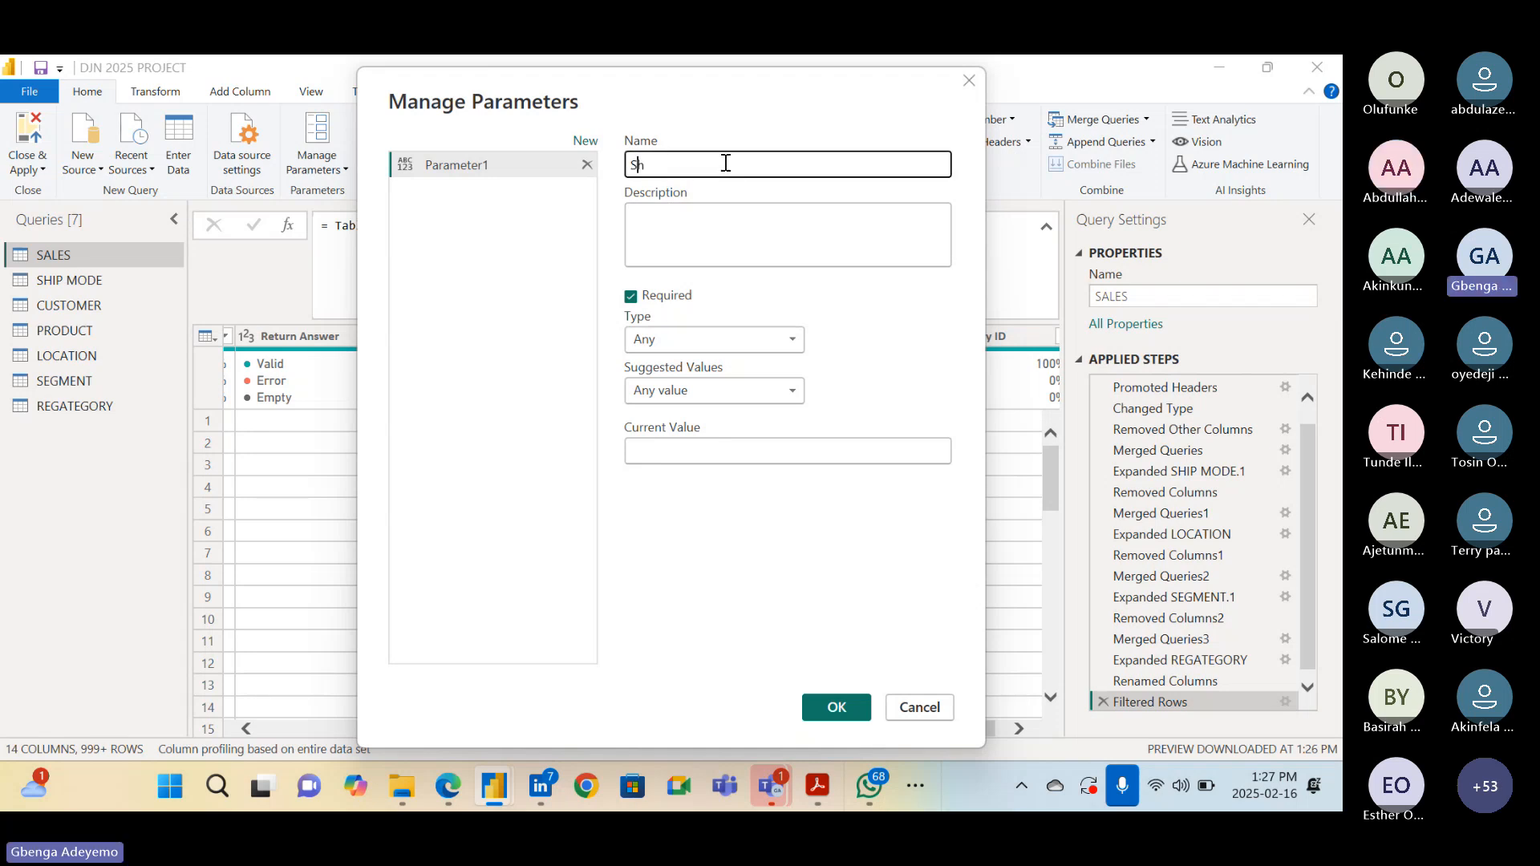
text(ipMode)
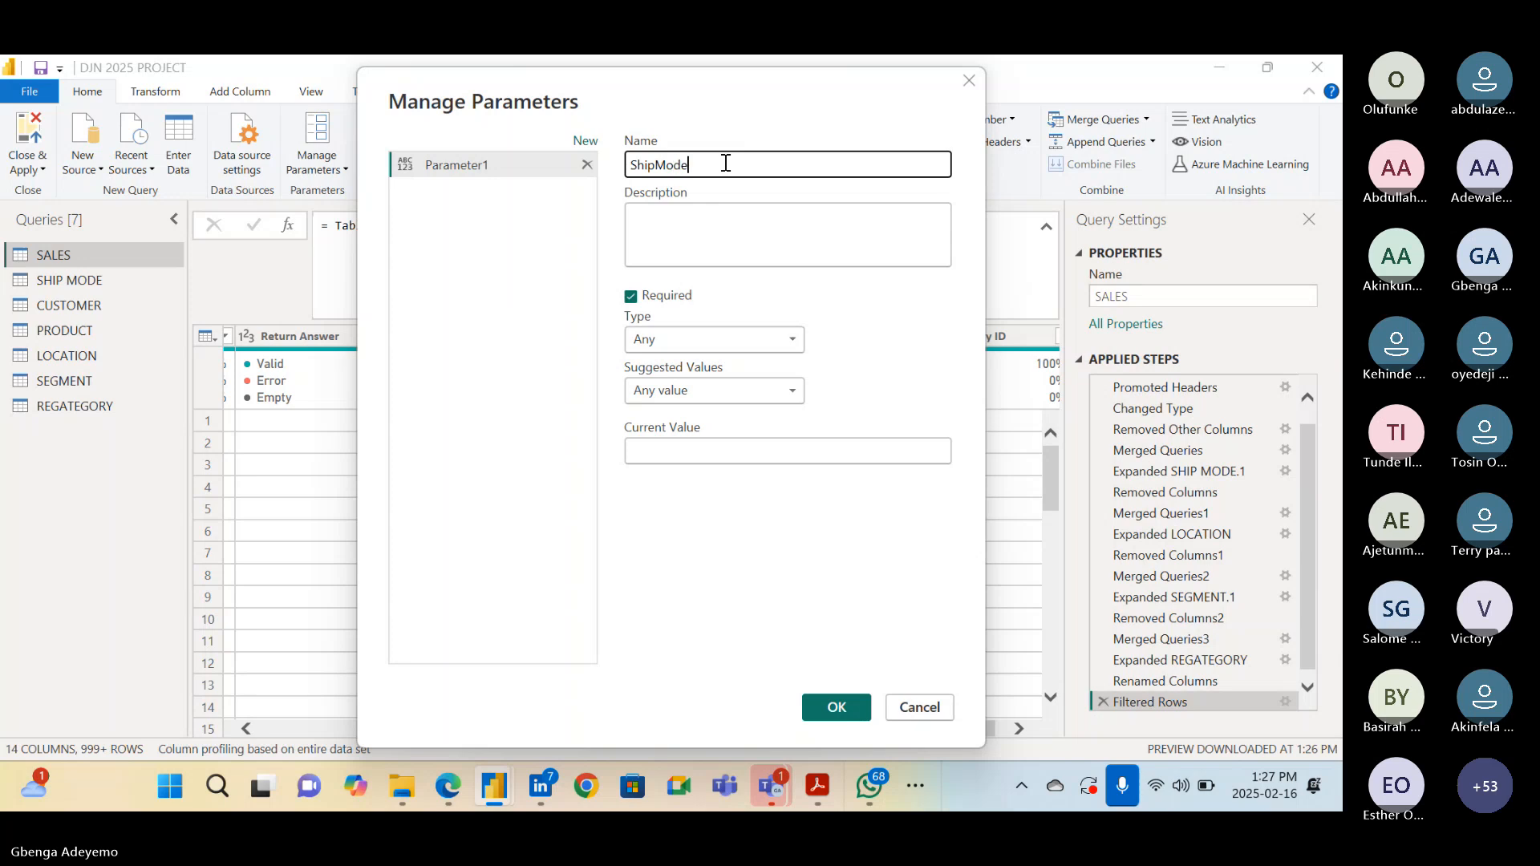
text(Filter)
Enter "Use this to filter ship modes" as the description of the ShipModeFilter parameter
click(726, 205)
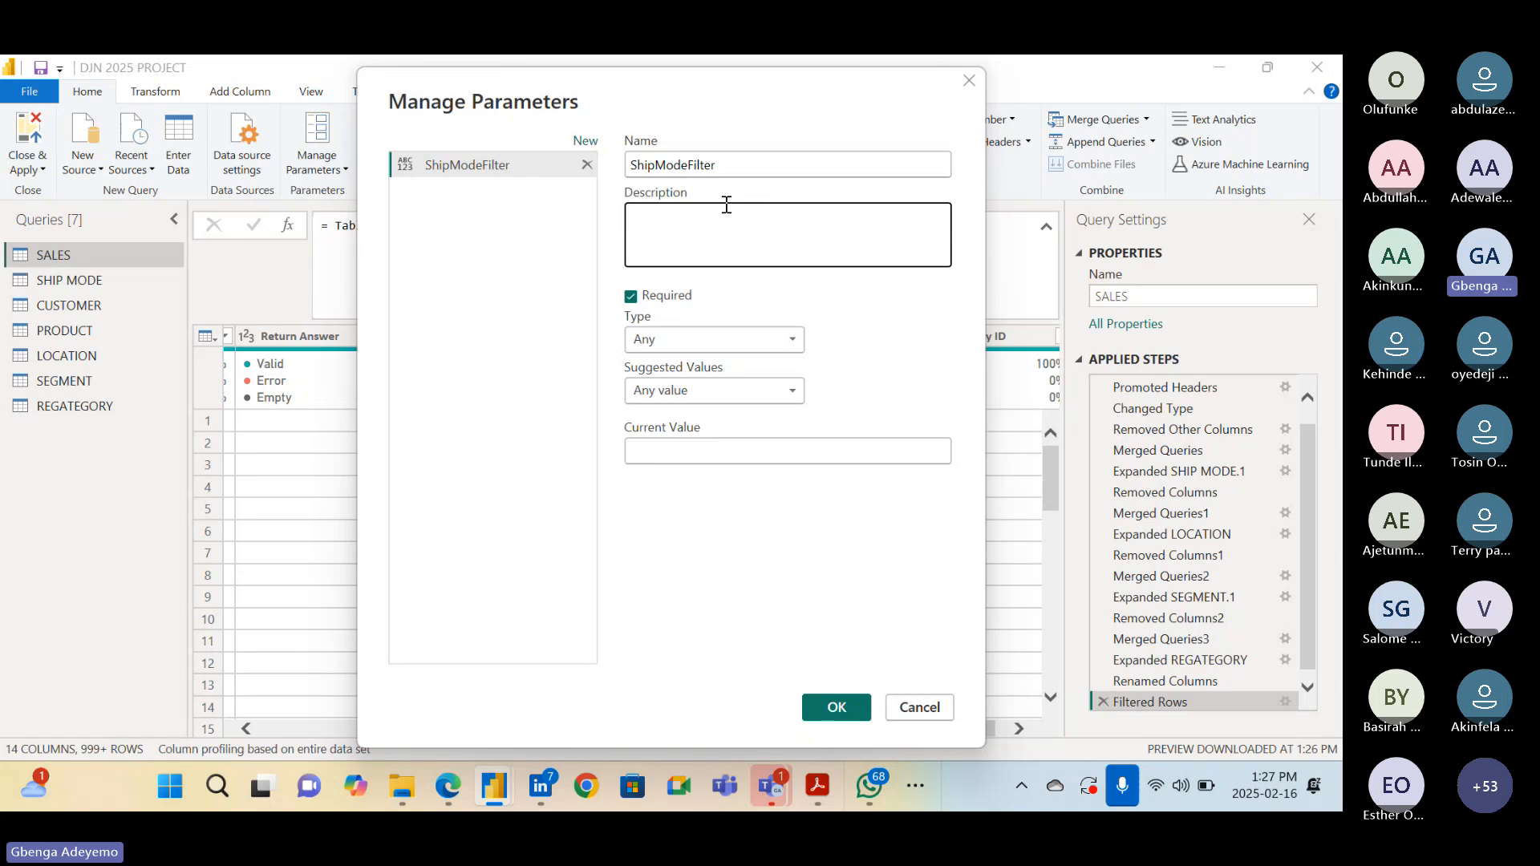
text(Use this )
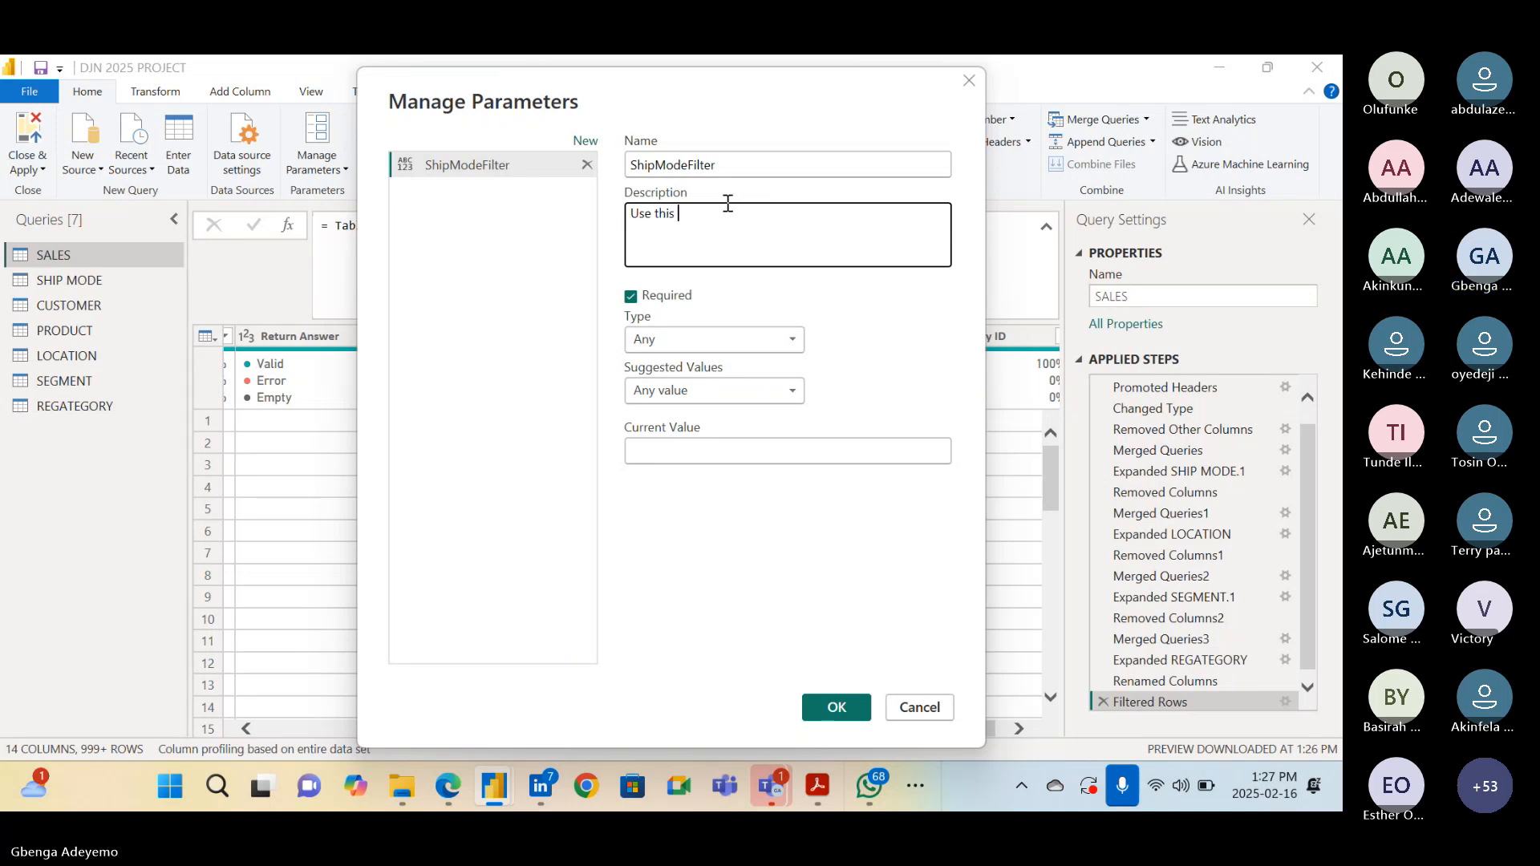
text(to filte)
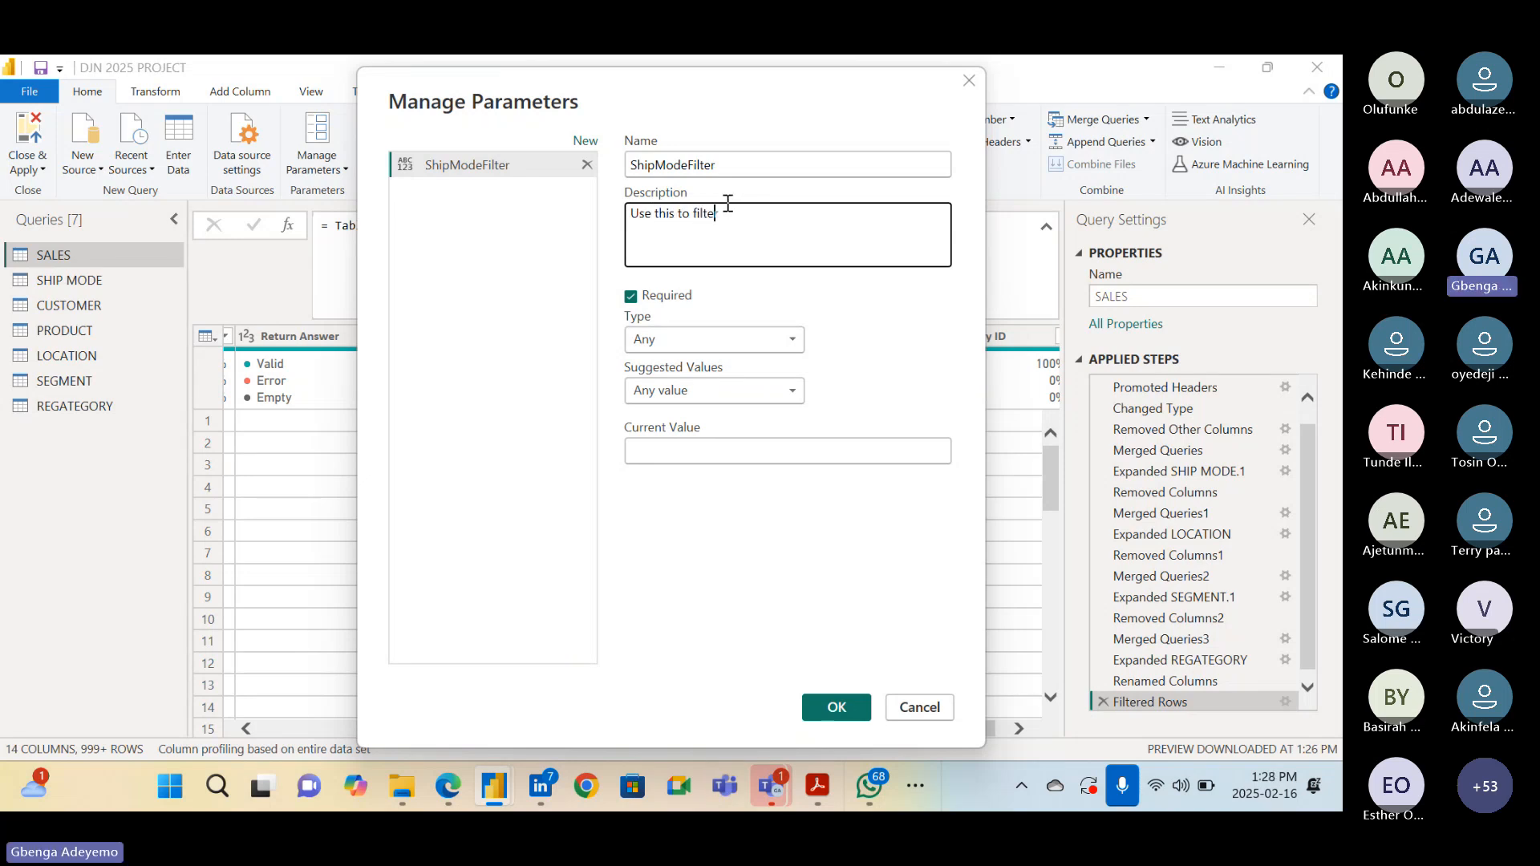
text(r ship modes)
click(868, 346)
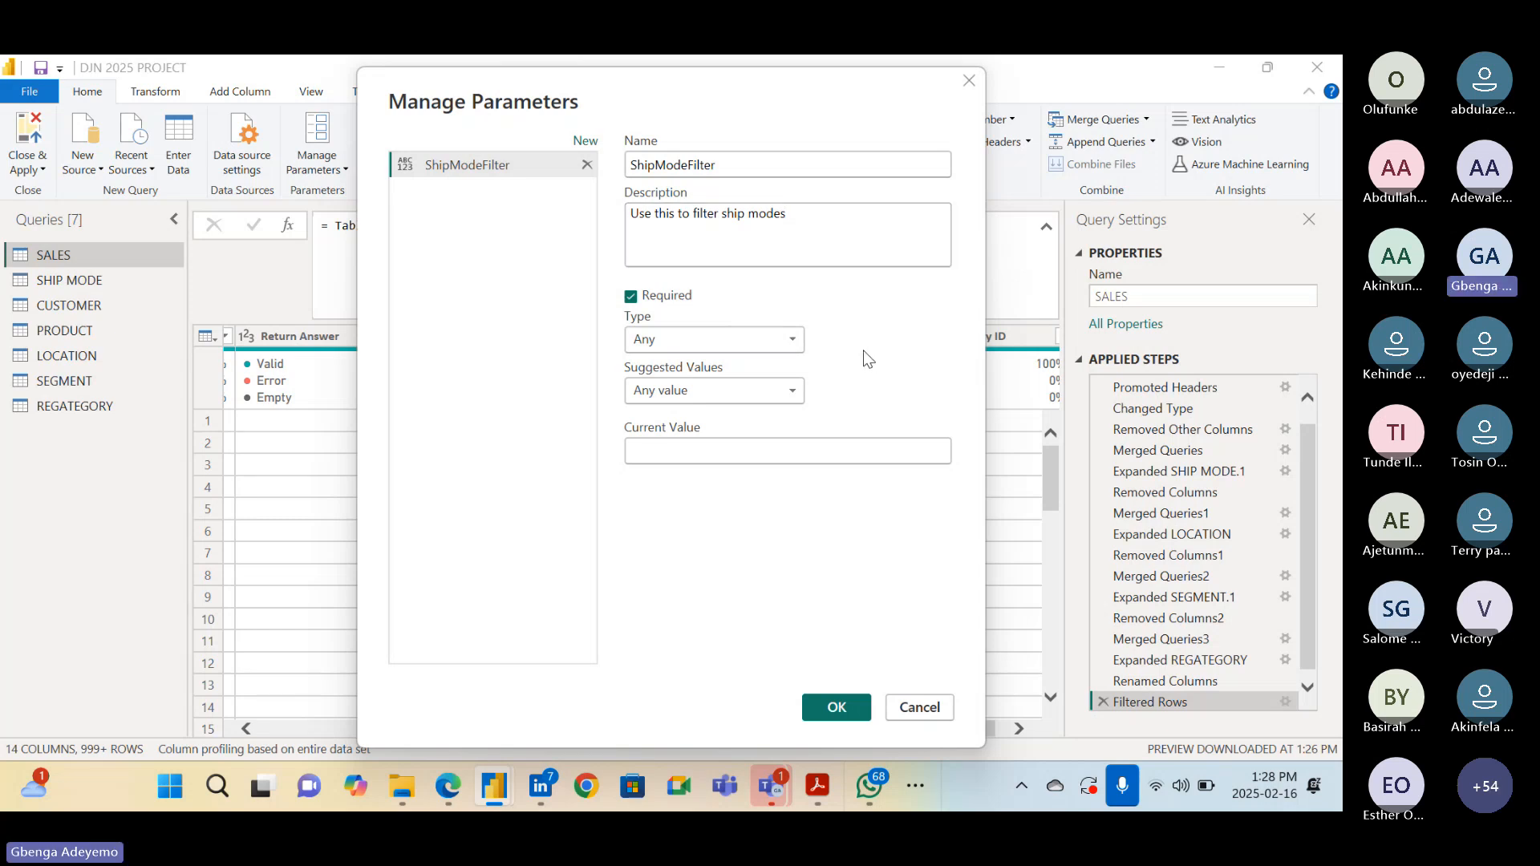
Keep the parameter's type as Any and set its suggested values to List of values
click(743, 347)
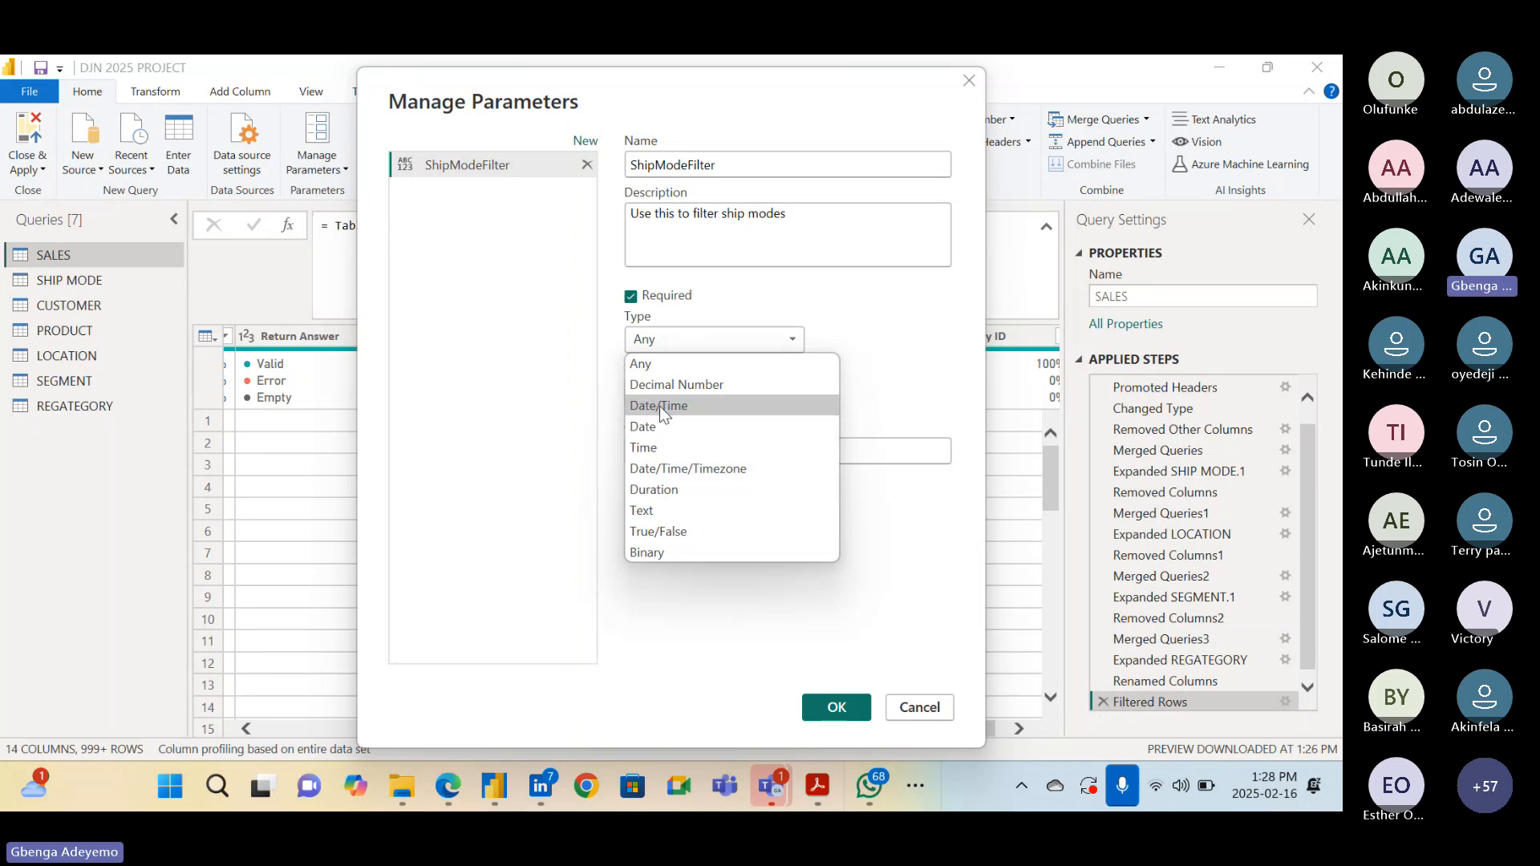
click(685, 363)
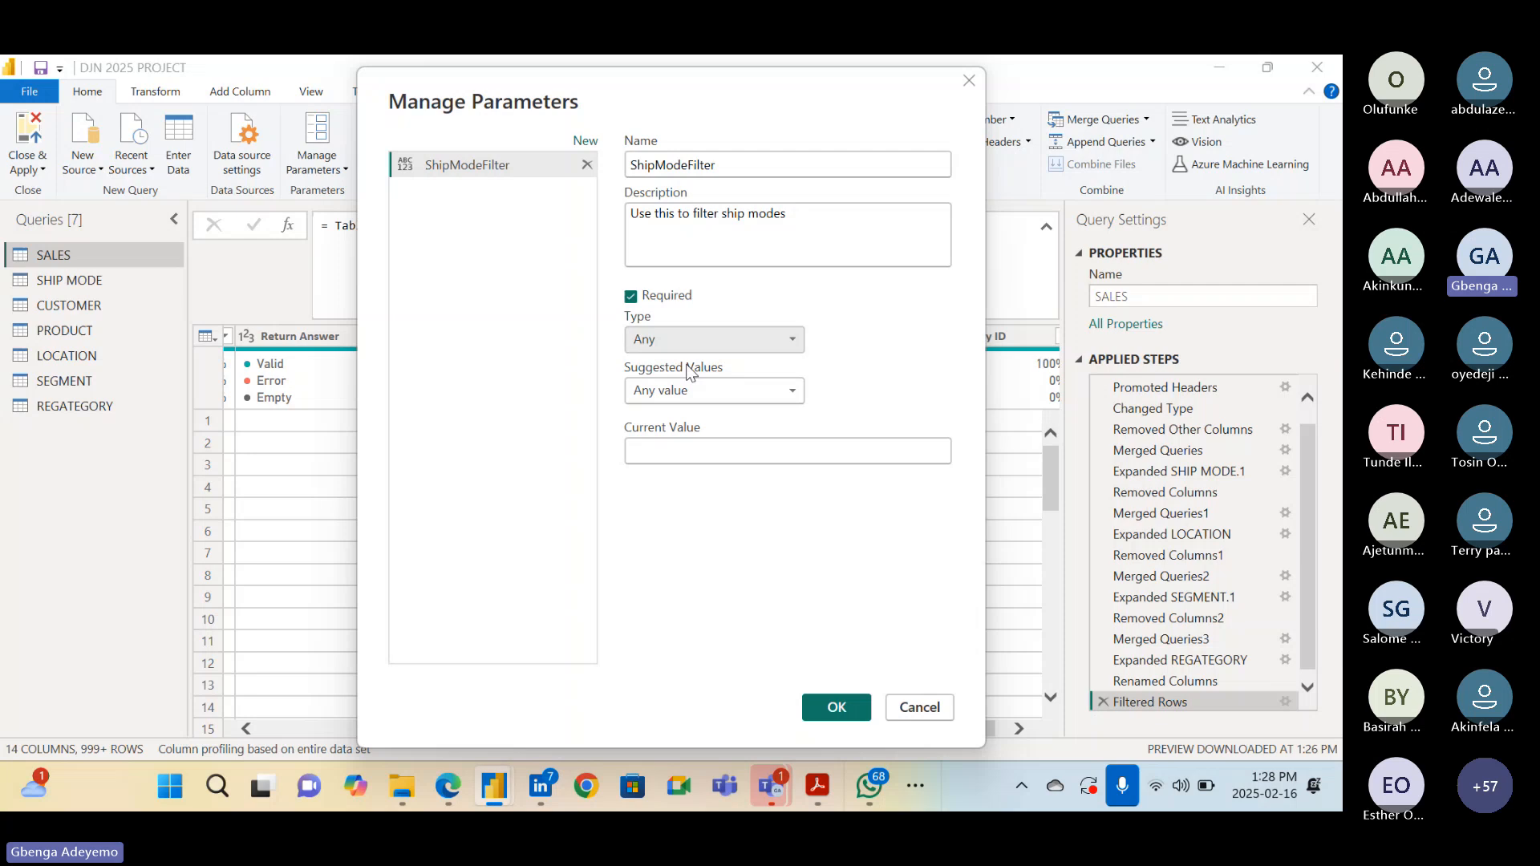
click(704, 390)
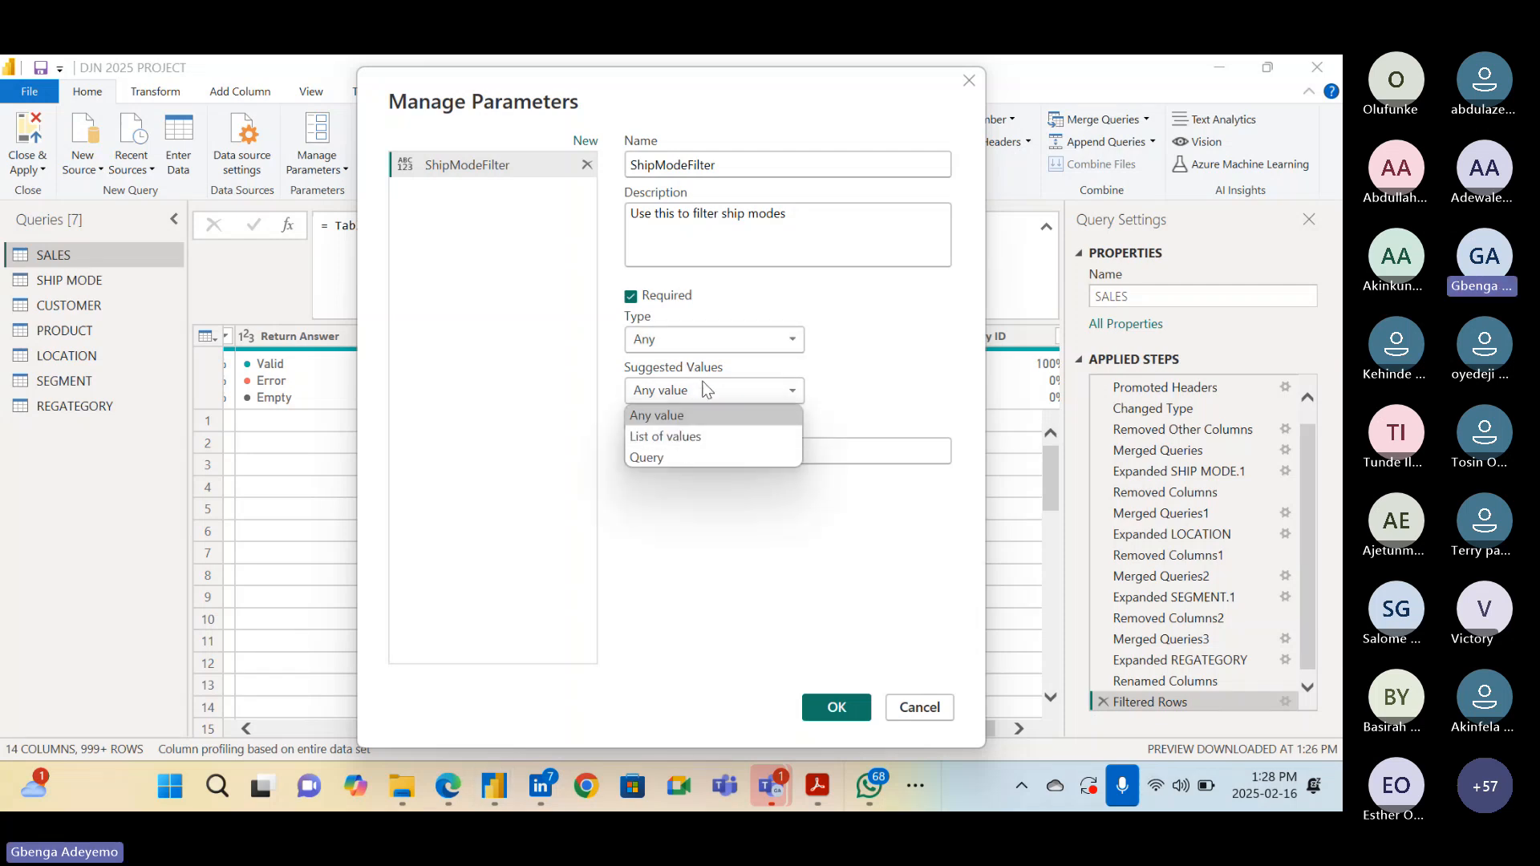
click(670, 436)
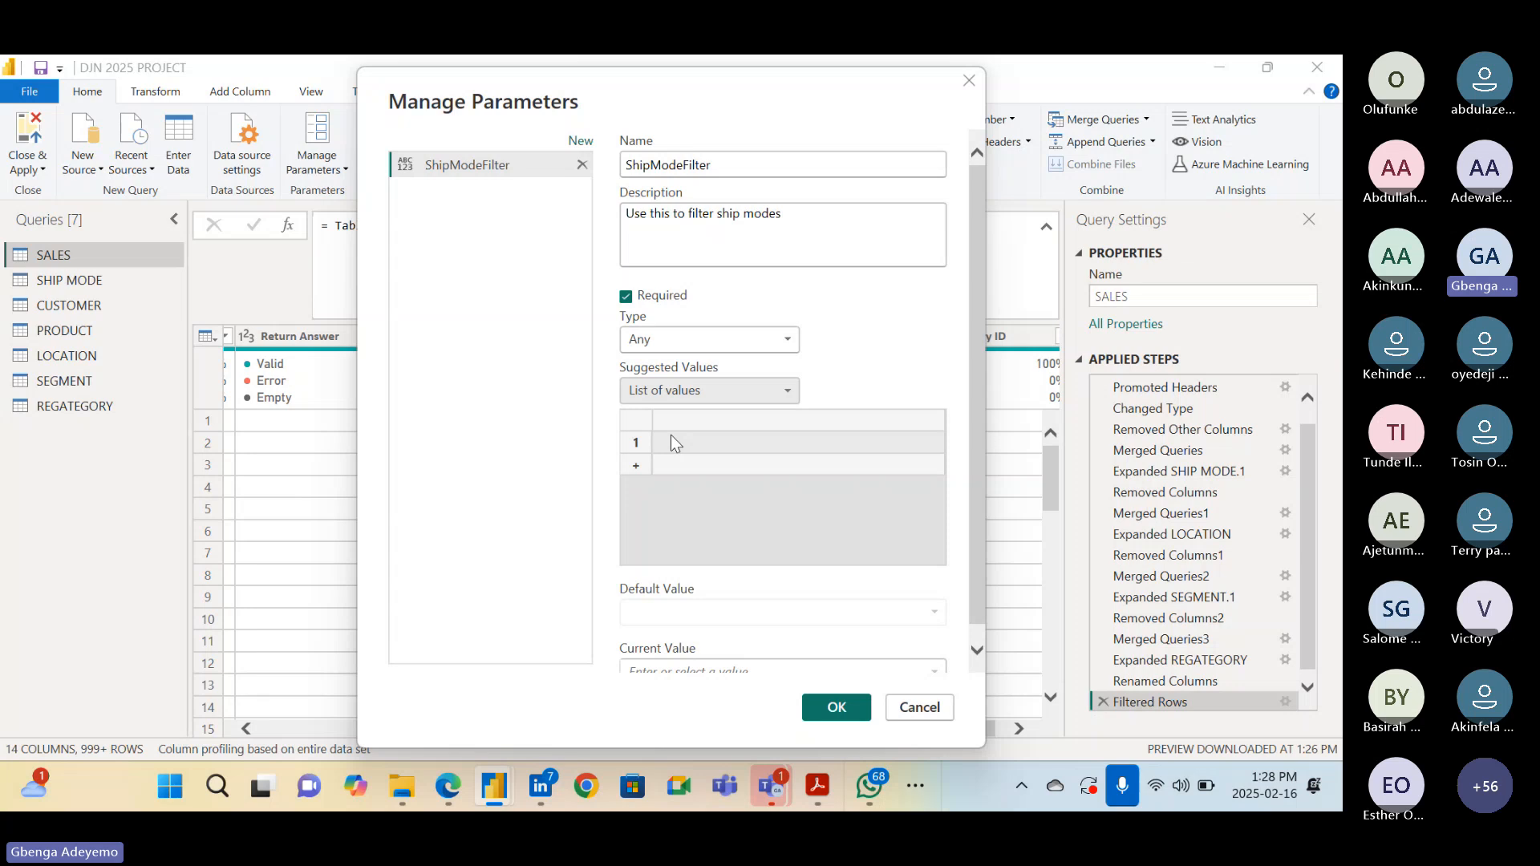
Fill the parameter's list of suggested values with 1, 2, 3 and 4 on separate rows
click(685, 444)
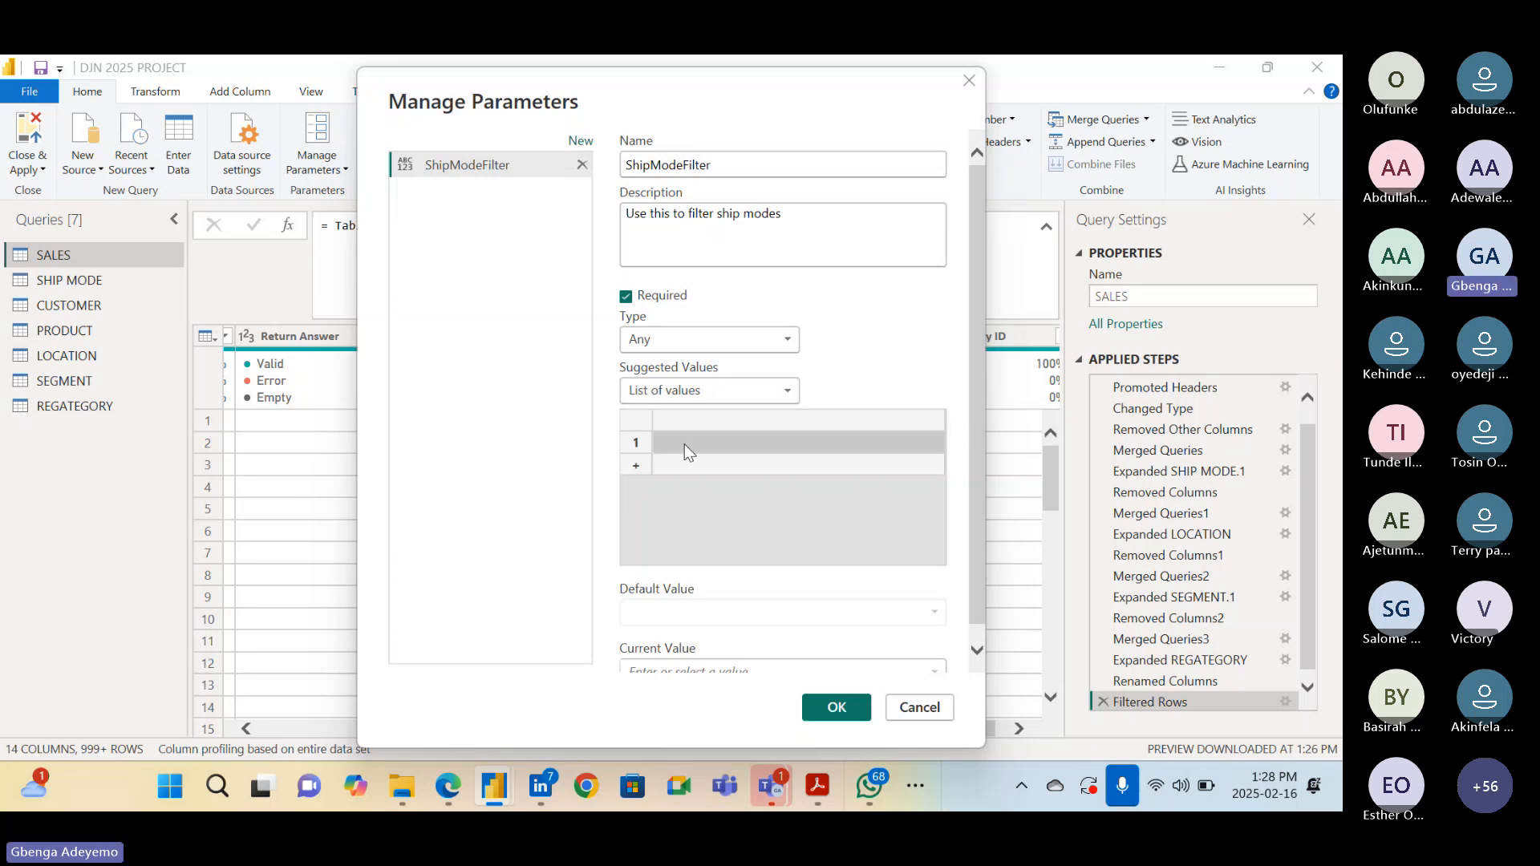
click(685, 445)
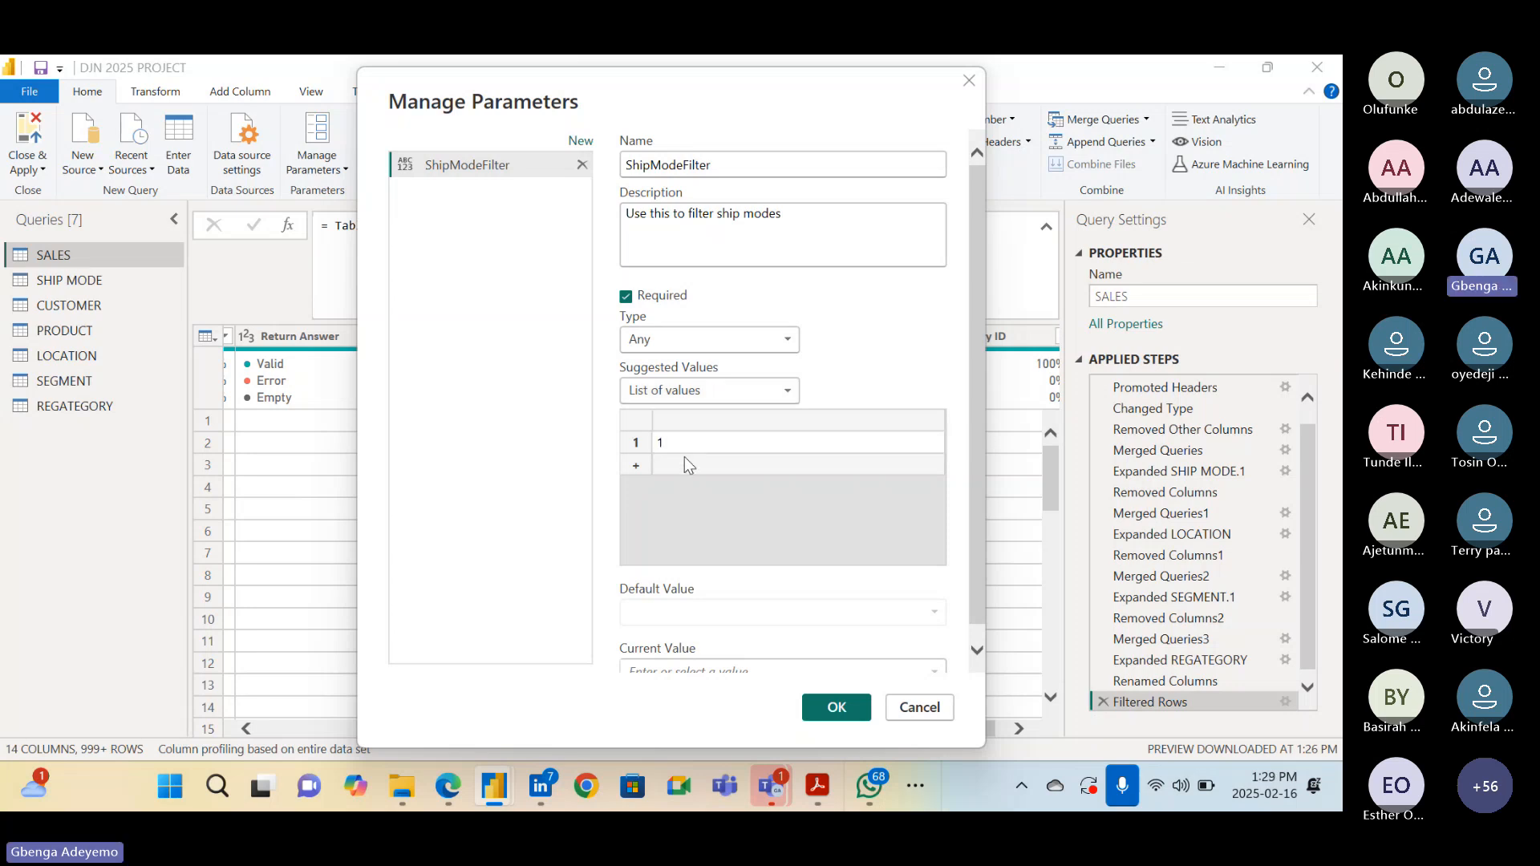
text(1)
click(684, 461)
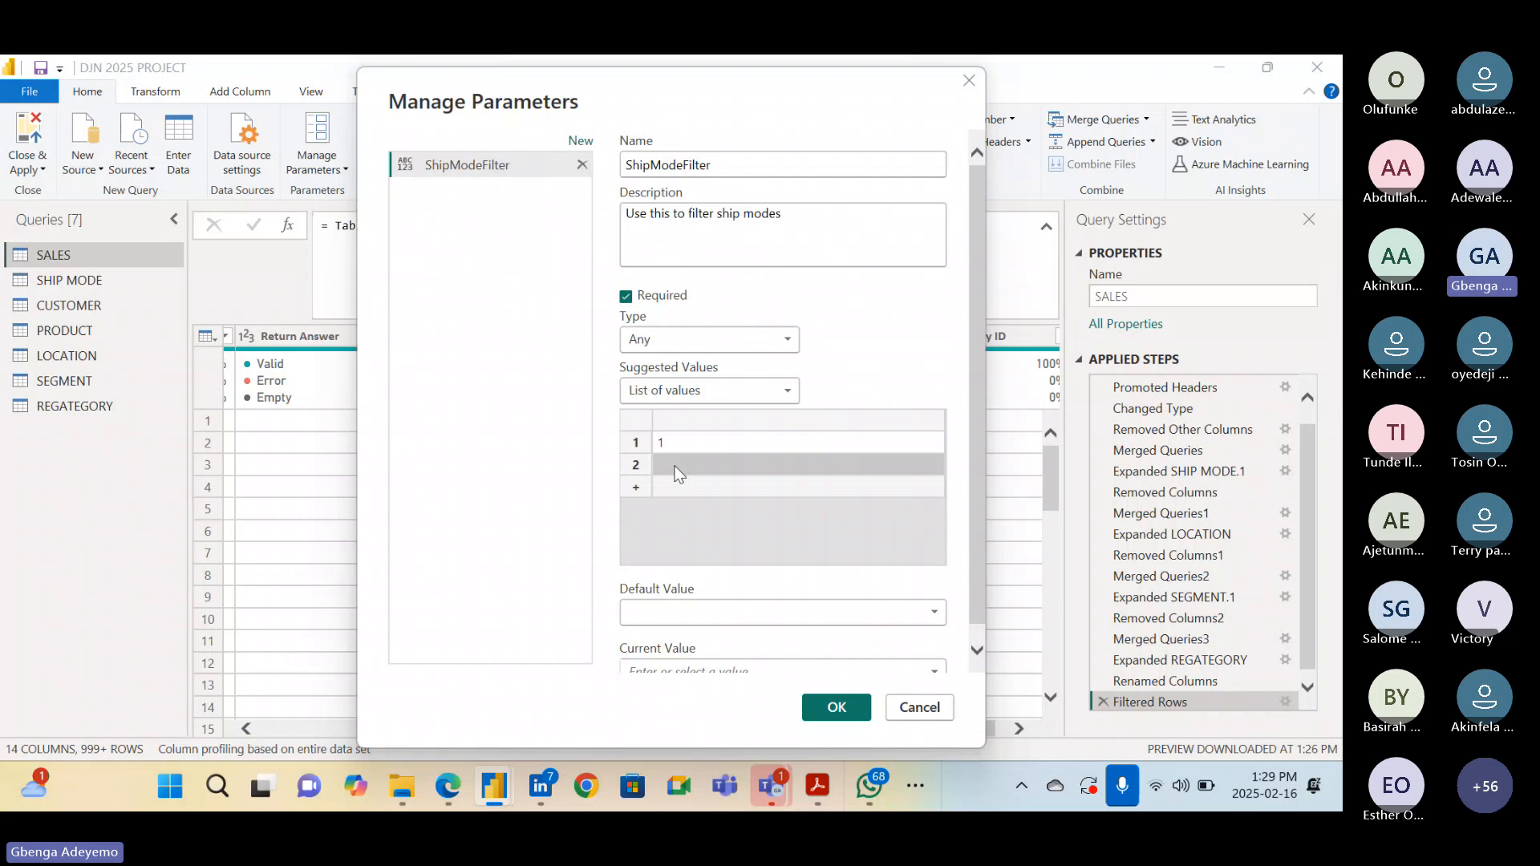
click(674, 466)
text(2)
click(667, 484)
click(667, 485)
text(3)
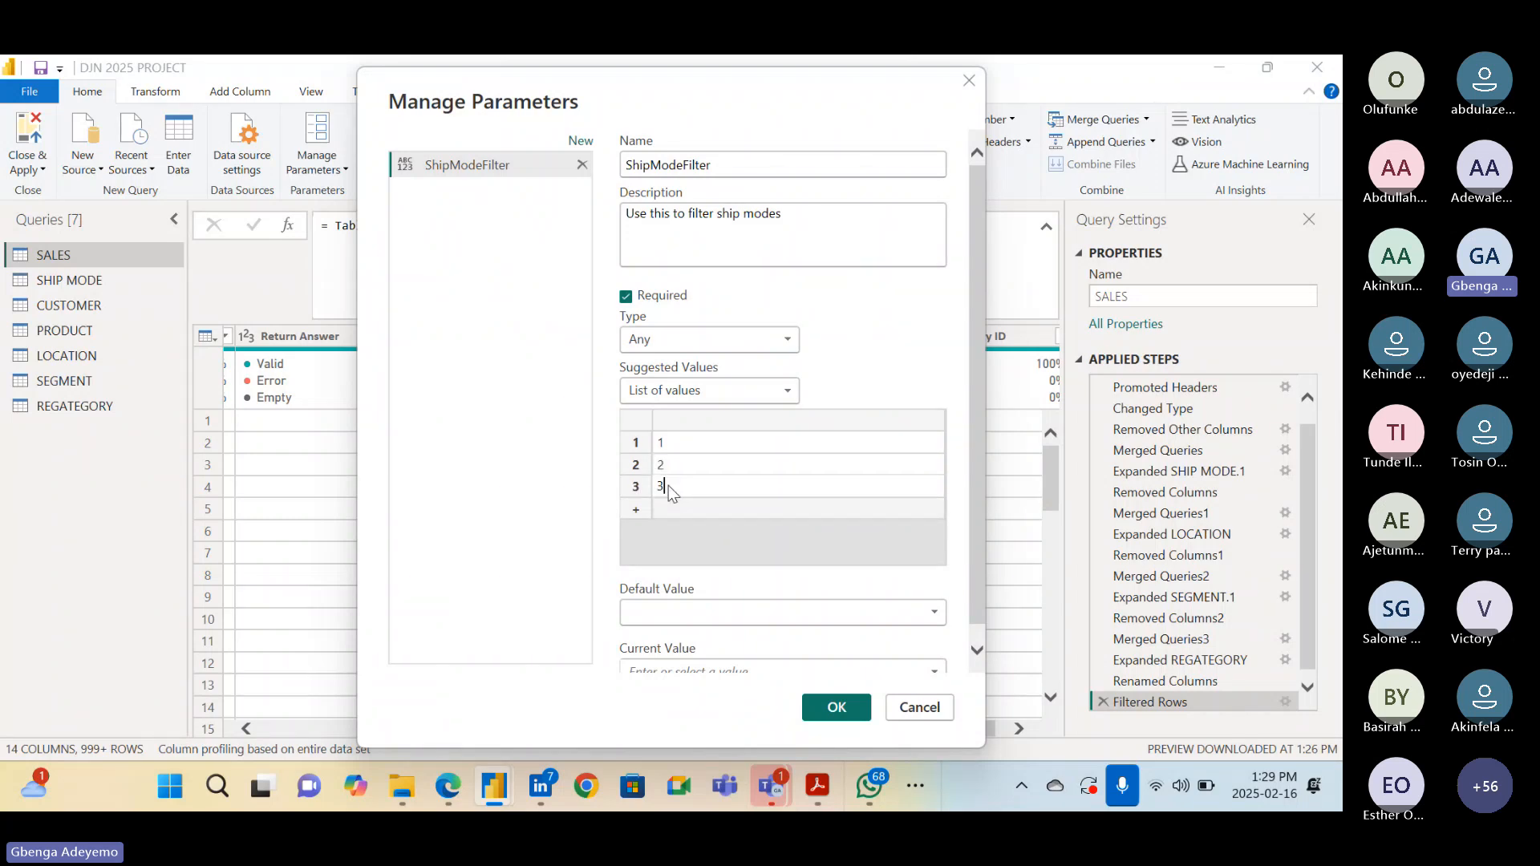
click(679, 511)
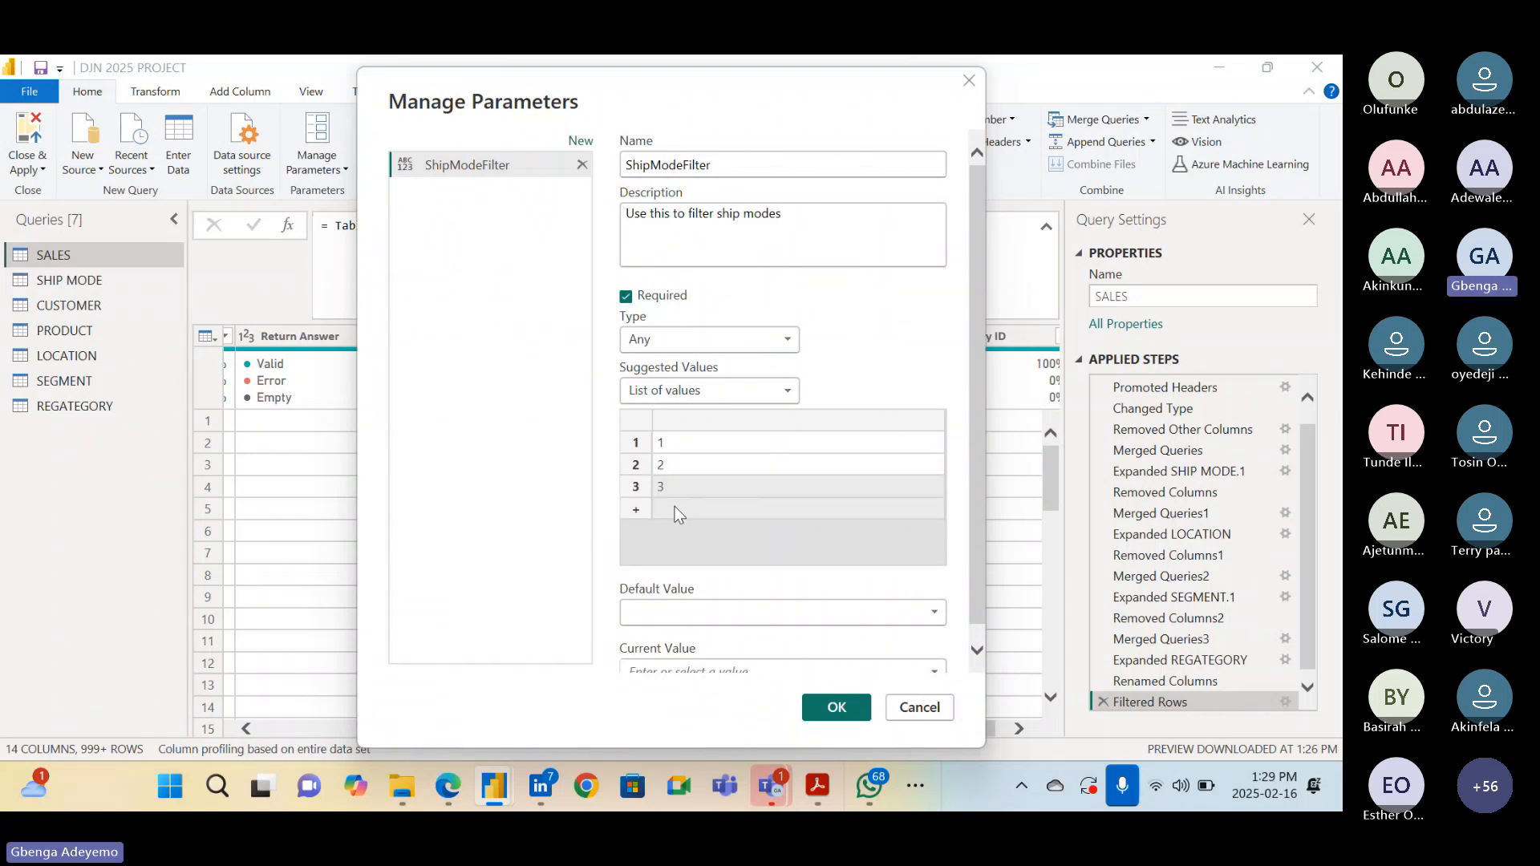
click(677, 511)
click(676, 508)
text(4)
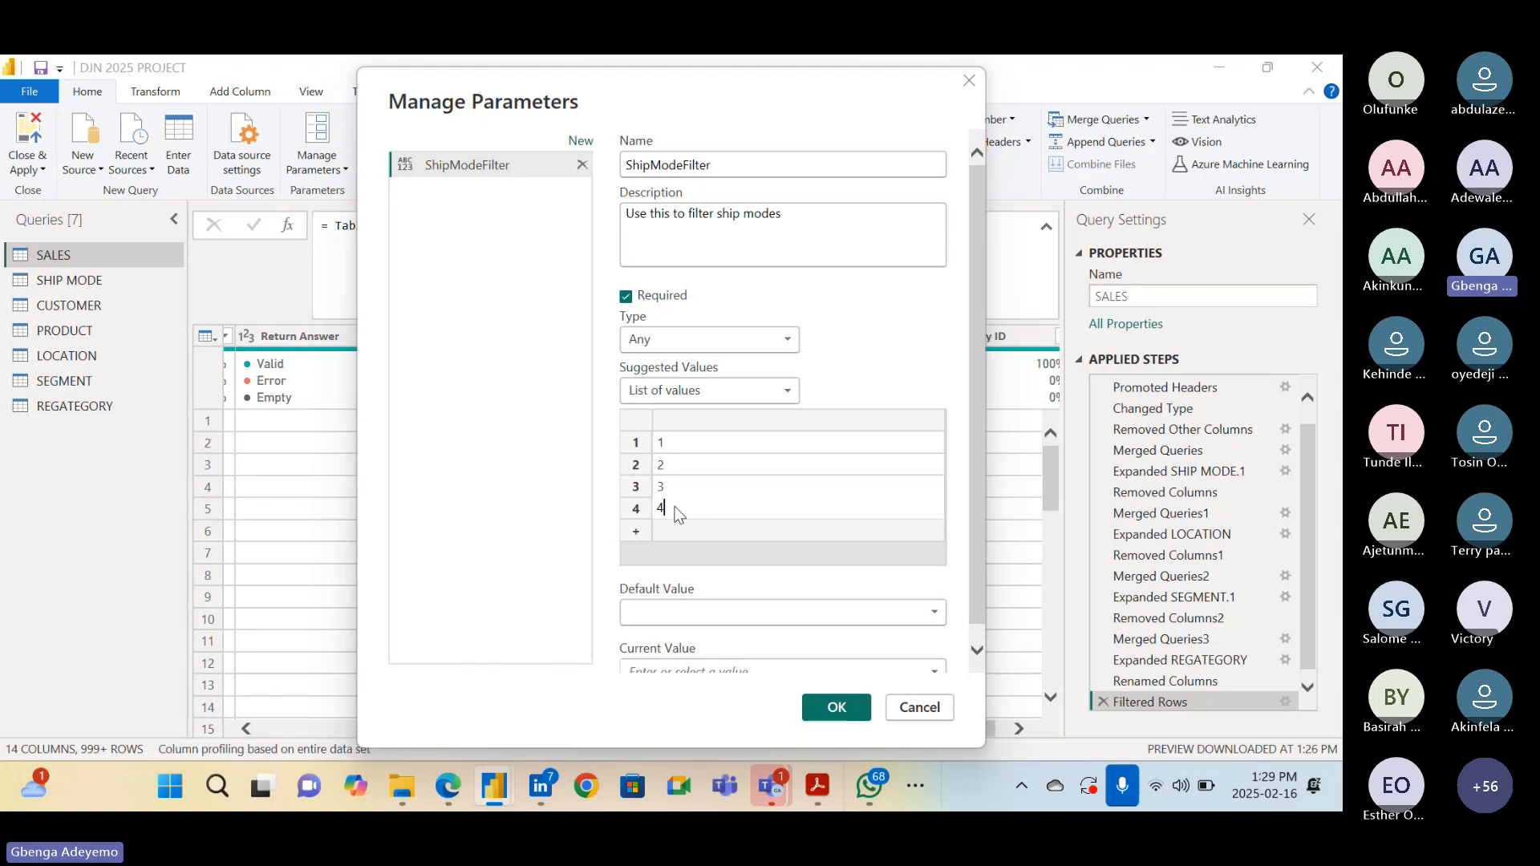
click(716, 570)
Set both the default value and the current value to 1, review the parameter's settings, and create it
scroll(717, 570, down, 1)
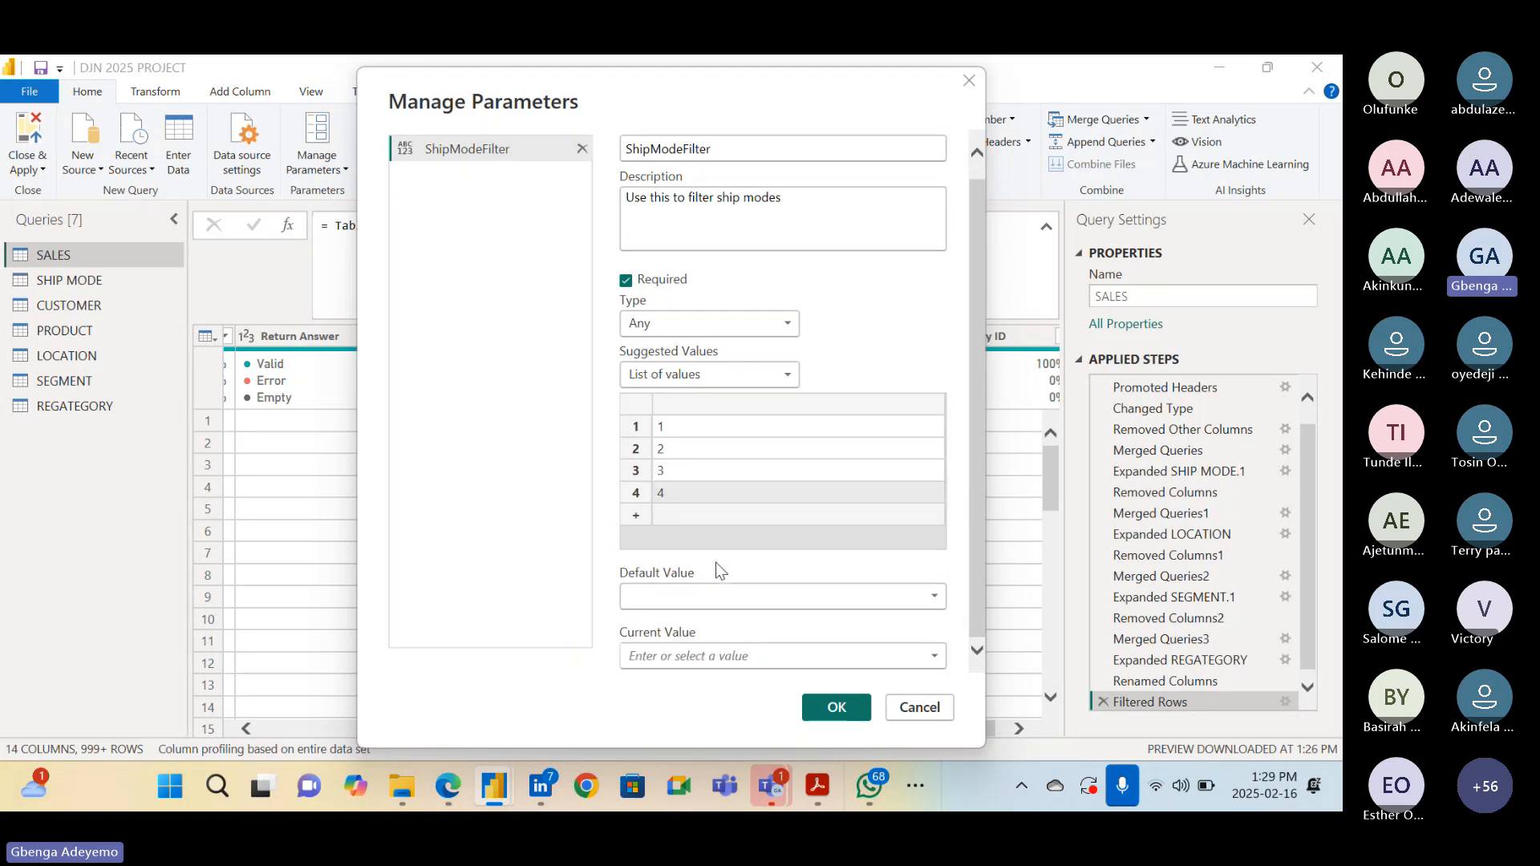
click(783, 600)
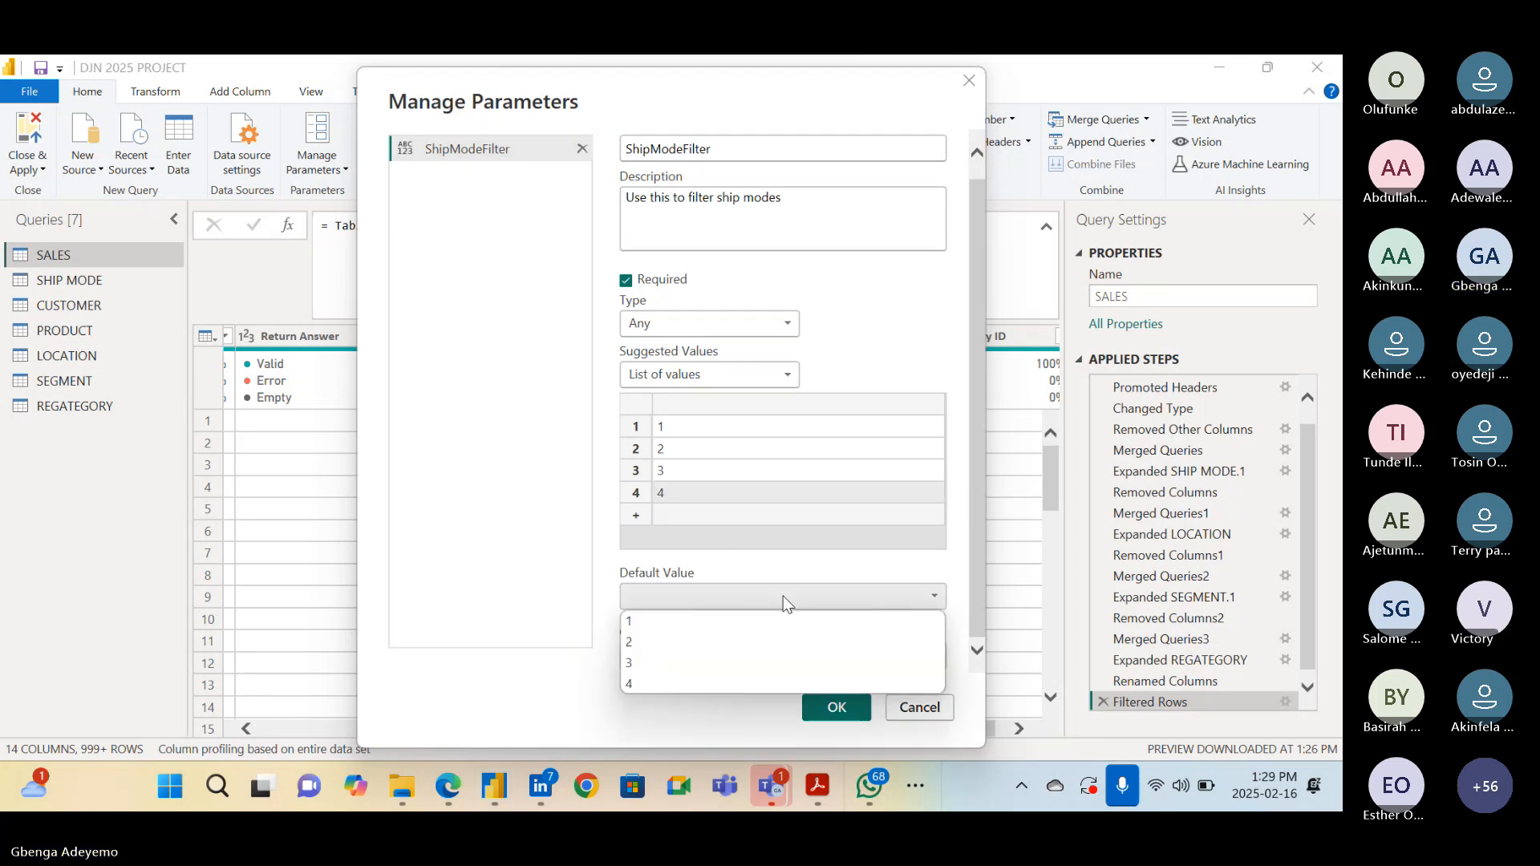
click(727, 624)
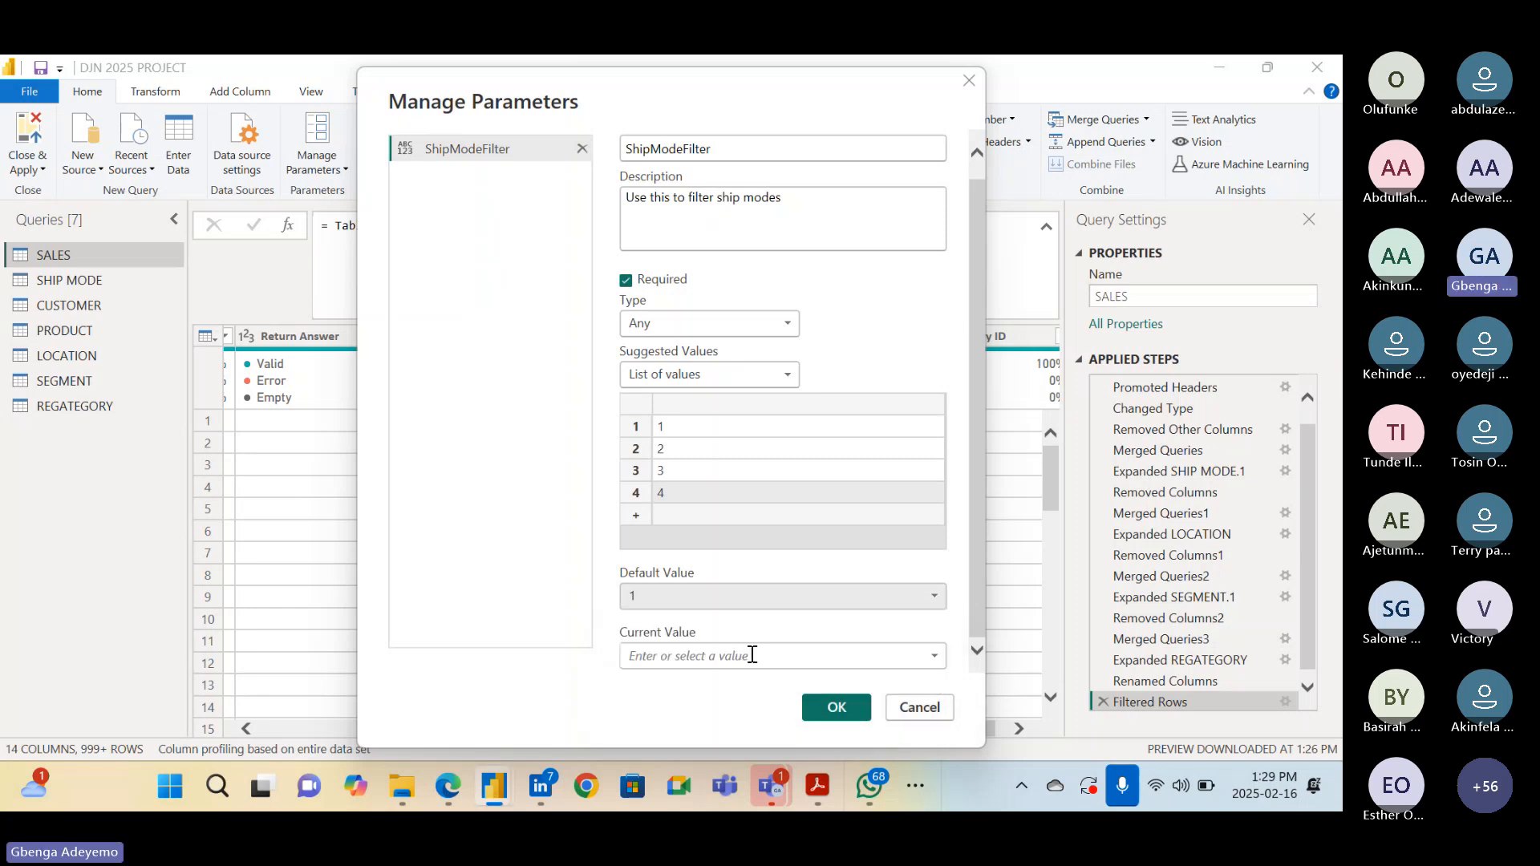
click(935, 656)
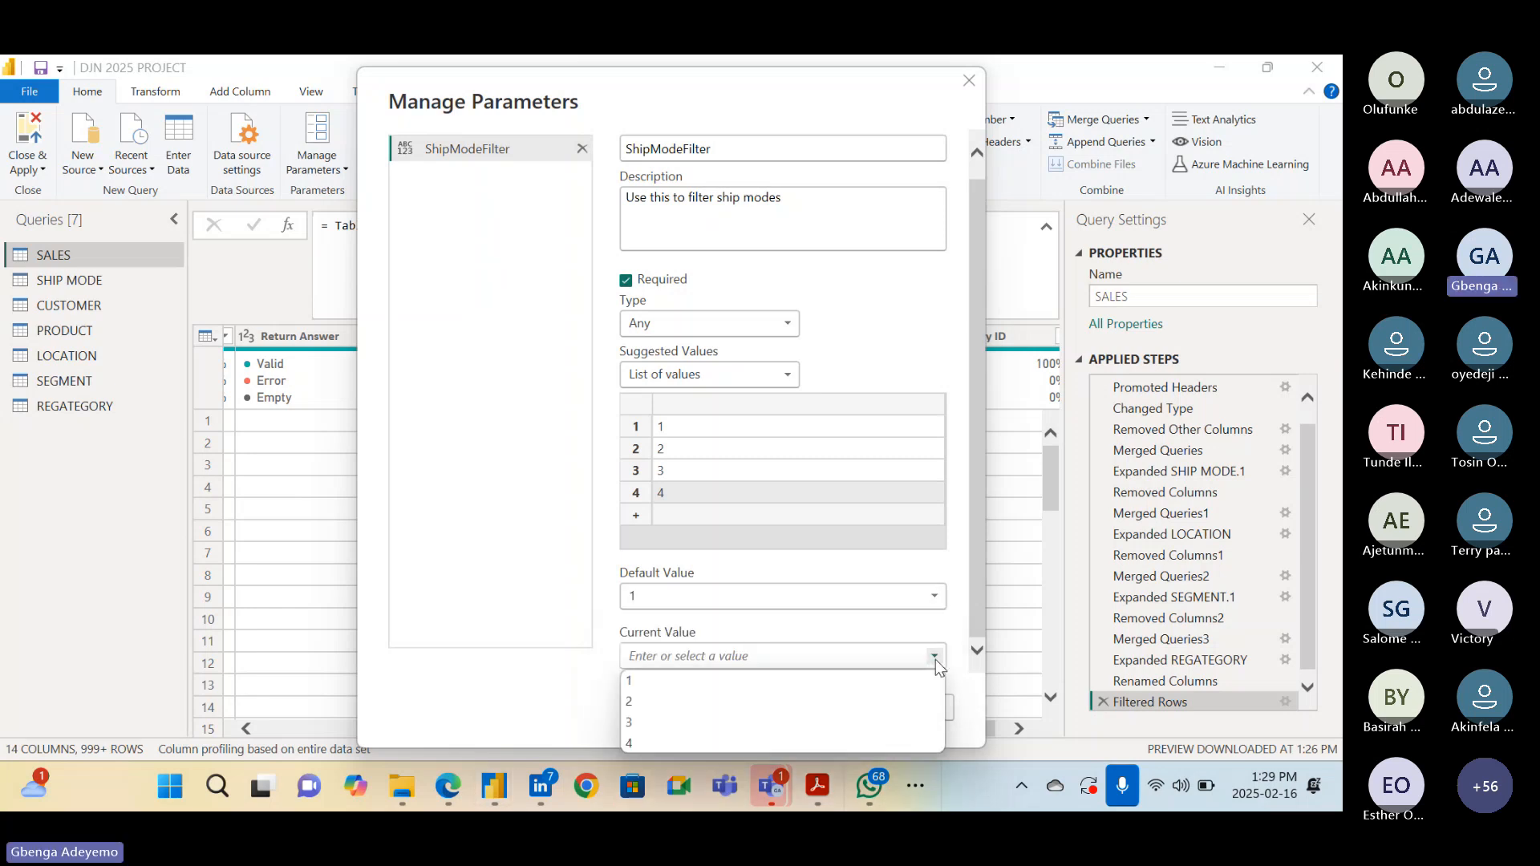
click(845, 688)
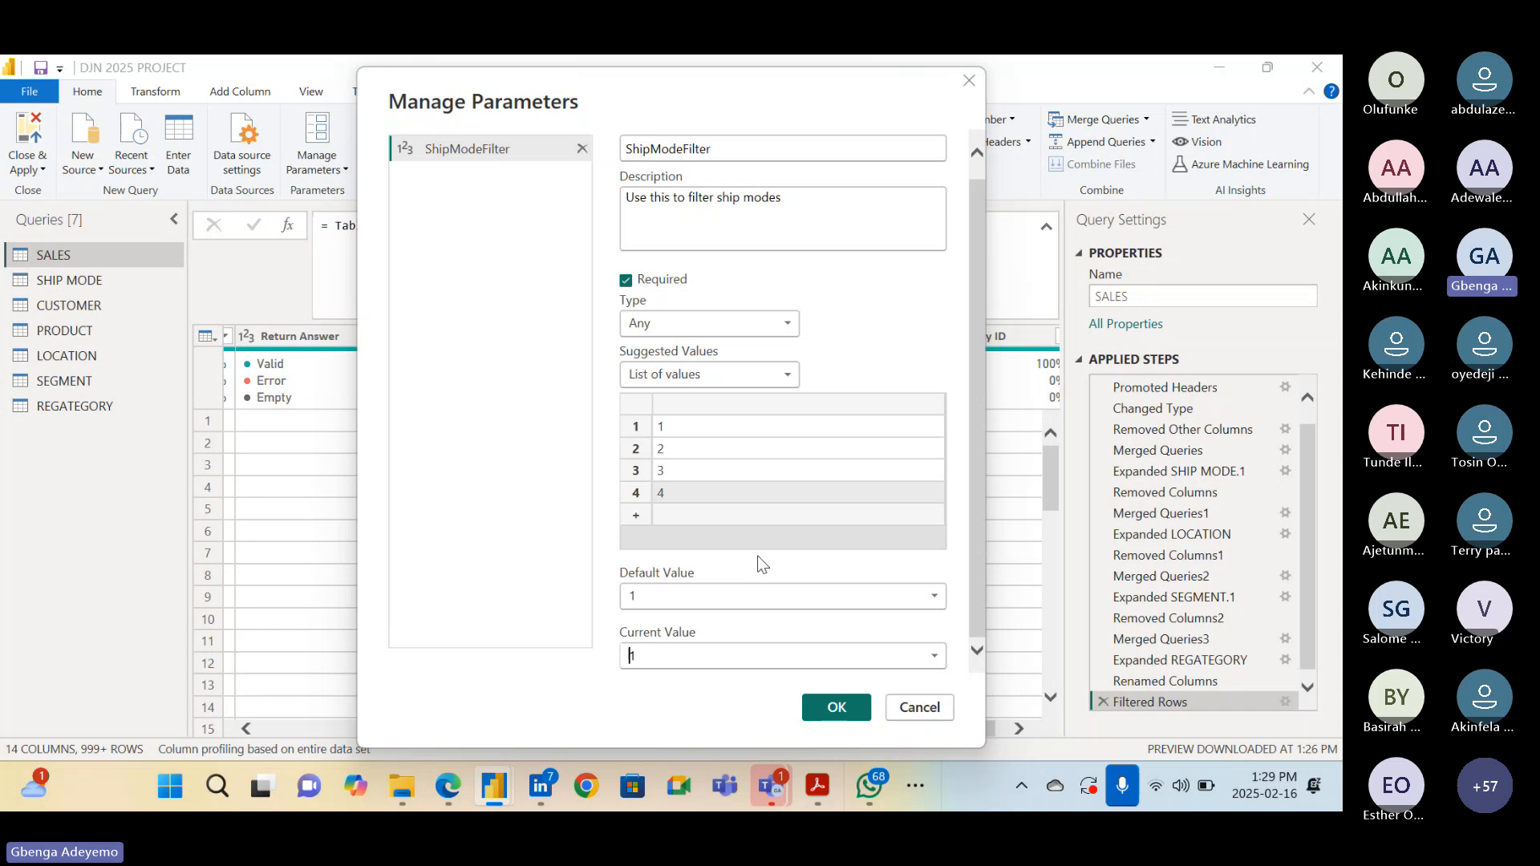
scroll(788, 473, up, 1)
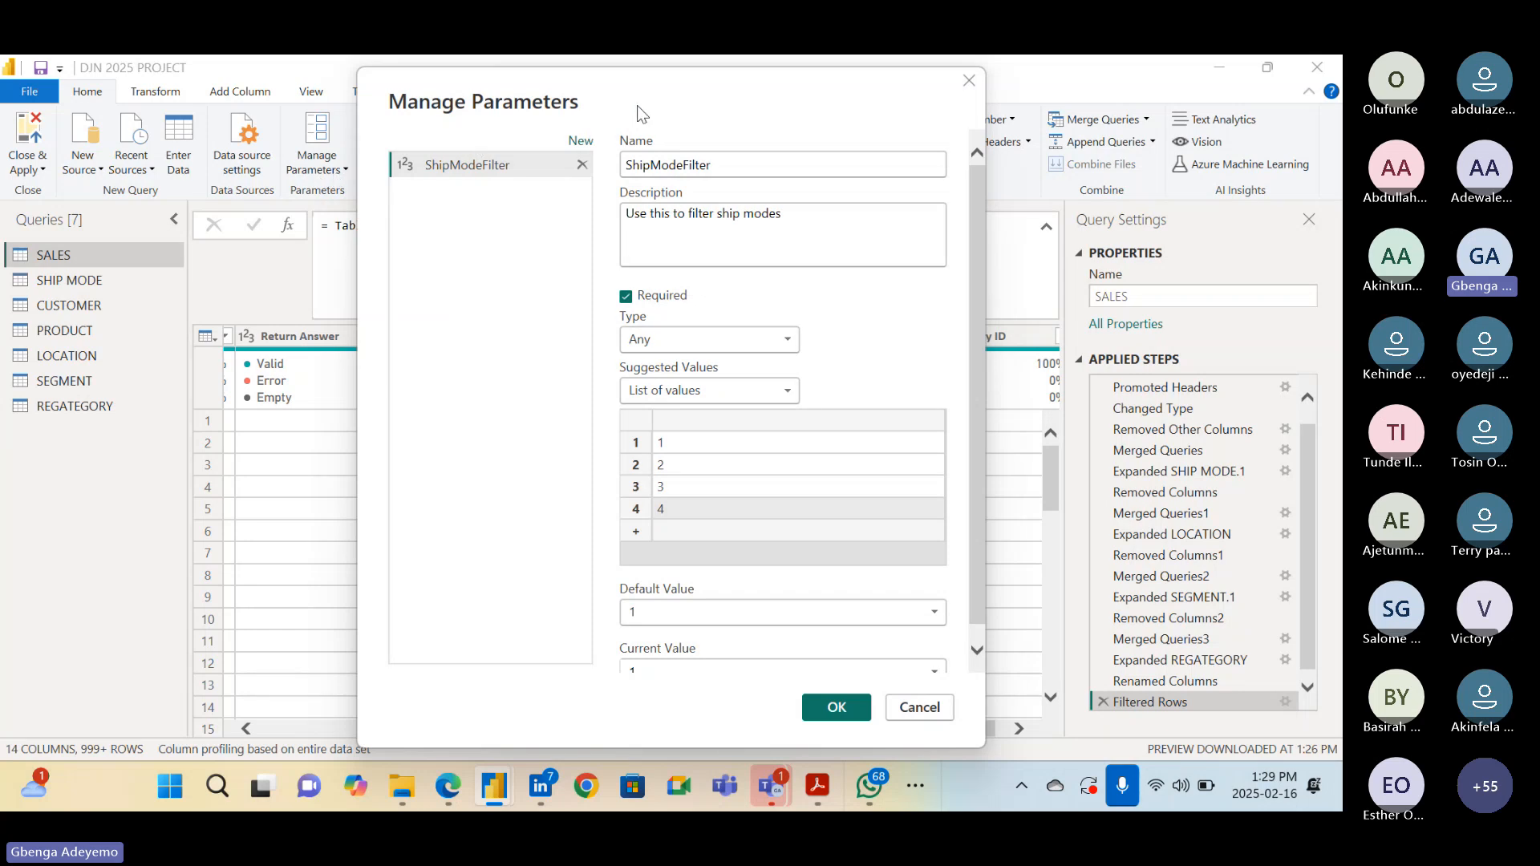
click(728, 163)
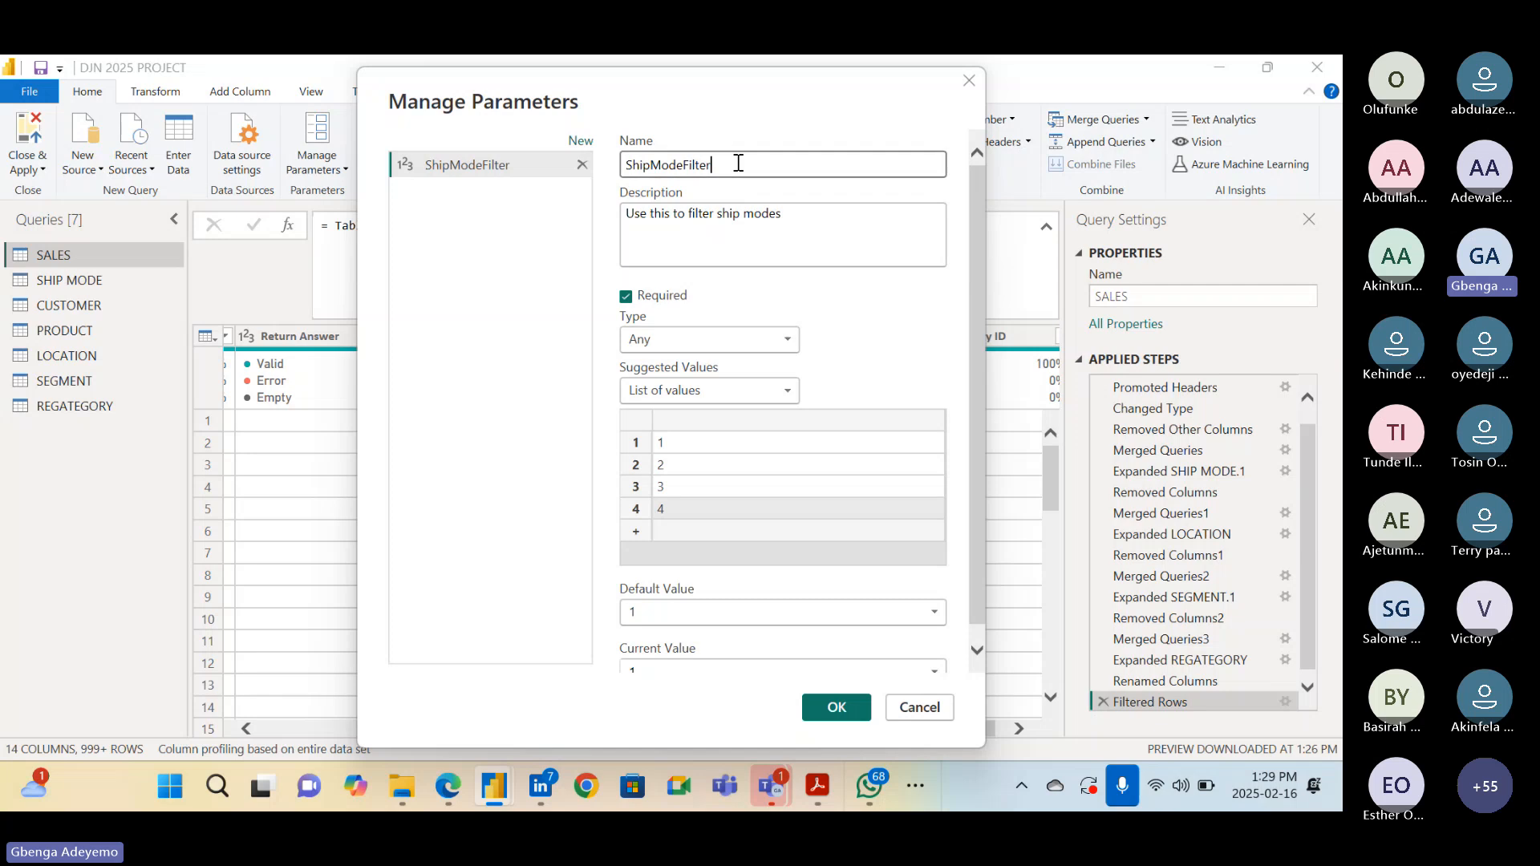
click(800, 227)
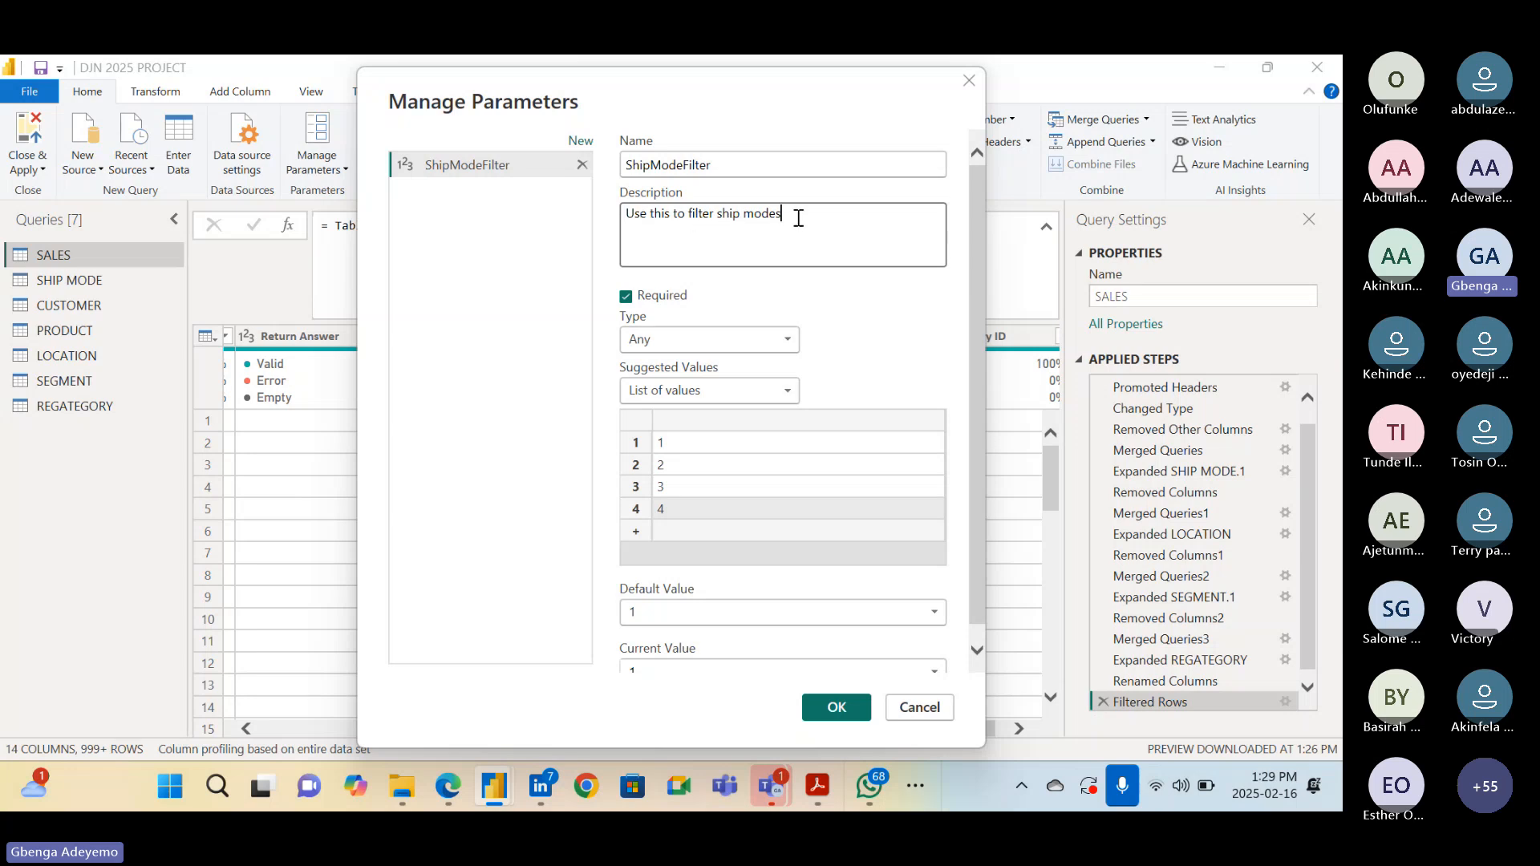
scroll(667, 327, down, 1)
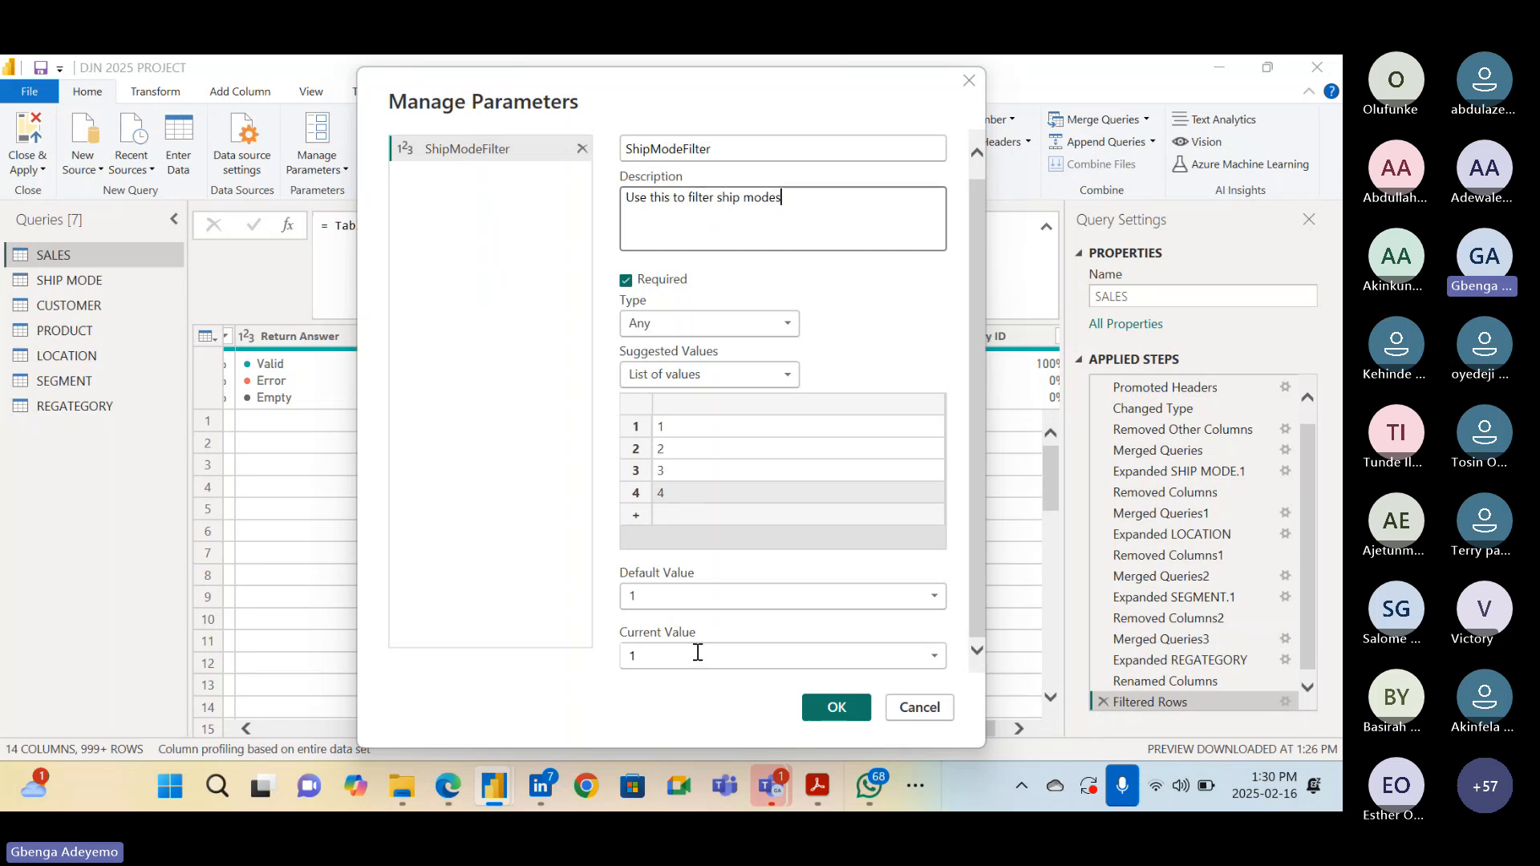
click(831, 709)
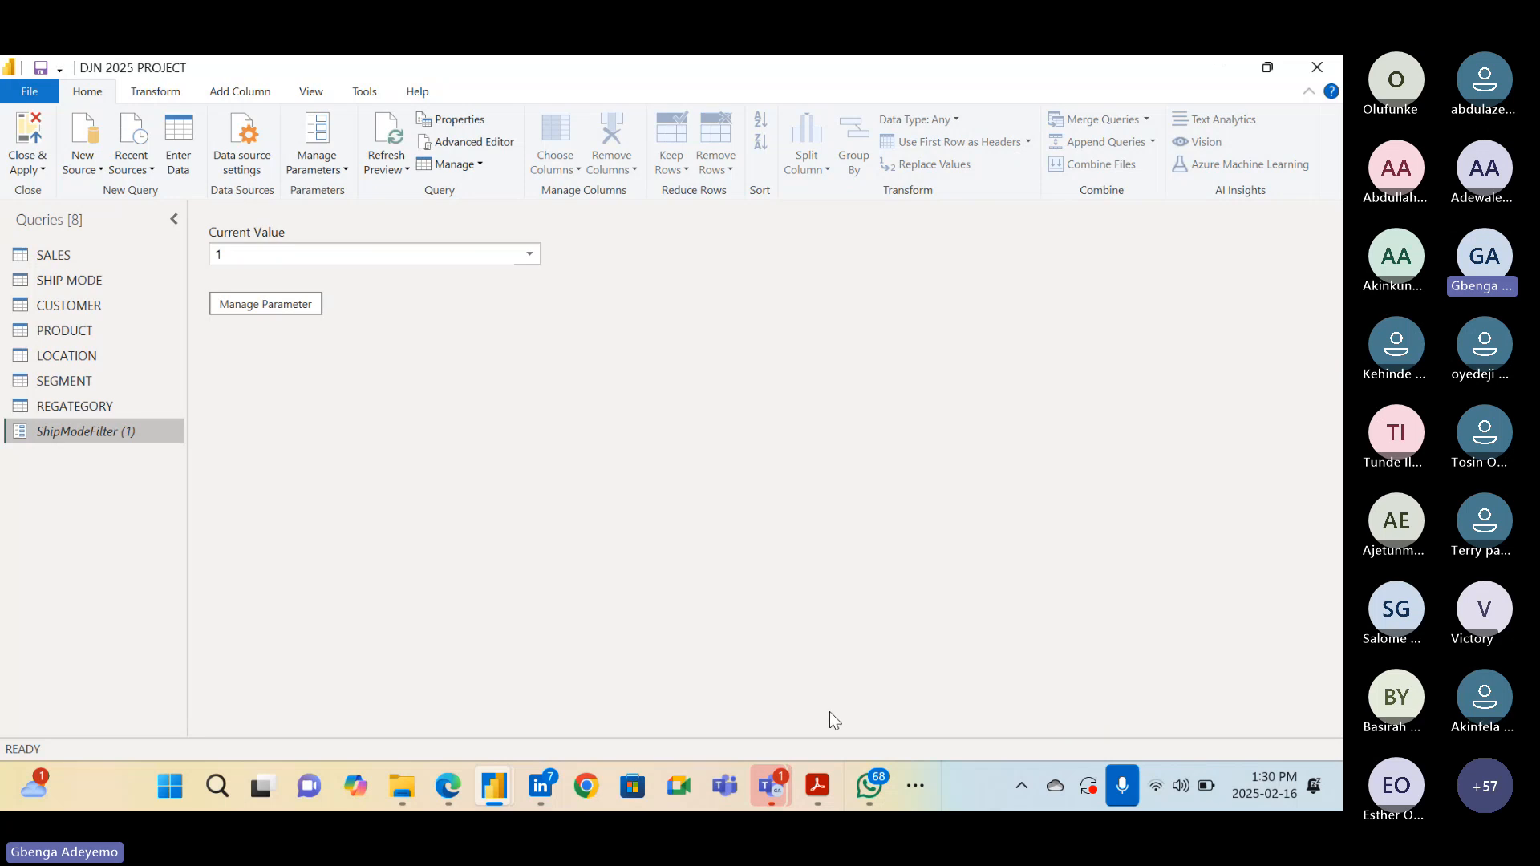
Look through the REGATEGORY, SEGMENT and LOCATION queries to compare them with the new parameter
mouse_move(31, 435)
click(32, 409)
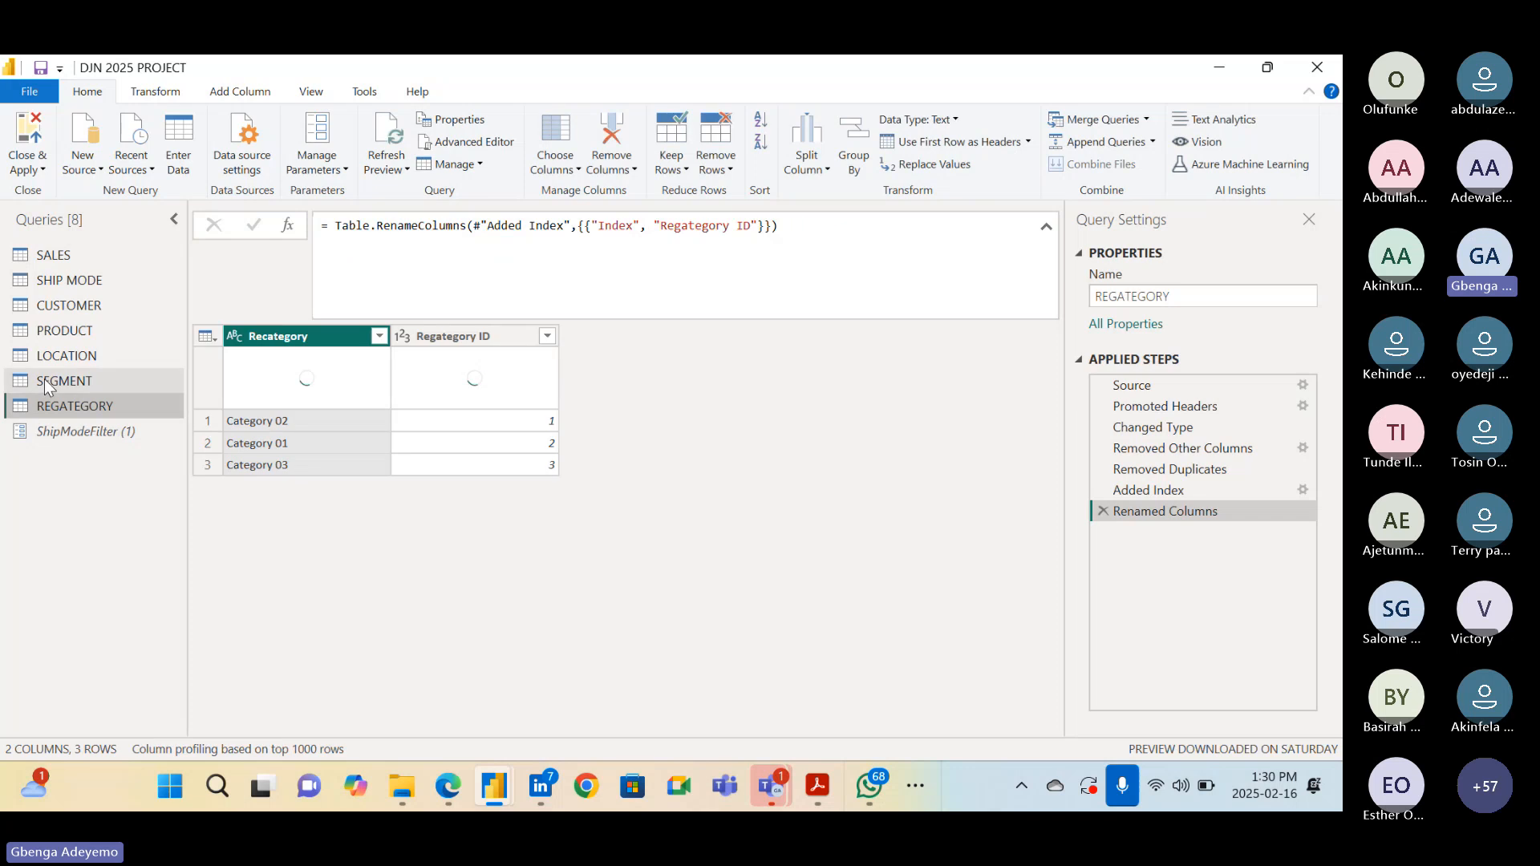
click(45, 378)
click(49, 354)
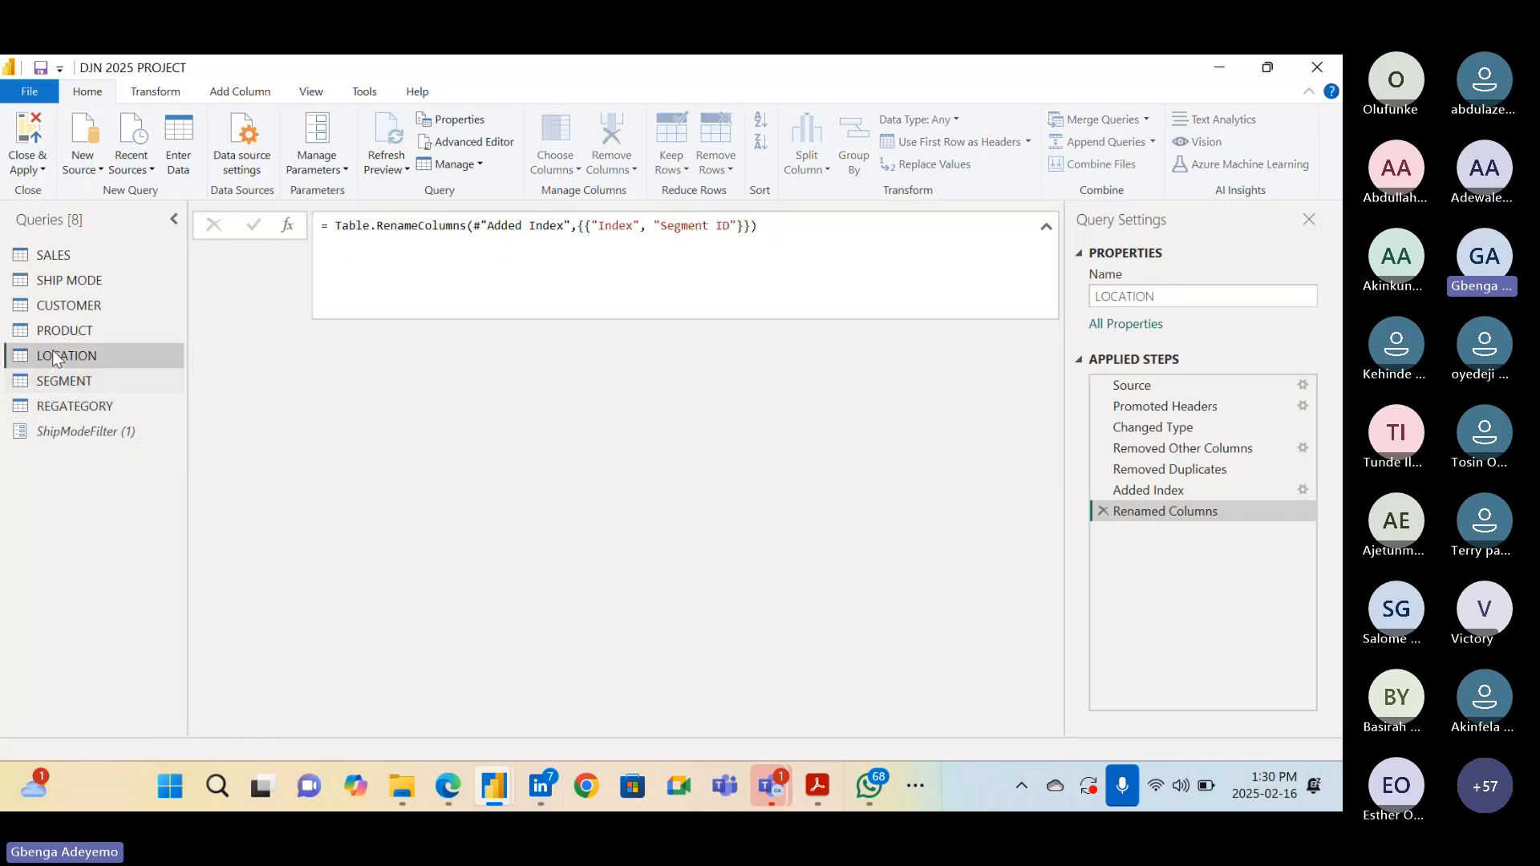
Try 2, 3 and 4 in turn as the current value of ShipModeFilter and set it back to 1
click(53, 431)
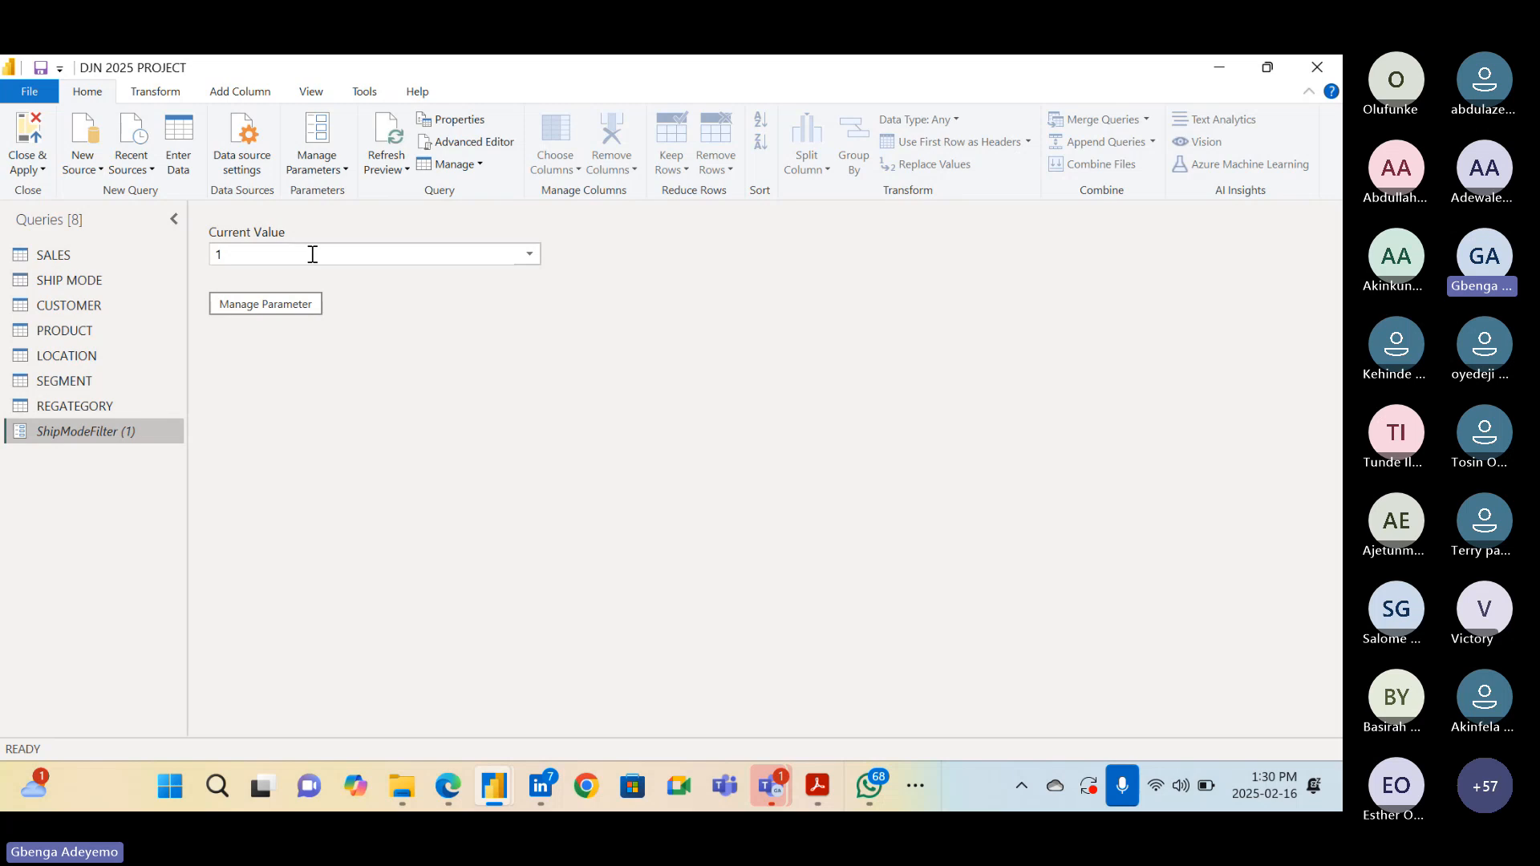
click(528, 258)
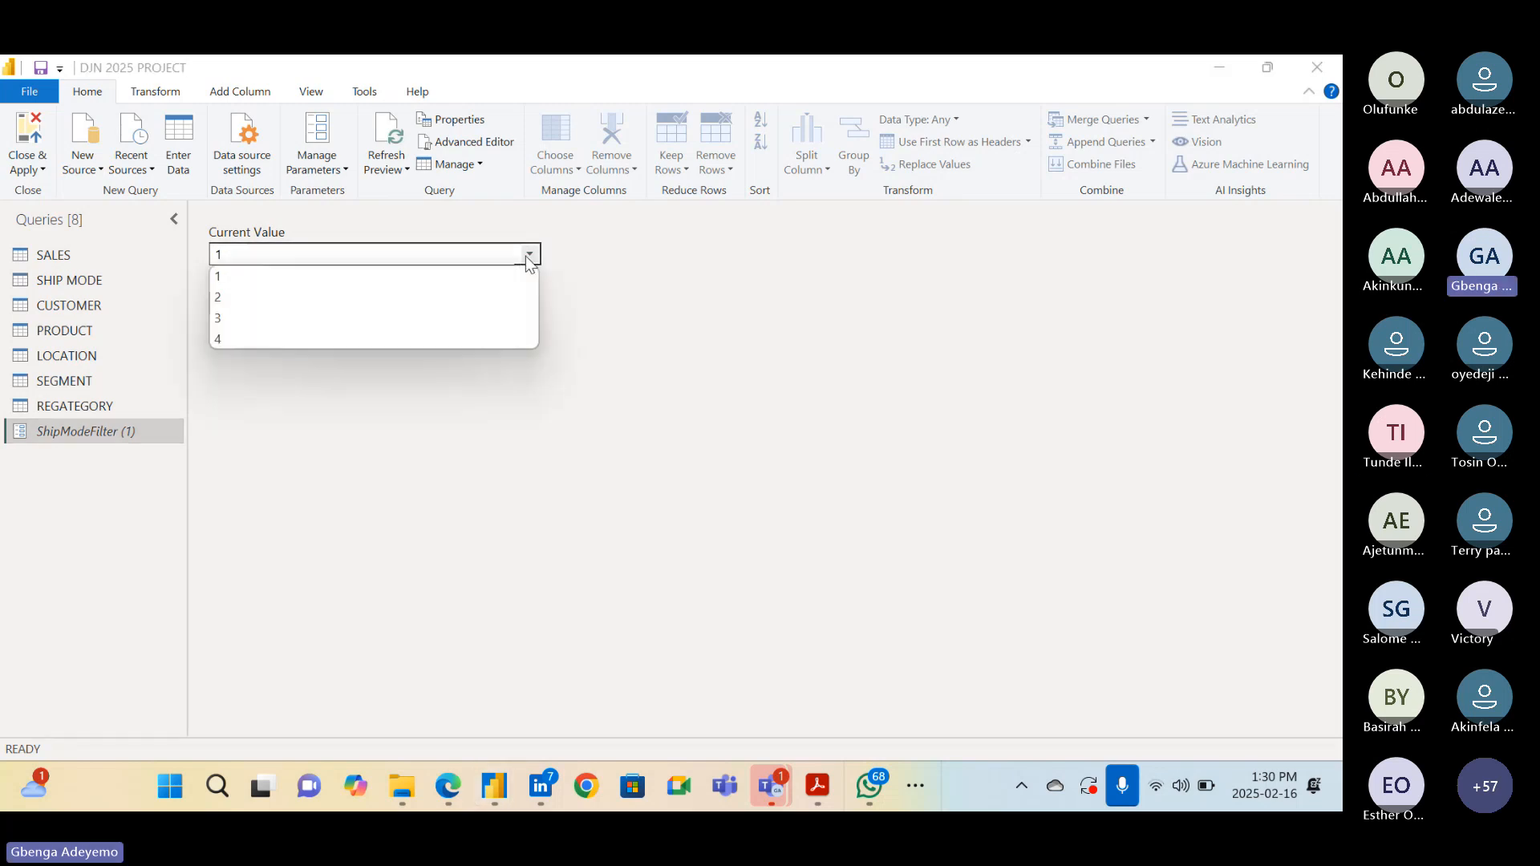
click(387, 298)
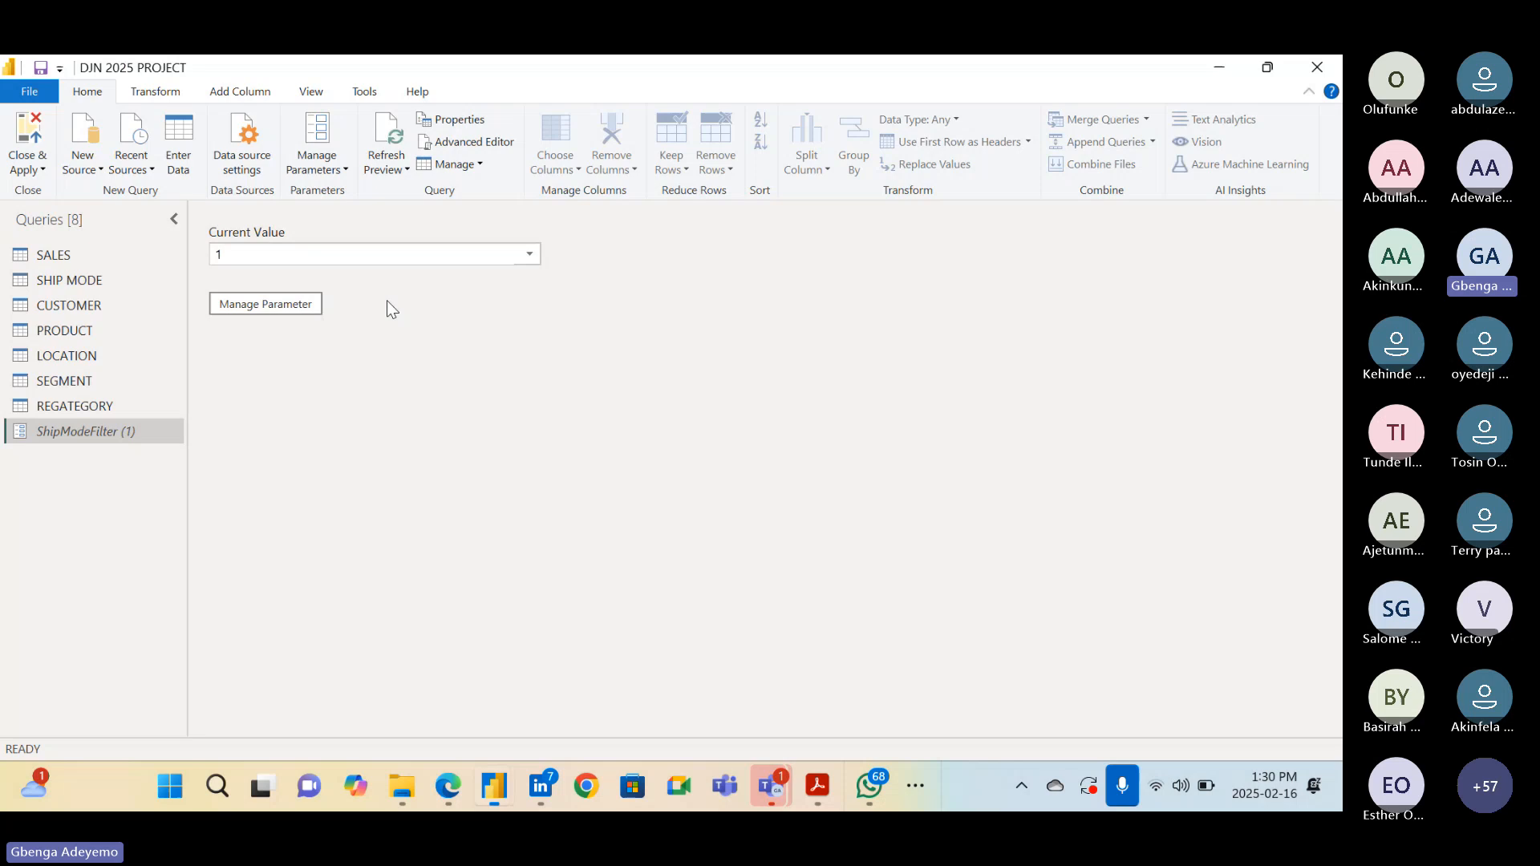
click(533, 257)
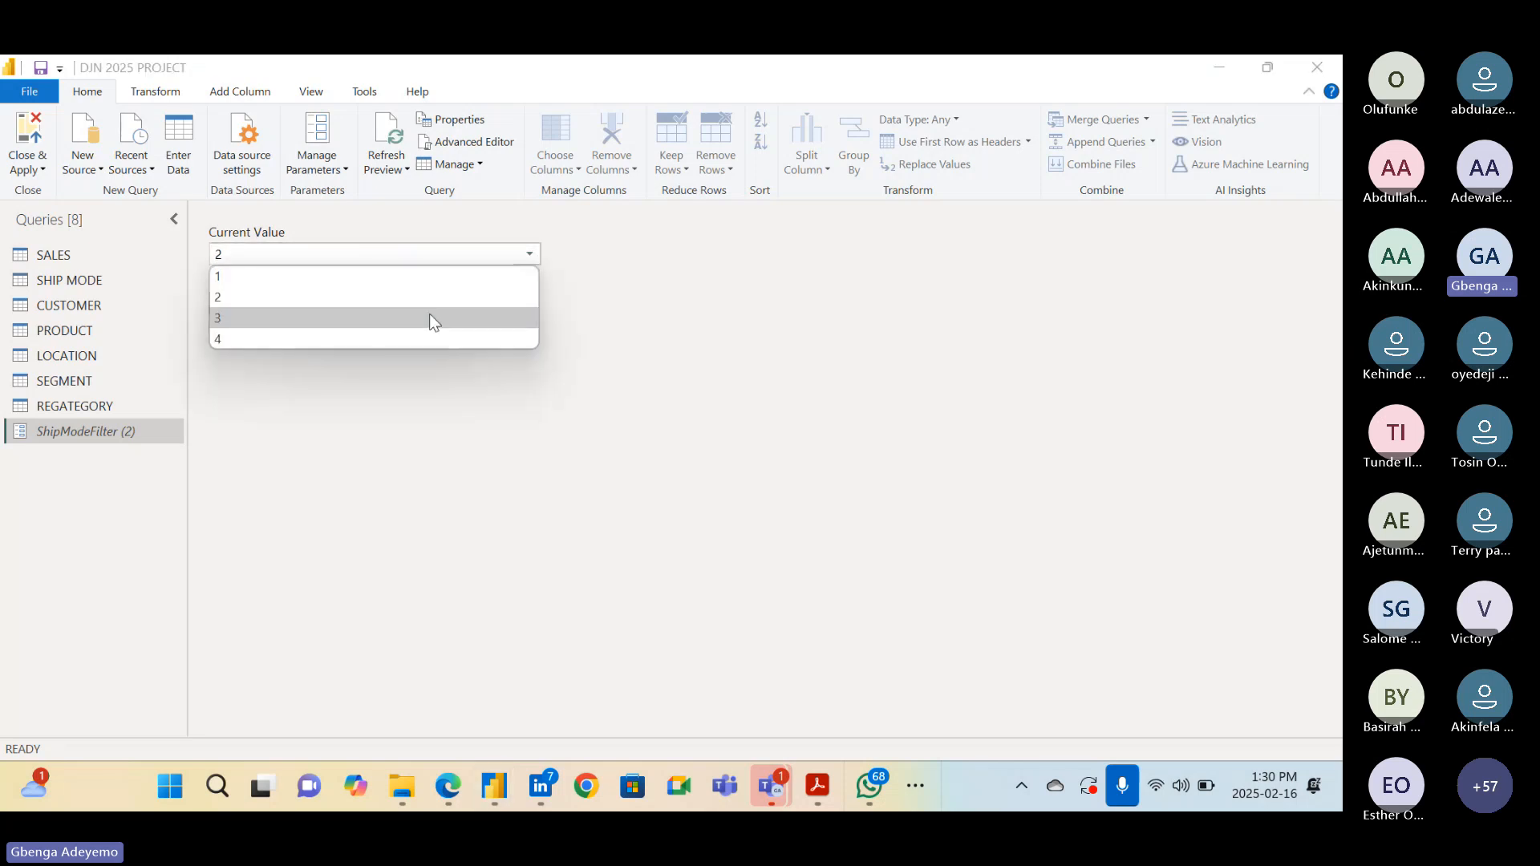
click(430, 314)
click(531, 255)
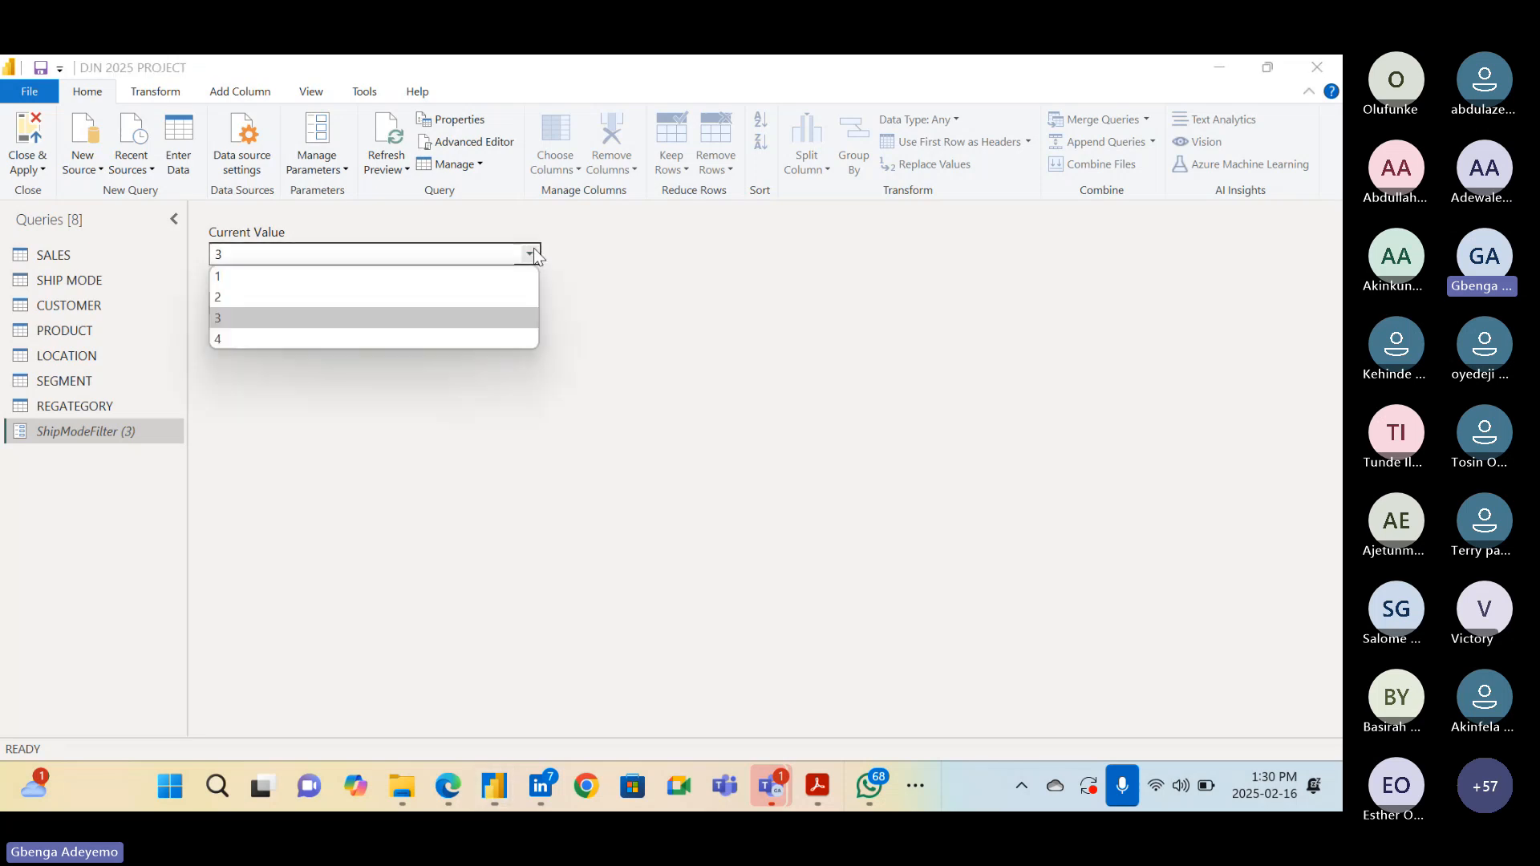
click(402, 340)
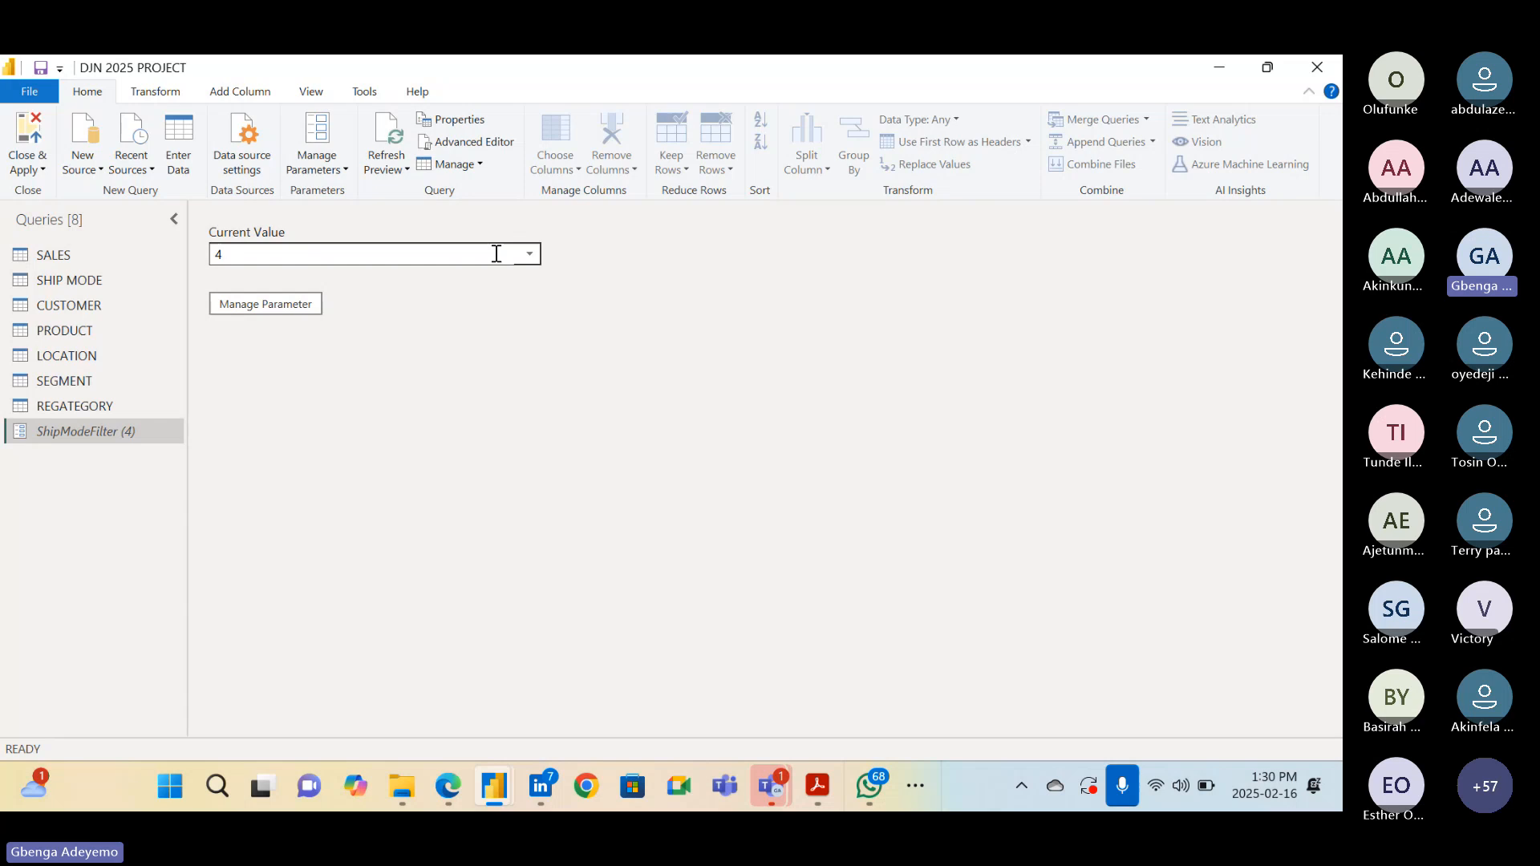
click(530, 255)
click(466, 278)
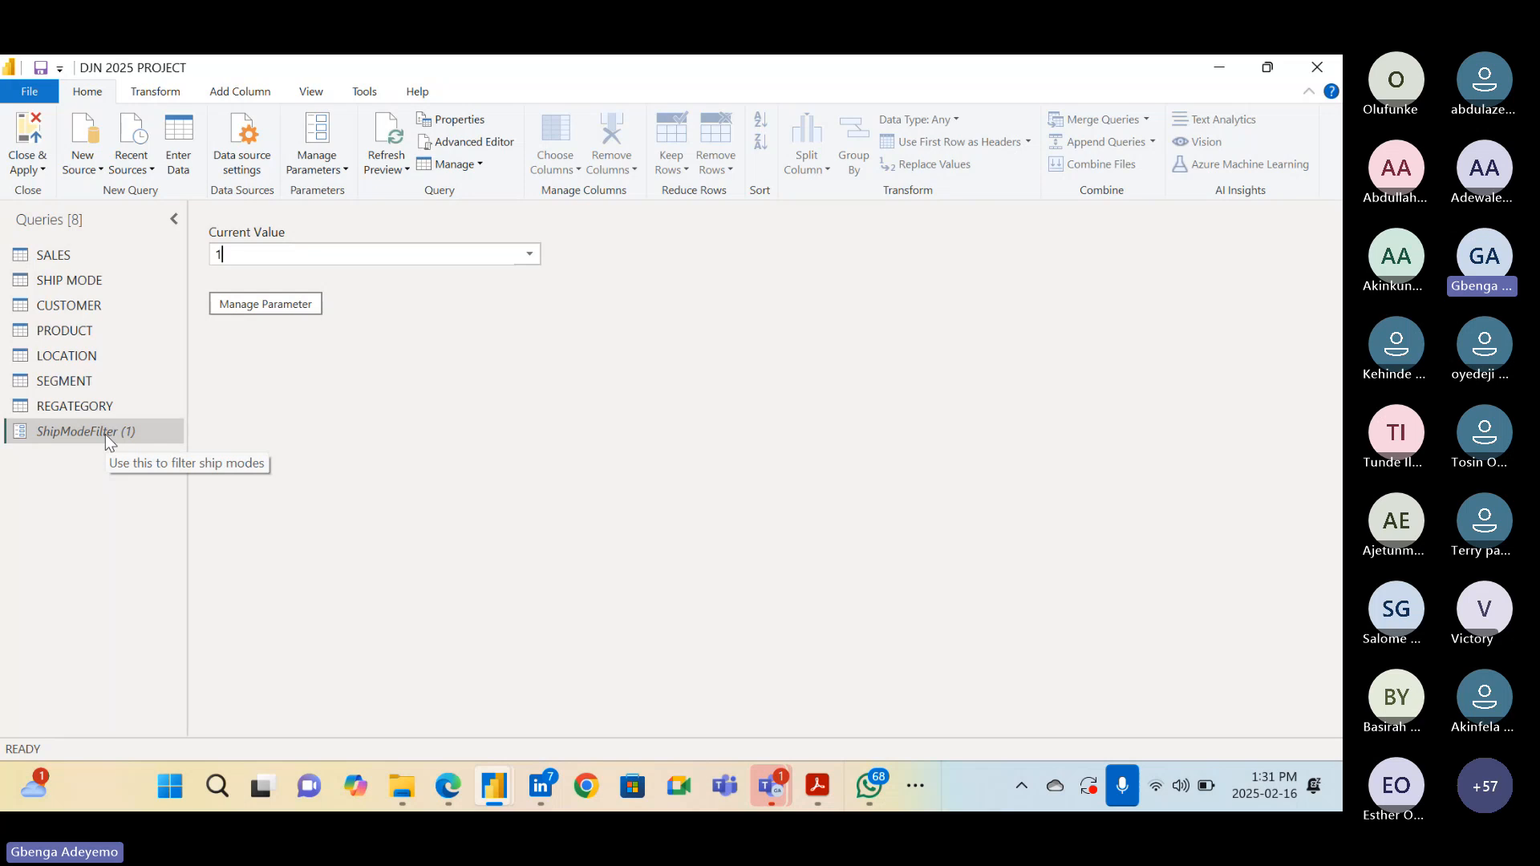
Replace the value 3 in the SALES query's Ship Mode ID filter formula with the ShipModeFilter parameter
click(83, 248)
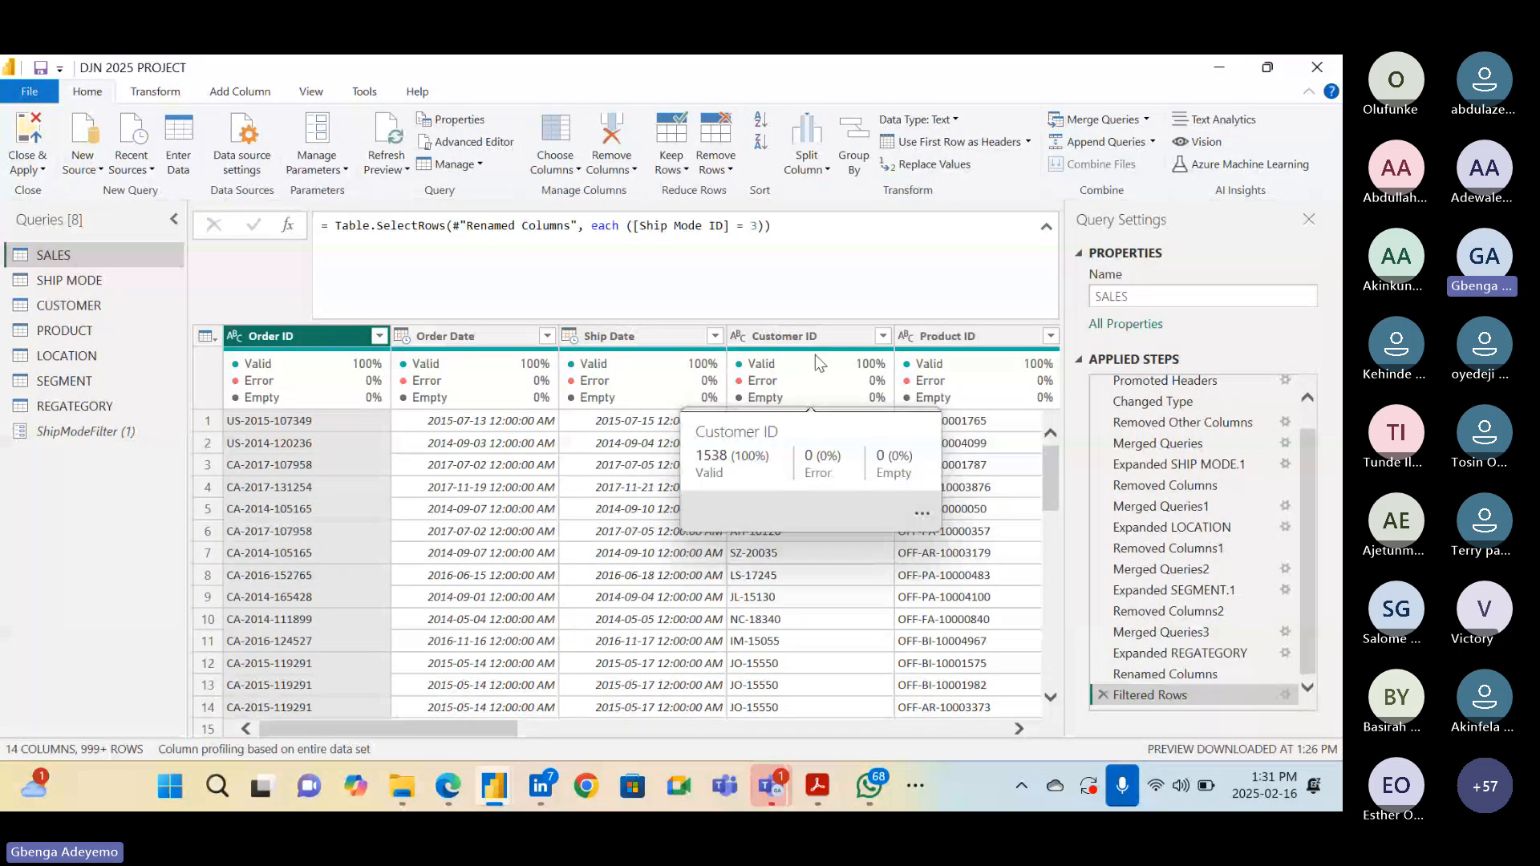
scroll(638, 579, right, 5)
scroll(638, 579, right, 4)
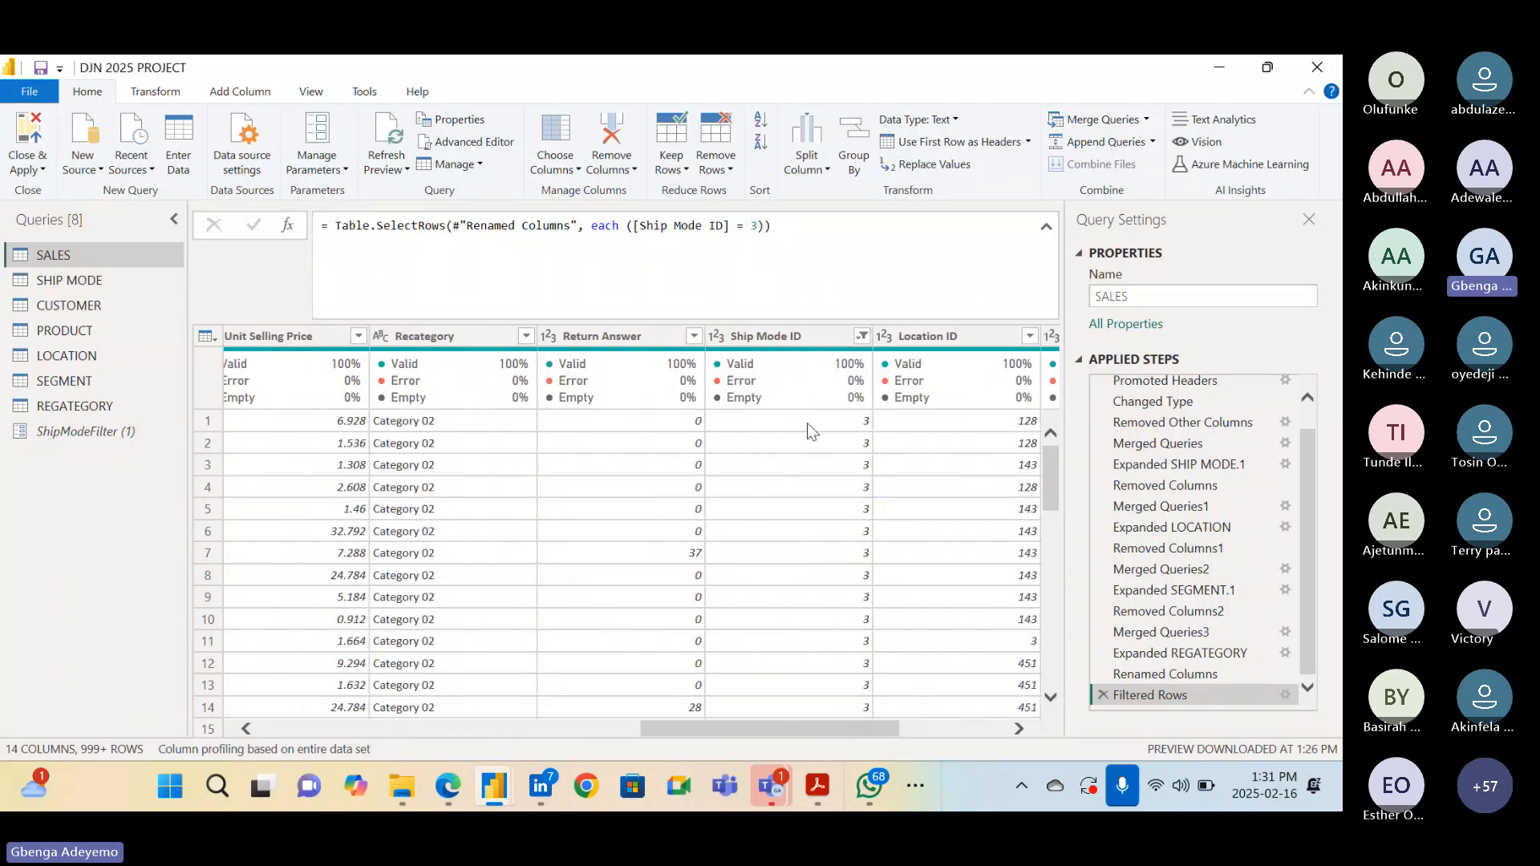
mouse_move(787, 411)
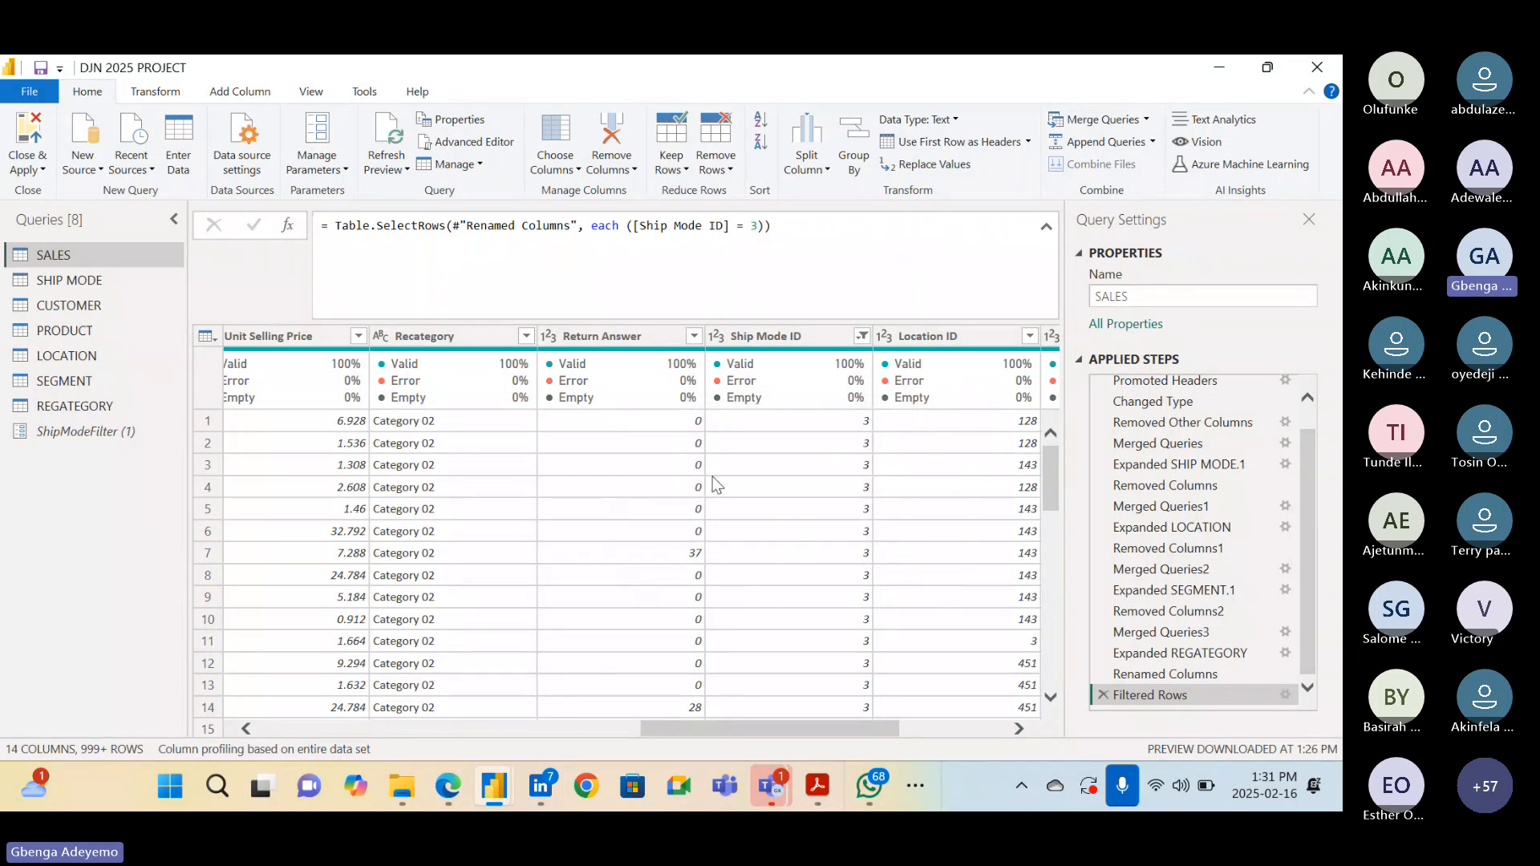
click(758, 227)
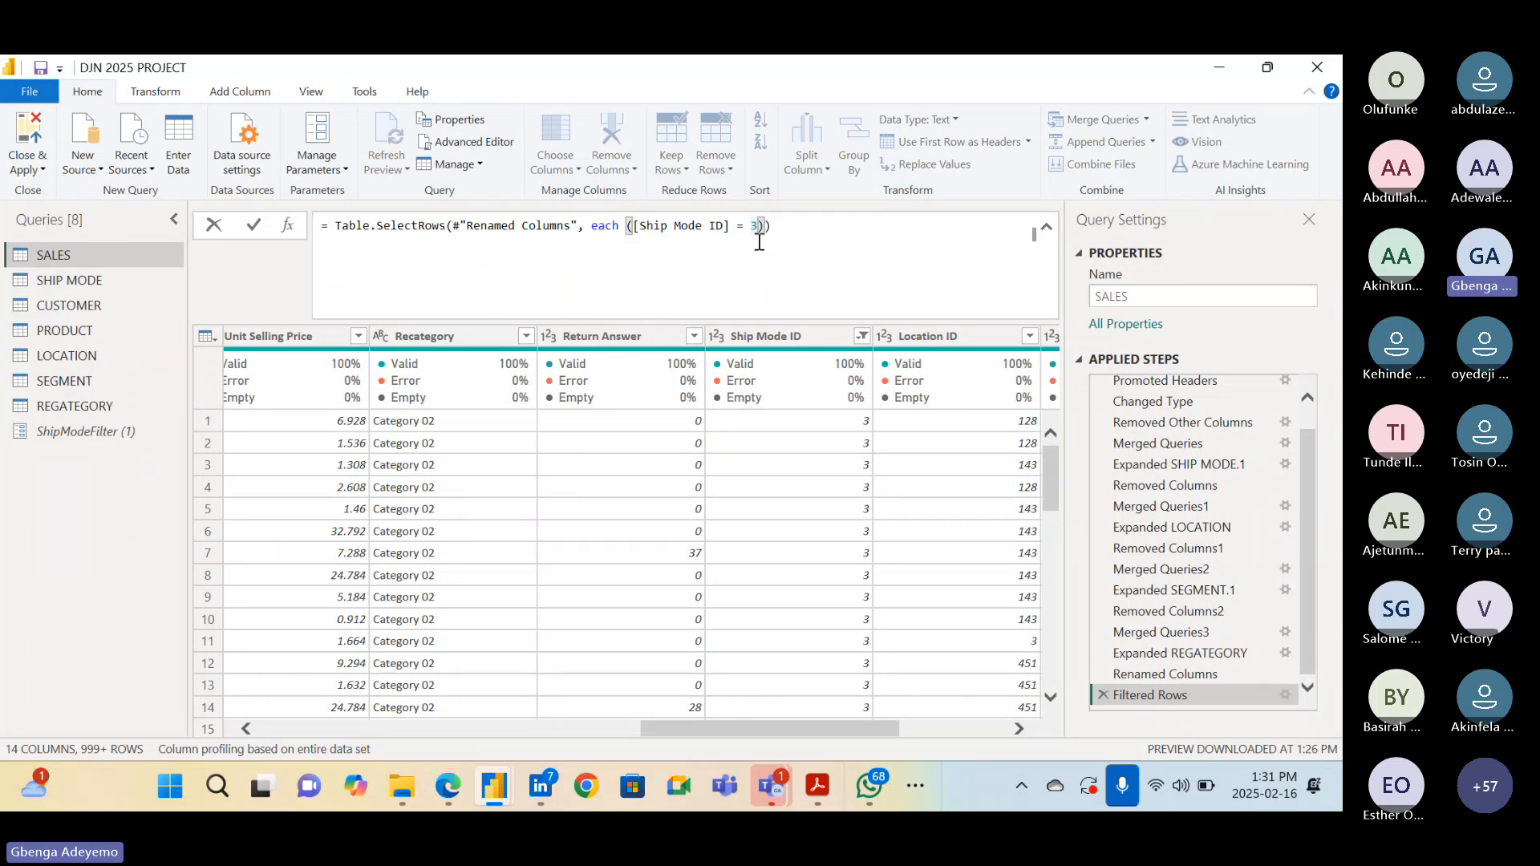
key(BackSpace)
text(ship)
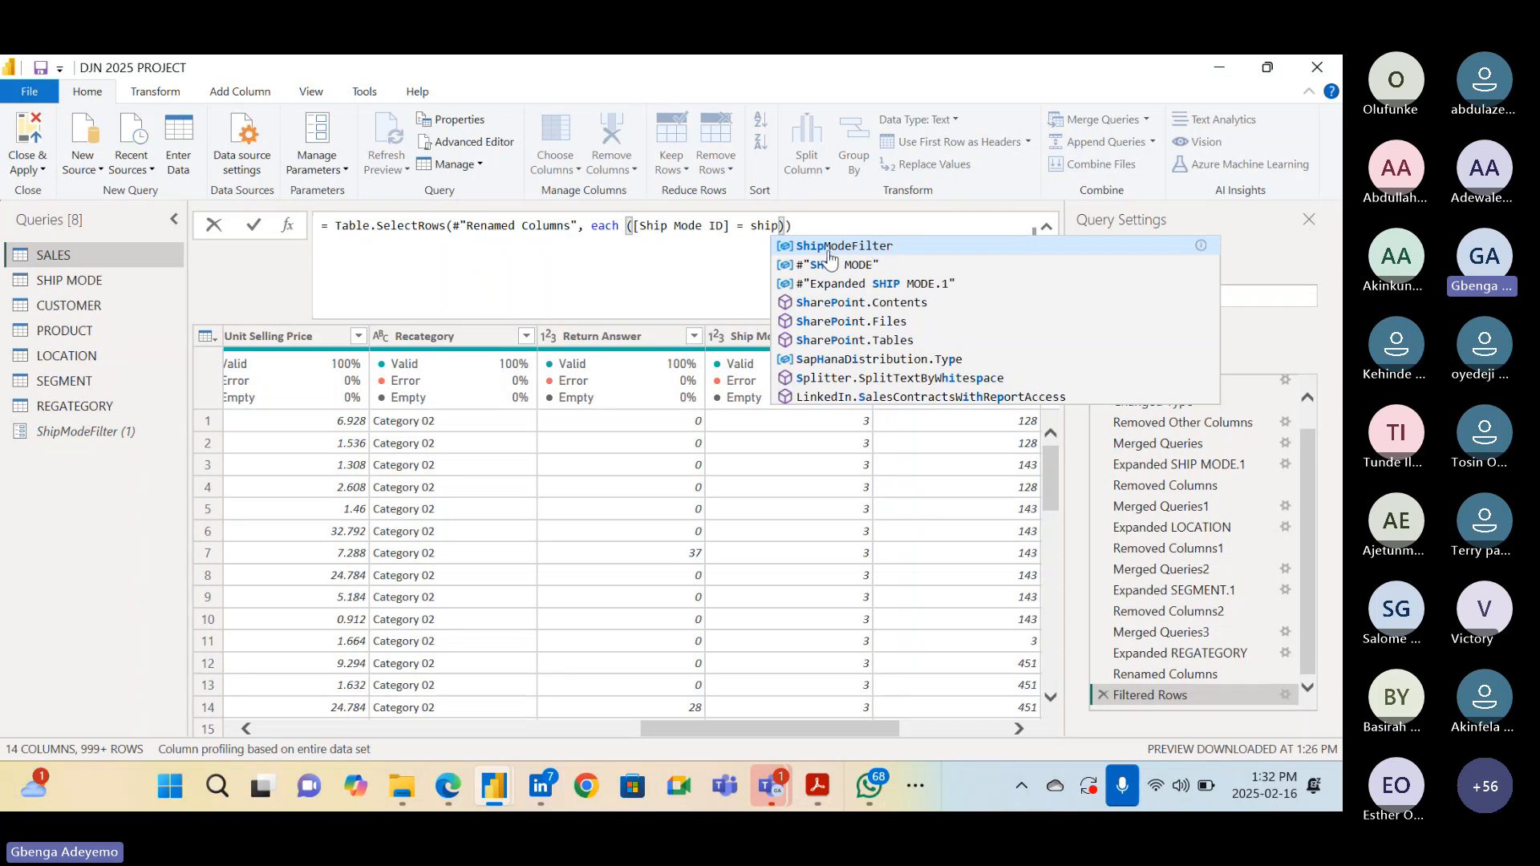
click(879, 247)
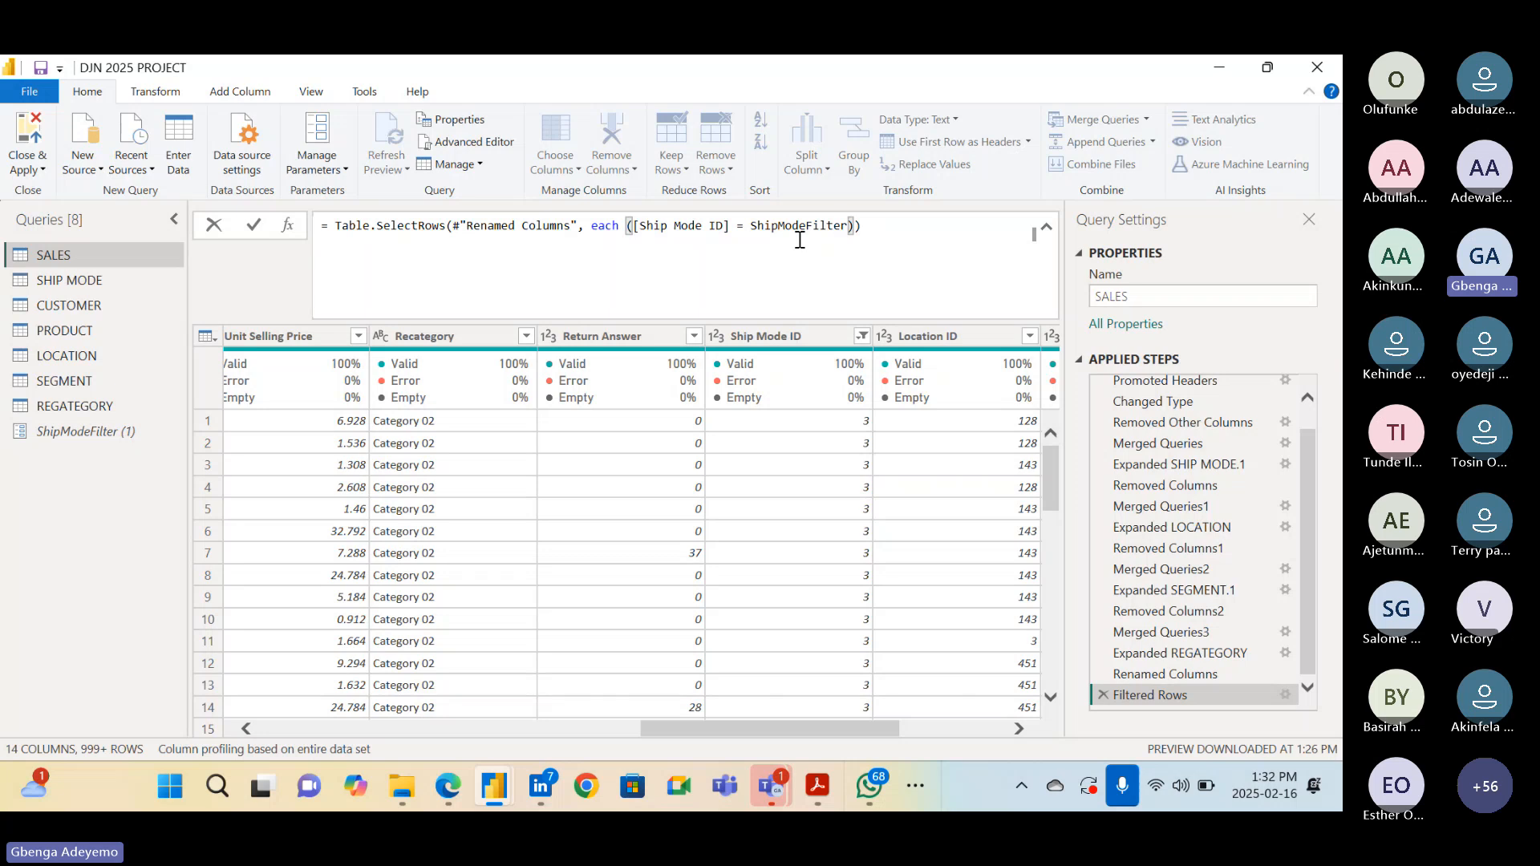
click(886, 232)
key(Return)
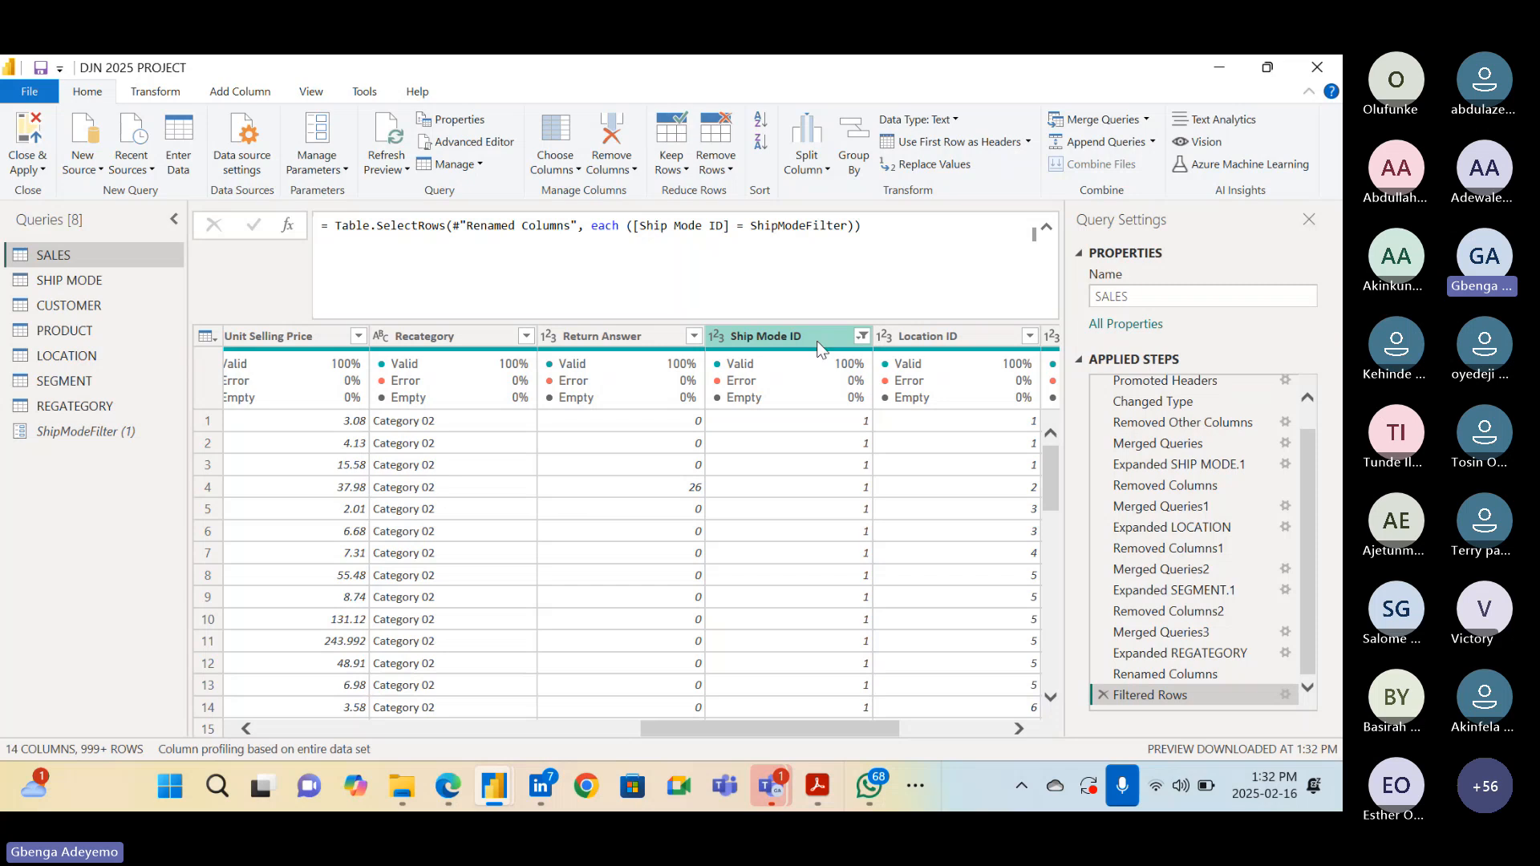
Set ShipModeFilter's current value to 2 and check the Ship Mode ID column in the SALES query
click(78, 433)
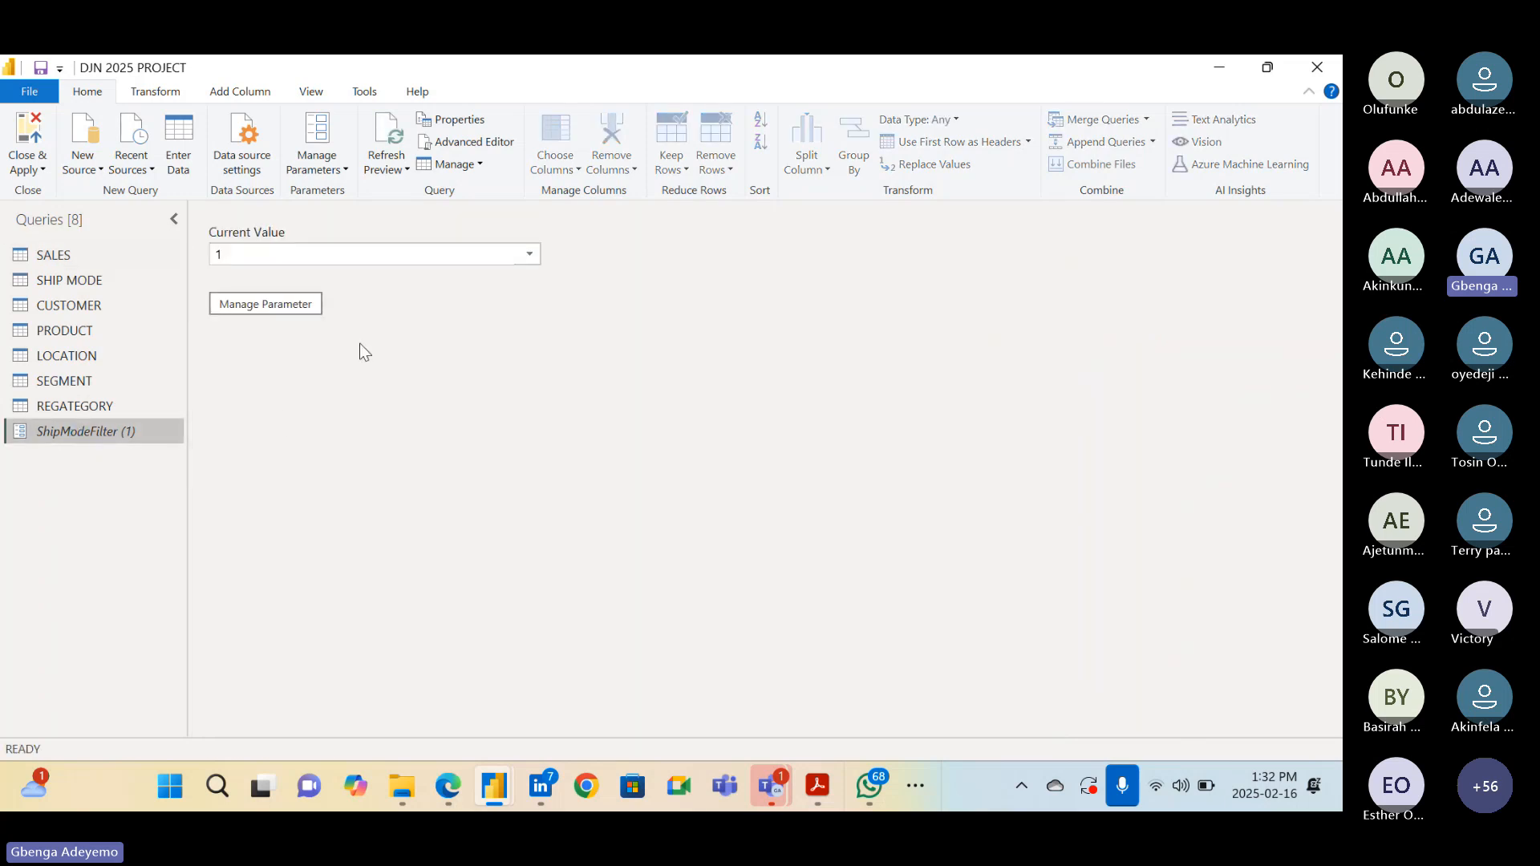
click(485, 255)
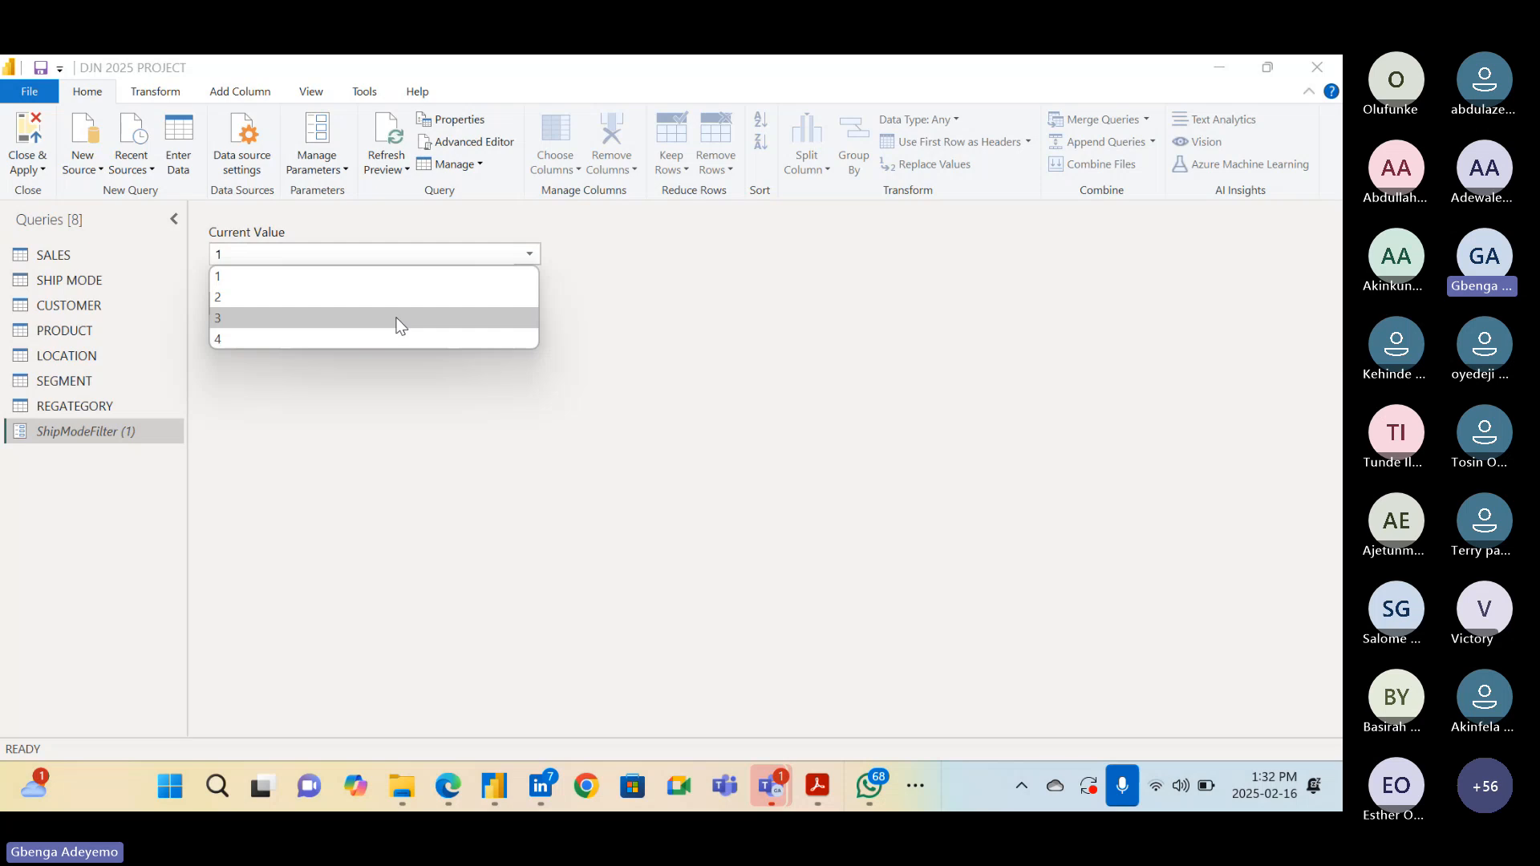
click(398, 318)
click(528, 254)
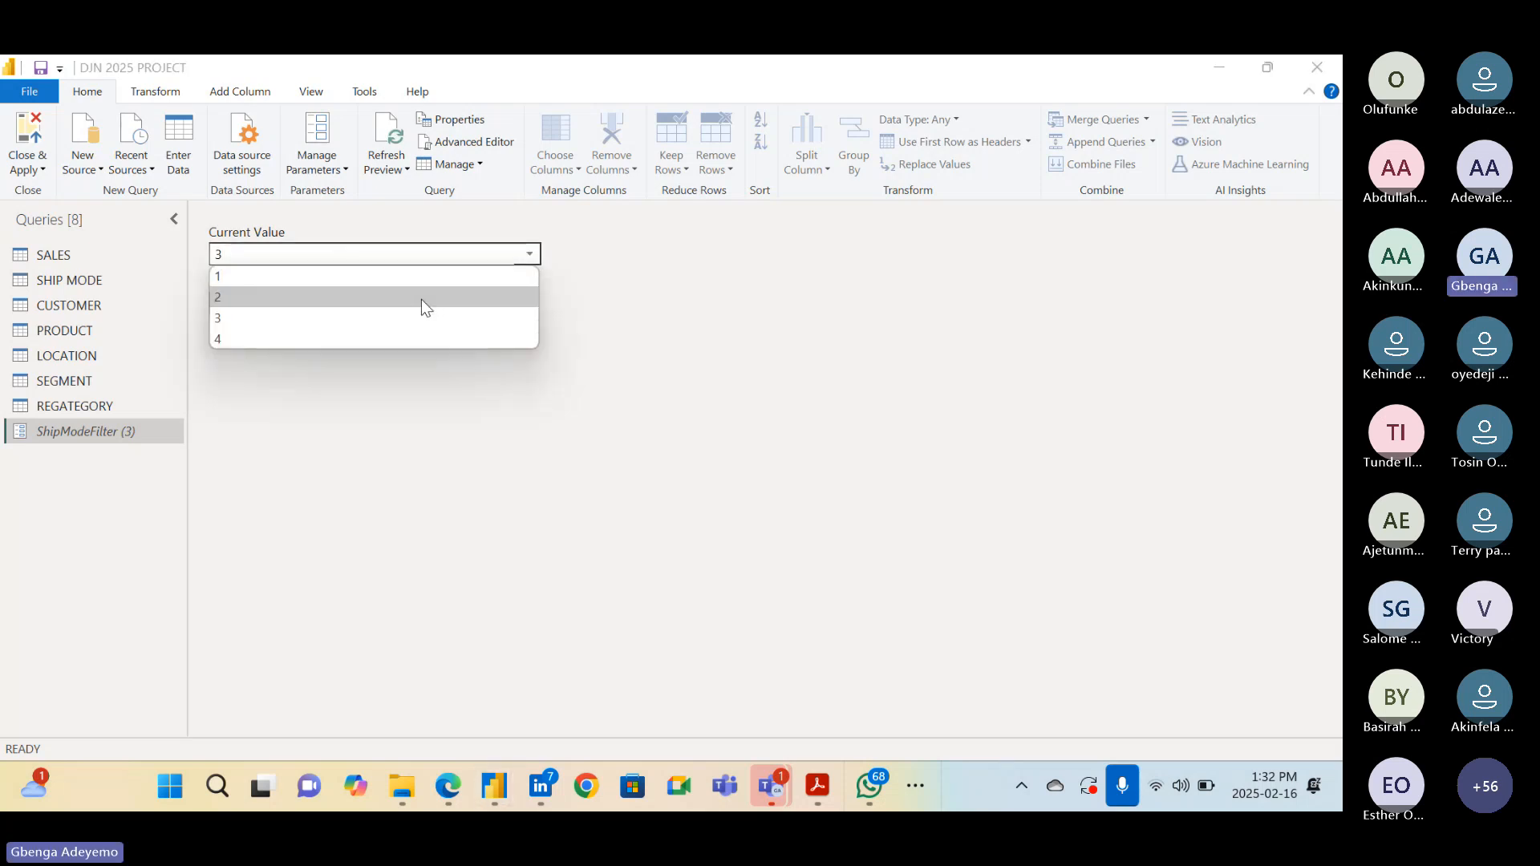
click(387, 298)
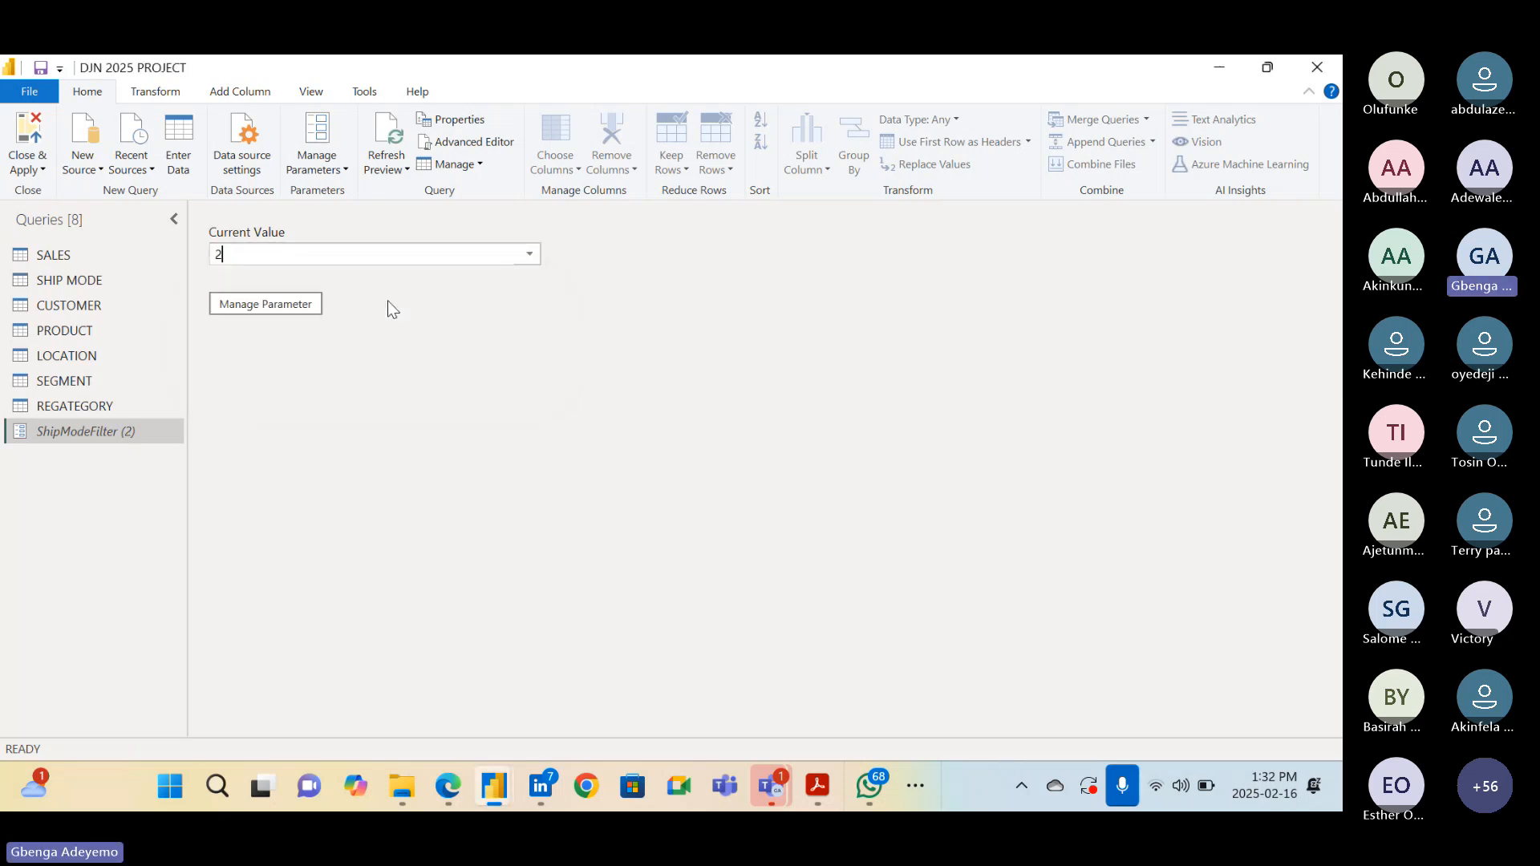
click(66, 257)
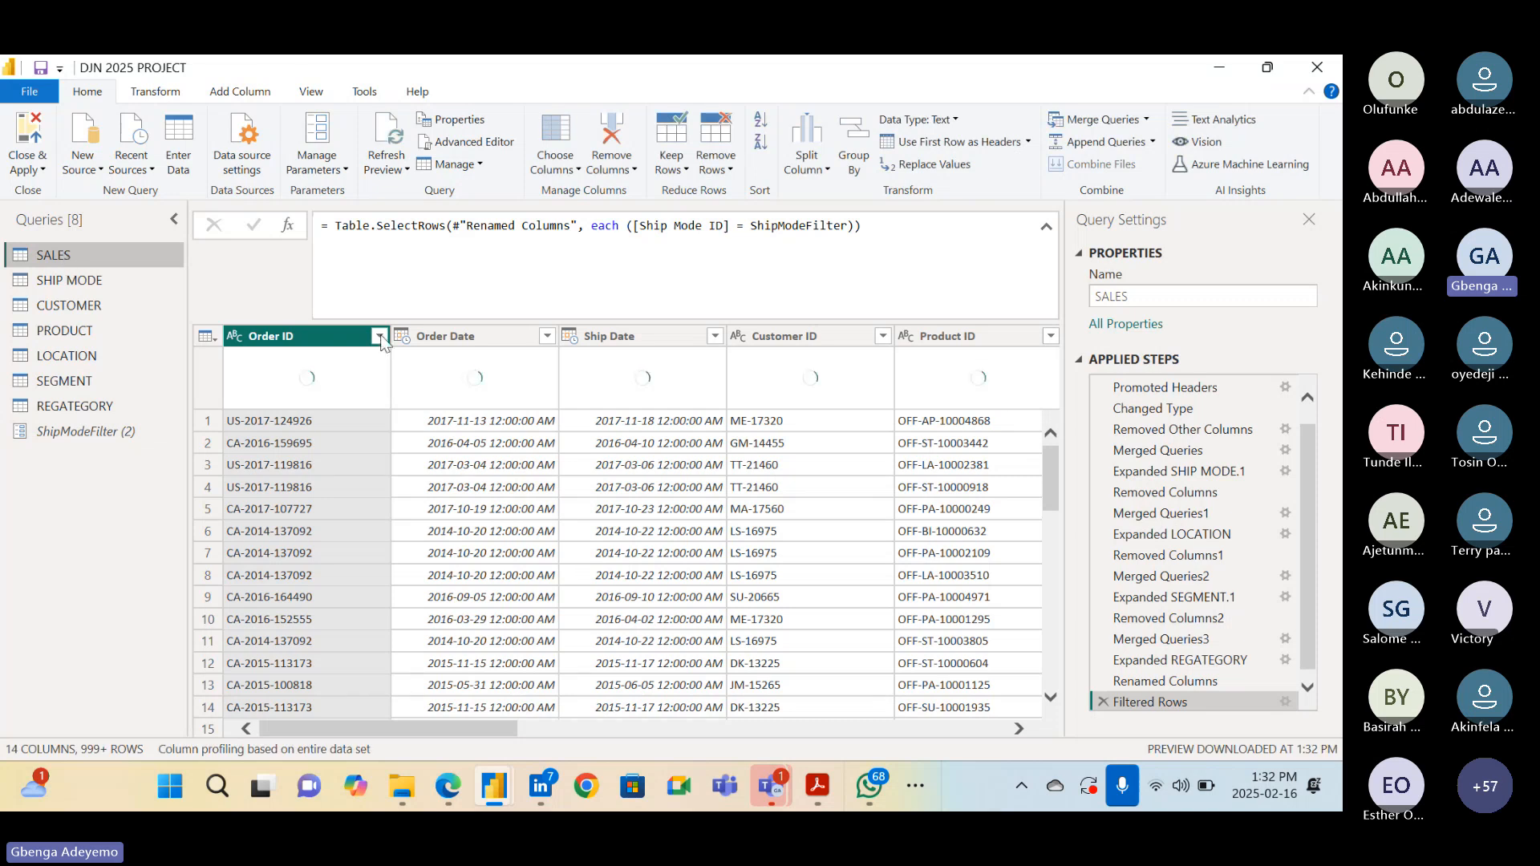
scroll(710, 498, right, 10)
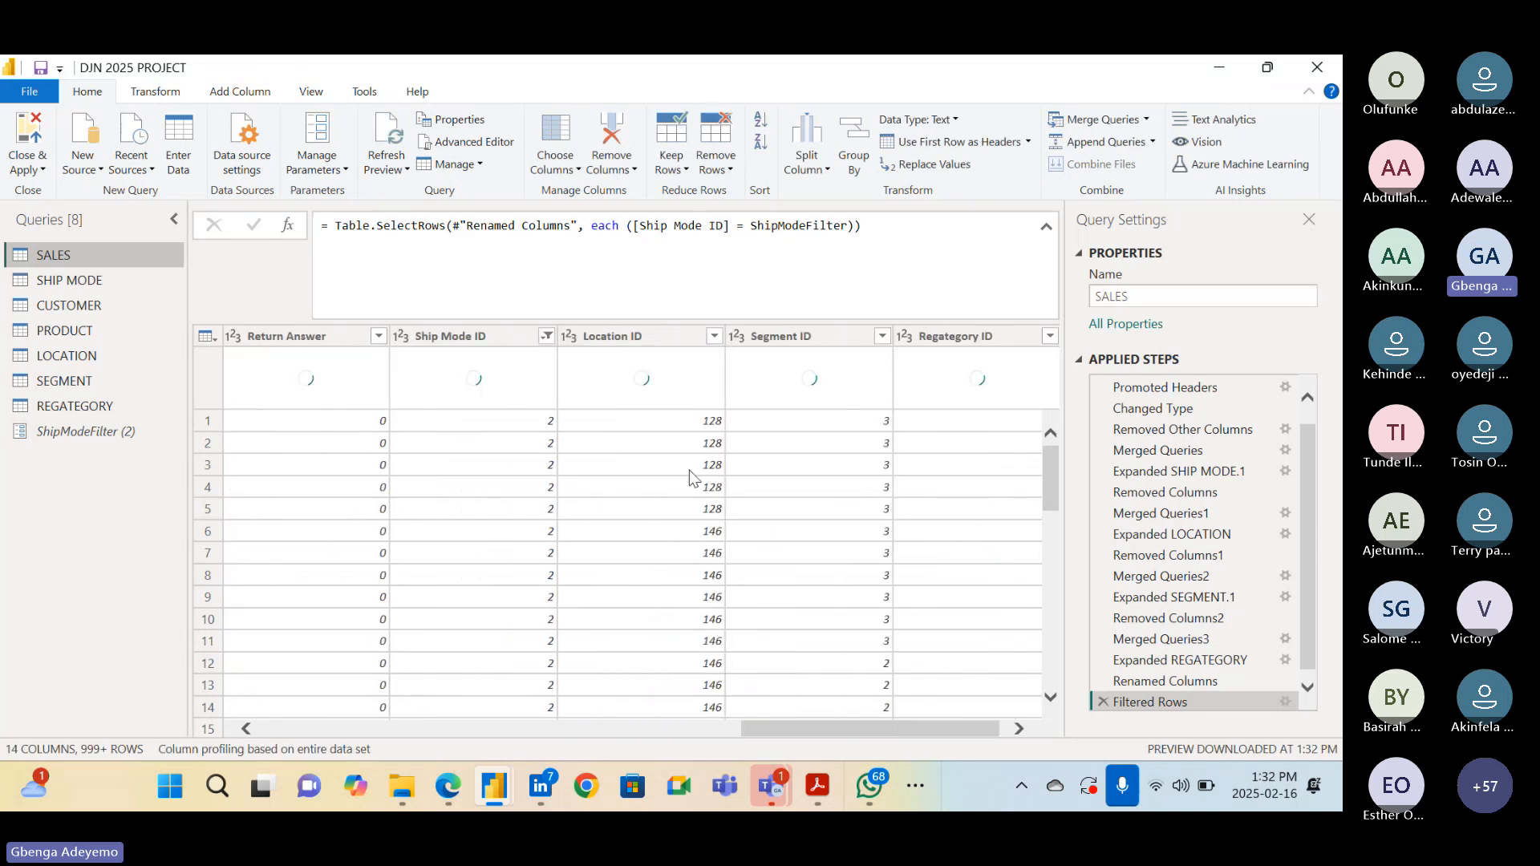
scroll(460, 491, left, 2)
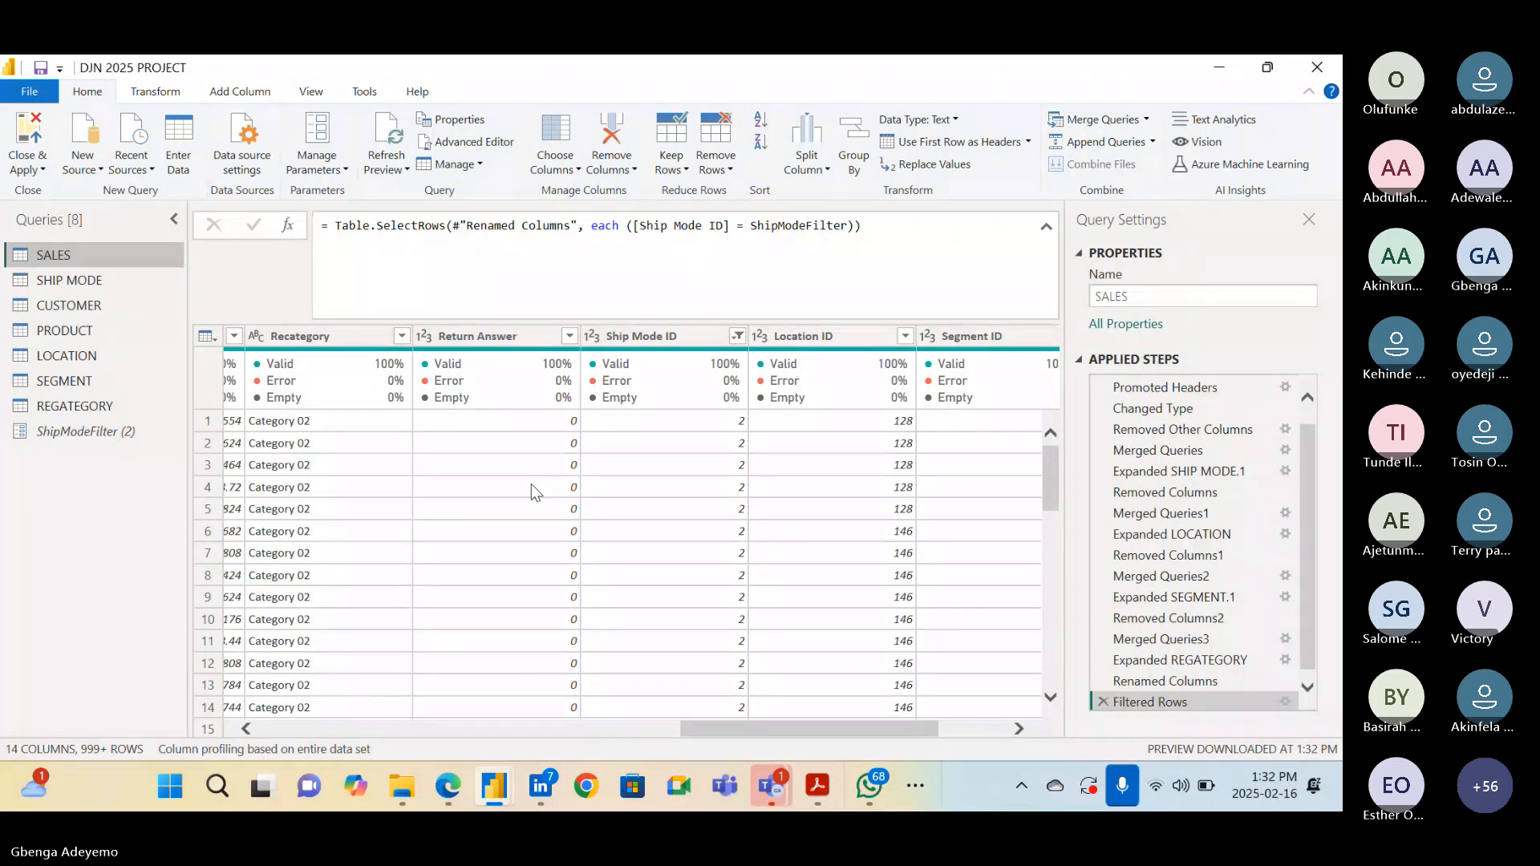
Change ShipModeFilter's current value to 4 and review the filtered Ship Mode ID column and applied steps in SALES
click(129, 433)
click(530, 255)
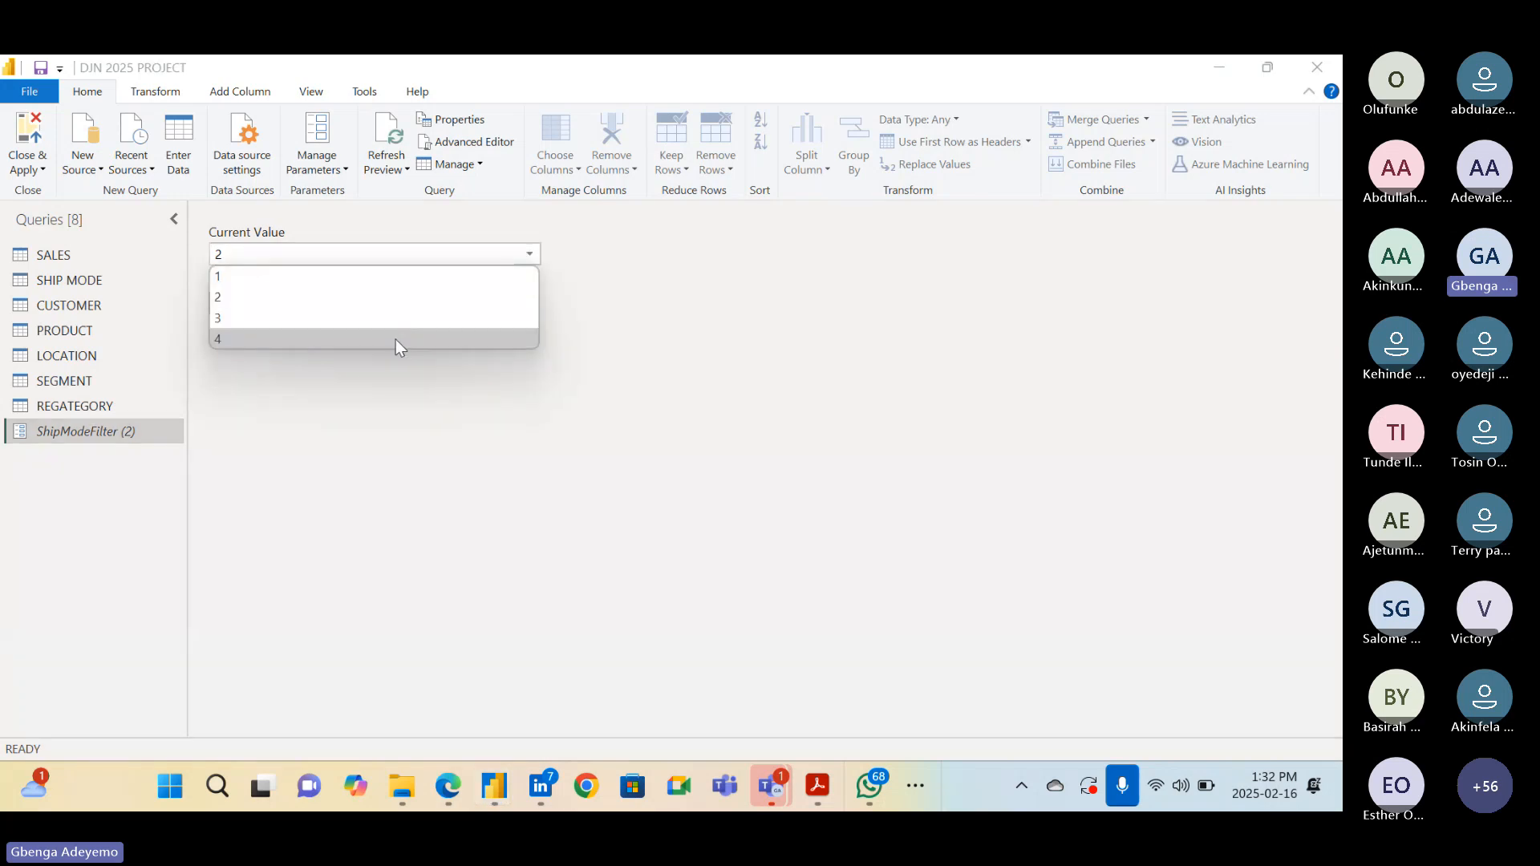
click(396, 340)
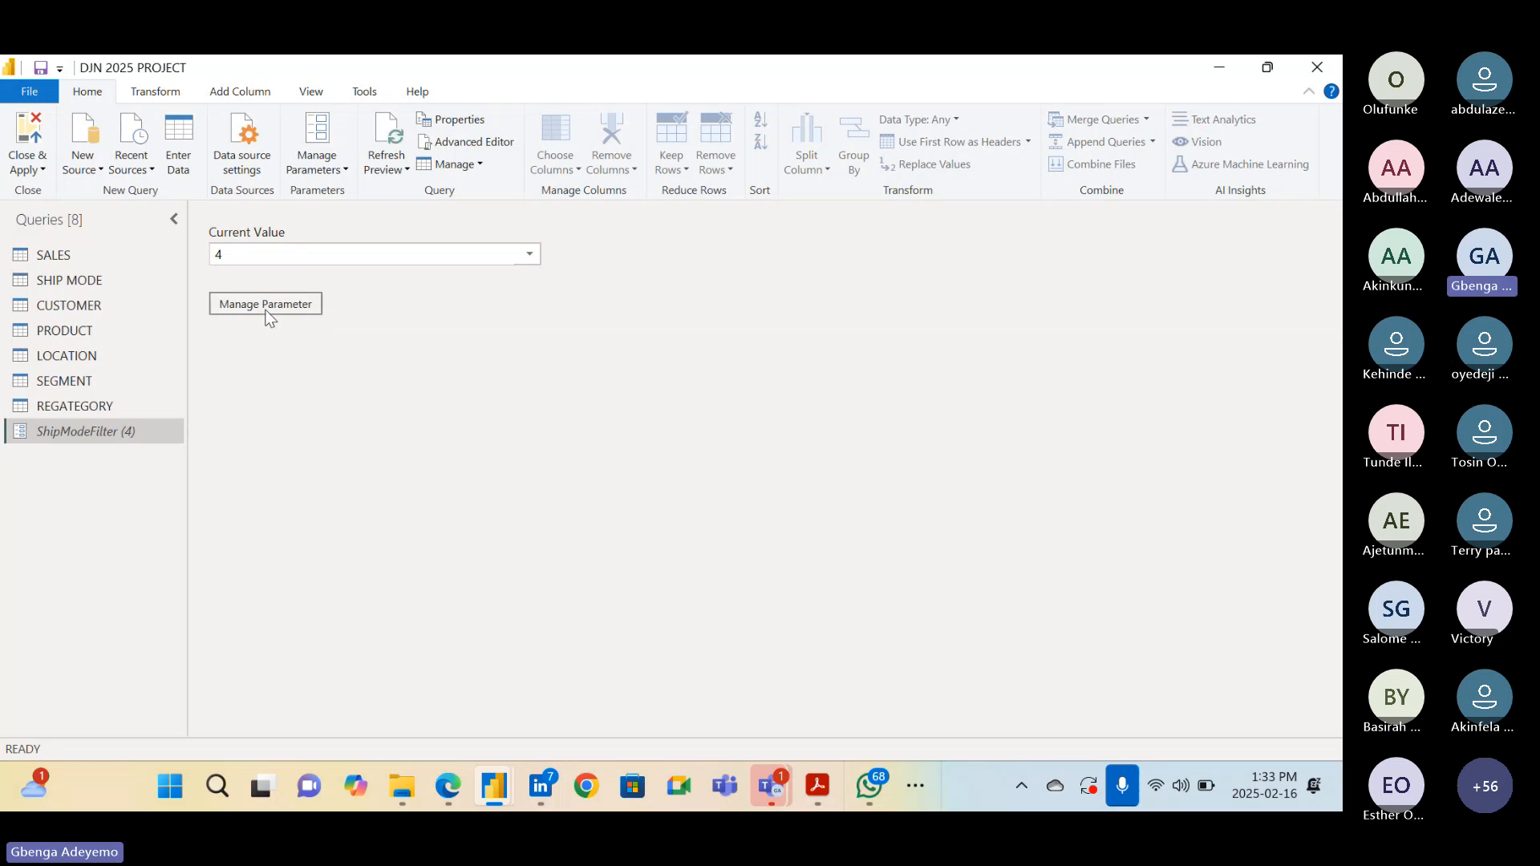
click(94, 254)
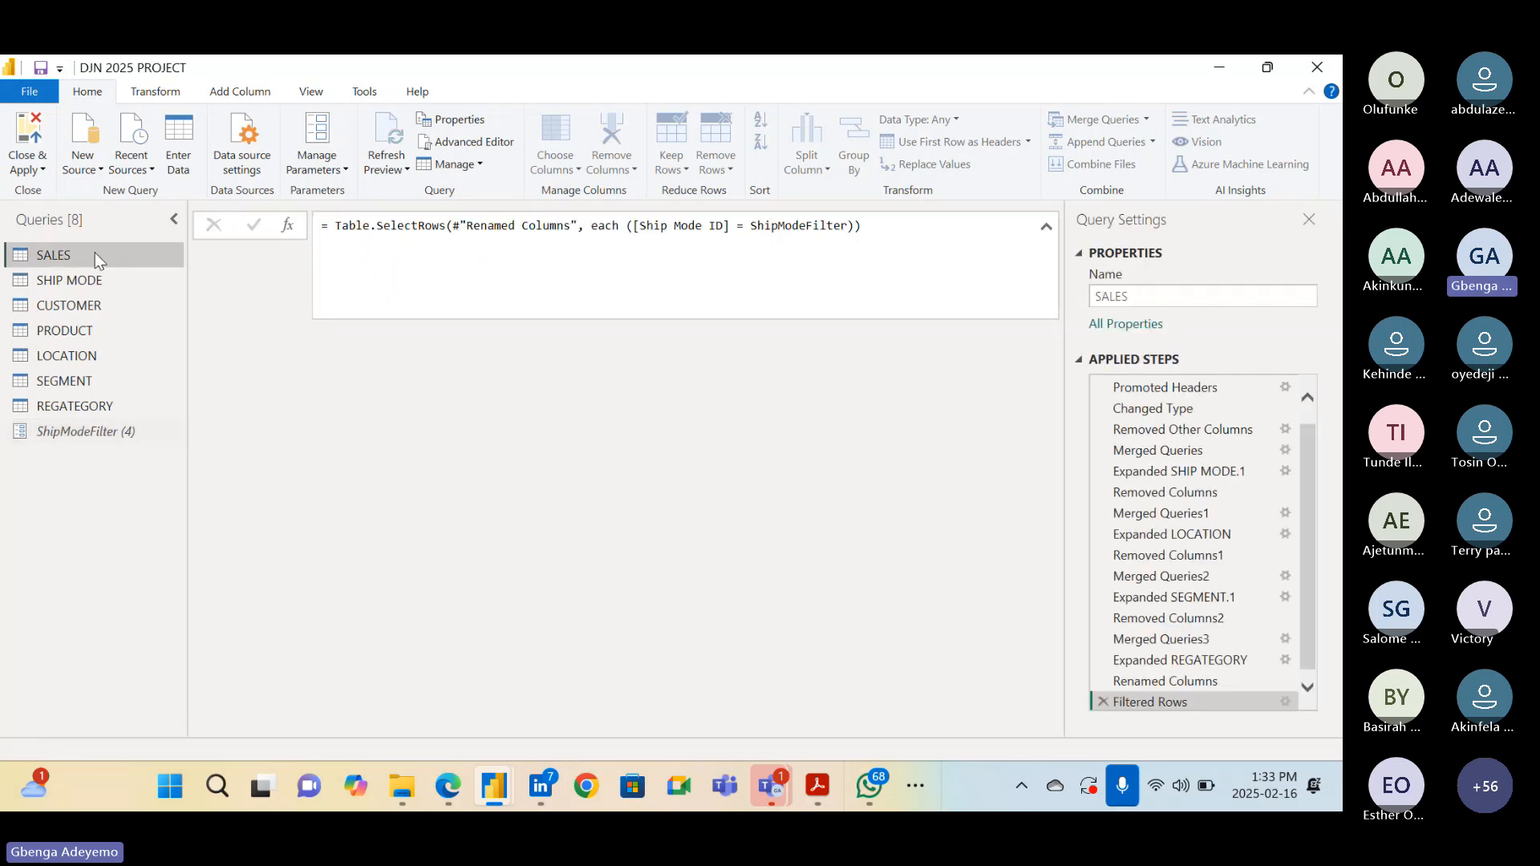
scroll(507, 533, right, 5)
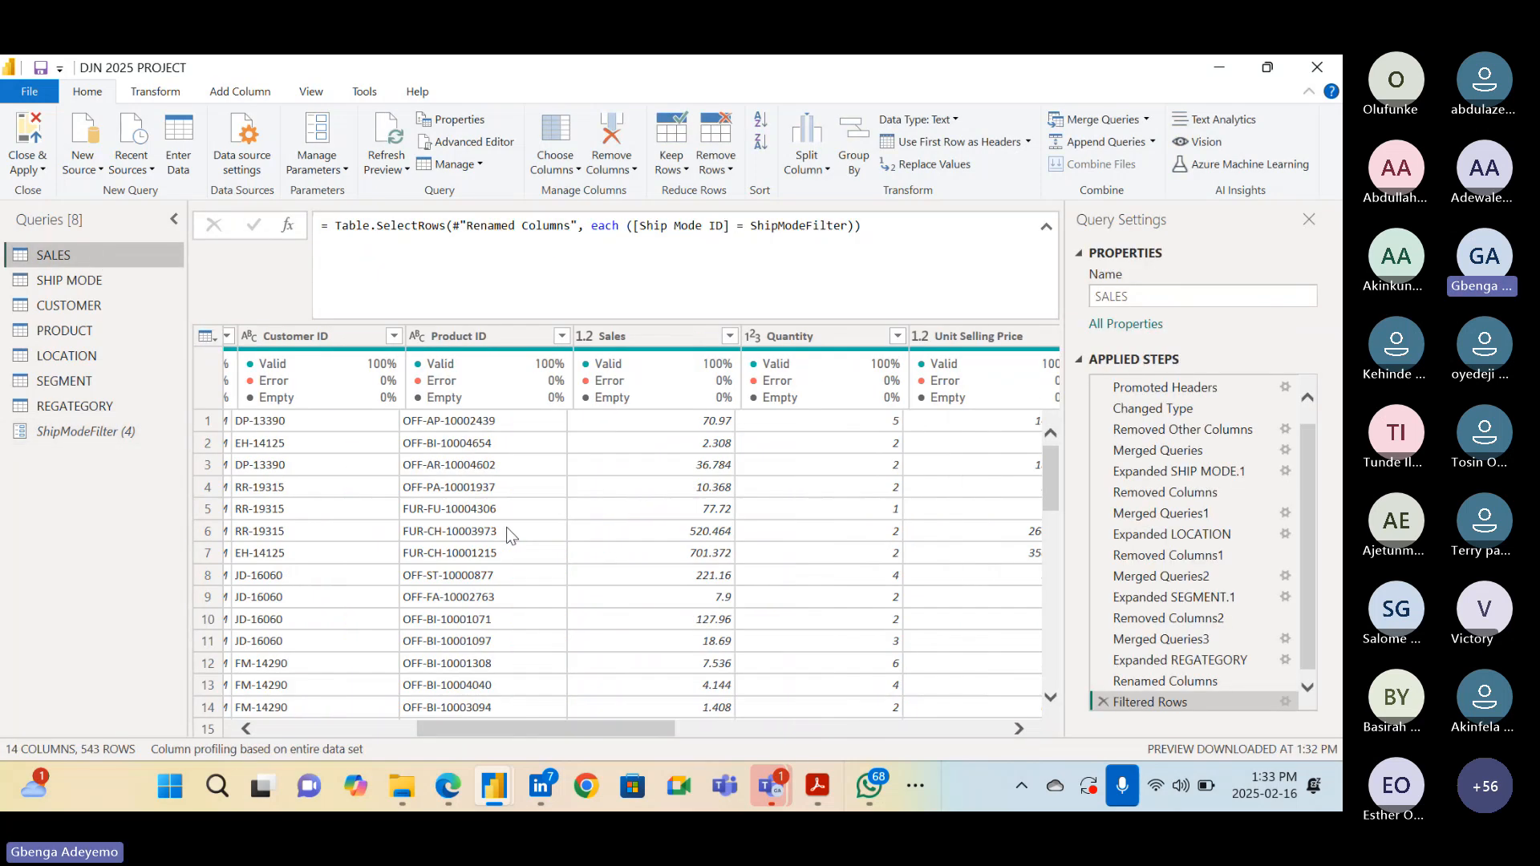
scroll(507, 527, right, 5)
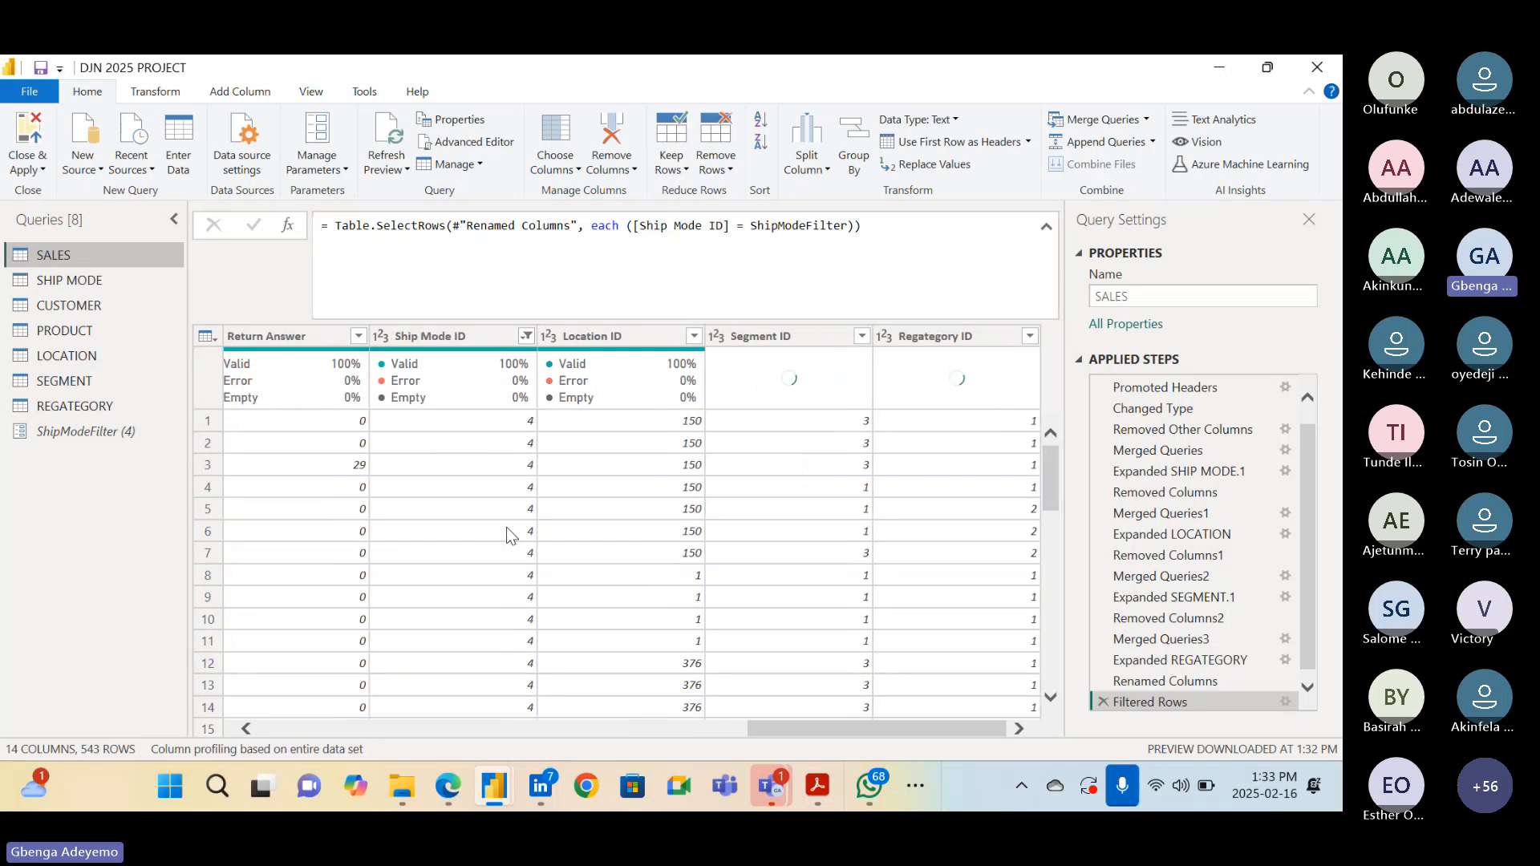
scroll(507, 527, left, 1)
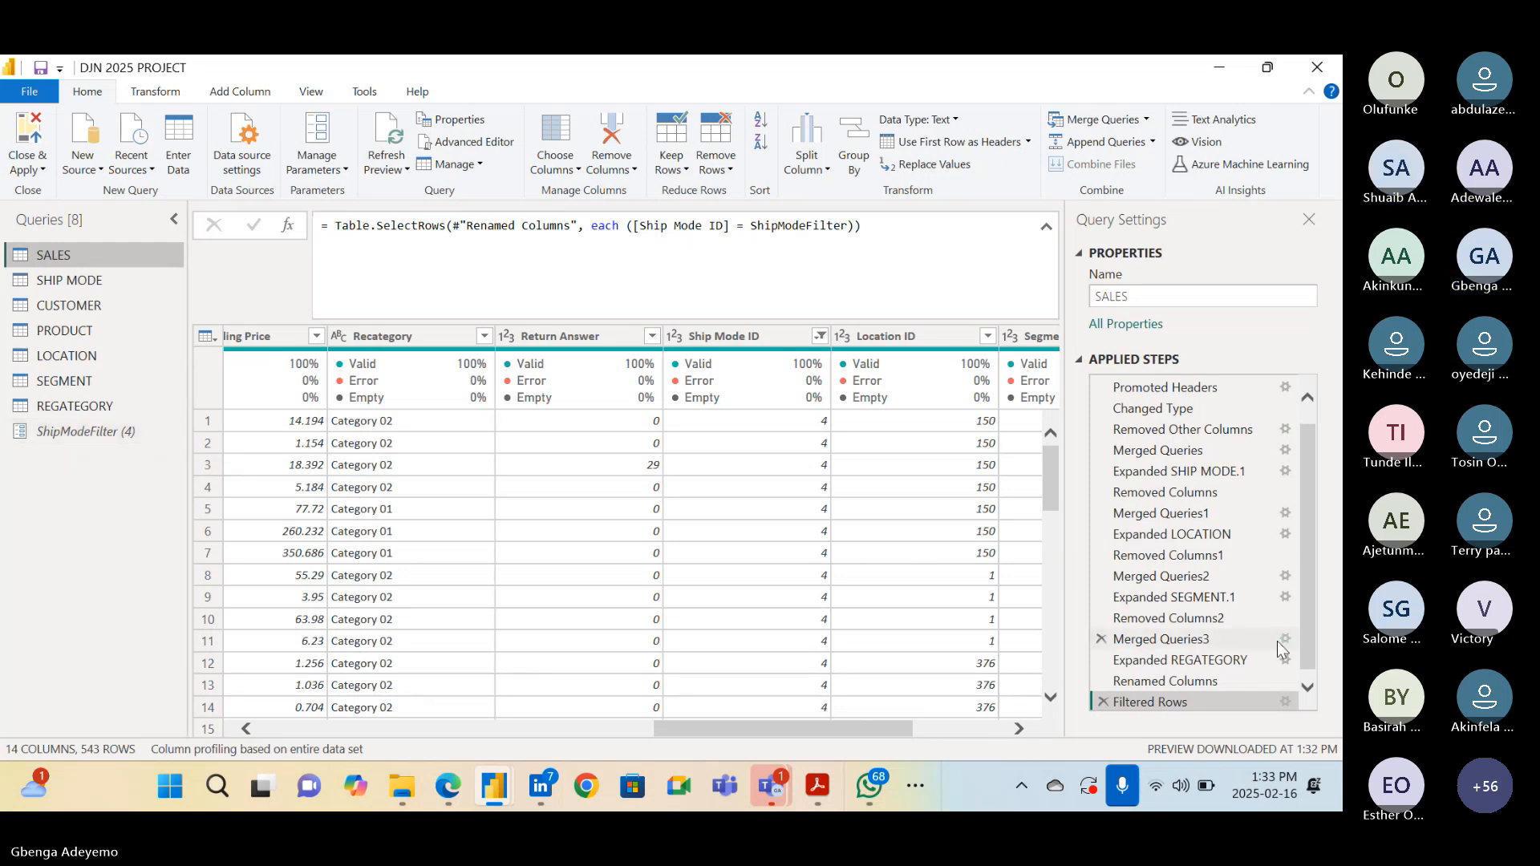
scroll(1281, 650, down, 1)
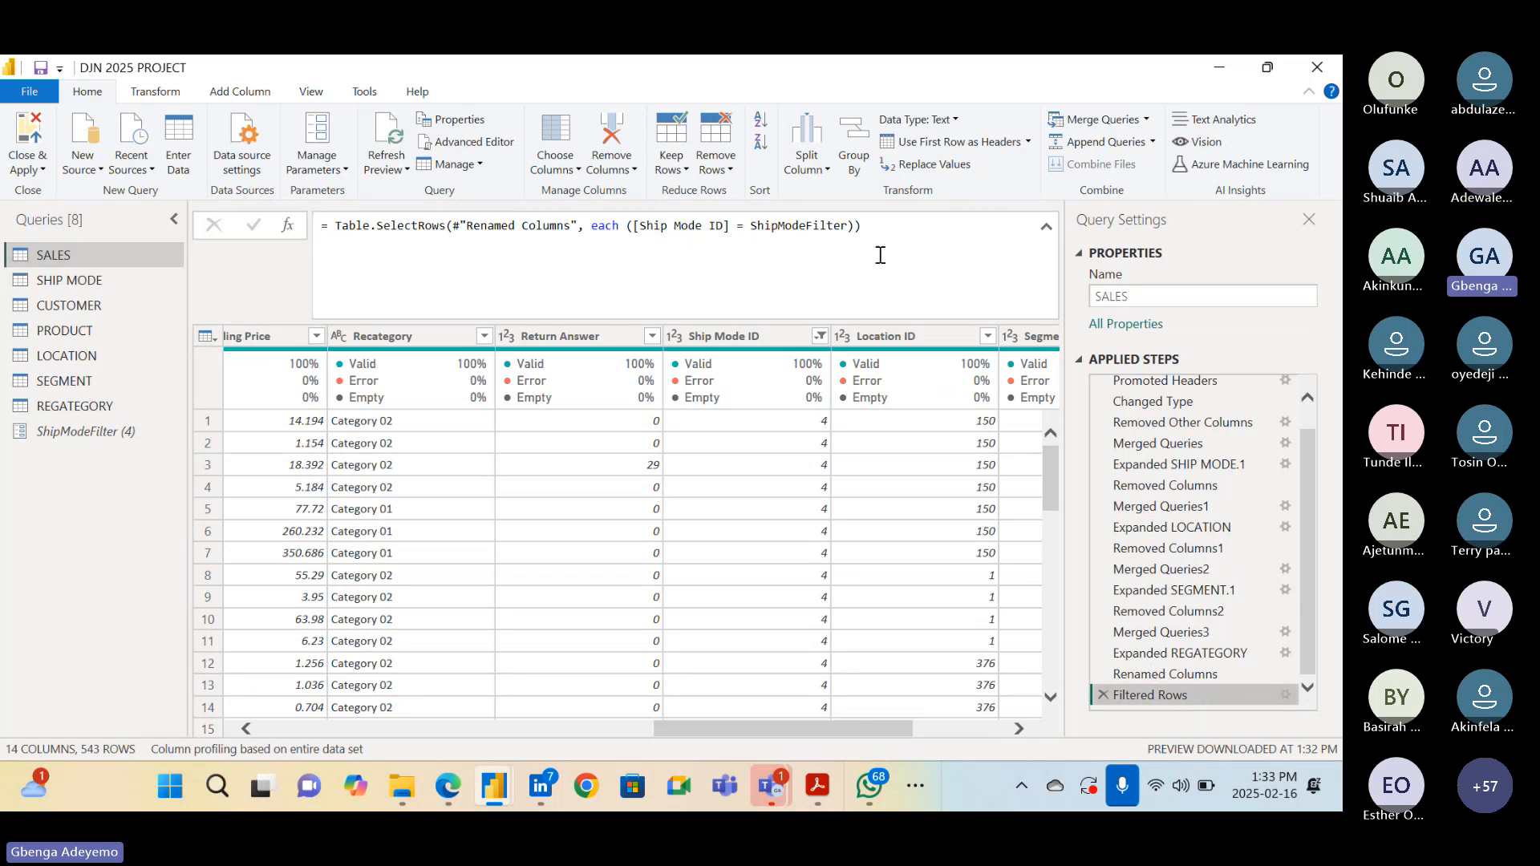
Replace ShipModeFilter in the SALES filter formula with the fixed value 3 and apply the formula
click(852, 225)
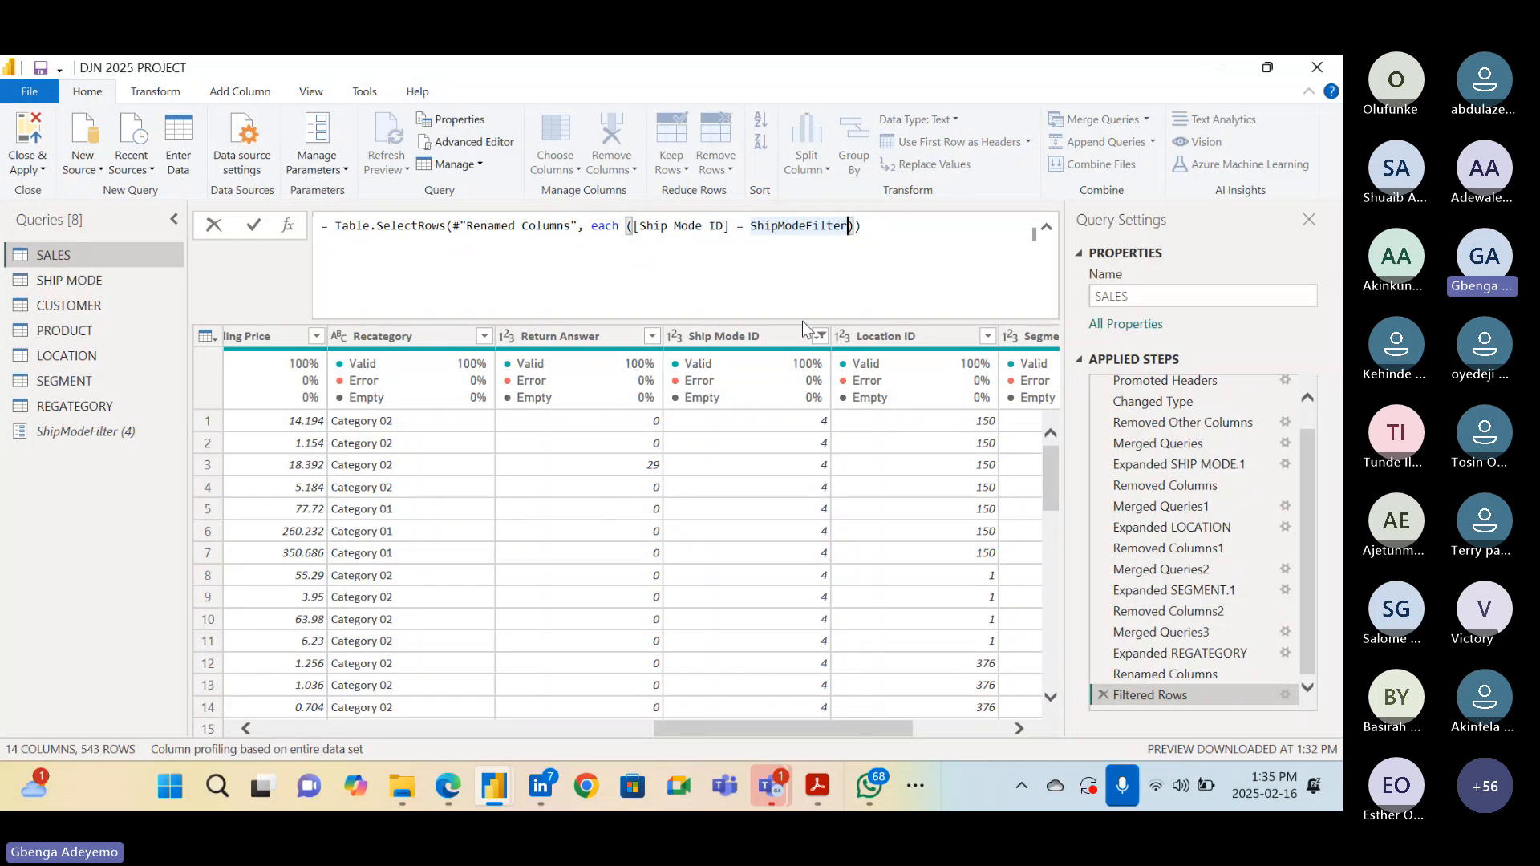
mouse_move(847, 230)
key(BackSpace)
key(BackSpace)
key(BackSpace)
key(BackSpace)
key(BackSpace)
key(BackSpace)
key(BackSpace)
key(BackSpace)
key(BackSpace)
key(BackSpace)
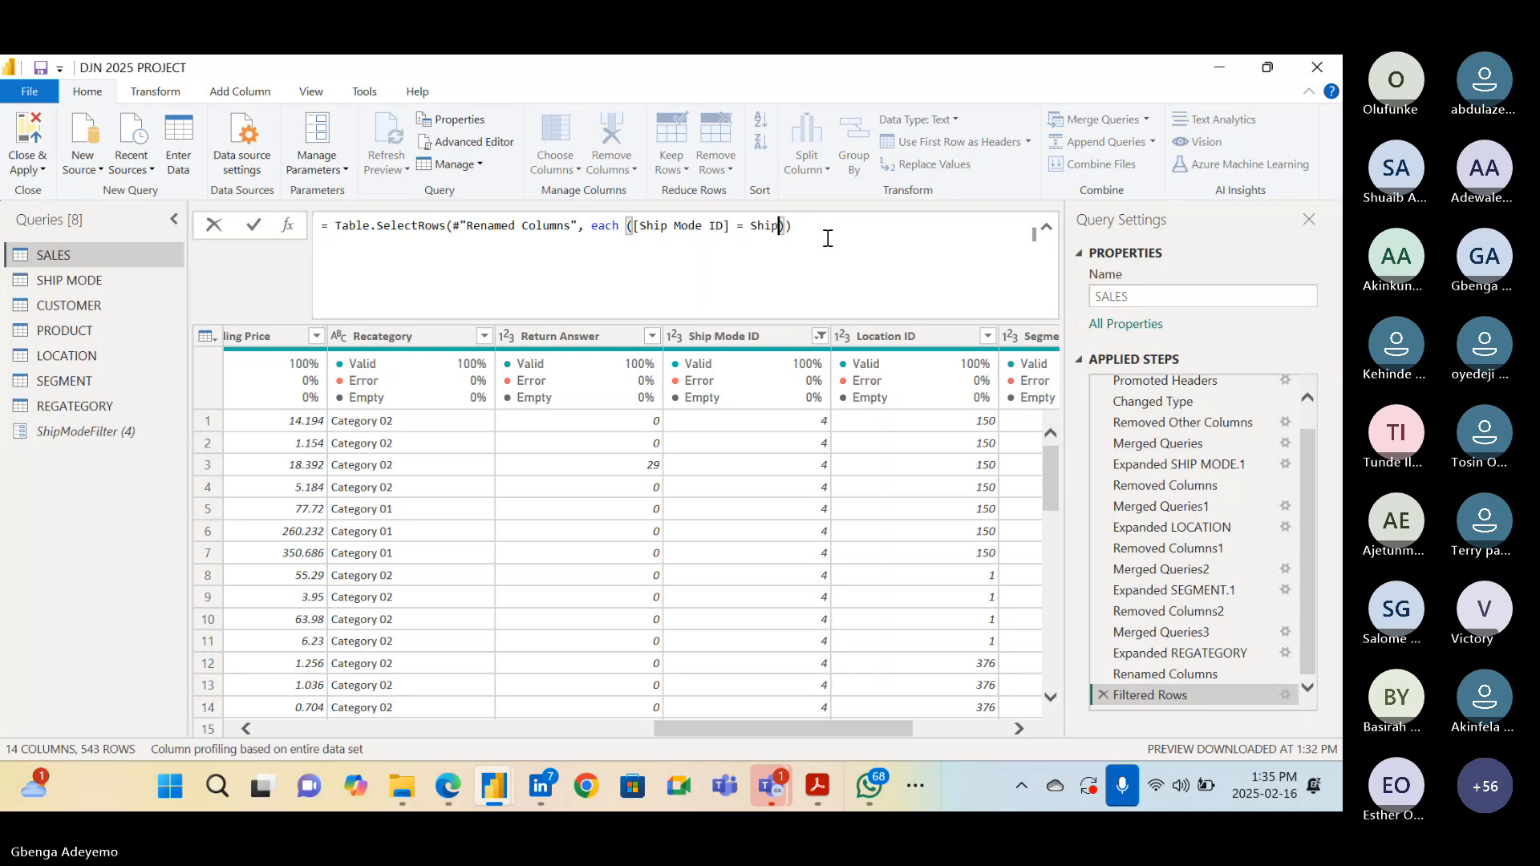
key(BackSpace)
key(BackSpace)
key(BackSpace)
key(BackSpace)
text(3)
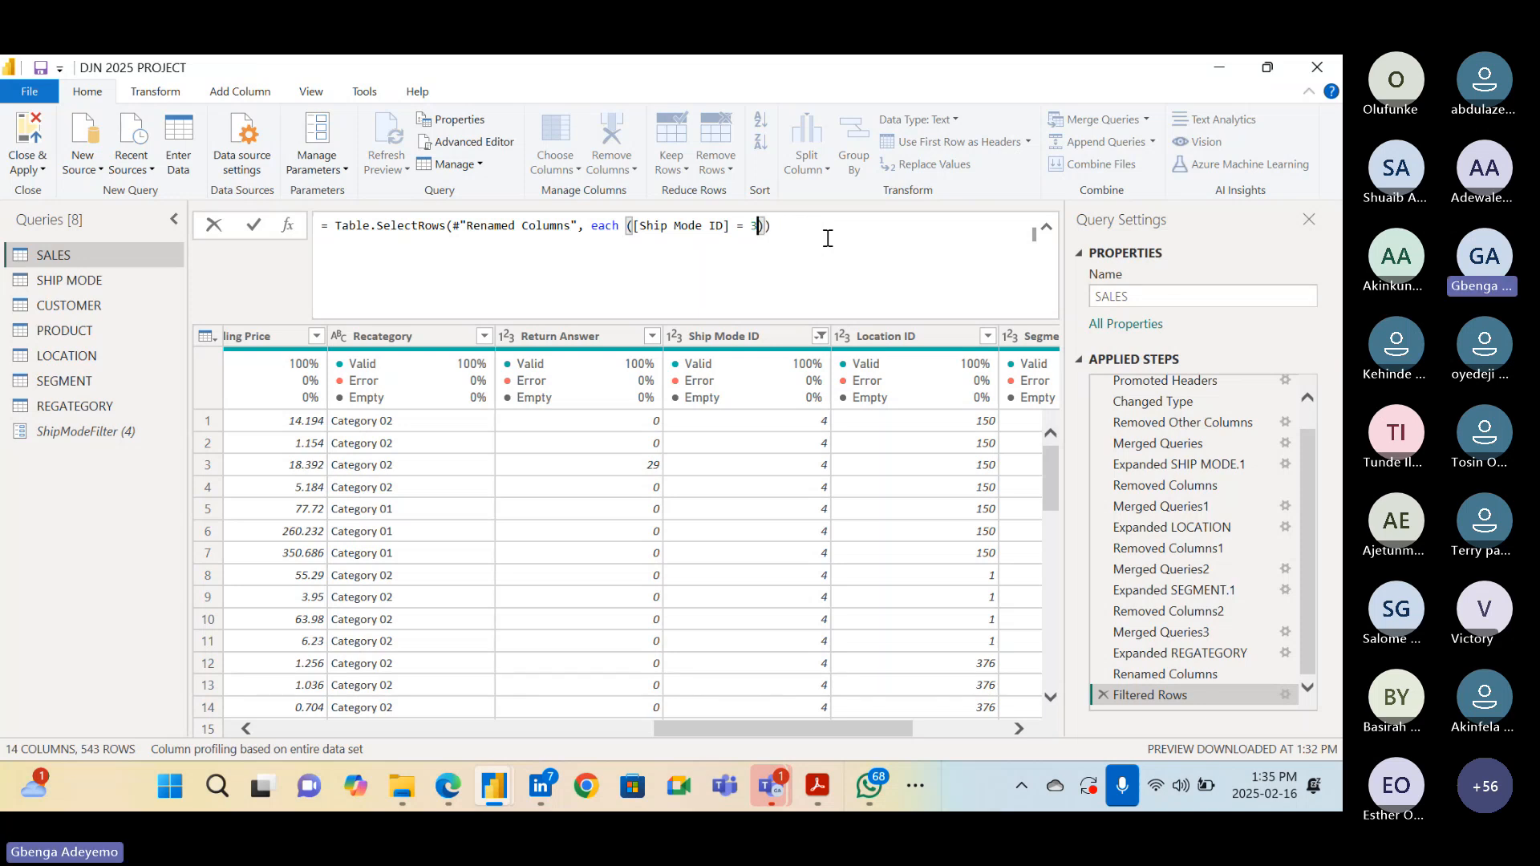
key(Return)
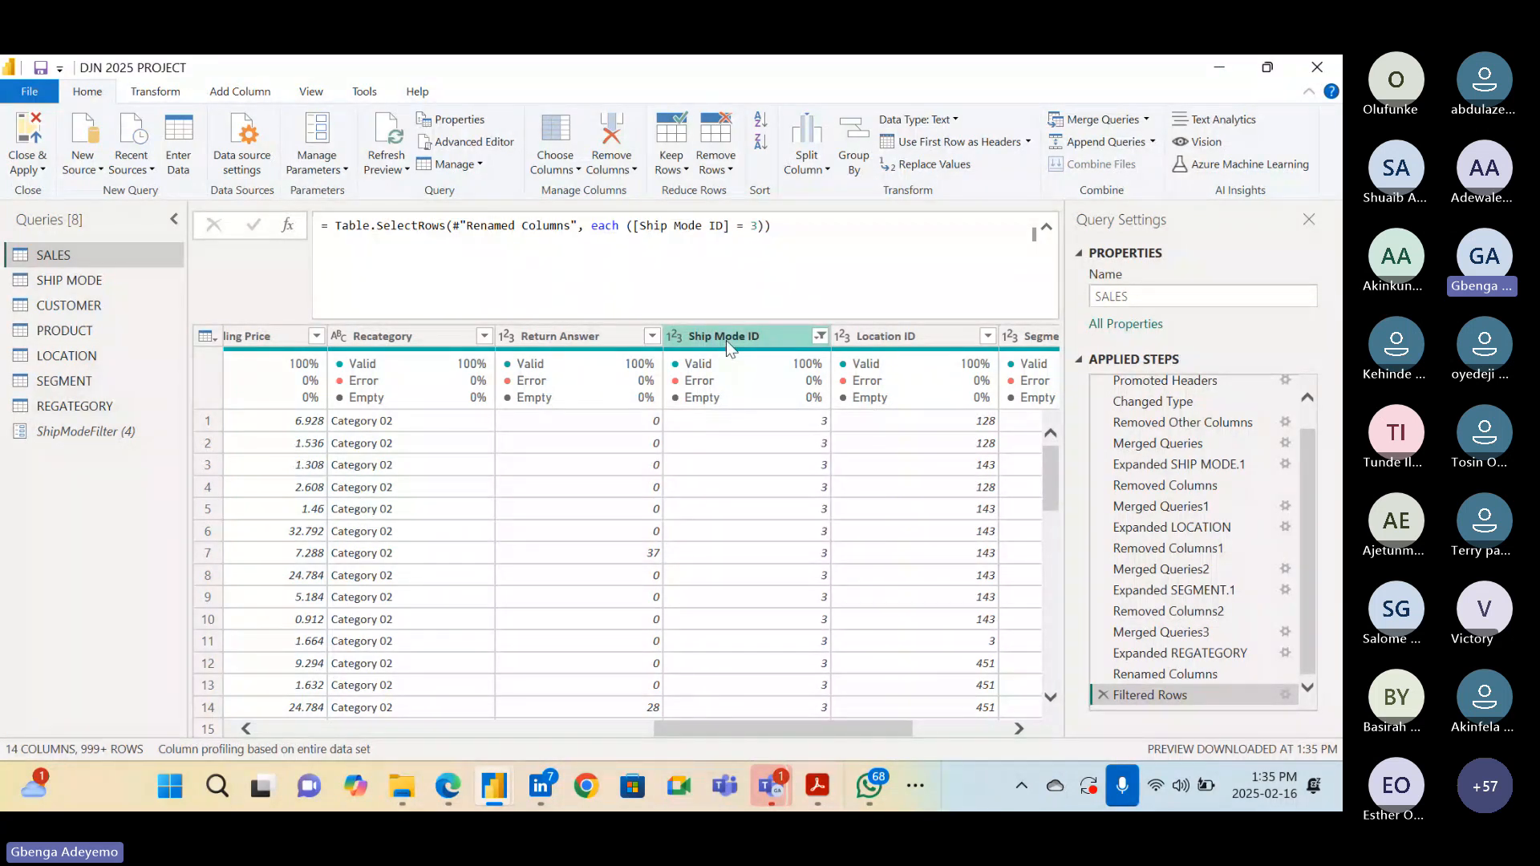
Try enclosing the filter value 3 in quotation marks in the formula, and remove the quotation marks again
click(747, 228)
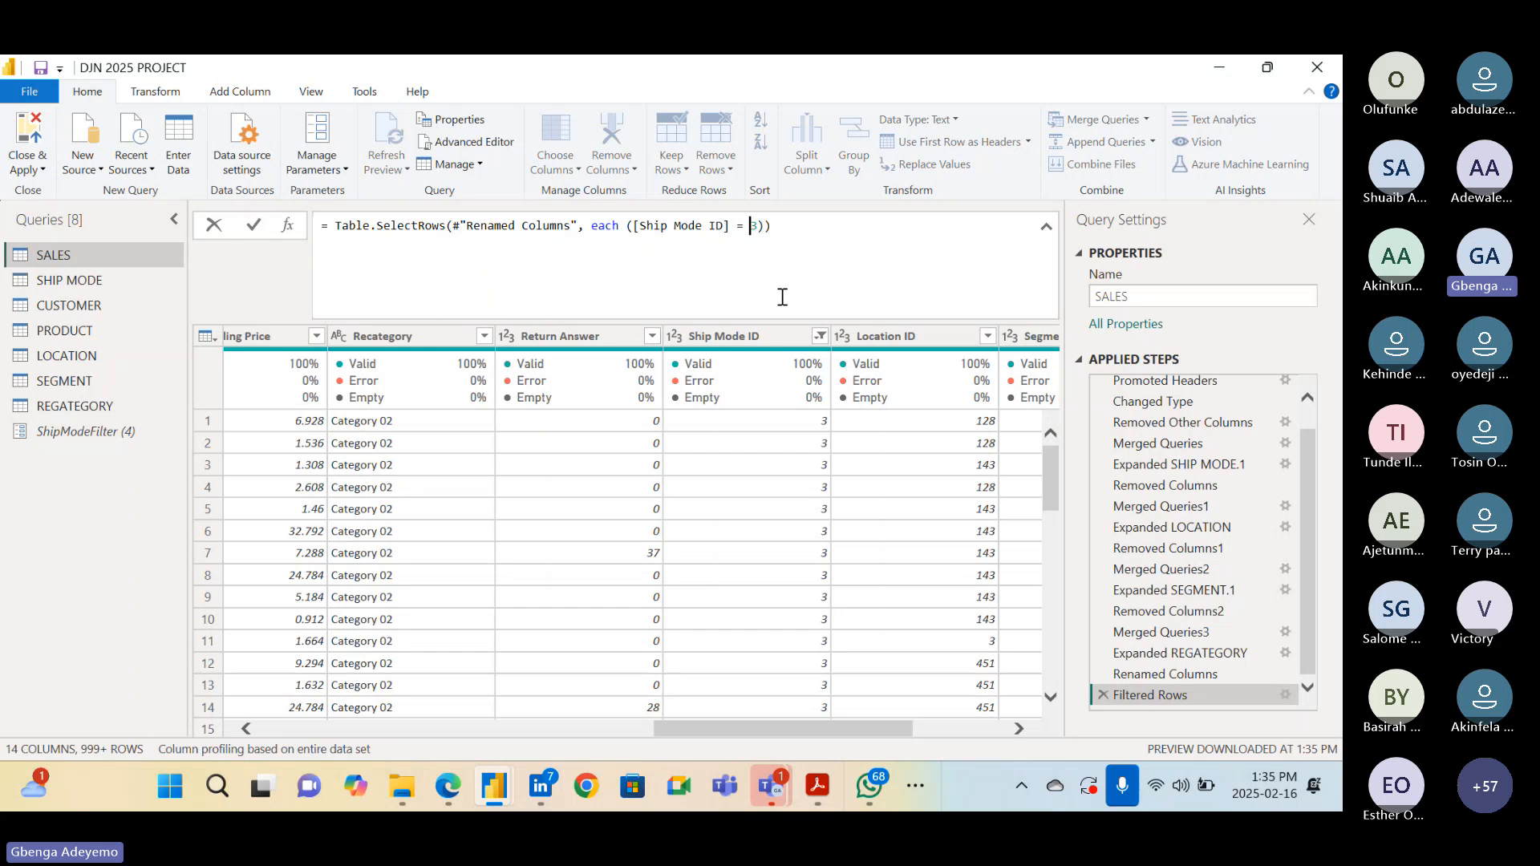
text(")
key(Right)
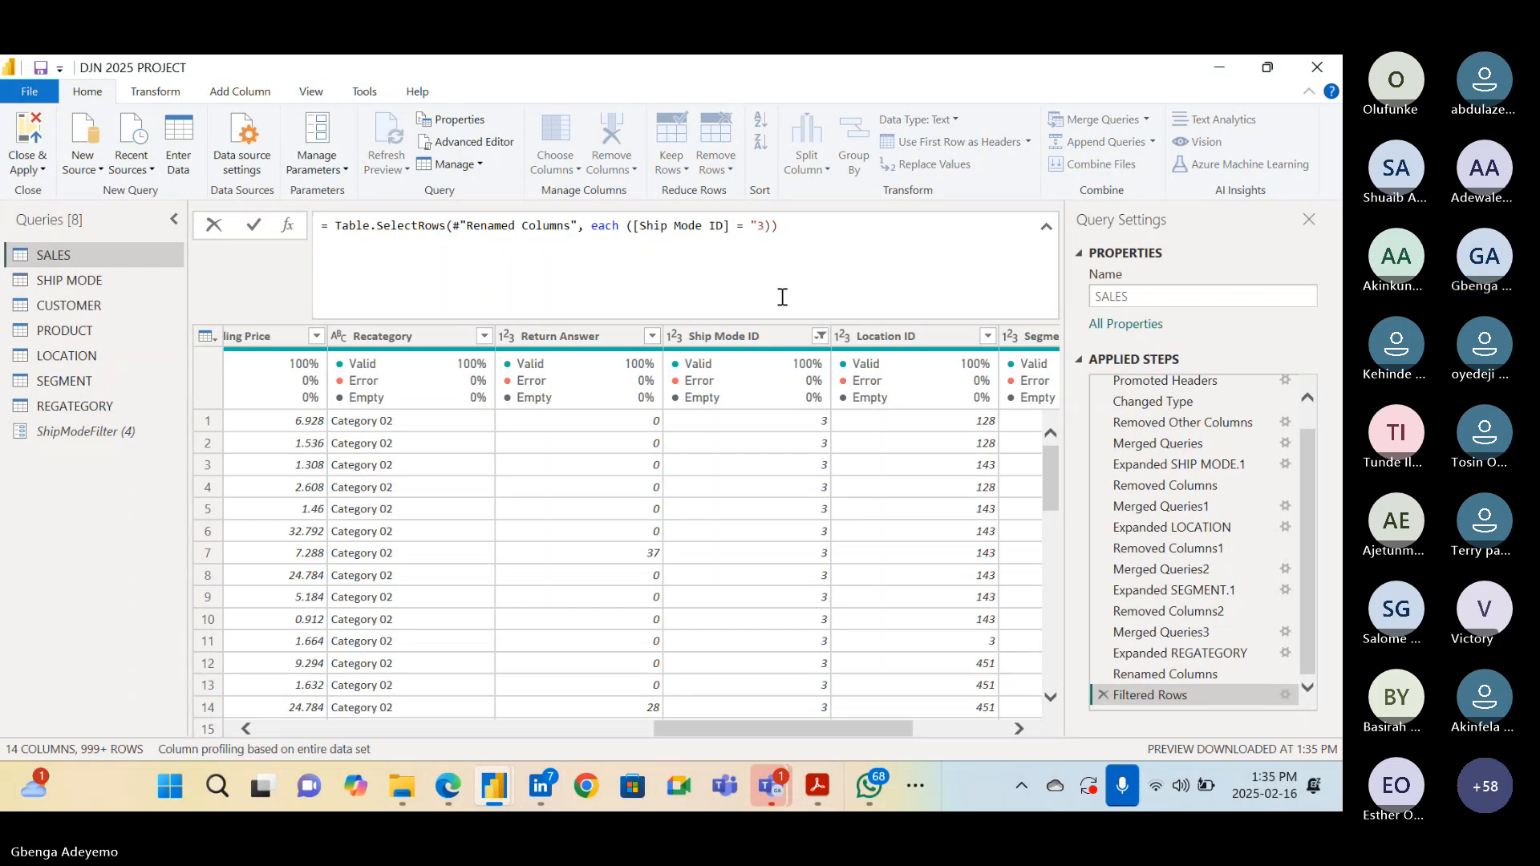
text(")
key(BackSpace)
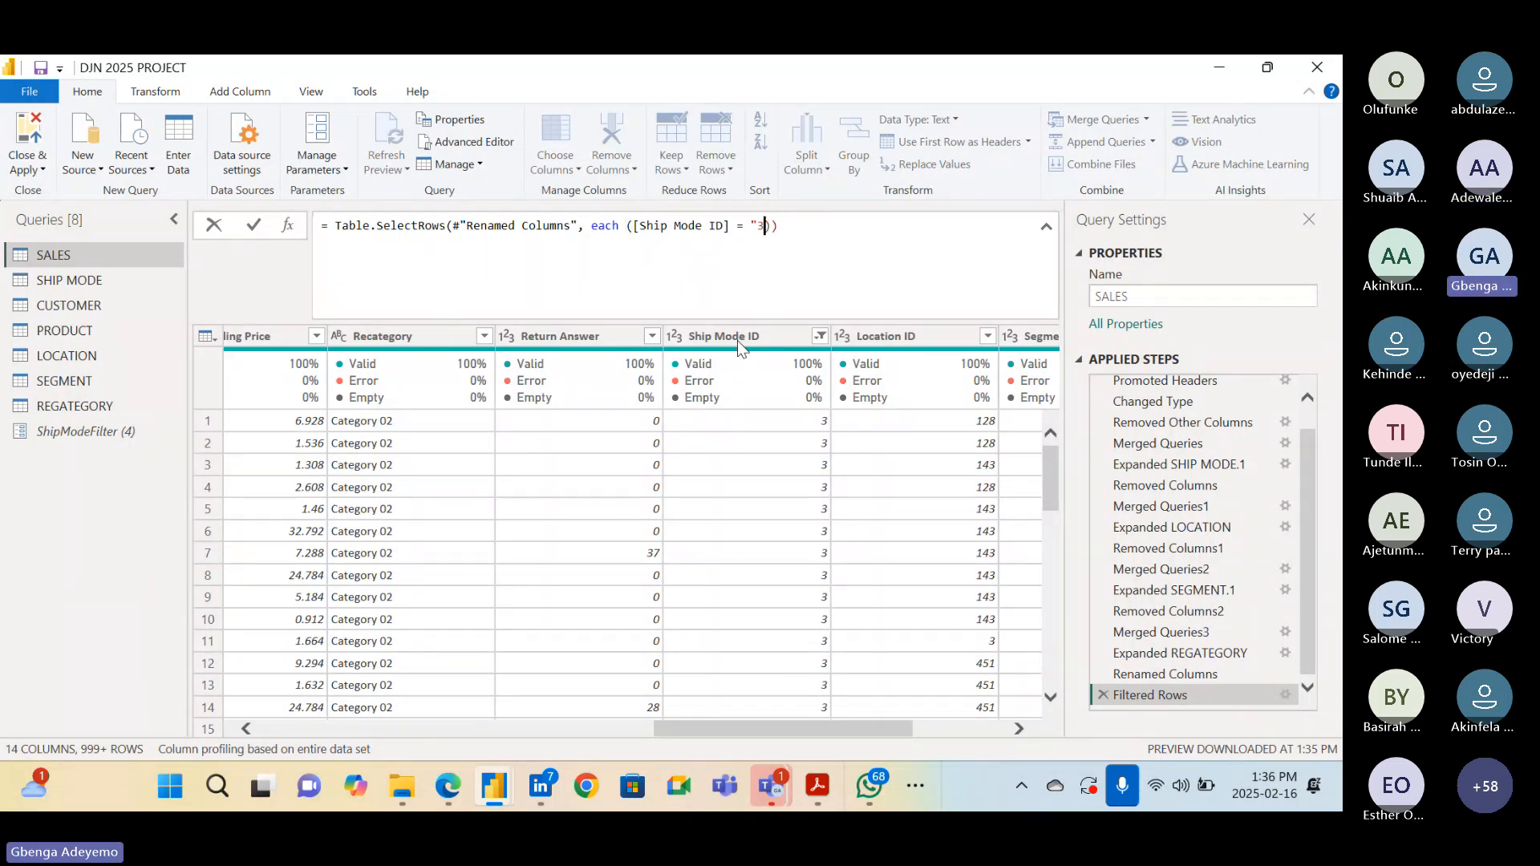
key(Left)
key(Left)
key(Right)
key(BackSpace)
key(Return)
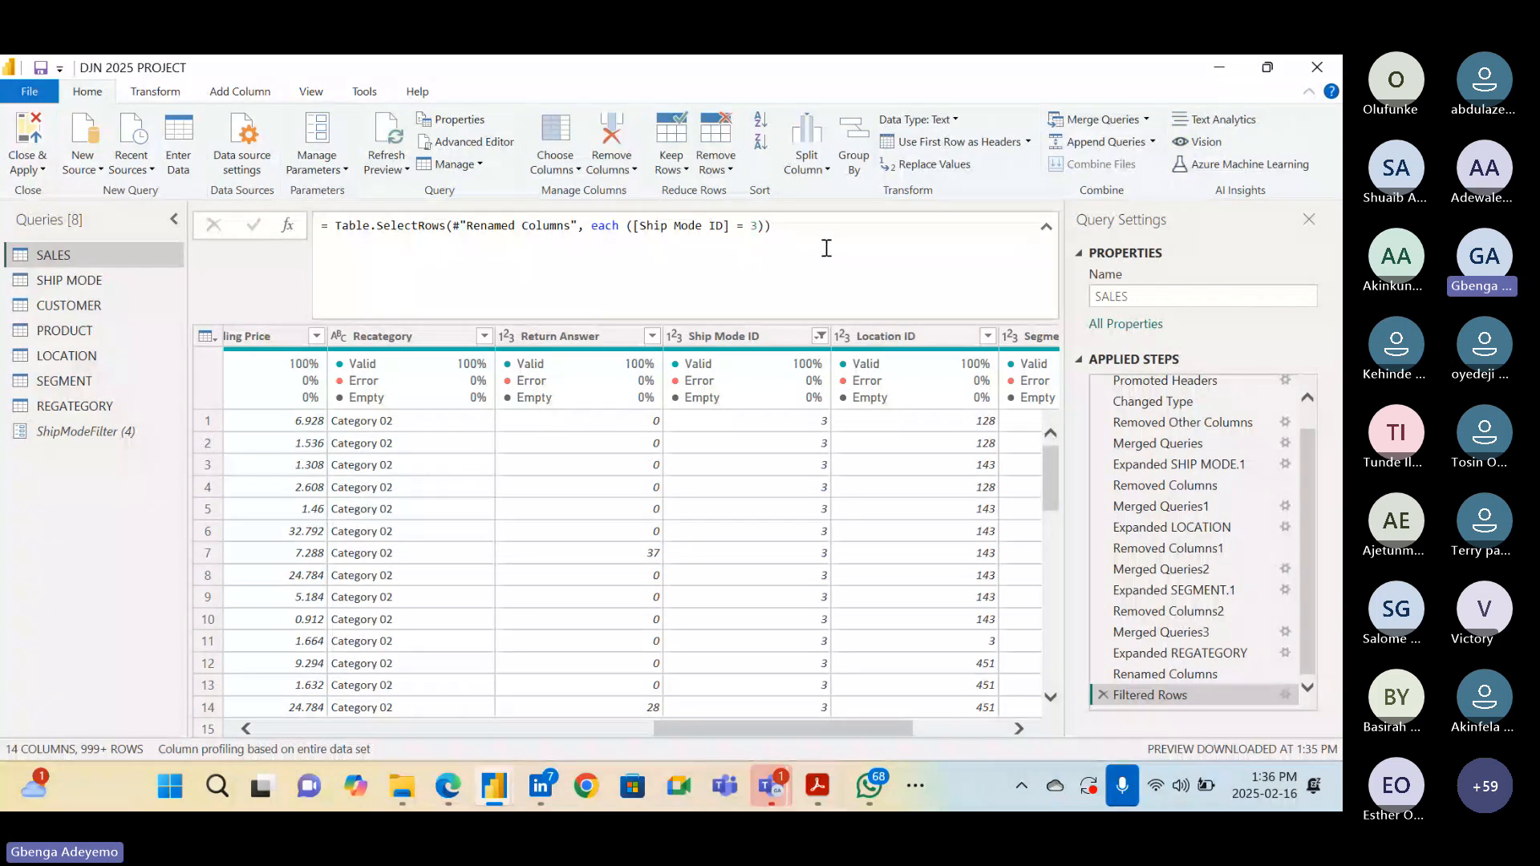
Inspect the value choices and value types offered for the Ship Mode ID condition in the Filtered Rows settings, and cancel
click(757, 244)
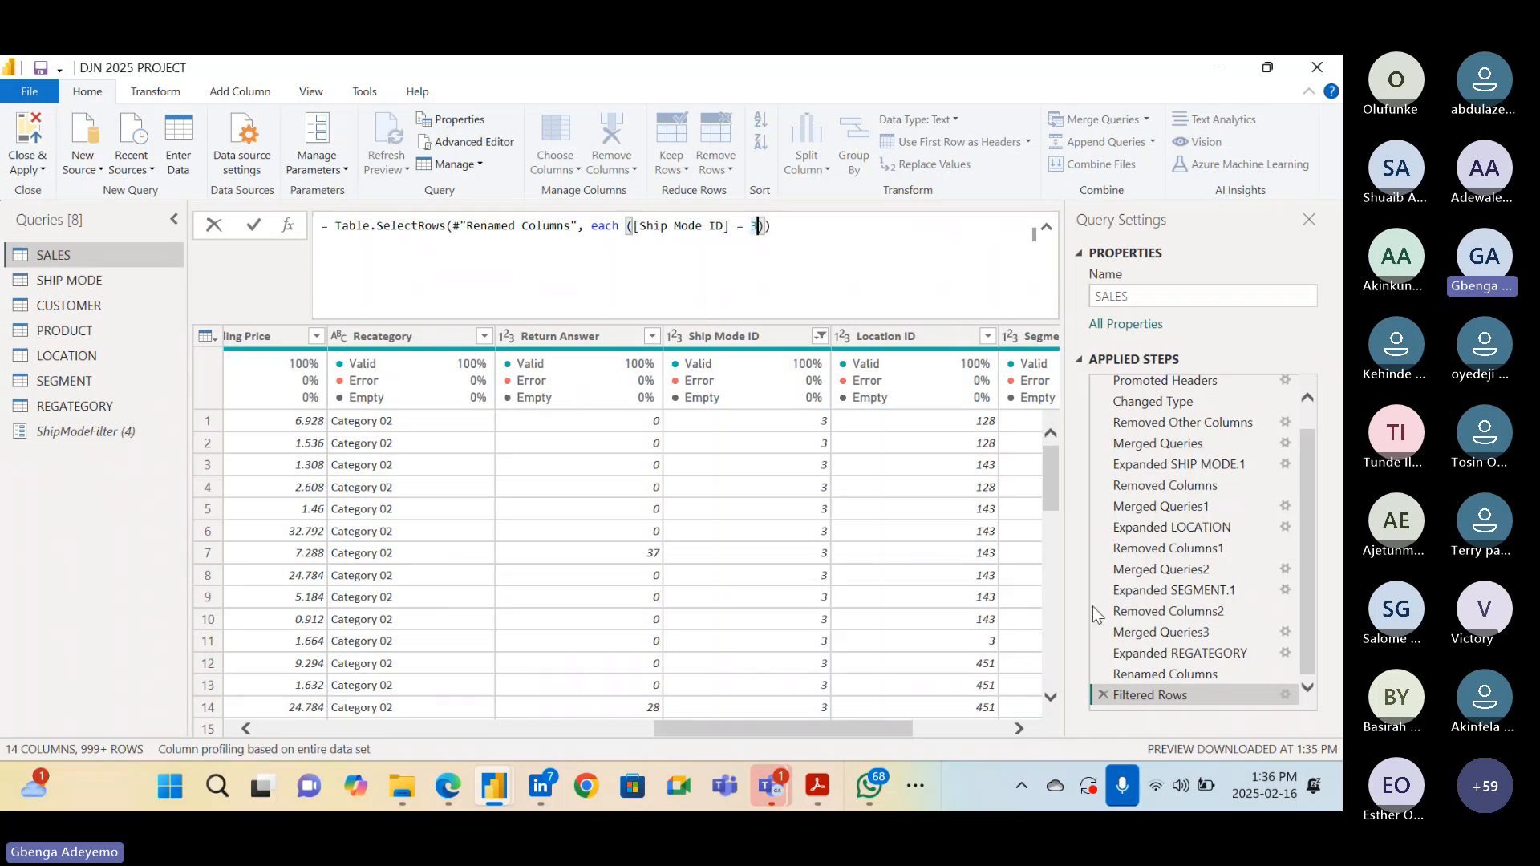
click(1283, 694)
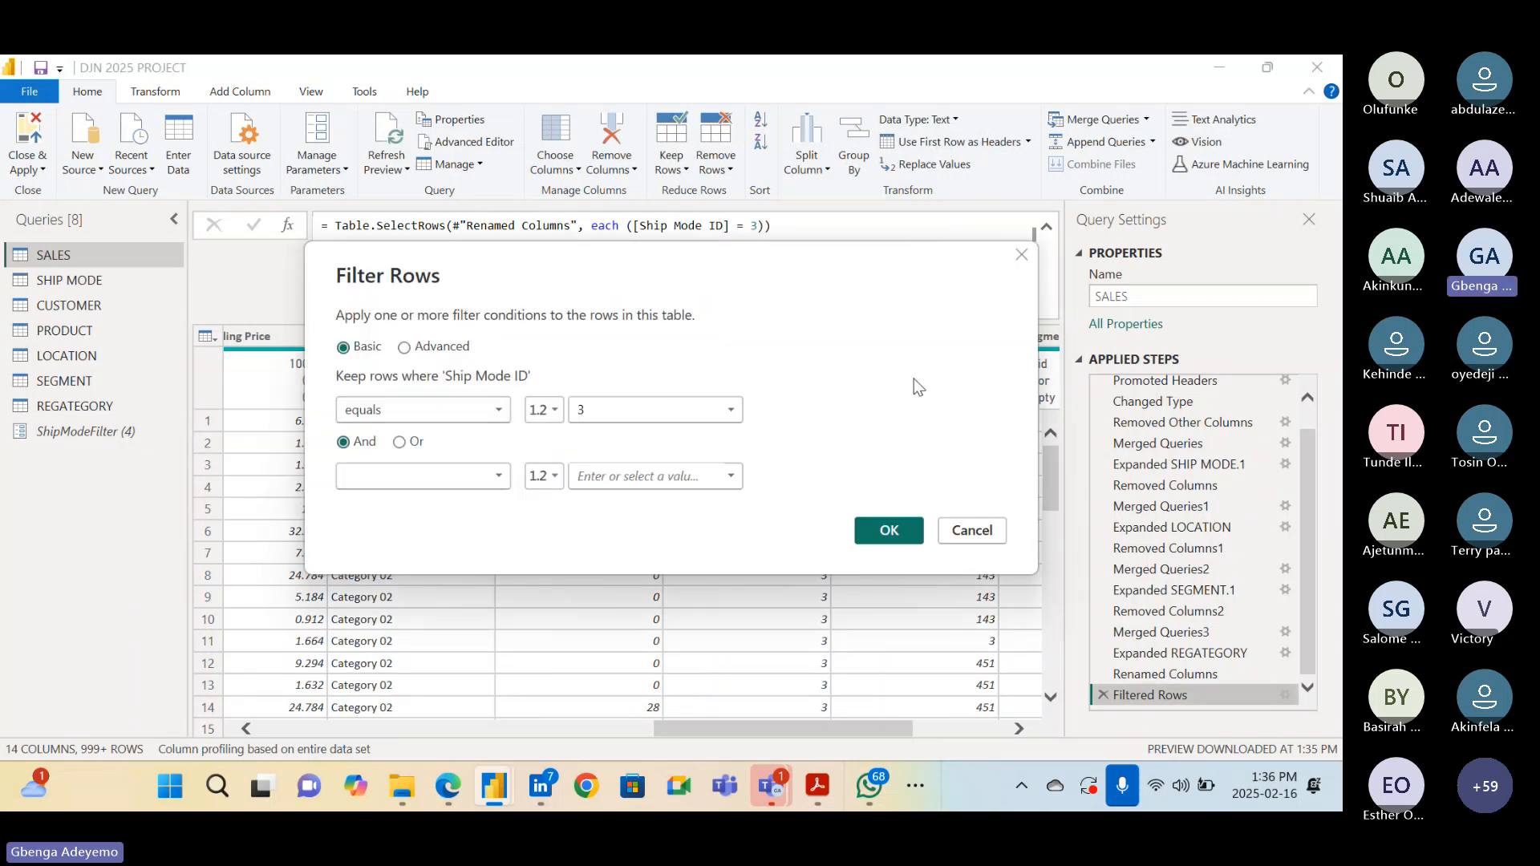
mouse_move(651, 269)
mouse_down()
mouse_move(706, 262)
mouse_move(667, 267)
mouse_up()
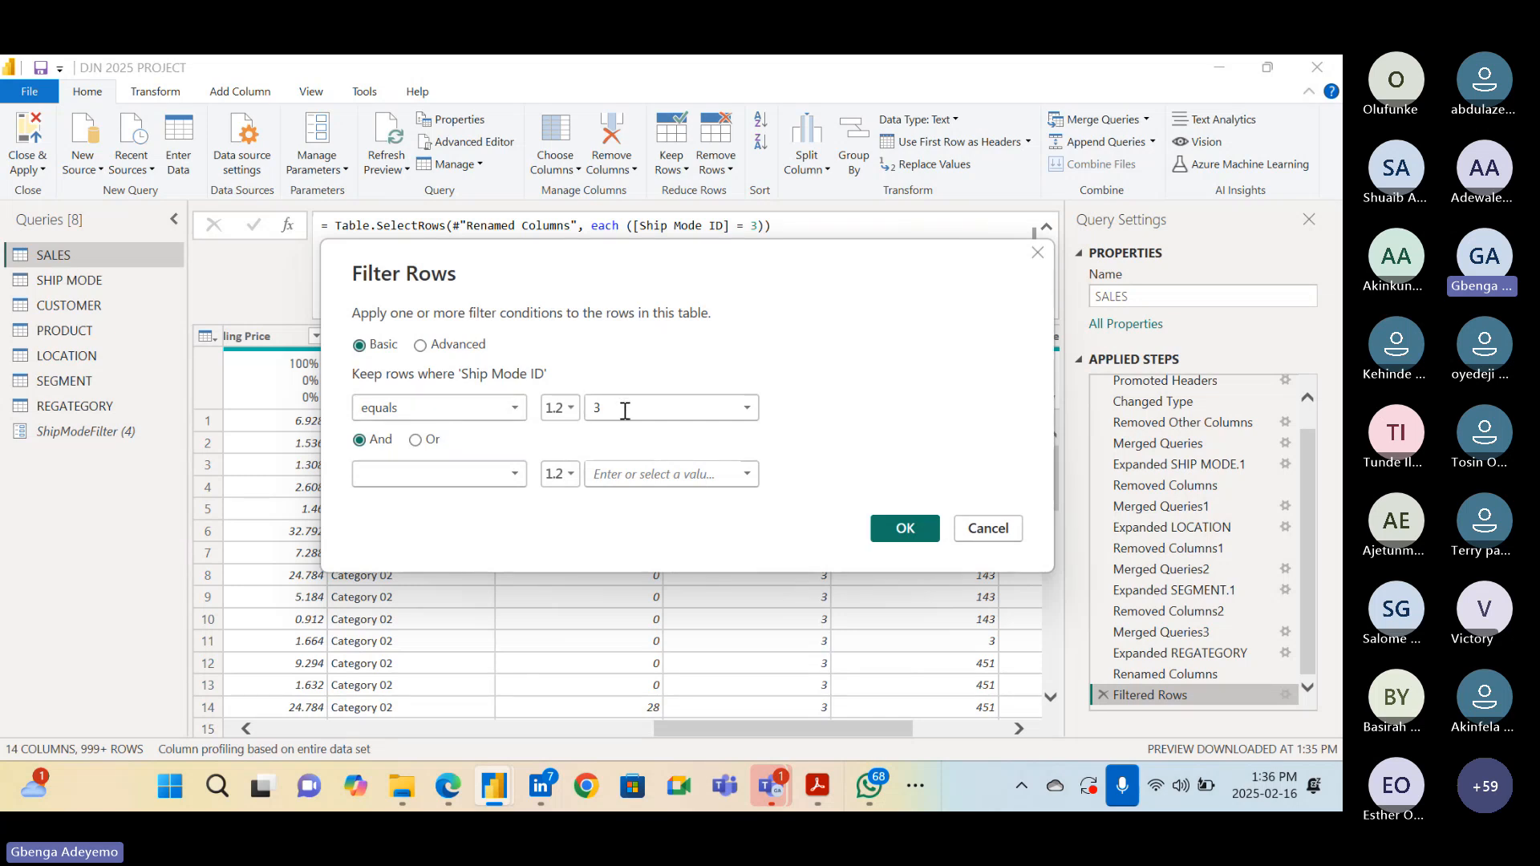
click(747, 408)
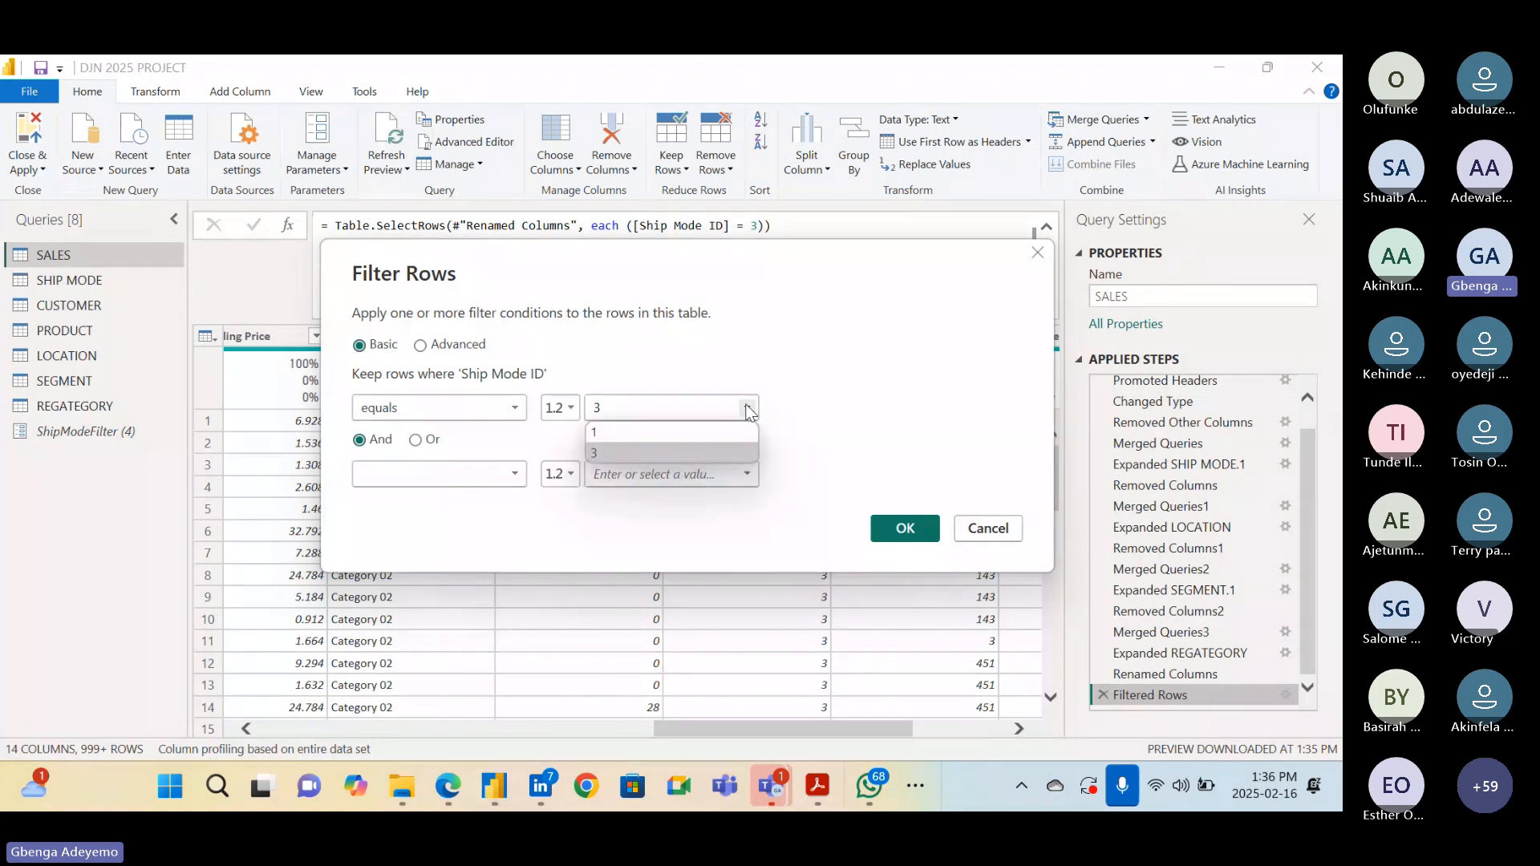
click(830, 393)
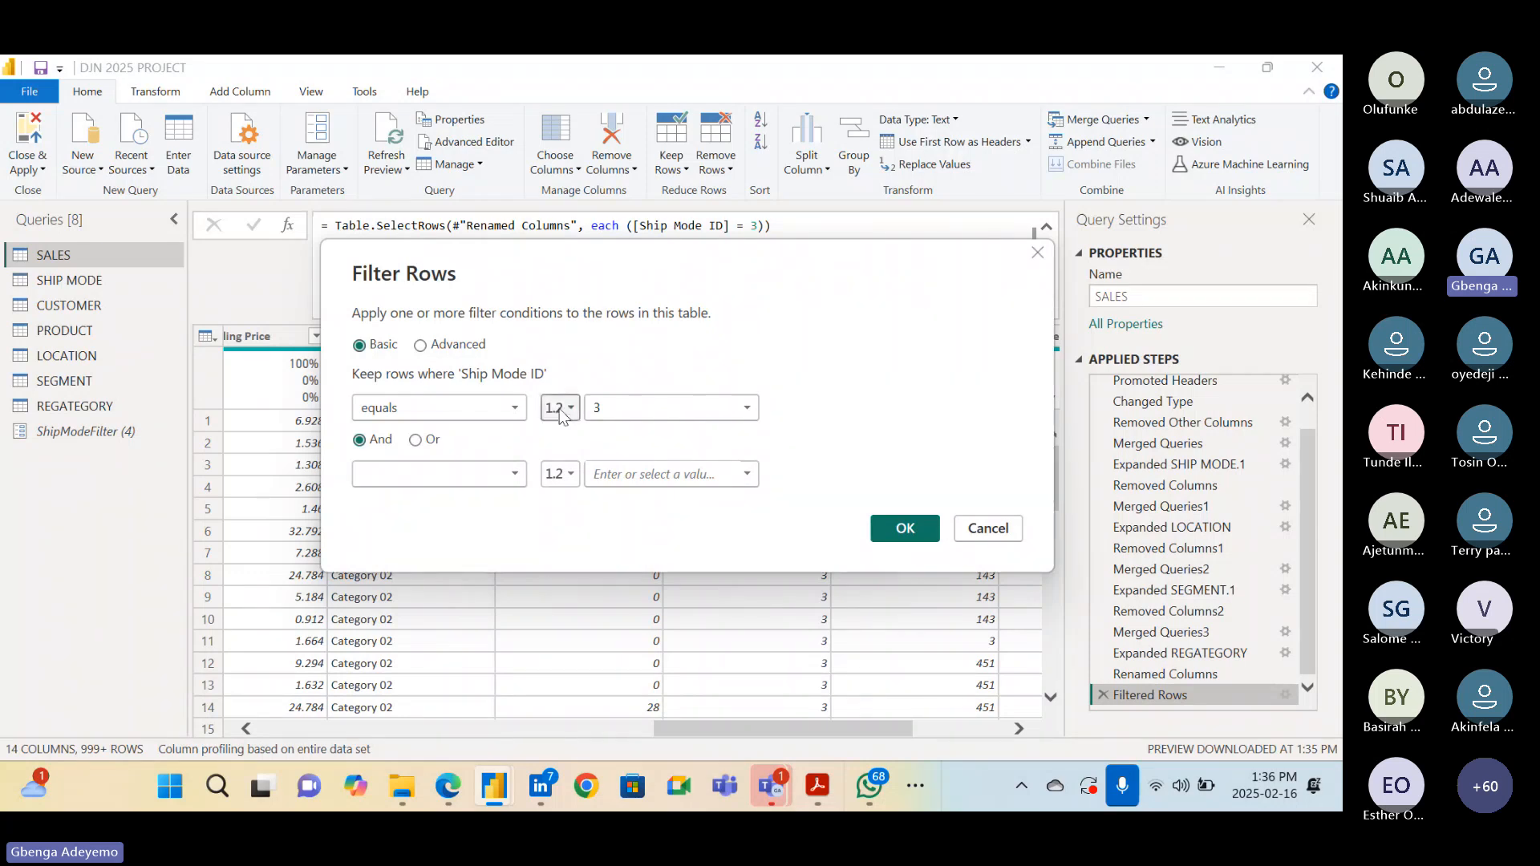
drag(613, 250, 563, 264)
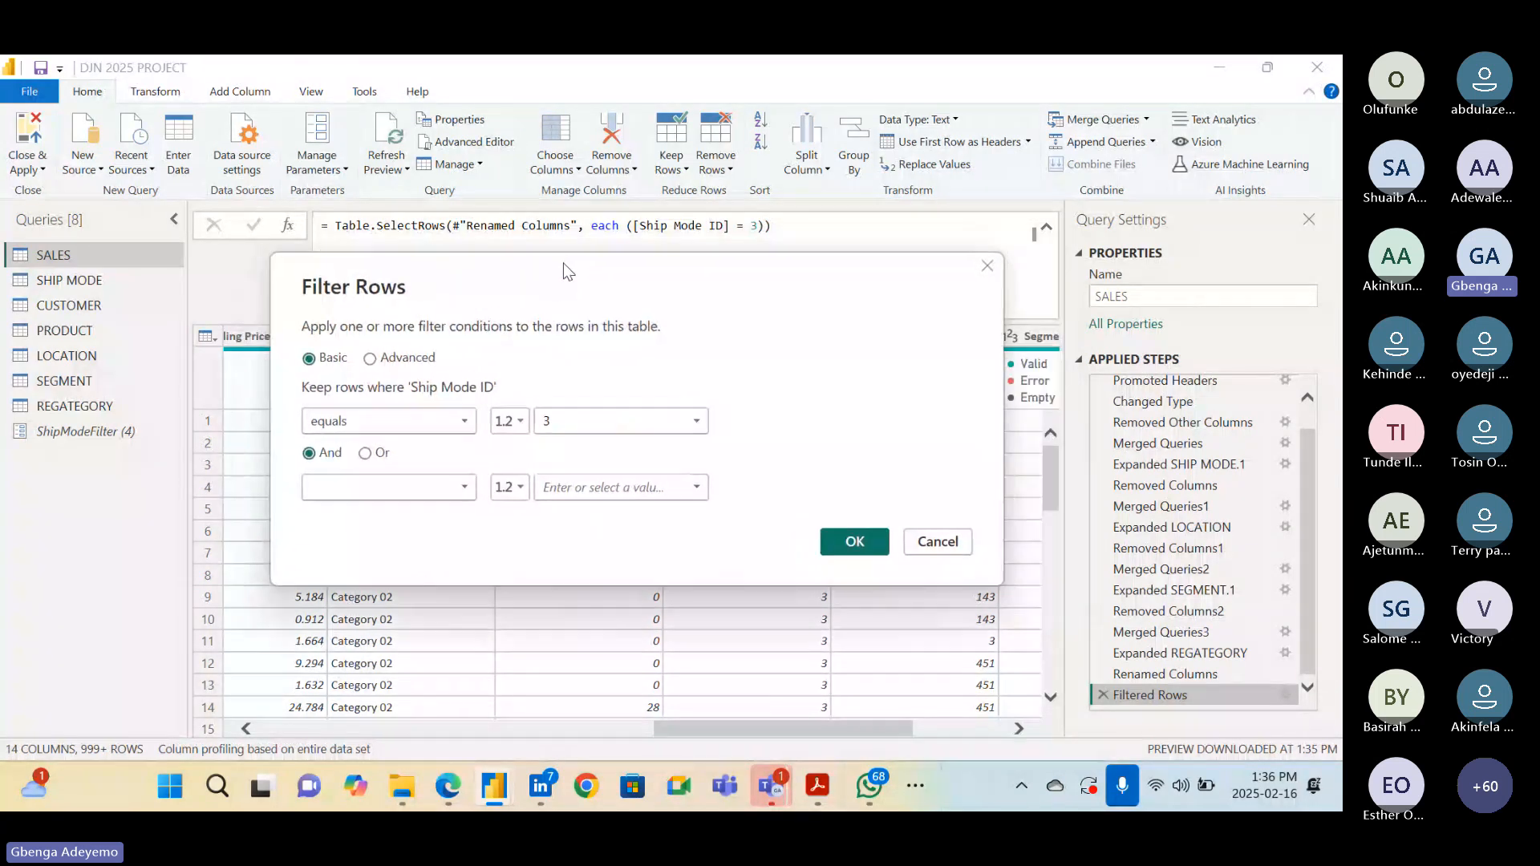
click(518, 425)
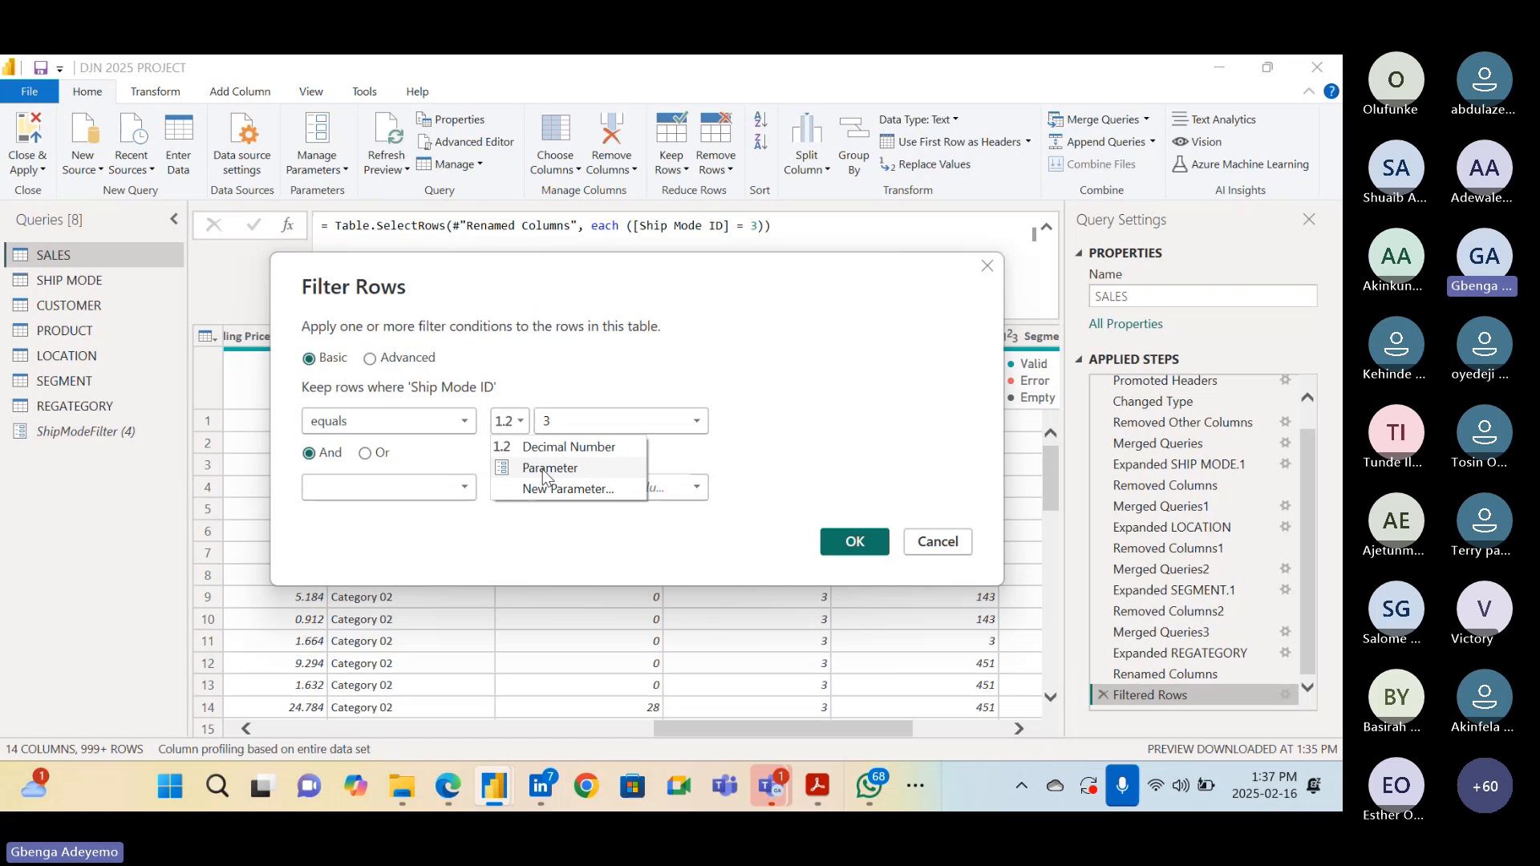
click(961, 545)
click(961, 545)
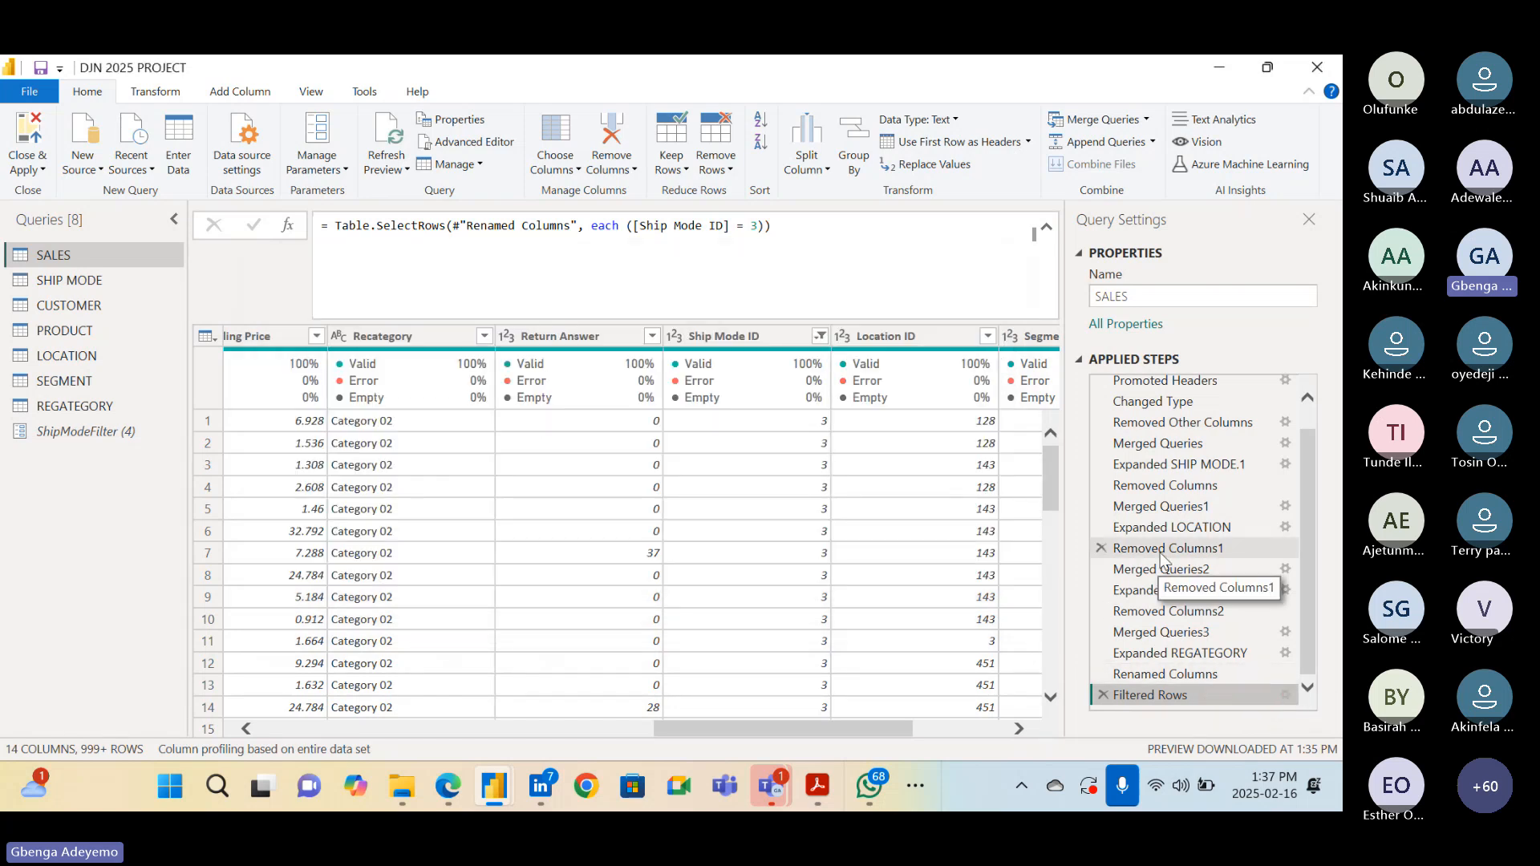
Edit the Filtered Rows step so Ship Mode ID equals the parameter ShipModeFilter, and apply the condition
click(1284, 695)
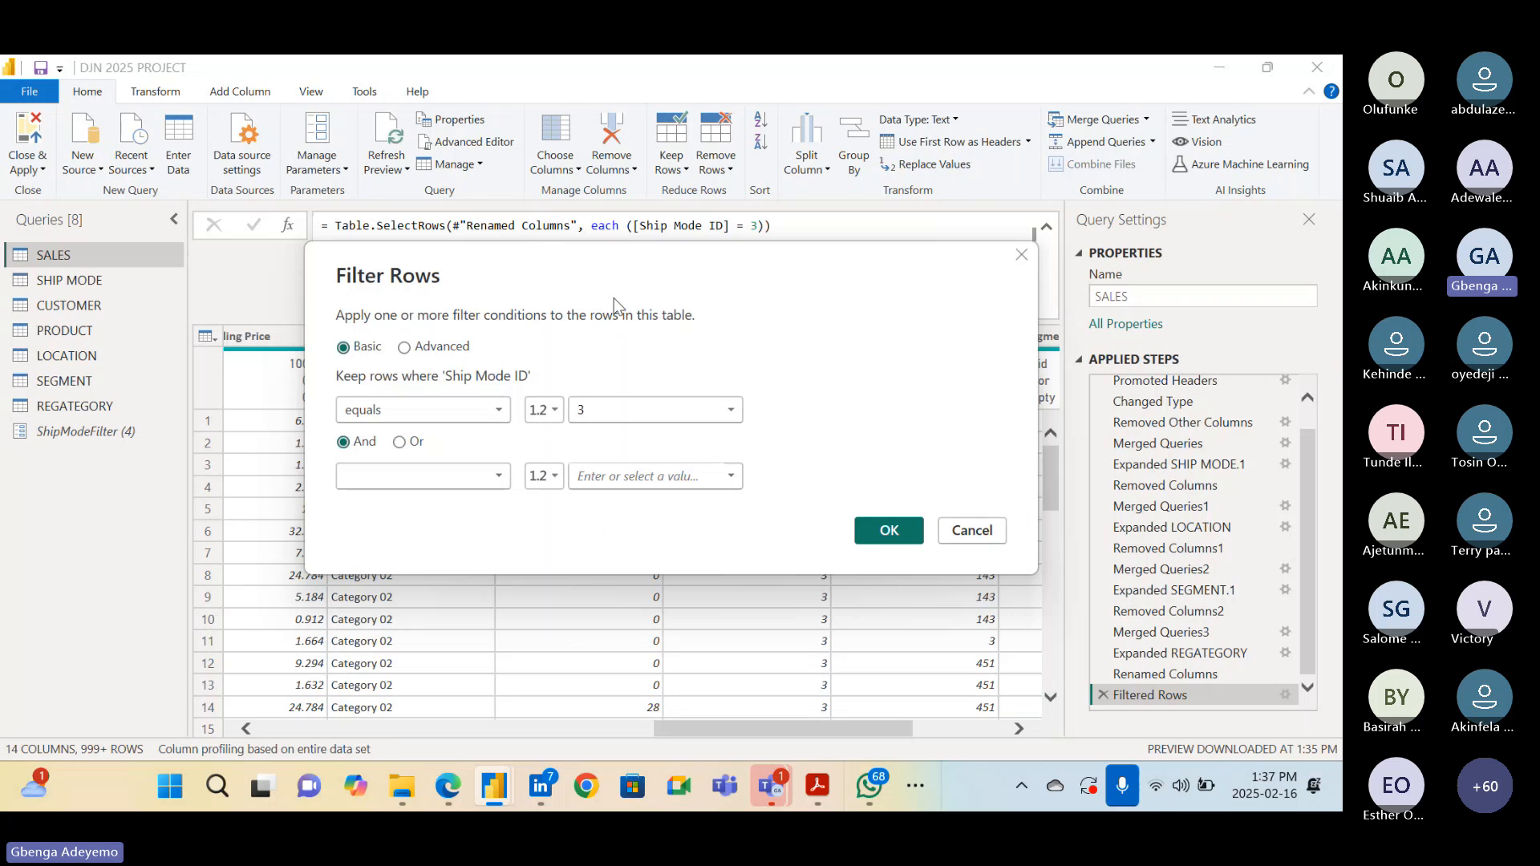
drag(648, 258, 672, 324)
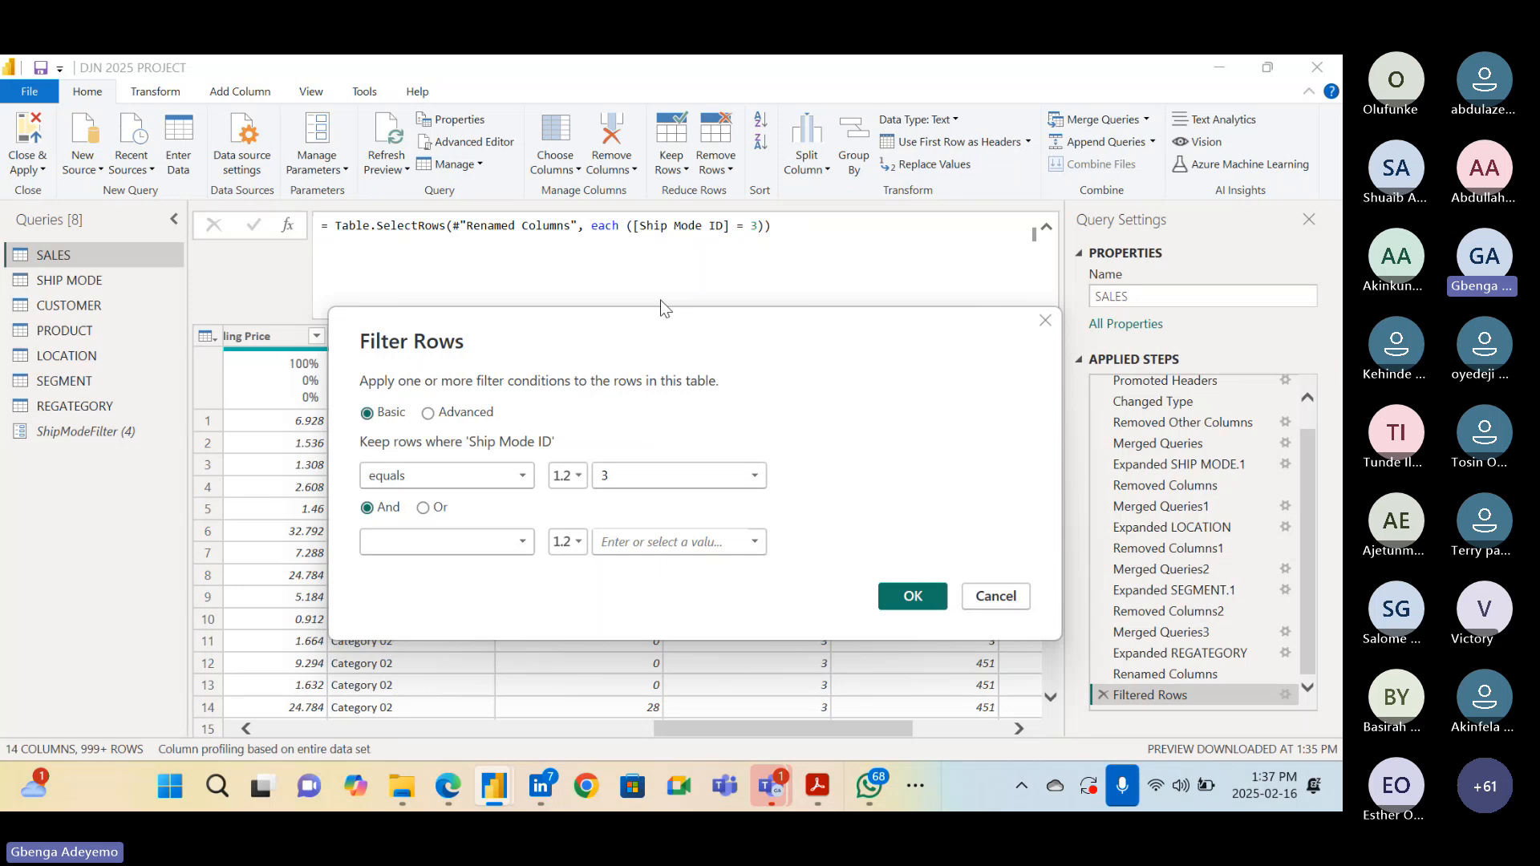
drag(695, 324, 650, 321)
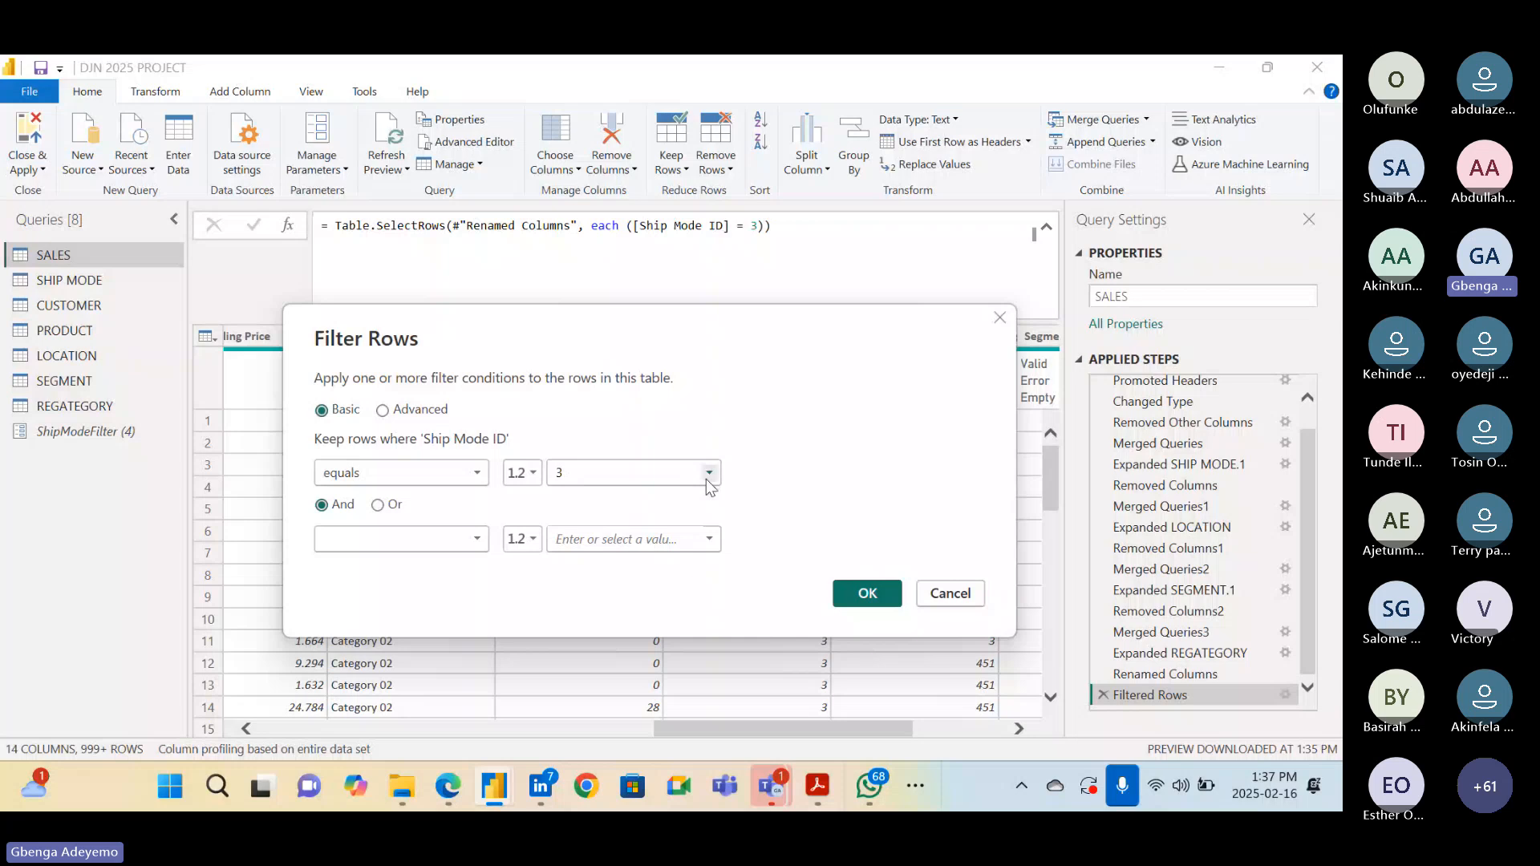
click(533, 473)
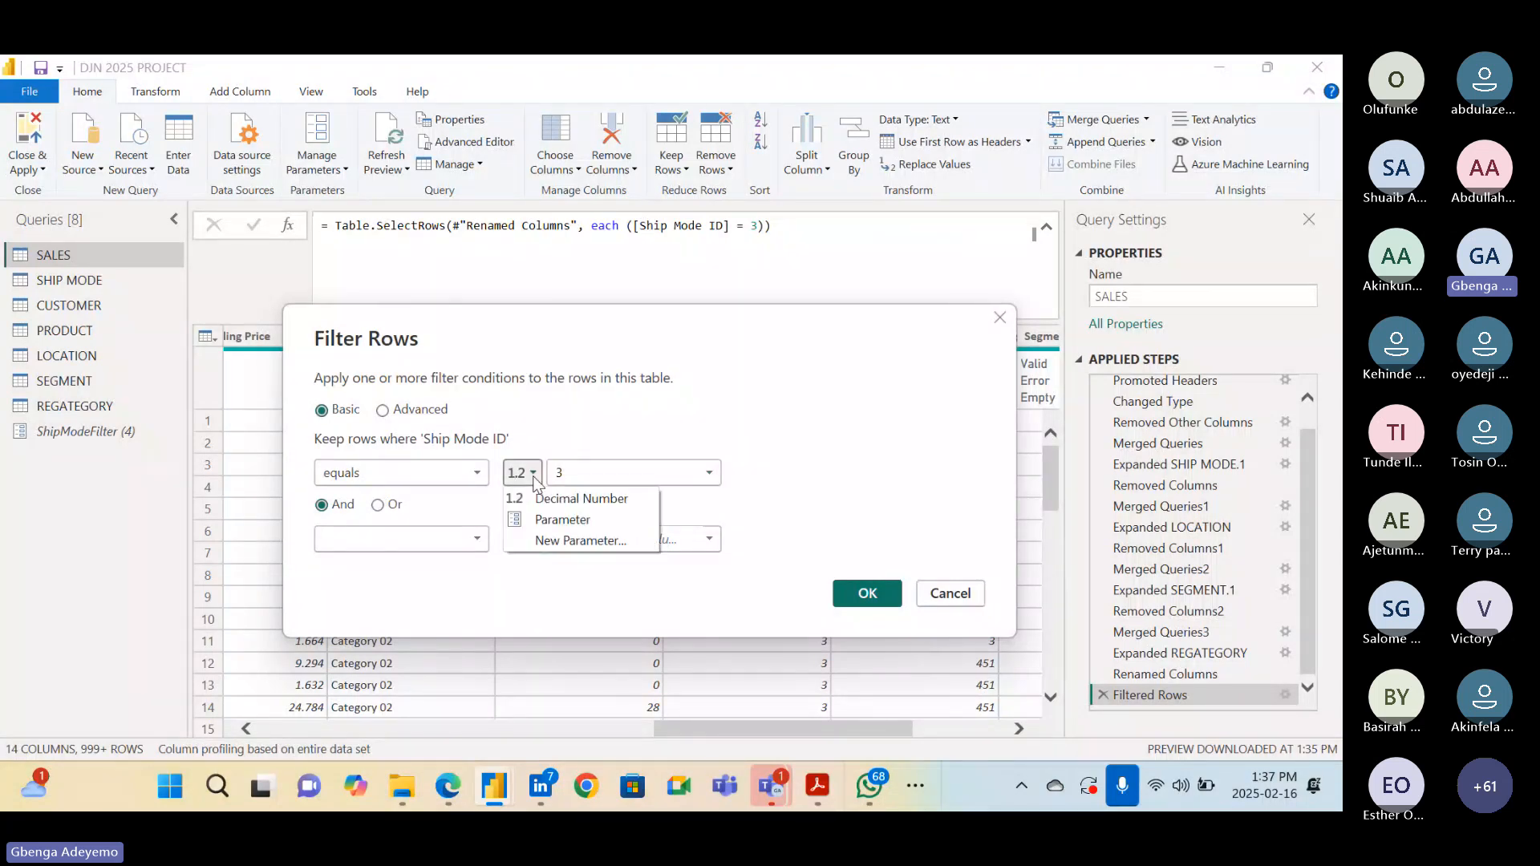
click(562, 519)
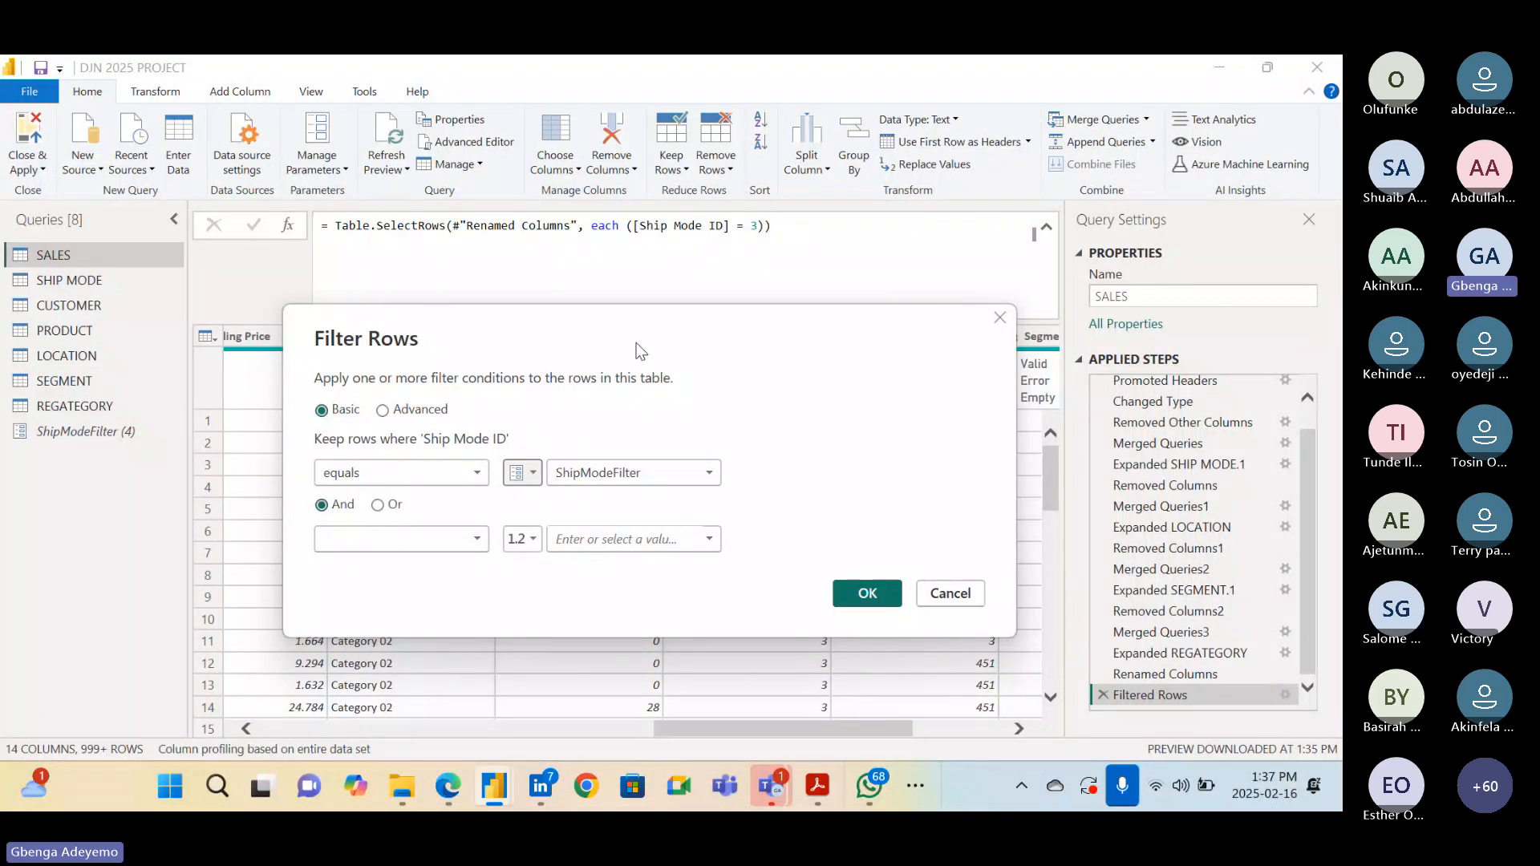
drag(647, 325, 633, 372)
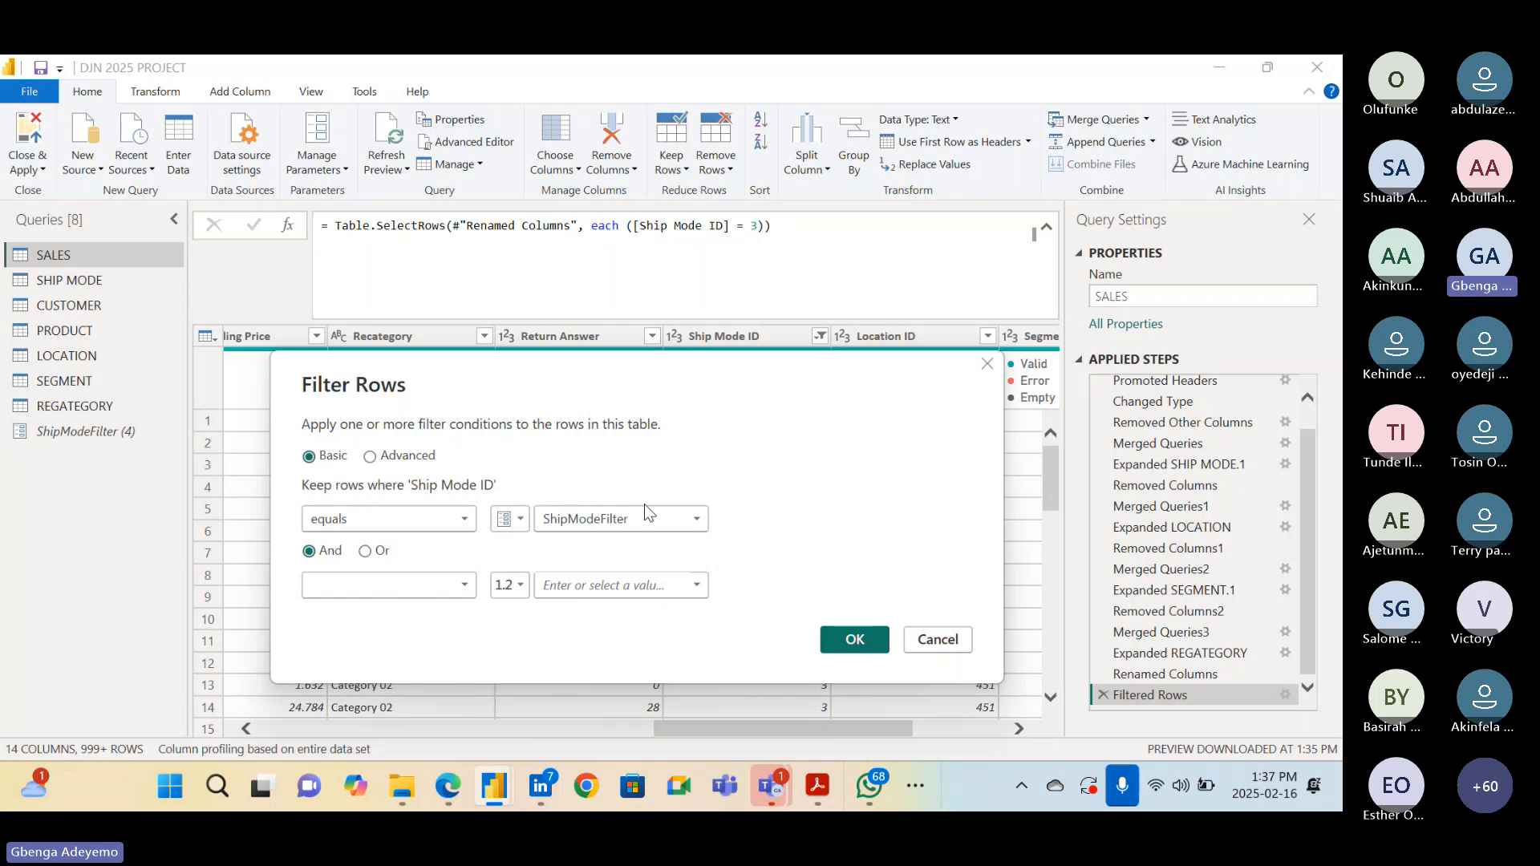
click(511, 523)
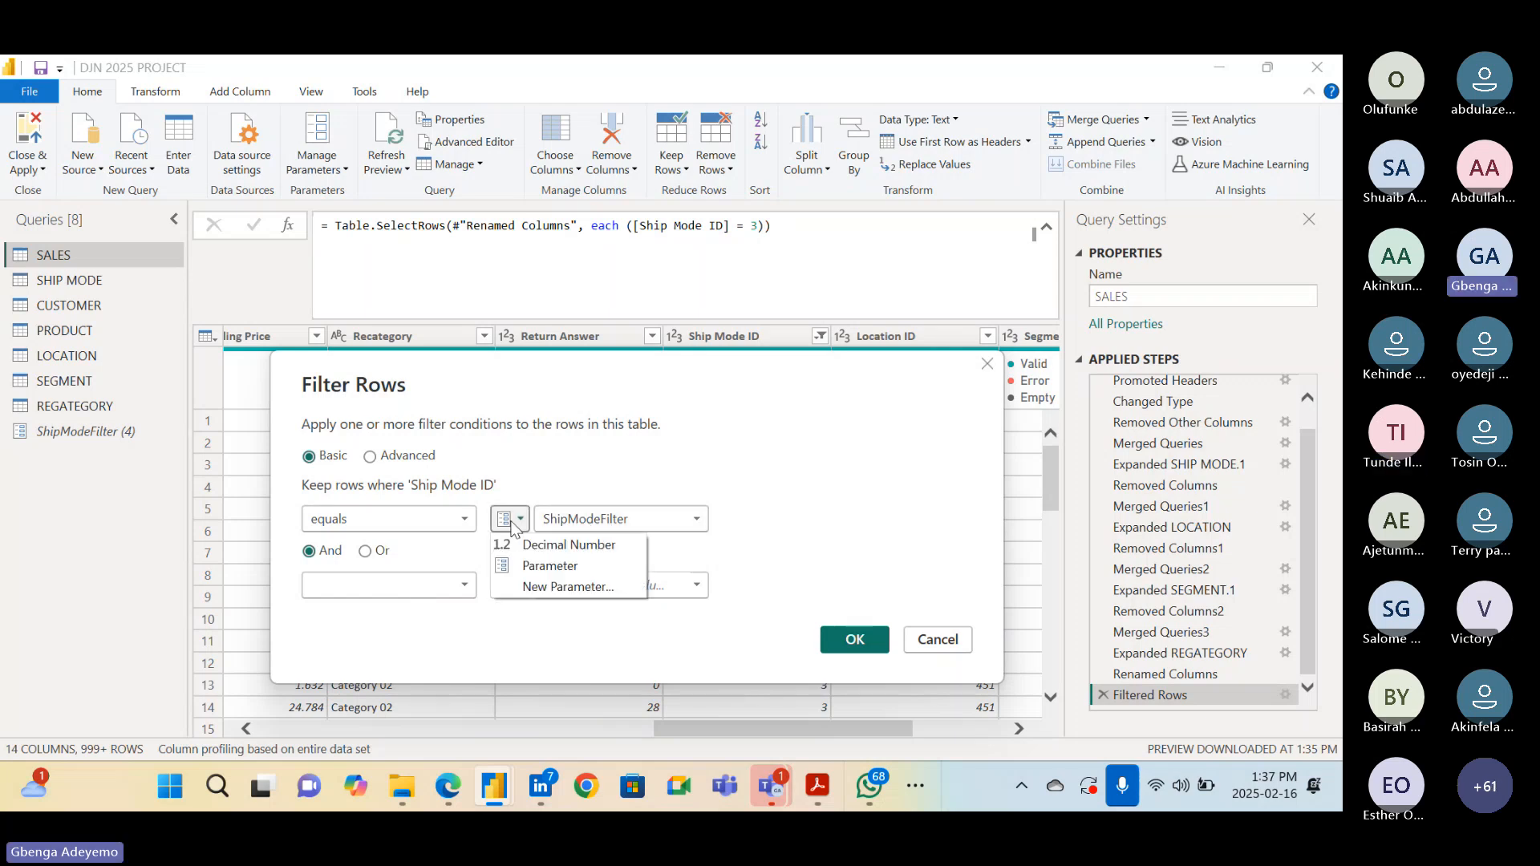
click(527, 569)
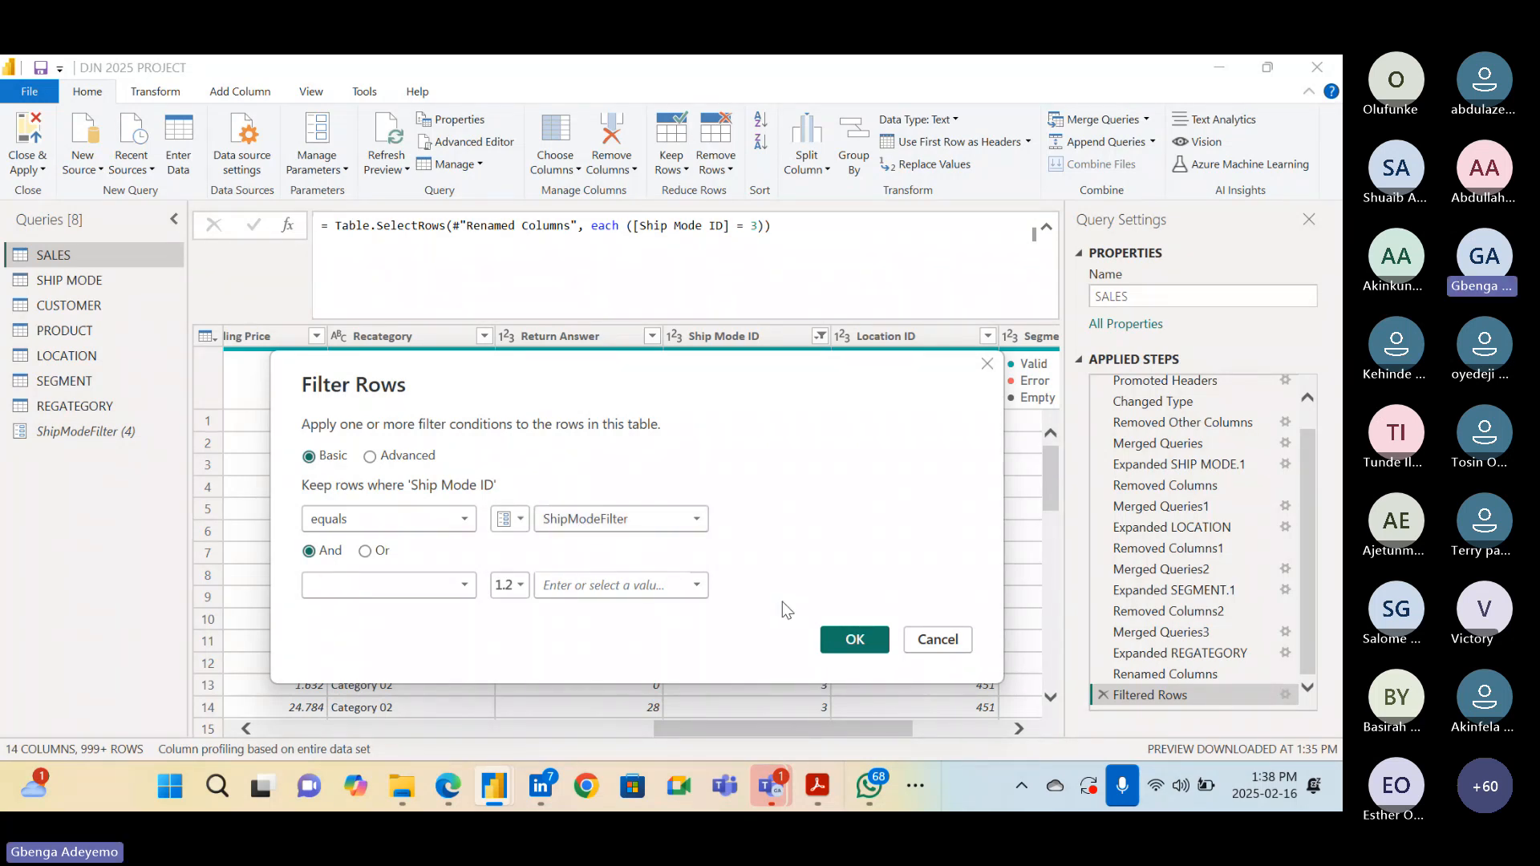
click(850, 637)
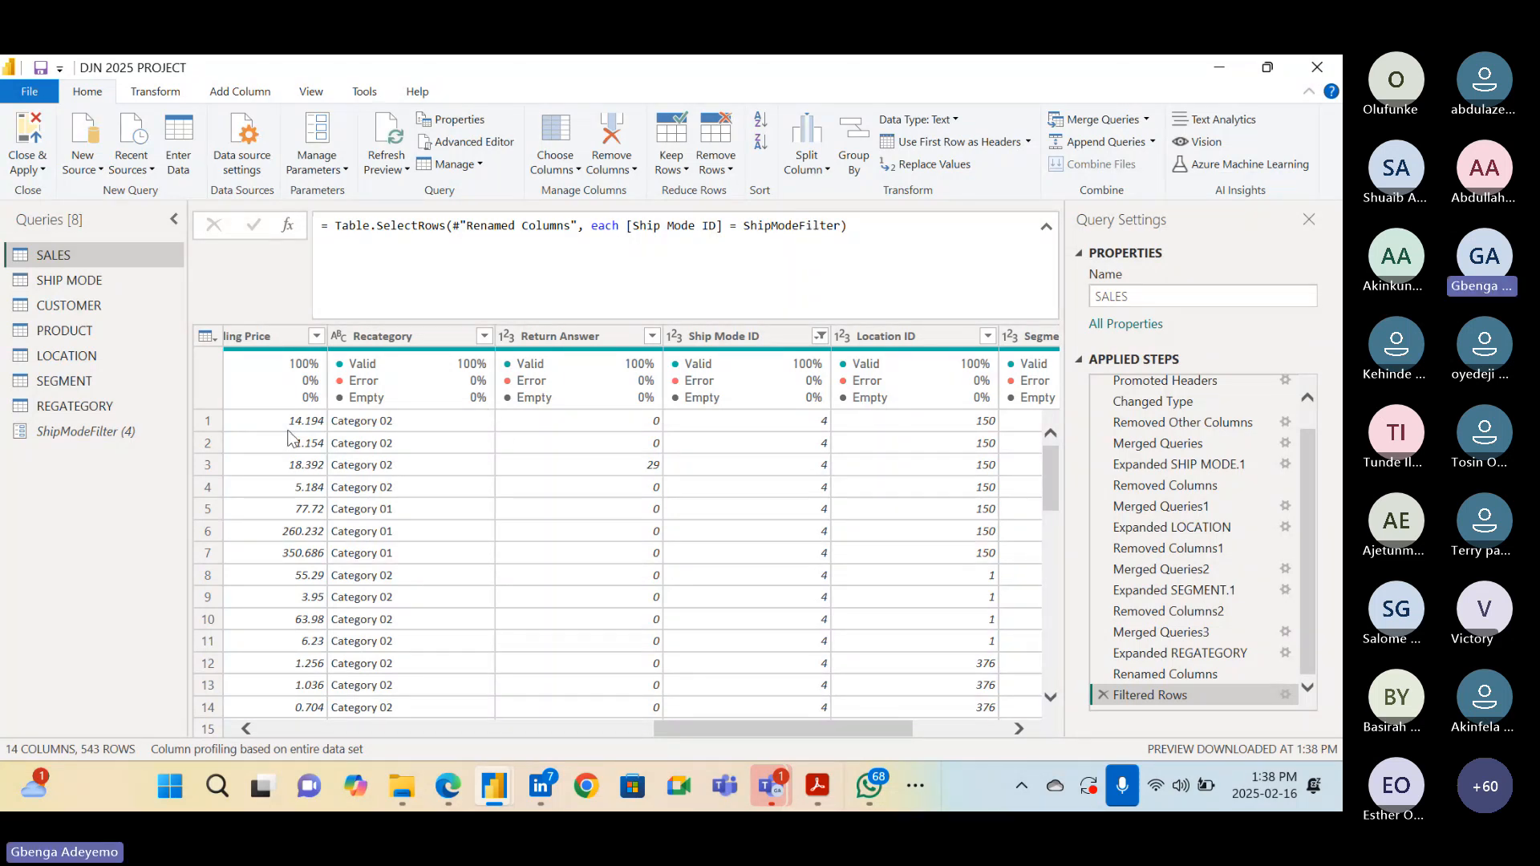
Set ShipModeFilter's current value to 2 and review the Ship Mode ID column in the SALES query
click(112, 432)
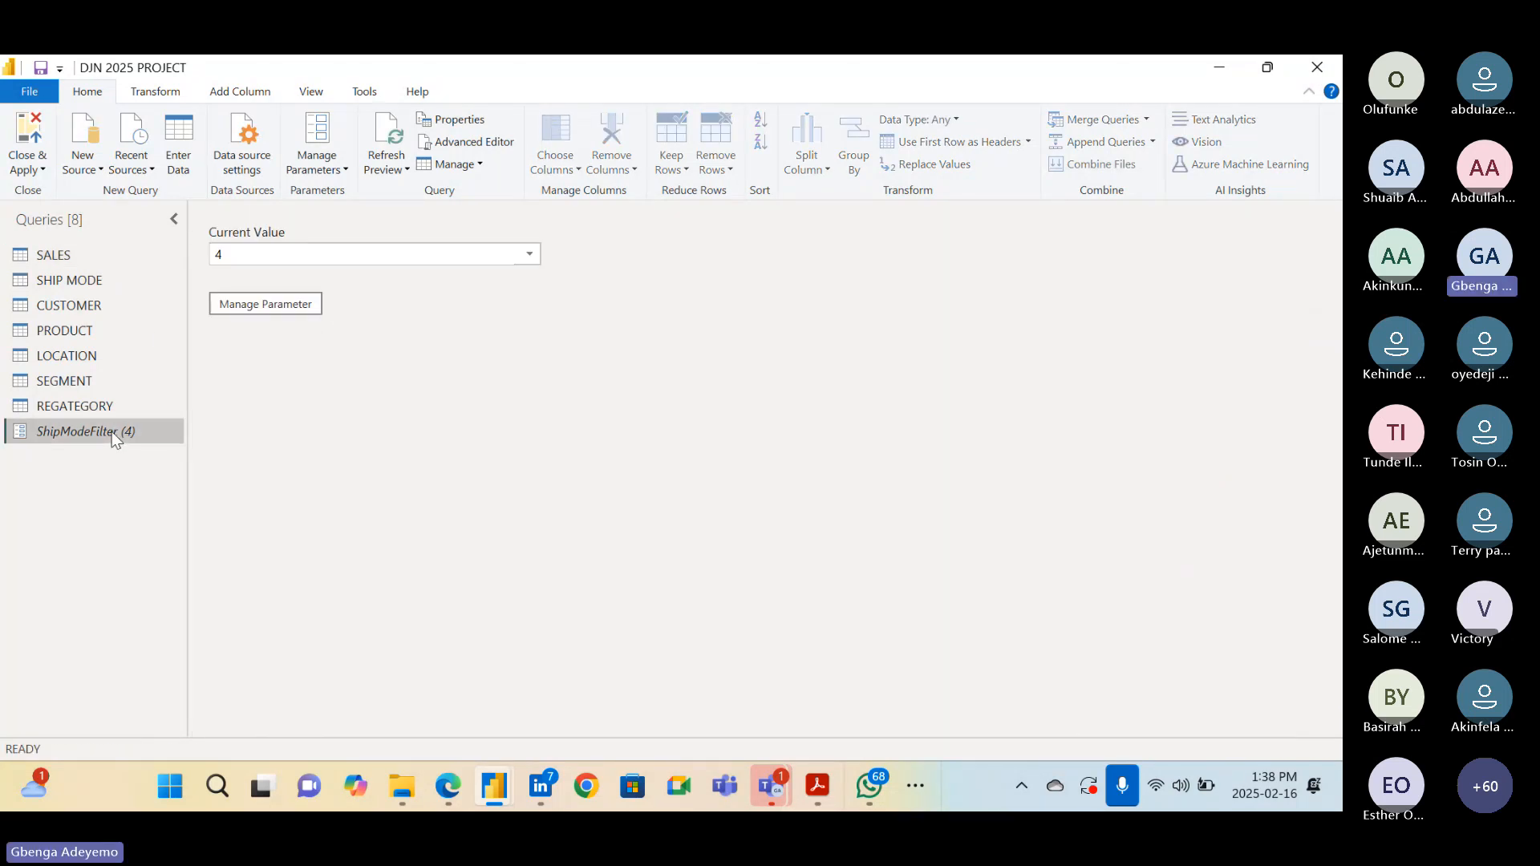
click(469, 254)
click(463, 296)
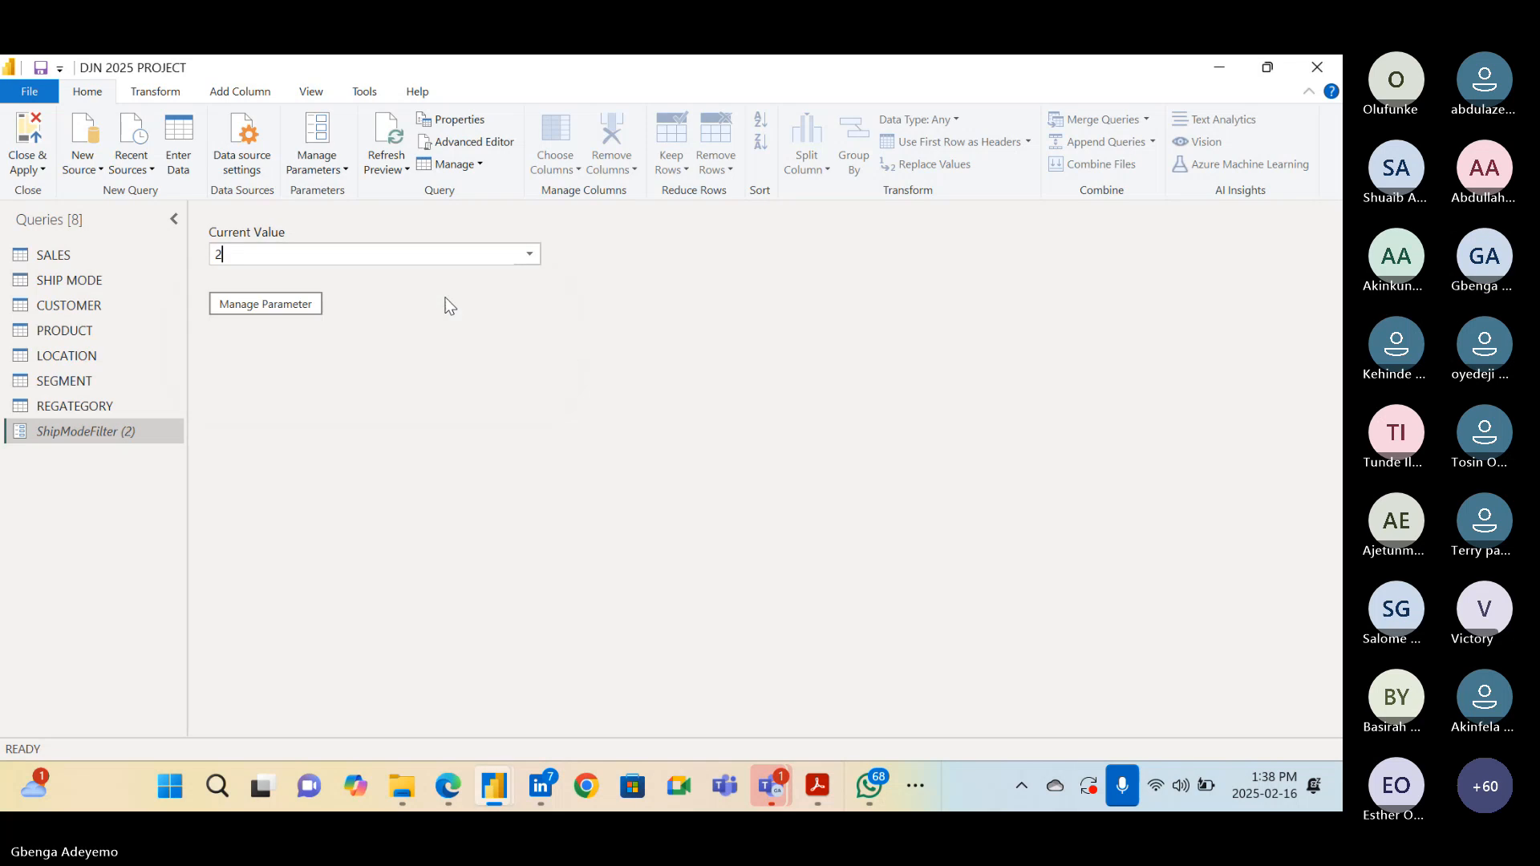
click(122, 257)
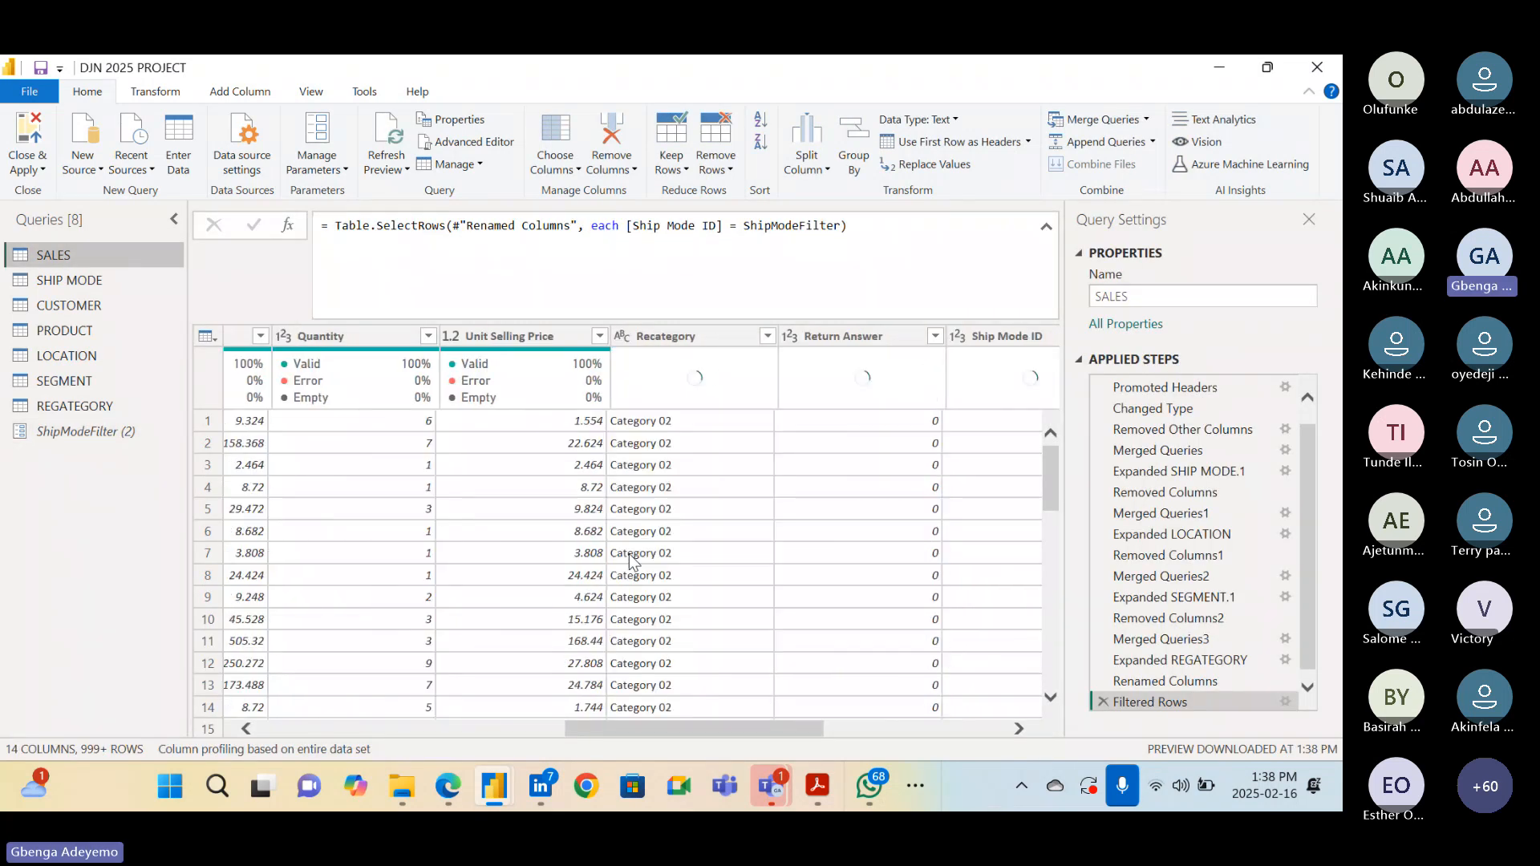
scroll(628, 553, right, 3)
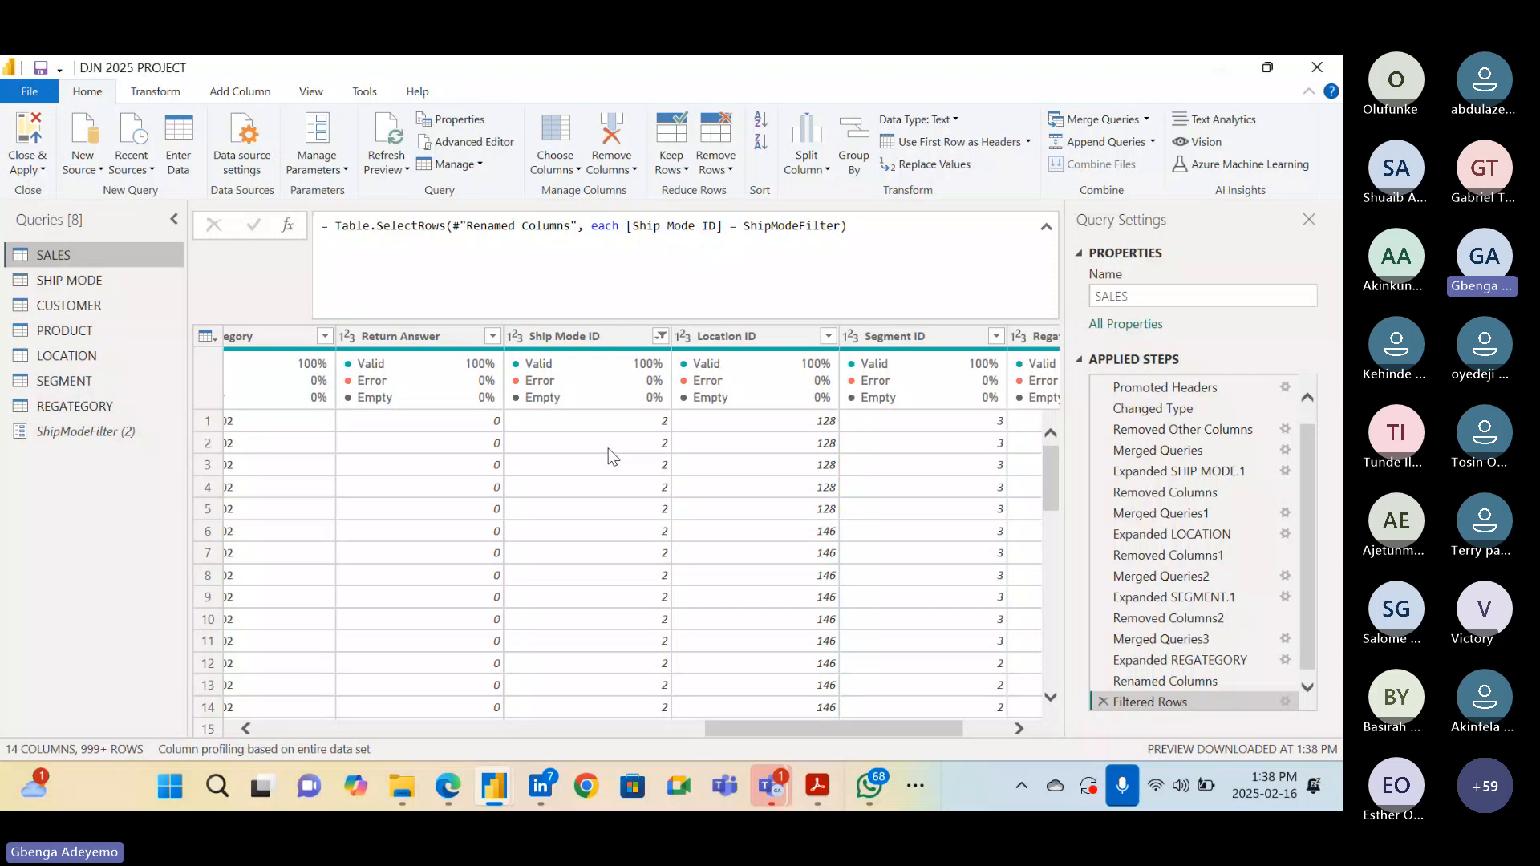
scroll(636, 491, right, 1)
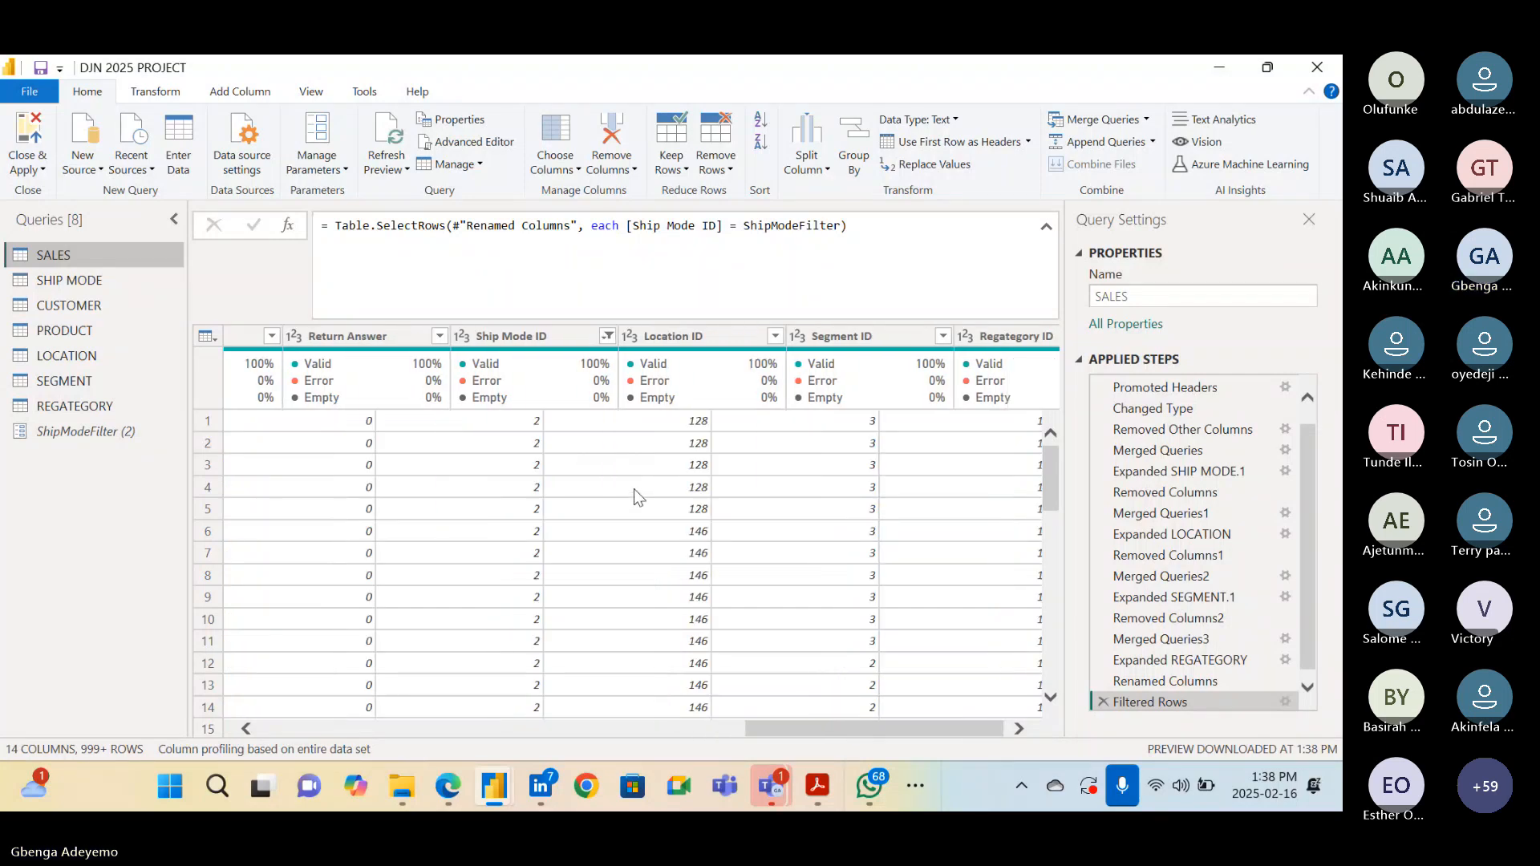
scroll(635, 491, left, 3)
scroll(634, 490, right, 2)
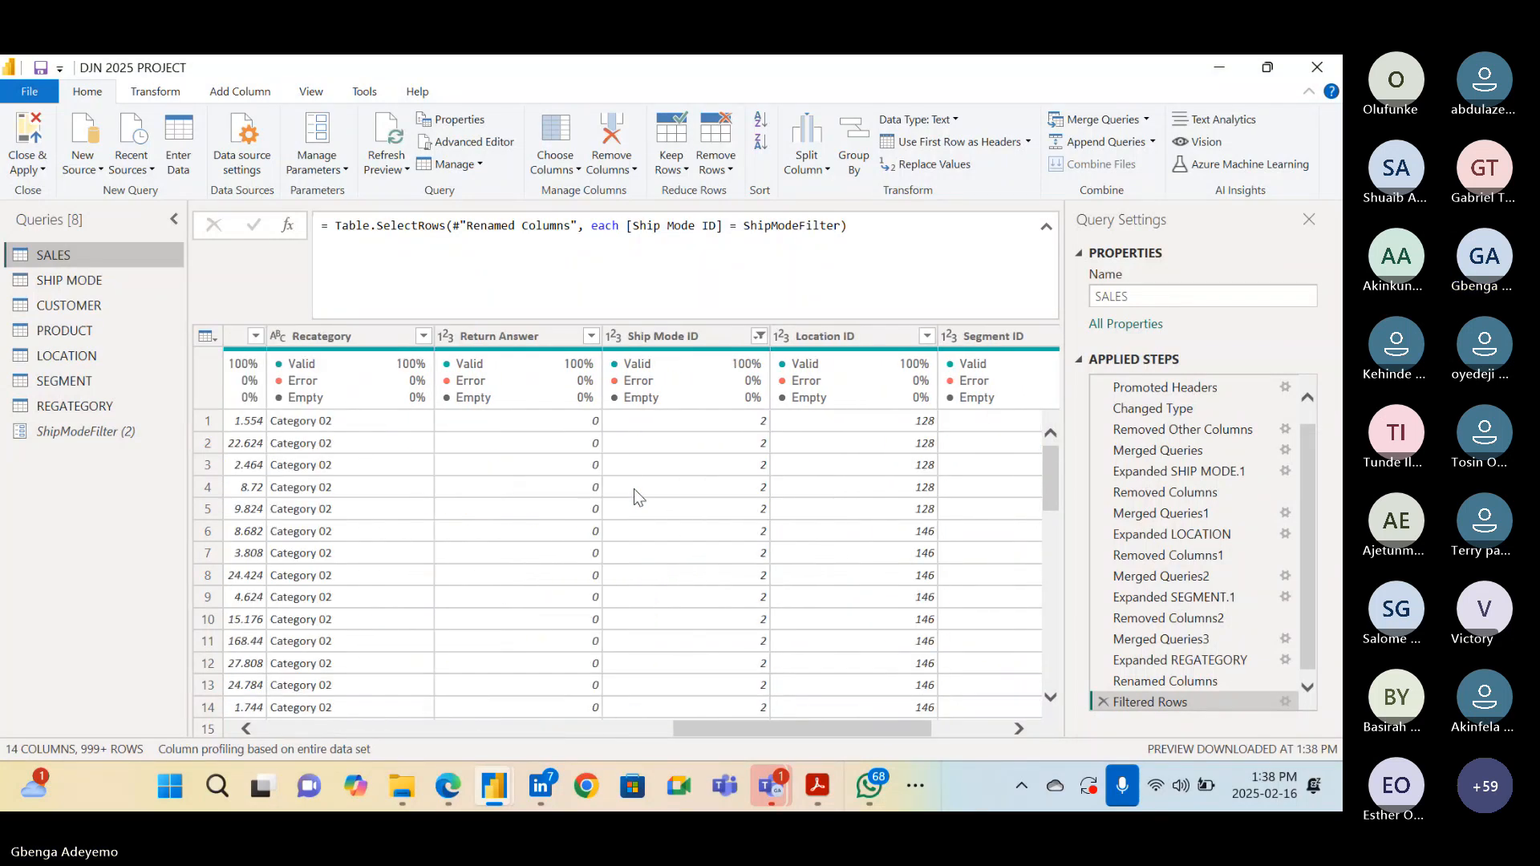
scroll(634, 488, right, 1)
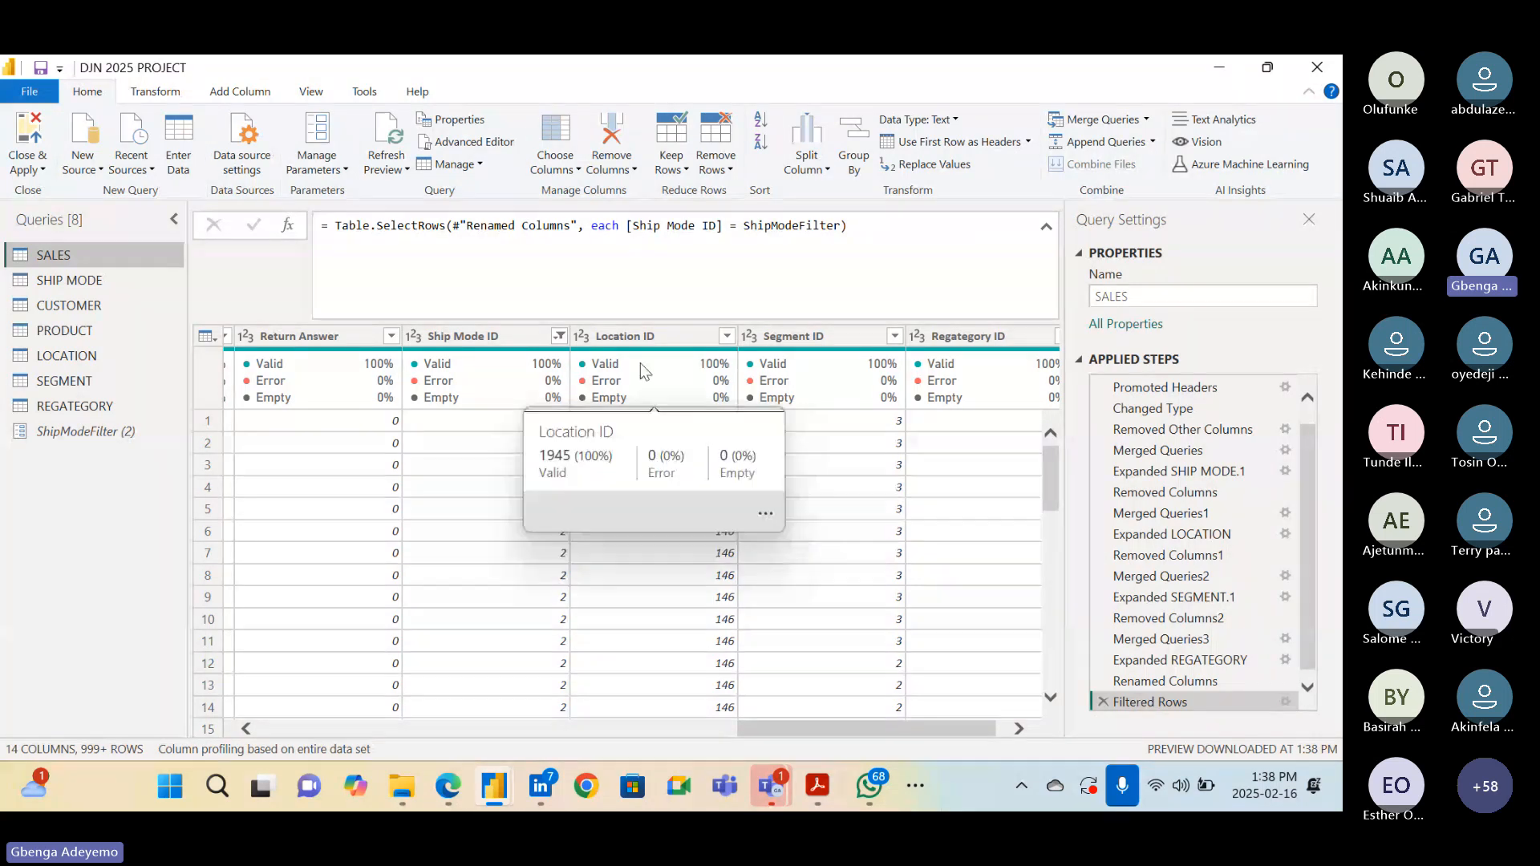
mouse_move(615, 355)
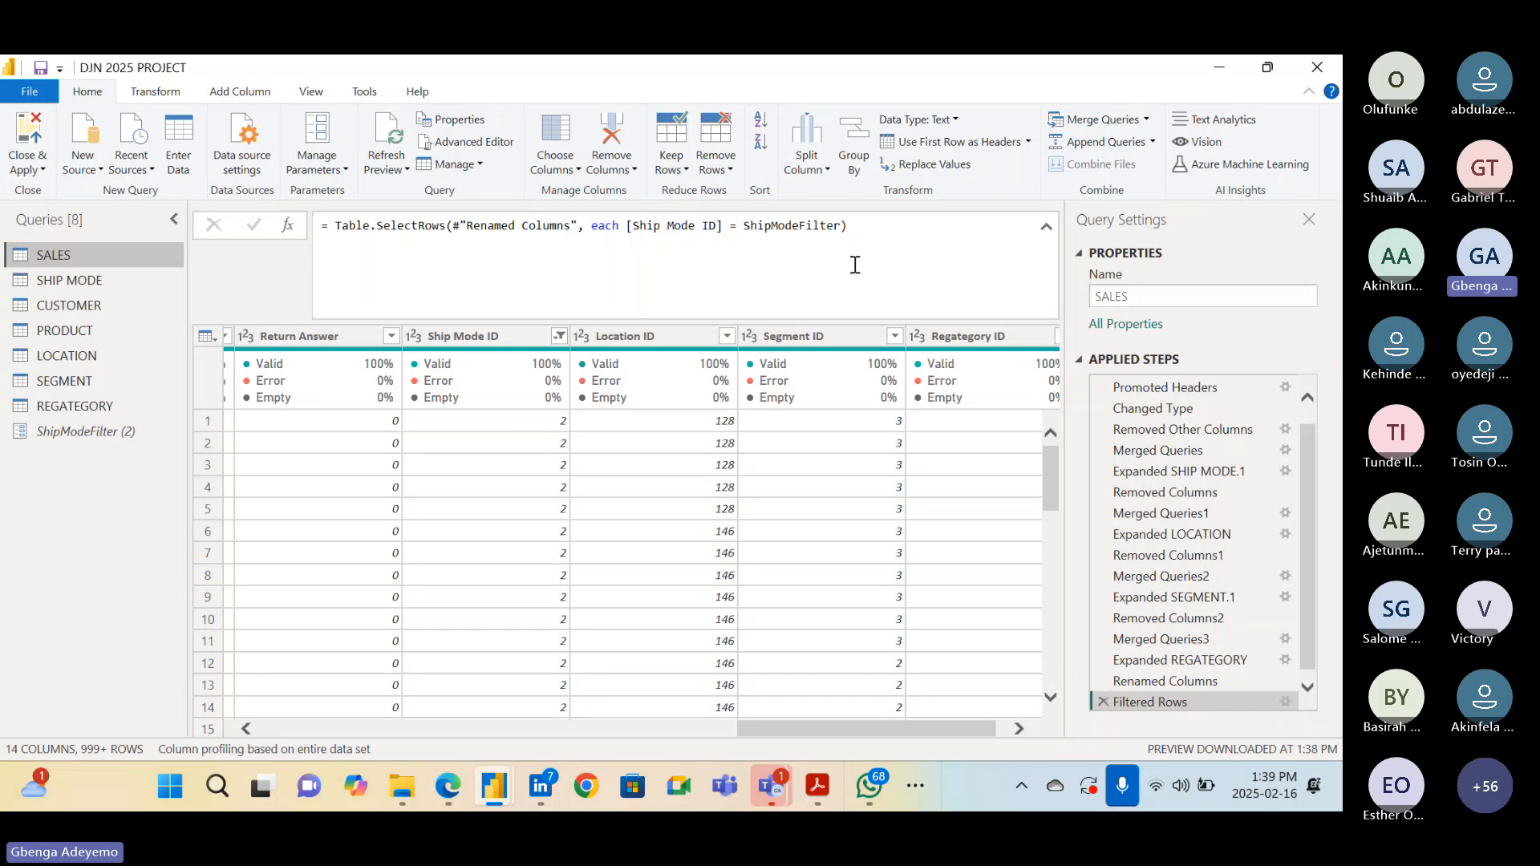
Change the Filtered Rows condition so Ship Mode ID equals the decimal number 3 instead of the parameter
click(1284, 699)
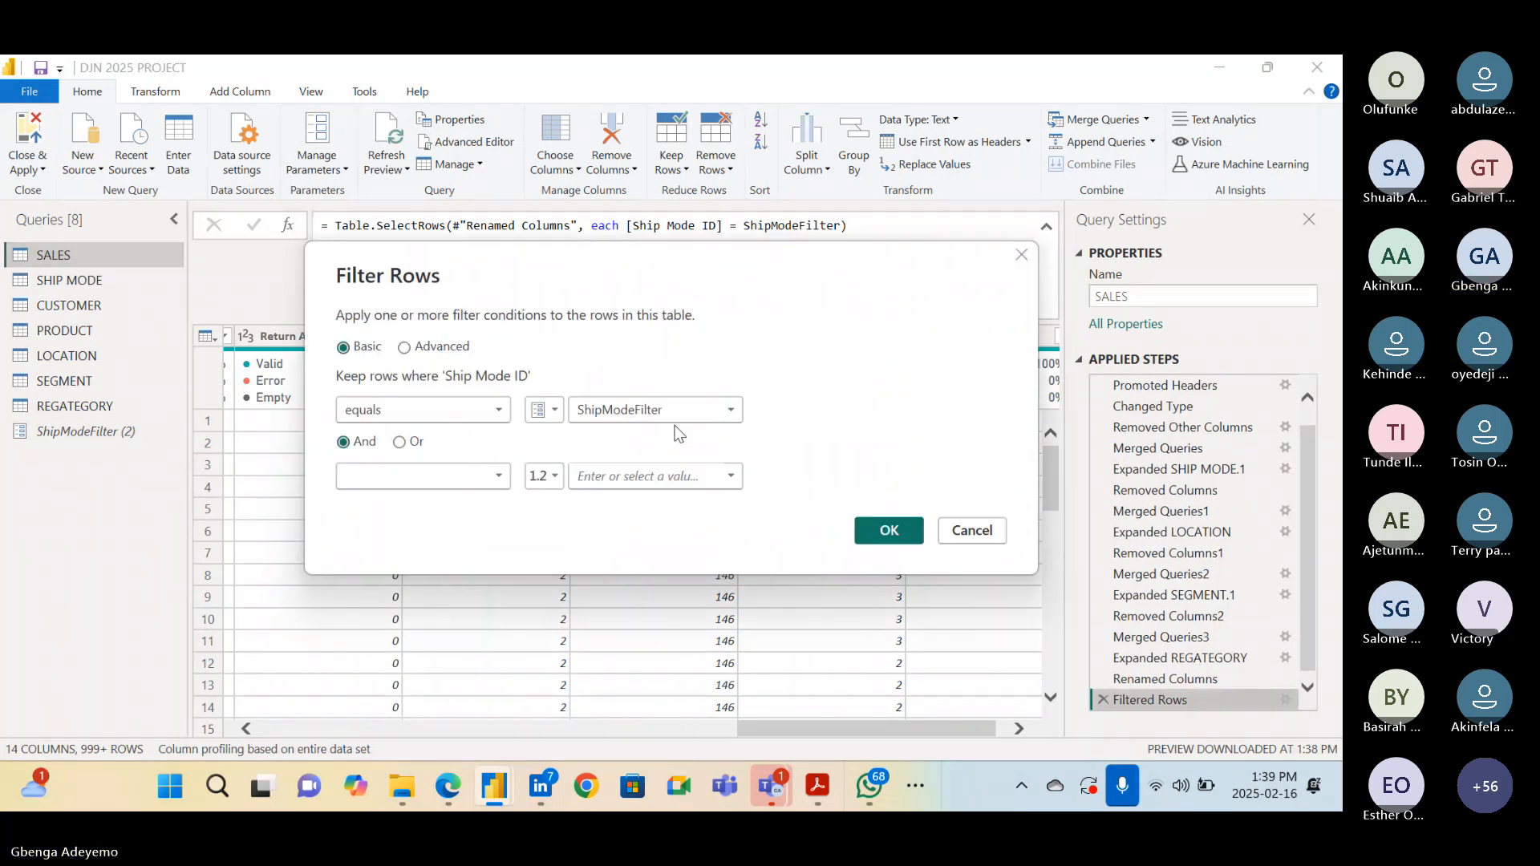
click(543, 409)
click(609, 436)
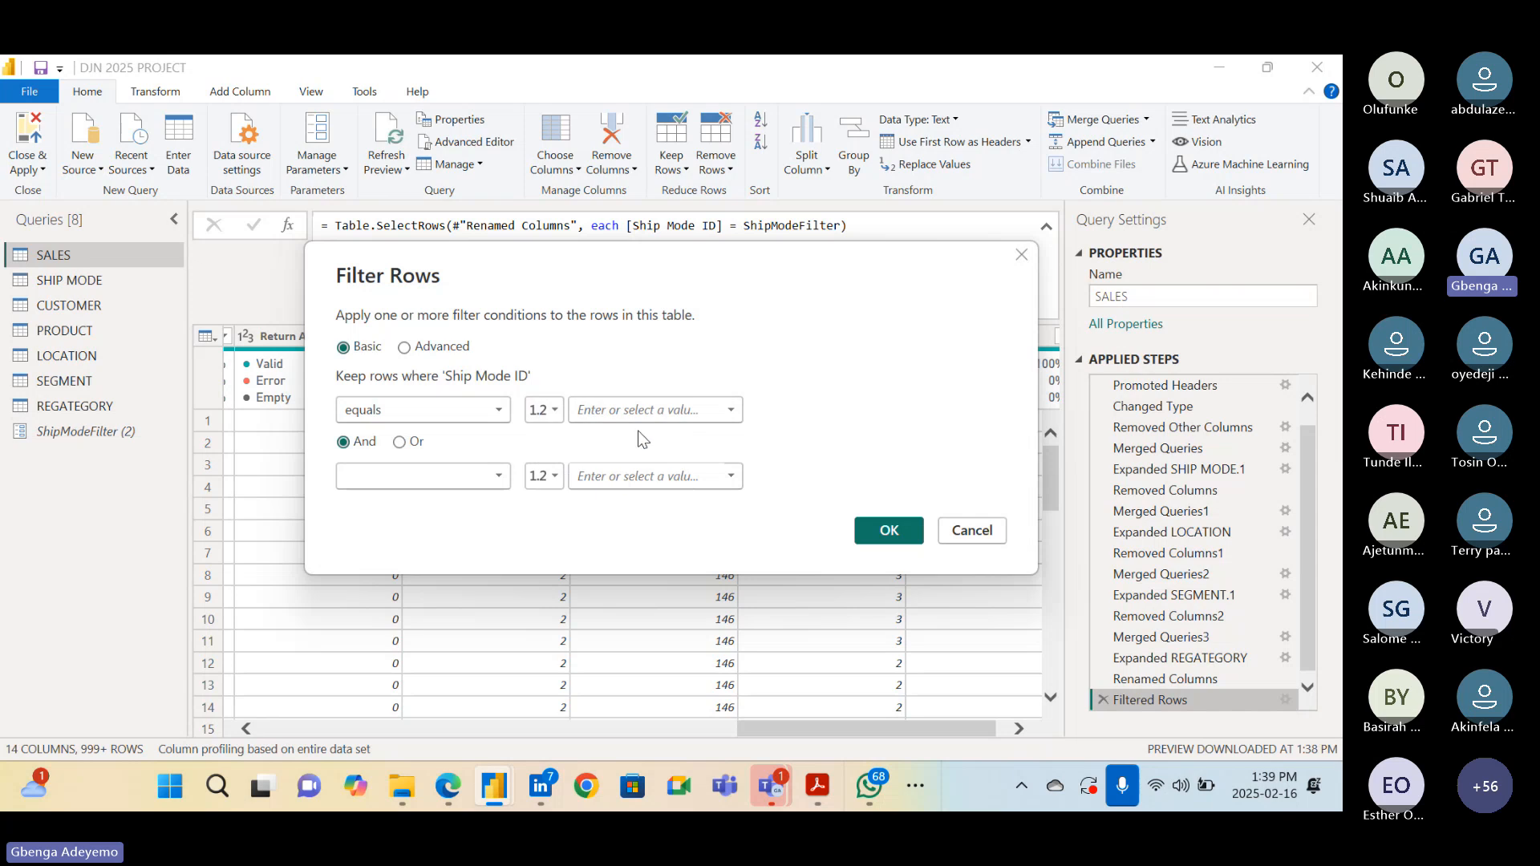
click(633, 413)
text(3)
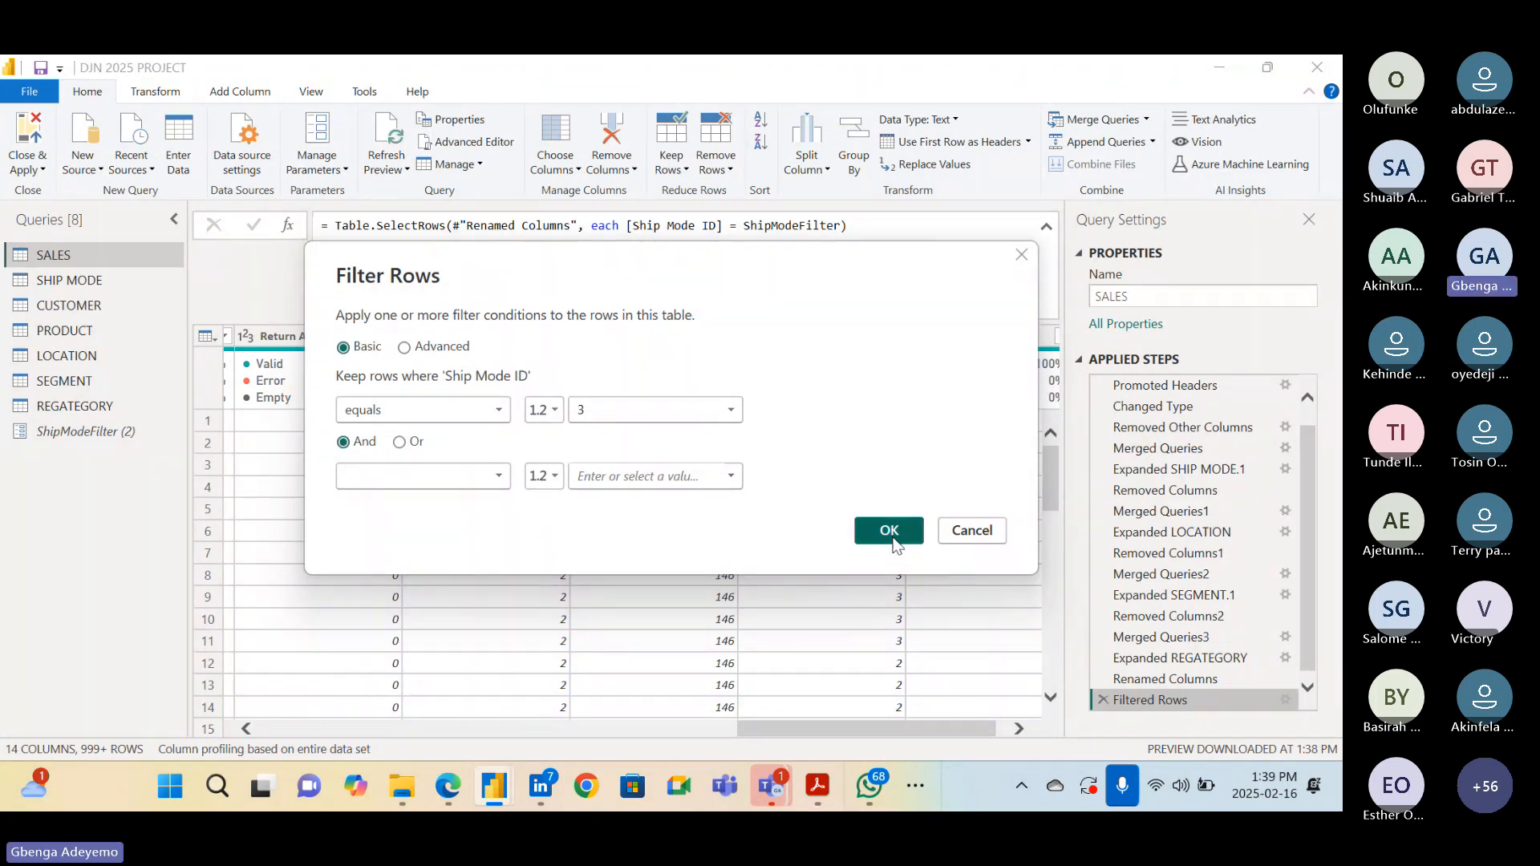
click(888, 531)
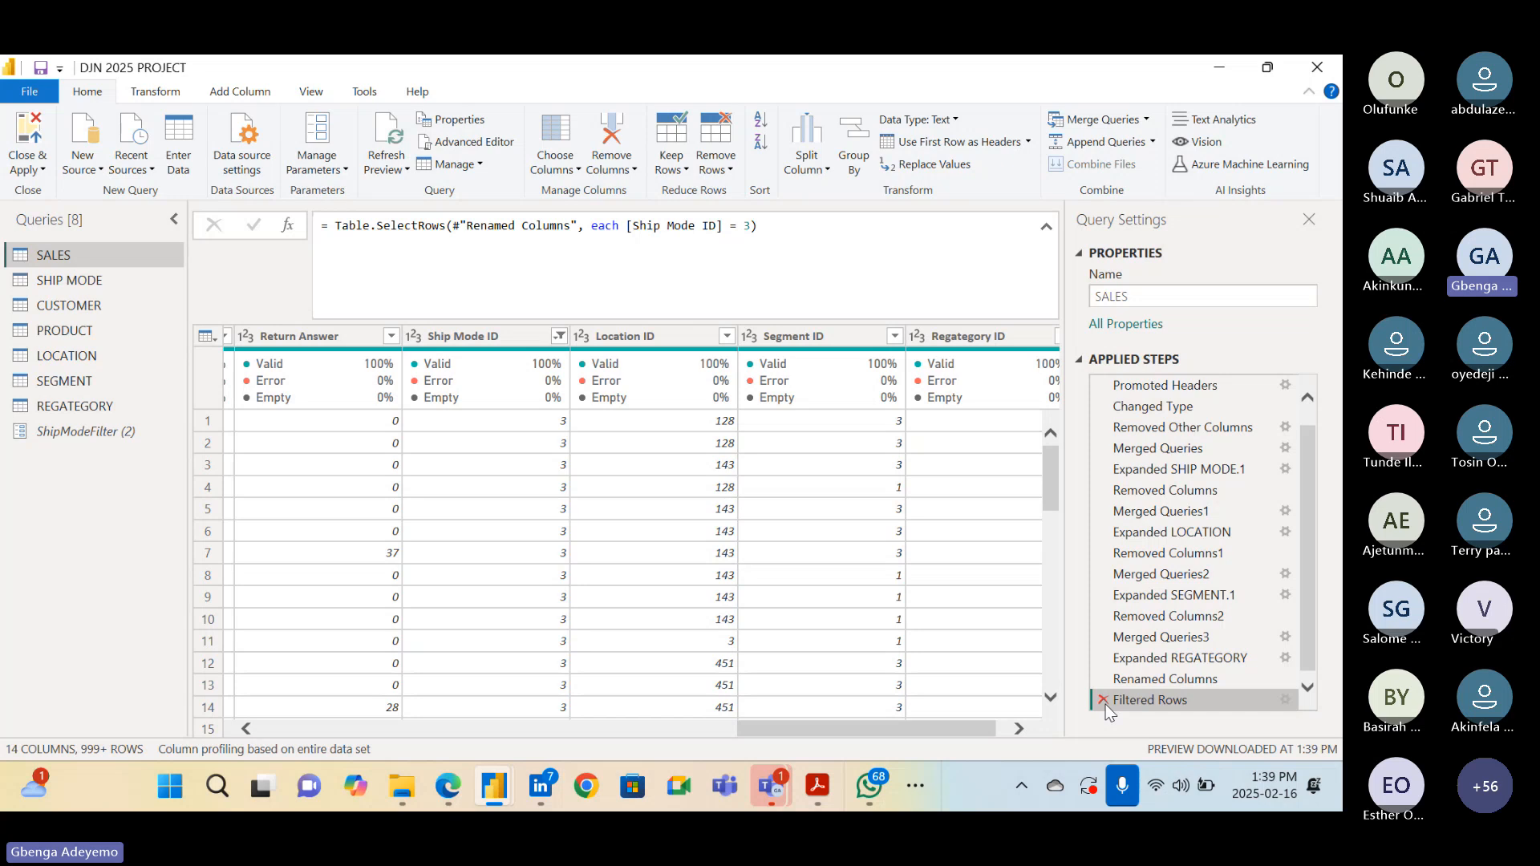
Delete the ShipModeFilter parameter and return to the SALES query to look over its columns
click(78, 430)
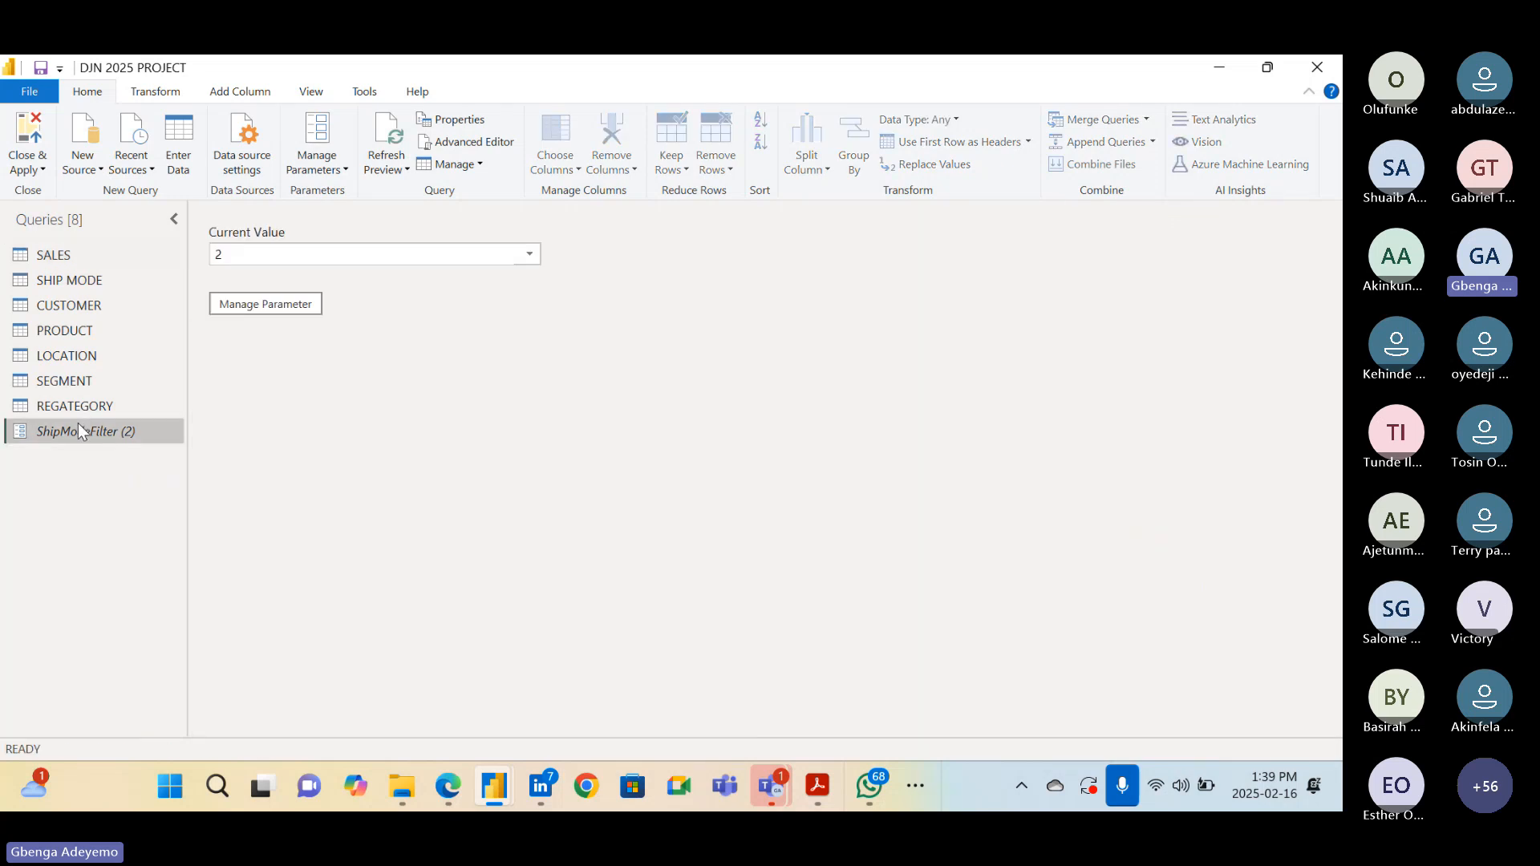
right_click(78, 431)
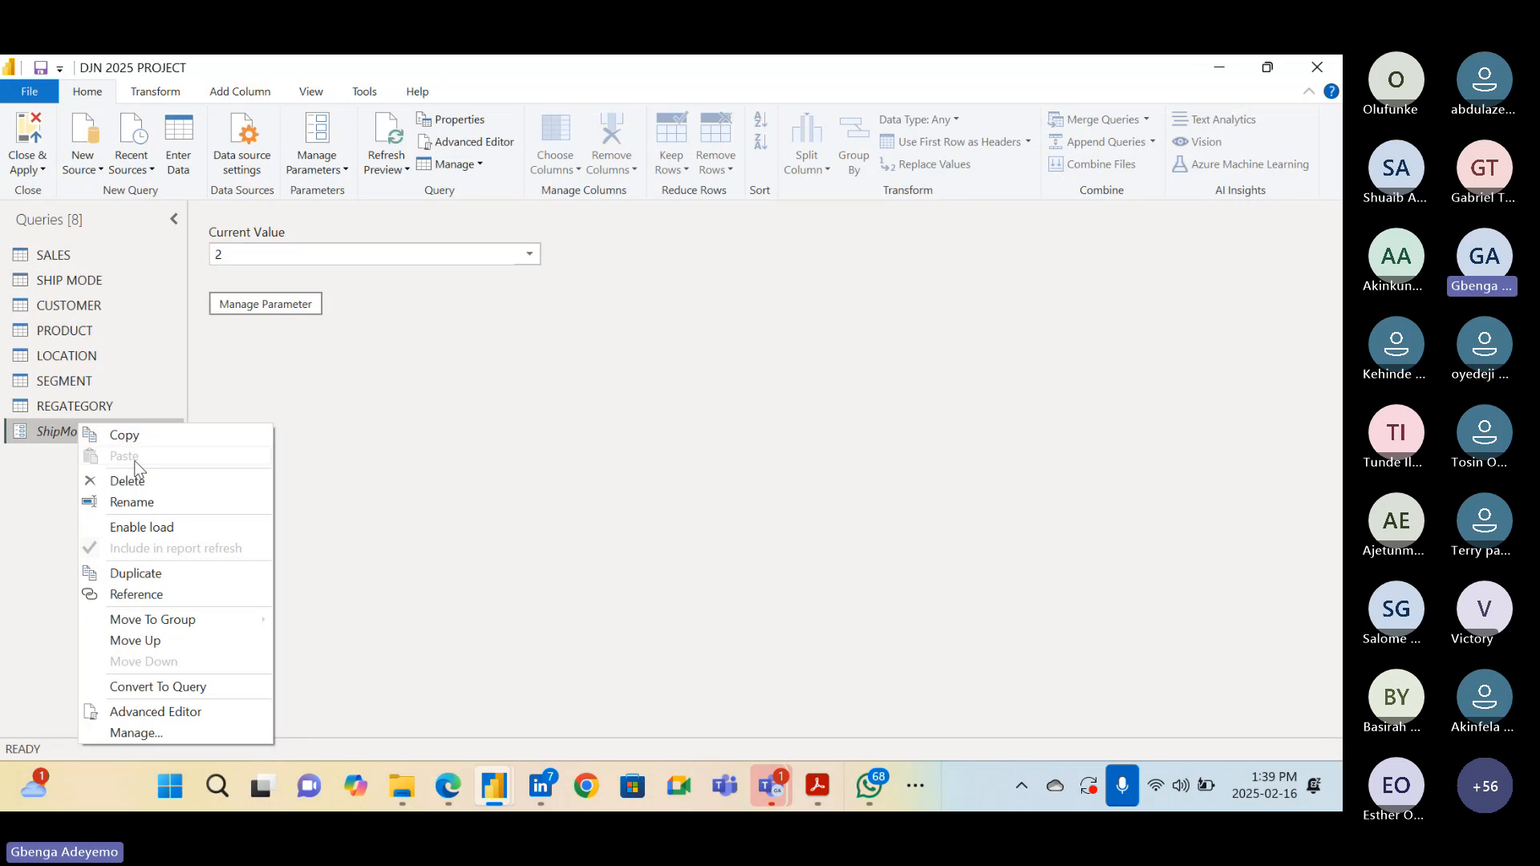
click(137, 482)
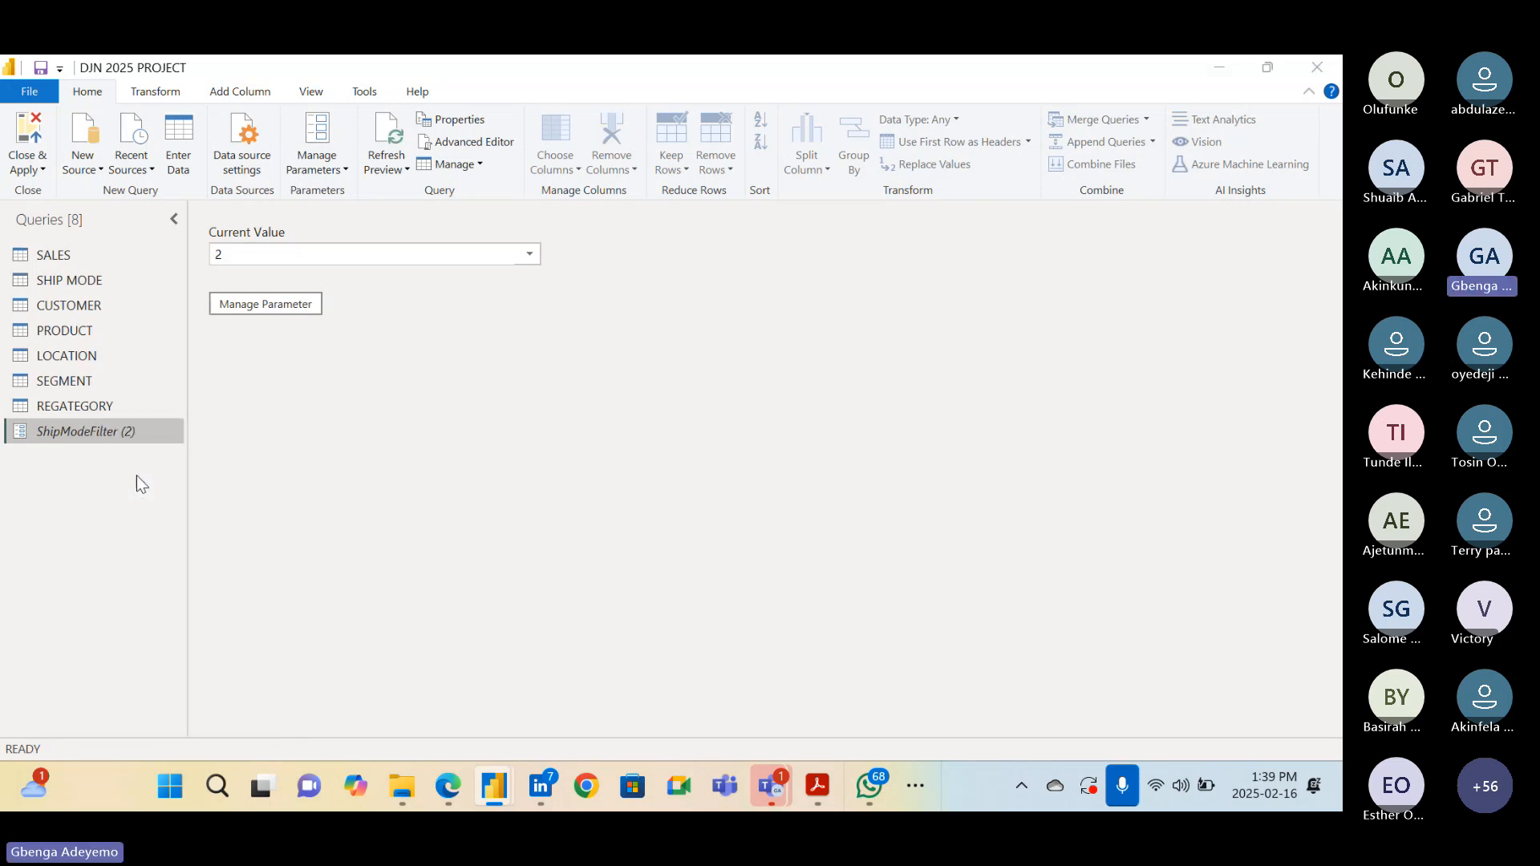
click(757, 463)
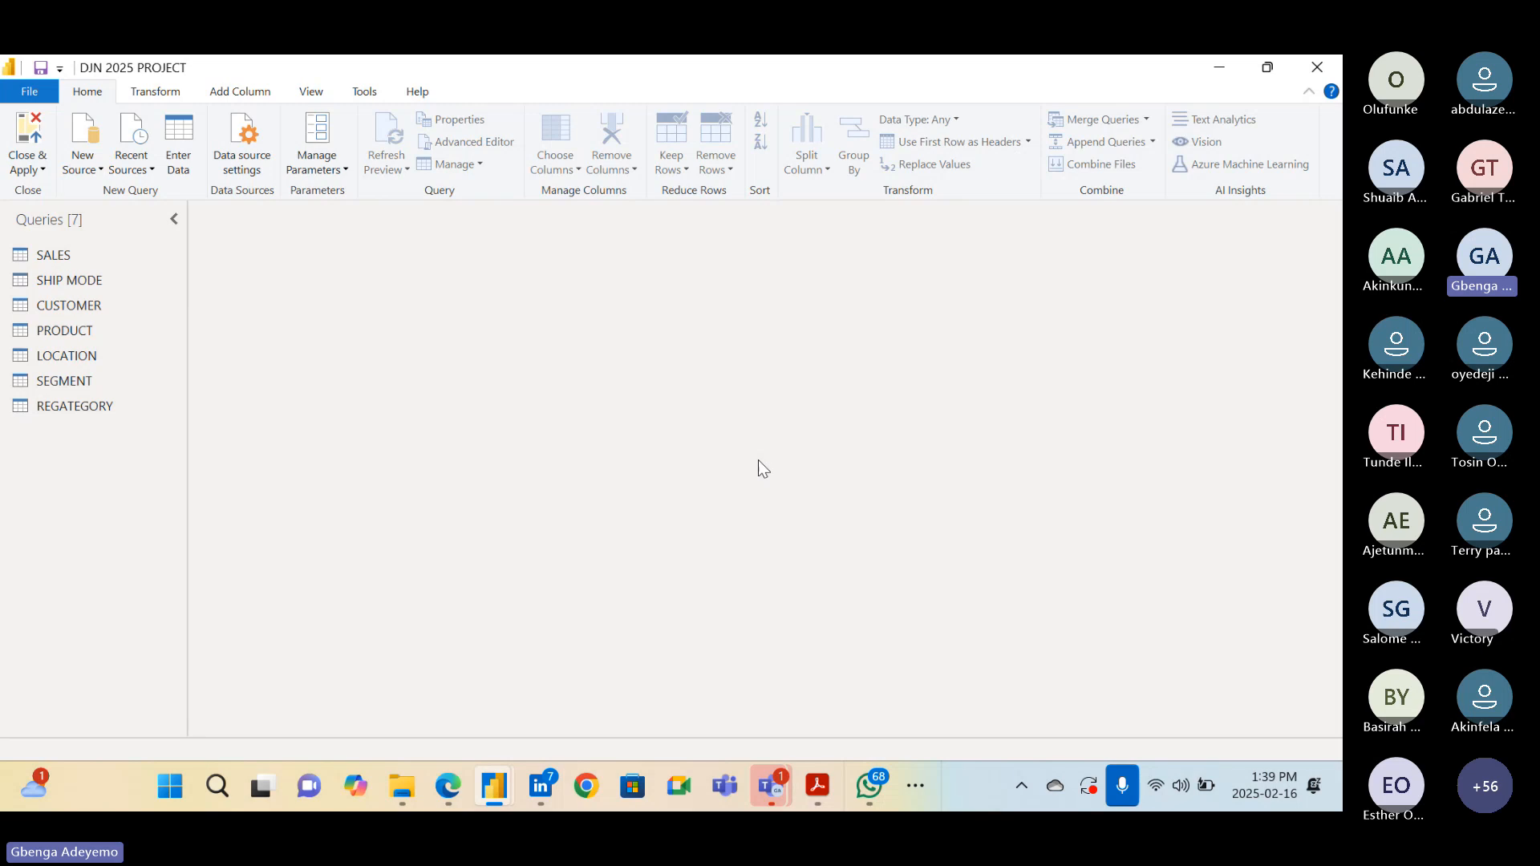
click(87, 257)
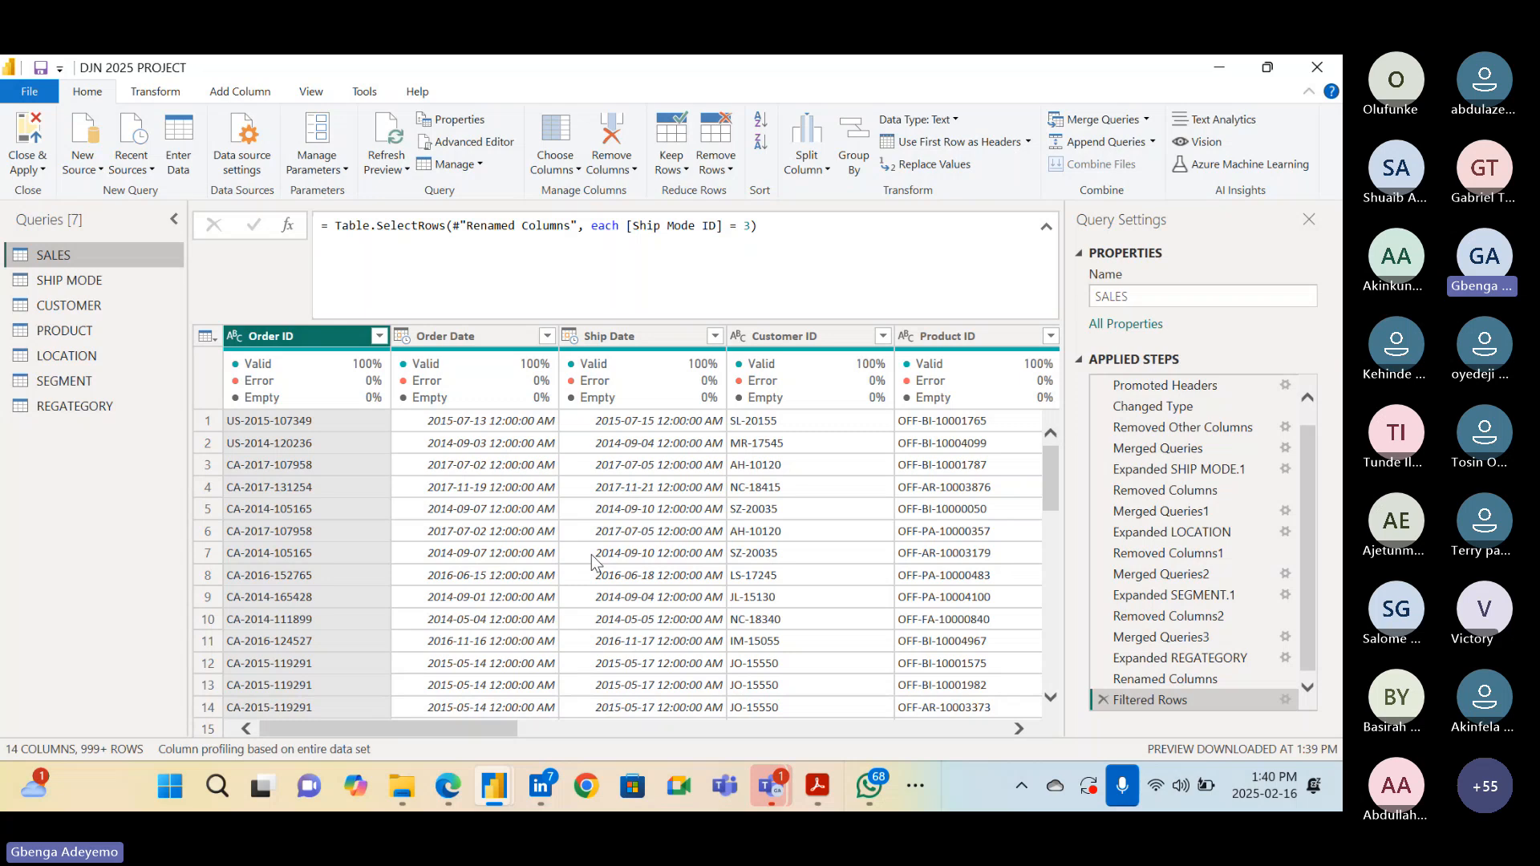
scroll(591, 559, right, 10)
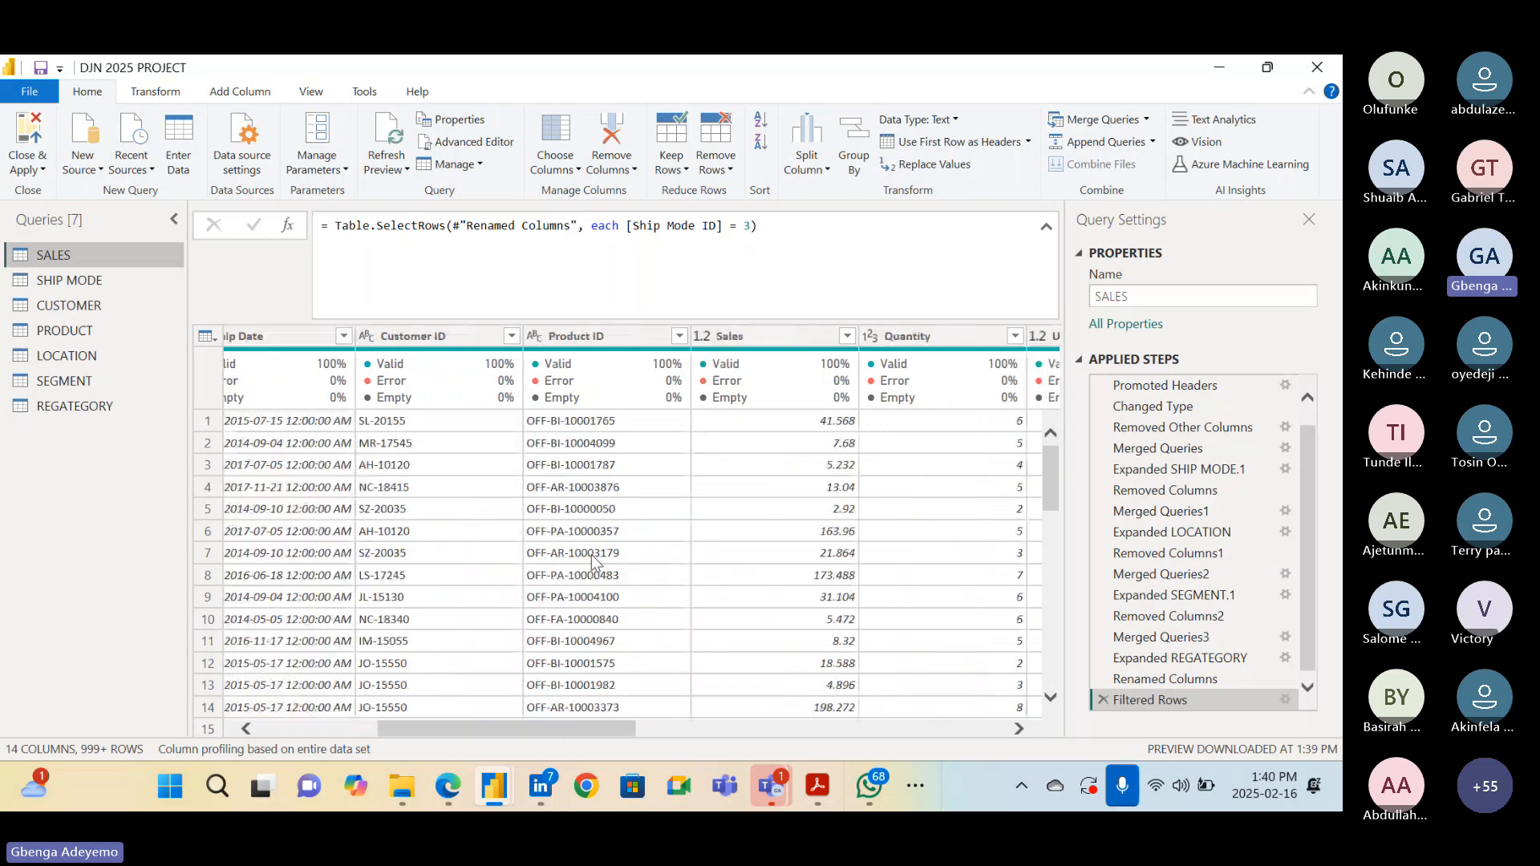
Look over the SALES query's columns and check its Ship Mode ID values against the SHIP MODE query
scroll(591, 559, left, 10)
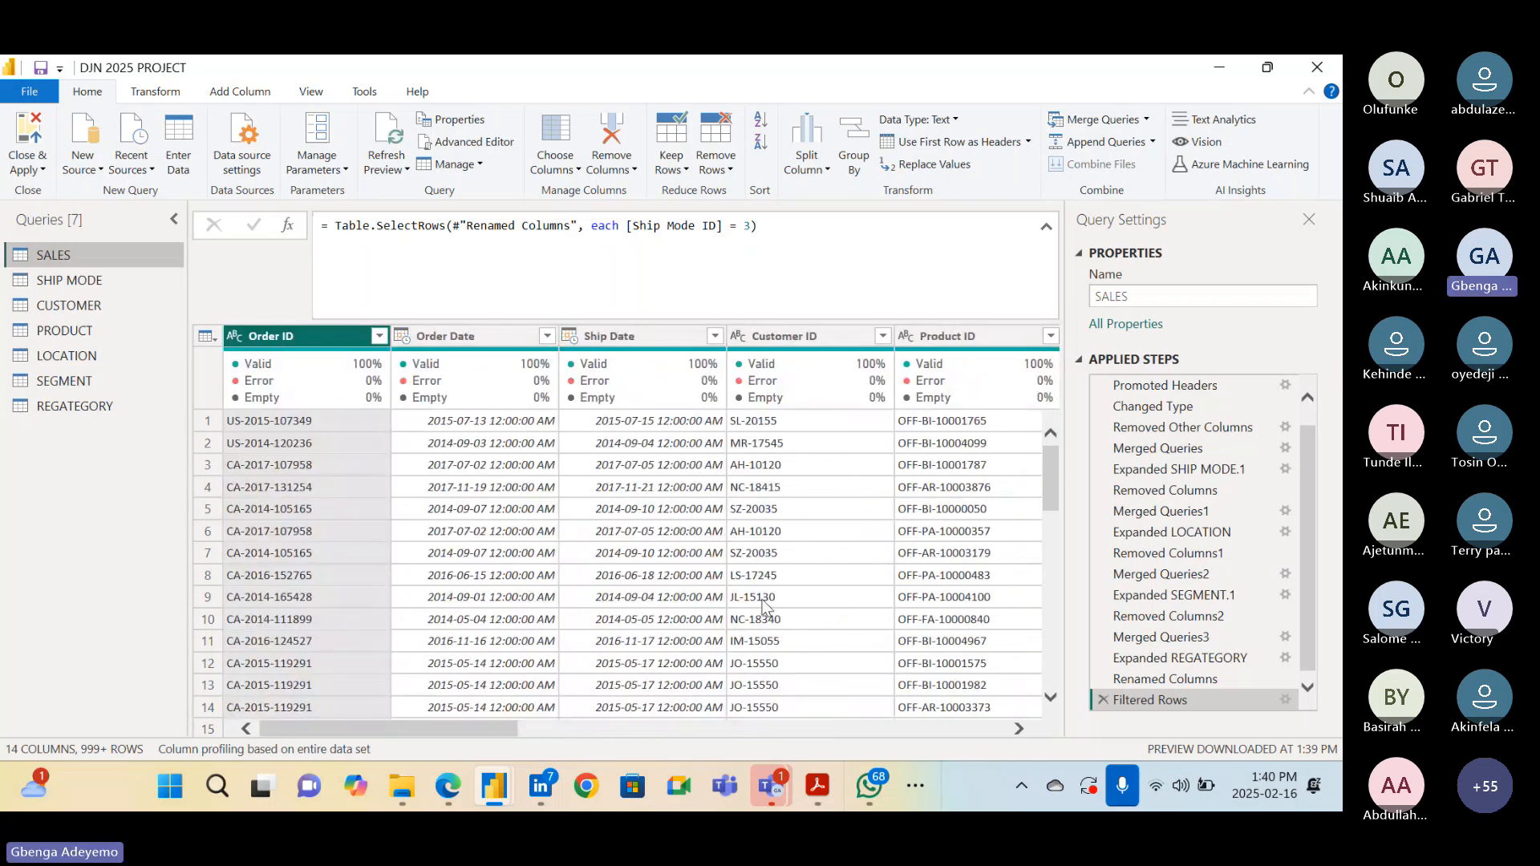
scroll(761, 607, right, 5)
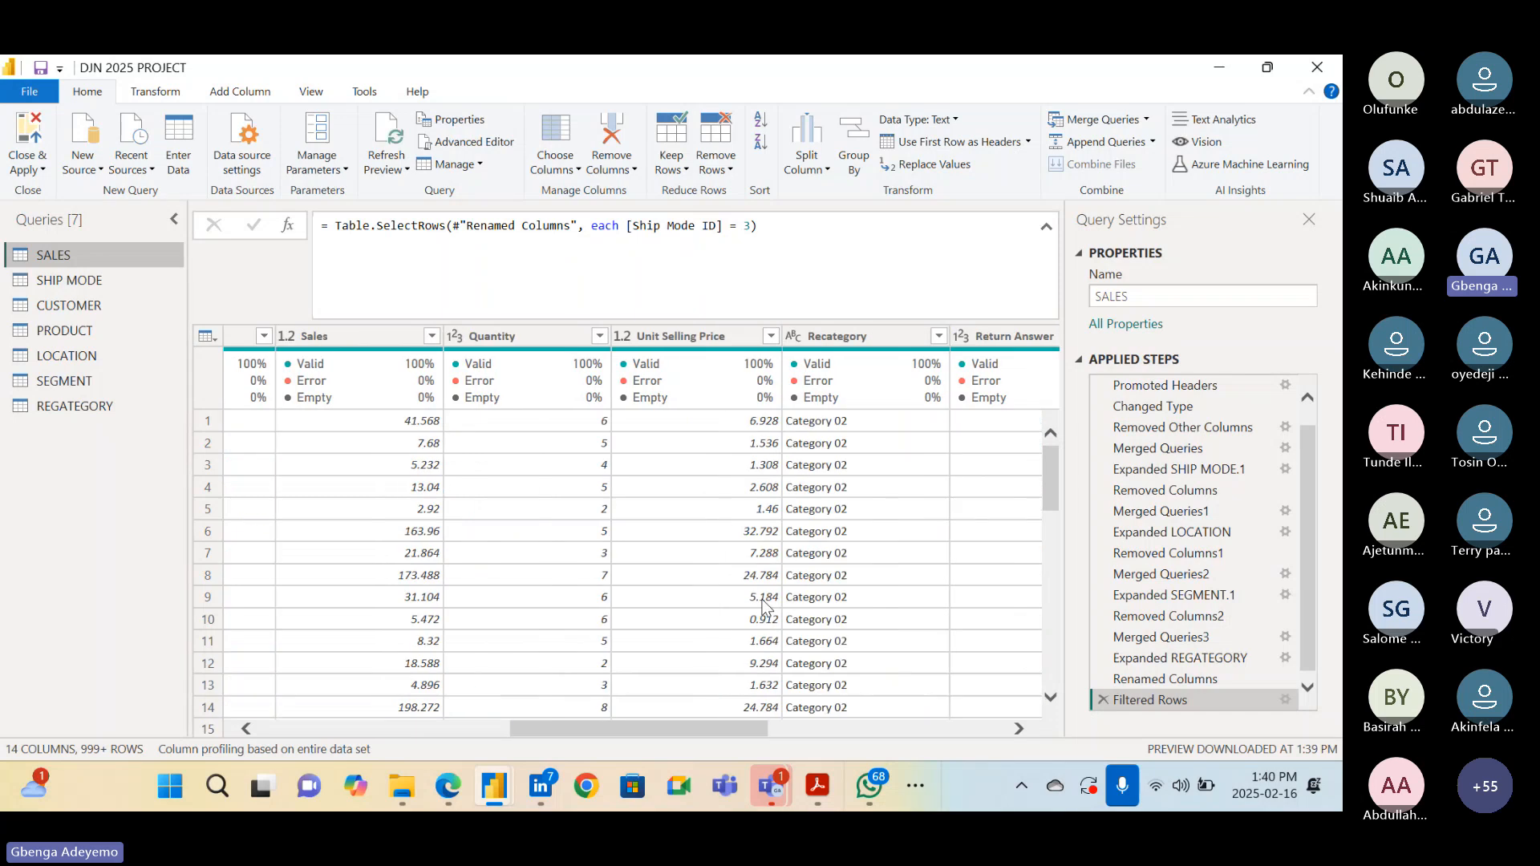
scroll(764, 607, left, 3)
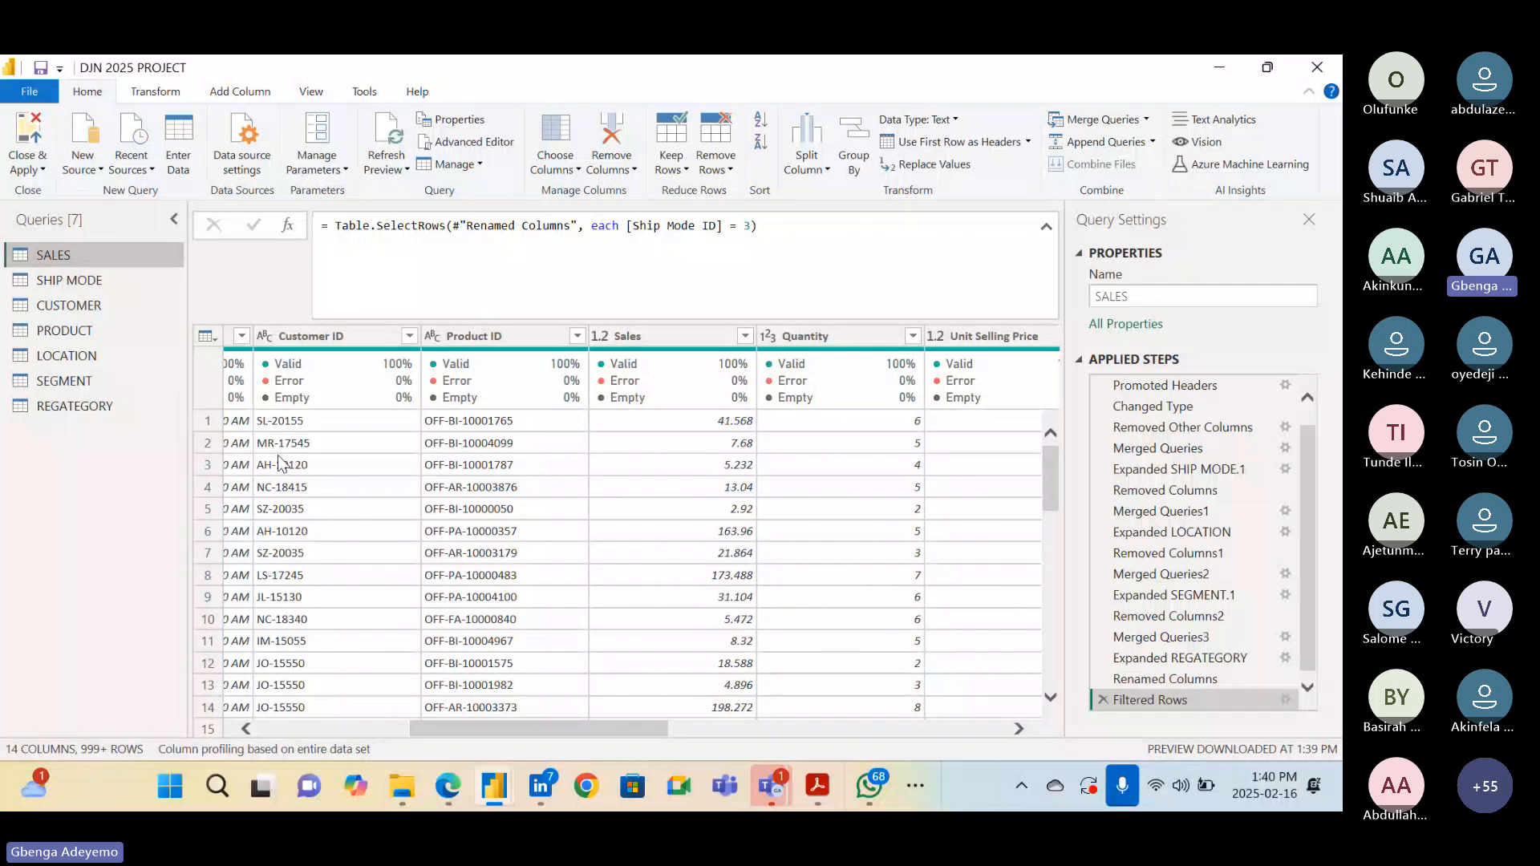
click(83, 279)
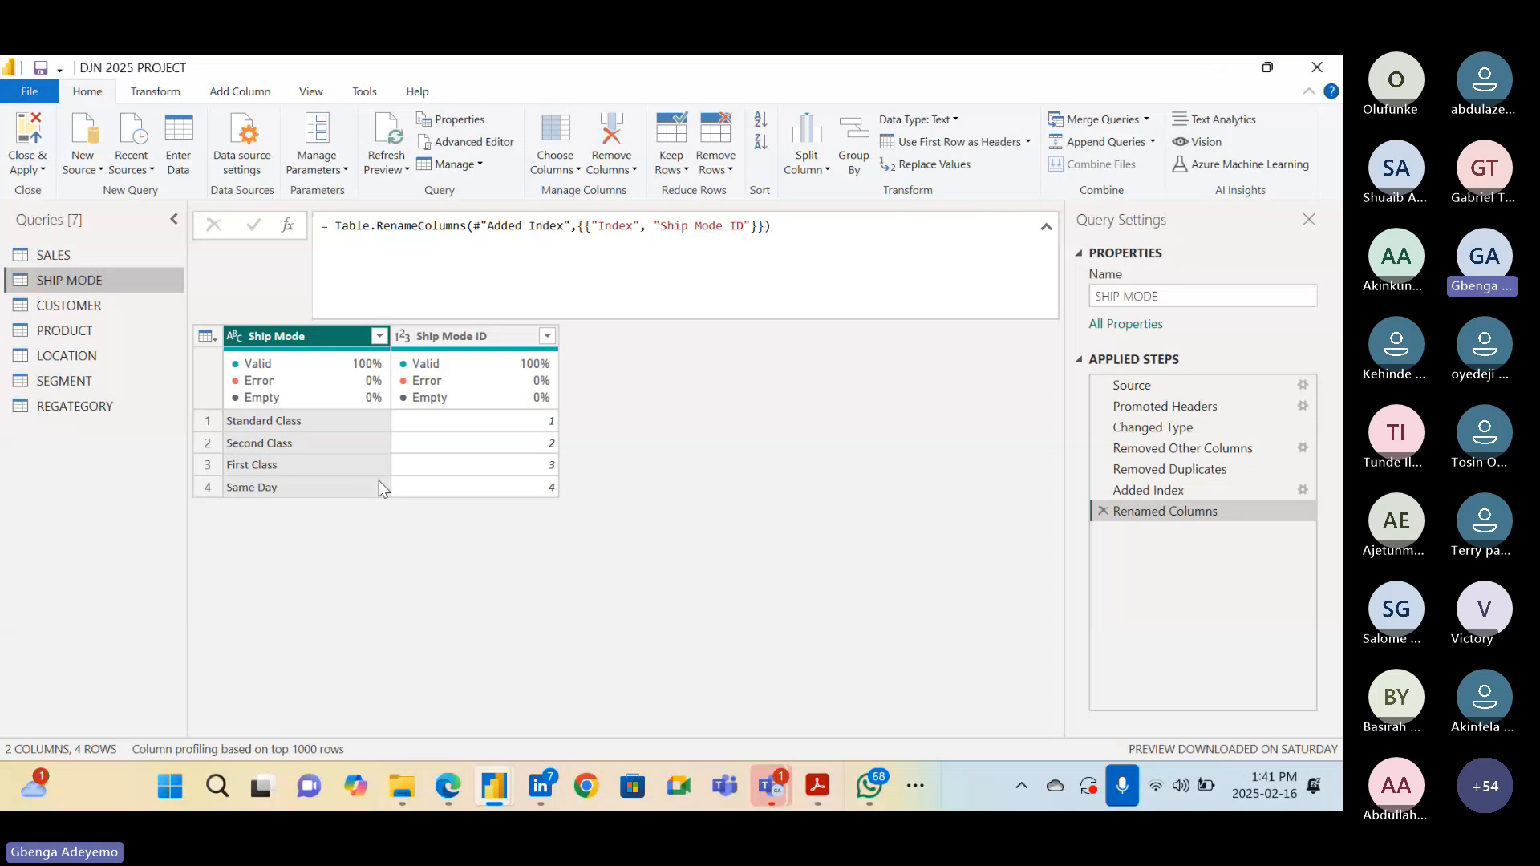
click(108, 255)
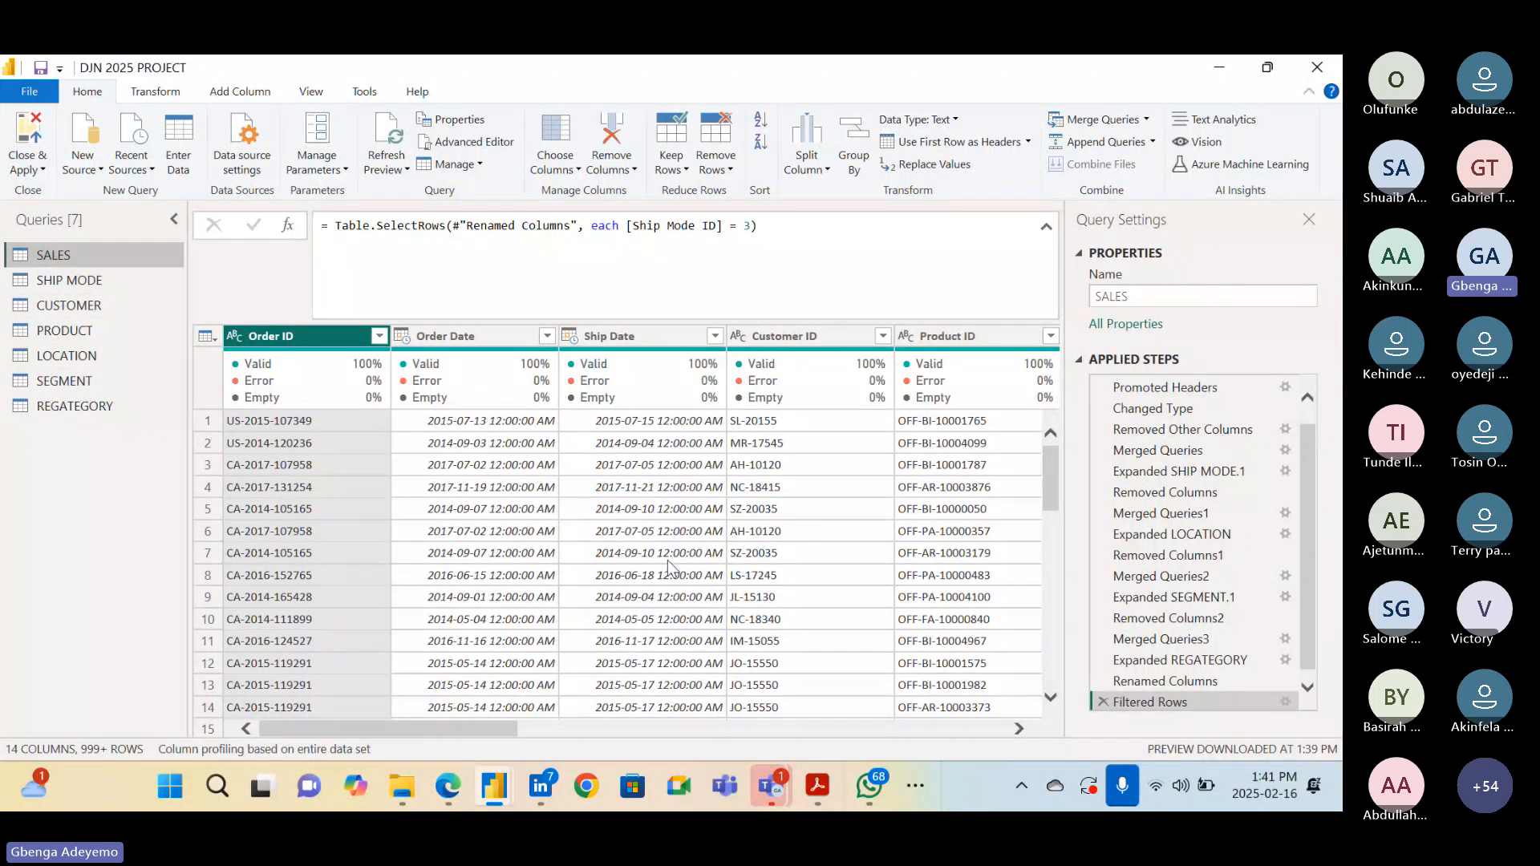
scroll(667, 560, right, 10)
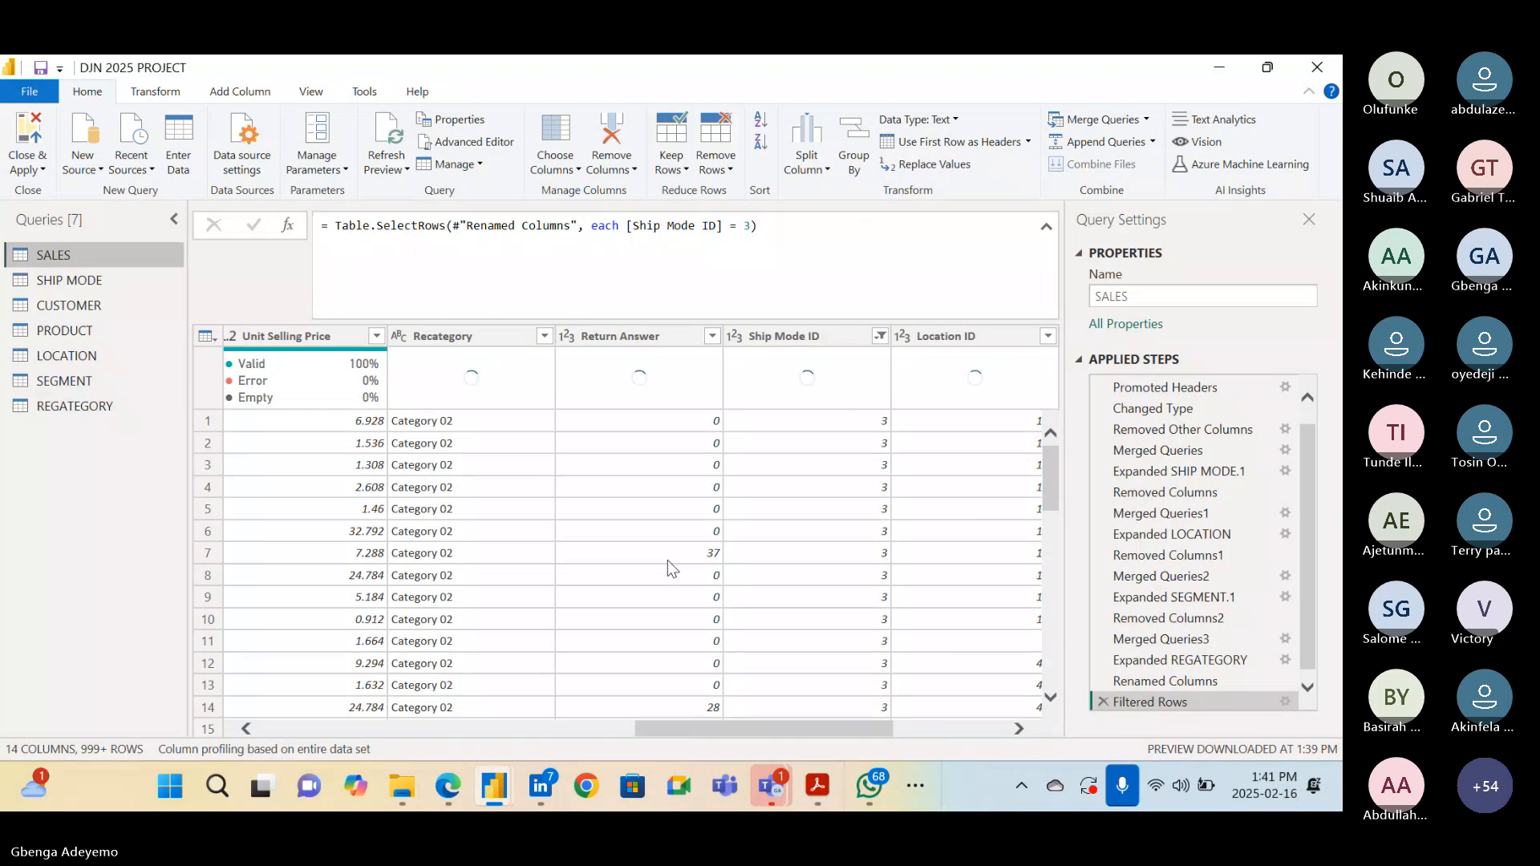
scroll(667, 560, right, 4)
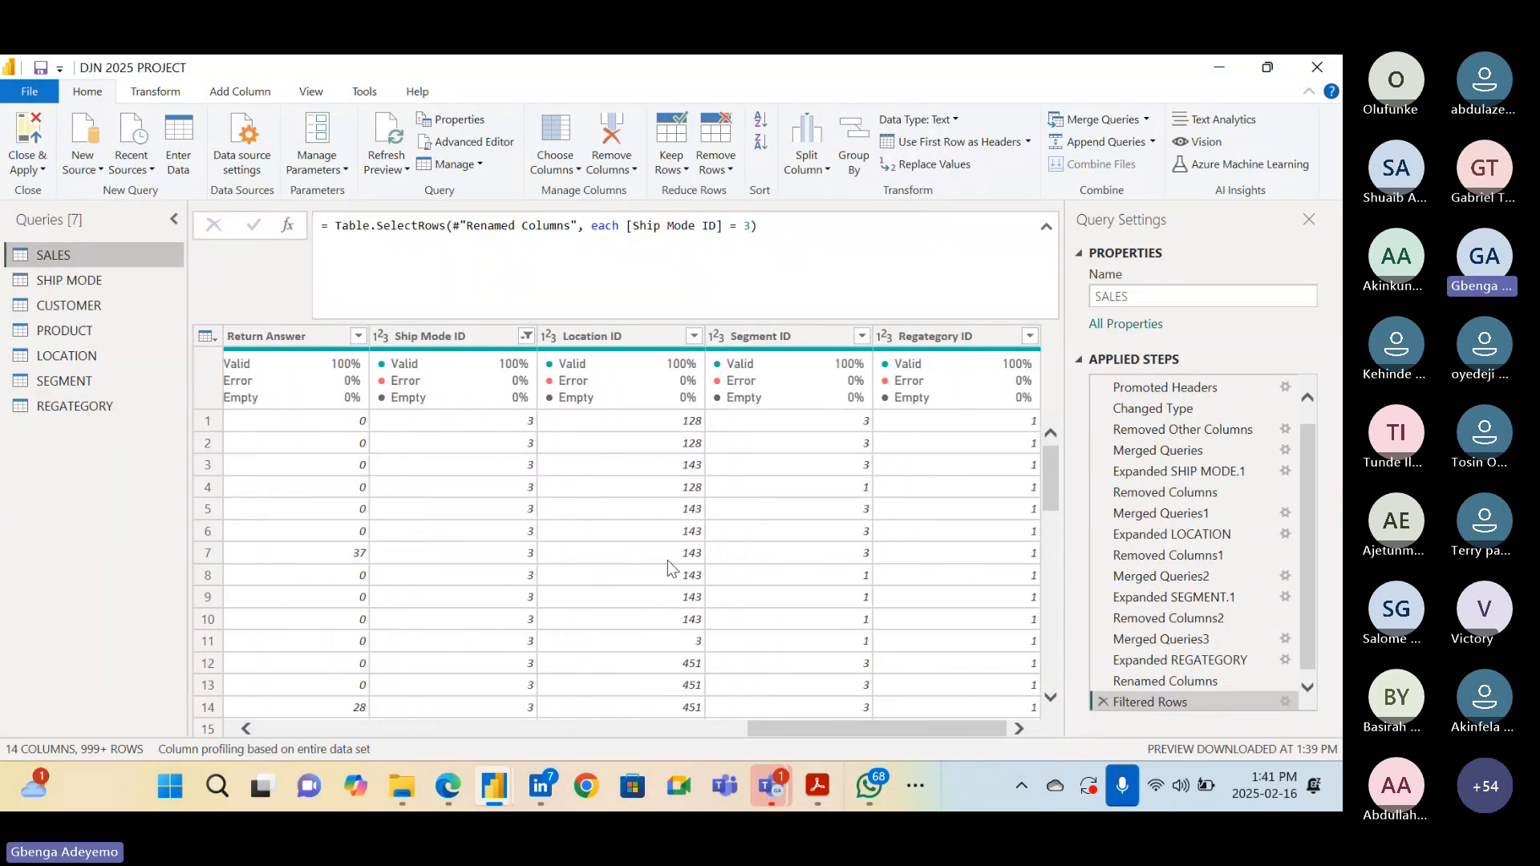
scroll(668, 559, left, 1)
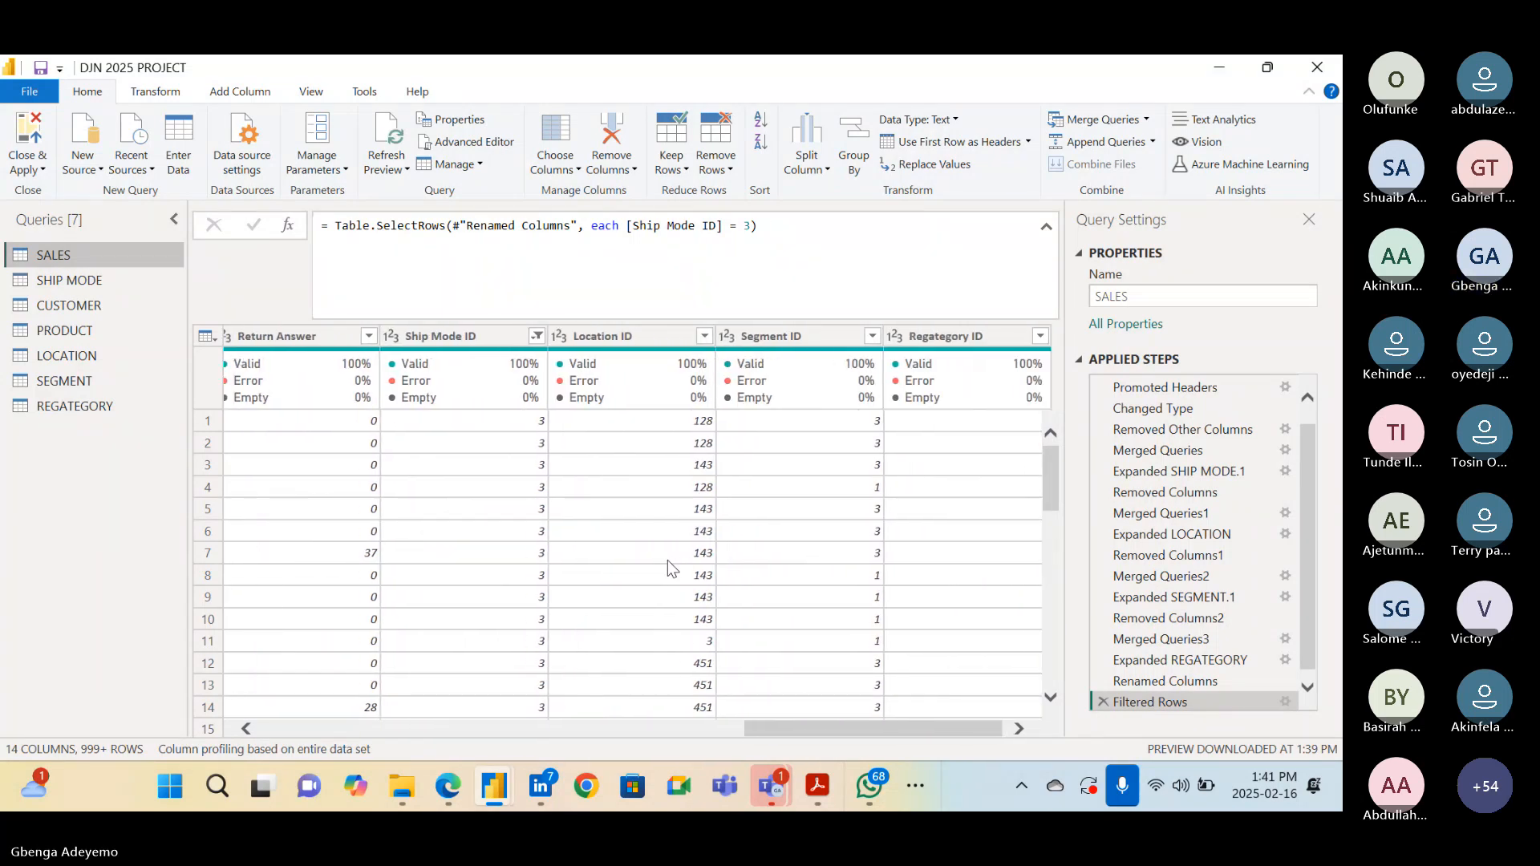
Delete the Filtered Rows step from the SALES query's applied steps
scroll(667, 559, left, 3)
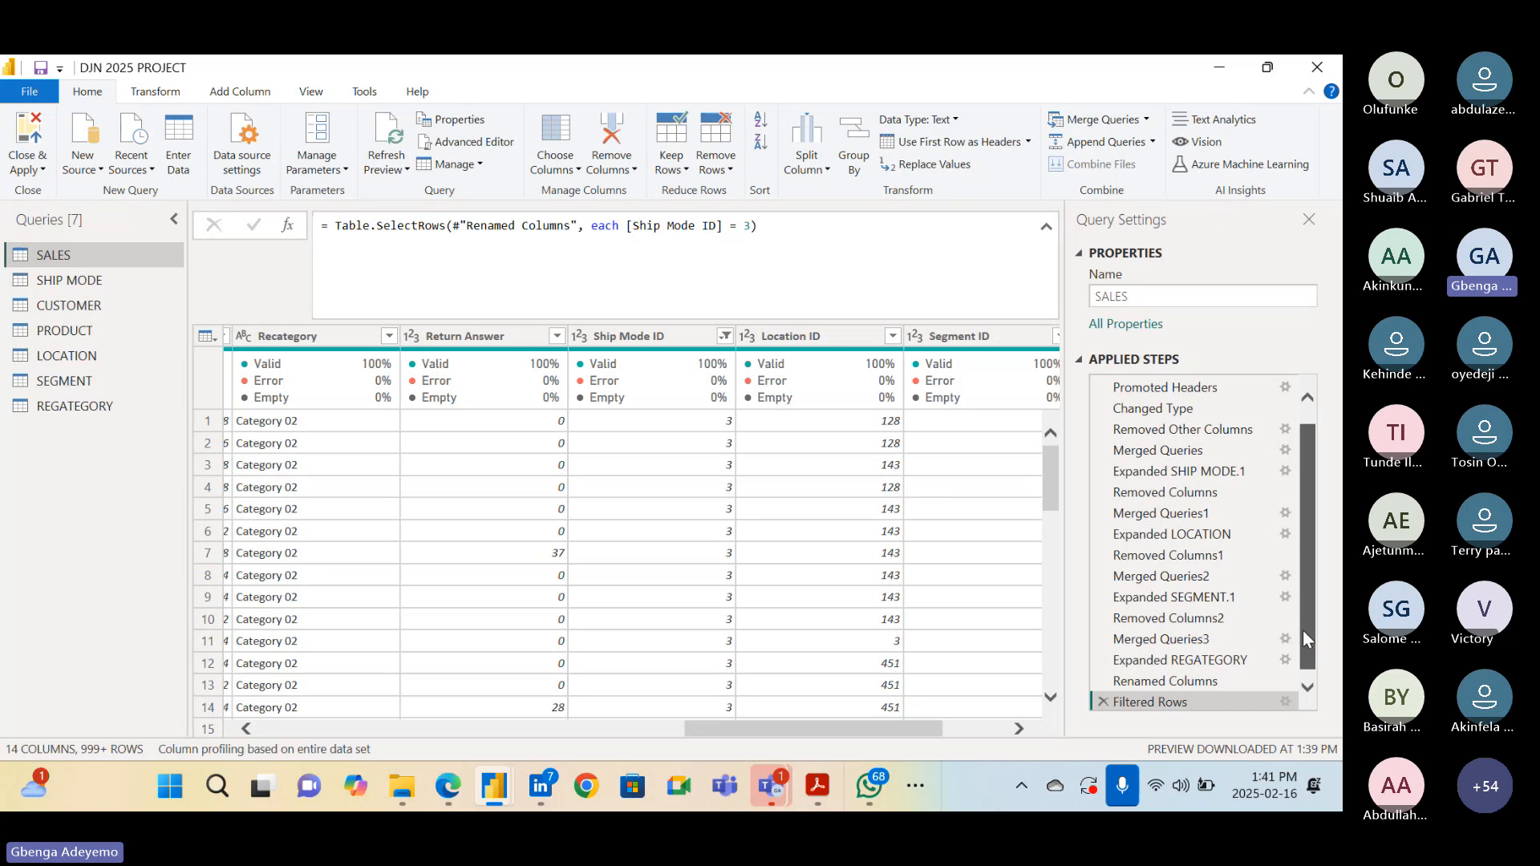
scroll(1302, 630, down, 1)
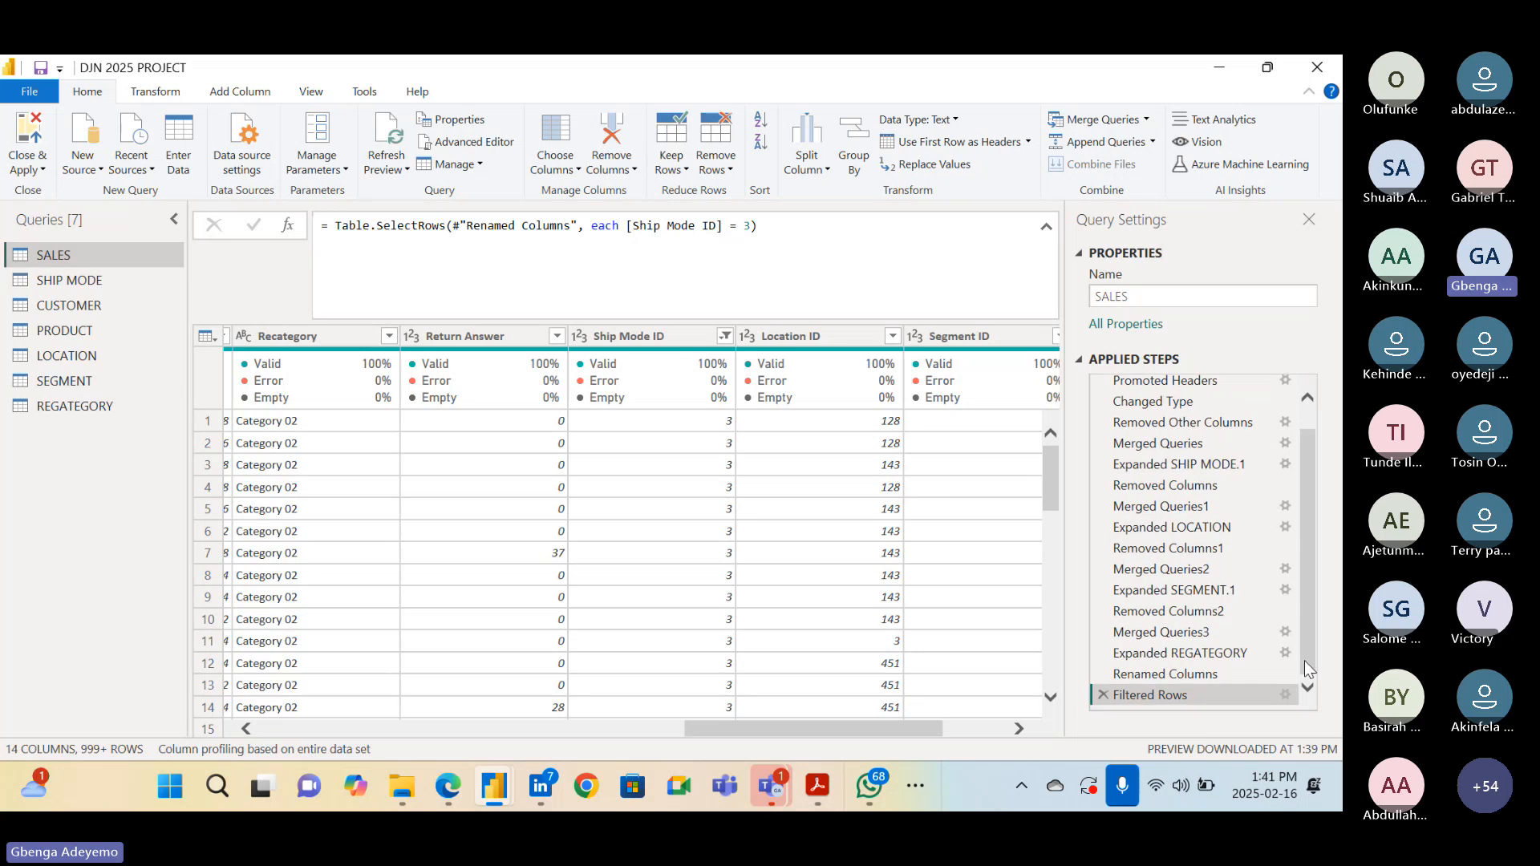
click(1102, 695)
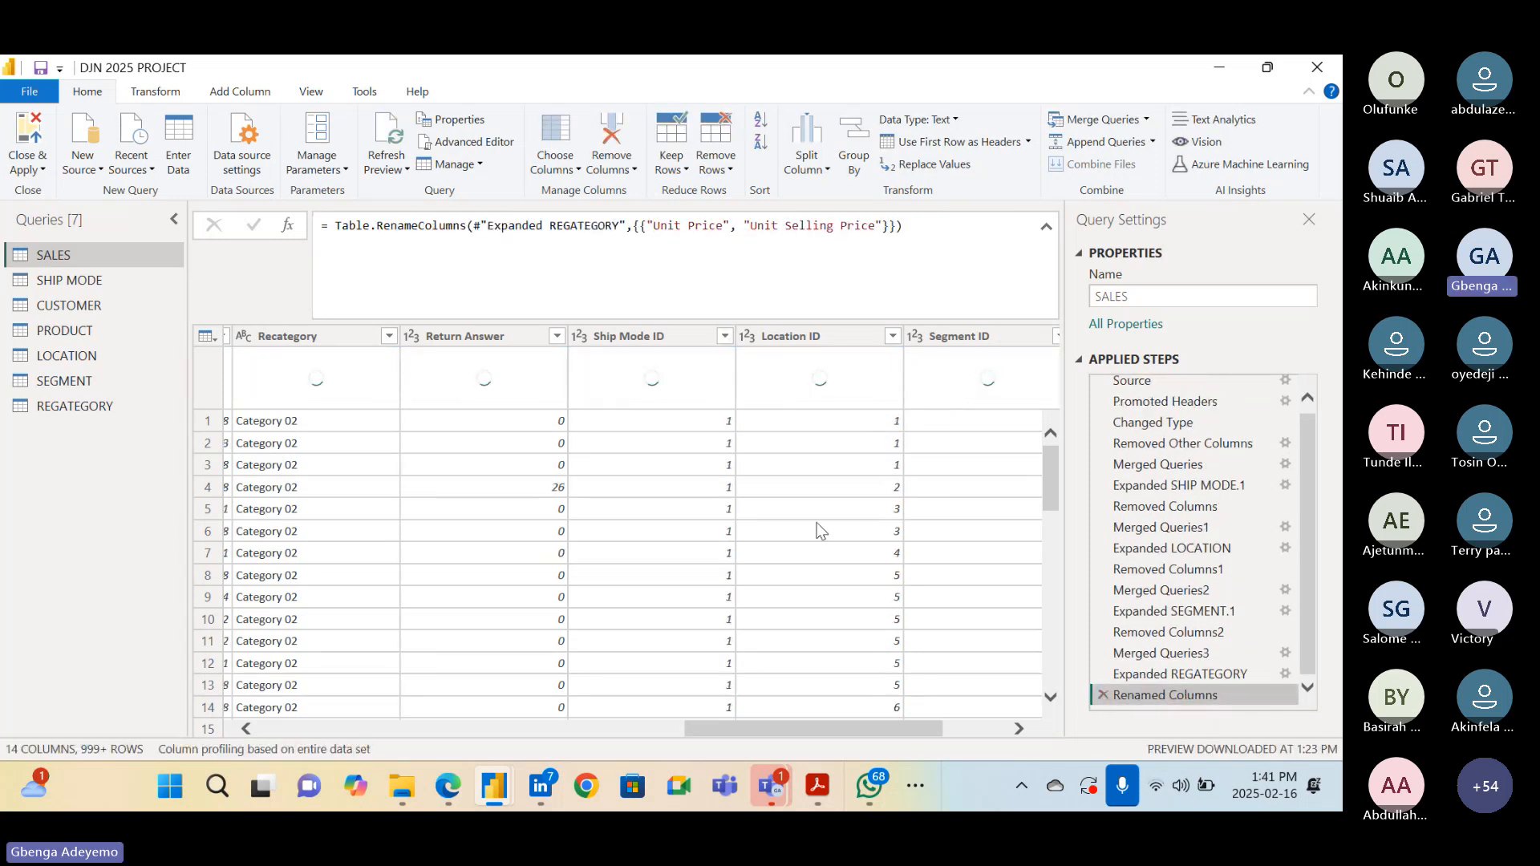
Add the SALES query's Ship Mode ID column as a new list query and remove the duplicates from that list
click(627, 335)
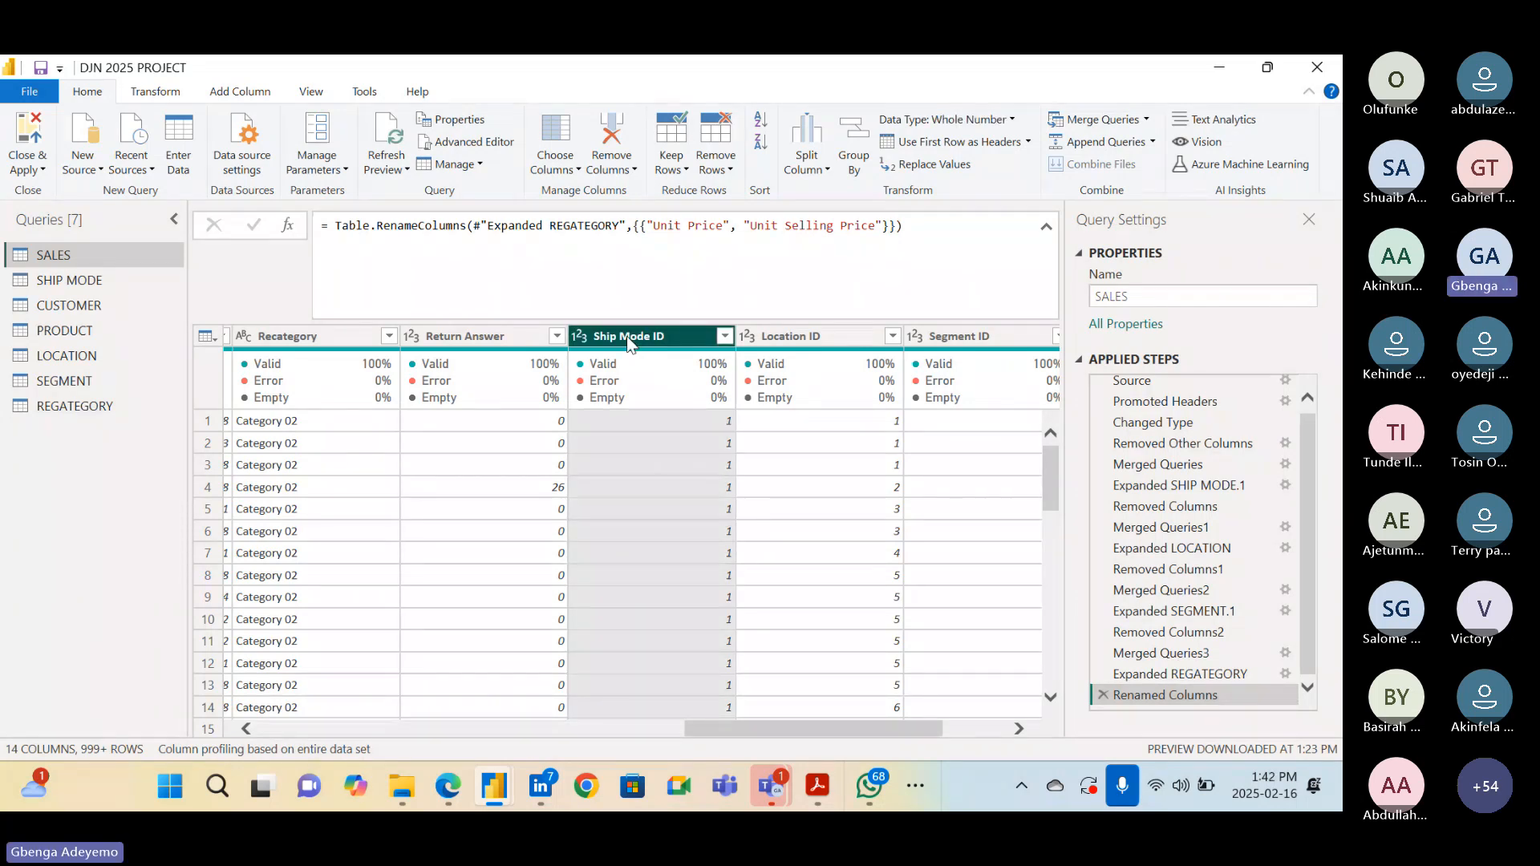
right_click(627, 338)
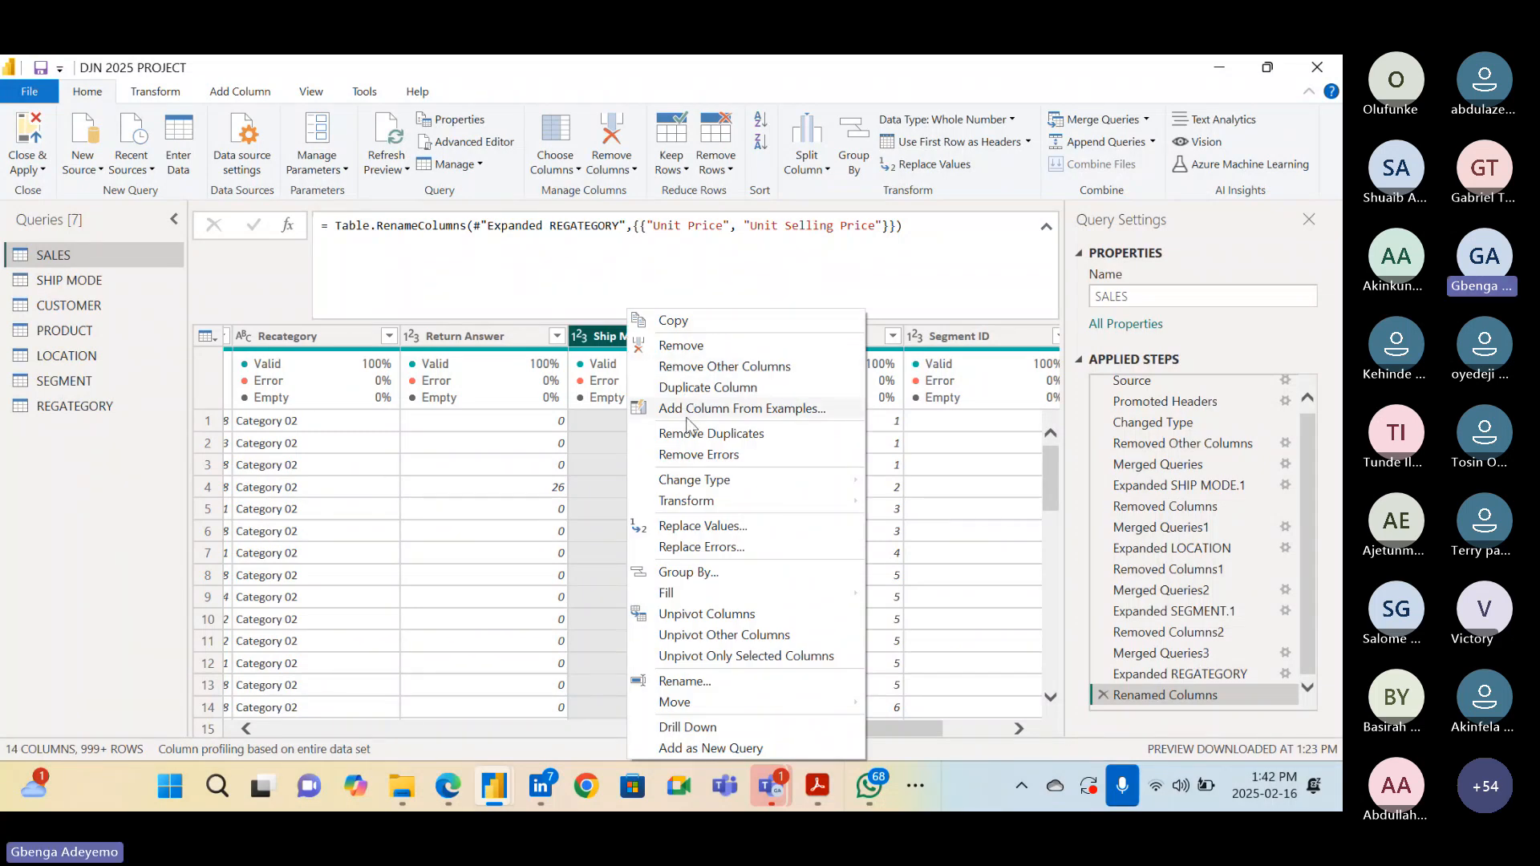
mouse_move(662, 506)
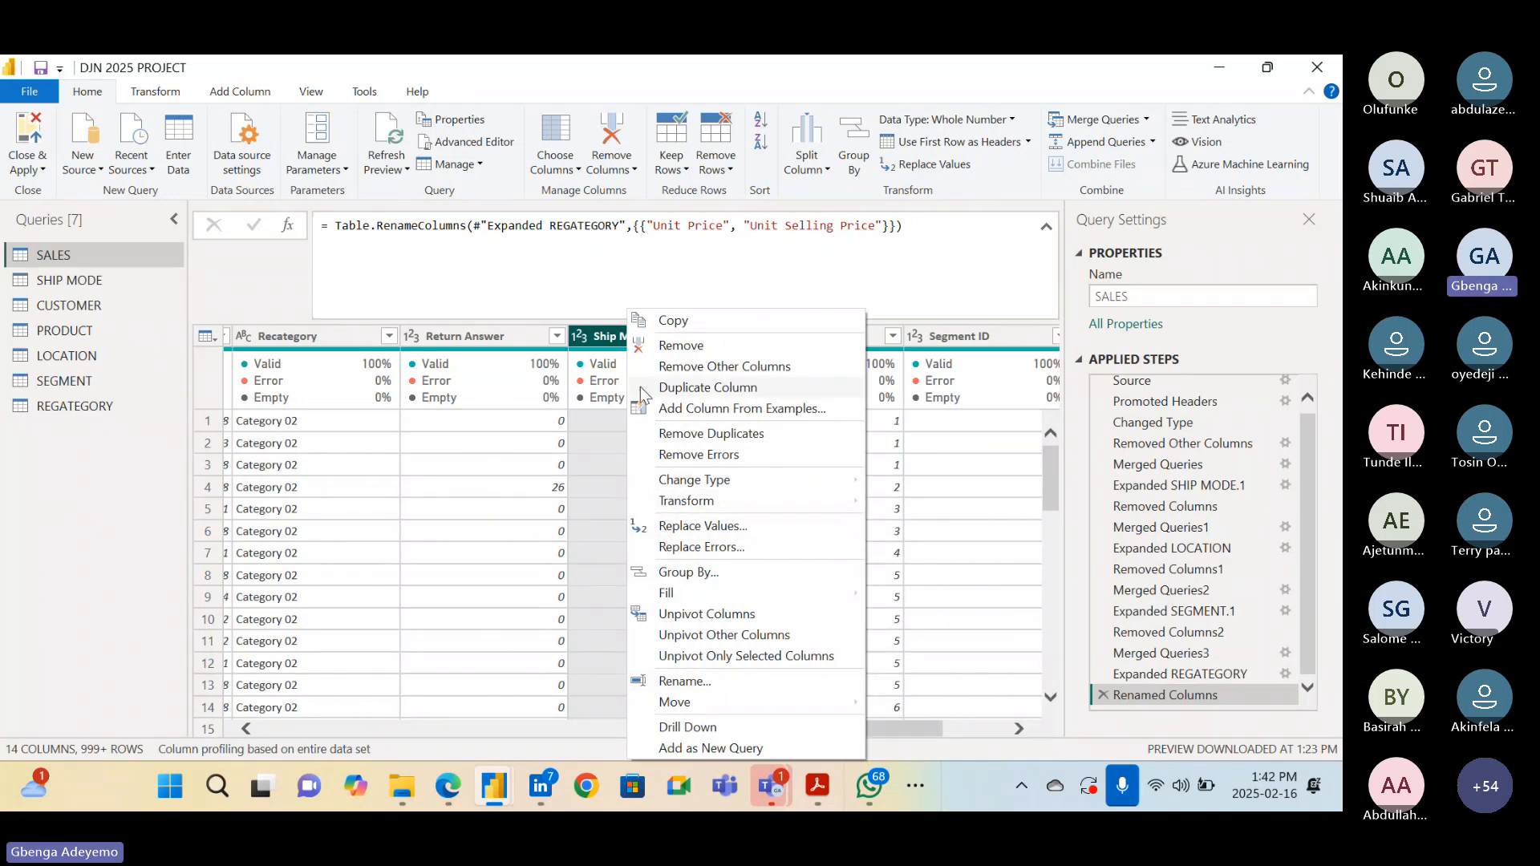
right_click(601, 333)
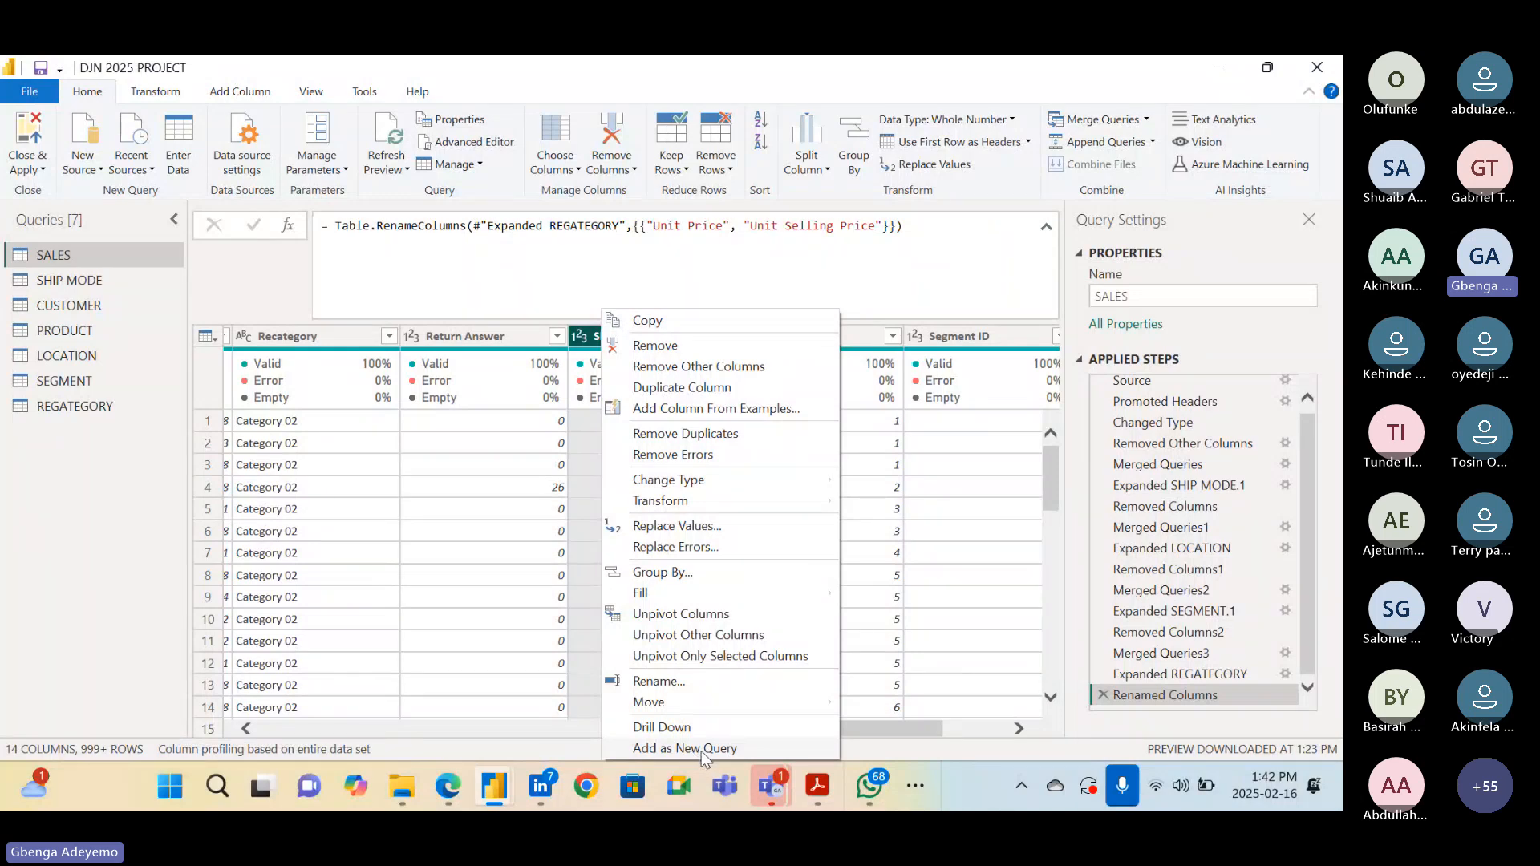
click(493, 285)
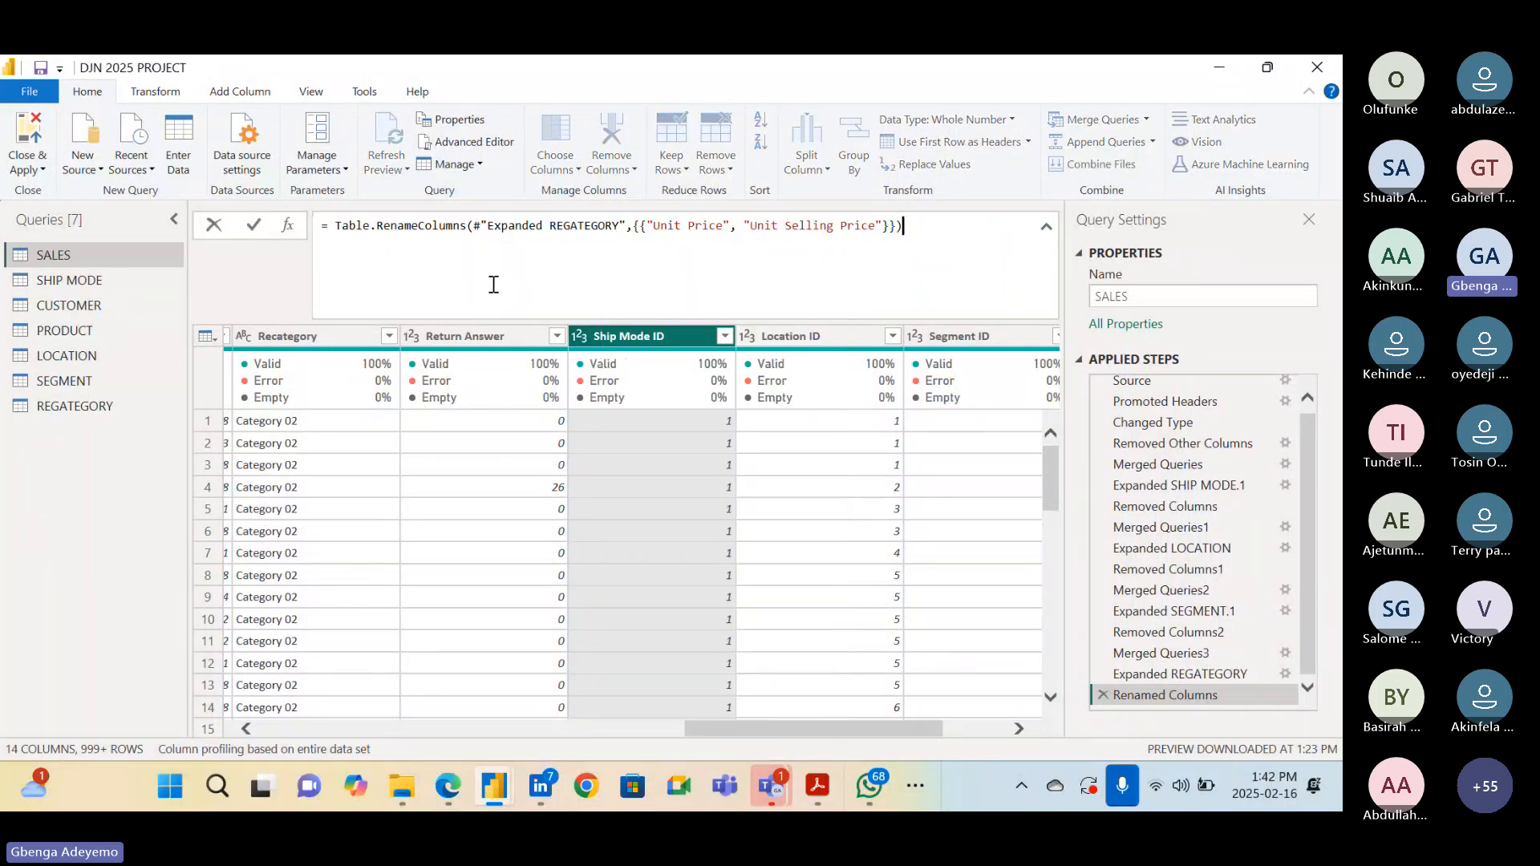
right_click(628, 343)
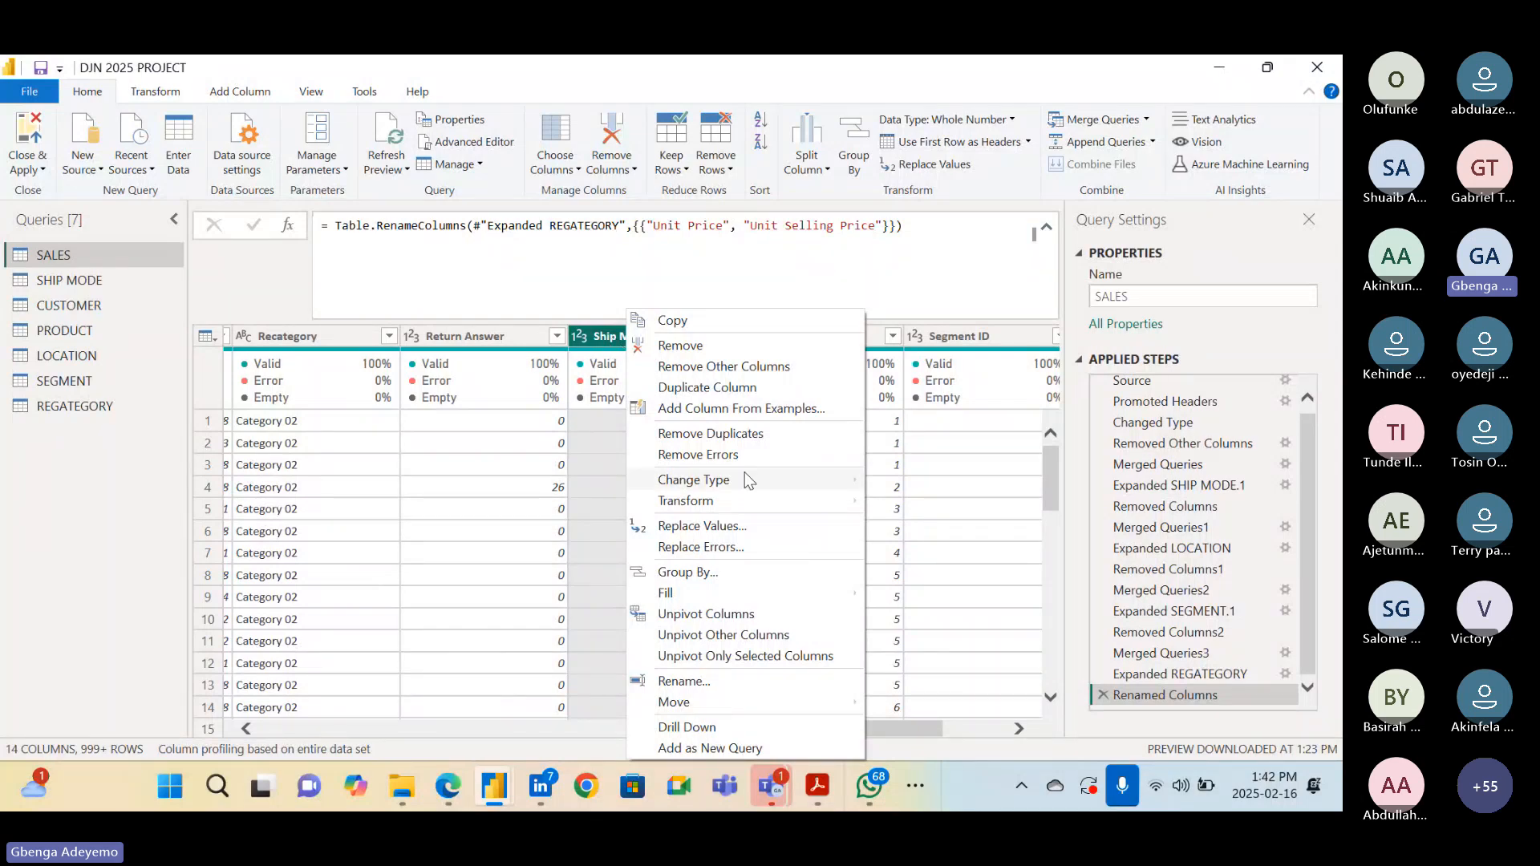
click(714, 749)
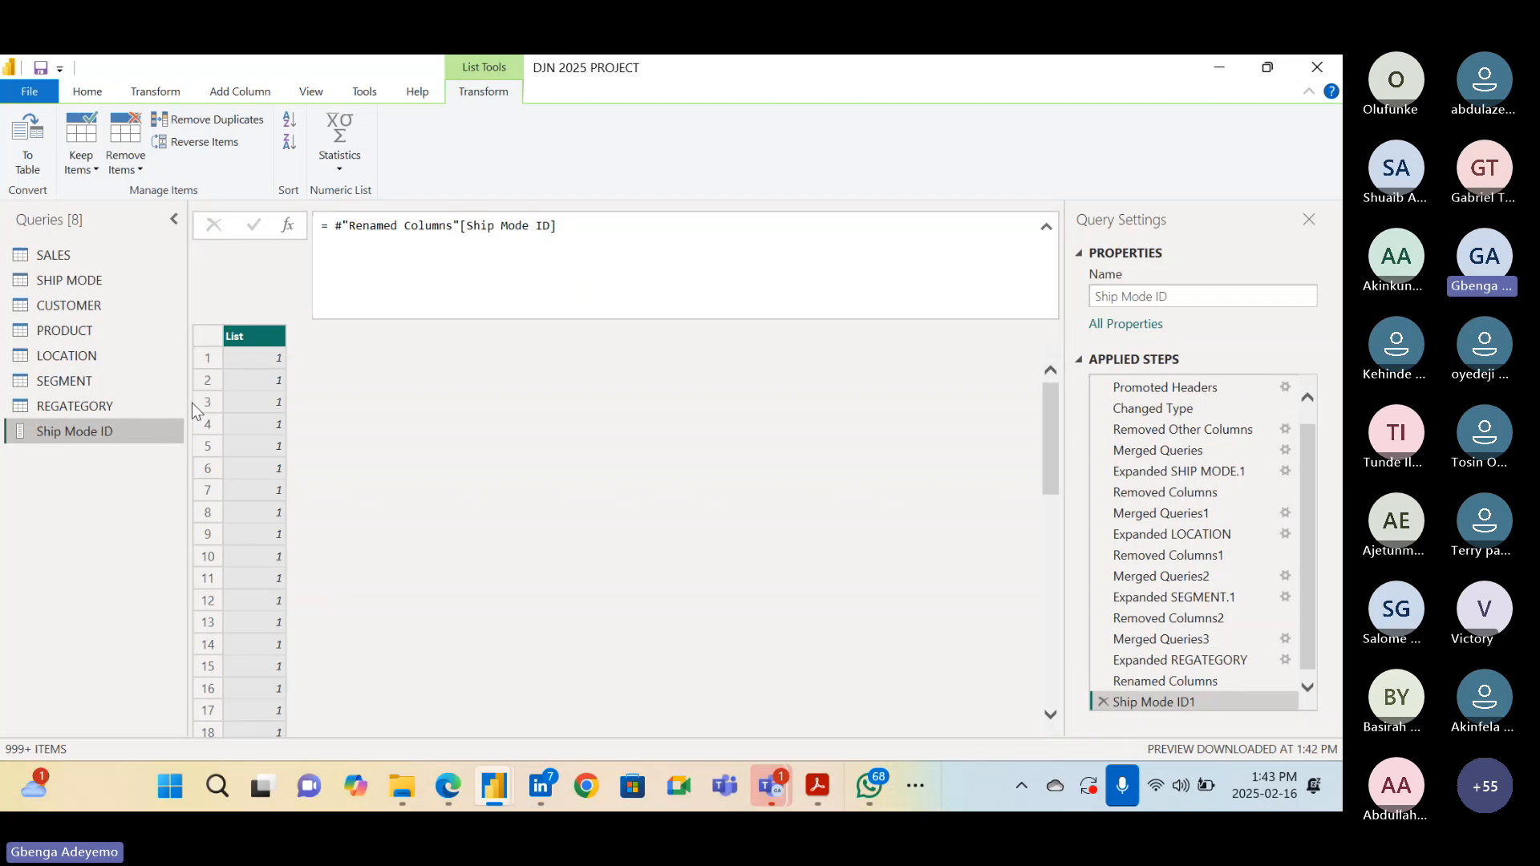
right_click(242, 342)
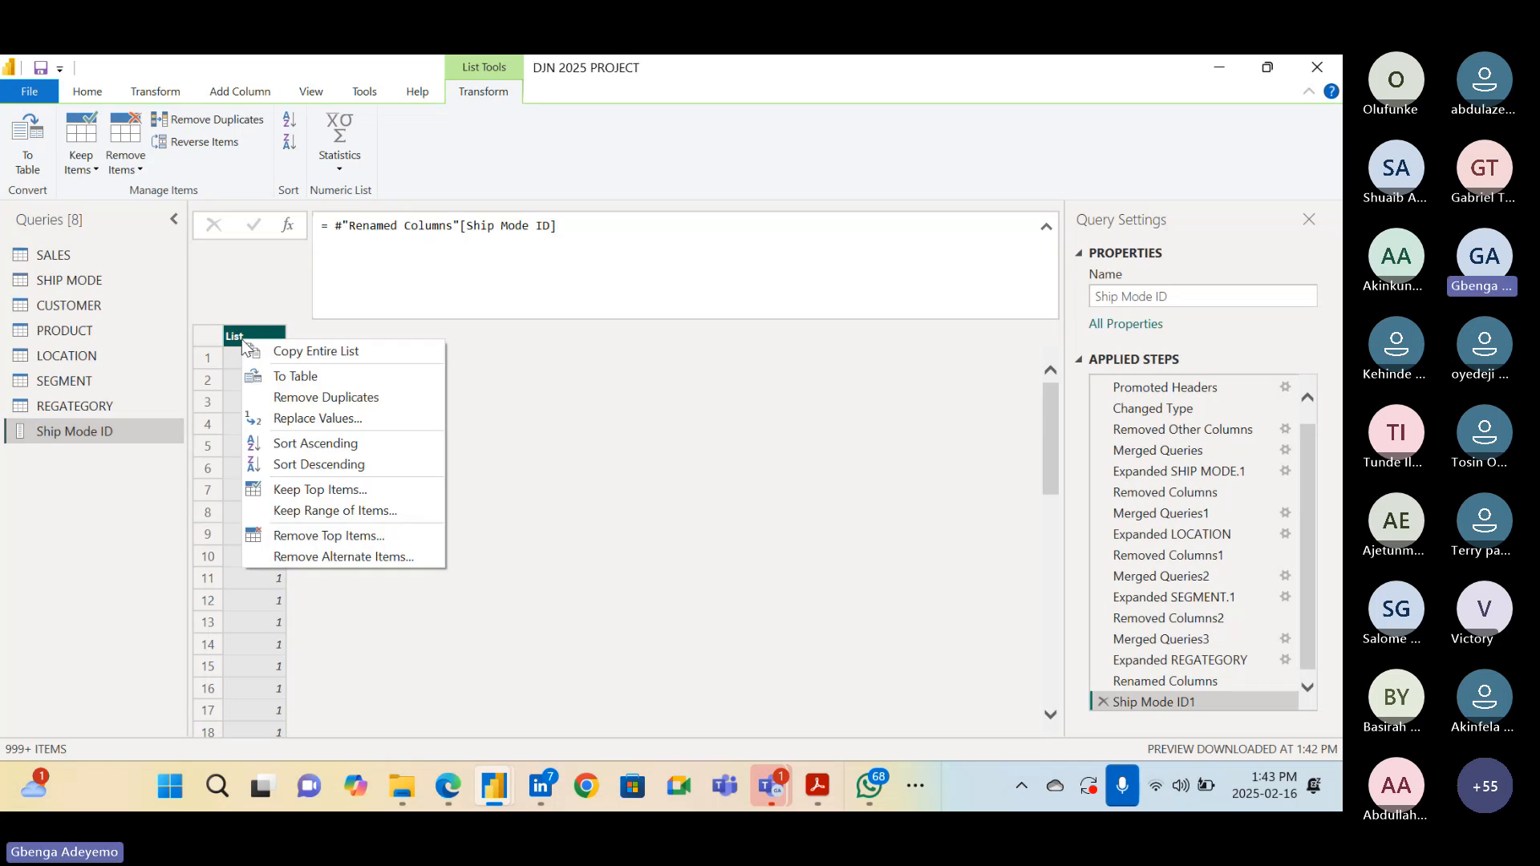
click(303, 399)
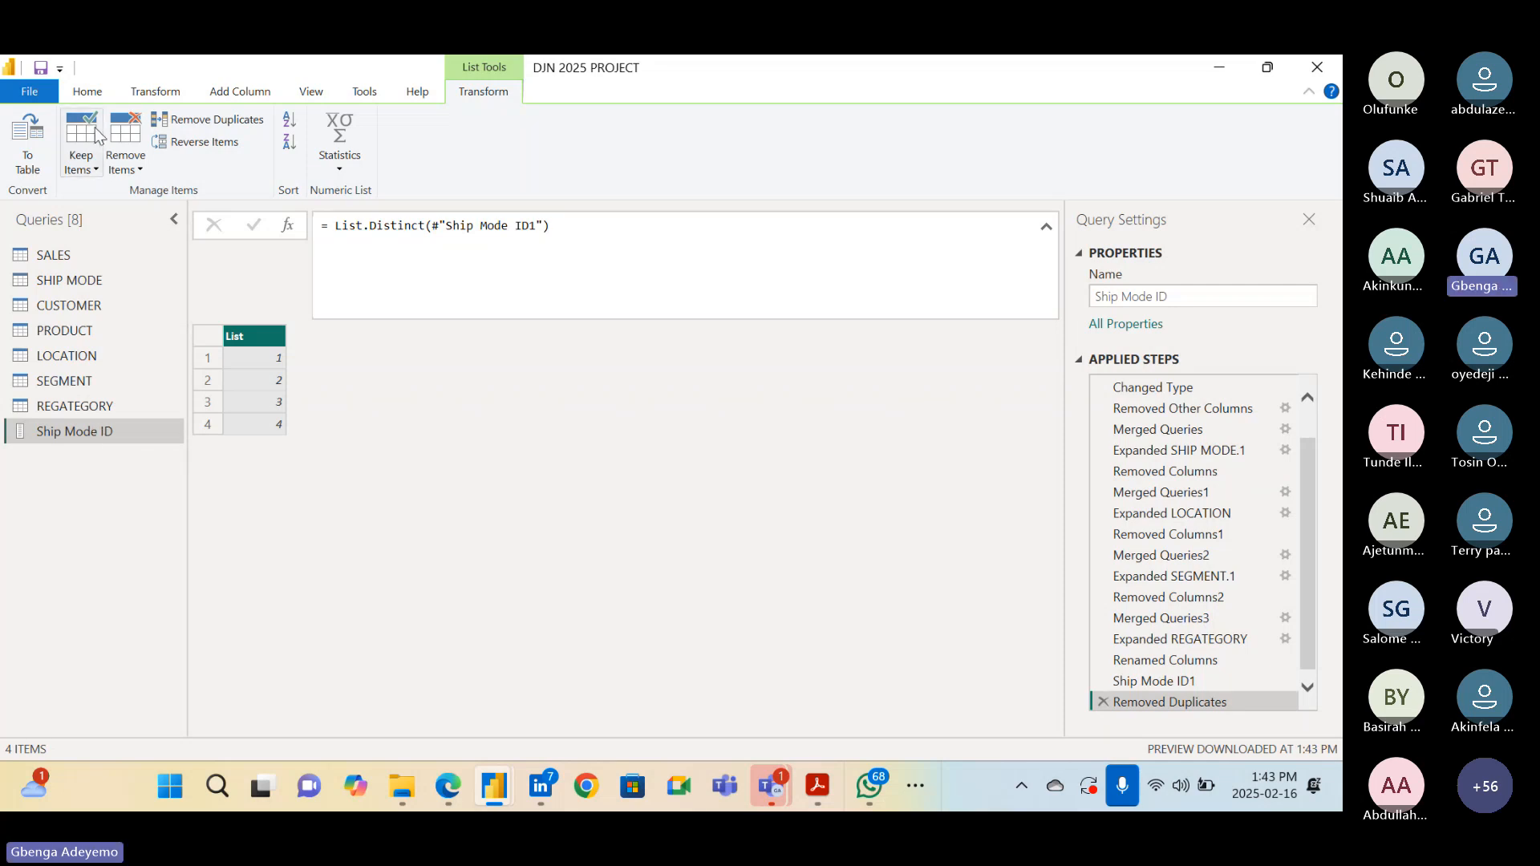
Create a new parameter named ShipModeFIlter
click(87, 92)
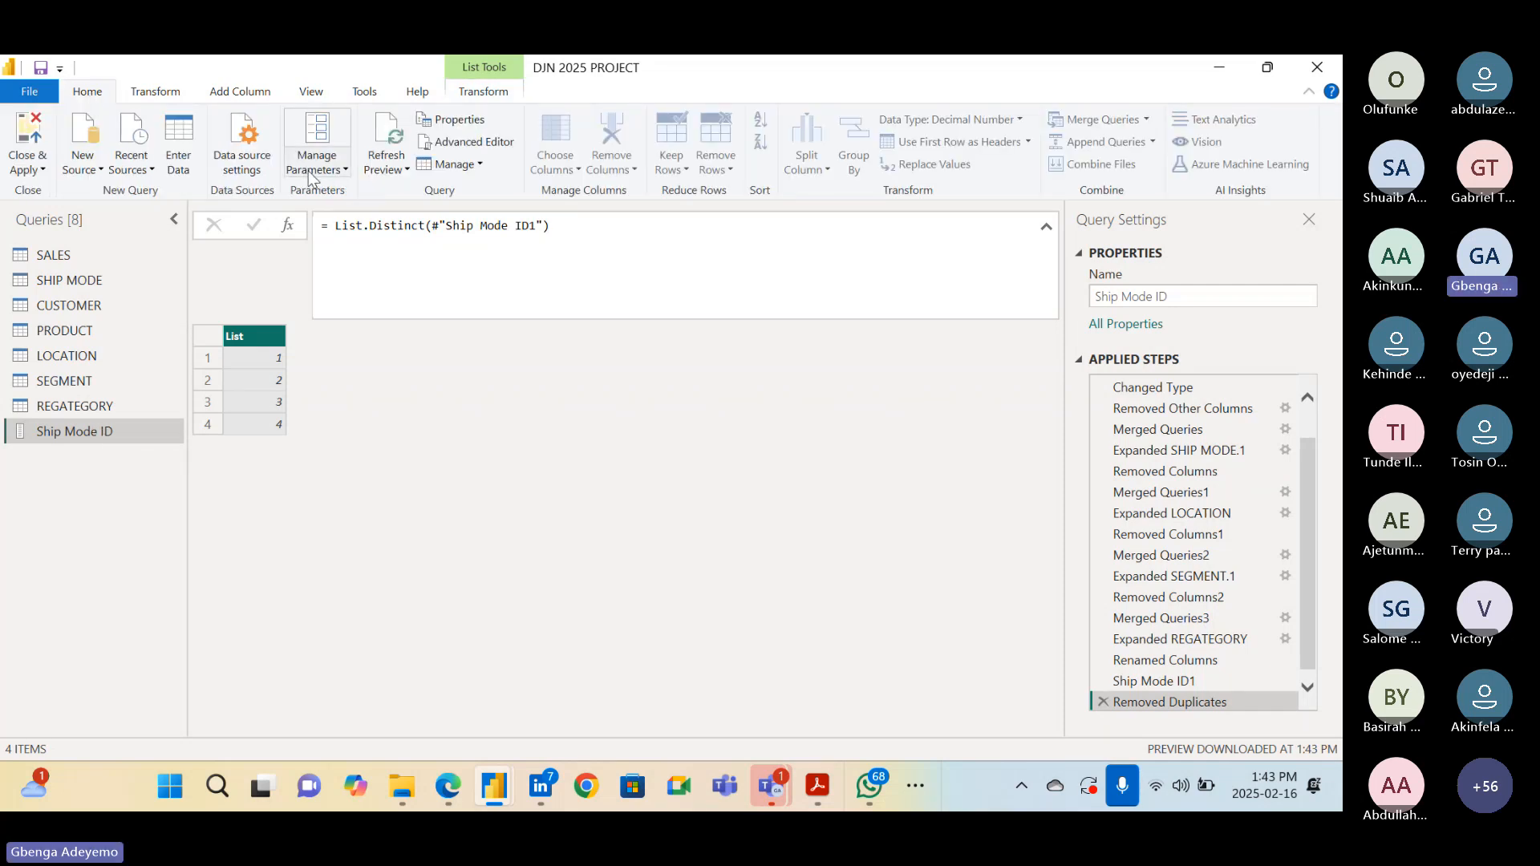
click(344, 166)
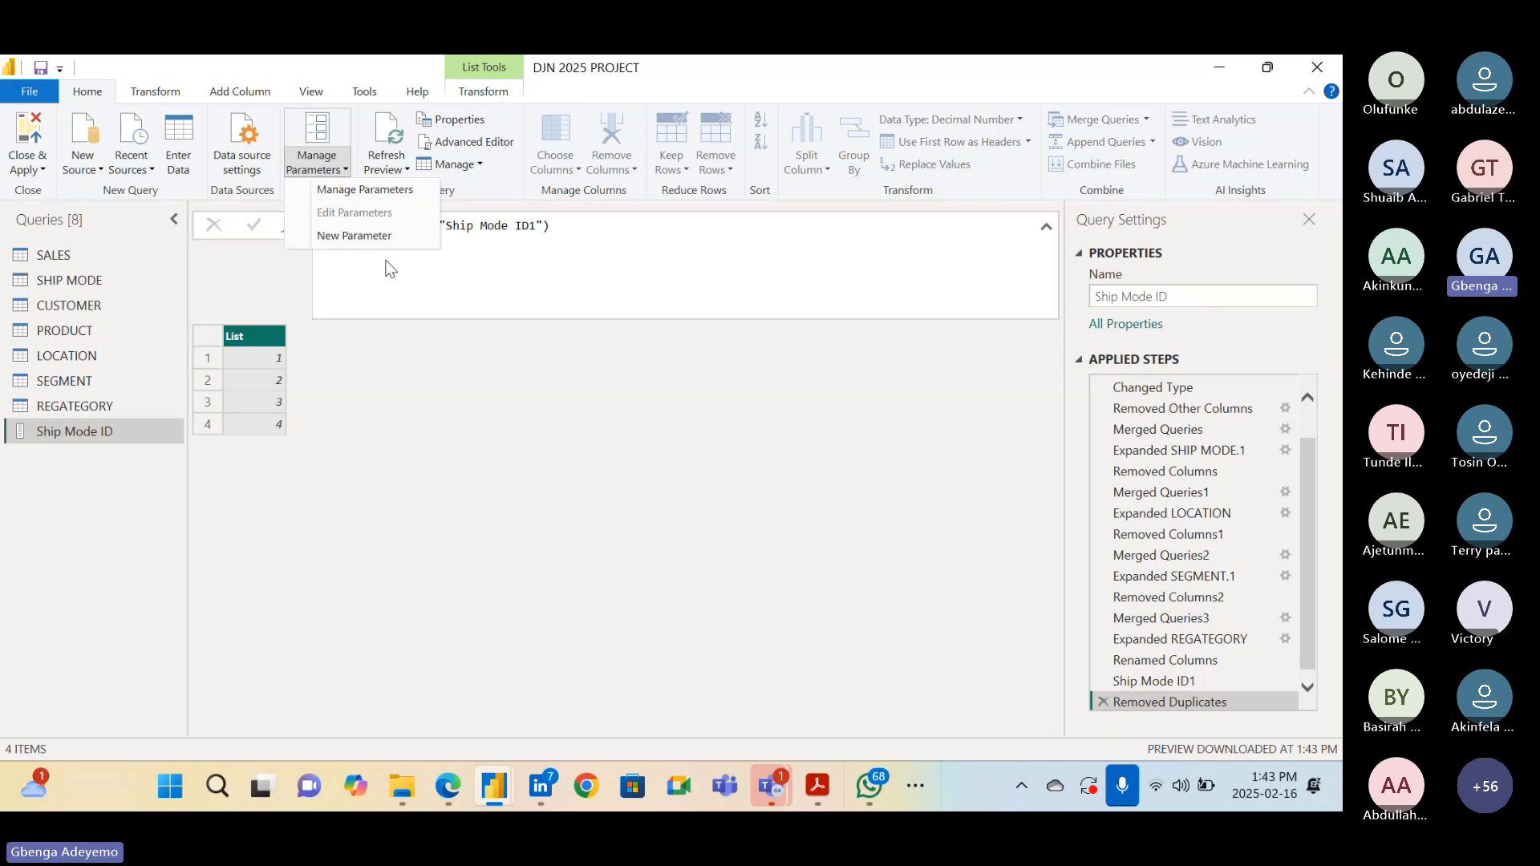
click(361, 235)
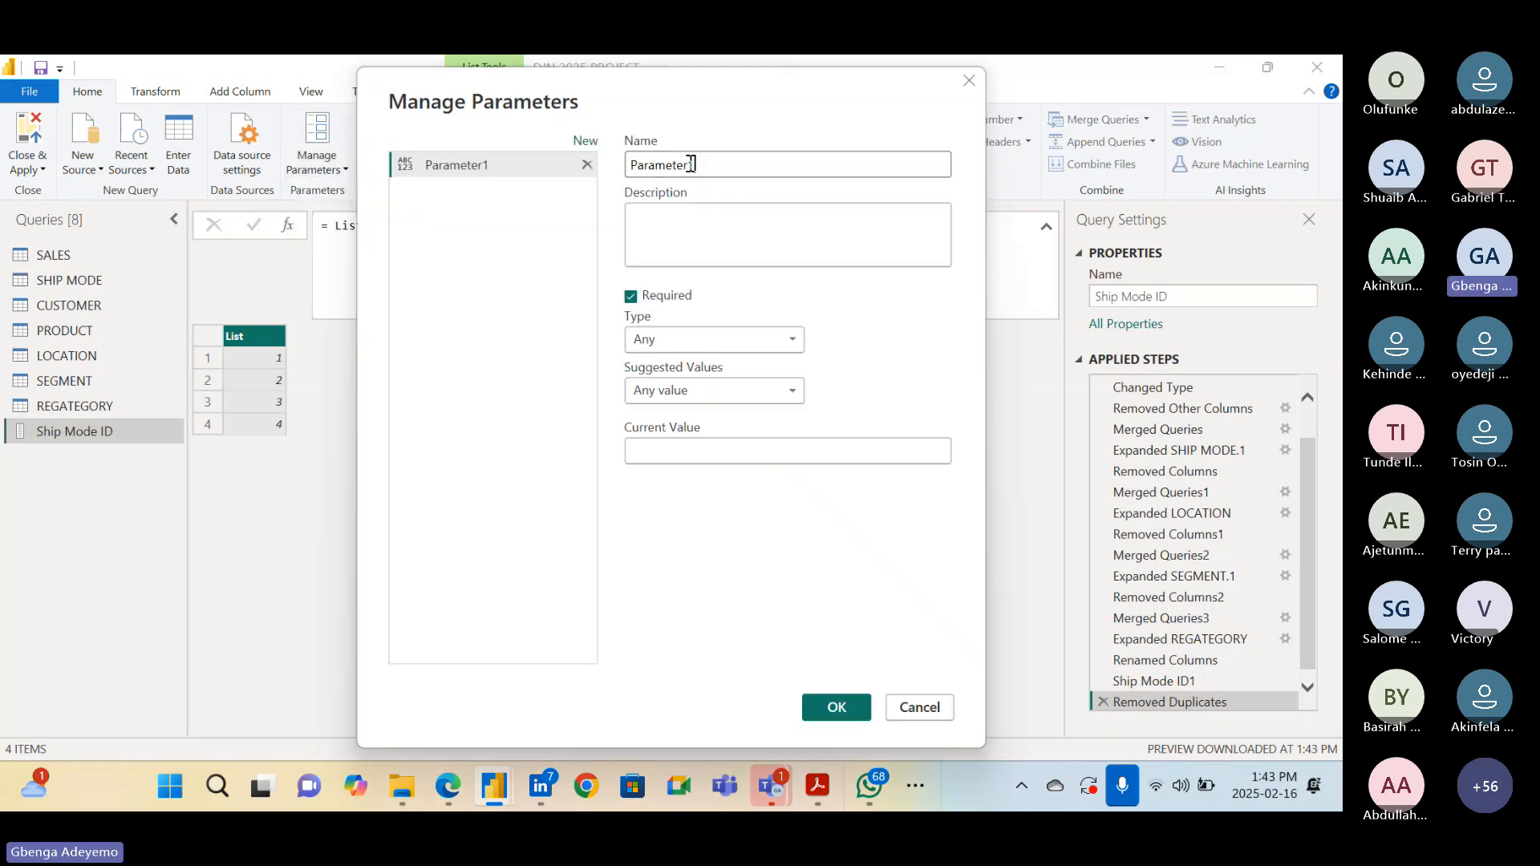
text(Ship)
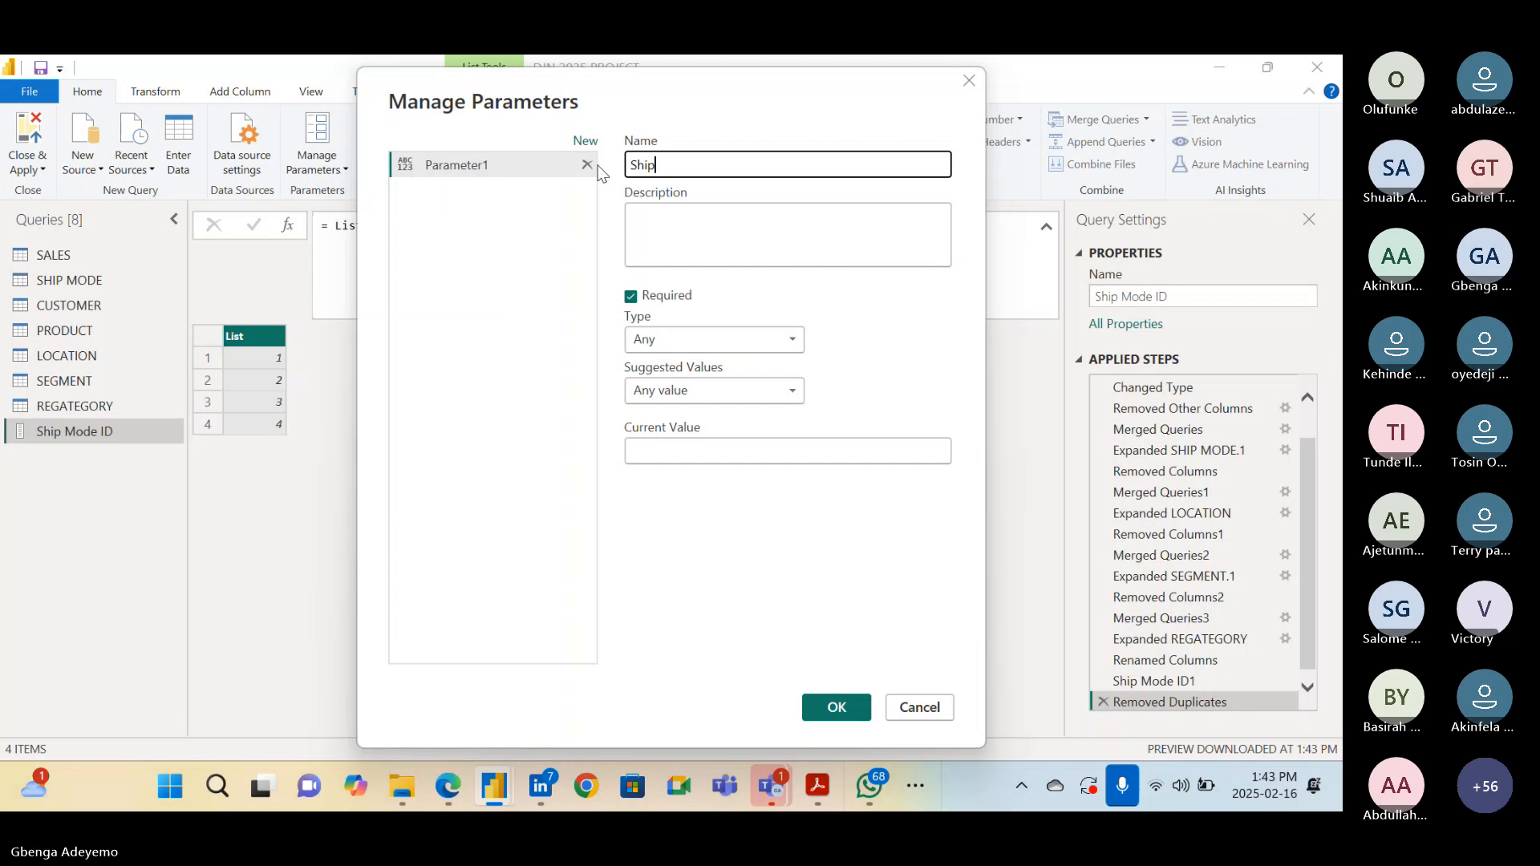
text(ModeFIlter)
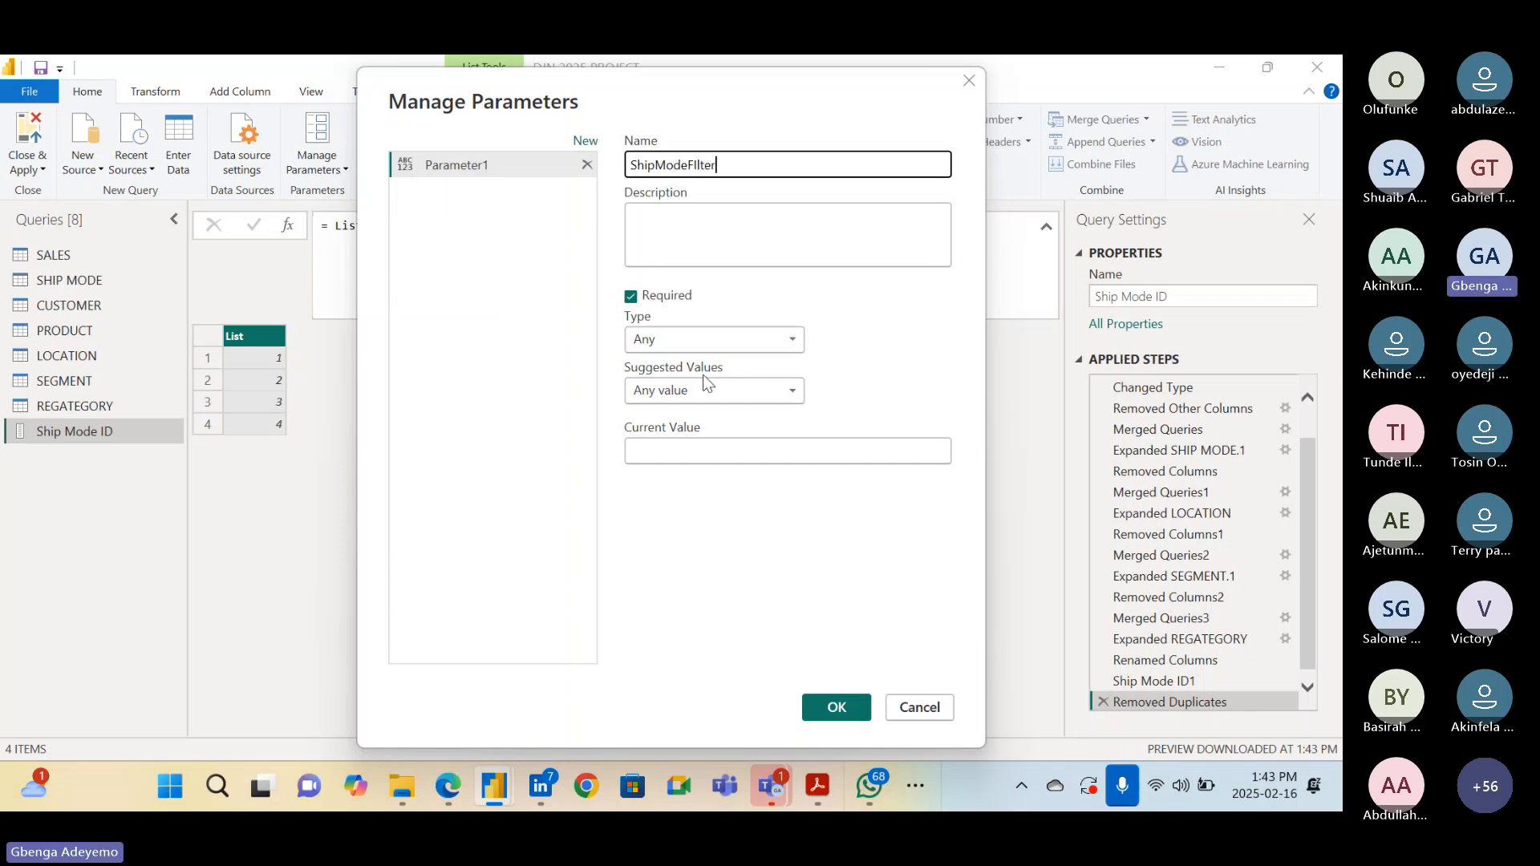
click(684, 391)
click(841, 377)
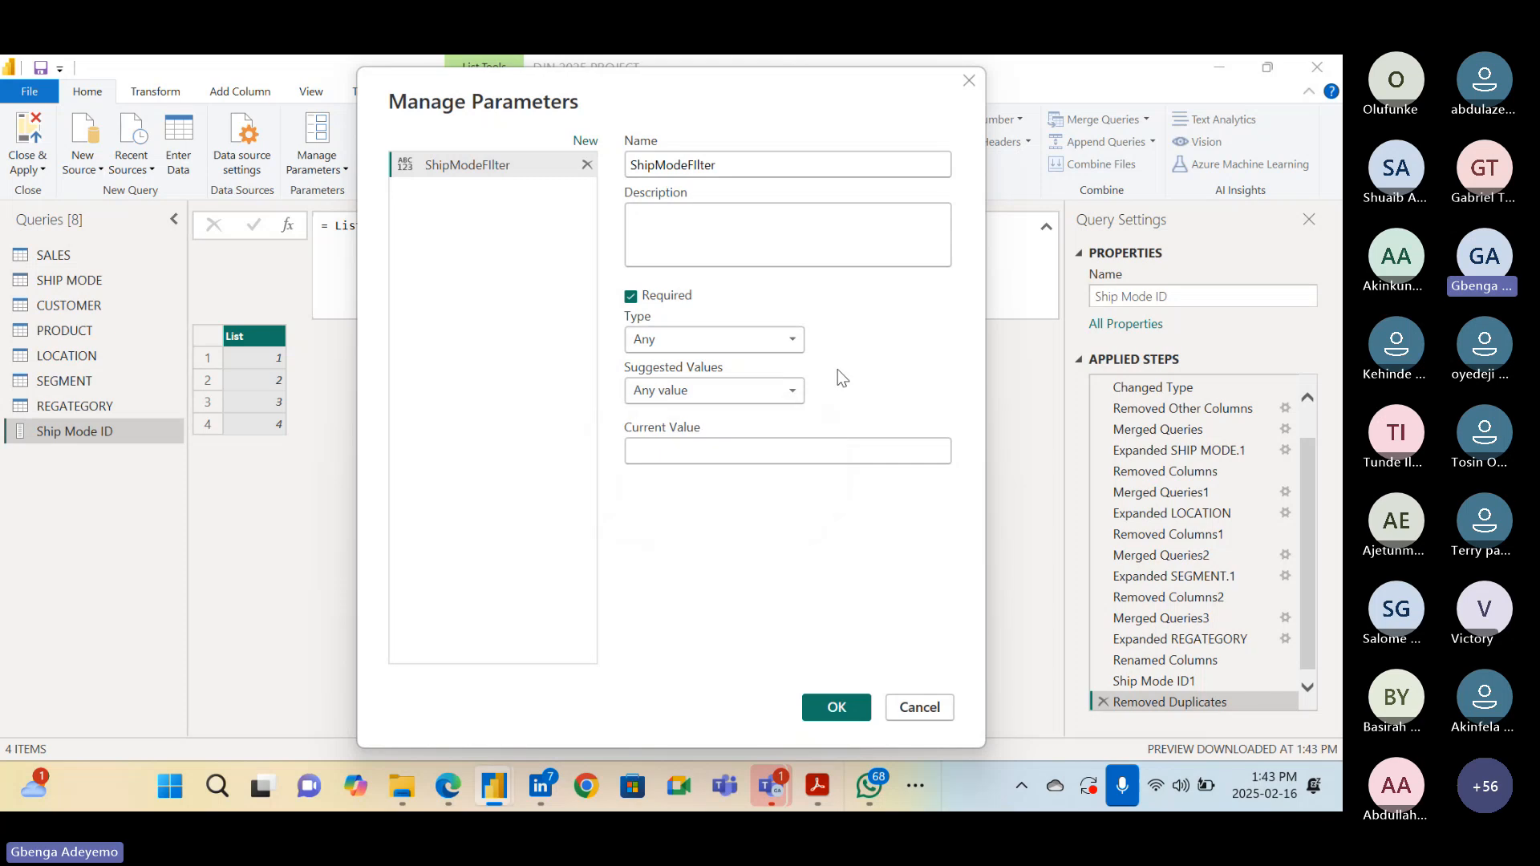
Set the parameter's suggested values to the Ship Mode ID query and its current value to 2, and confirm the parameter
click(673, 389)
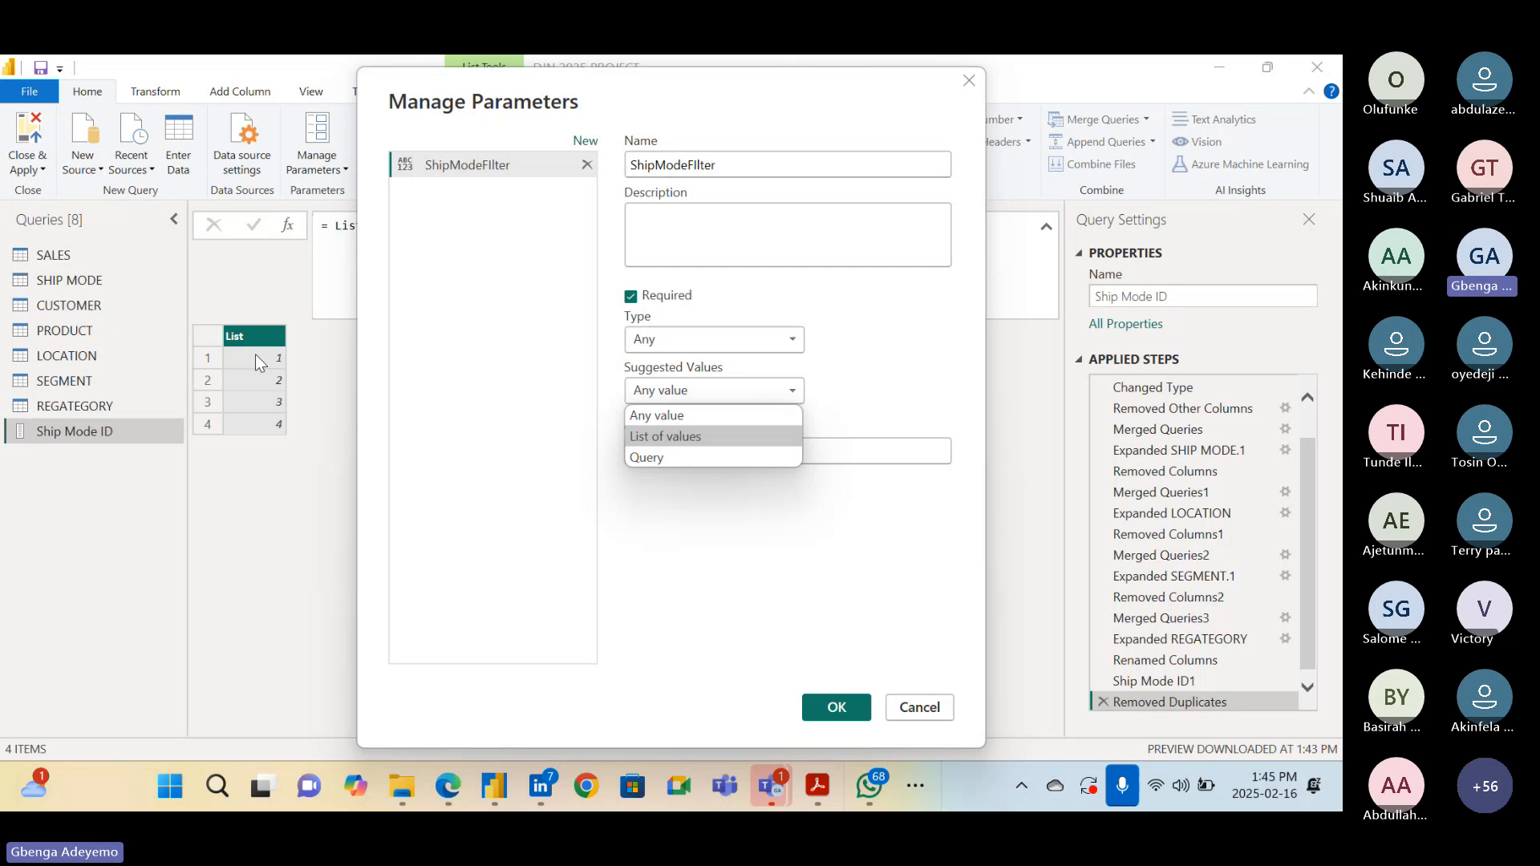
click(670, 455)
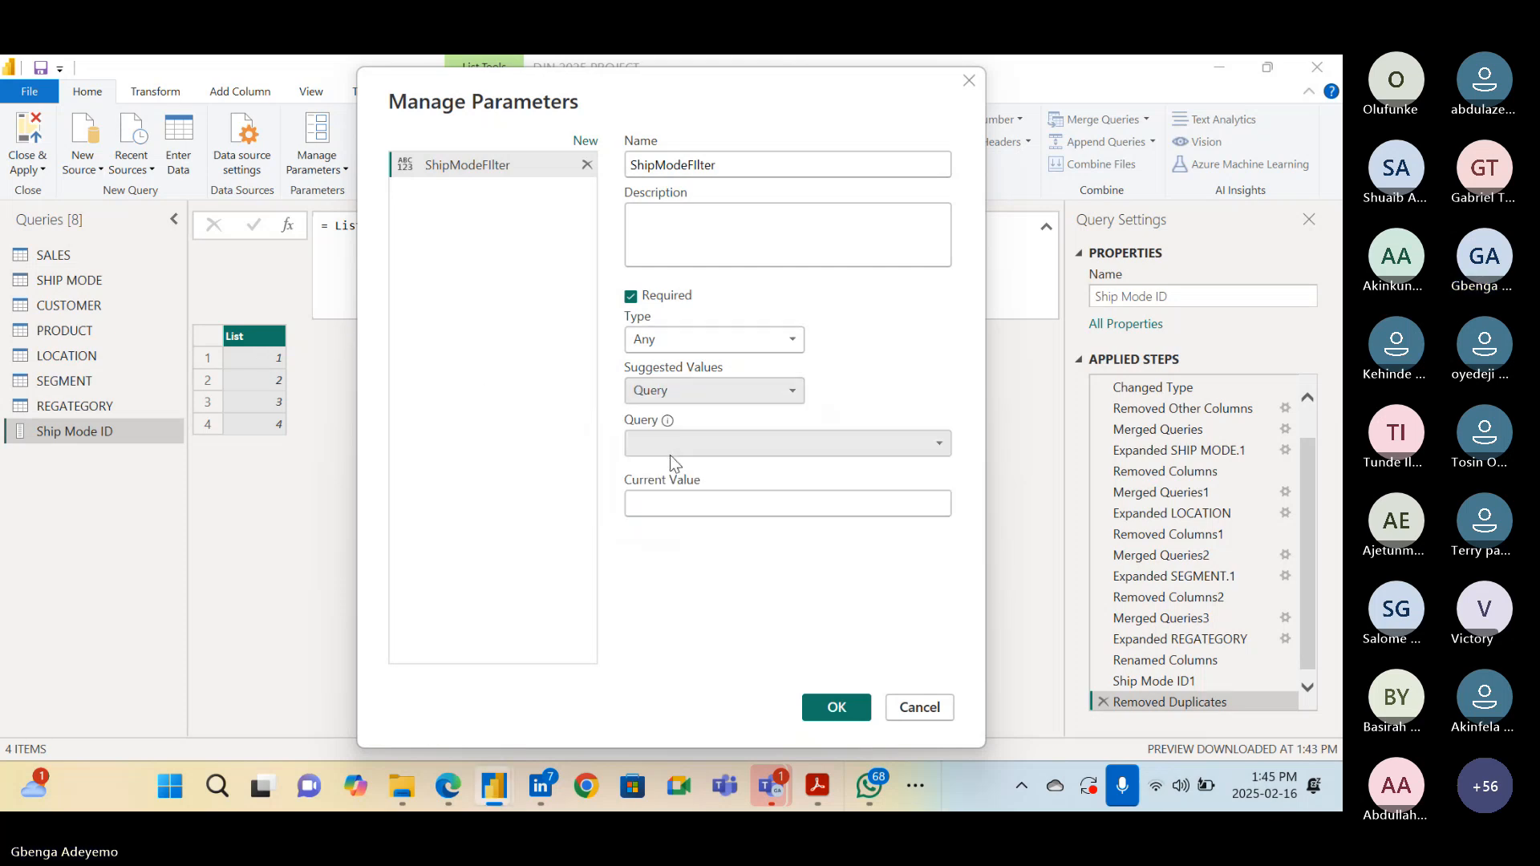
click(732, 445)
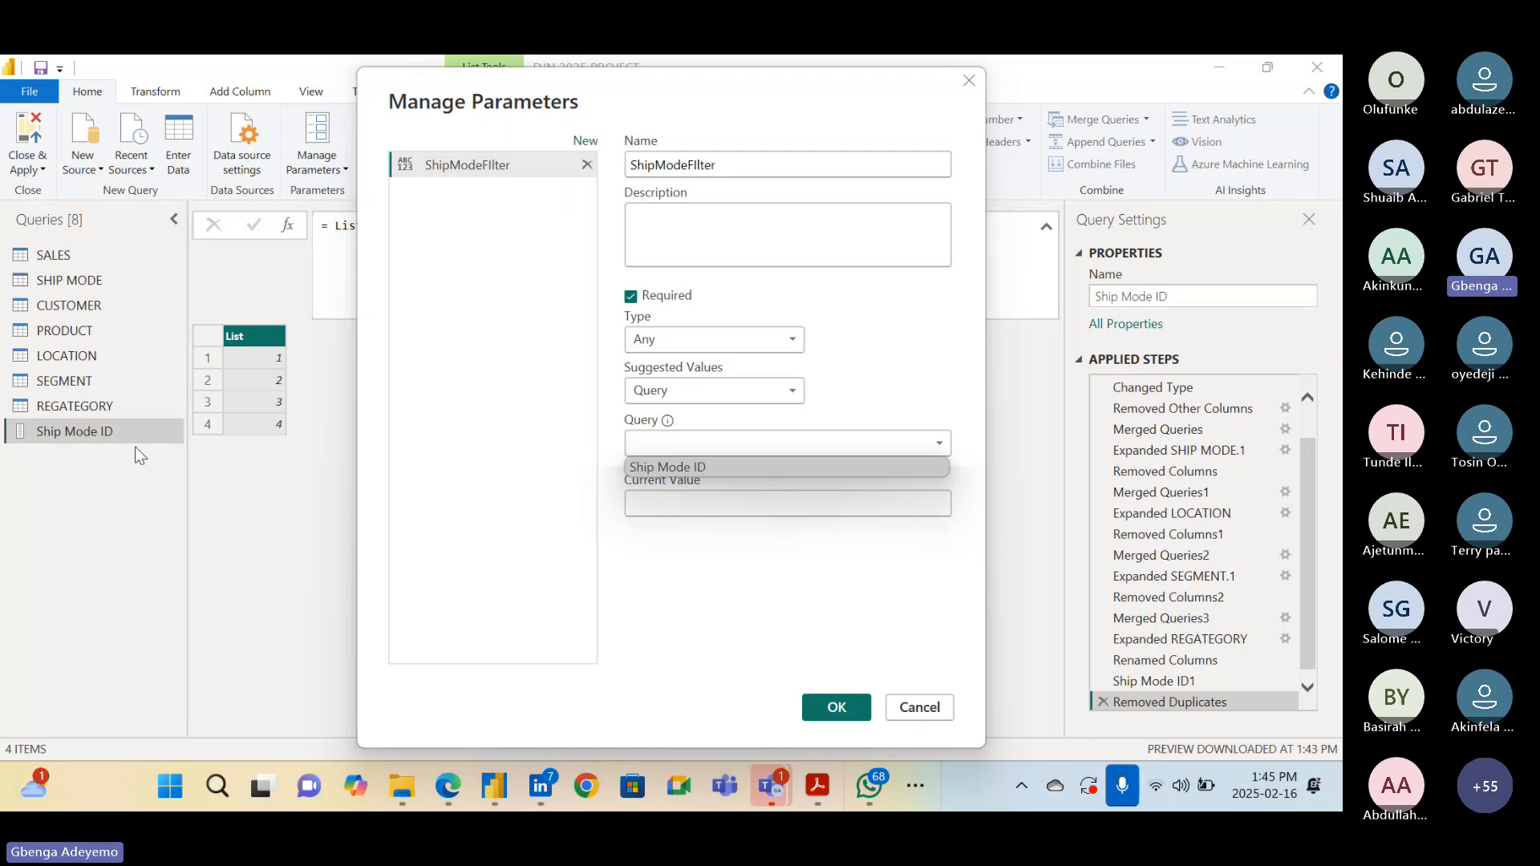
click(729, 466)
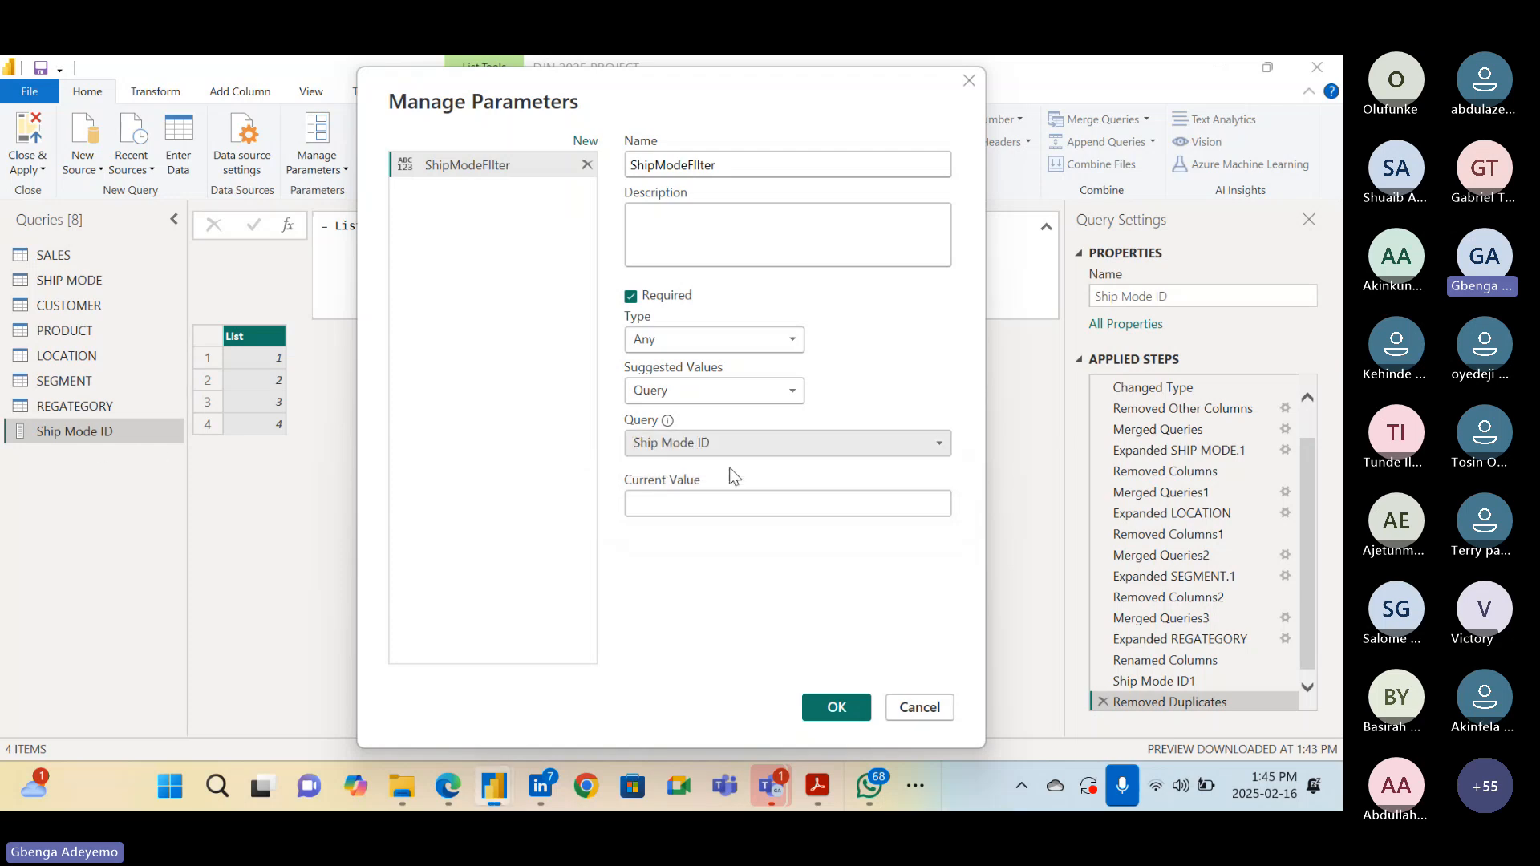
click(717, 493)
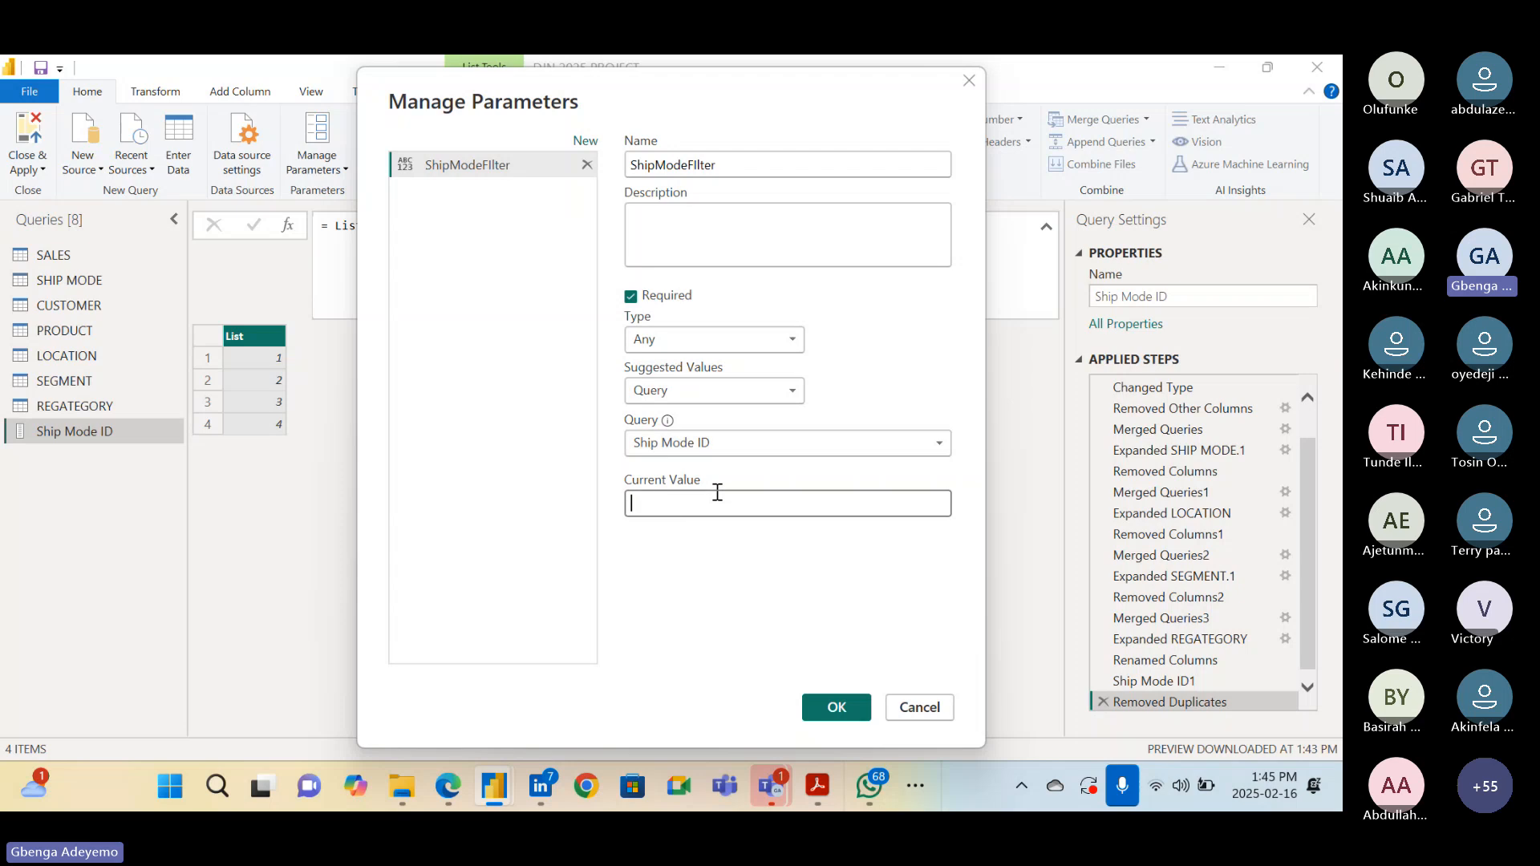
text(1)
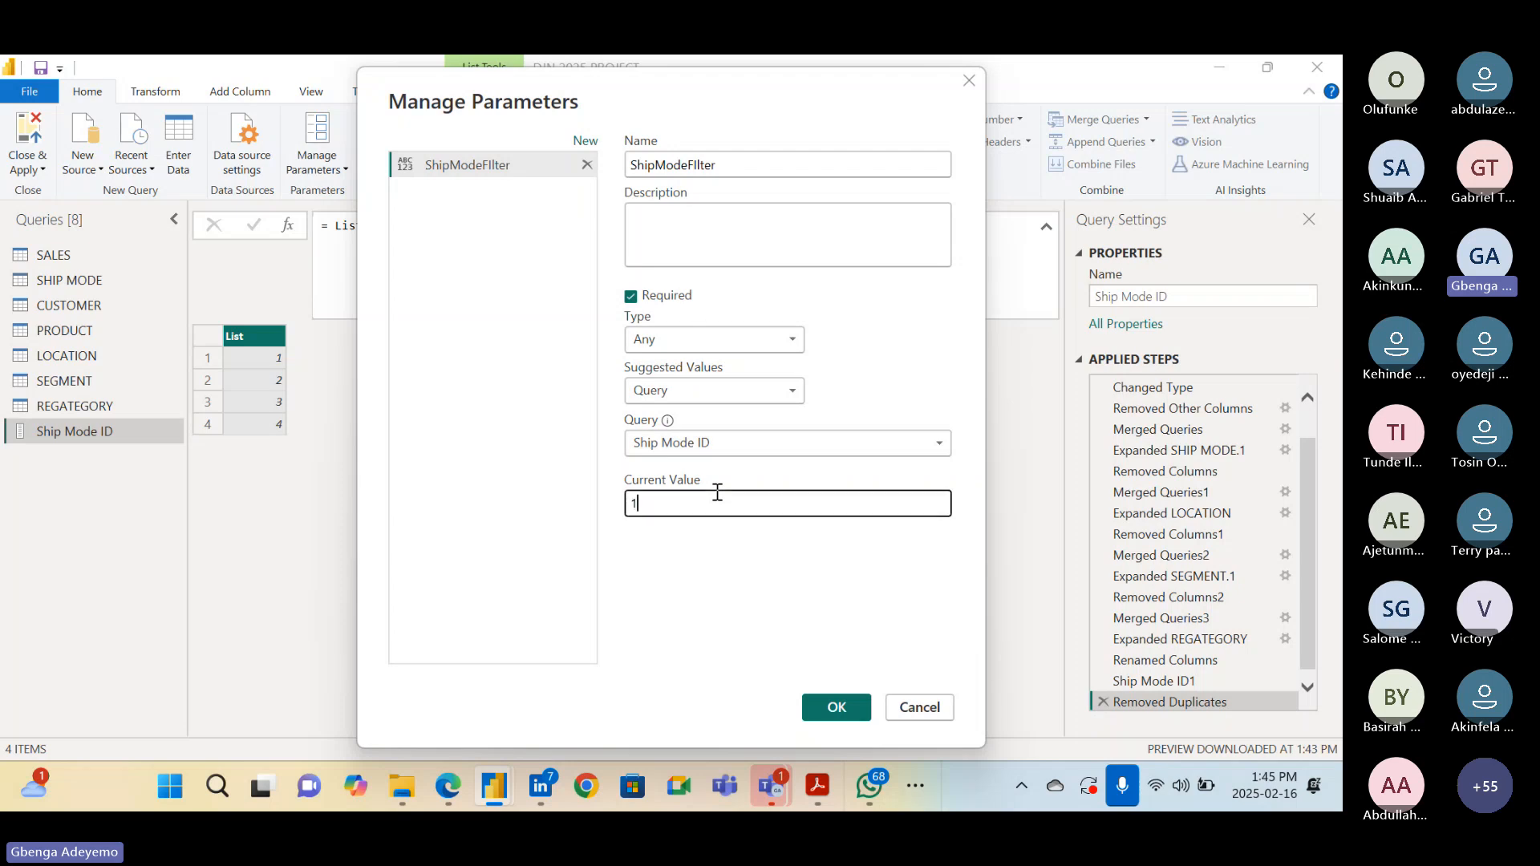
key(BackSpace)
text(2)
click(851, 714)
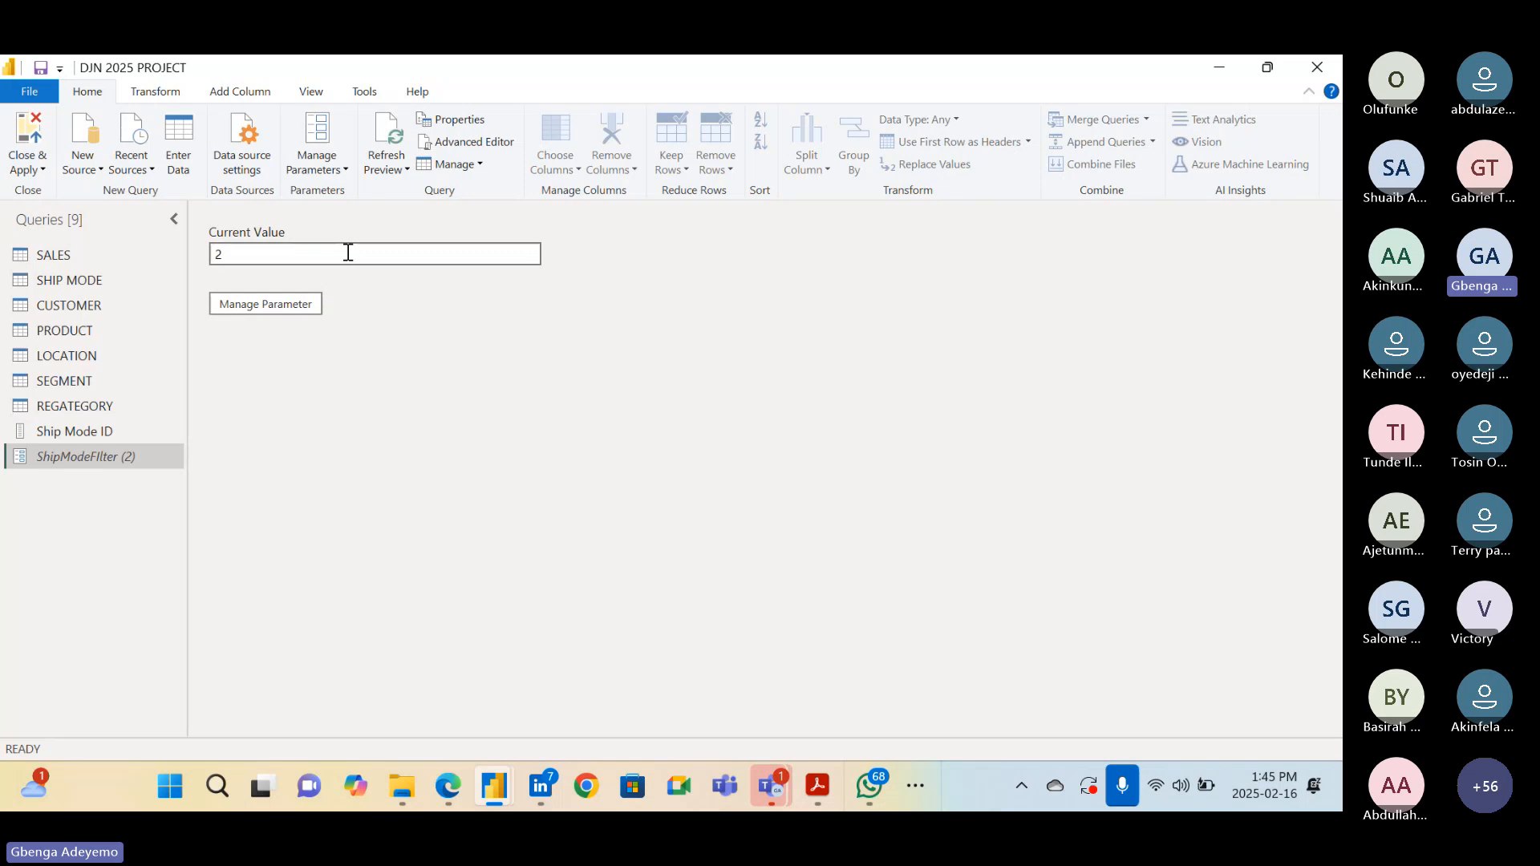
Change the current value of the ShipModeFIlter parameter to 3
click(538, 253)
key(BackSpace)
text(3)
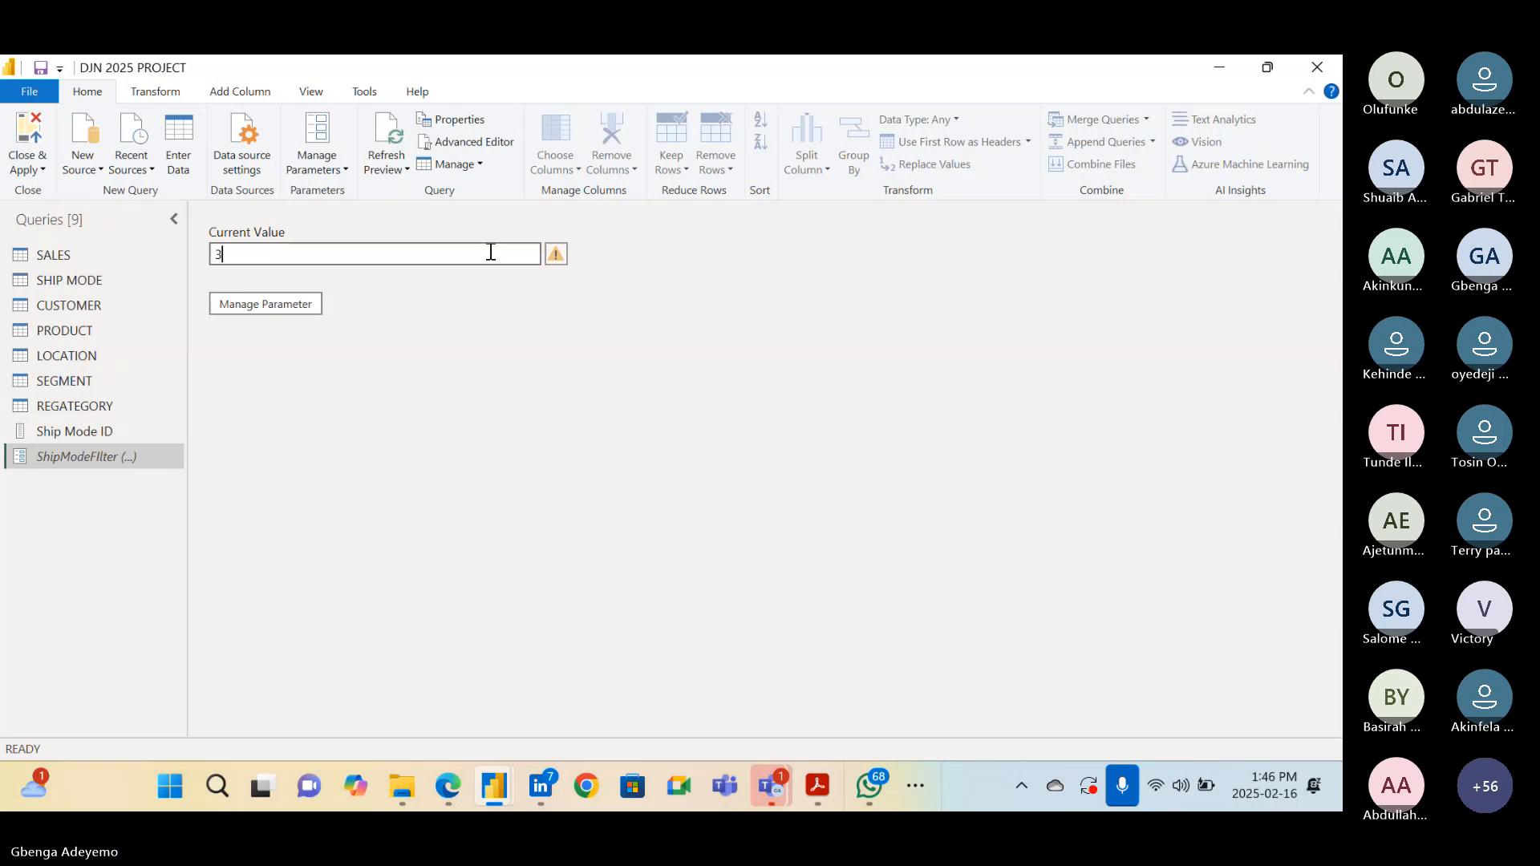
key(Return)
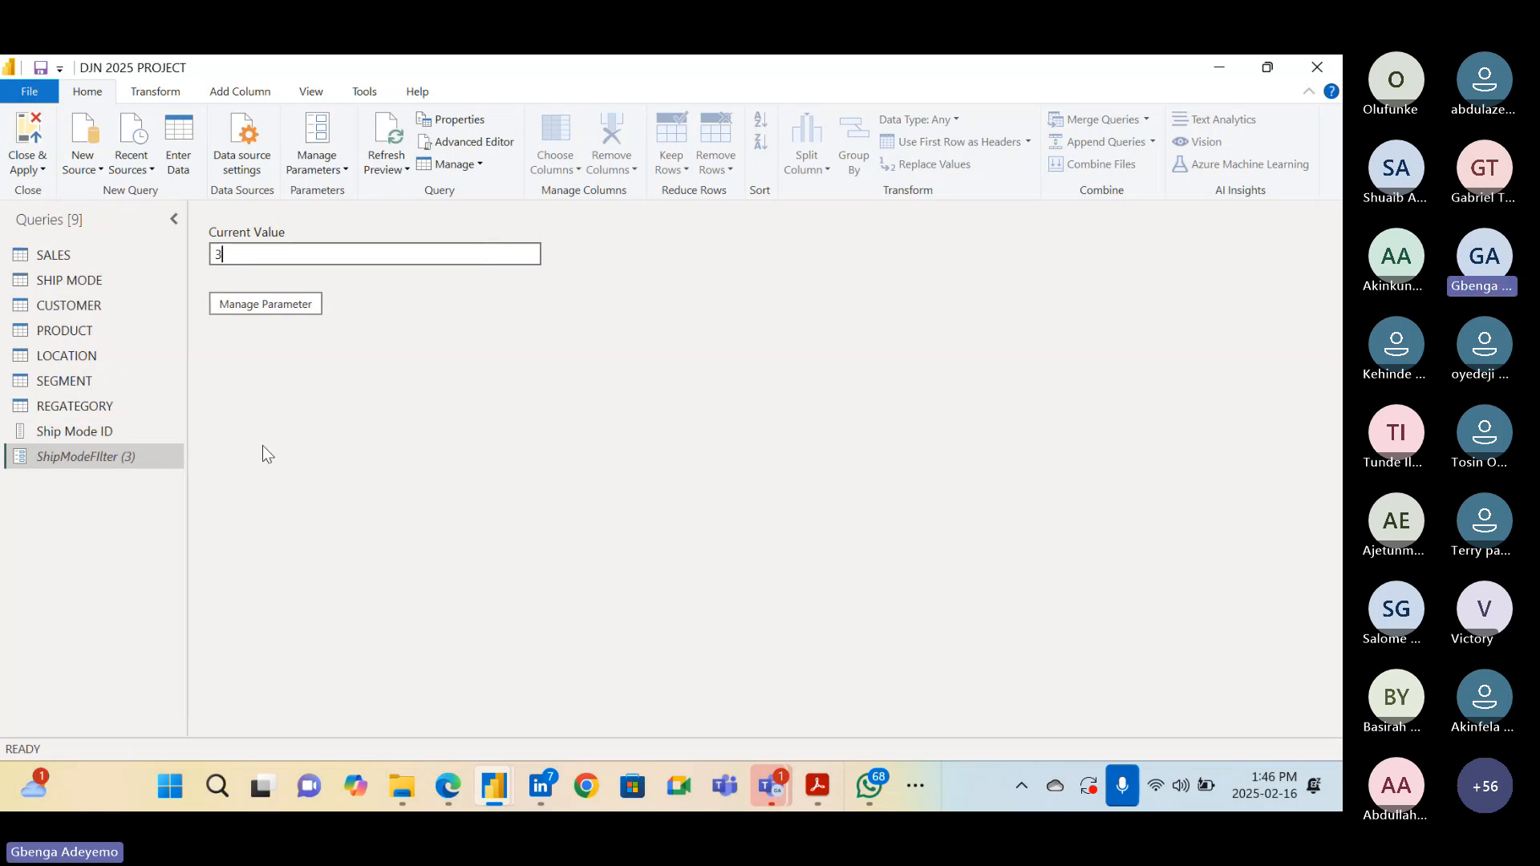
Filter the SALES query's Ship Mode ID column to keep only the value 2, loading the full value list first
click(85, 255)
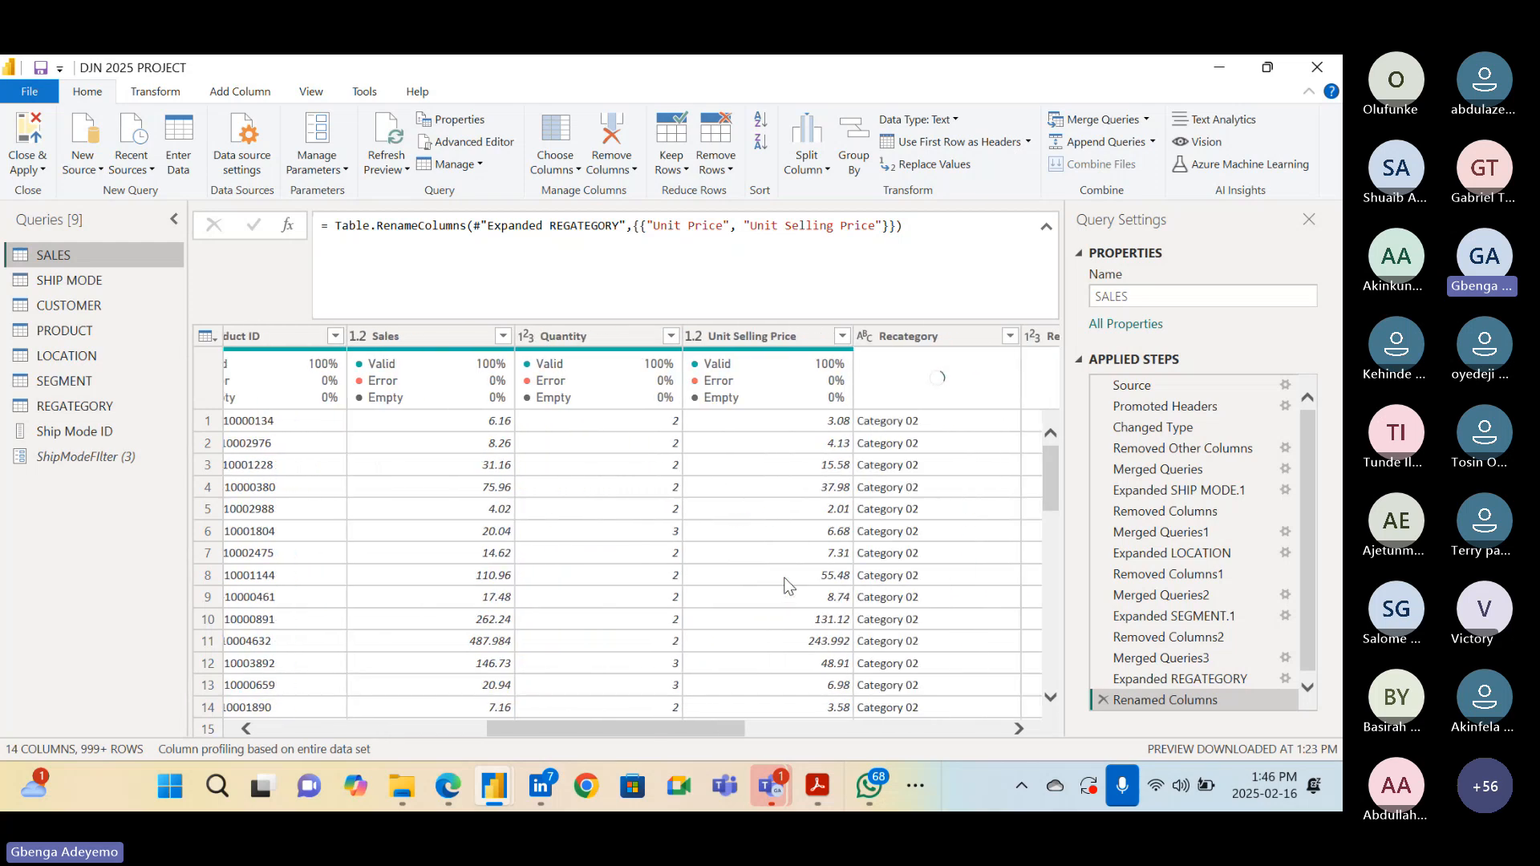
scroll(788, 585, right, 5)
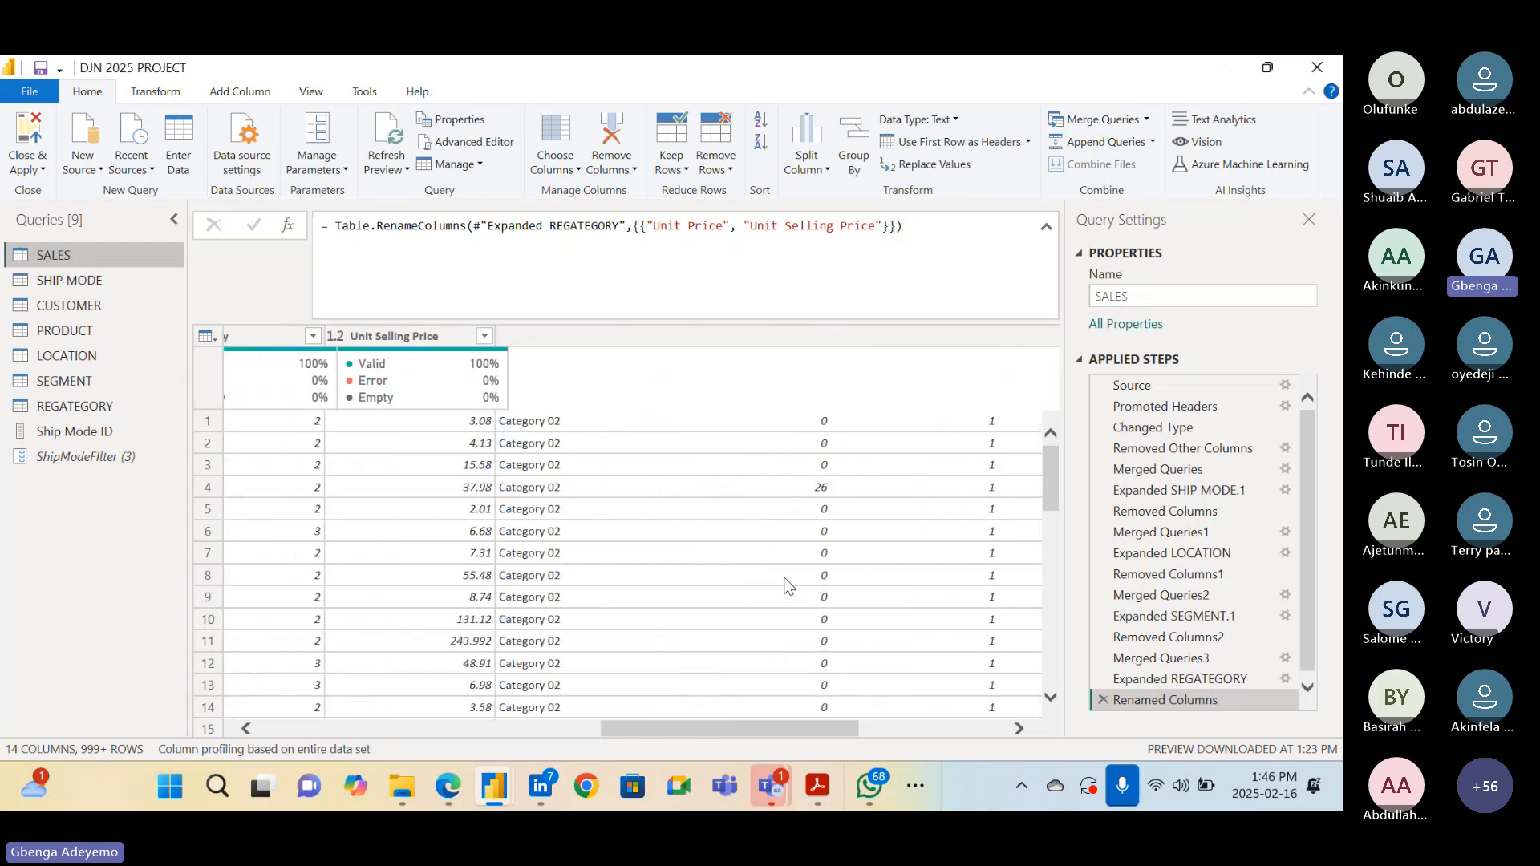
click(783, 341)
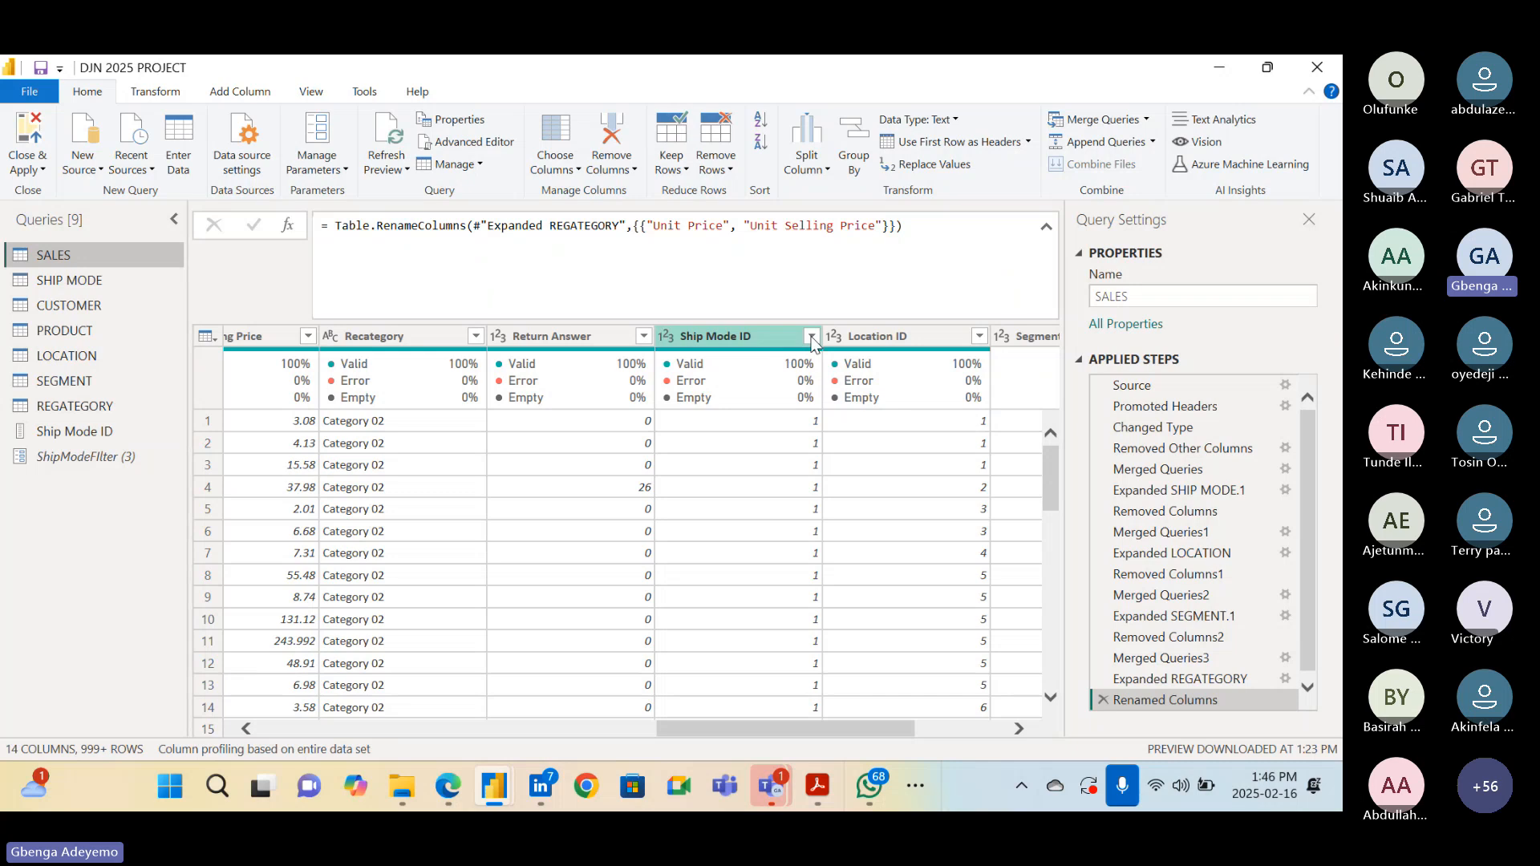
click(811, 335)
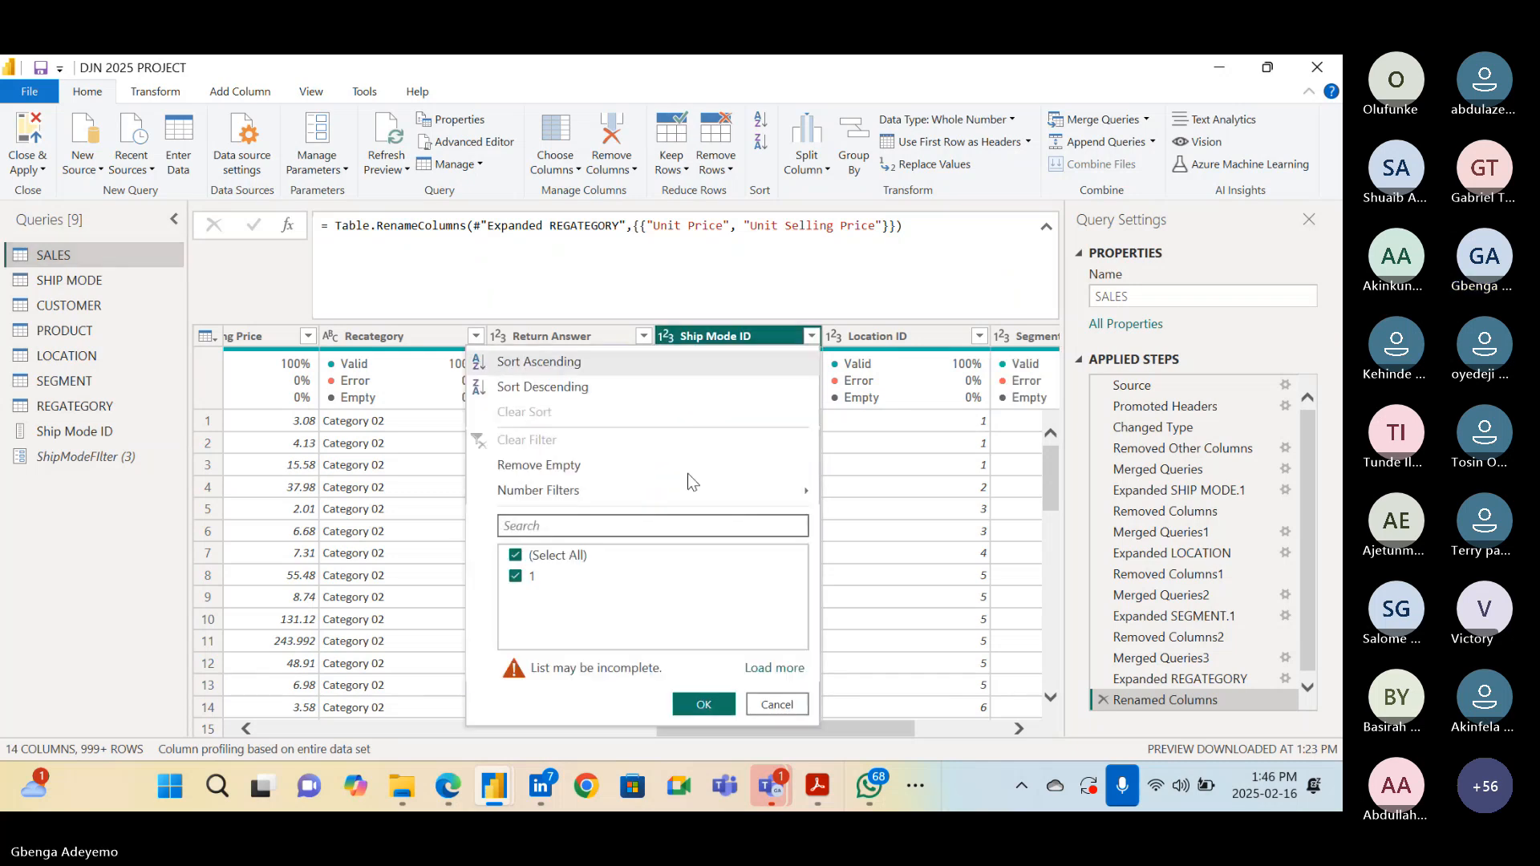
click(792, 667)
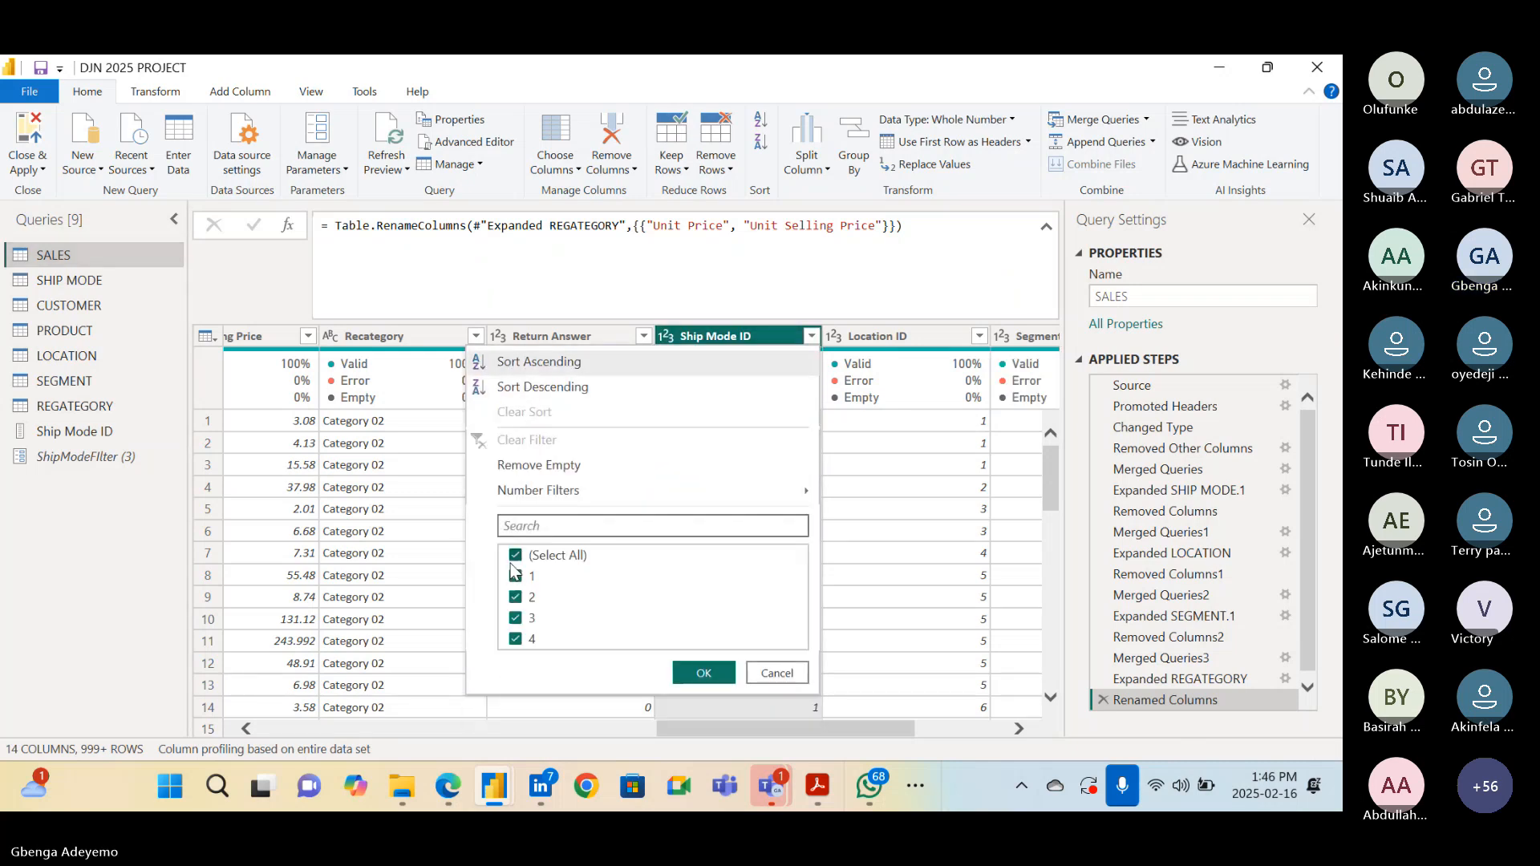
click(517, 557)
click(516, 599)
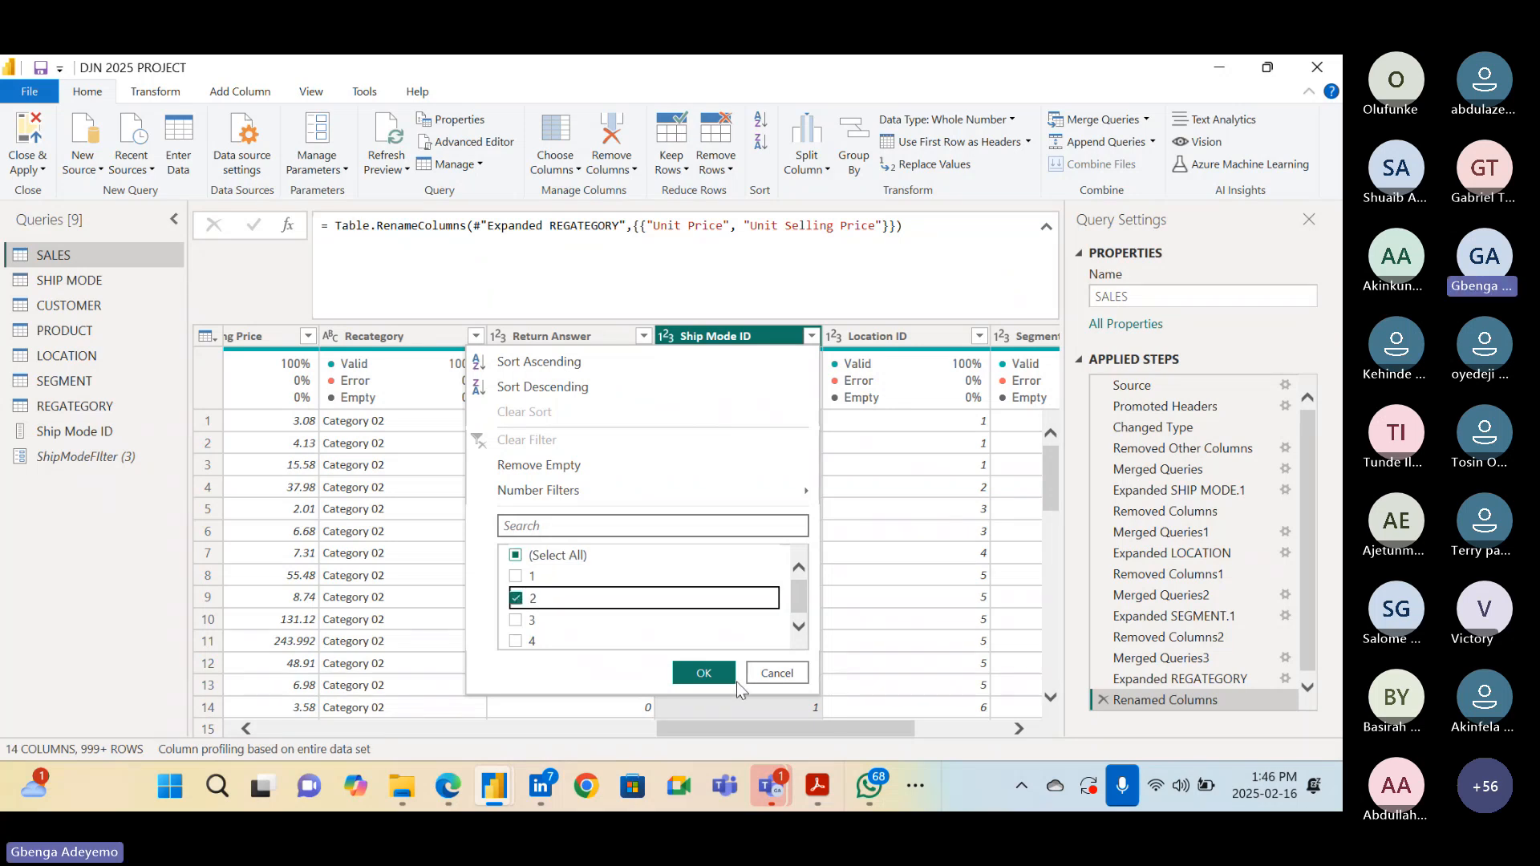
click(710, 681)
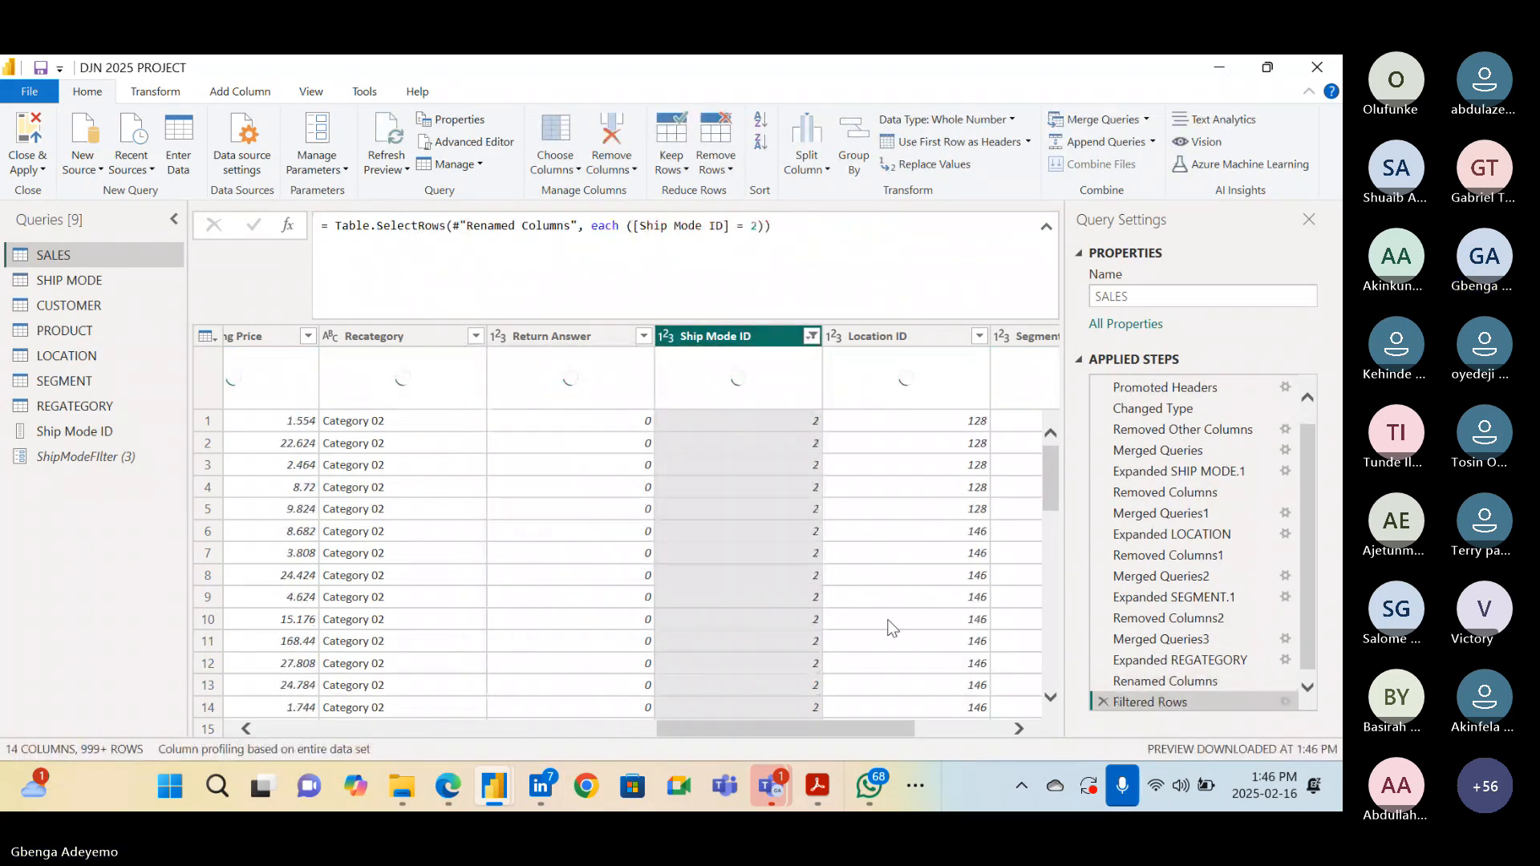
Open the settings of the SALES query's Filtered Rows step for editing
scroll(891, 623, left, 2)
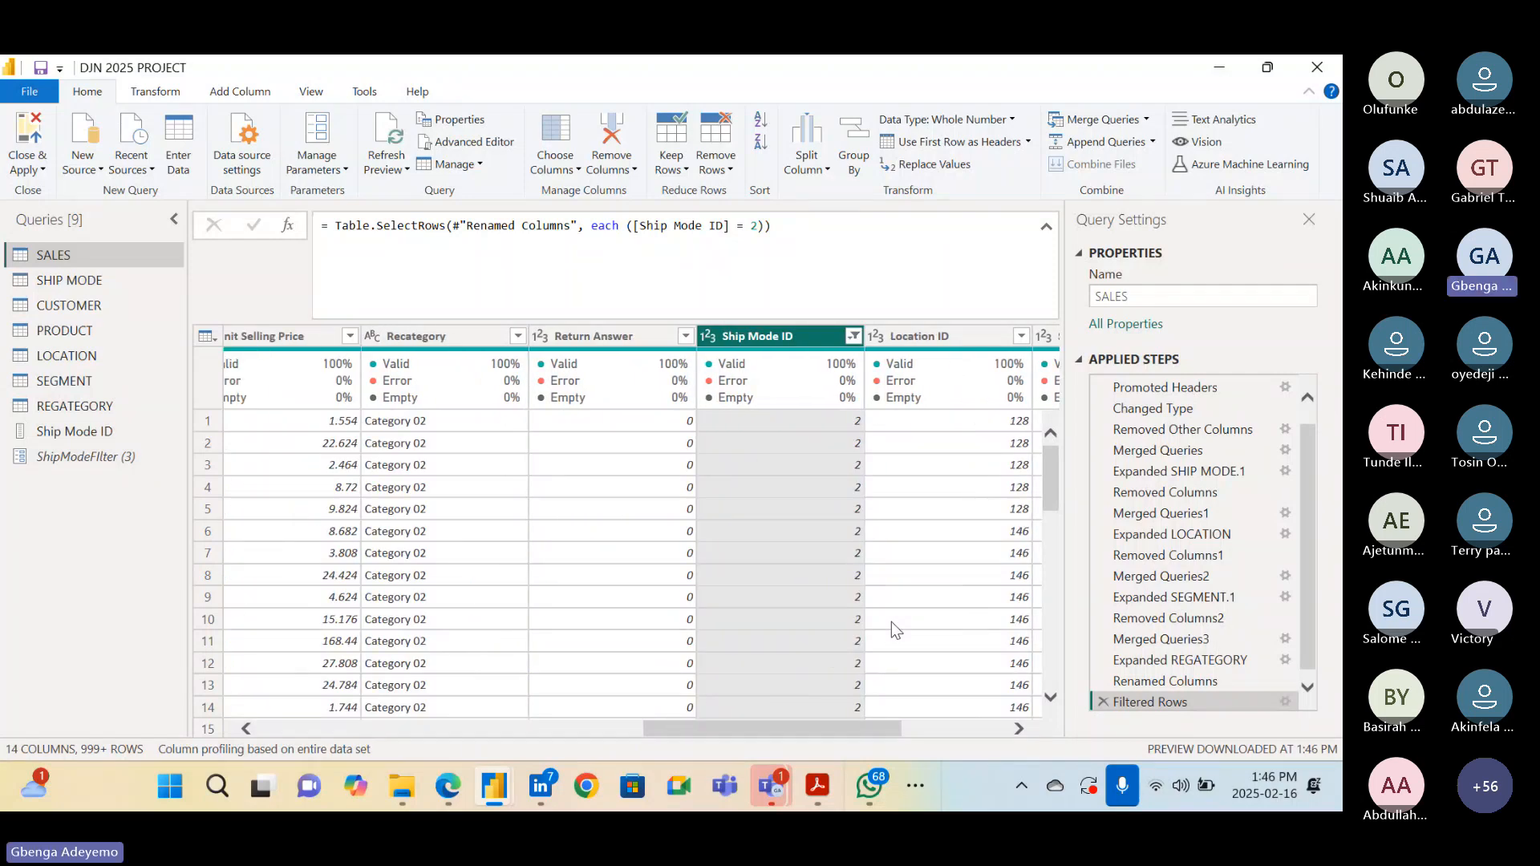
click(1287, 702)
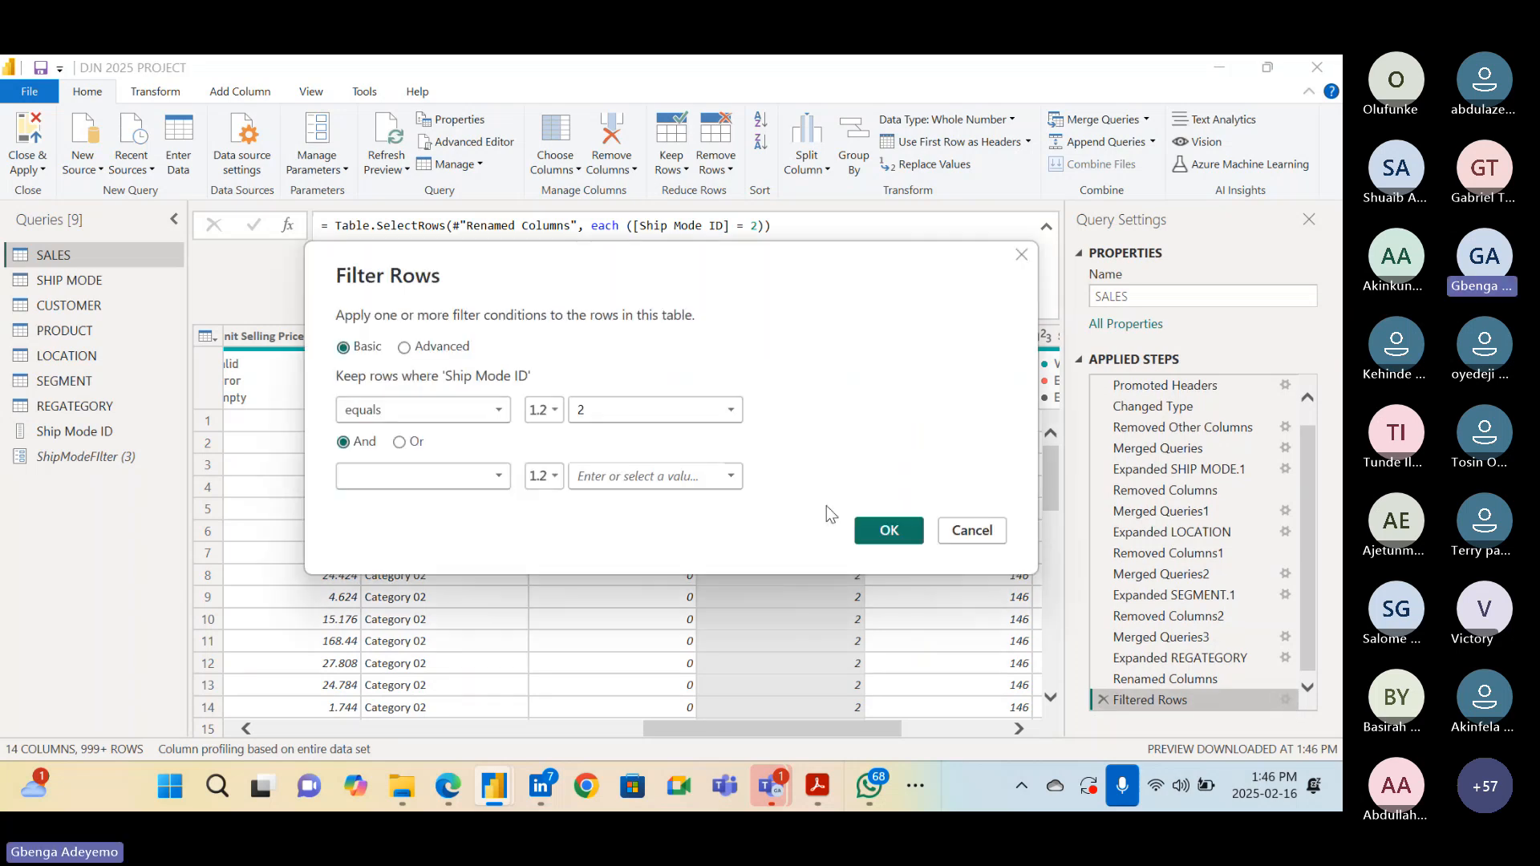
Filter the SALES rows so that Ship Mode ID equals the ShipModeFIlter parameter instead of a fixed number
click(545, 410)
click(583, 456)
click(882, 531)
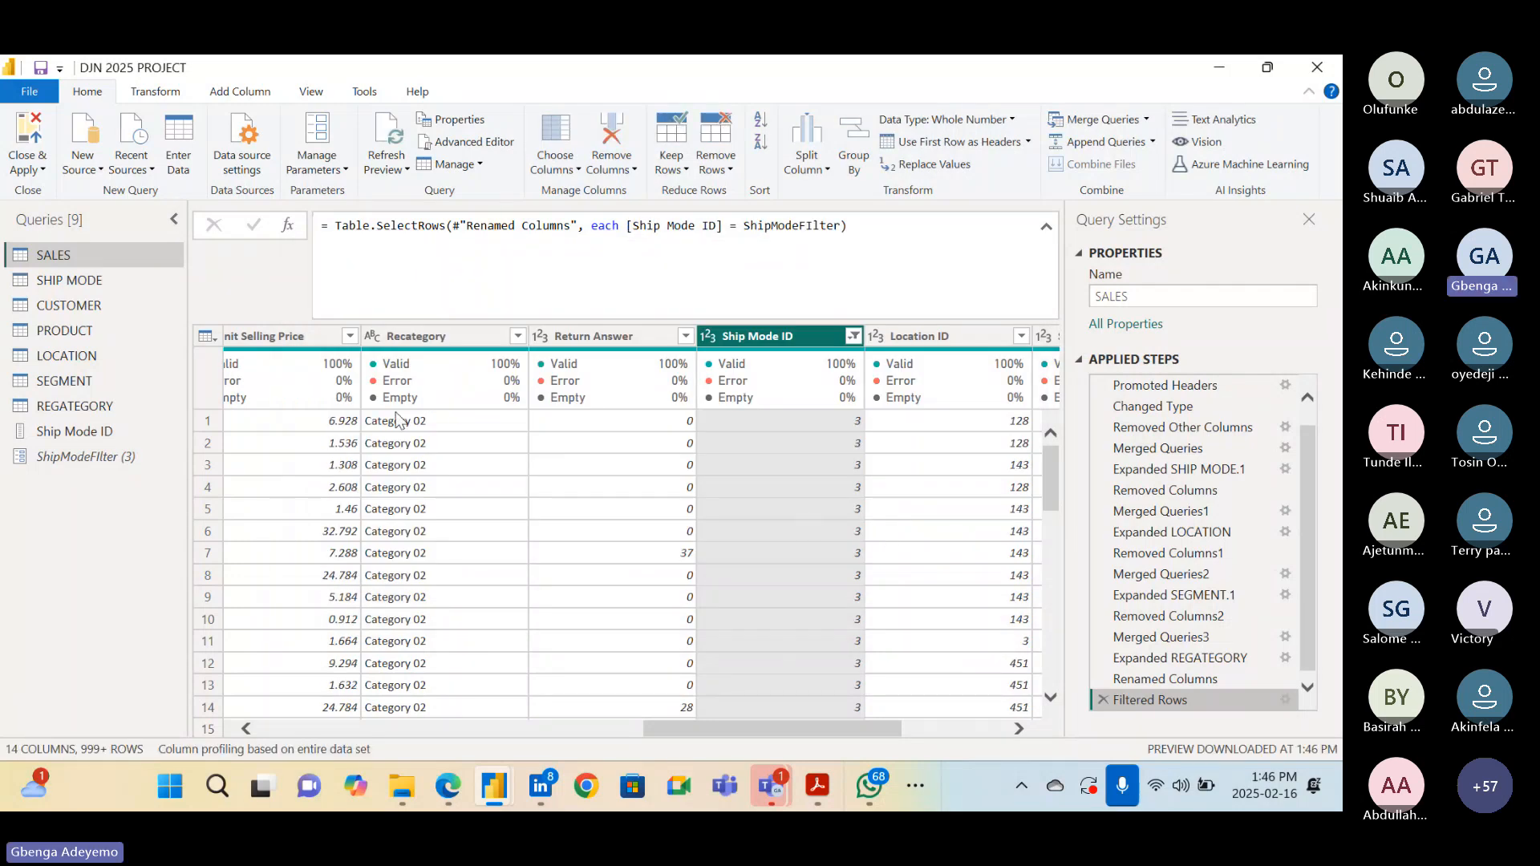
Compare the ShipModeFIlter parameter's current value with the Ship Mode ID column in the SALES query
click(74, 457)
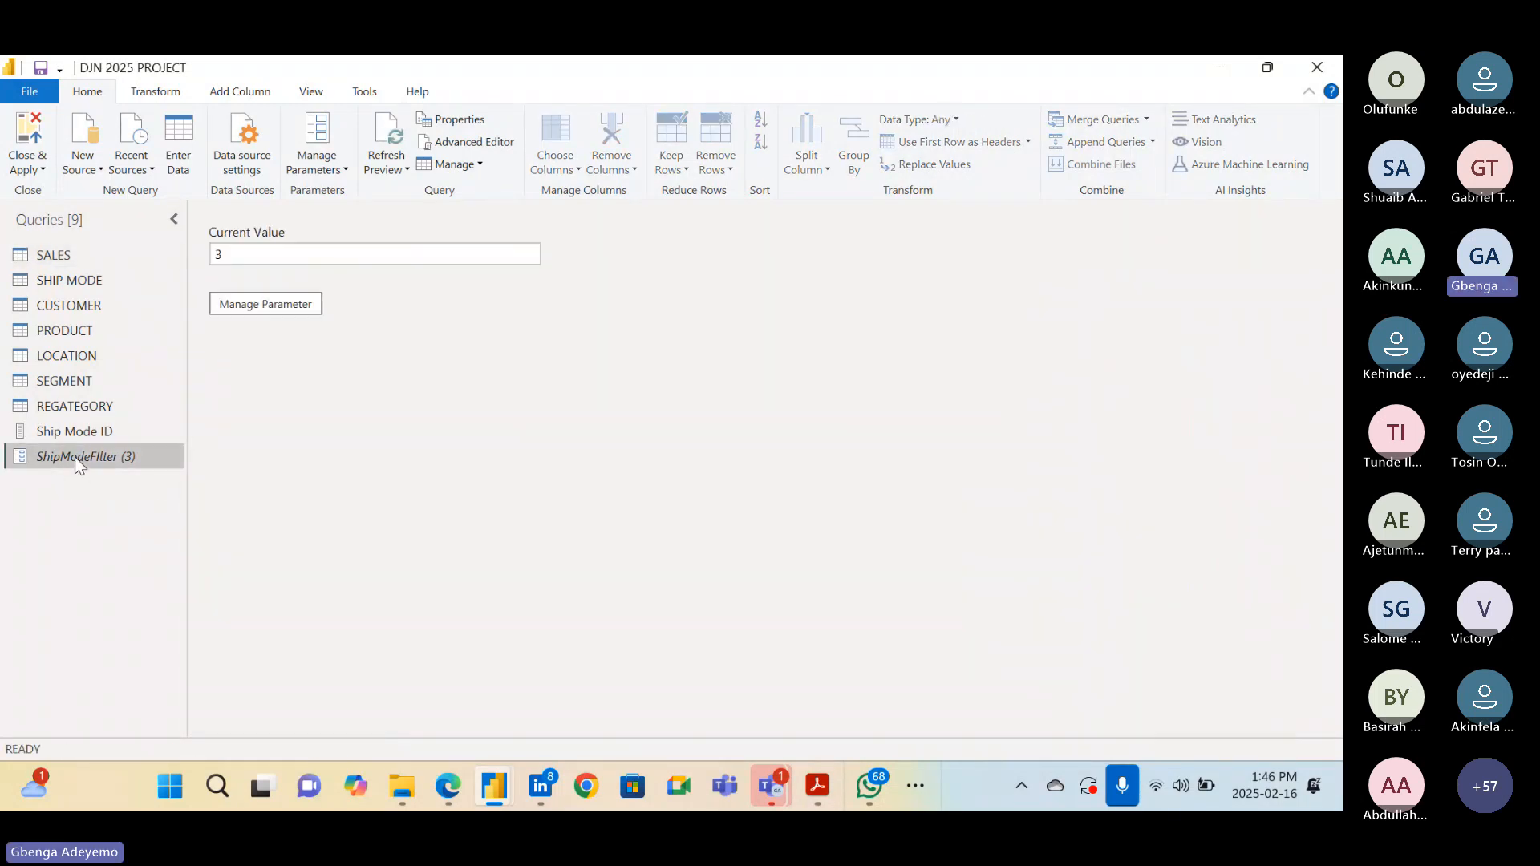
click(75, 253)
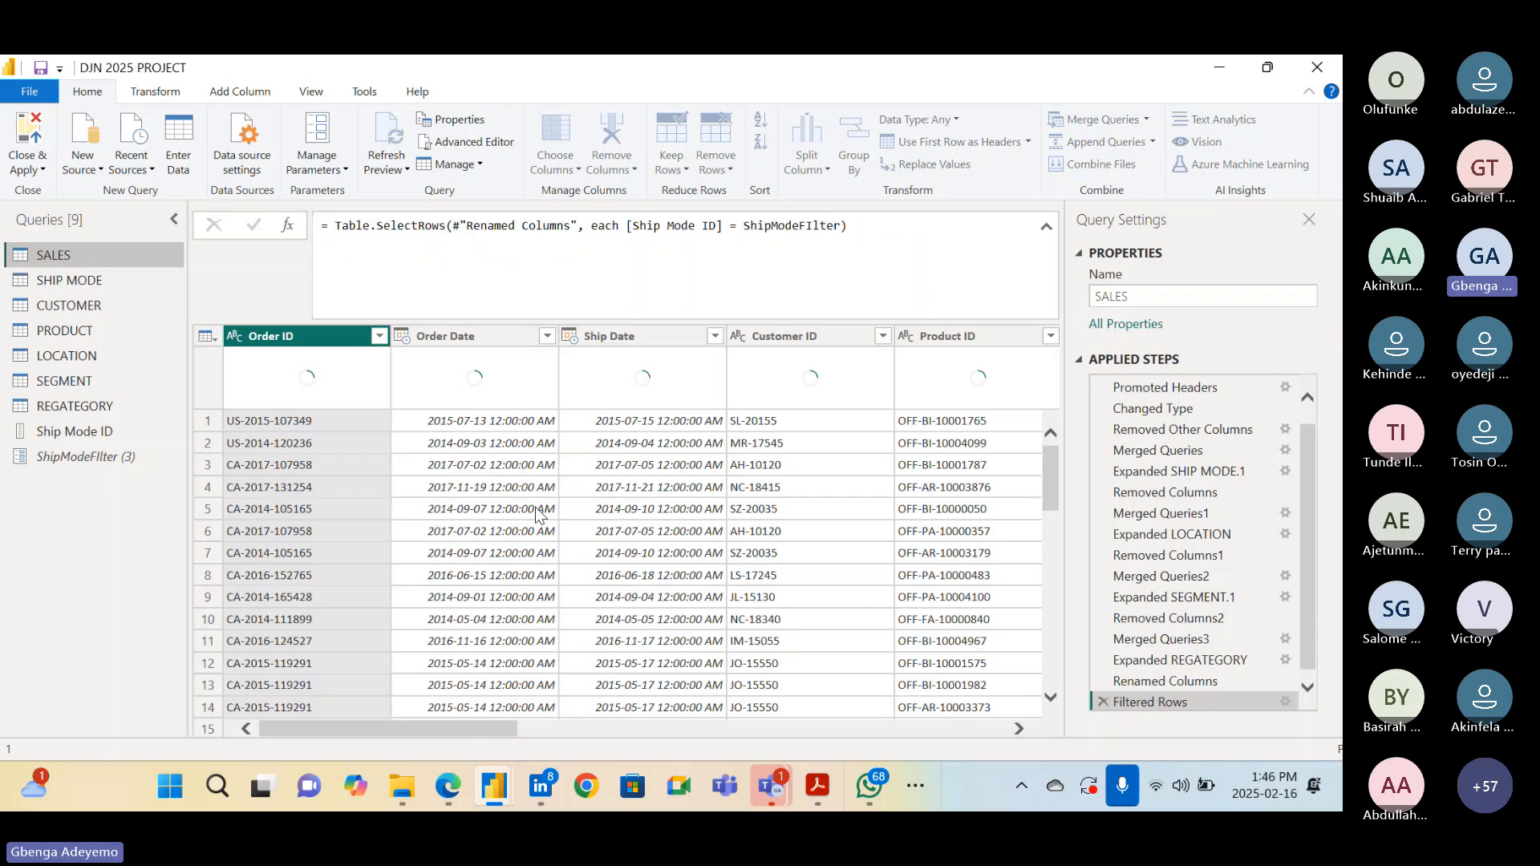
scroll(553, 529, right, 10)
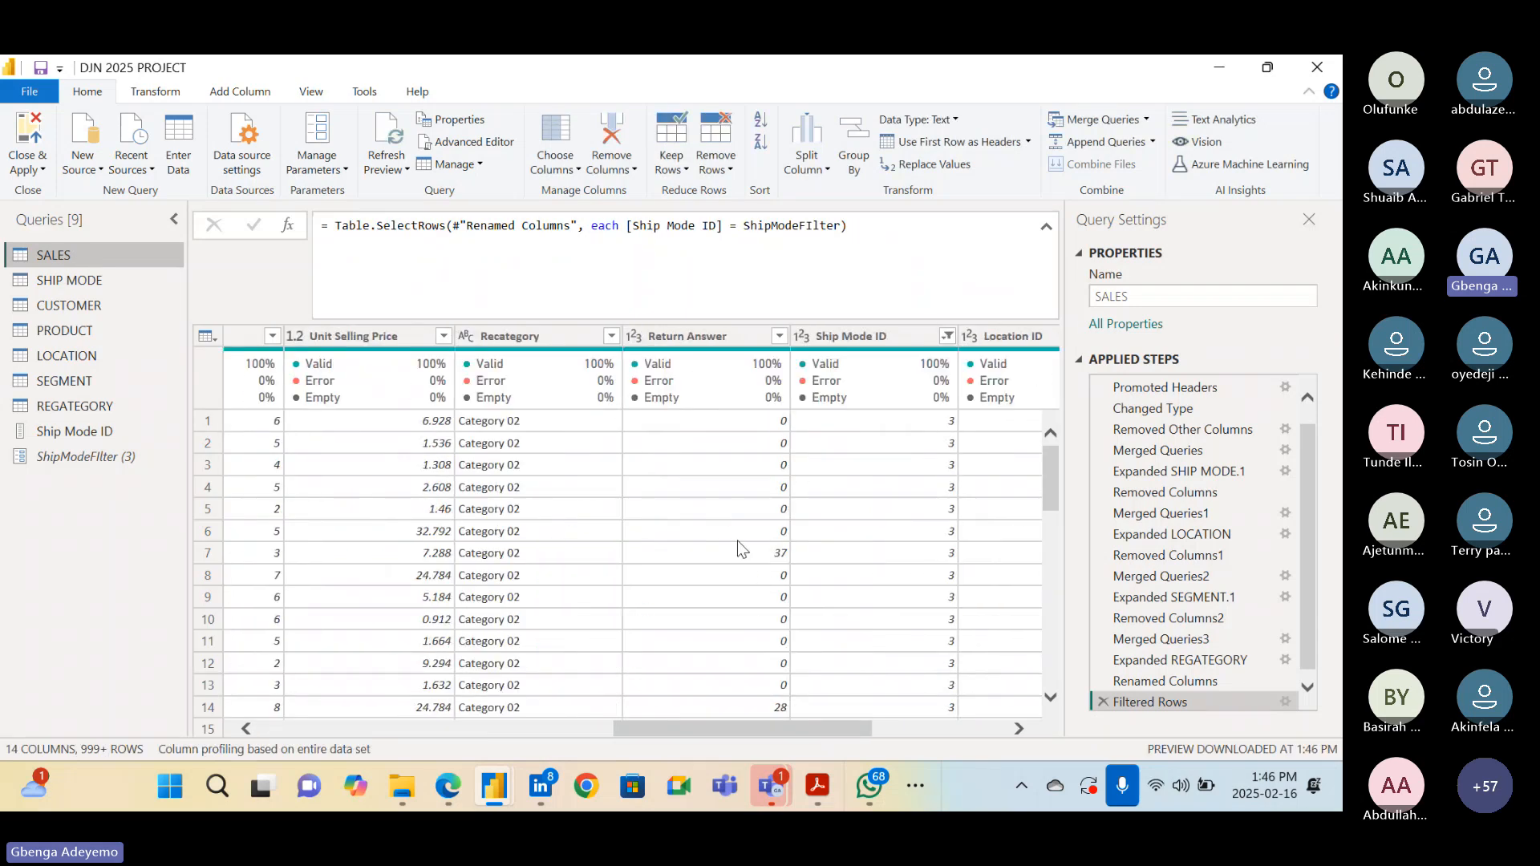
scroll(739, 548, right, 5)
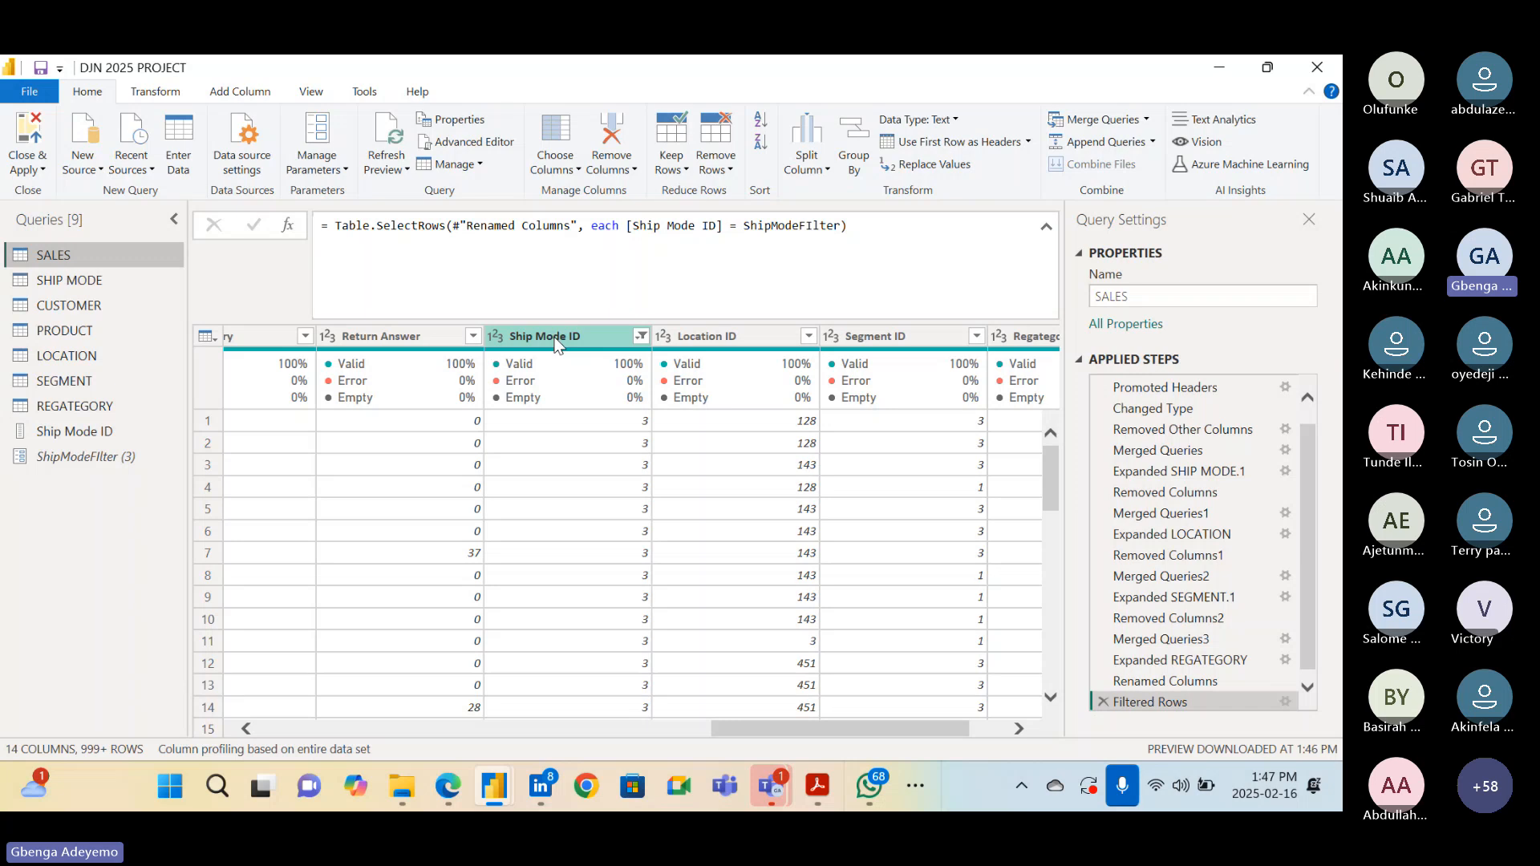
Set the ShipModeFIlter parameter's current value to 1 and check the Ship Mode ID column in SALES
click(120, 456)
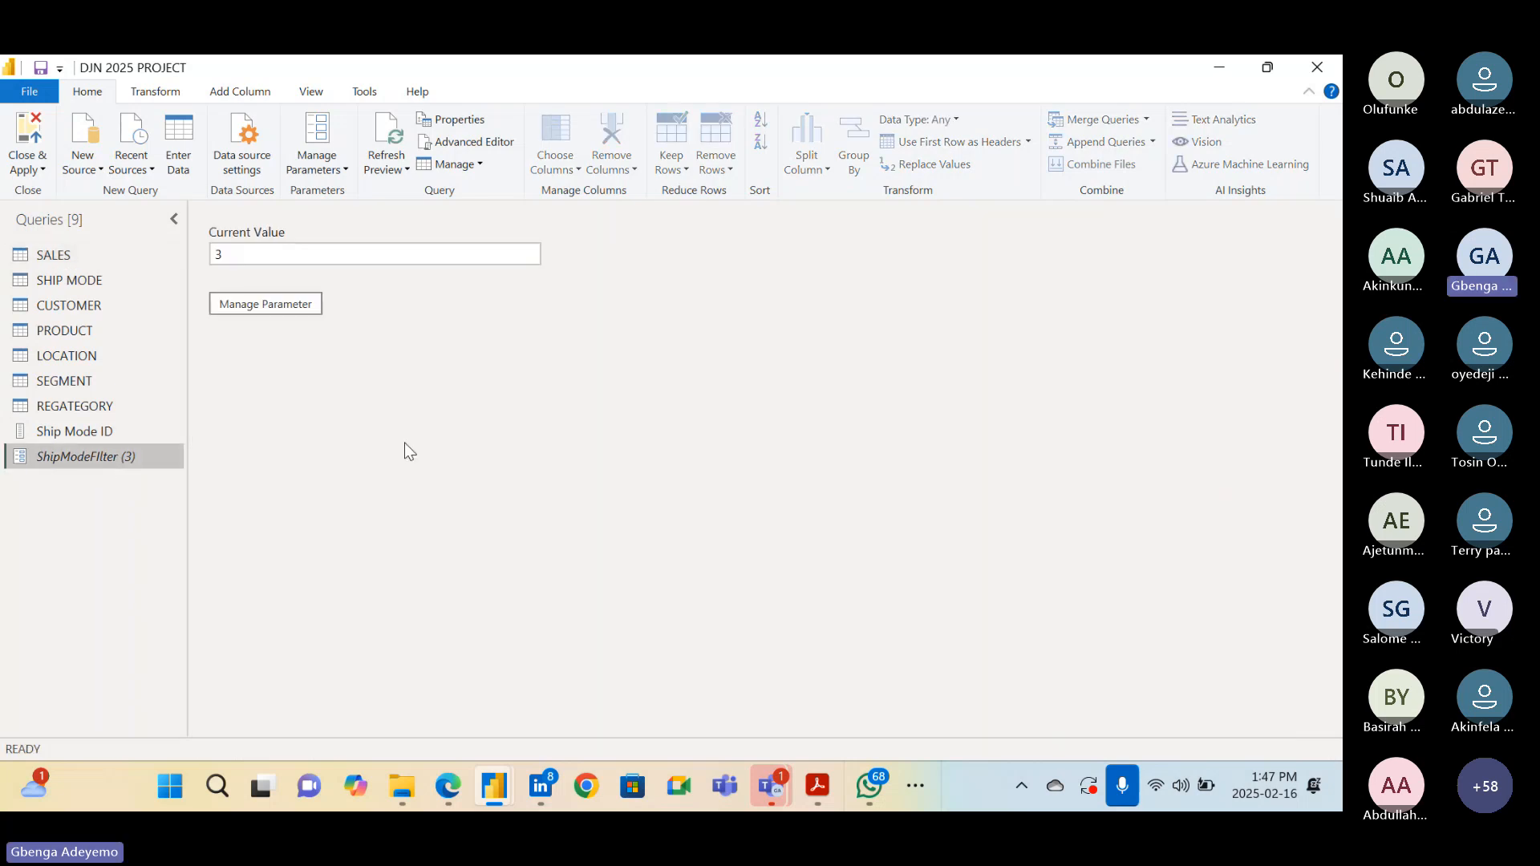
click(515, 253)
key(BackSpace)
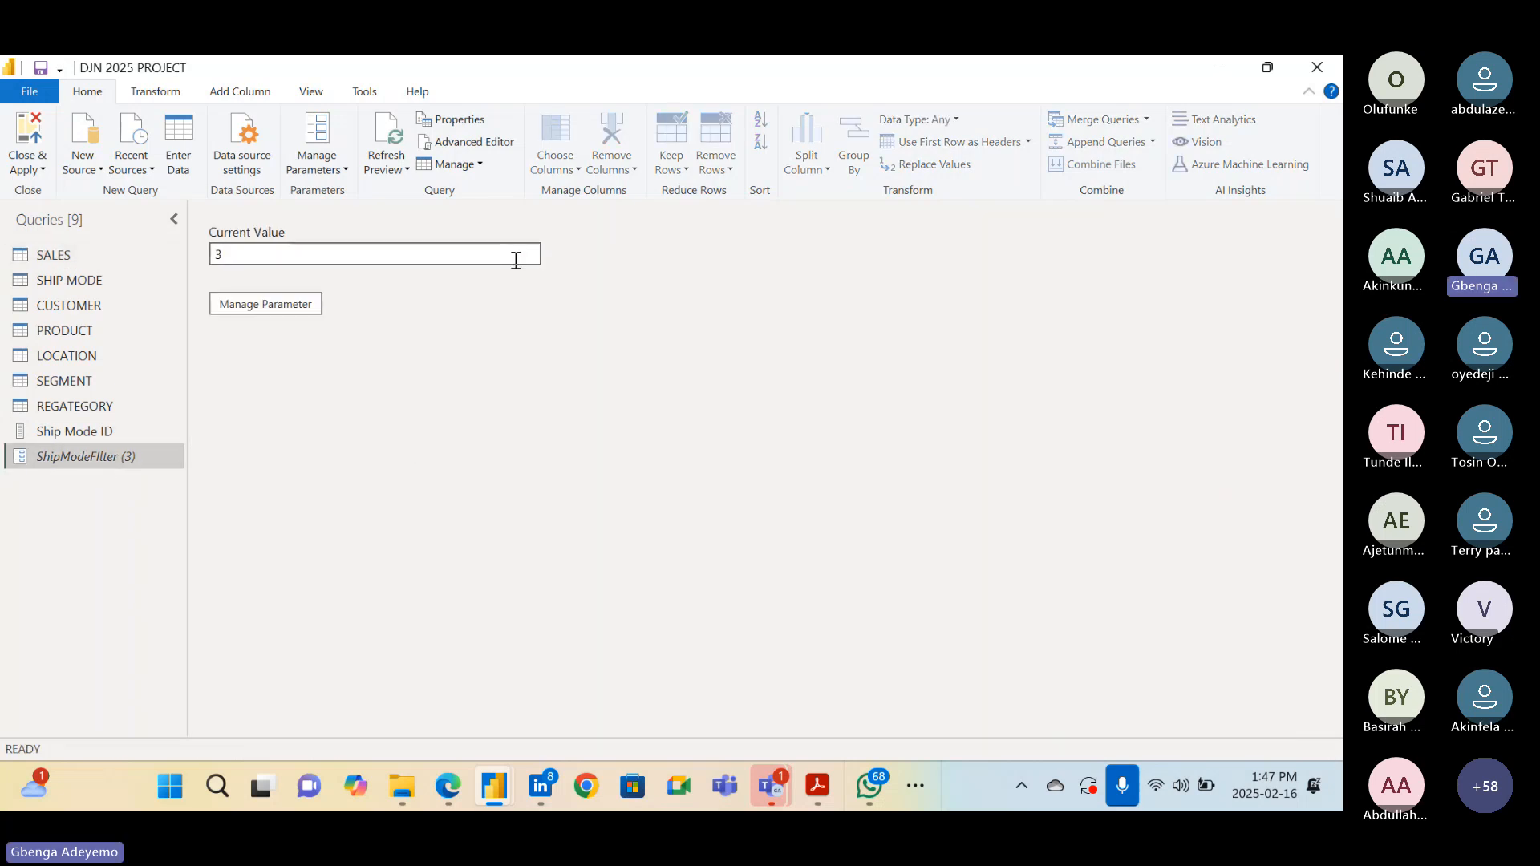
text(1)
click(76, 260)
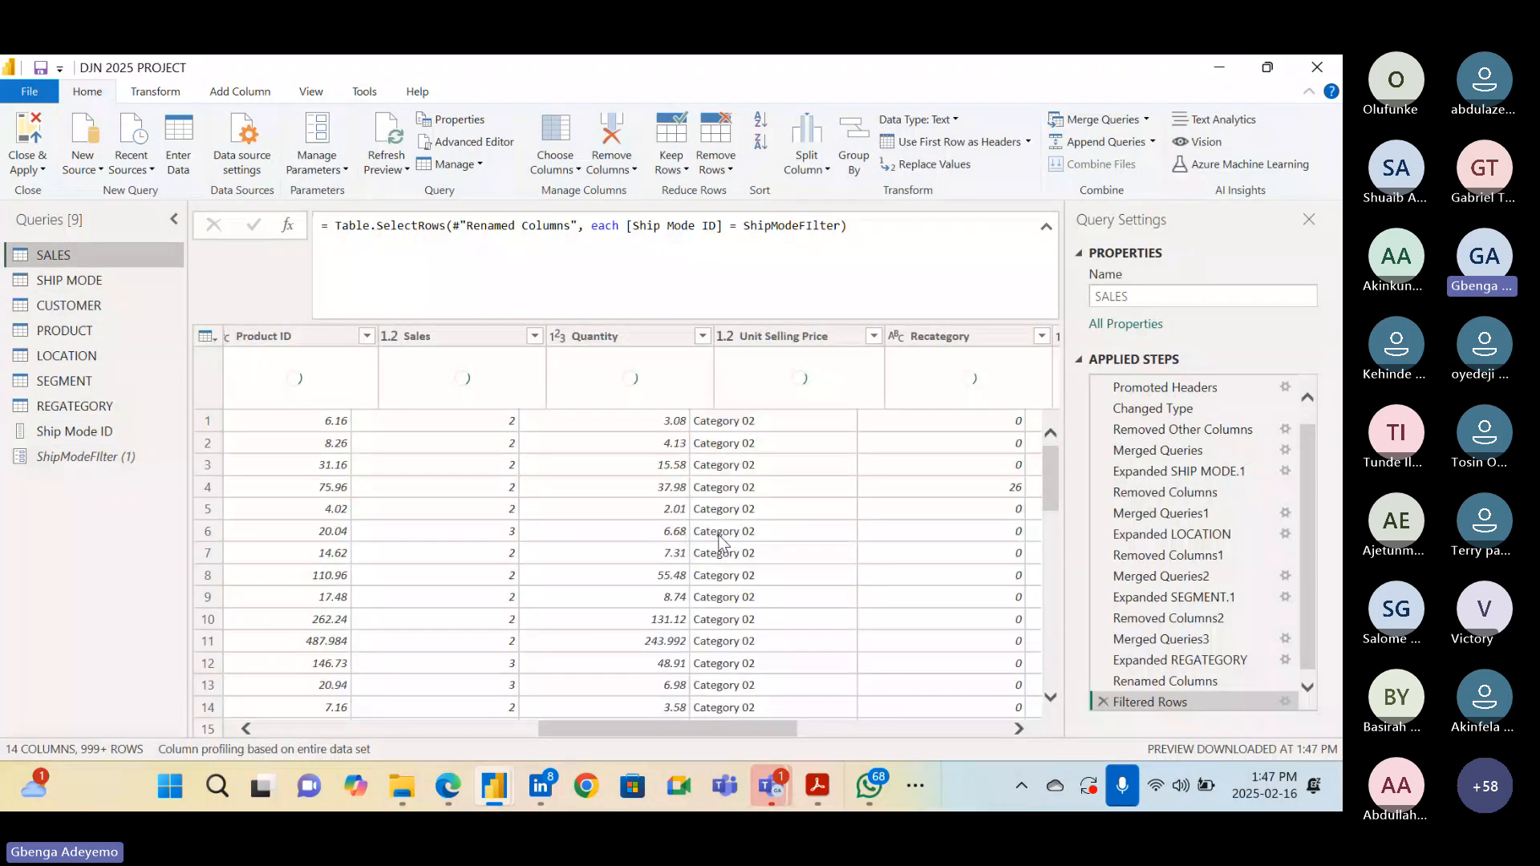
scroll(720, 543, right, 5)
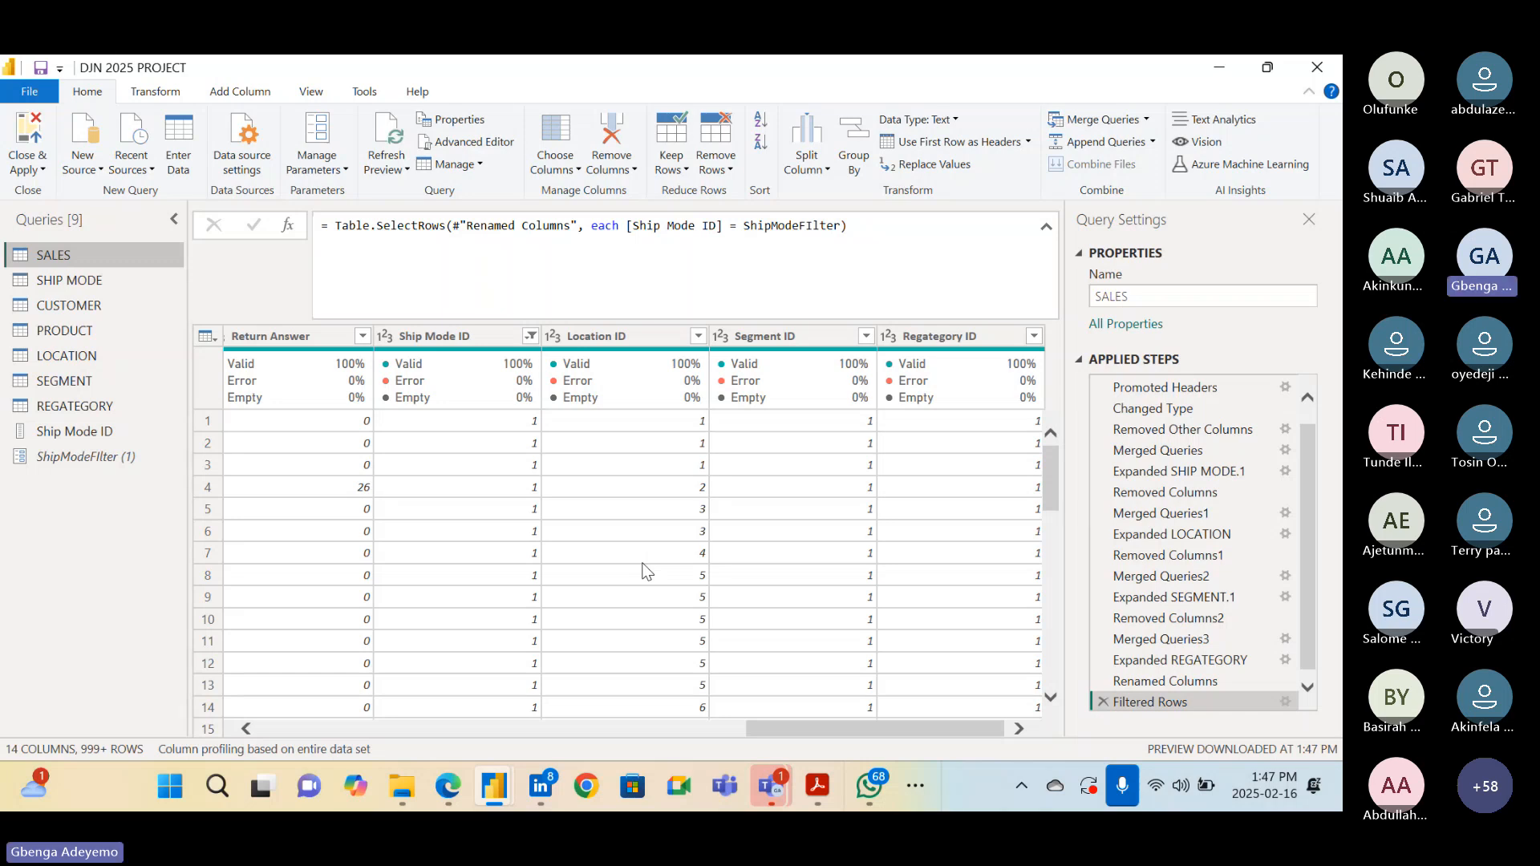
Review the Ship Mode ID list query alongside the filtered Ship Mode ID column in SALES
click(84, 433)
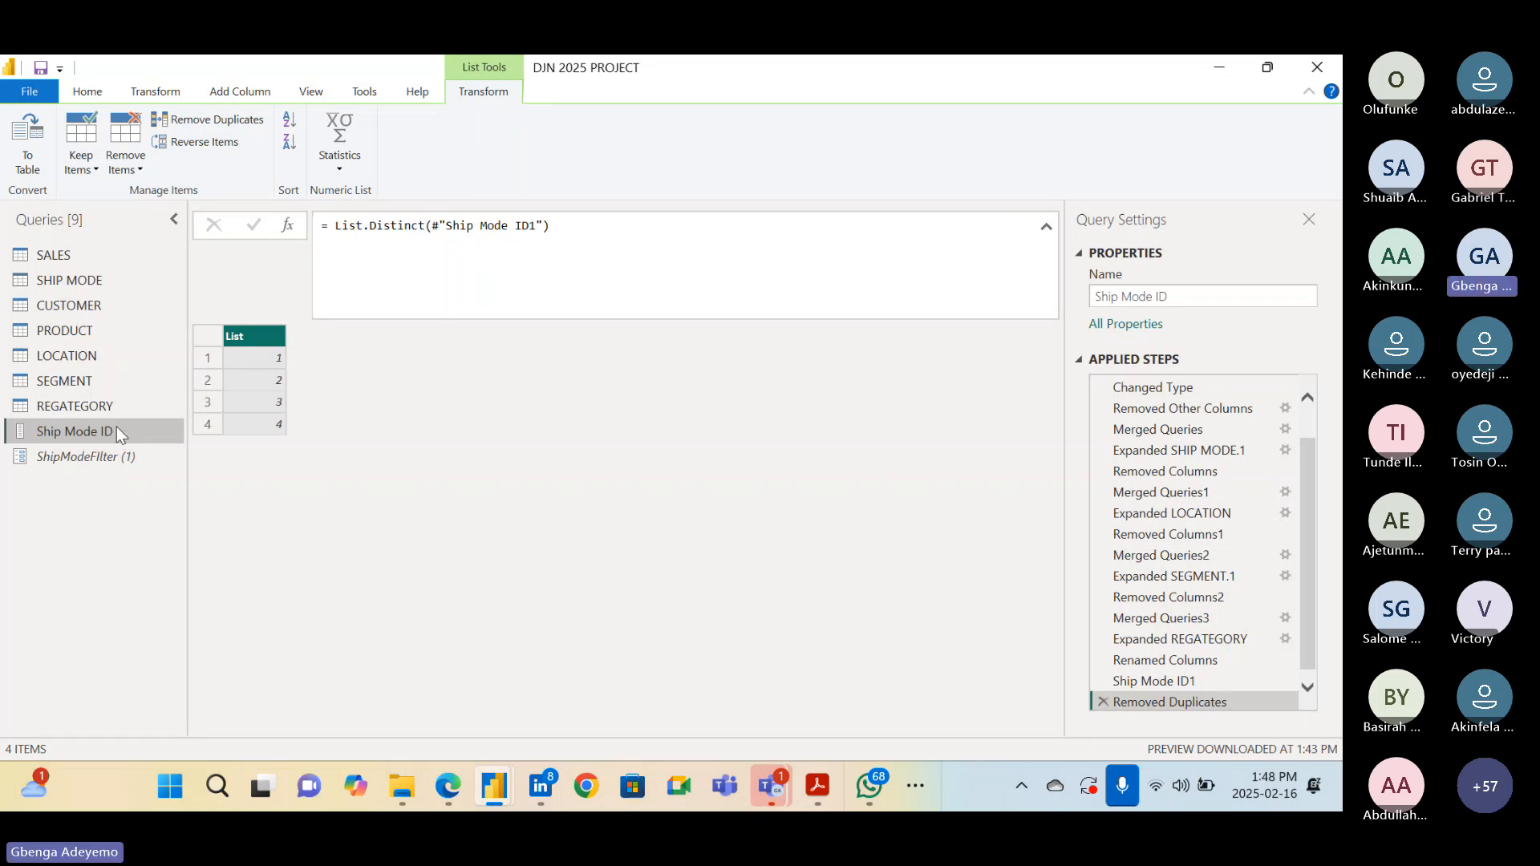
click(76, 248)
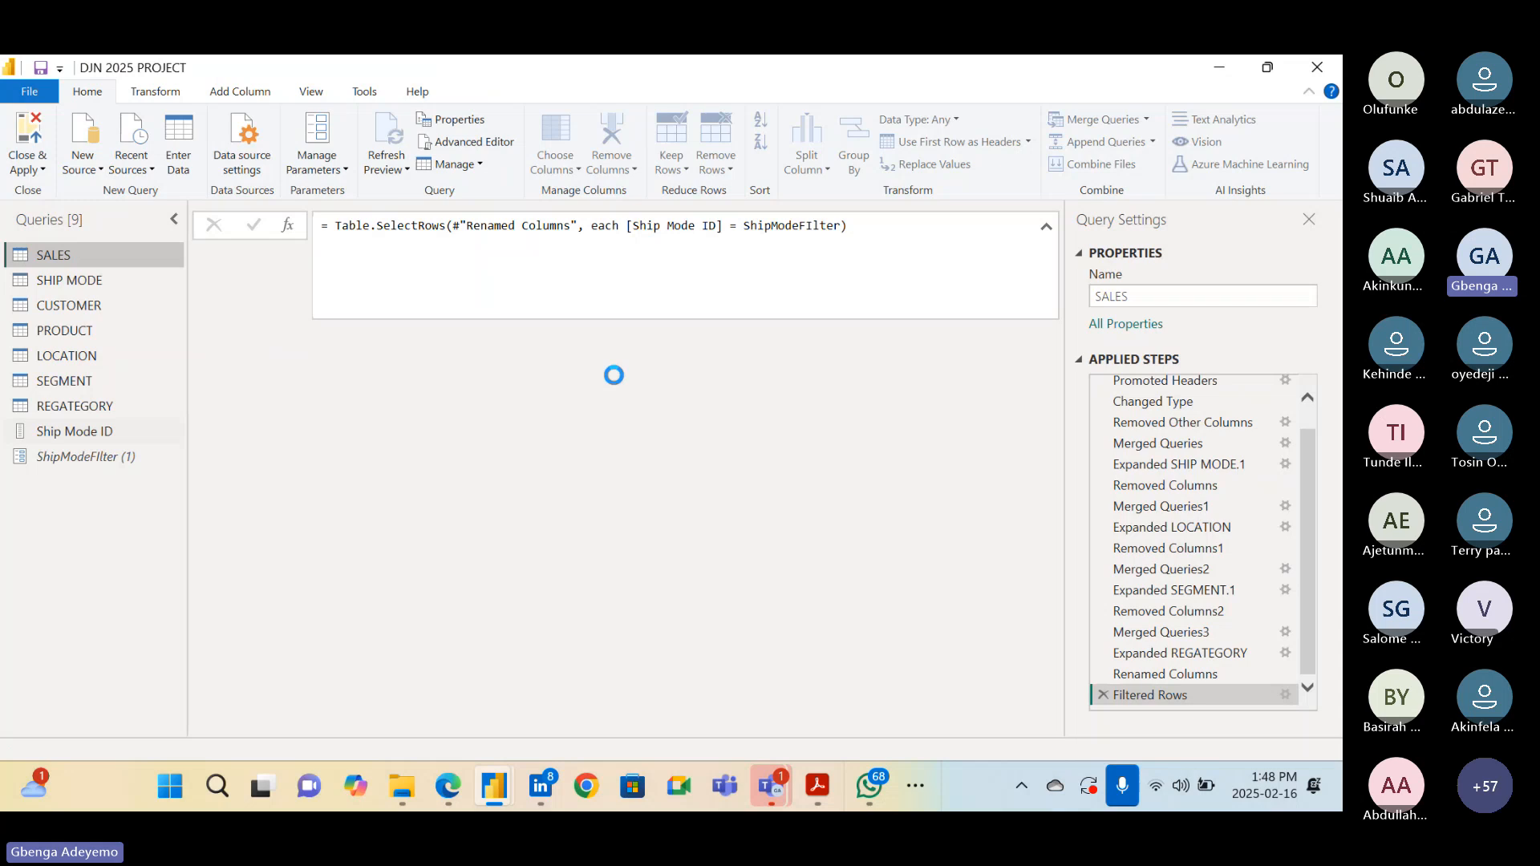
scroll(746, 438, right, 10)
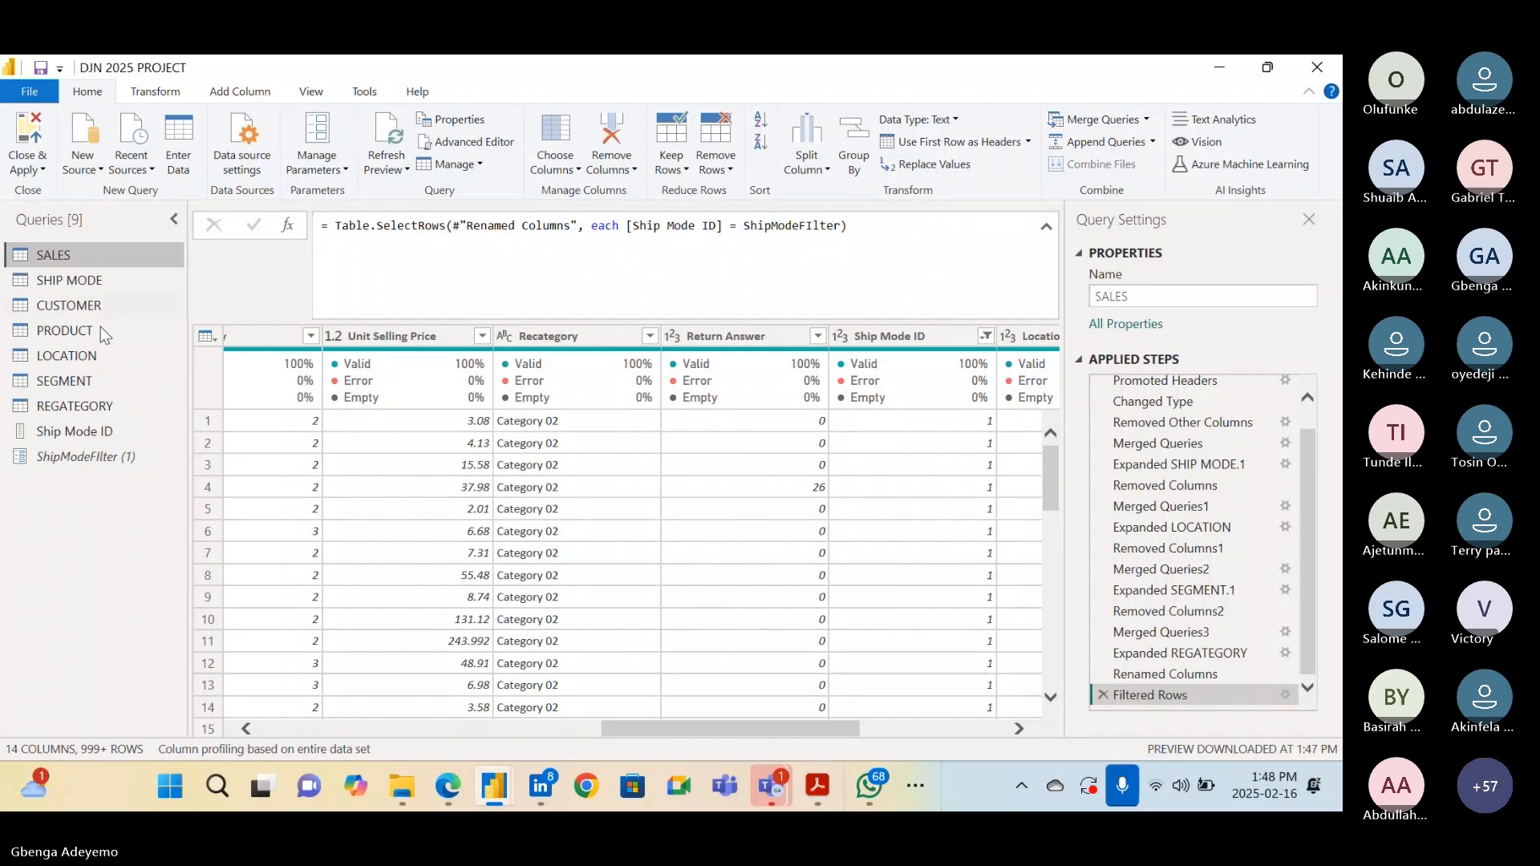
click(99, 431)
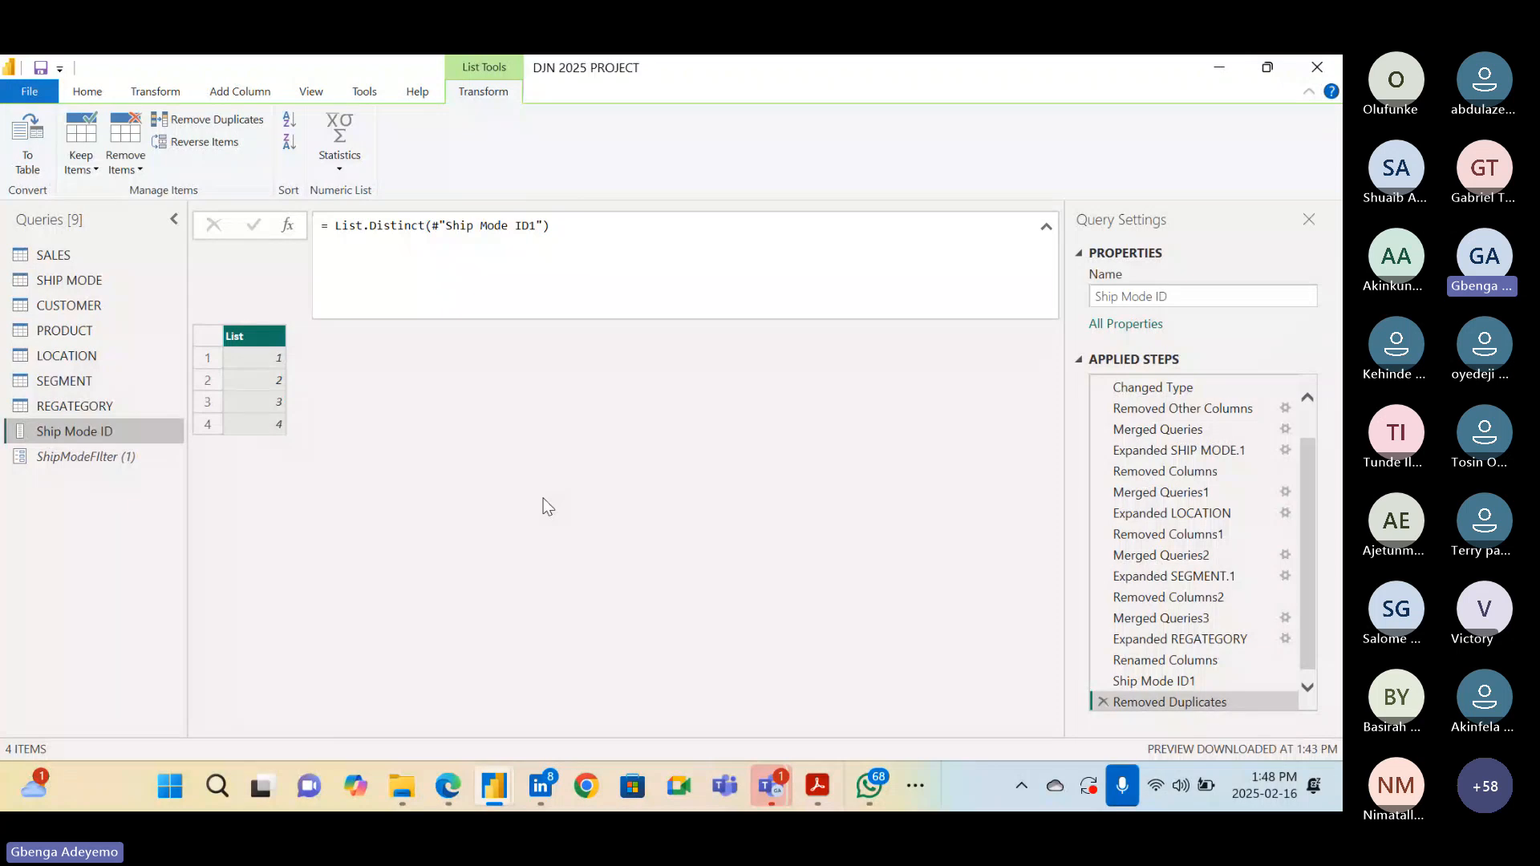
key(XF86AudioRaiseVolume)
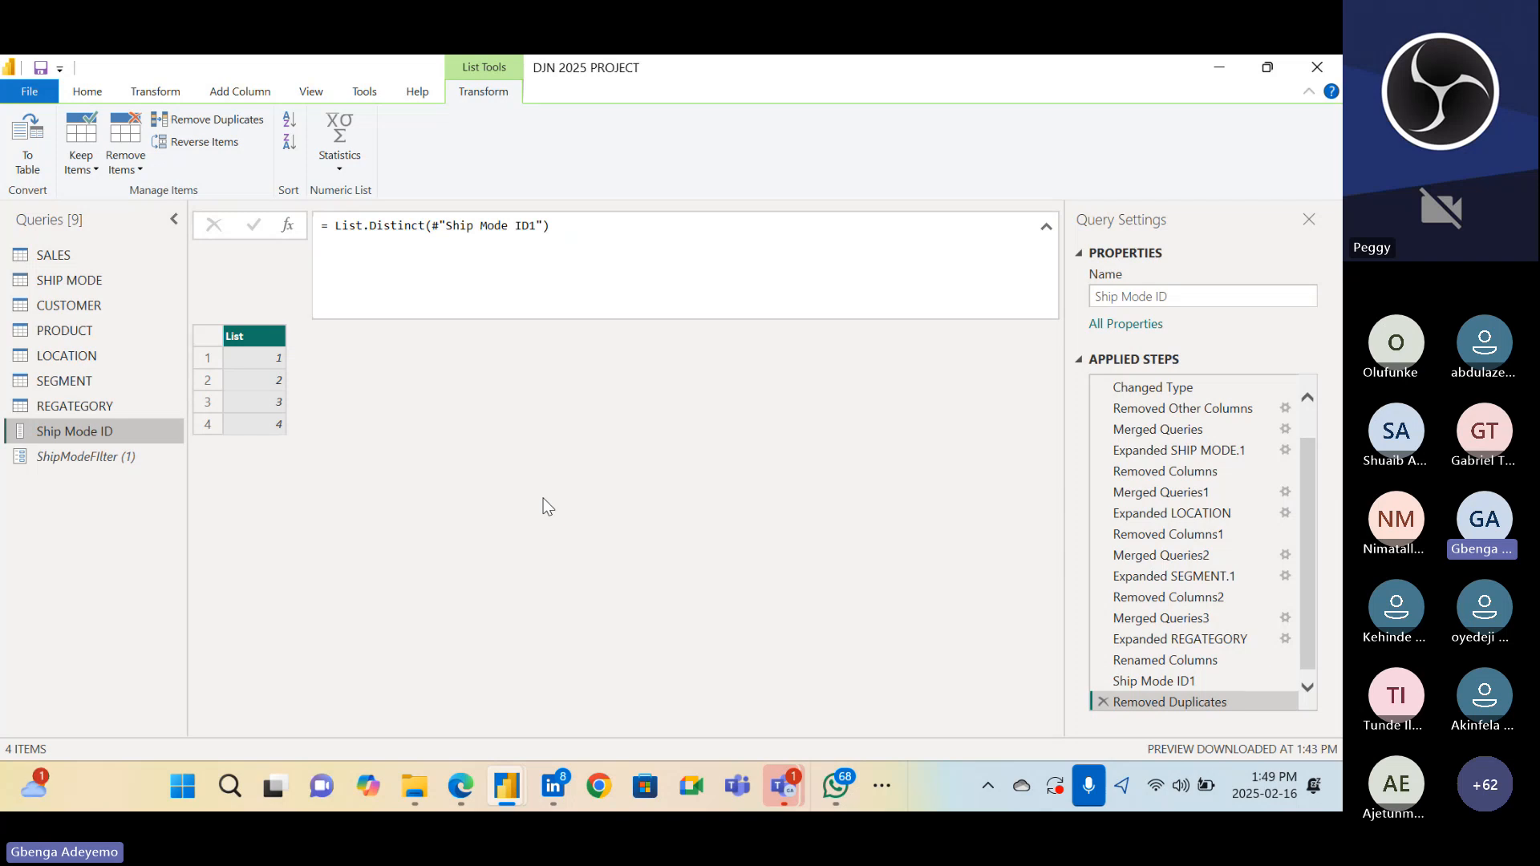
In the PRODUCT query, turn off whitespace display and turn on the column profile for Product ID
click(73, 335)
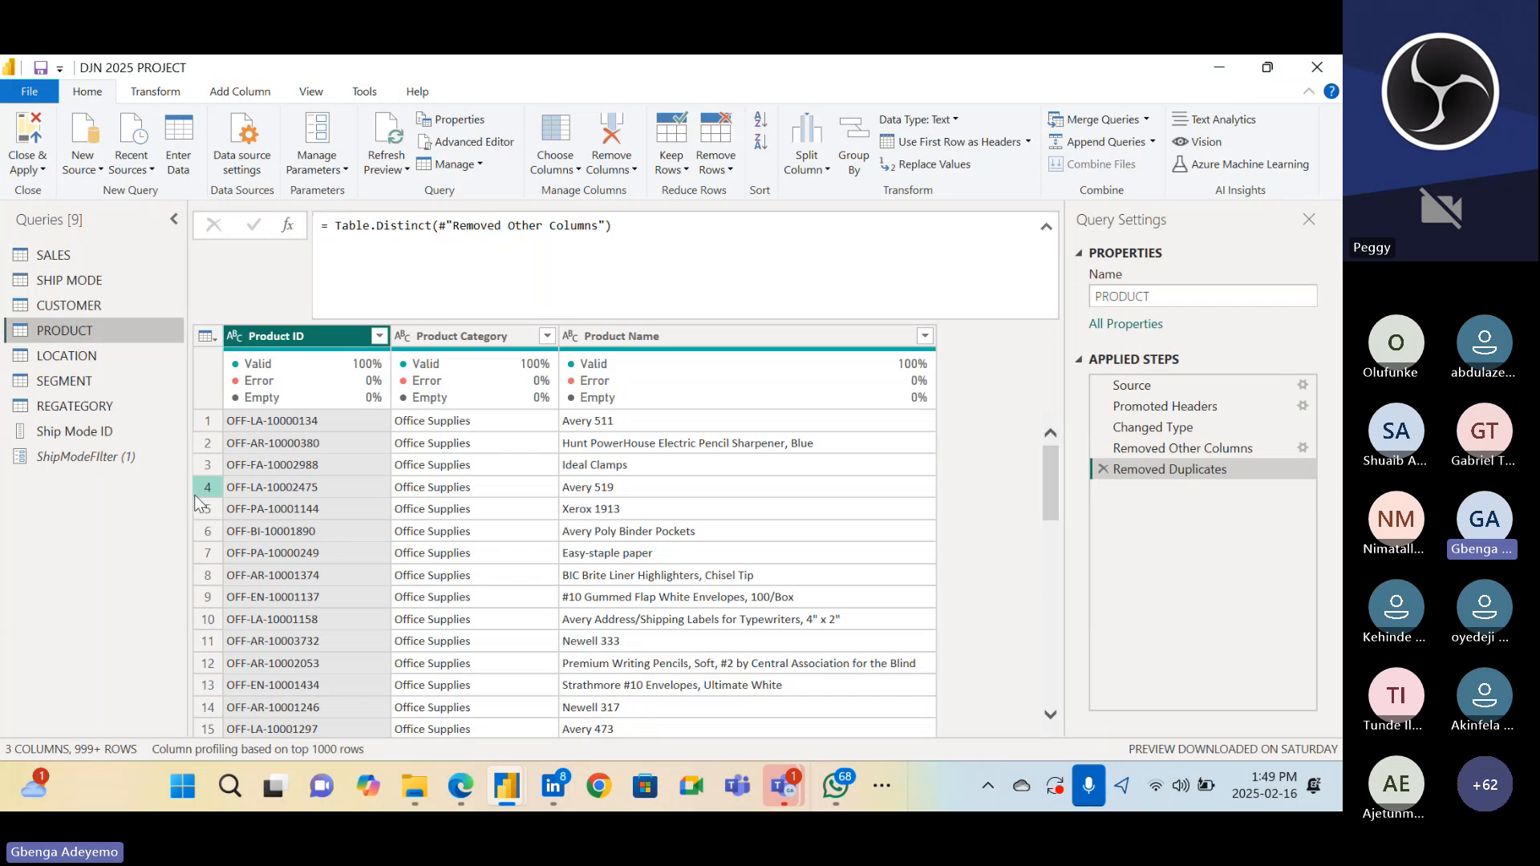
scroll(311, 611, down, 10)
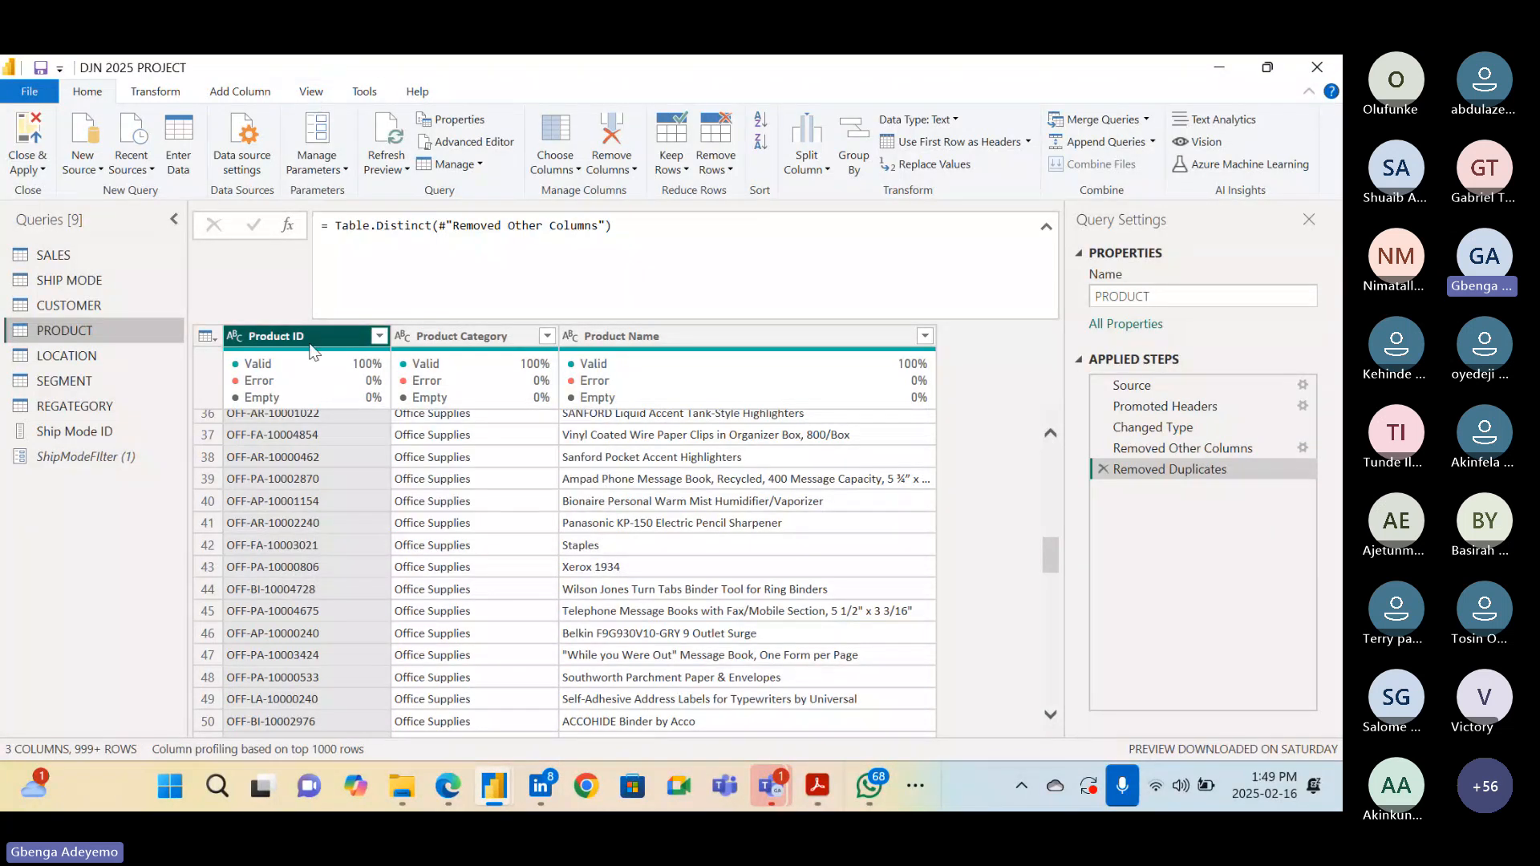
click(316, 98)
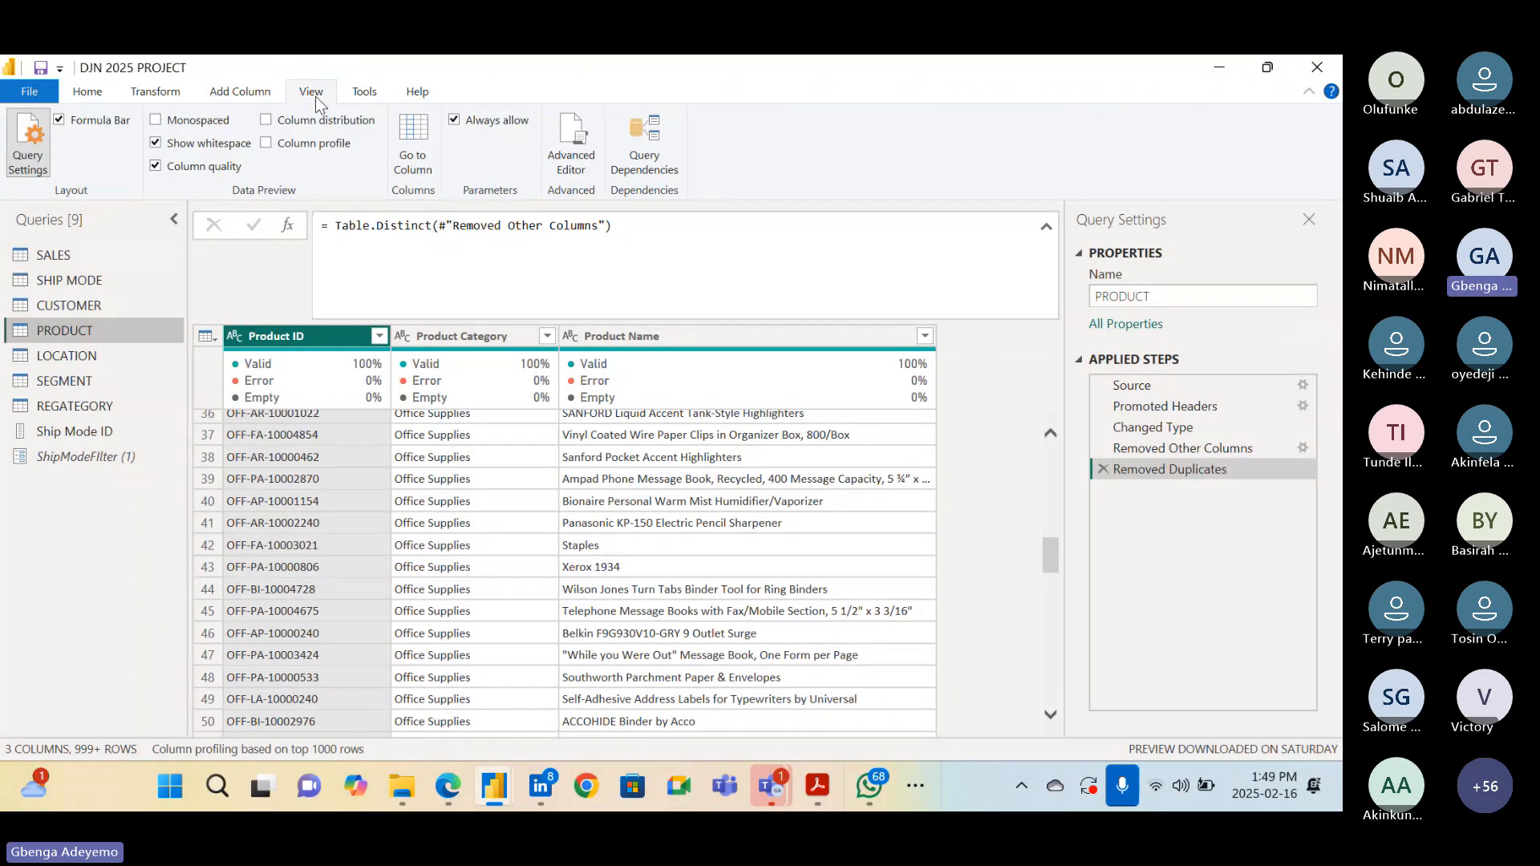
click(253, 143)
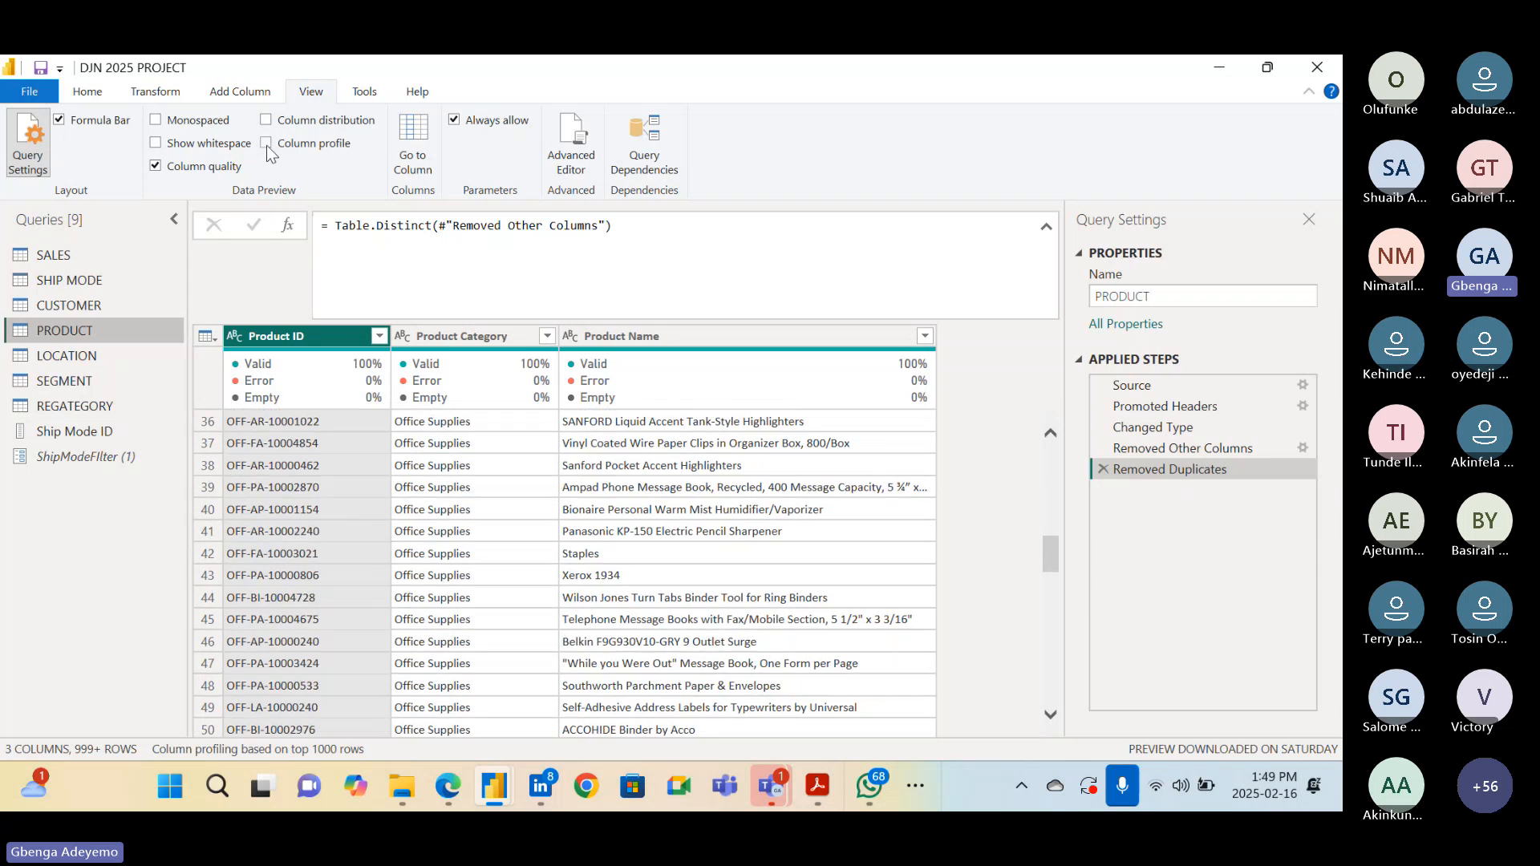
click(266, 145)
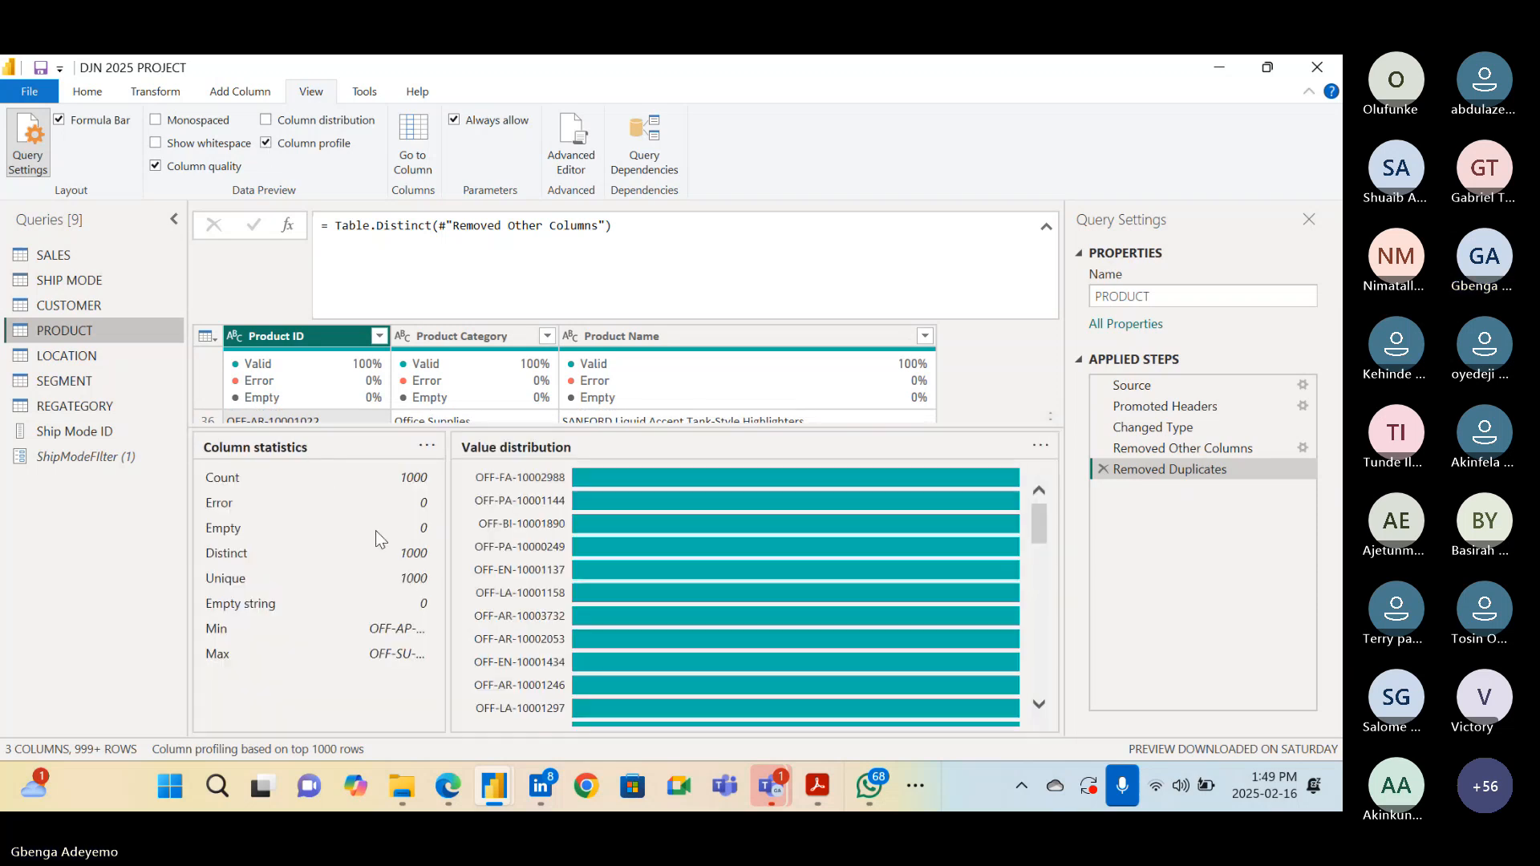
Switch the PRODUCT query's column profiling from the top 1000 rows to the entire data set
click(321, 739)
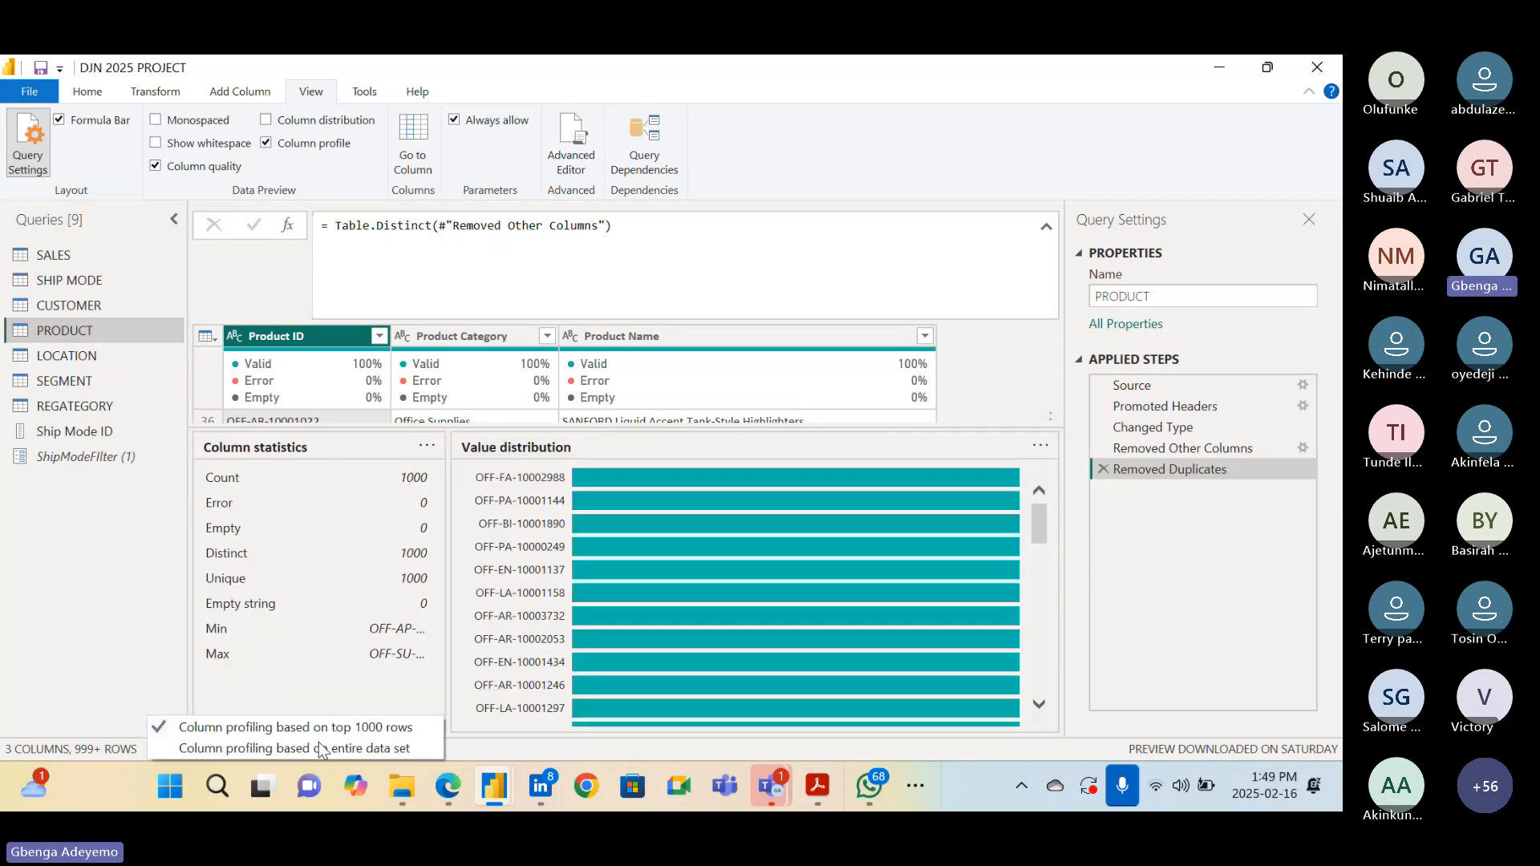
click(340, 730)
click(337, 751)
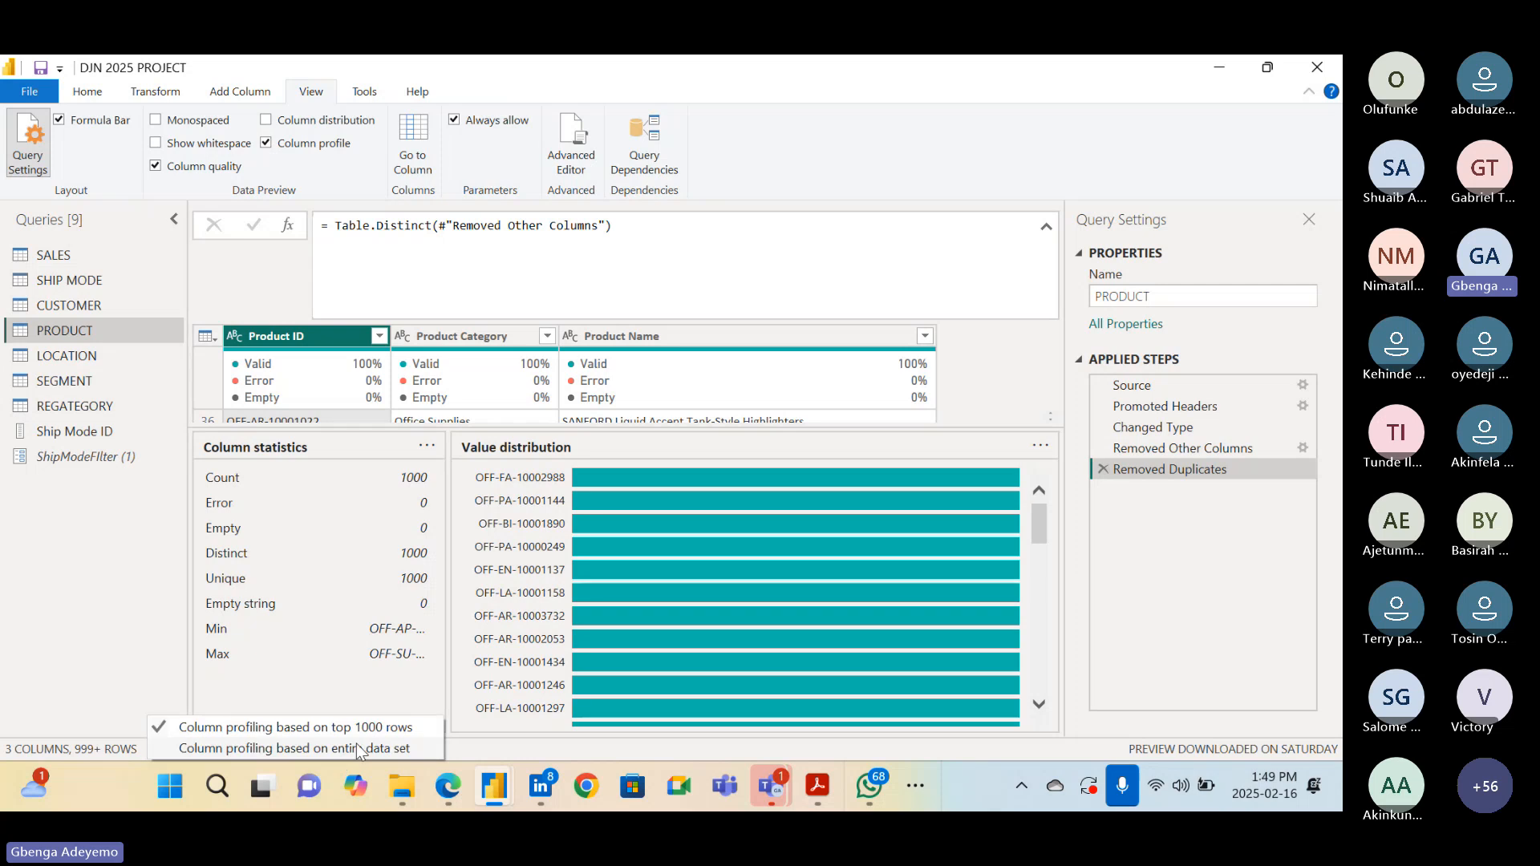
click(356, 742)
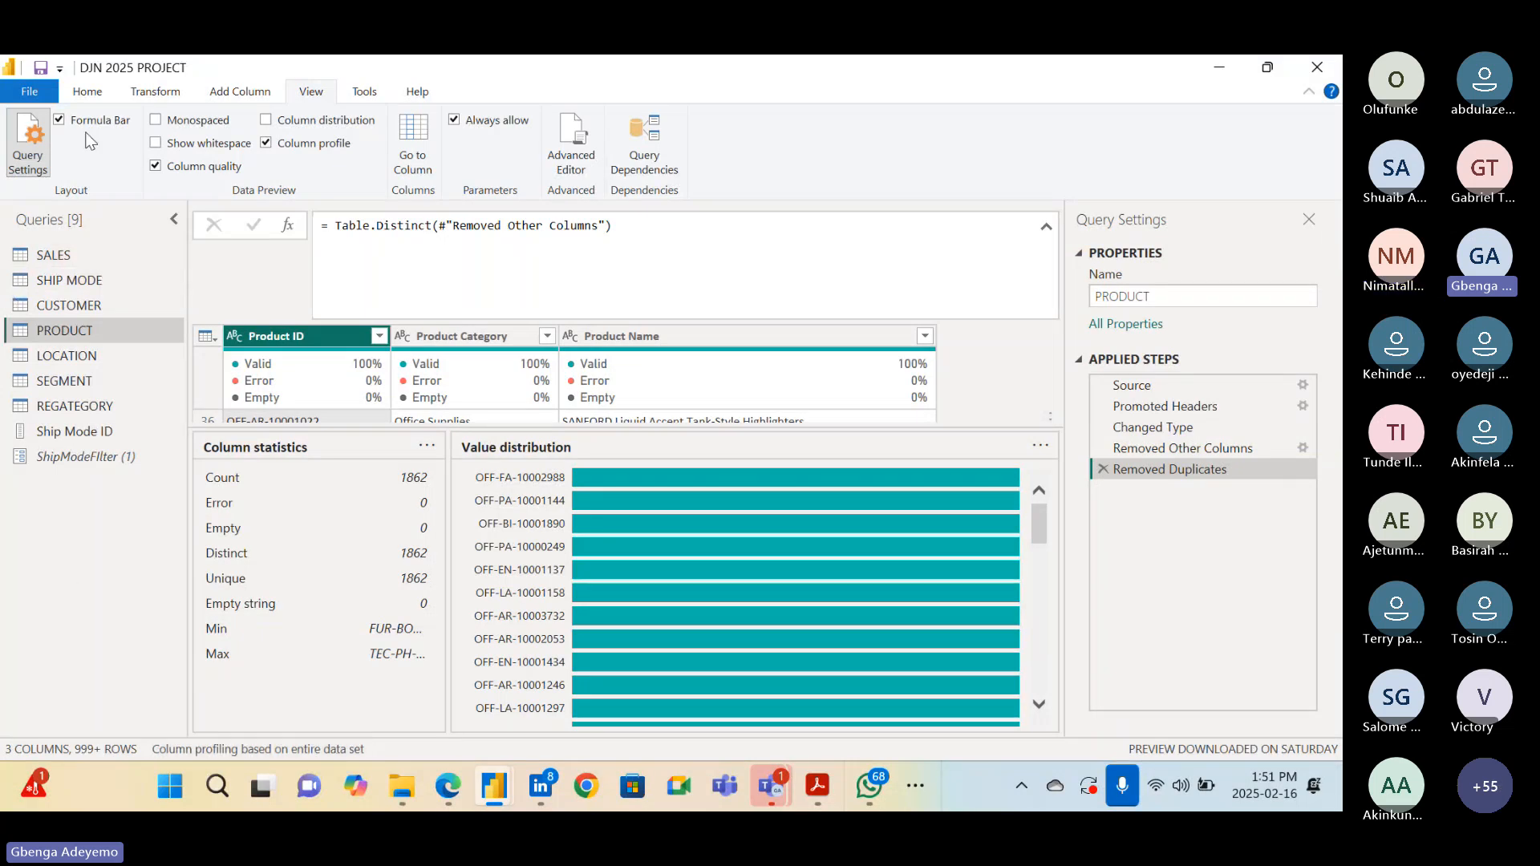
Close the query editor and apply the pending query changes to the semantic model
click(90, 94)
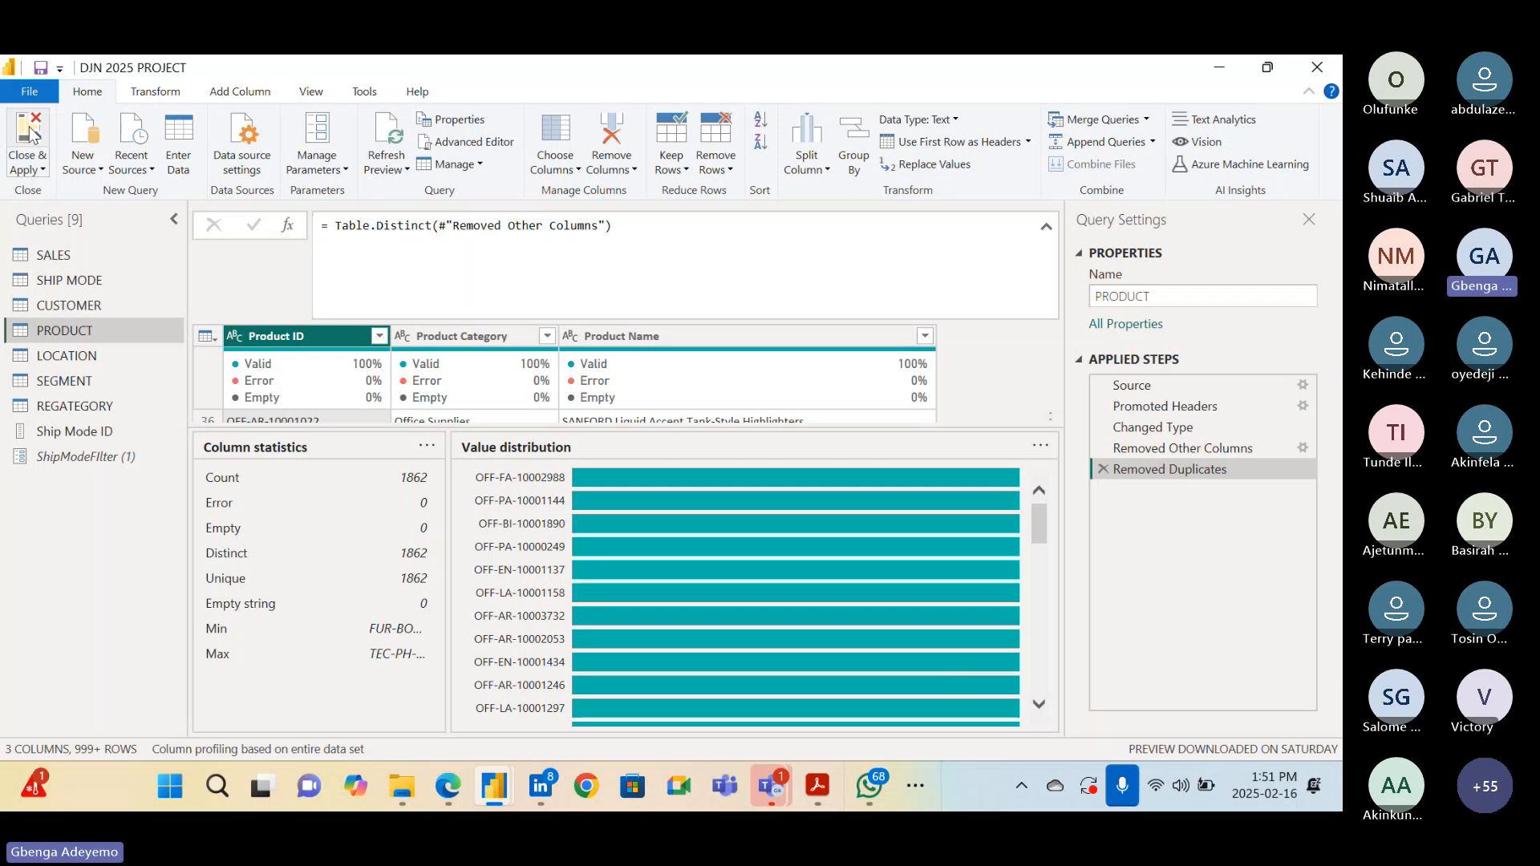
click(29, 126)
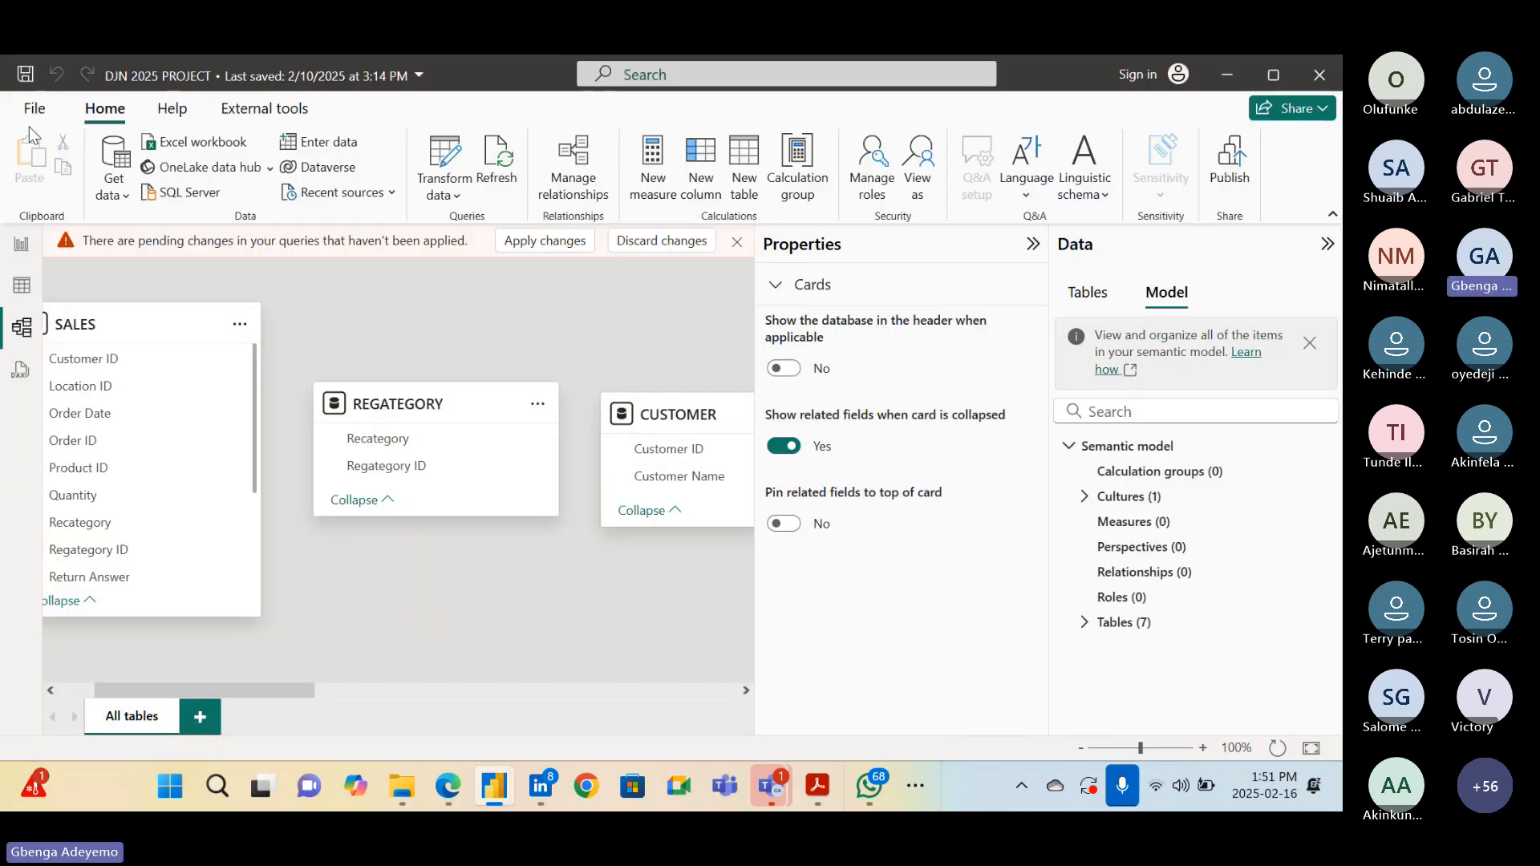
click(538, 240)
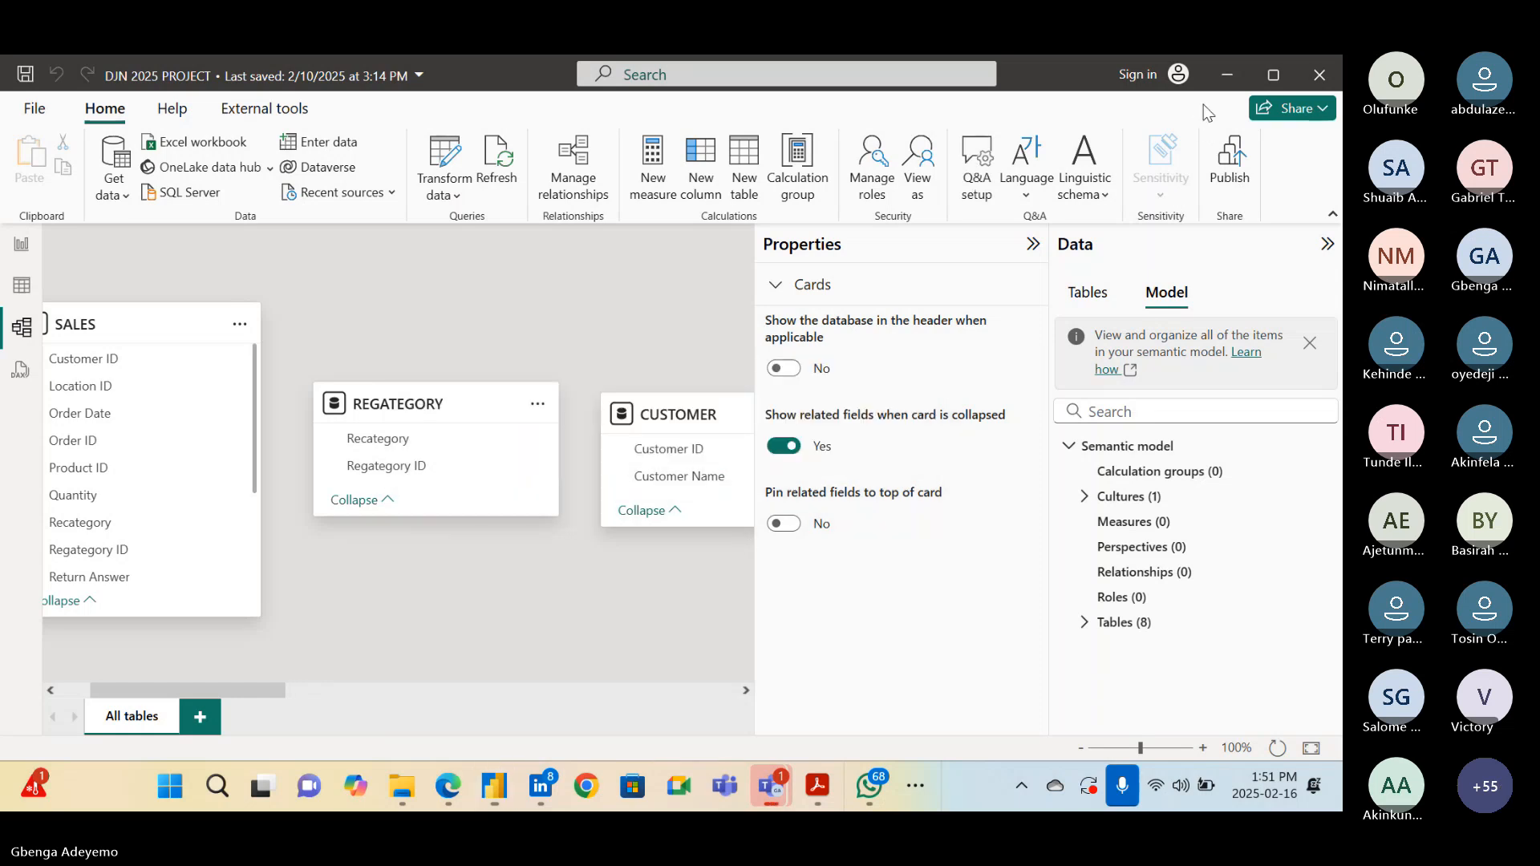
Collapse the Properties pane in the model view and look over the table cards
click(1033, 243)
scroll(555, 393, right, 6)
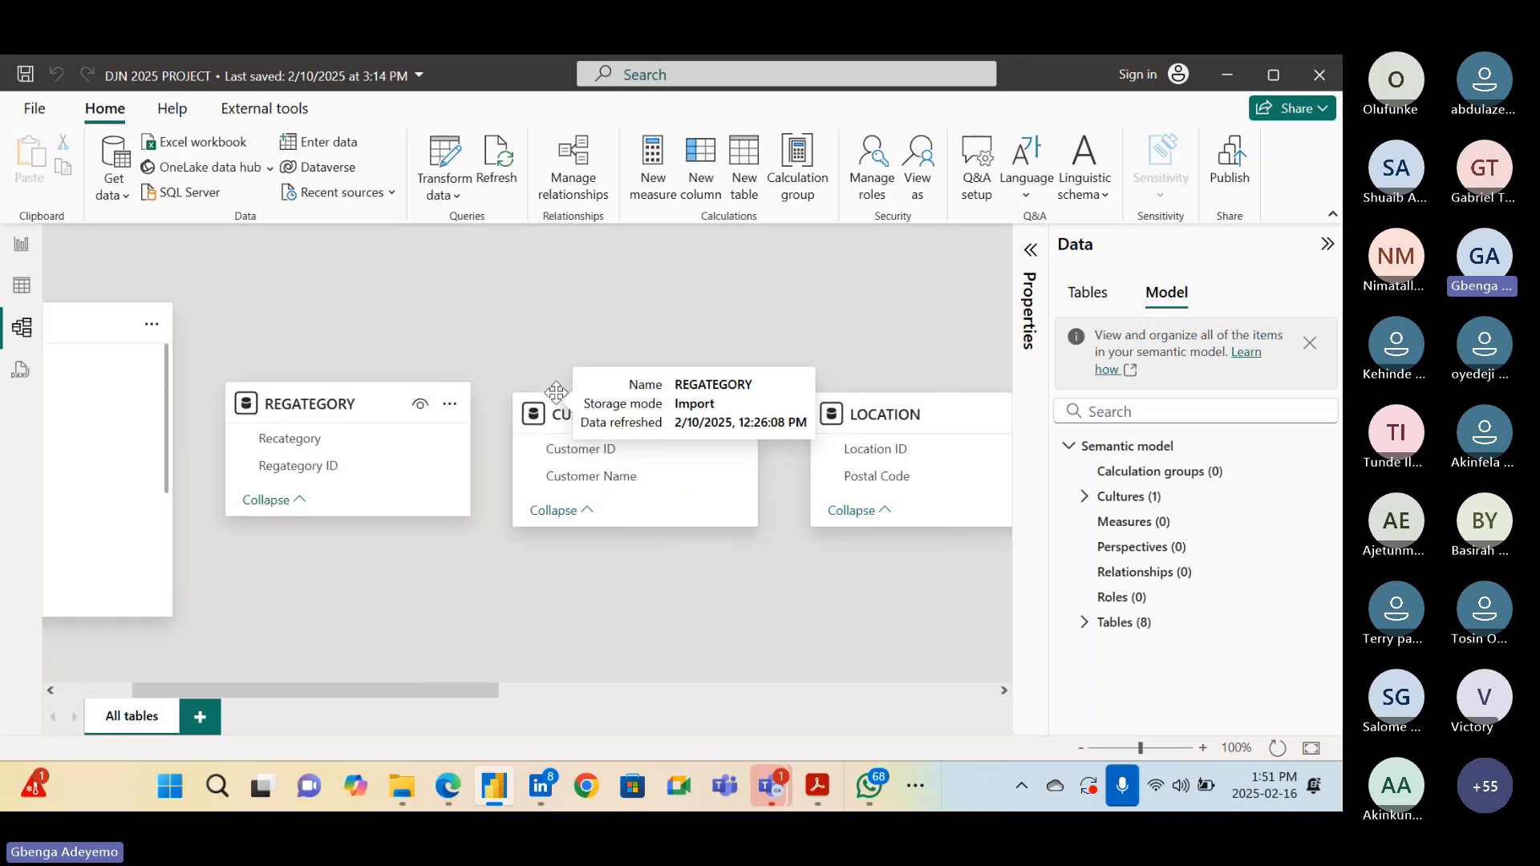
scroll(556, 393, right, 5)
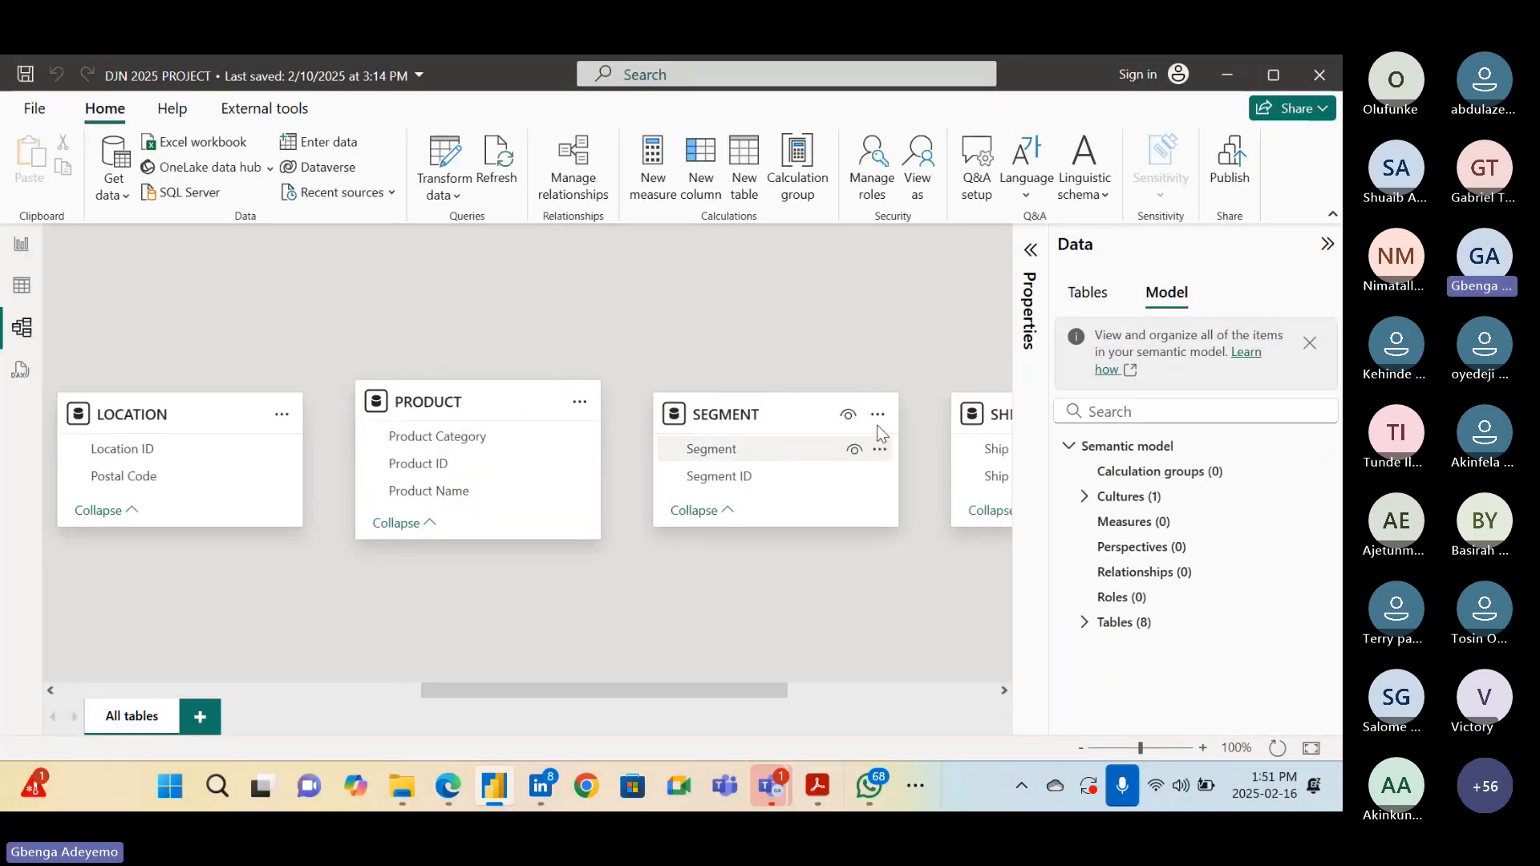
Add a new layout to the model view and delete it again
click(202, 718)
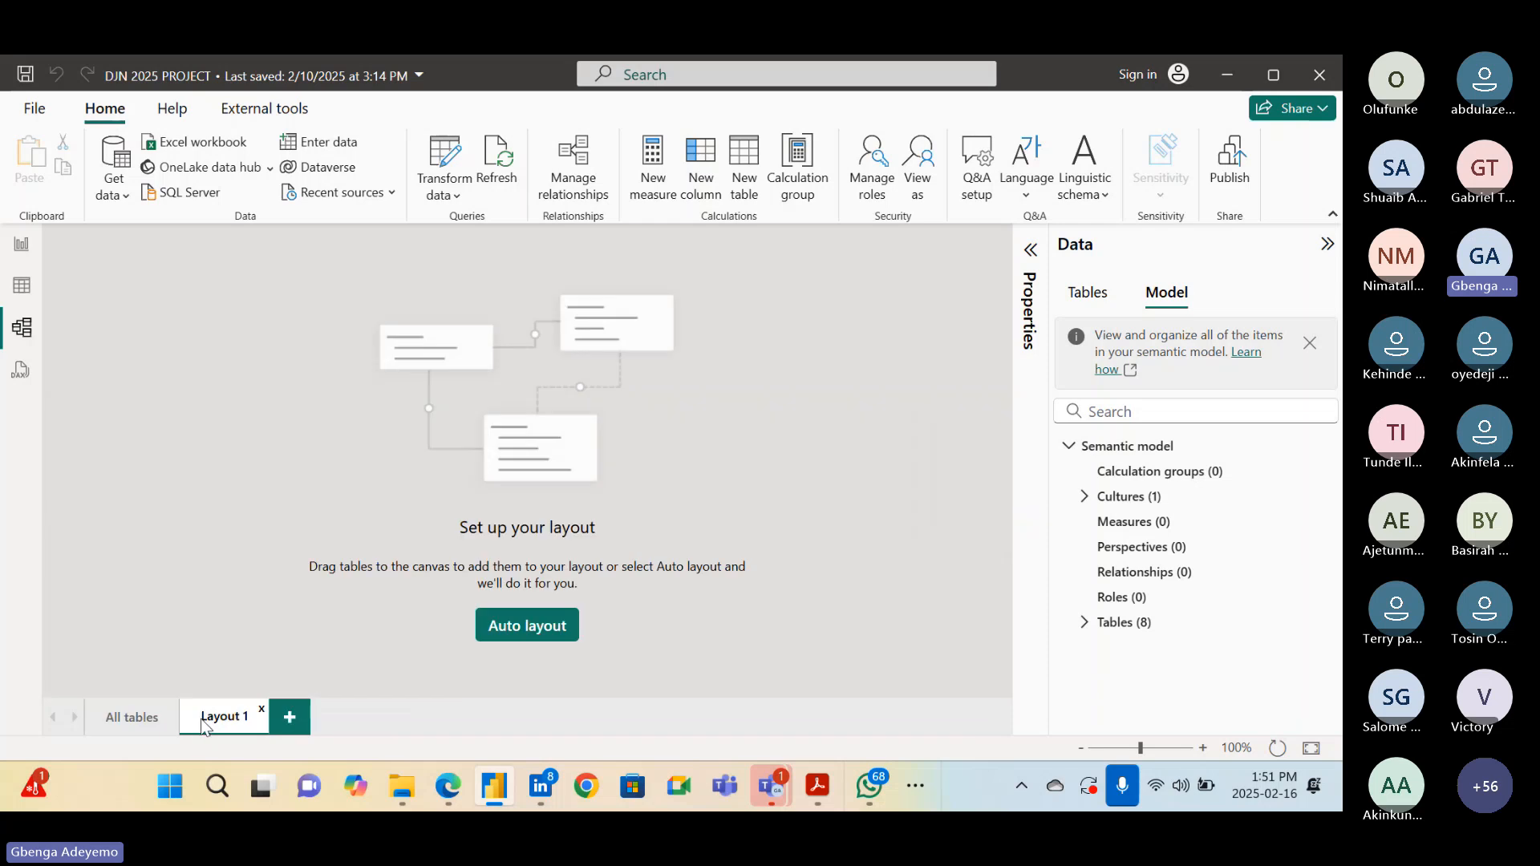
click(117, 719)
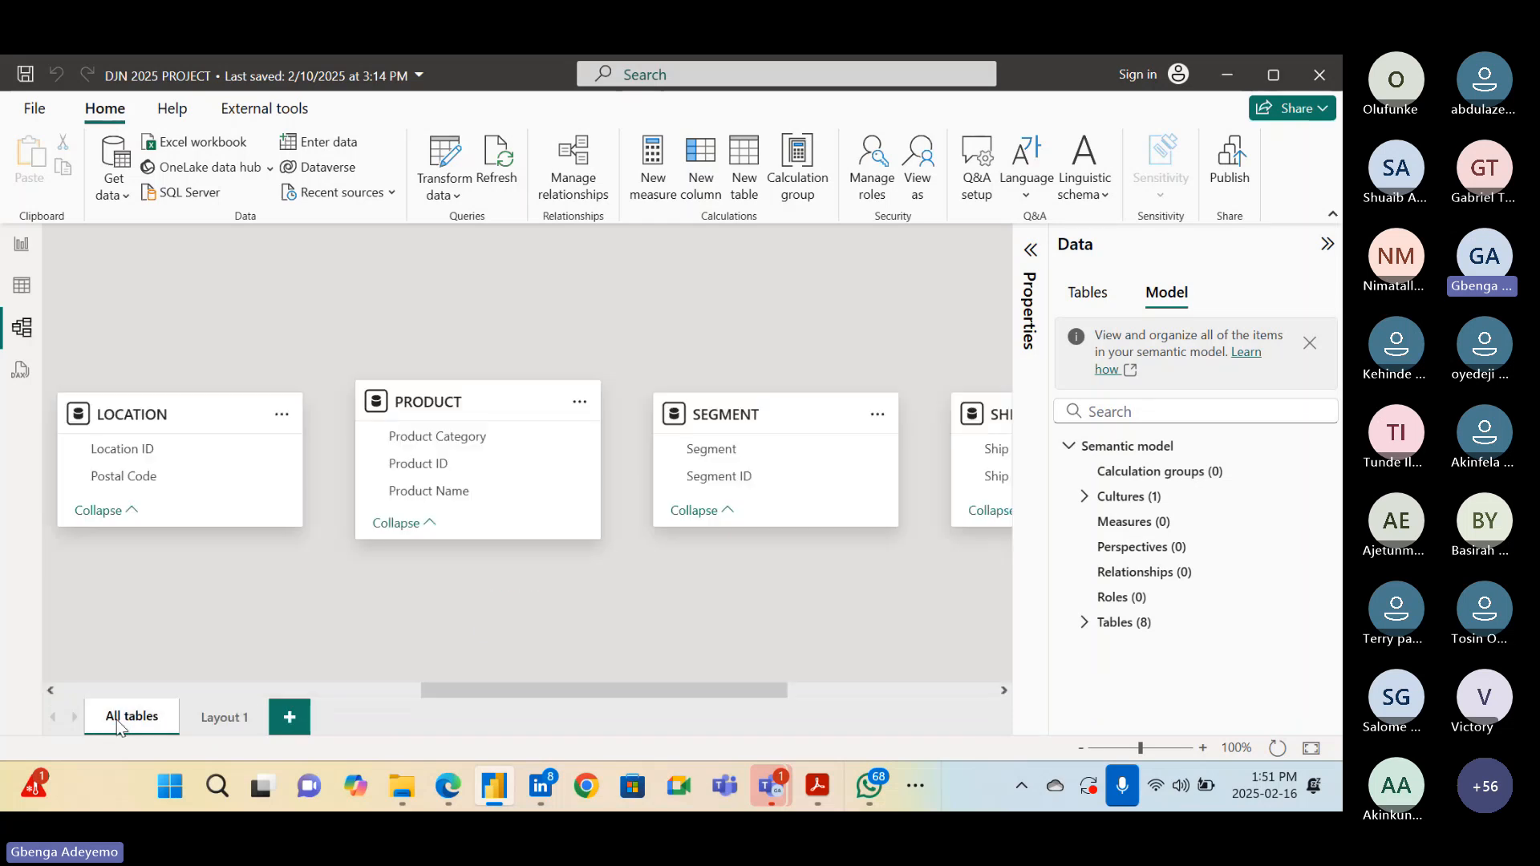
click(262, 710)
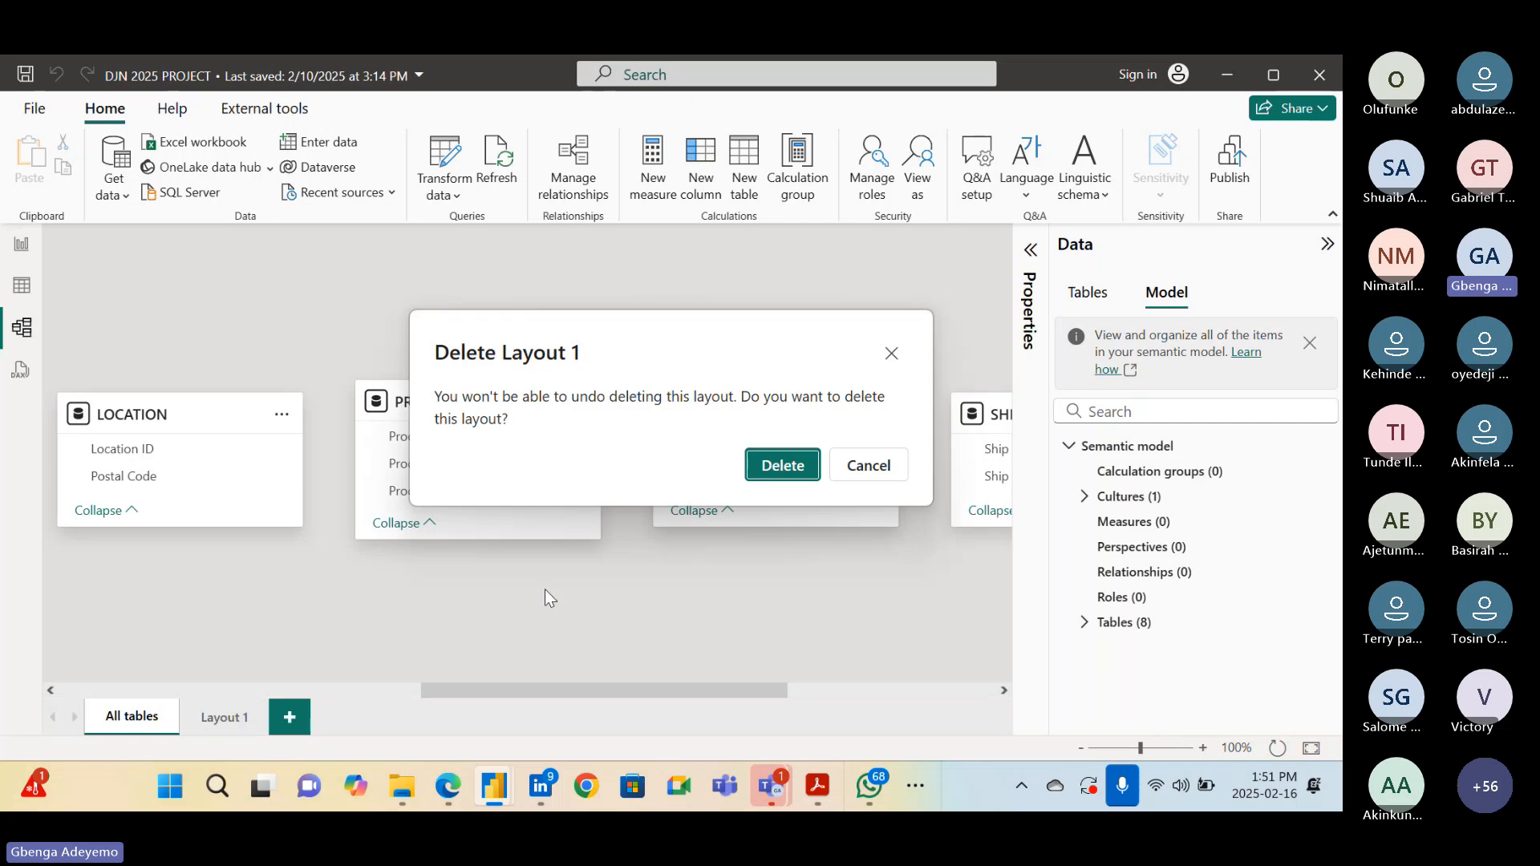
click(789, 463)
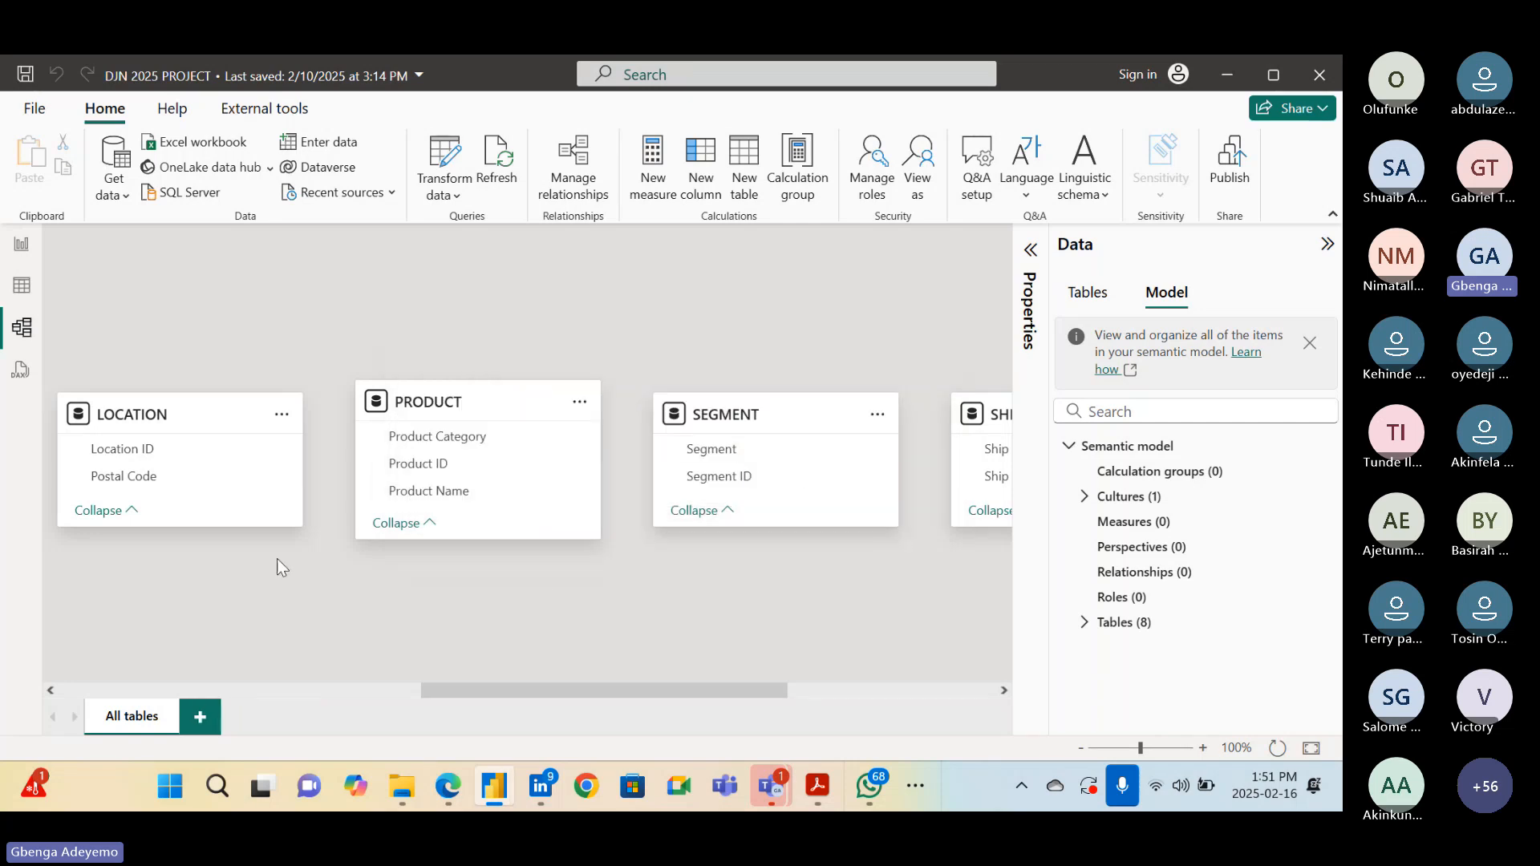
Examine the tables in the All tables diagram, from SALES through to Ship Mode ID
scroll(346, 598, right, 5)
scroll(344, 590, left, 5)
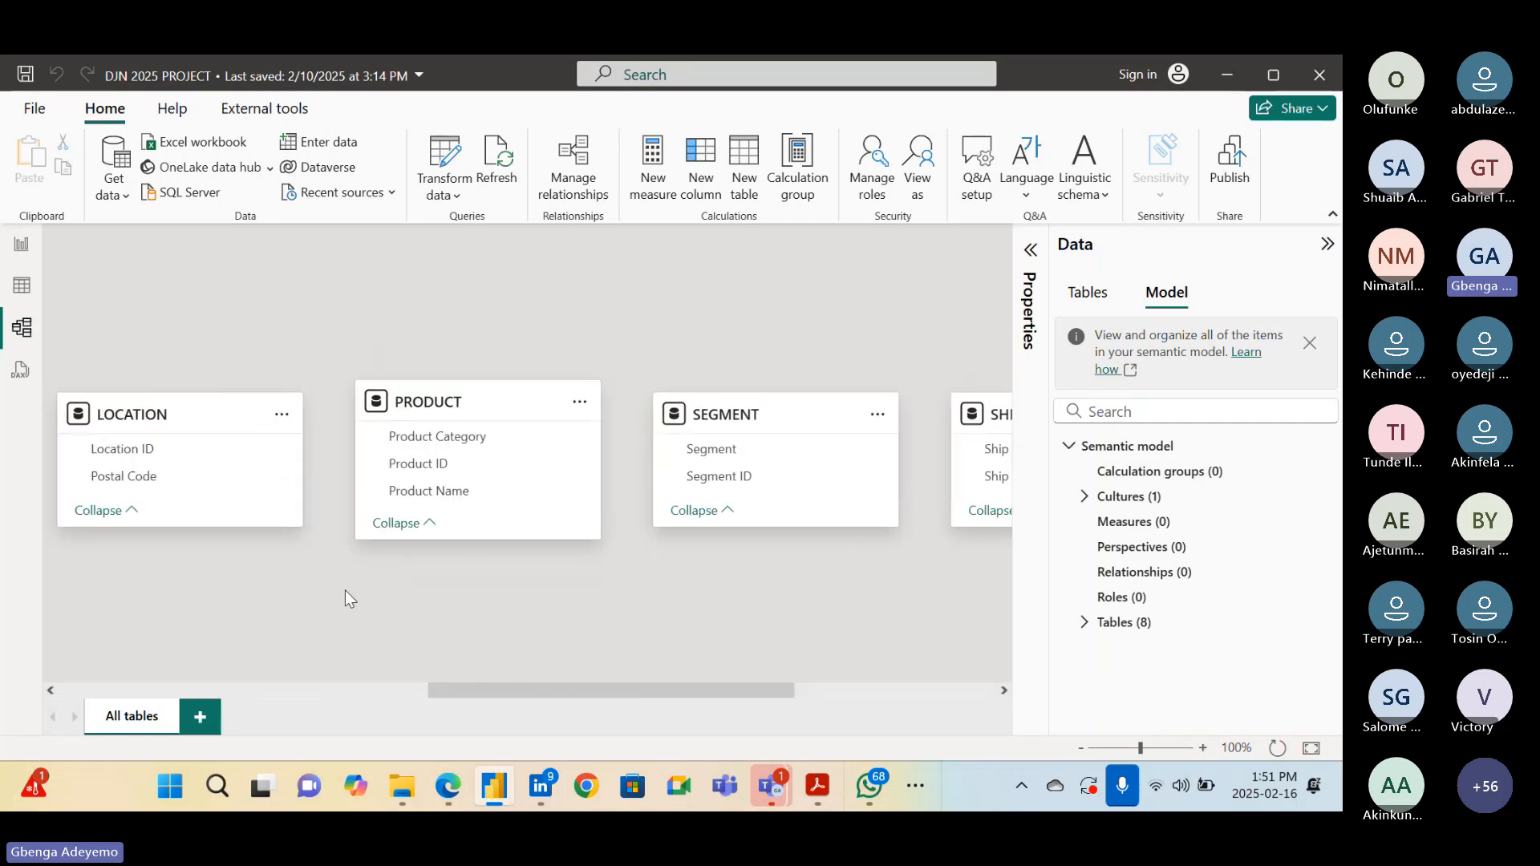
scroll(203, 588, left, 5)
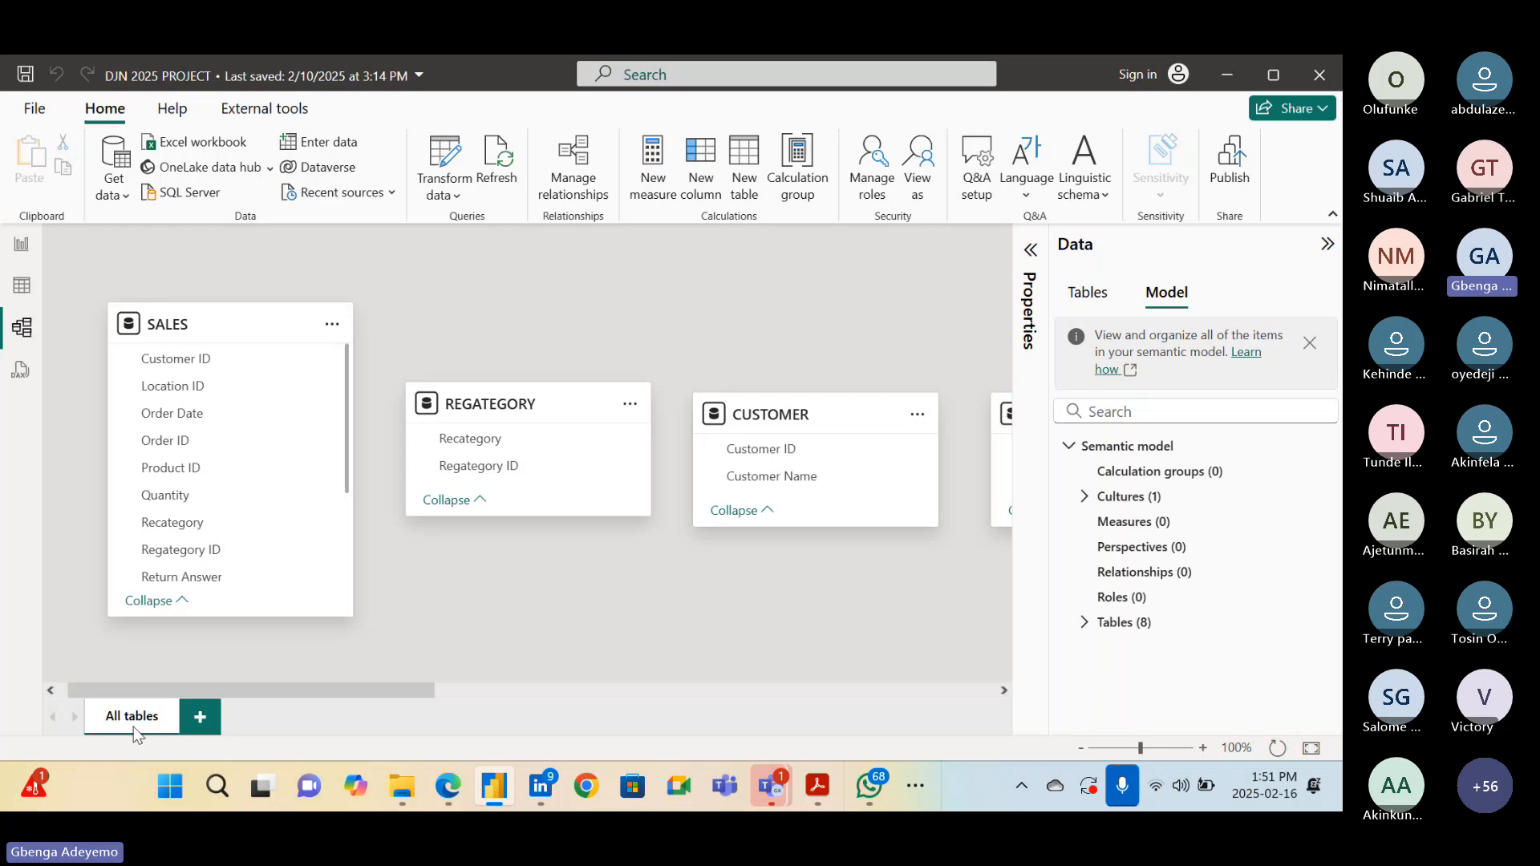
scroll(484, 551, right, 10)
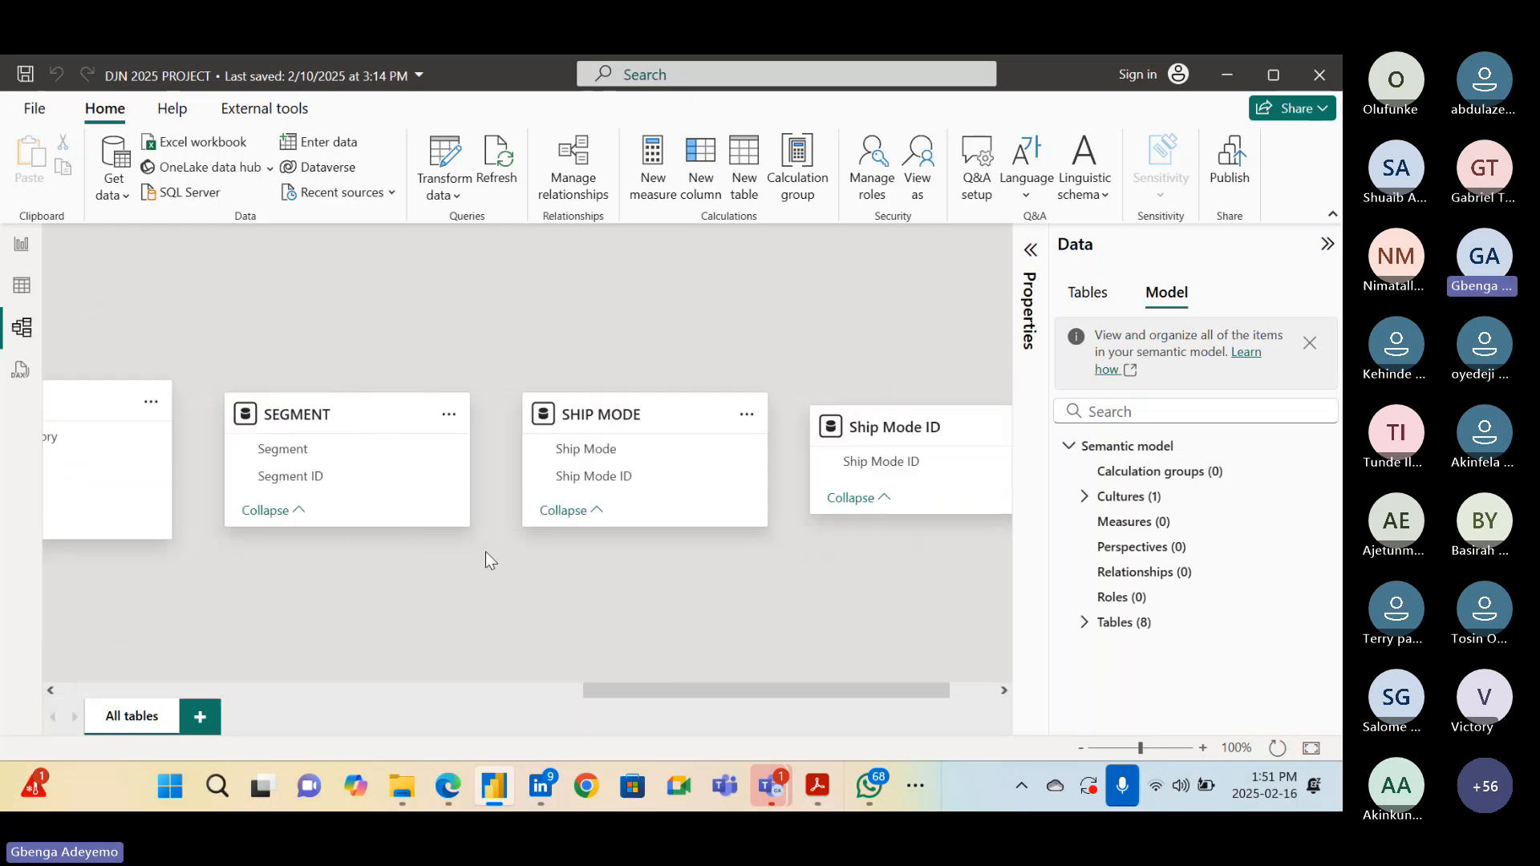
scroll(484, 551, left, 5)
scroll(485, 551, left, 5)
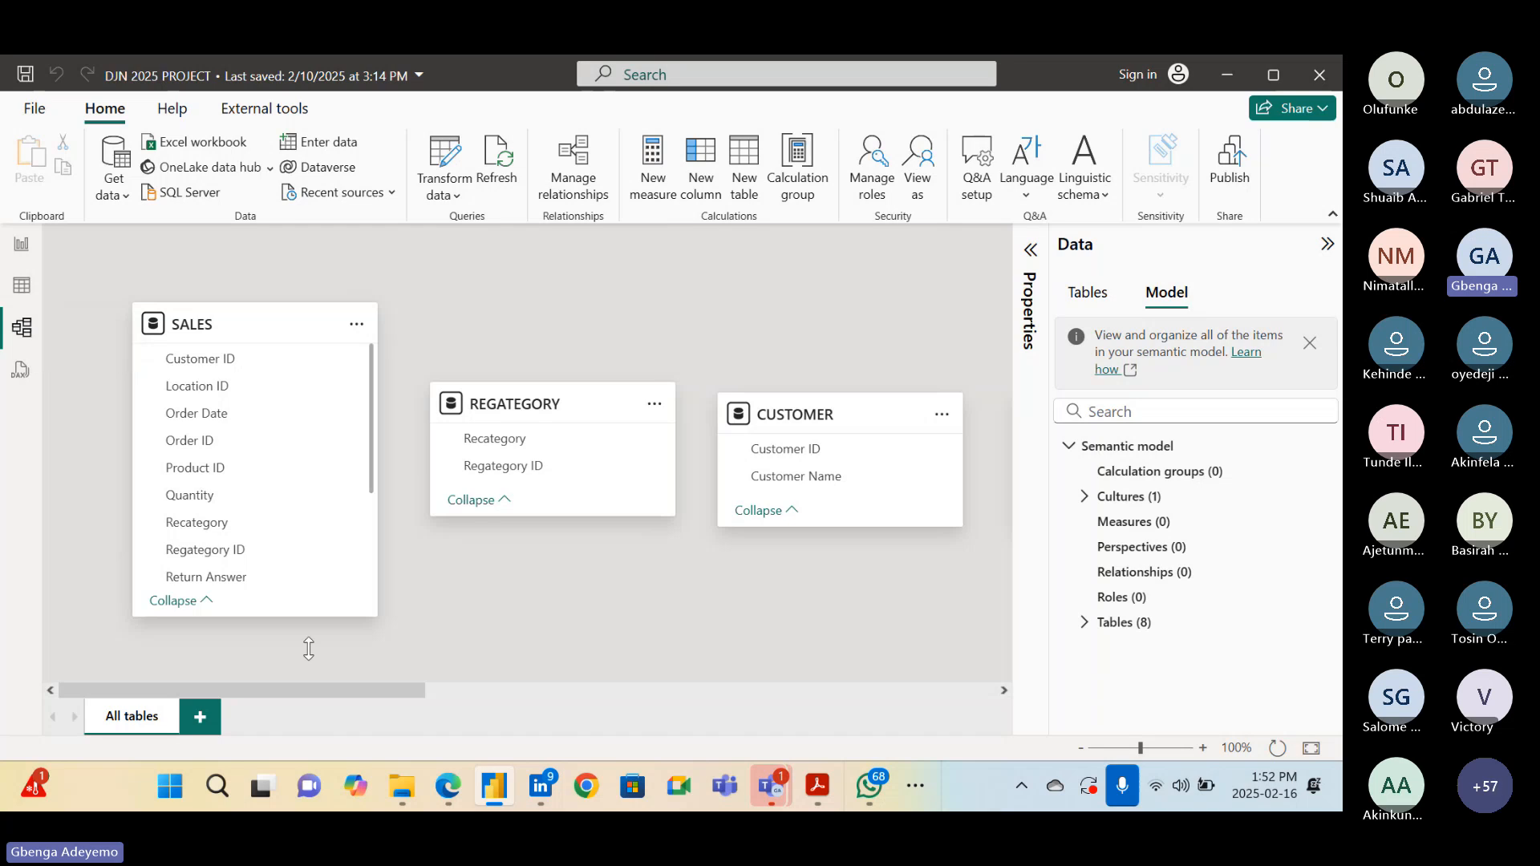
Create a new model layout, place the SALES and SHIP MODE tables side by side on it, and lengthen the SALES card
click(201, 714)
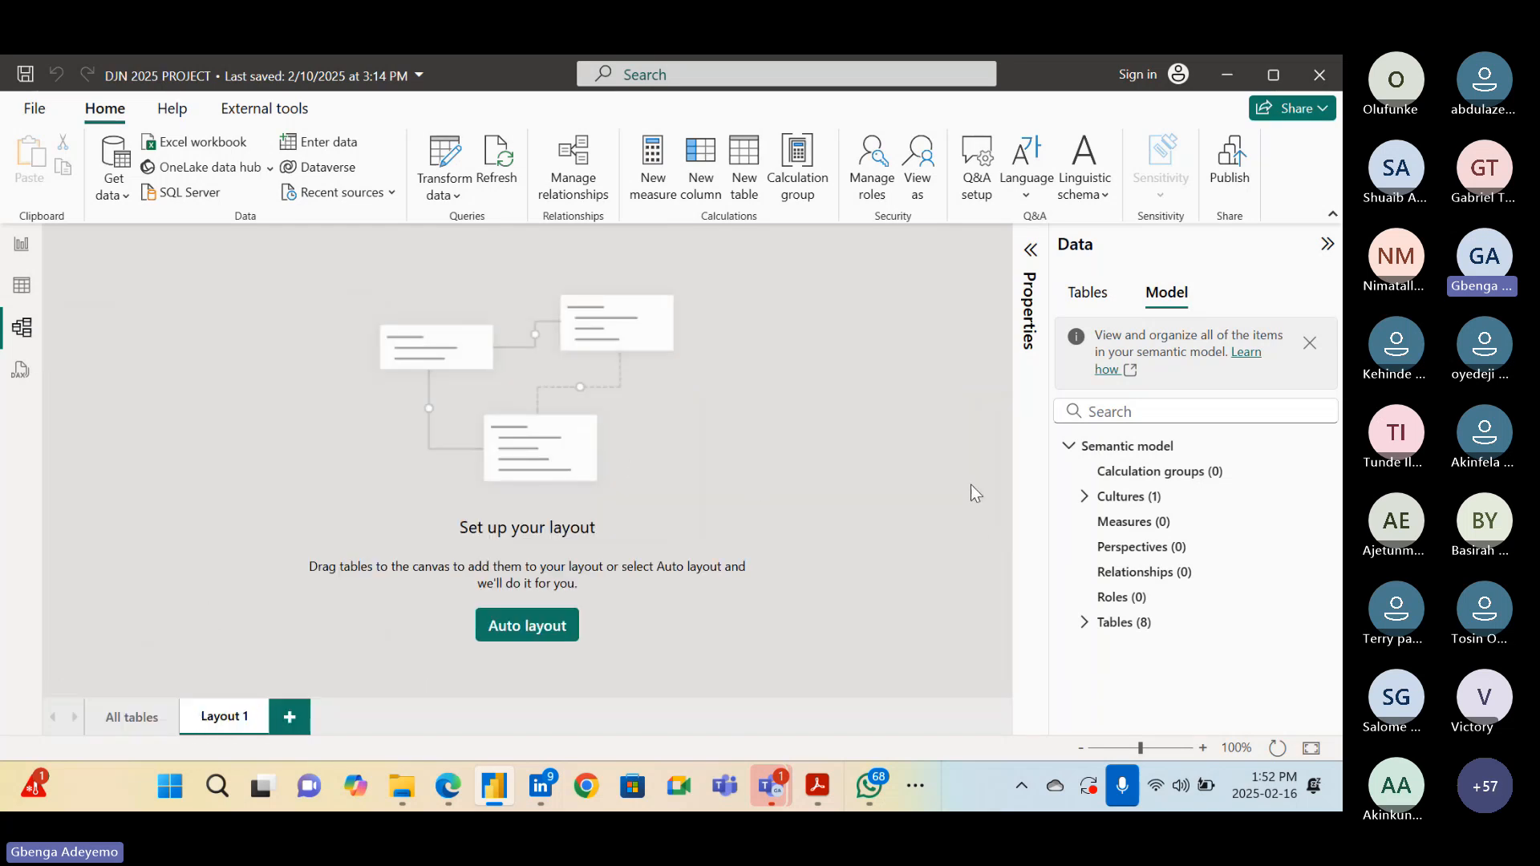
click(1091, 295)
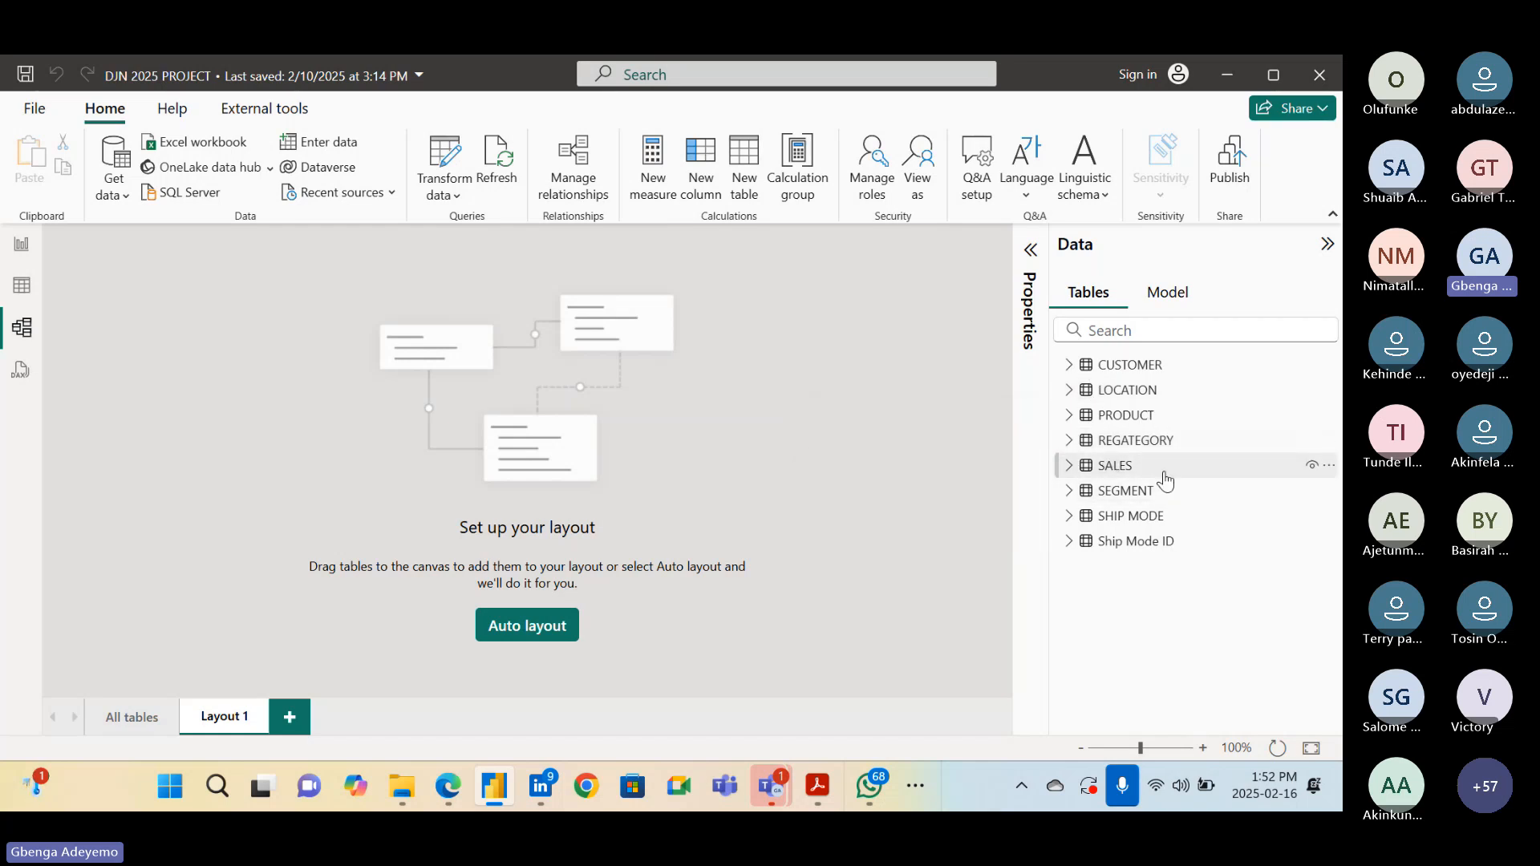
drag(1166, 479, 350, 380)
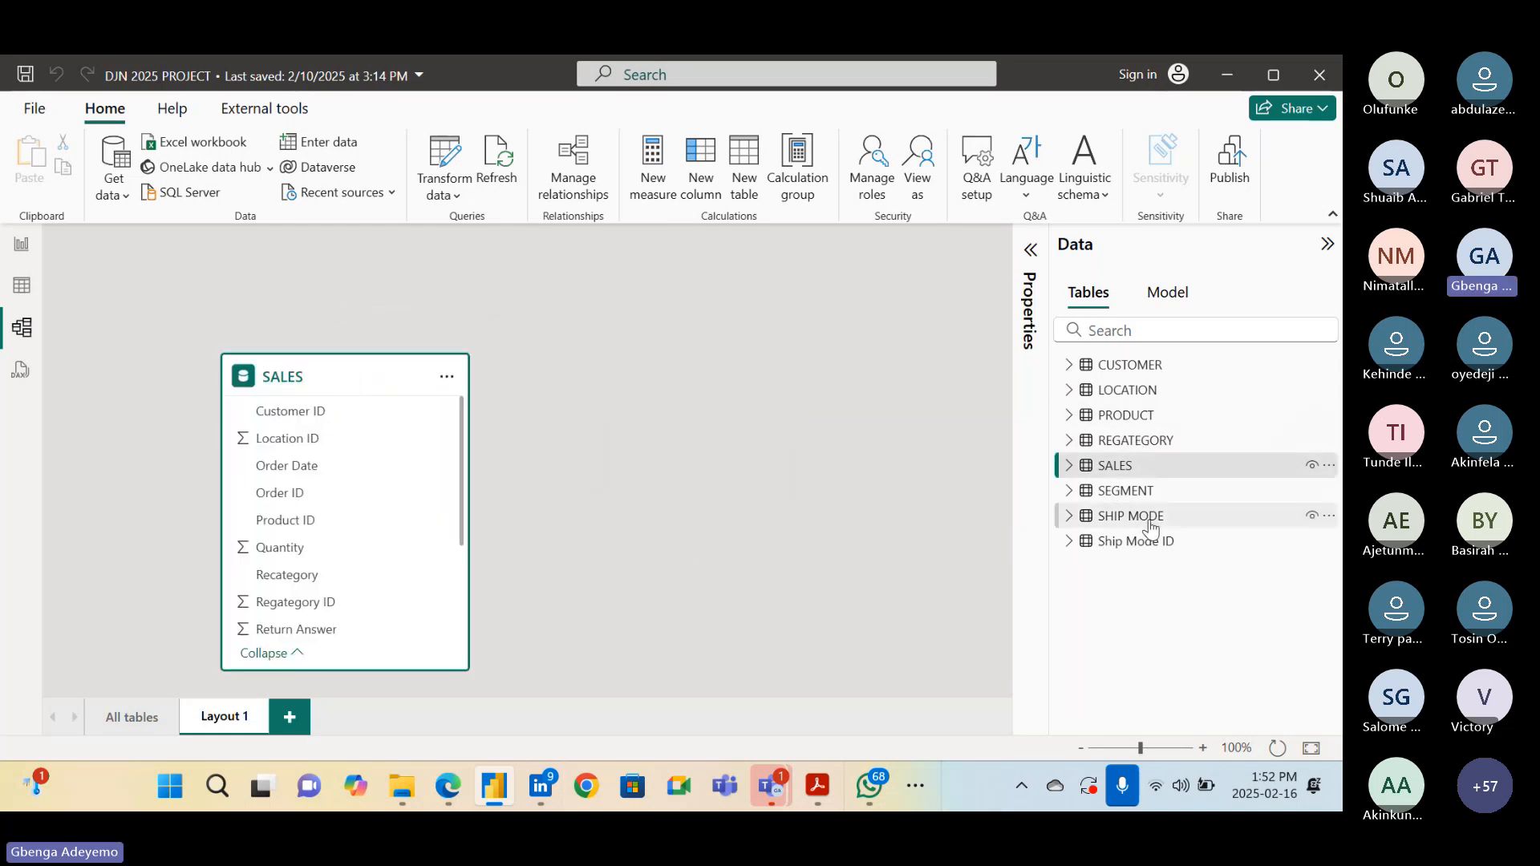
drag(1148, 522, 698, 420)
drag(350, 376, 290, 321)
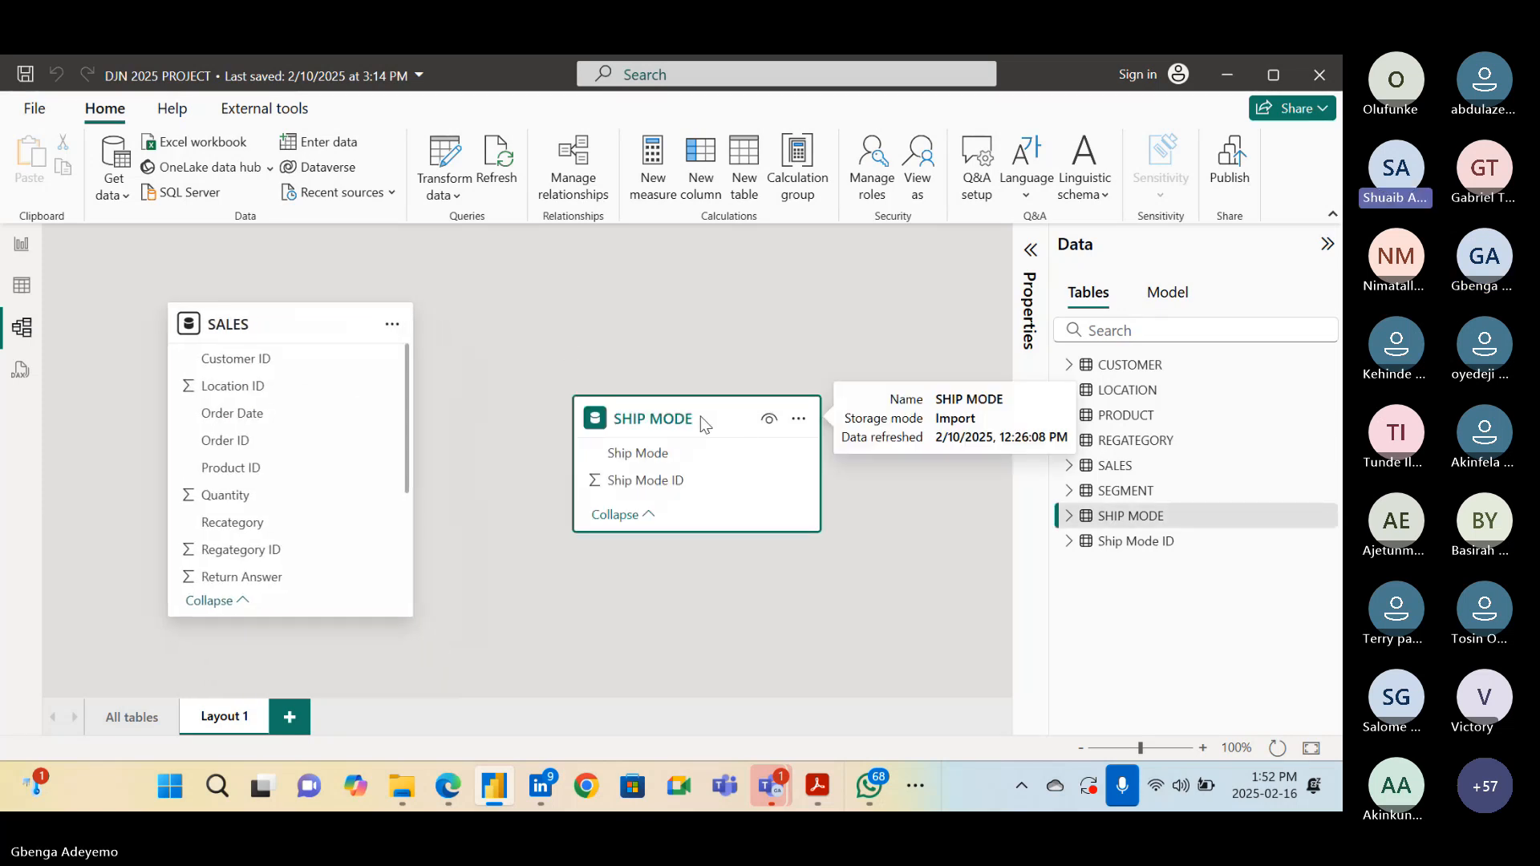
drag(703, 422, 717, 314)
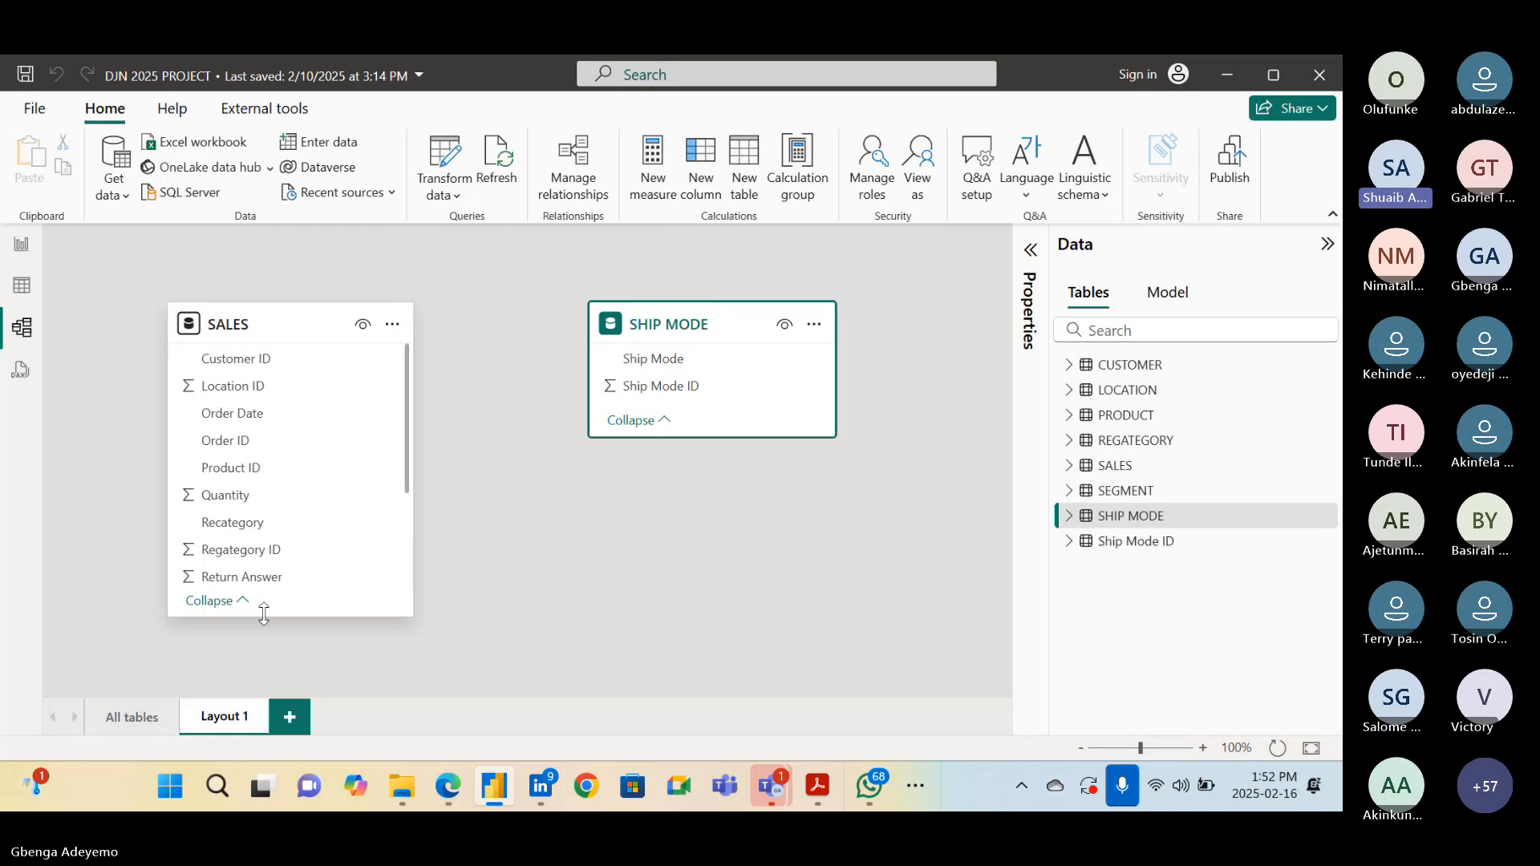
drag(267, 616, 268, 673)
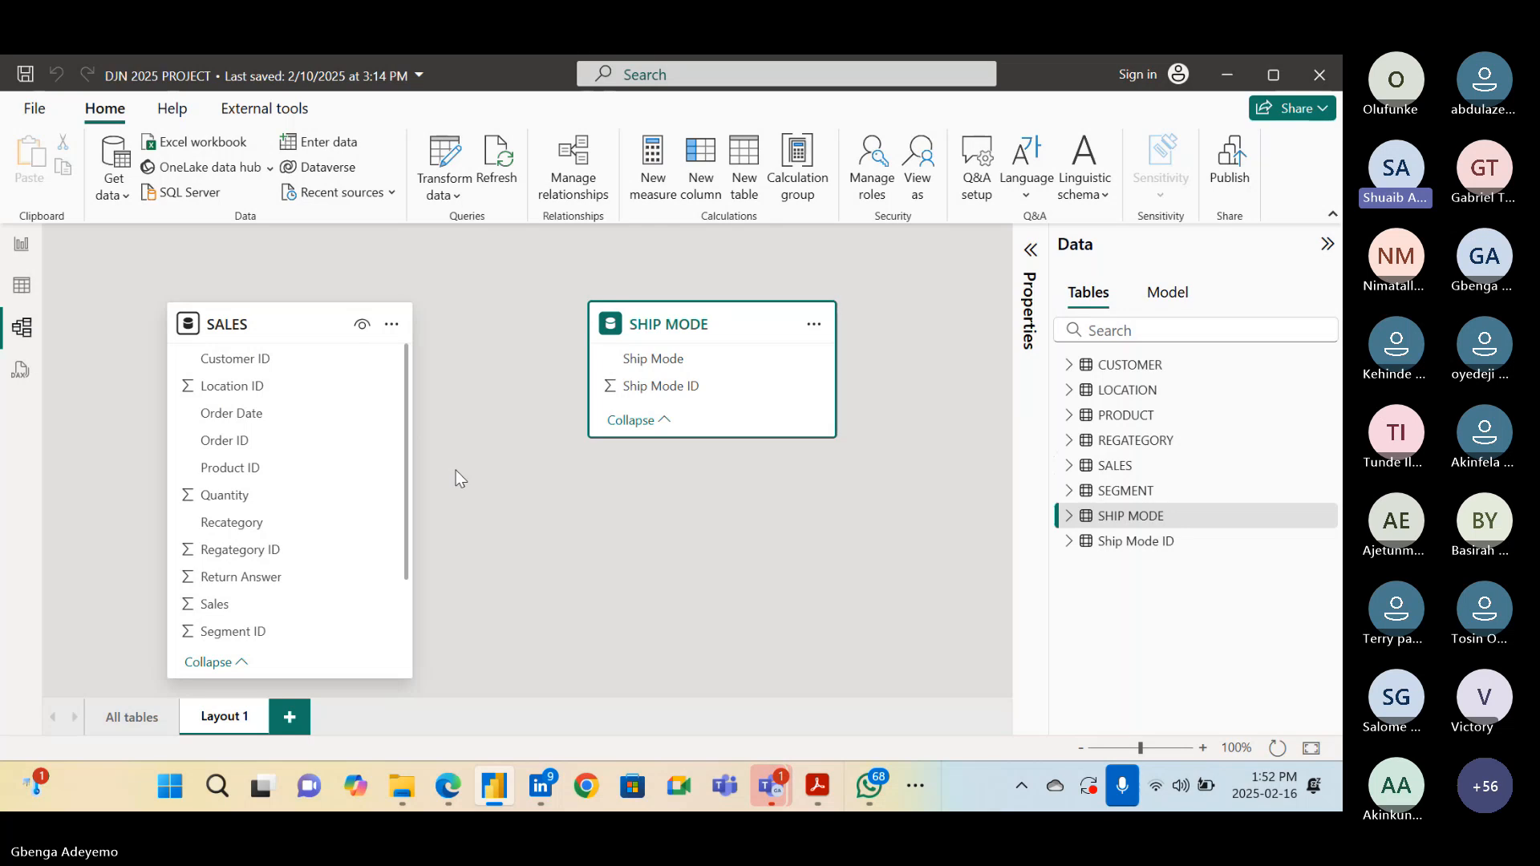
Relate SHIP MODE to SALES on Ship Mode ID as an active one-to-many relationship with single cross-filter direction, and switch to the report view
scroll(362, 479, down, 2)
scroll(363, 489, up, 2)
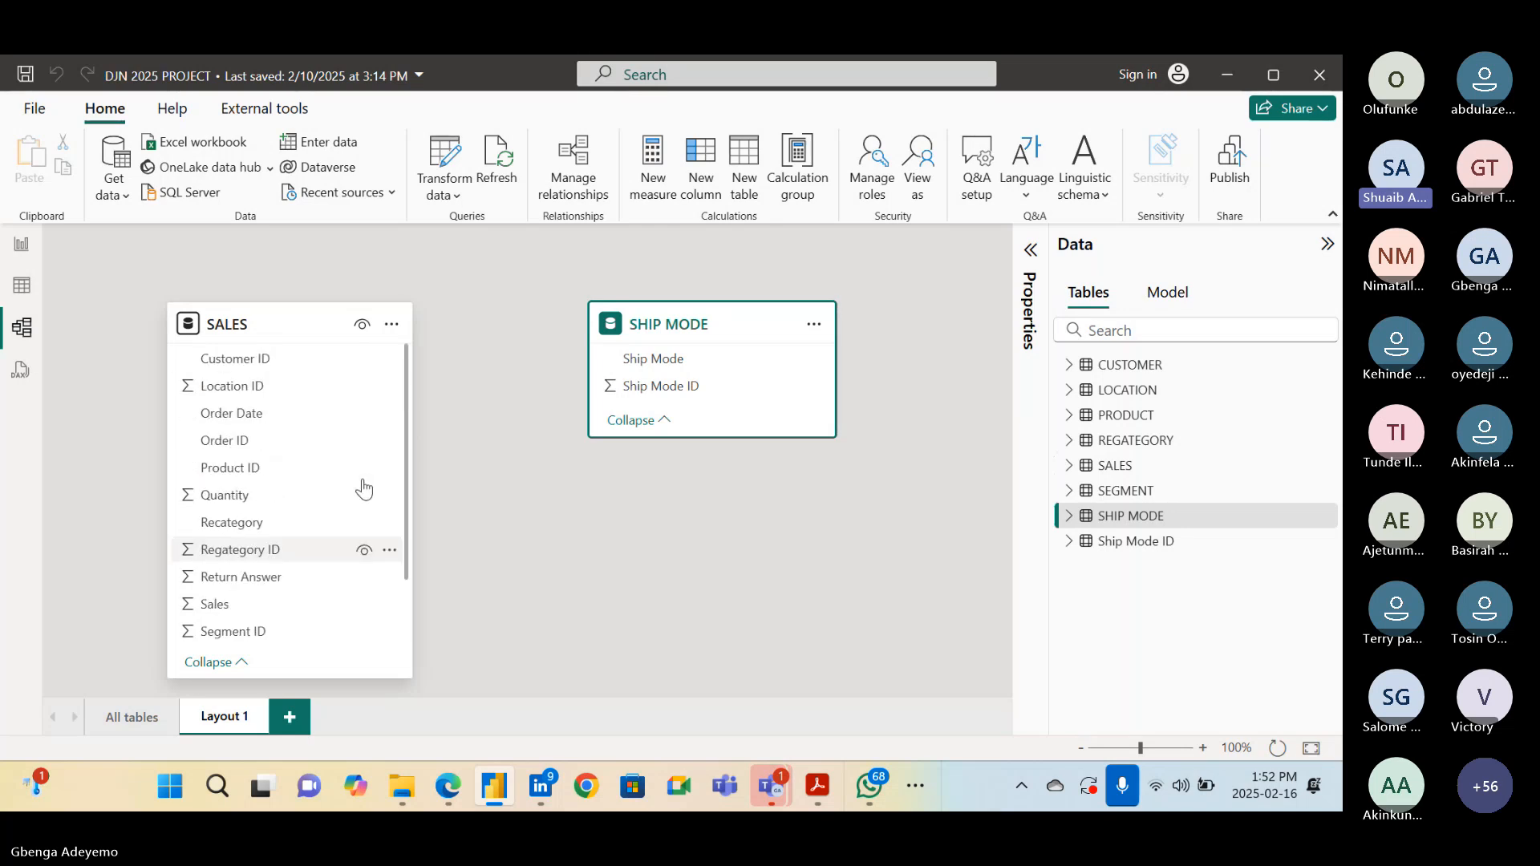
scroll(363, 488, down, 2)
scroll(364, 488, up, 2)
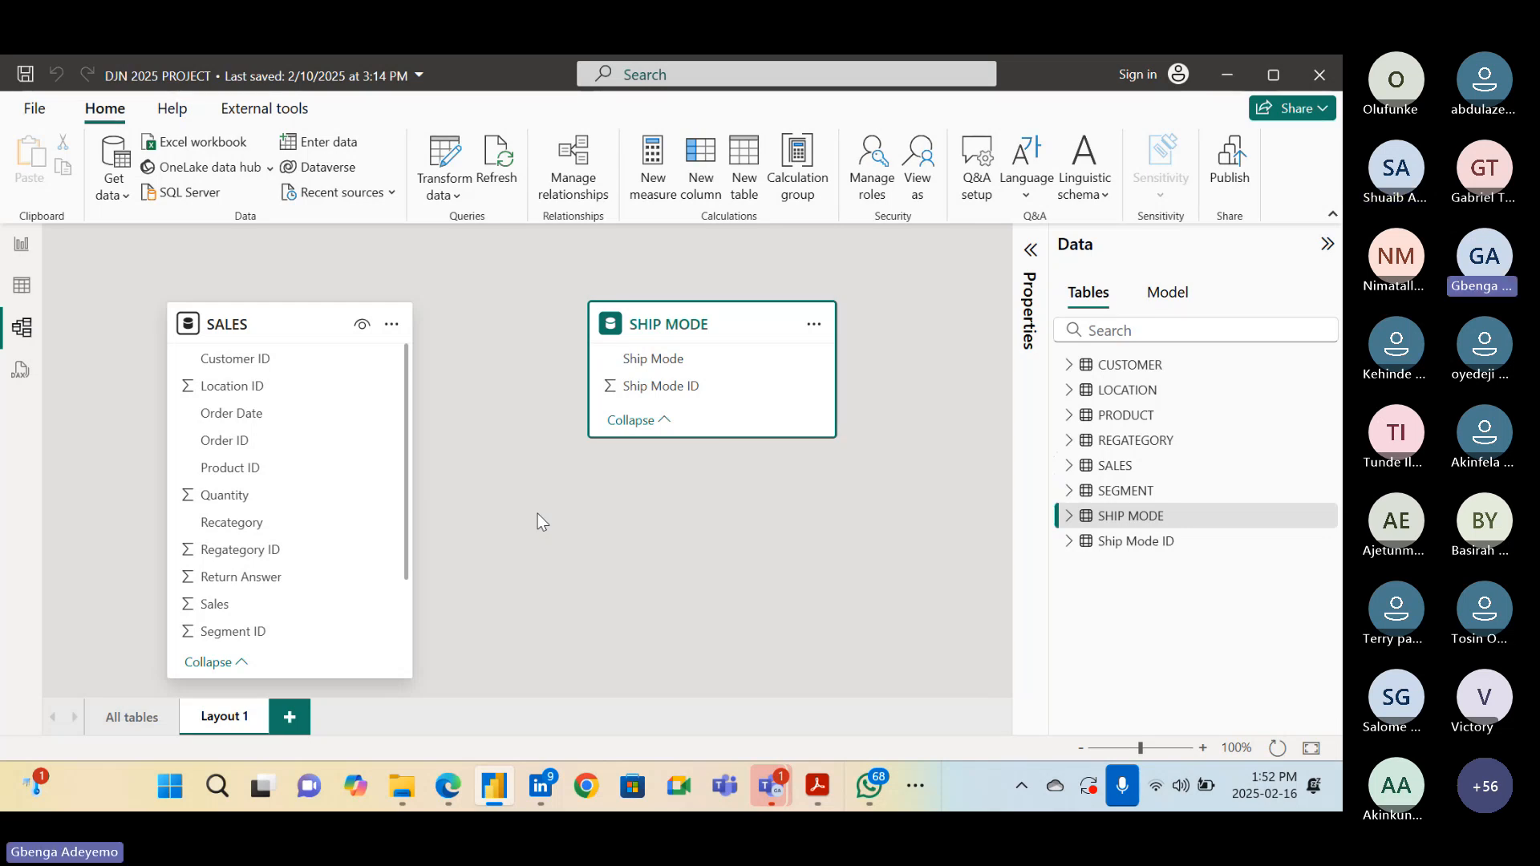
scroll(296, 540, down, 1)
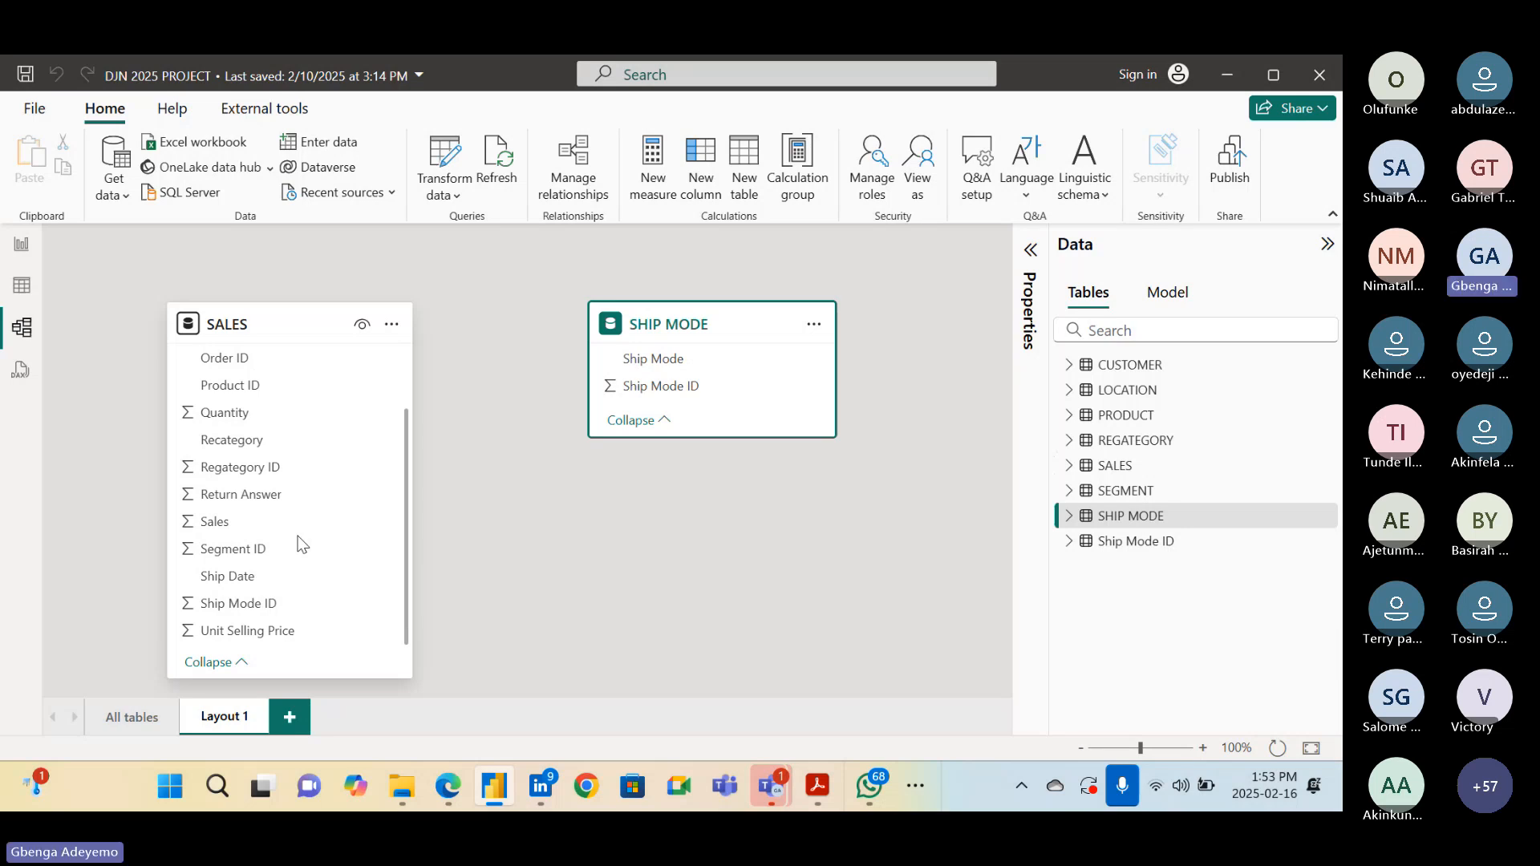
click(662, 388)
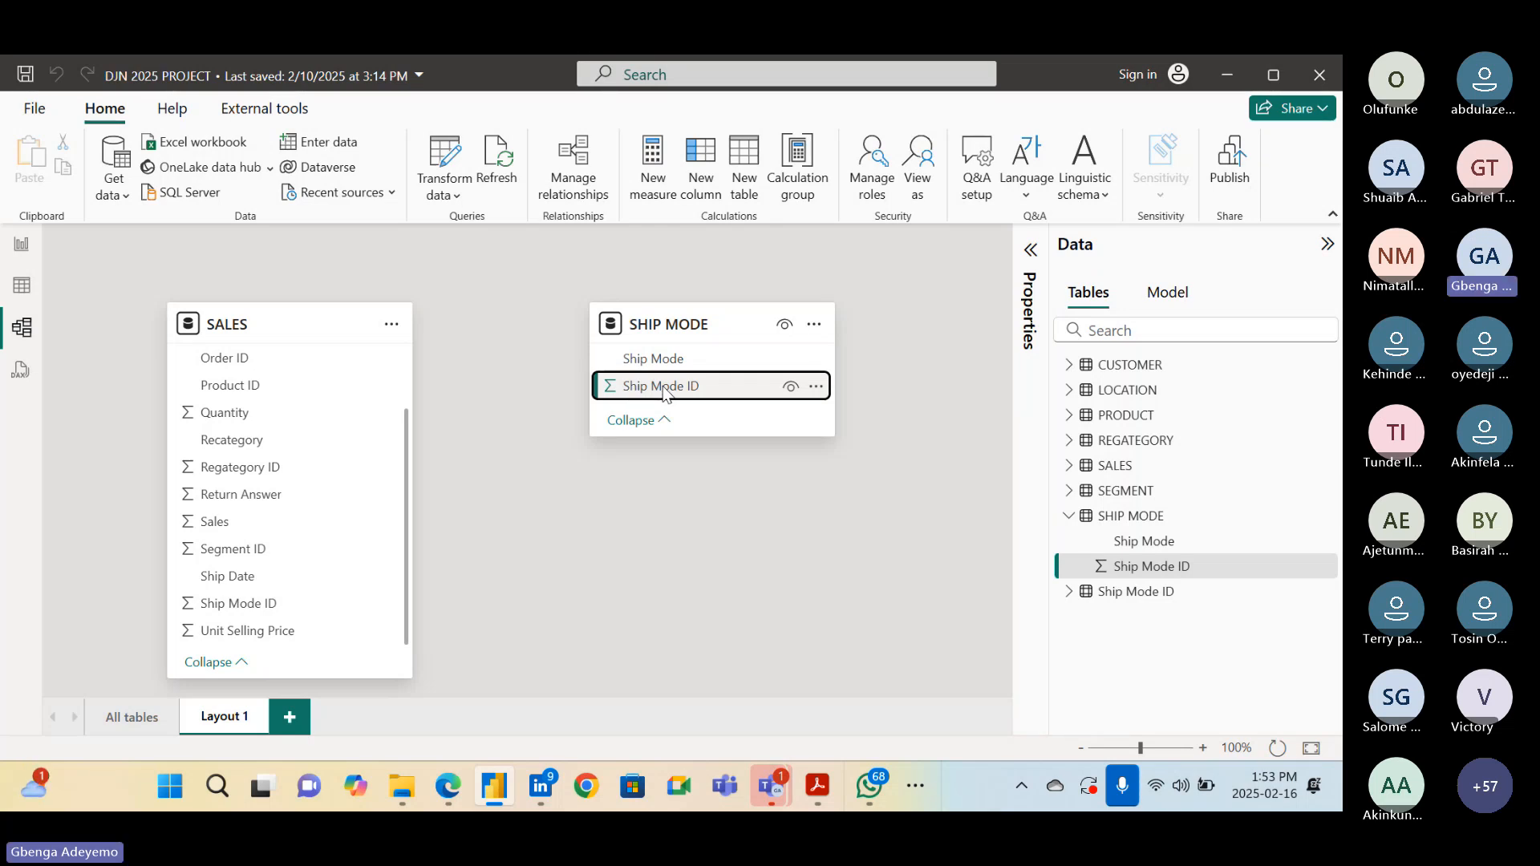
drag(662, 393, 282, 609)
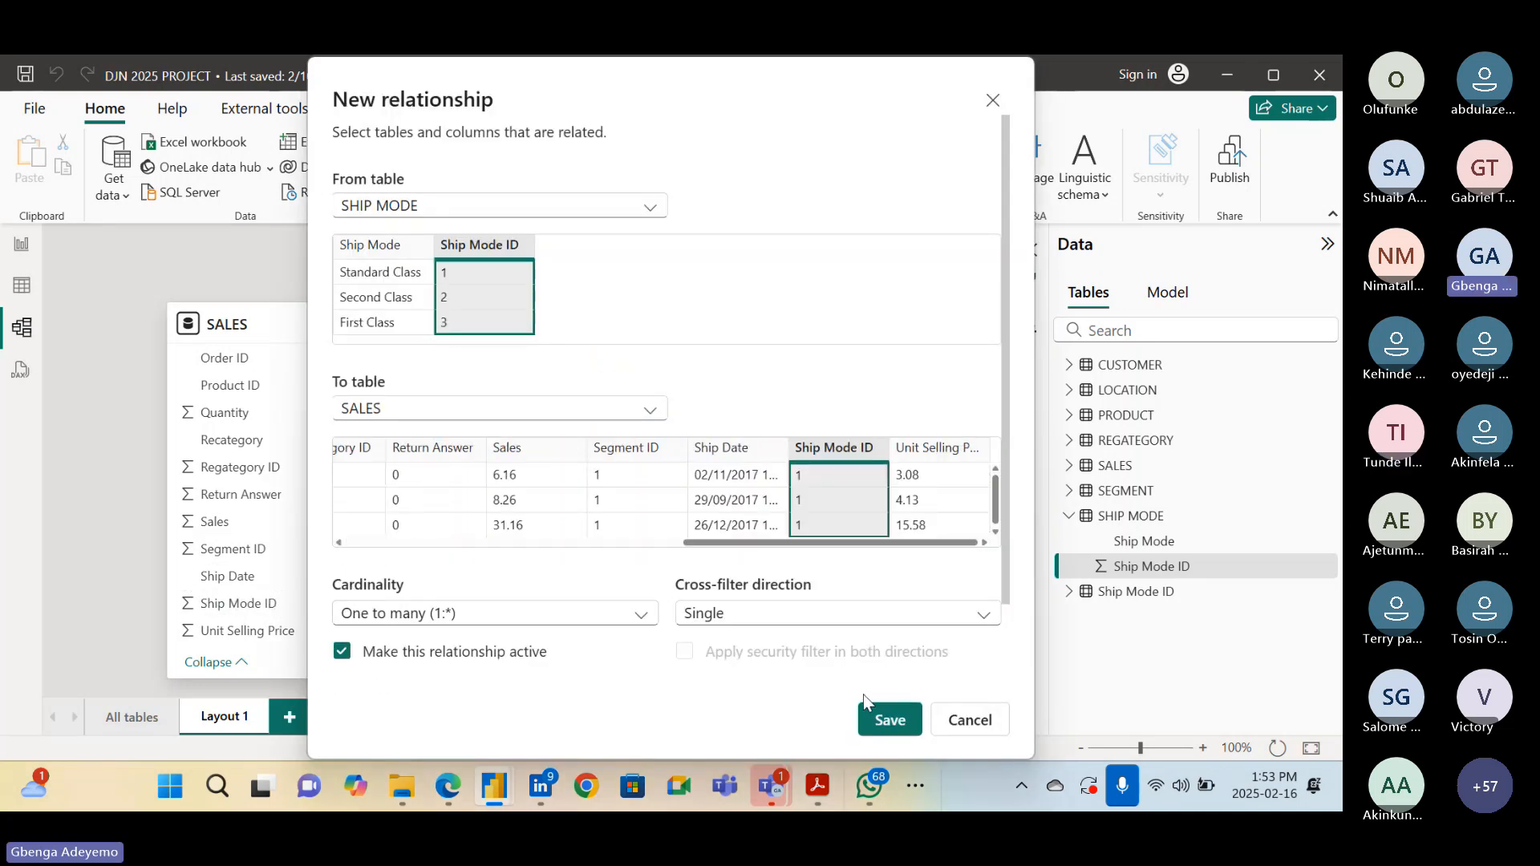
click(900, 726)
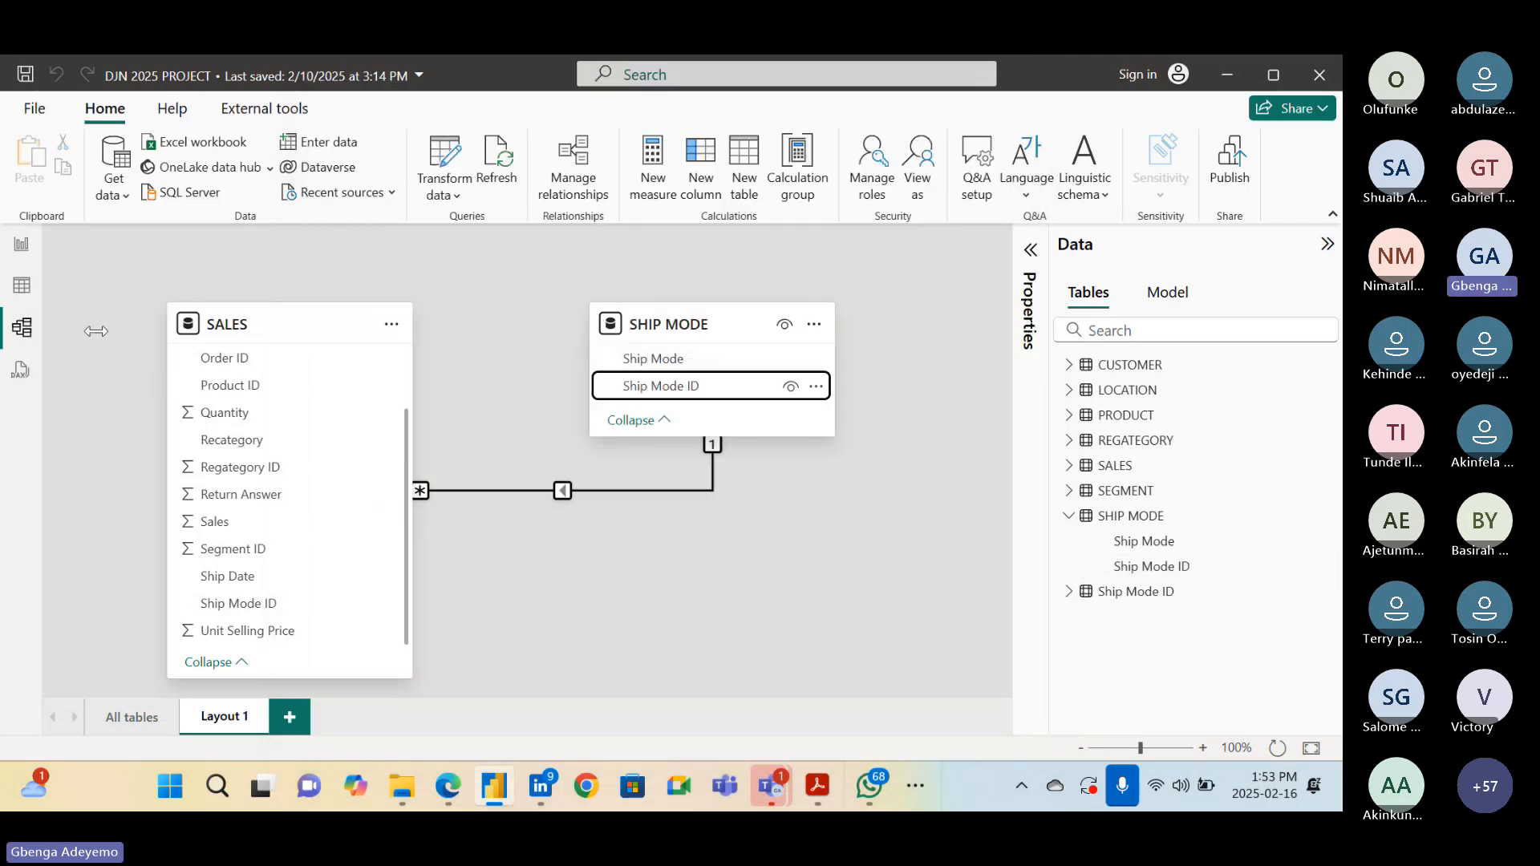
click(22, 244)
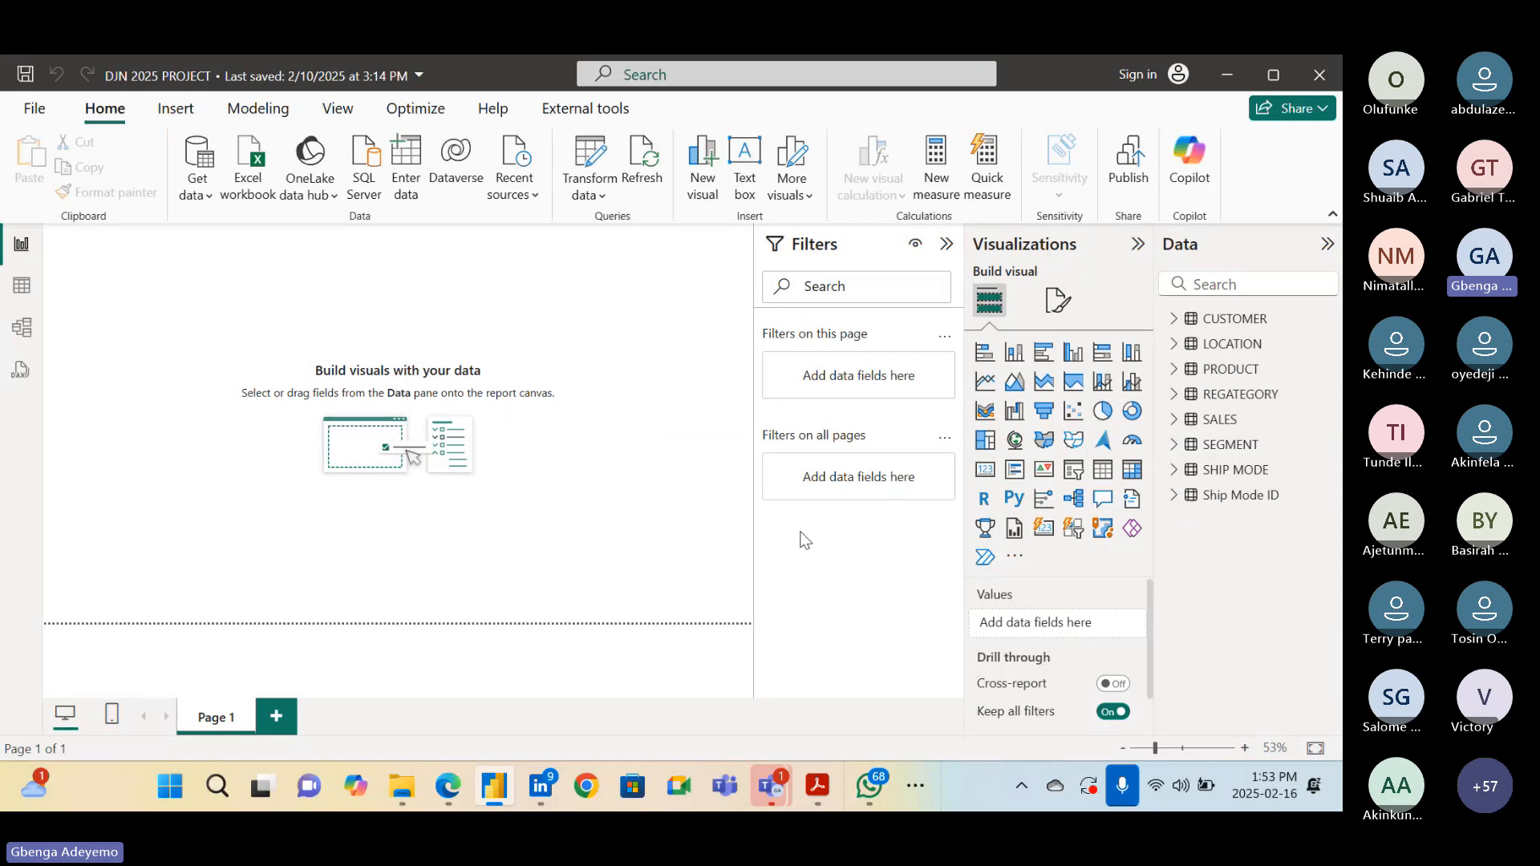
click(1131, 473)
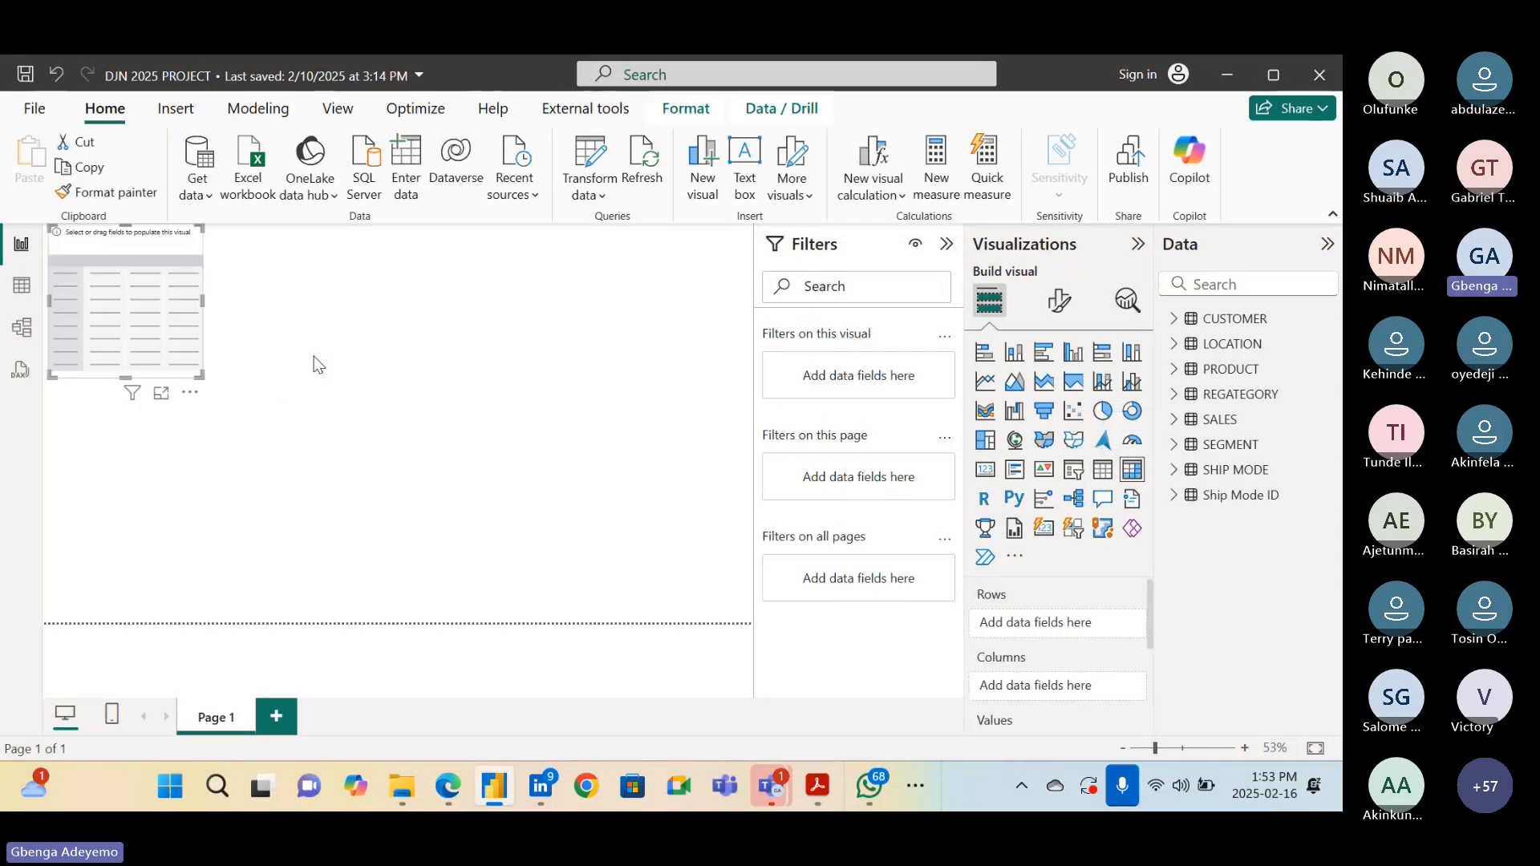
drag(169, 315, 464, 397)
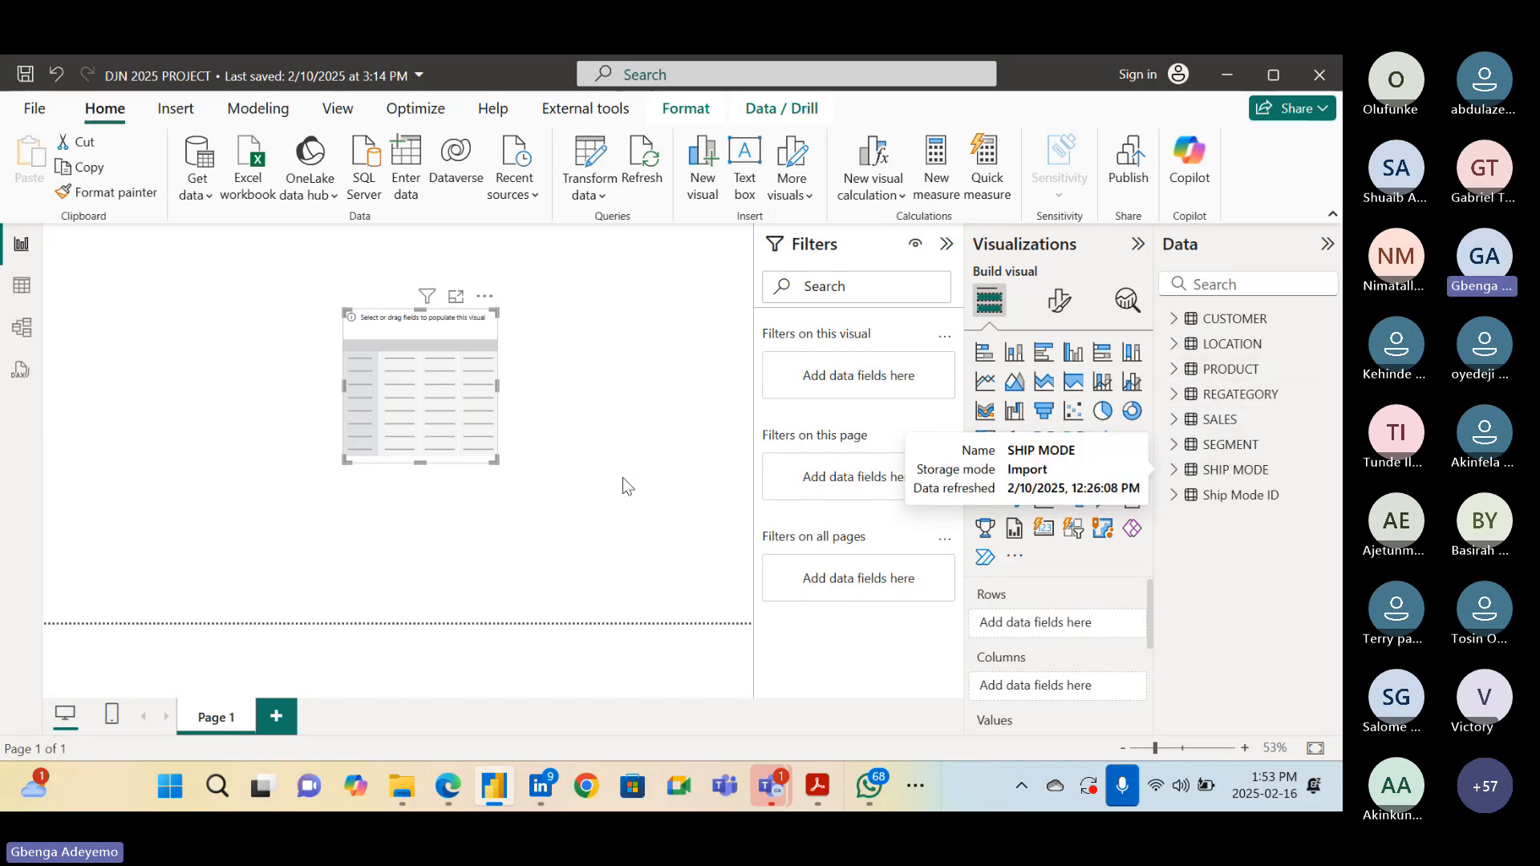
drag(492, 464, 607, 537)
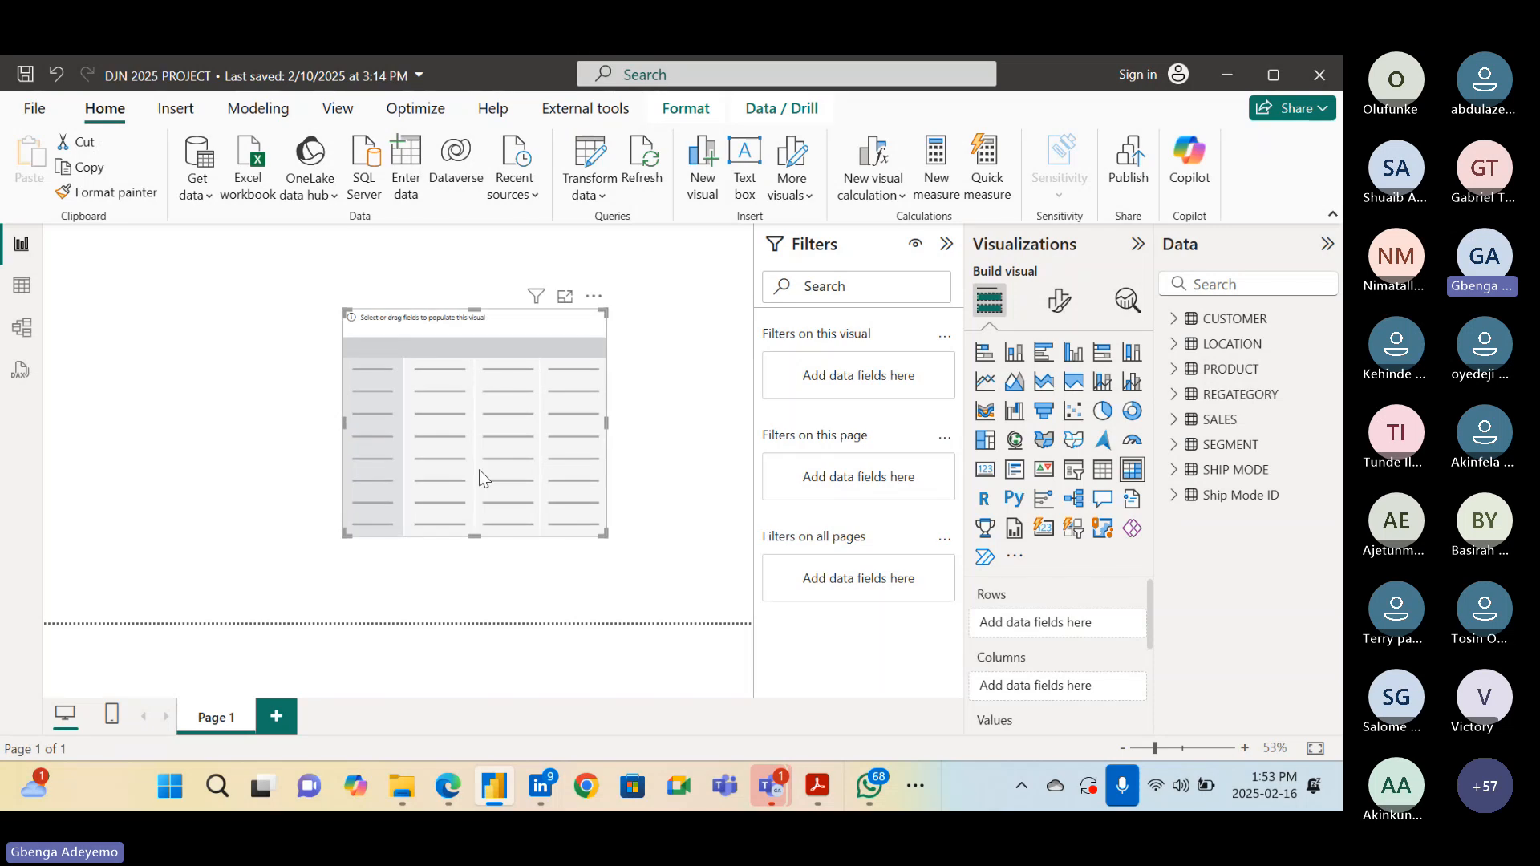
drag(479, 469, 417, 467)
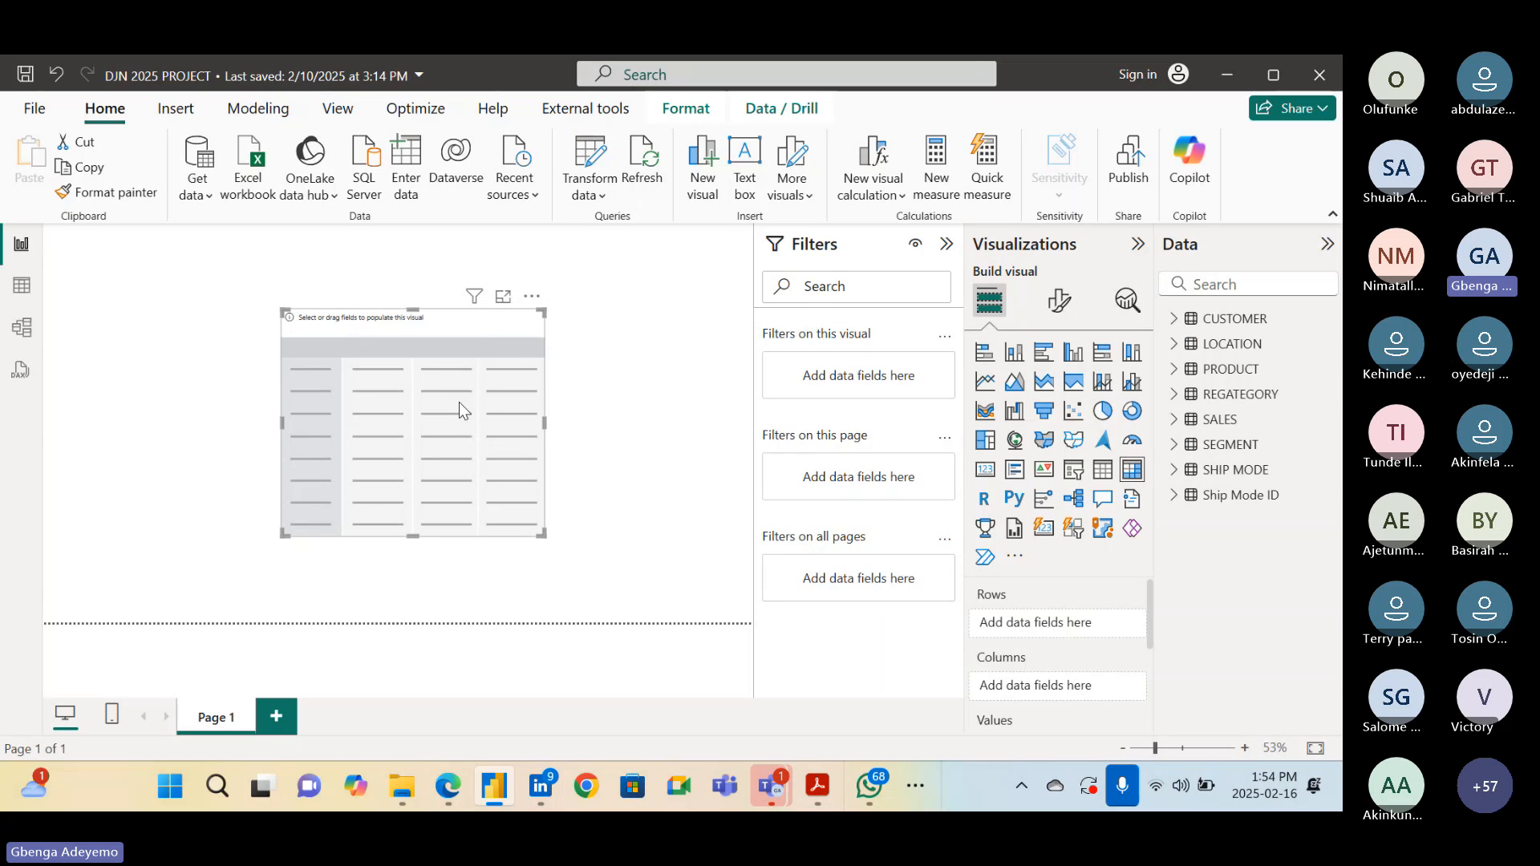
key(Delete)
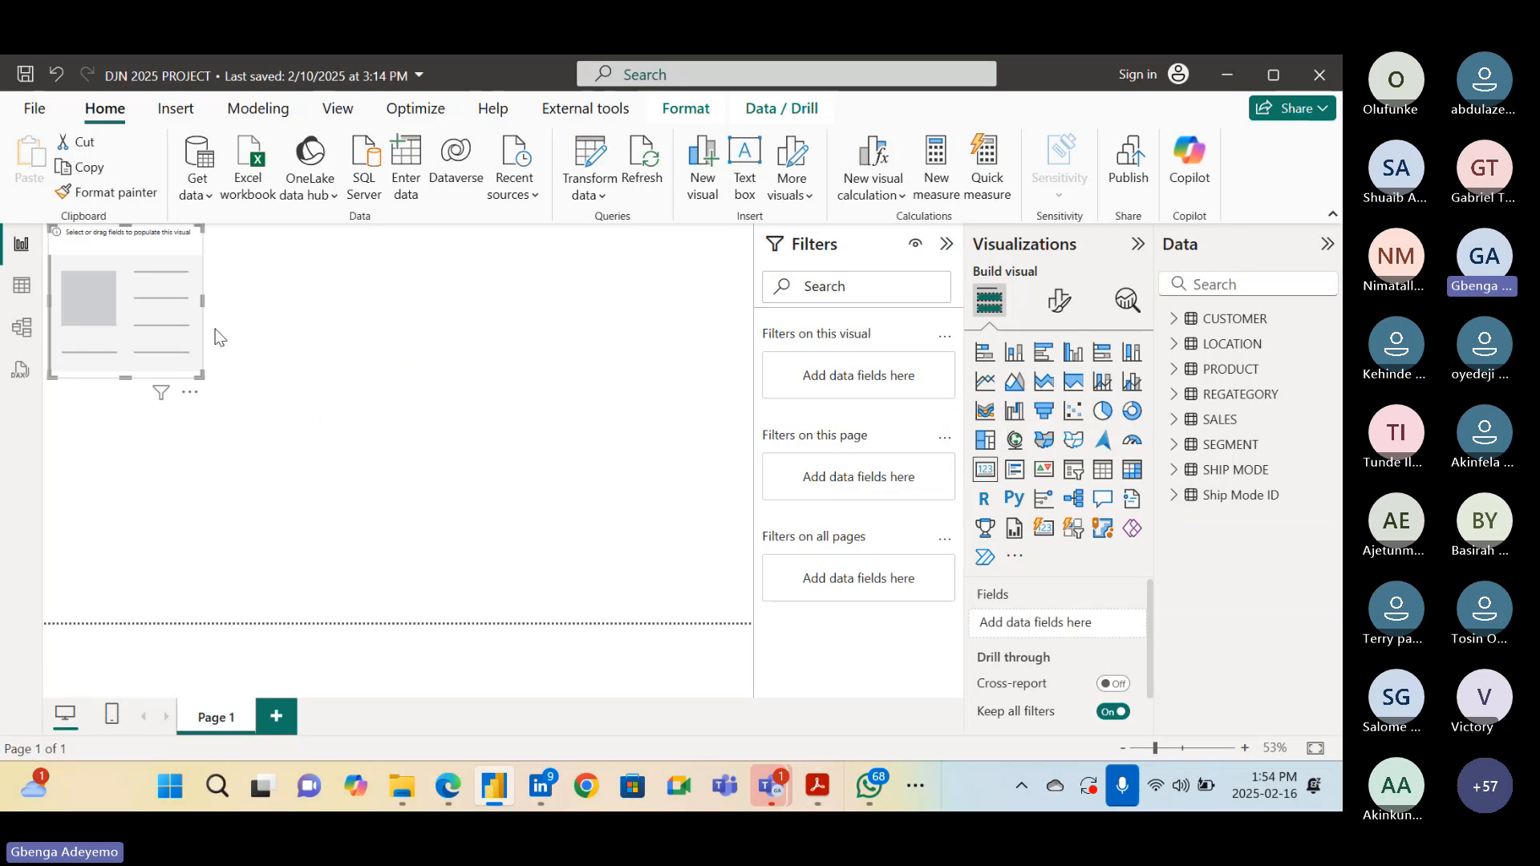
Add a card visual showing the sum of Quantity from SALES and position it near the middle of the report page
drag(181, 305, 516, 421)
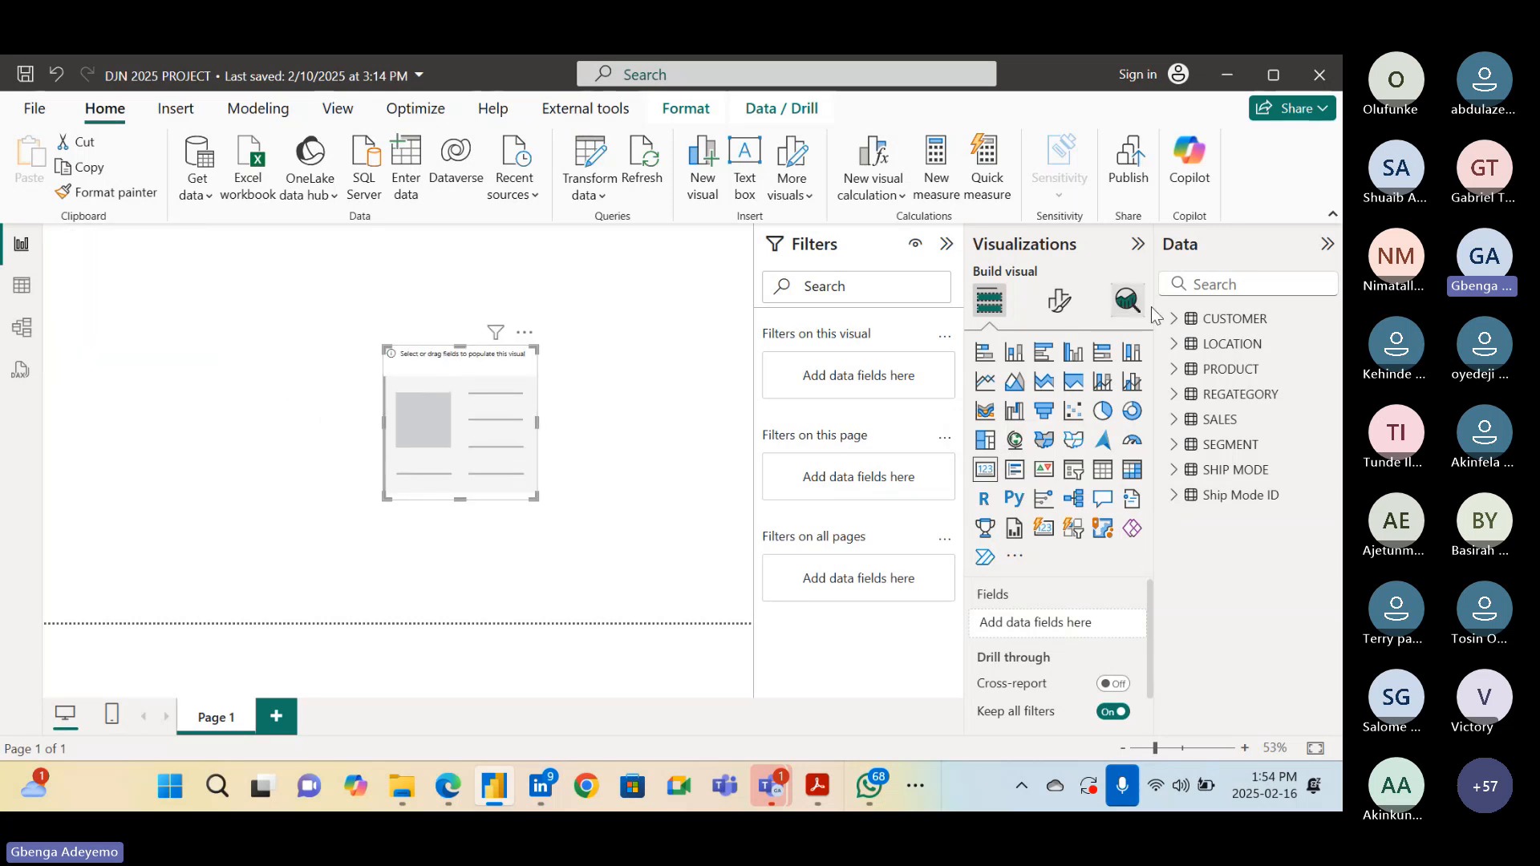
click(1180, 430)
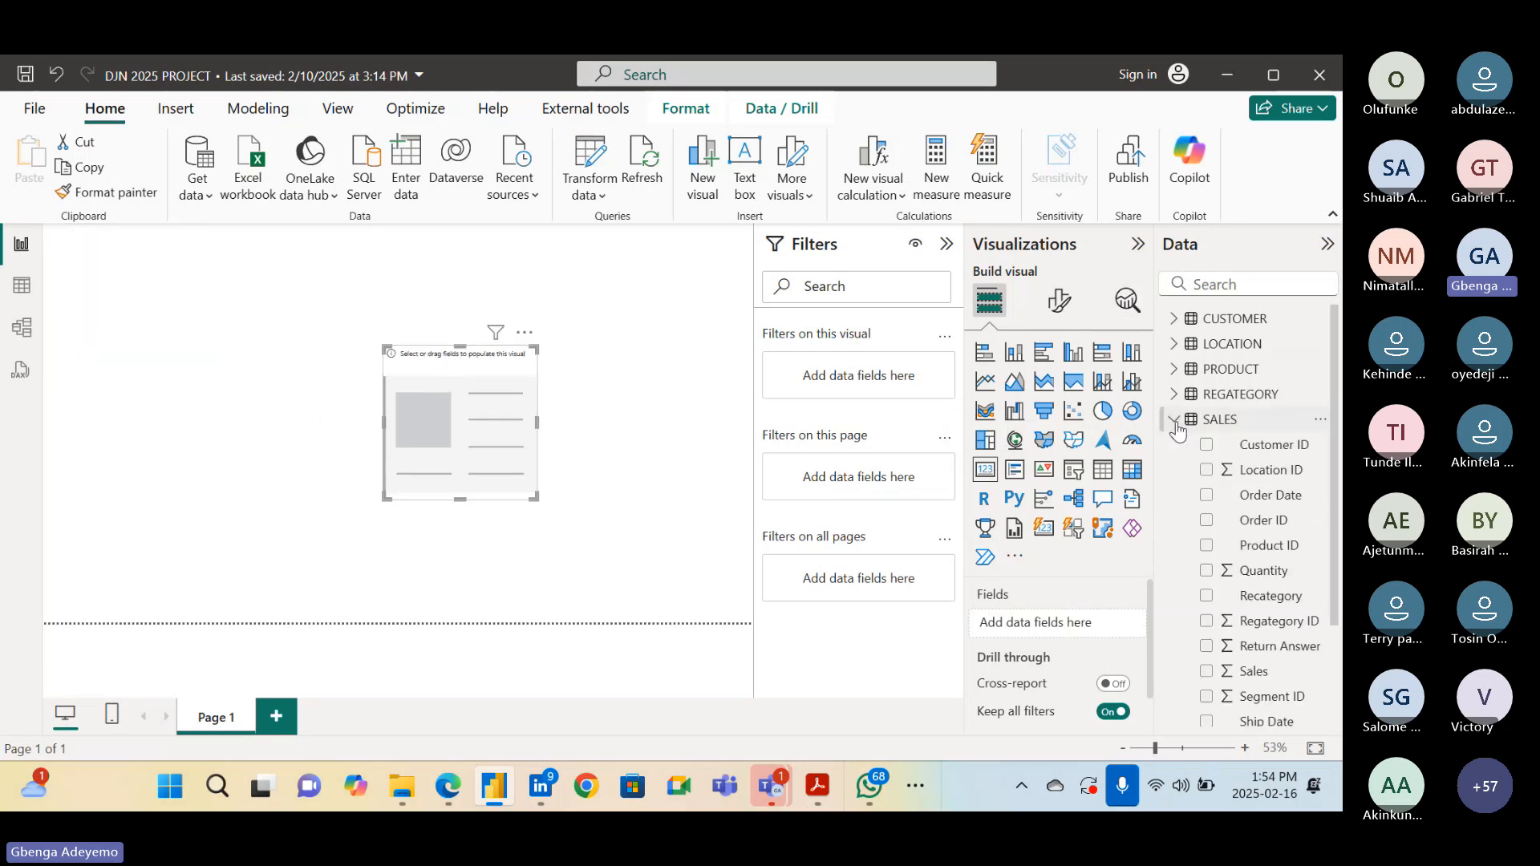
scroll(1253, 629, down, 1)
drag(1281, 555, 507, 434)
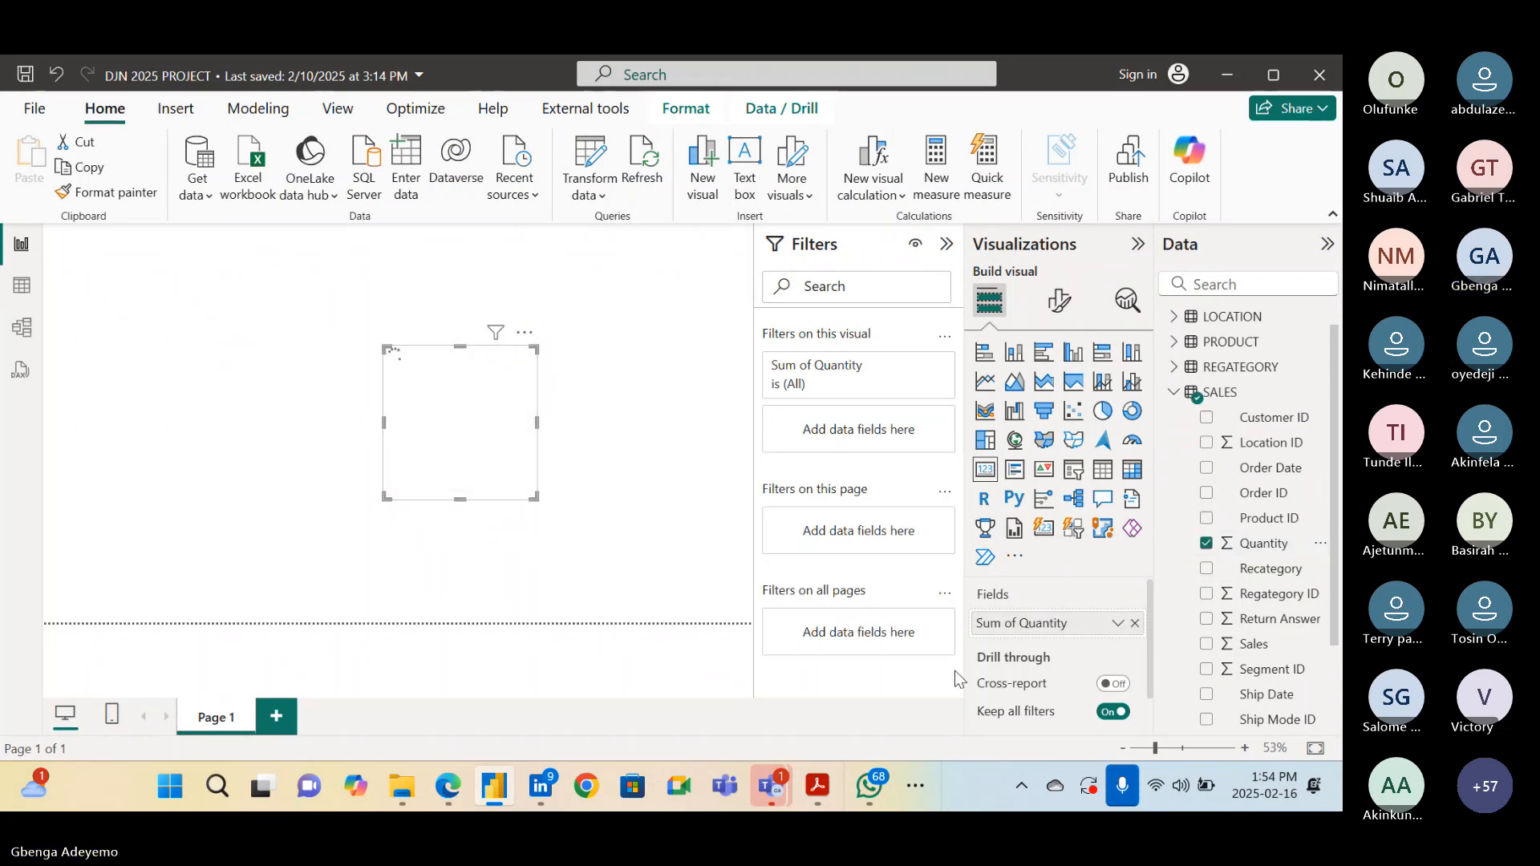
click(646, 598)
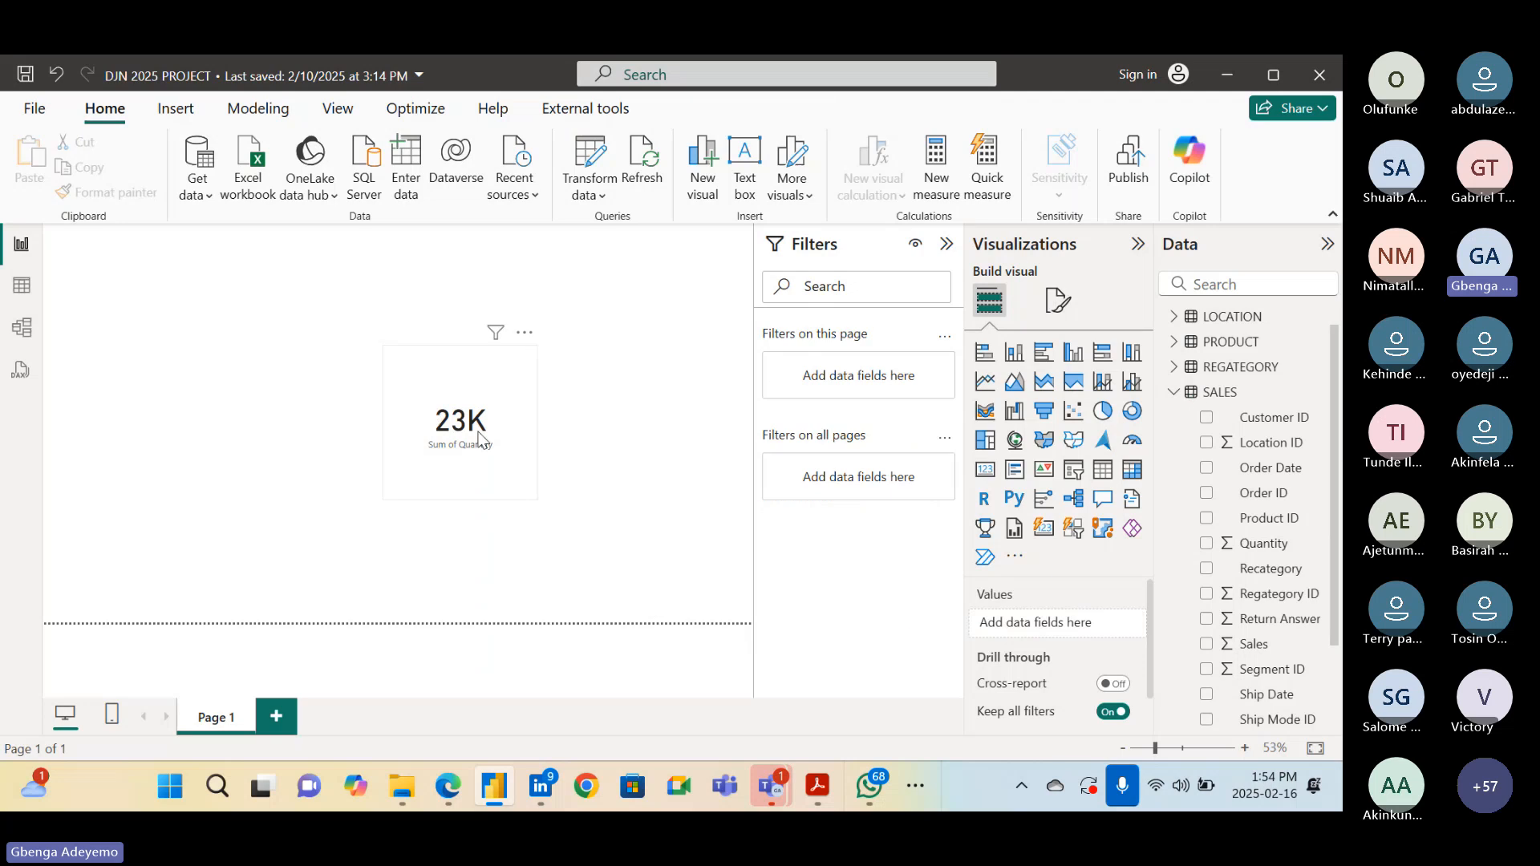
drag(479, 437, 449, 424)
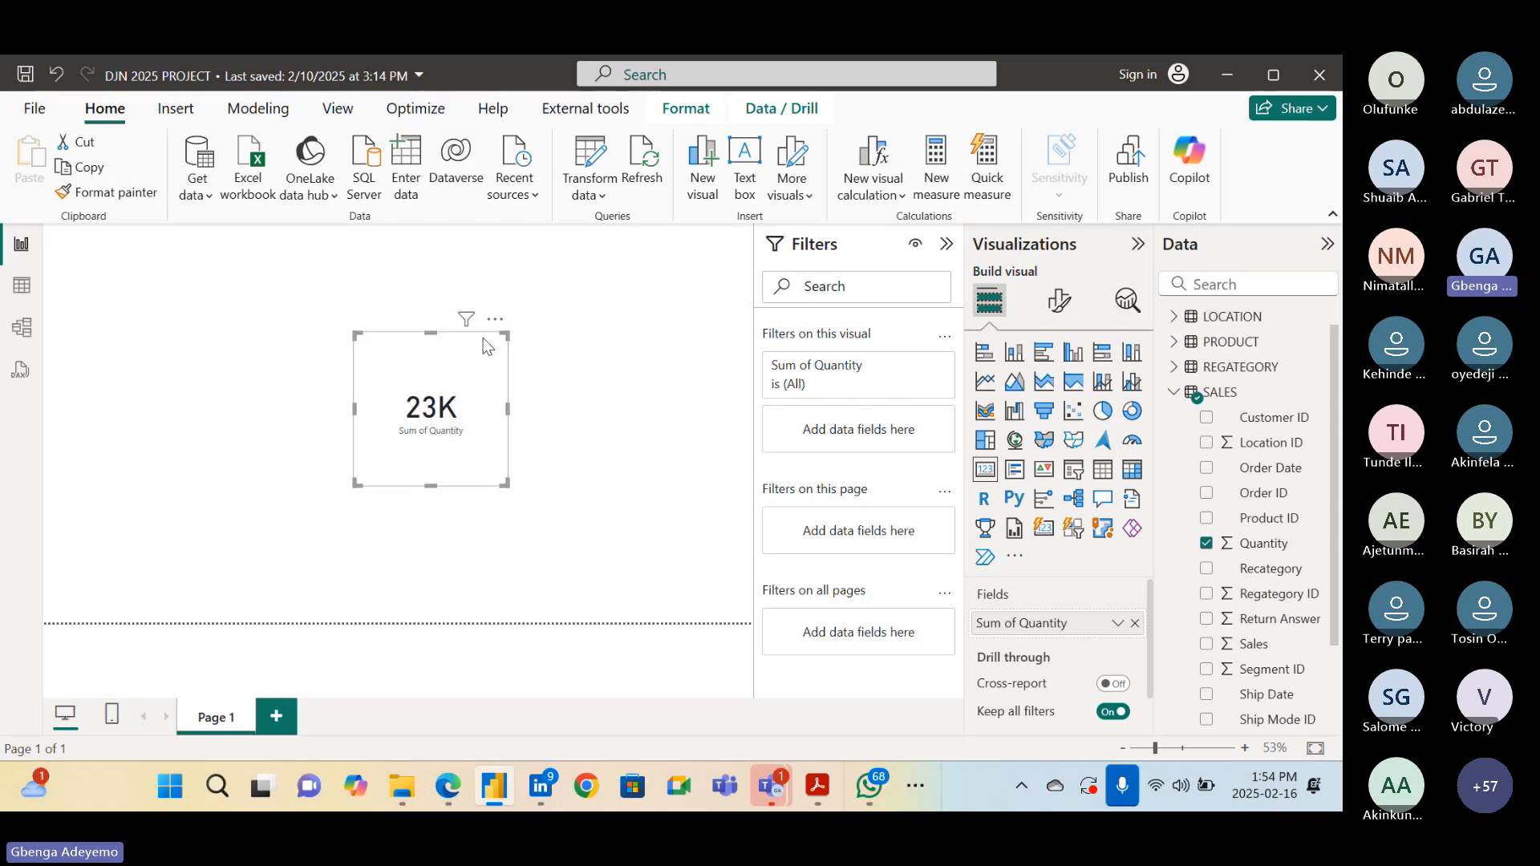
drag(438, 404, 406, 401)
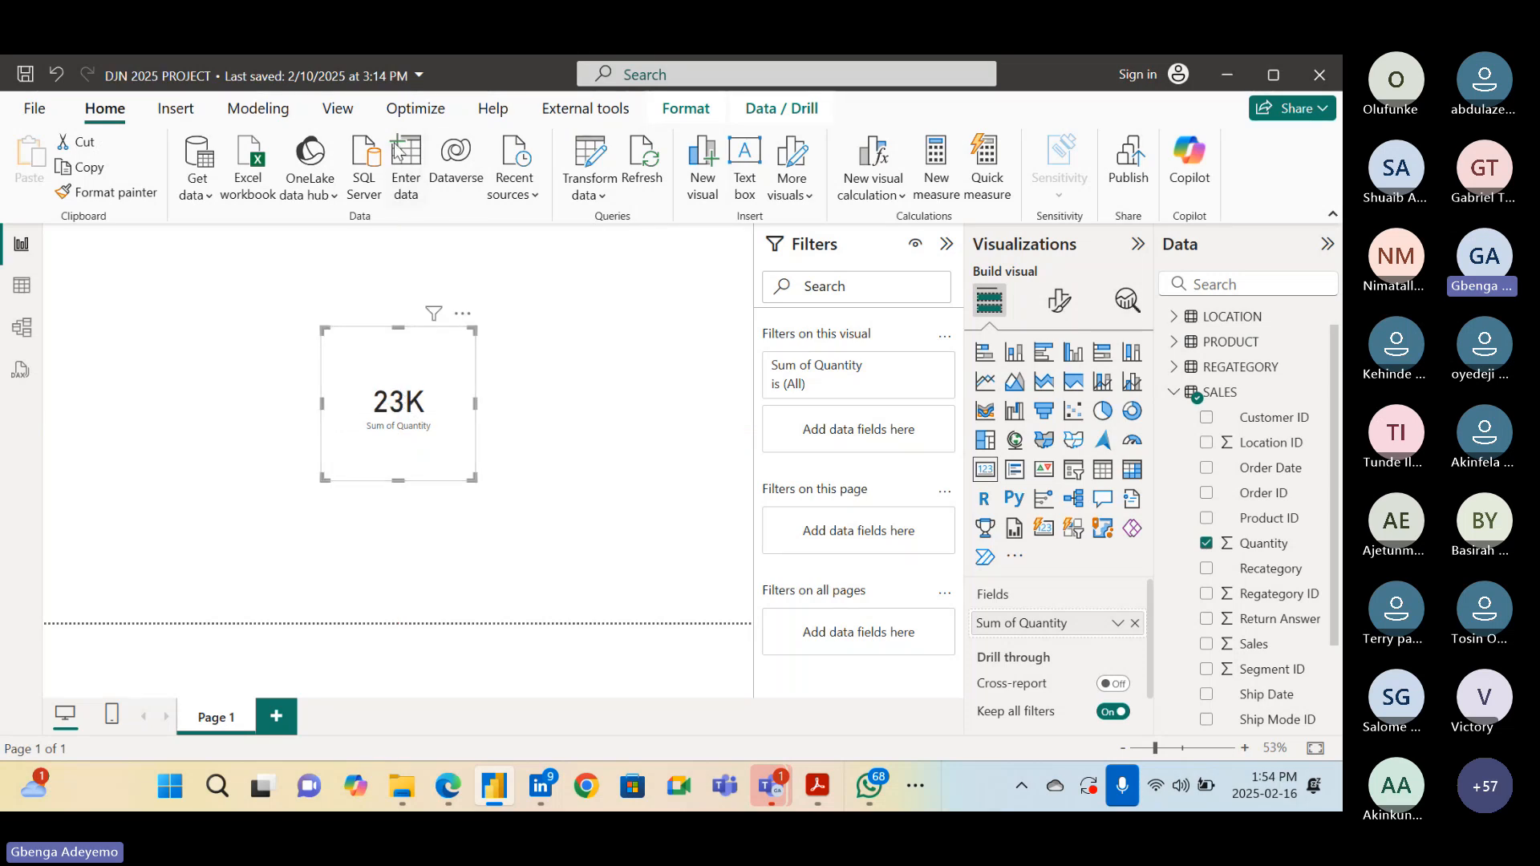
Check the current value of the ShipModeFIlter parameter in the query editor and return to the report page
click(585, 163)
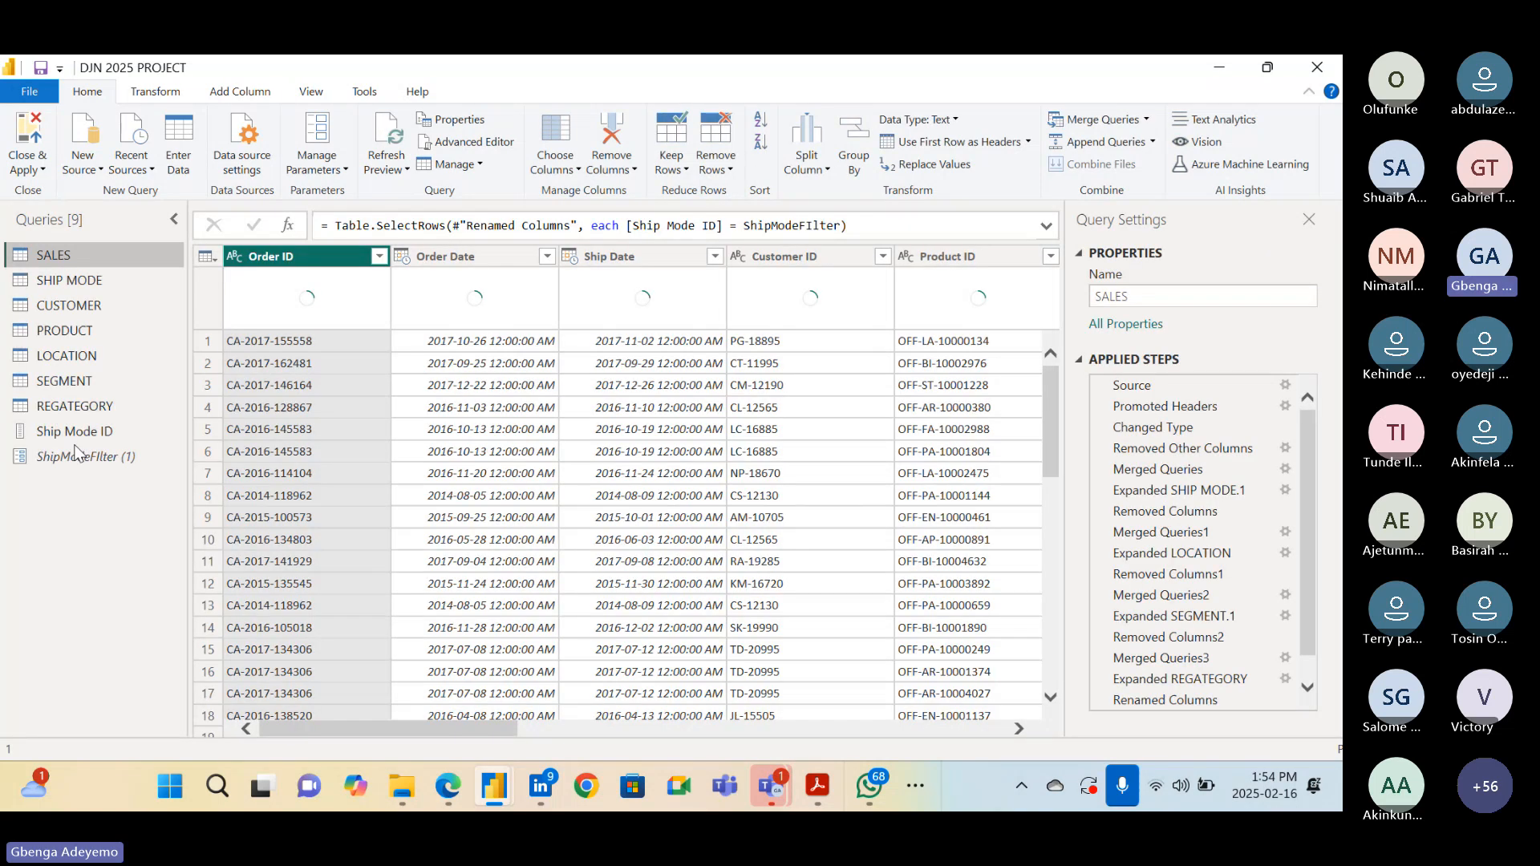
click(117, 459)
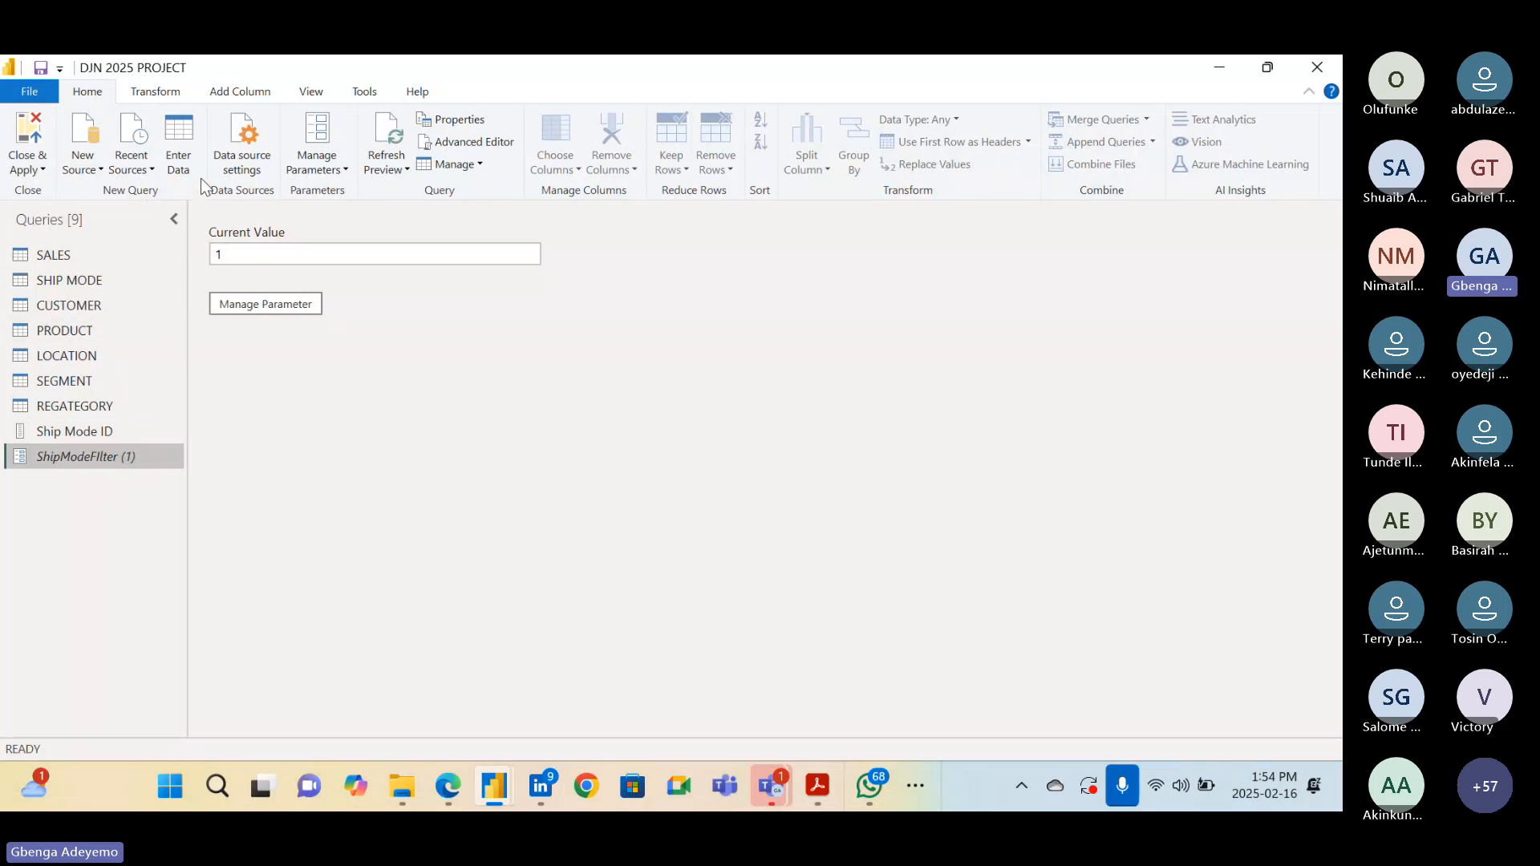
click(1328, 77)
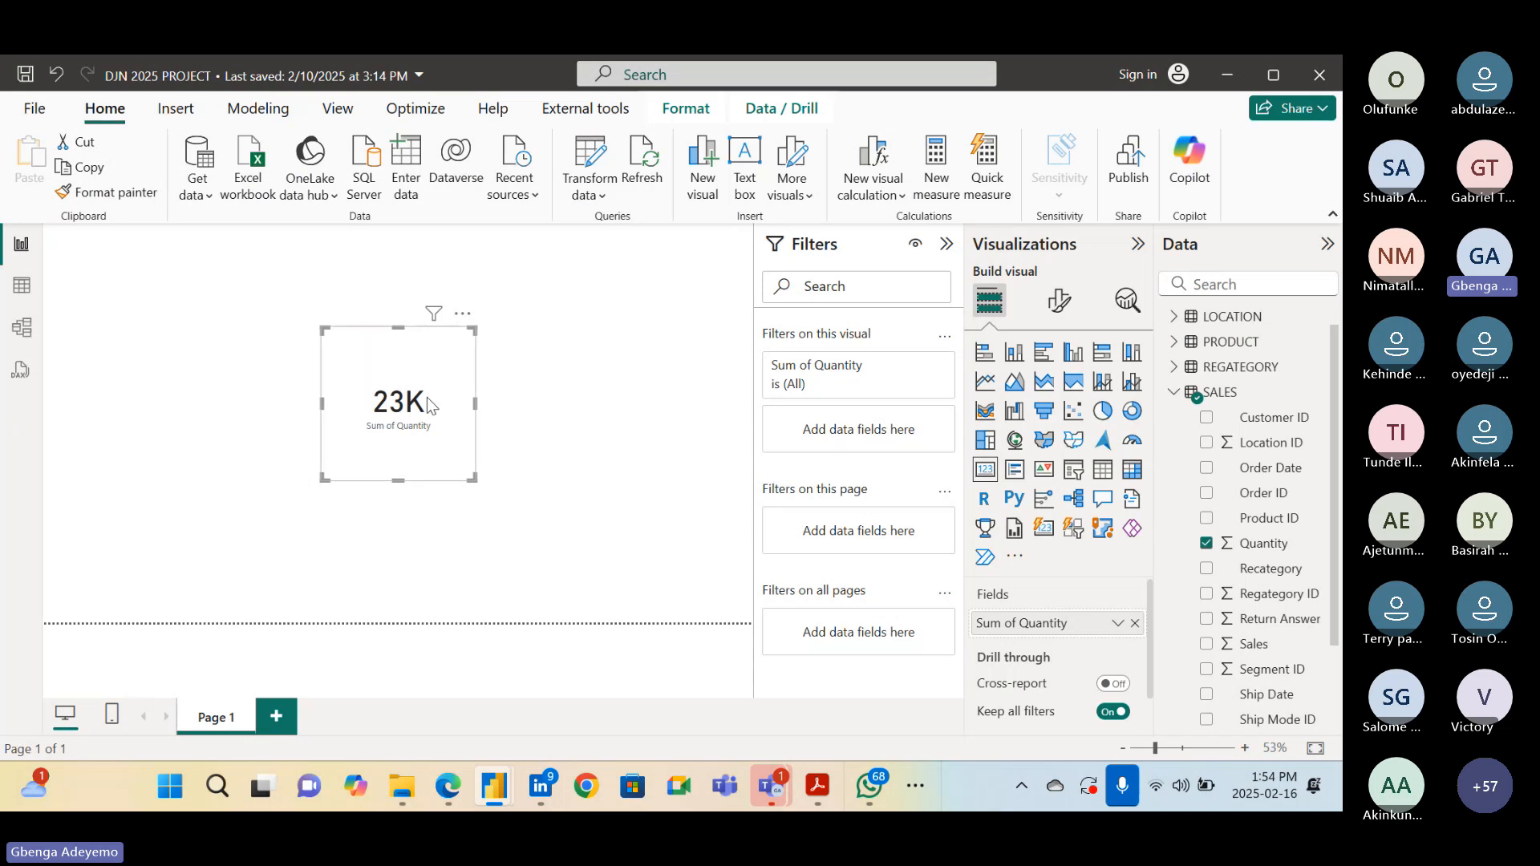
drag(428, 403, 412, 372)
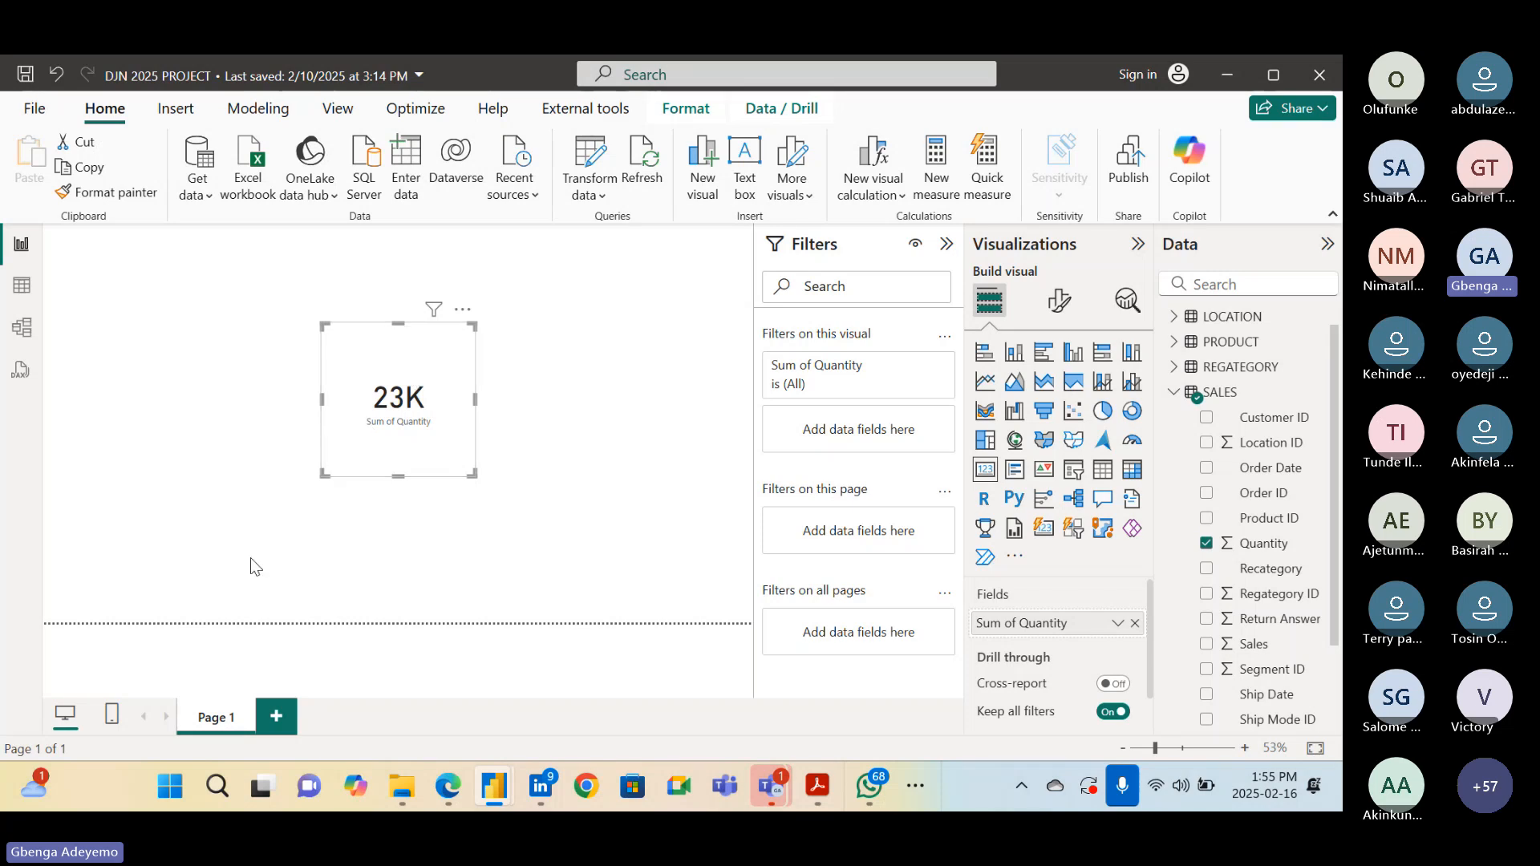
mouse_move(509, 777)
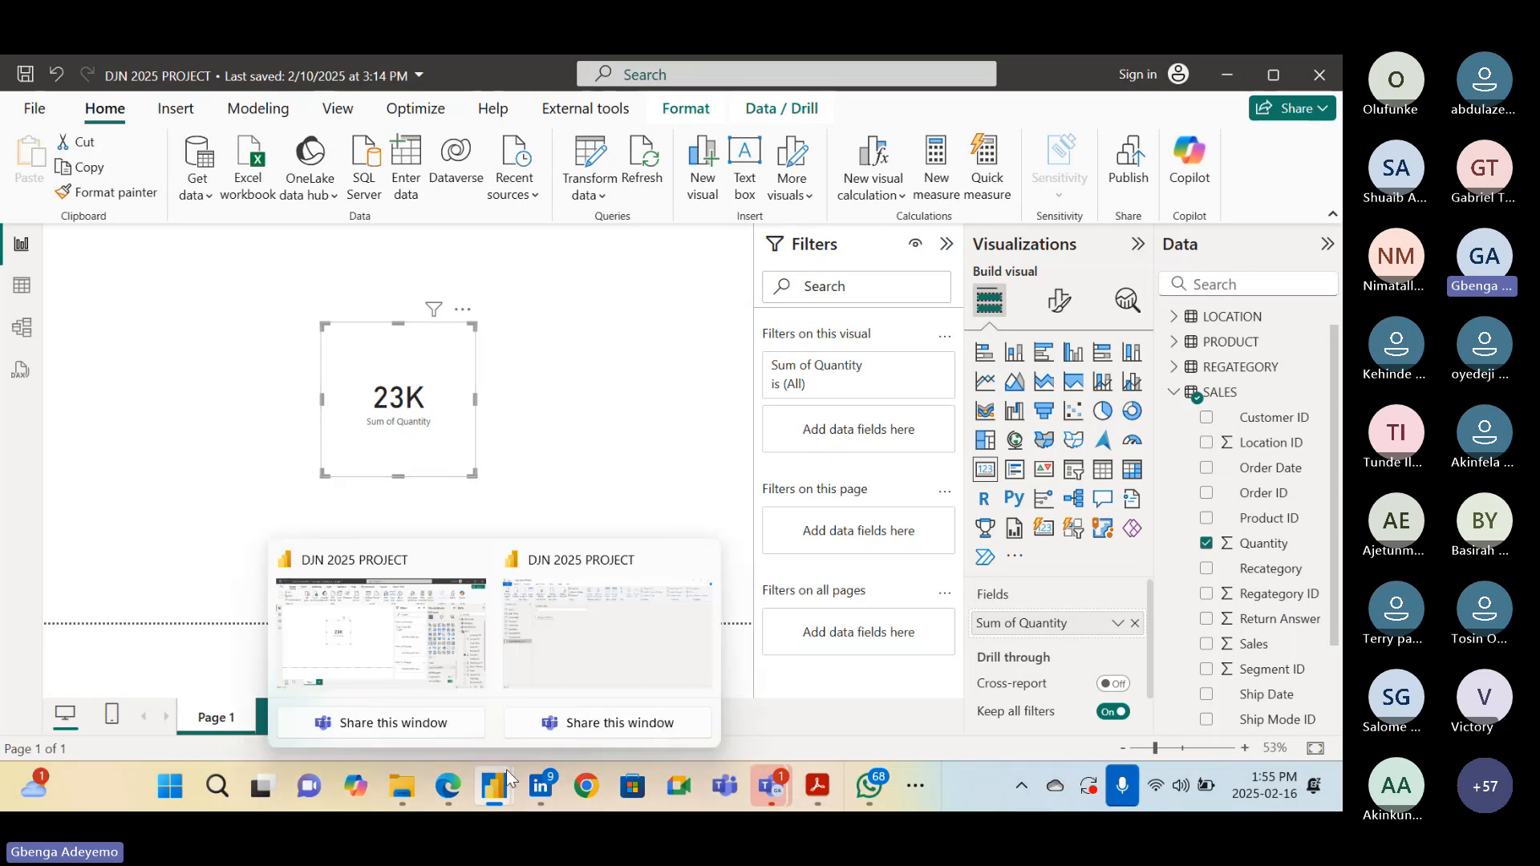
mouse_move(585, 684)
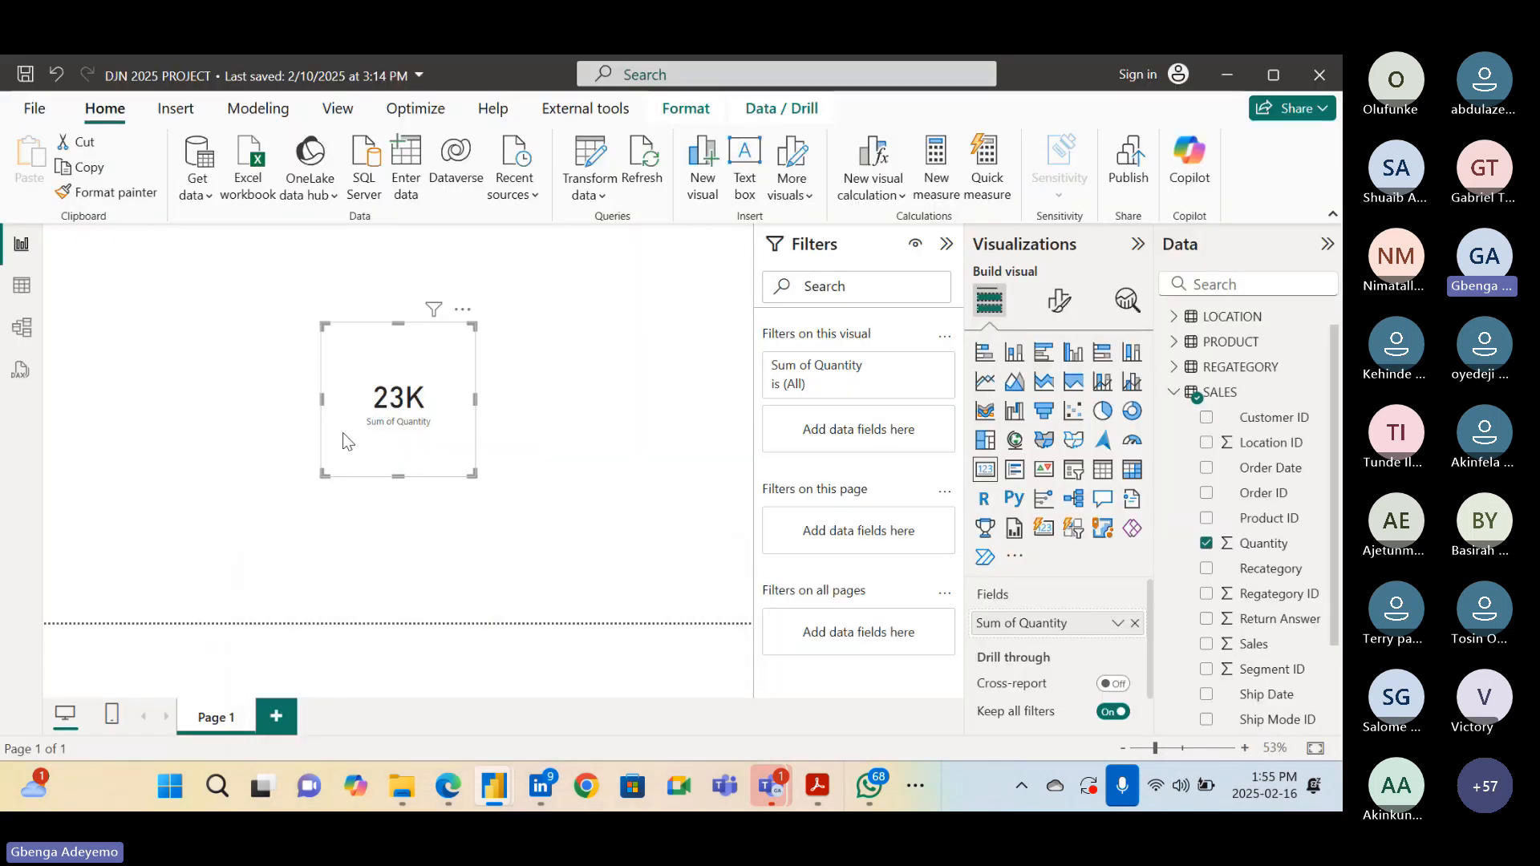
click(251, 111)
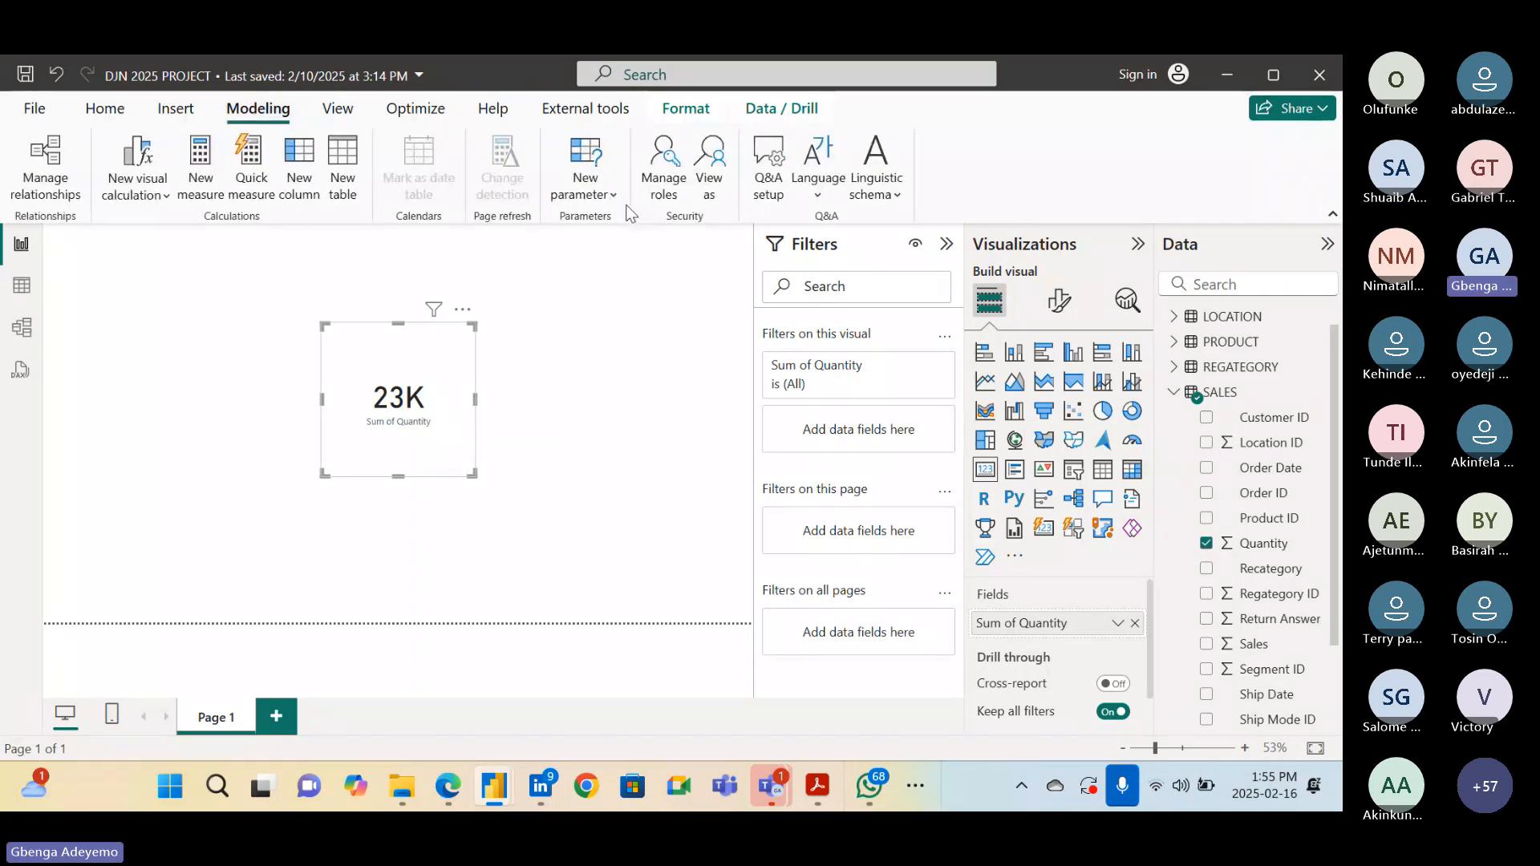
click(610, 200)
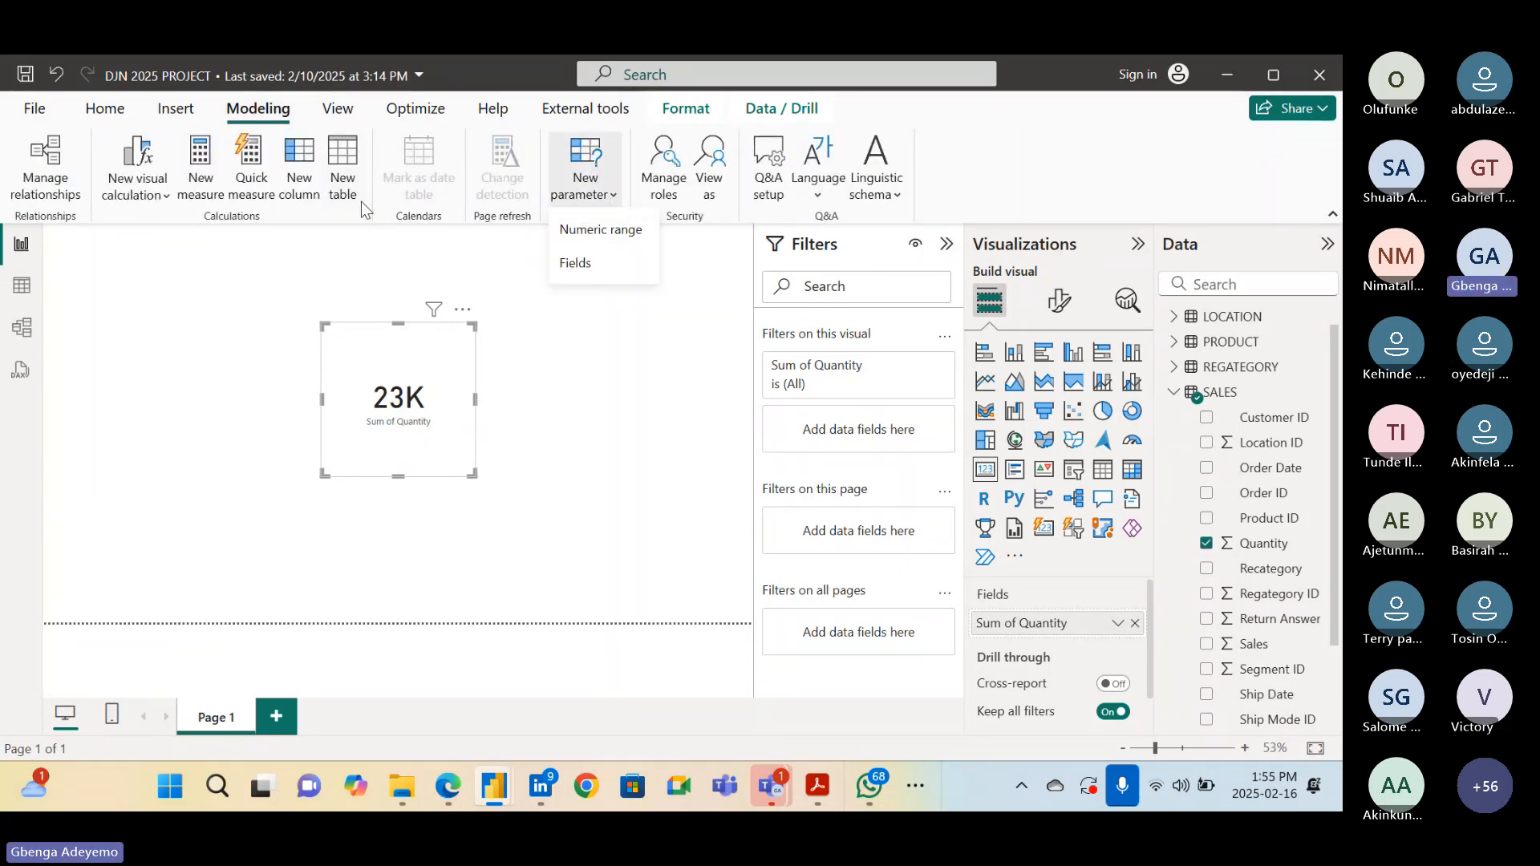
click(105, 110)
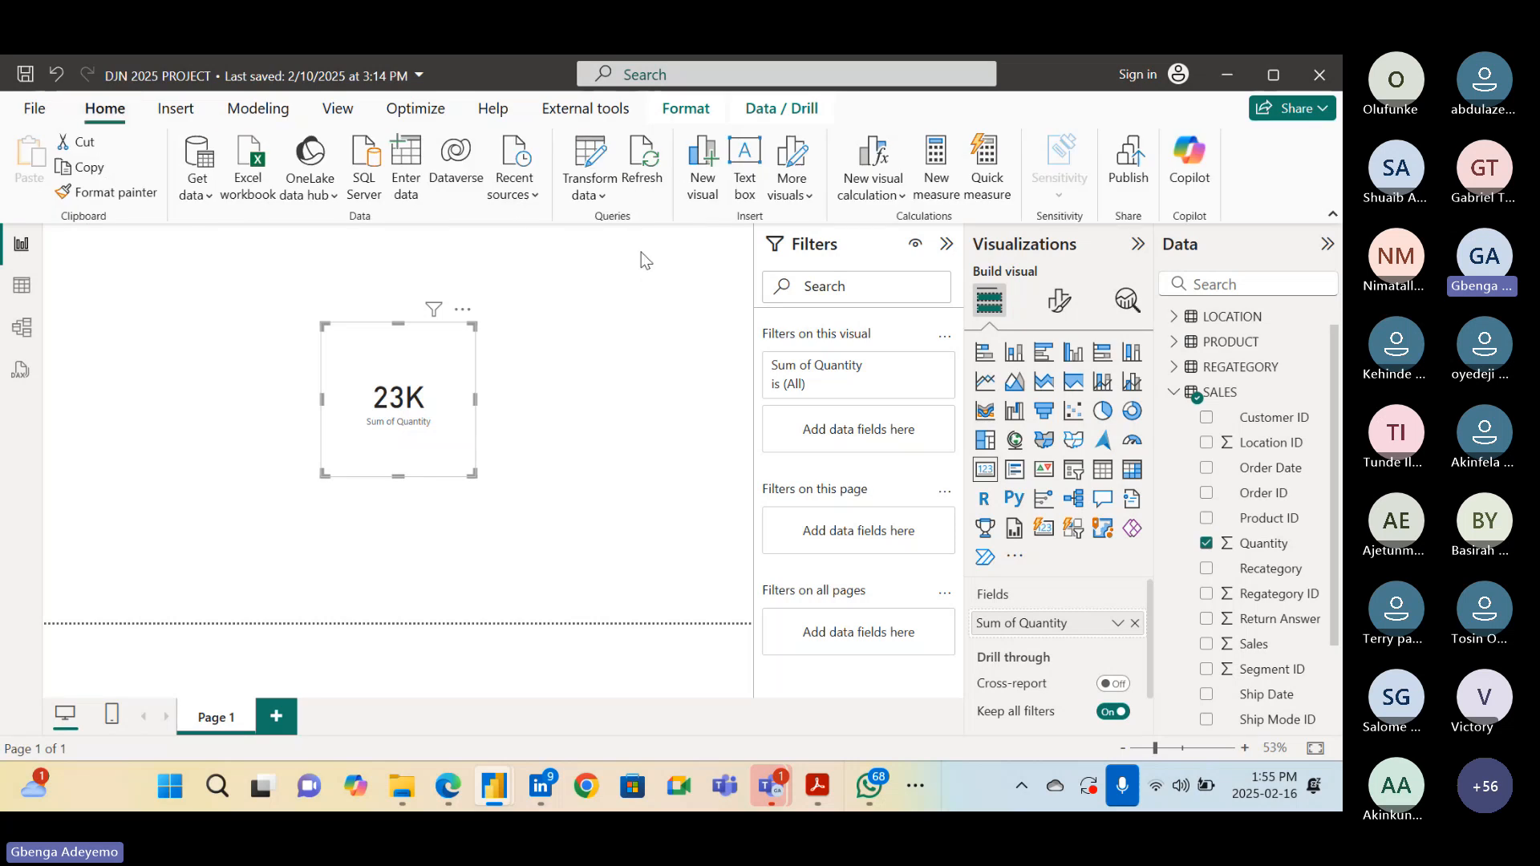
Set the ShipModeFIlter parameter to 3 and apply the pending query changes to the report
click(605, 199)
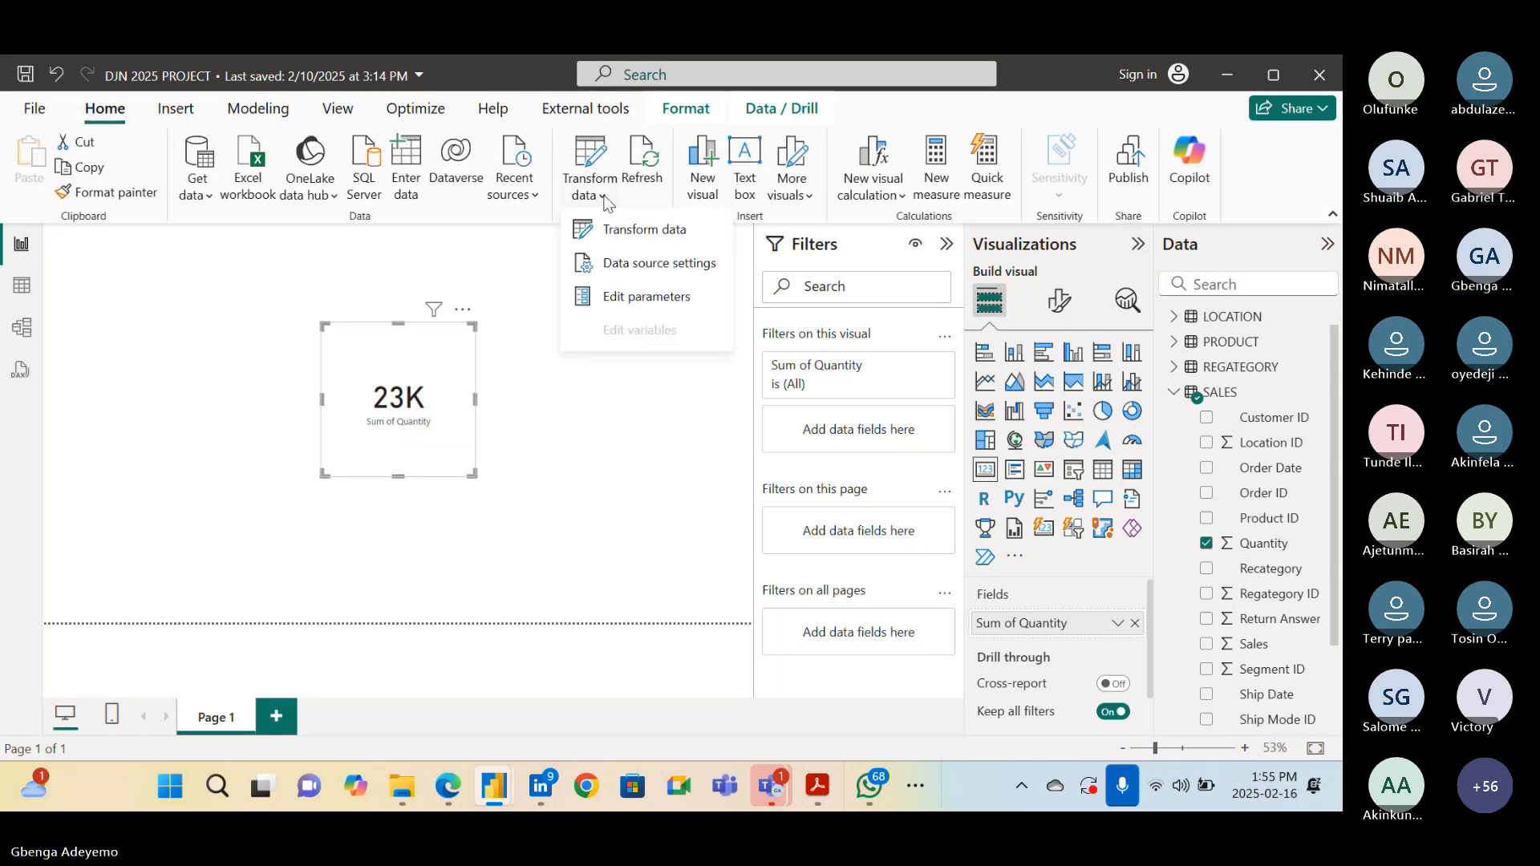
click(636, 298)
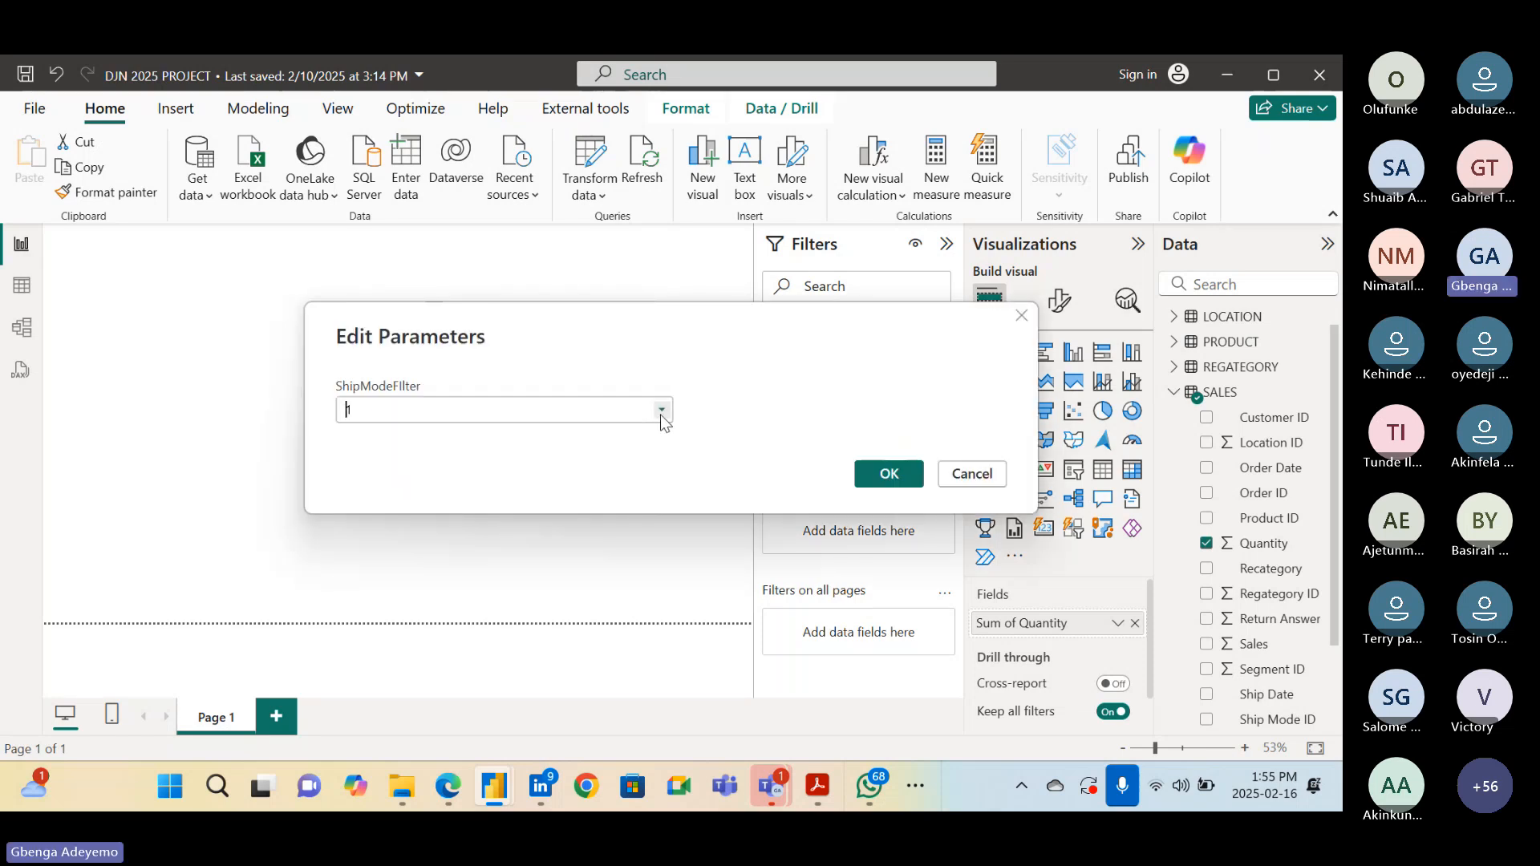
click(661, 412)
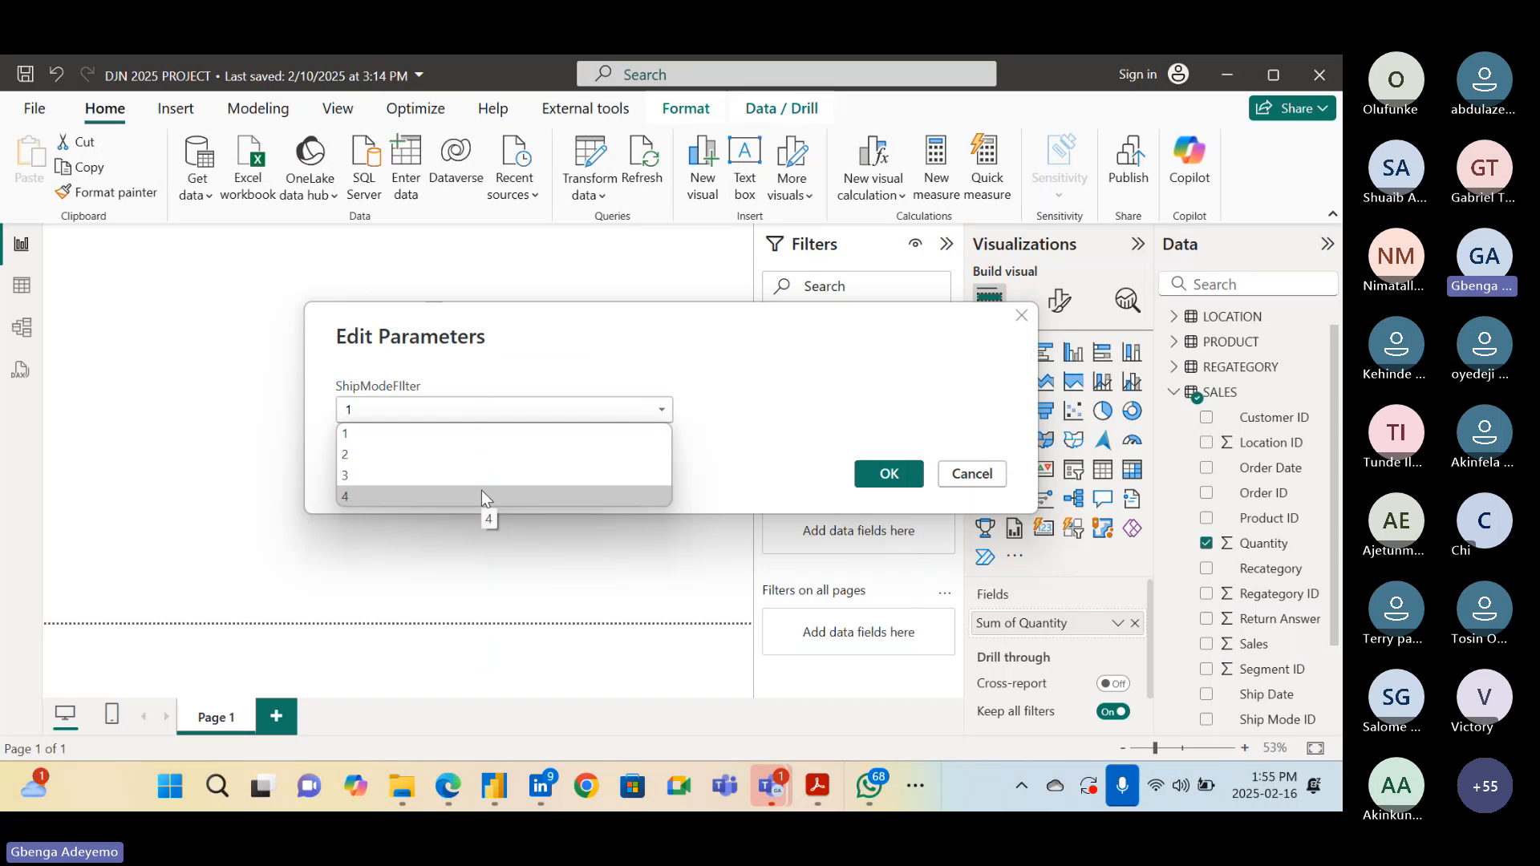
click(371, 476)
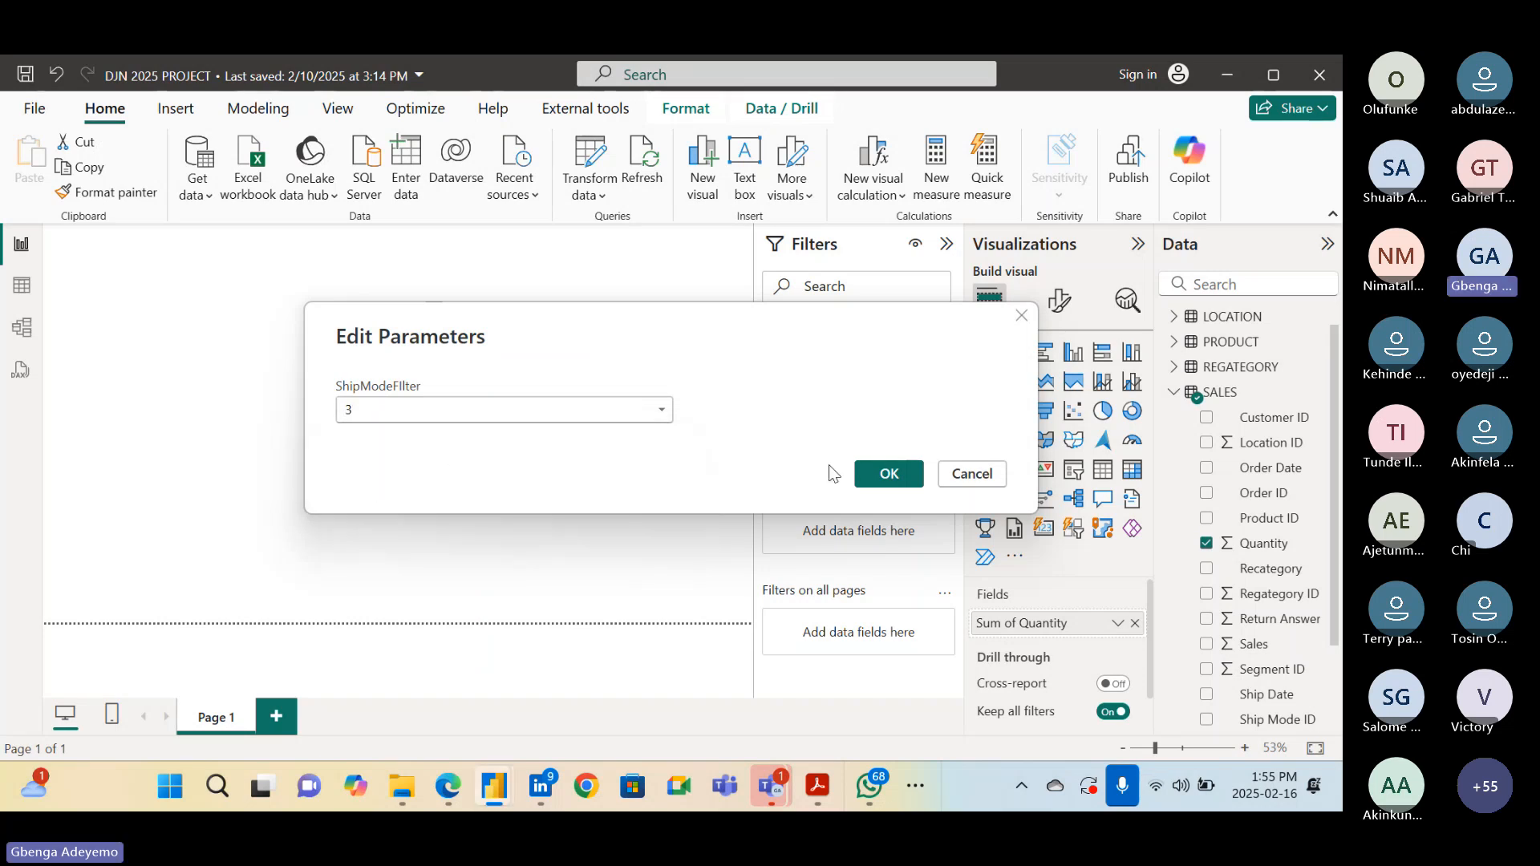
click(884, 475)
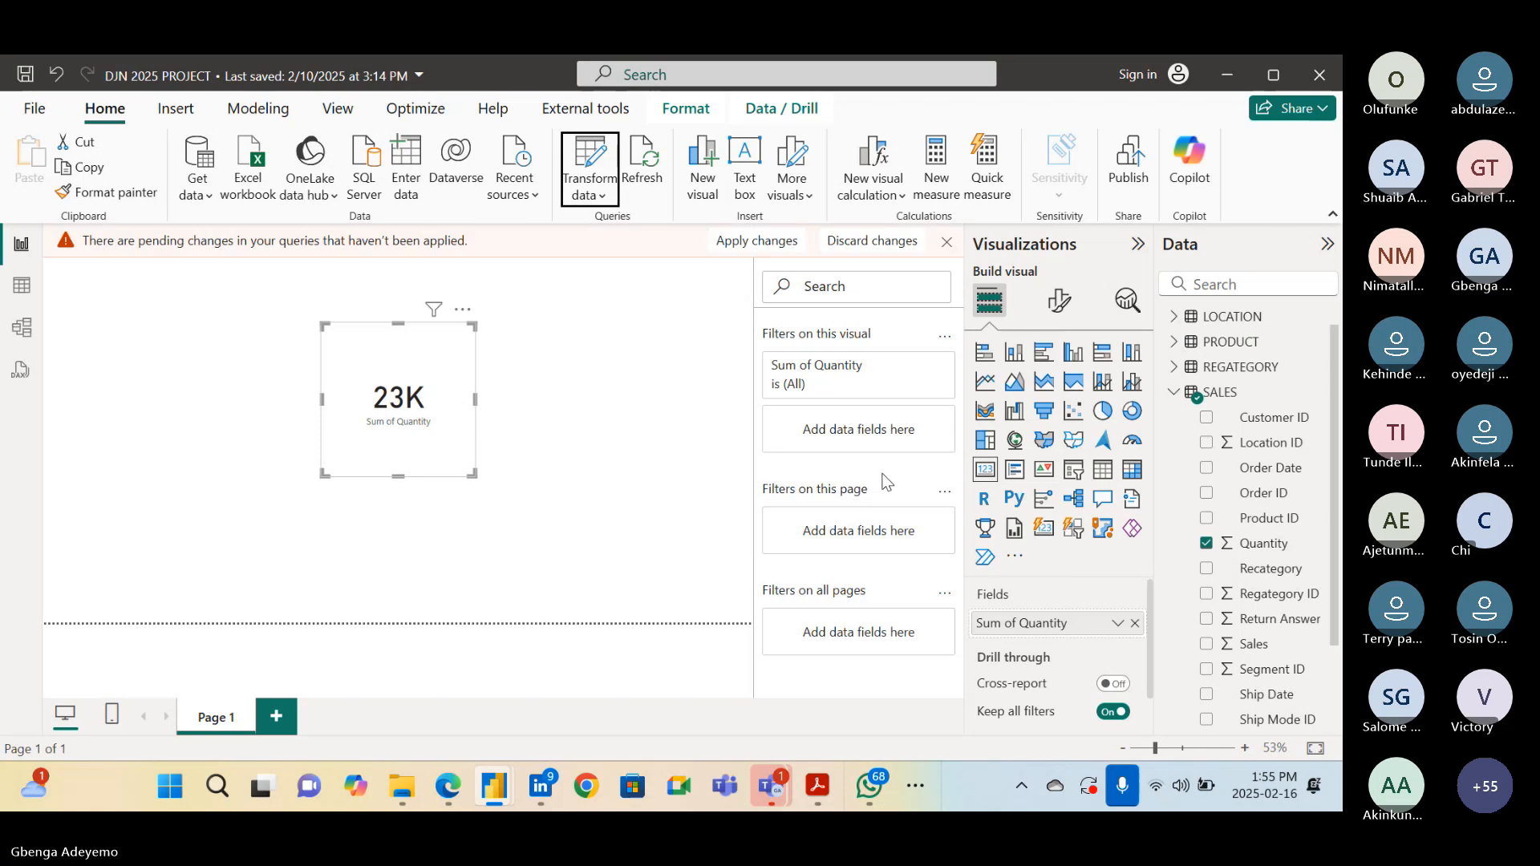
click(759, 241)
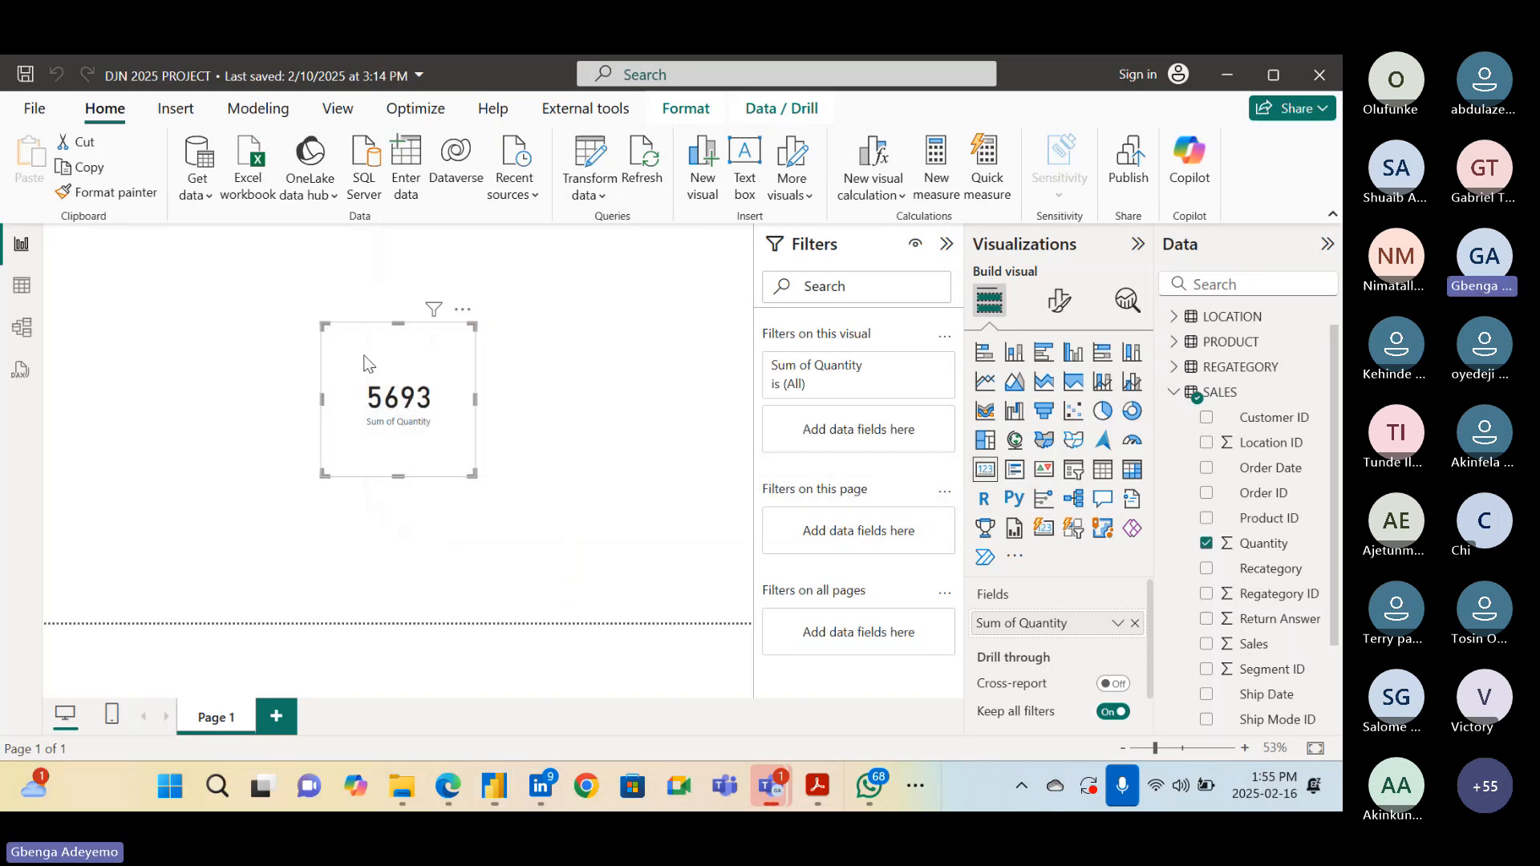
Review the ShipModeFIlter setting beside the quantity card, moving the parameter dialog clear of the card, and close it without changes
mouse_move(424, 402)
mouse_down()
mouse_move(446, 403)
mouse_move(424, 399)
mouse_up()
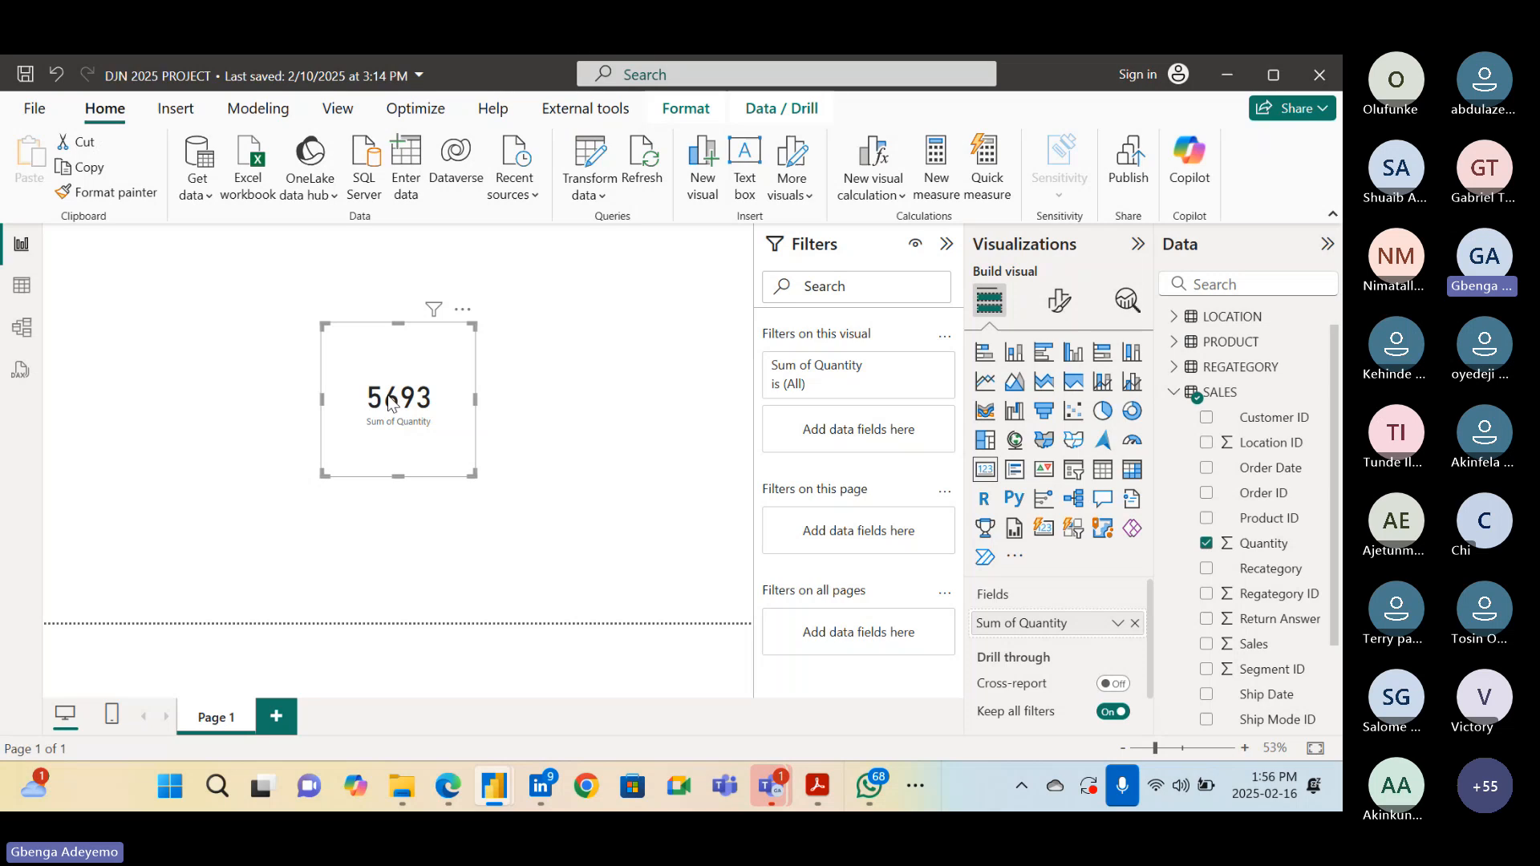
drag(396, 401, 395, 400)
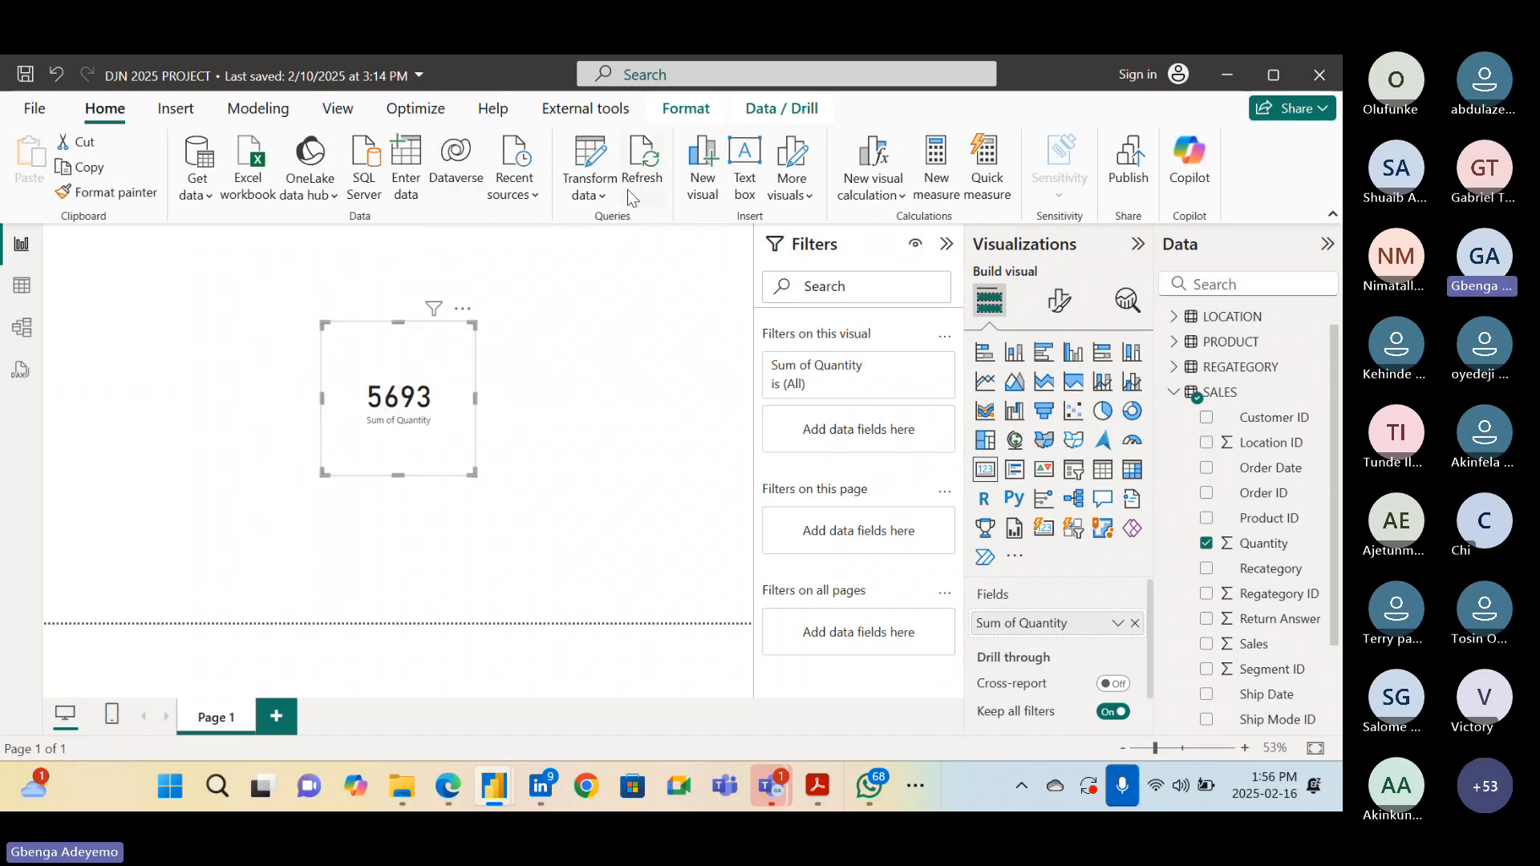
click(603, 195)
click(636, 303)
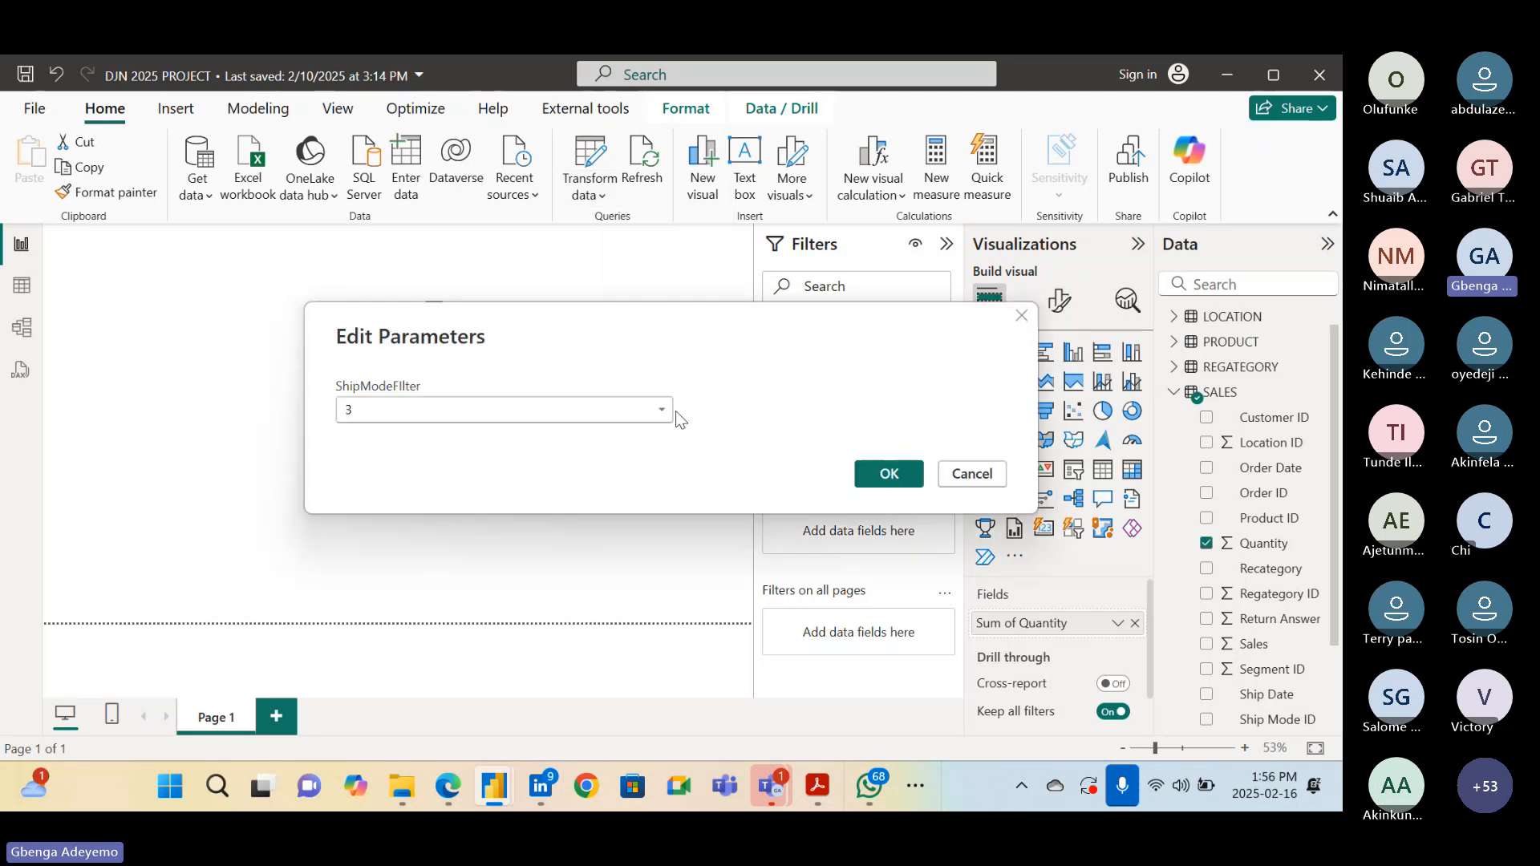
drag(509, 316, 308, 505)
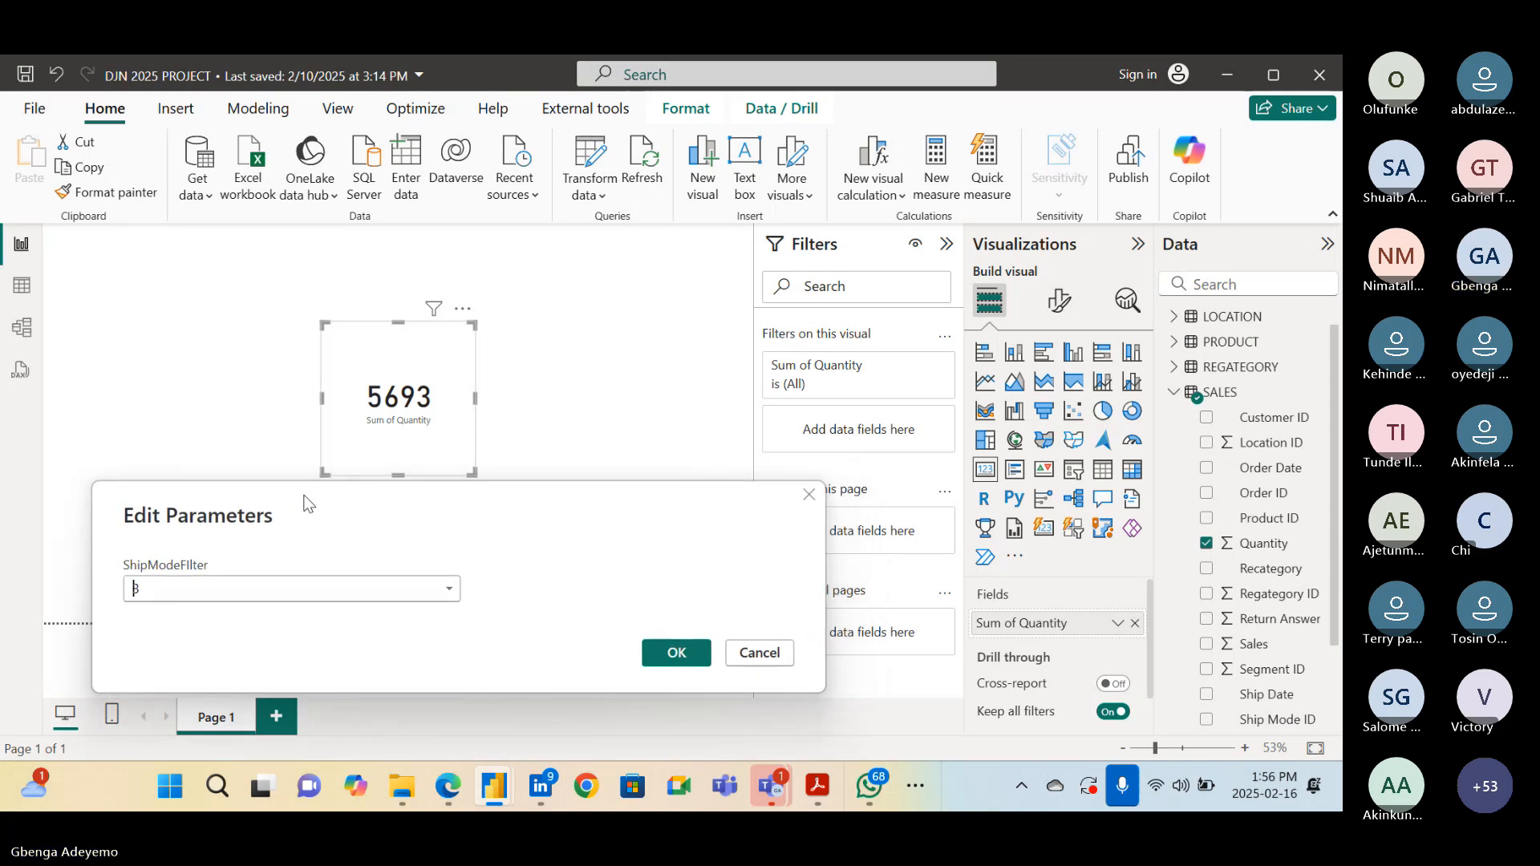
drag(303, 497, 321, 506)
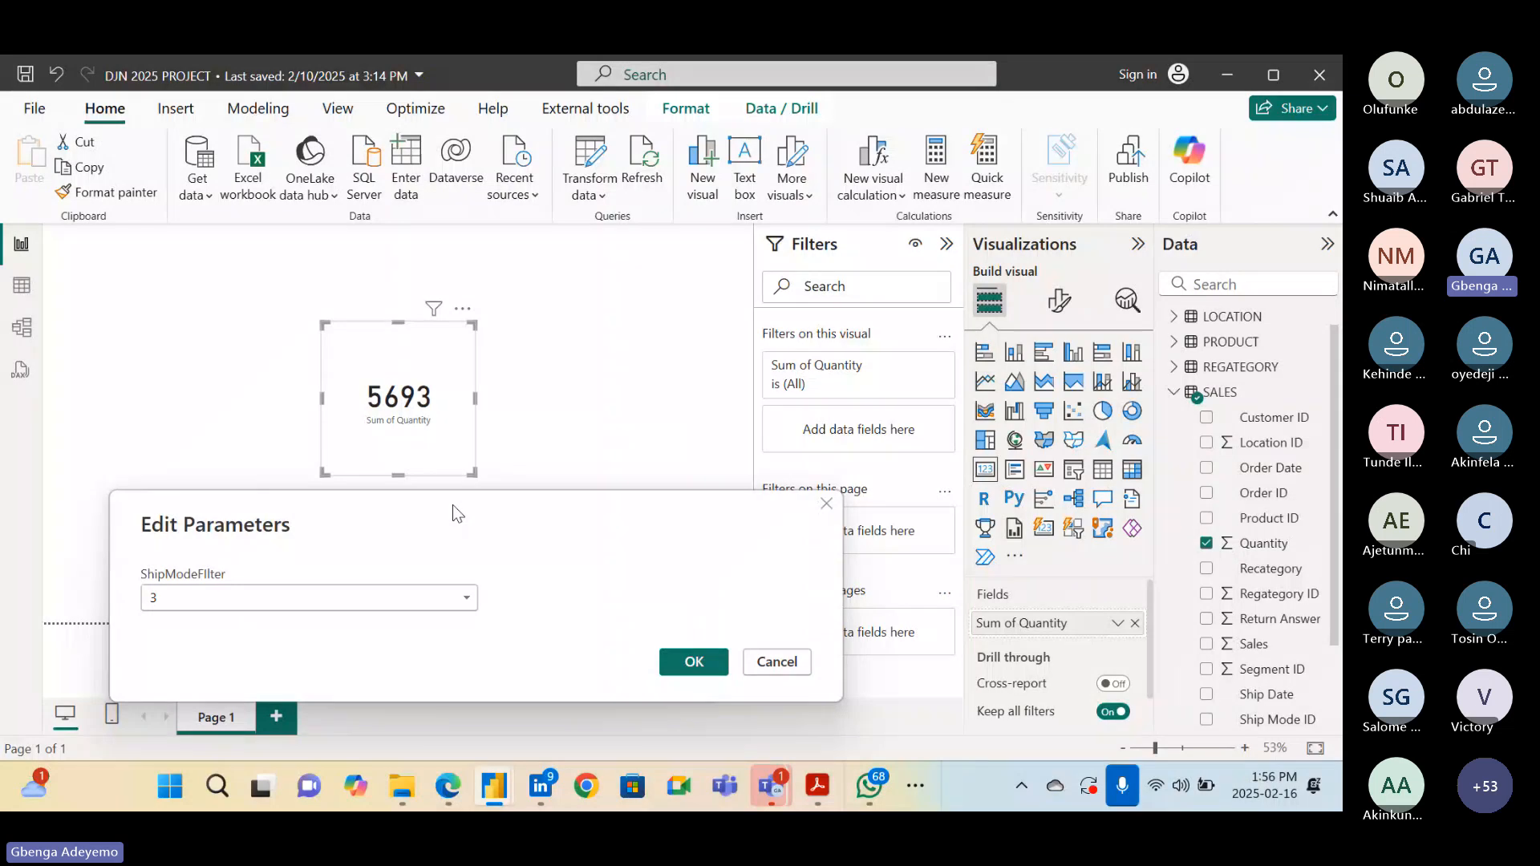
drag(453, 504, 873, 250)
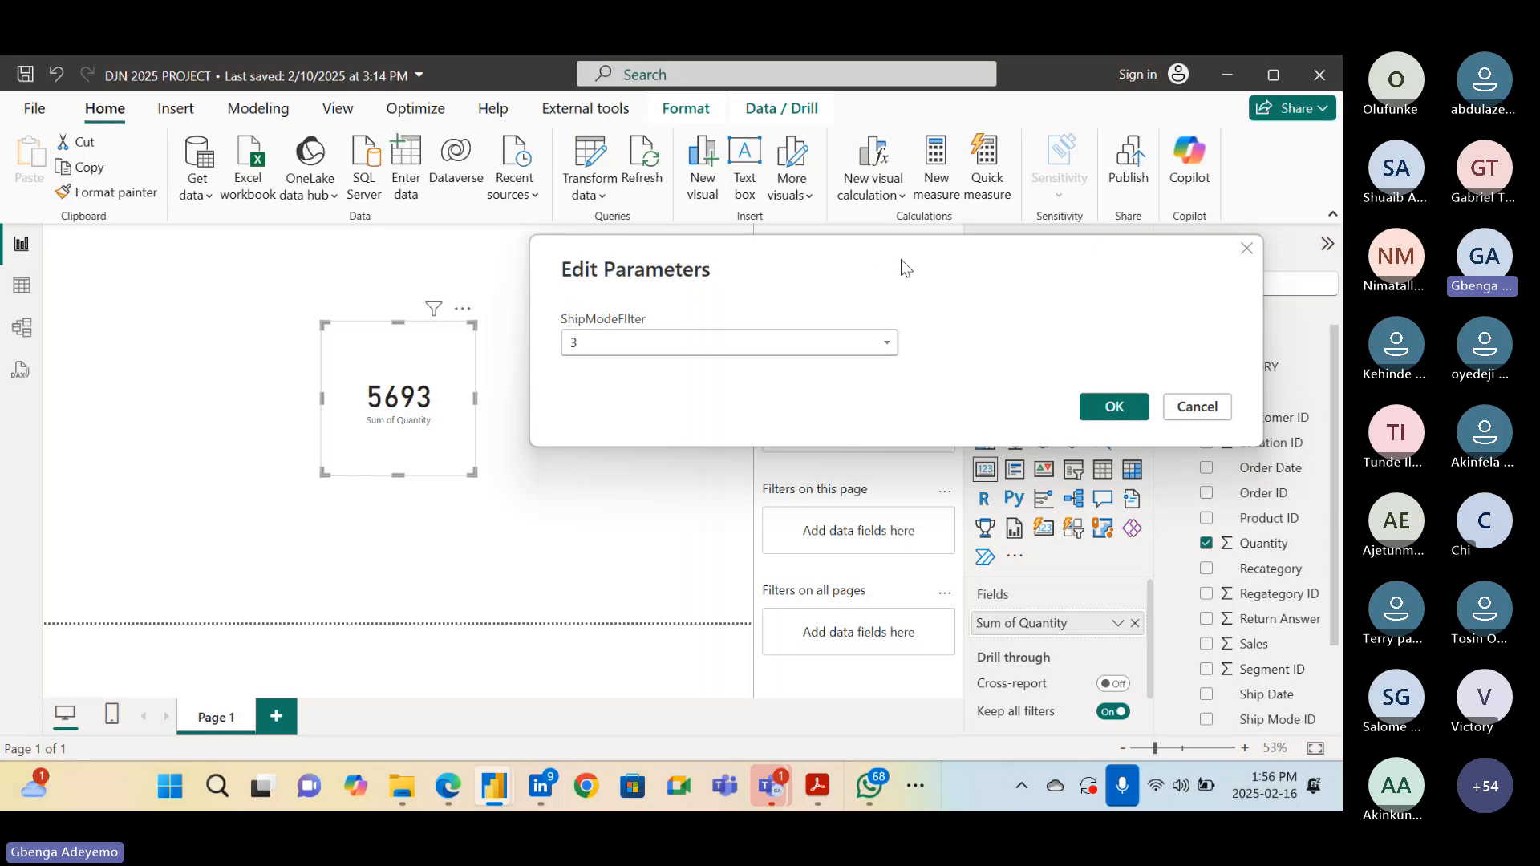
drag(907, 248, 886, 126)
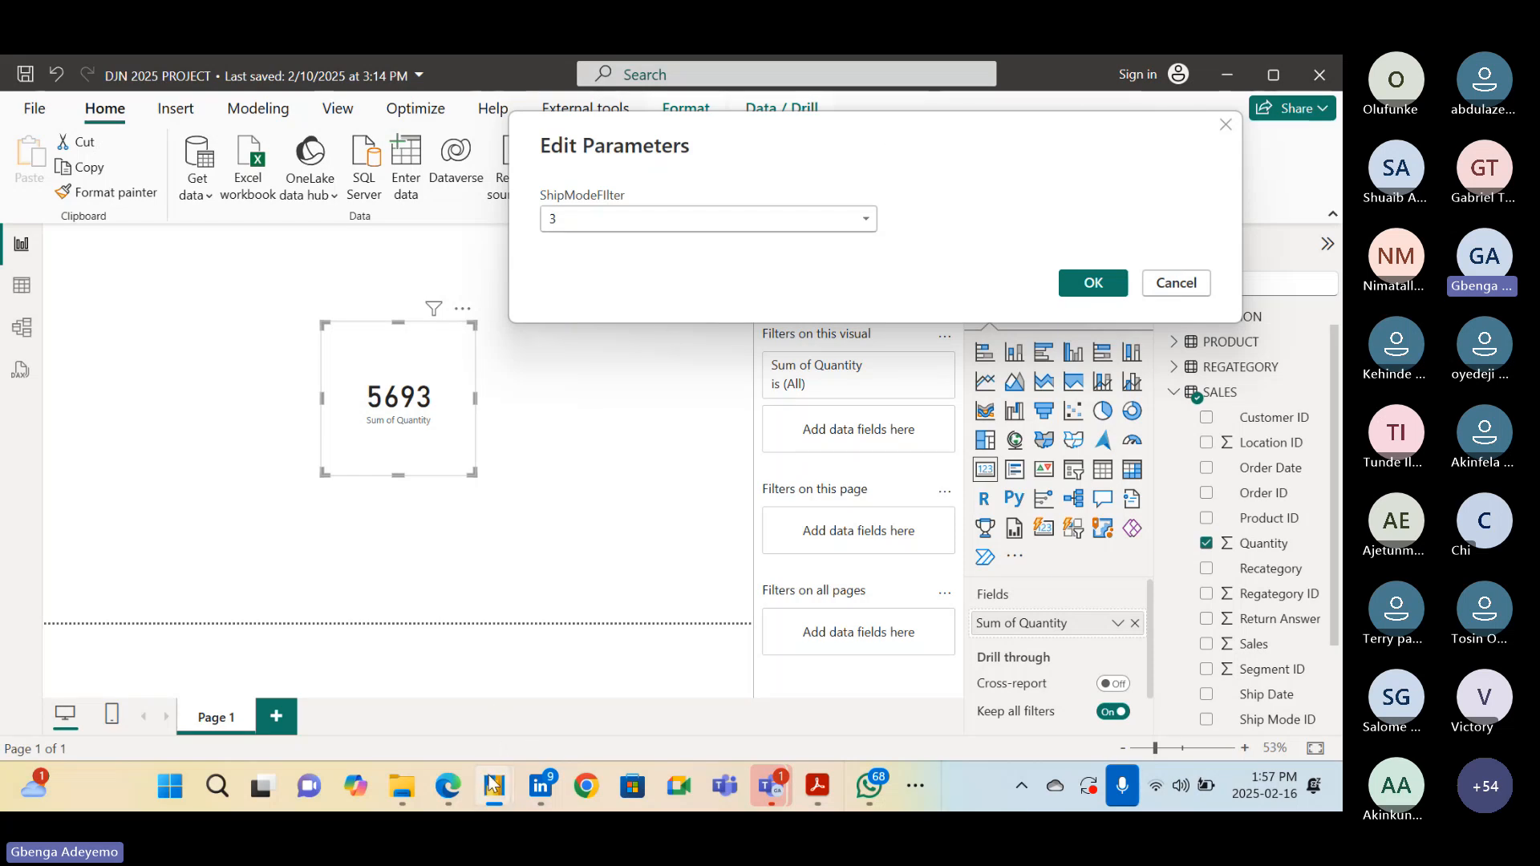
mouse_move(494, 786)
mouse_move(614, 657)
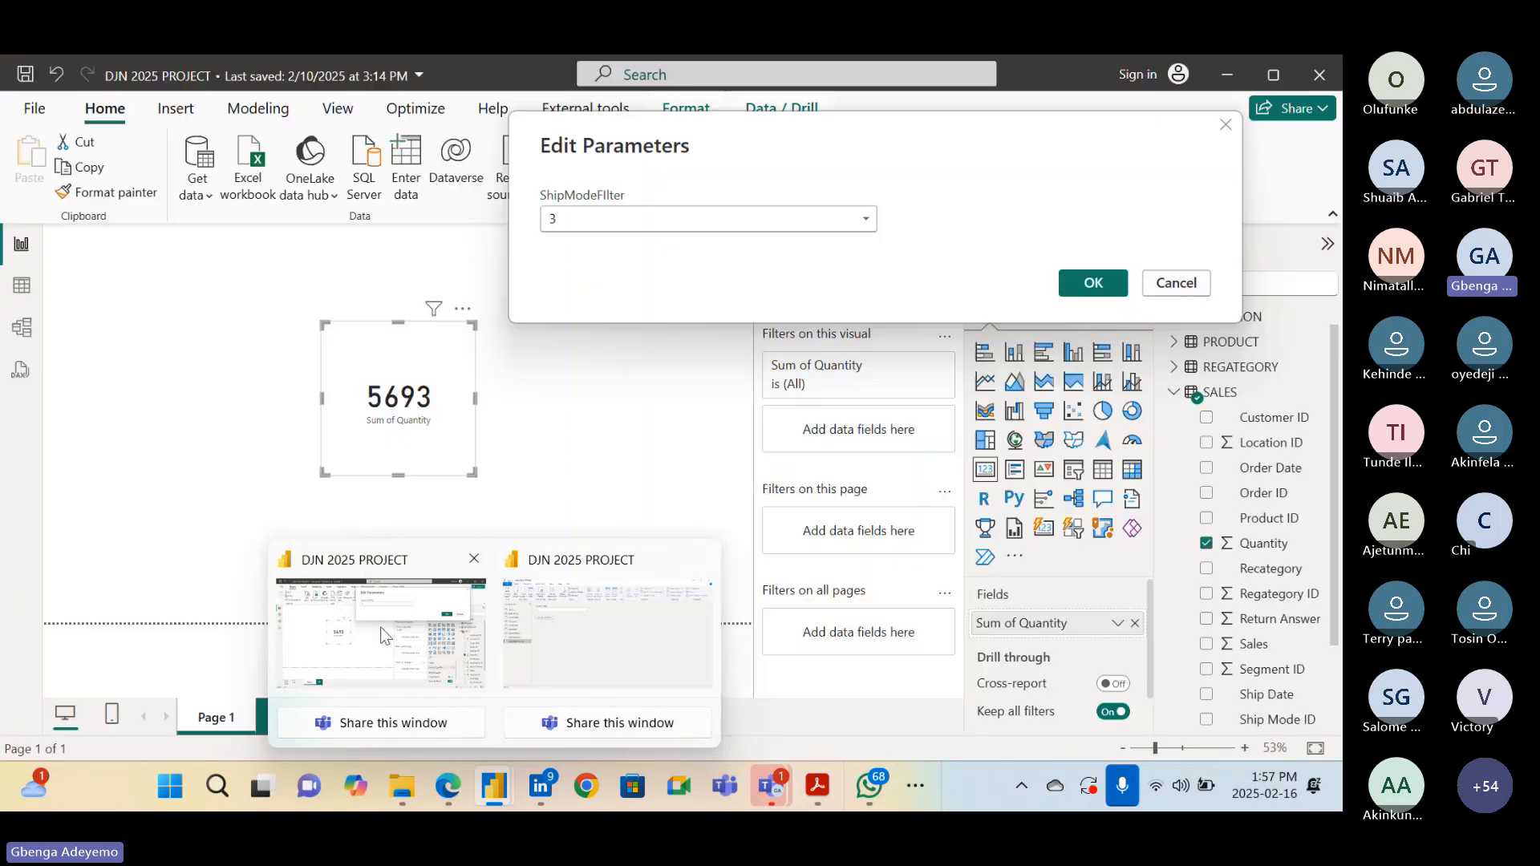
click(383, 636)
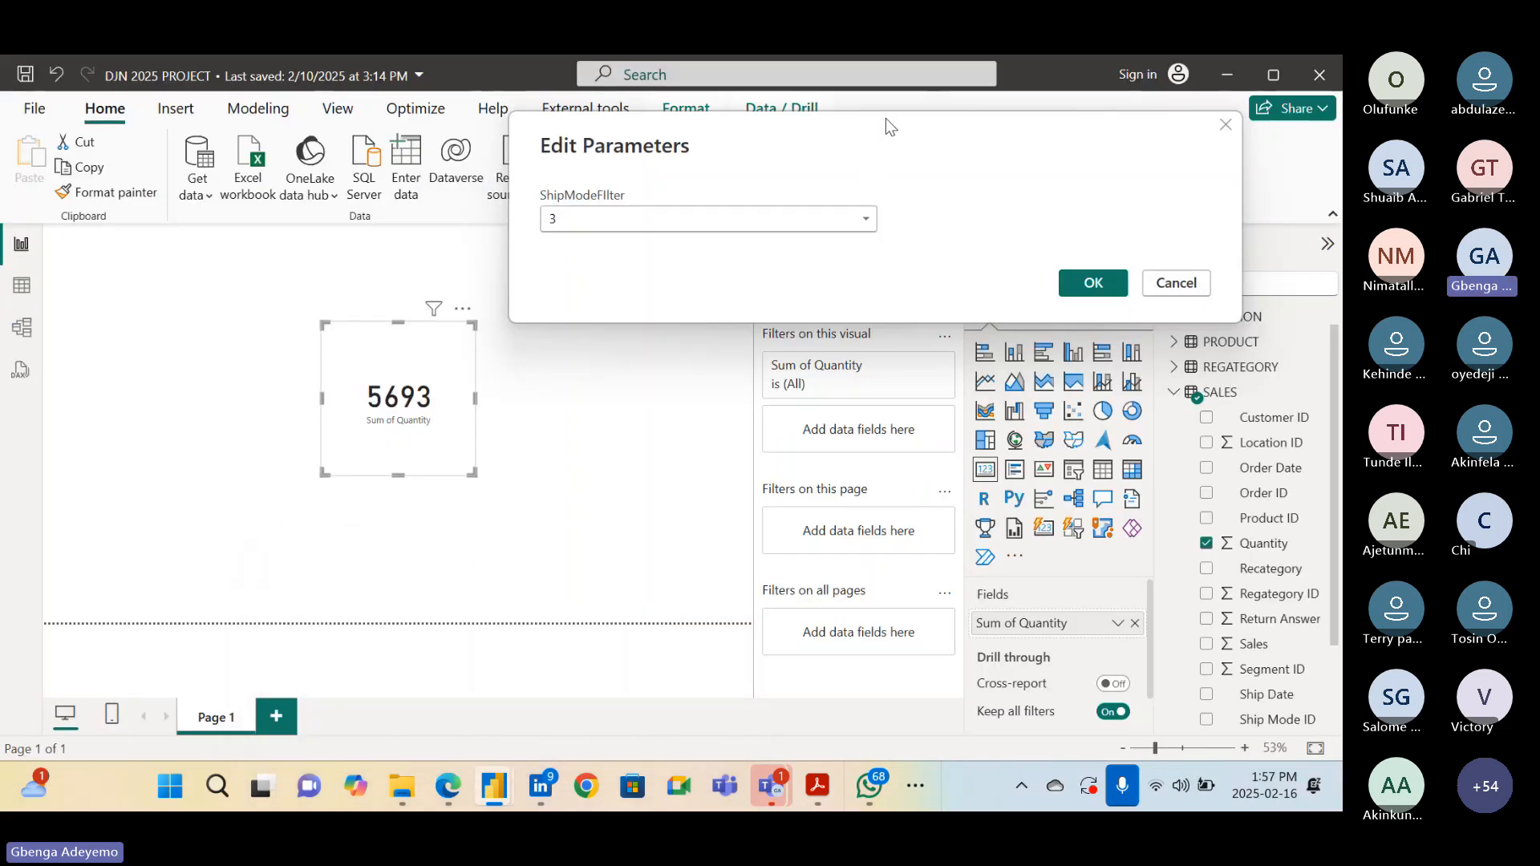
drag(884, 119, 898, 115)
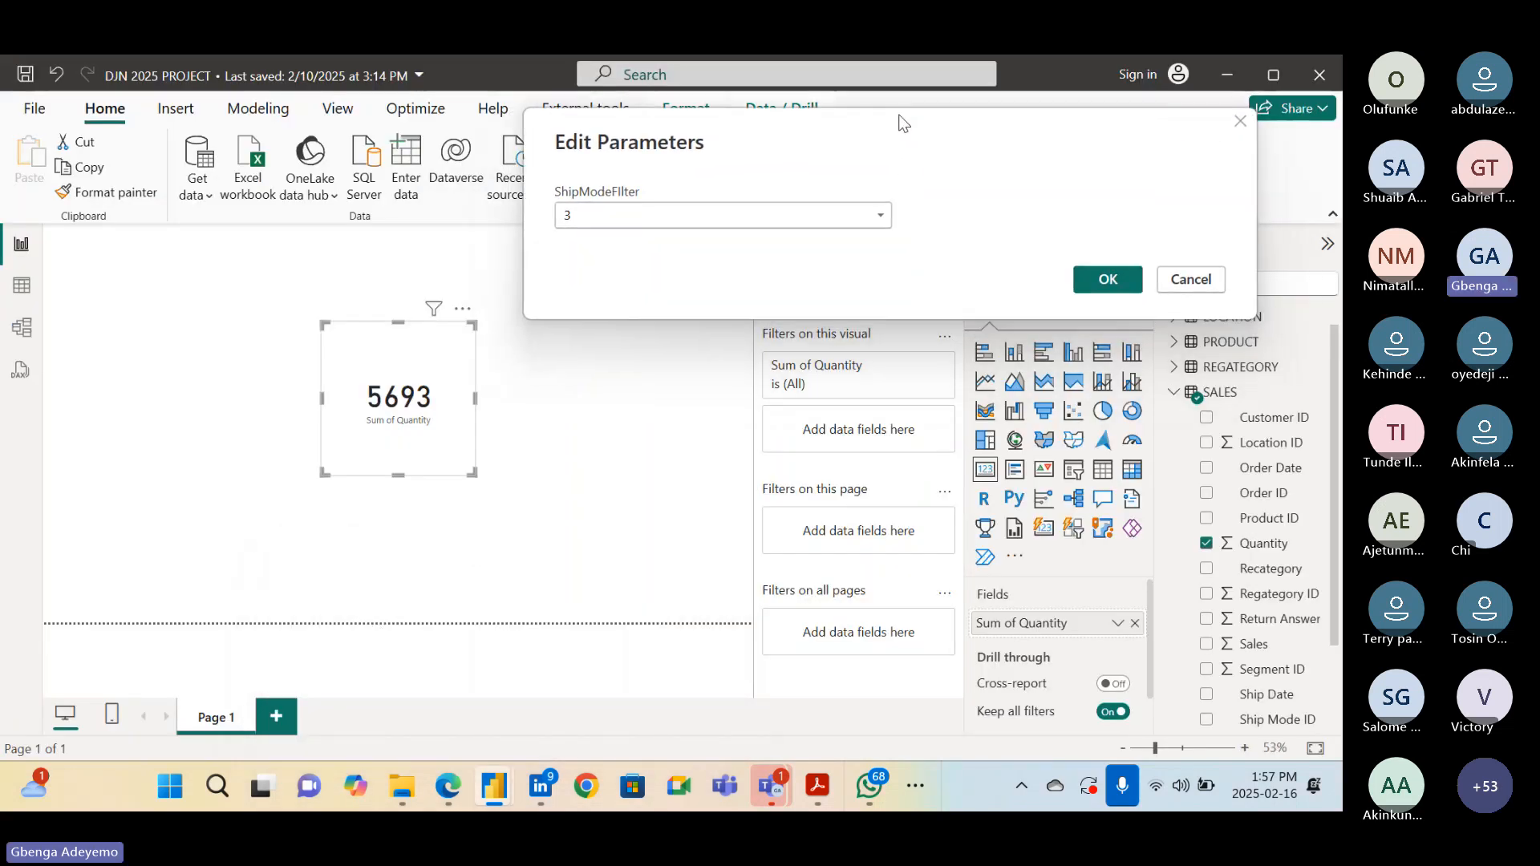
click(1239, 122)
Set the ShipModeFIlter parameter to 1 and apply the pending query changes
click(597, 191)
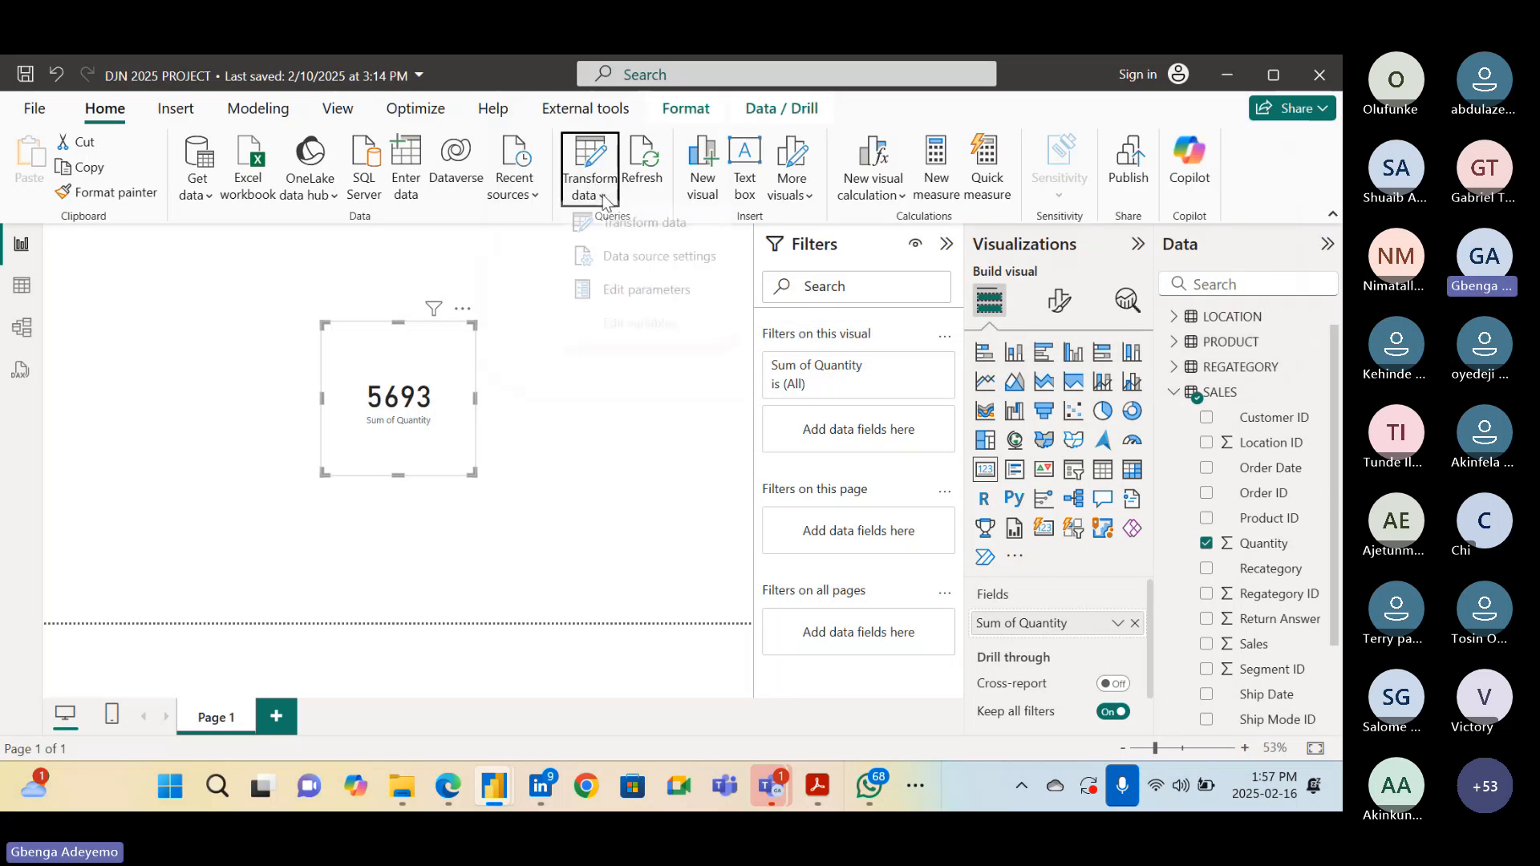
click(651, 307)
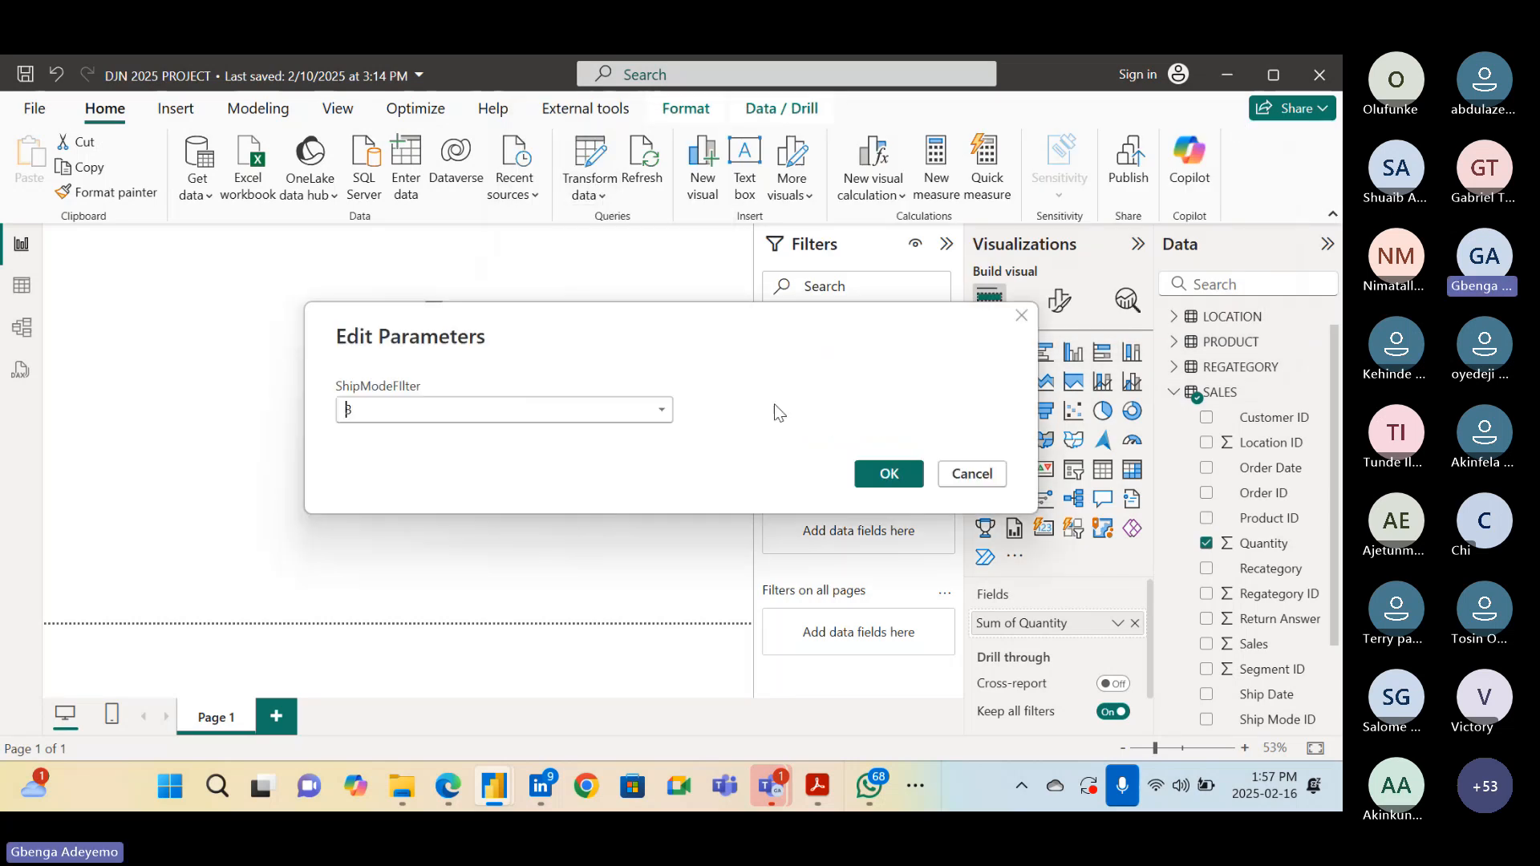
click(625, 410)
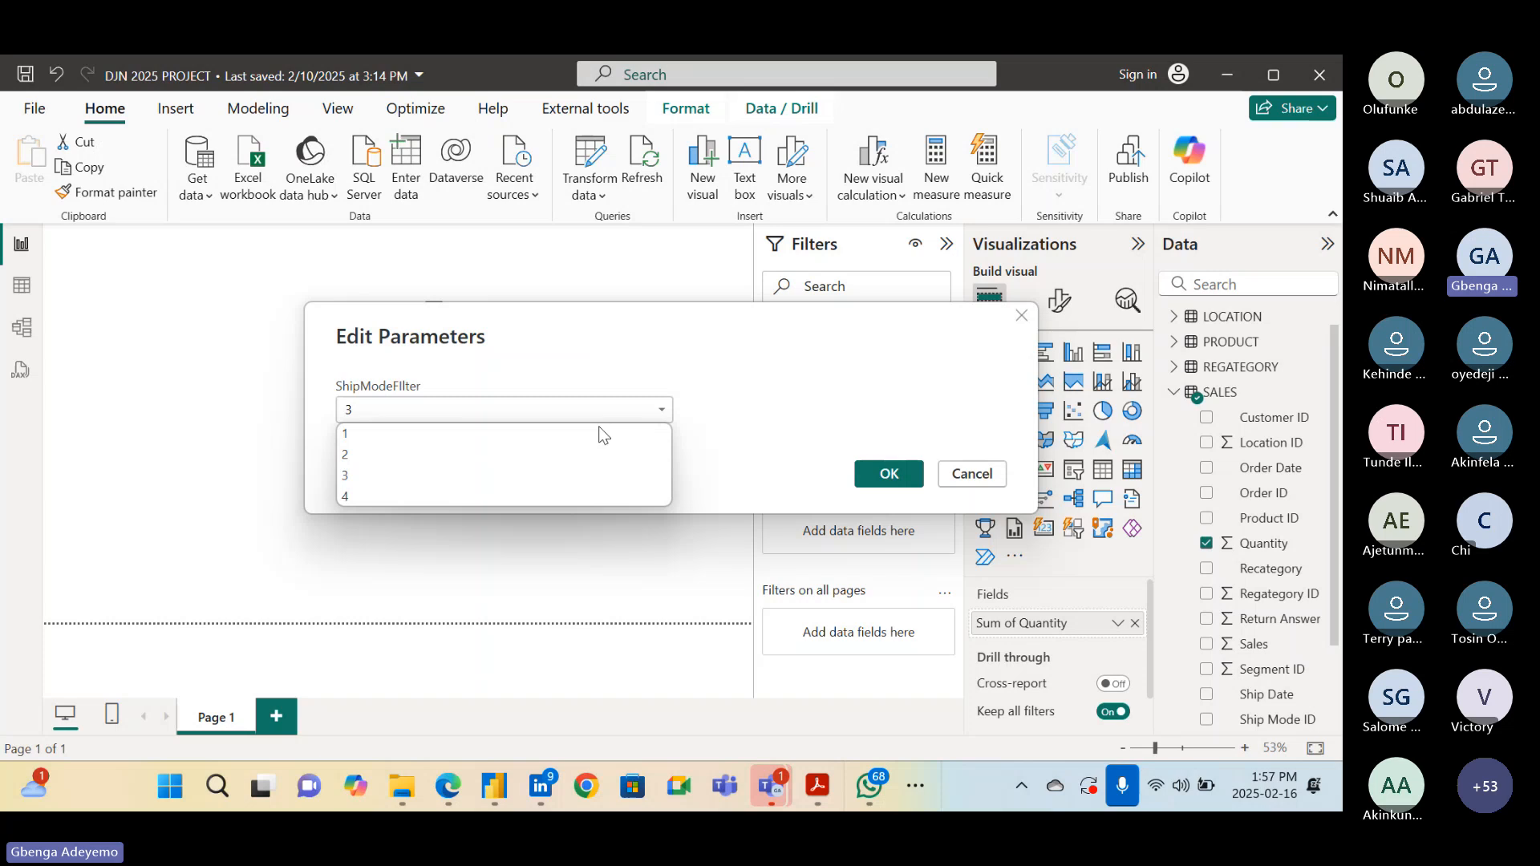
click(555, 439)
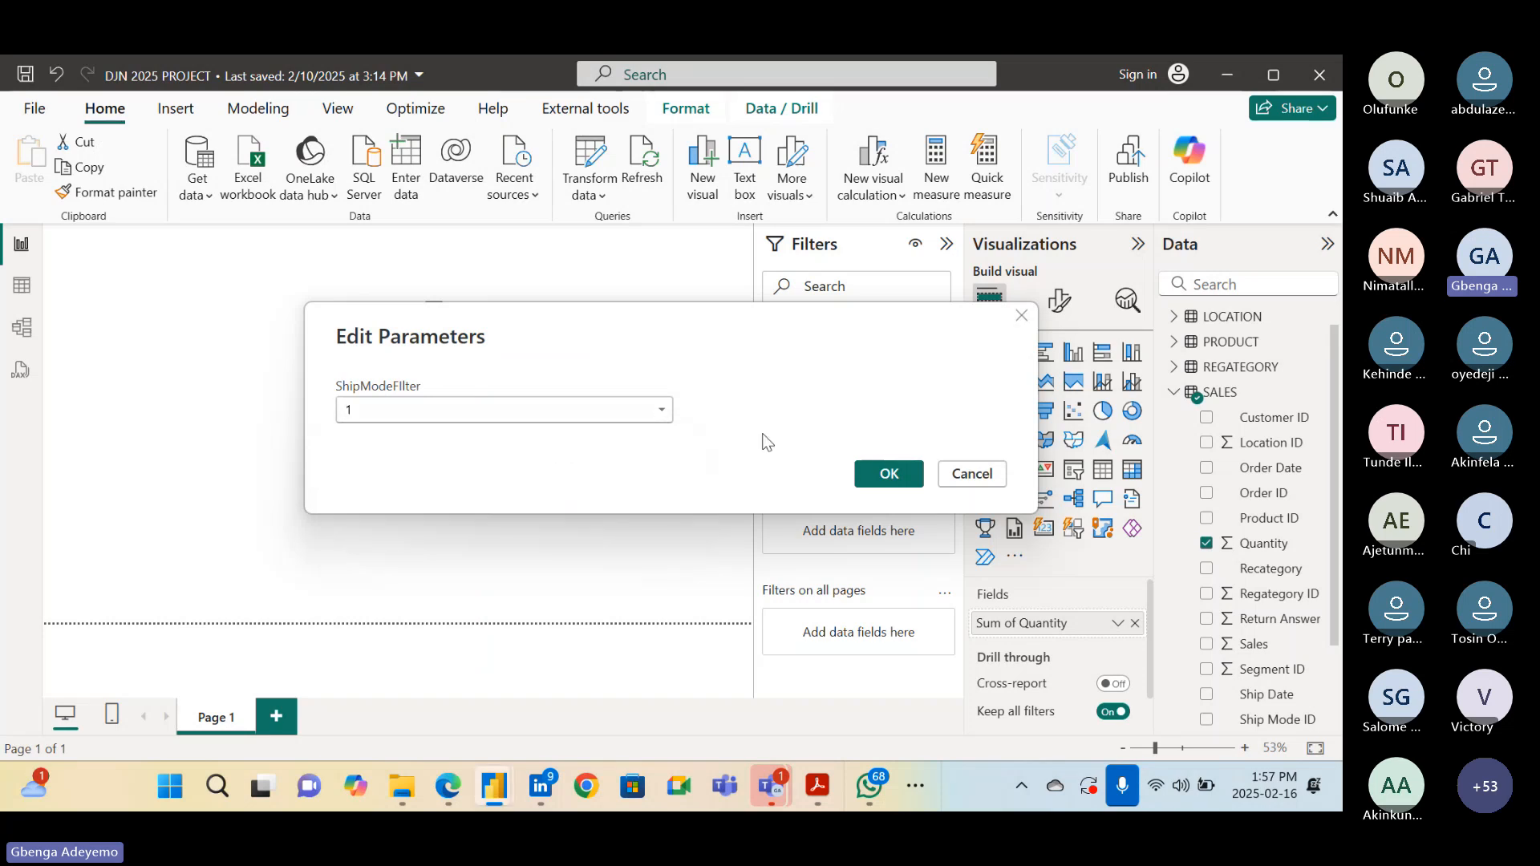
click(888, 474)
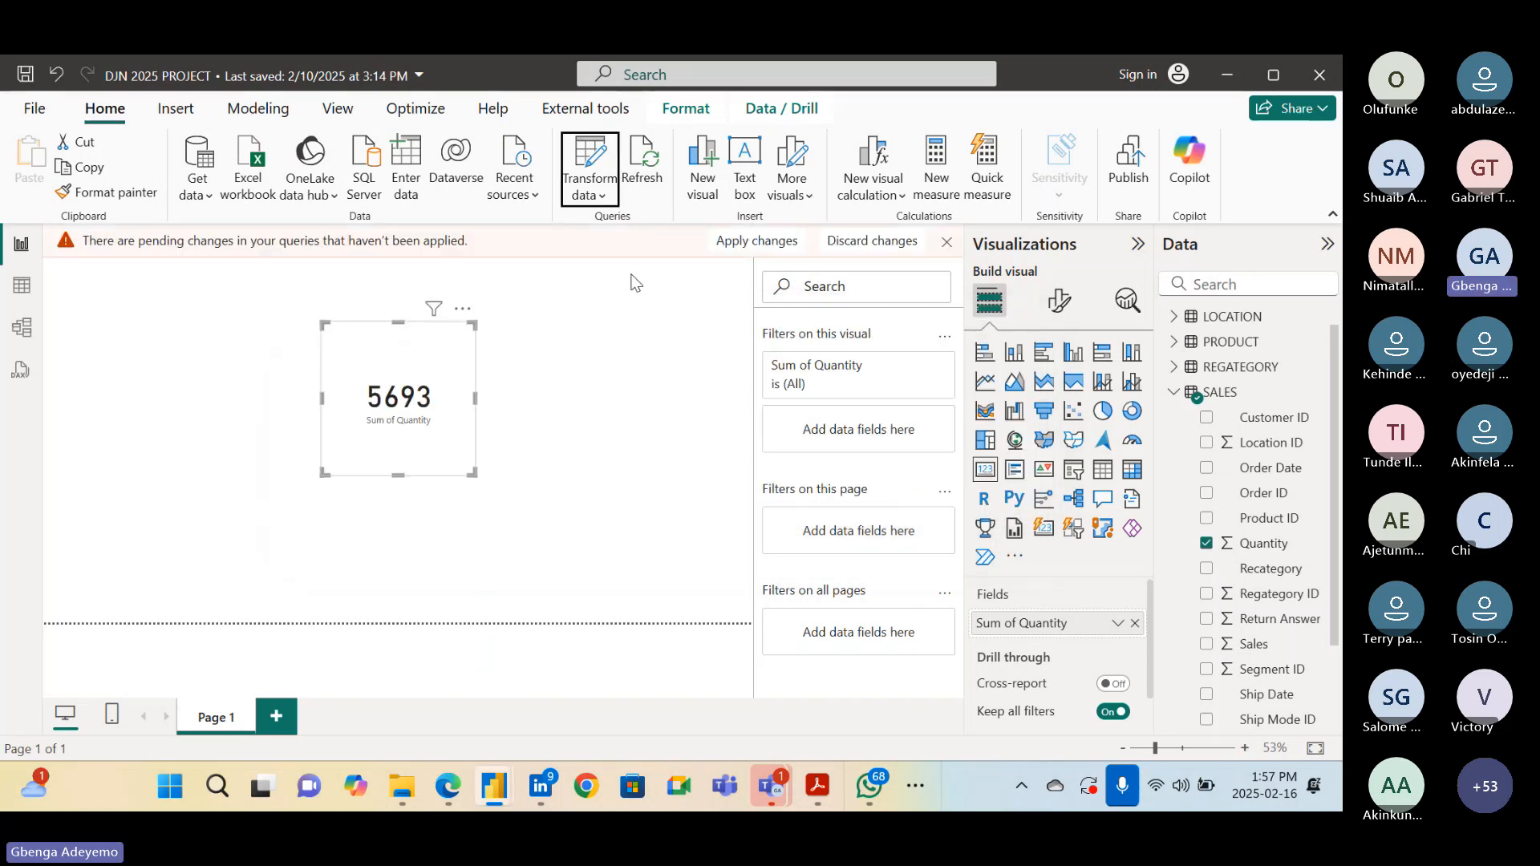
click(748, 243)
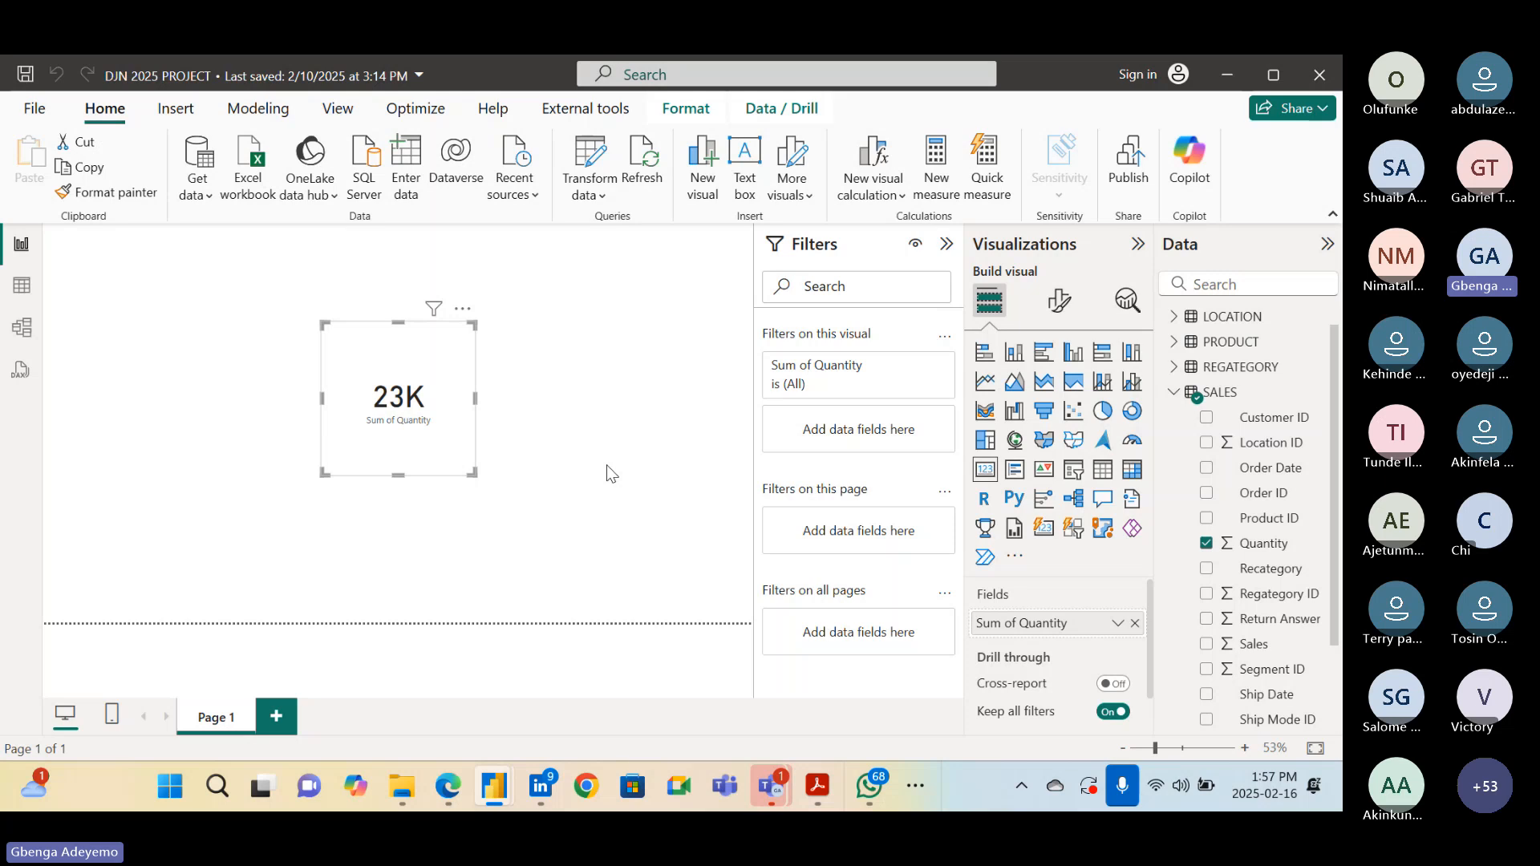
click(879, 101)
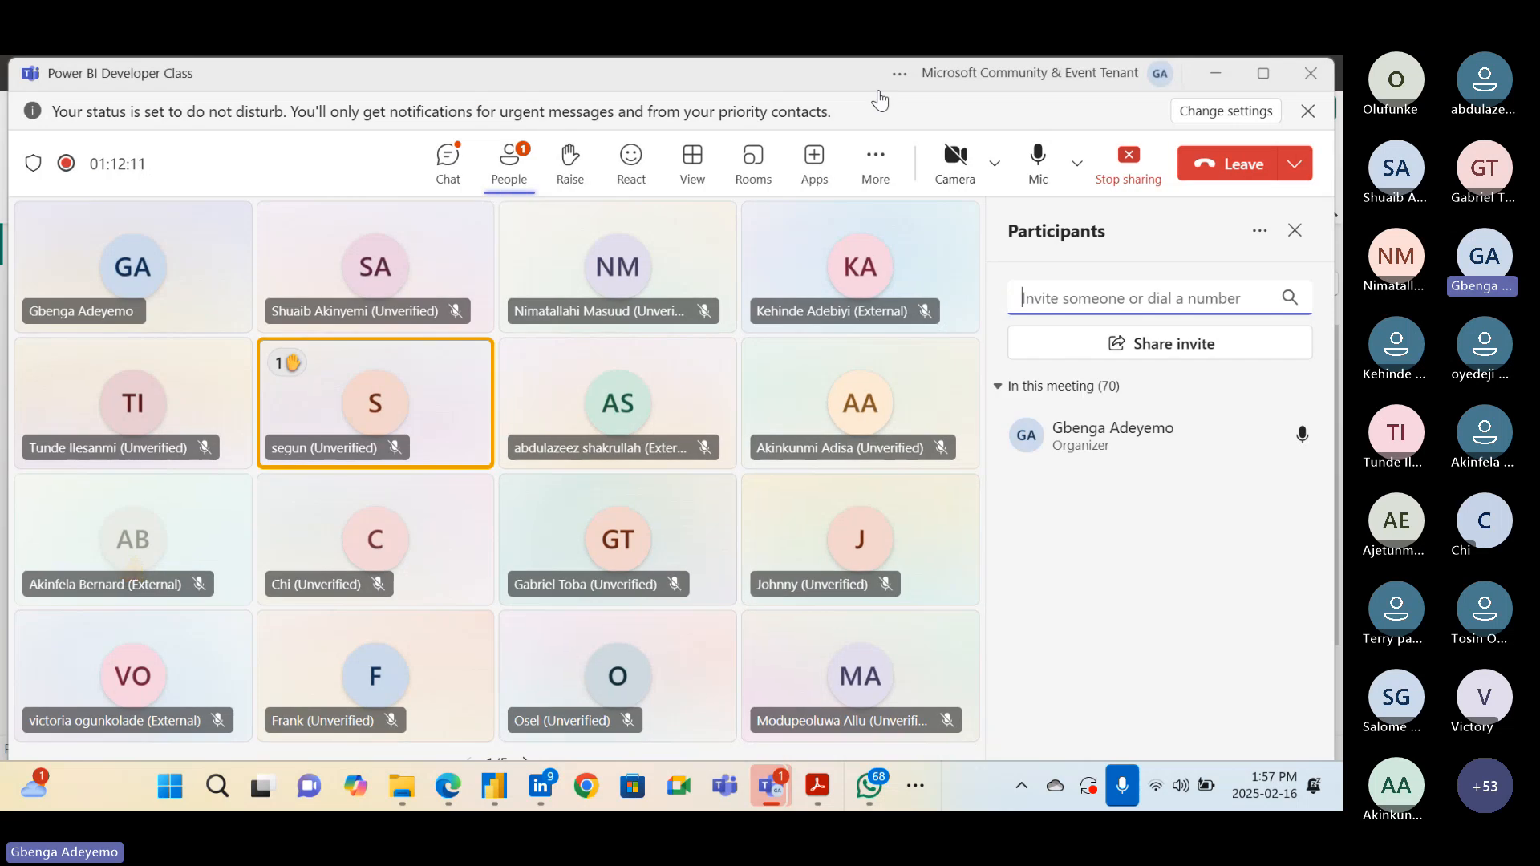
click(1215, 73)
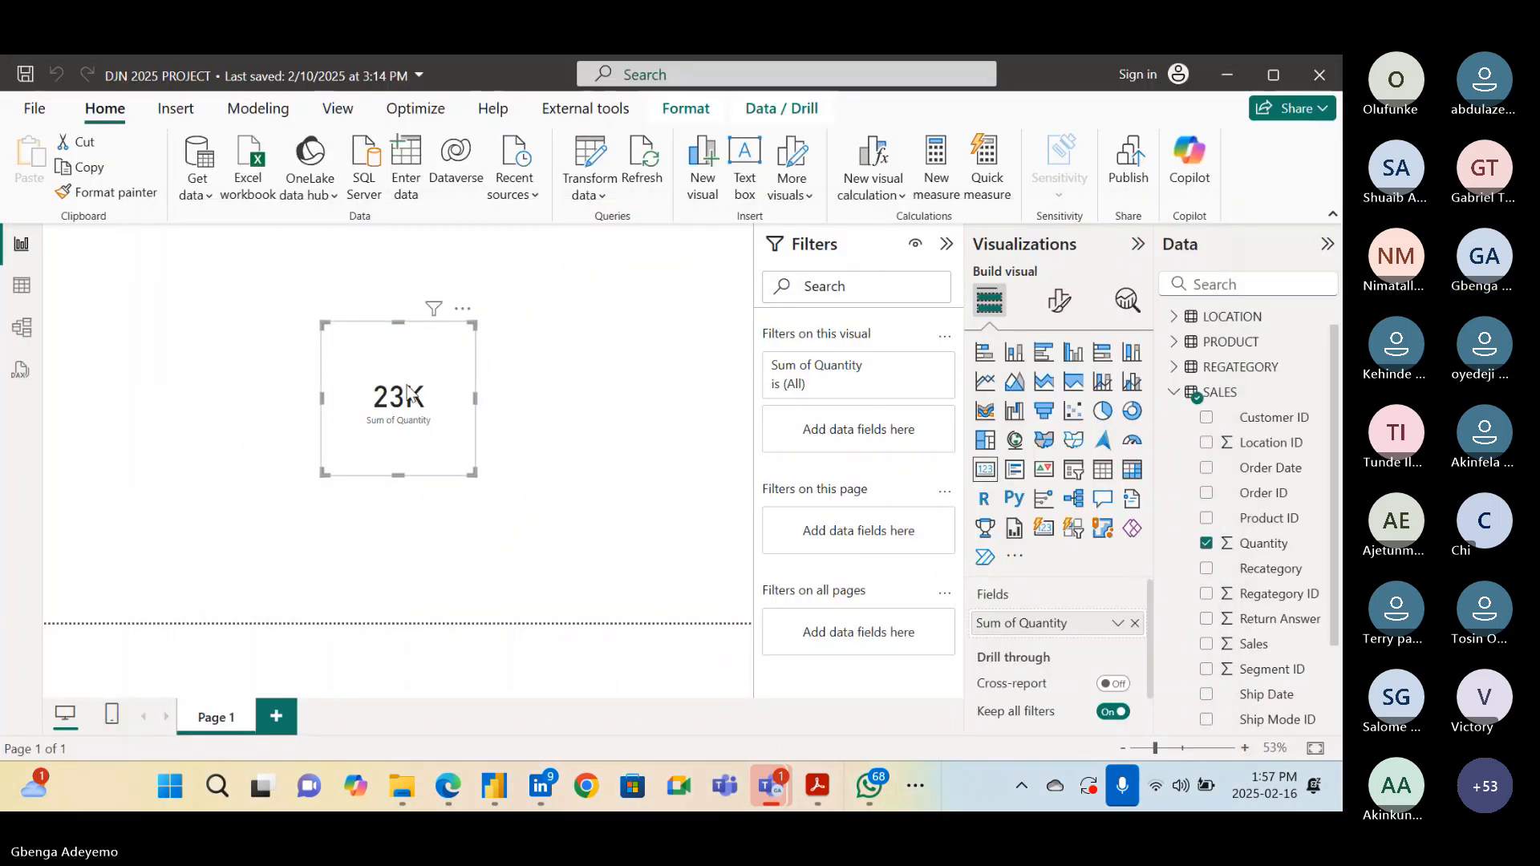
drag(409, 393, 409, 400)
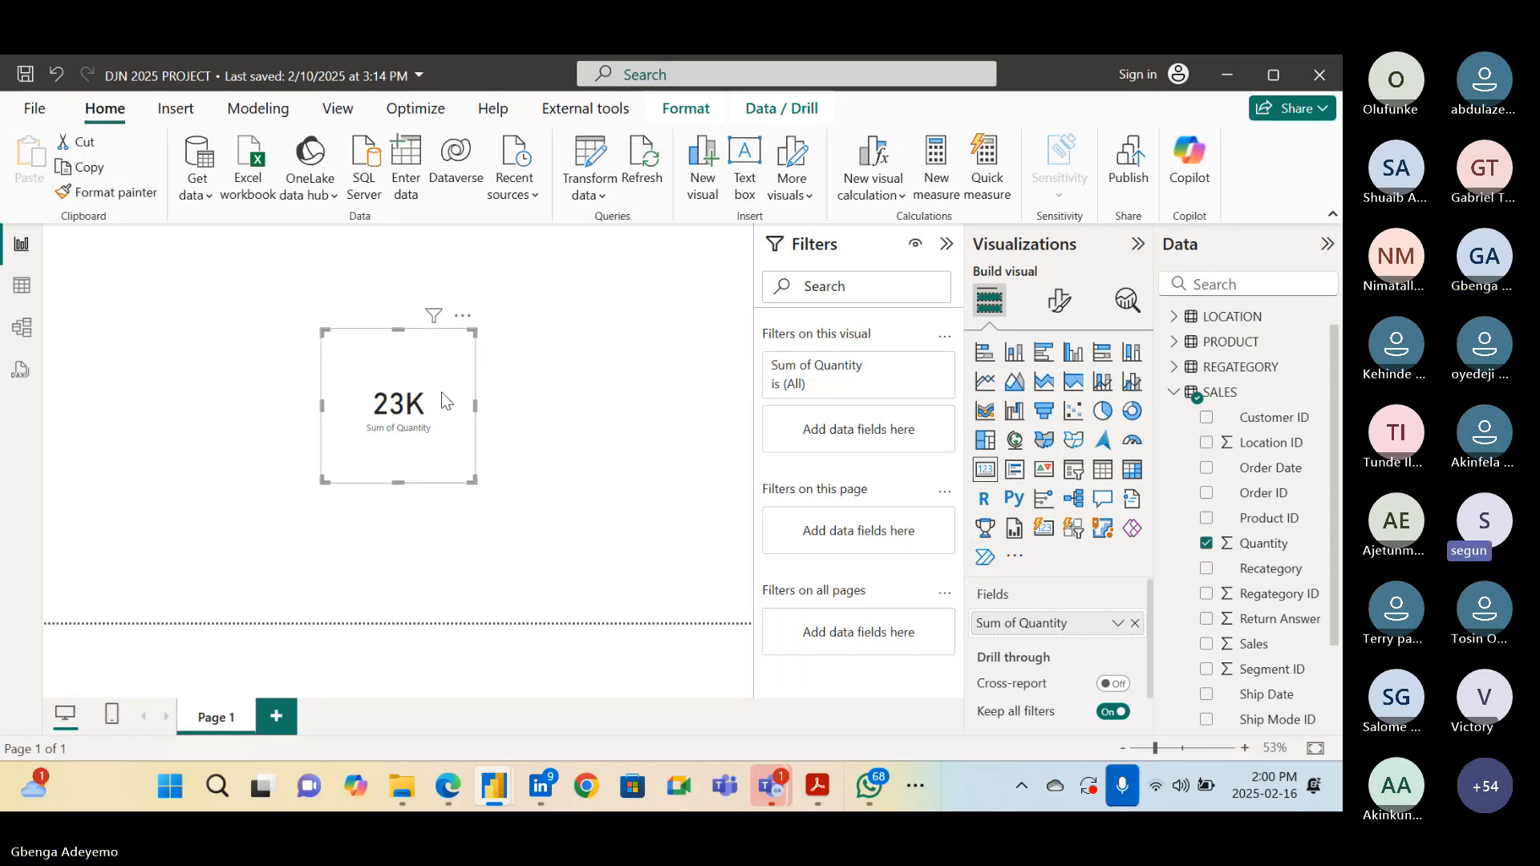
drag(401, 388, 388, 377)
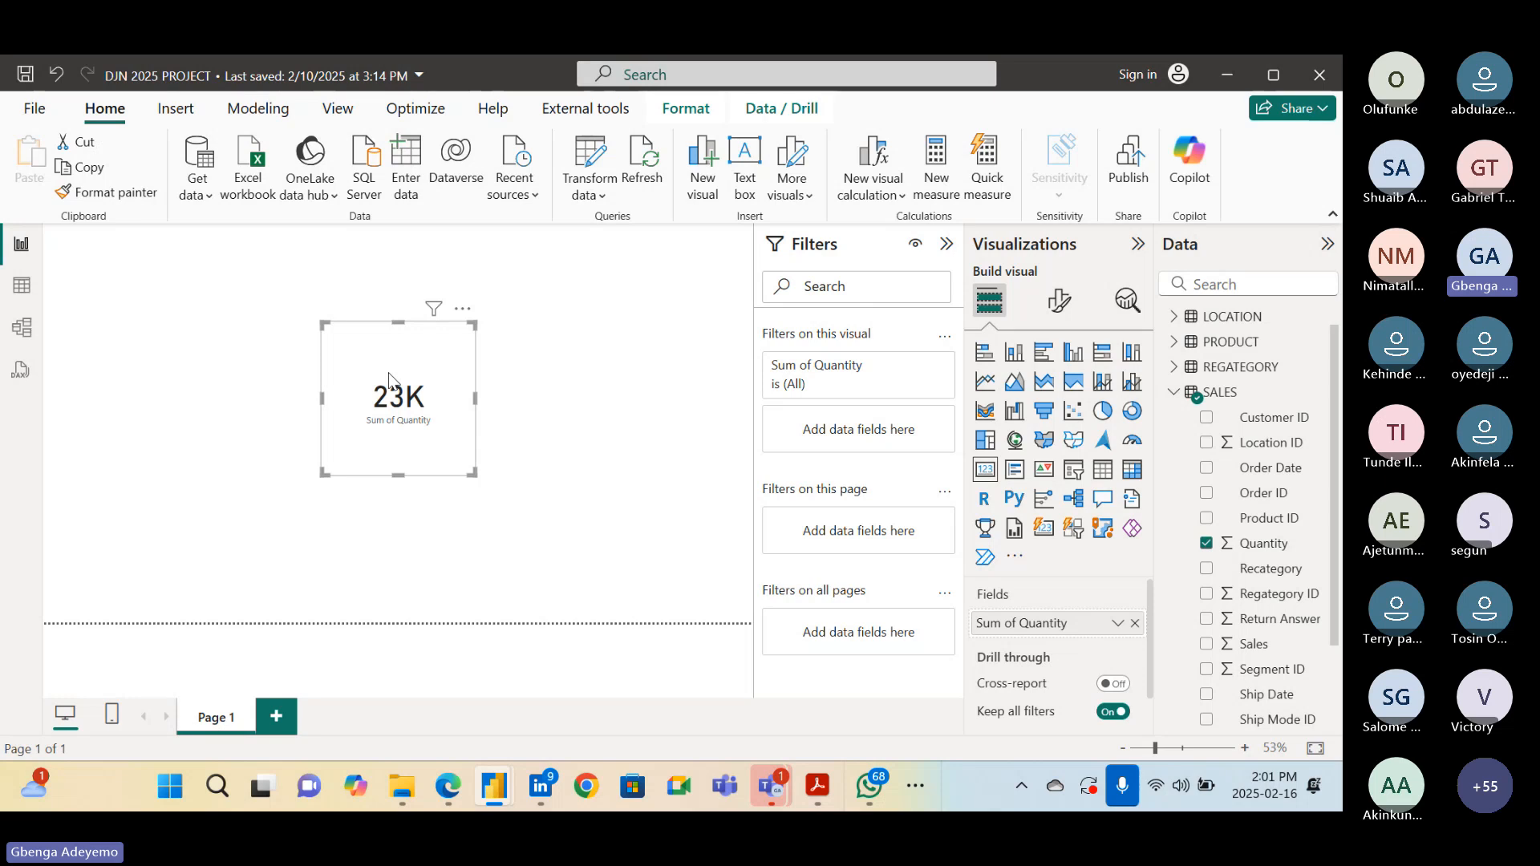
Set the ShipModeFIlter parameter to 4 and apply the pending query changes
click(606, 195)
click(677, 295)
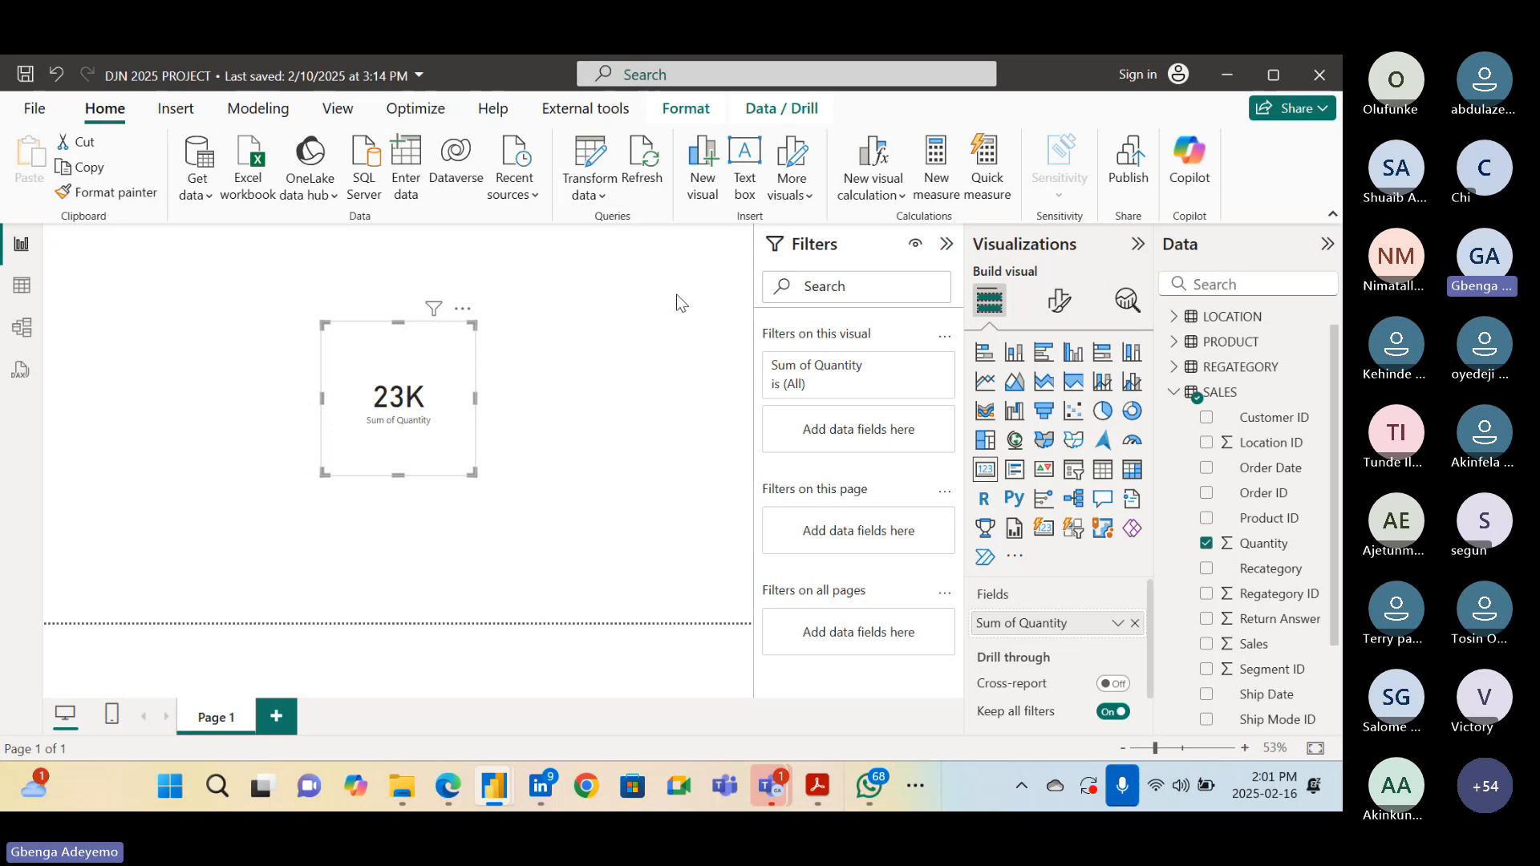
click(661, 410)
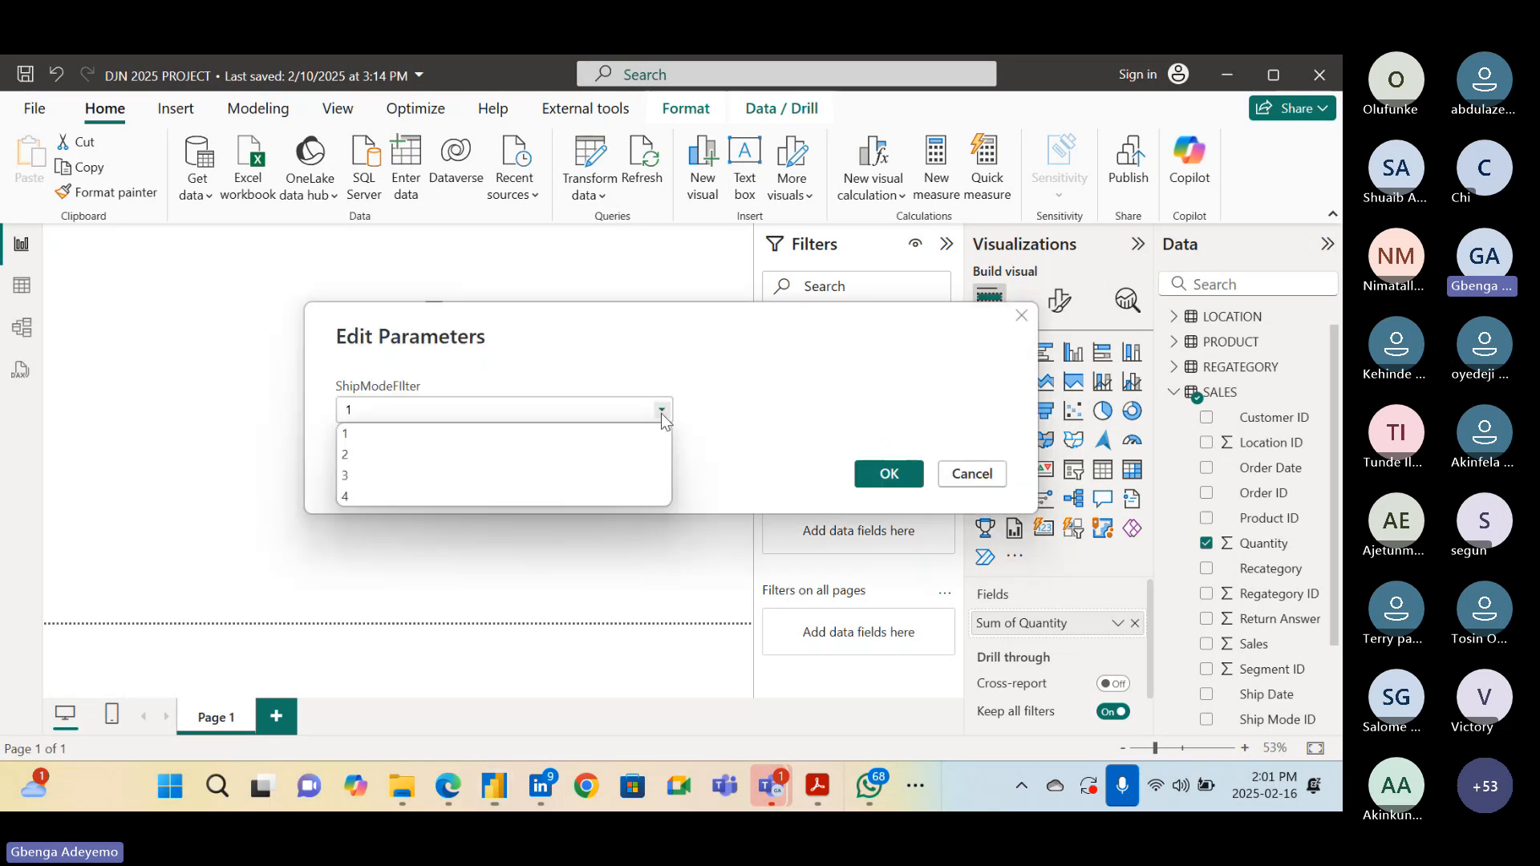
click(602, 495)
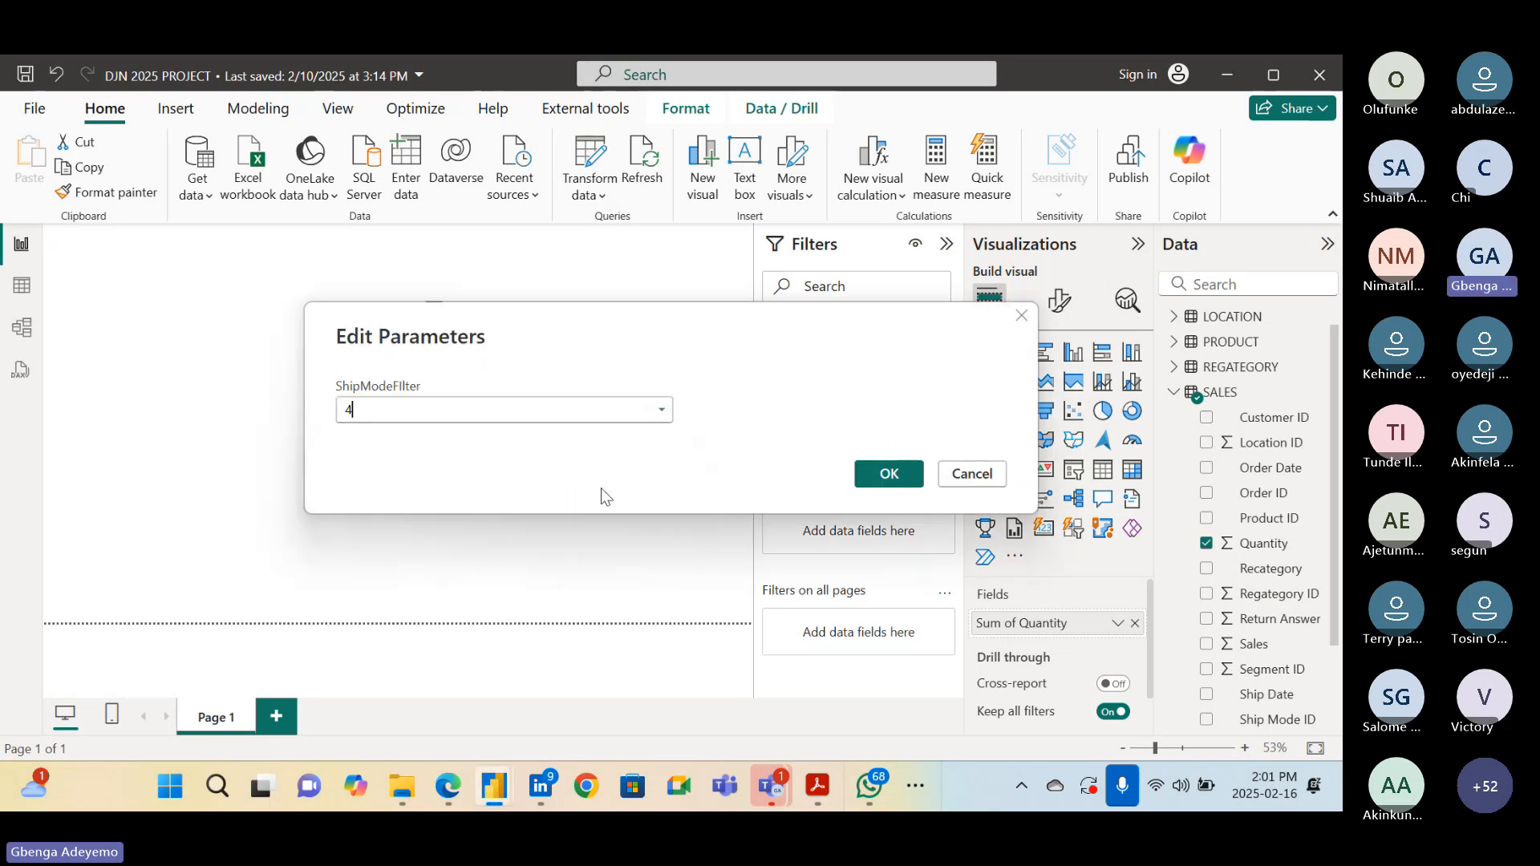
click(864, 477)
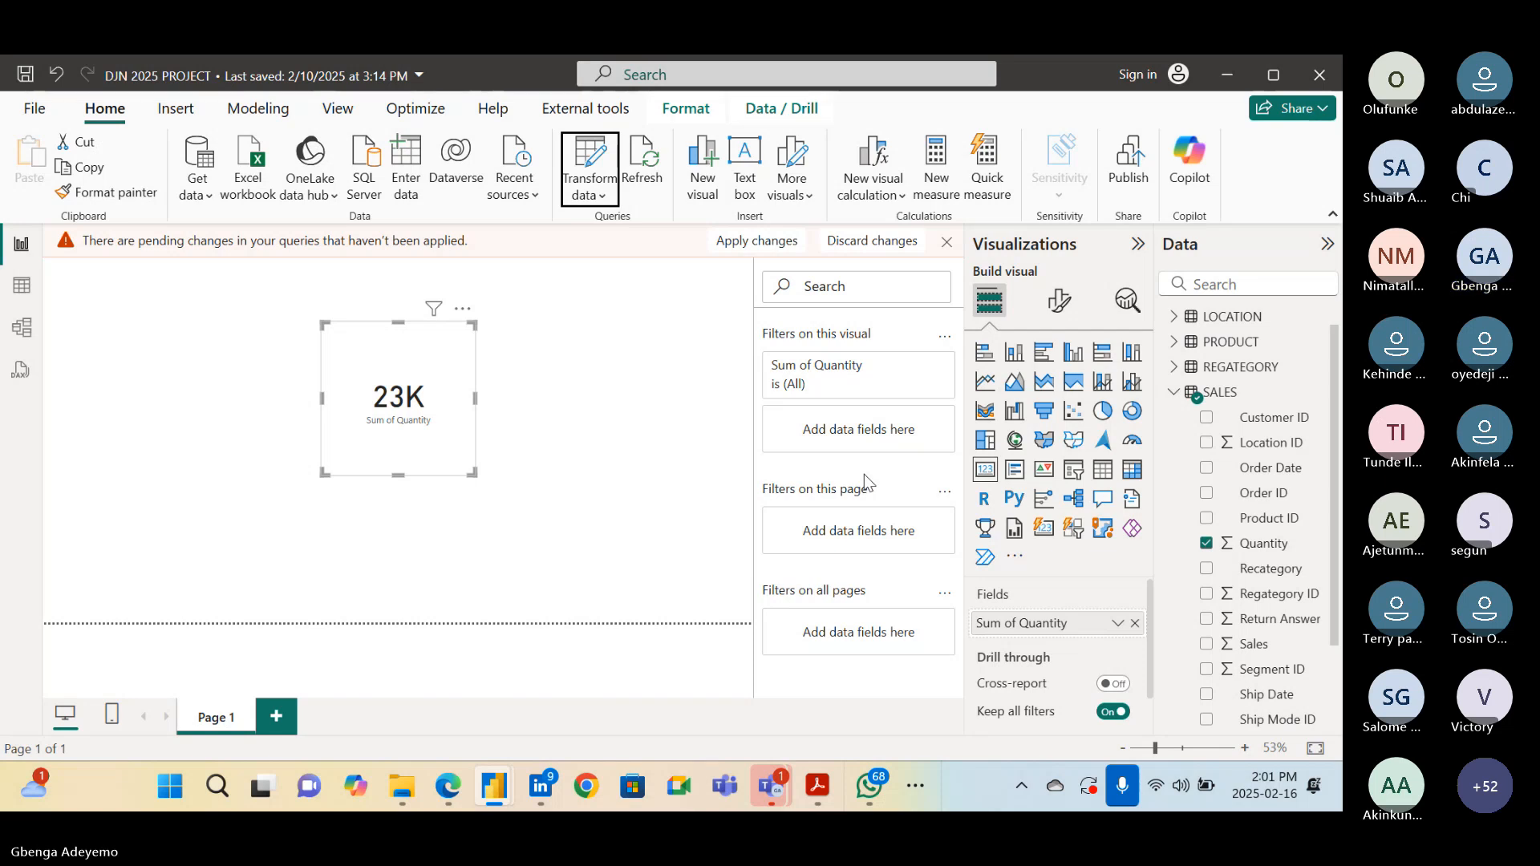
click(741, 243)
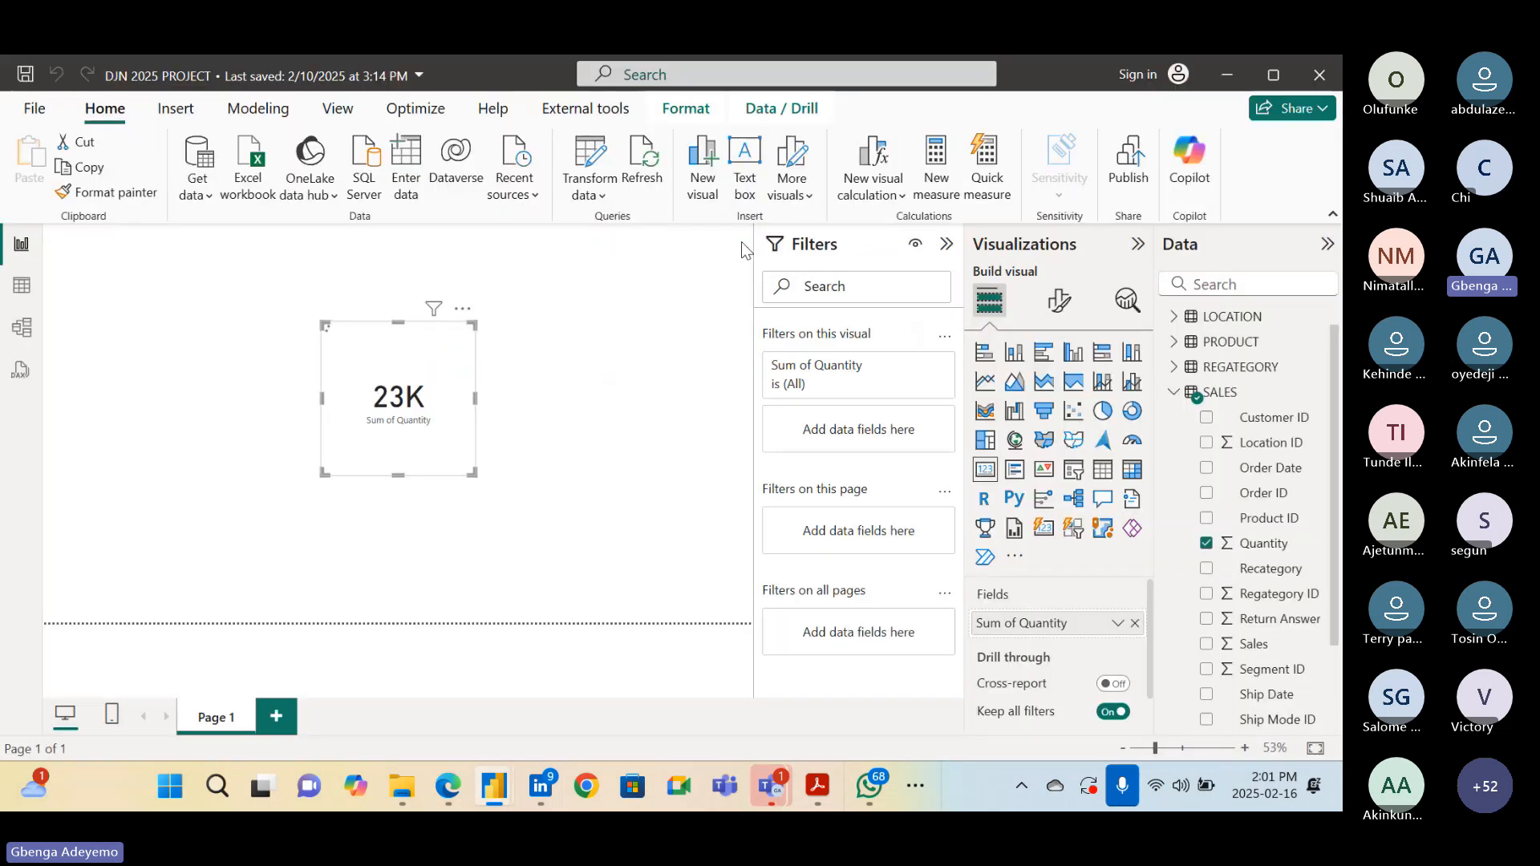
Switch to the Microsoft Teams chat of the Power BI Developer Class to read the attendees' messages
key(alt+Tab)
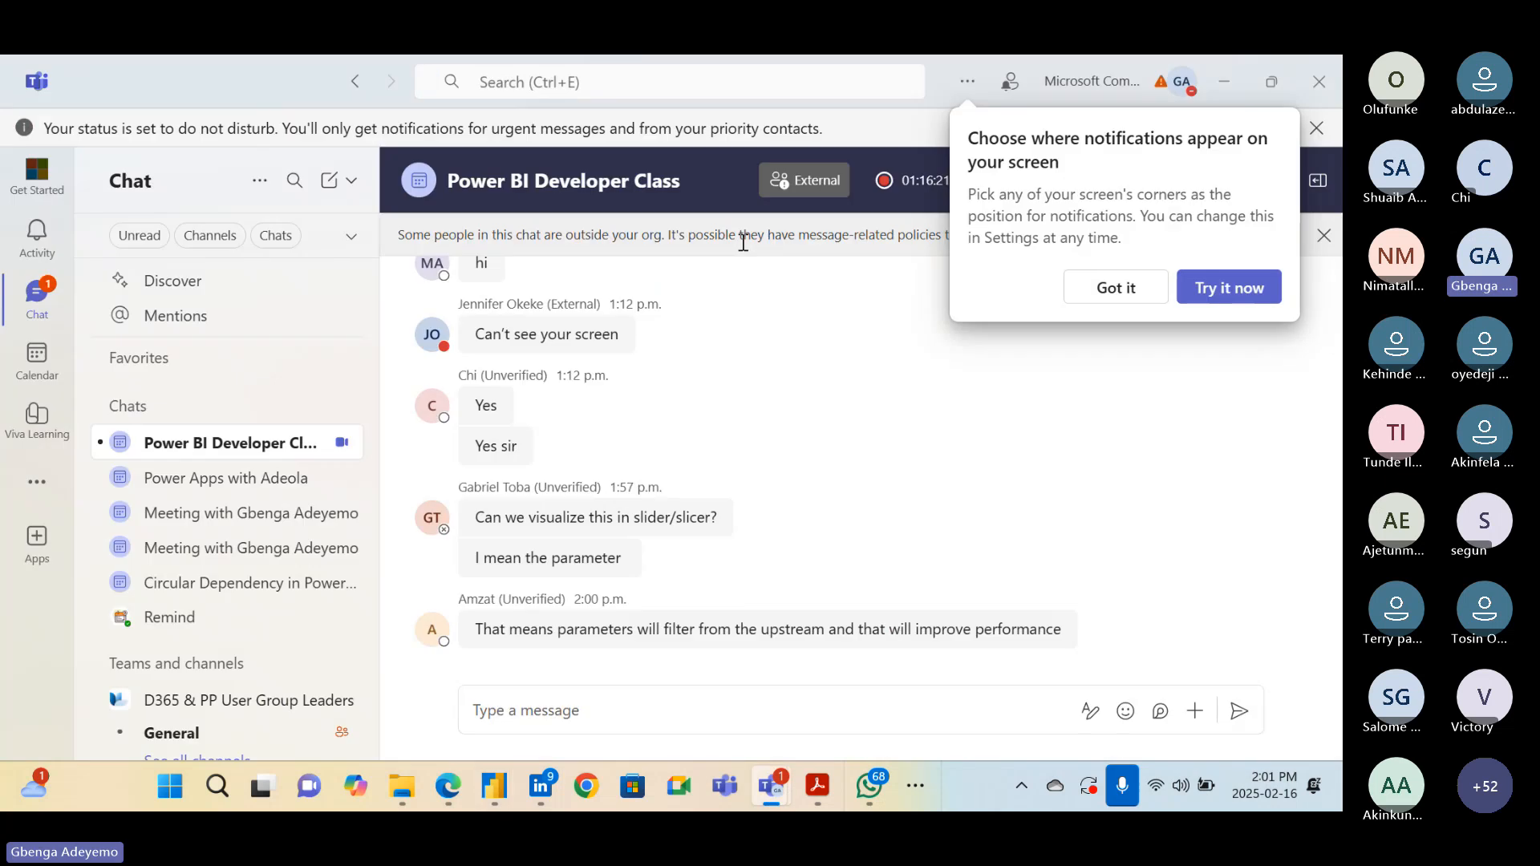
Return to the Power BI report and reposition the Sum of Quantity card slightly on the canvas
click(1233, 84)
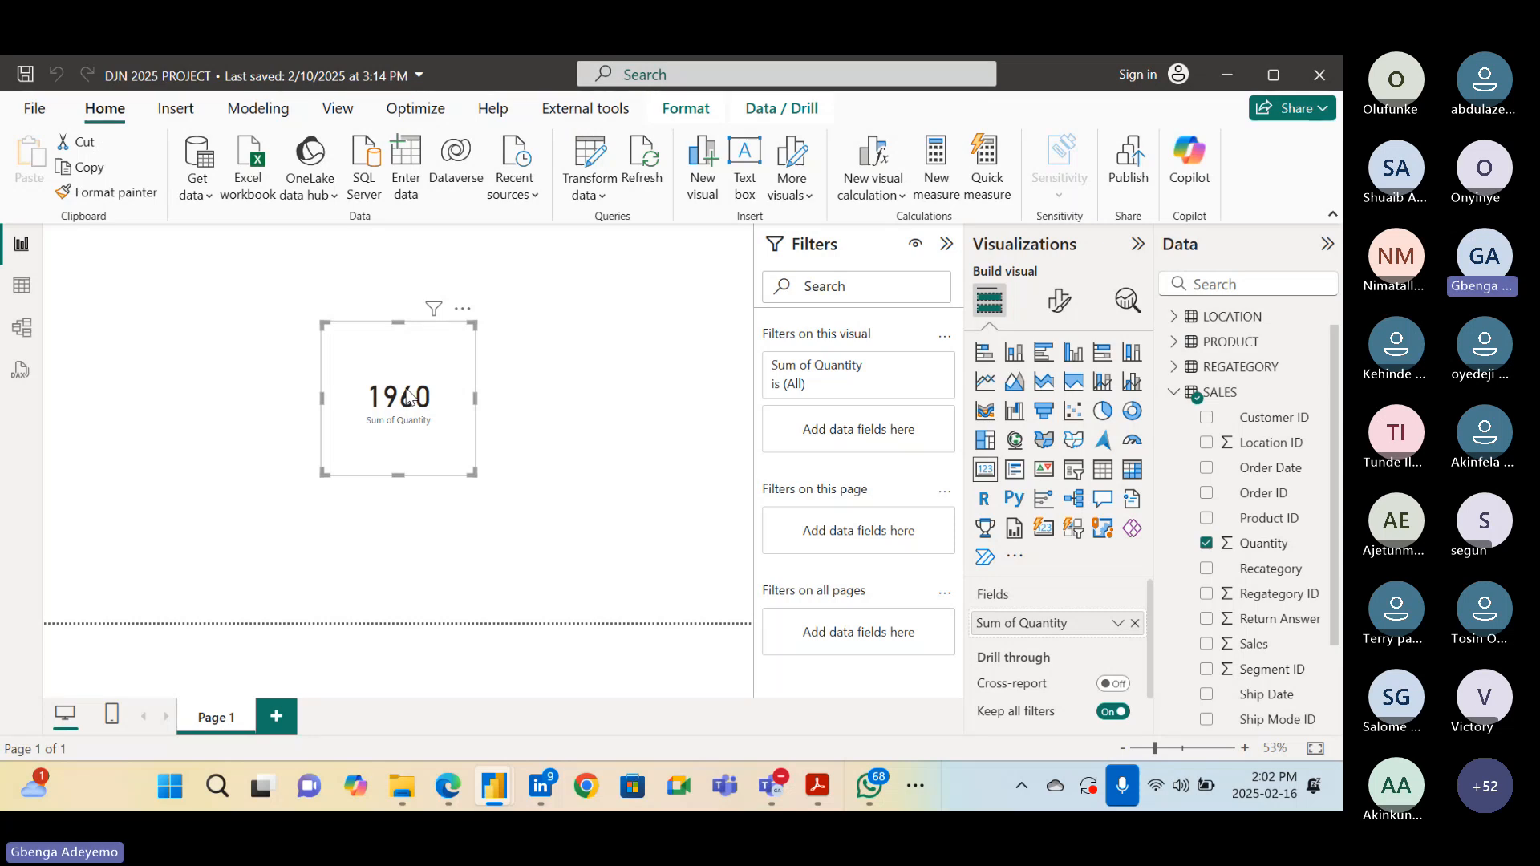
drag(409, 396, 410, 403)
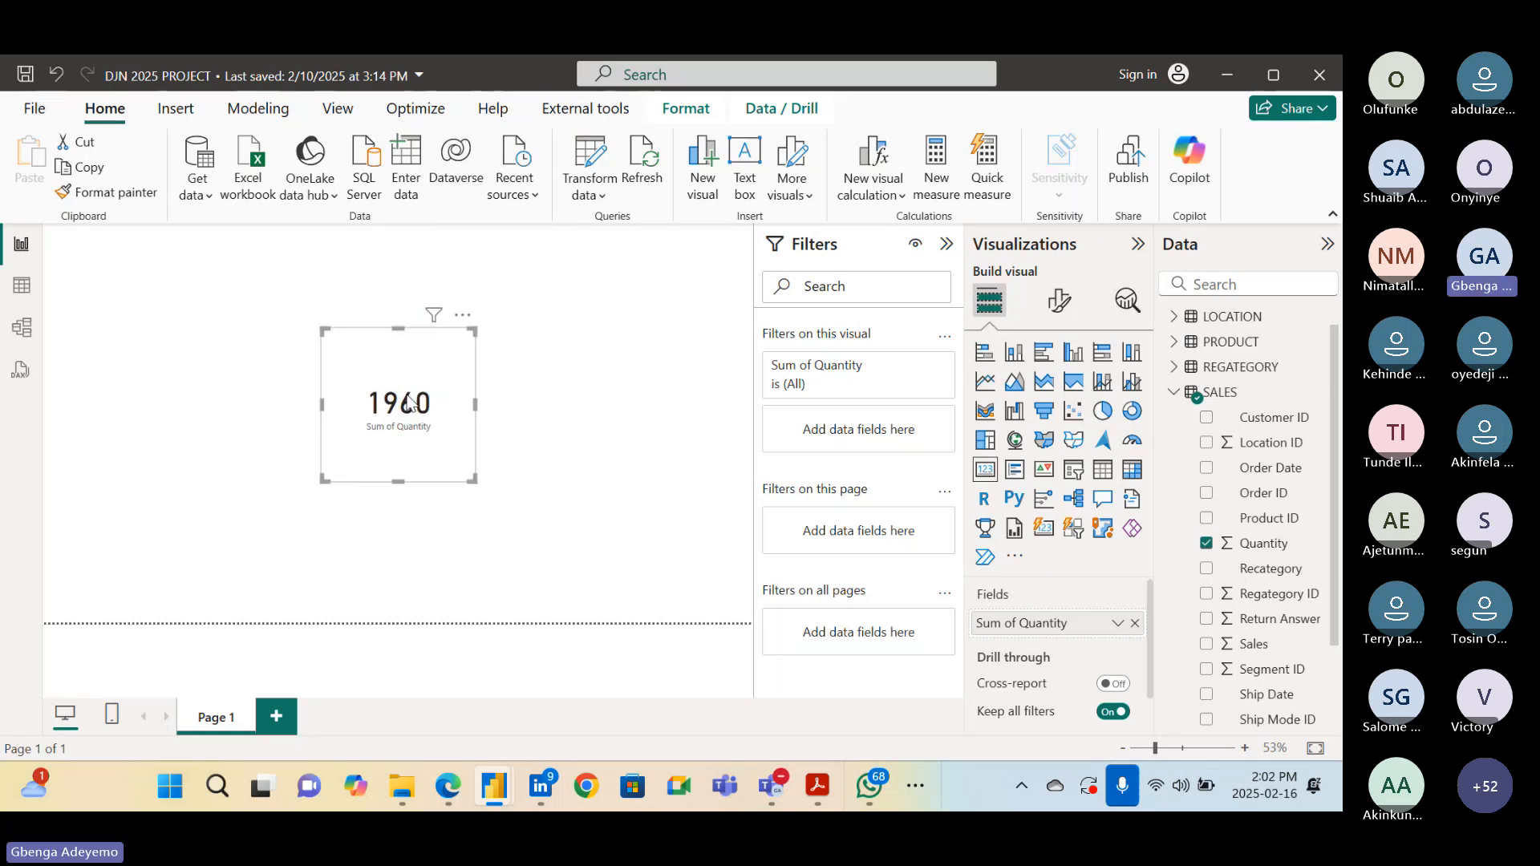
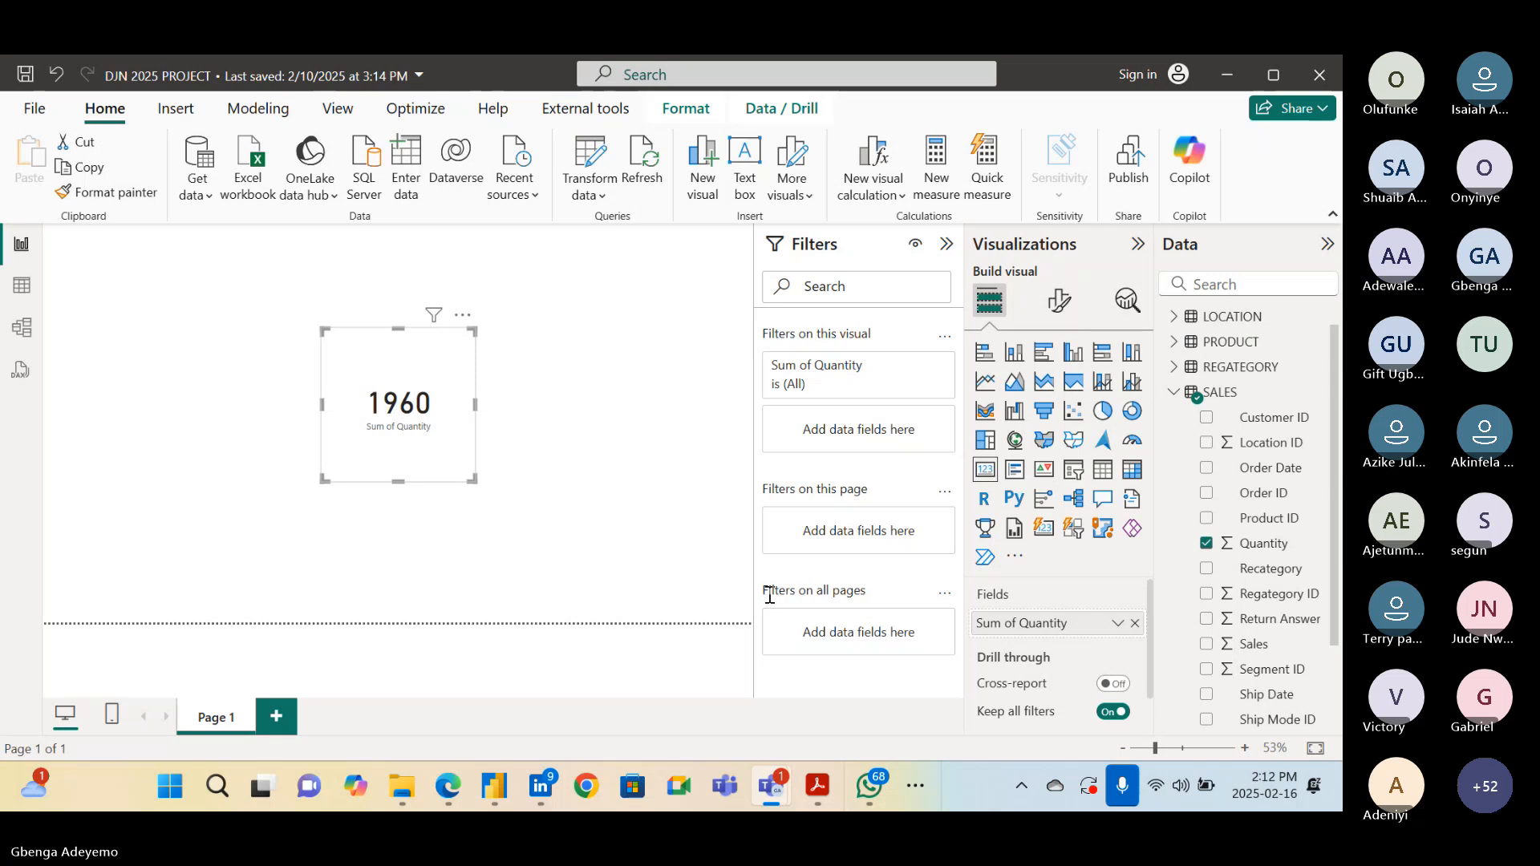
drag(393, 427, 426, 411)
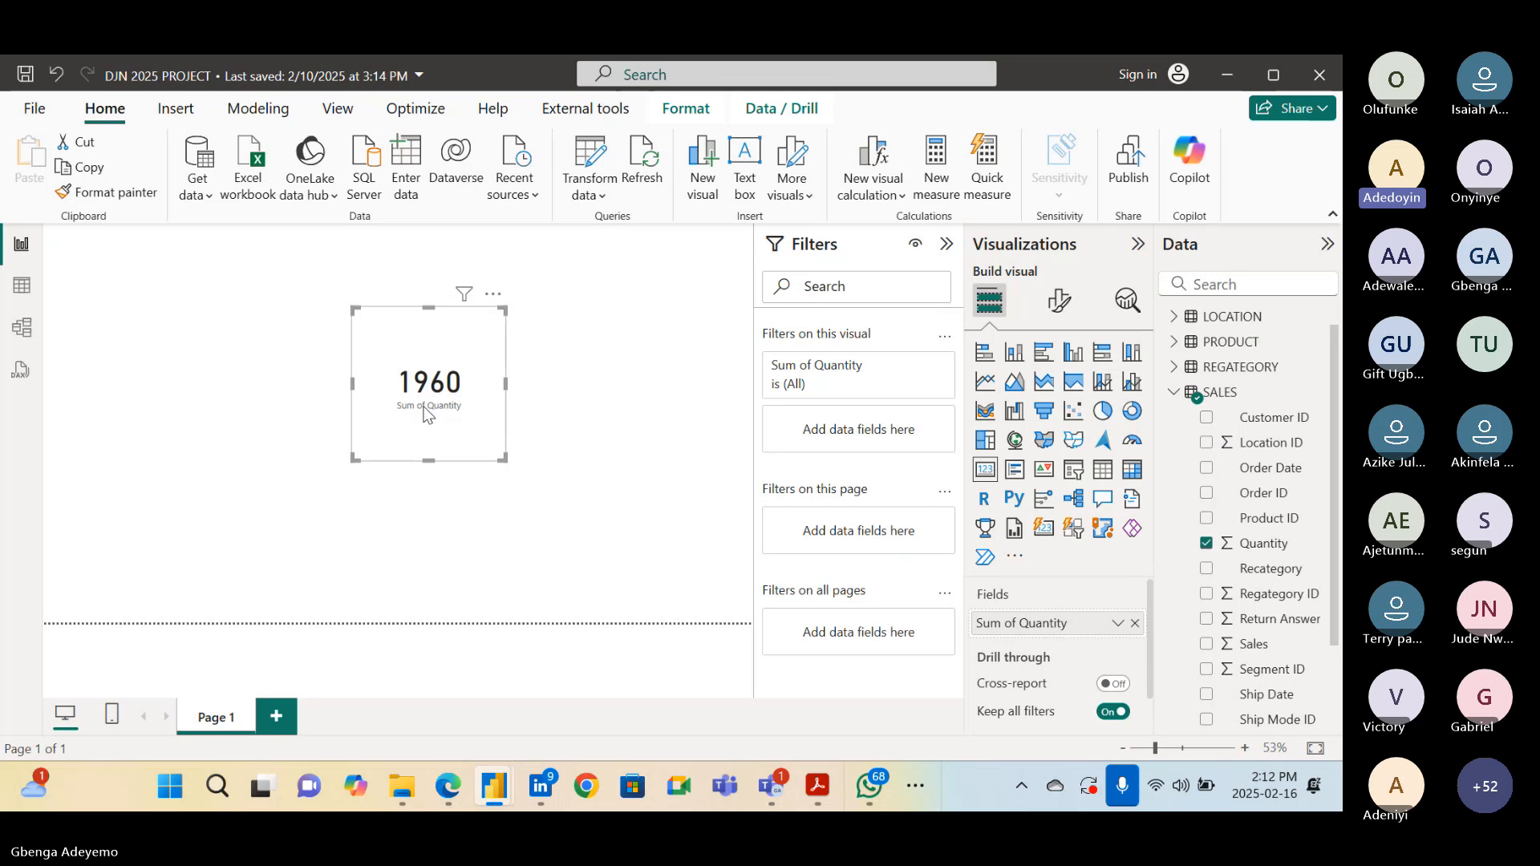
drag(424, 334, 415, 377)
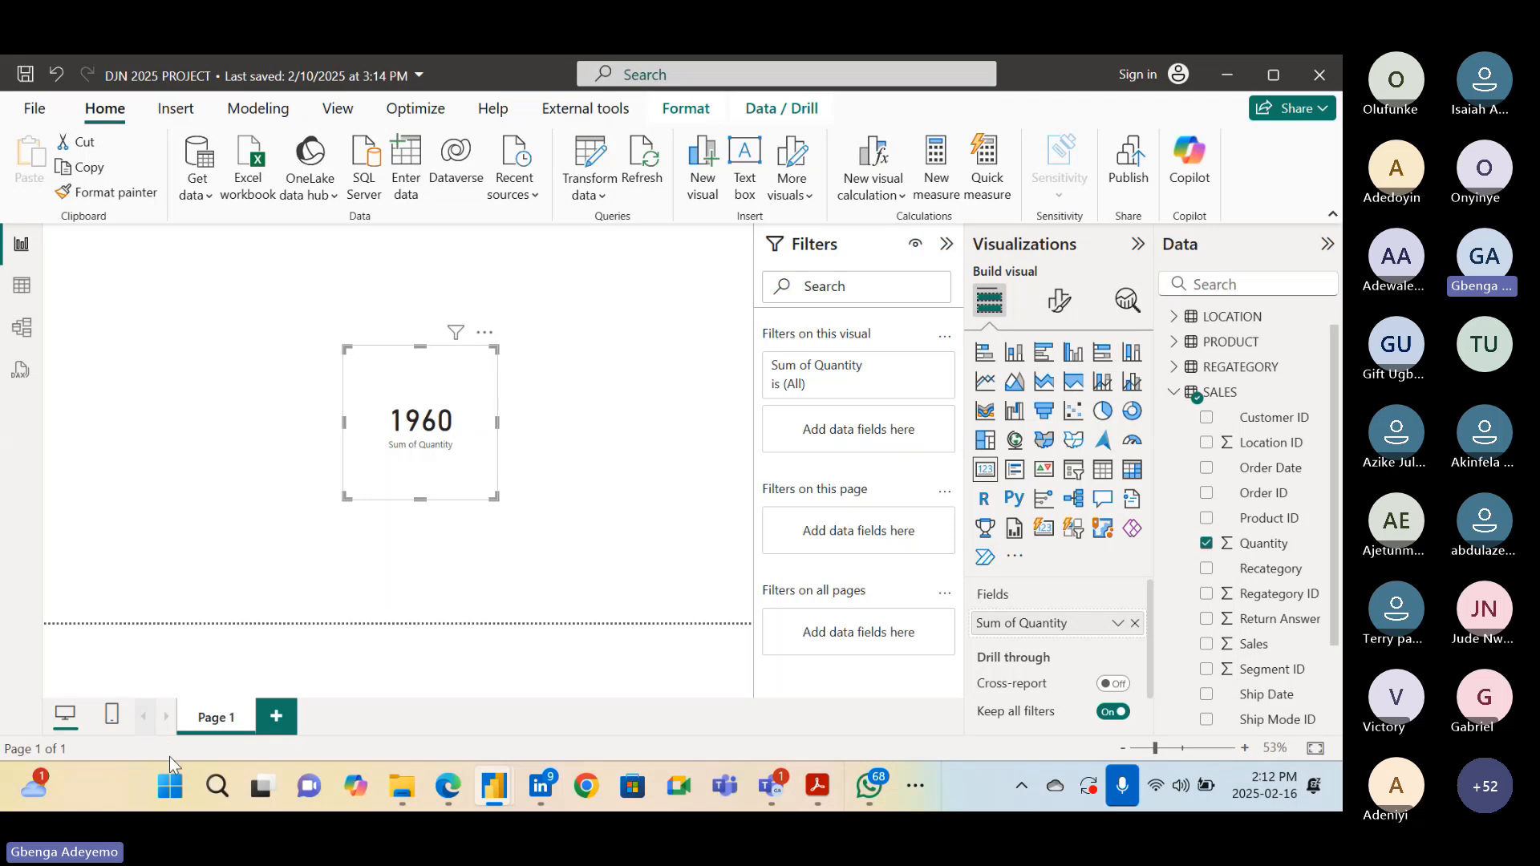
Launch Microsoft SQL Server Management Studio 18 and connect to the local SQLEXPRESS database engine with Windows Authentication
click(222, 796)
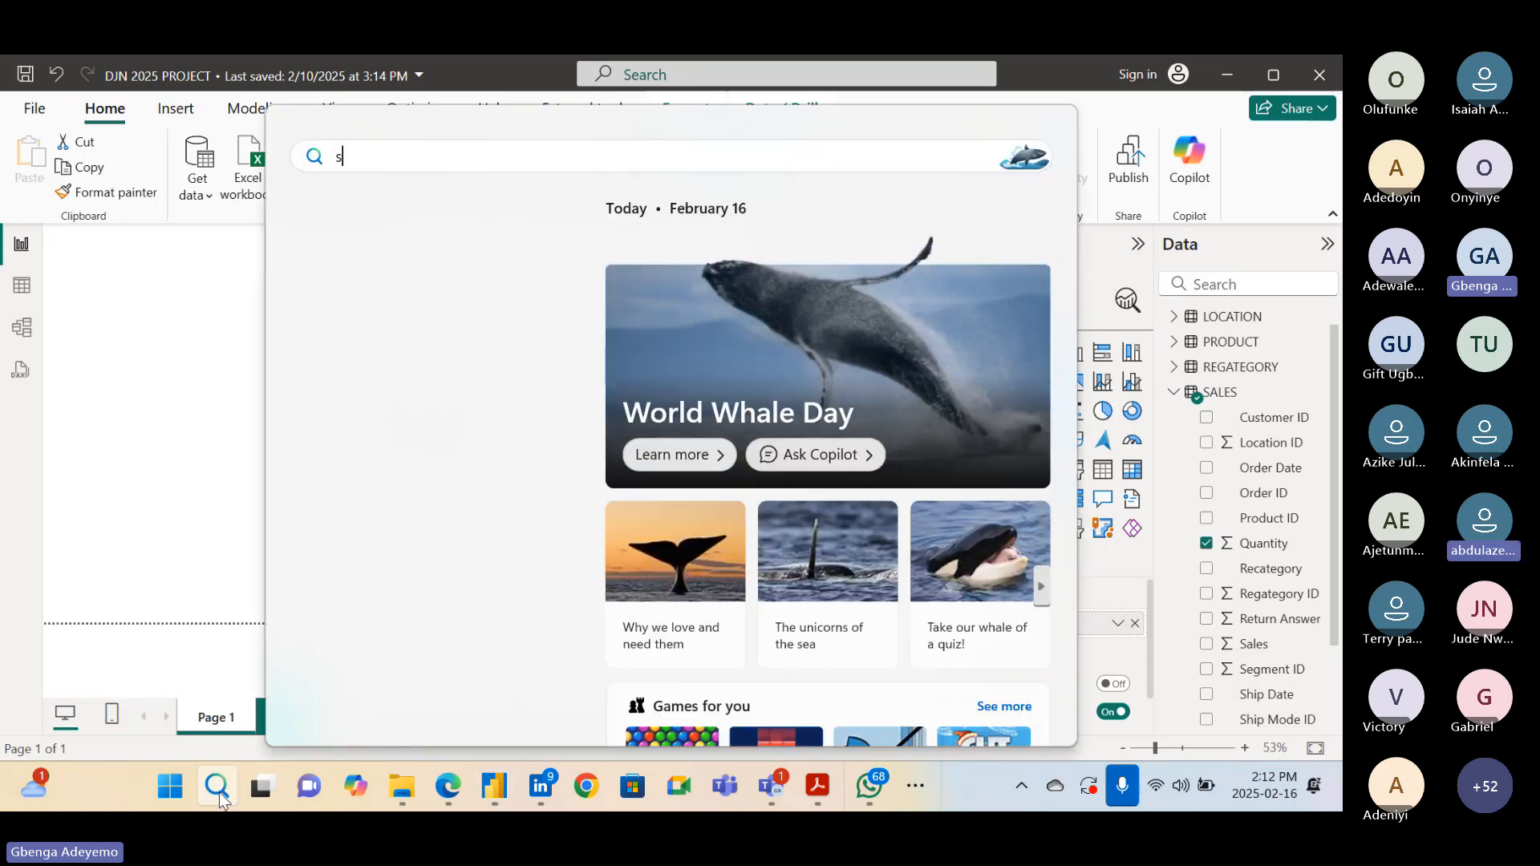
text(ssms)
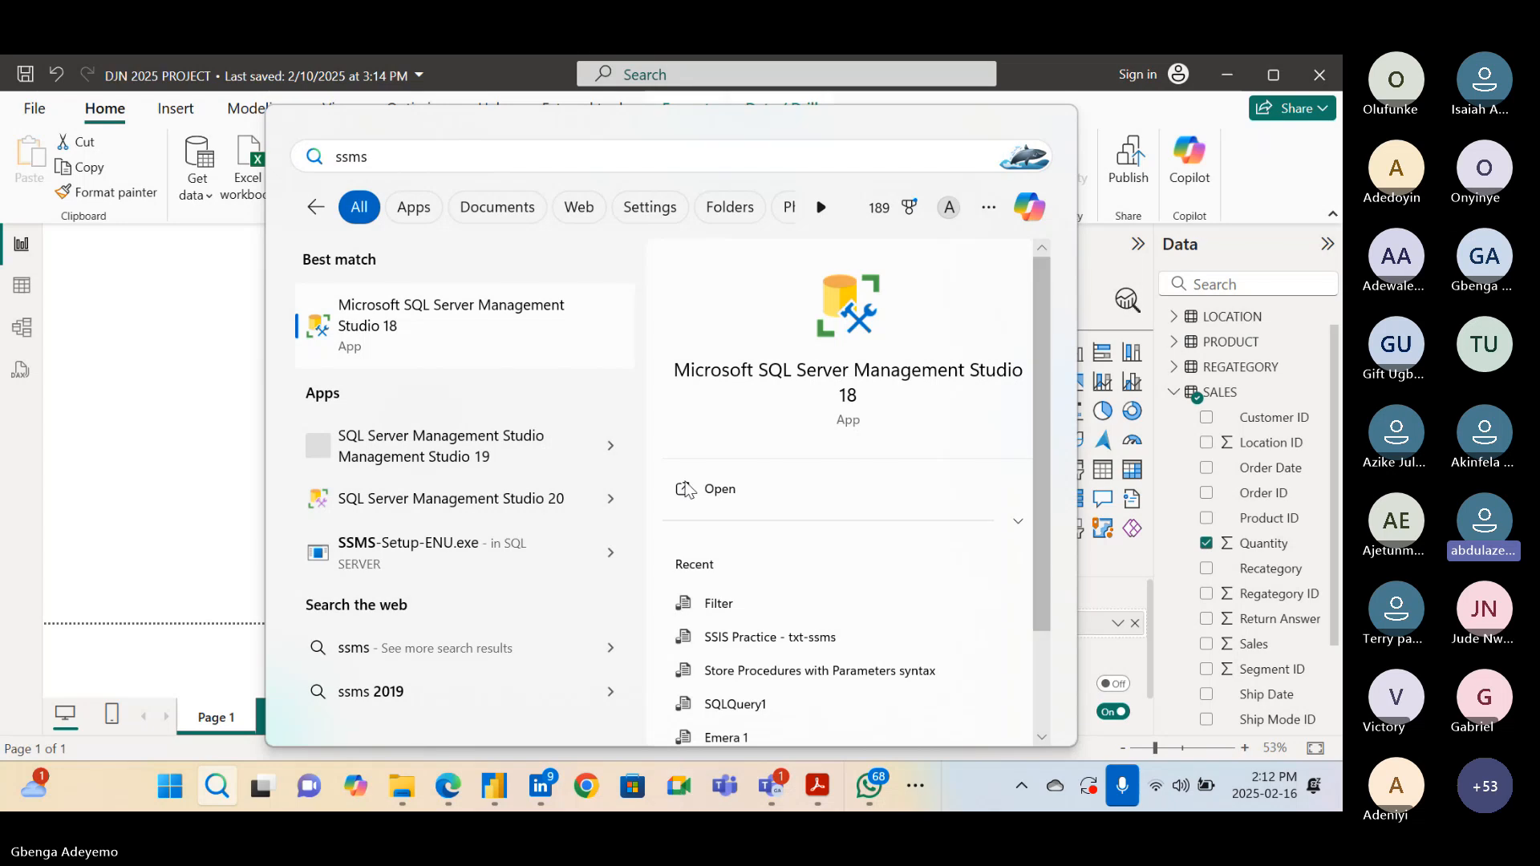
click(449, 326)
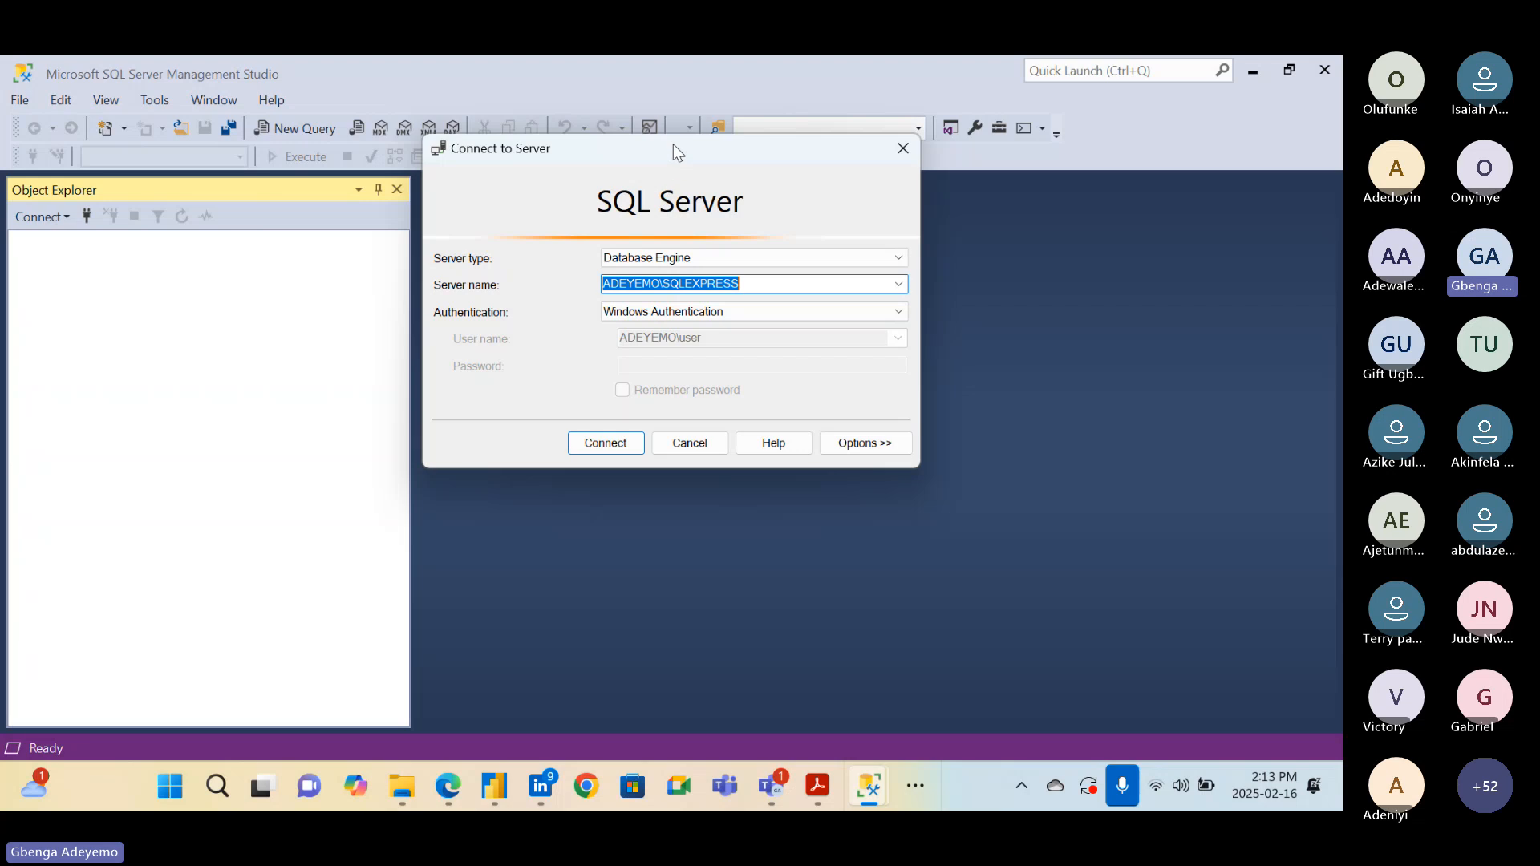
drag(672, 146, 718, 180)
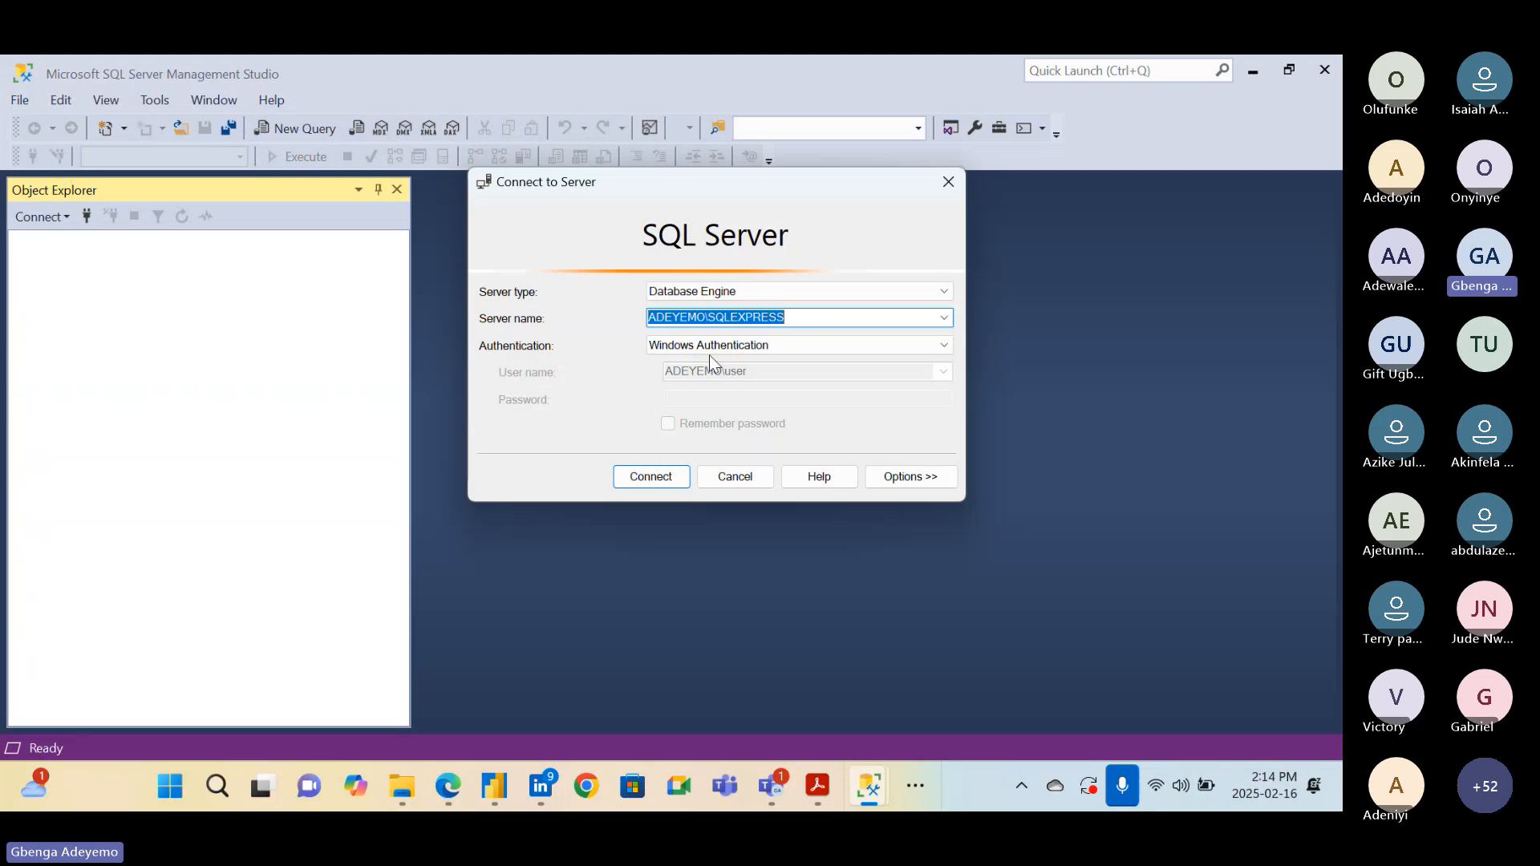
click(638, 484)
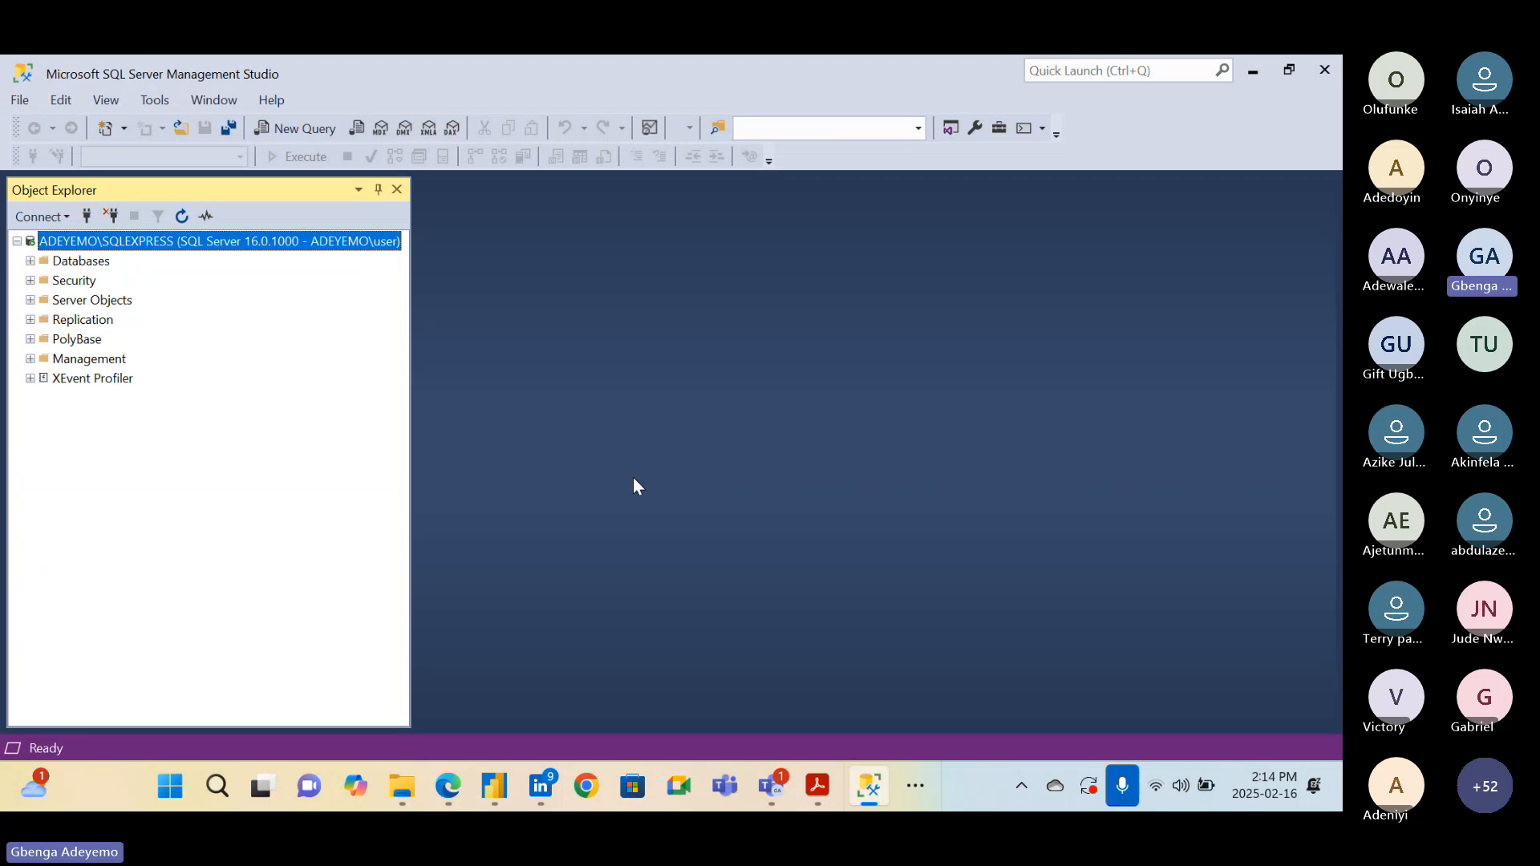
Expand the server's databases down to the tables of List_db and select the dbo.SALES table
click(29, 262)
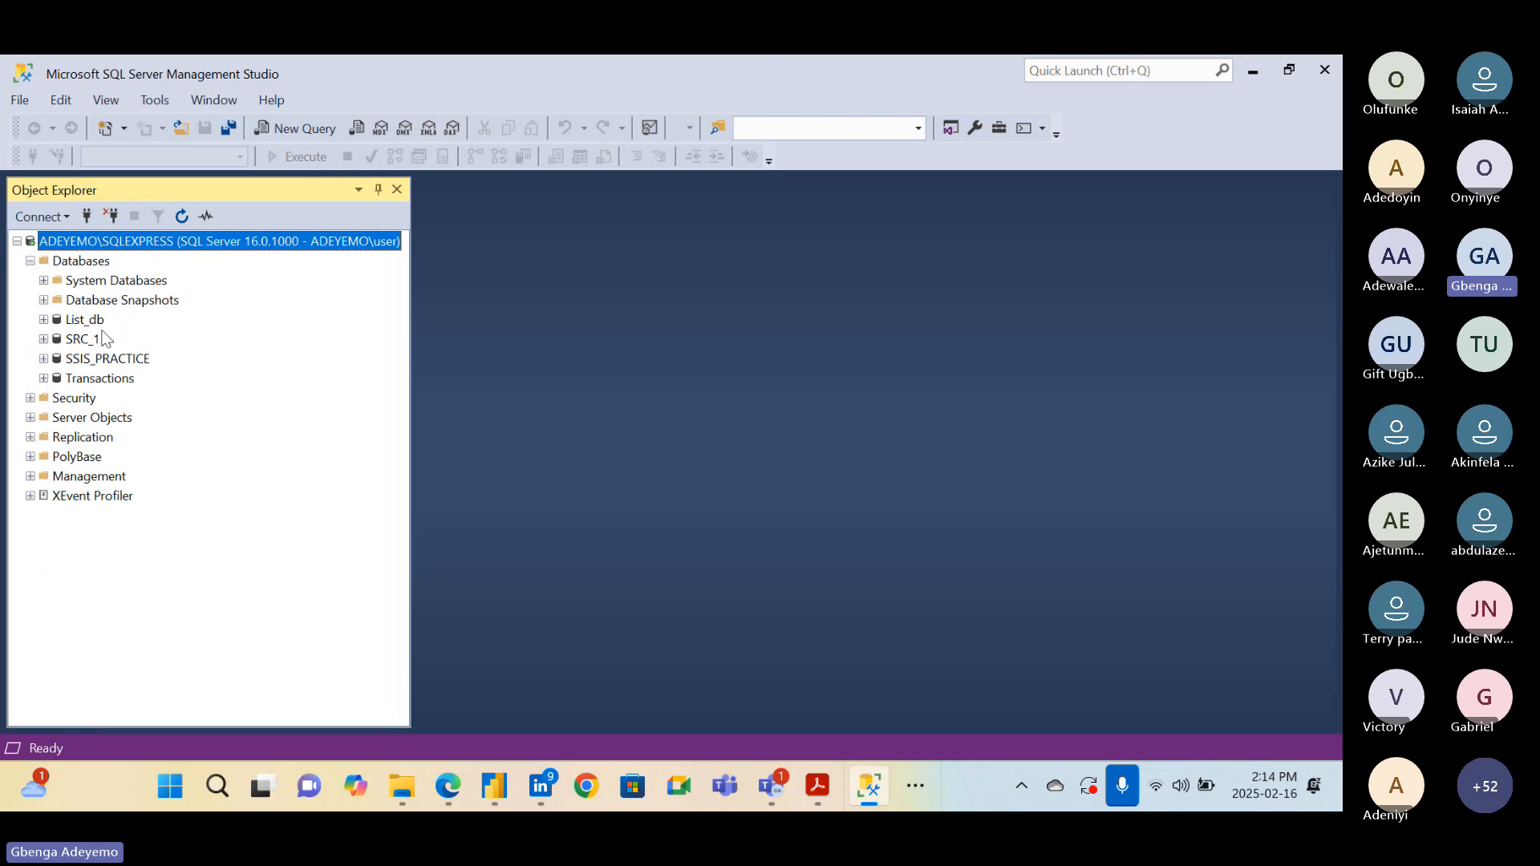
click(44, 320)
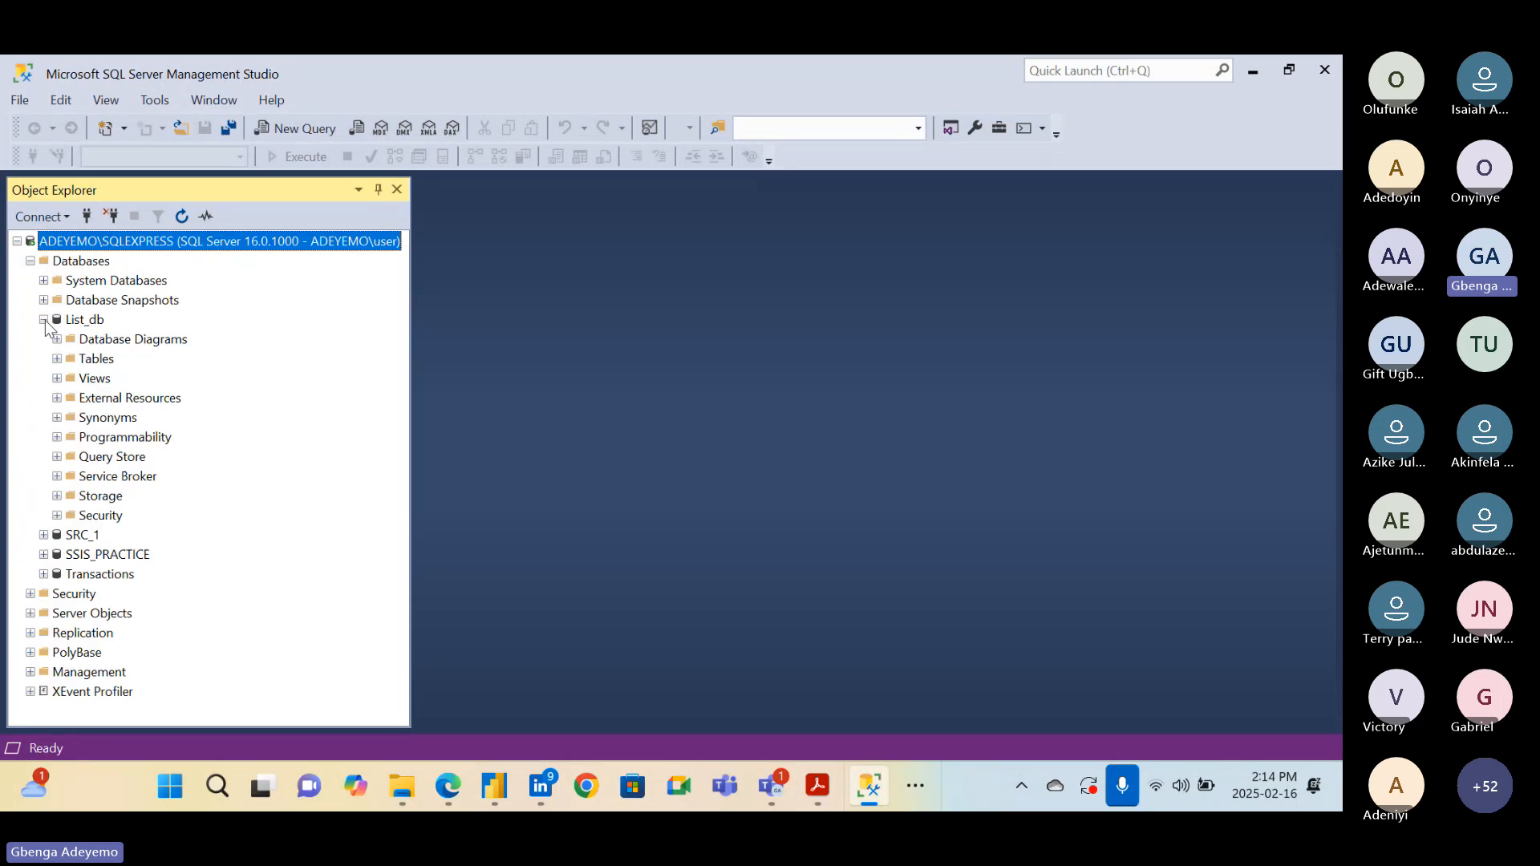
click(57, 359)
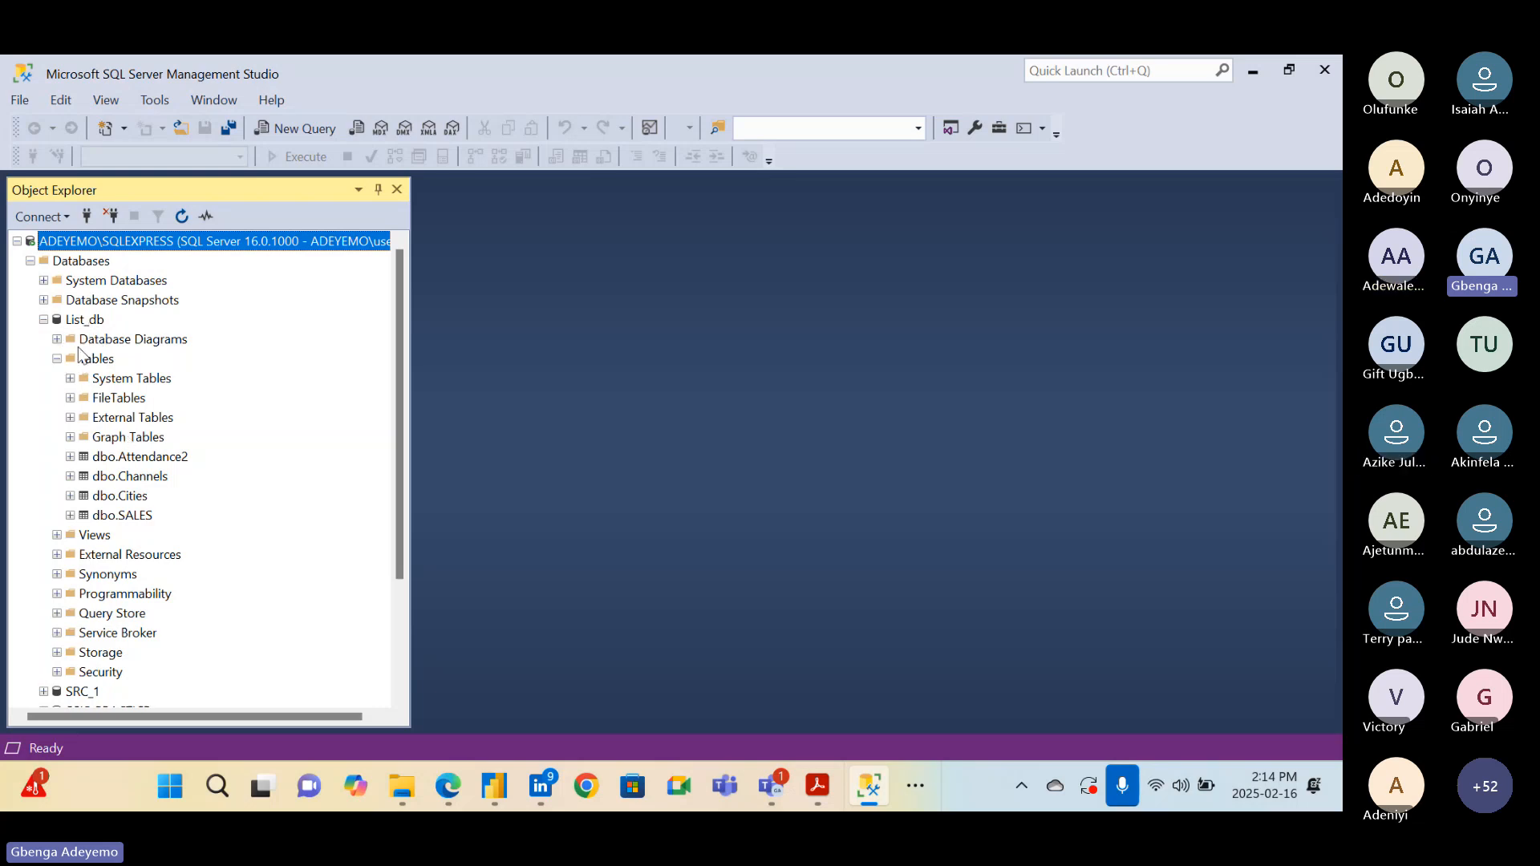
click(128, 515)
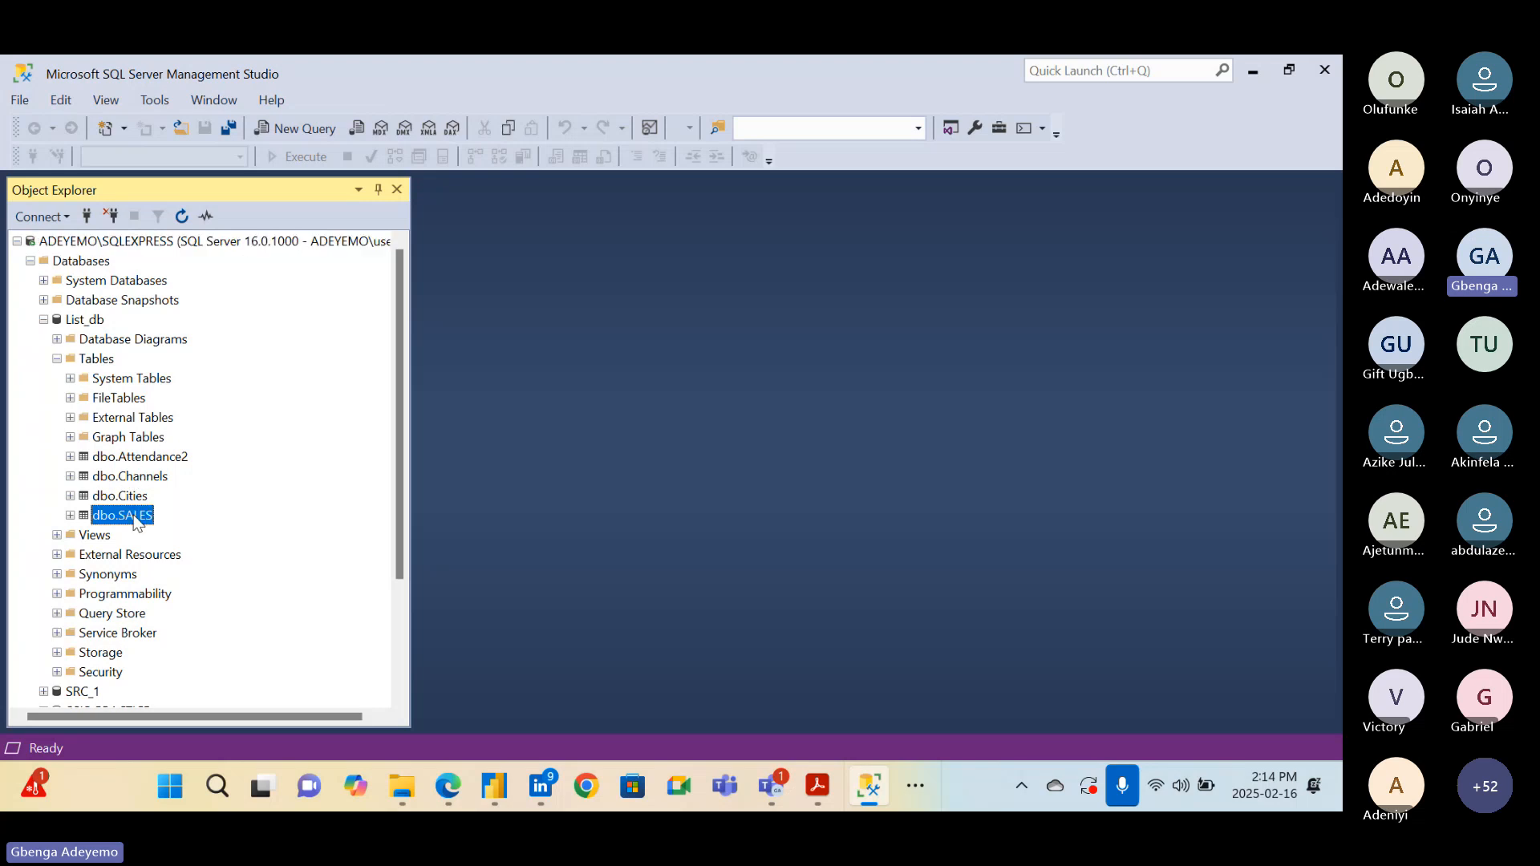
Look through the tables of the SSIS_PRACTICE database and collapse that database again
scroll(71, 482, down, 3)
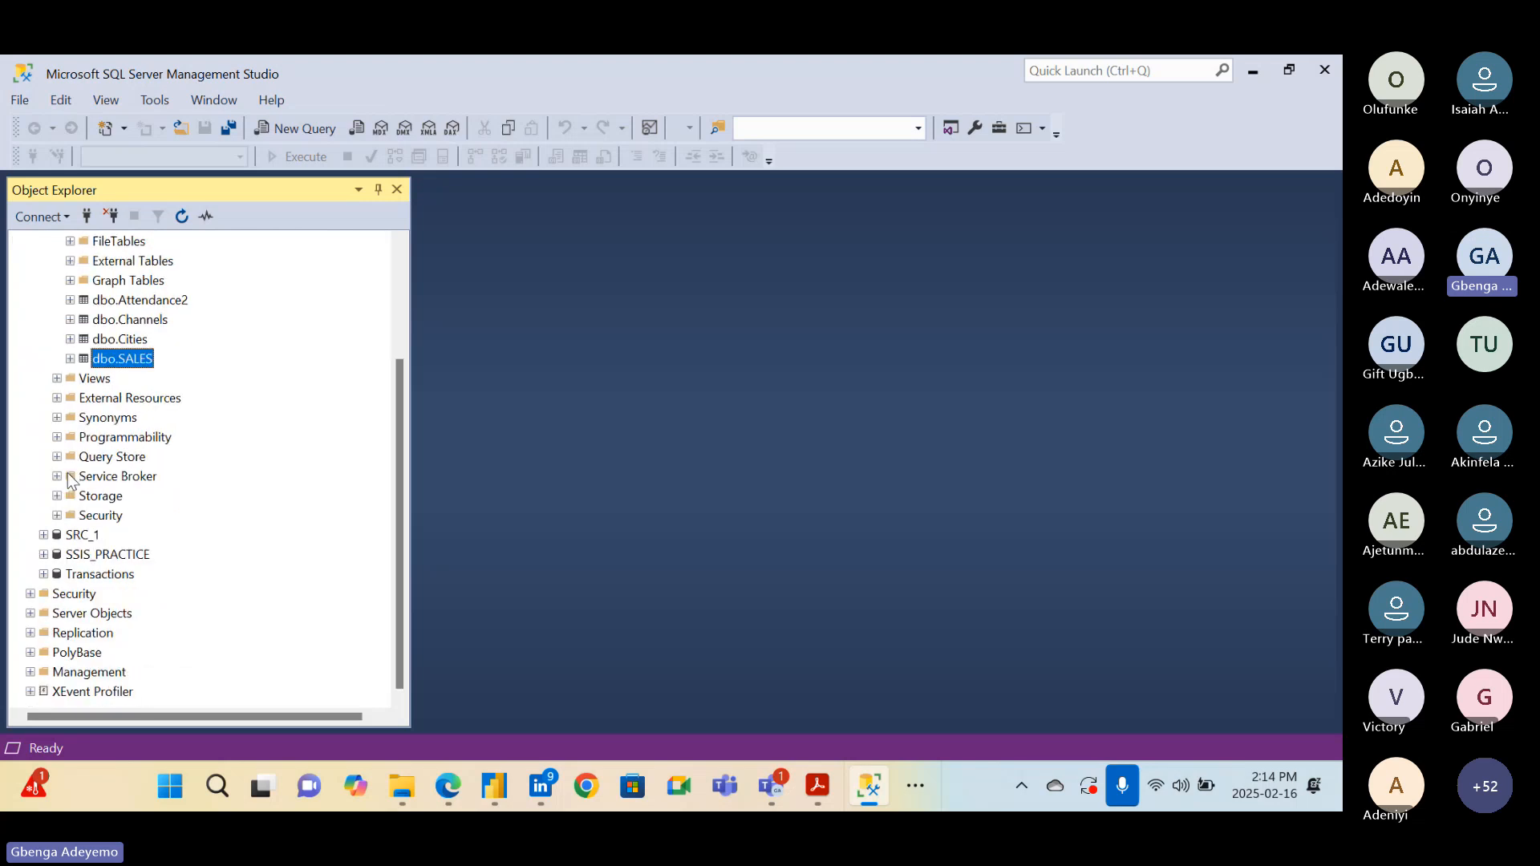
scroll(71, 481, up, 2)
scroll(78, 463, down, 1)
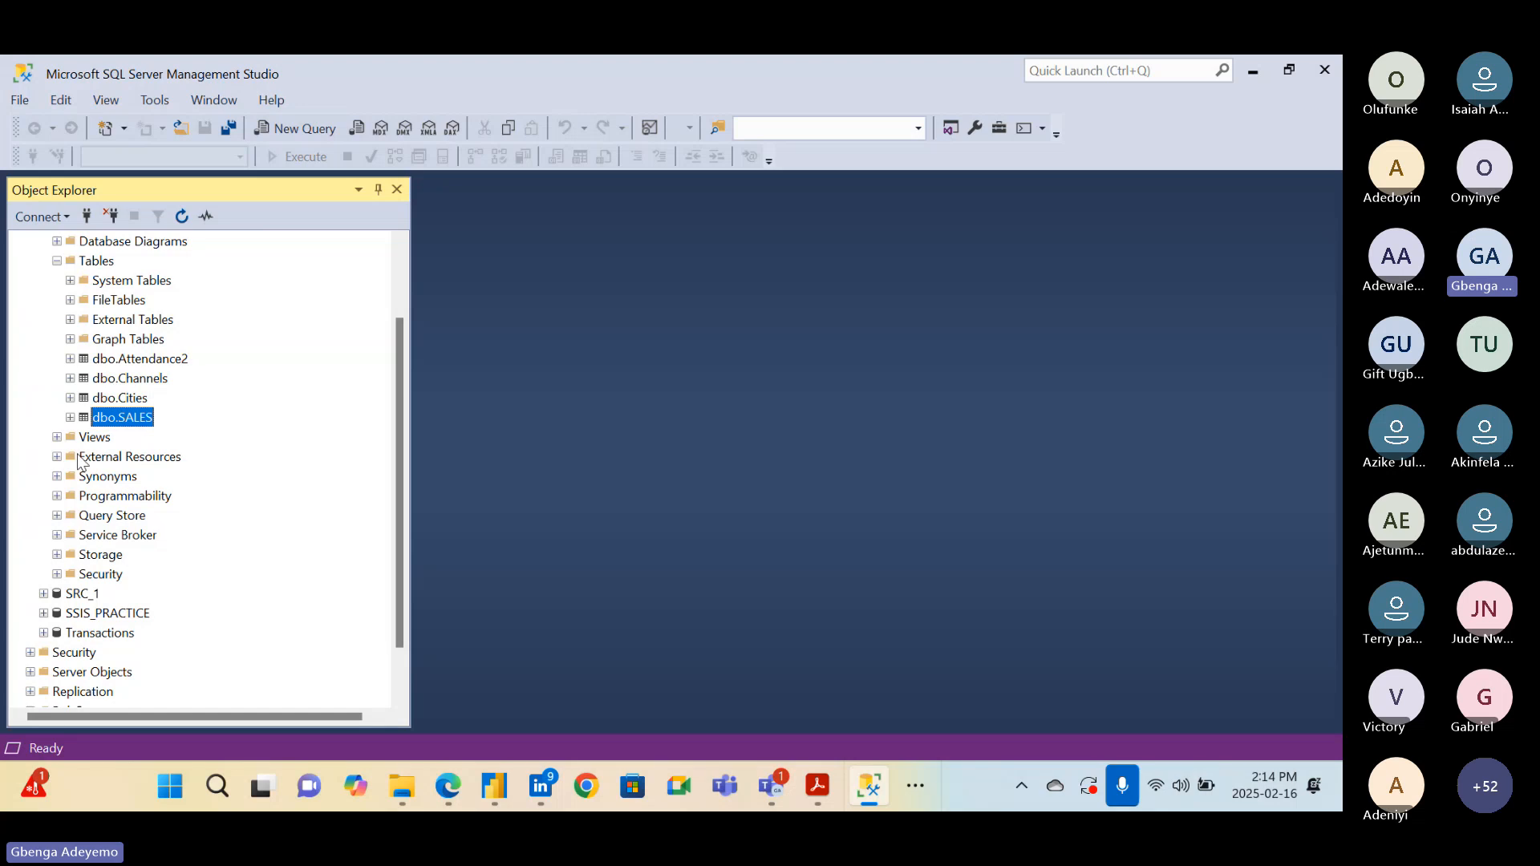
scroll(54, 603, down, 1)
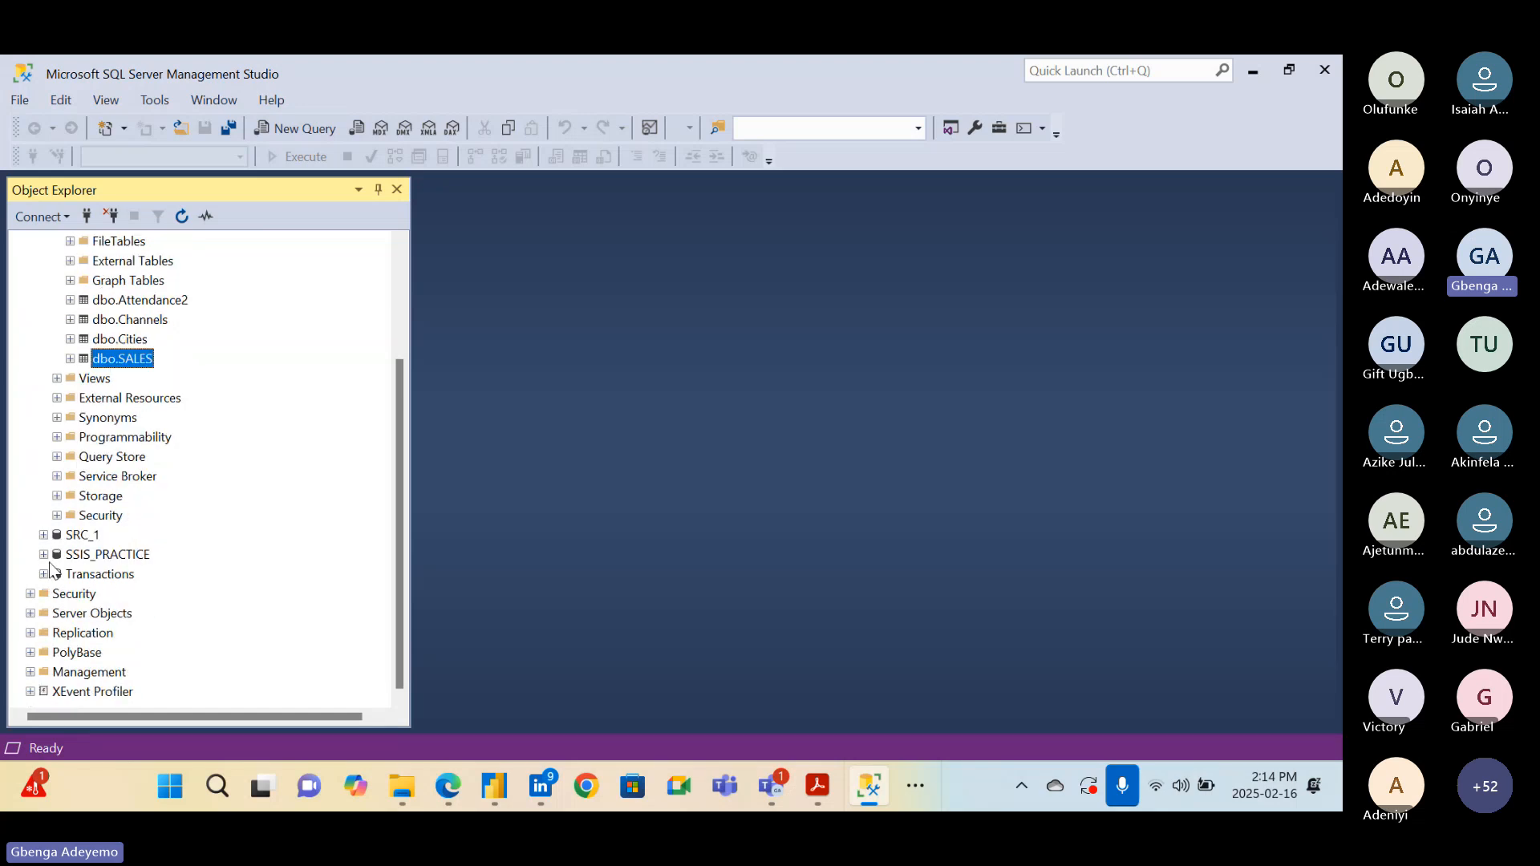
click(43, 555)
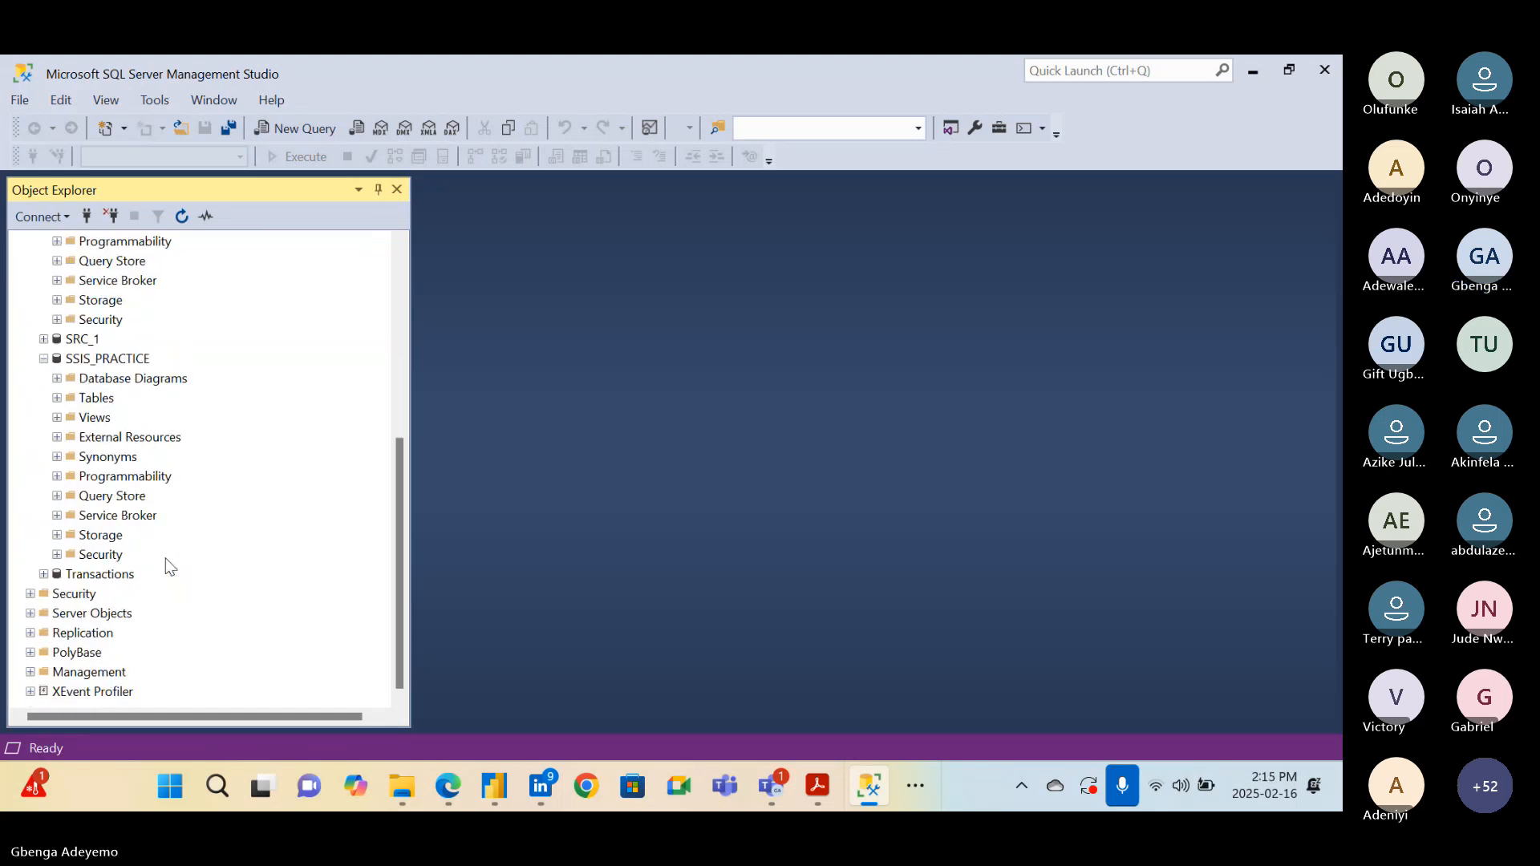
click(56, 398)
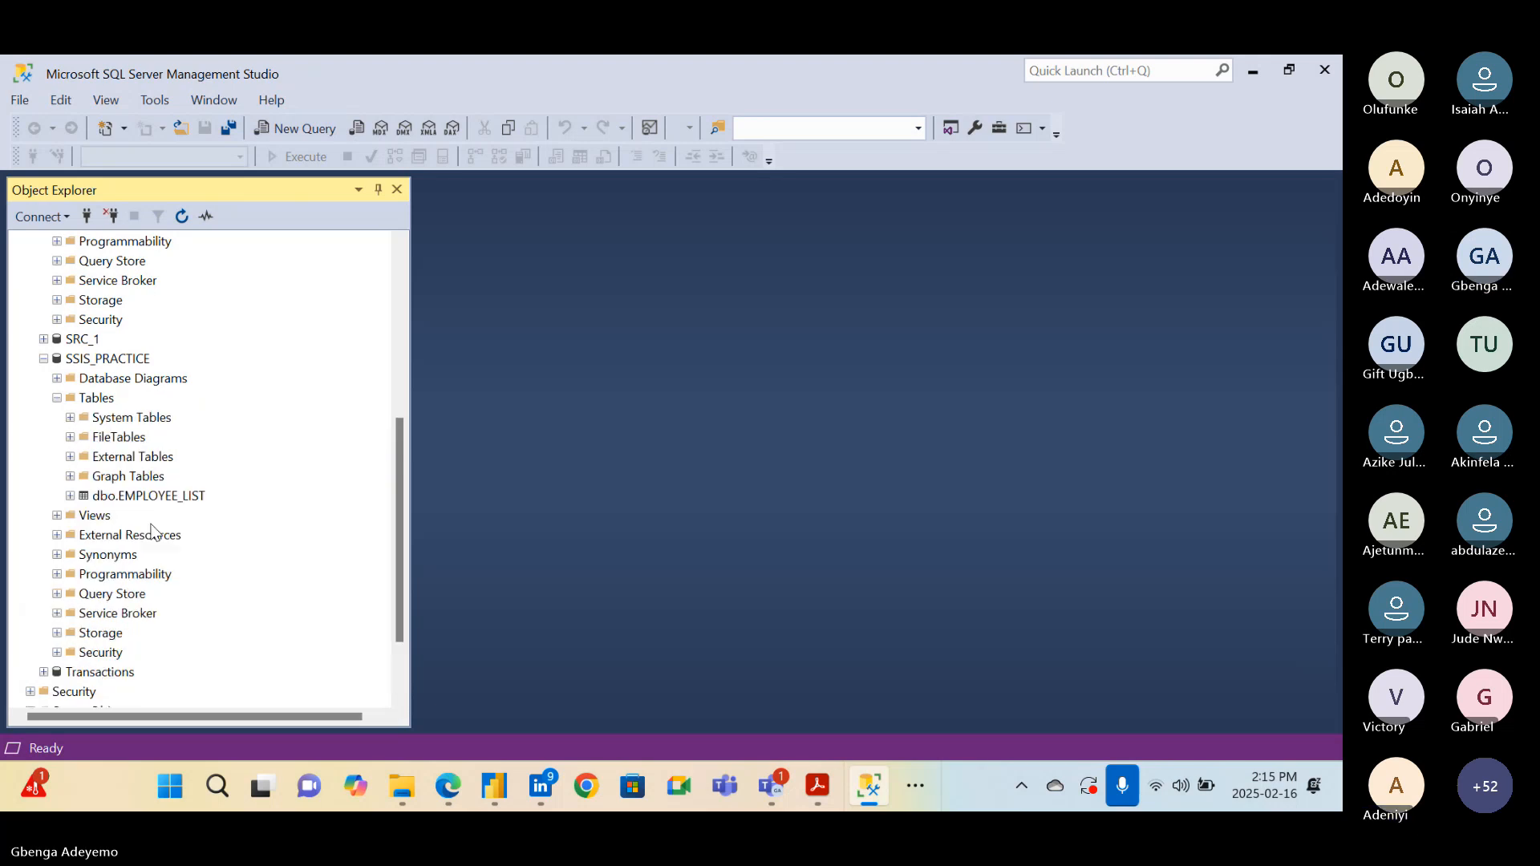
click(44, 359)
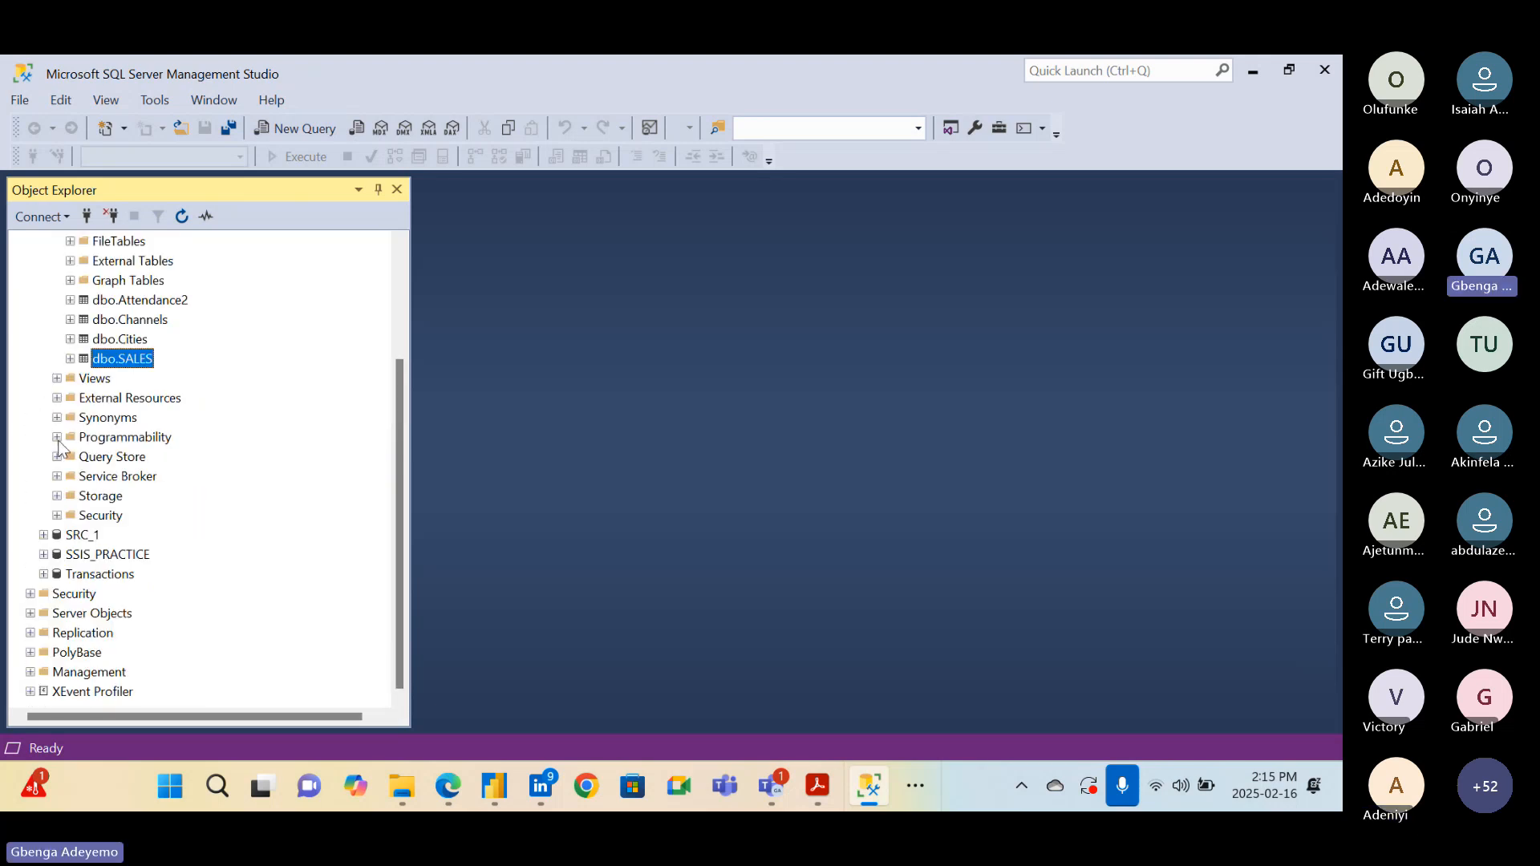
Expand the tables of the Transactions database and select its dbo.SALES table
click(44, 574)
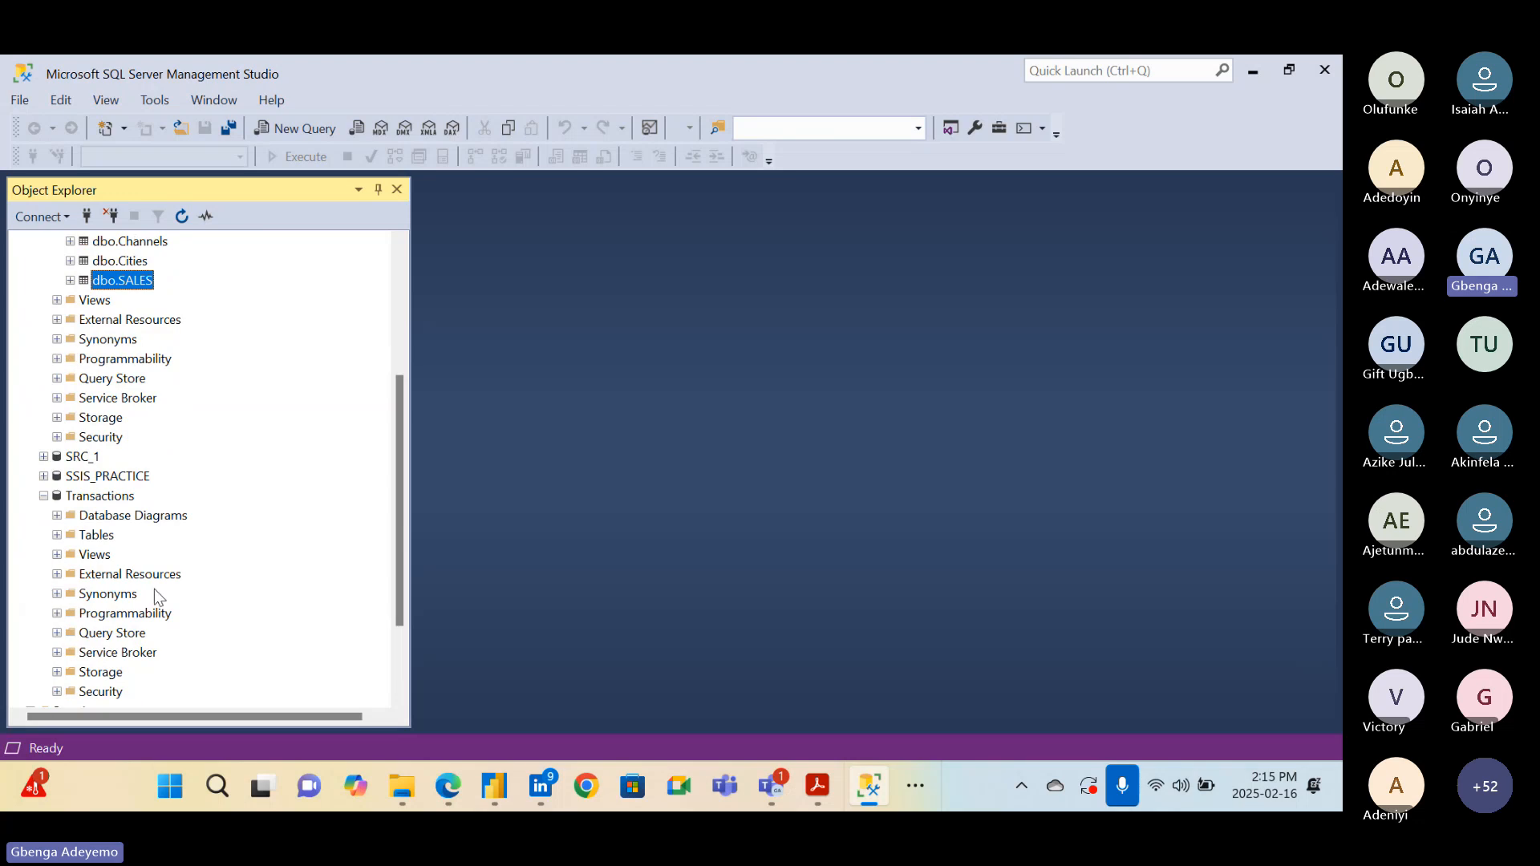
click(57, 417)
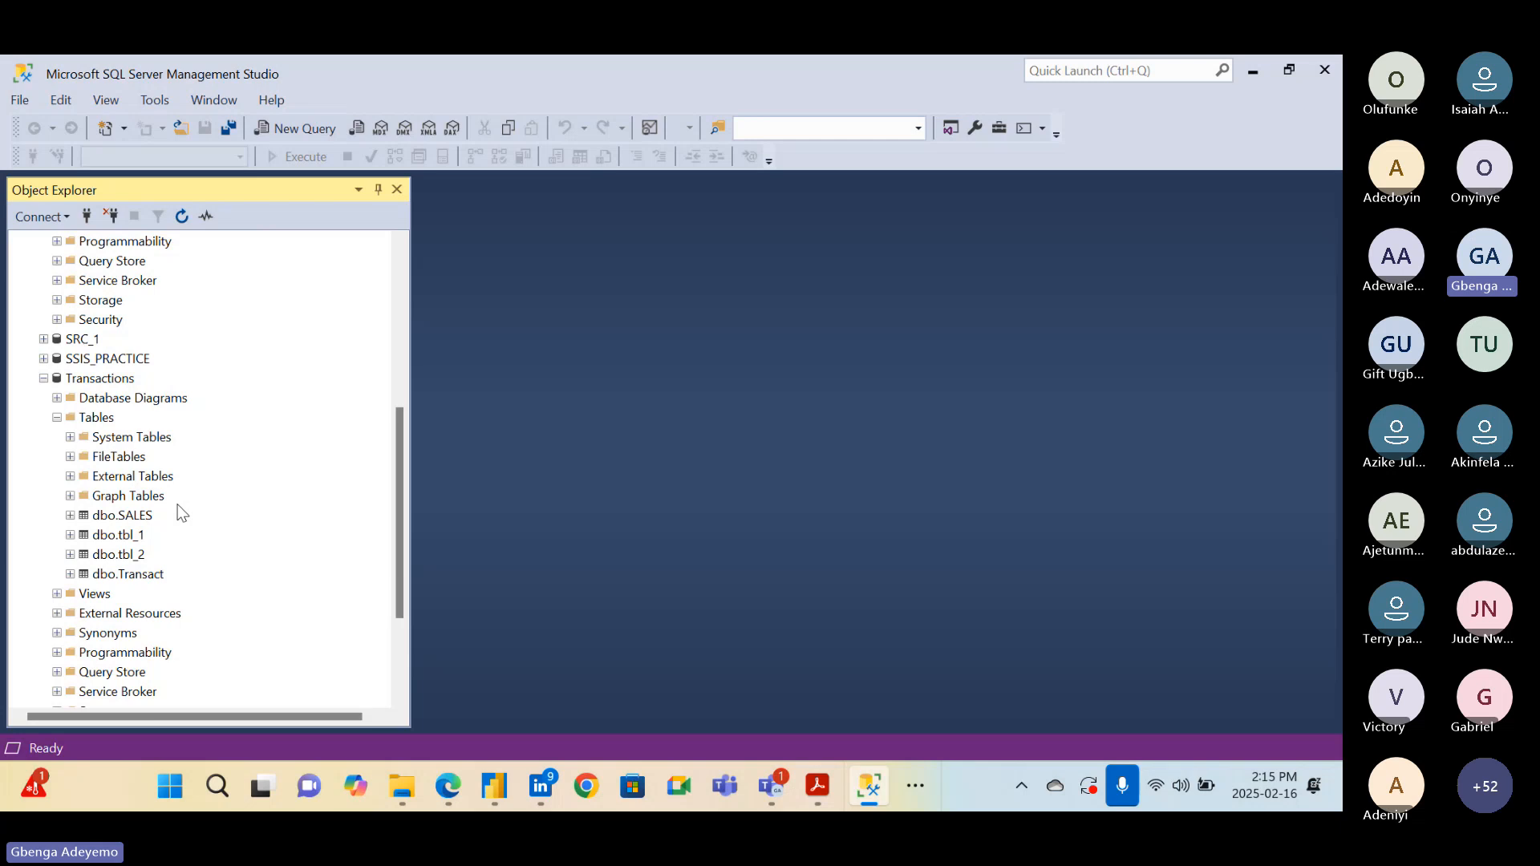
click(136, 518)
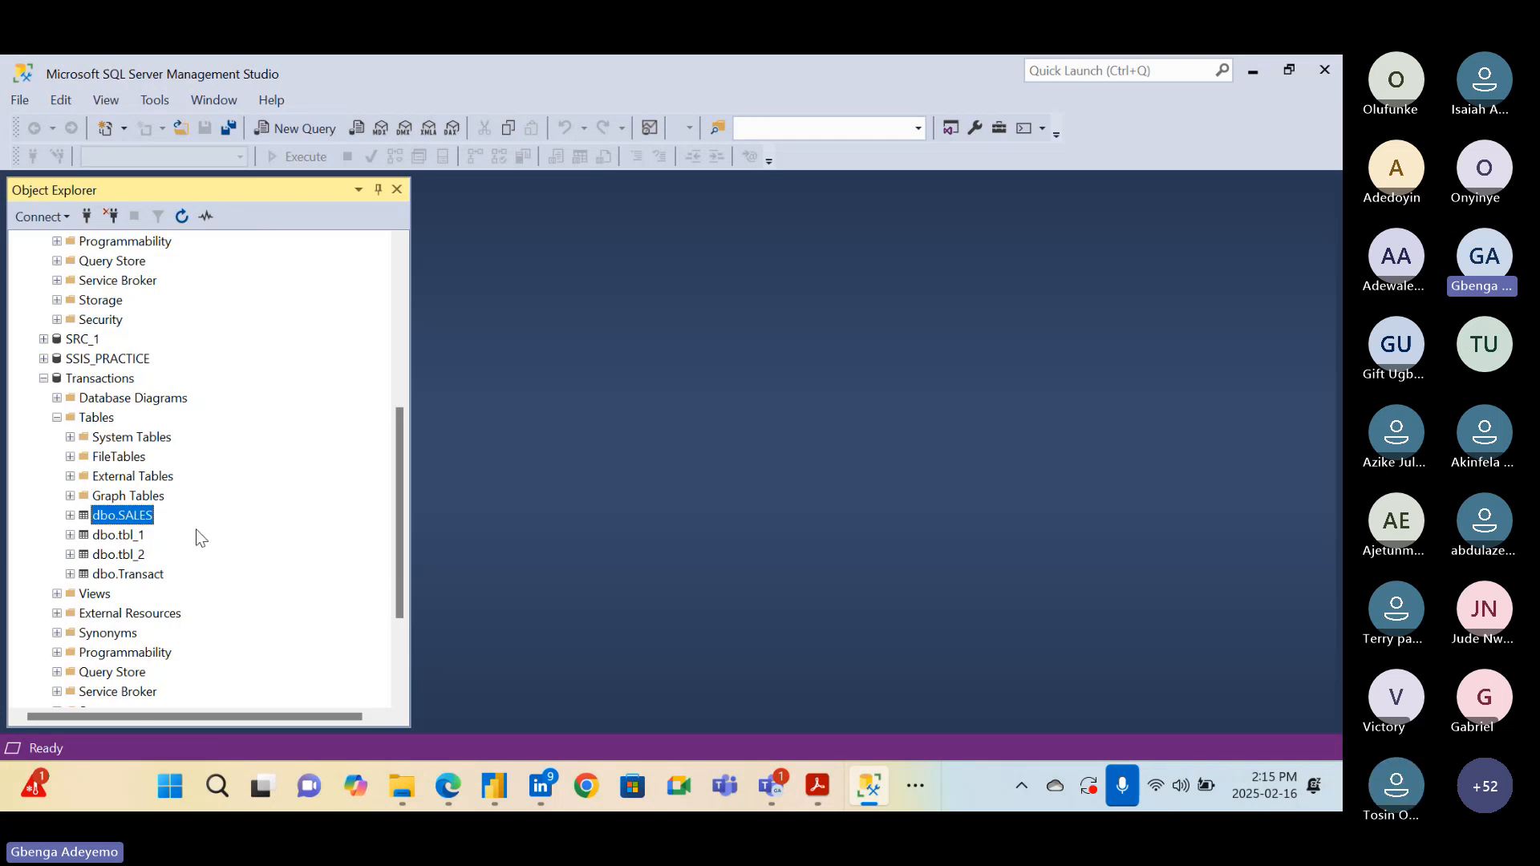
Compare where the dbo.SALES table sits in the List_db and Transactions databases, selecting the one in List_db
scroll(200, 538, up, 4)
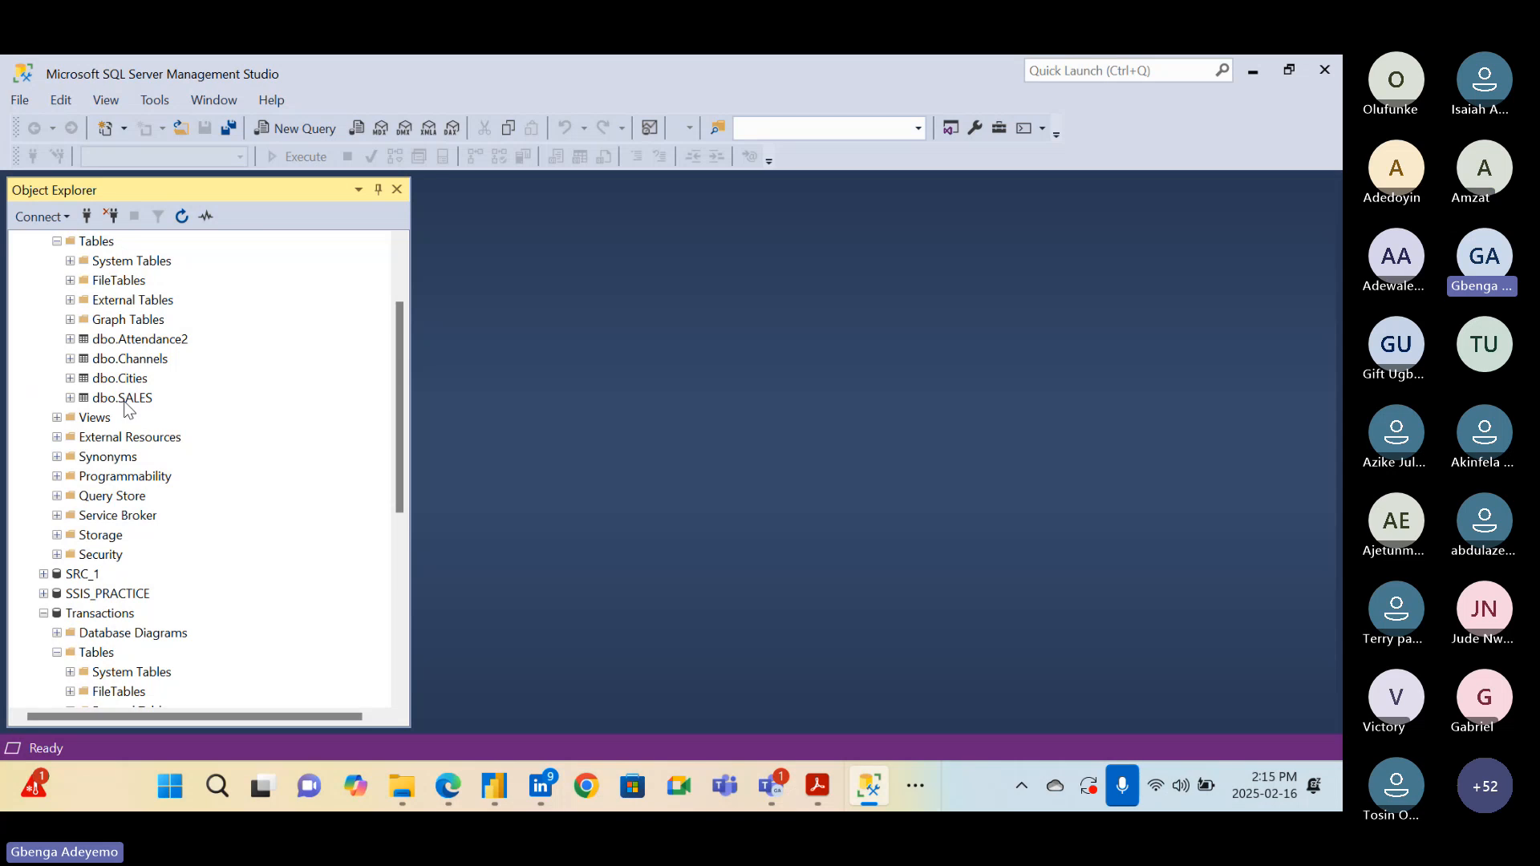
scroll(125, 403, down, 1)
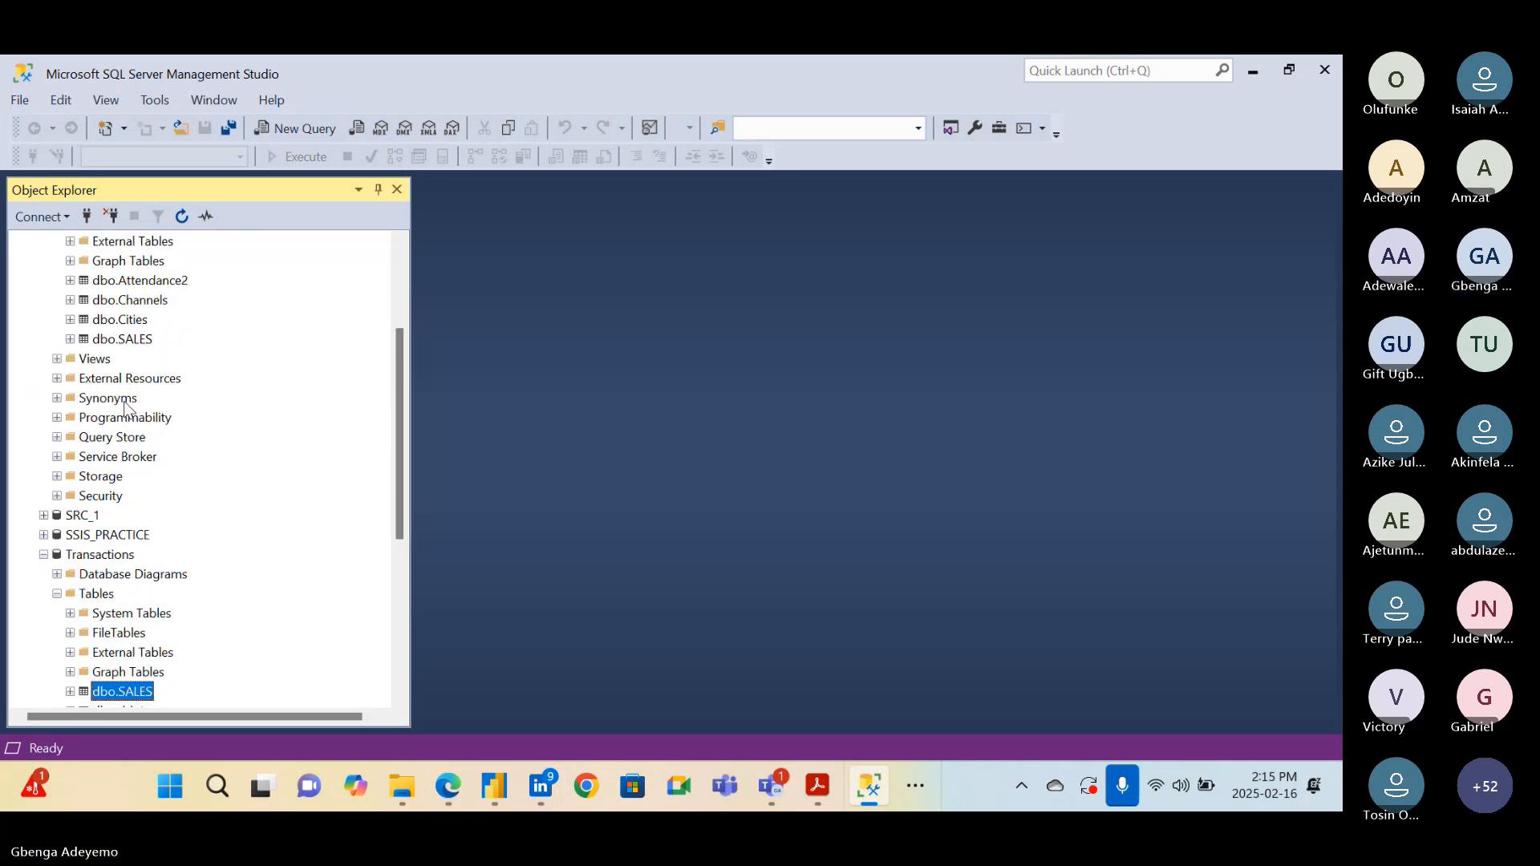
scroll(160, 406, down, 1)
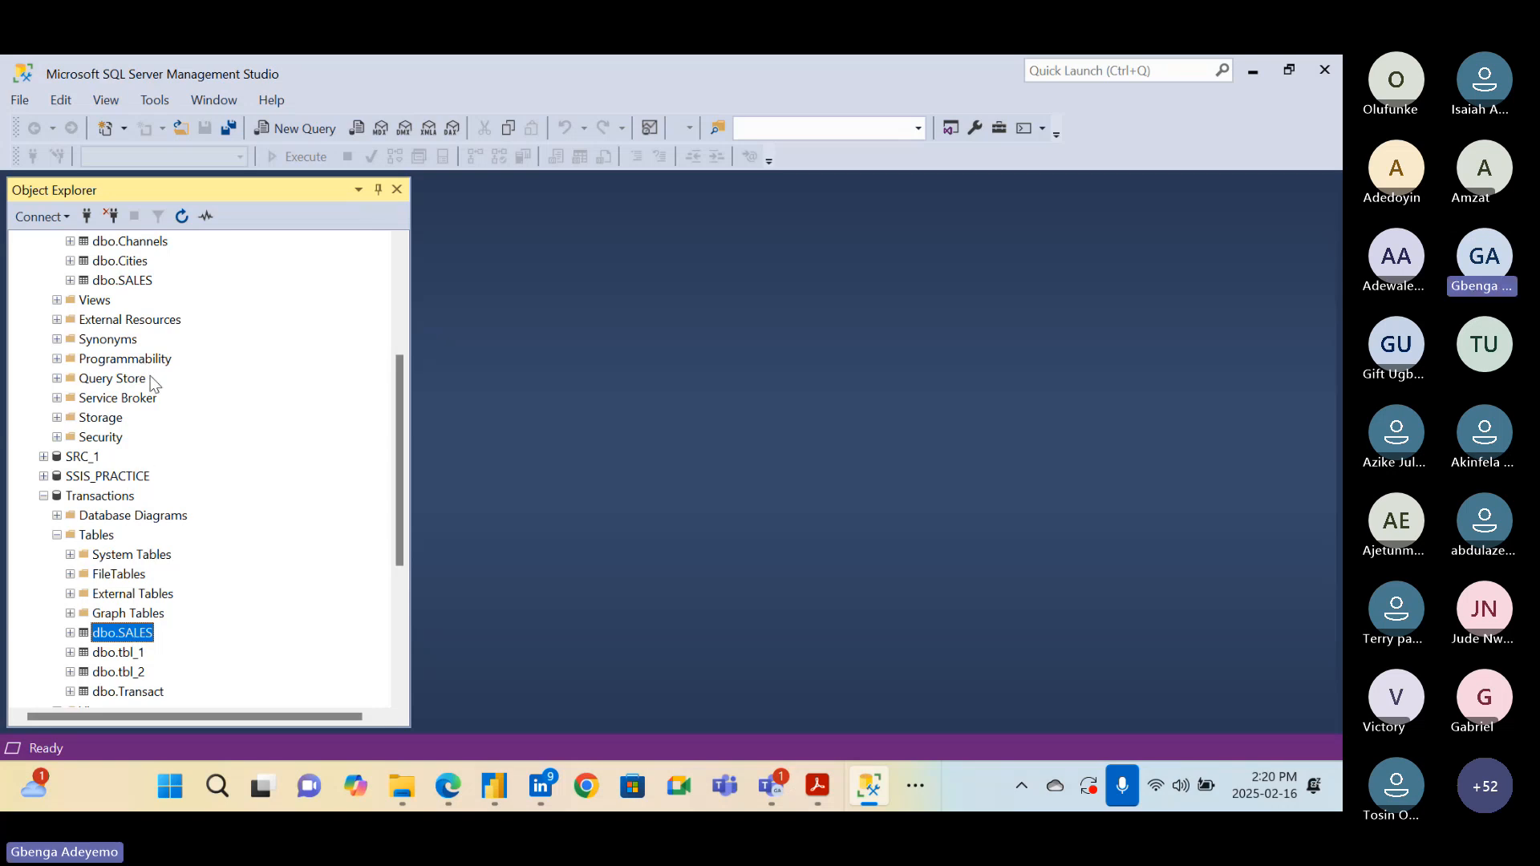
scroll(129, 313, up, 3)
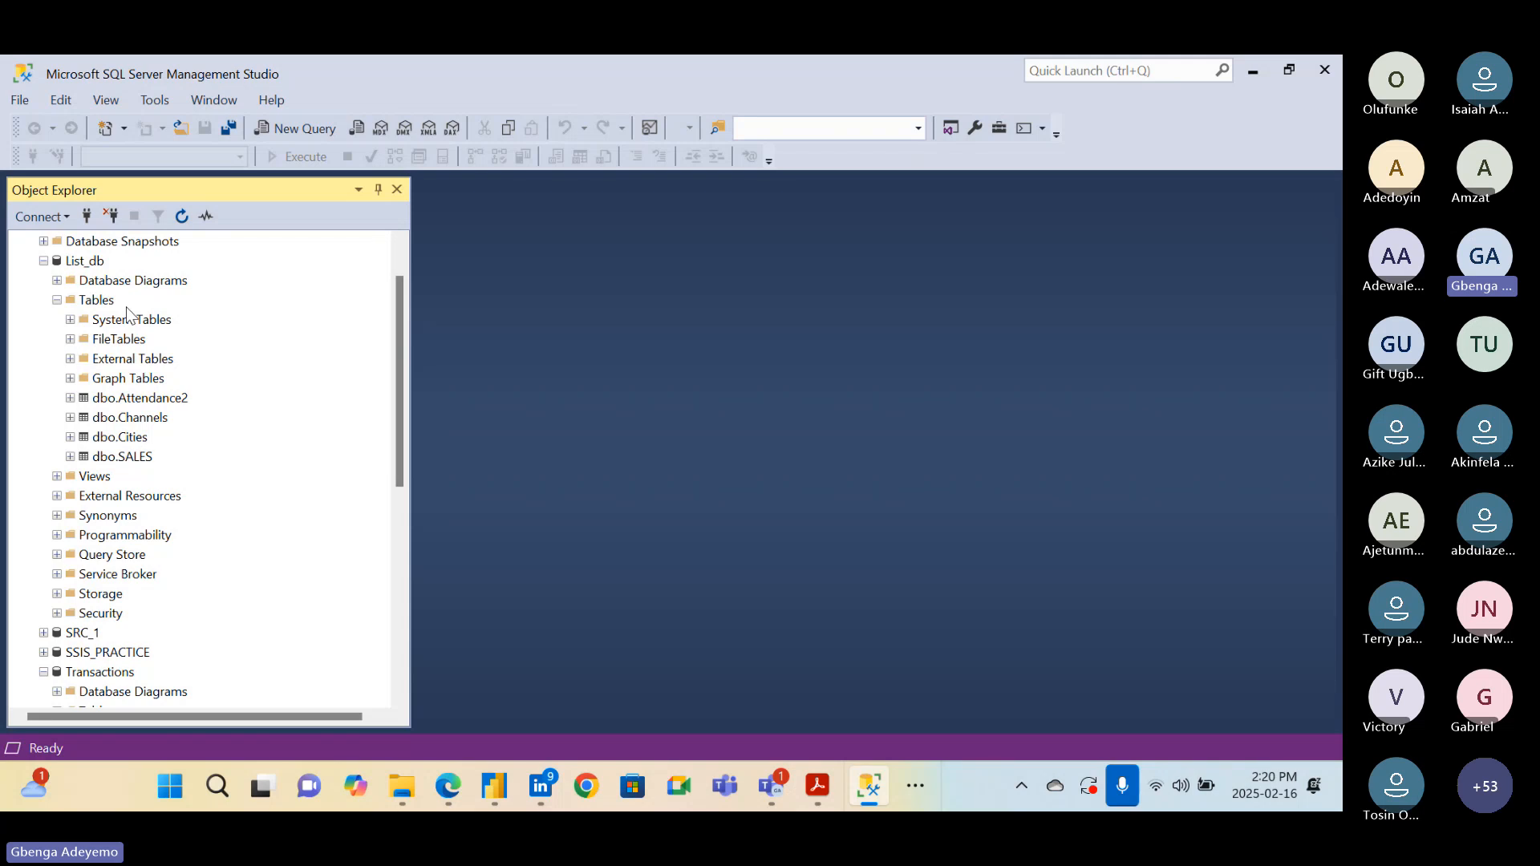
scroll(128, 313, down, 3)
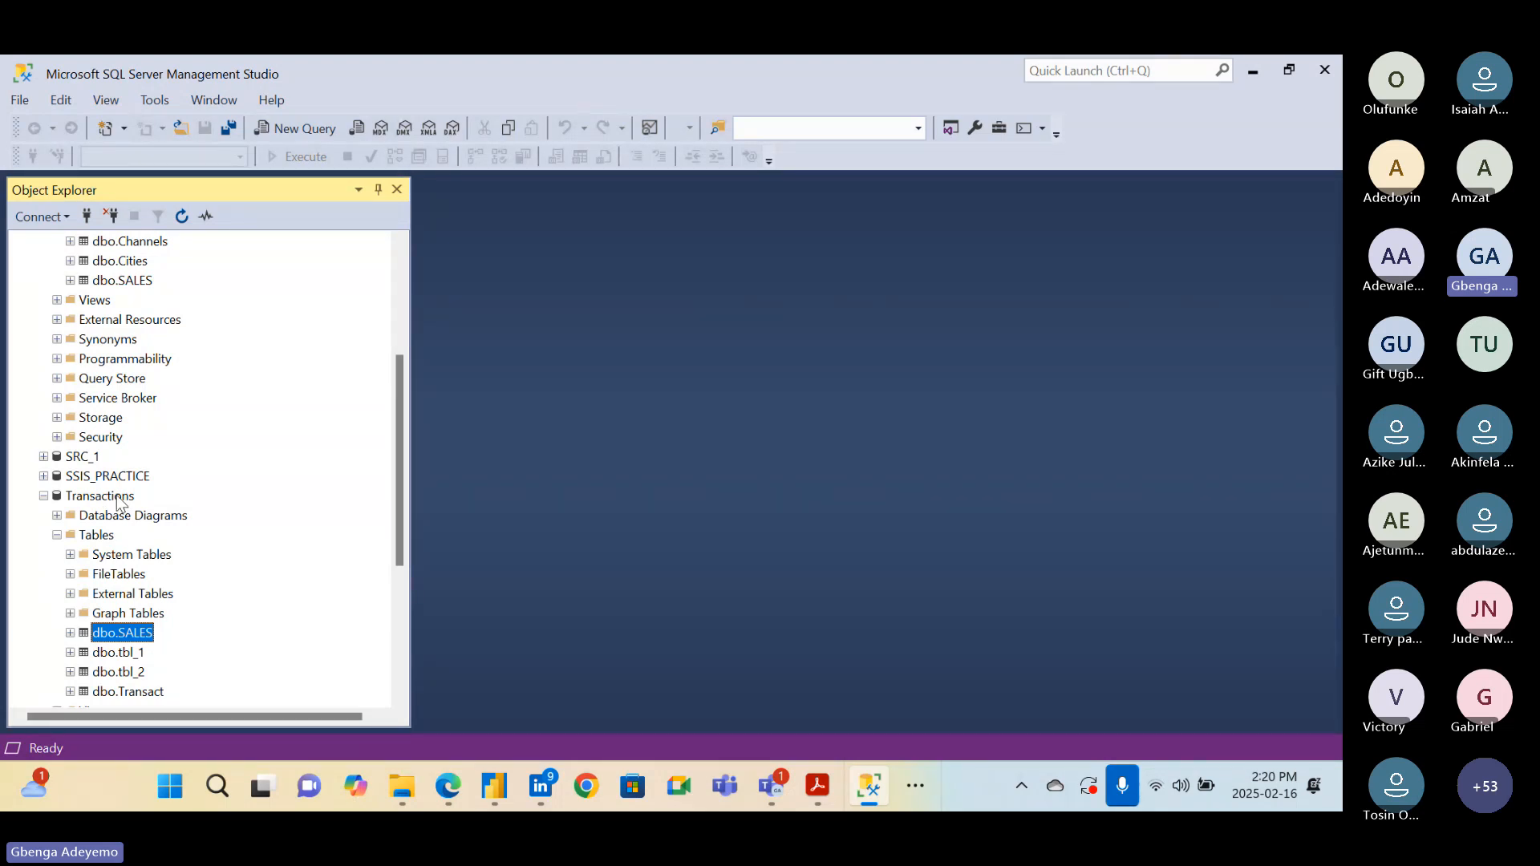
scroll(119, 502, up, 3)
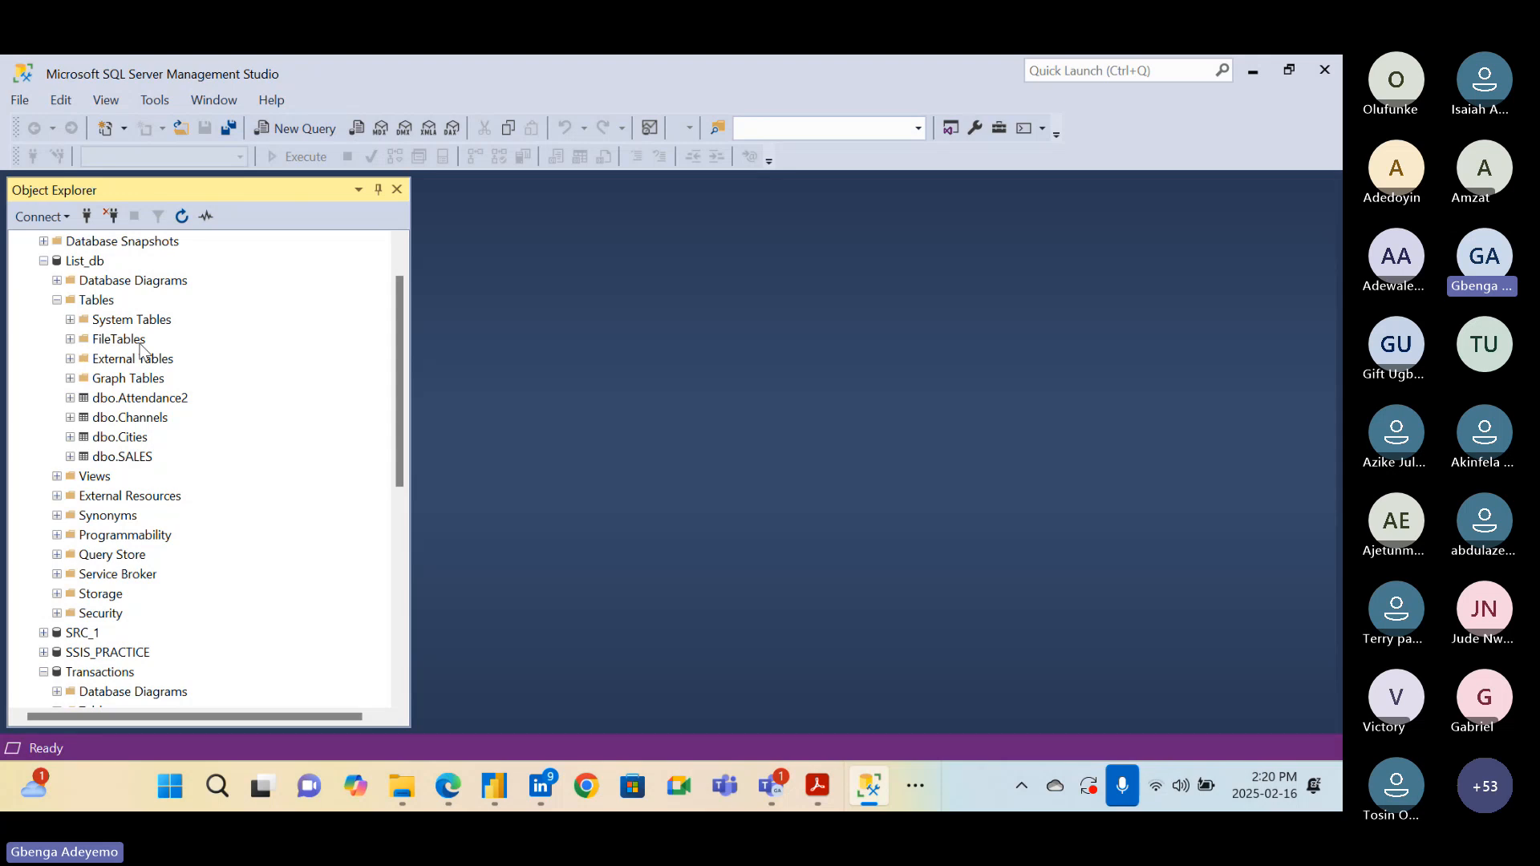
click(140, 458)
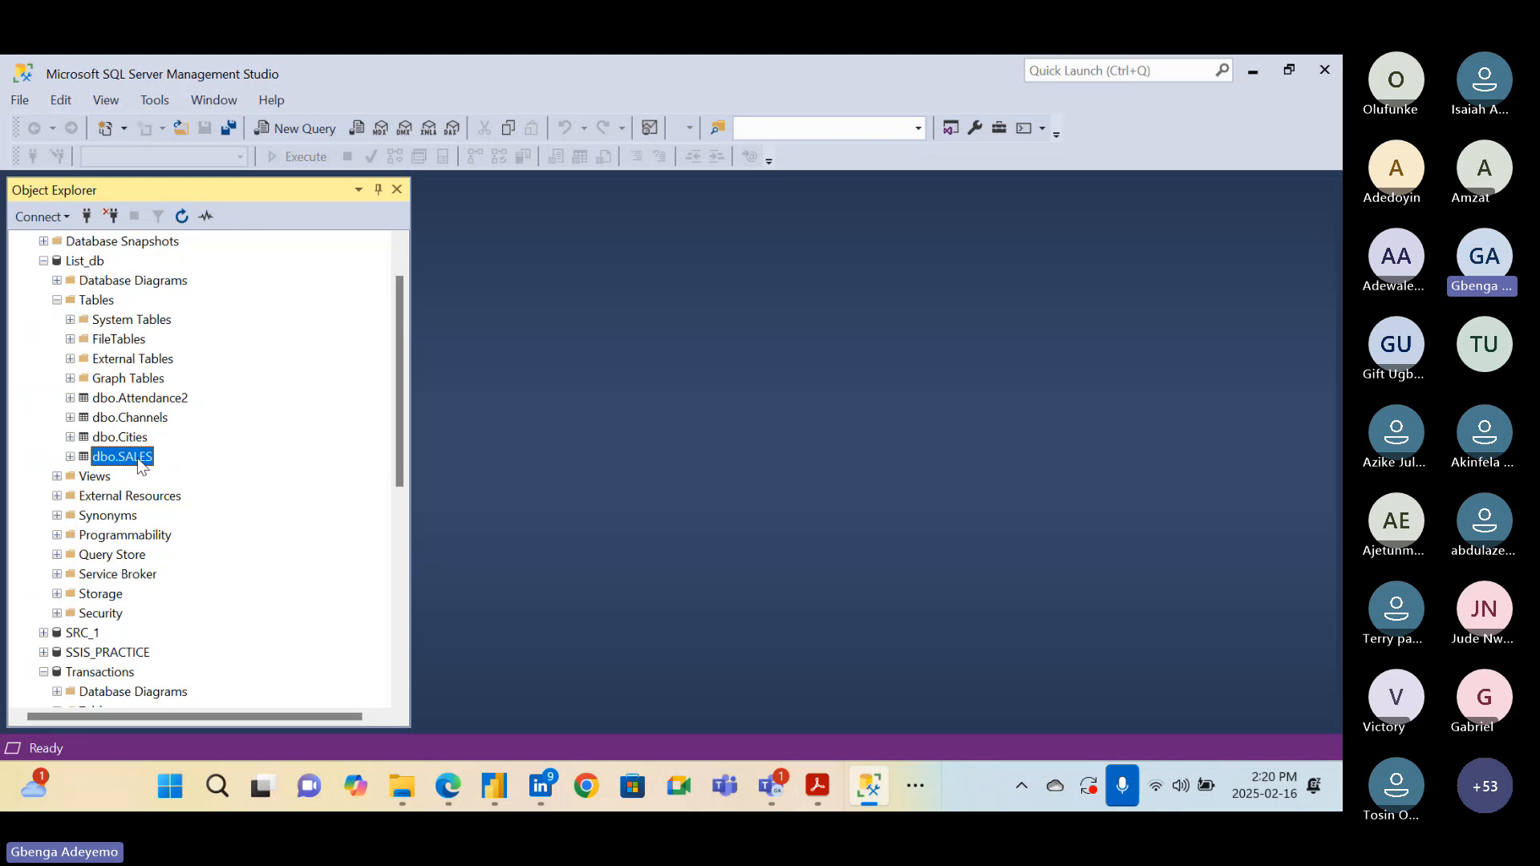
scroll(200, 515, down, 2)
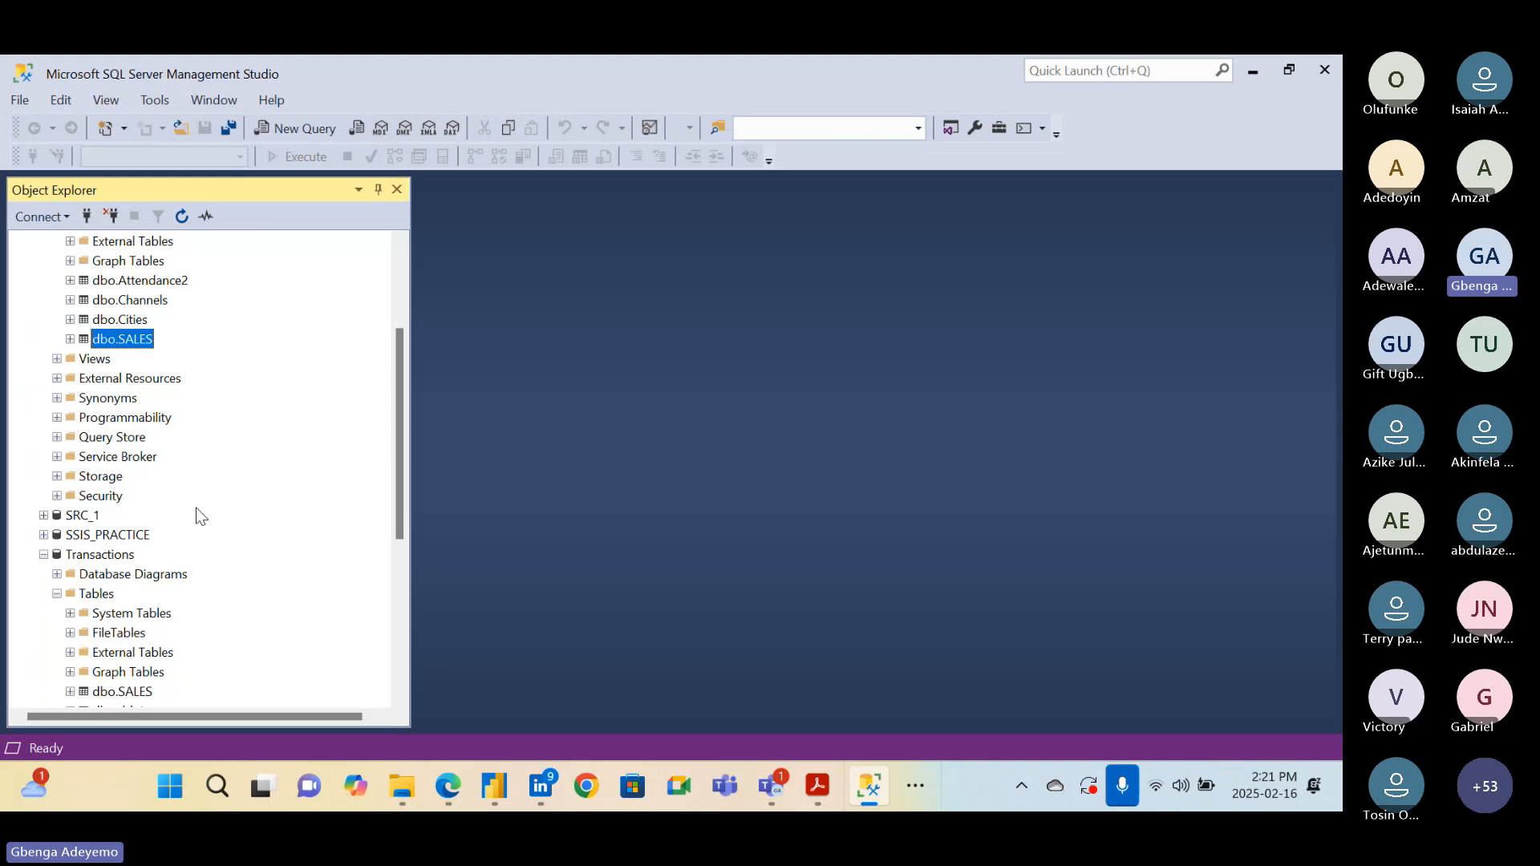
scroll(201, 515, up, 3)
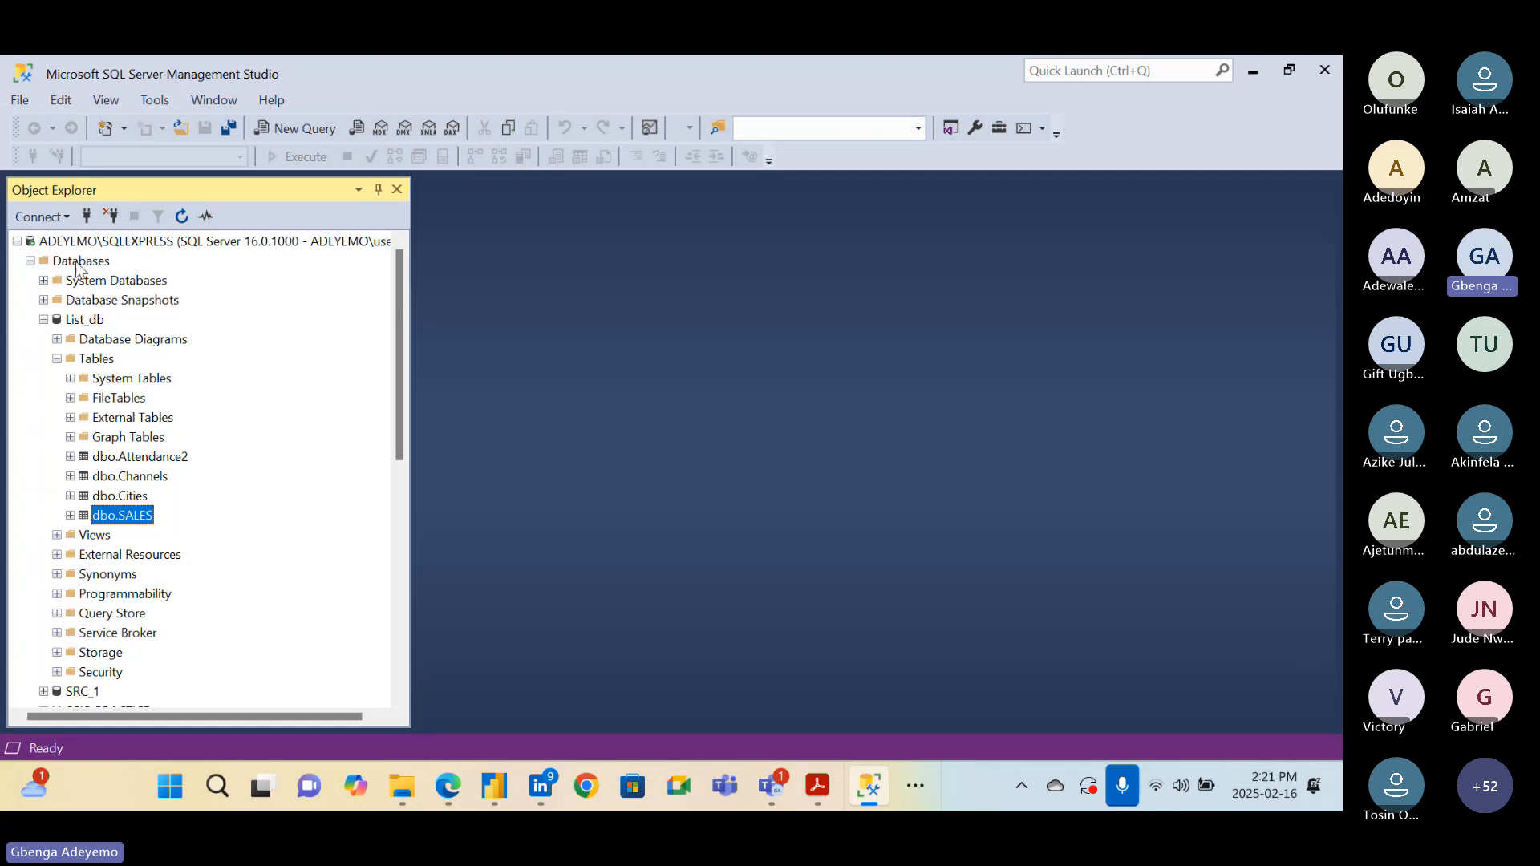
Open a new Database Engine connection to examine its server name field, and cancel without connecting
click(29, 223)
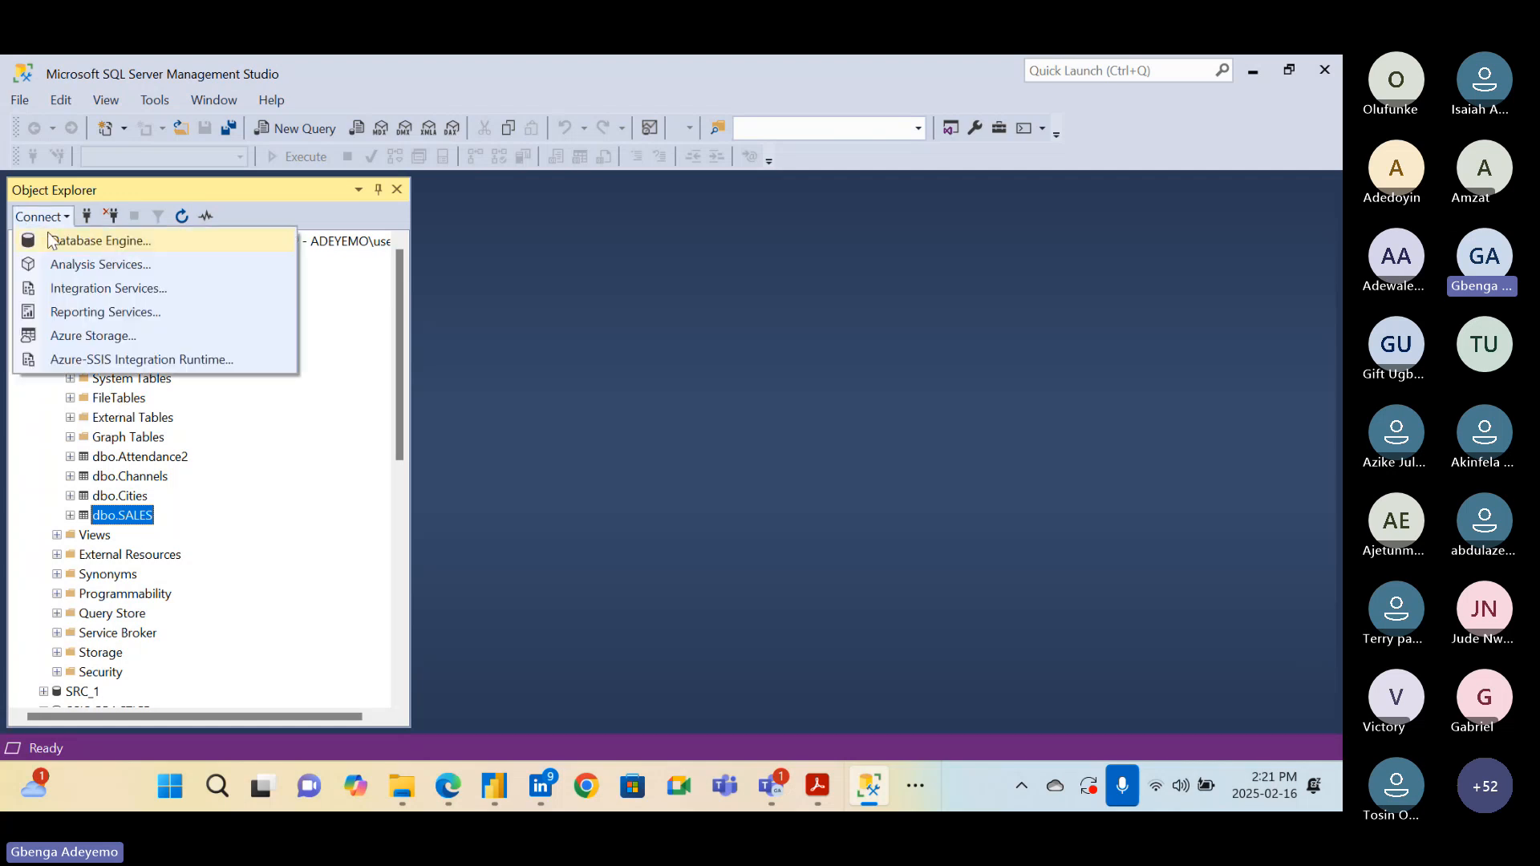
click(60, 241)
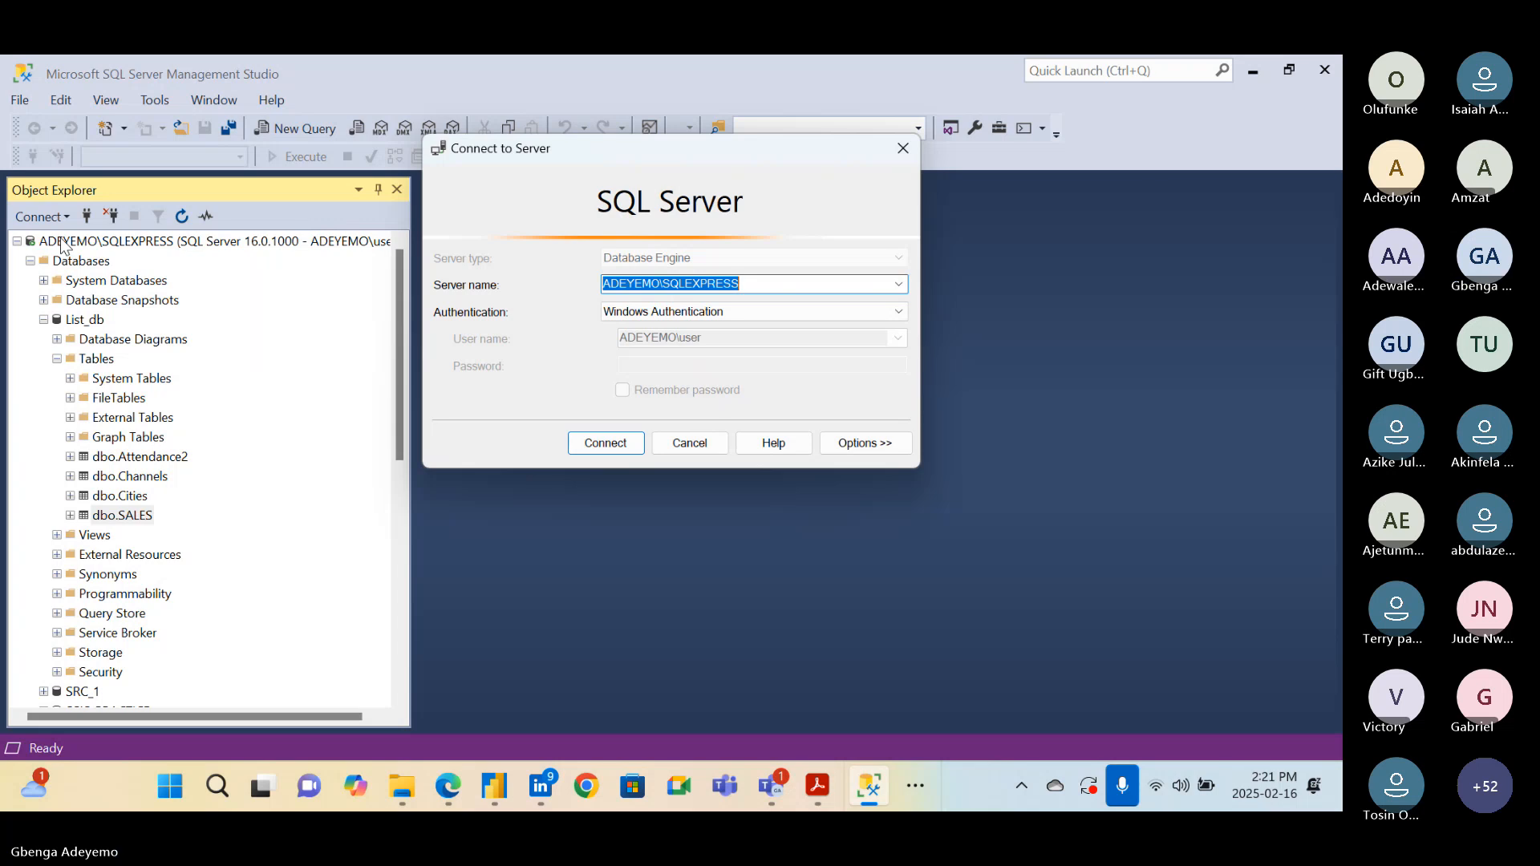
click(745, 285)
drag(745, 284, 604, 285)
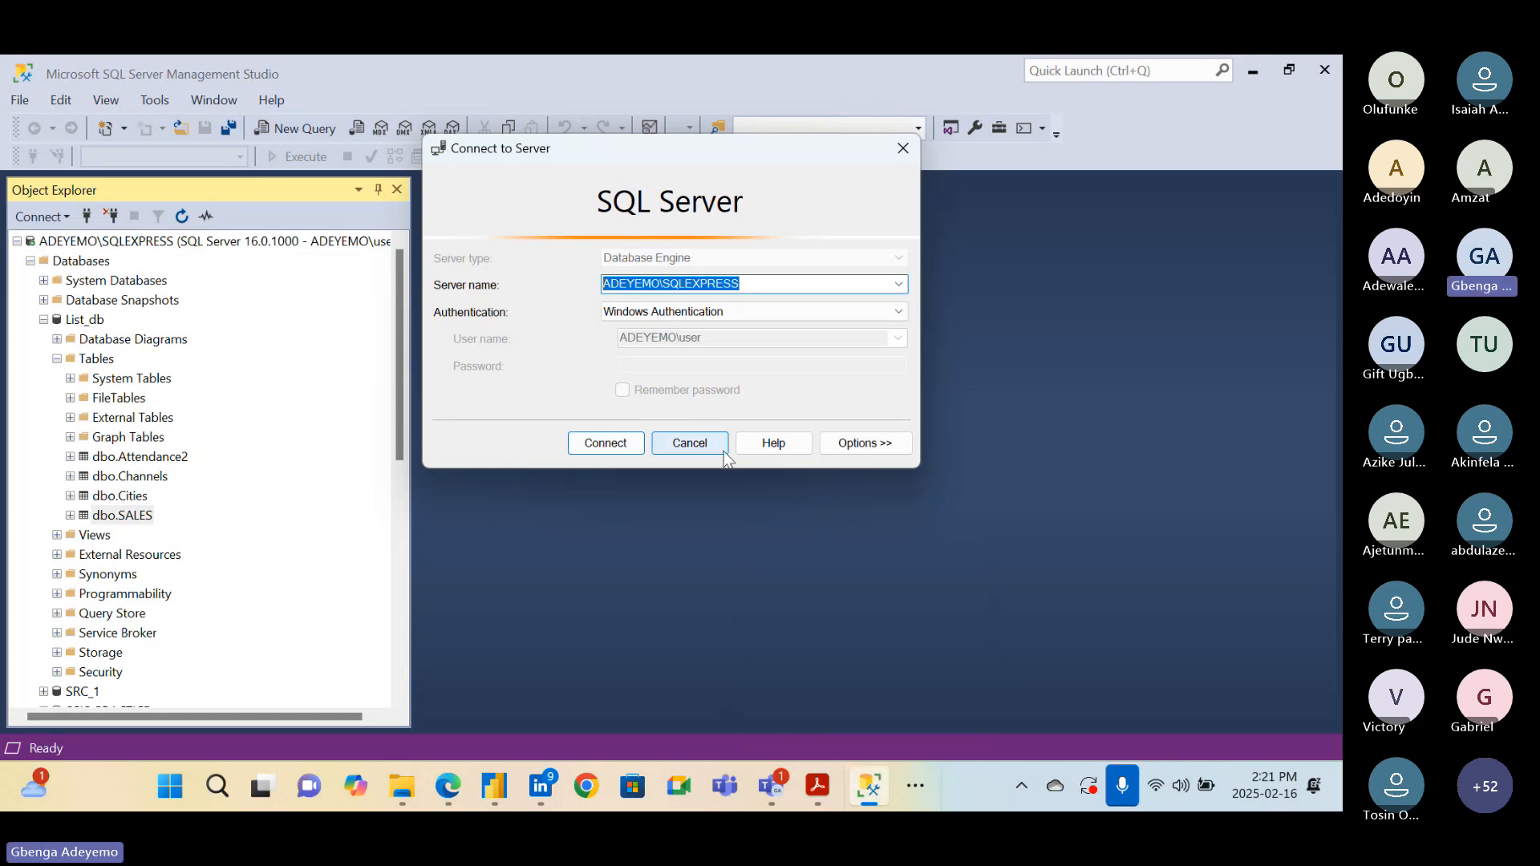
click(690, 443)
Switch to the Power Query Editor of DJN 2025 PROJECT and start a new SQL Server database source
click(869, 788)
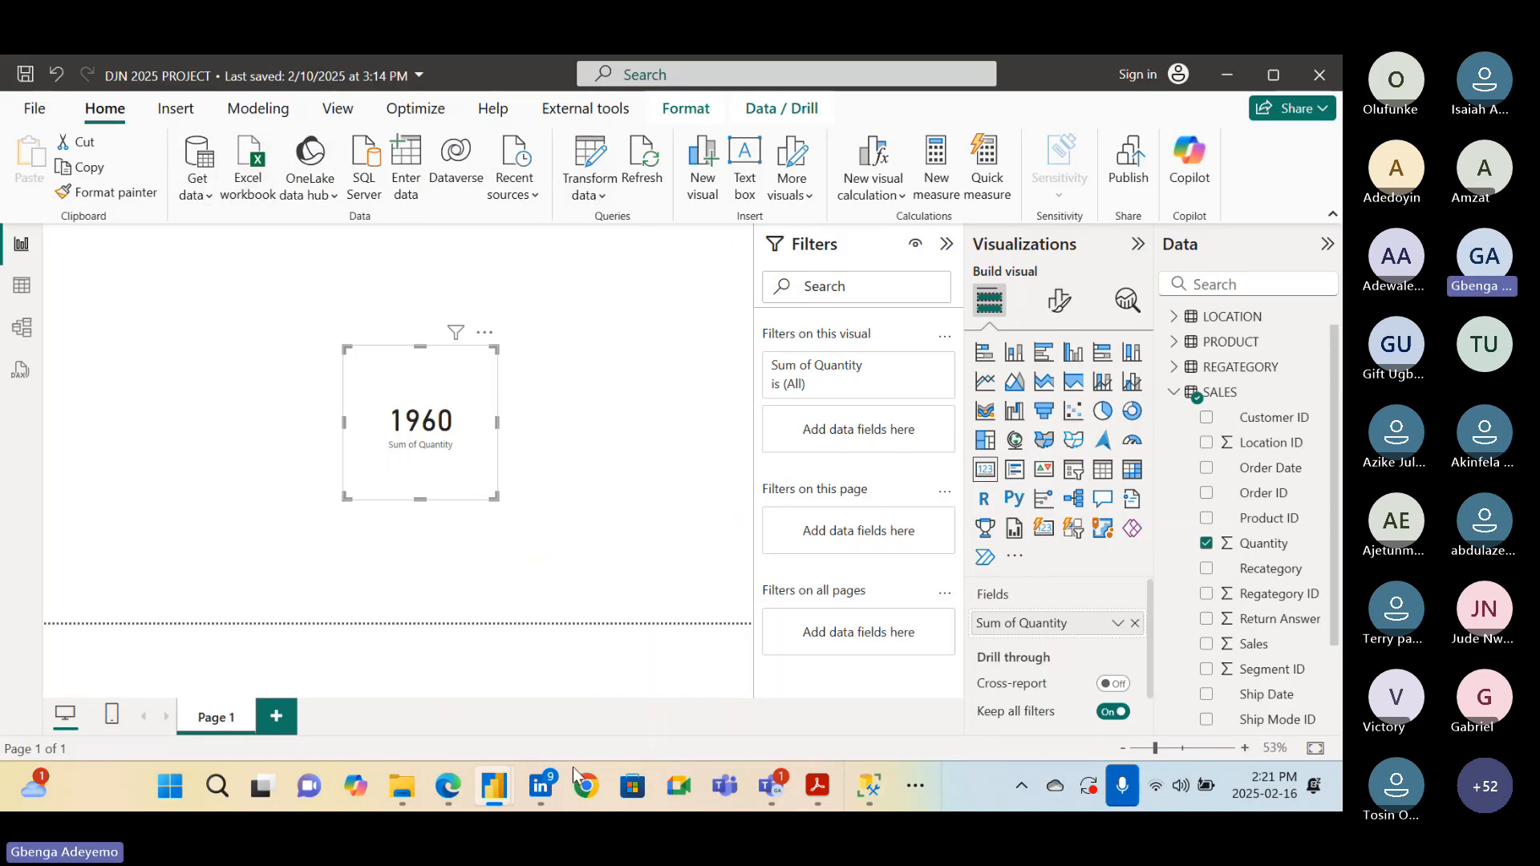
mouse_move(514, 784)
click(599, 667)
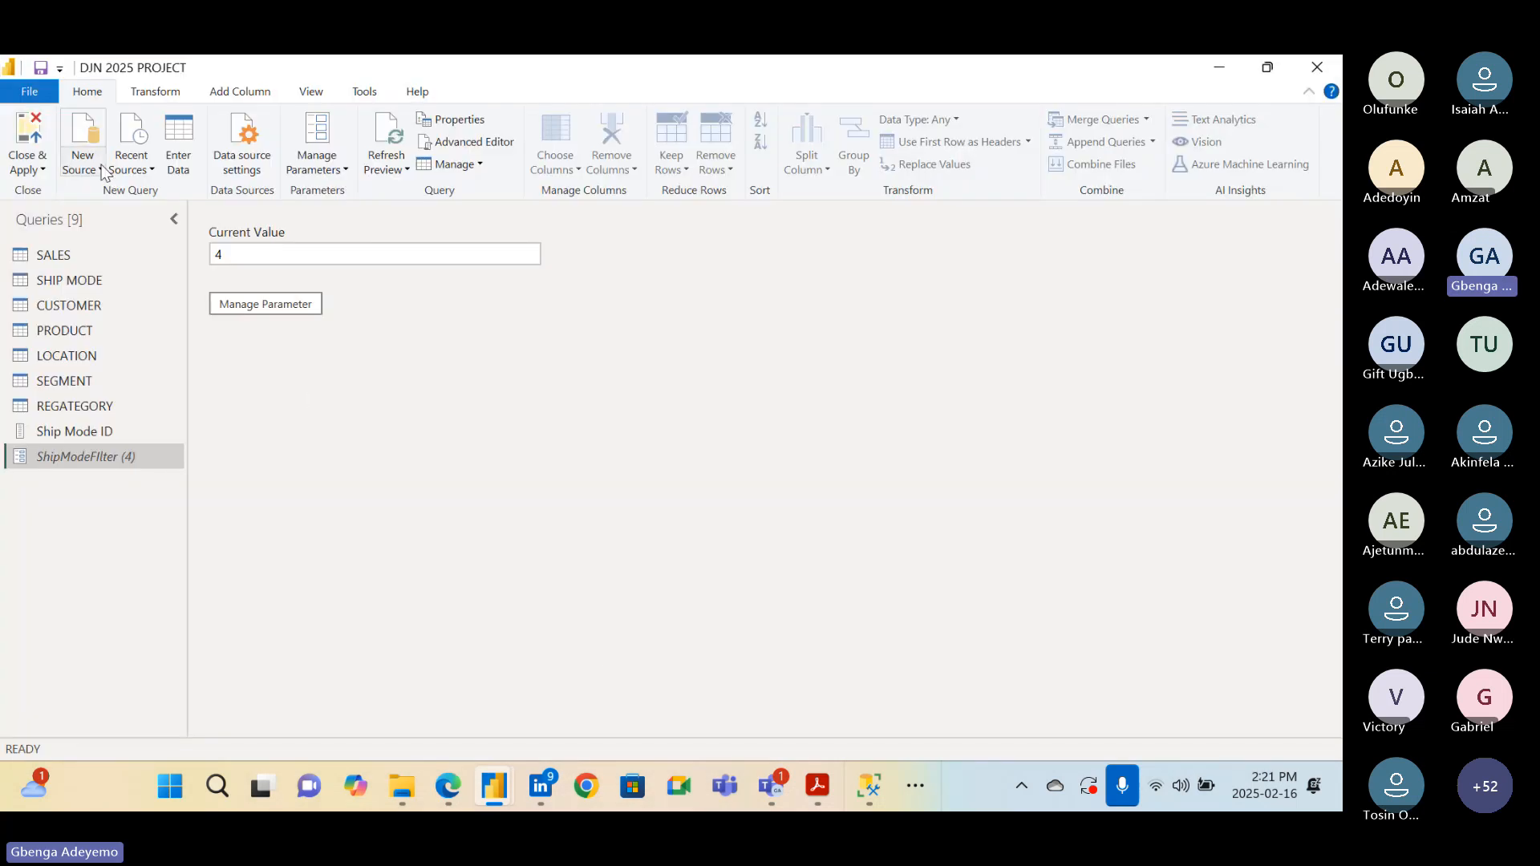
click(91, 171)
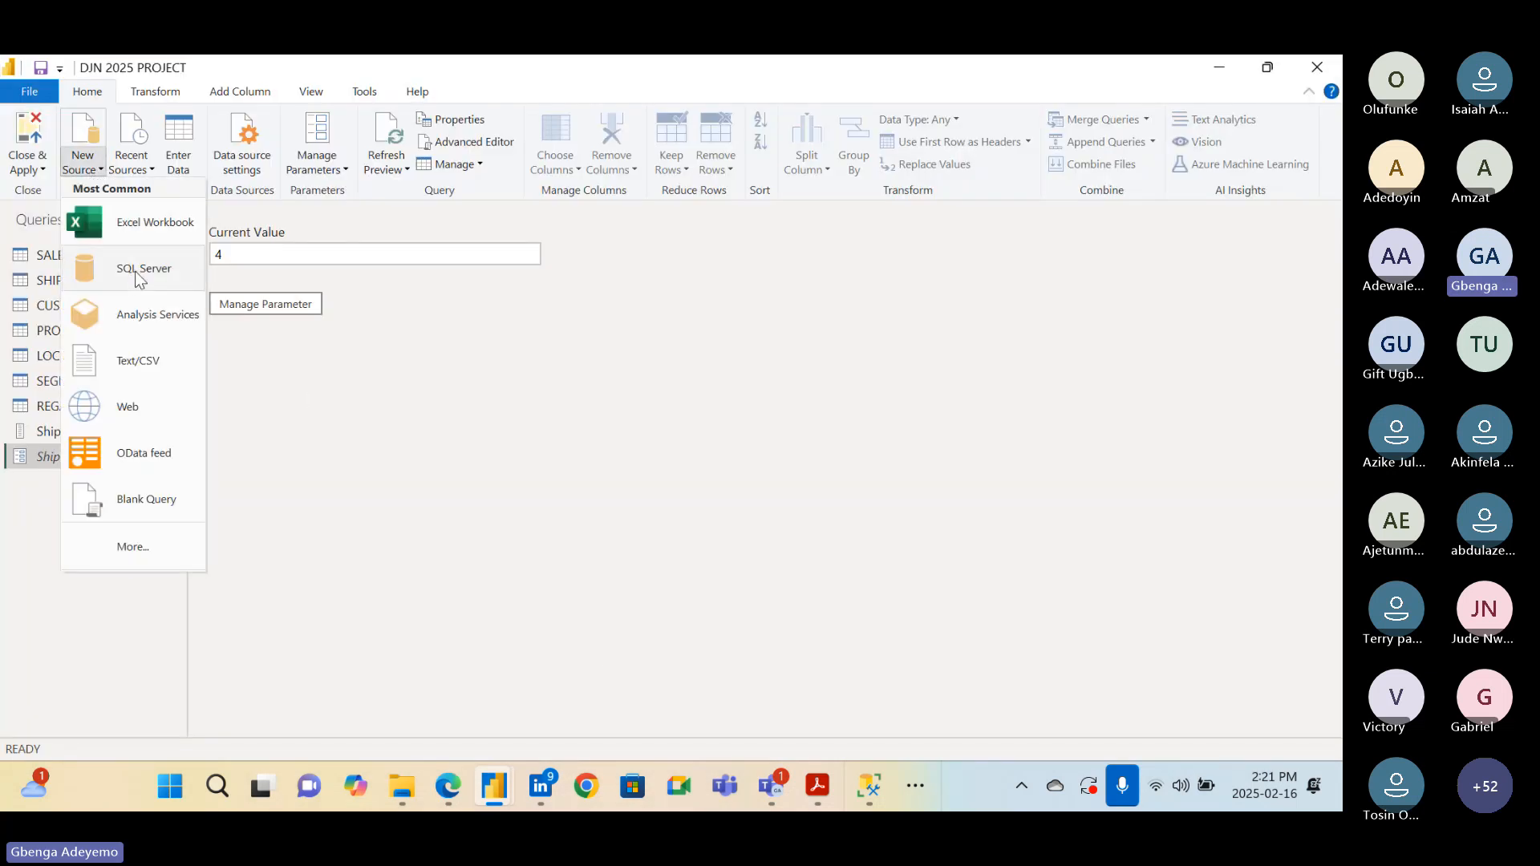
click(498, 436)
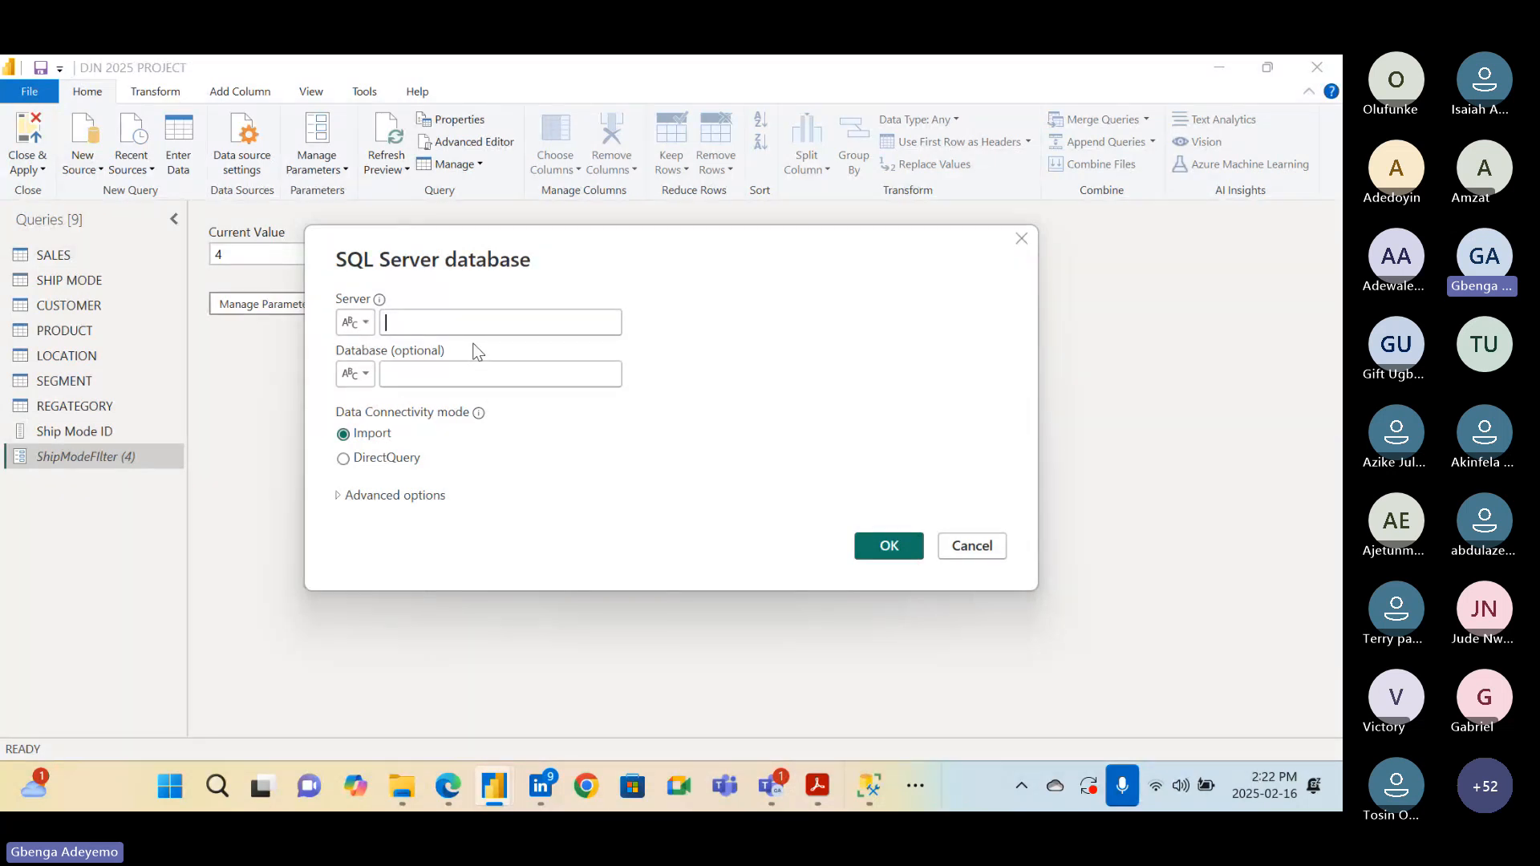
Examine the Text and Parameter input options for the source's server, including the ShipModeFIlter parameter, and cancel the connection
click(356, 325)
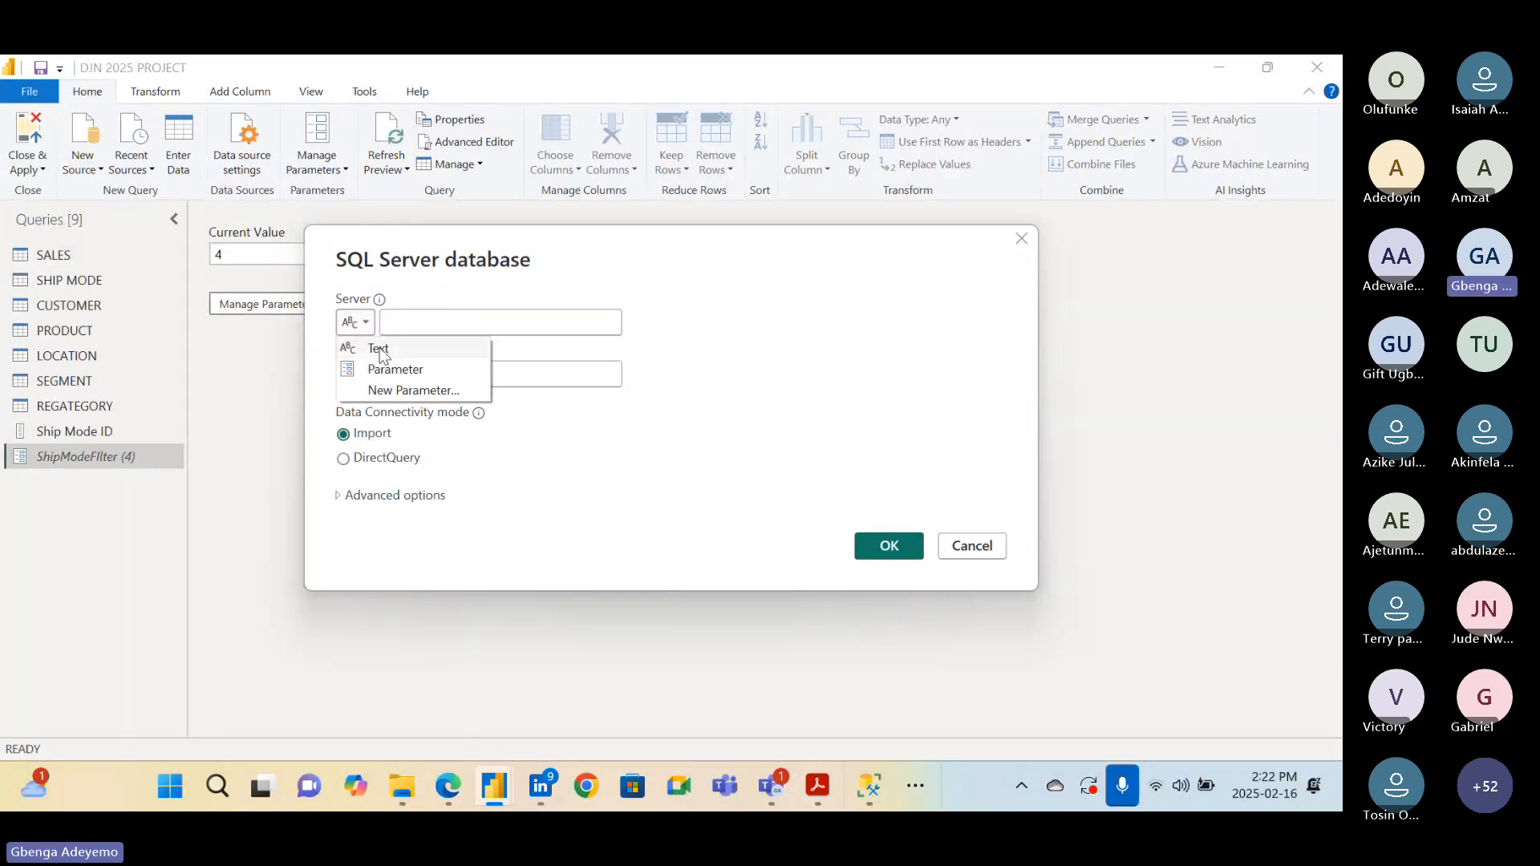
click(398, 371)
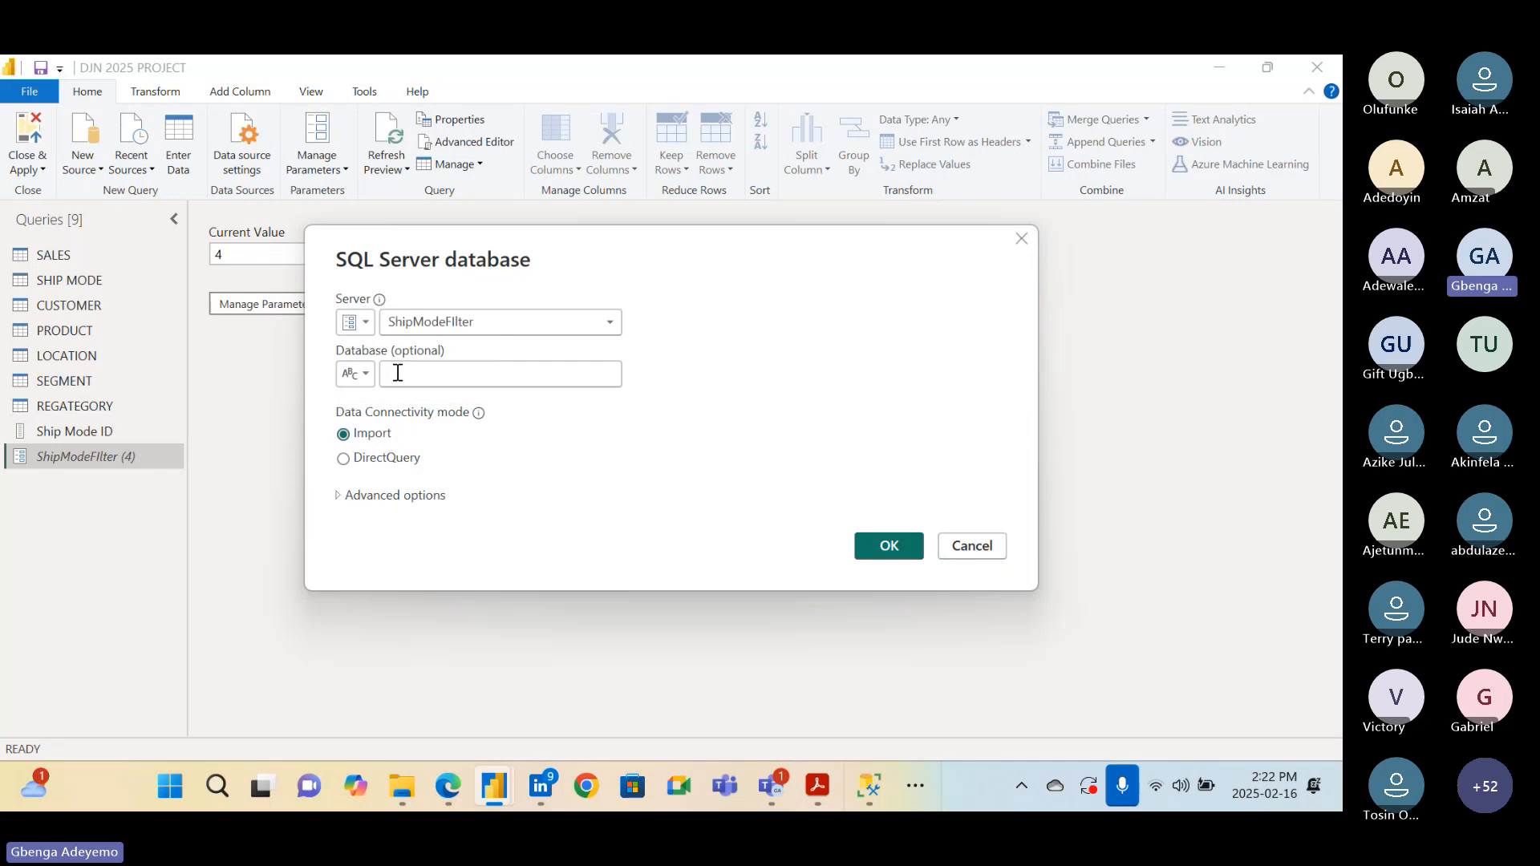
click(484, 329)
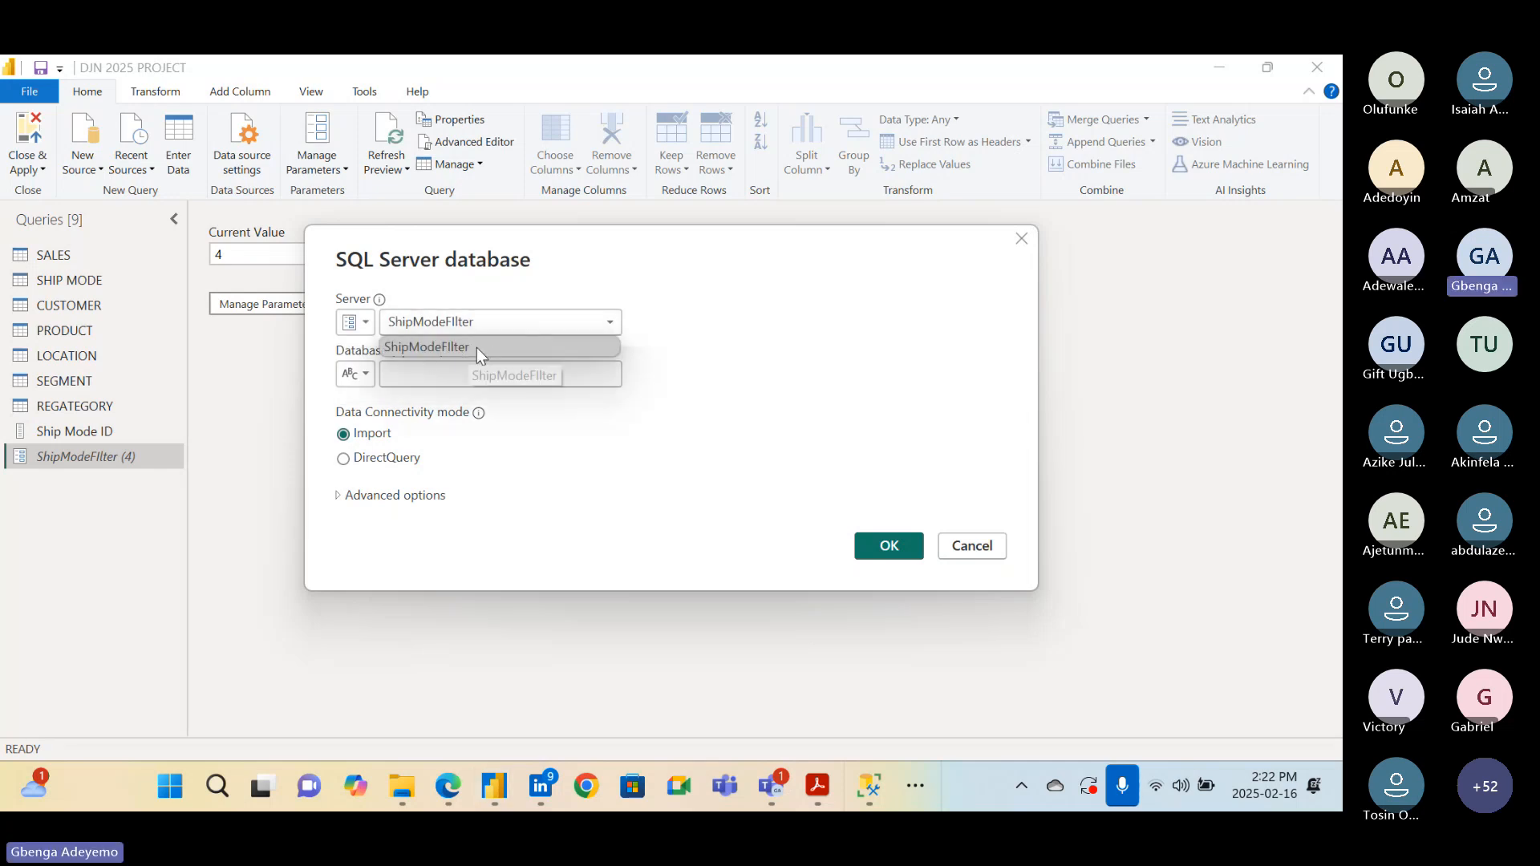
click(368, 322)
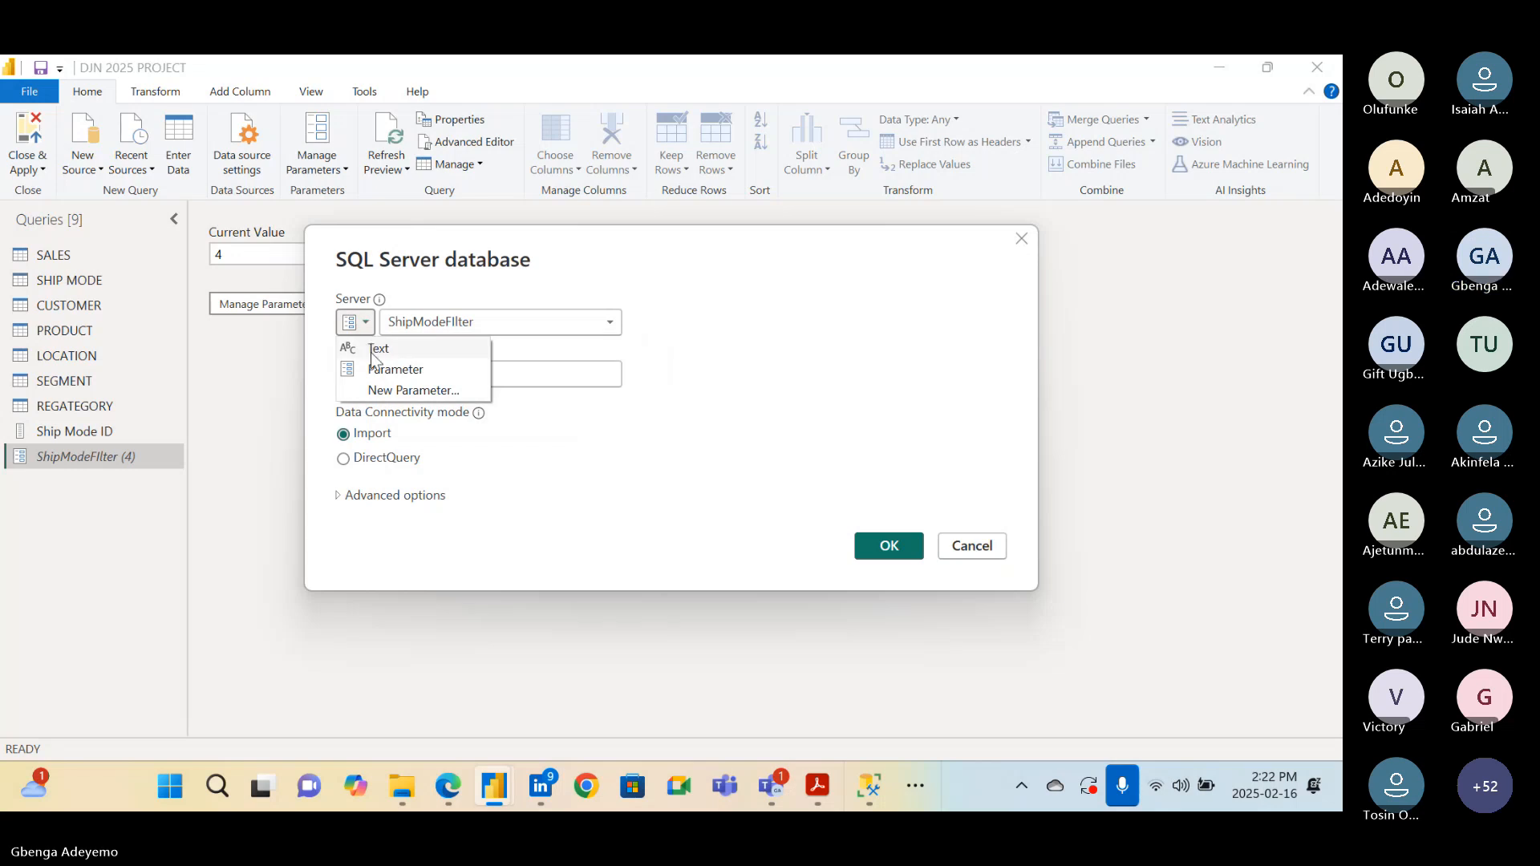
click(371, 353)
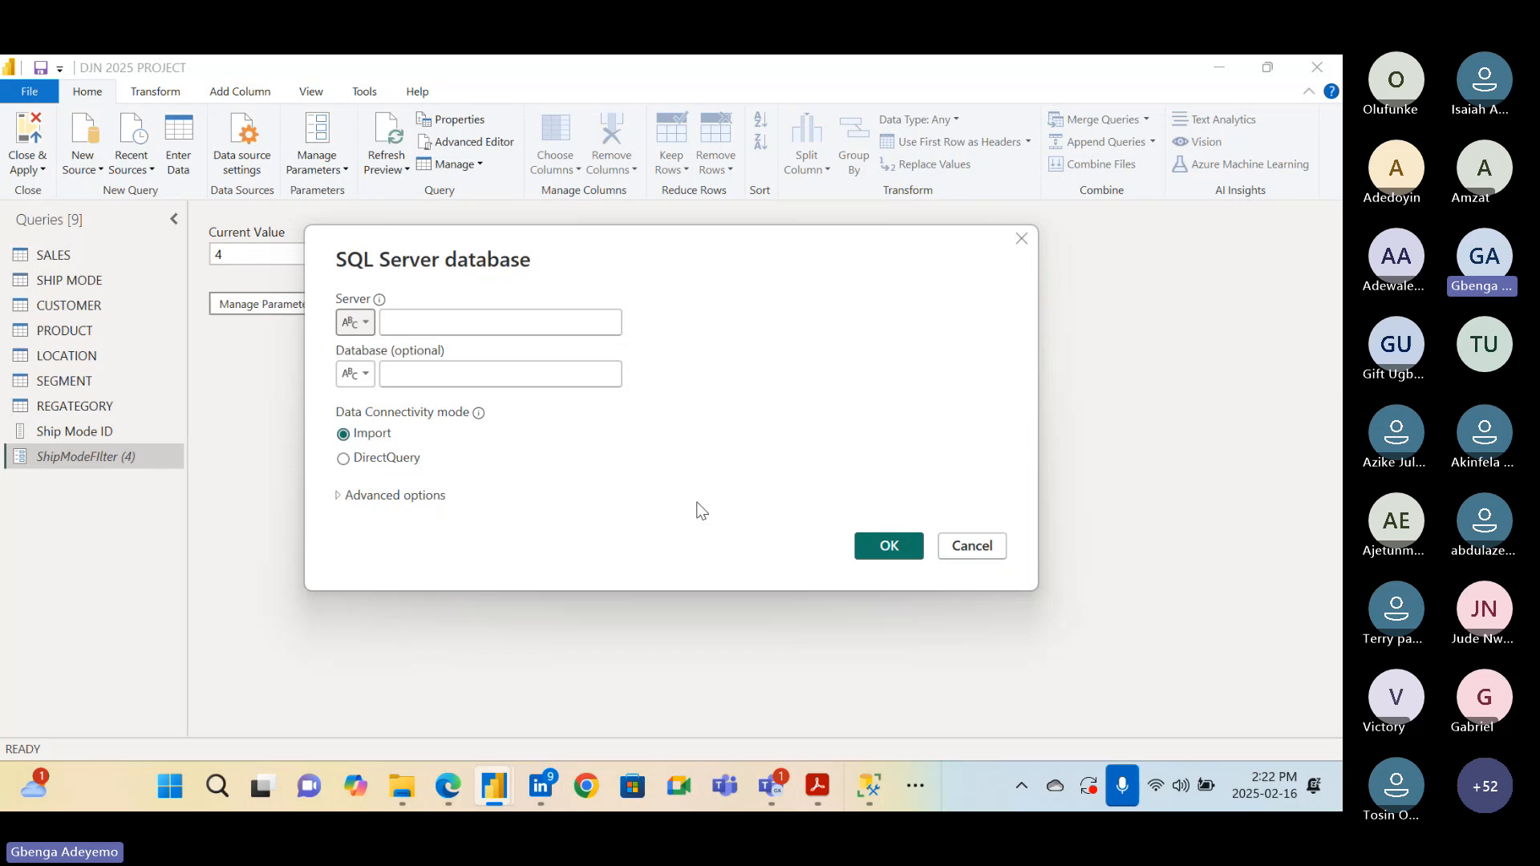
click(955, 548)
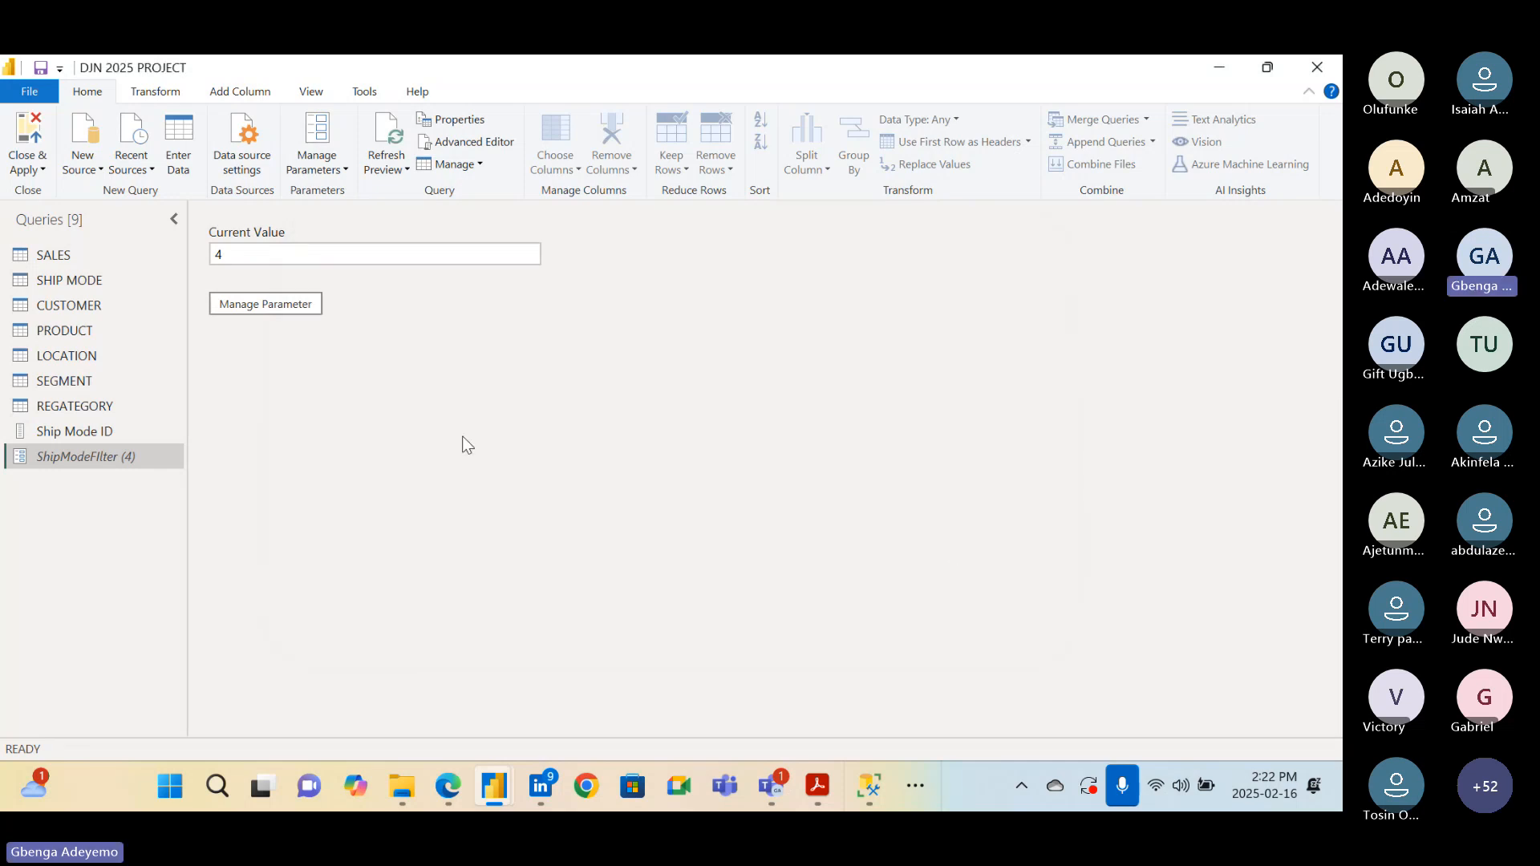
click(324, 170)
click(367, 236)
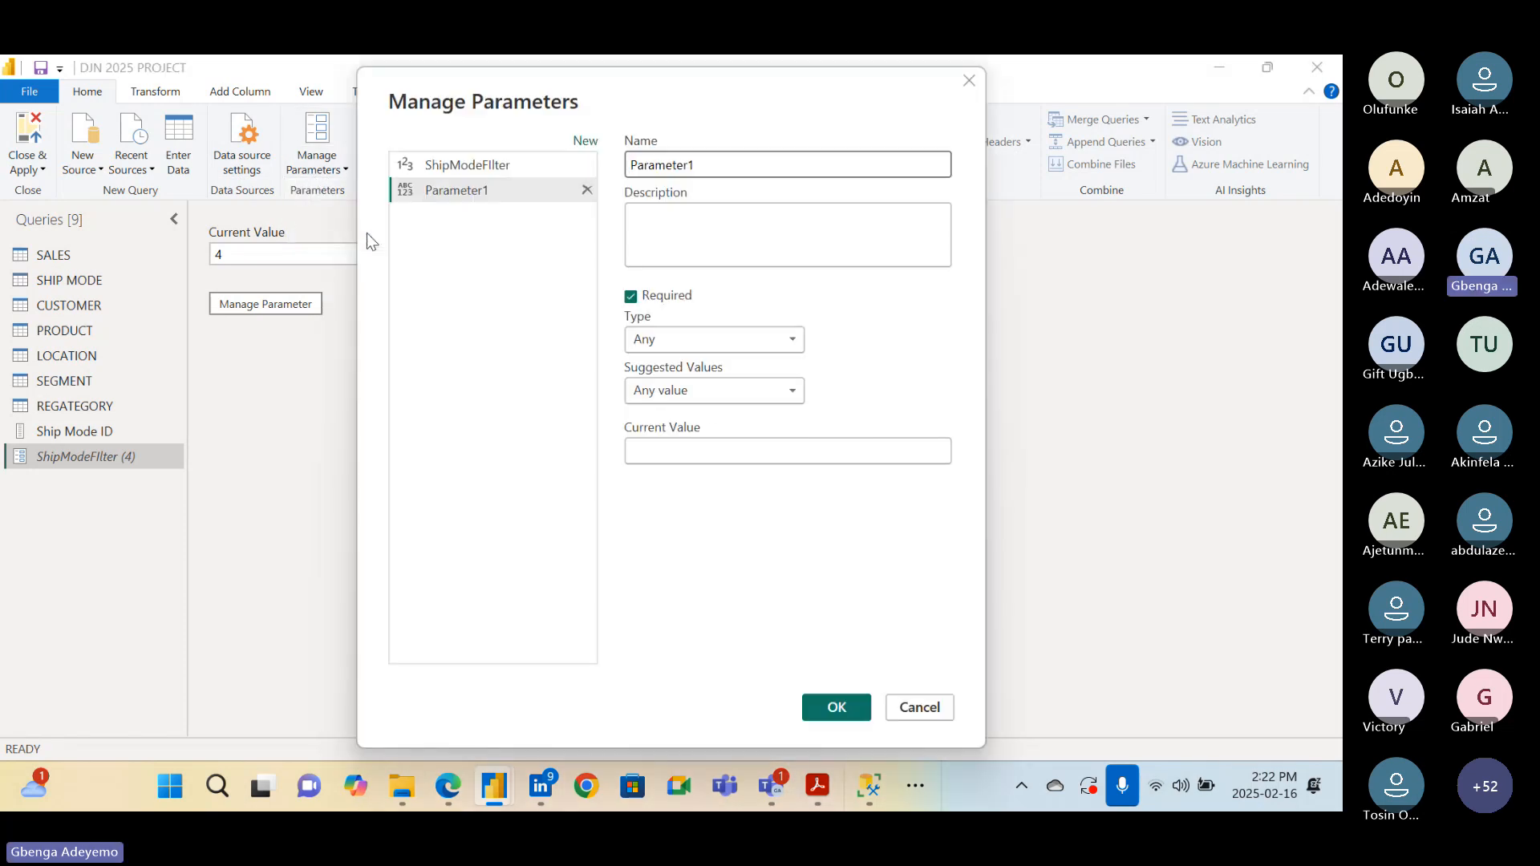
click(919, 714)
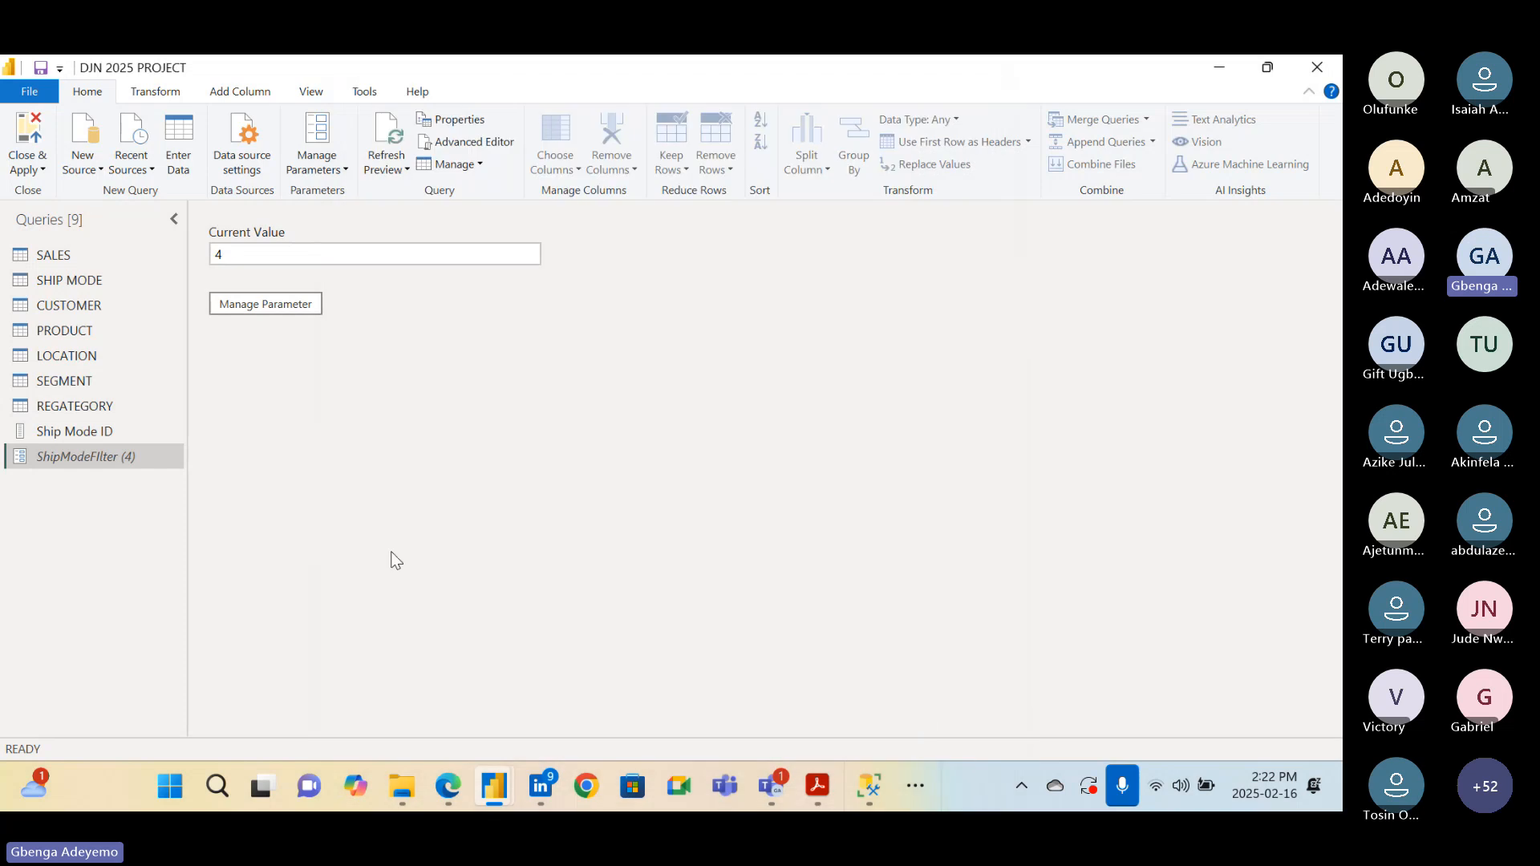
Create a new query group named SALES_GROUP
right_click(75, 513)
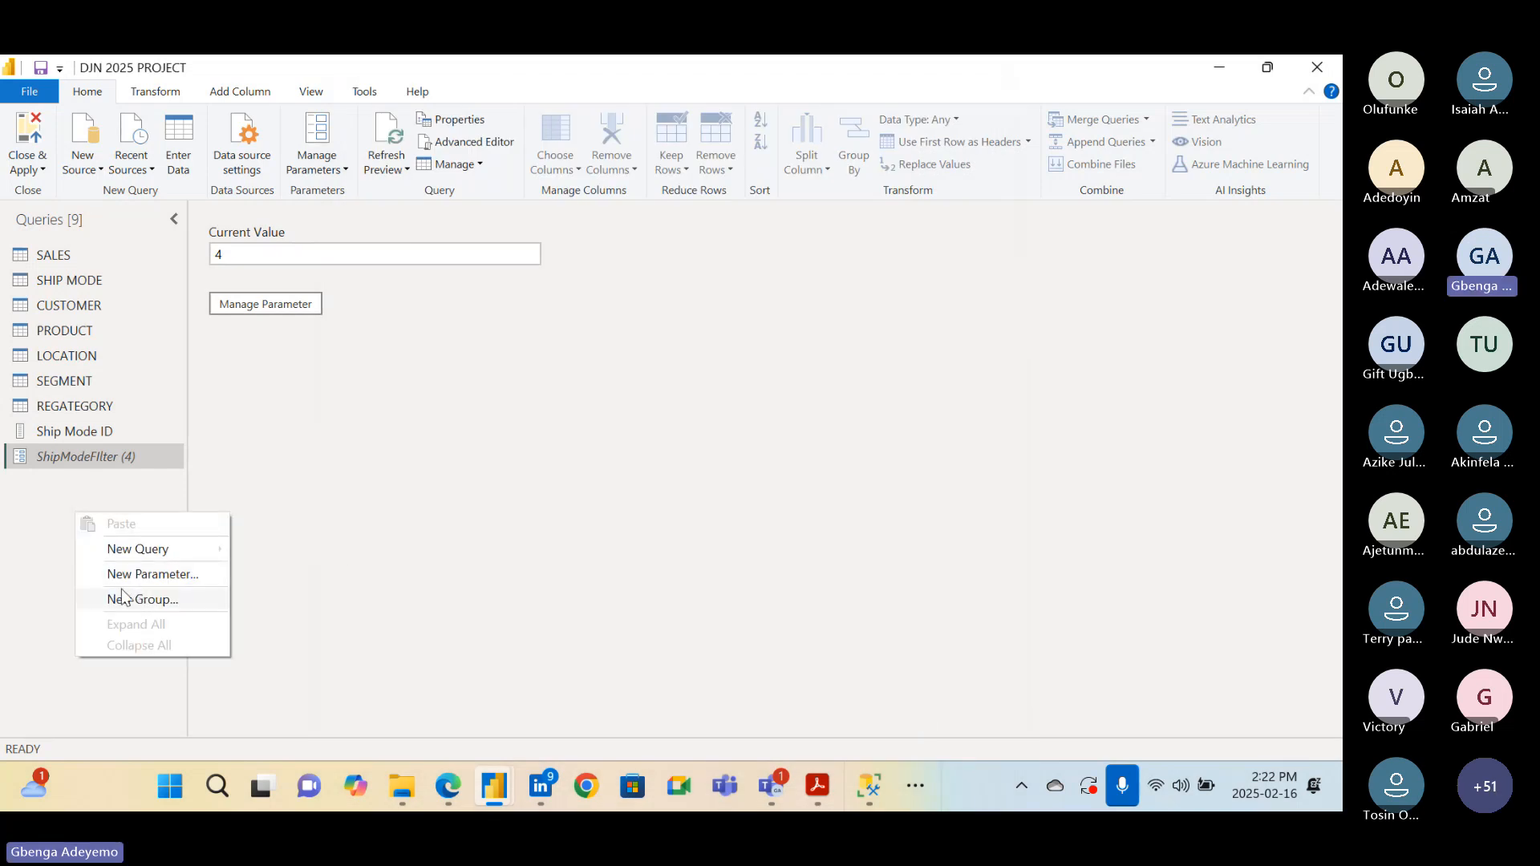
click(30, 510)
right_click(93, 533)
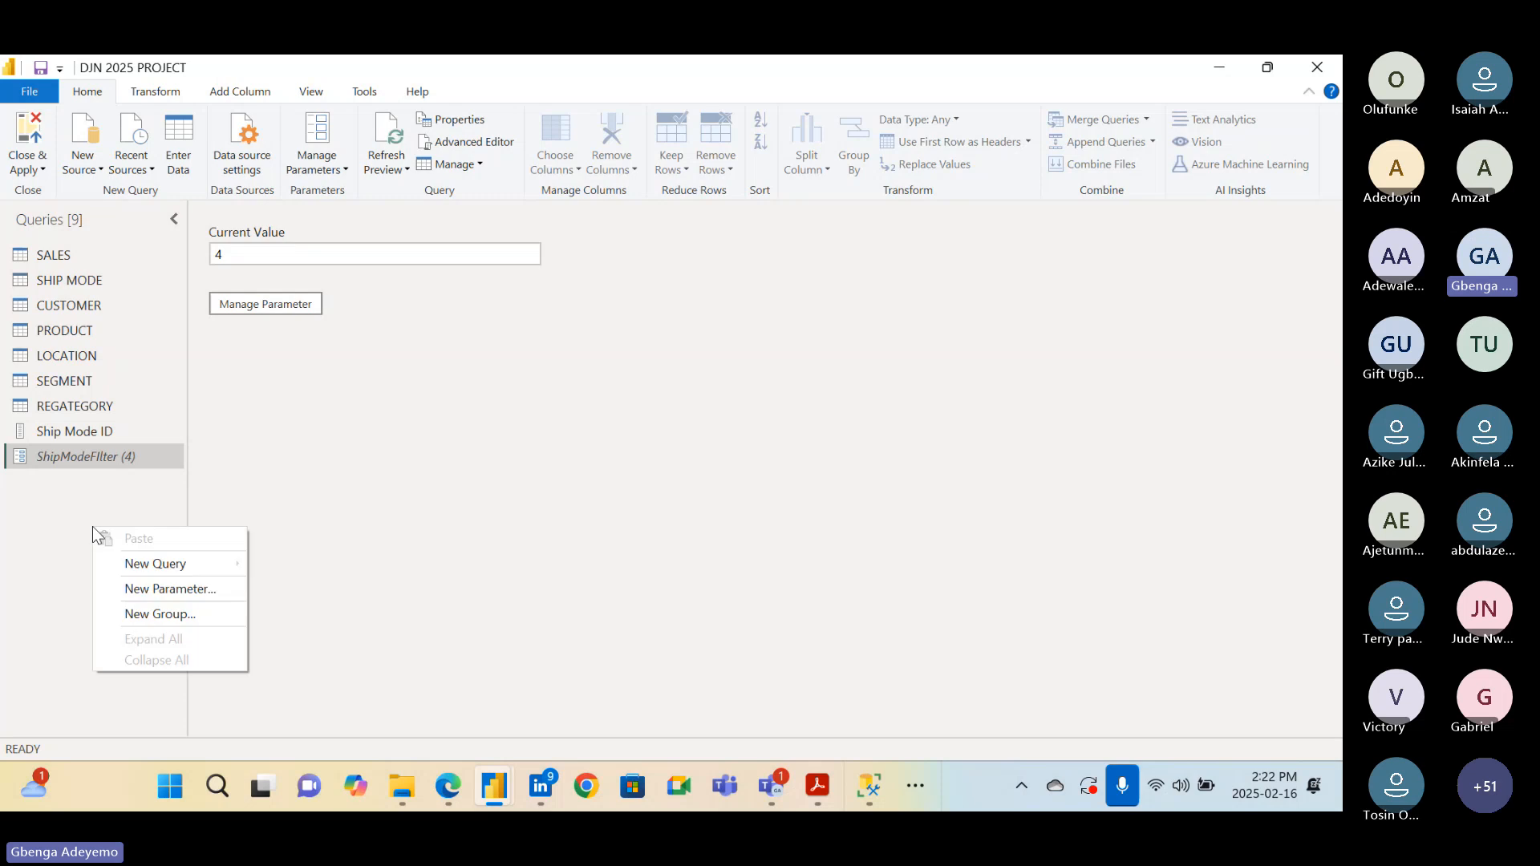
click(160, 615)
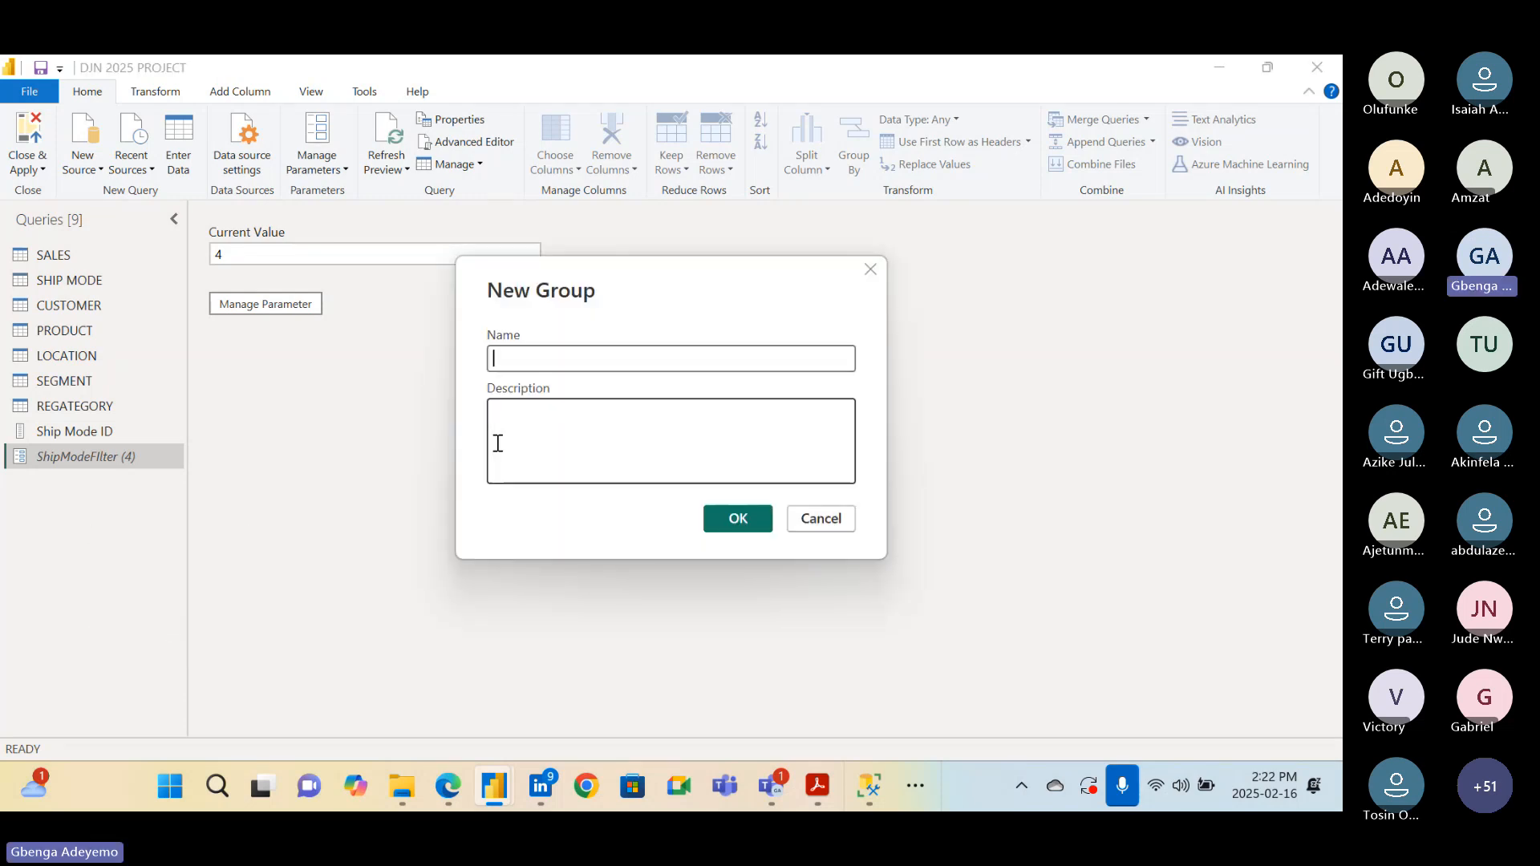
text(SALES)
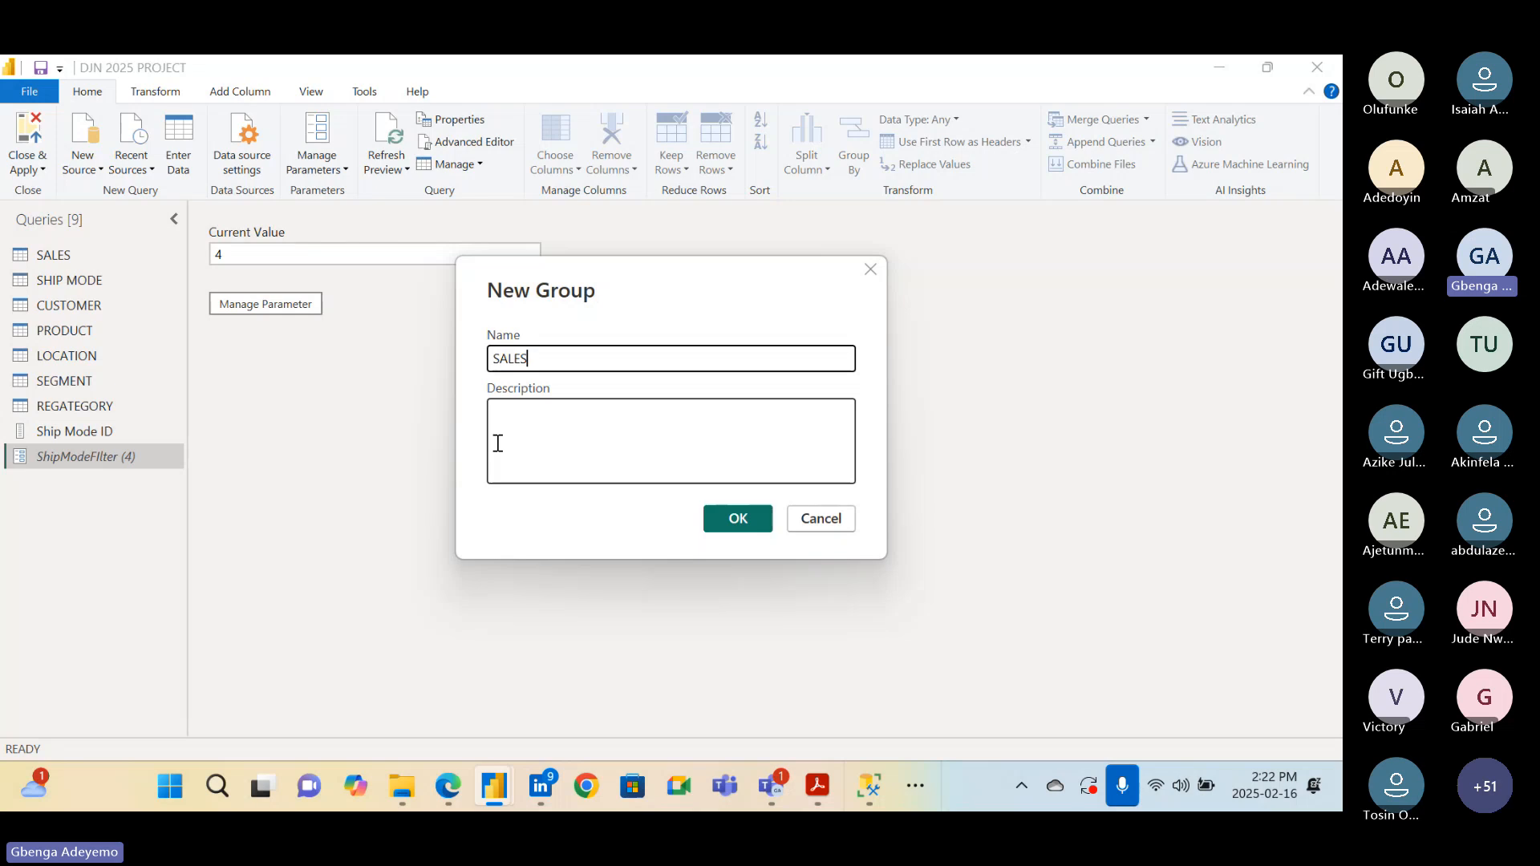
text(_MODE)
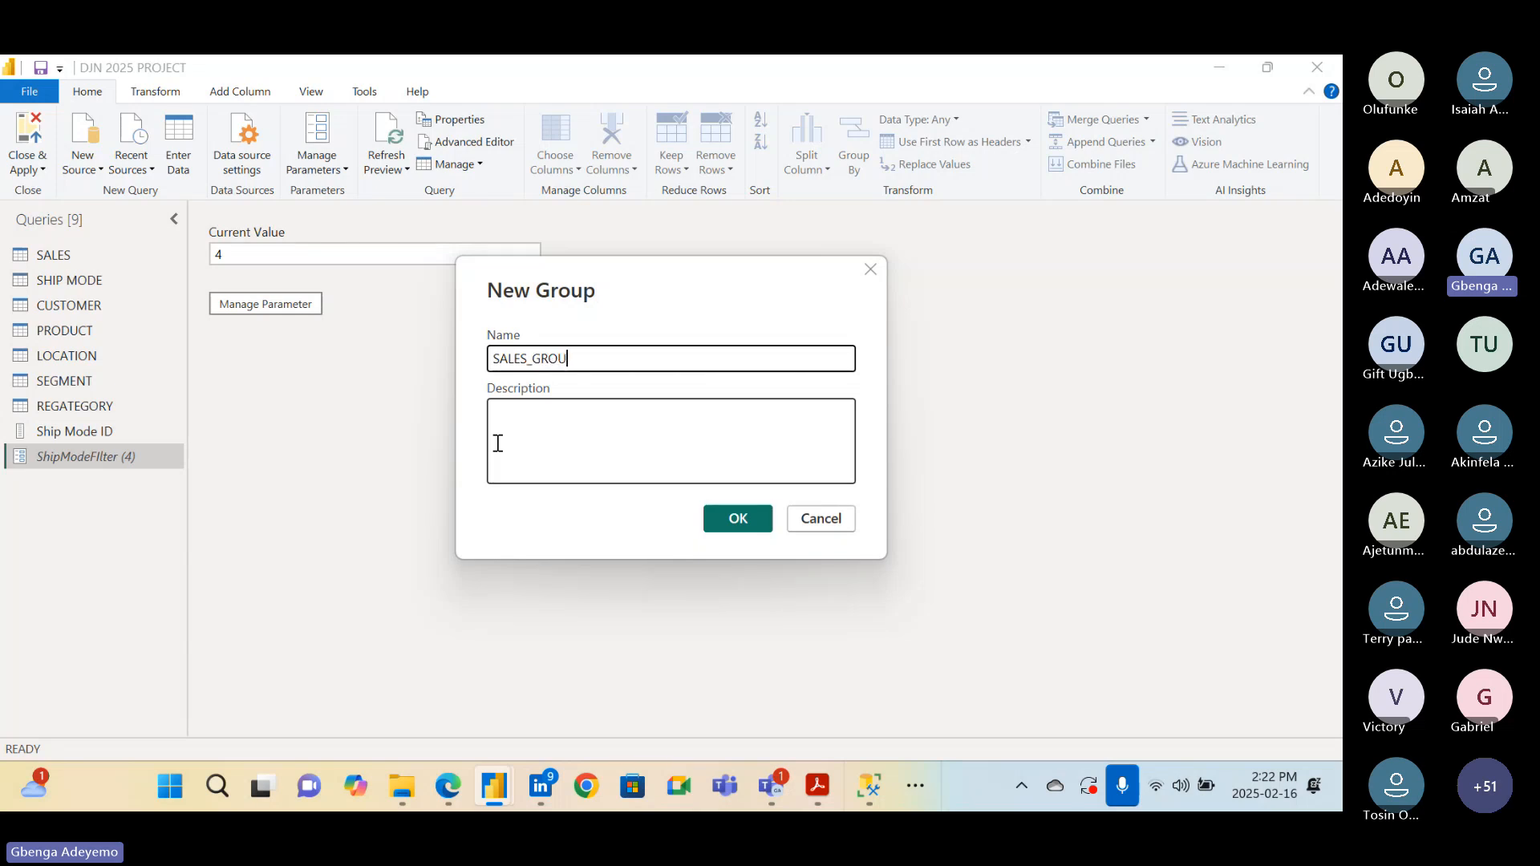
key(Return)
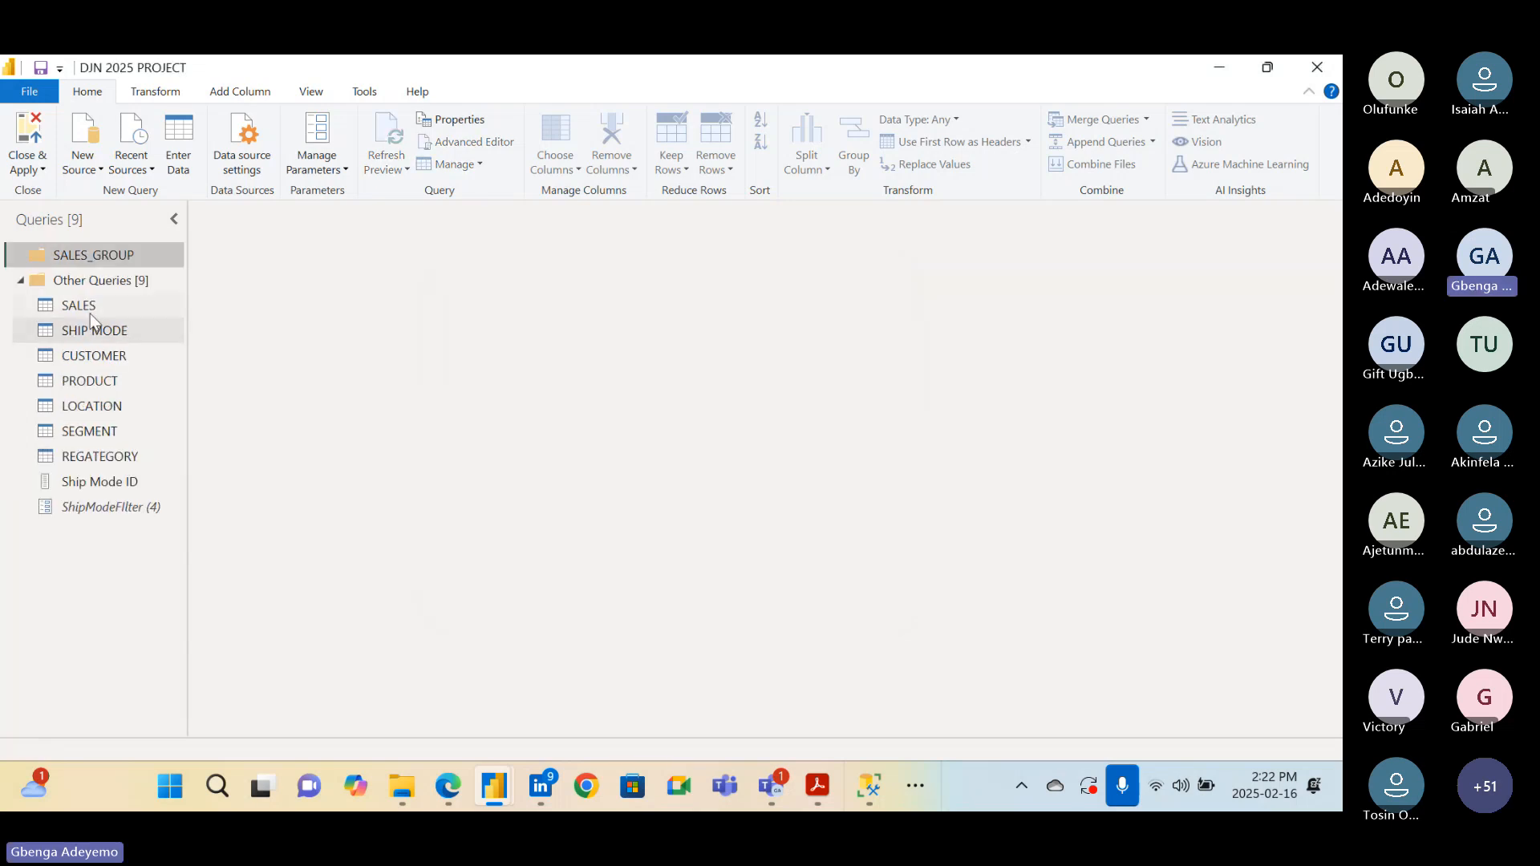
Move all tables, the Ship Mode ID list and the ShipModeFIlter parameter from Other Queries into SALES_GROUP
drag(90, 306, 95, 255)
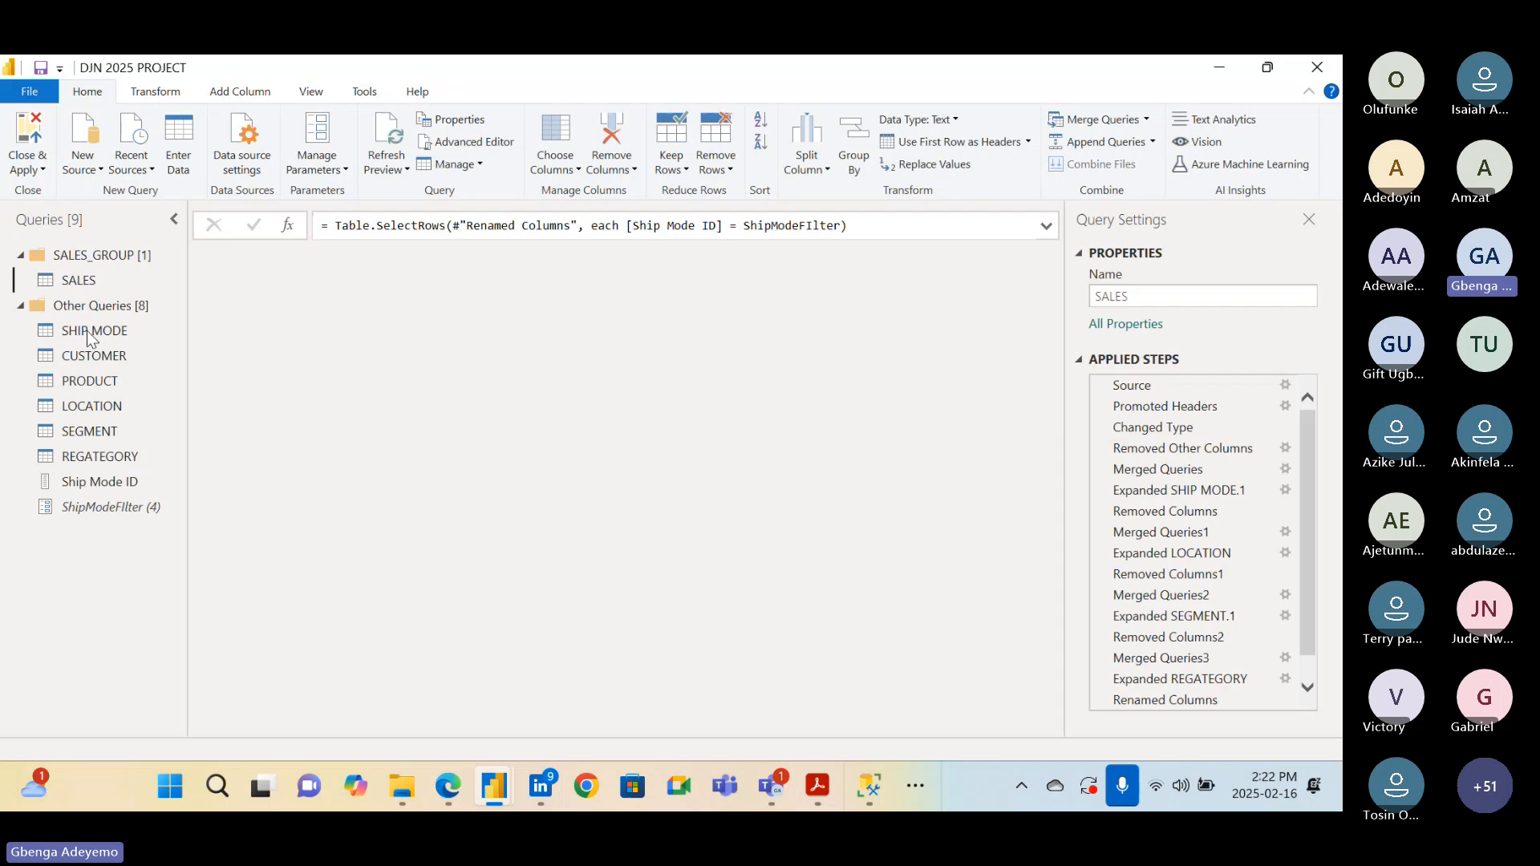
drag(91, 337, 96, 281)
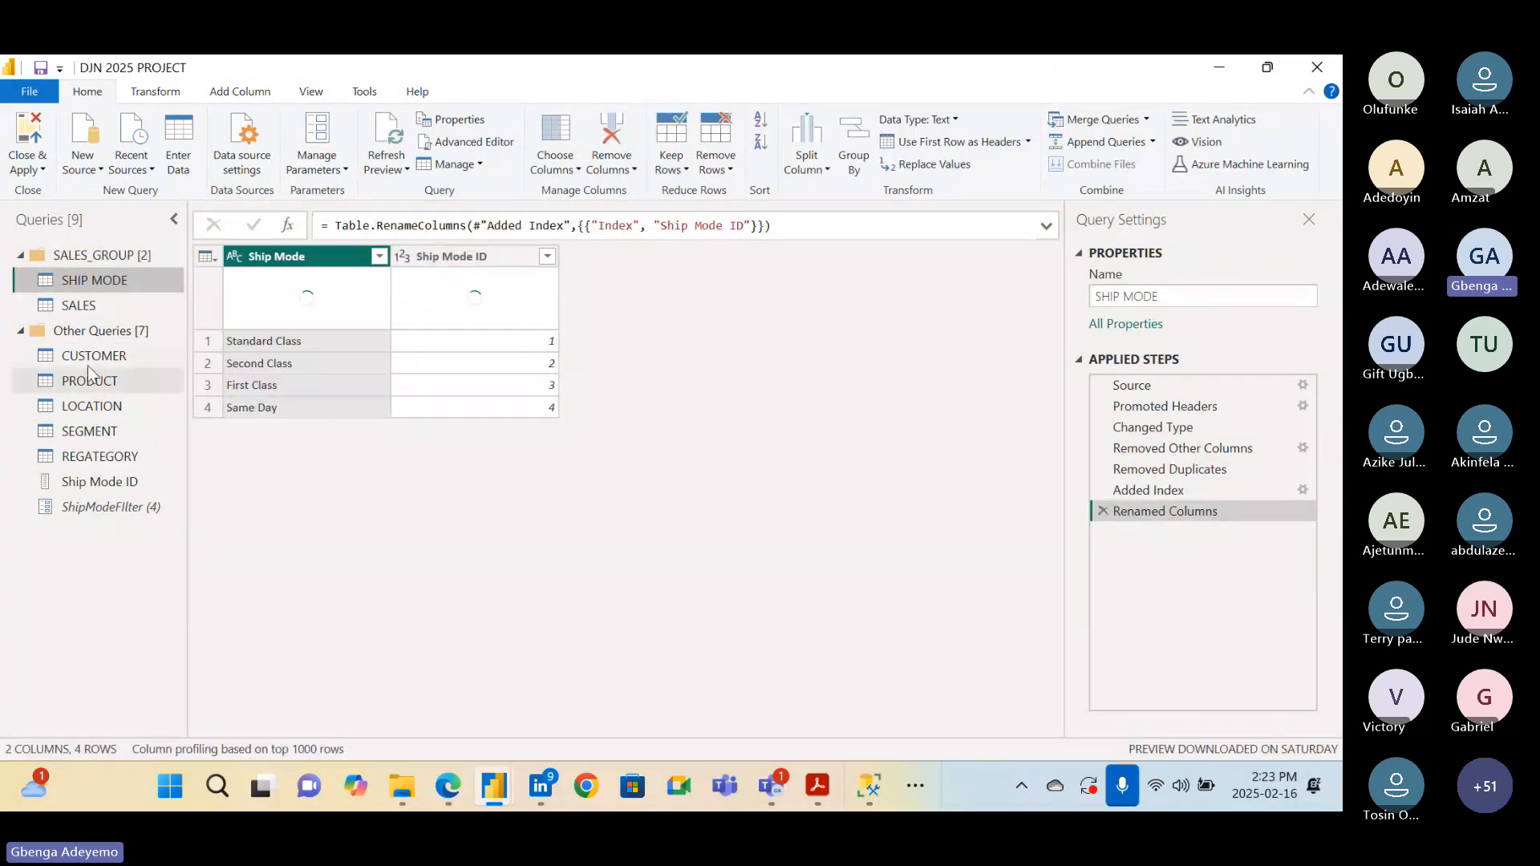
drag(88, 364, 95, 305)
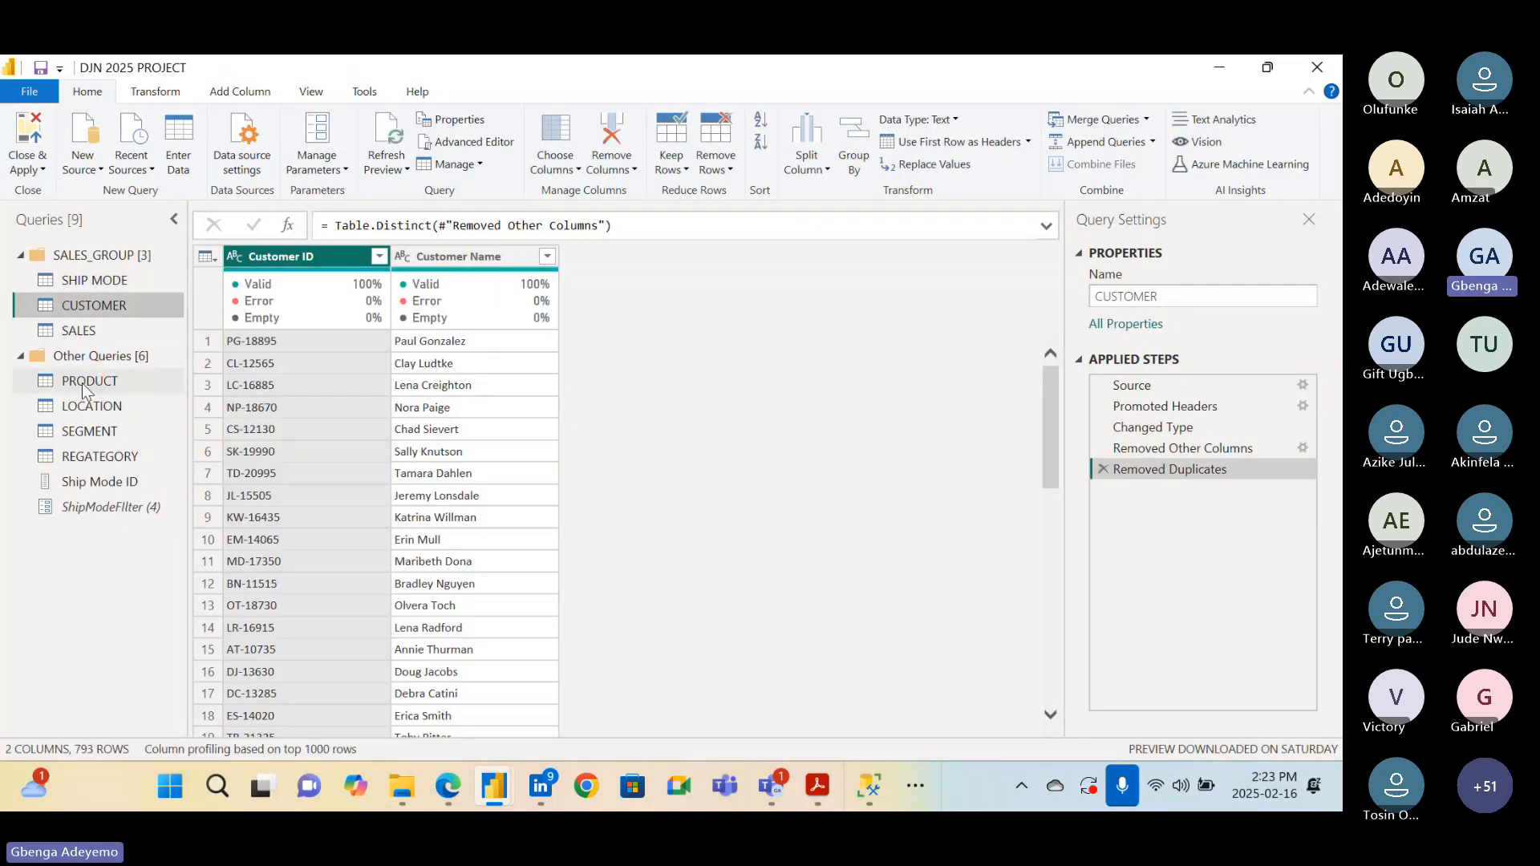
drag(94, 385, 94, 303)
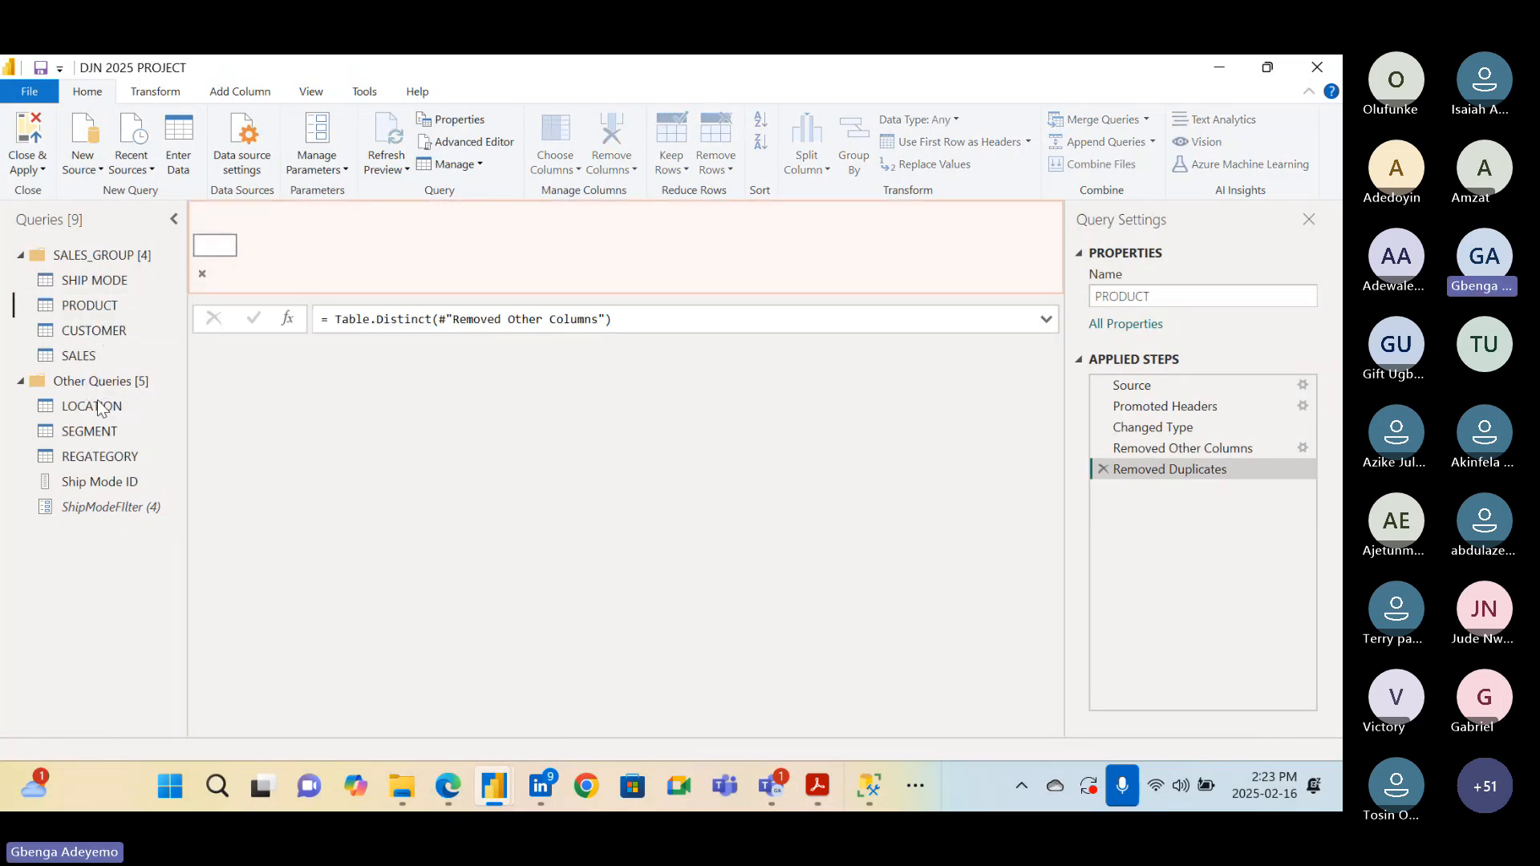
drag(98, 410, 106, 353)
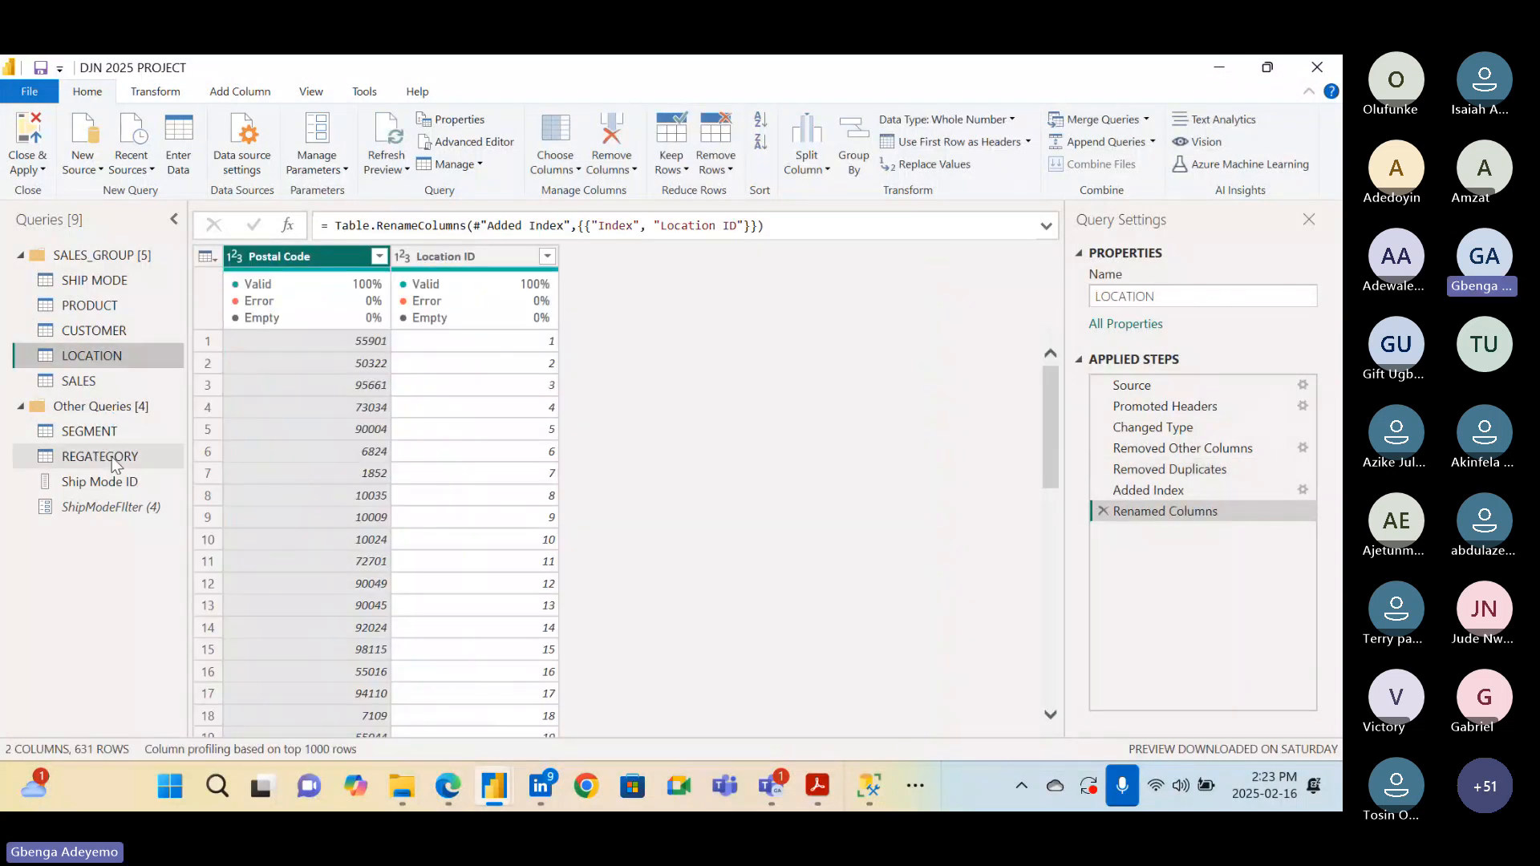
drag(103, 459, 97, 356)
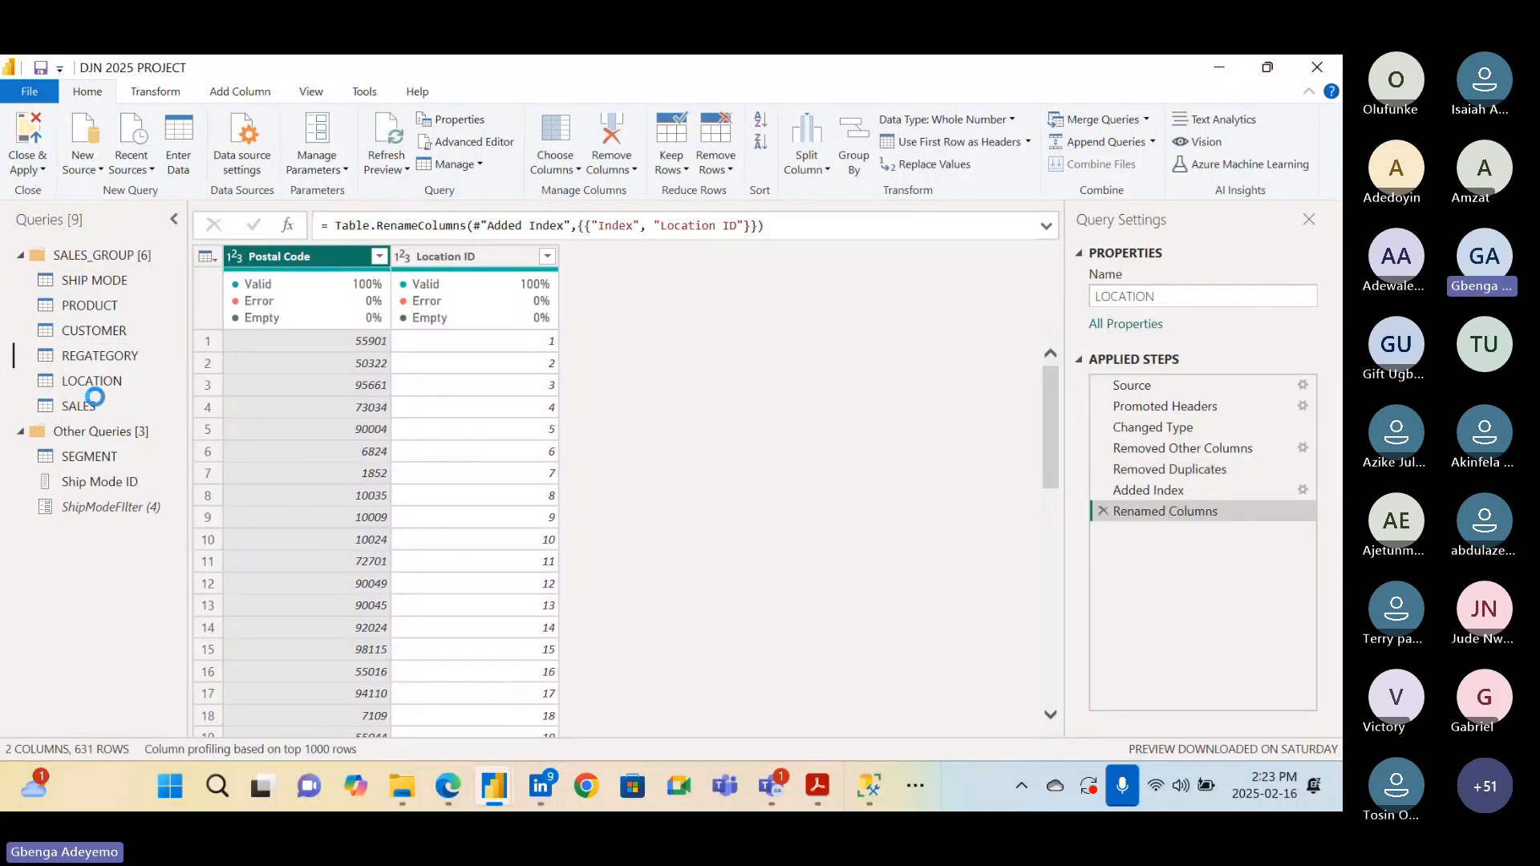
drag(110, 455, 106, 355)
drag(100, 481, 104, 387)
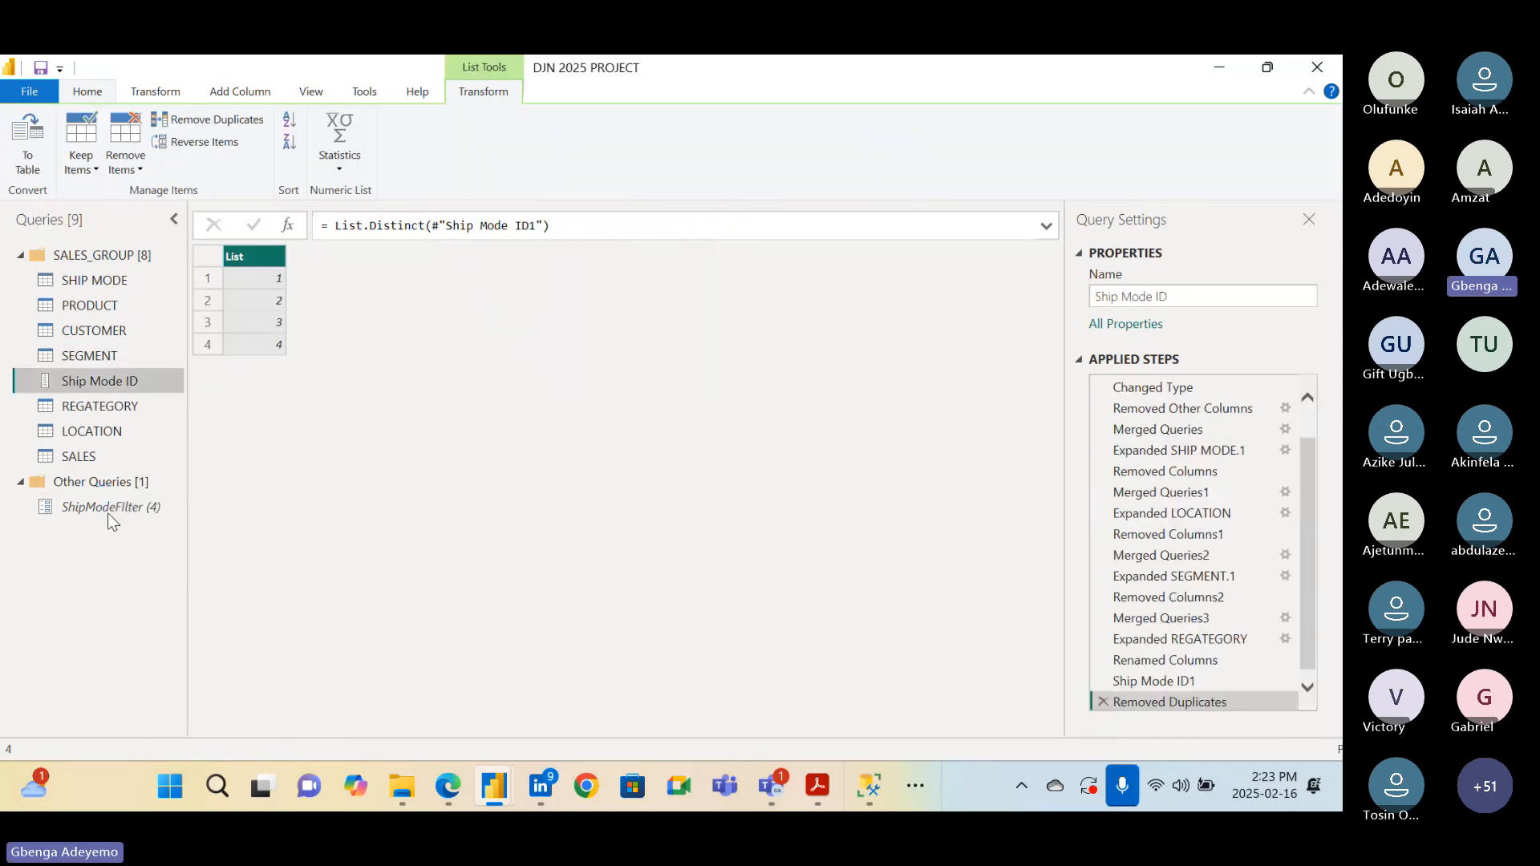
drag(113, 506, 104, 377)
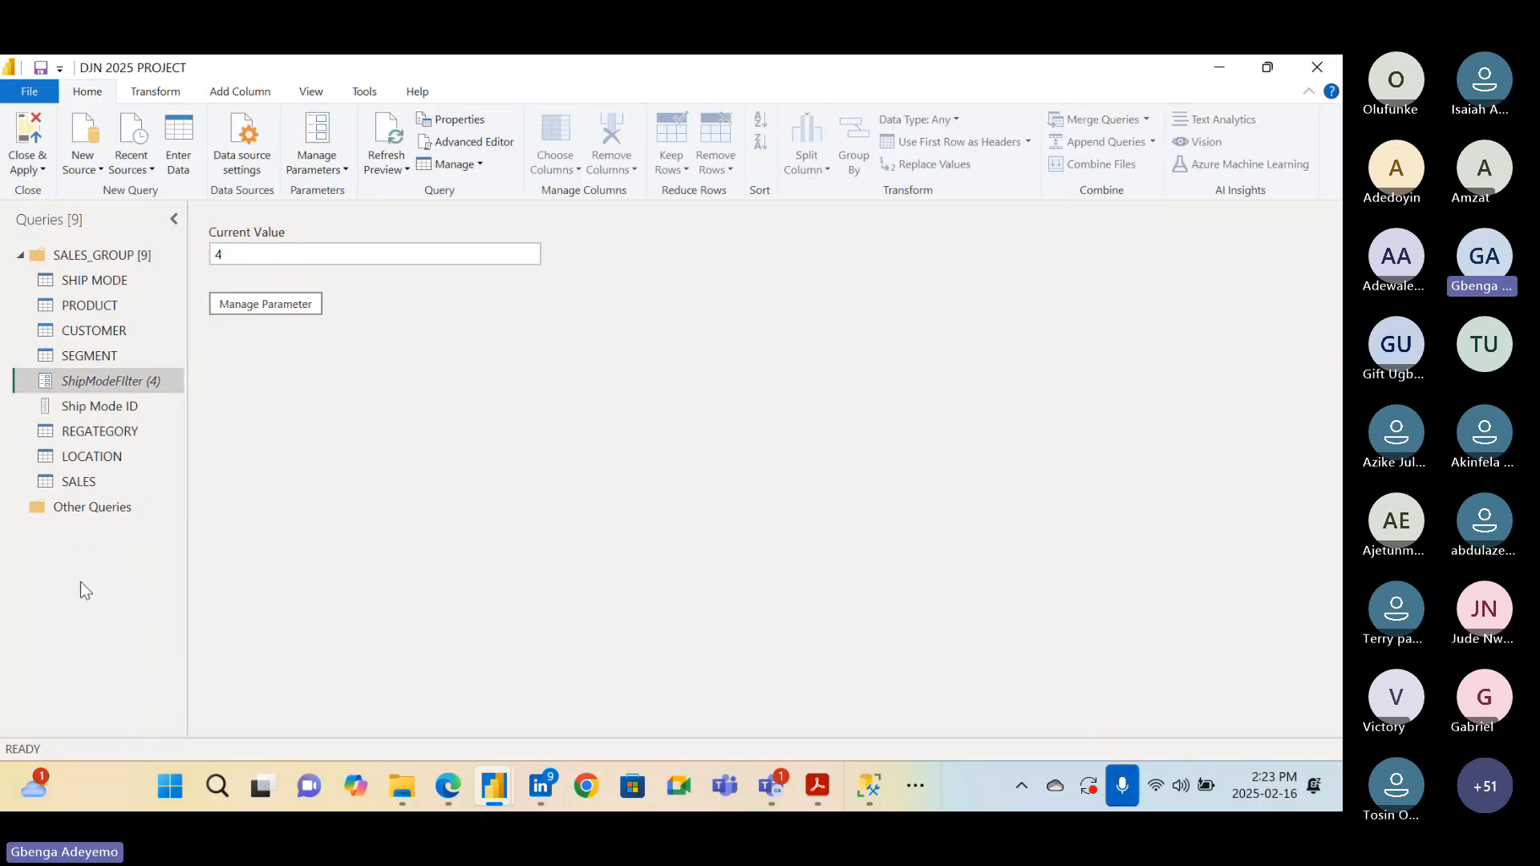
Add a new parameter named SelectServer and set its suggested values to List of values
click(317, 165)
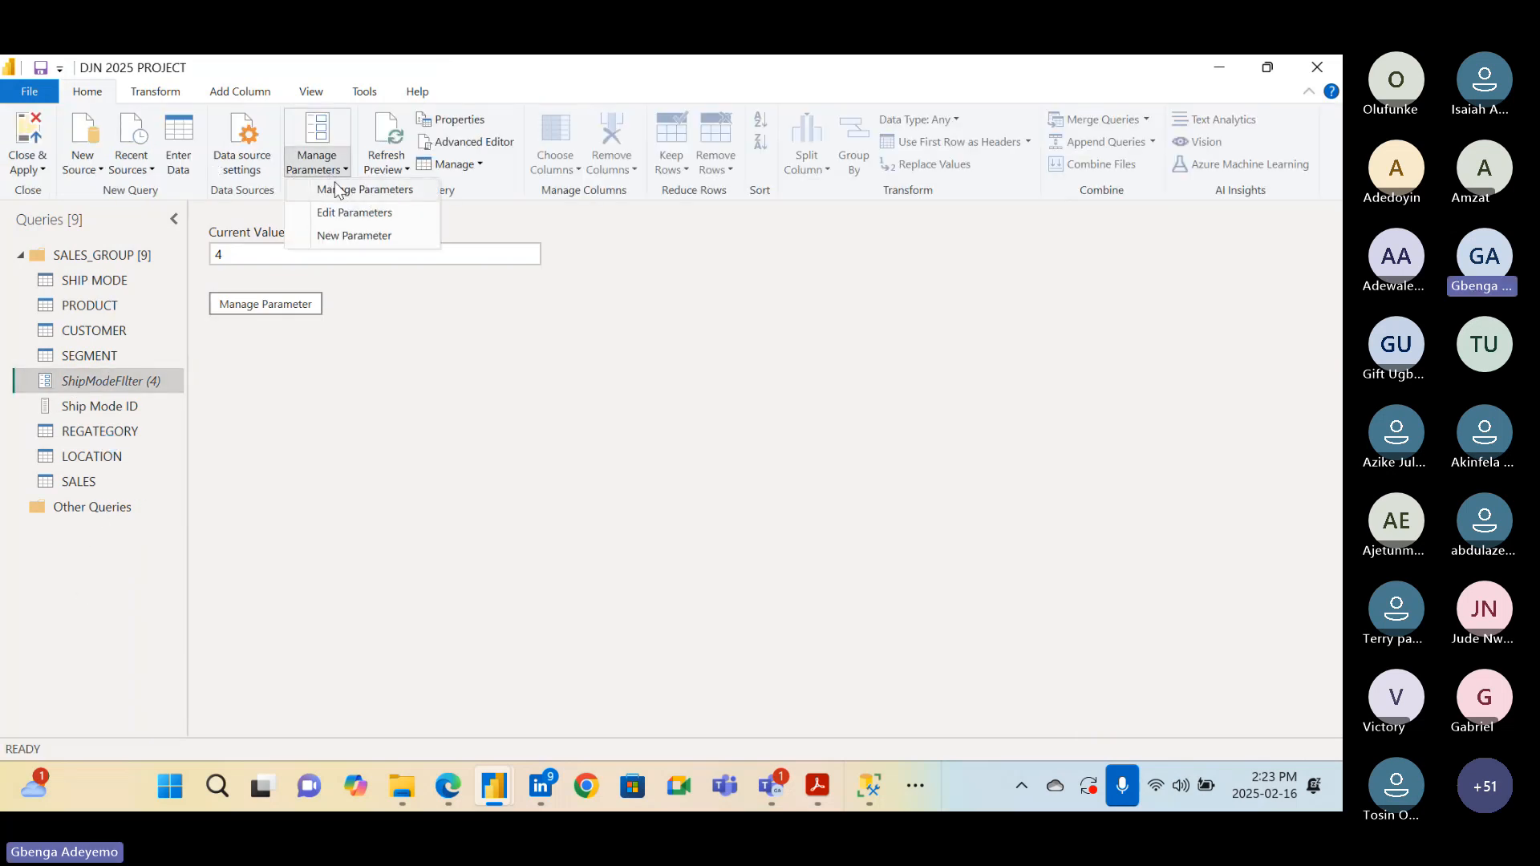
click(355, 233)
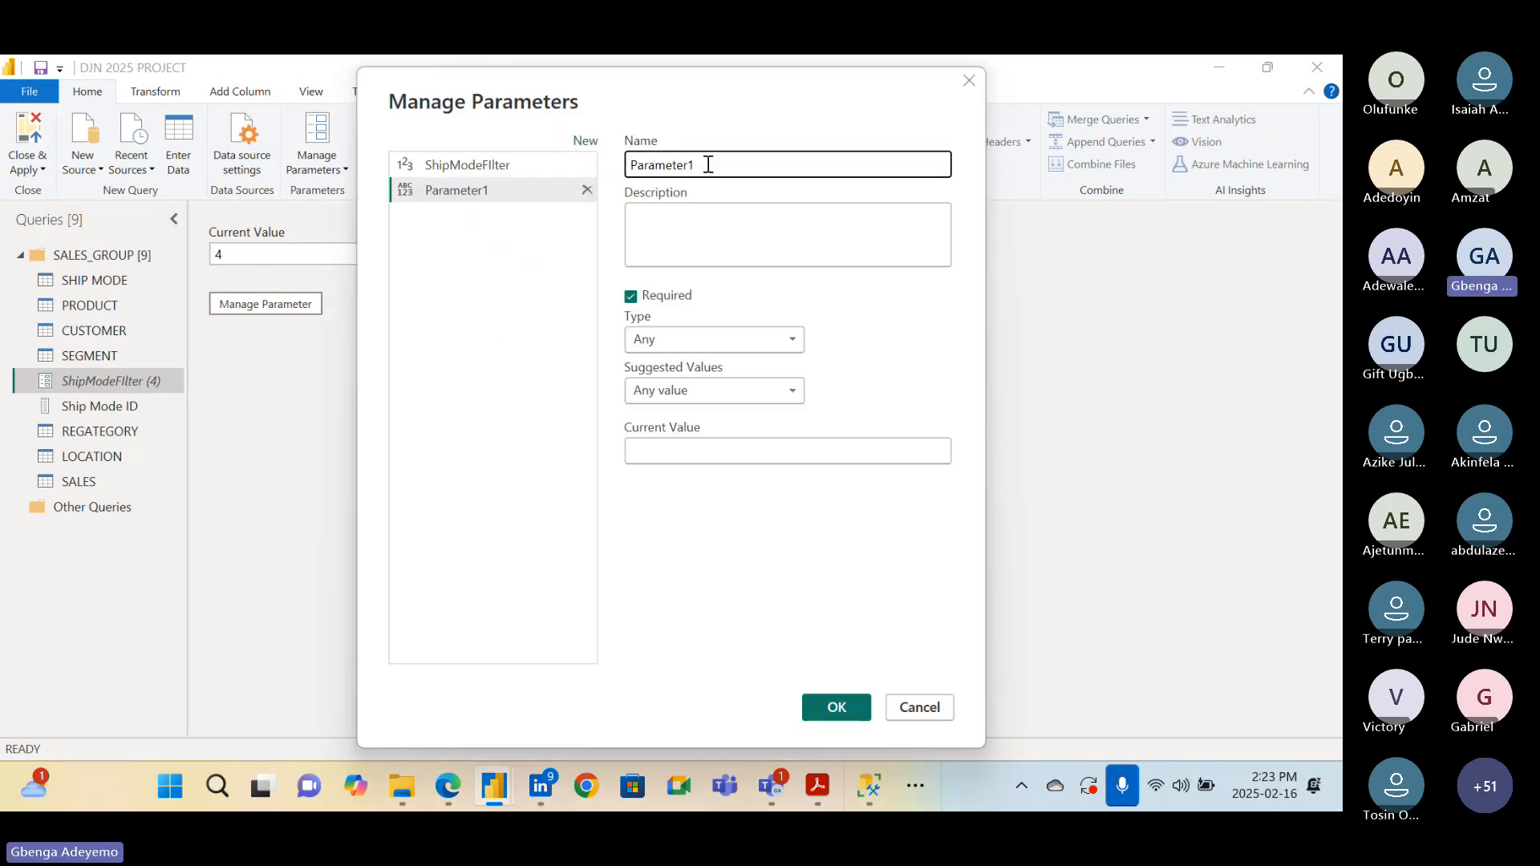
drag(708, 163, 592, 166)
text(Select )
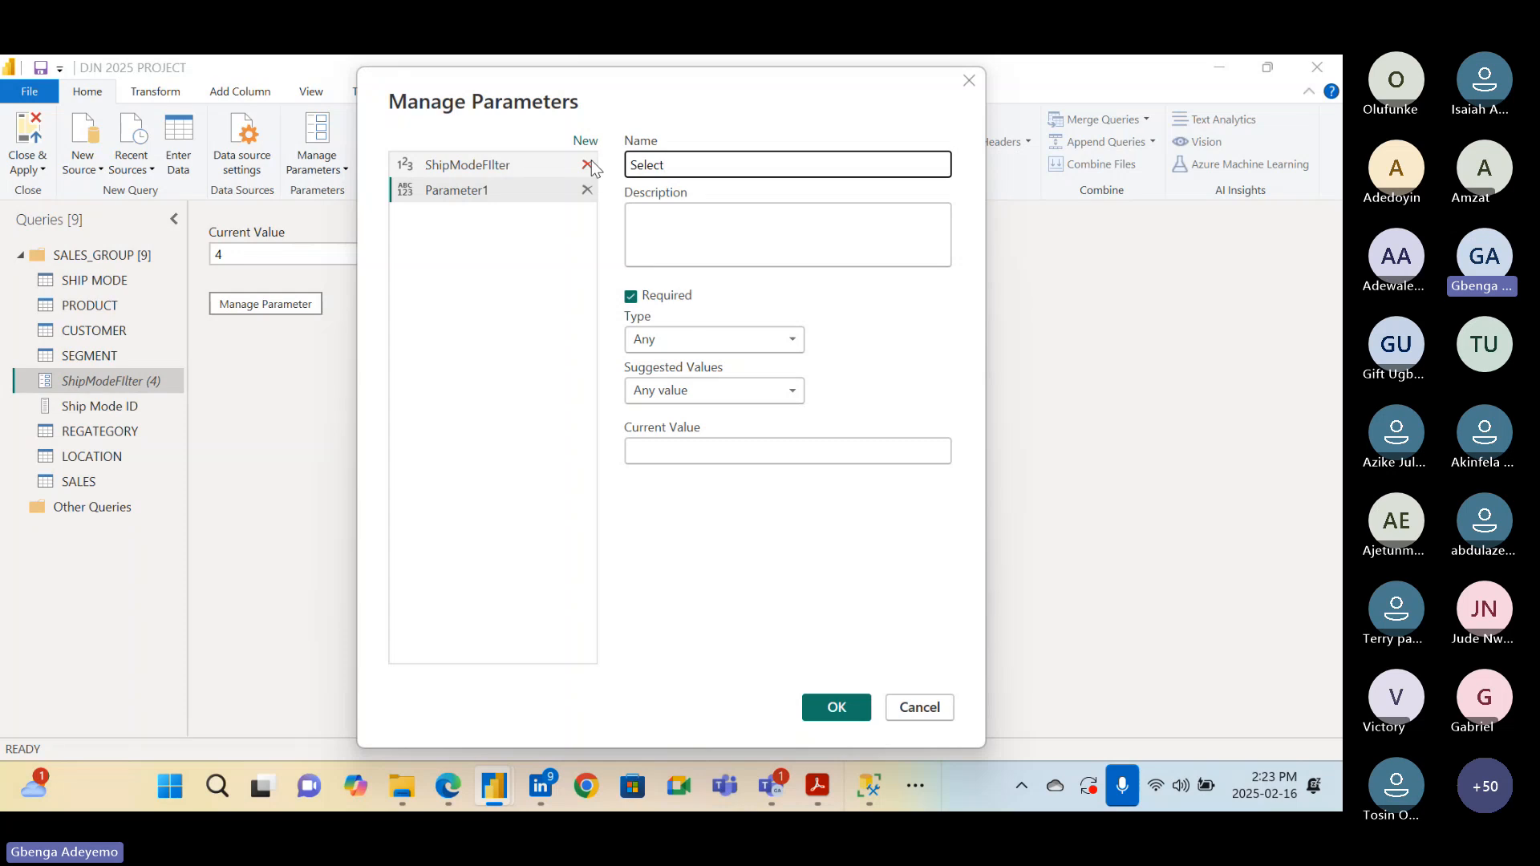
text(Server)
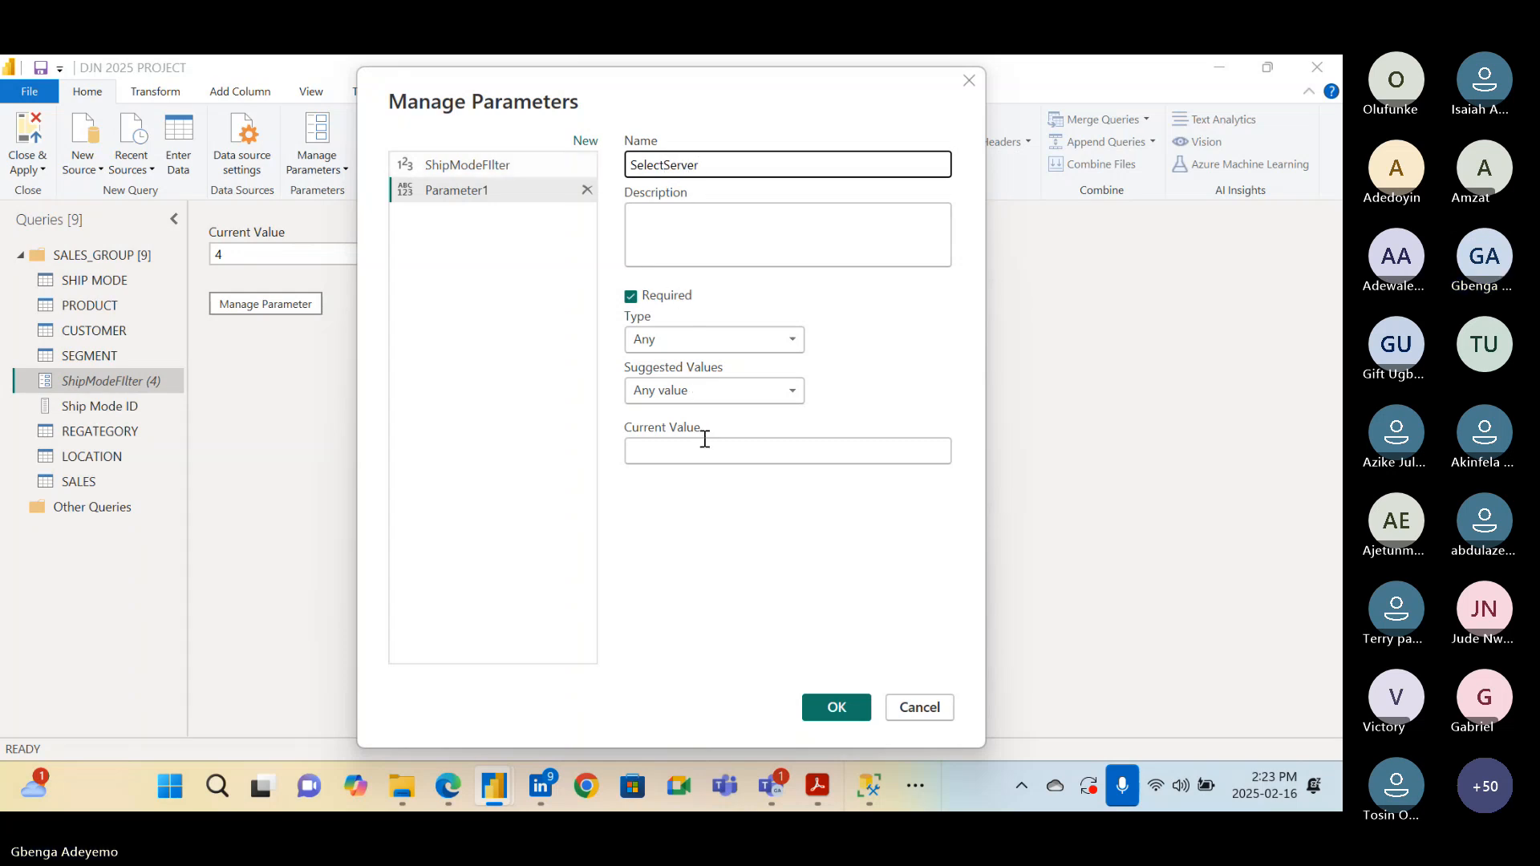
click(694, 406)
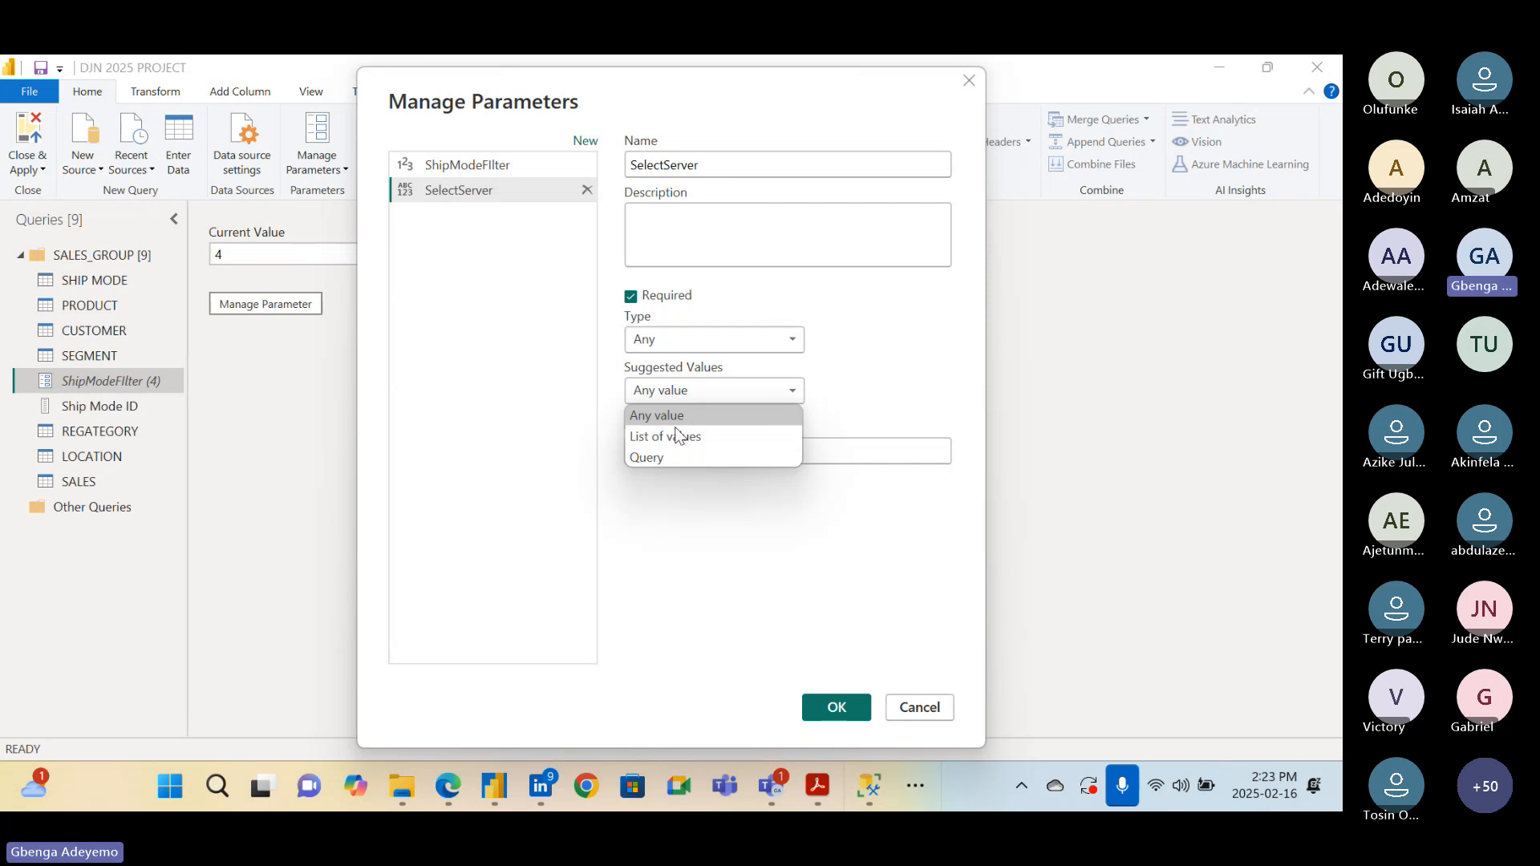
click(672, 435)
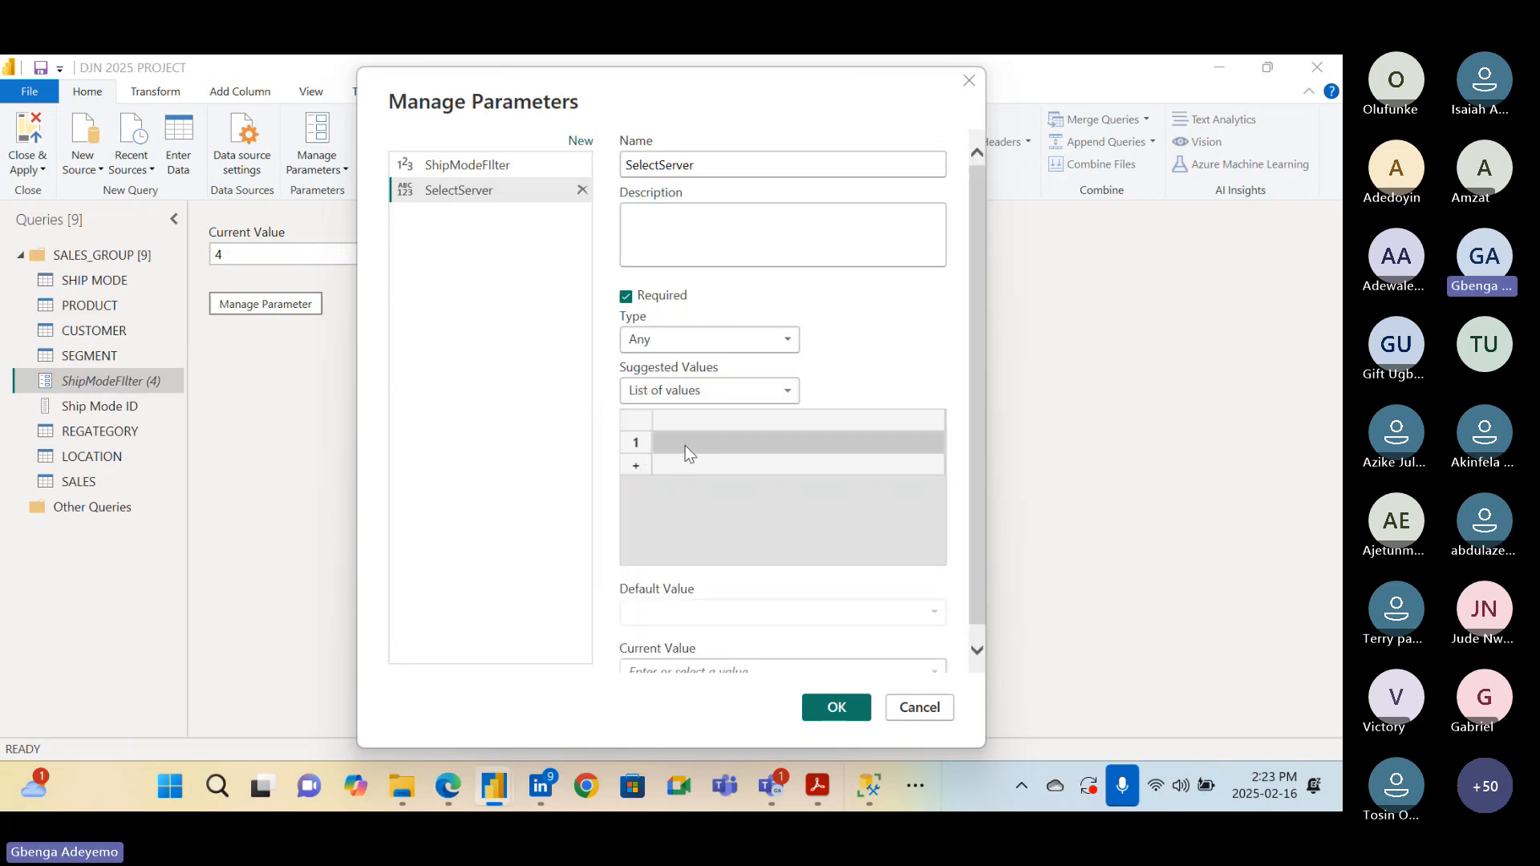
Enter the local SQLEXPRESS server name as the first suggested value of the SelectServer parameter
click(685, 442)
text(ADEYEMO\SQLEXPRESS)
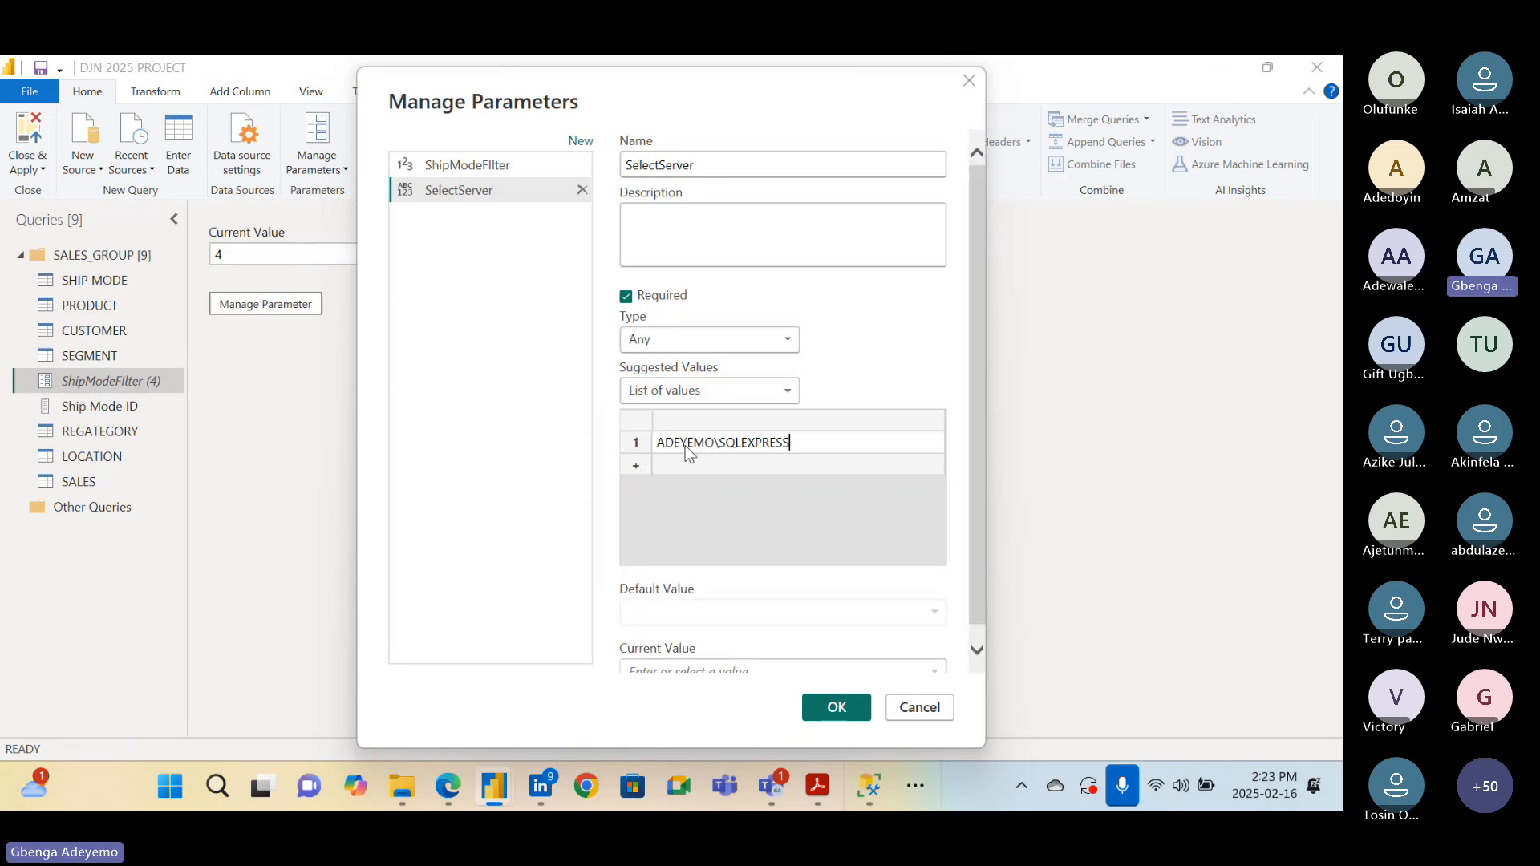
click(867, 328)
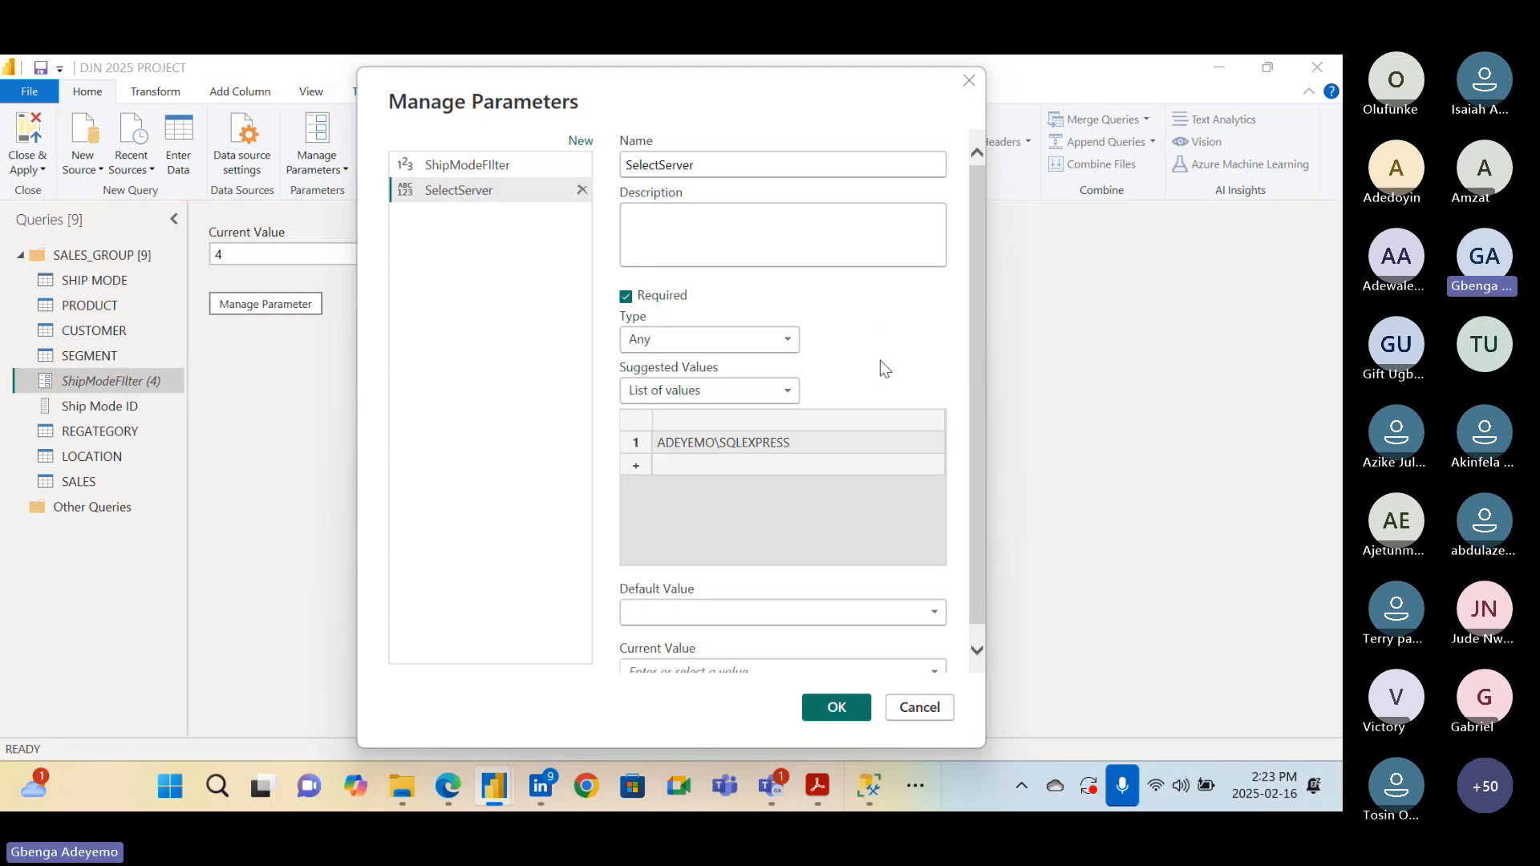
Set SelectServer's default and current values to the listed SQLEXPRESS server and save the parameter
scroll(879, 359, down, 1)
scroll(879, 360, up, 1)
scroll(811, 509, down, 1)
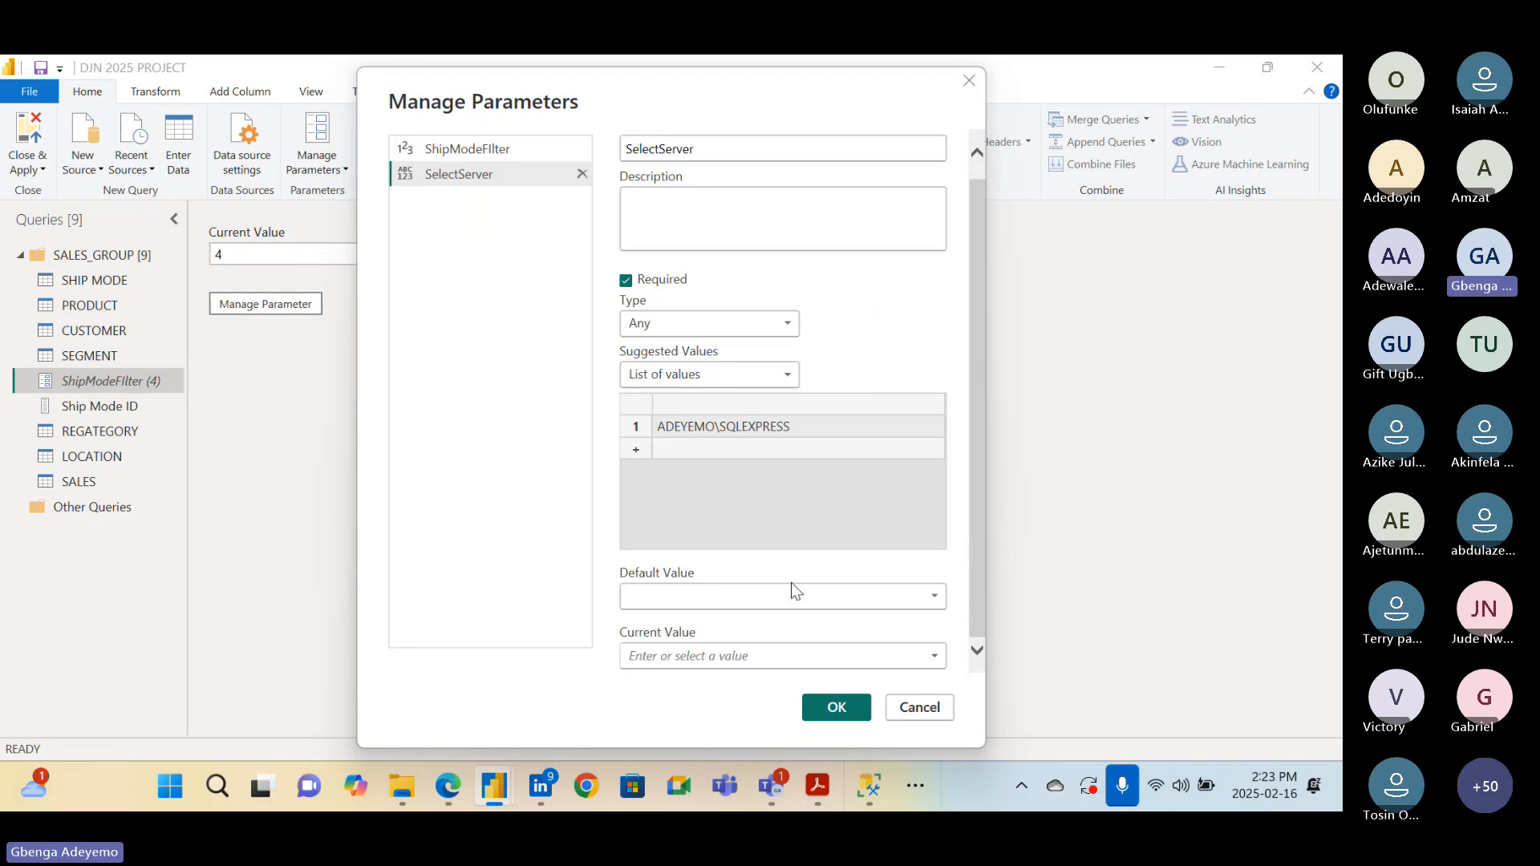
click(786, 595)
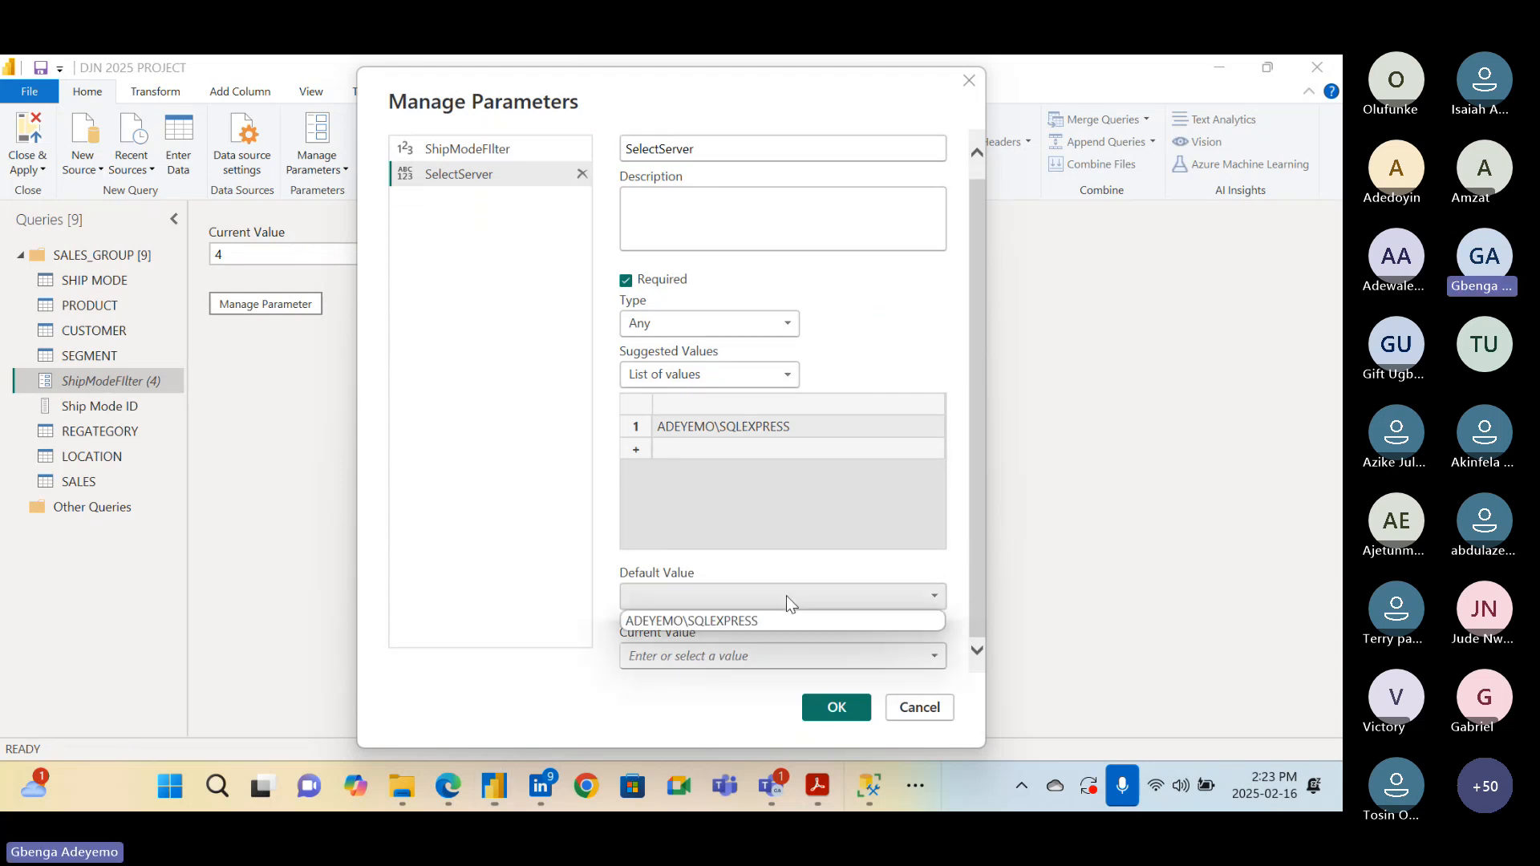
click(733, 619)
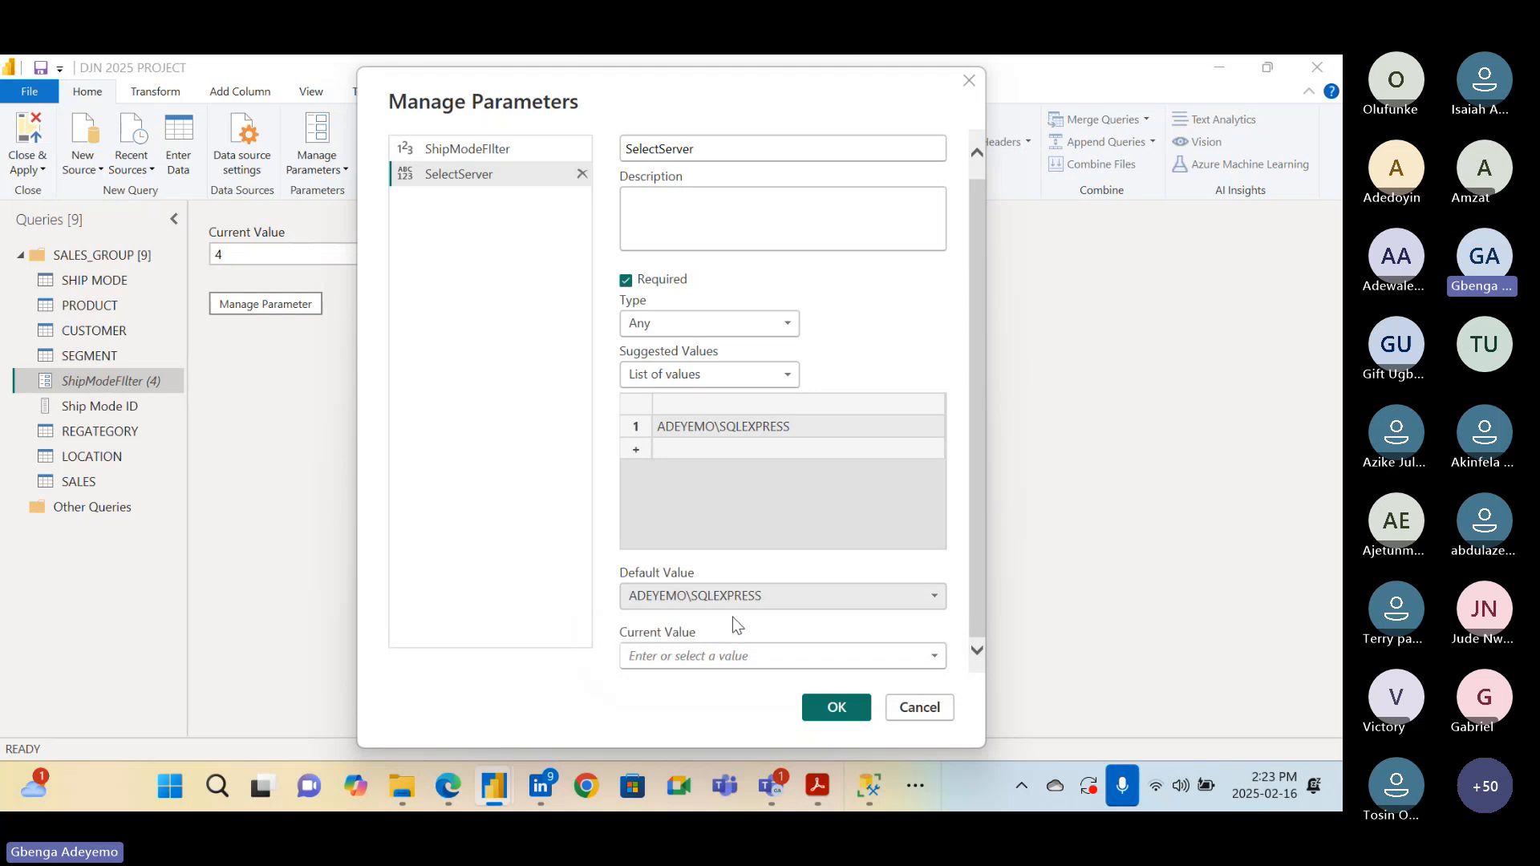
click(934, 656)
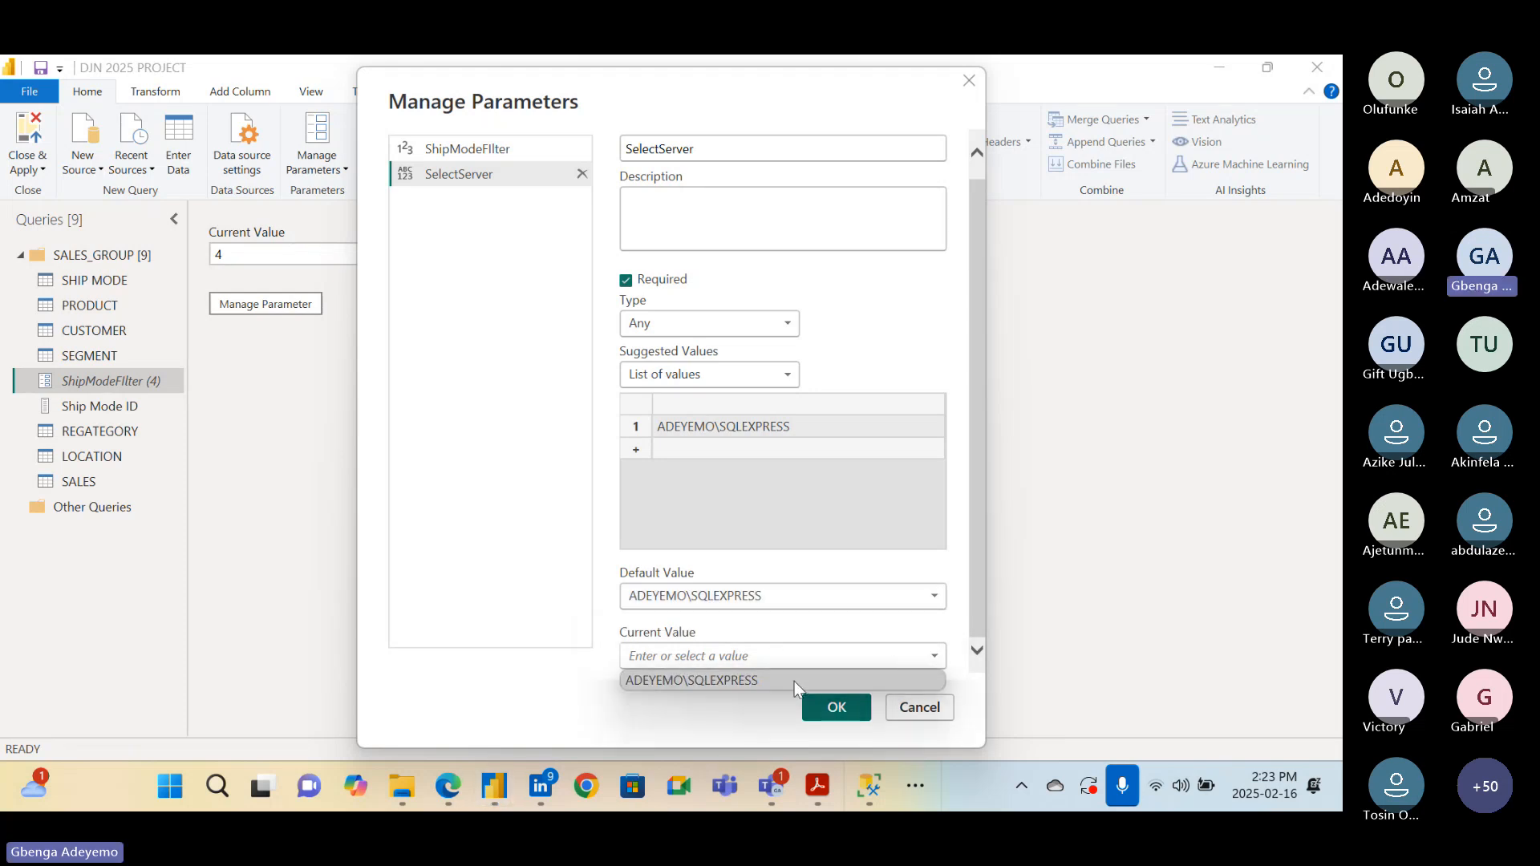
click(794, 681)
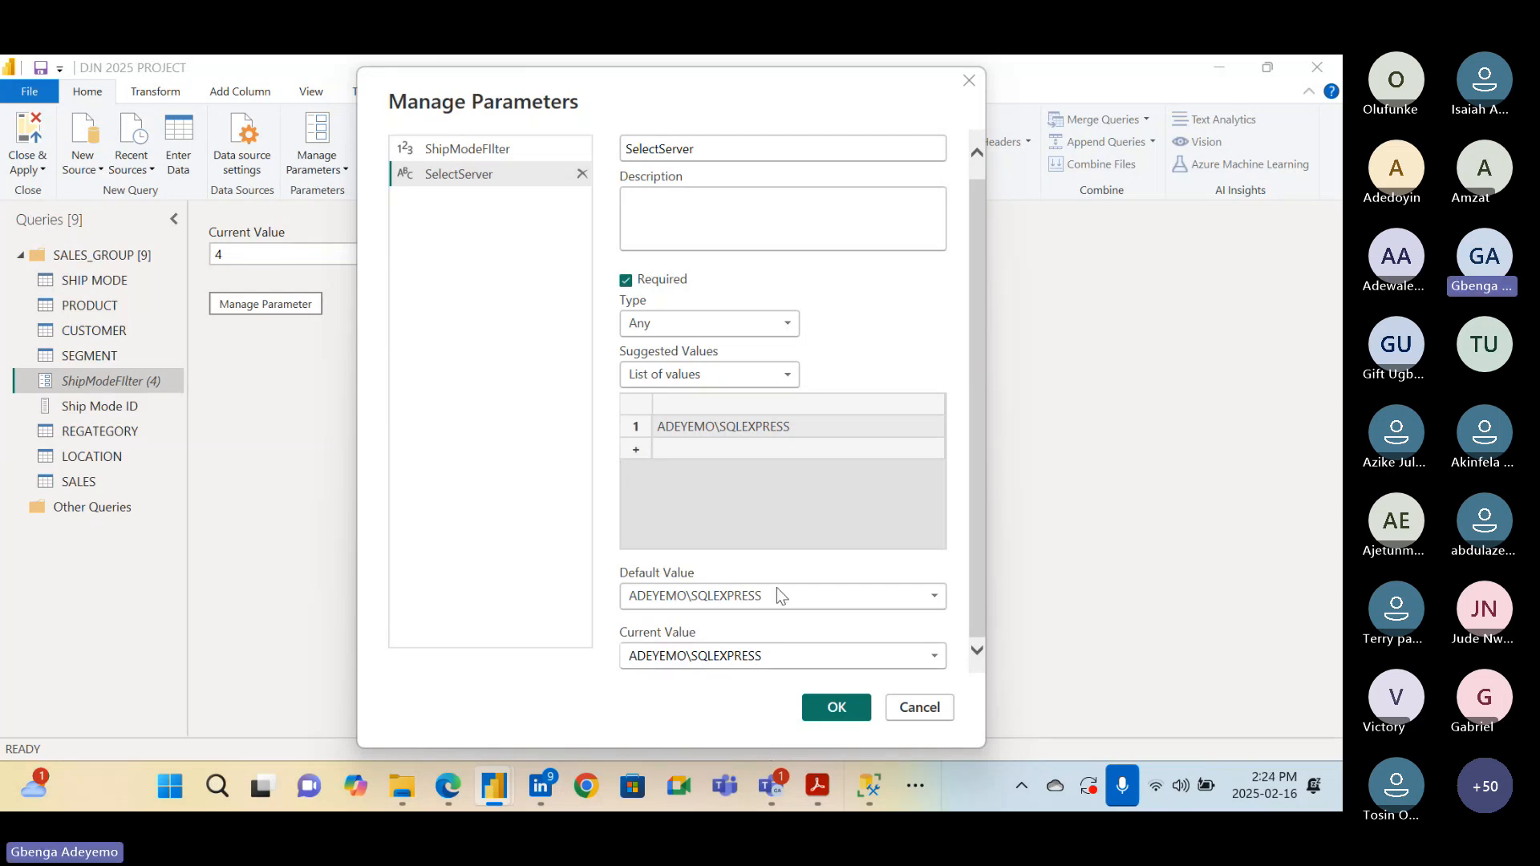
click(836, 707)
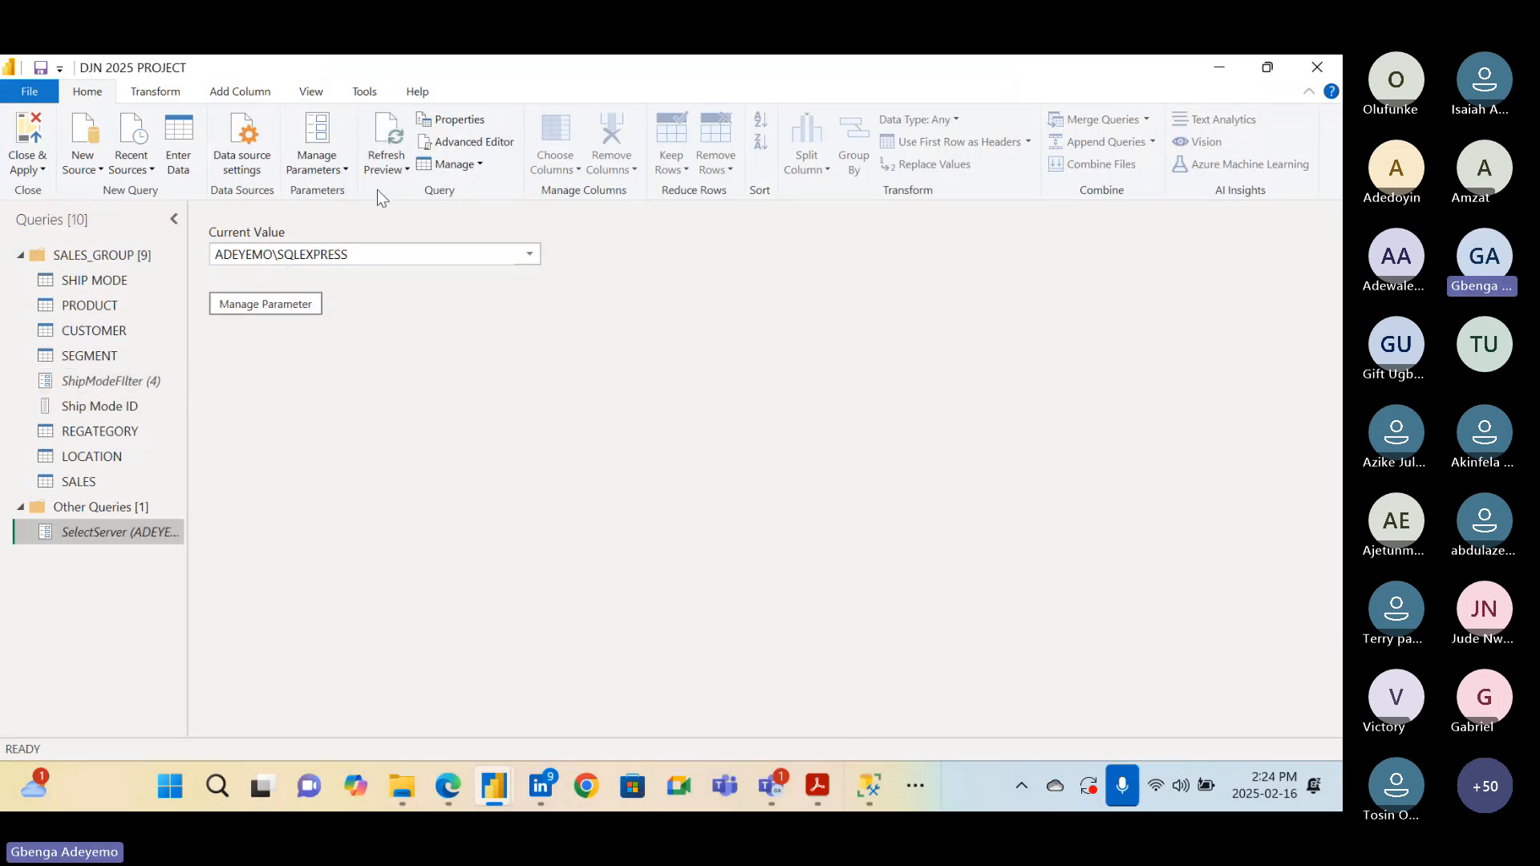
Add a new parameter named SelectDB and set its suggested values to List of values
click(339, 172)
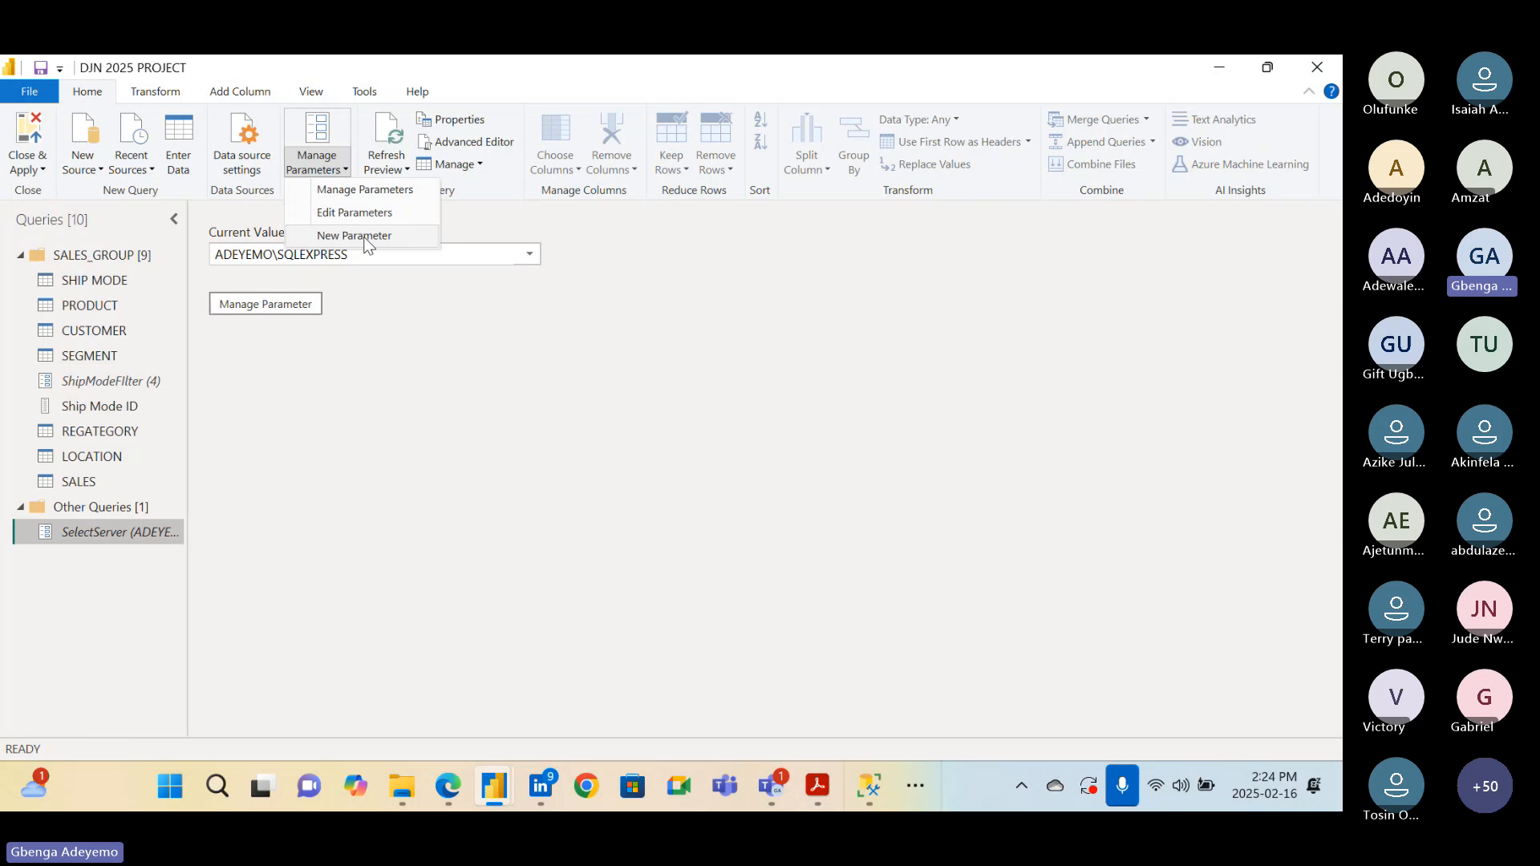
click(367, 238)
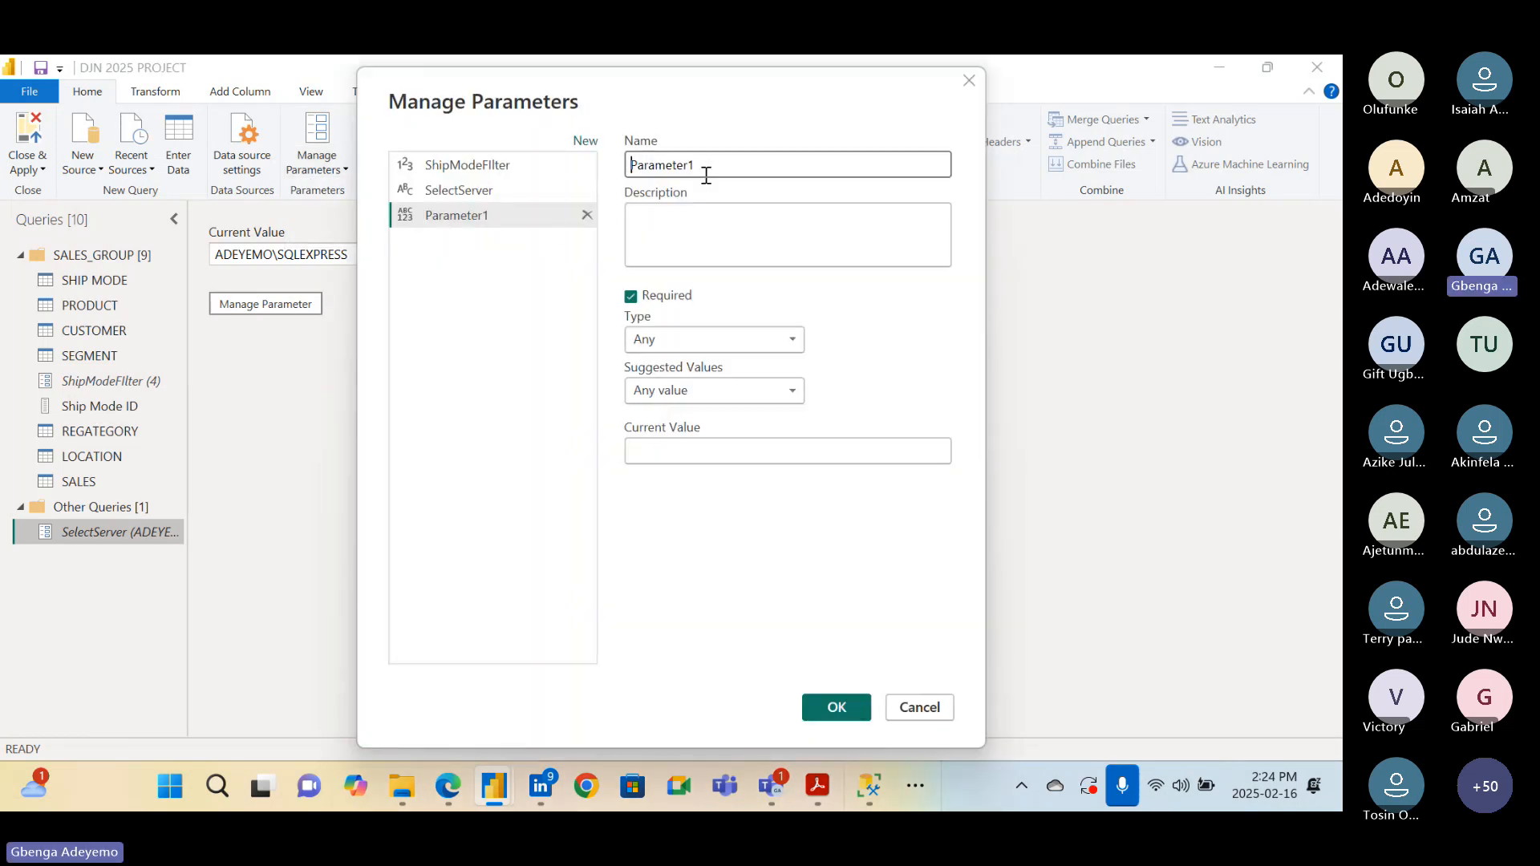
double_click(706, 174)
text(Sele)
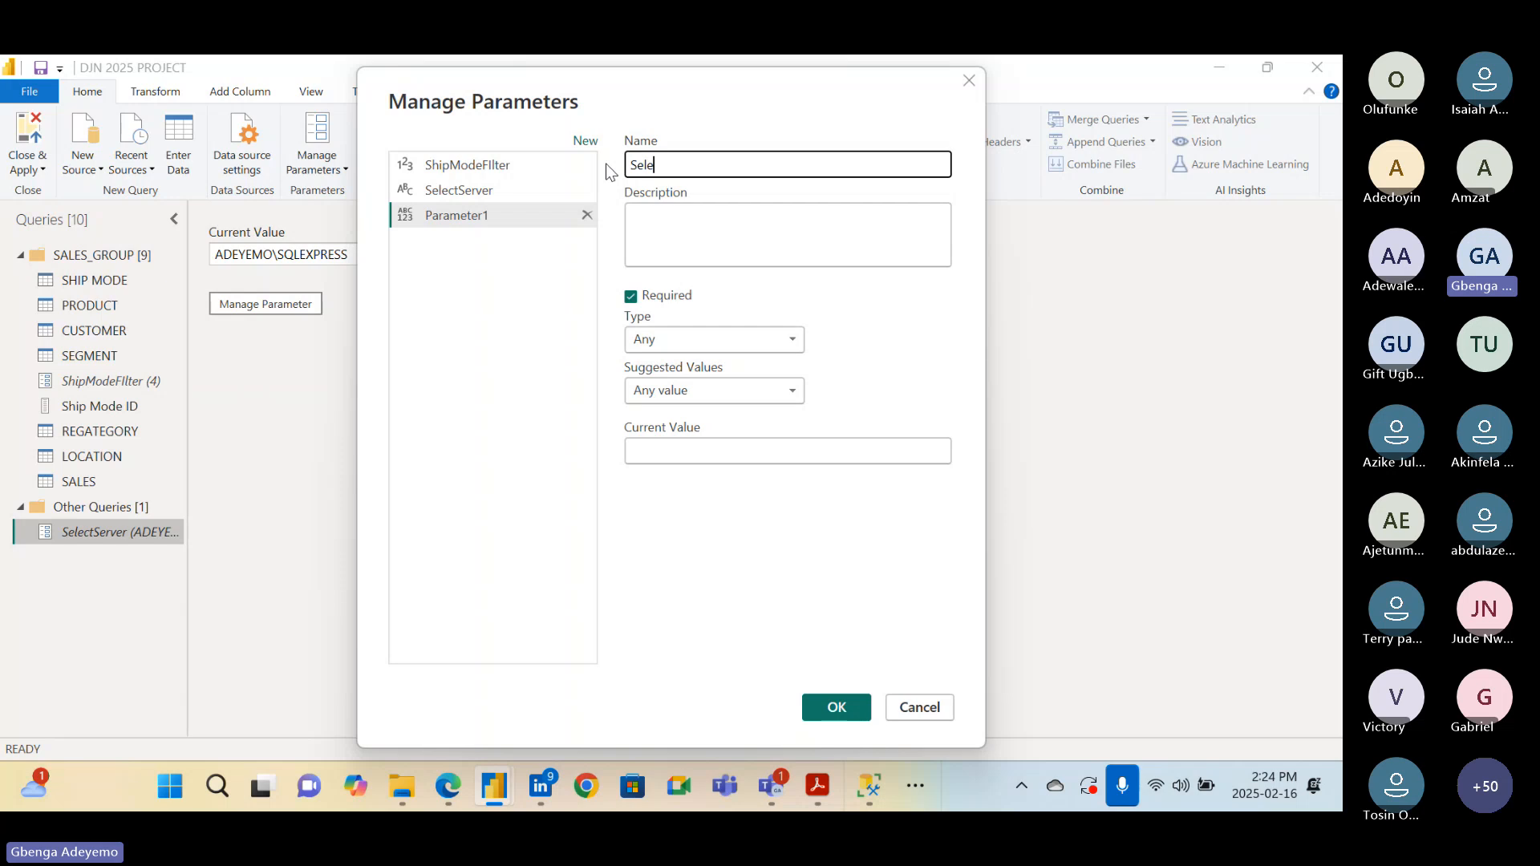
text(ctDB)
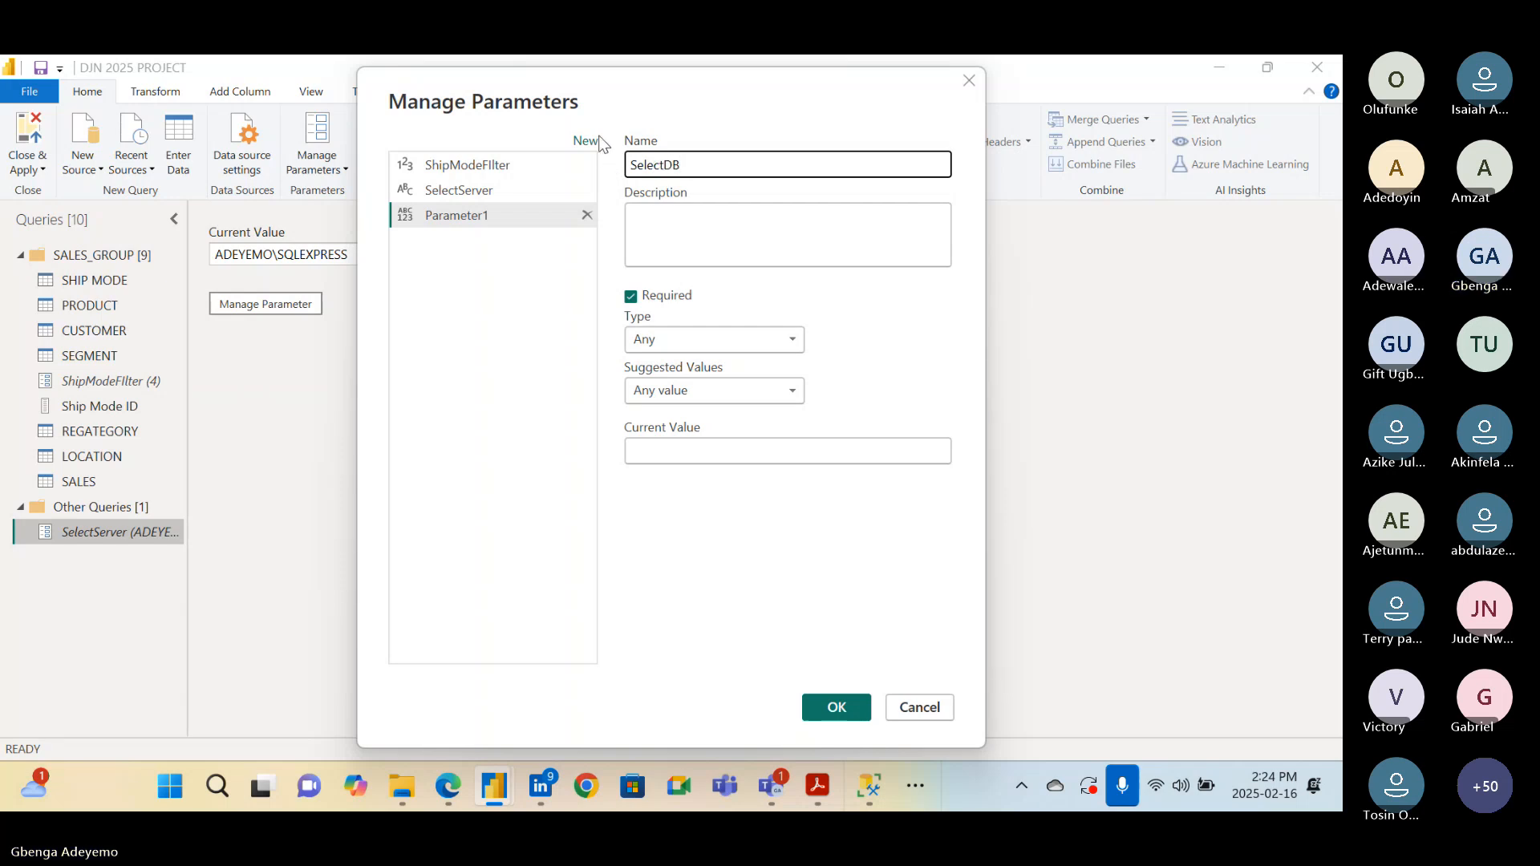
click(580, 57)
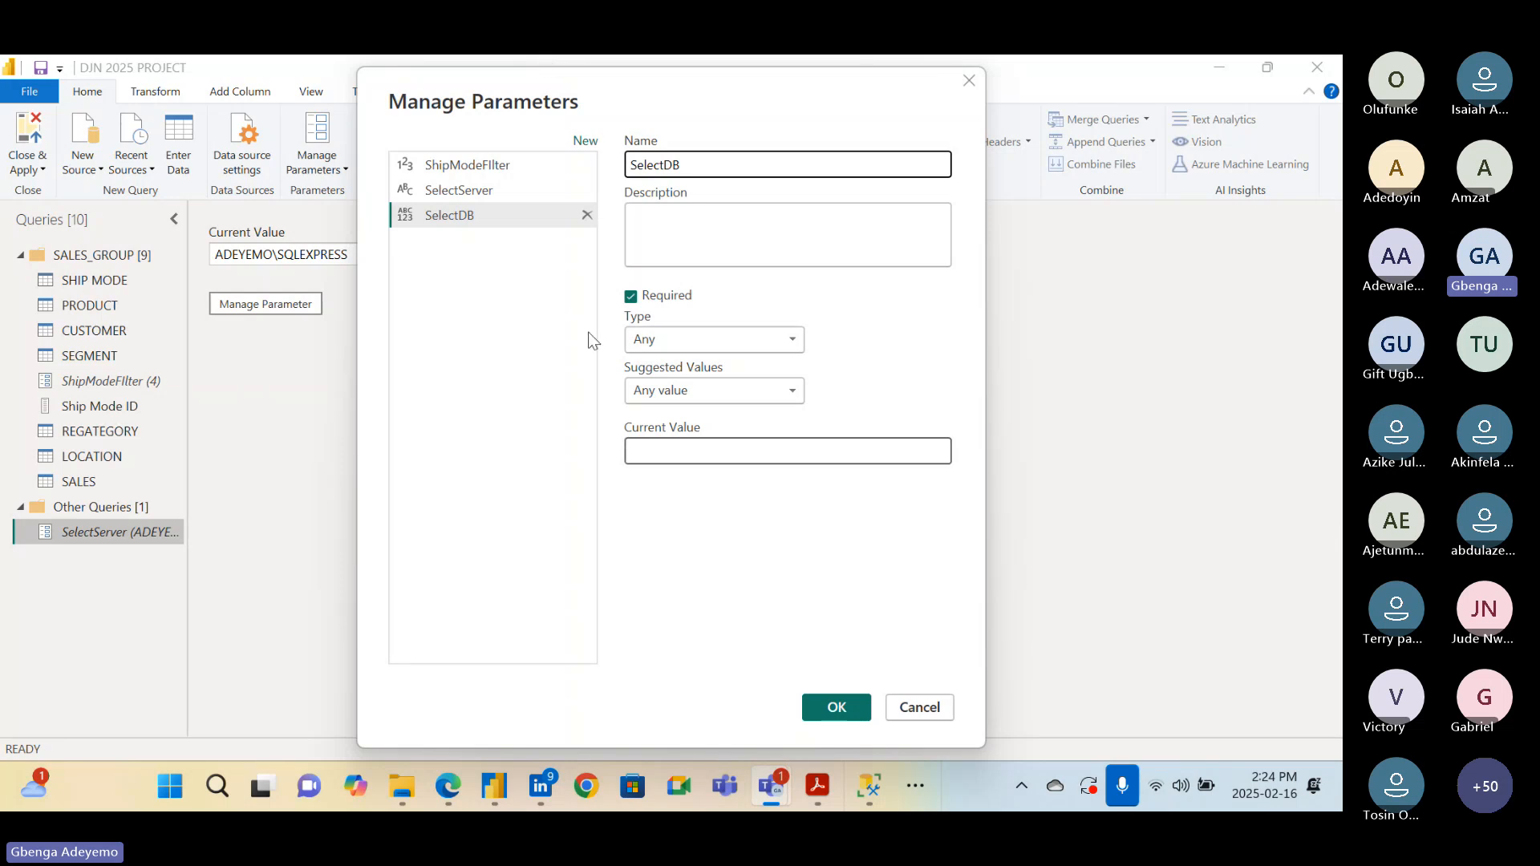
click(697, 390)
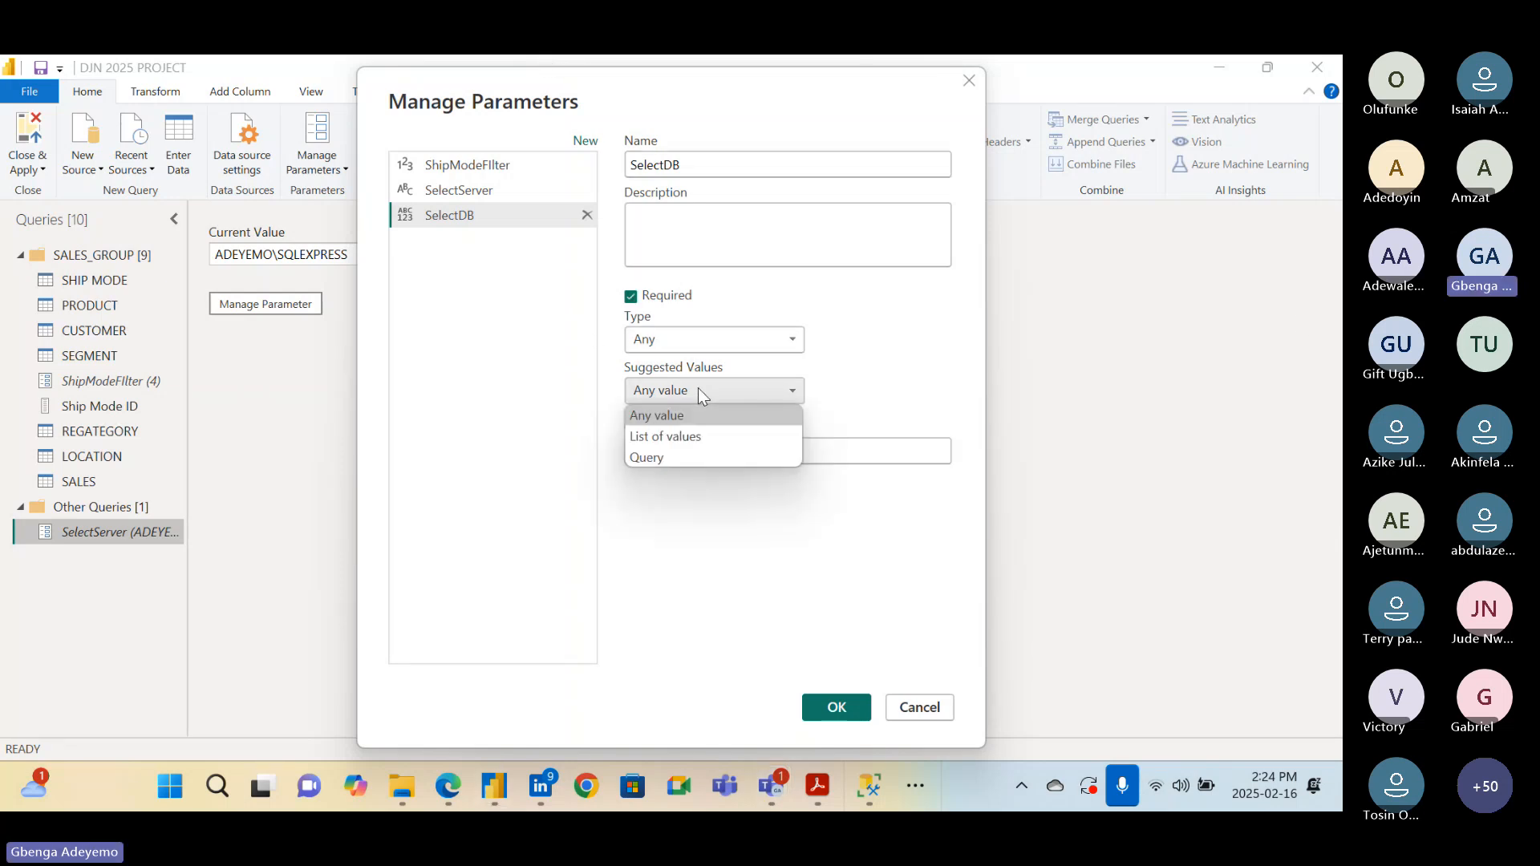
click(676, 435)
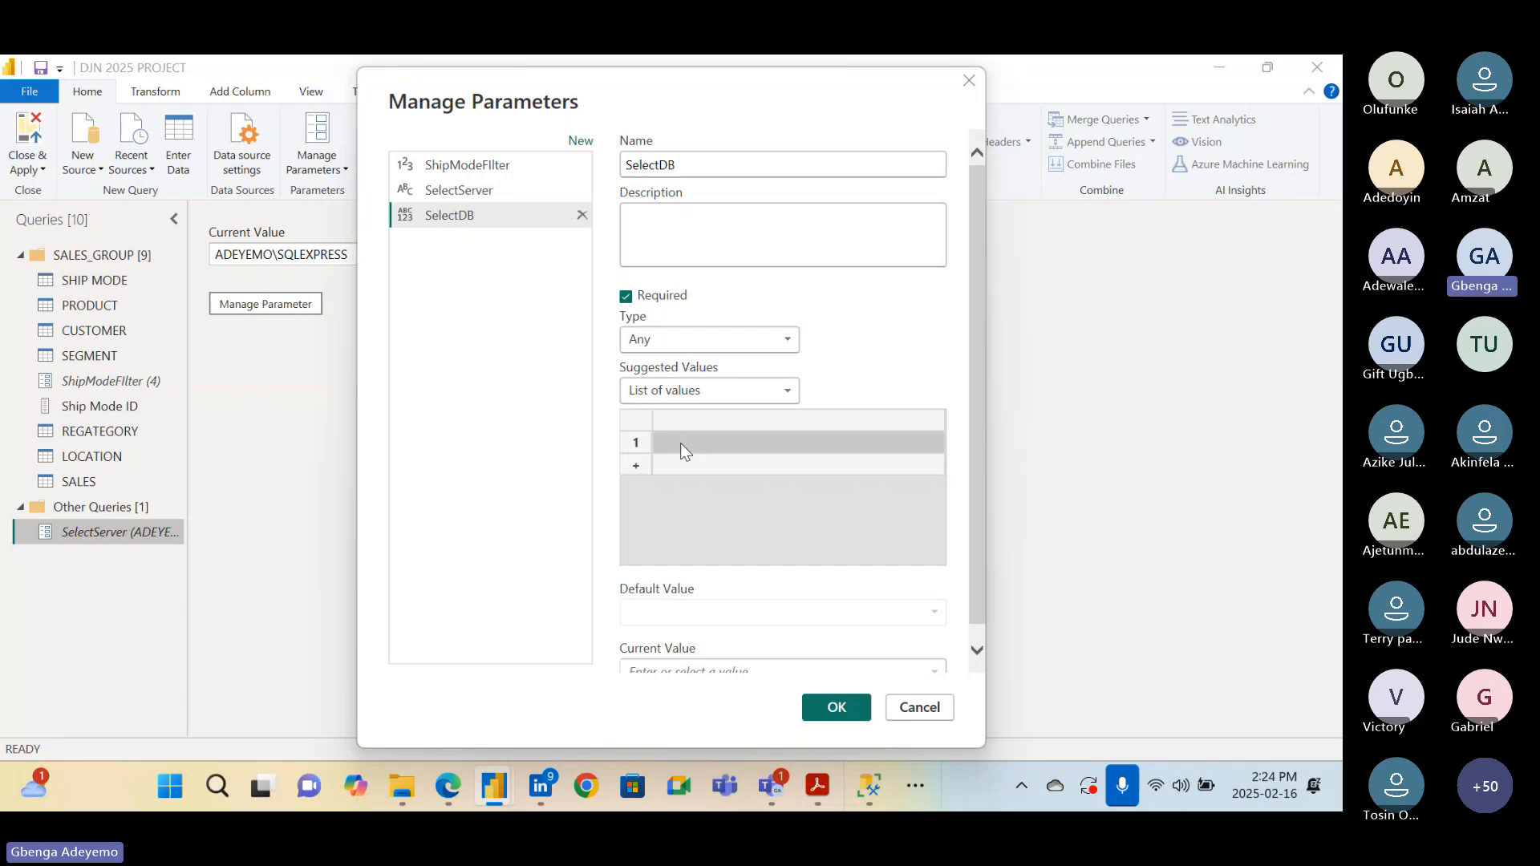
Copy the List_db database name from SQL Server Management Studio and enter it as SelectDB's first suggested value in Power BI
click(868, 785)
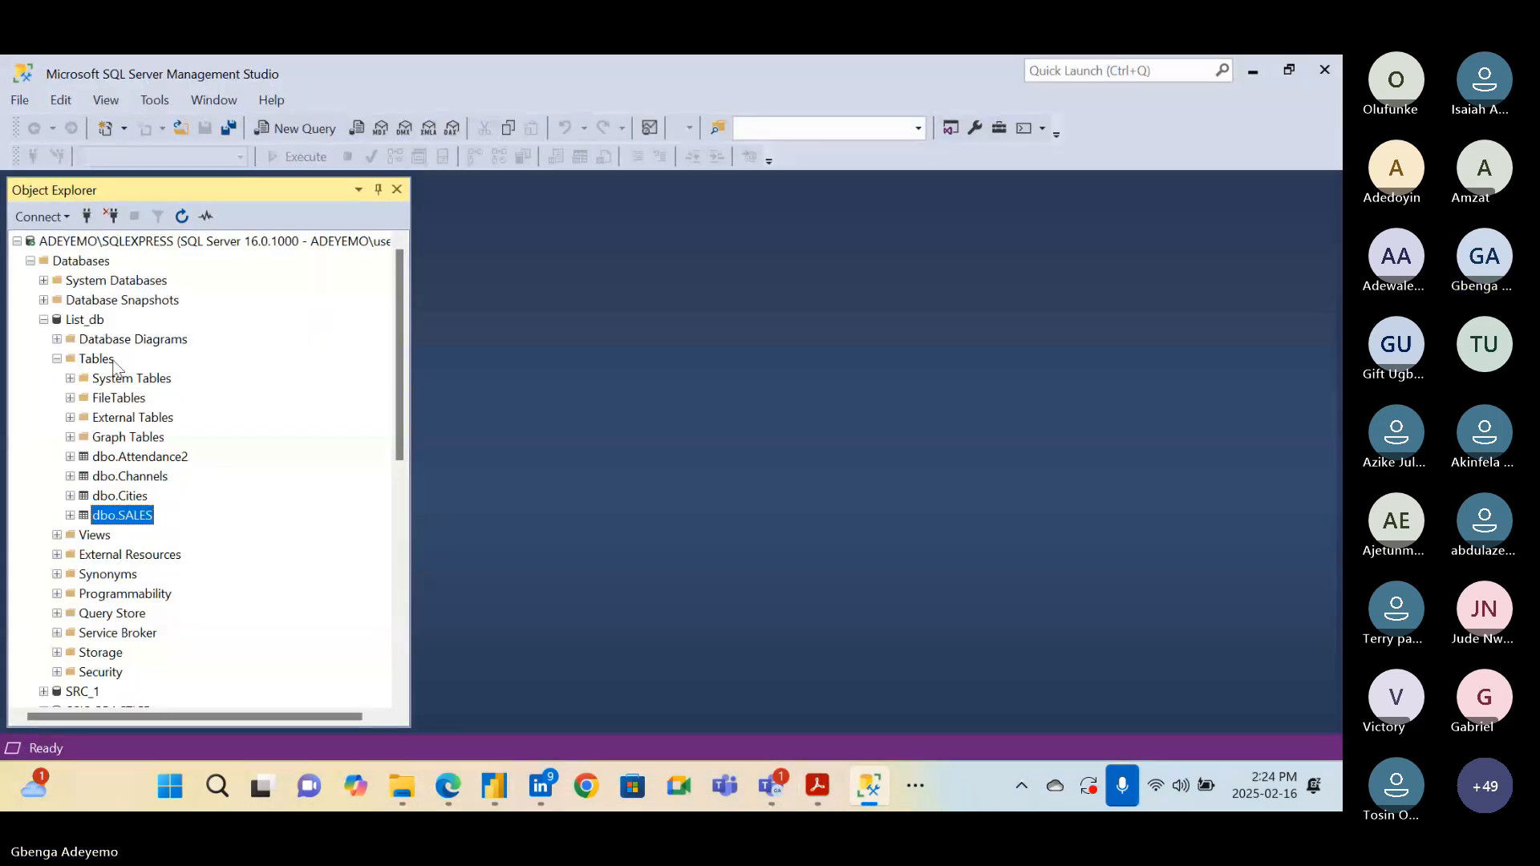
click(87, 321)
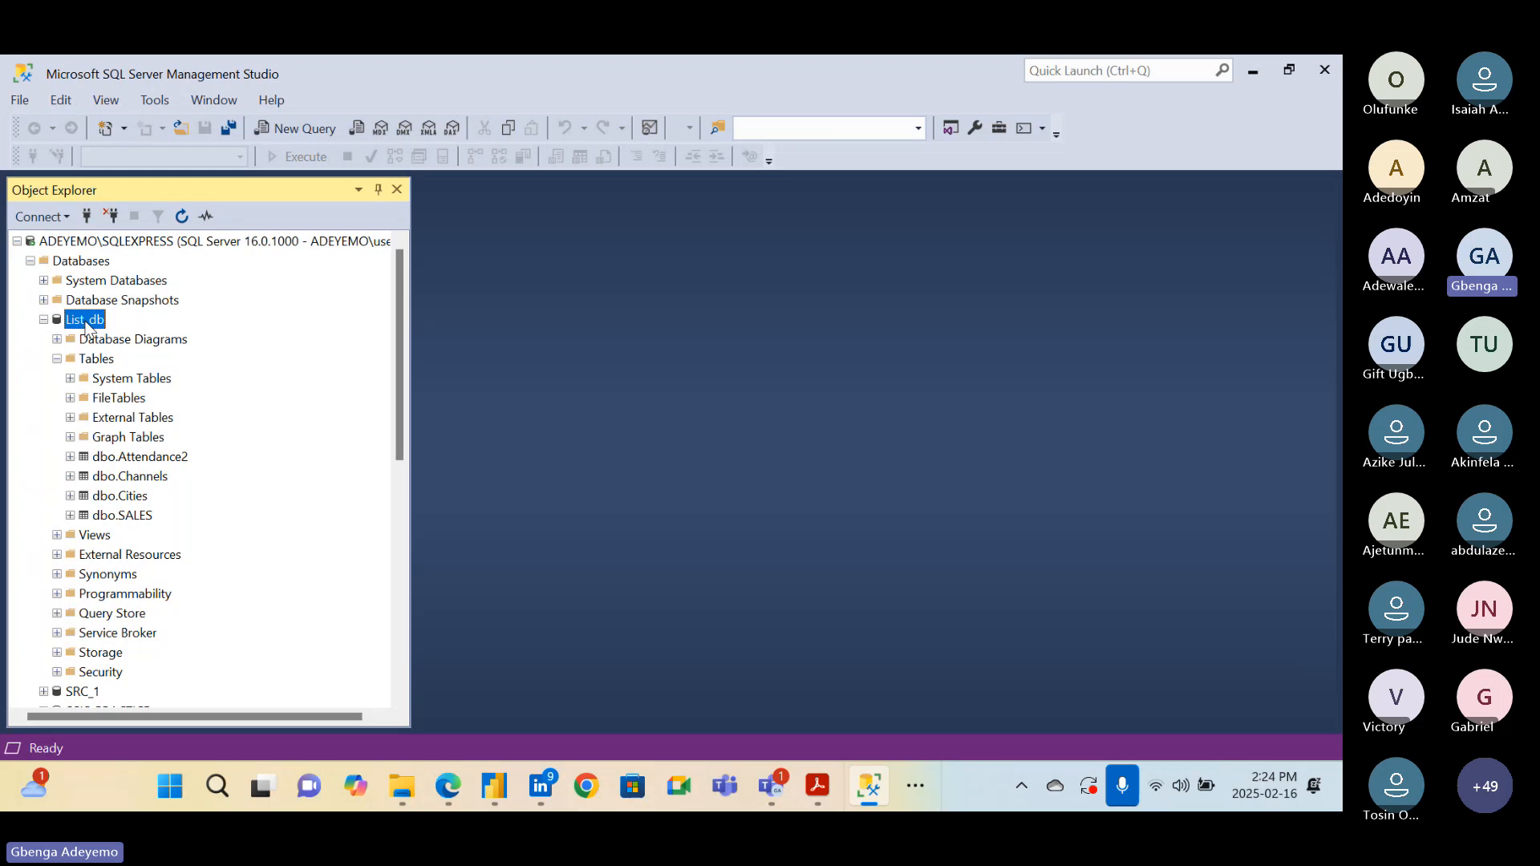
click(87, 321)
key(ctrl+c)
click(506, 789)
click(611, 633)
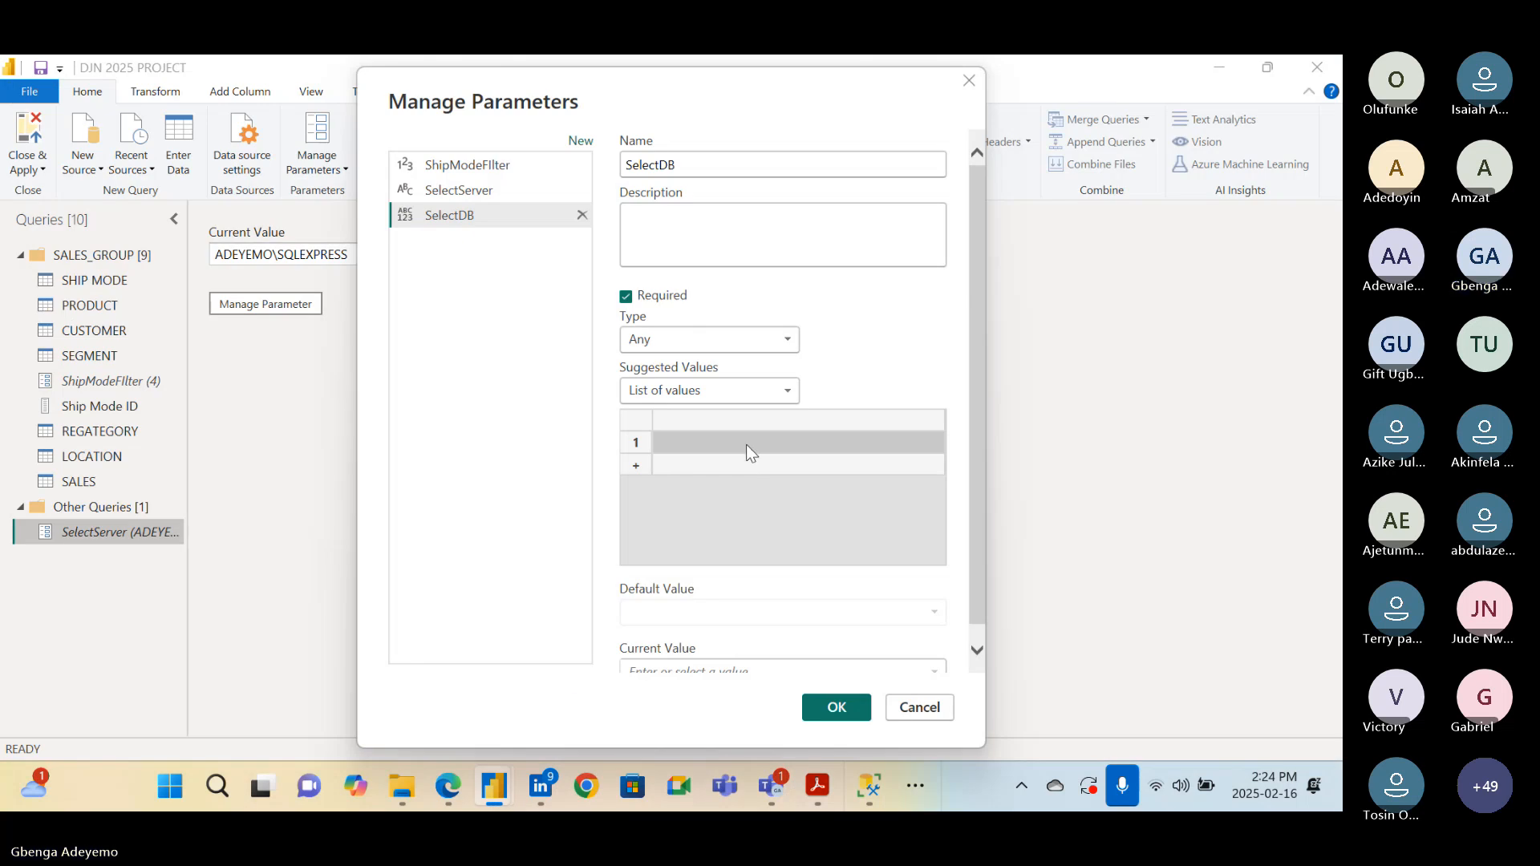
click(734, 445)
key(ctrl+v)
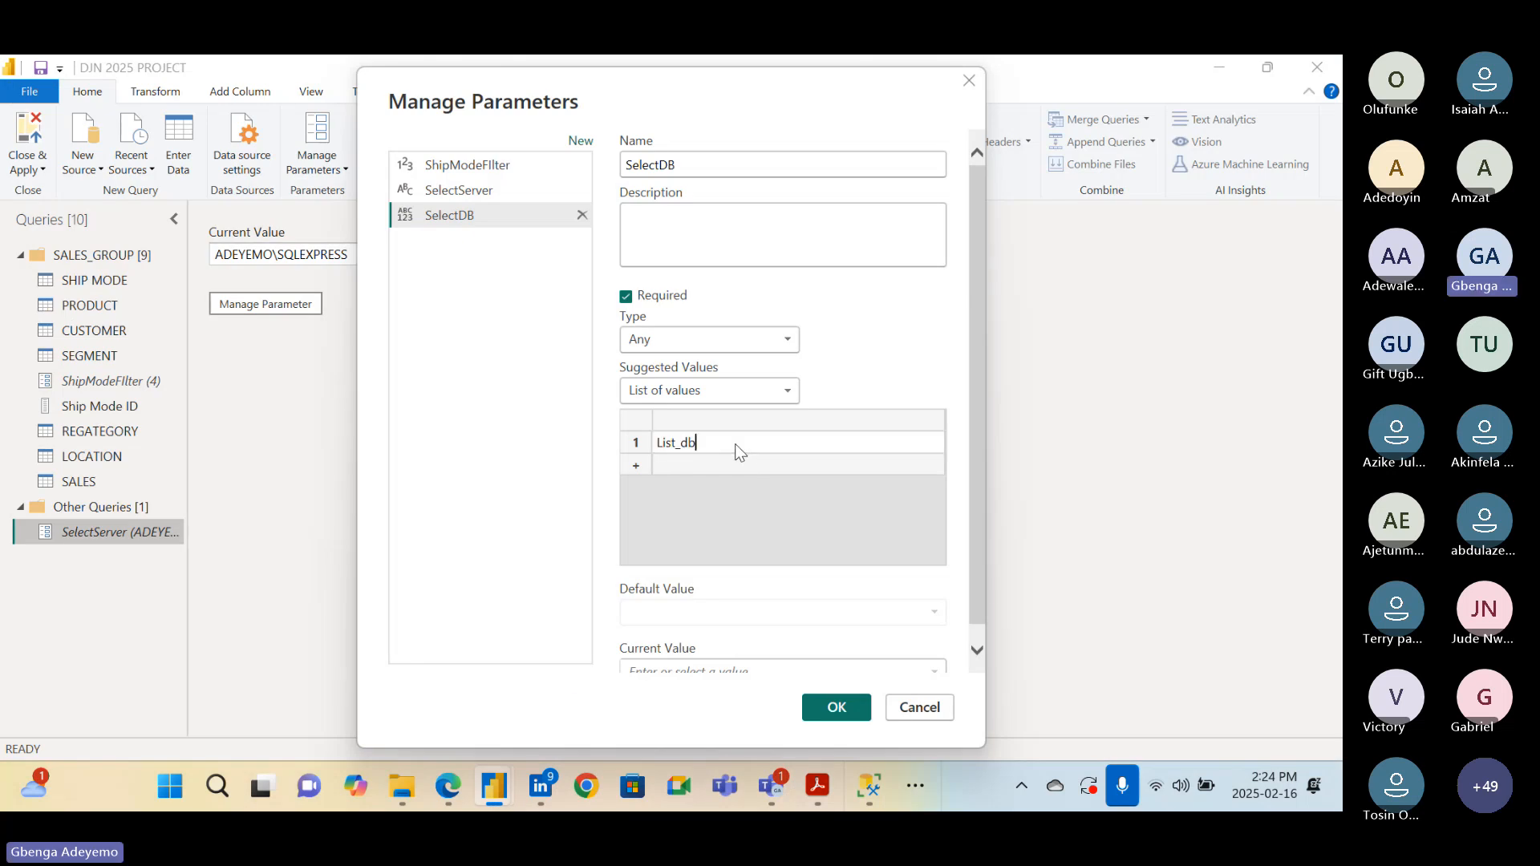
Add a second row to SelectDB's value list and copy the Transactions database name from SQL Server Management Studio
click(700, 465)
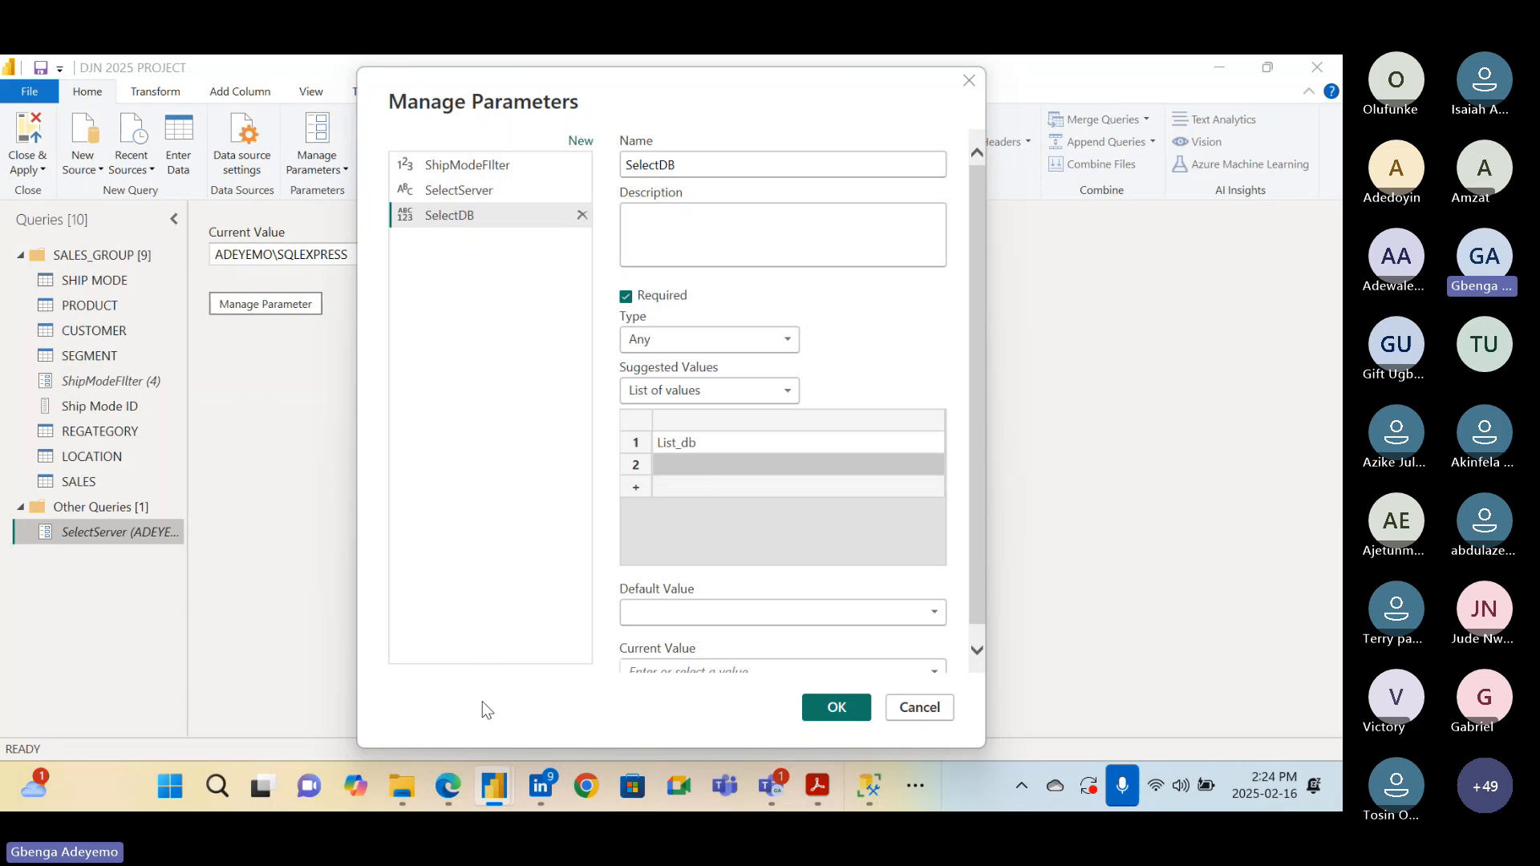
click(866, 792)
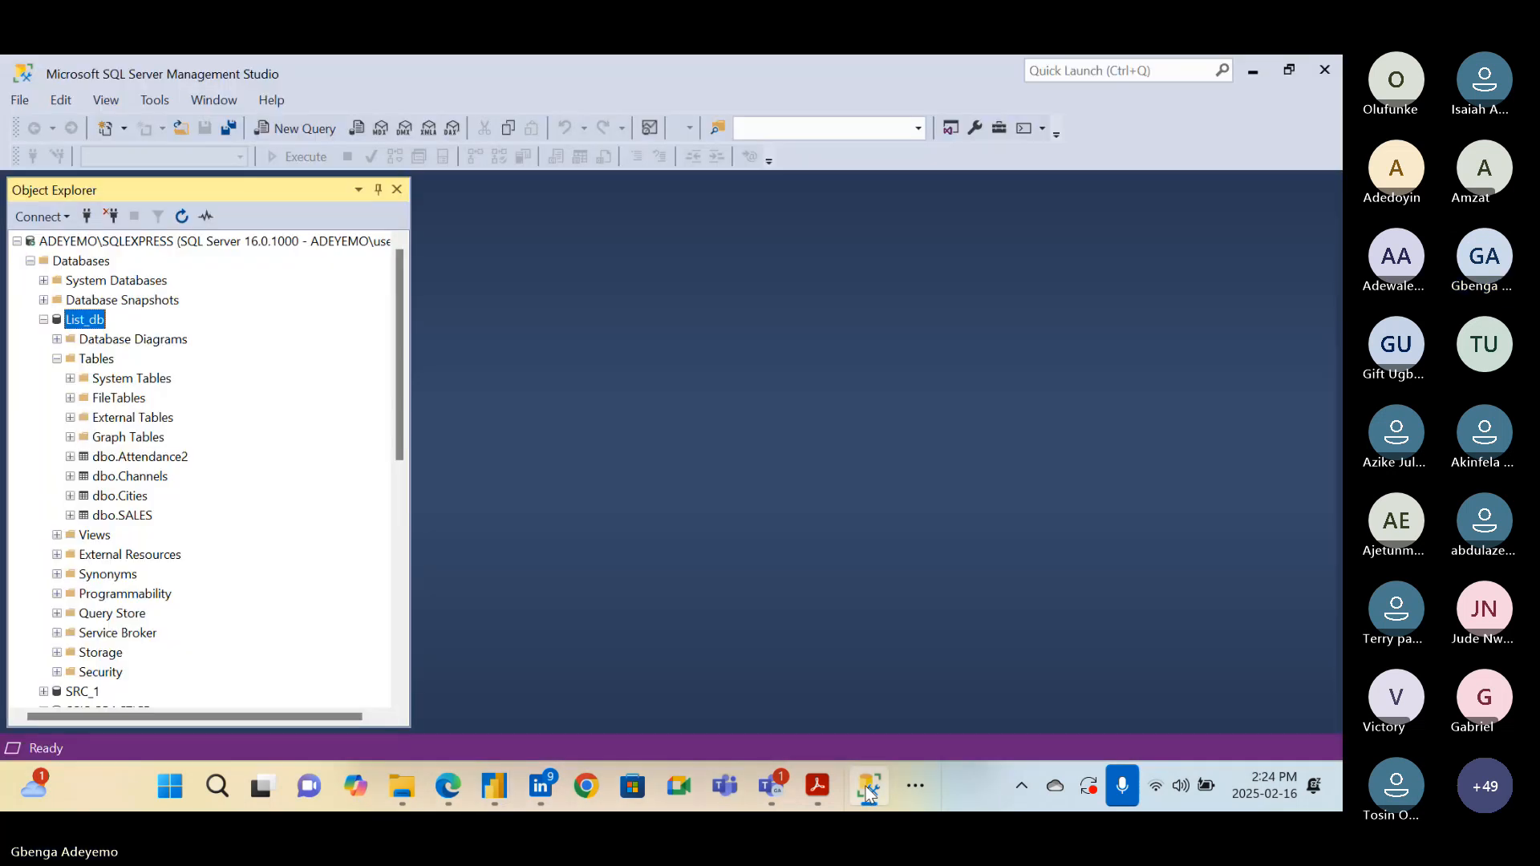
scroll(145, 602, down, 1)
scroll(144, 602, down, 1)
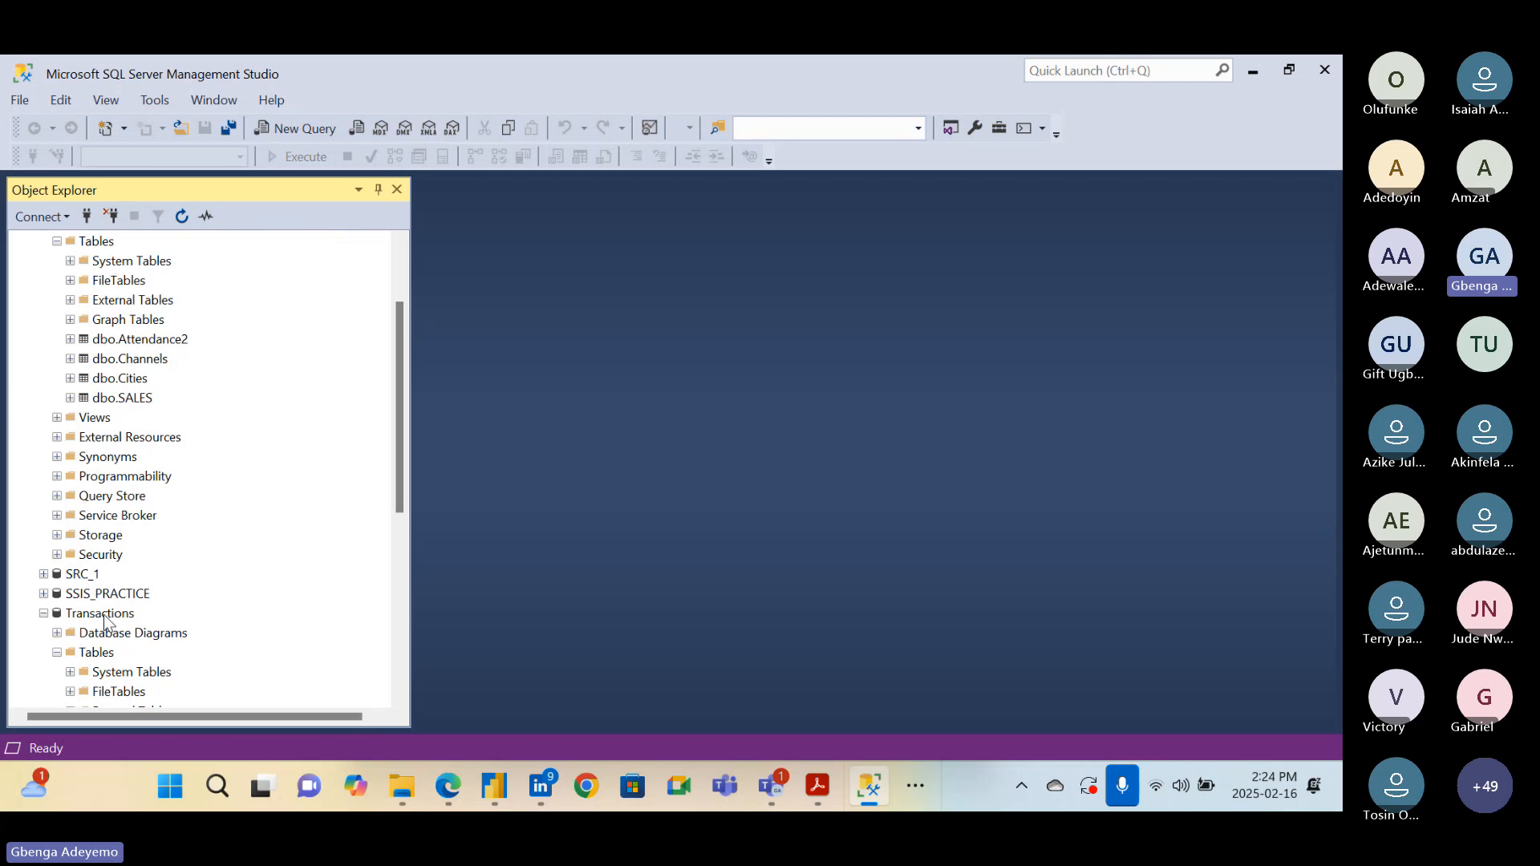
double_click(108, 616)
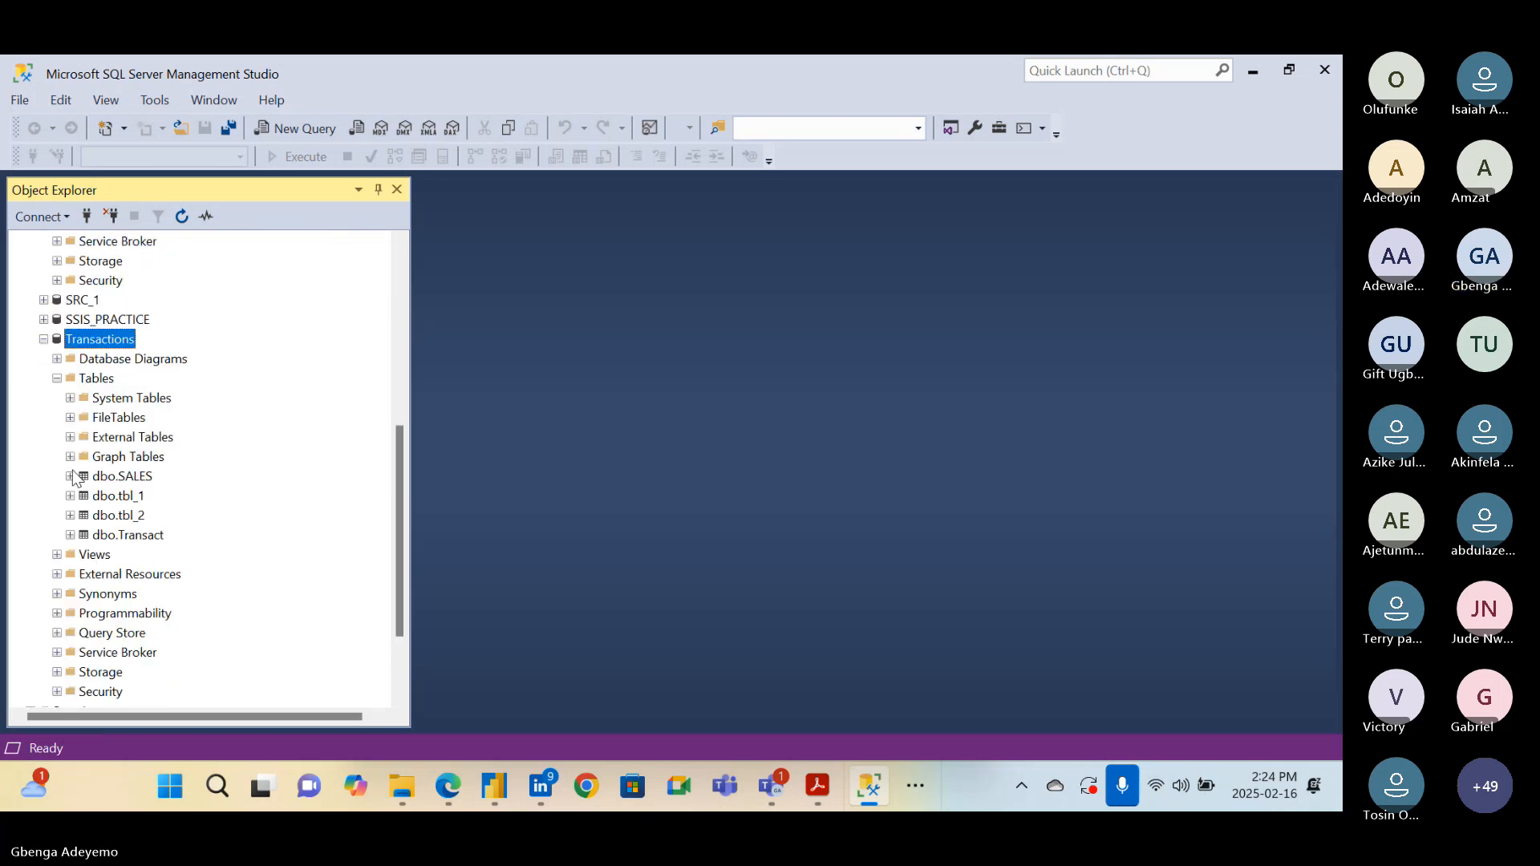
double_click(96, 339)
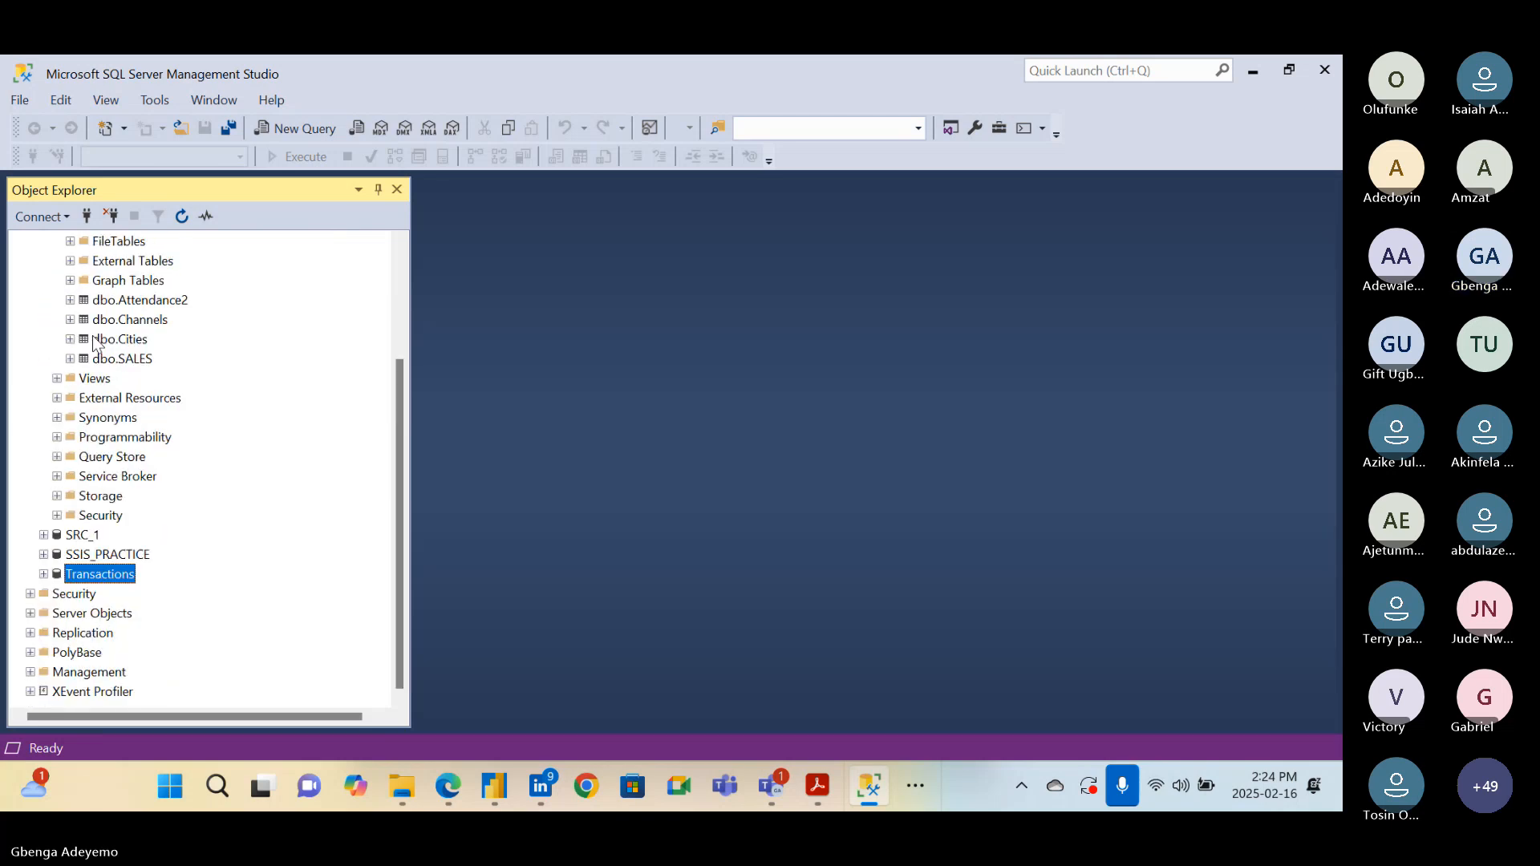
double_click(110, 576)
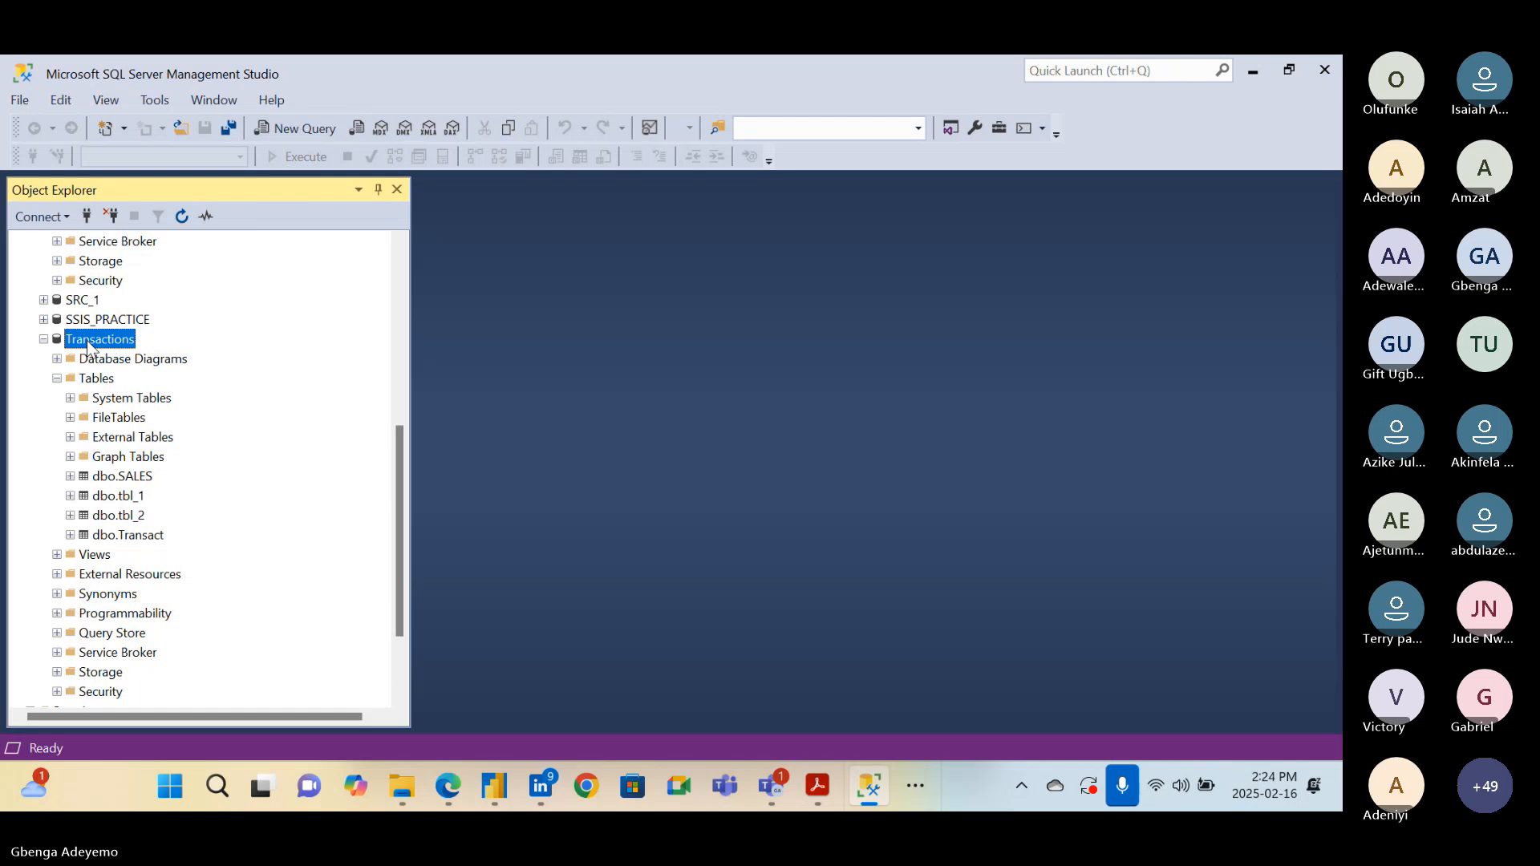
double_click(88, 340)
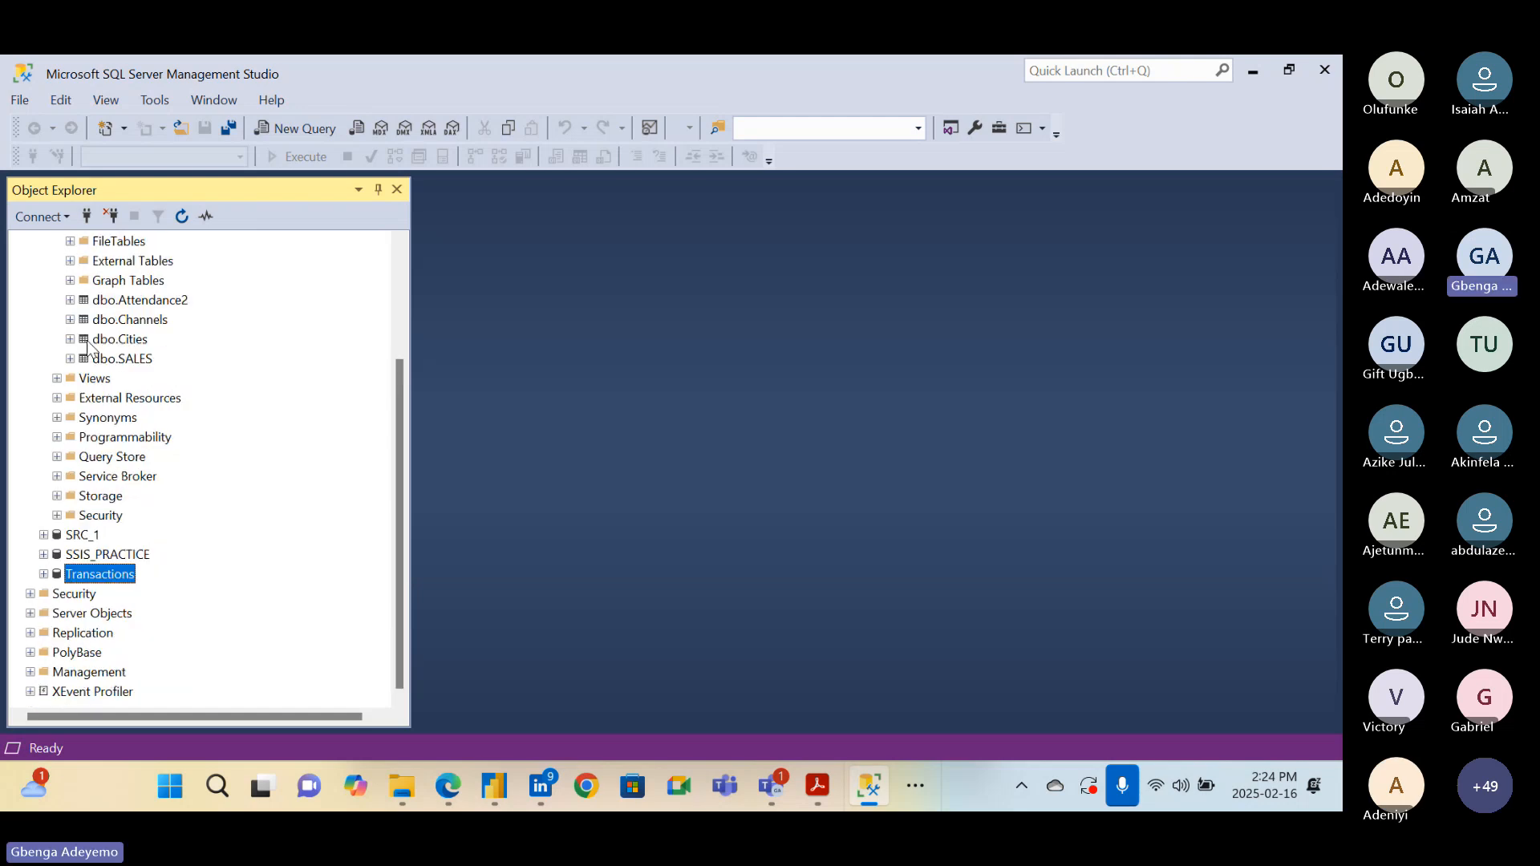
double_click(84, 576)
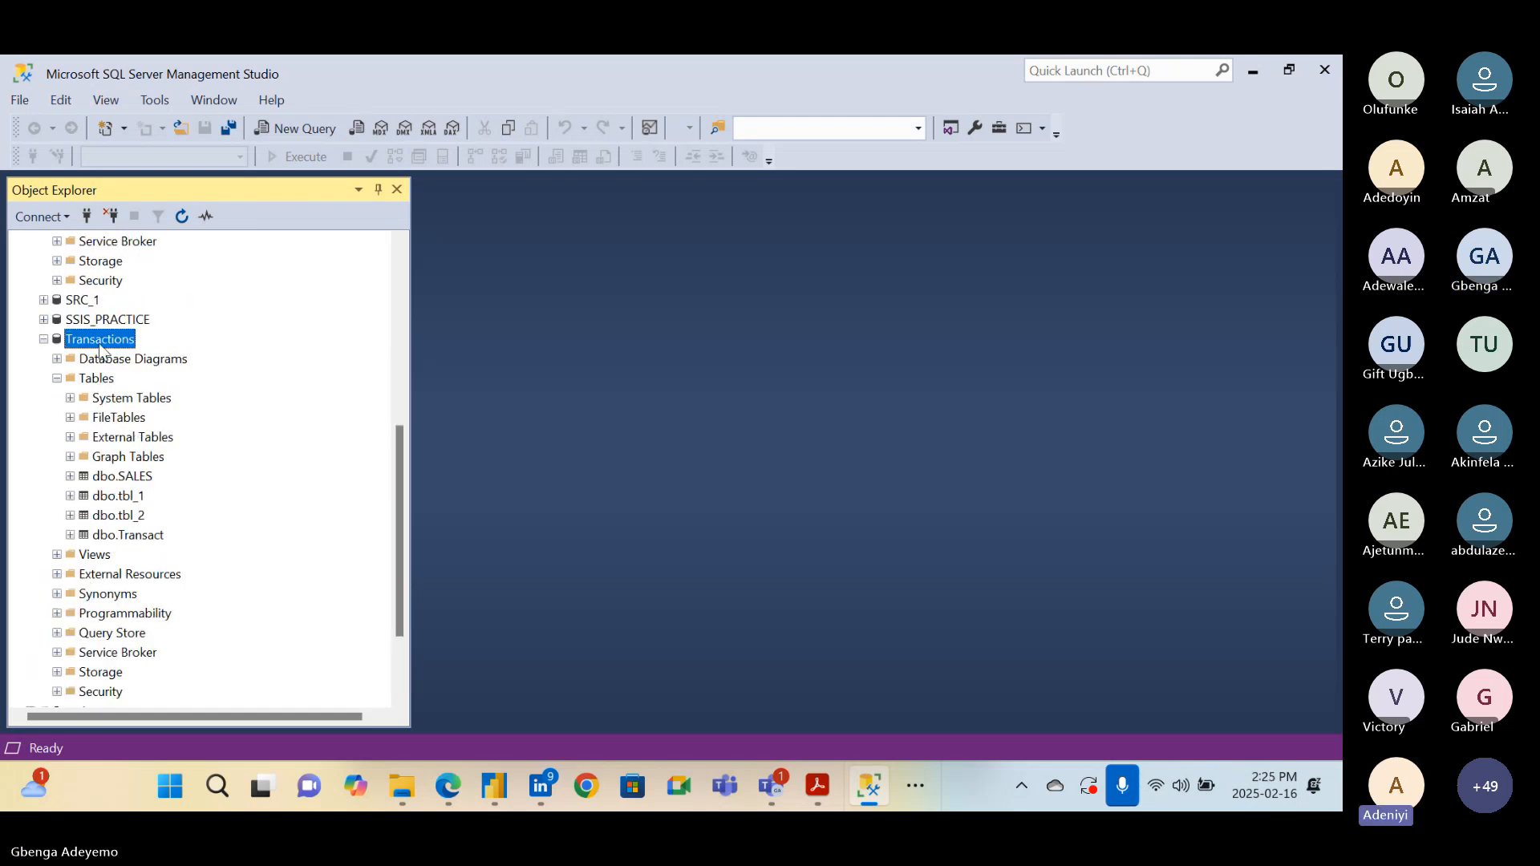
click(95, 340)
key(ctrl+c)
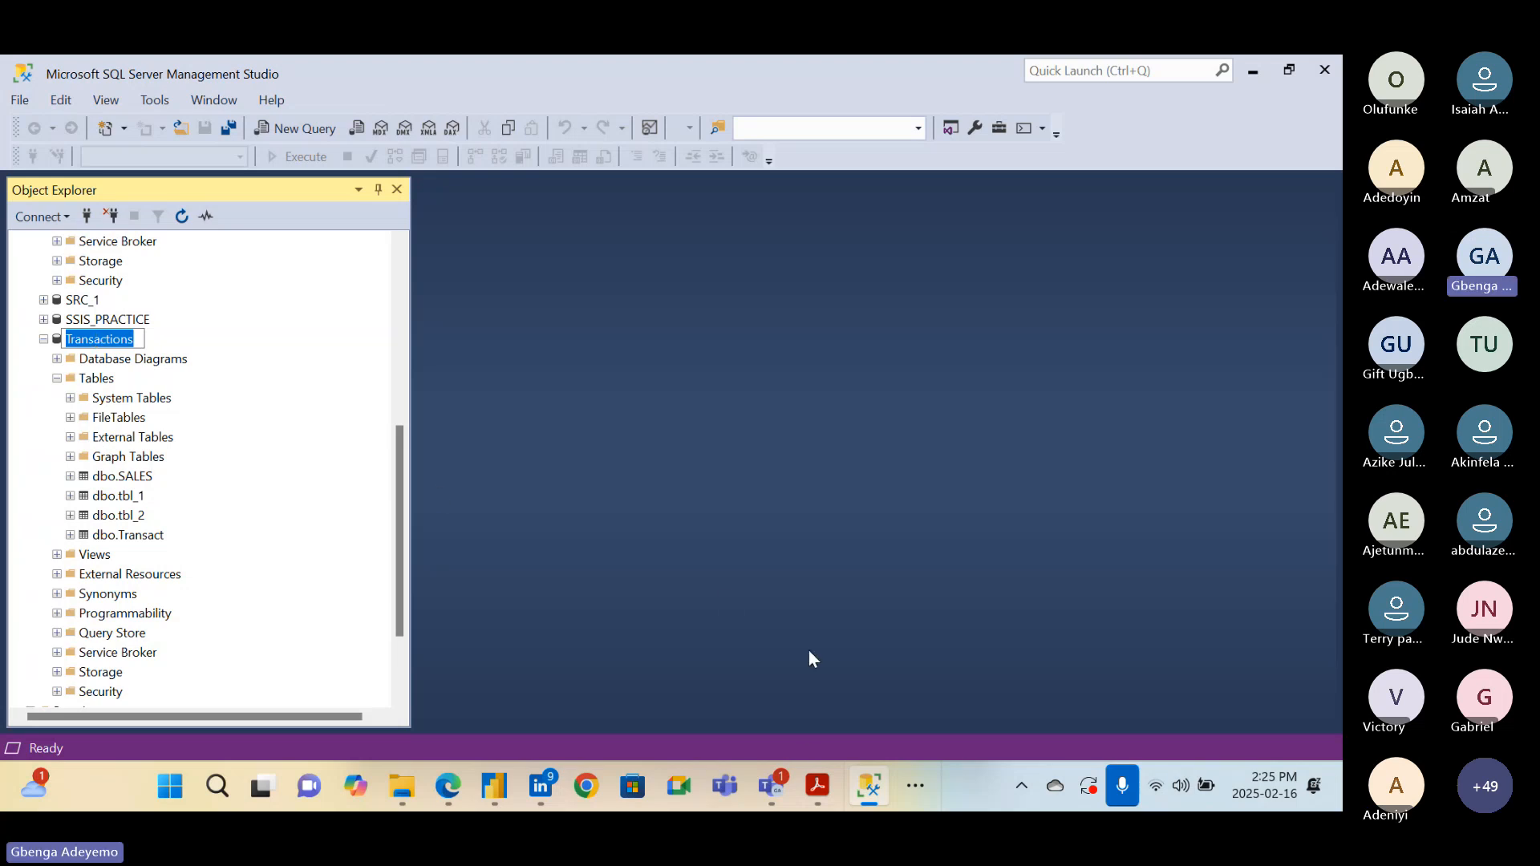
Return to the Power BI parameter dialog and enter Transactions as SelectDB's second suggested value
mouse_move(517, 774)
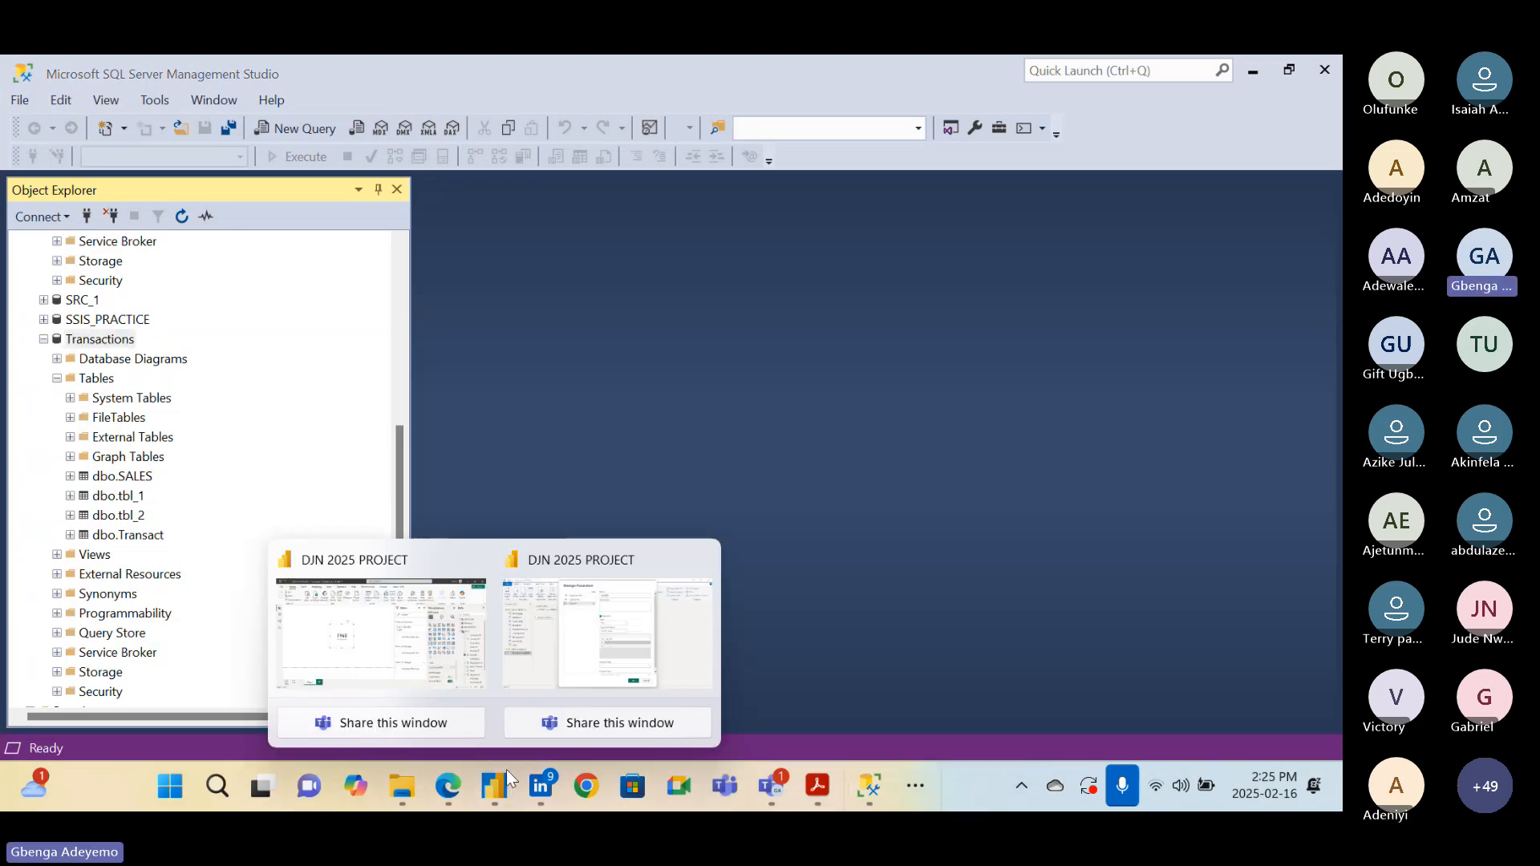
click(612, 660)
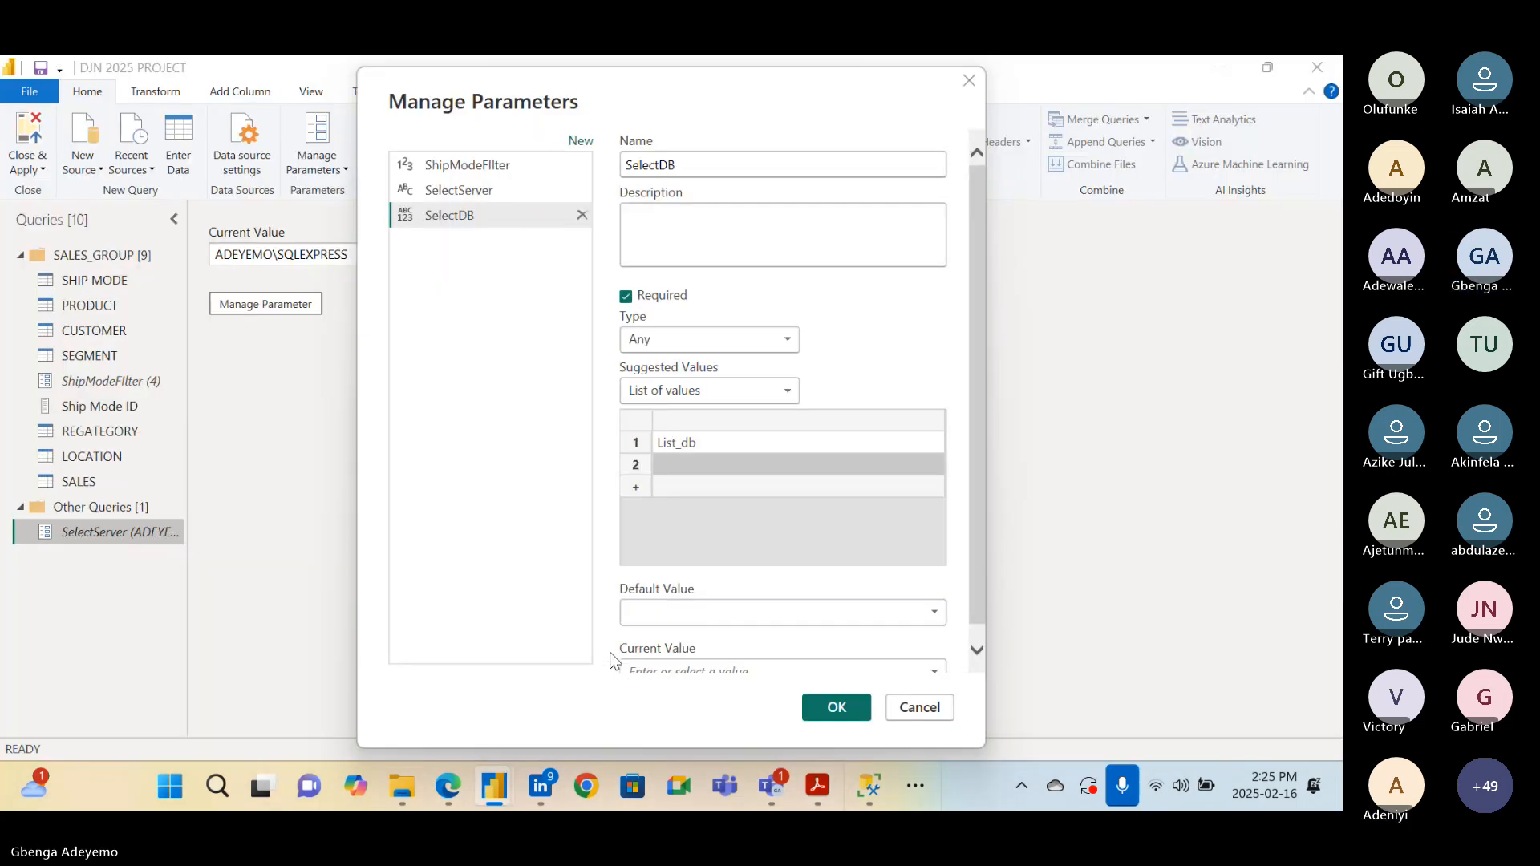
click(680, 466)
key(ctrl+v)
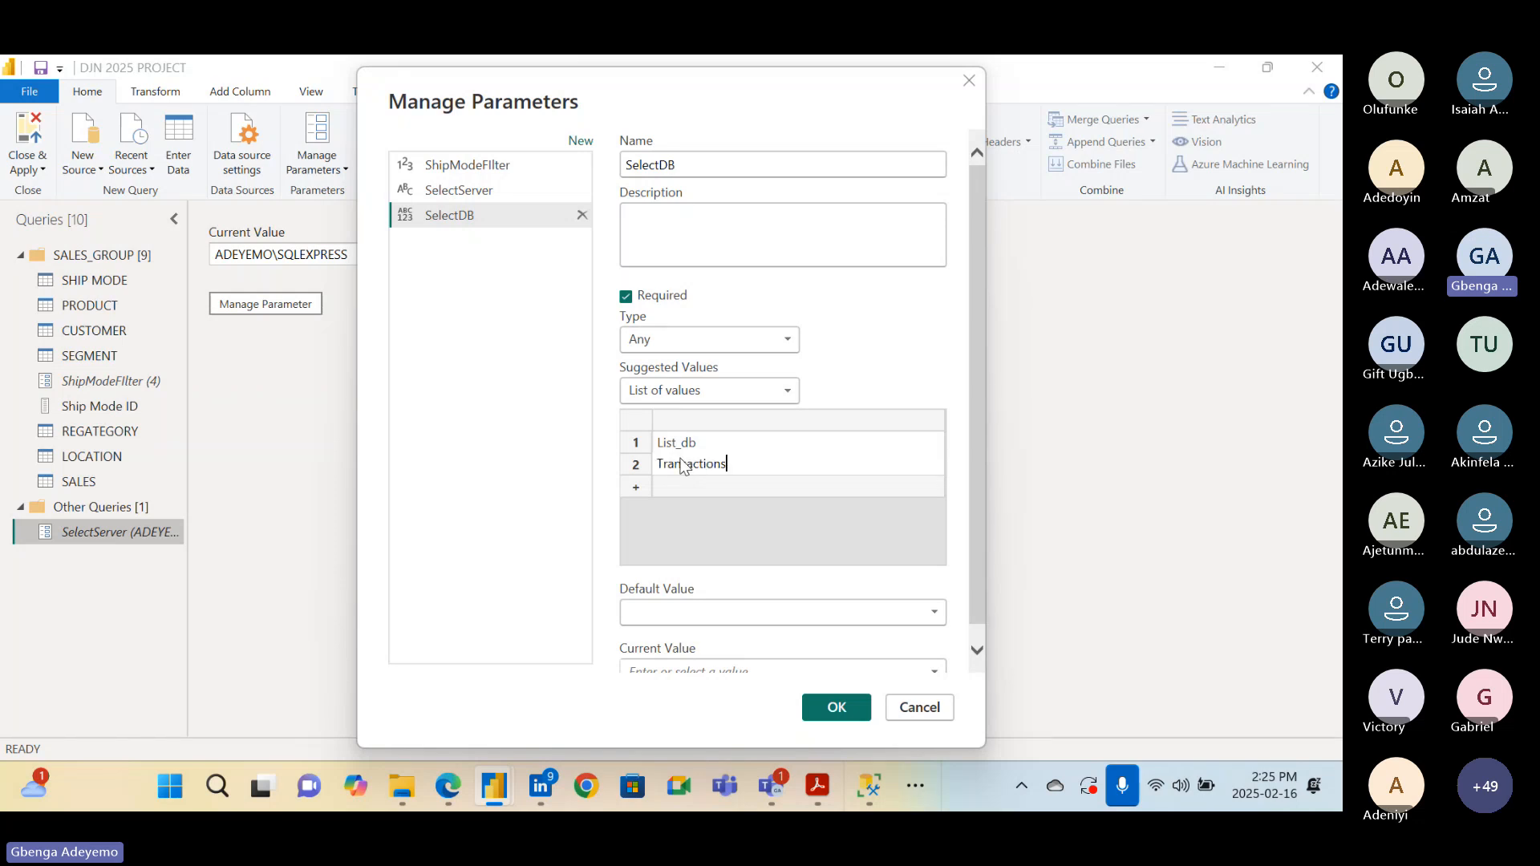
click(607, 512)
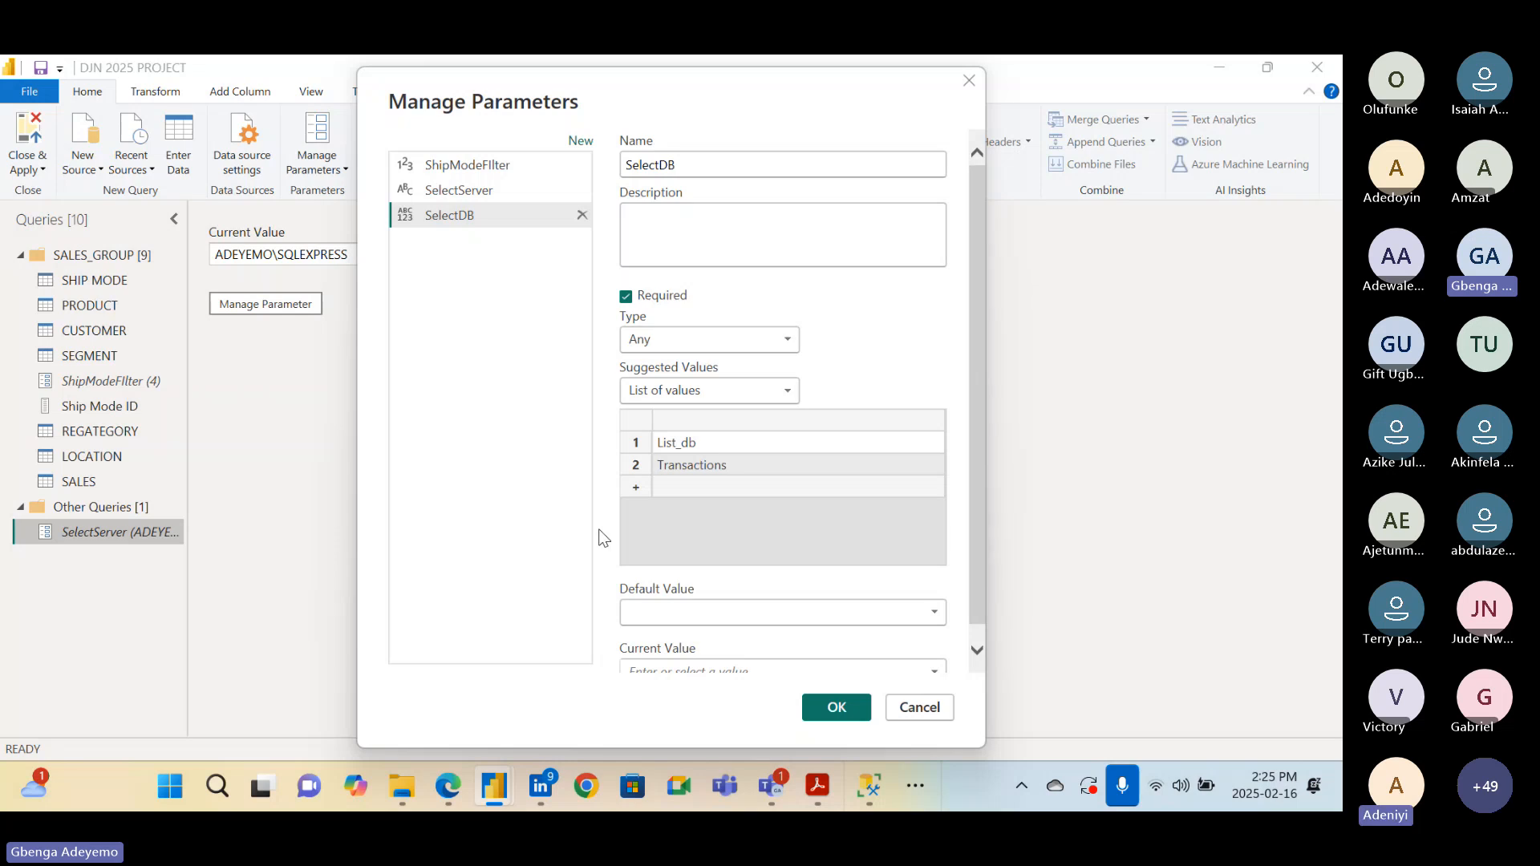
Set the default value of the SelectDB parameter to List_db
scroll(599, 529, down, 1)
scroll(598, 529, up, 1)
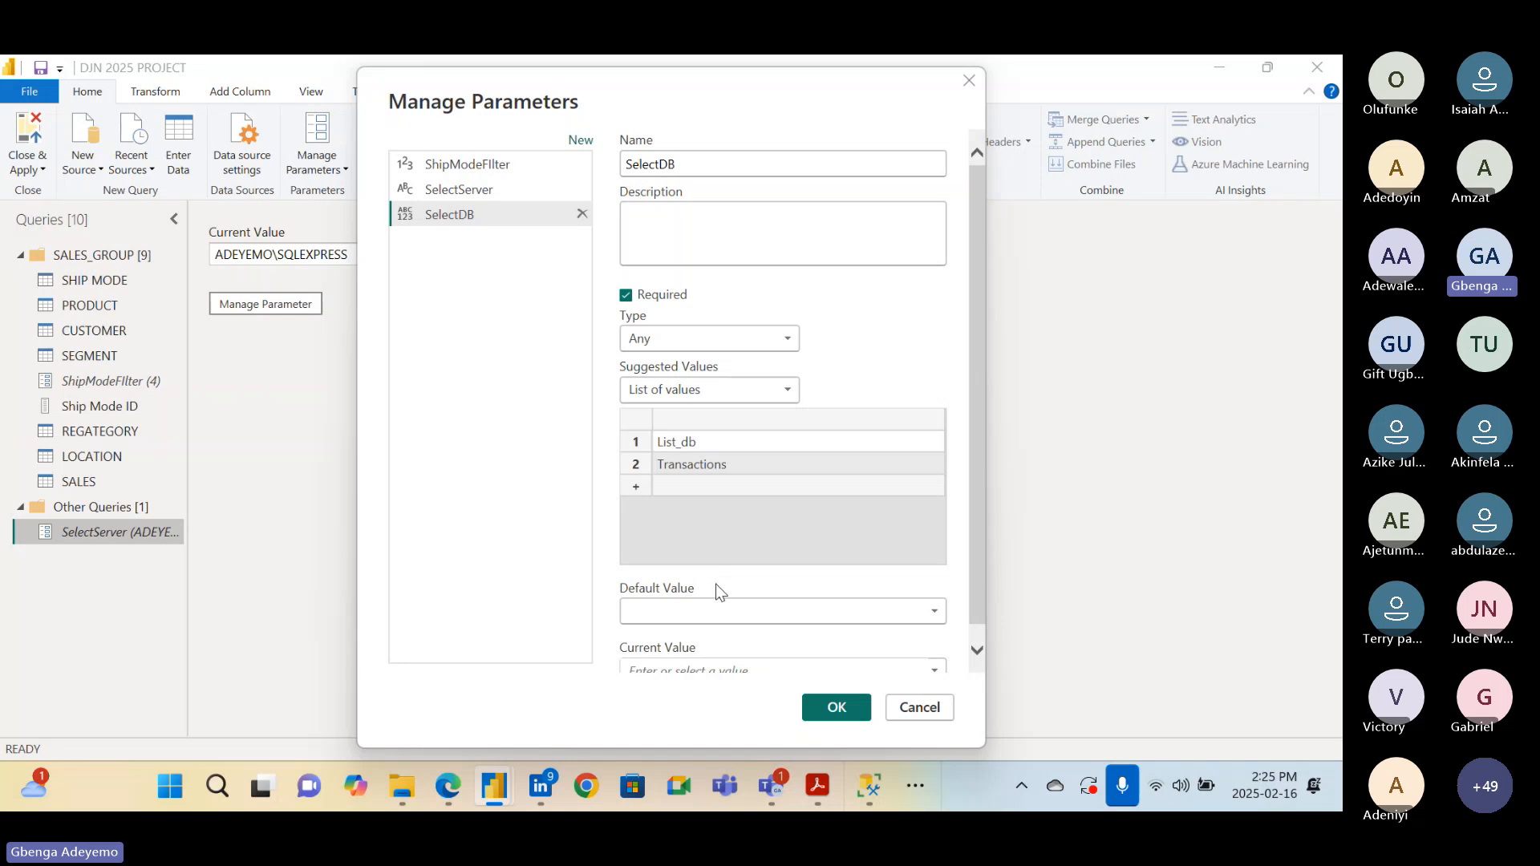
scroll(716, 592, down, 1)
click(749, 590)
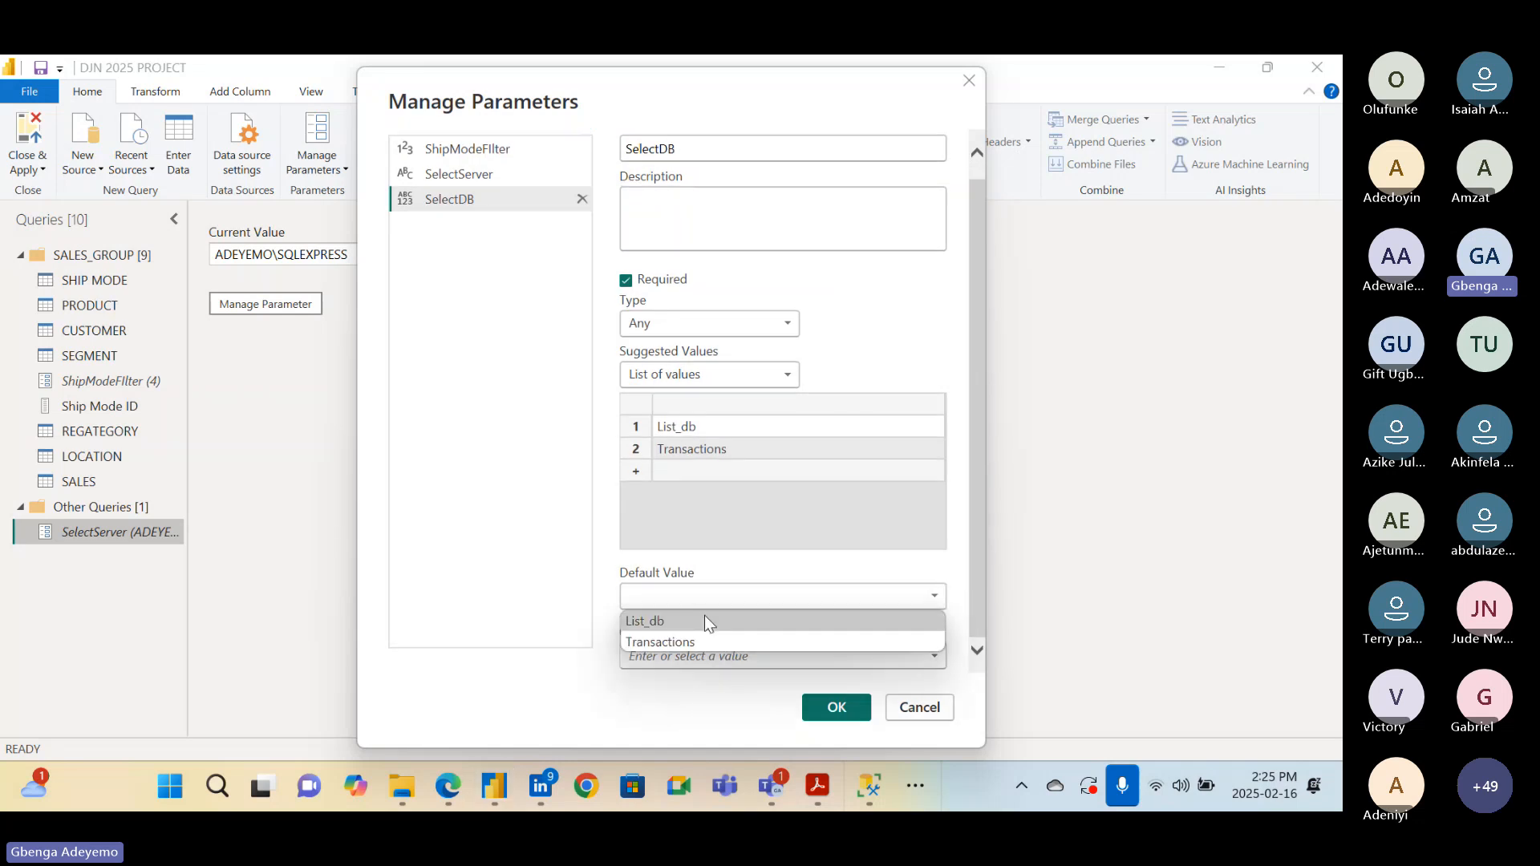
click(704, 620)
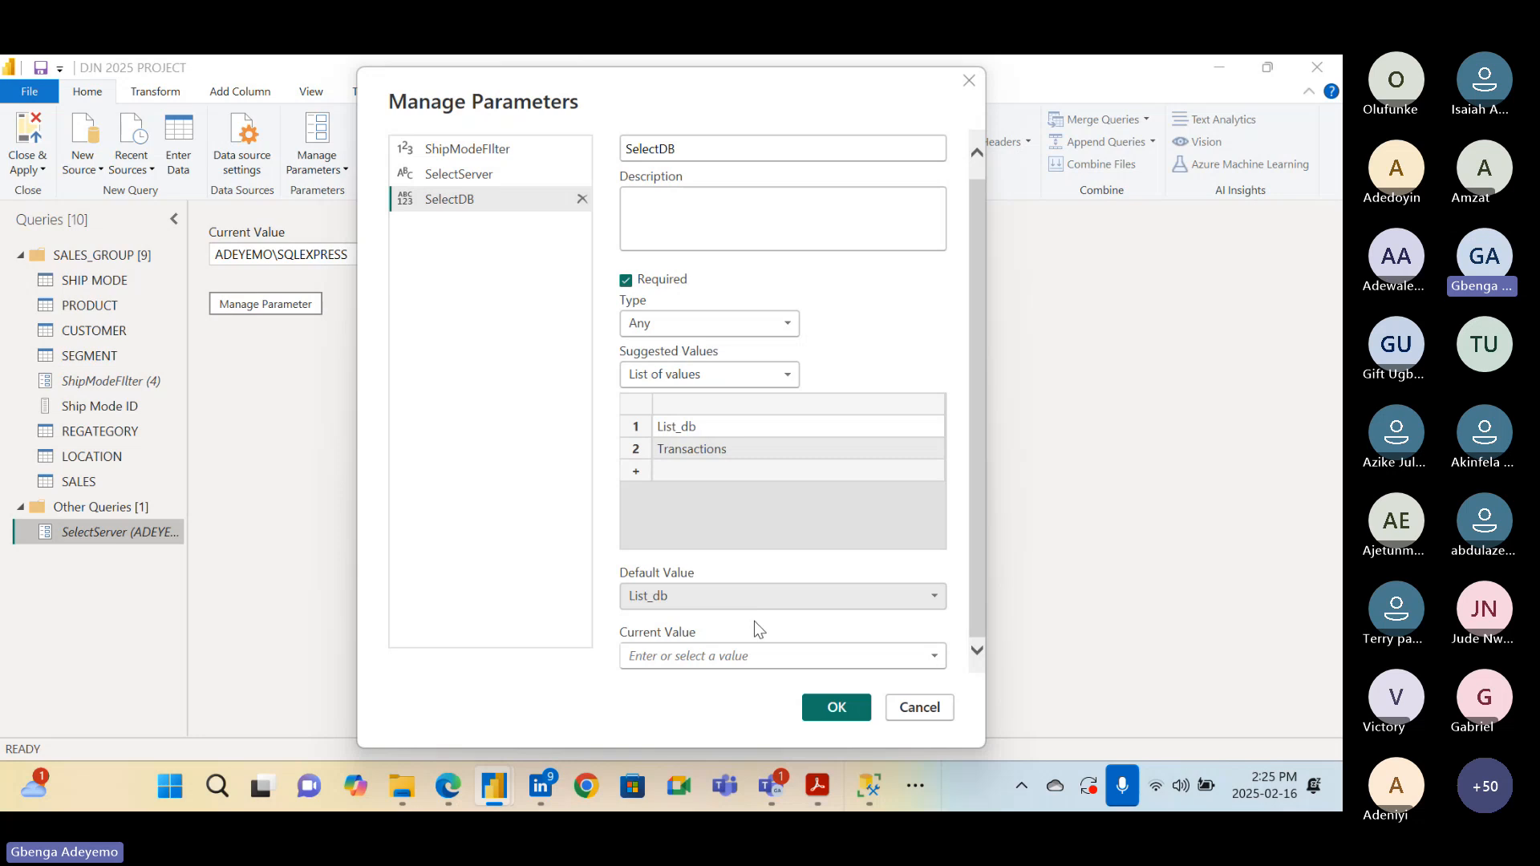
Set SelectDB's current value to List_db and save the parameter
click(935, 658)
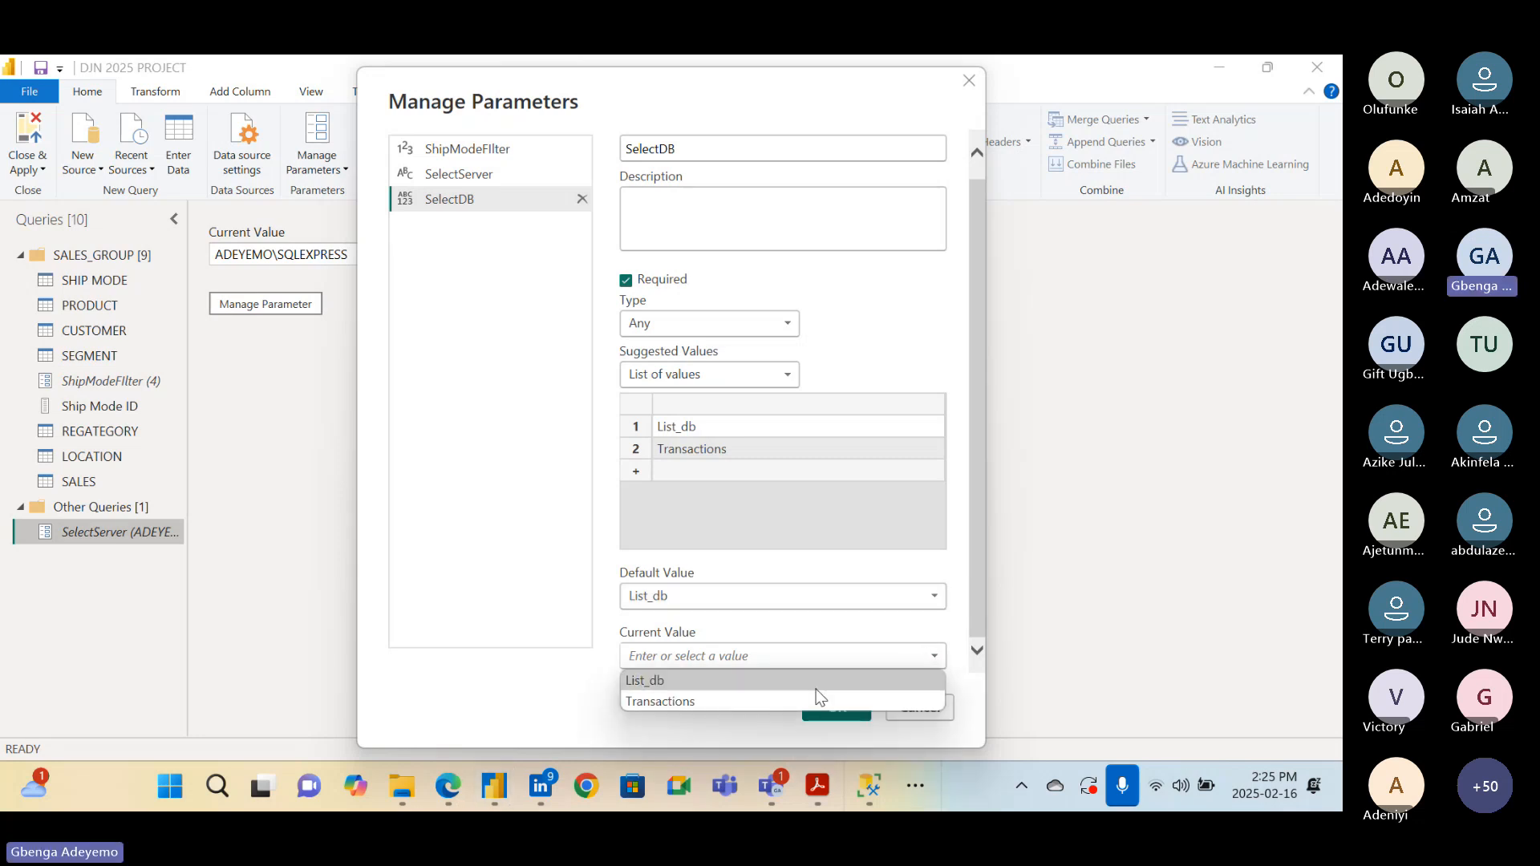
click(816, 683)
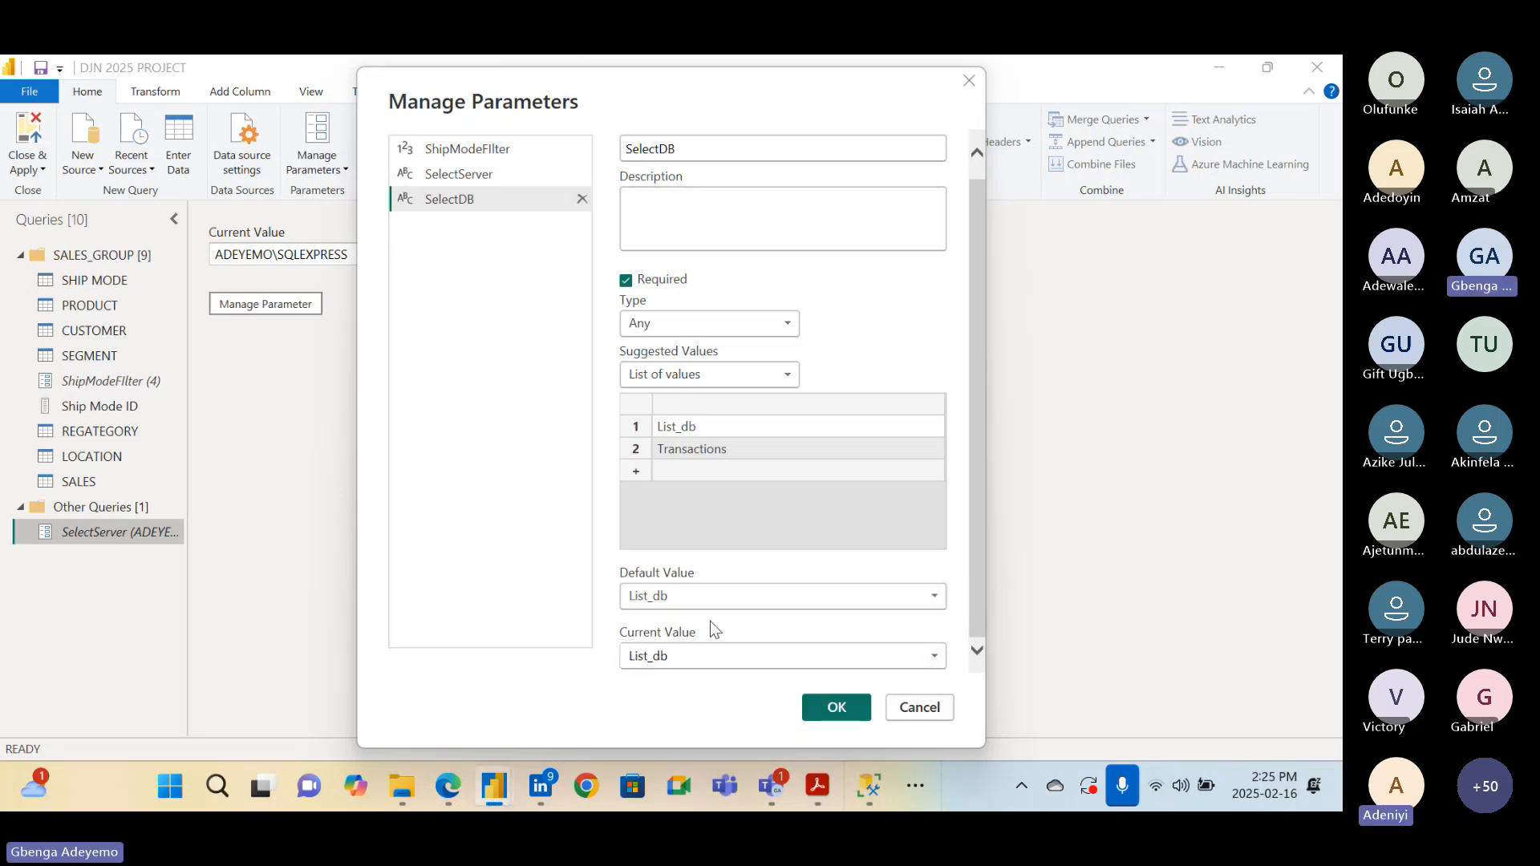
click(838, 707)
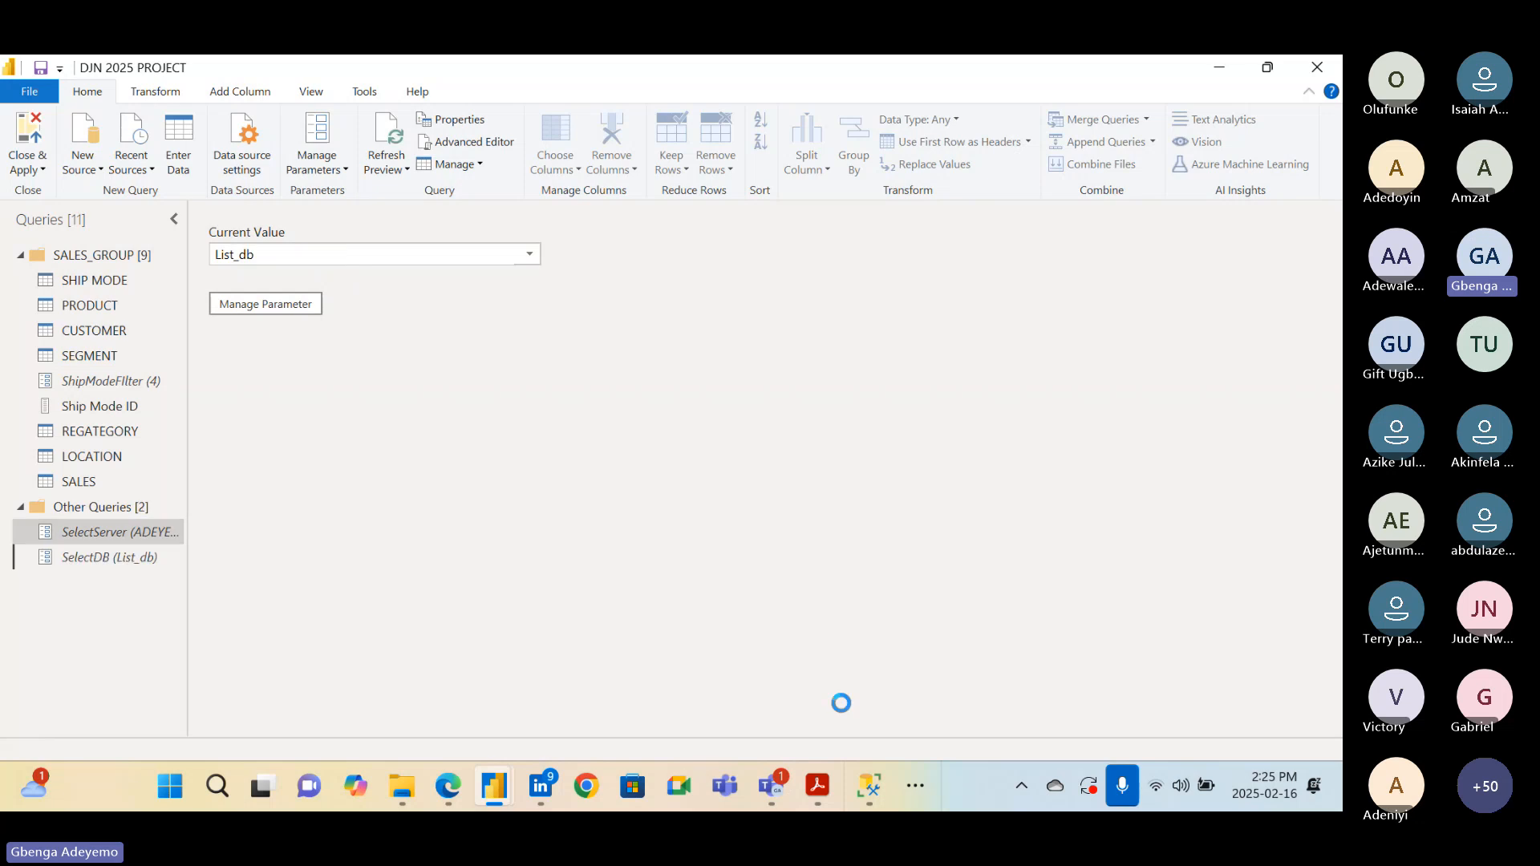
click(137, 531)
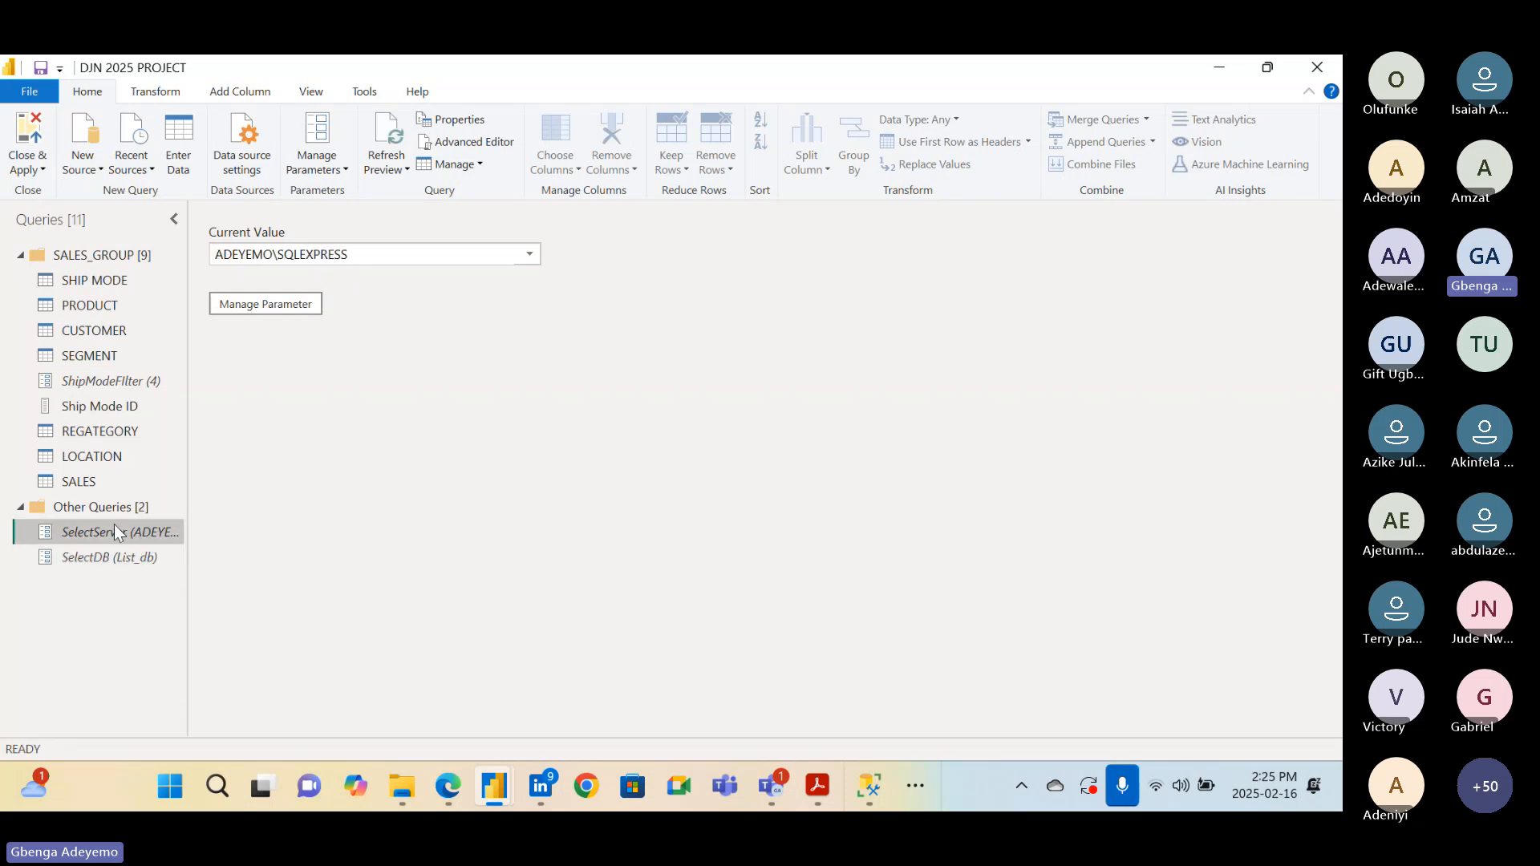
click(80, 555)
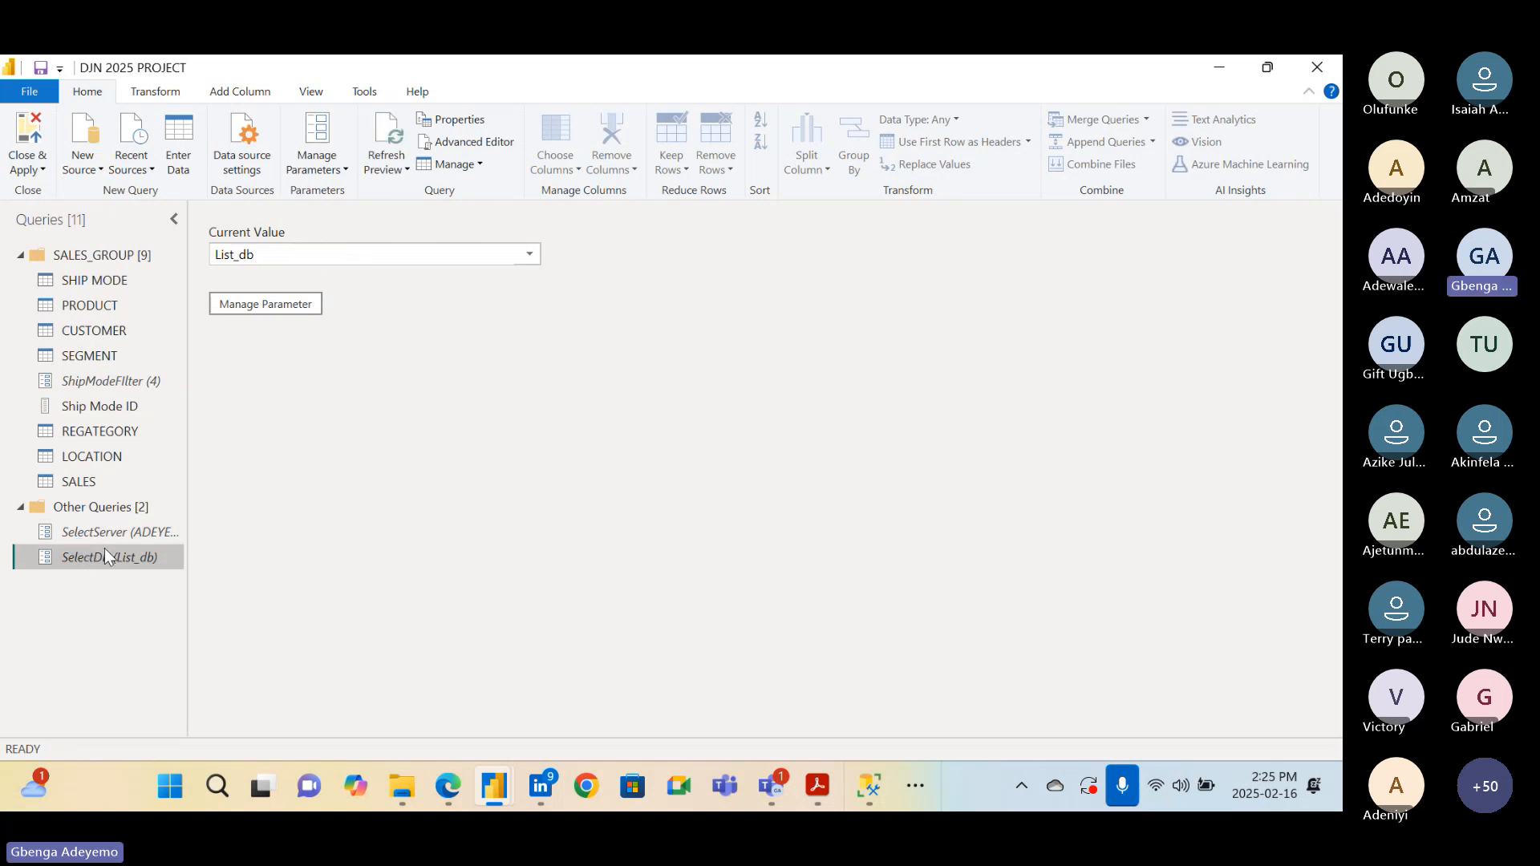
Add a new SQL Server source from the SHIP MODE query and set its server to the SelectServer parameter
click(175, 284)
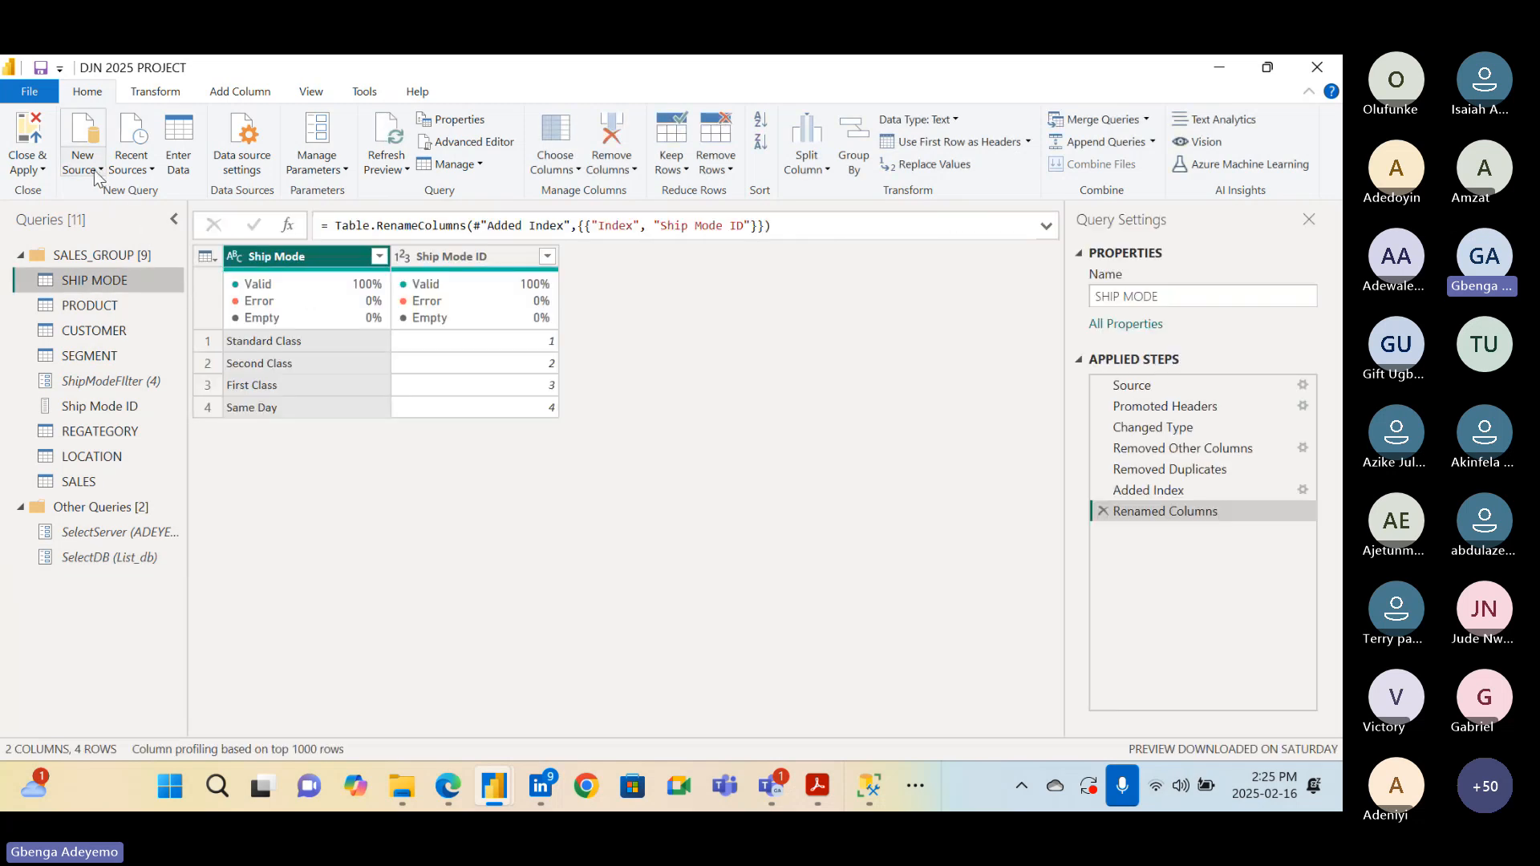
click(82, 161)
click(137, 279)
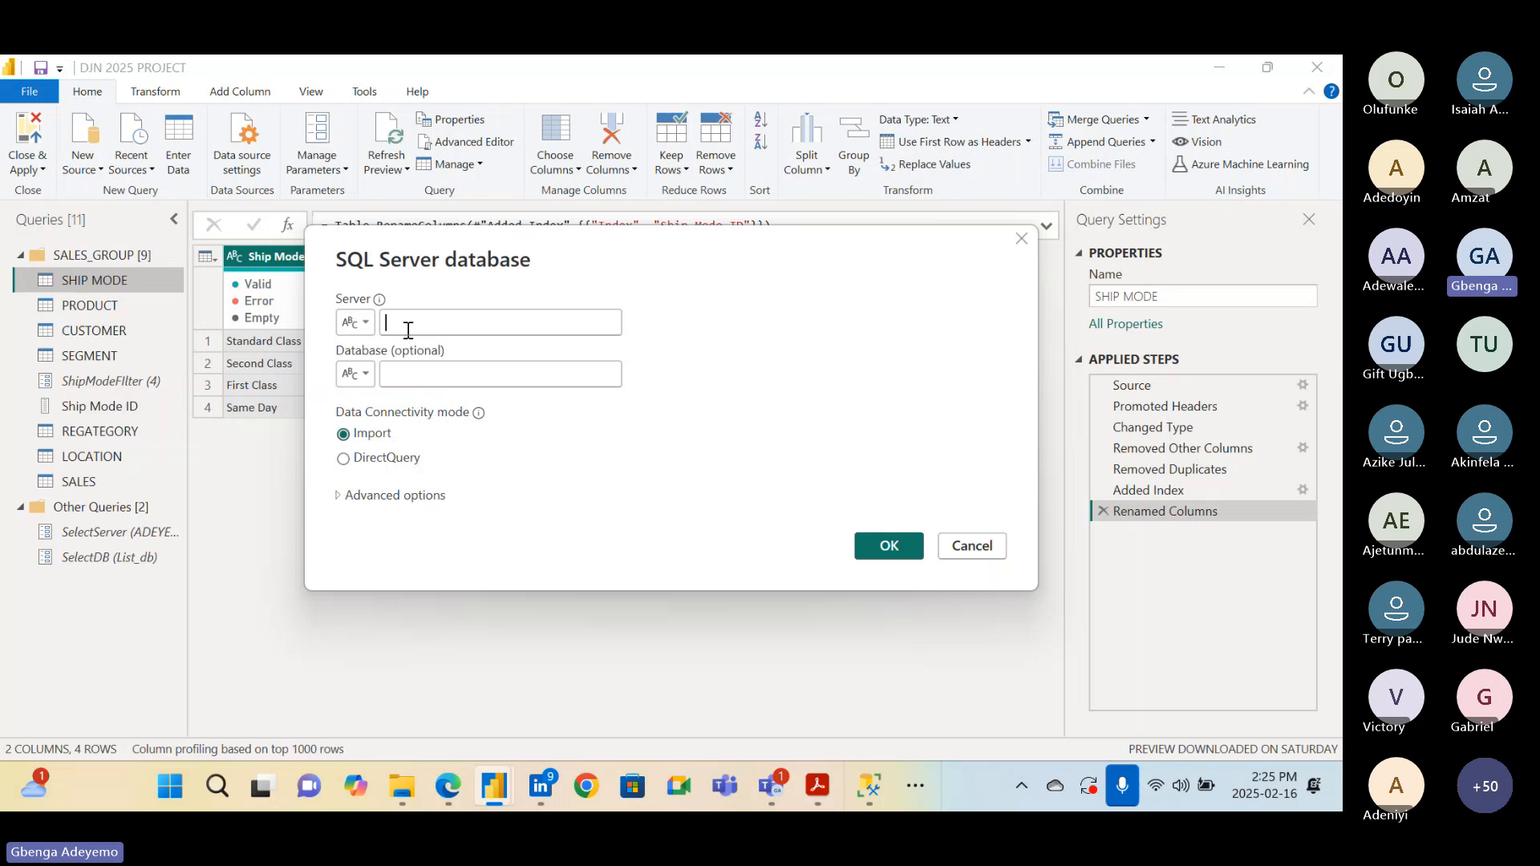
click(356, 323)
click(398, 368)
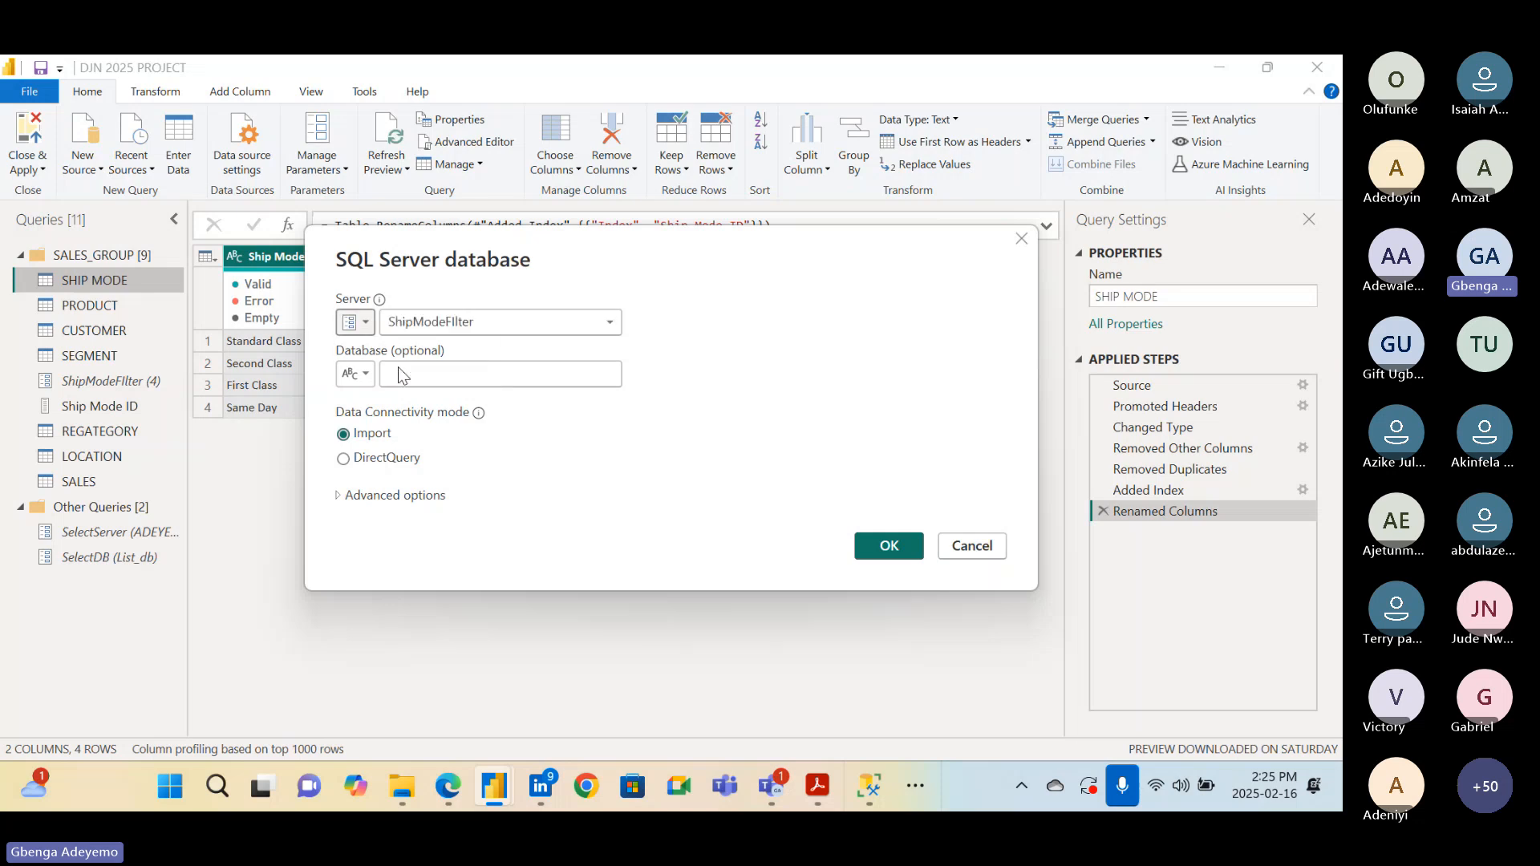
click(491, 325)
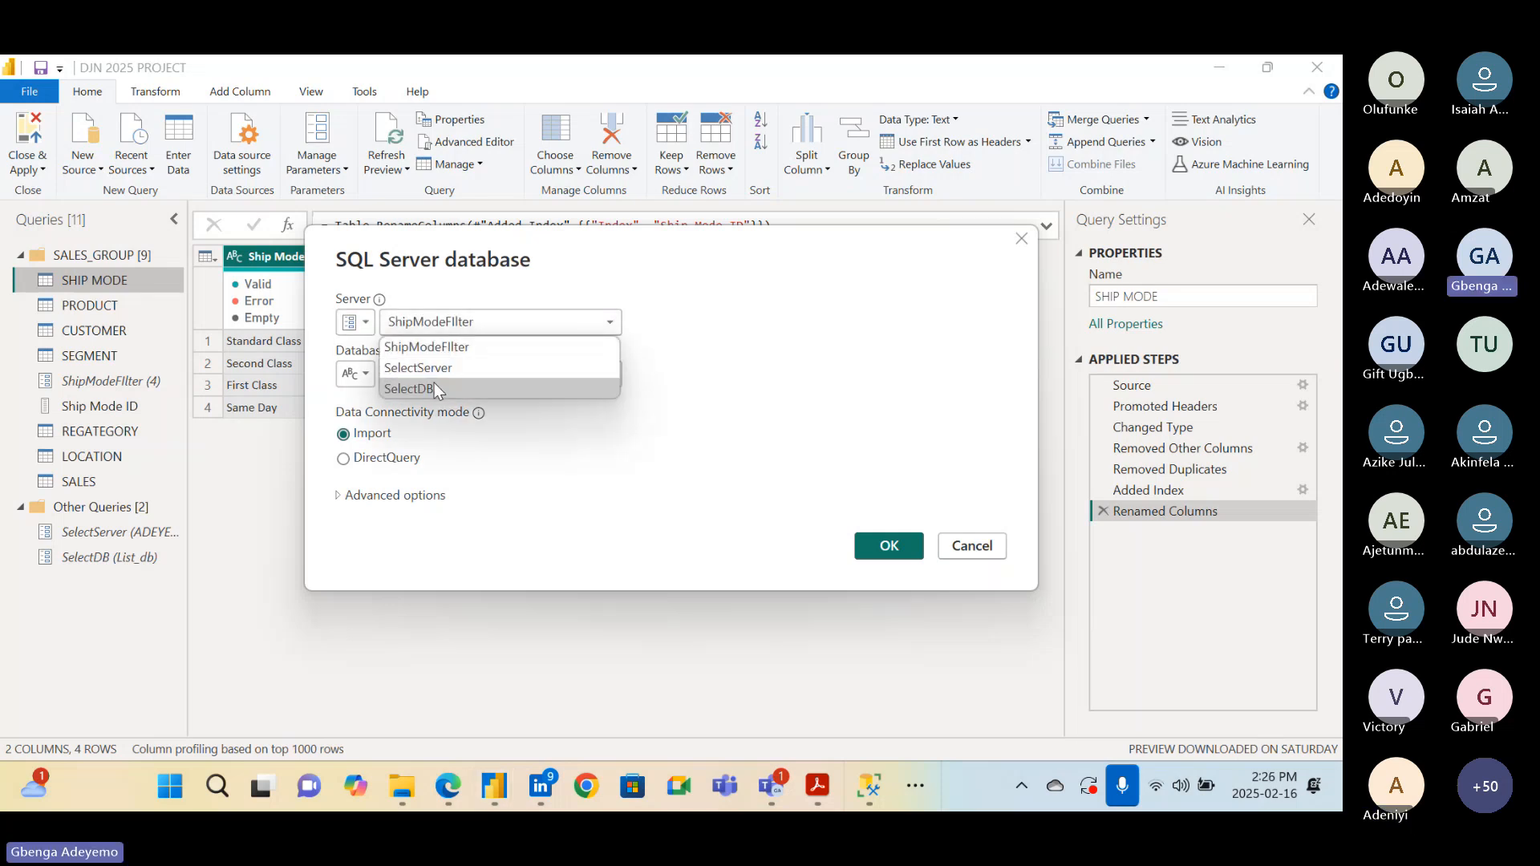
click(449, 367)
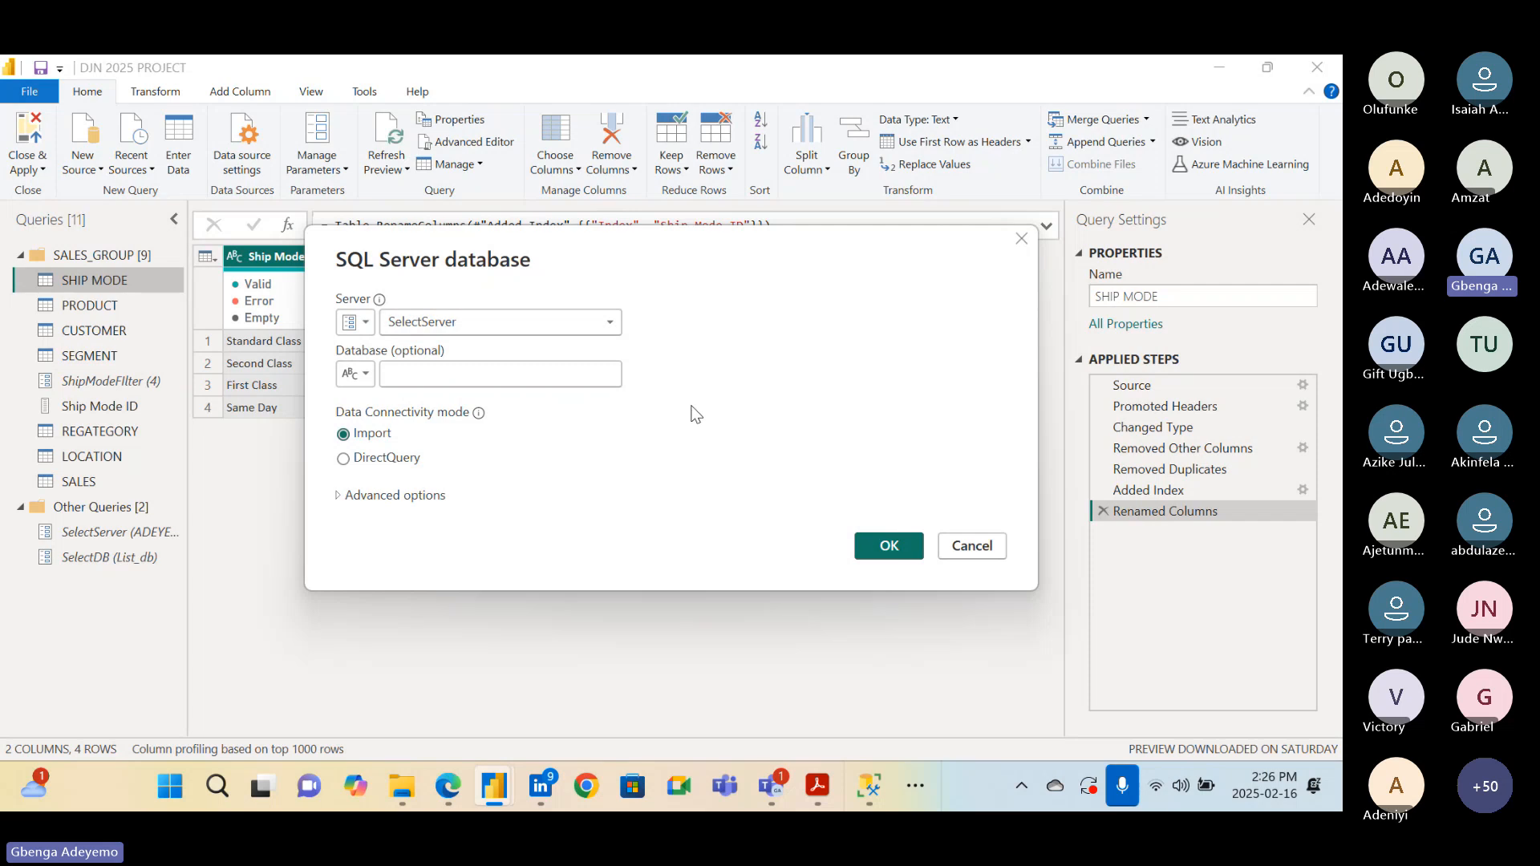
Set the SQL Server connection's database to the SelectDB parameter and expand the advanced options
click(364, 374)
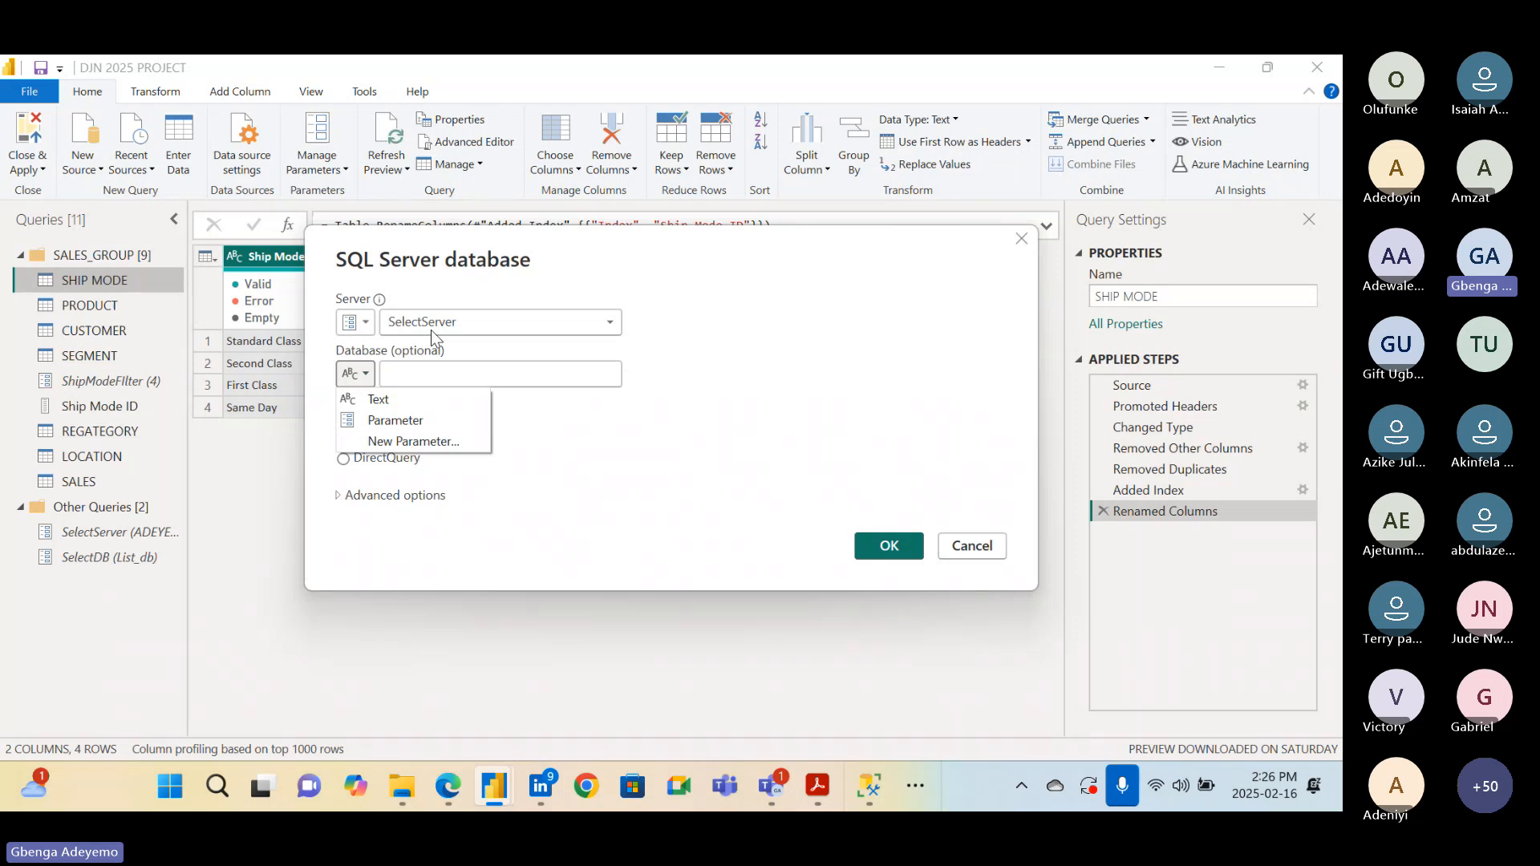
click(394, 420)
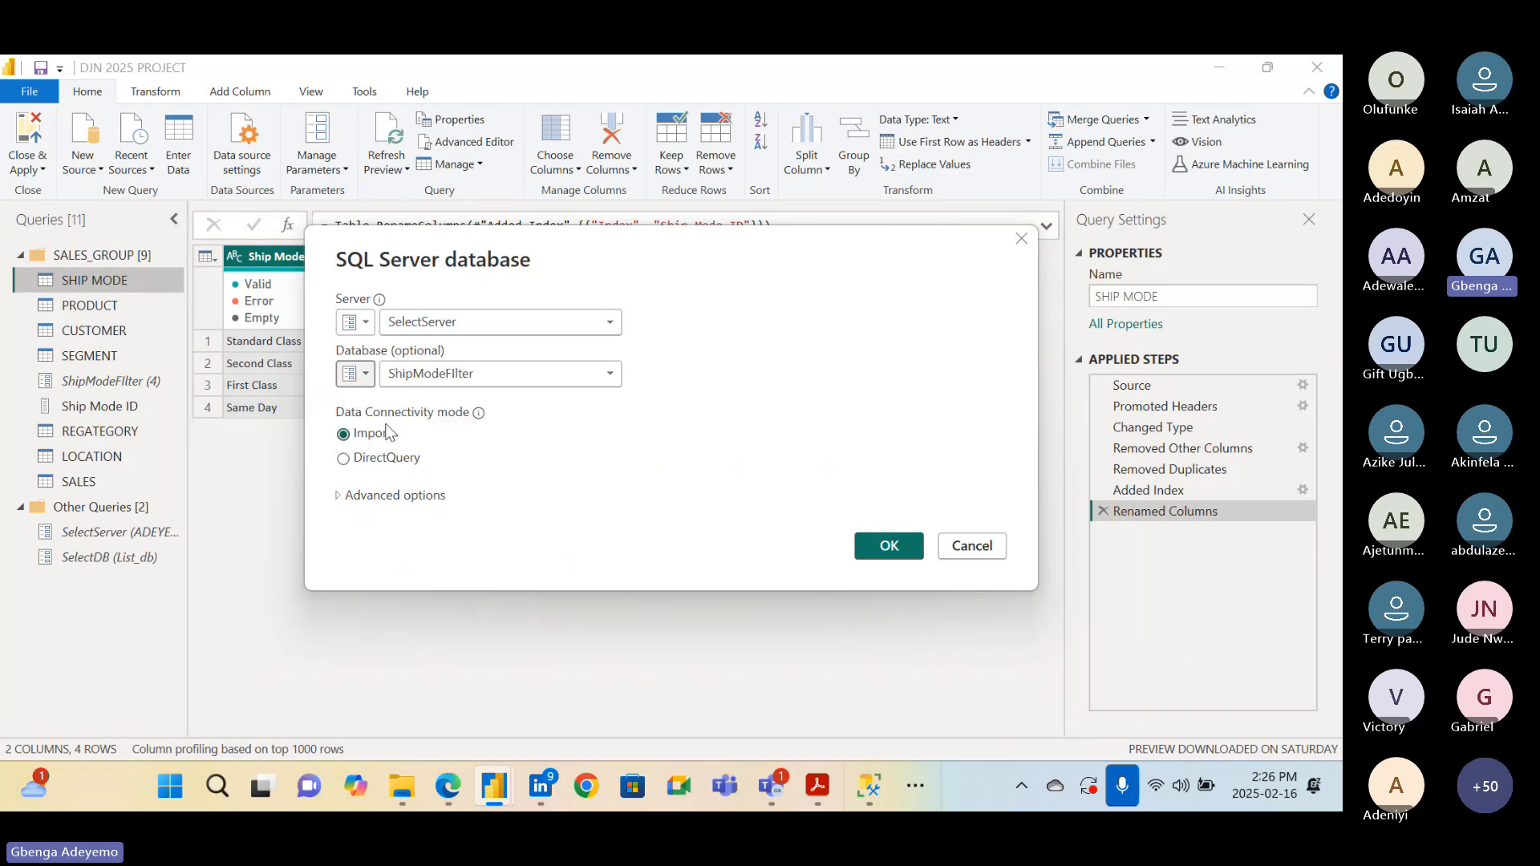
click(593, 373)
click(480, 441)
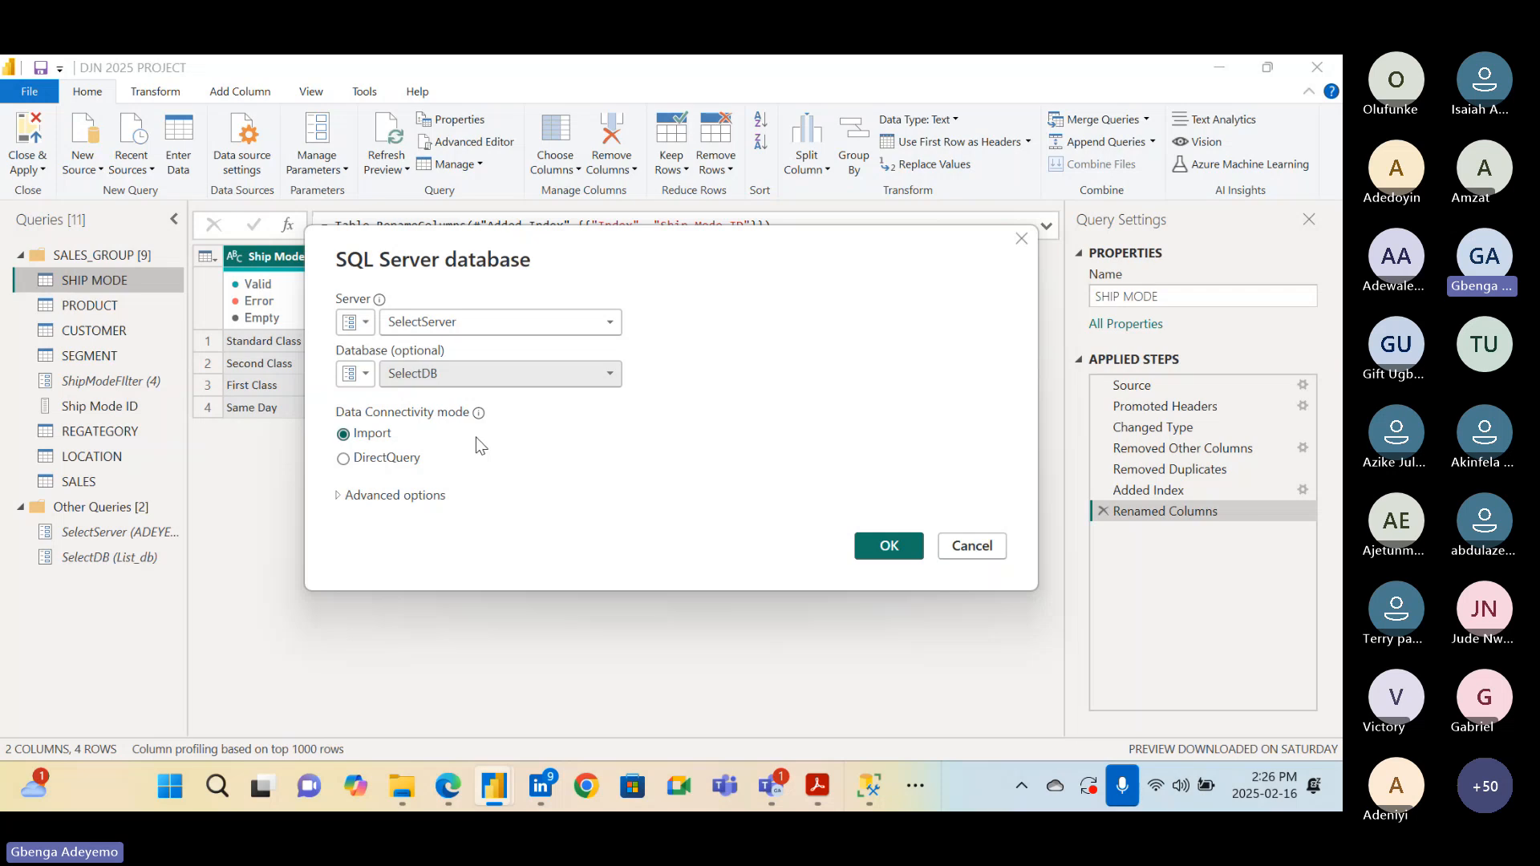
click(336, 497)
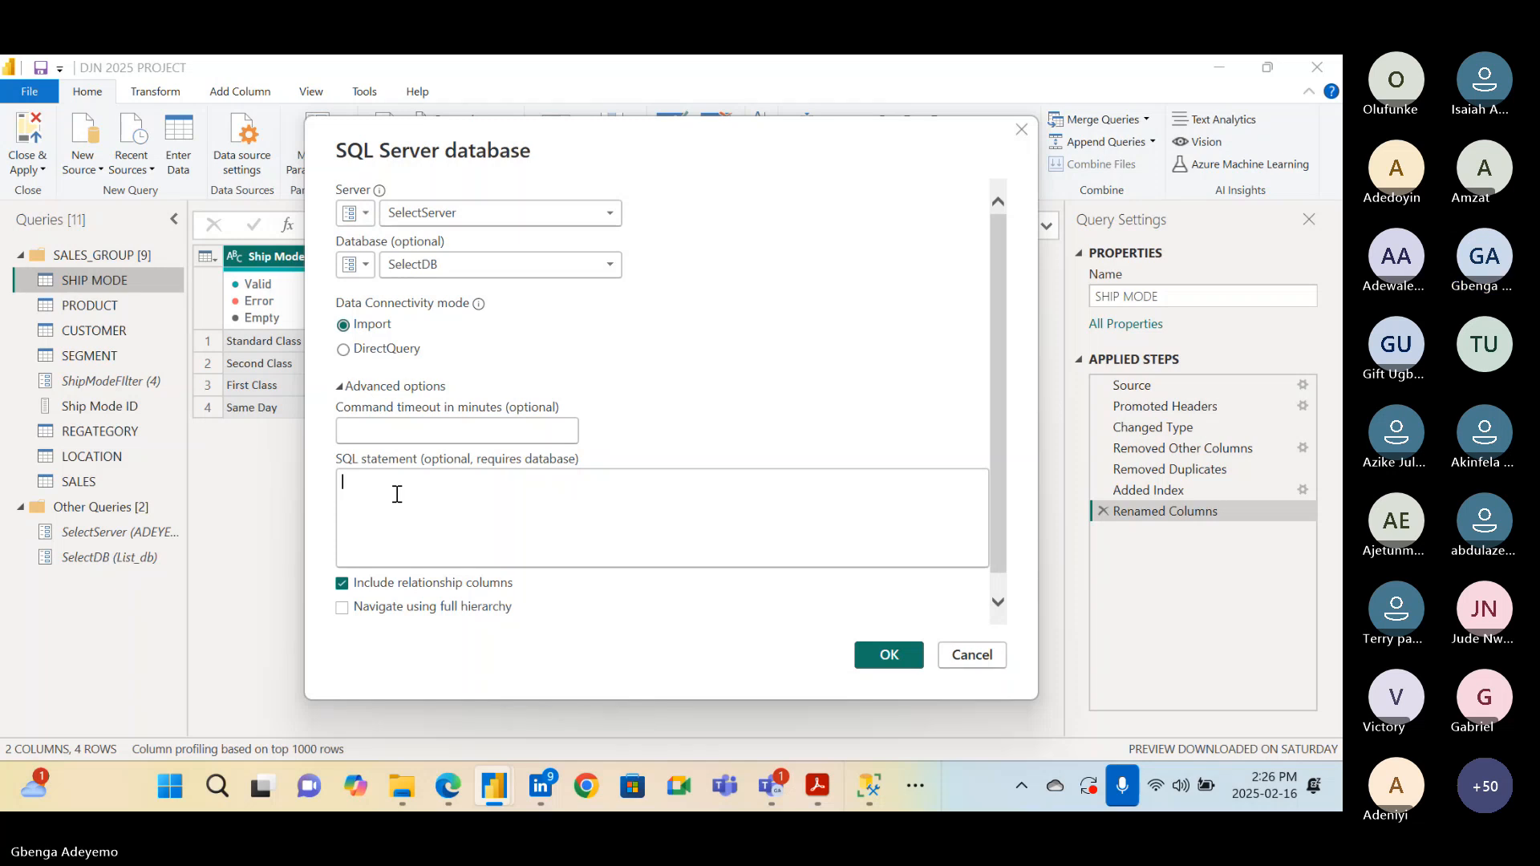
Switch to SQL Server Management Studio and select the top 1000 rows of List_db's dbo.SALES table
mouse_move(492, 784)
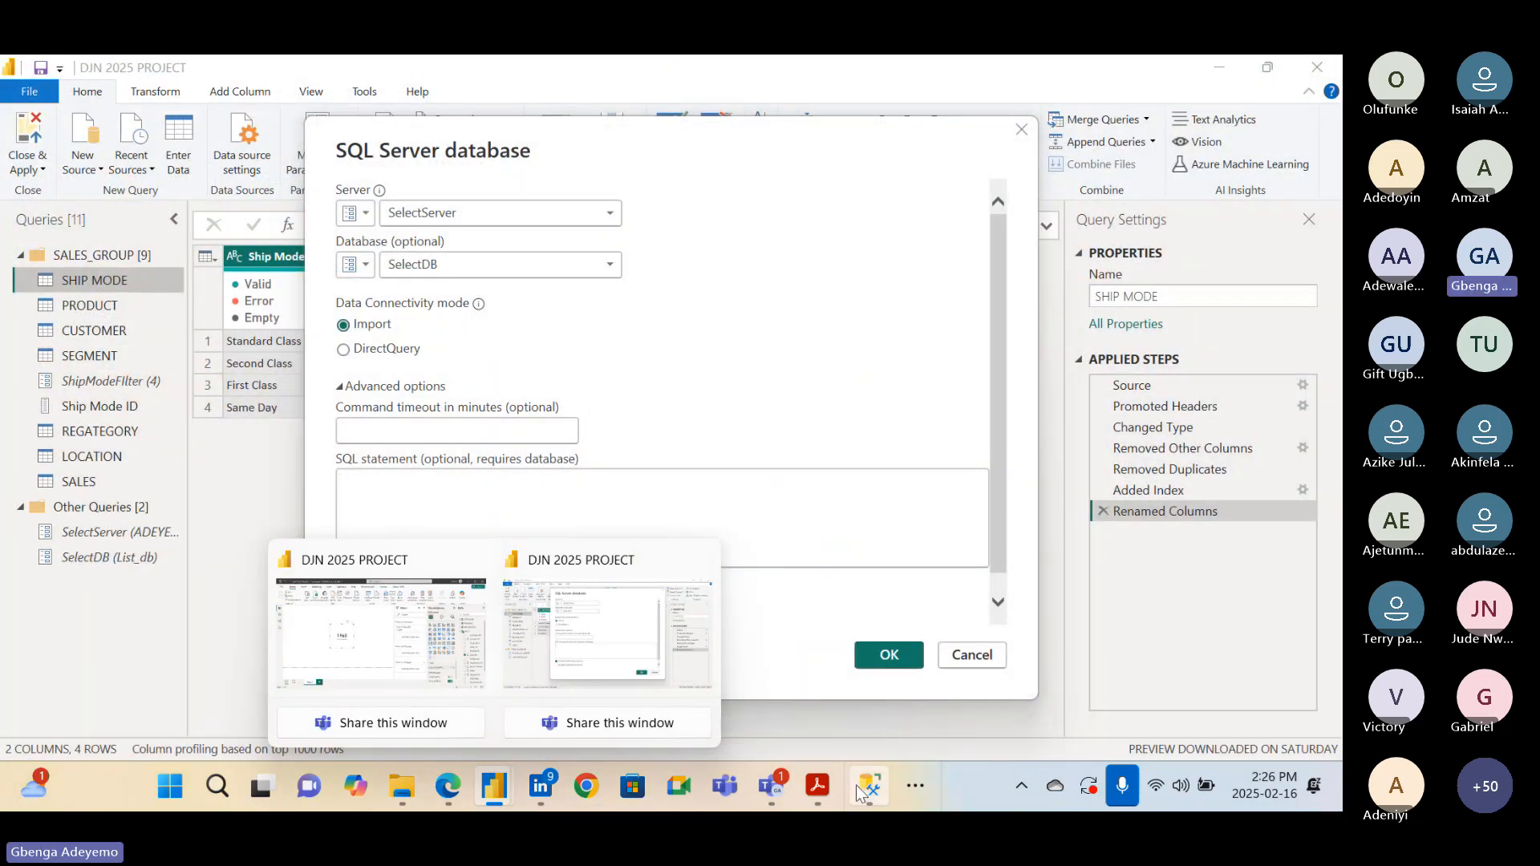
click(863, 789)
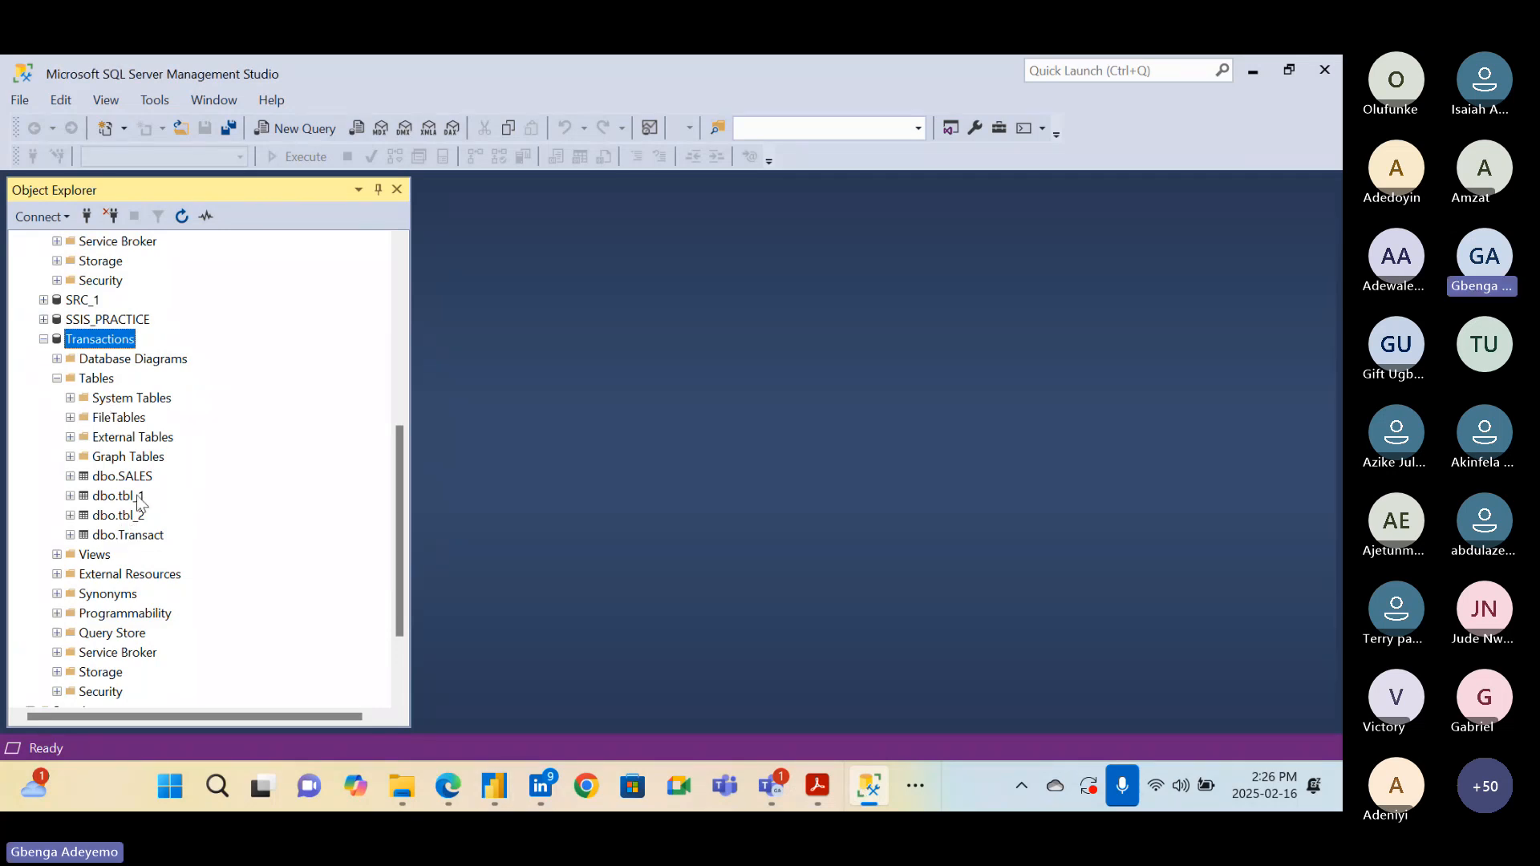
click(128, 479)
scroll(128, 485, up, 7)
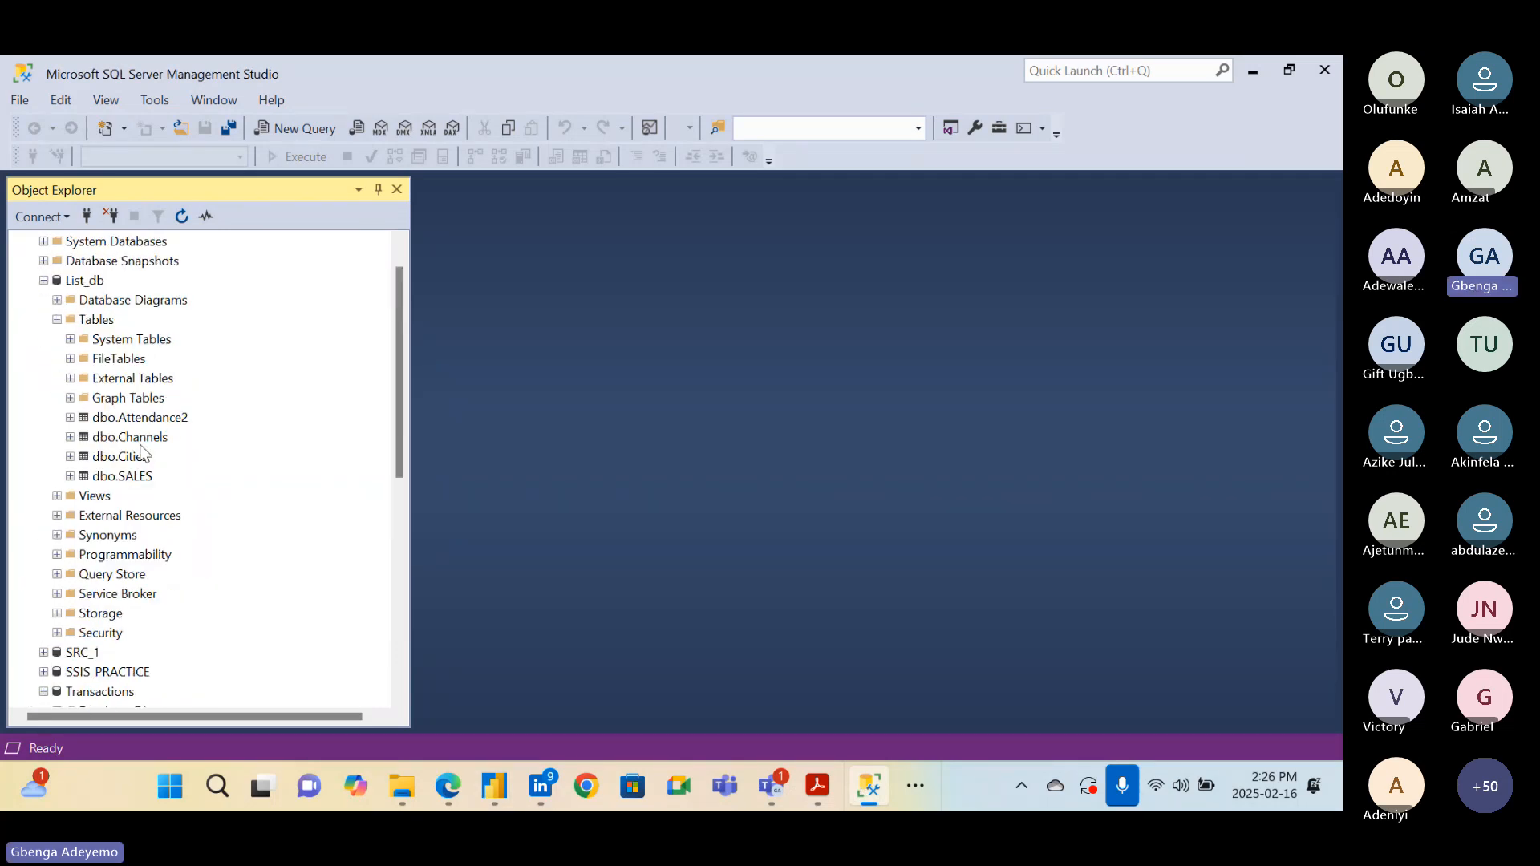
click(128, 514)
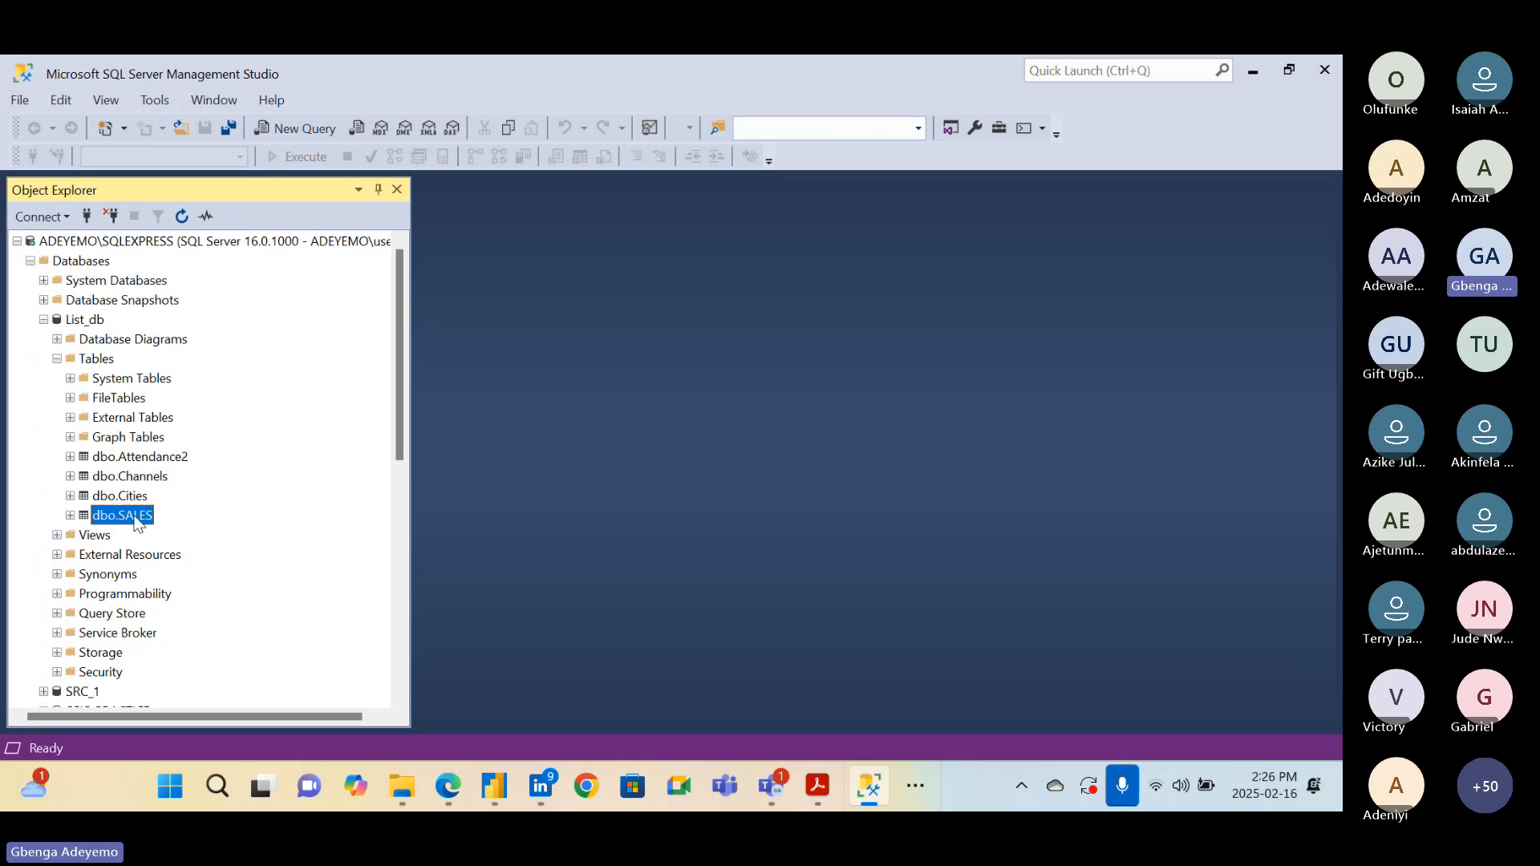
right_click(134, 514)
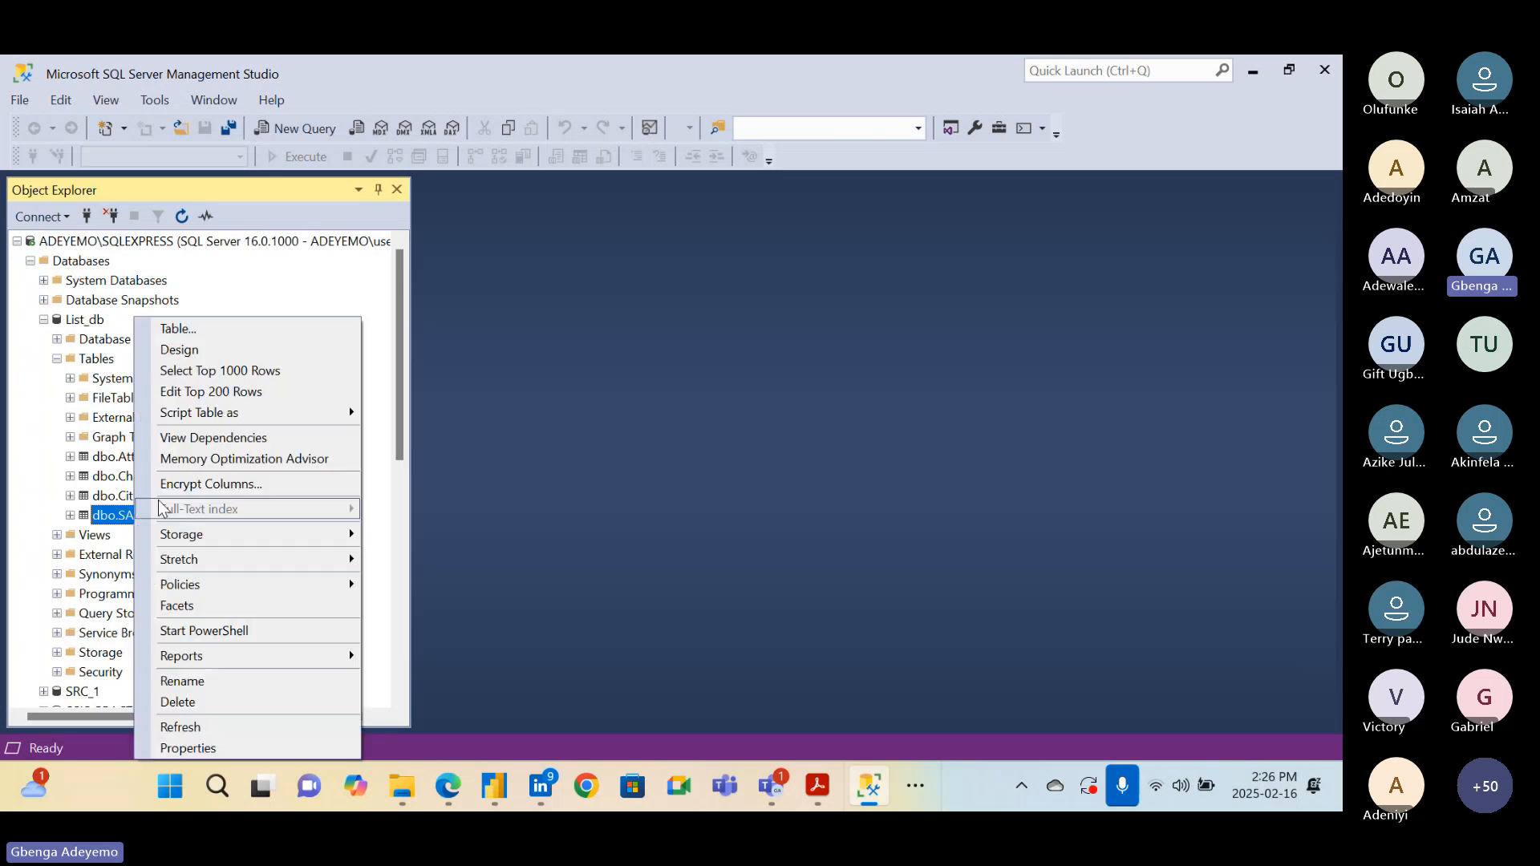
click(240, 371)
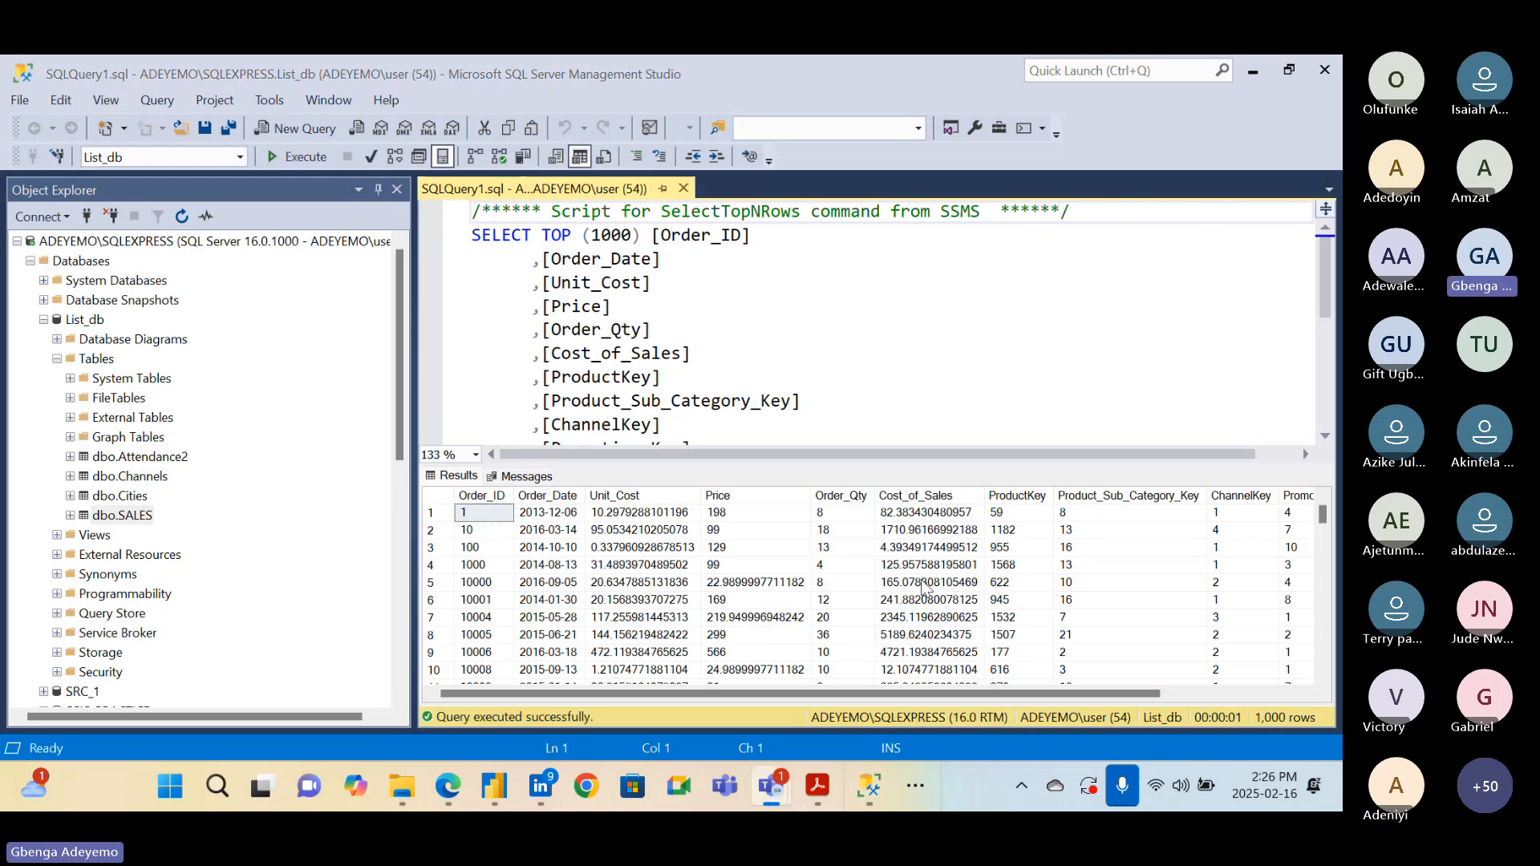
Examine the columns and rows of the dbo.SALES query results, including the Sales column
scroll(924, 586, right, 3)
scroll(924, 585, left, 3)
scroll(920, 579, right, 2)
scroll(921, 579, left, 2)
scroll(757, 368, down, 3)
scroll(746, 390, up, 3)
scroll(1179, 554, right, 3)
click(1284, 498)
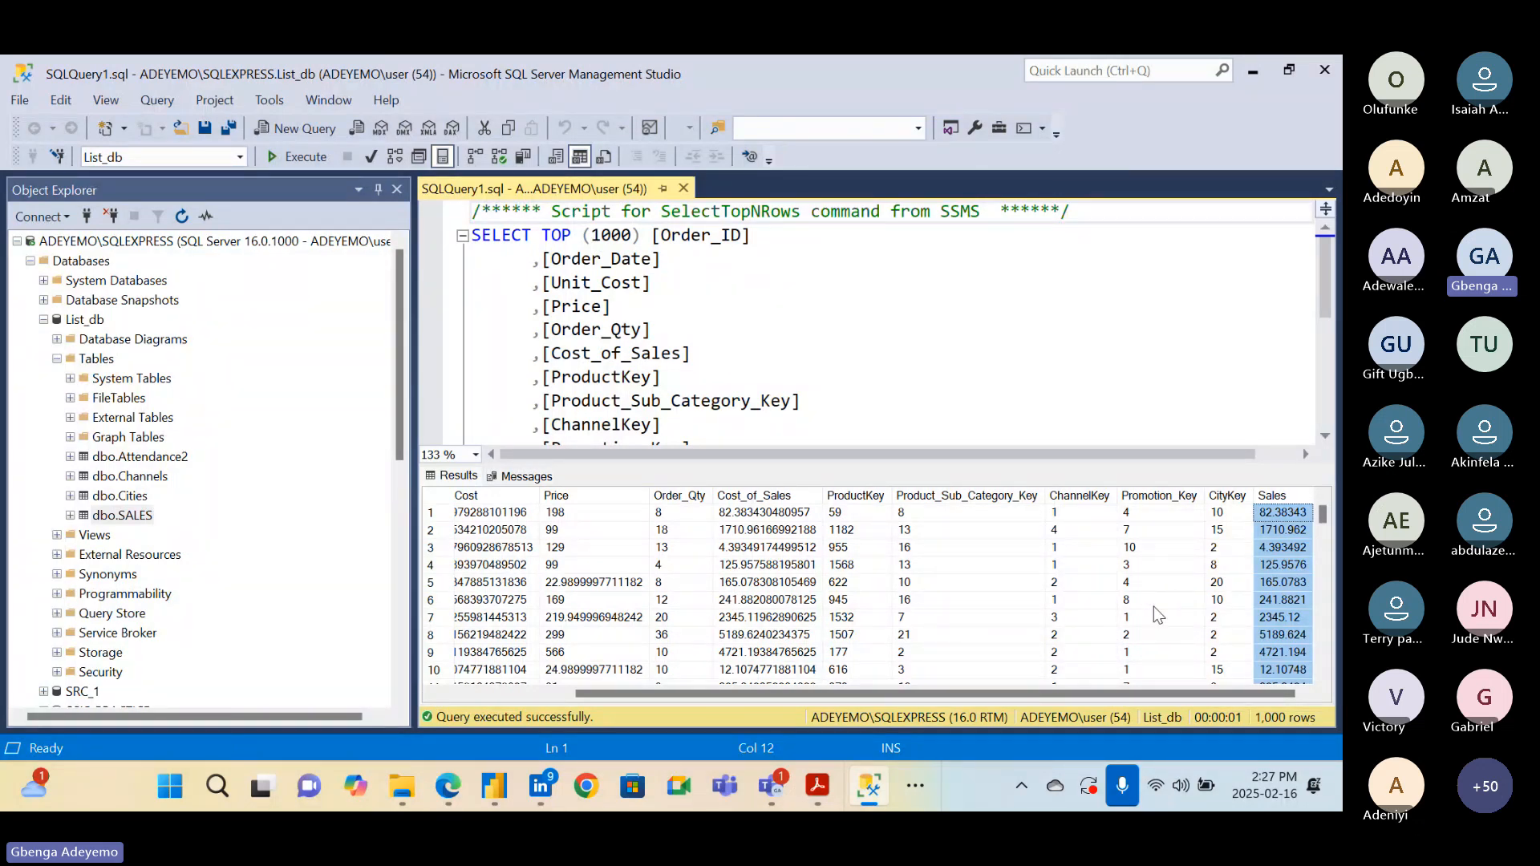
scroll(1153, 606, left, 2)
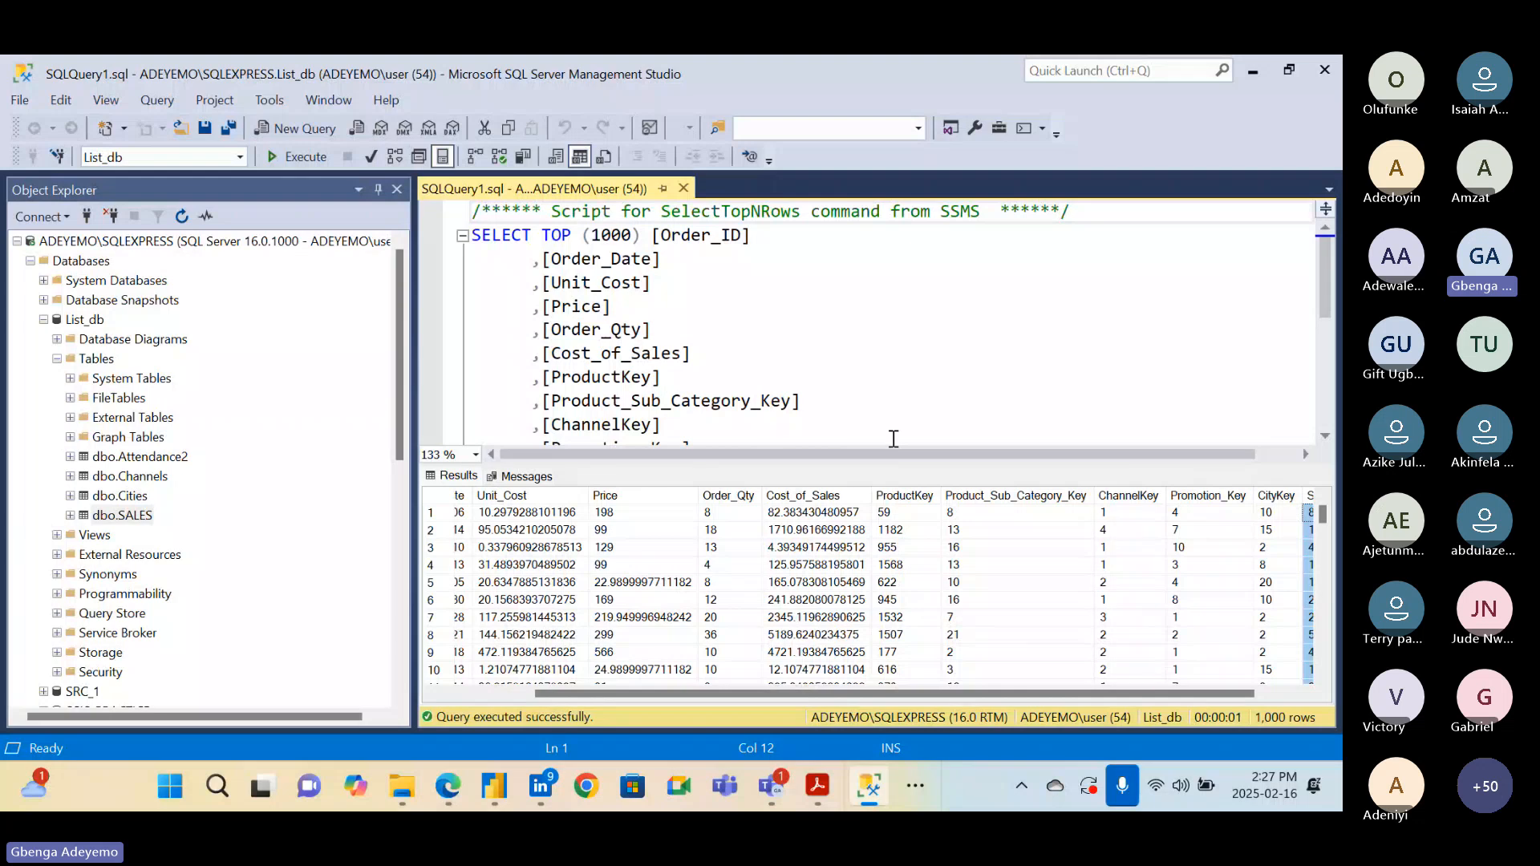
scroll(874, 593, down, 2)
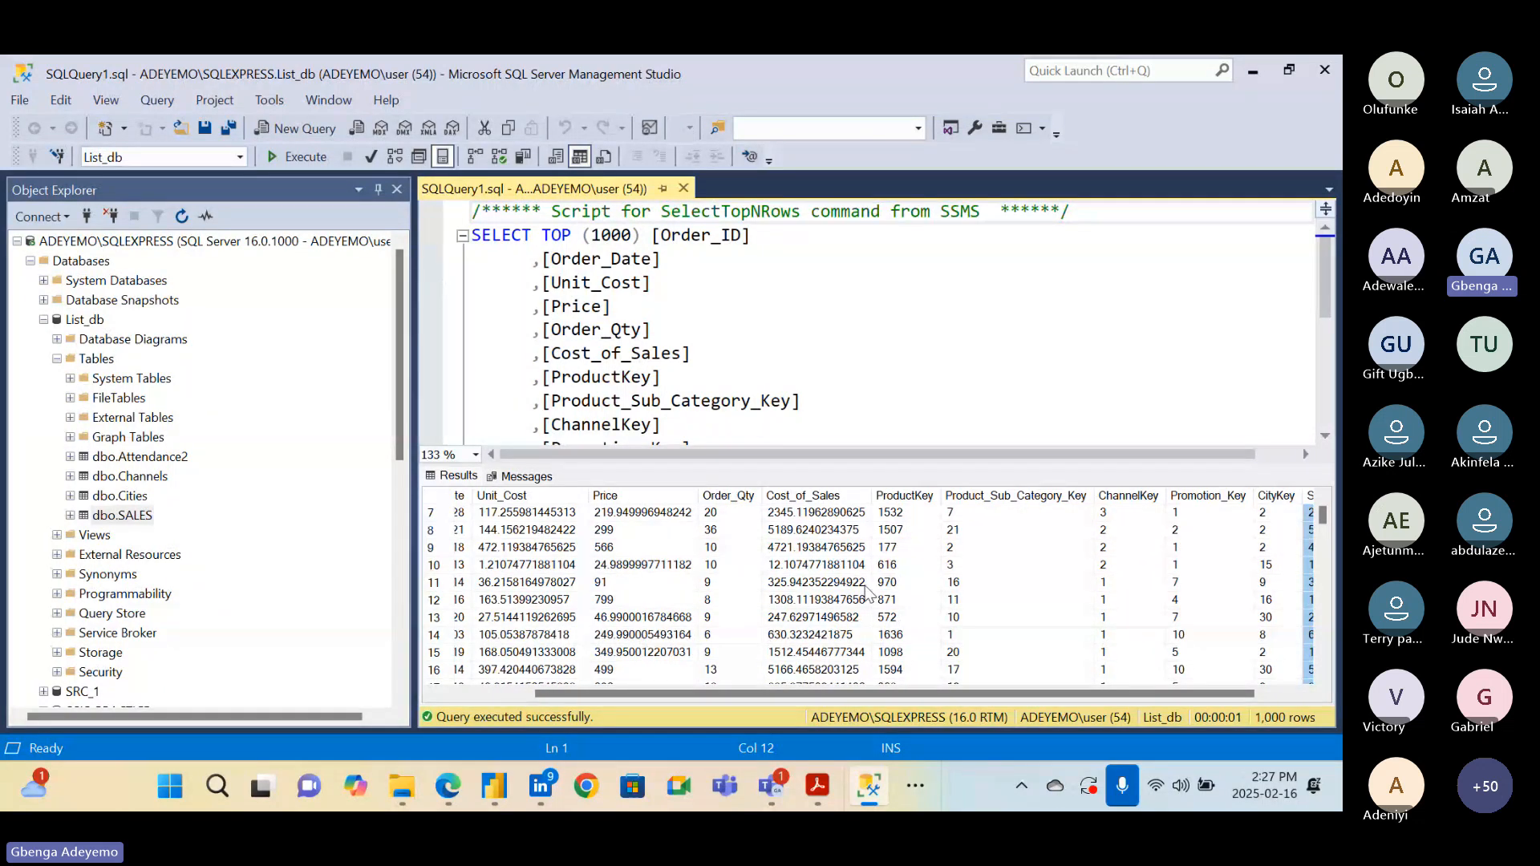
scroll(871, 594, up, 2)
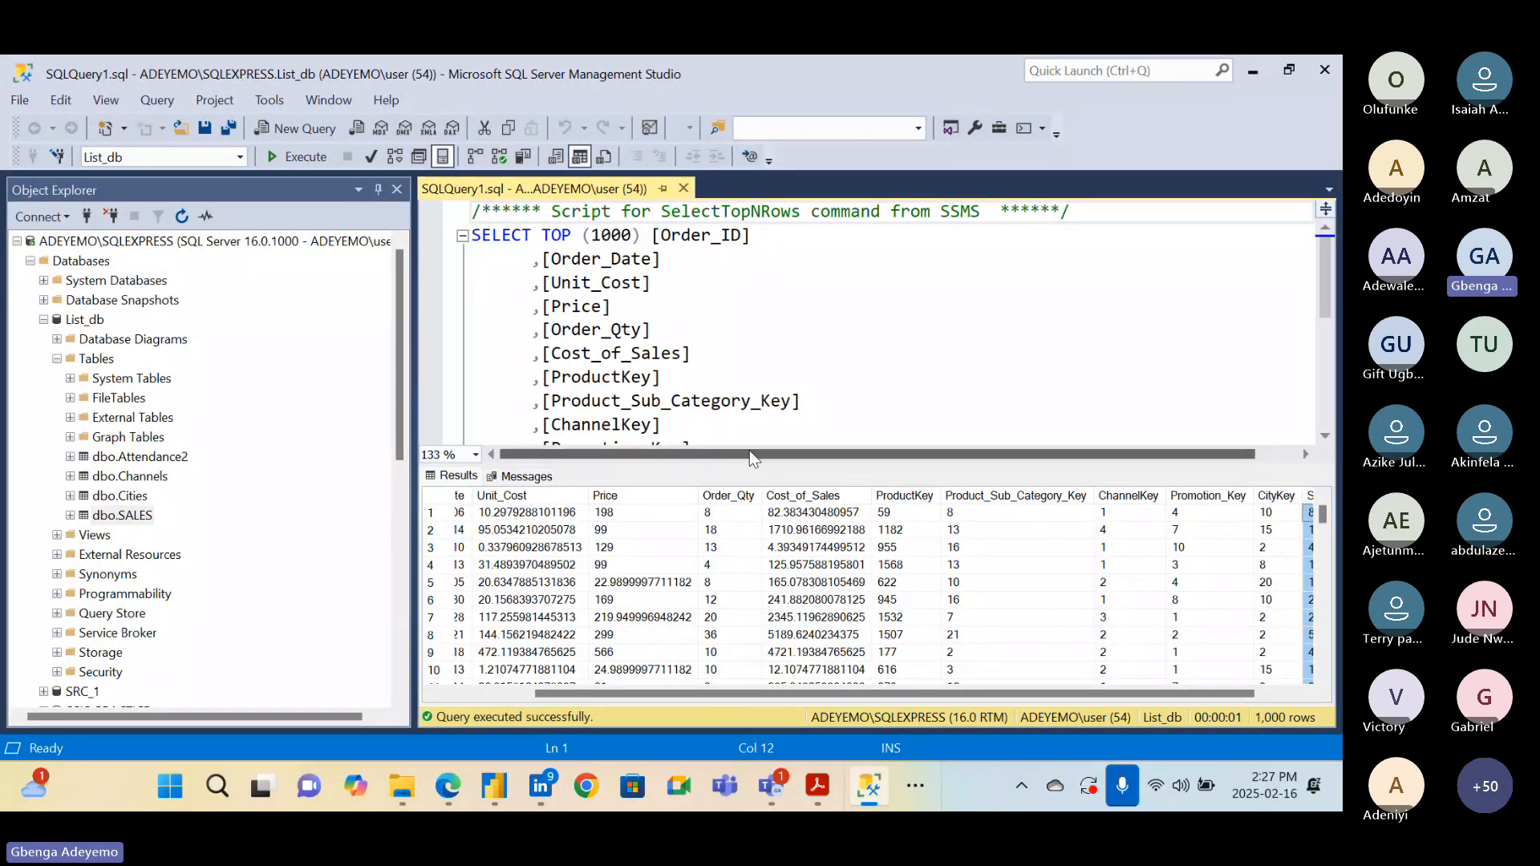
scroll(722, 425, down, 2)
Replace TOP (1000) and the whole column list in the SELECT statement with *
double_click(716, 358)
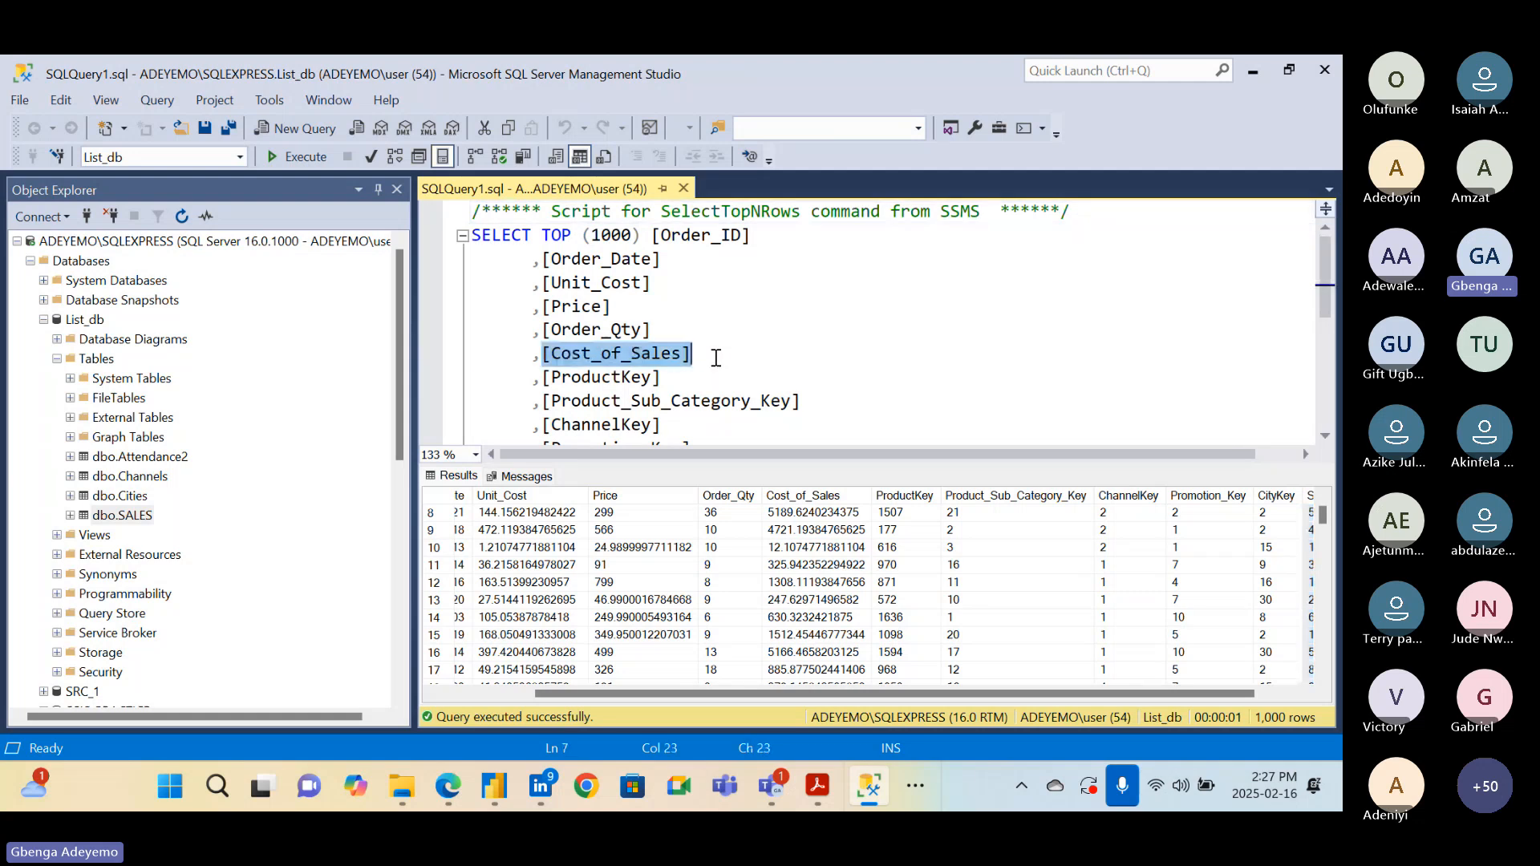
scroll(714, 353, down, 4)
scroll(783, 340, up, 3)
scroll(806, 386, down, 1)
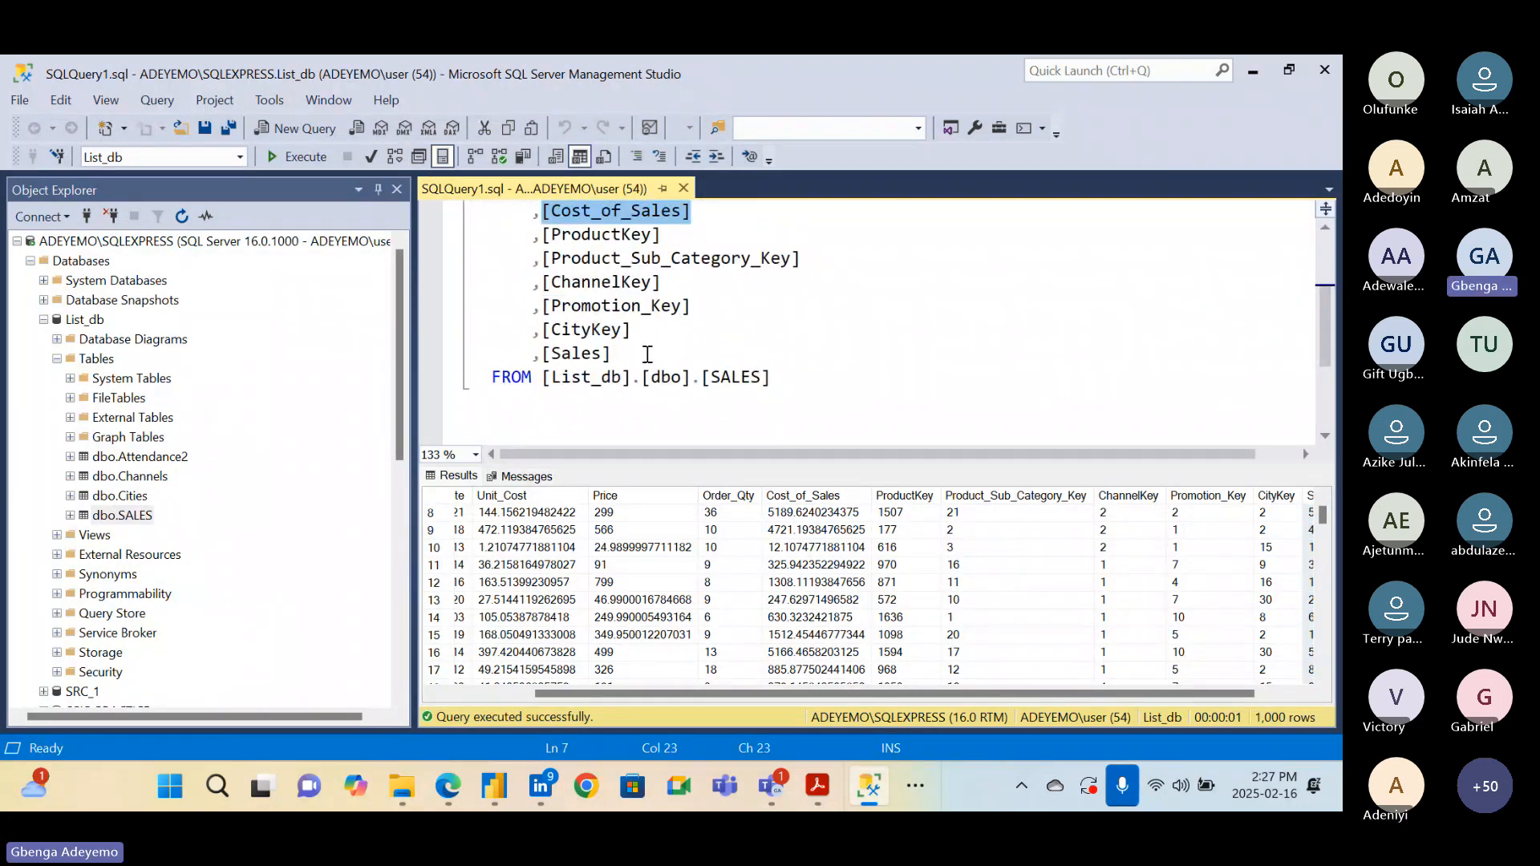
drag(647, 354, 551, 187)
key(BackSpace)
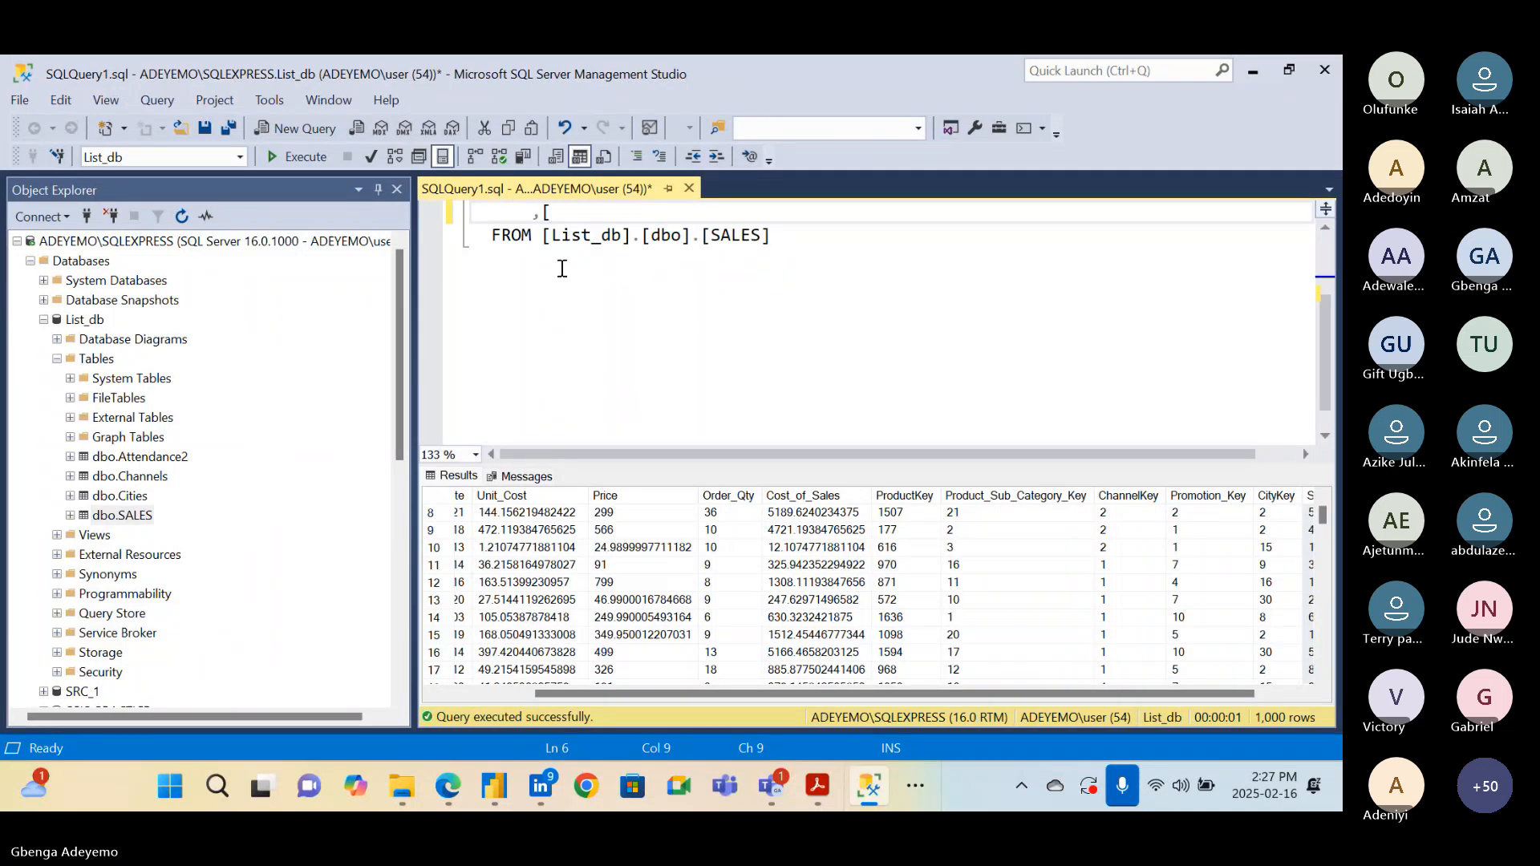
scroll(562, 268, up, 2)
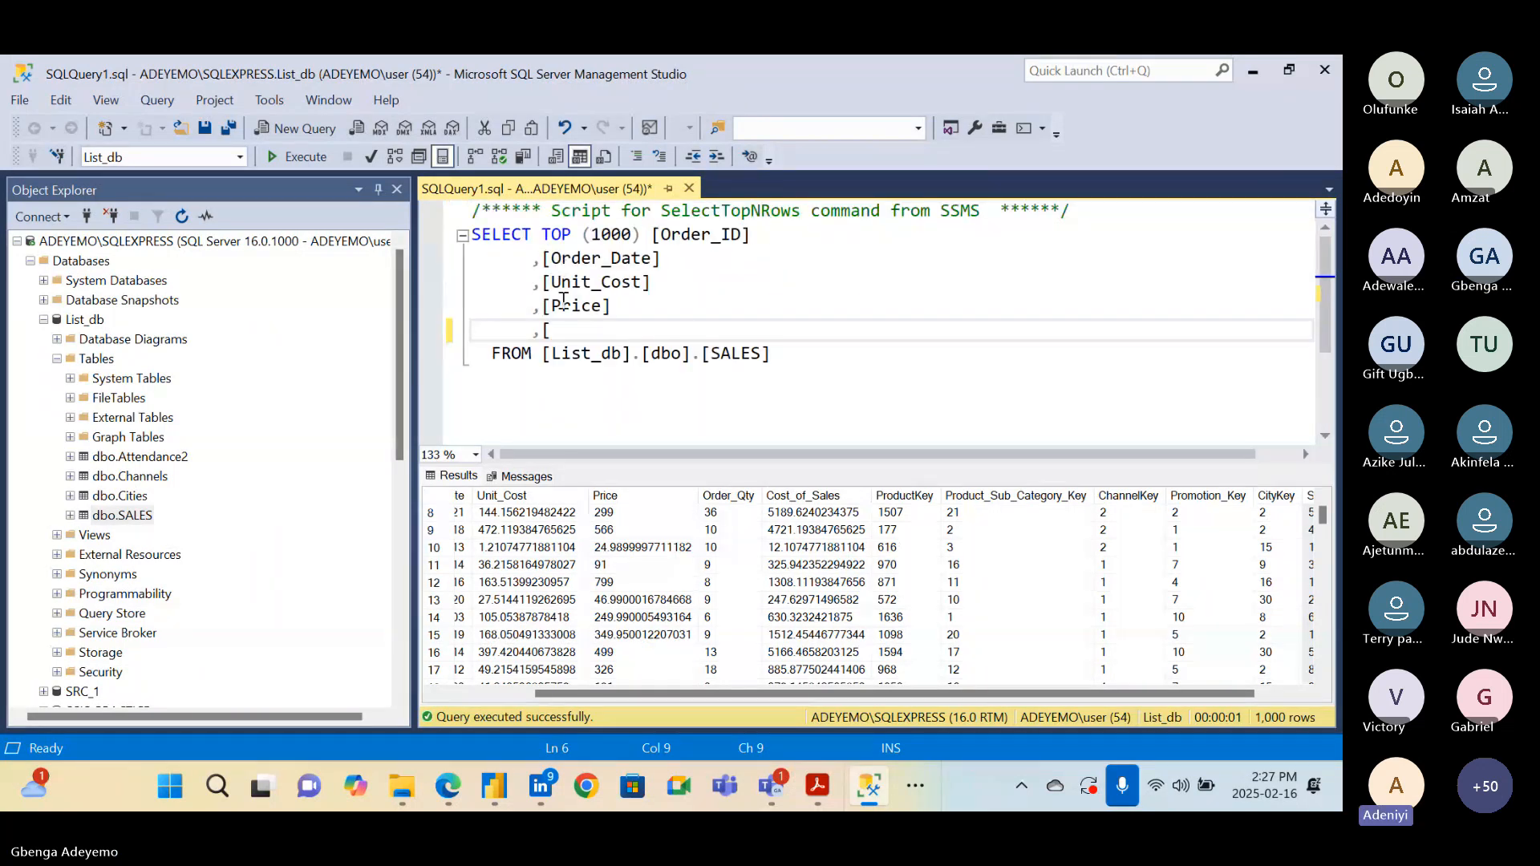
shift+click(539, 234)
key(BackSpace)
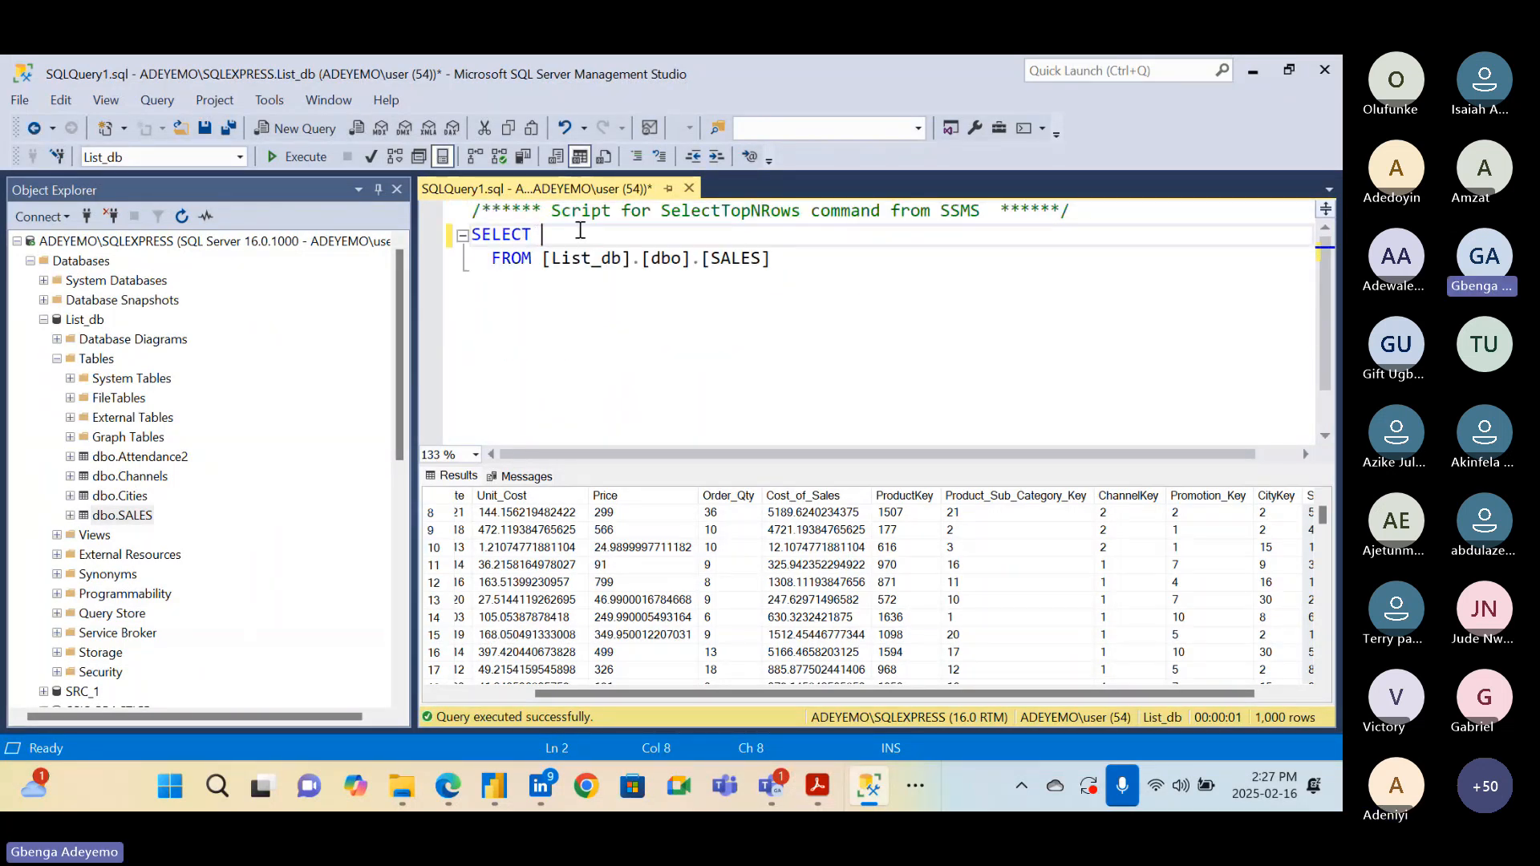
text(*)
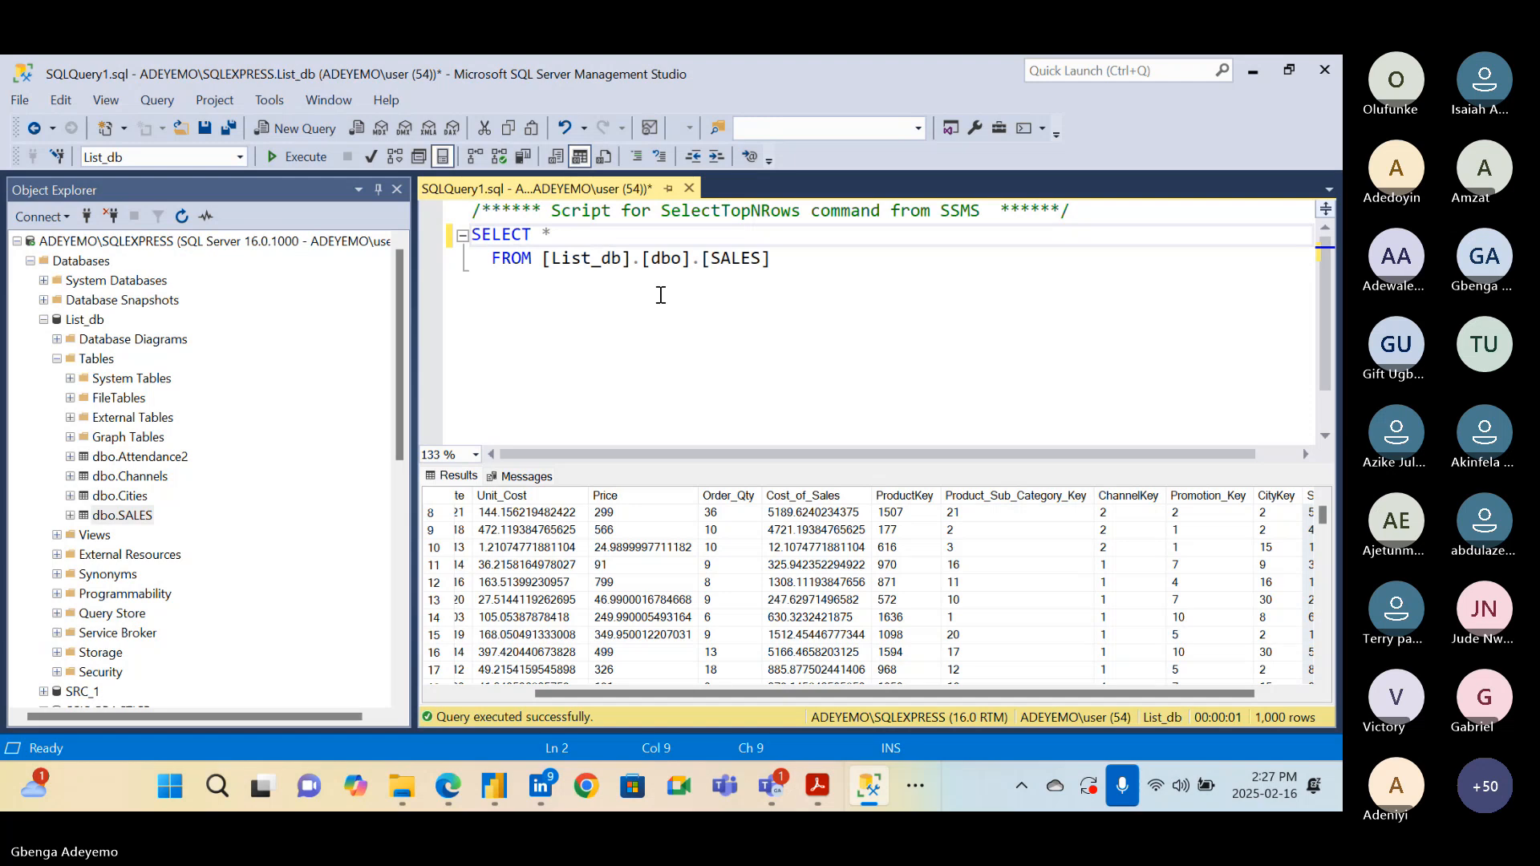
Bring the FROM clause up onto the same line as SELECT *
click(485, 258)
key(BackSpace)
key(BackSpace)
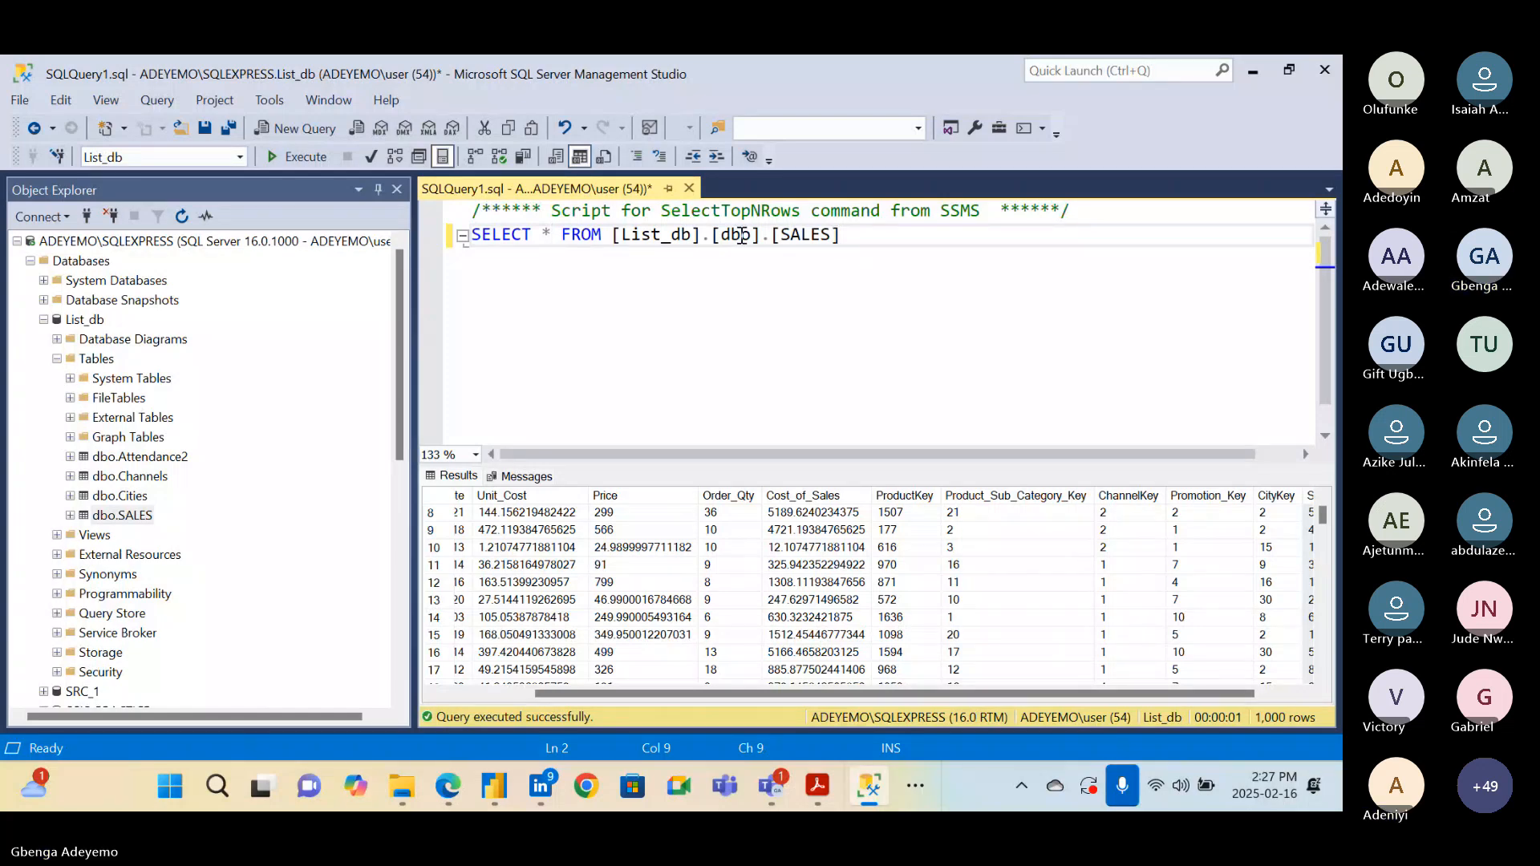
Replace the qualified table name [List_db].[dbo].[SALES] with SALES so the query reads SELECT * FROM SALES
drag(840, 234, 711, 245)
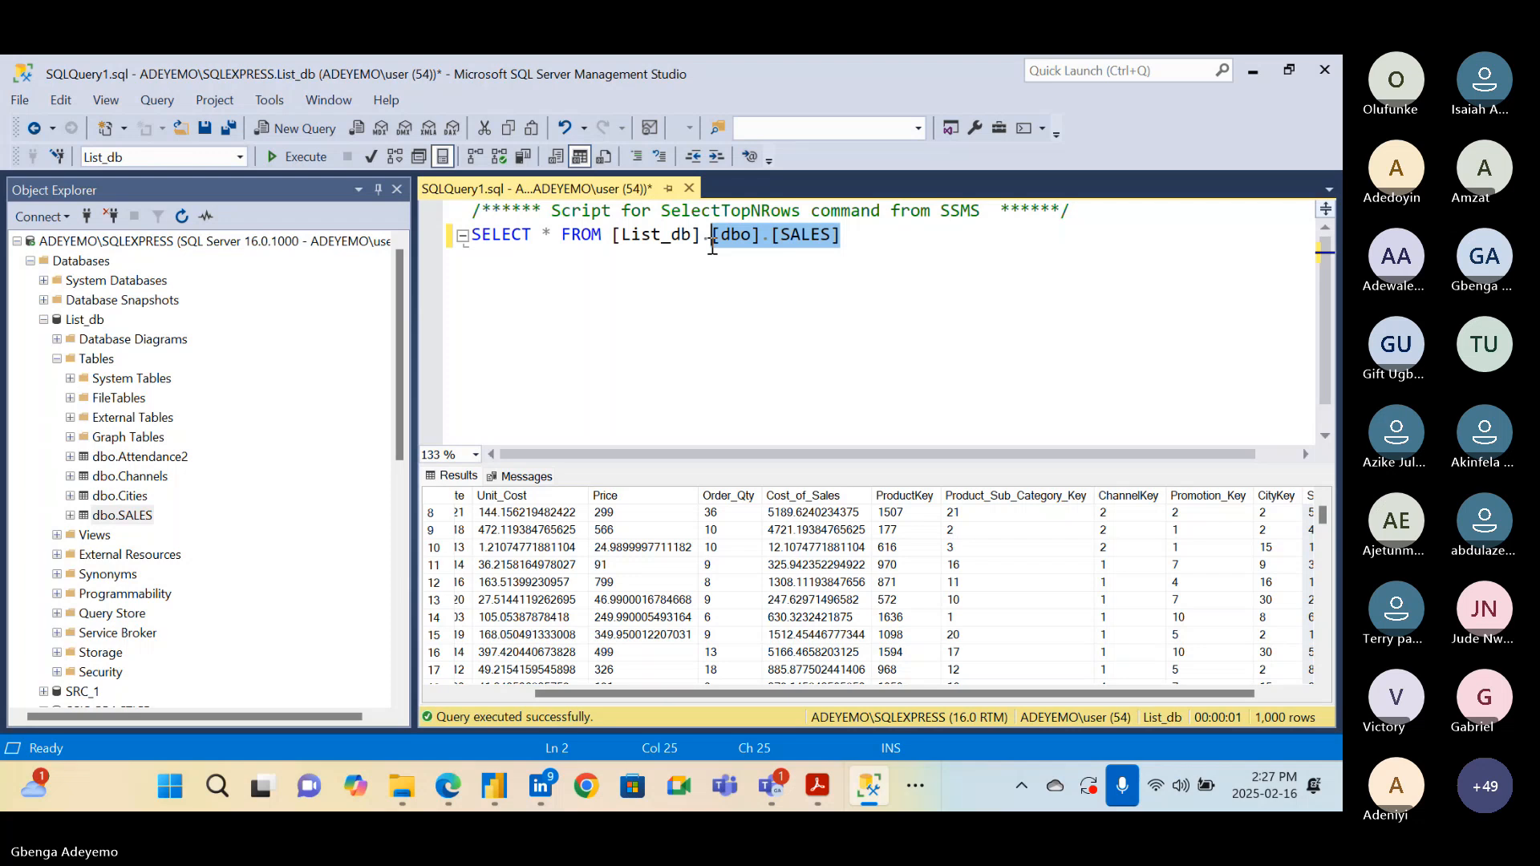
key(BackSpace)
key(BackSpace)
key(BackSpace)
key(BackSpace)
key(BackSpace)
key(BackSpace)
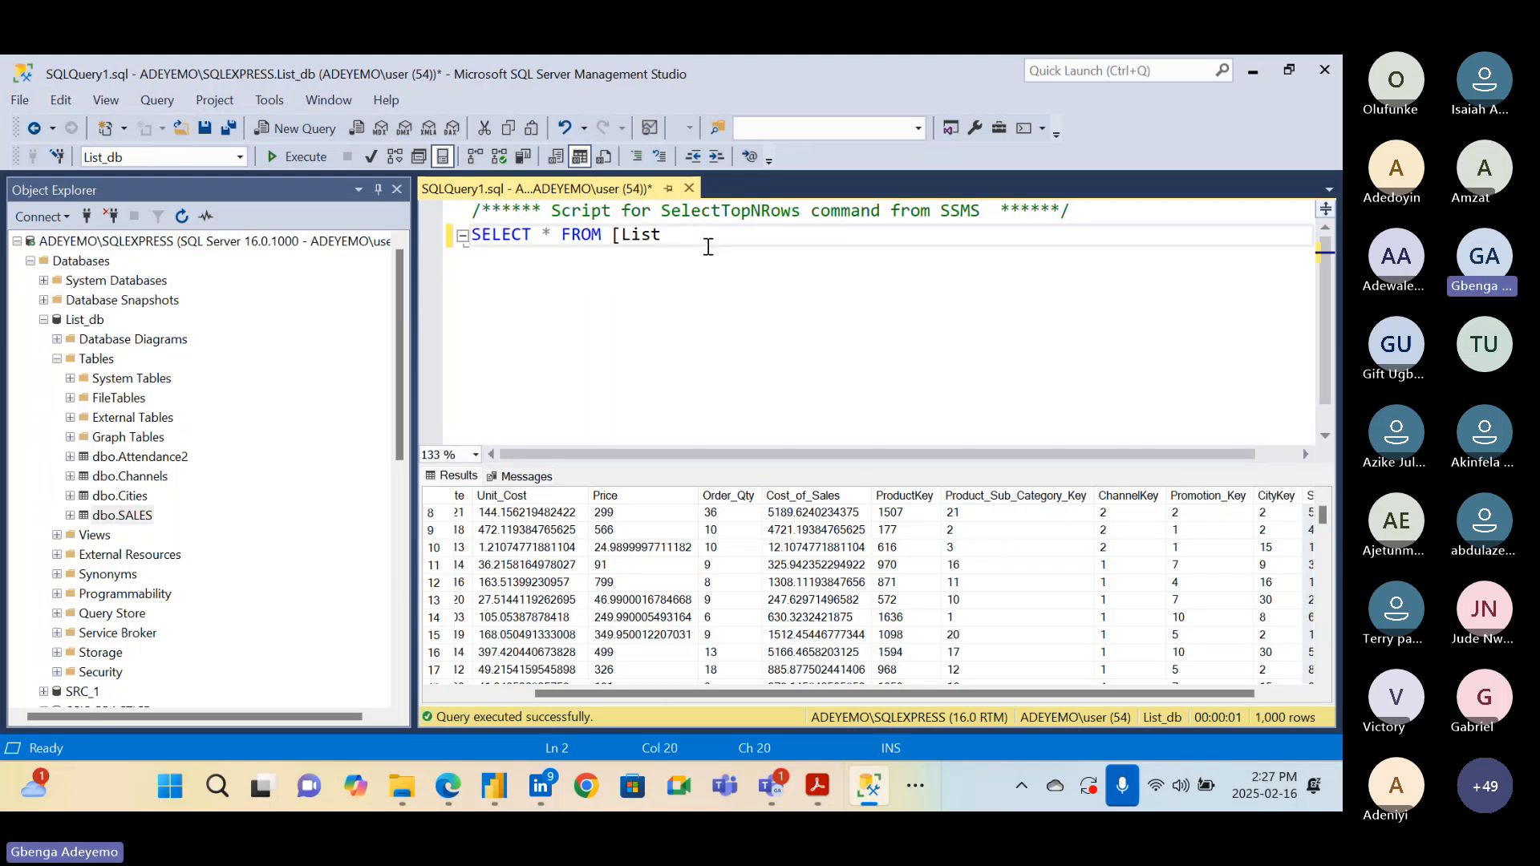
key(BackSpace)
key(BackSpace)
key(BackSpace)
key(BackSpace)
key(BackSpace)
text(SA)
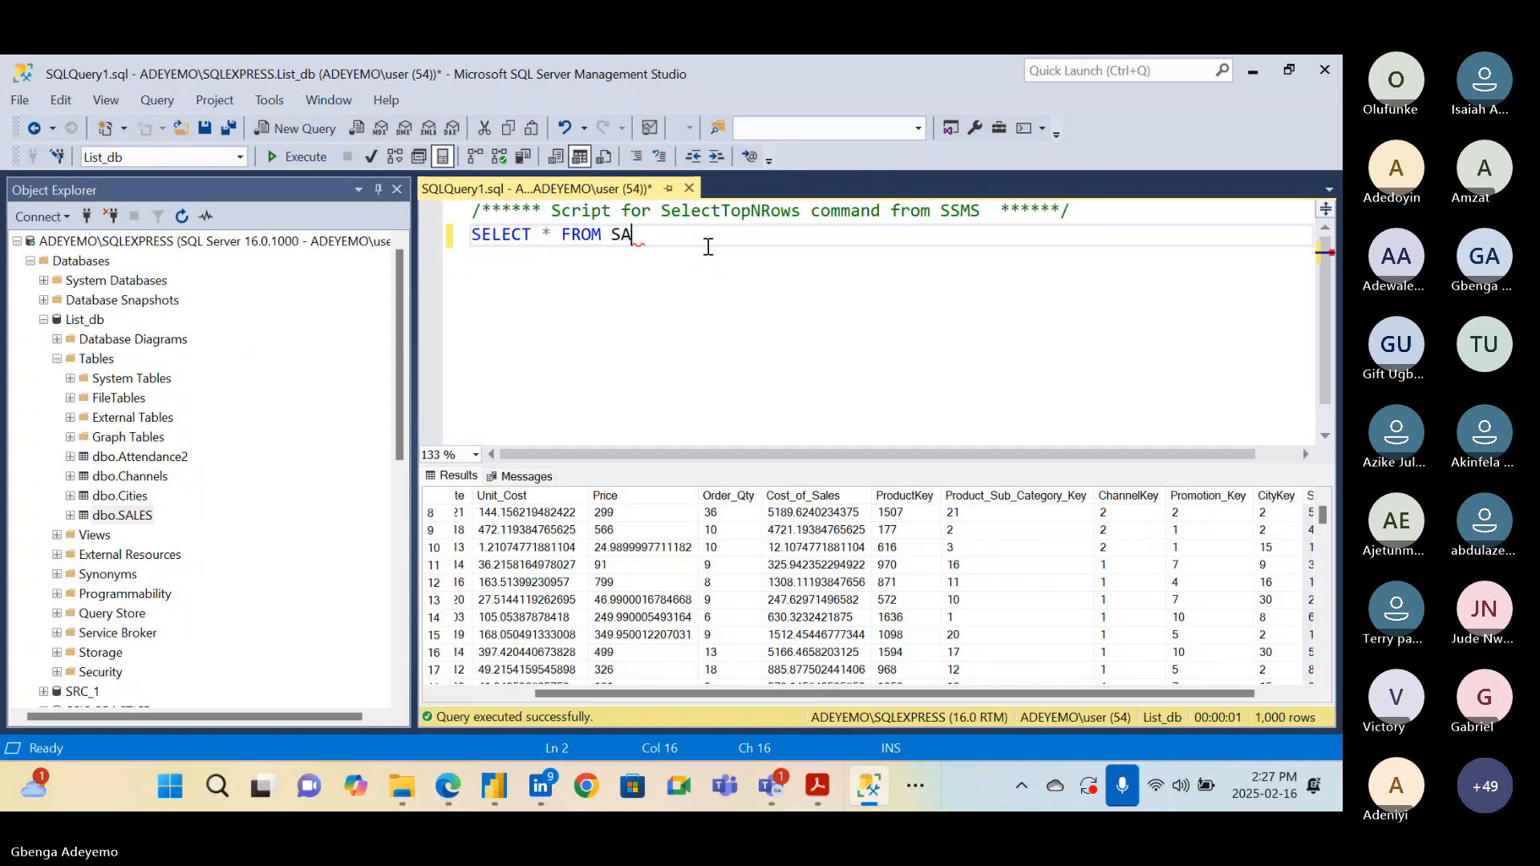
text(LES)
click(687, 284)
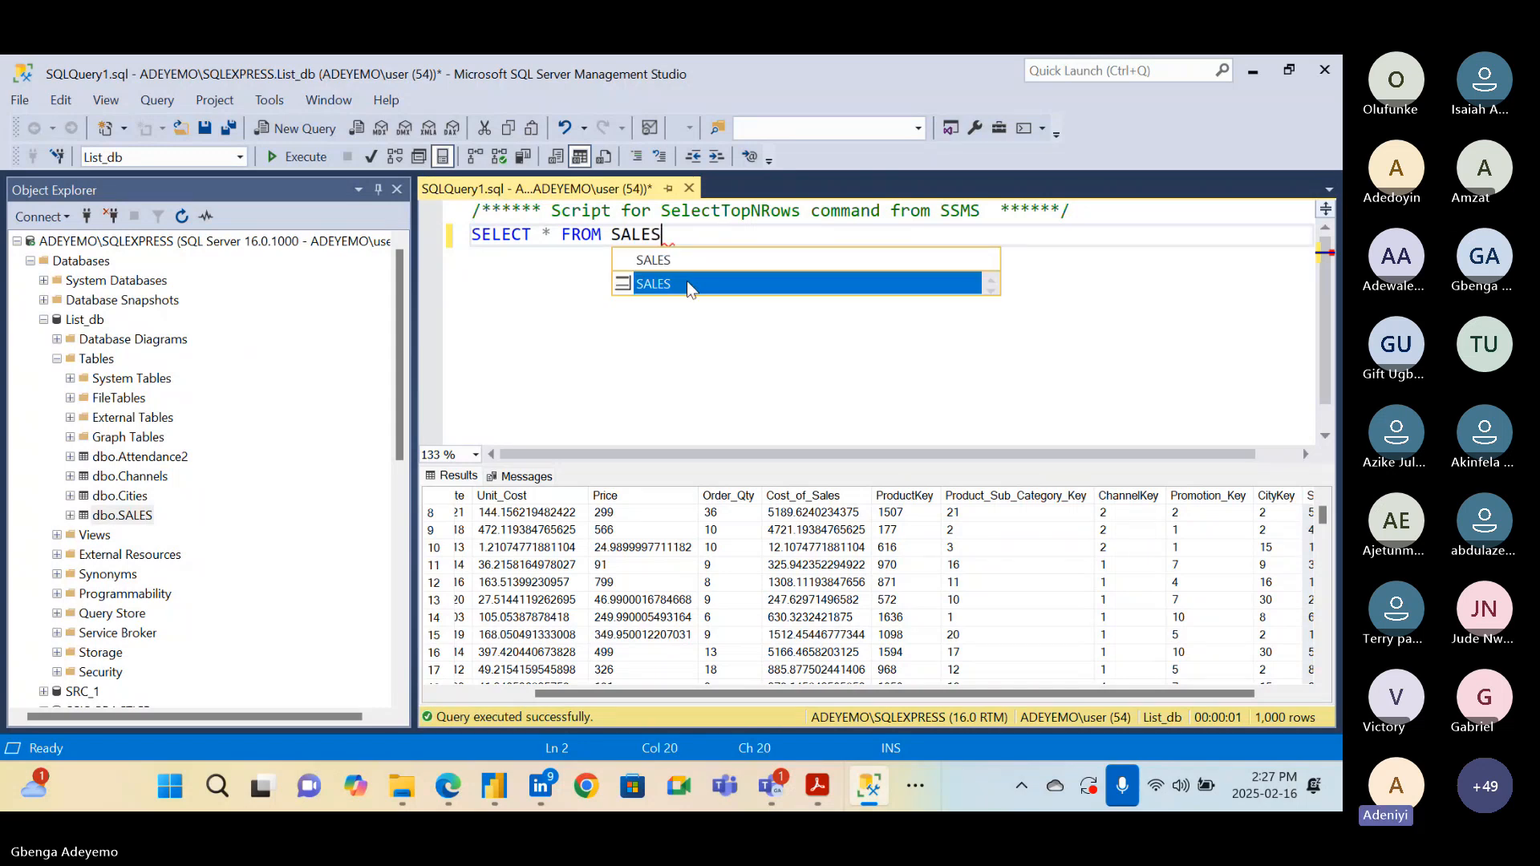
Complete the SALES table name, copy the SELECT * FROM SALES statement, and execute it
double_click(686, 284)
drag(683, 235, 471, 236)
key(ctrl+c)
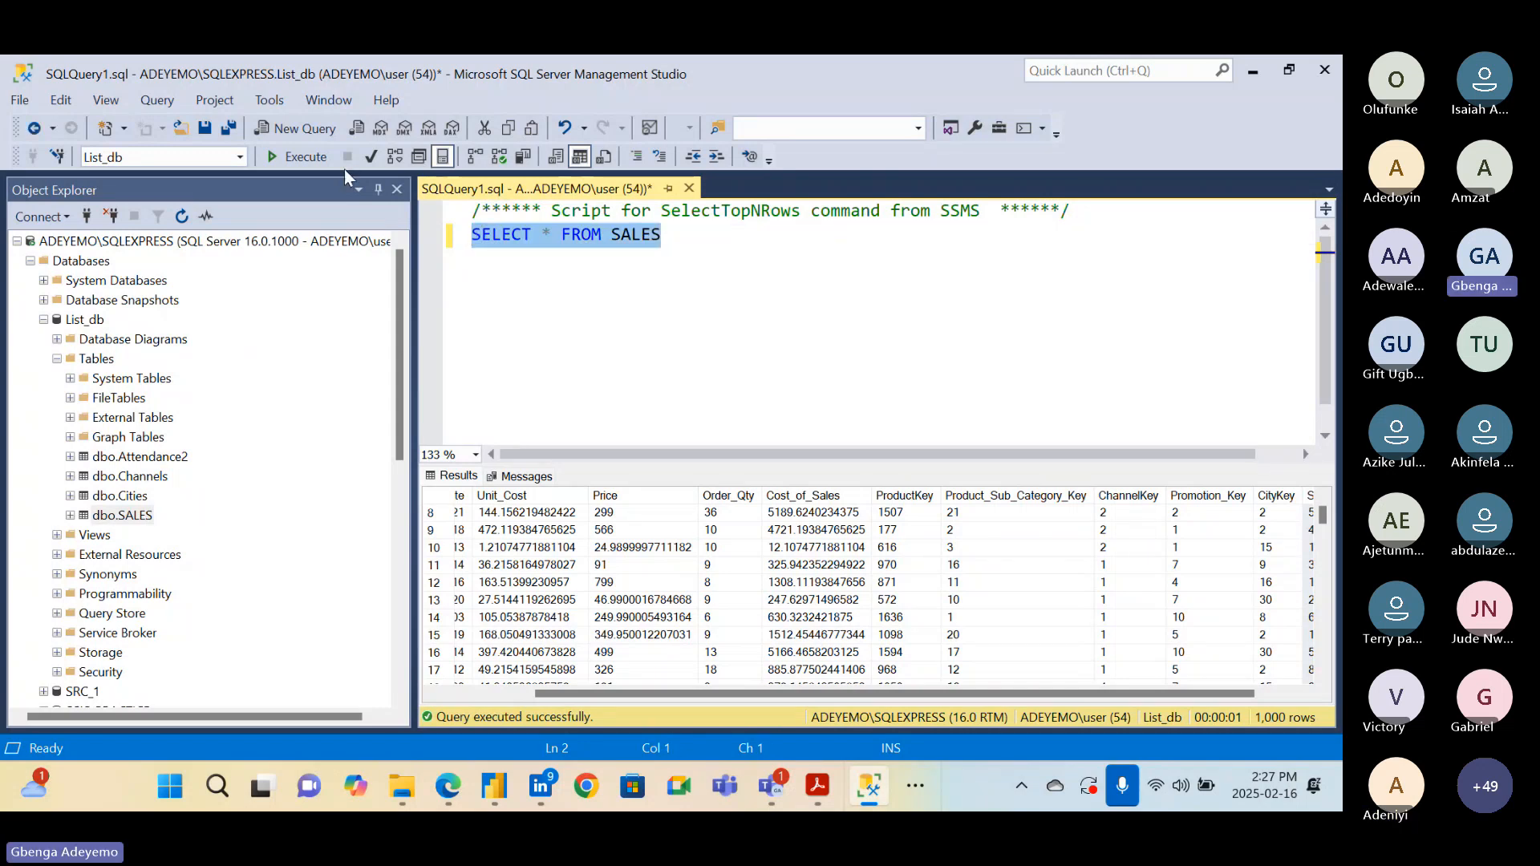
click(307, 155)
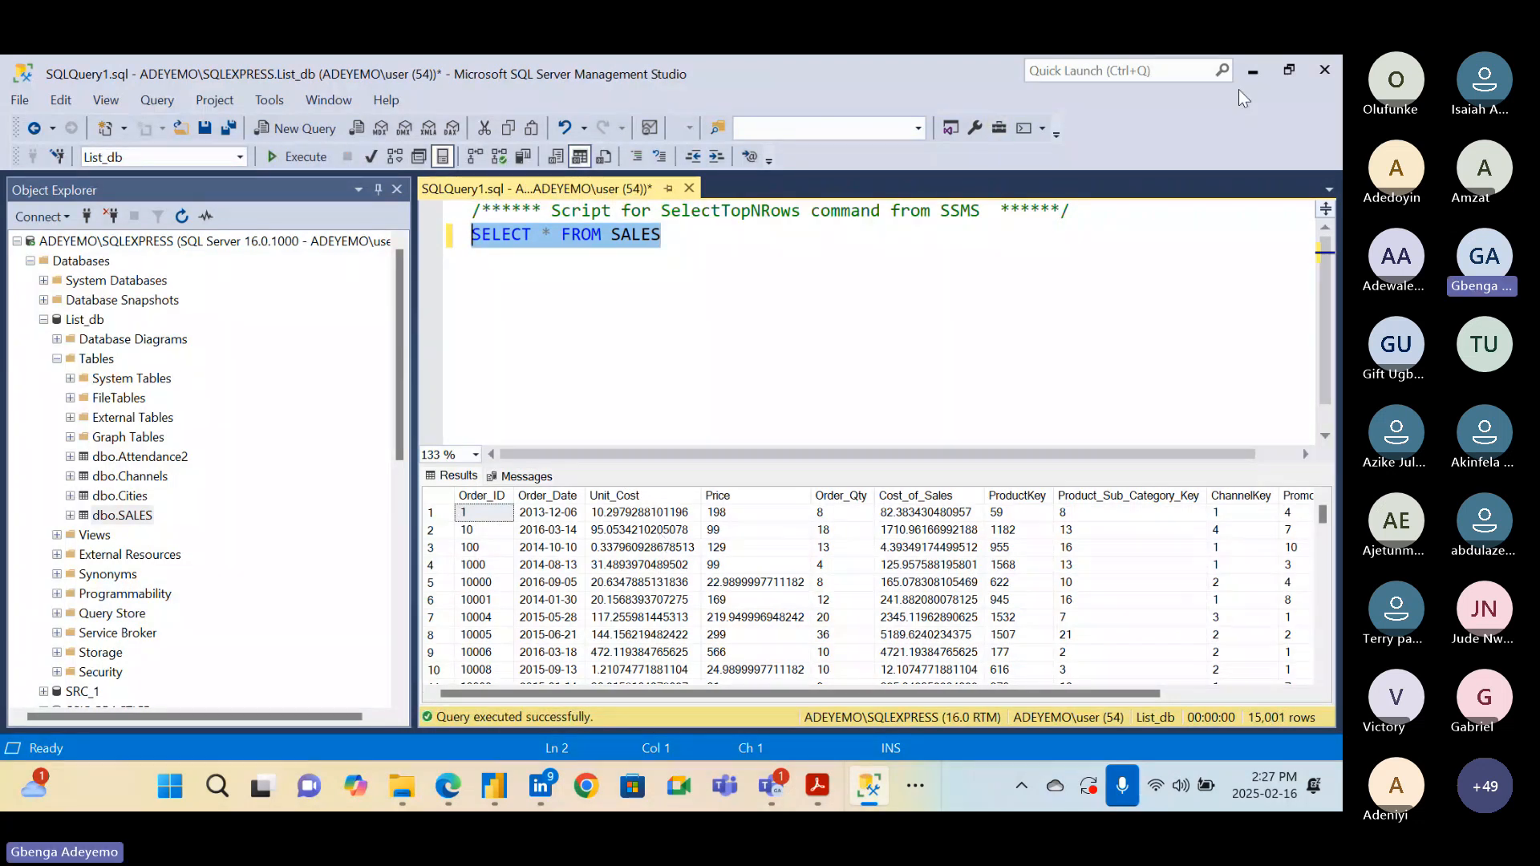
Switch to Power BI and enter SELECT * FROM SALES as the SQL statement of the SQL Server database connection
click(1252, 72)
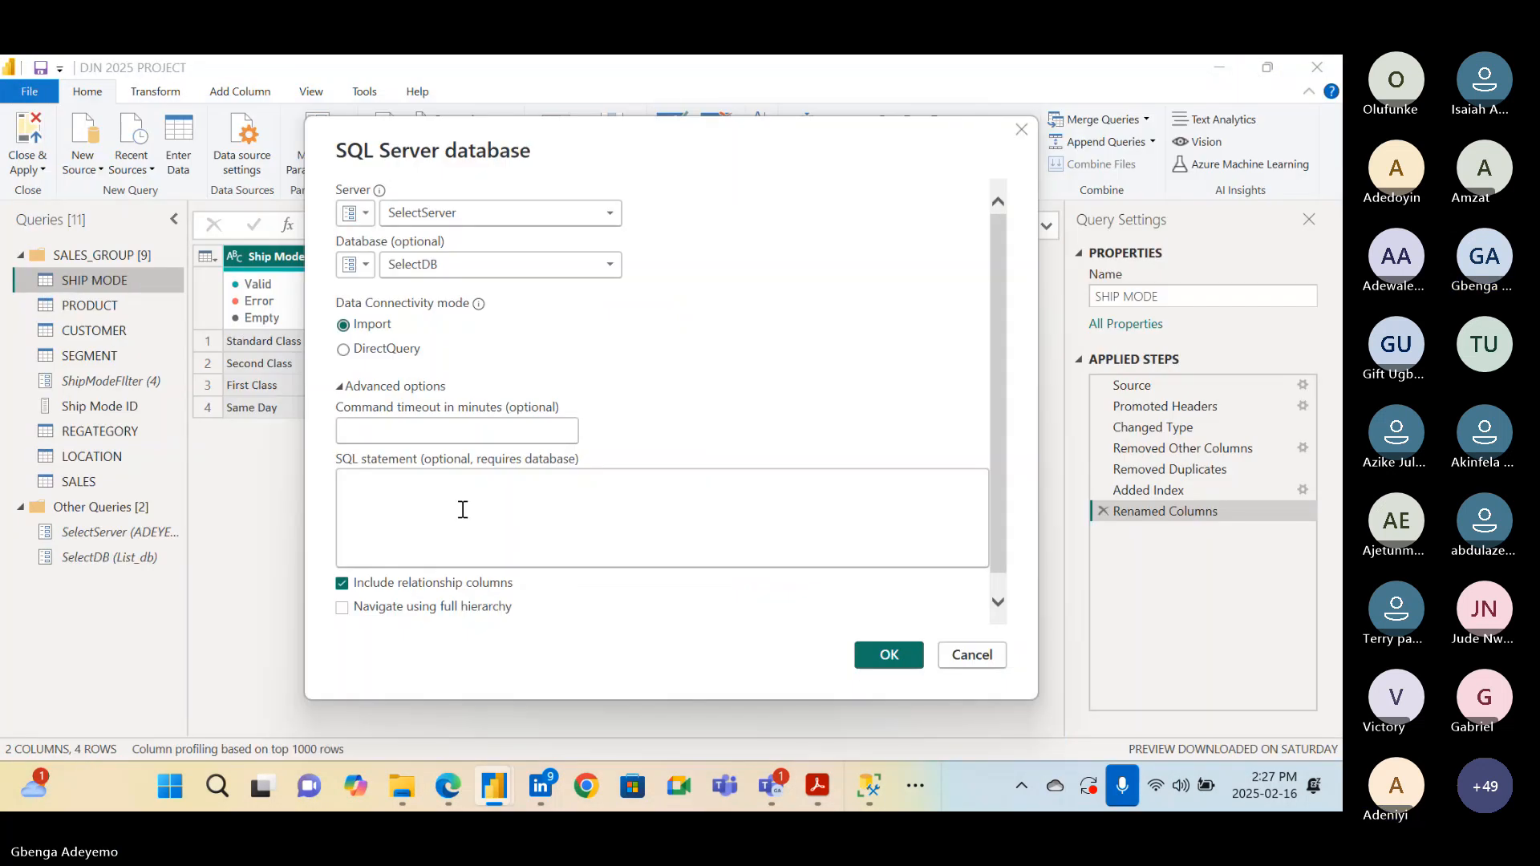
click(411, 496)
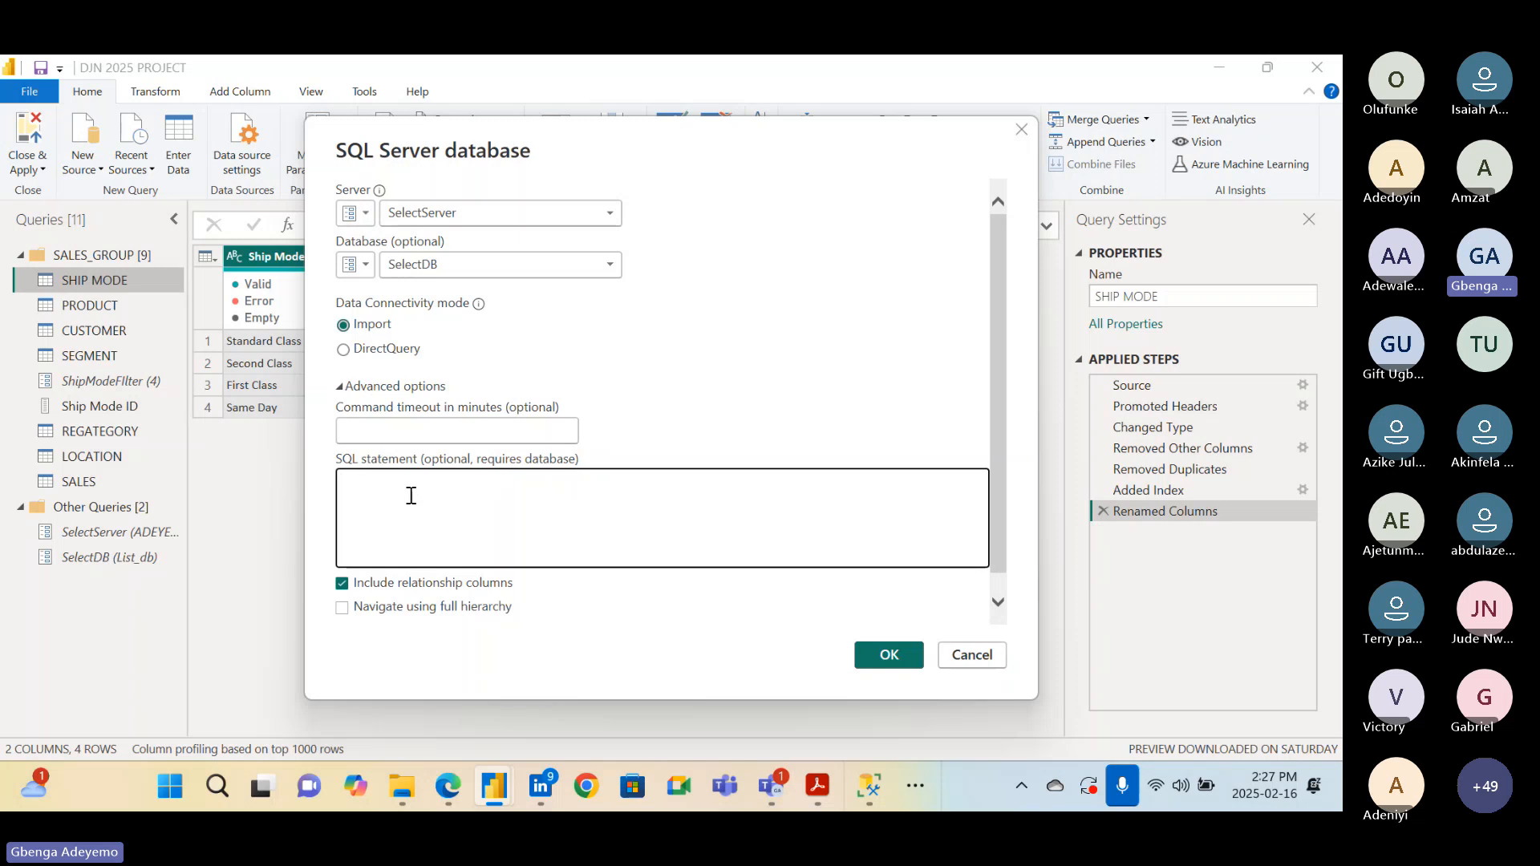
key(ctrl+v)
Check the tables in the List_db and Transactions databases in SQL Server Management Studio, then return to Power BI
click(868, 794)
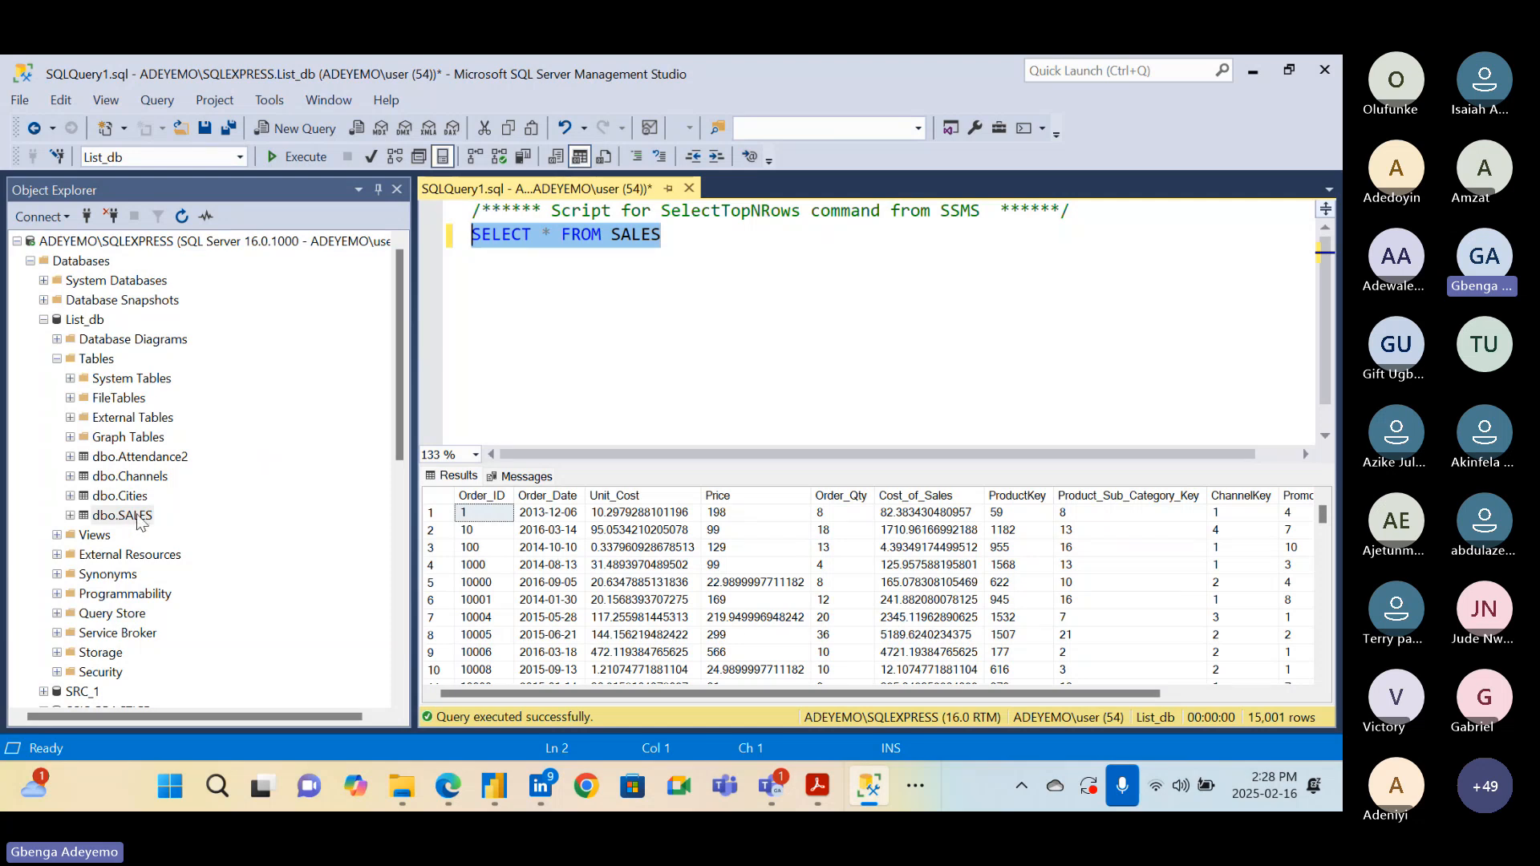
scroll(139, 530, down, 2)
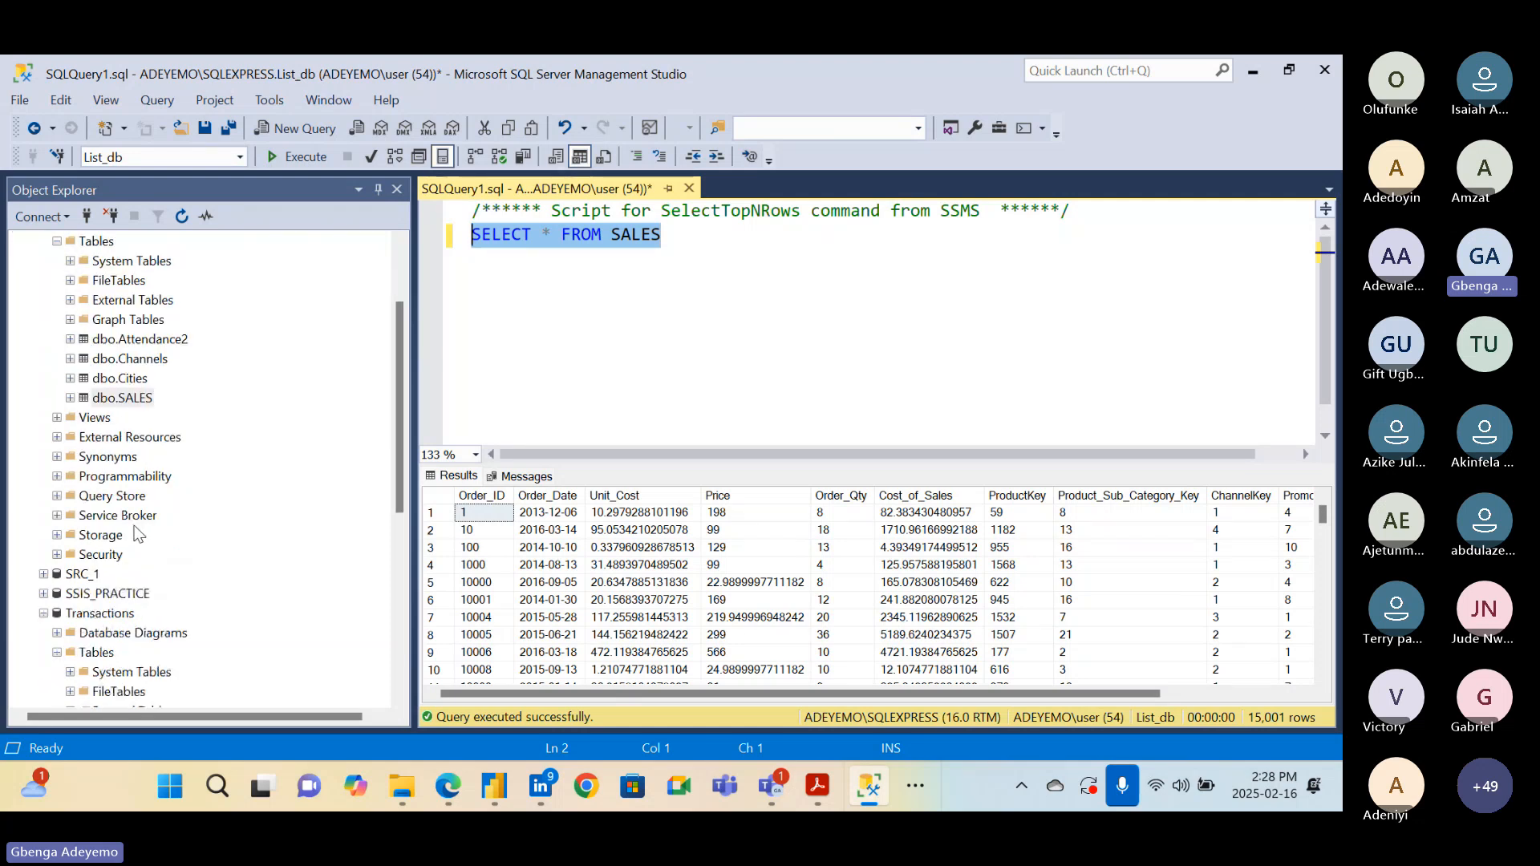
scroll(140, 601, down, 3)
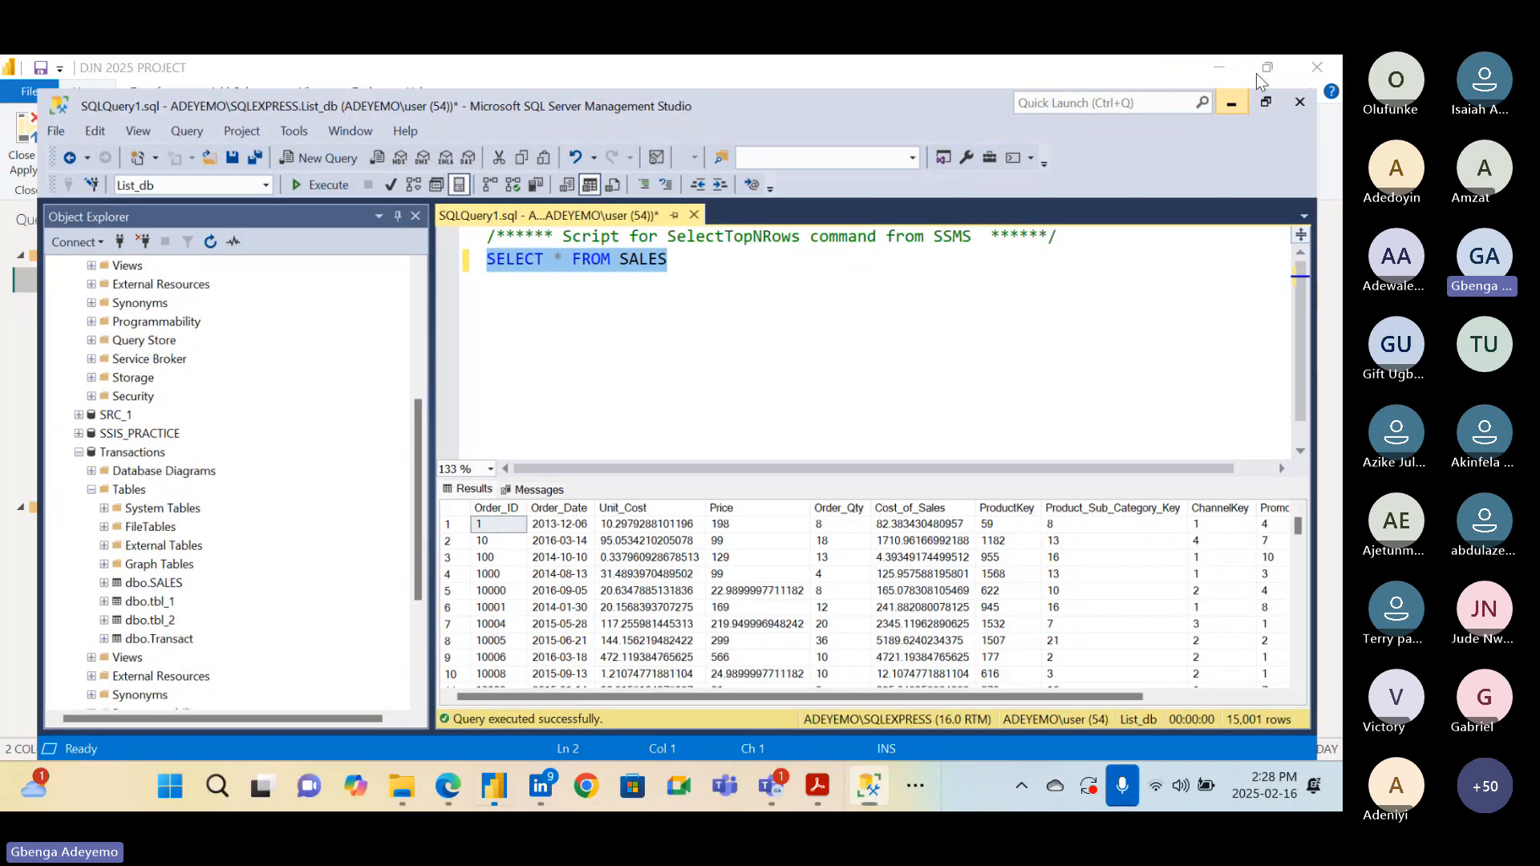
click(1253, 73)
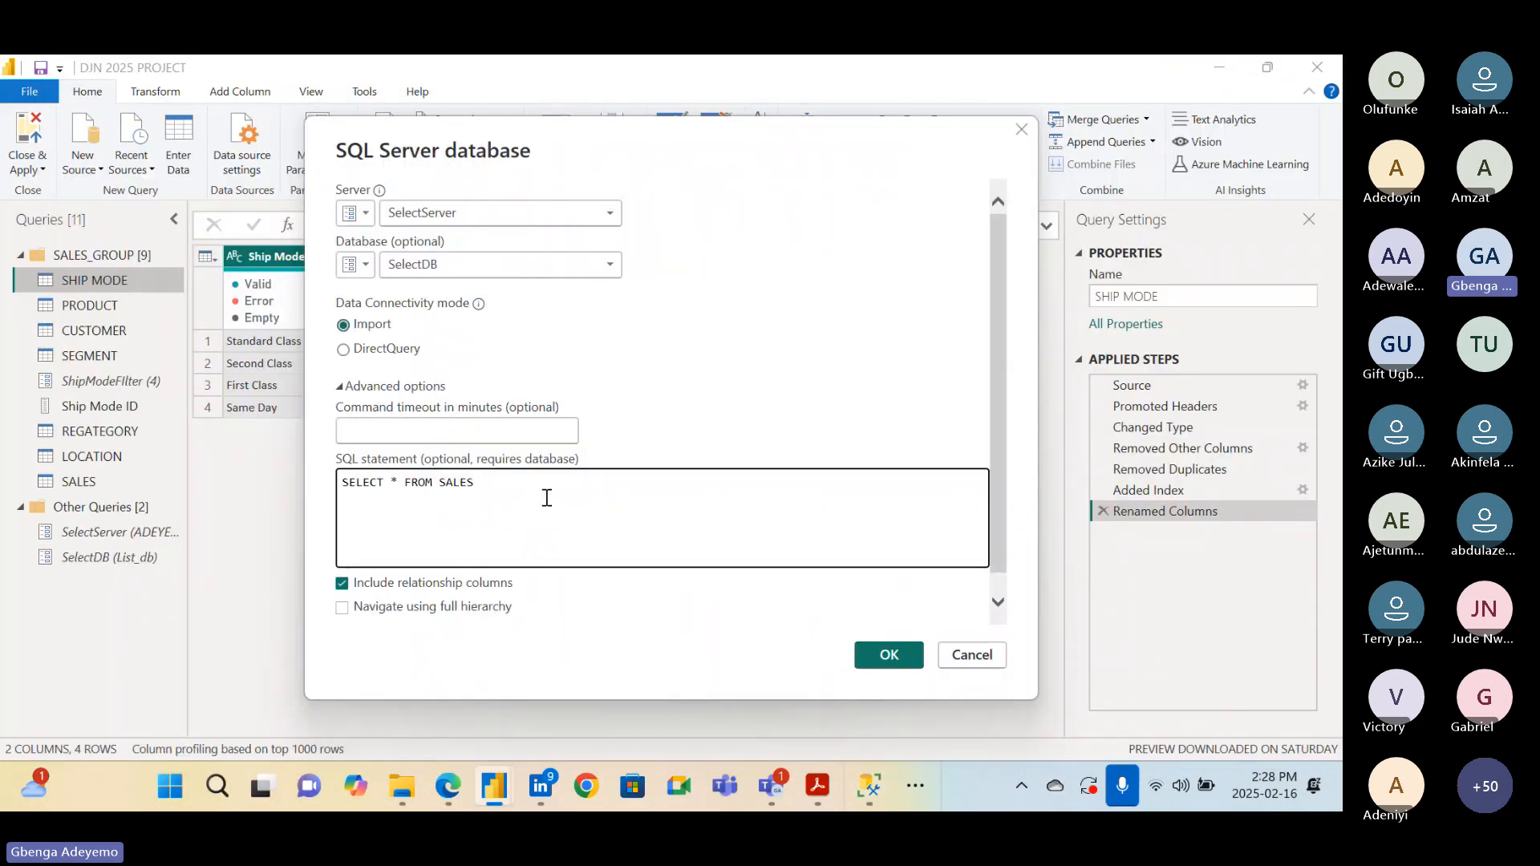
Exclude relationship columns from the SQL Server connection, then review the data preview and accept it
click(510, 490)
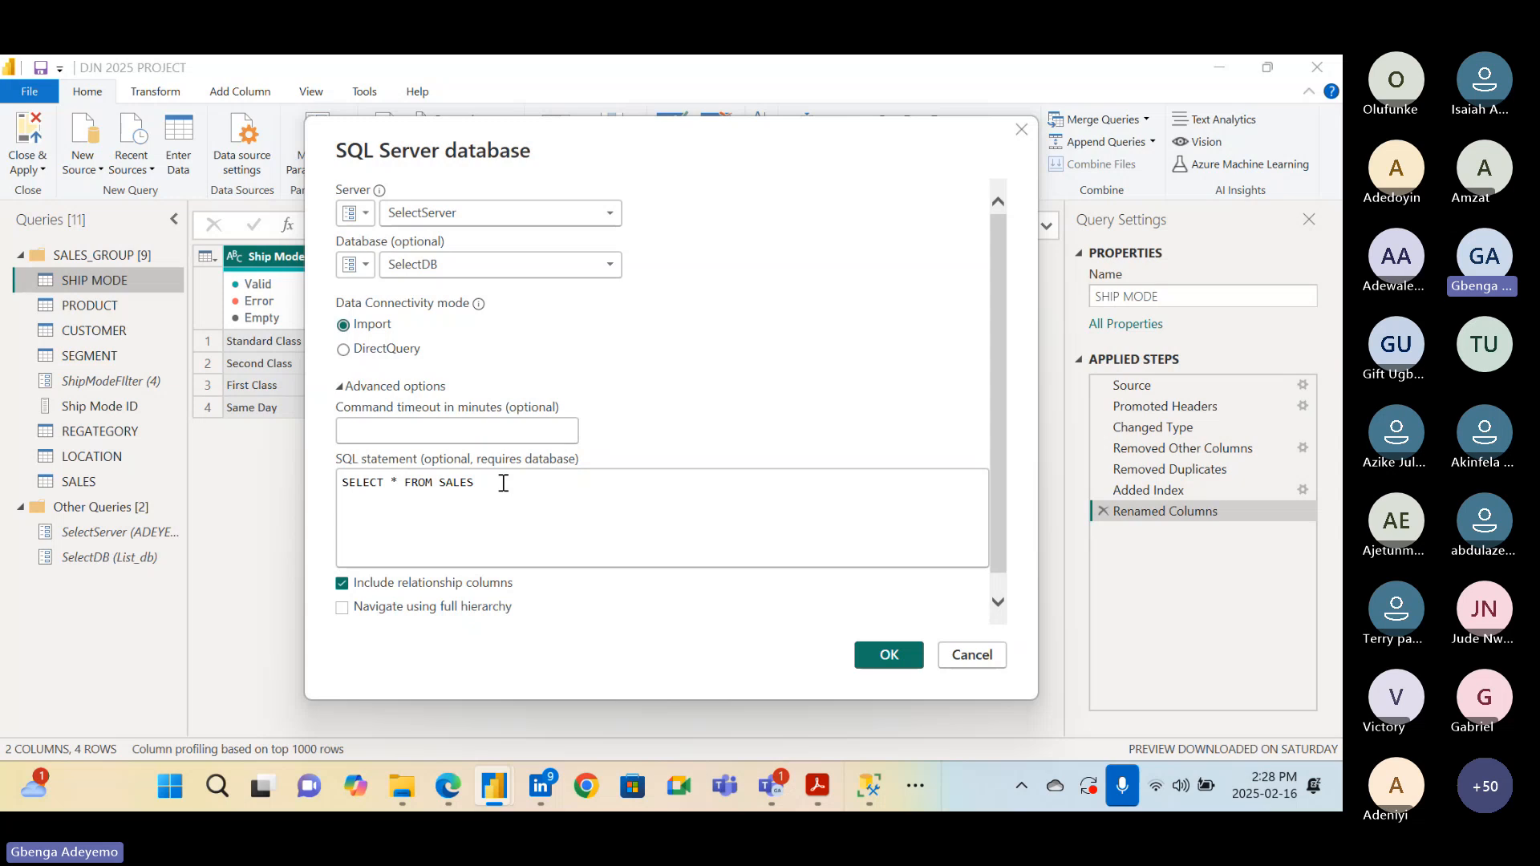
click(349, 585)
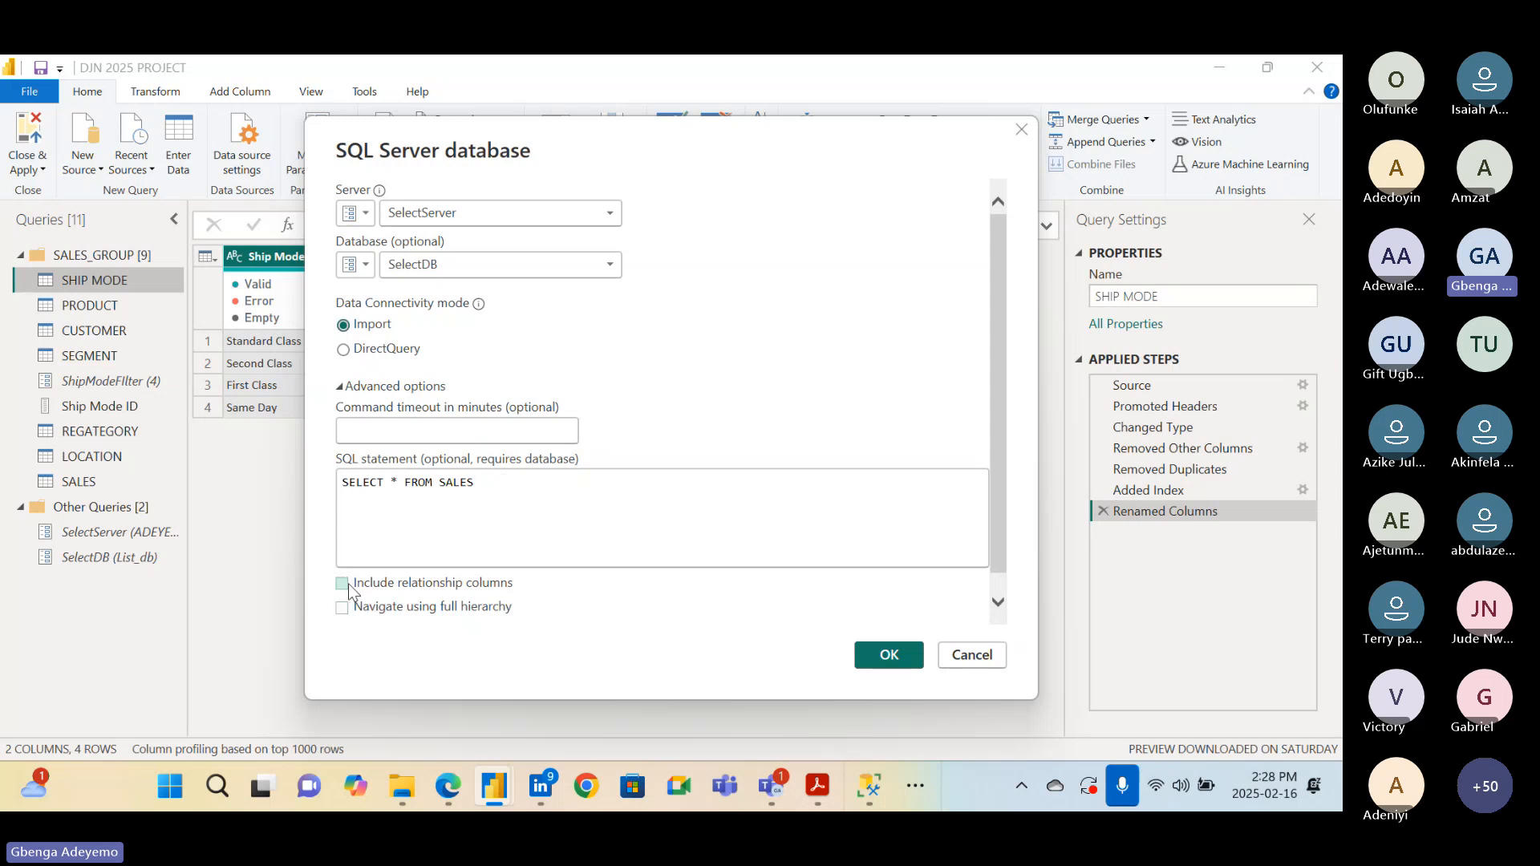
click(878, 658)
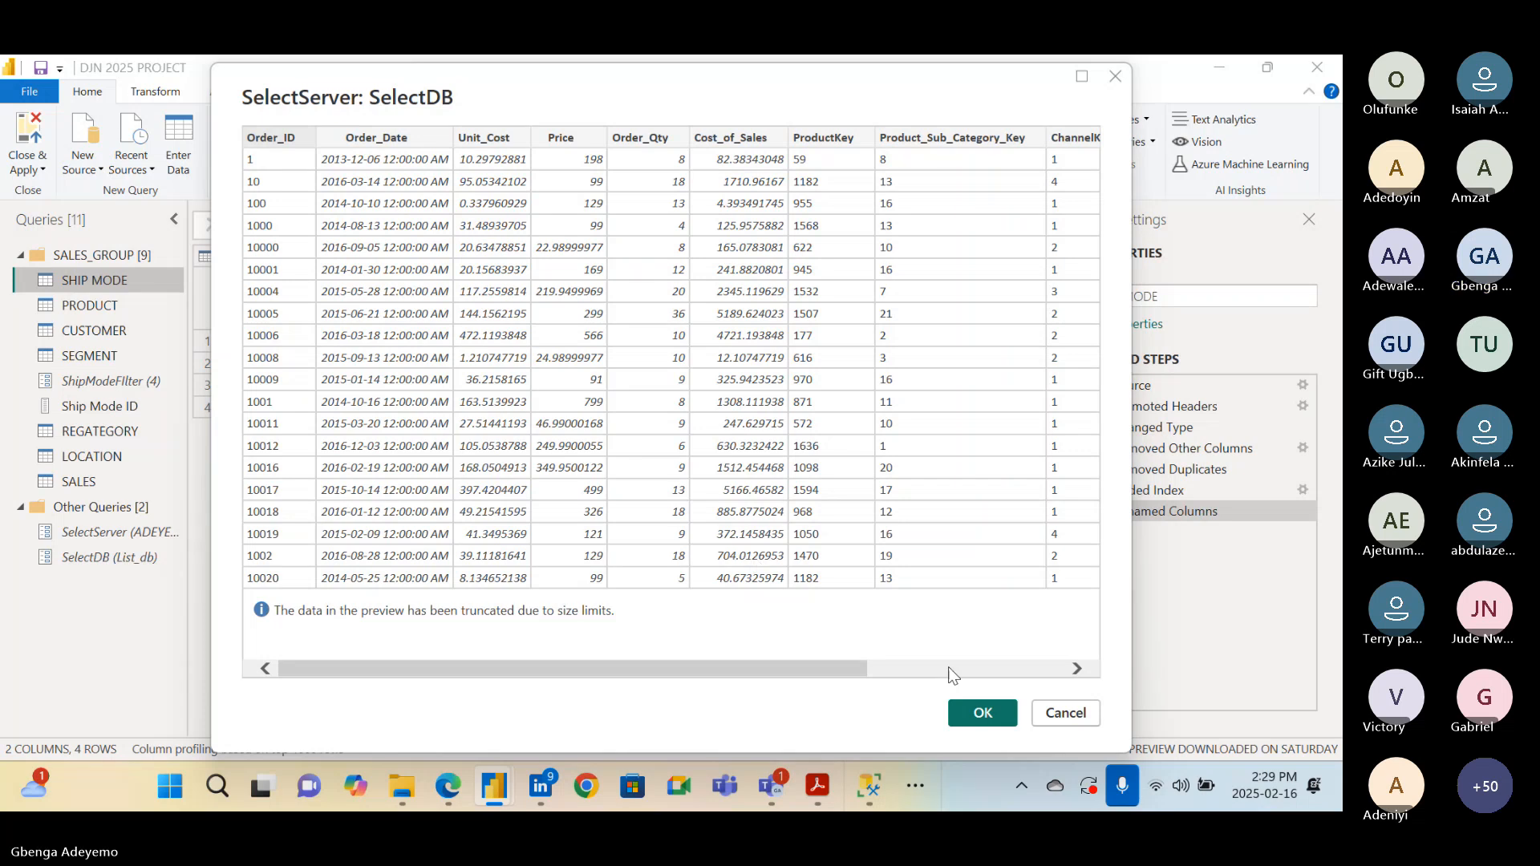
click(1005, 670)
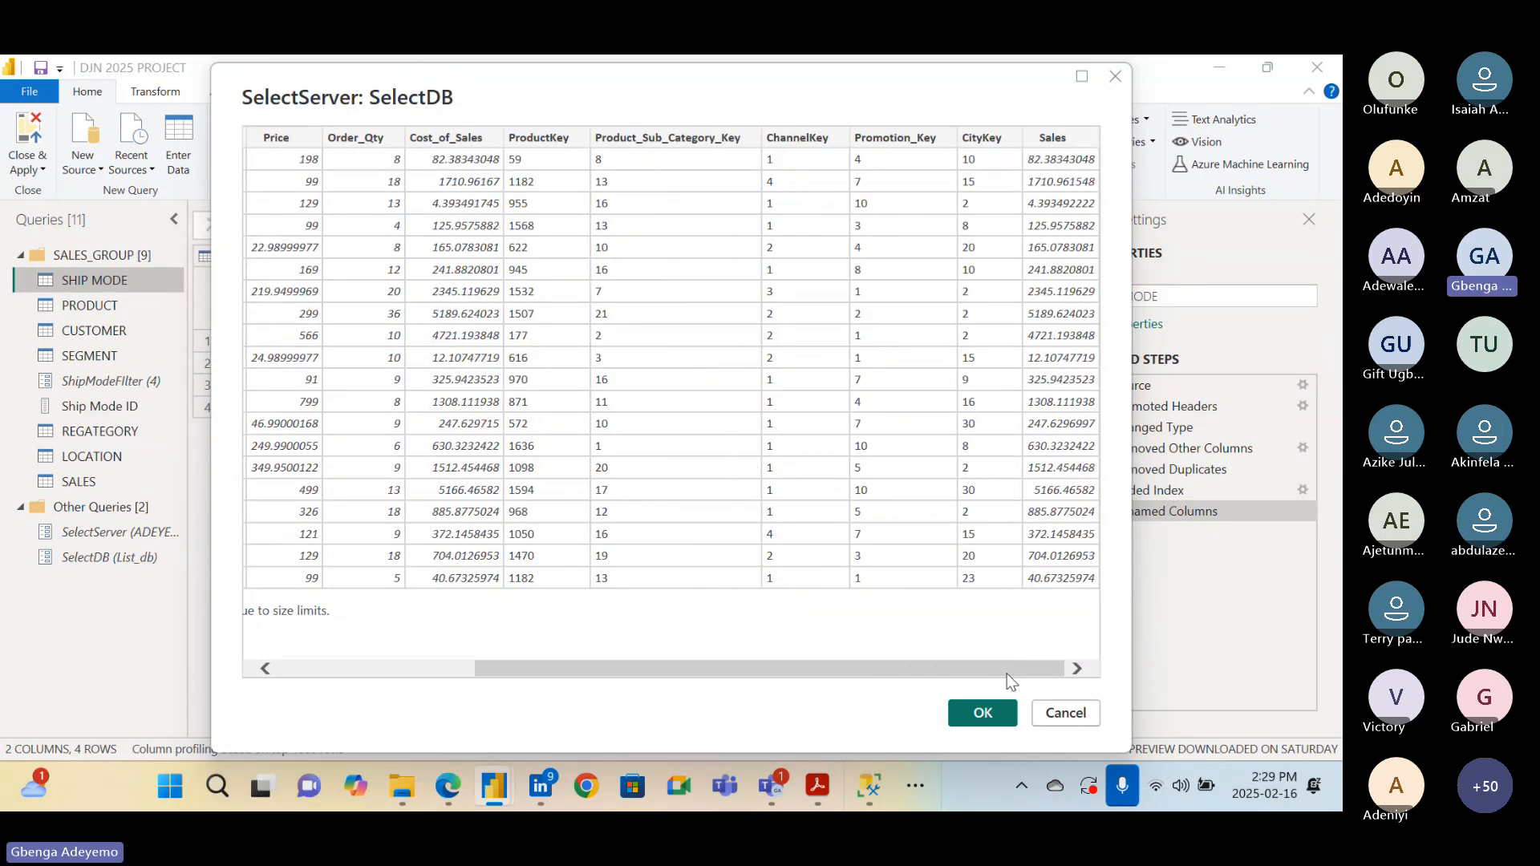
click(983, 713)
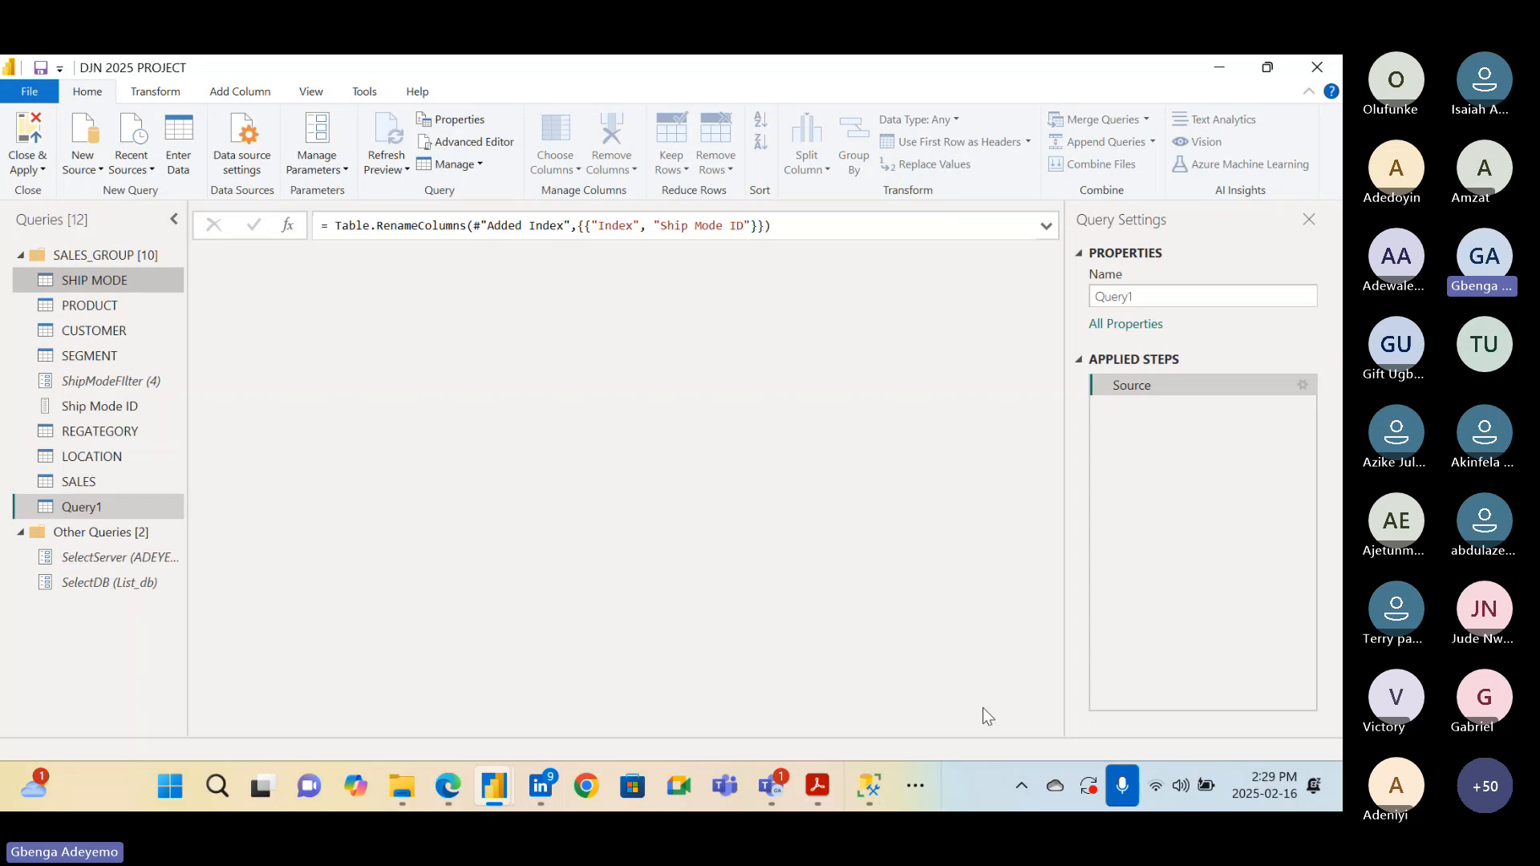
Move Query1 from SALES_GROUP into the Other Queries group and refresh its data preview
drag(128, 507, 109, 594)
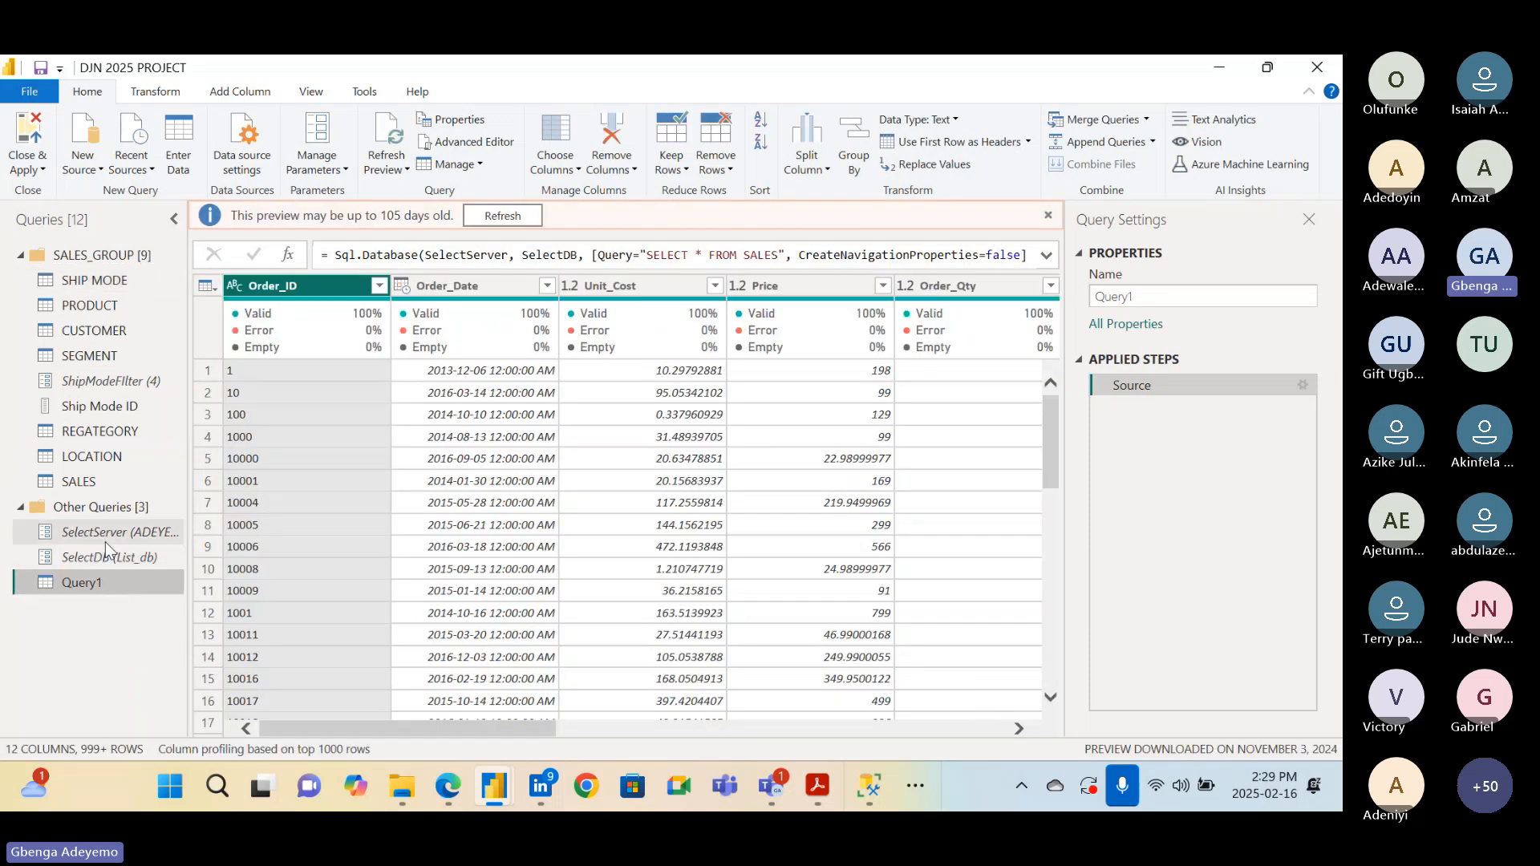
click(20, 255)
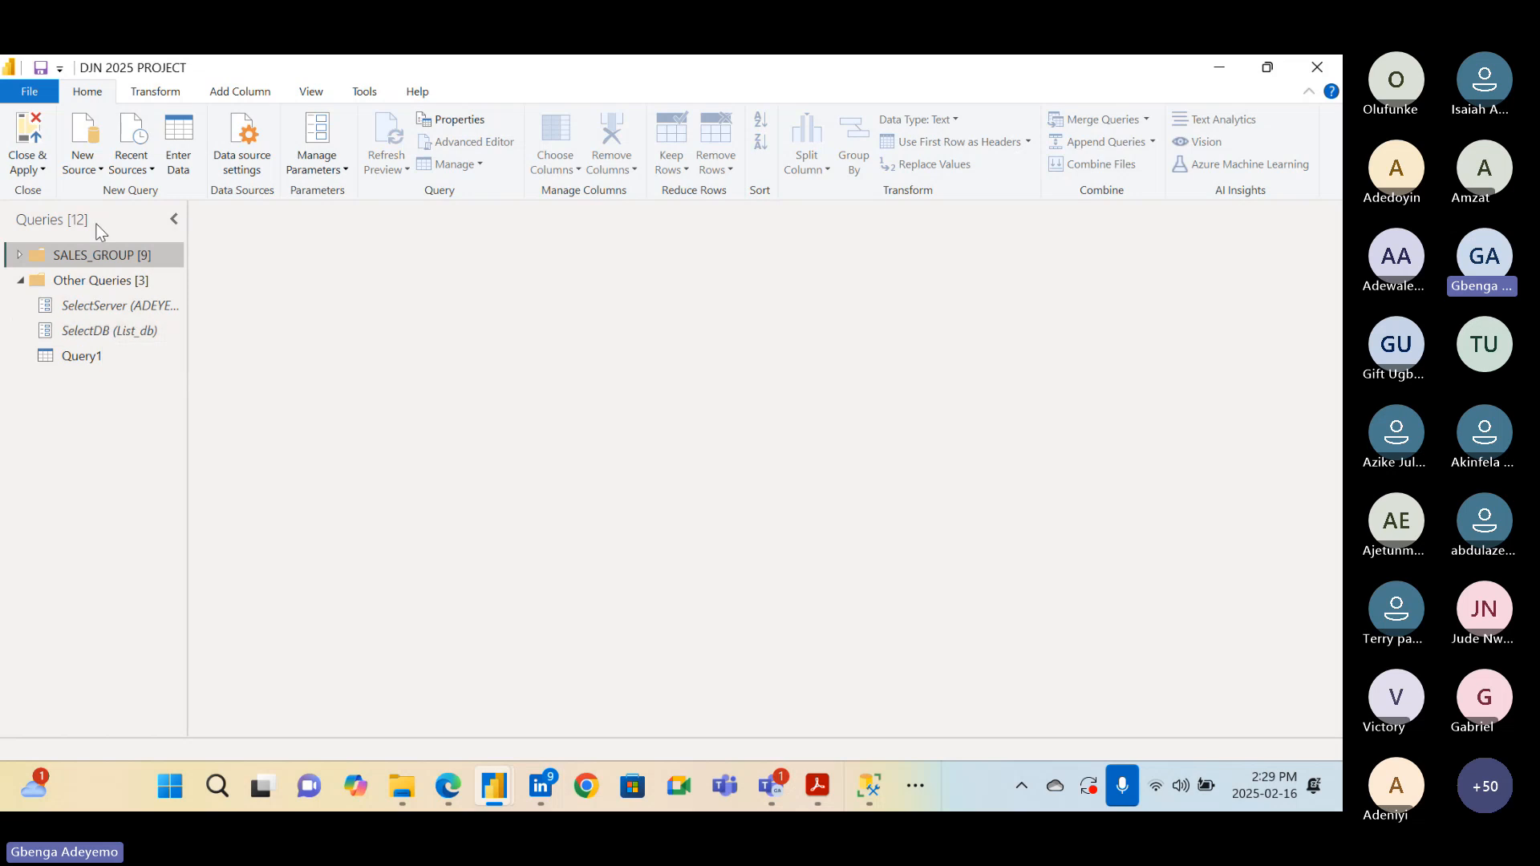
click(90, 359)
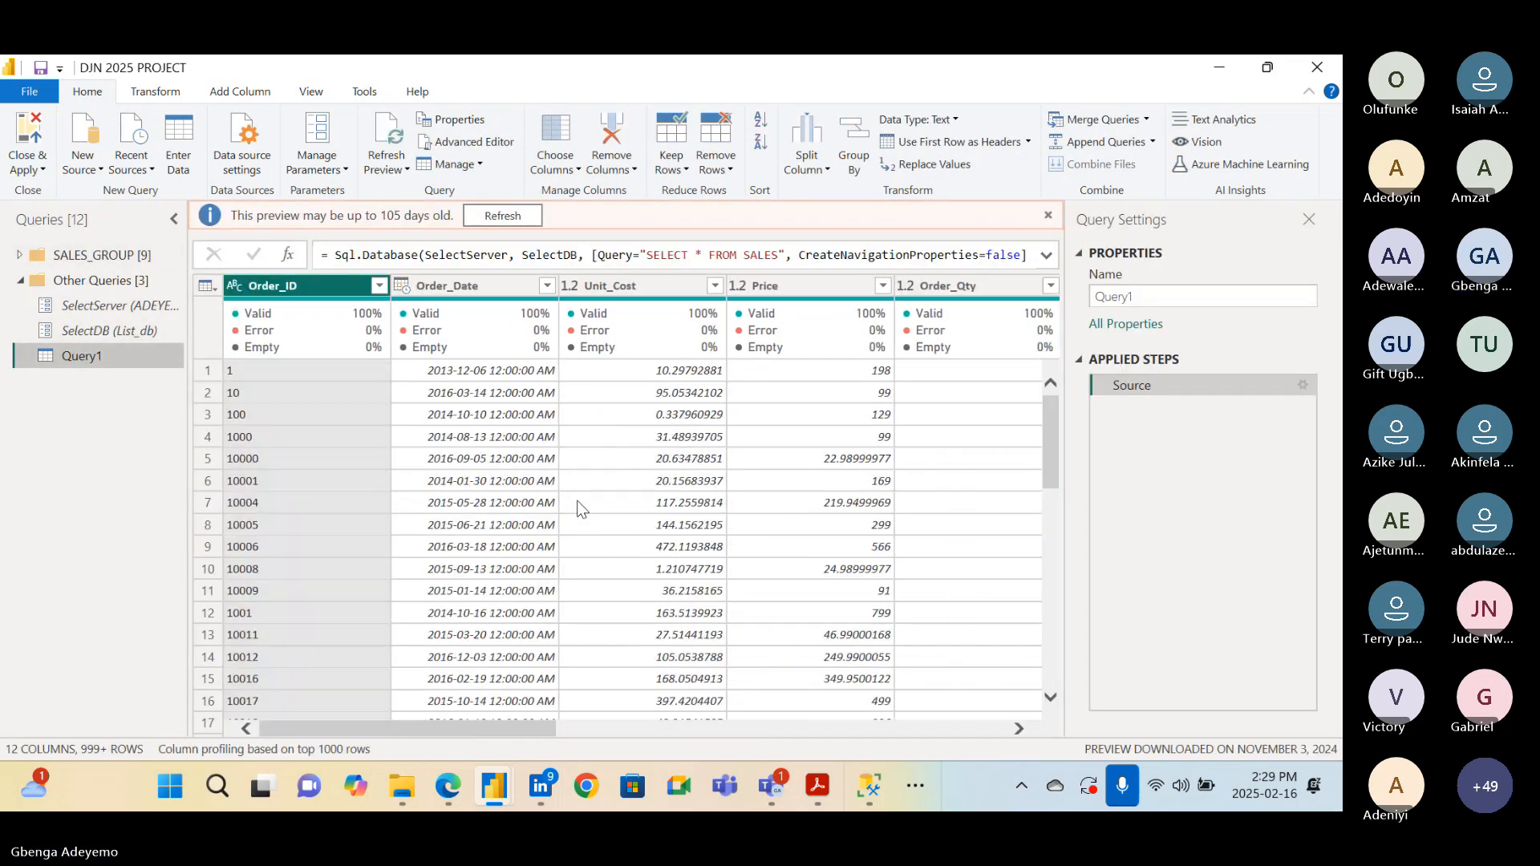
click(499, 217)
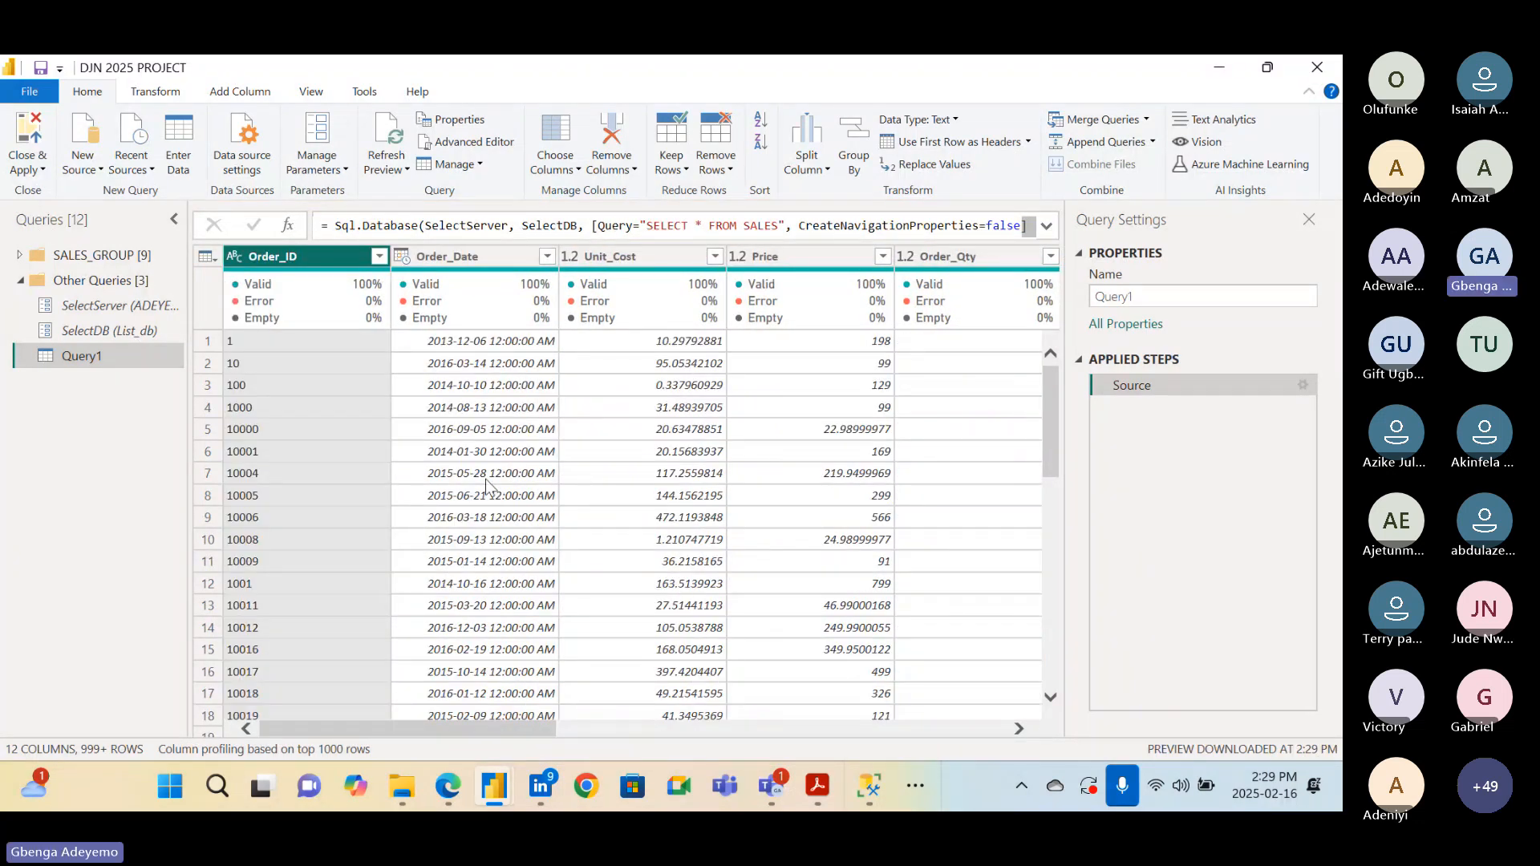
Apply the query changes to the report and close the Power Query Editor
click(38, 172)
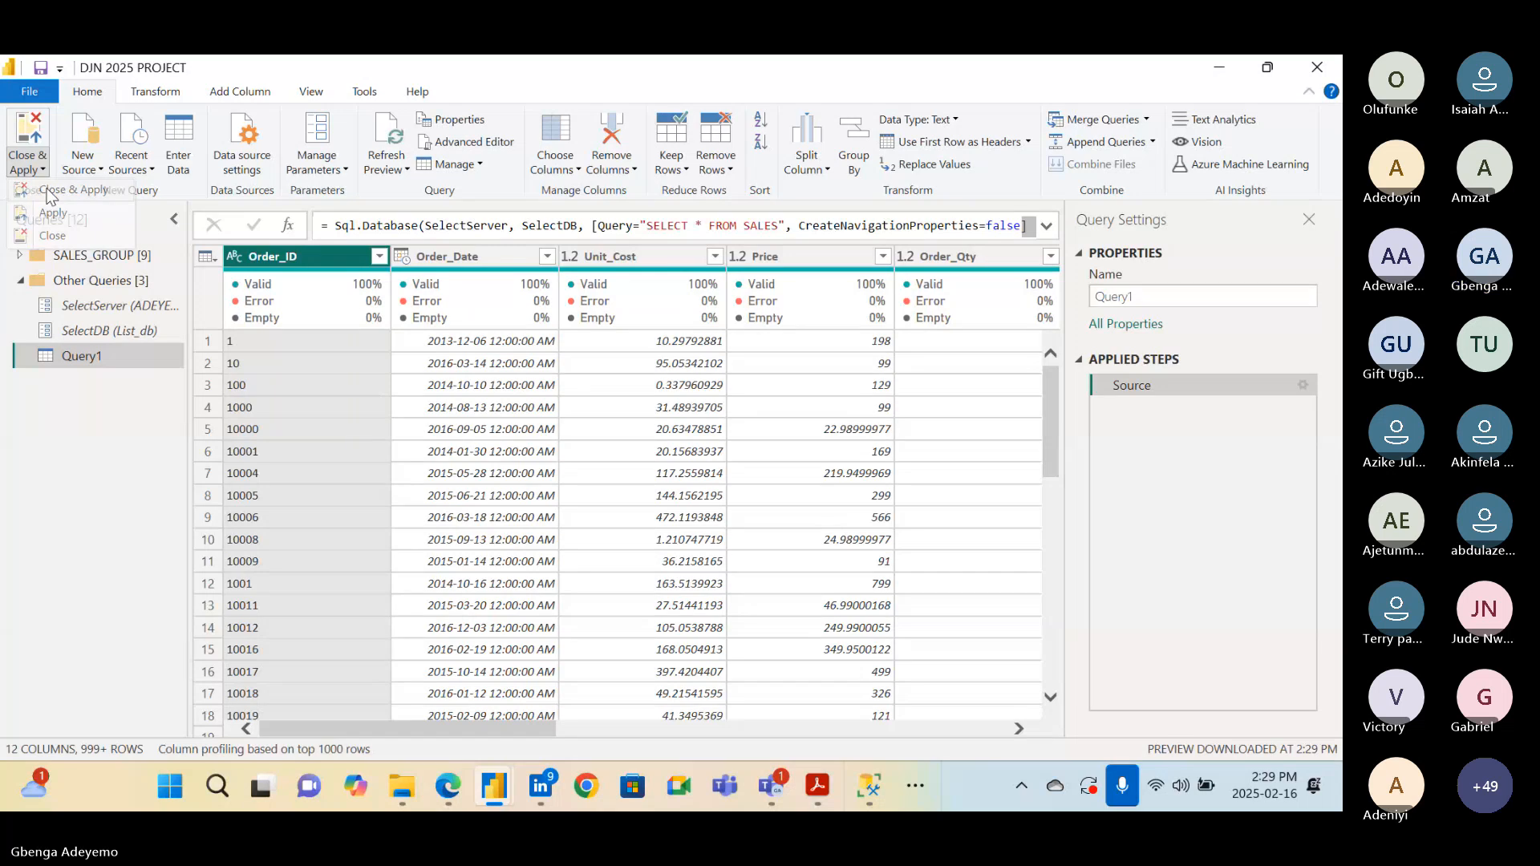
click(50, 196)
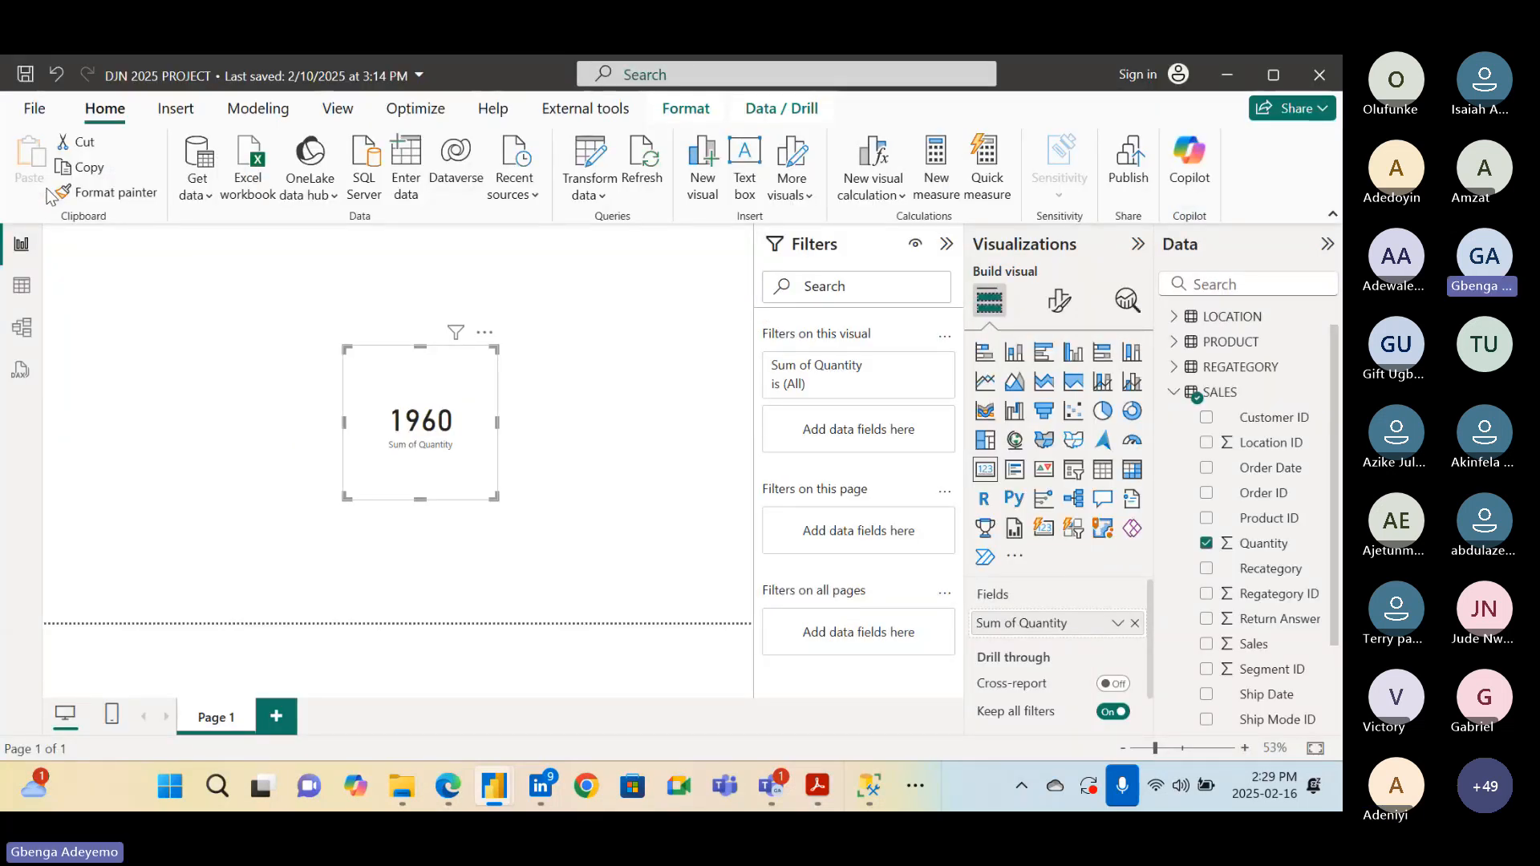
click(743, 246)
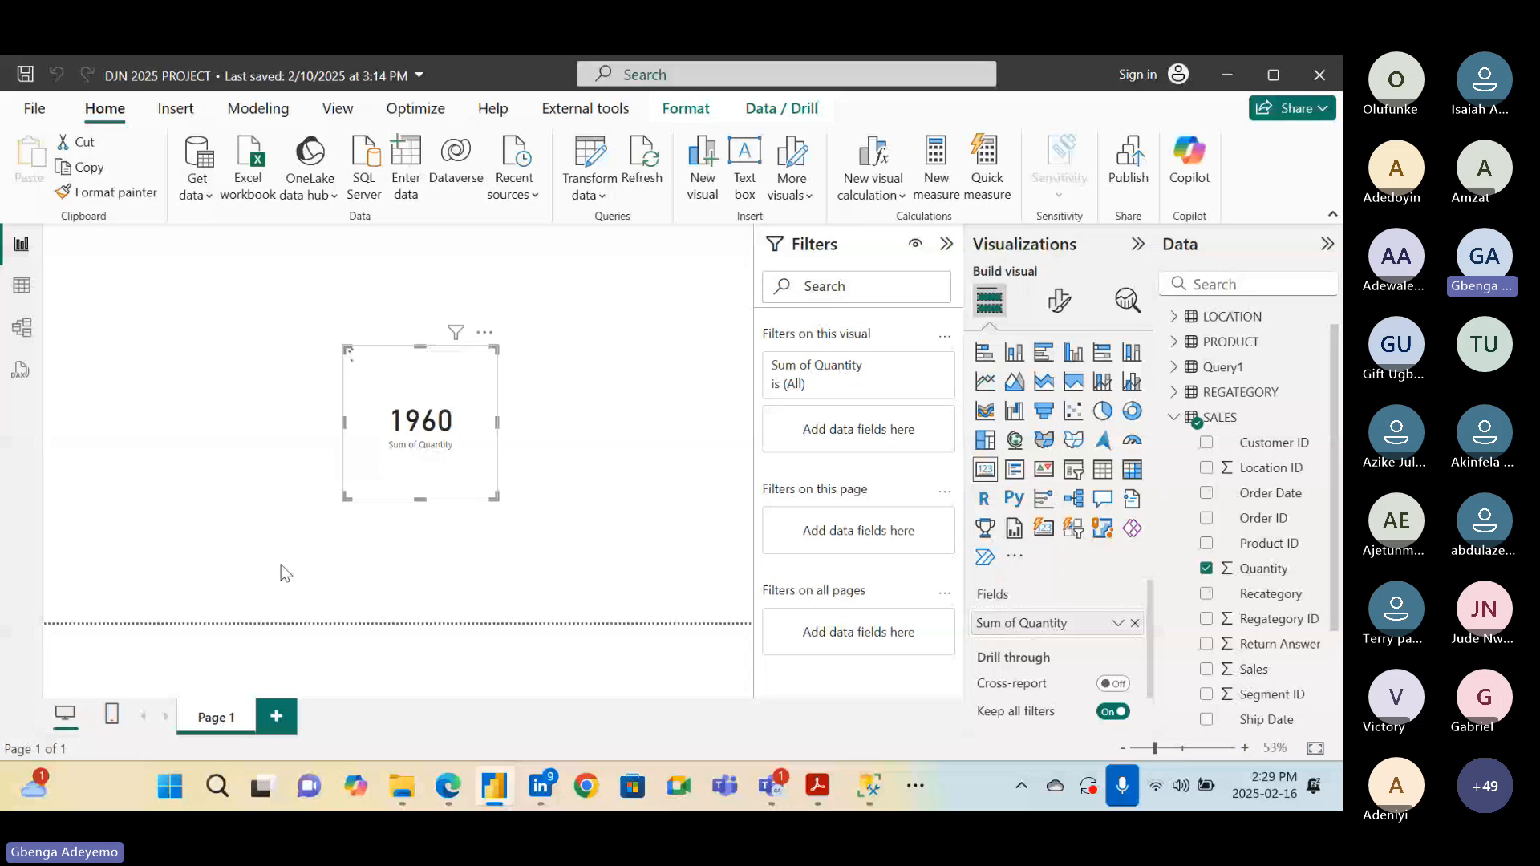
Add a second report page and place an enlarged matrix visual on it
click(276, 716)
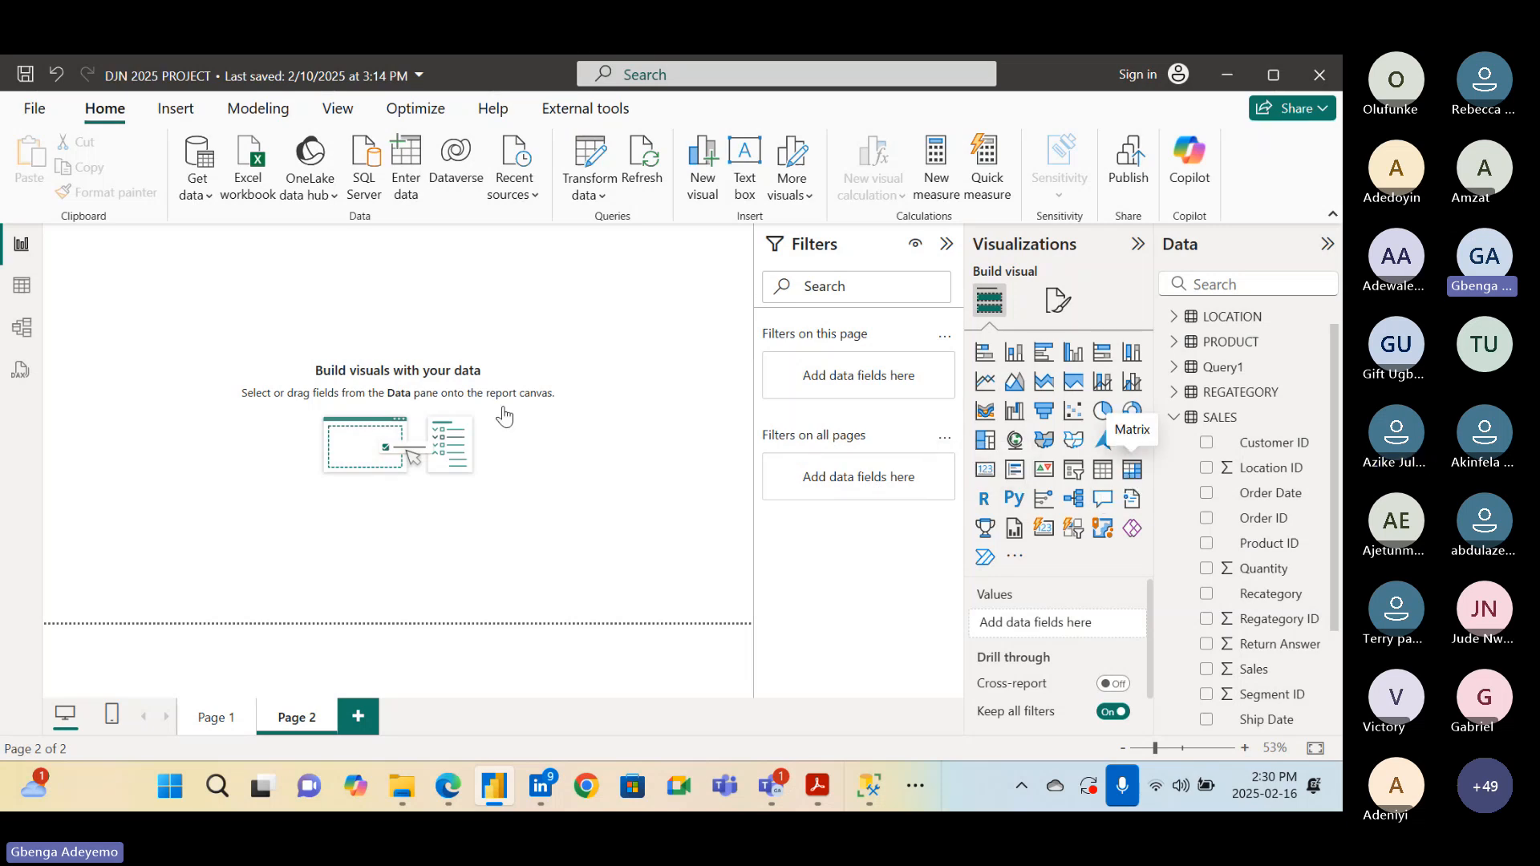
click(1132, 469)
drag(109, 290, 402, 334)
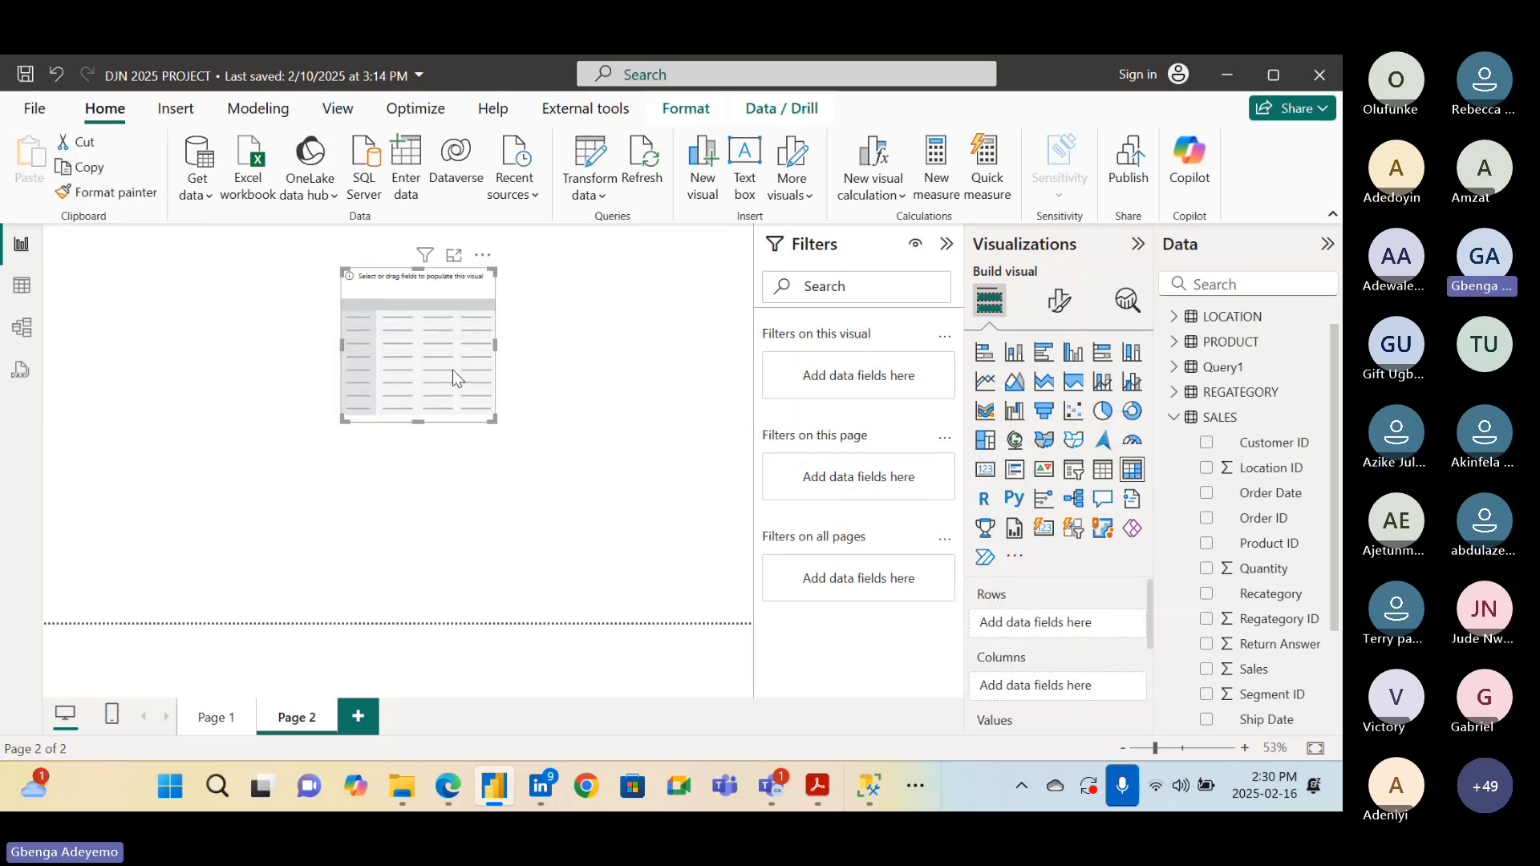
drag(497, 422, 682, 544)
drag(536, 455, 422, 453)
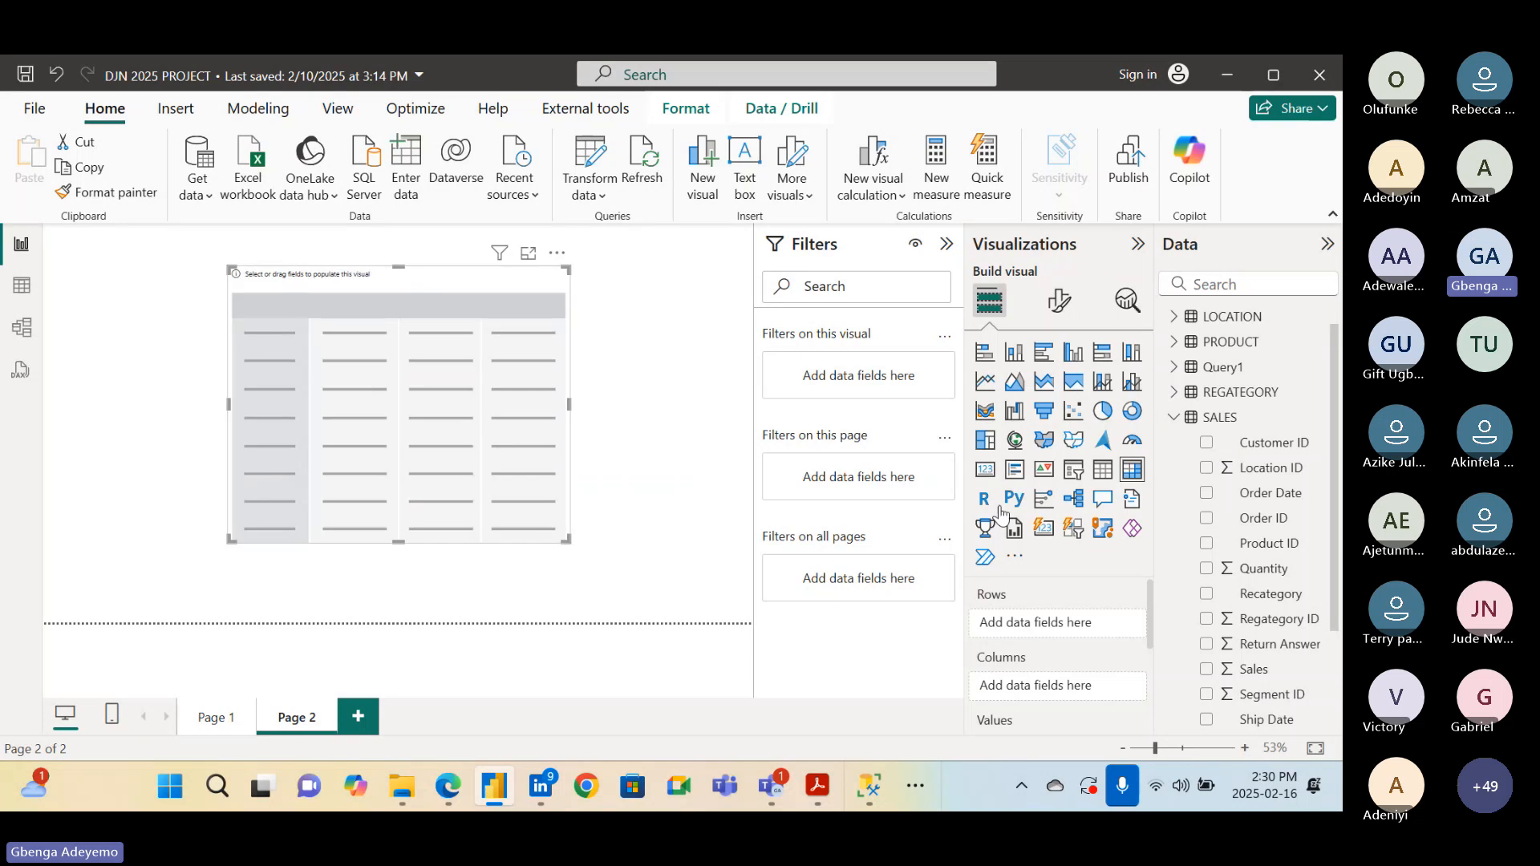
Add the Sales field from Query1 to the matrix as its values
click(1173, 418)
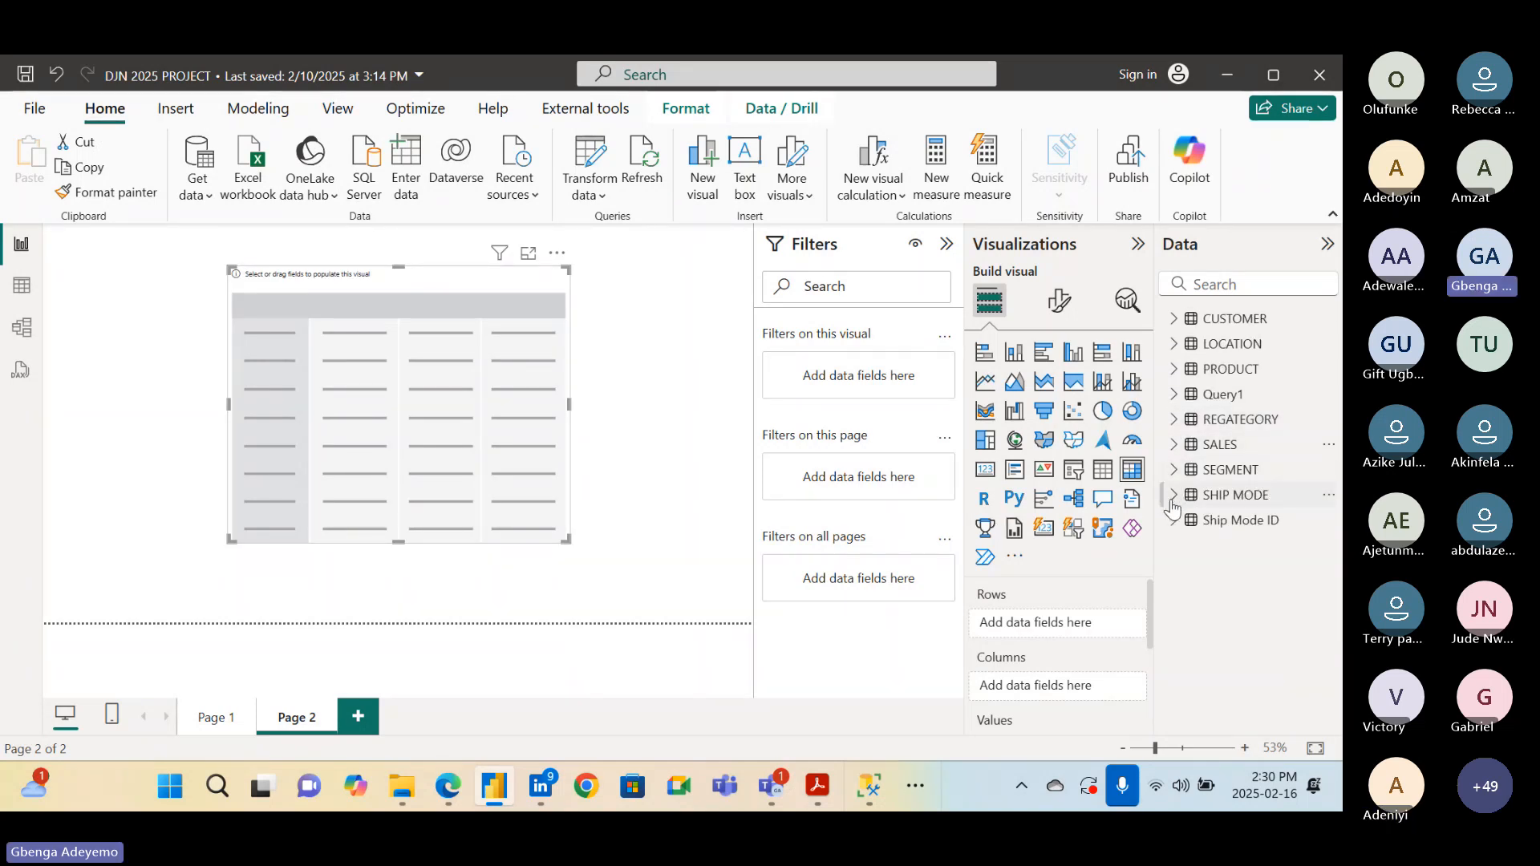
click(1174, 393)
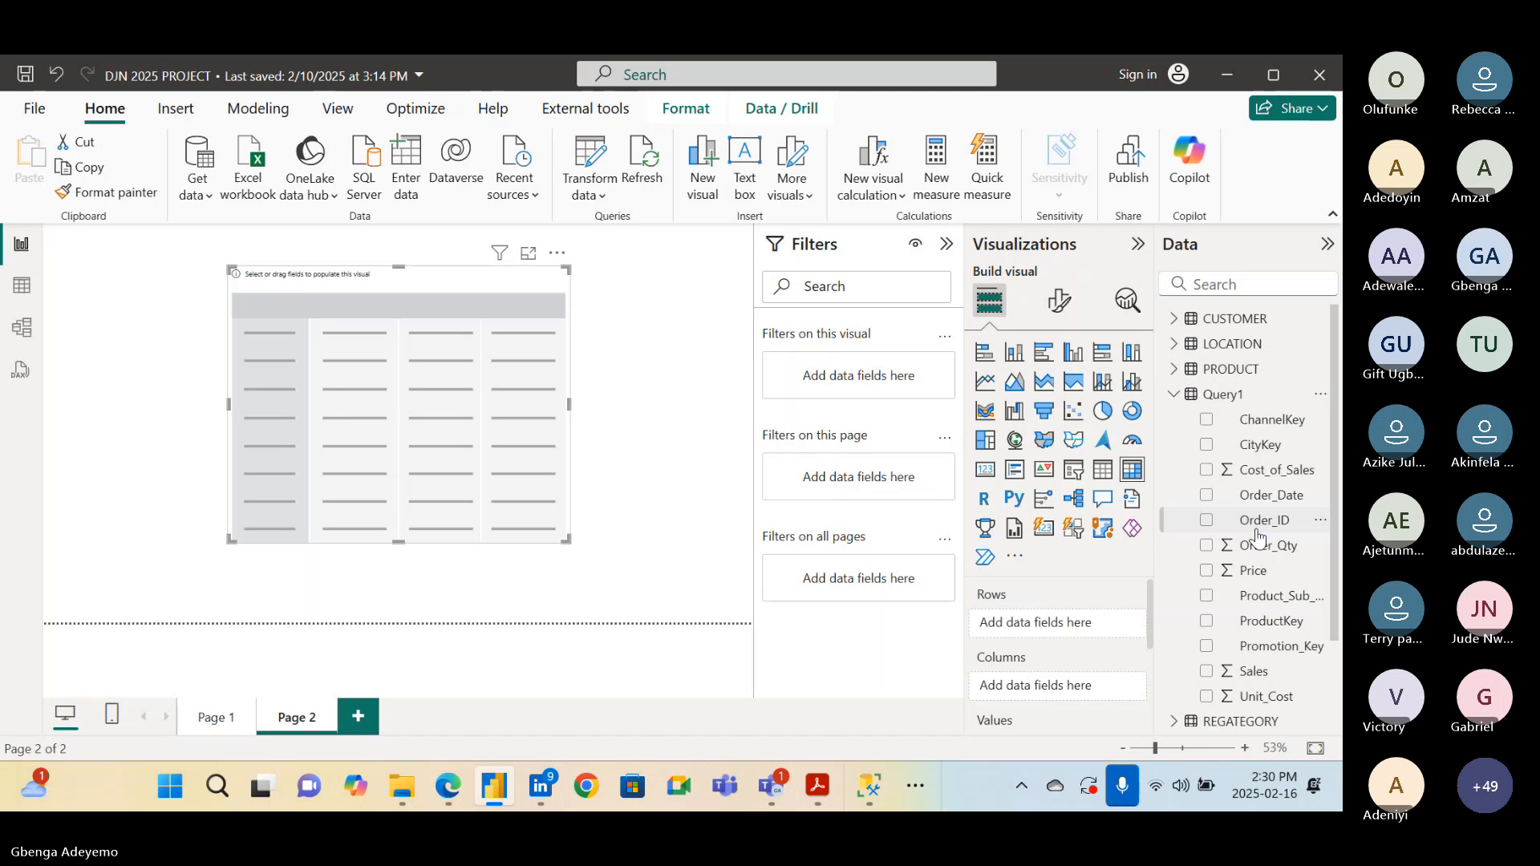
scroll(1257, 536, down, 2)
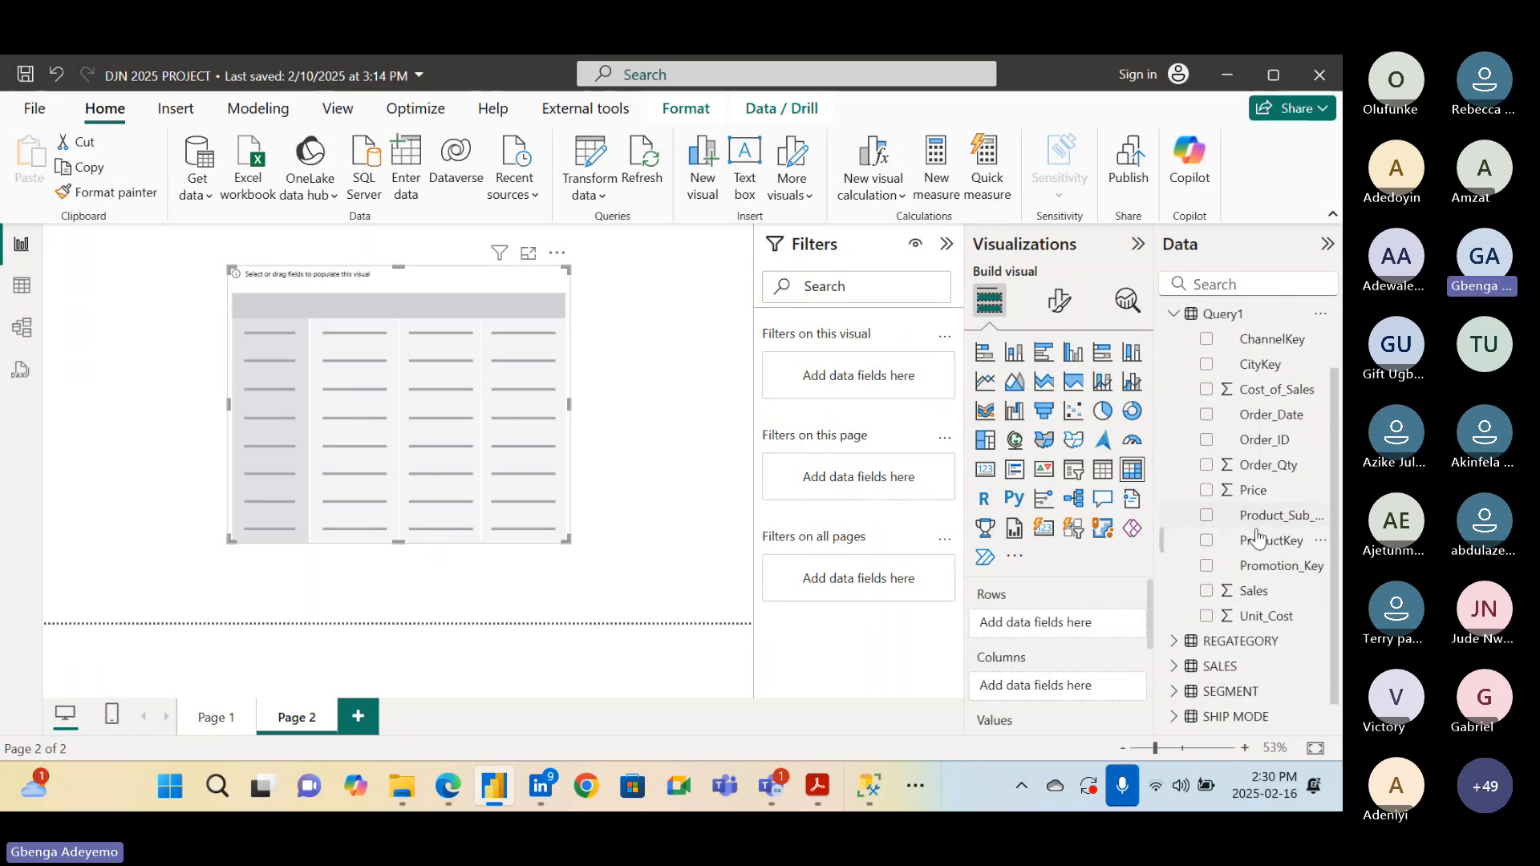
drag(1254, 591, 1056, 706)
scroll(1059, 646, down, 1)
drag(1055, 708, 1057, 698)
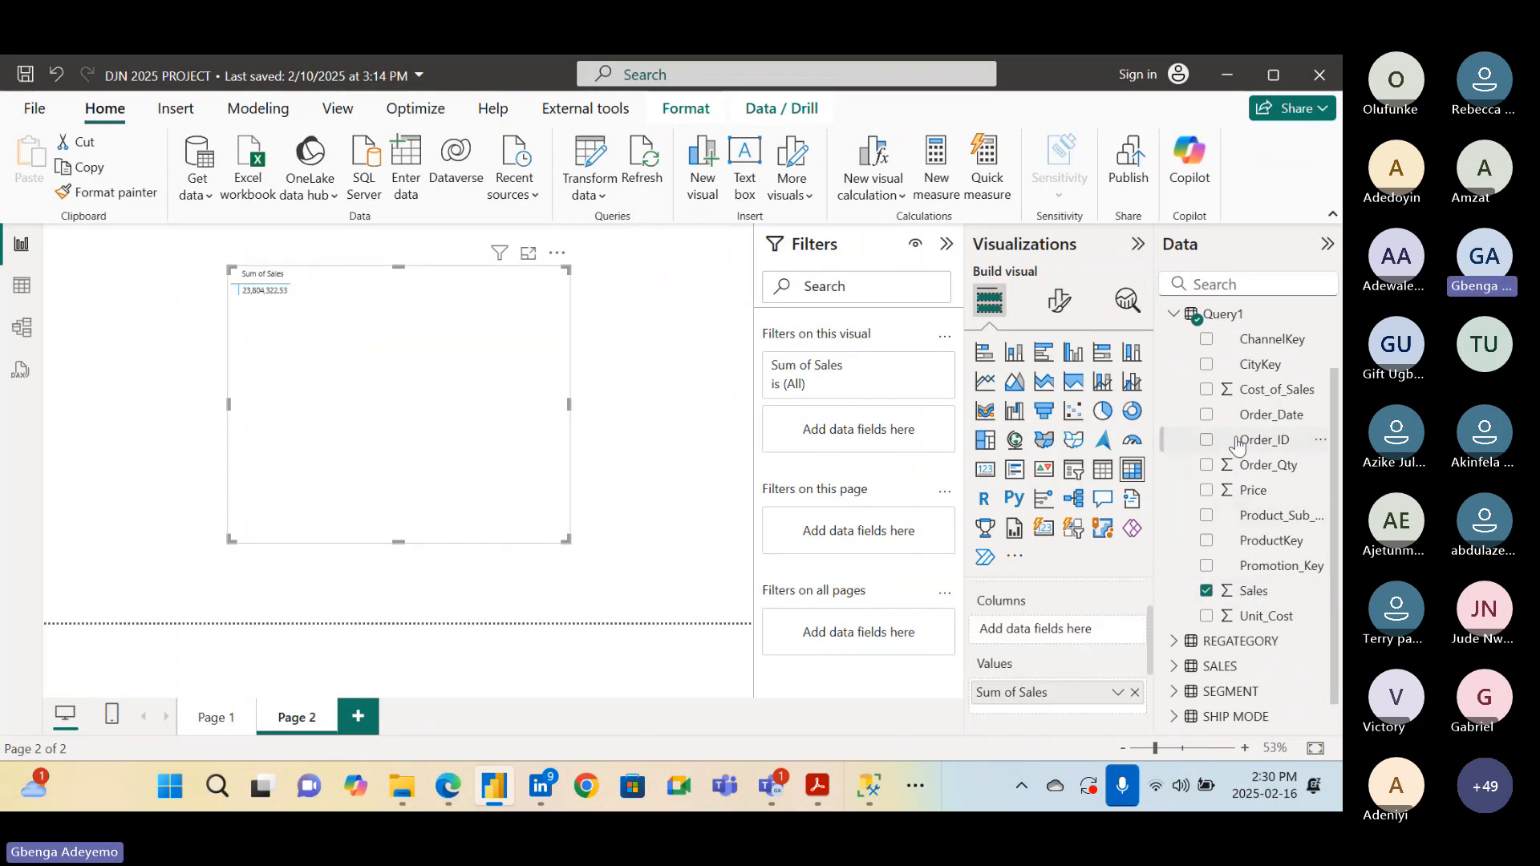
Add ChannelKey from Query1 as the matrix rows, then shrink the matrix and move it toward the page's centre
scroll(1052, 650, up, 1)
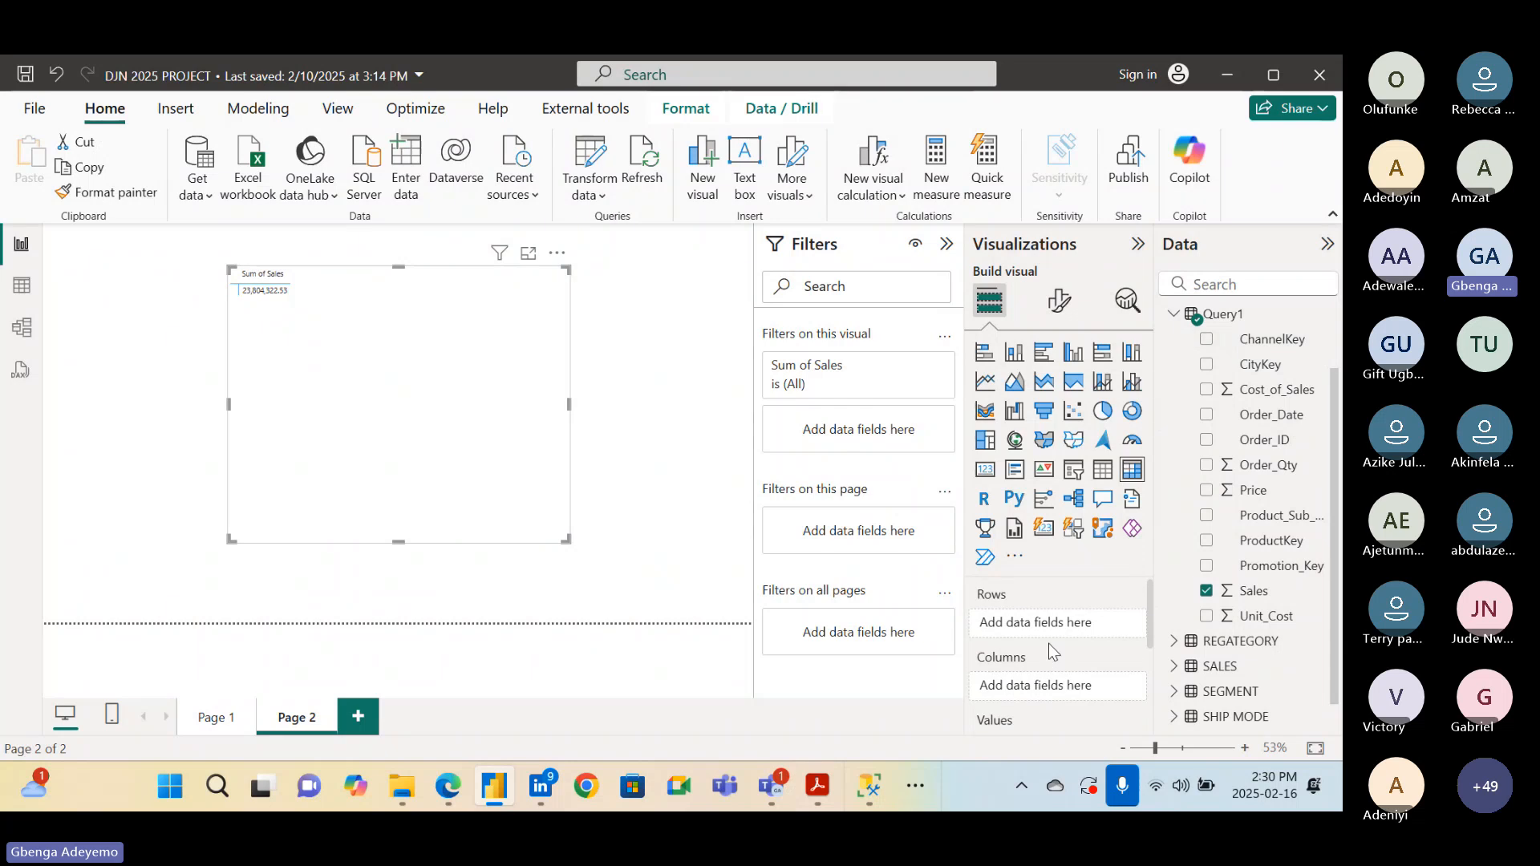
click(1206, 340)
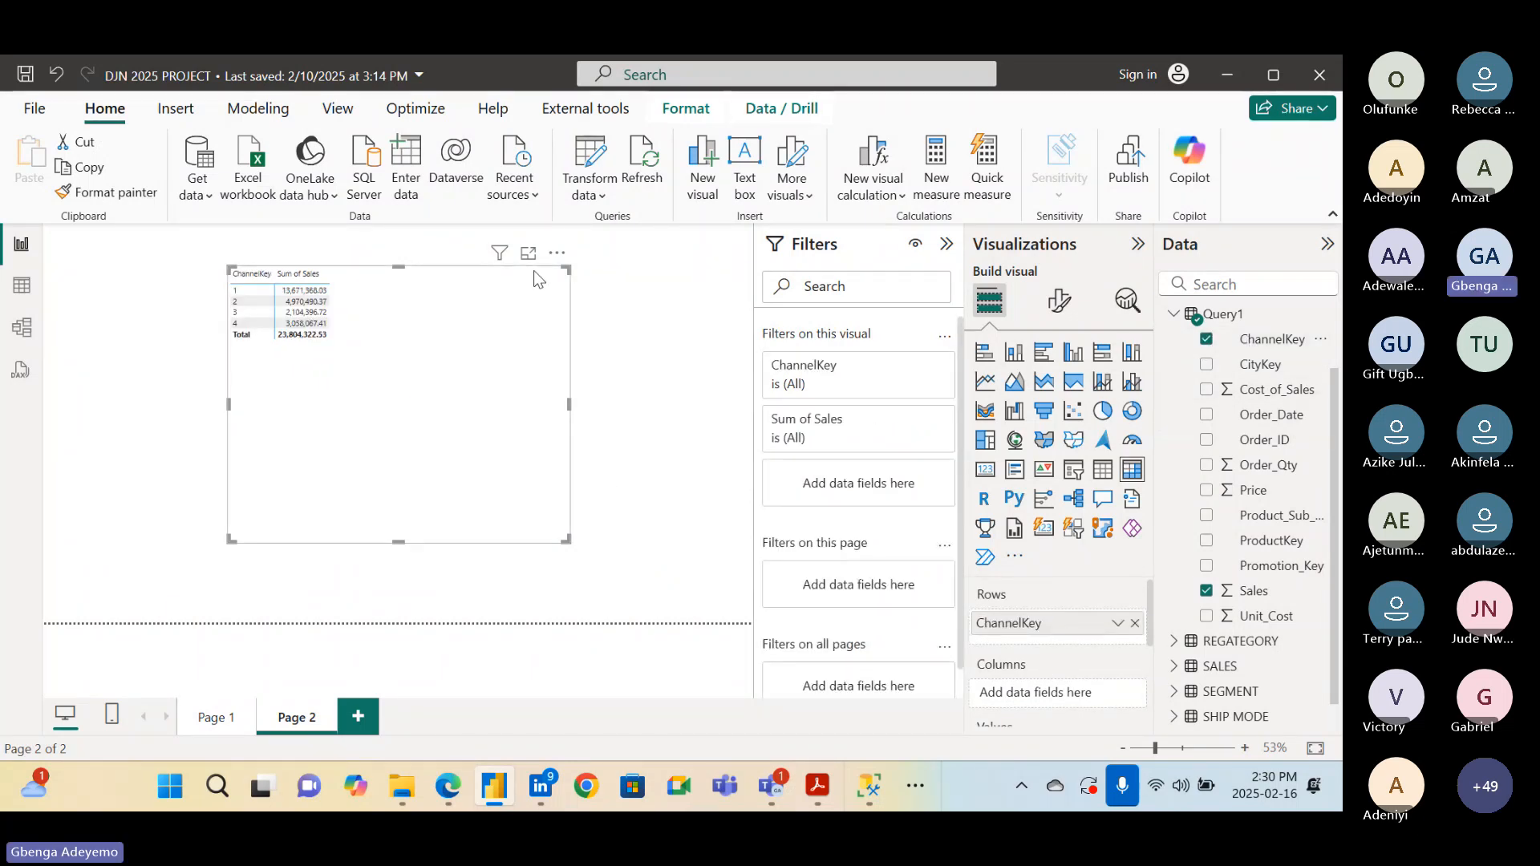
drag(566, 539, 395, 419)
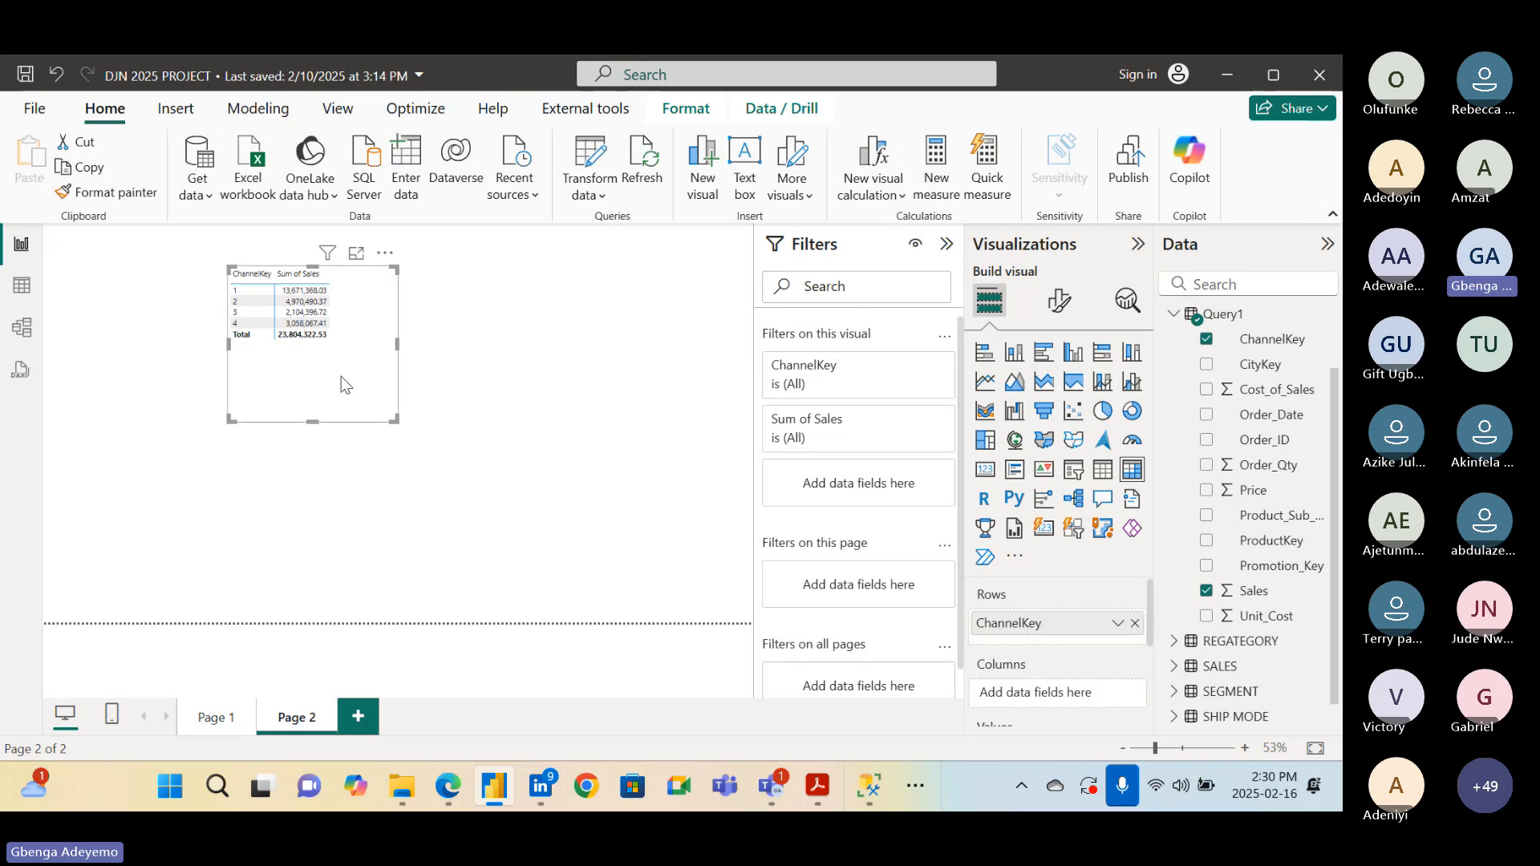
drag(340, 377, 474, 465)
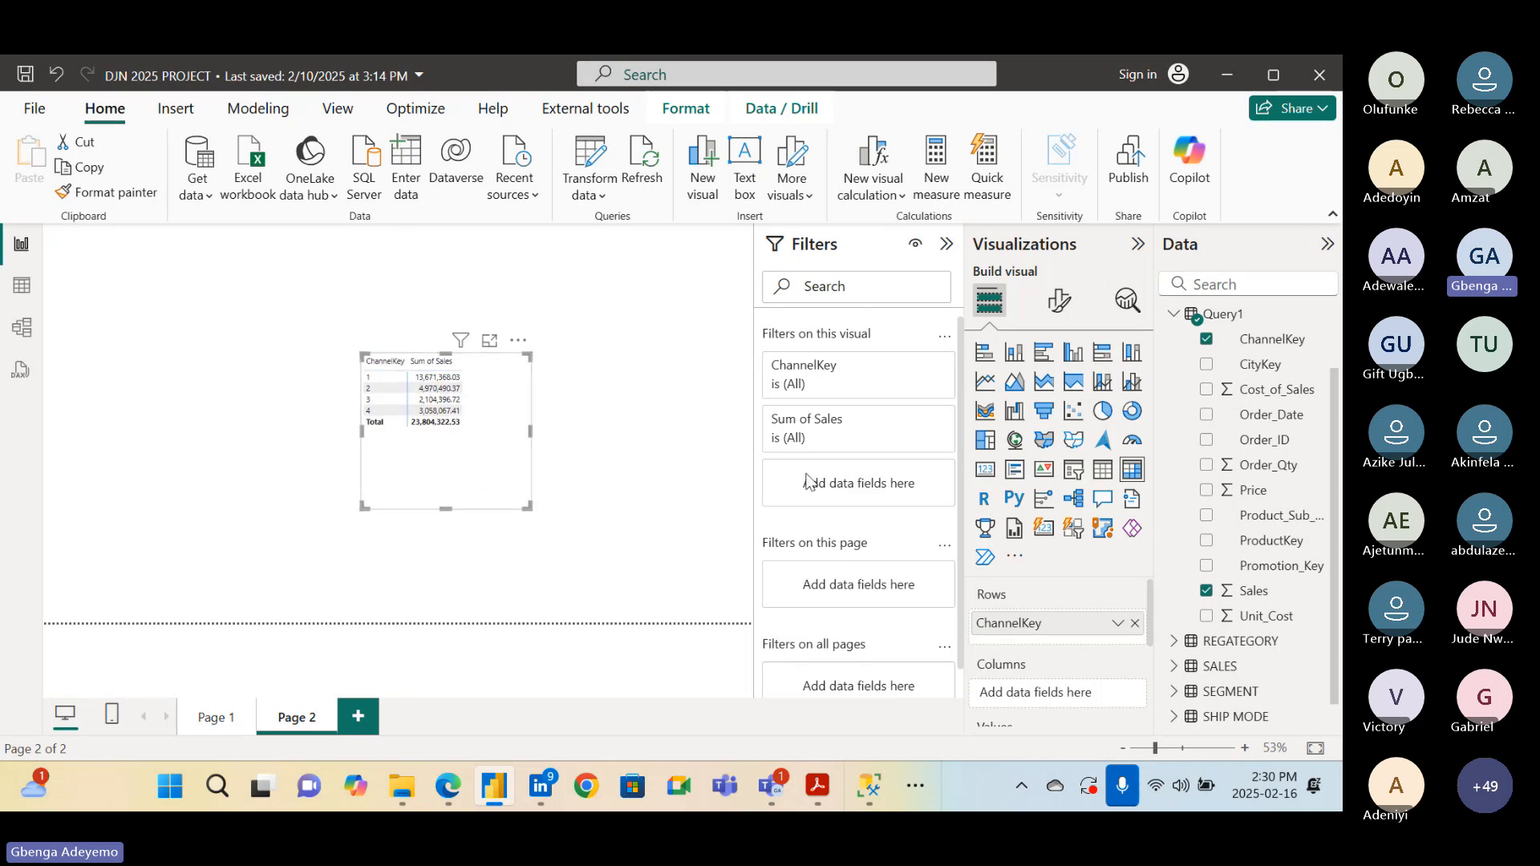
Set the font size of the matrix values to 14
click(1059, 300)
scroll(994, 465, down, 2)
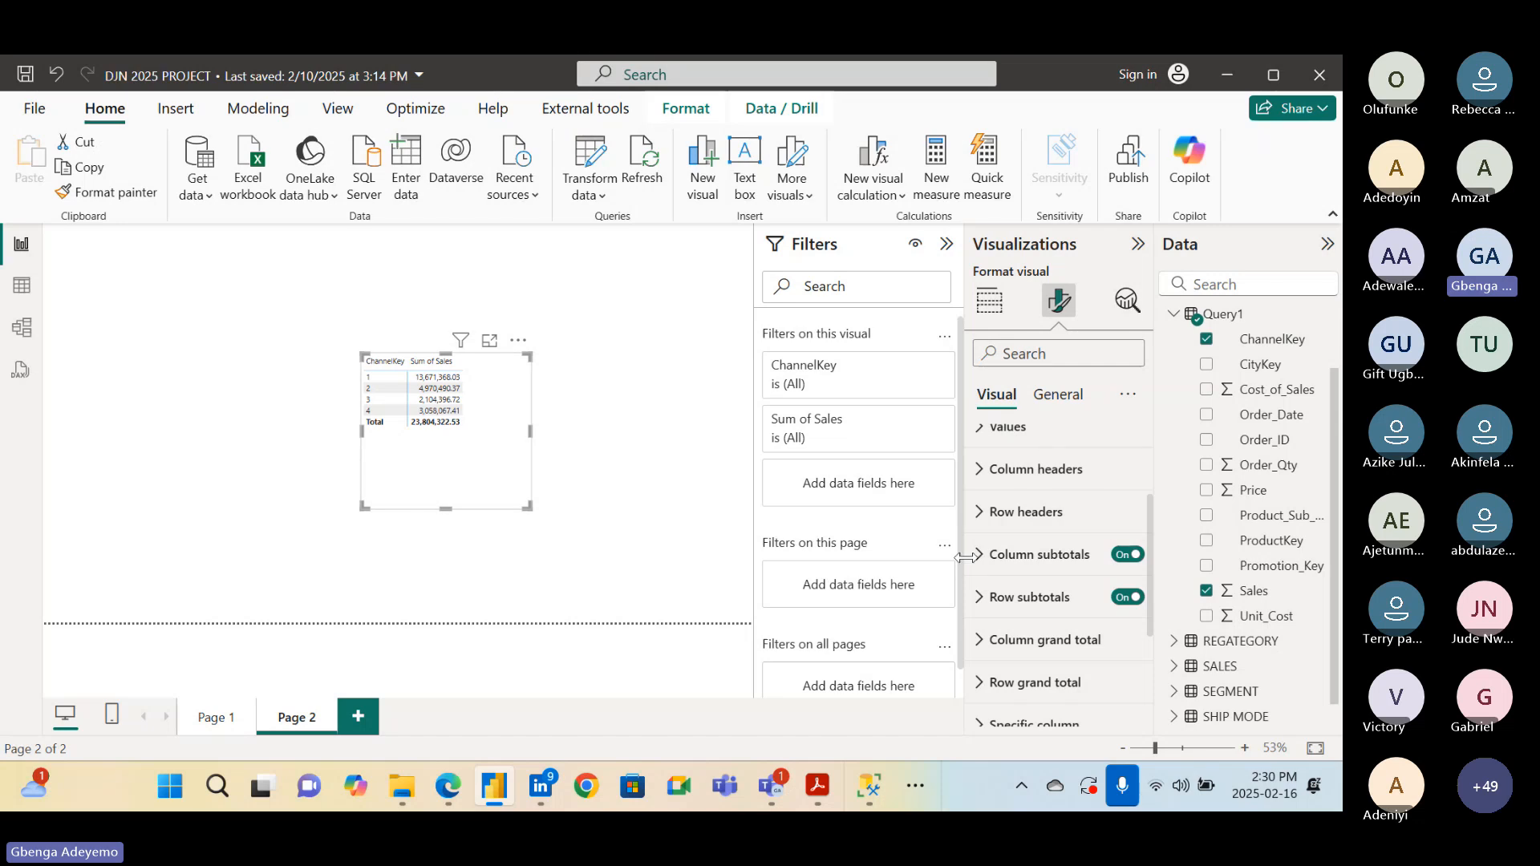
scroll(978, 590, down, 1)
scroll(979, 592, down, 1)
scroll(978, 592, up, 3)
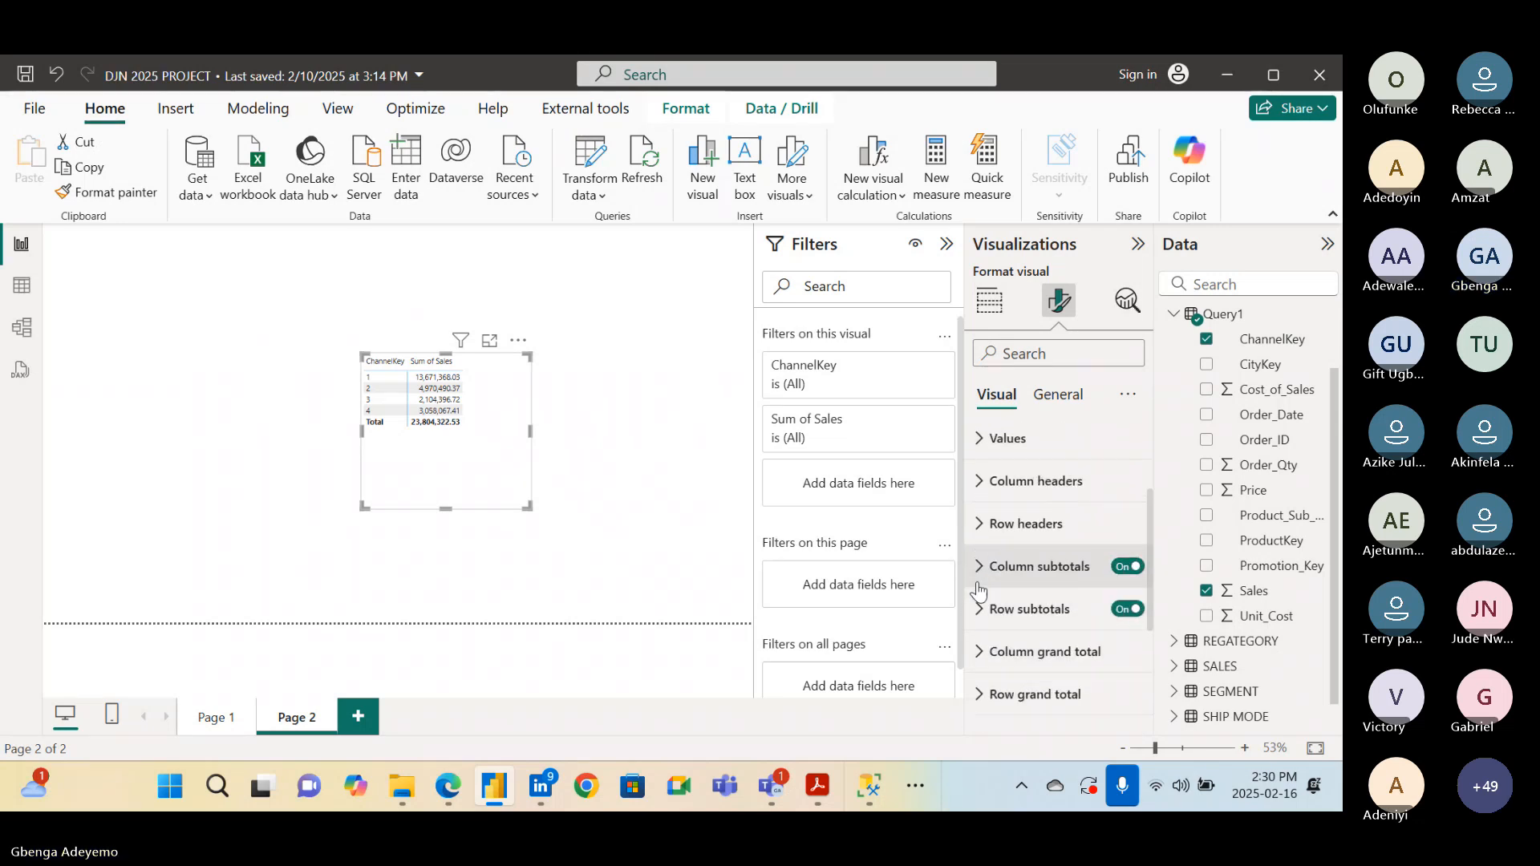
scroll(979, 591, down, 1)
click(980, 467)
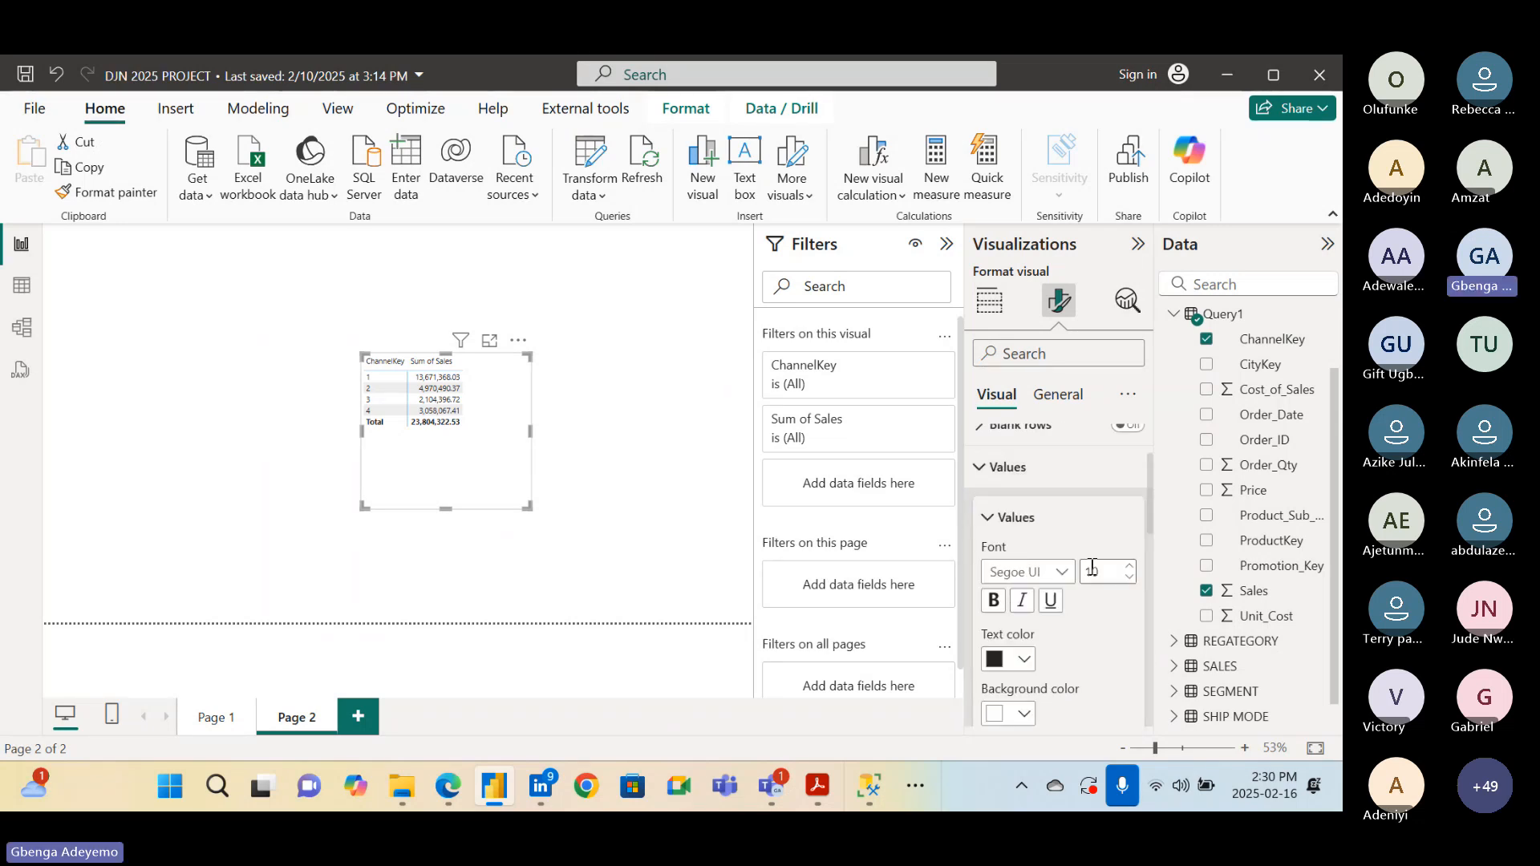
click(1129, 566)
click(1129, 566)
click(1129, 566)
click(1129, 567)
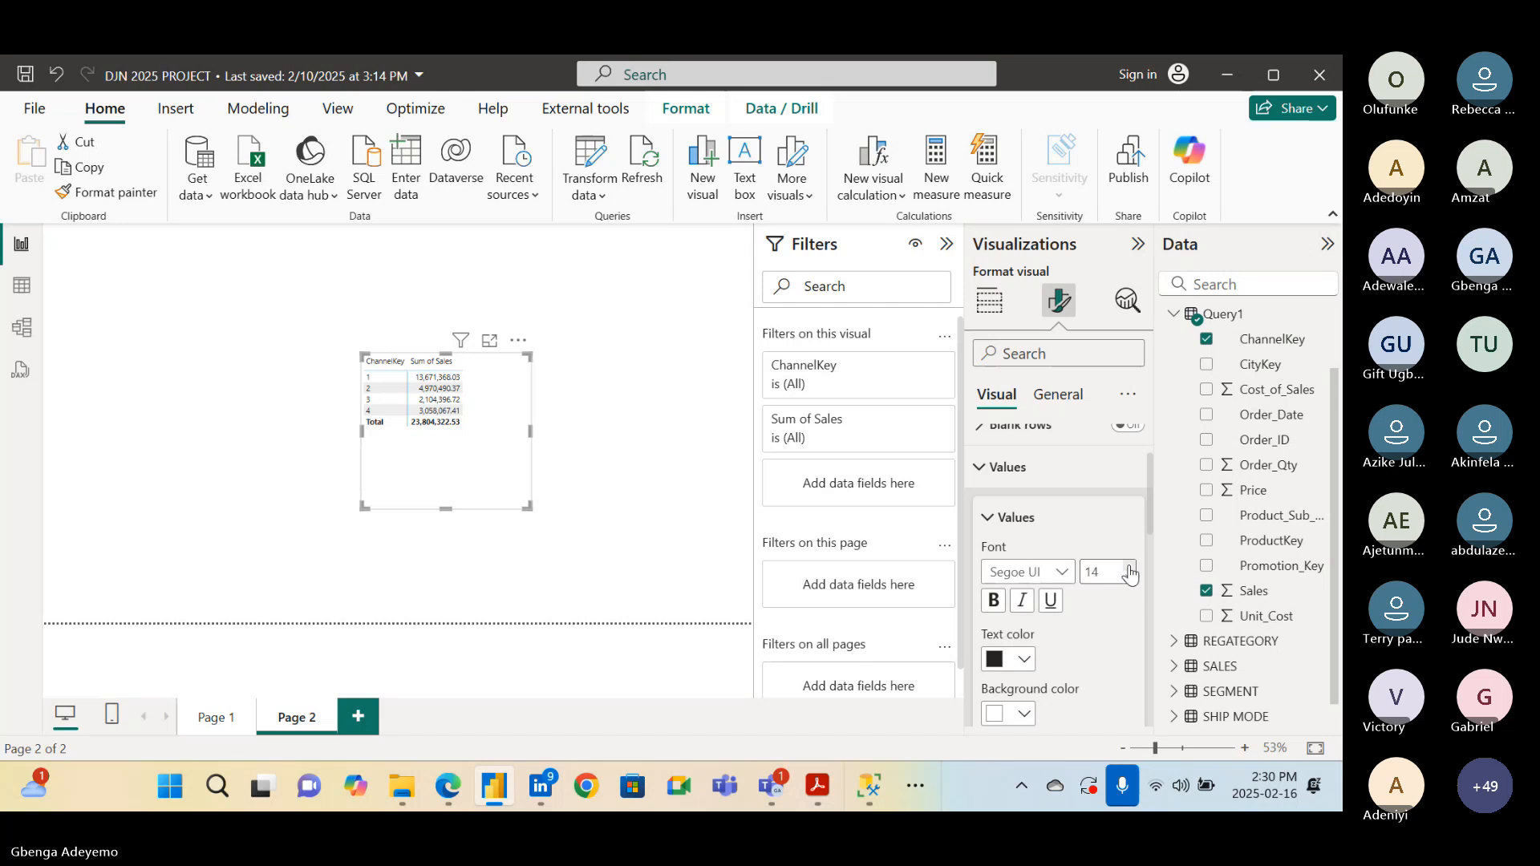
Set the font size of the matrix values to 25 and enlarge the matrix so the full figures fit
double_click(1092, 572)
text(20)
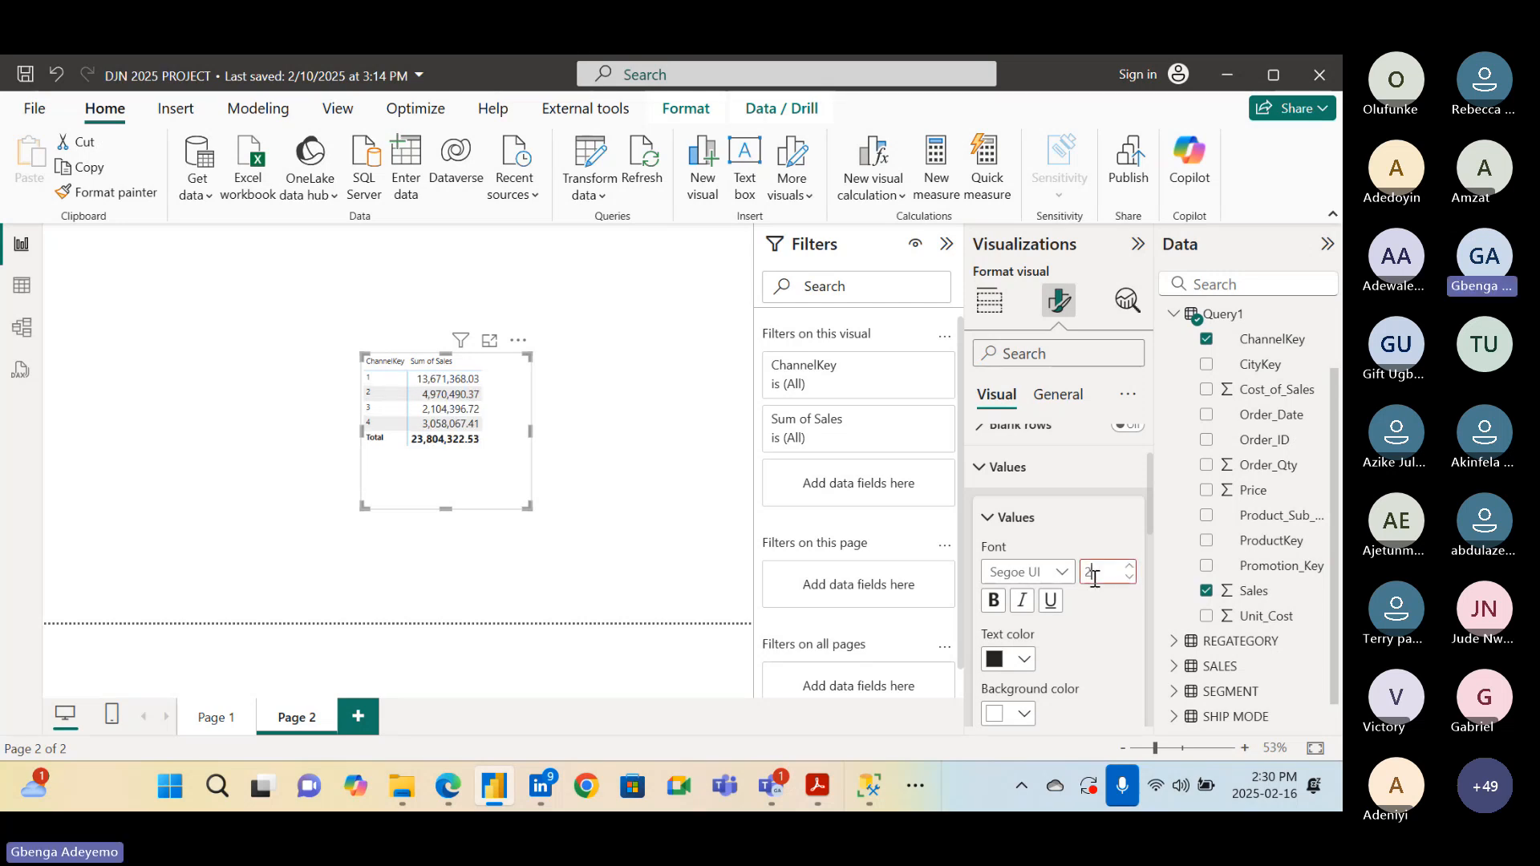
text(5)
key(Return)
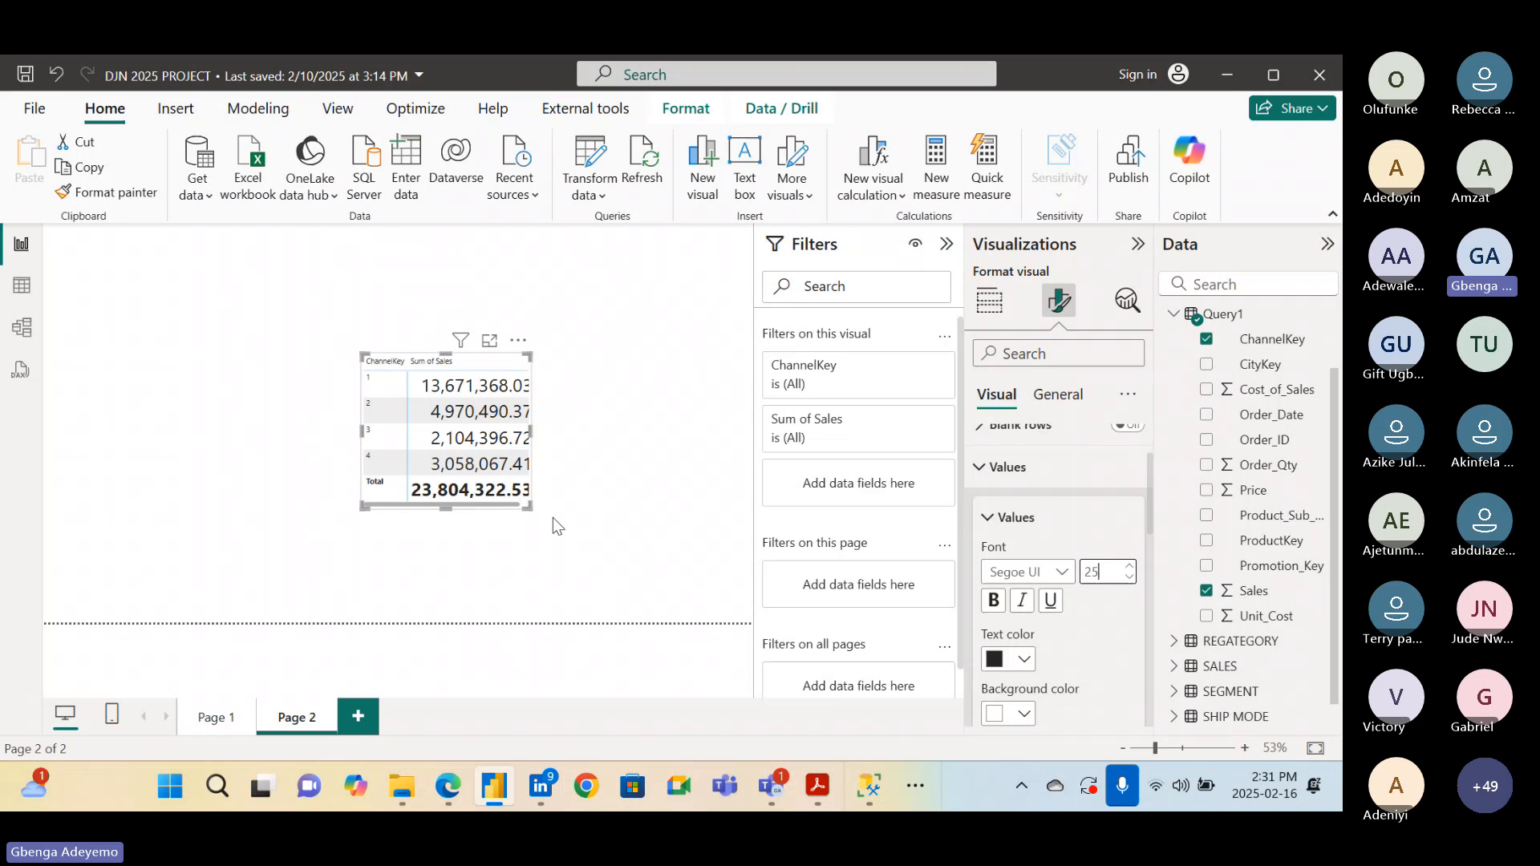
drag(530, 508, 615, 553)
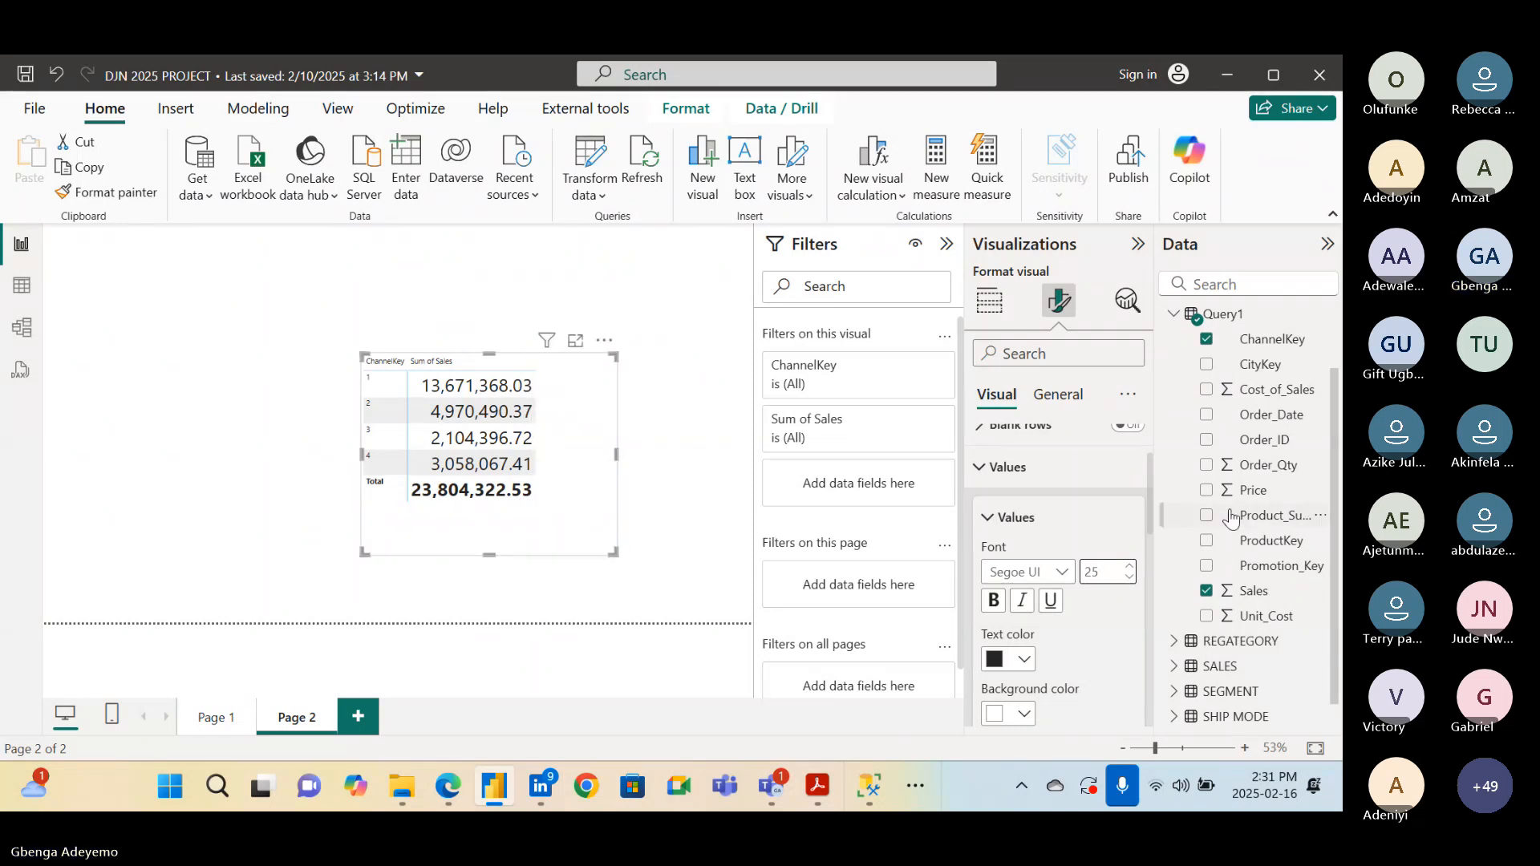
Set the font size of the matrix row headers to 25 and reposition the matrix on the page
scroll(1034, 489, up, 2)
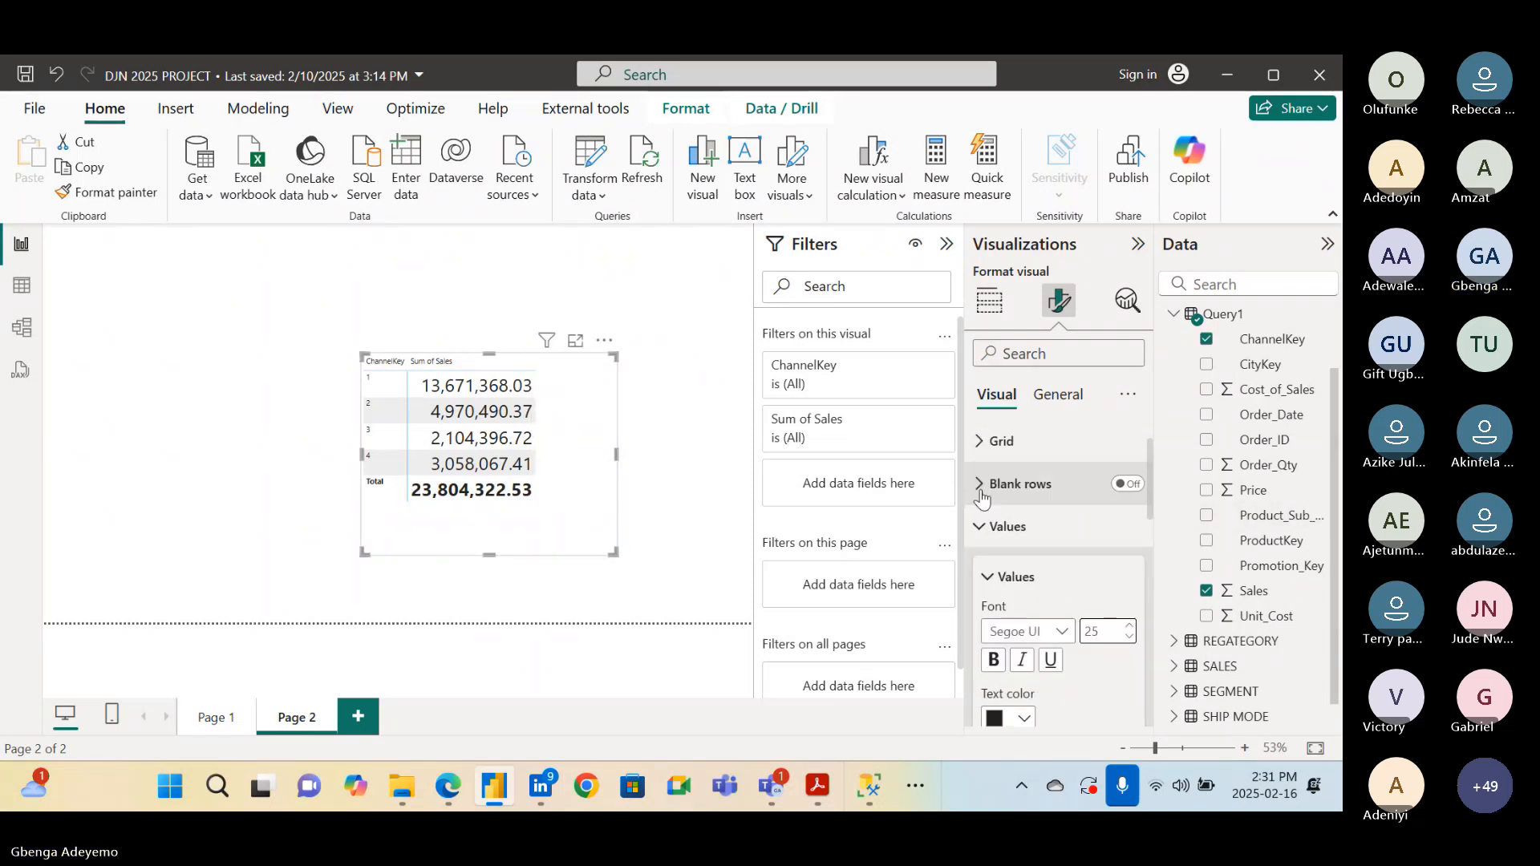
click(977, 541)
scroll(987, 546, down, 1)
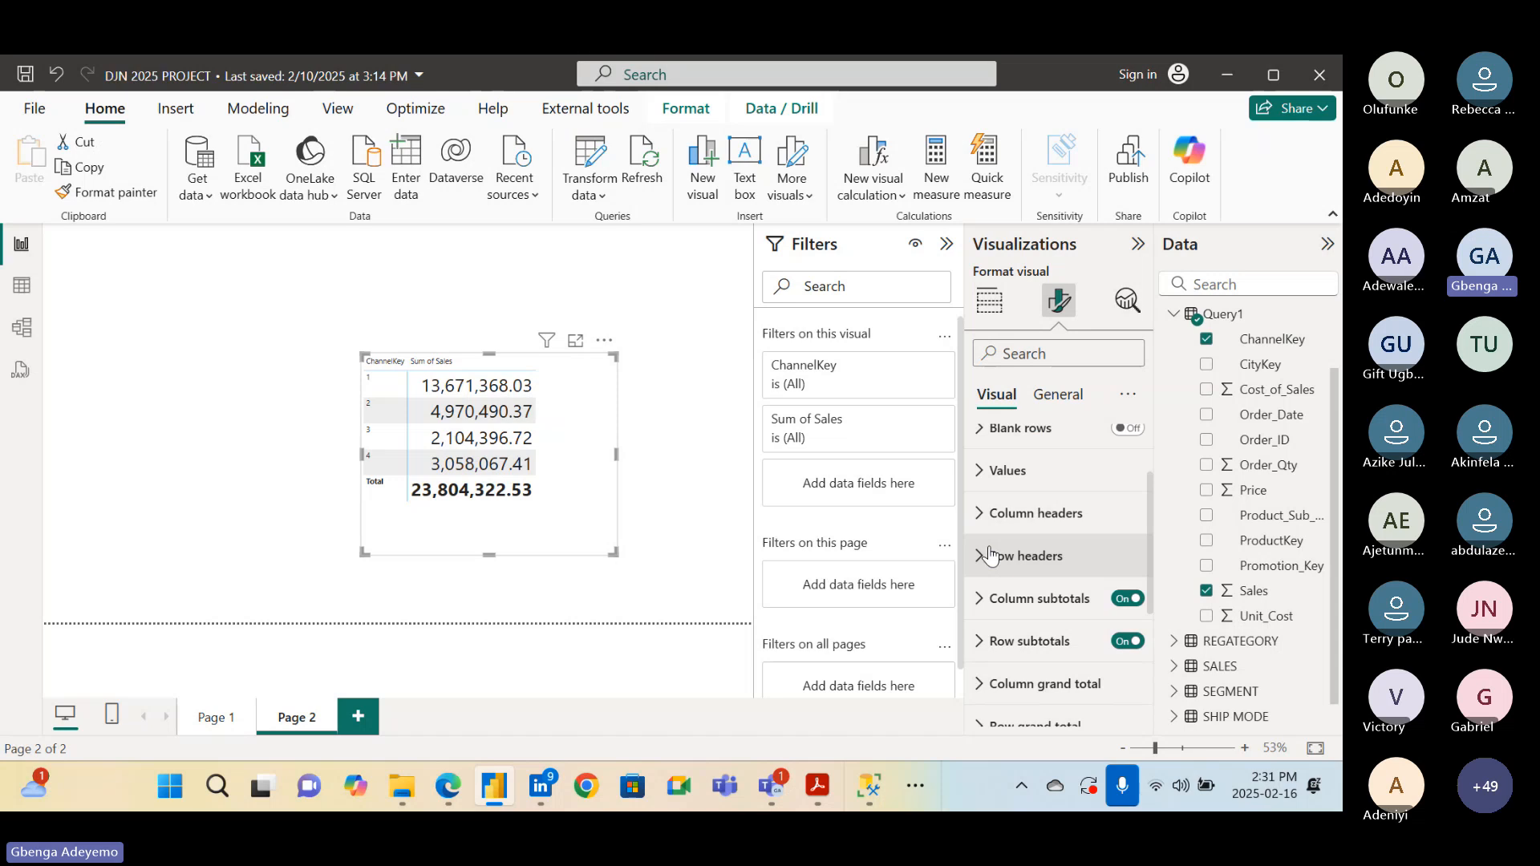
scroll(990, 555, down, 1)
click(1003, 525)
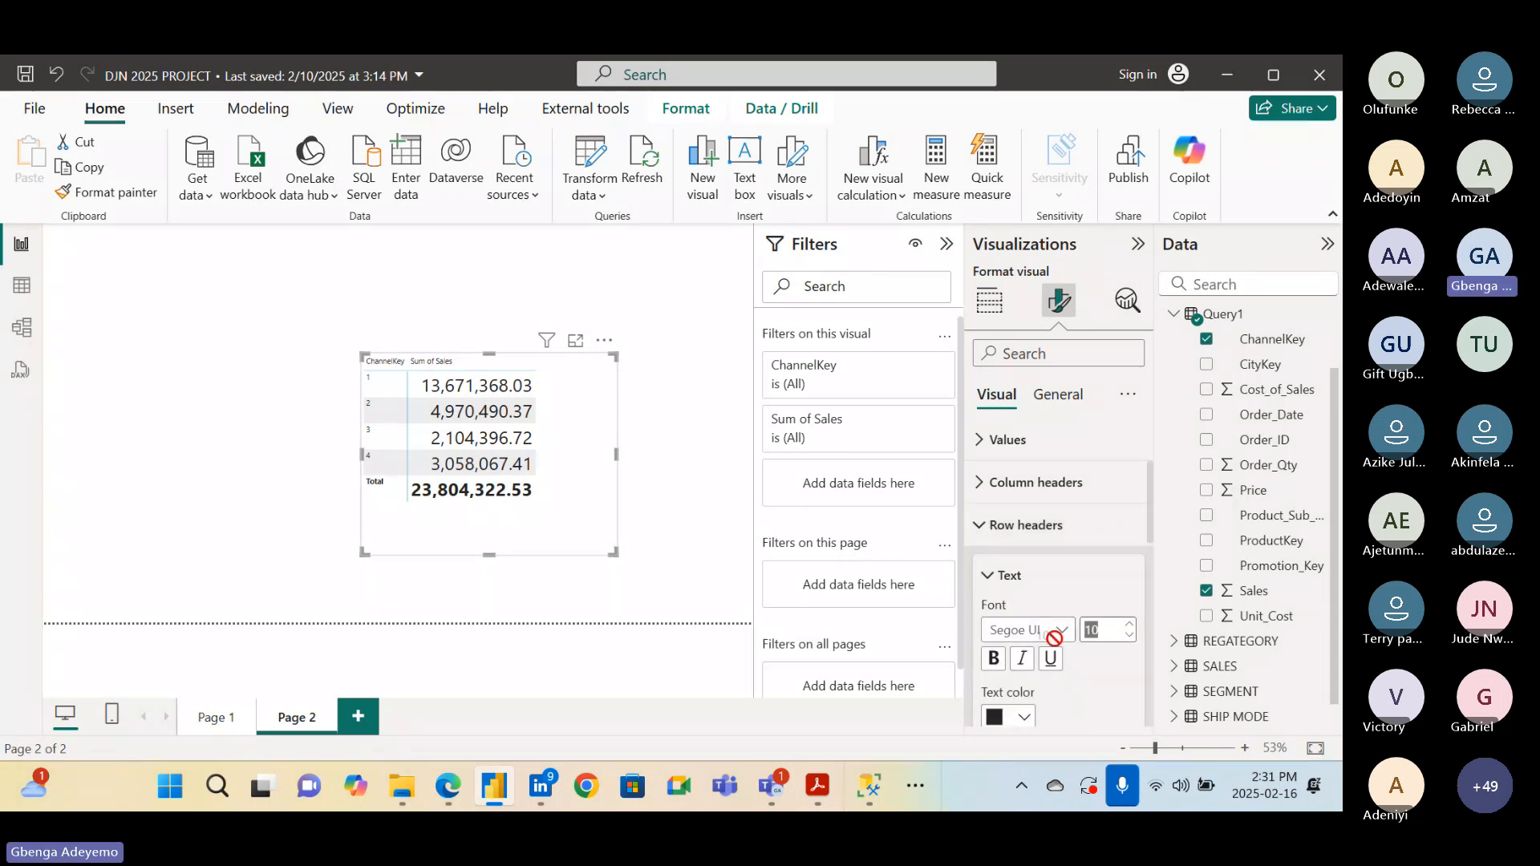
text(25)
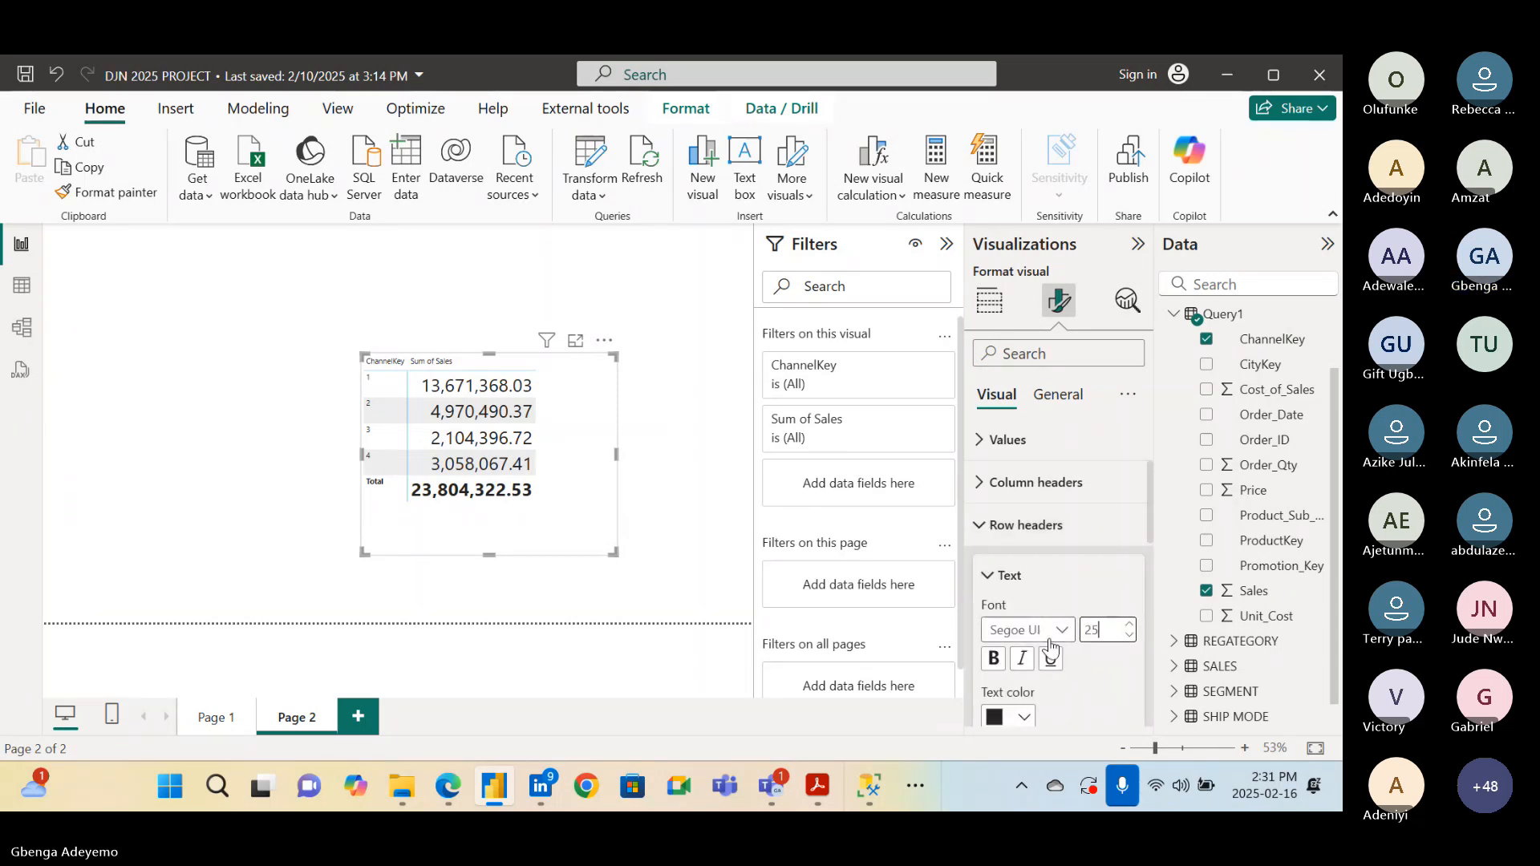
drag(454, 523, 388, 516)
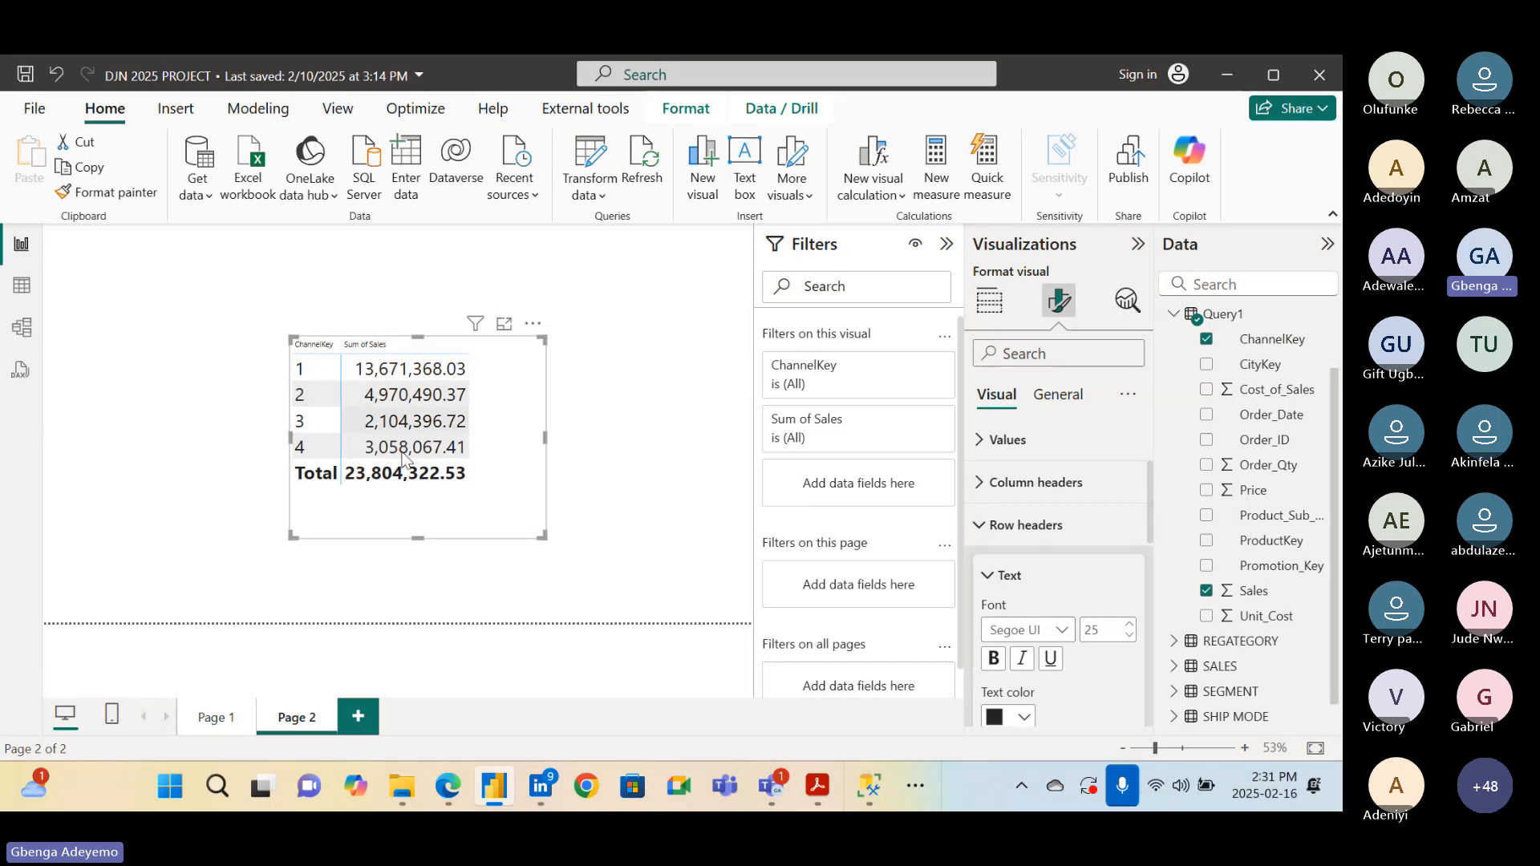
drag(460, 508, 479, 507)
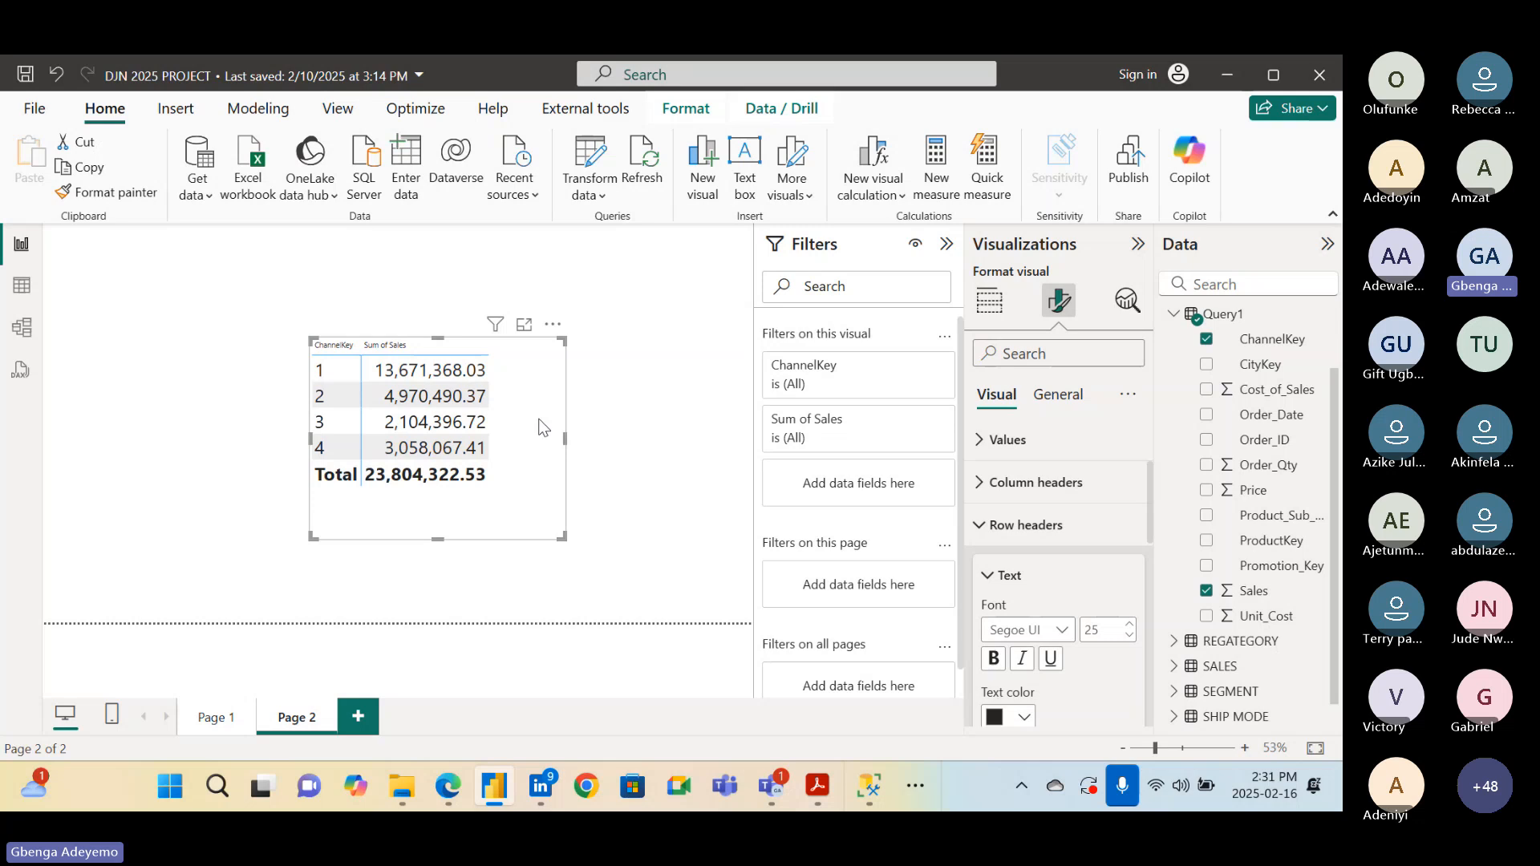
Review the available values of the SelectServer and SelectDB parameters in the Power Query Editor, then return to the report
click(589, 165)
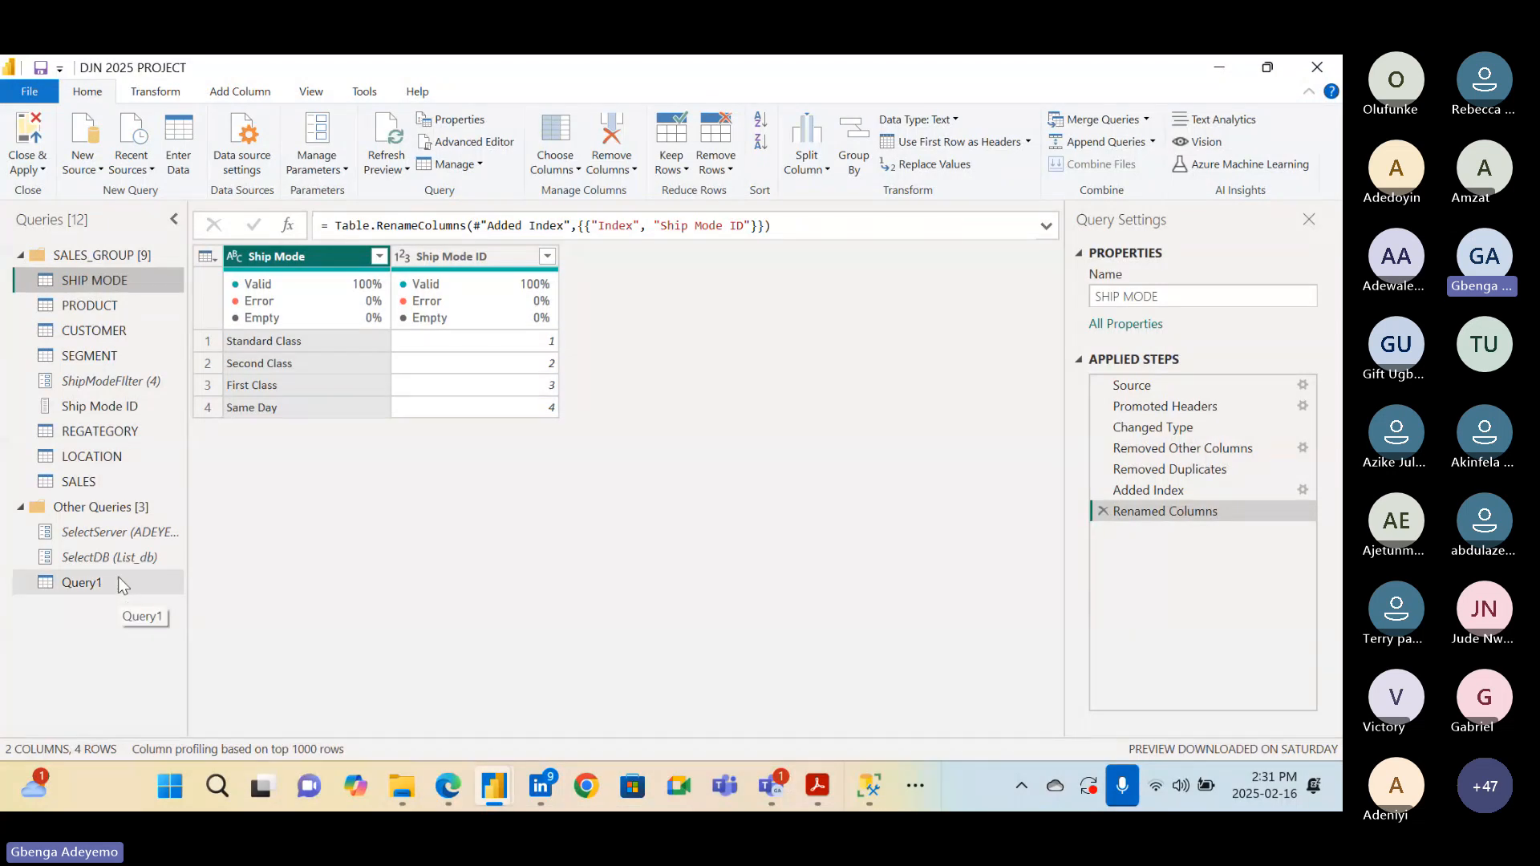
click(121, 534)
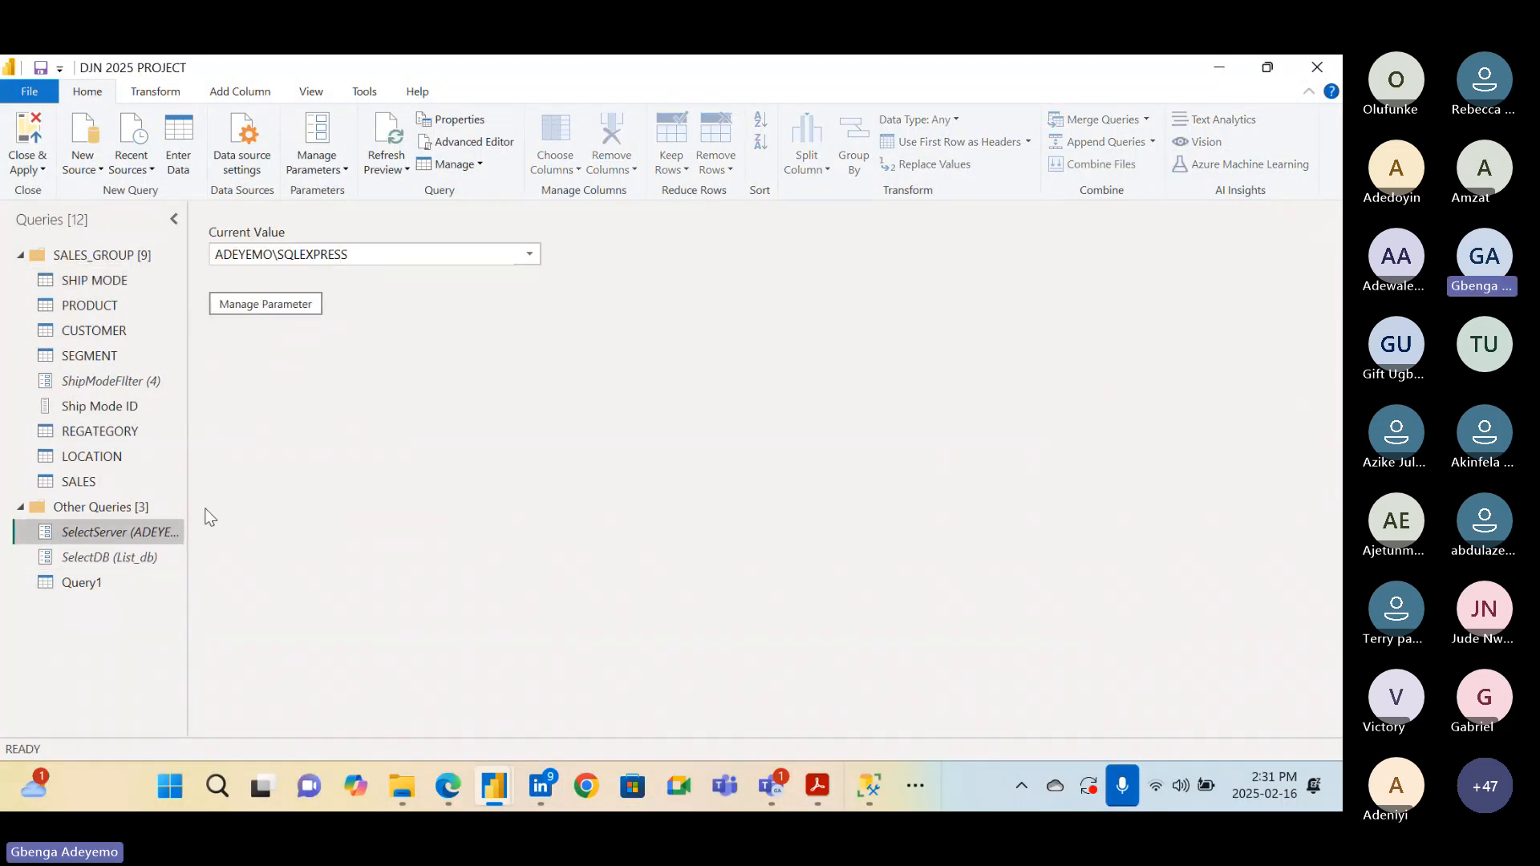
click(529, 255)
click(464, 351)
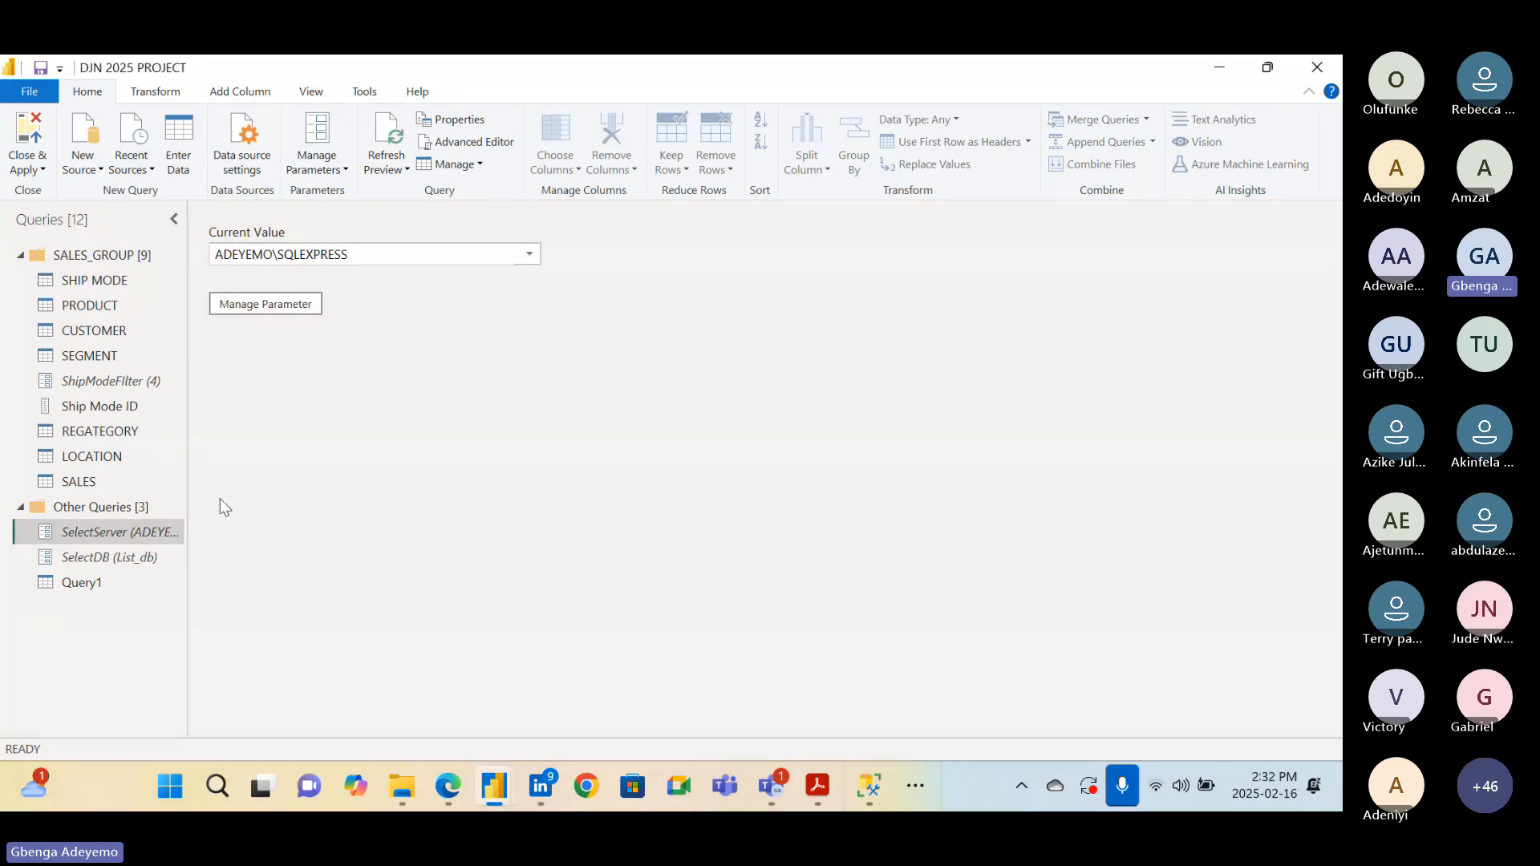
click(144, 555)
click(529, 255)
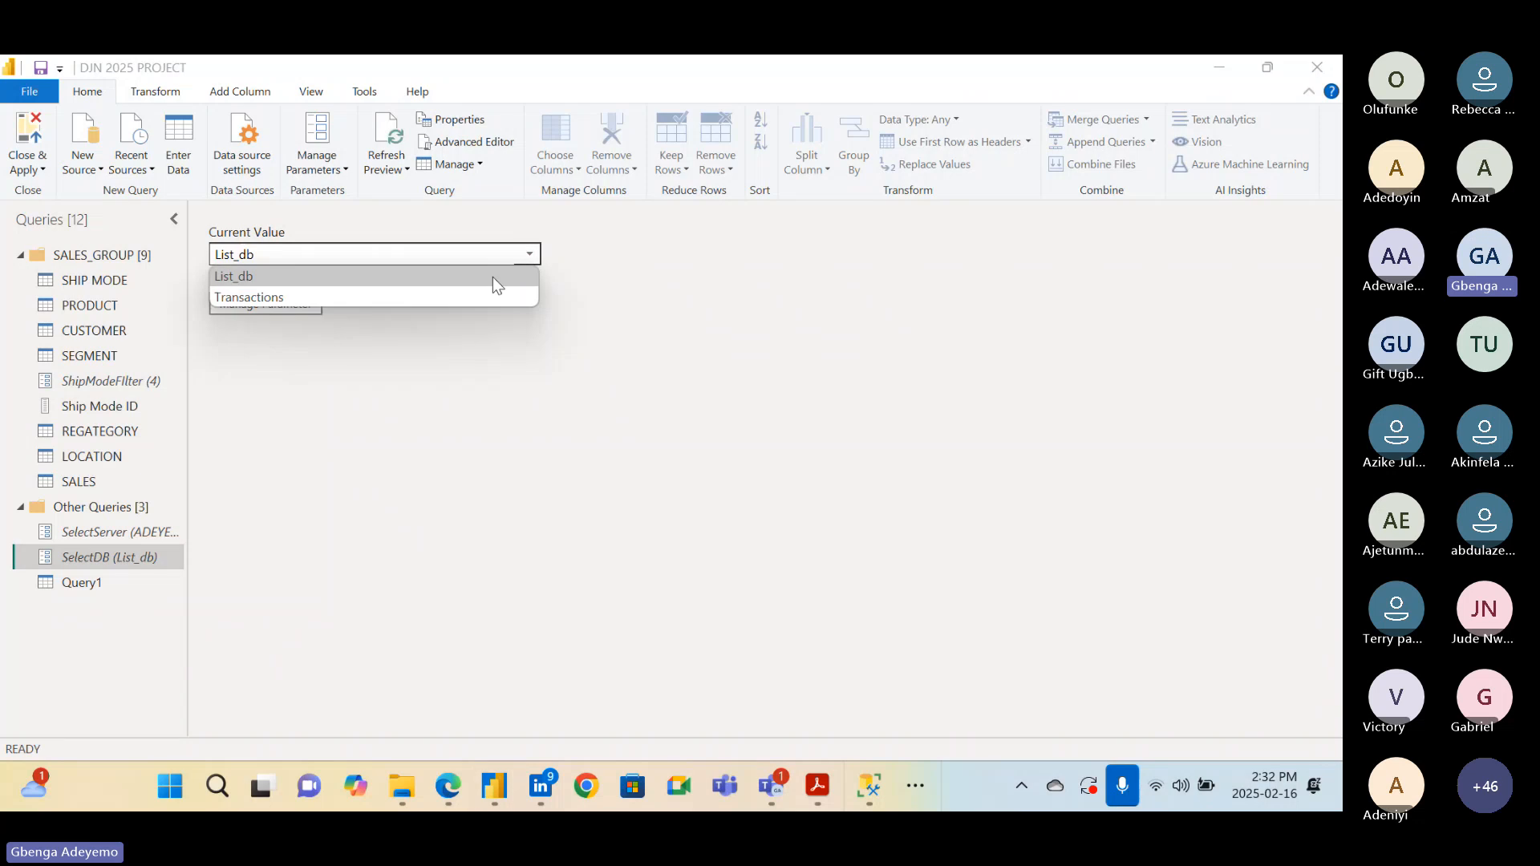
click(643, 380)
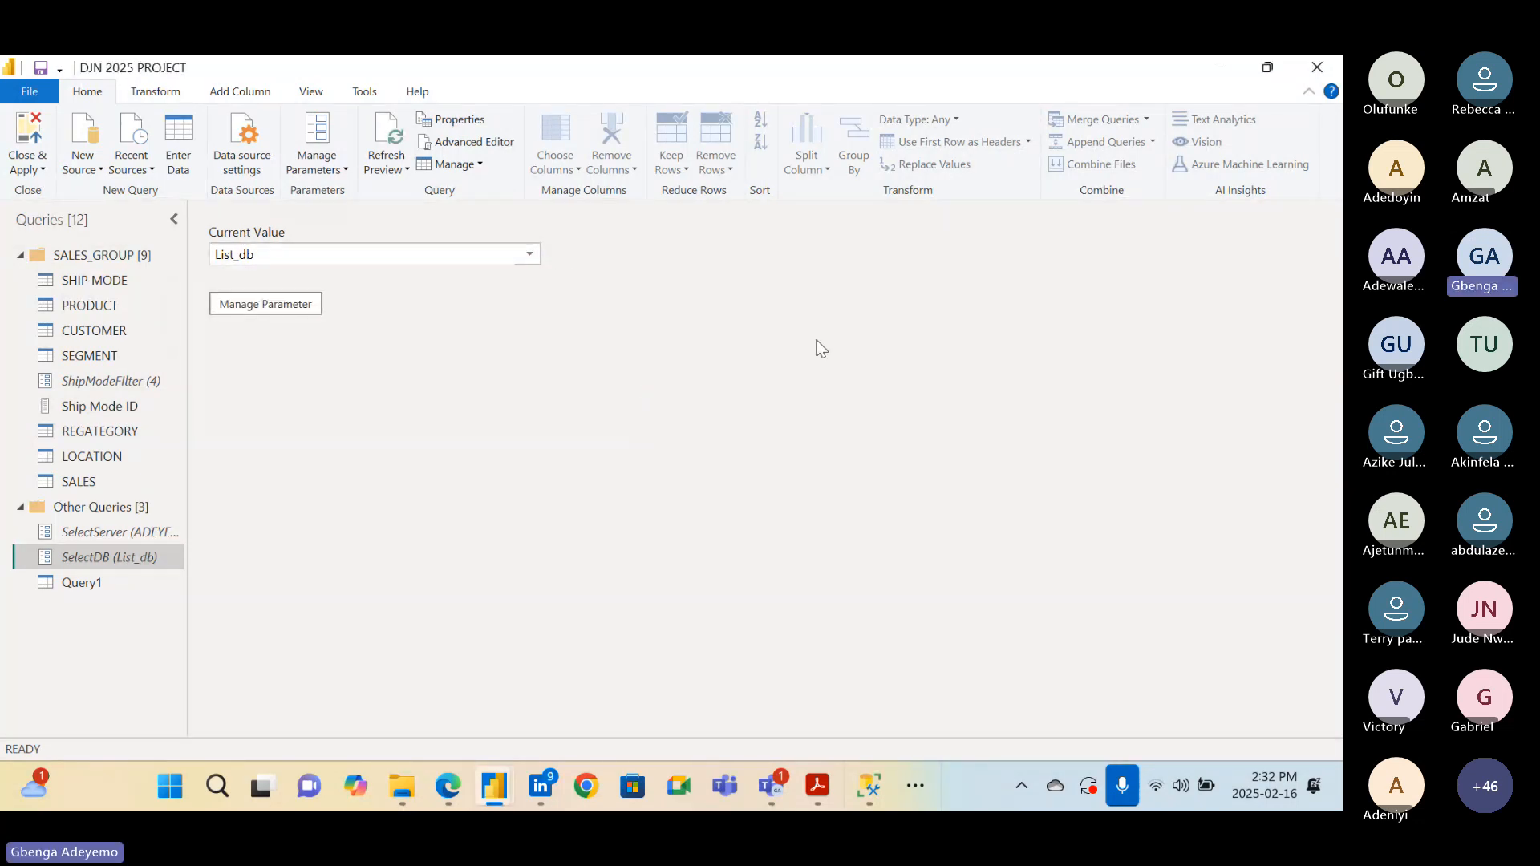
click(1312, 73)
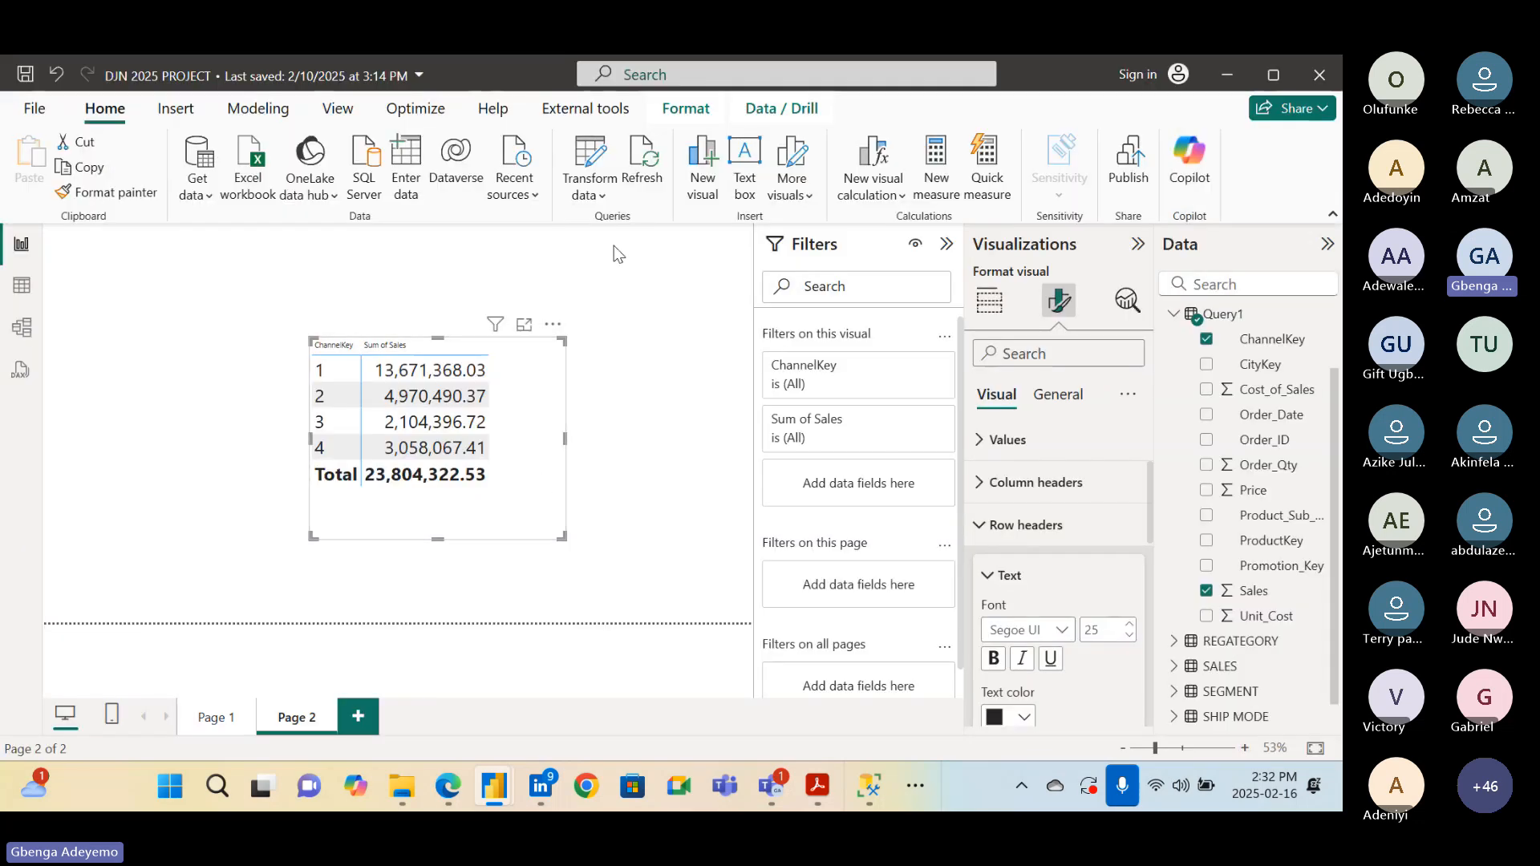
Edit the report's parameters, switching SelectDB to the Transactions database
click(605, 200)
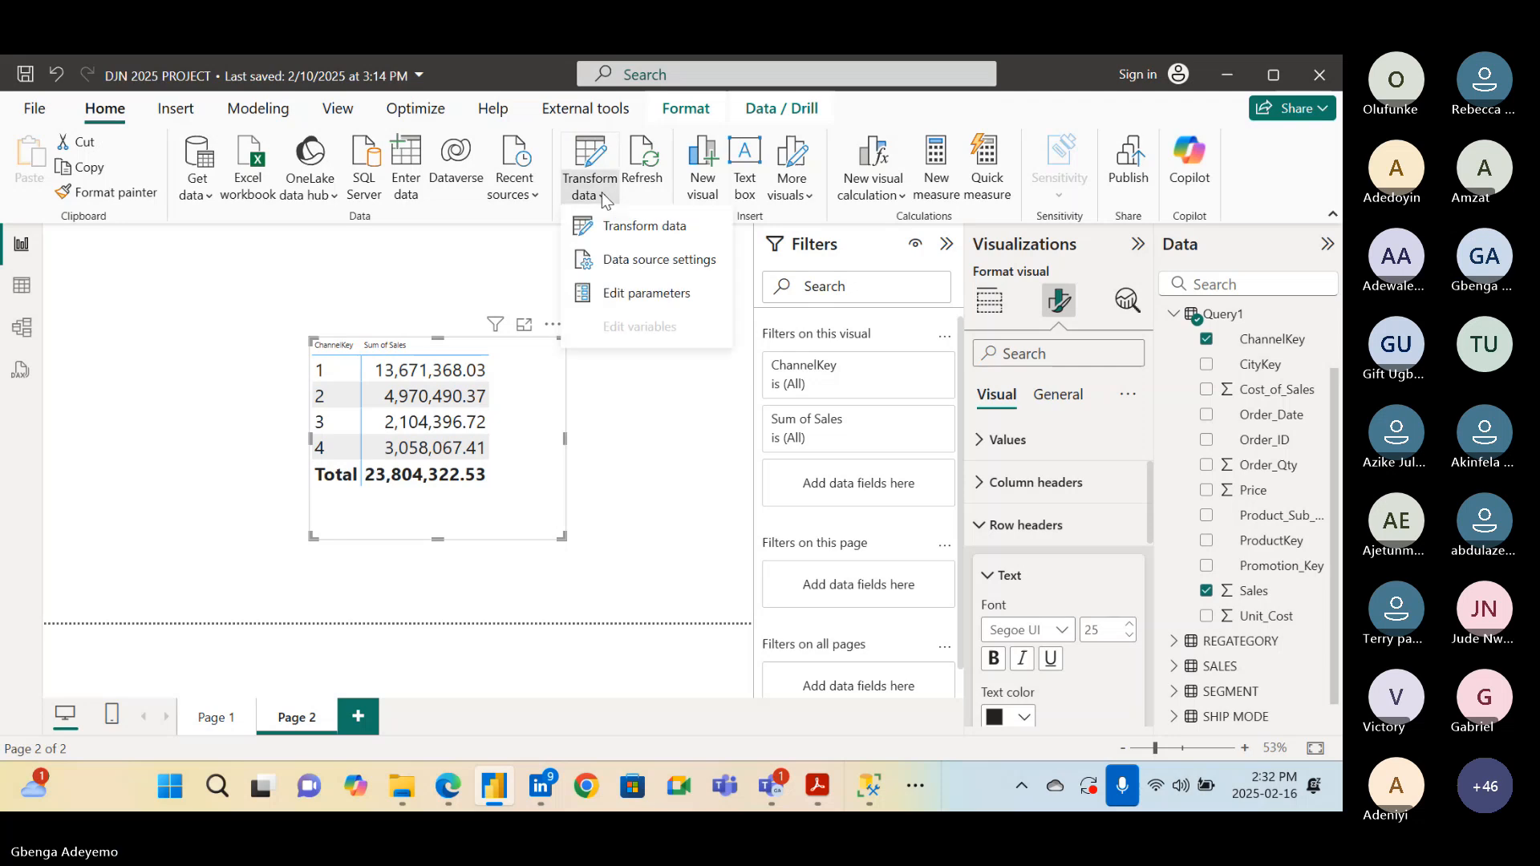
click(605, 200)
click(606, 200)
click(634, 296)
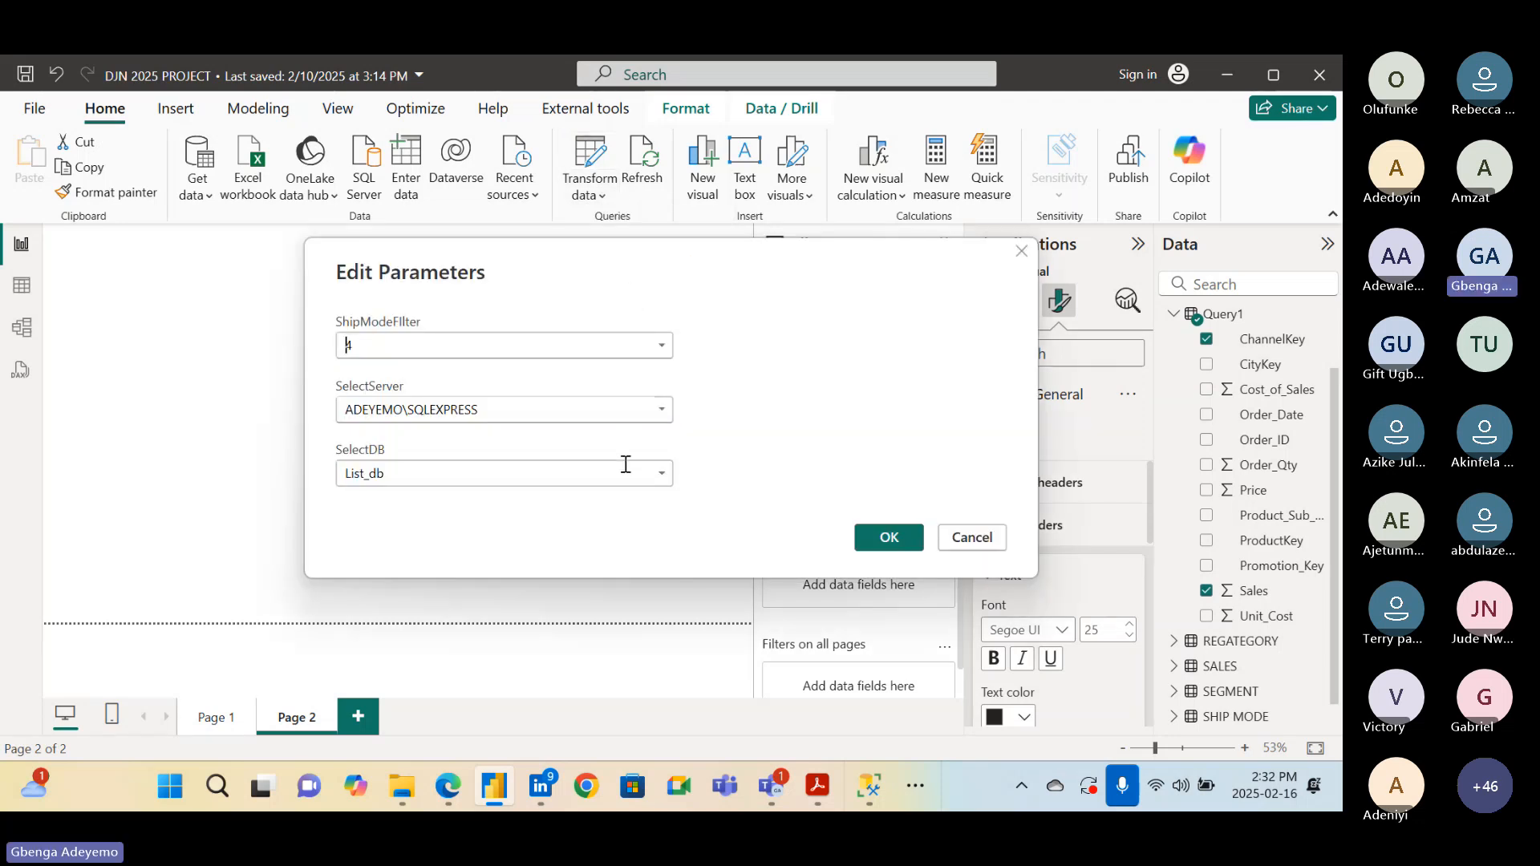
click(658, 477)
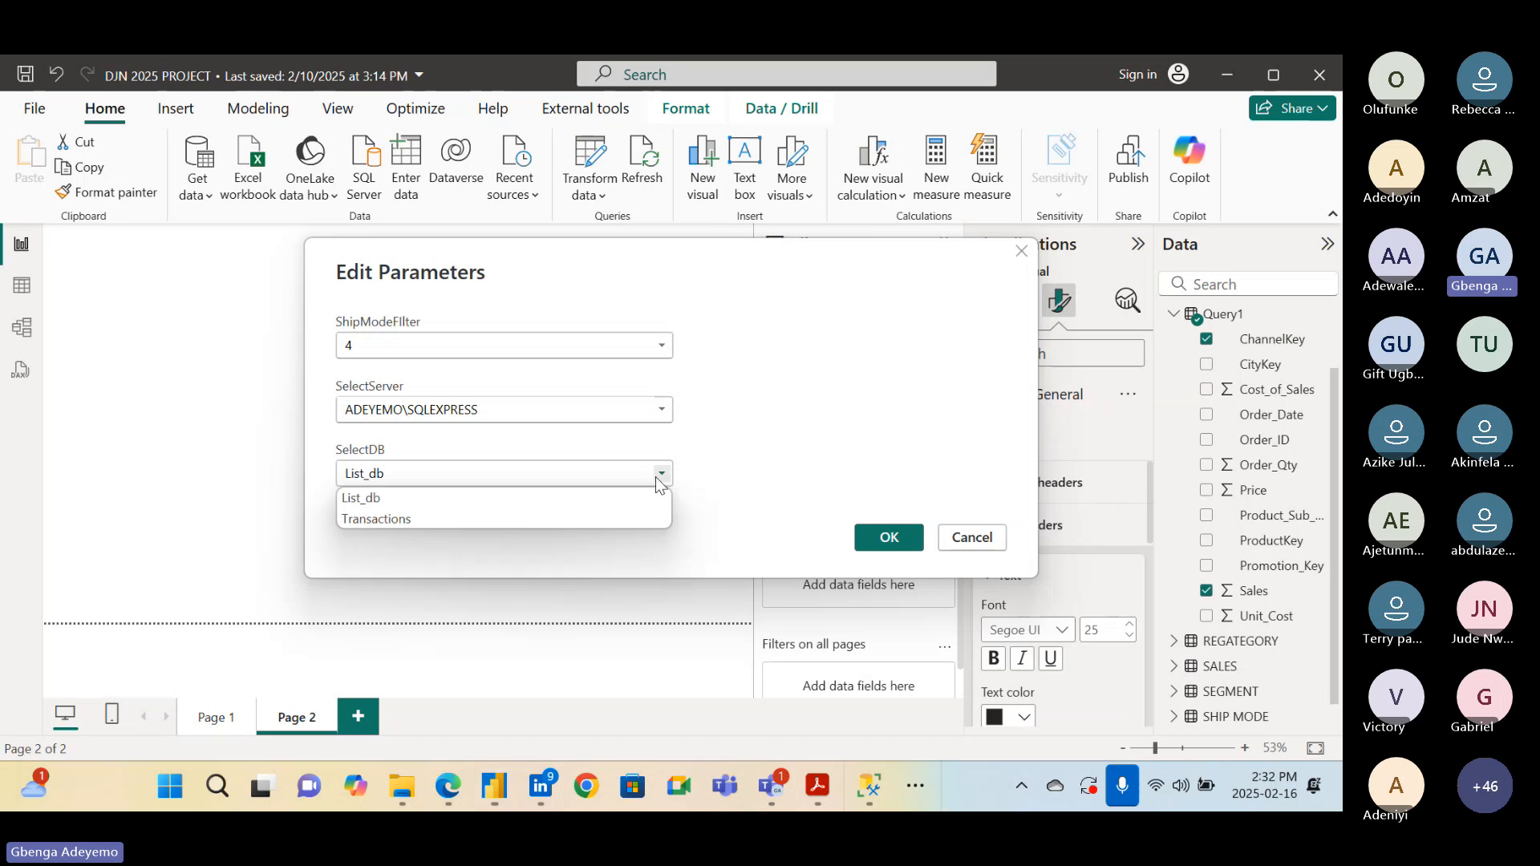
click(573, 519)
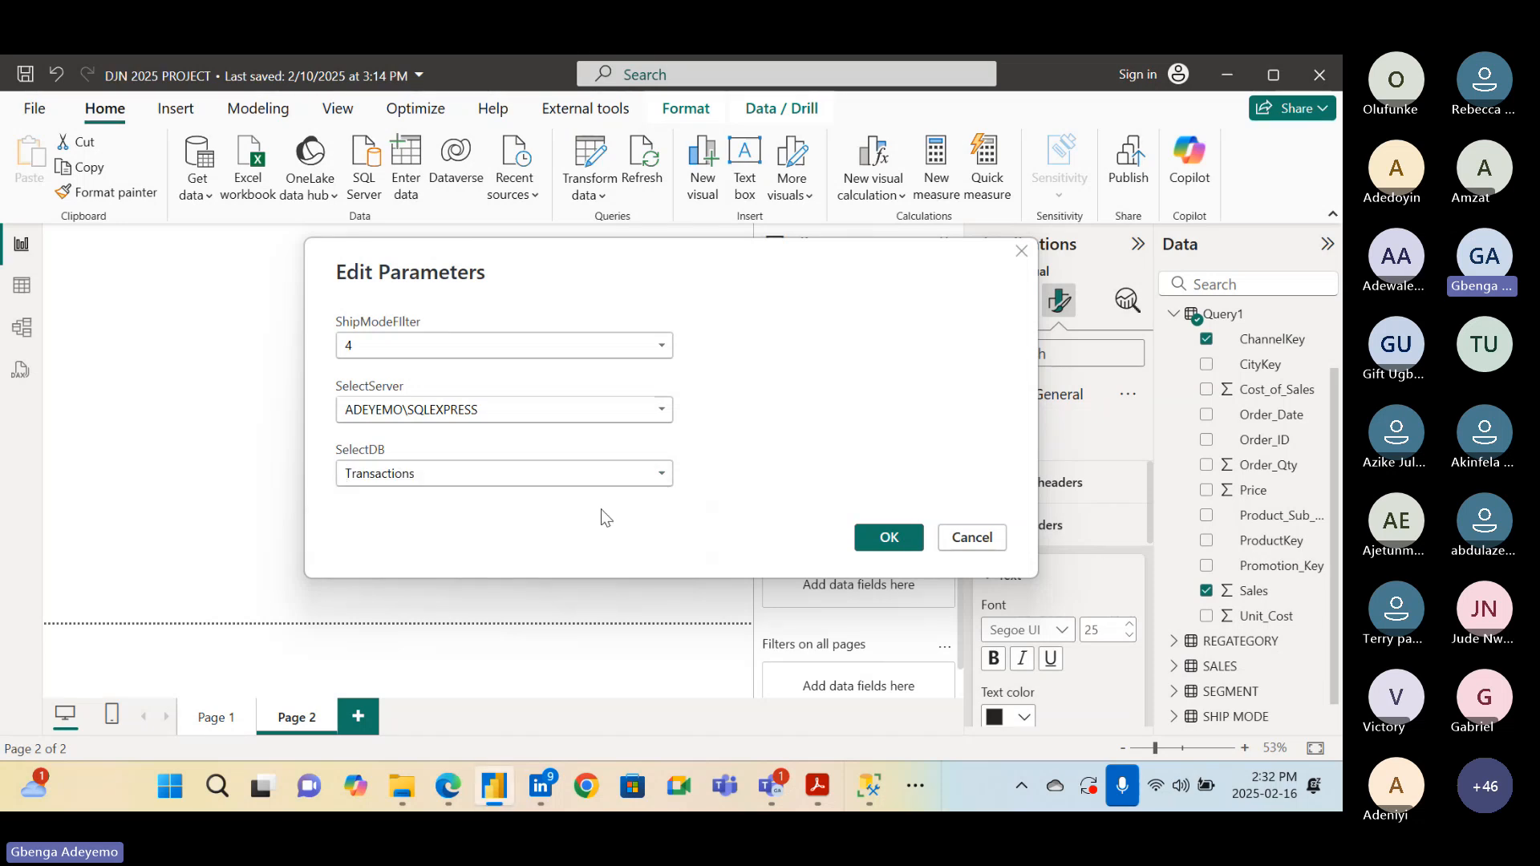
click(887, 536)
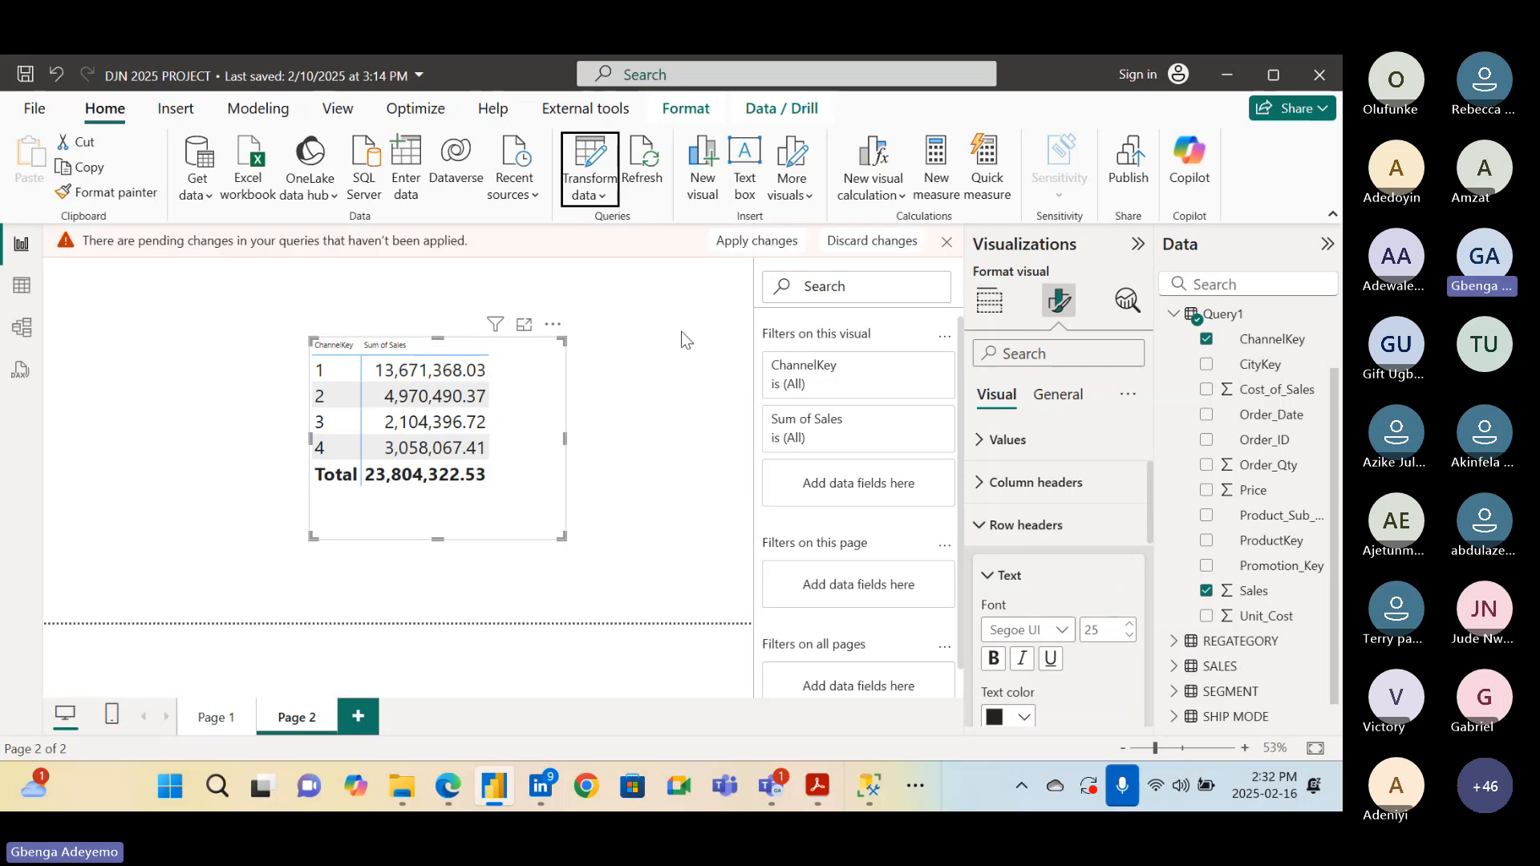
Apply the pending query changes, approving the native query SELECT * FROM SALES, and nudge the matrix slightly
click(752, 241)
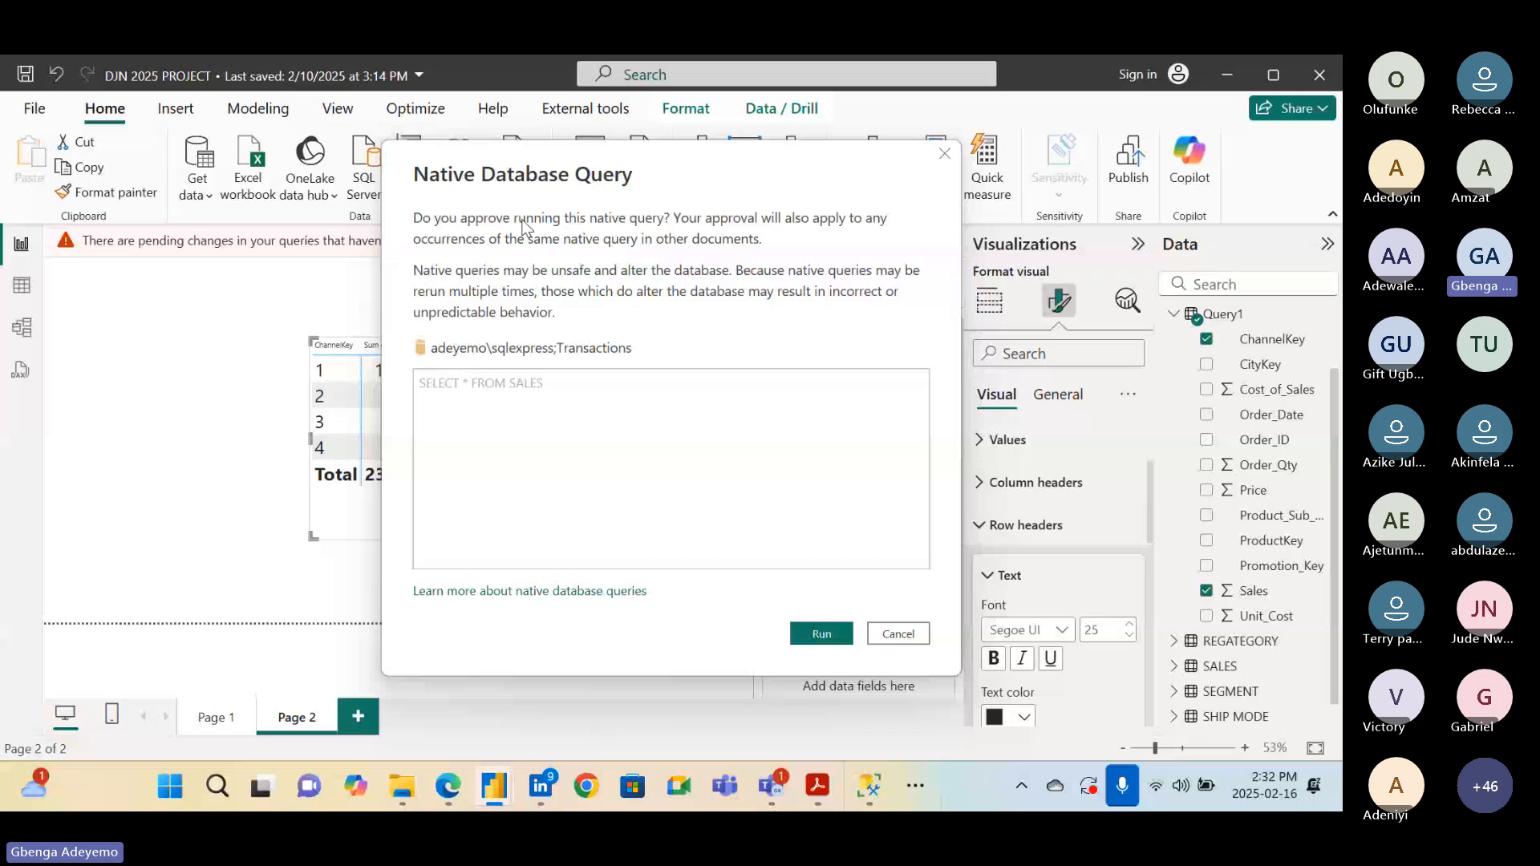
click(821, 633)
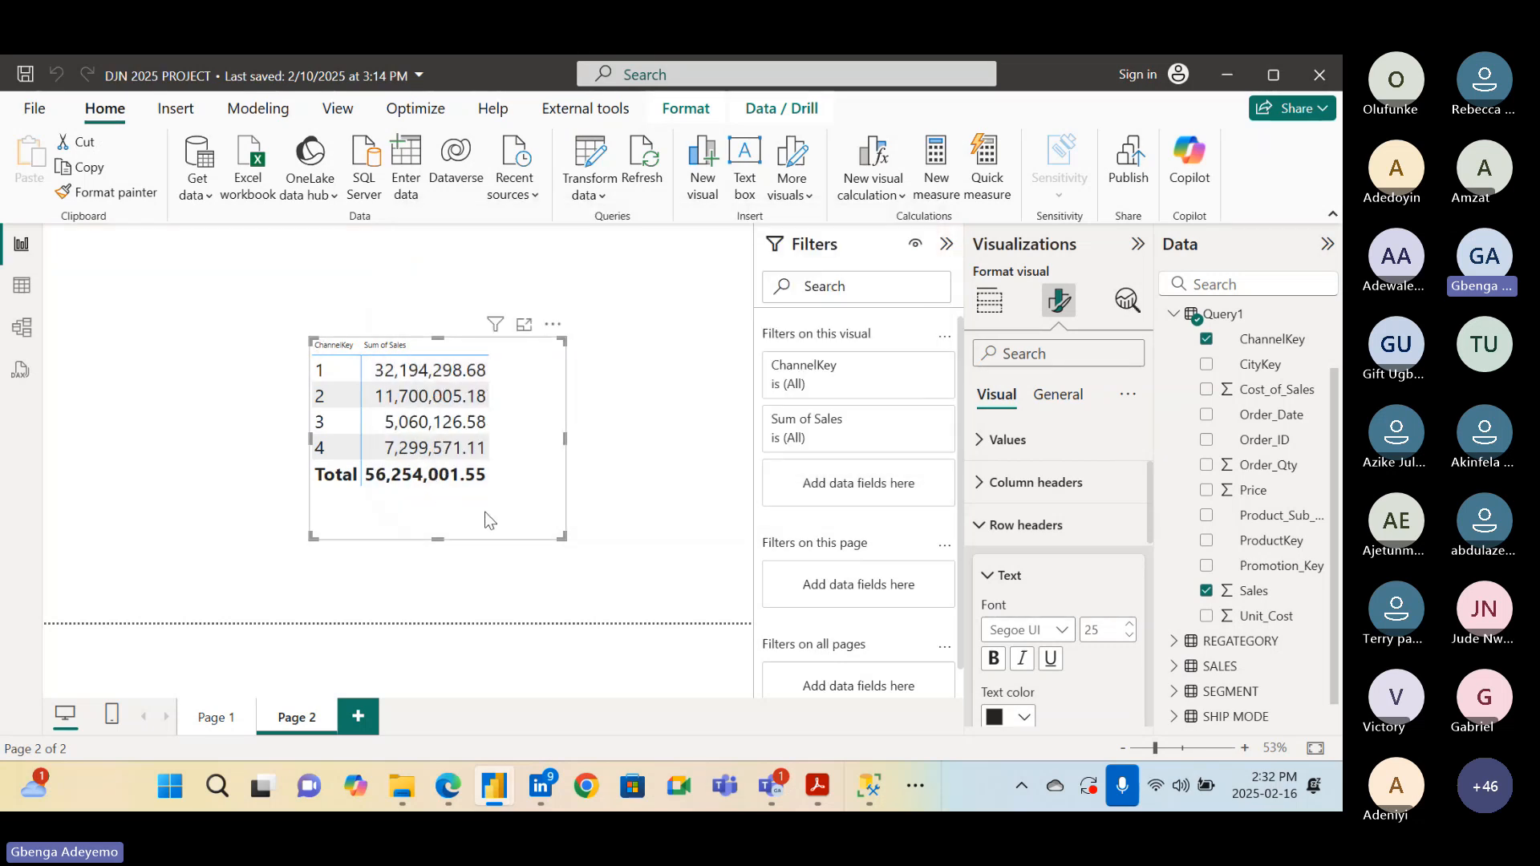
mouse_move(497, 520)
mouse_down()
mouse_move(474, 521)
mouse_move(488, 514)
mouse_up()
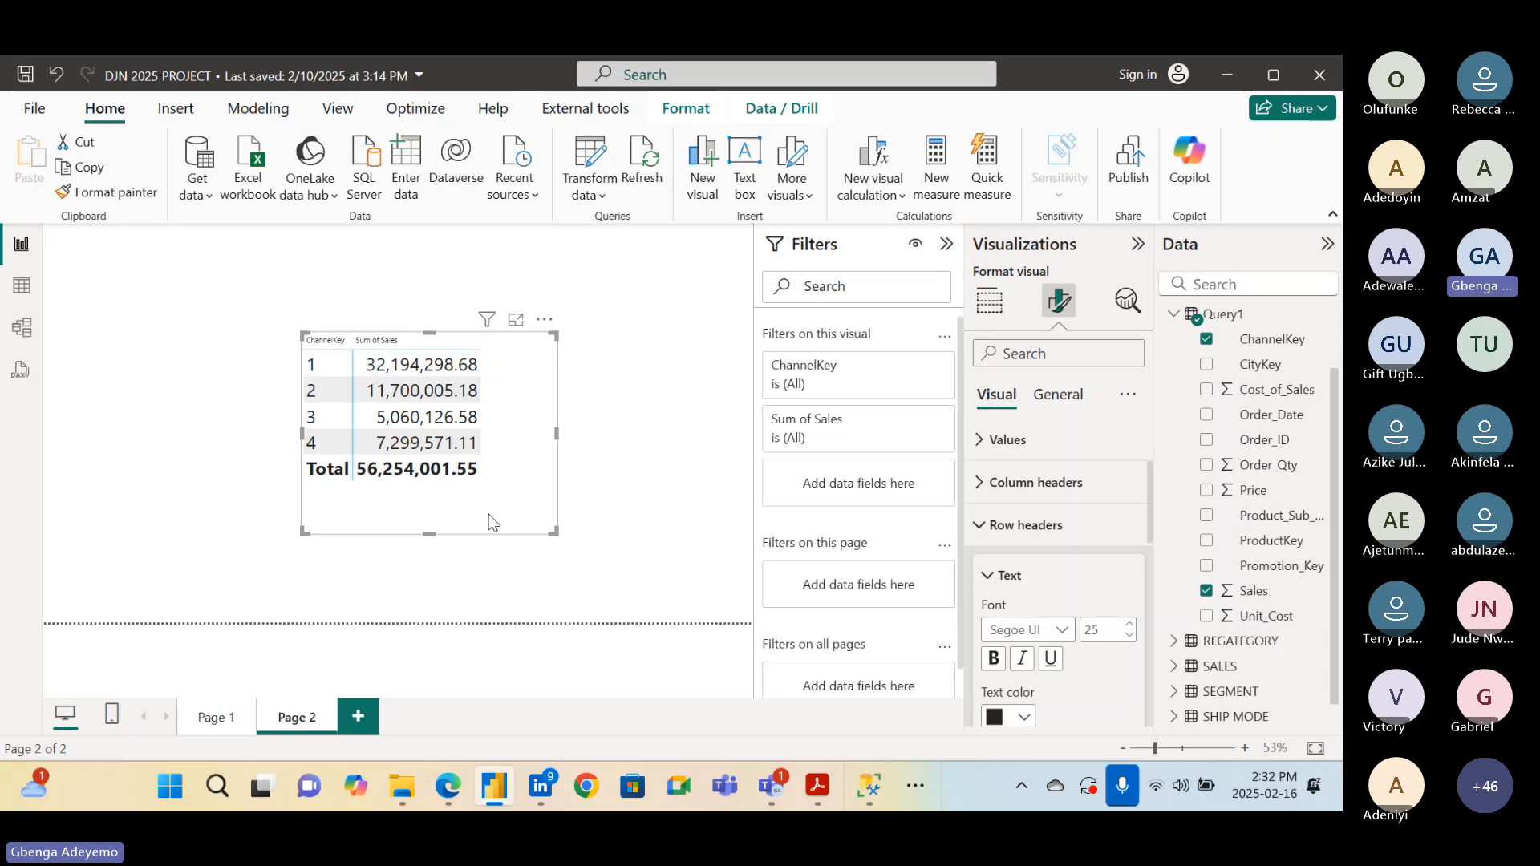
Review the ShipModeFIlter parameter, the Ship Mode ID list and the SALES query's filter step in the Power Query Editor
click(598, 200)
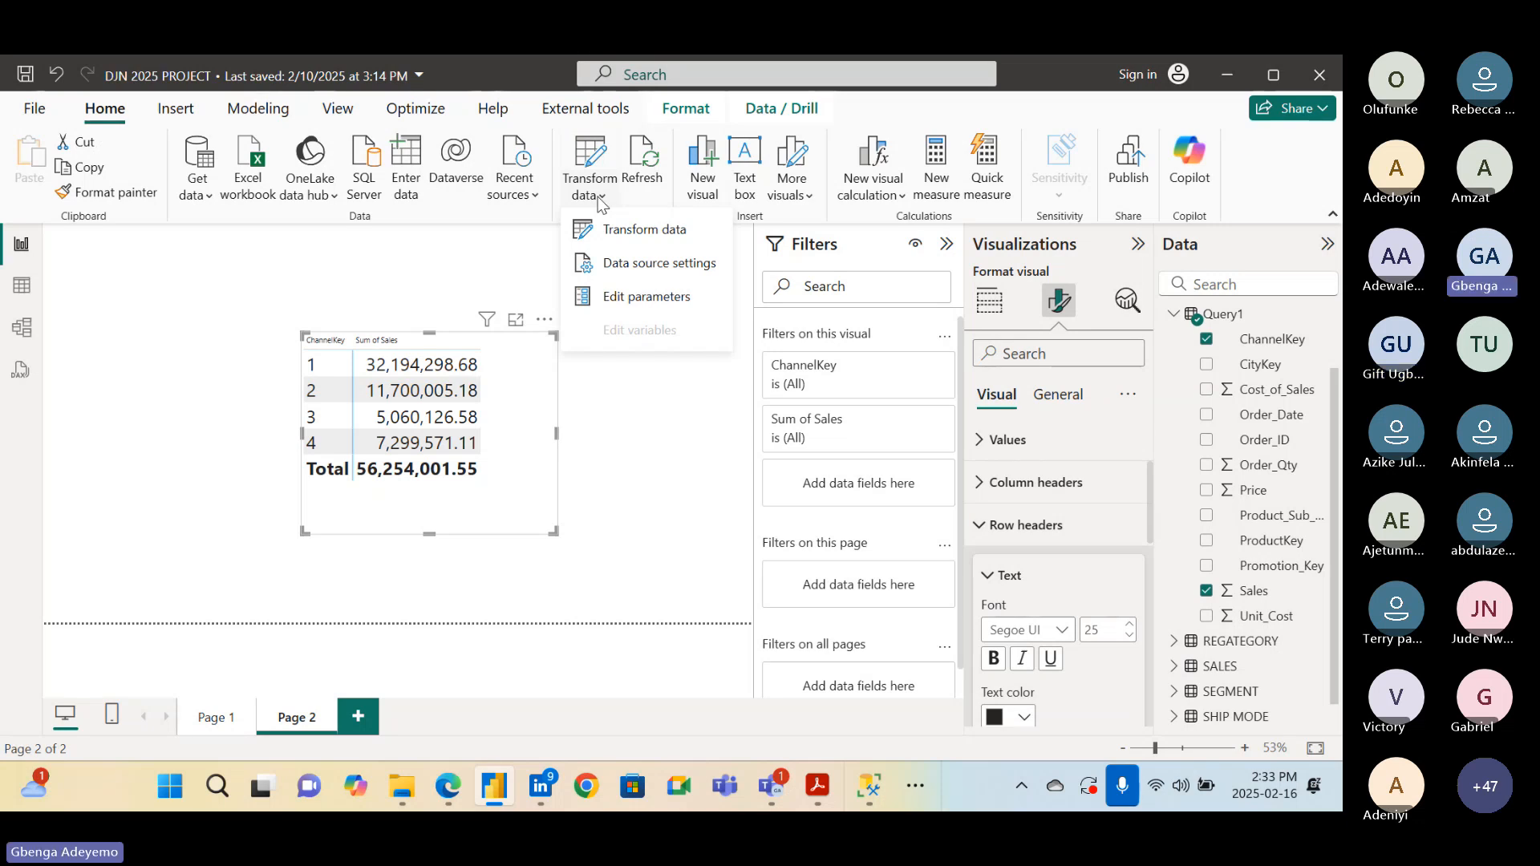
click(618, 230)
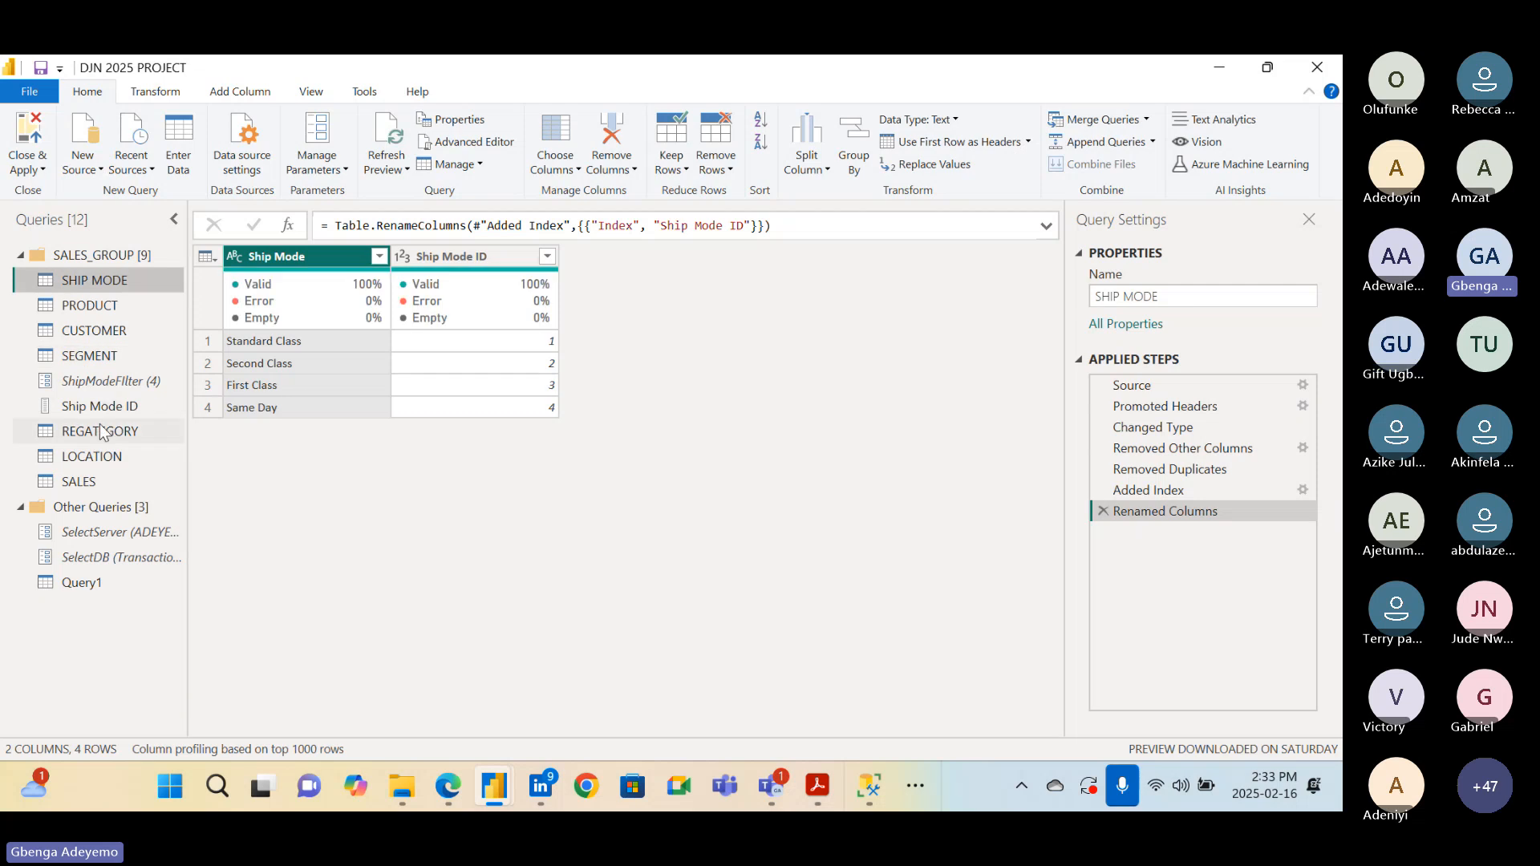
click(84, 383)
right_click(80, 388)
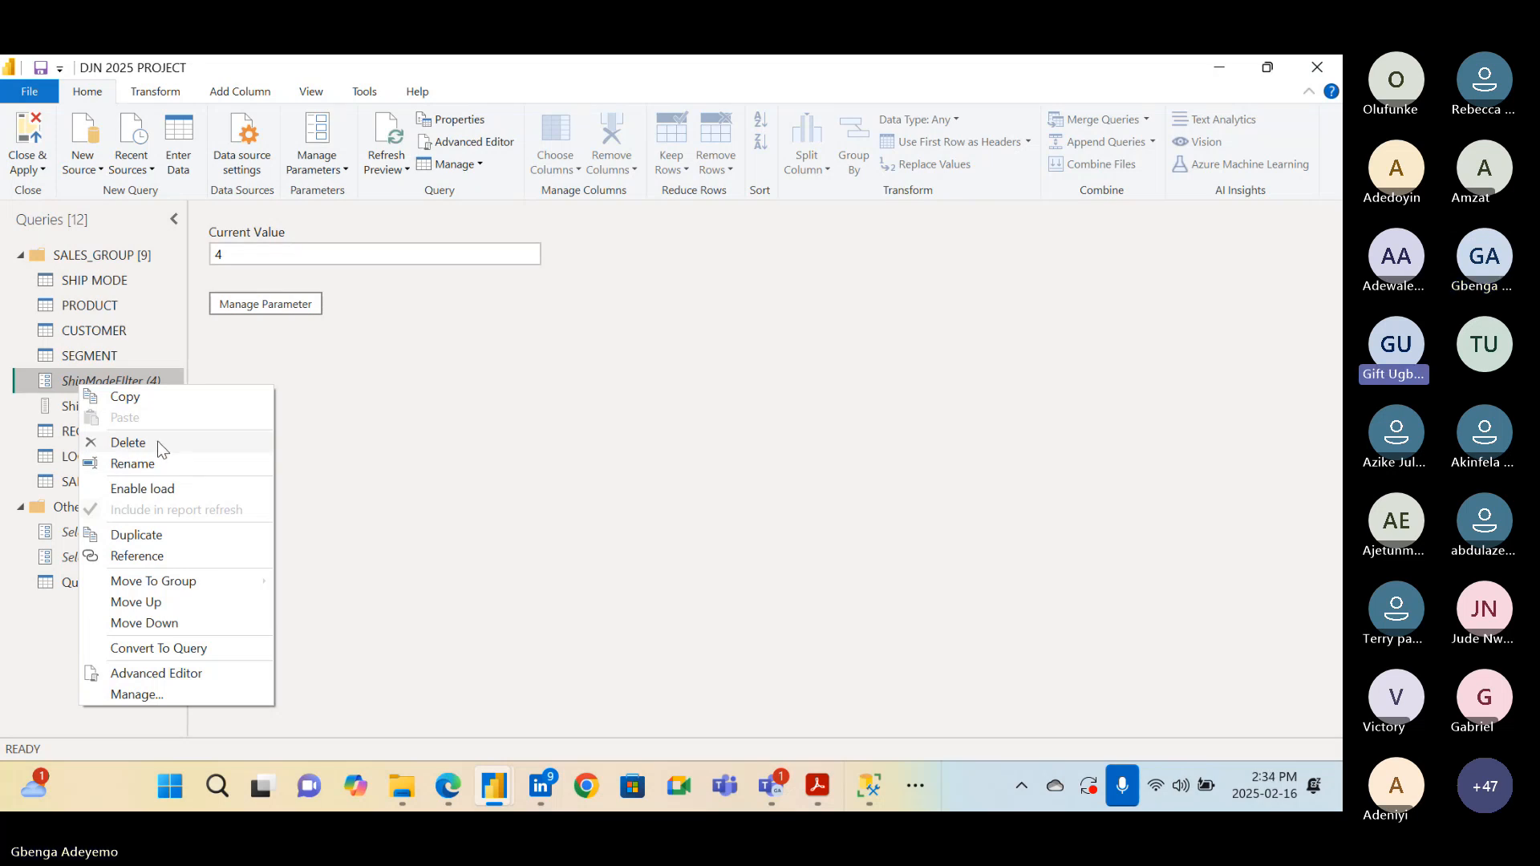
click(63, 407)
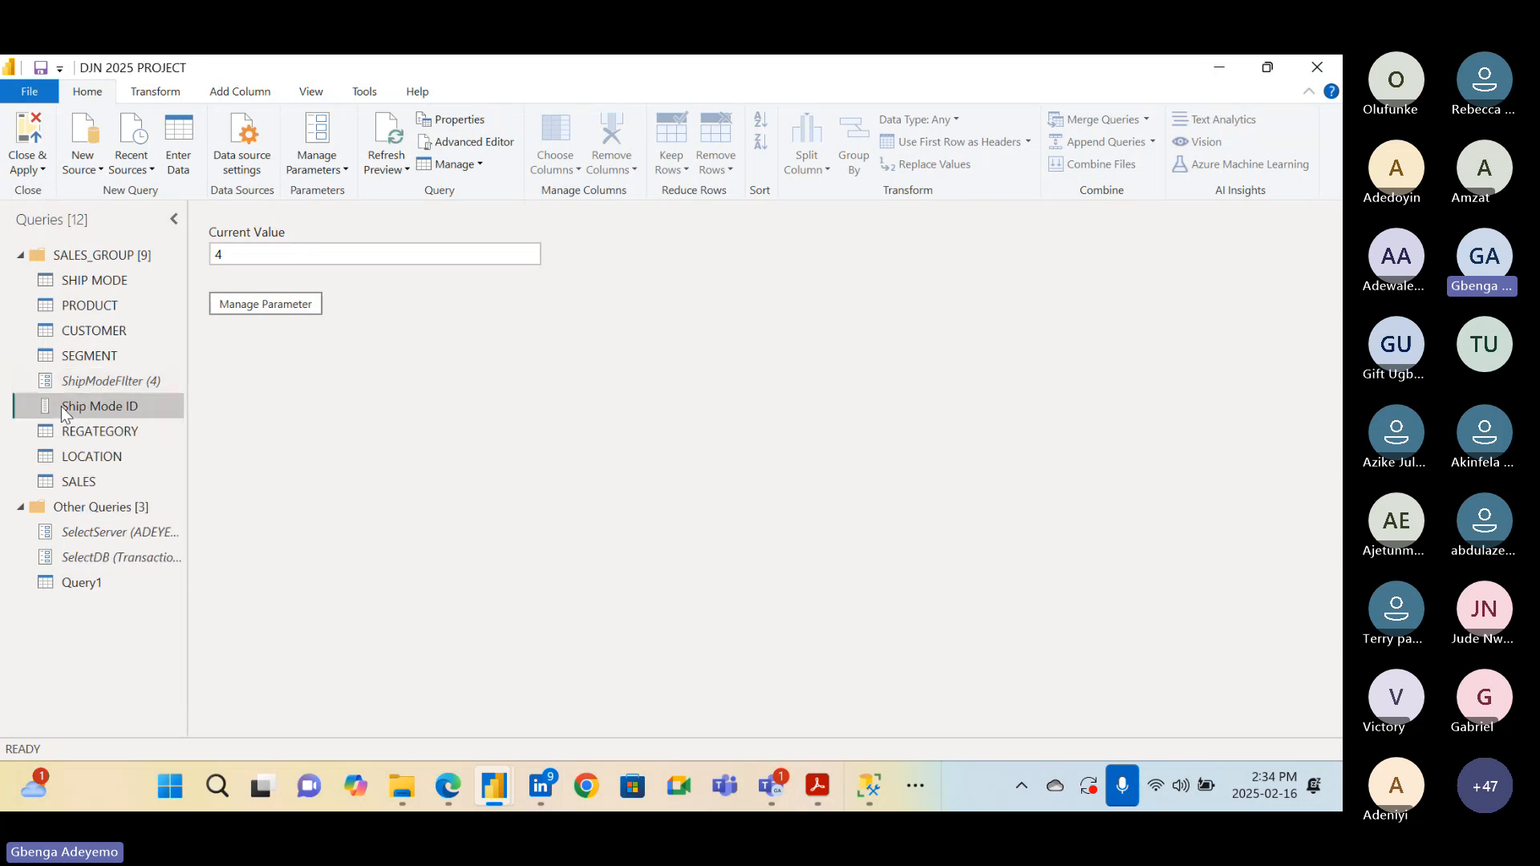
click(80, 481)
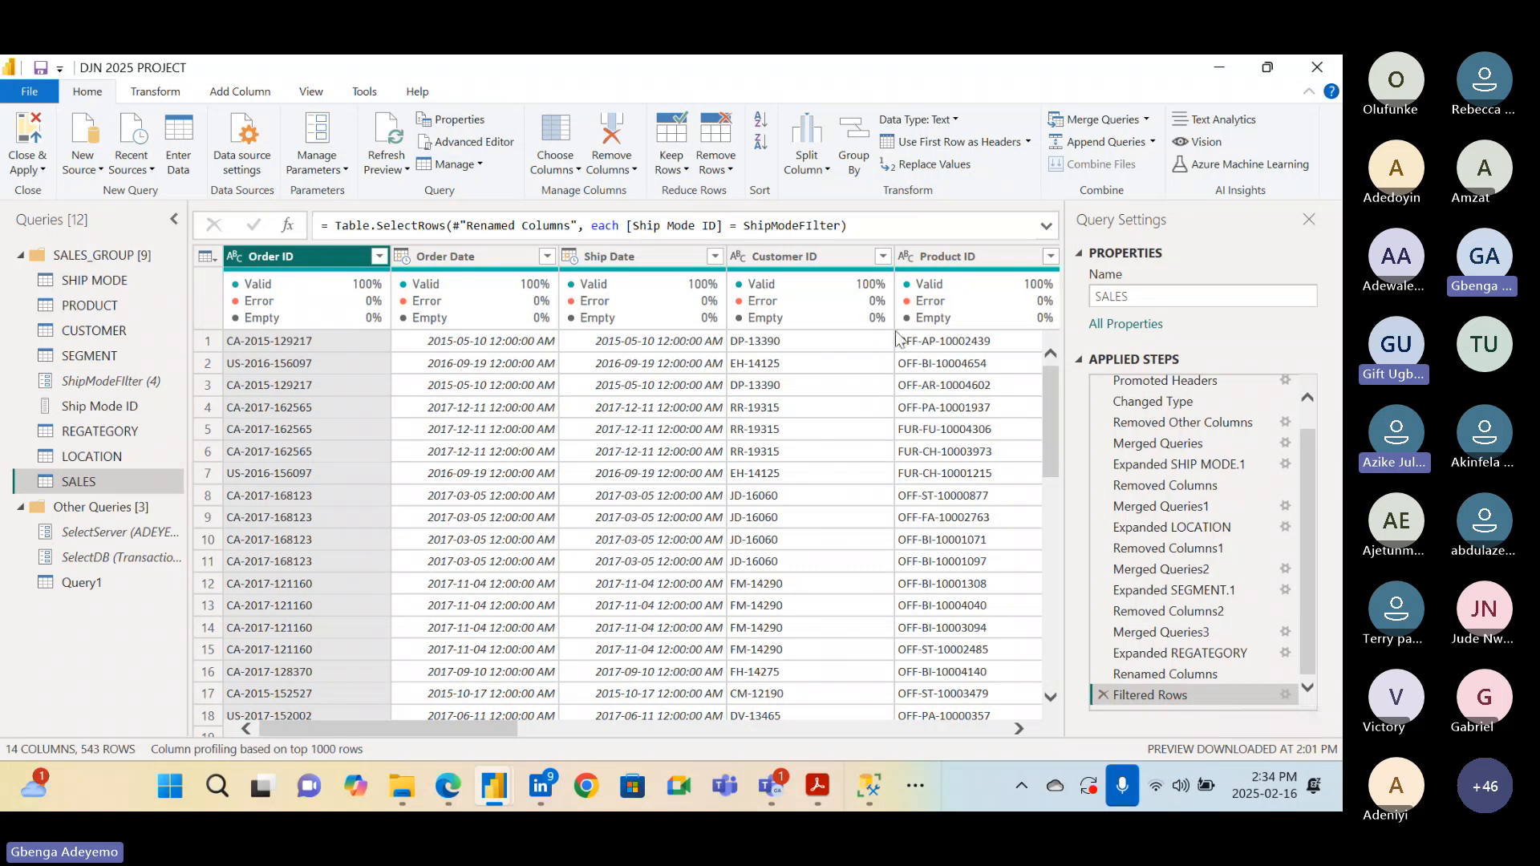
click(782, 84)
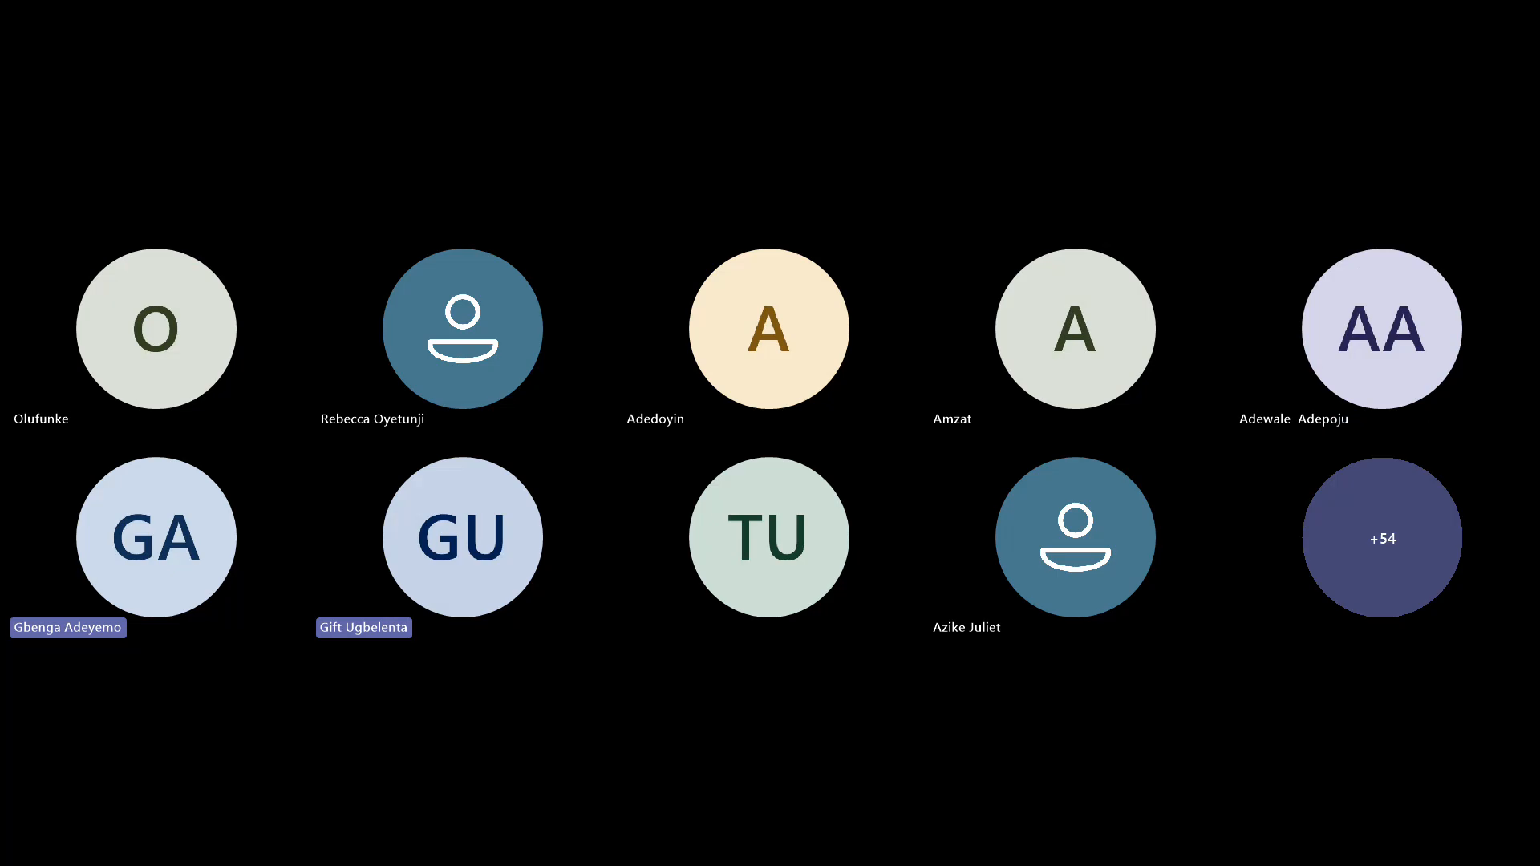